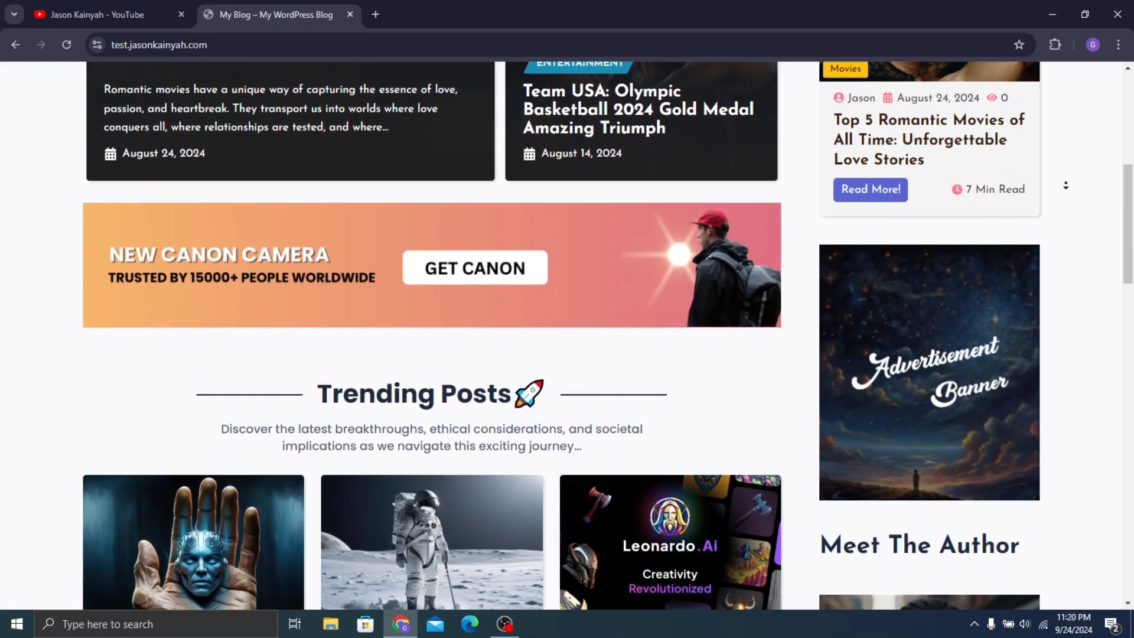
Scroll up and down through the current blog page to look it over
{"action": "scroll", "coordinate": [1066, 187], "scroll_direction": "down", "scroll_amount": 2}
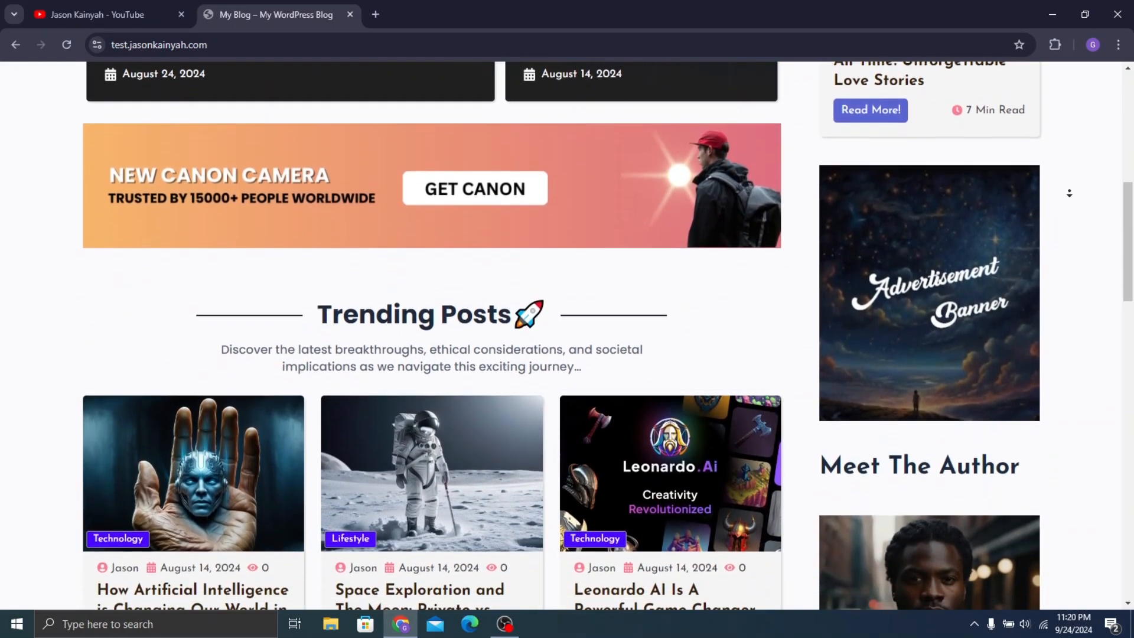
{"action": "scroll", "coordinate": [1068, 191], "scroll_direction": "down", "scroll_amount": 1}
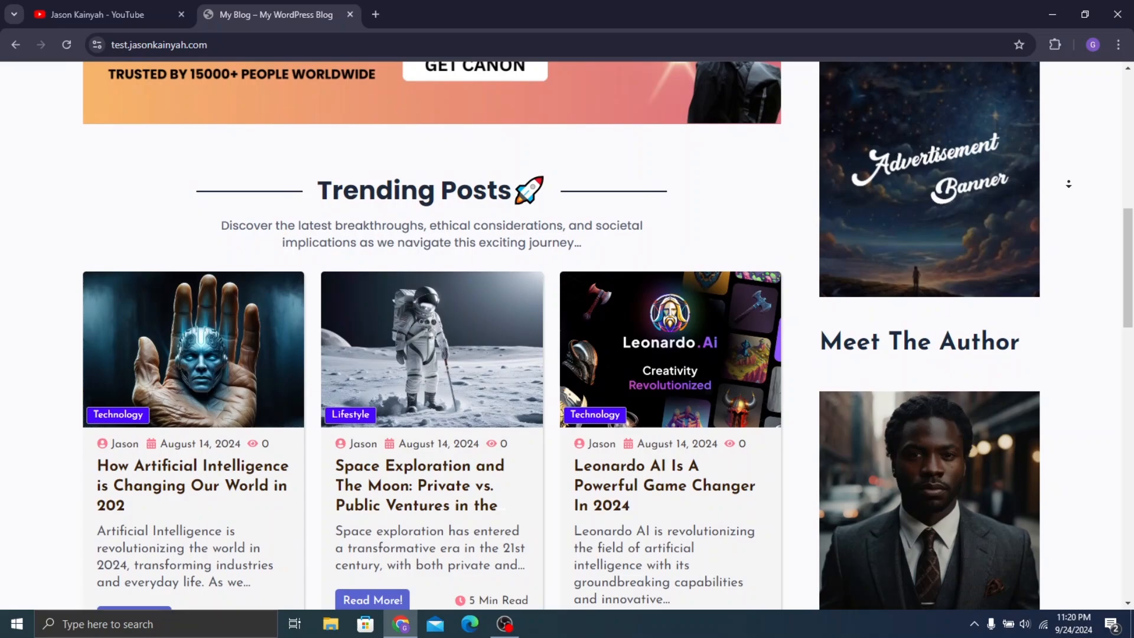
{"action": "scroll", "coordinate": [1068, 182], "scroll_direction": "down", "scroll_amount": 1}
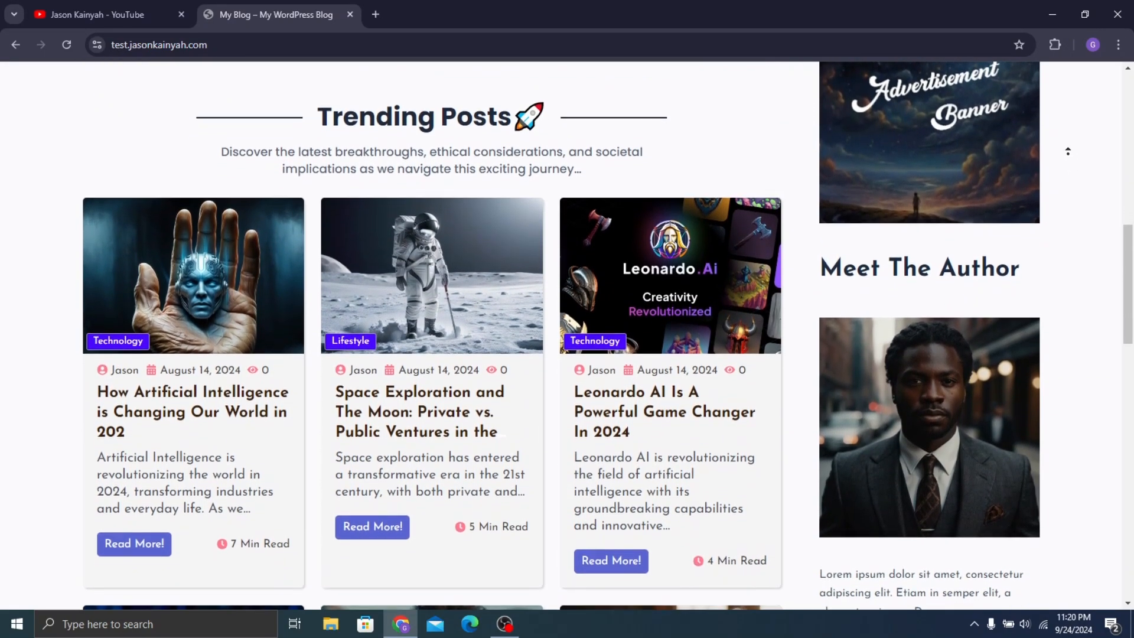
{"action": "scroll", "coordinate": [1074, 130], "scroll_direction": "up", "scroll_amount": 3}
{"action": "scroll", "coordinate": [1073, 130], "scroll_direction": "up", "scroll_amount": 4}
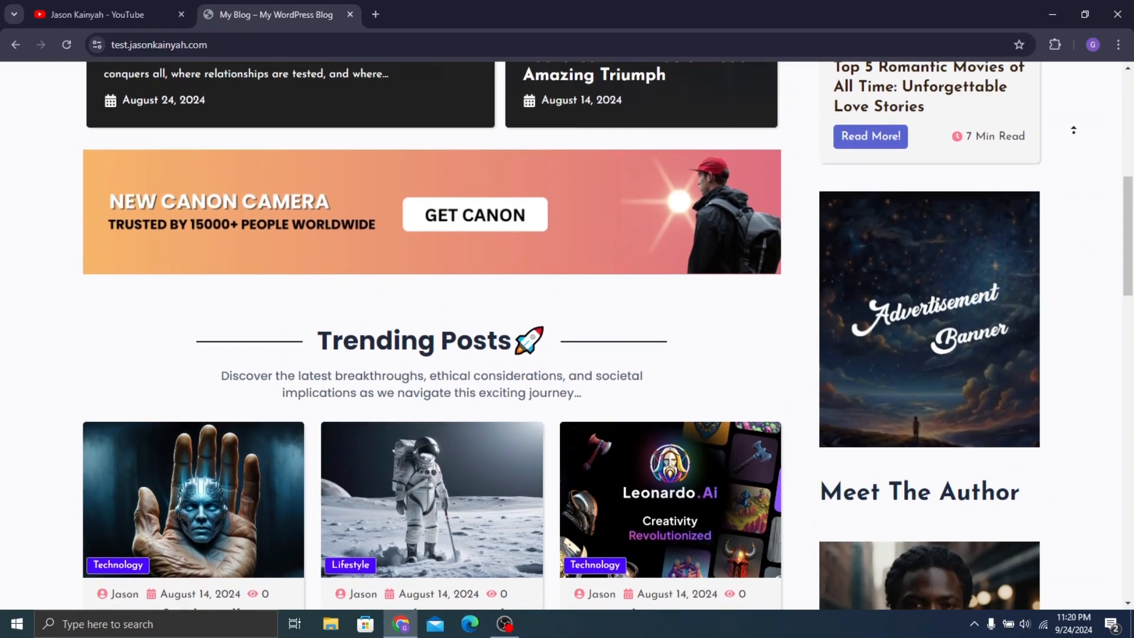
{"action": "scroll", "coordinate": [1073, 130], "scroll_direction": "up", "scroll_amount": 4}
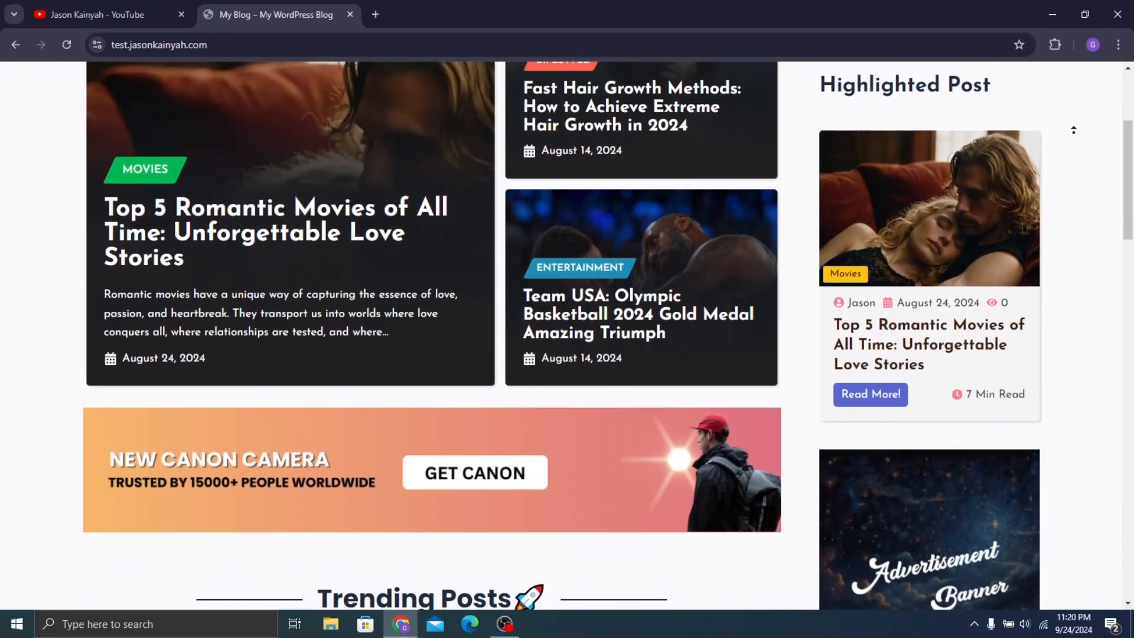
{"action": "scroll", "coordinate": [1074, 130], "scroll_direction": "up", "scroll_amount": 1}
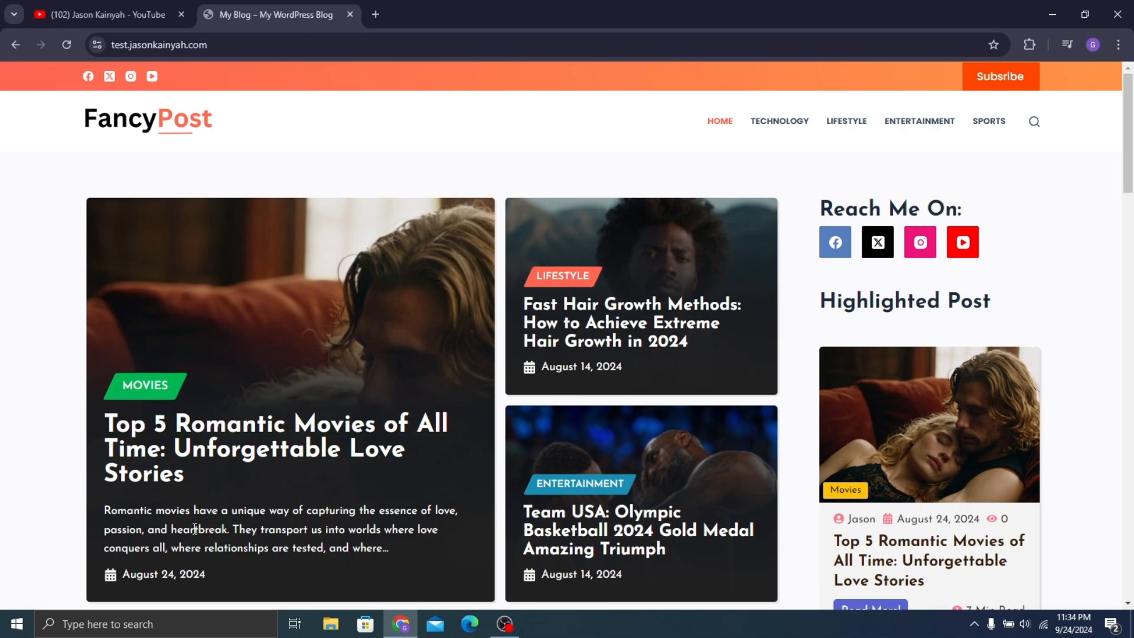
{"action": "scroll", "coordinate": [195, 528], "scroll_direction": "down", "scroll_amount": 2}
{"action": "scroll", "coordinate": [161, 358], "scroll_direction": "up", "scroll_amount": 1}
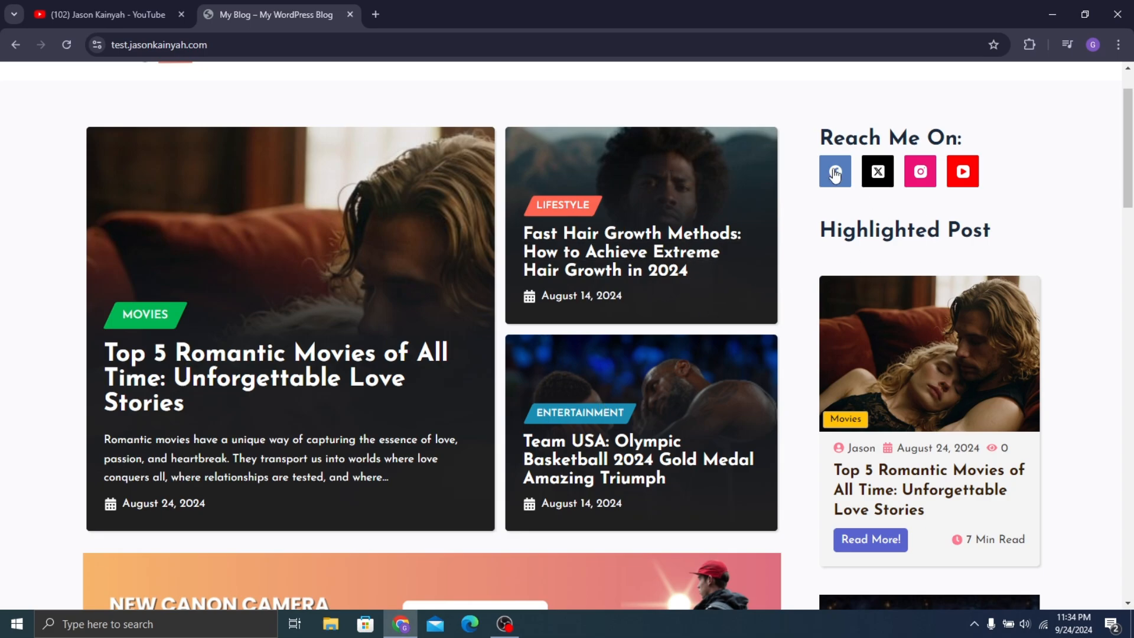
{"action": "scroll", "coordinate": [891, 187], "scroll_direction": "down", "scroll_amount": 1}
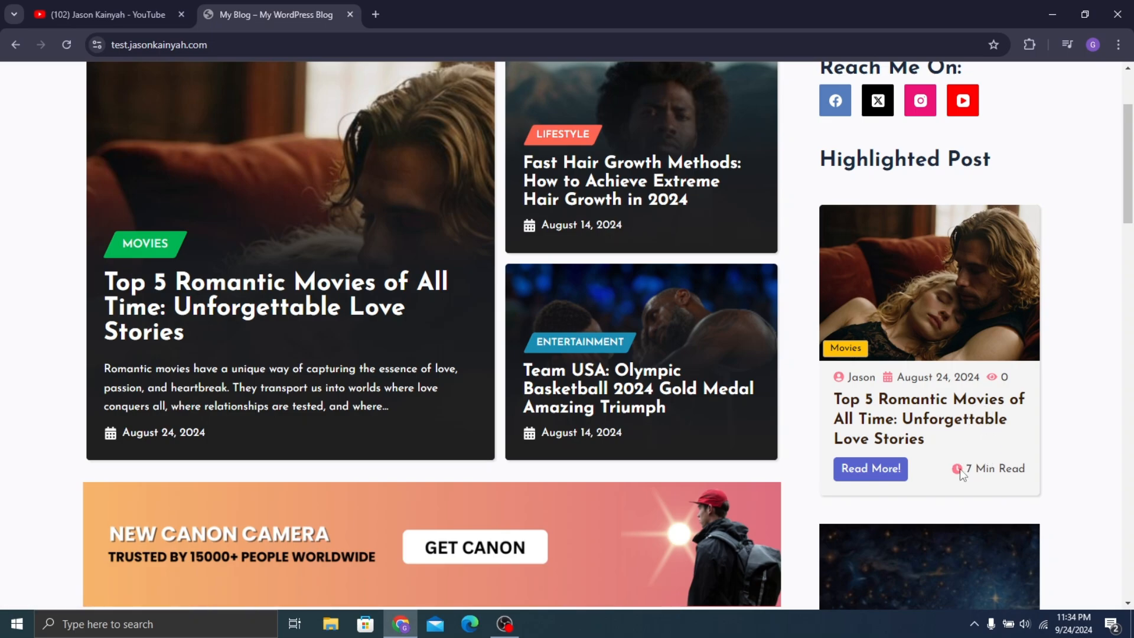
{"action": "scroll", "coordinate": [946, 378], "scroll_direction": "down", "scroll_amount": 2}
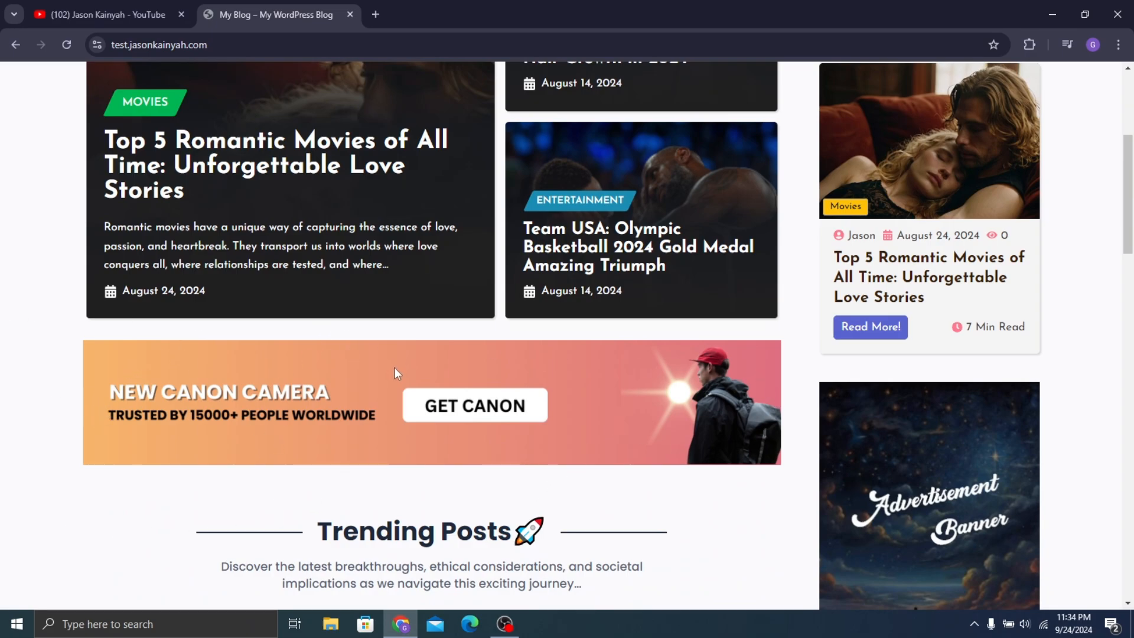
{"action": "scroll", "coordinate": [384, 323], "scroll_direction": "down", "scroll_amount": 1}
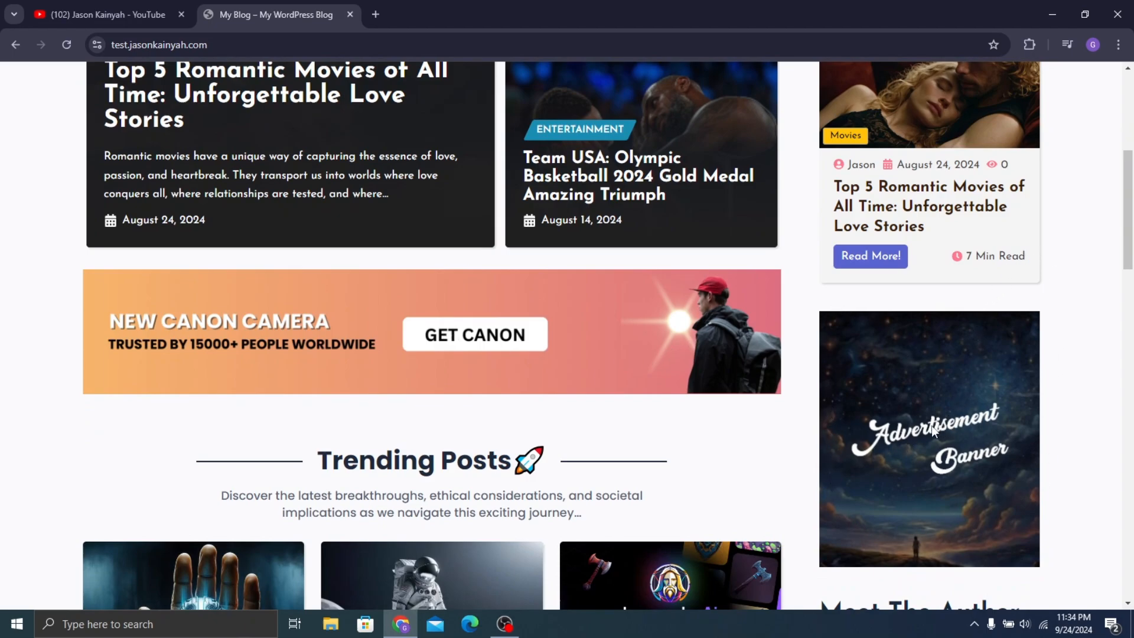
{"action": "scroll", "coordinate": [947, 501], "scroll_direction": "down", "scroll_amount": 5}
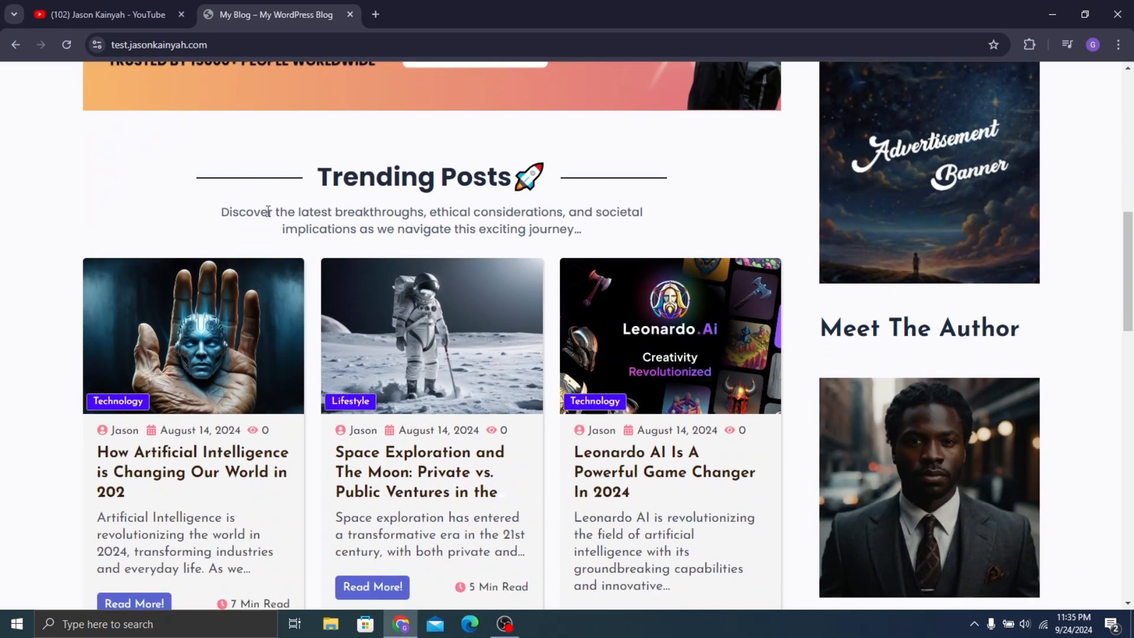
{"action": "scroll", "coordinate": [494, 260], "scroll_direction": "down", "scroll_amount": 2}
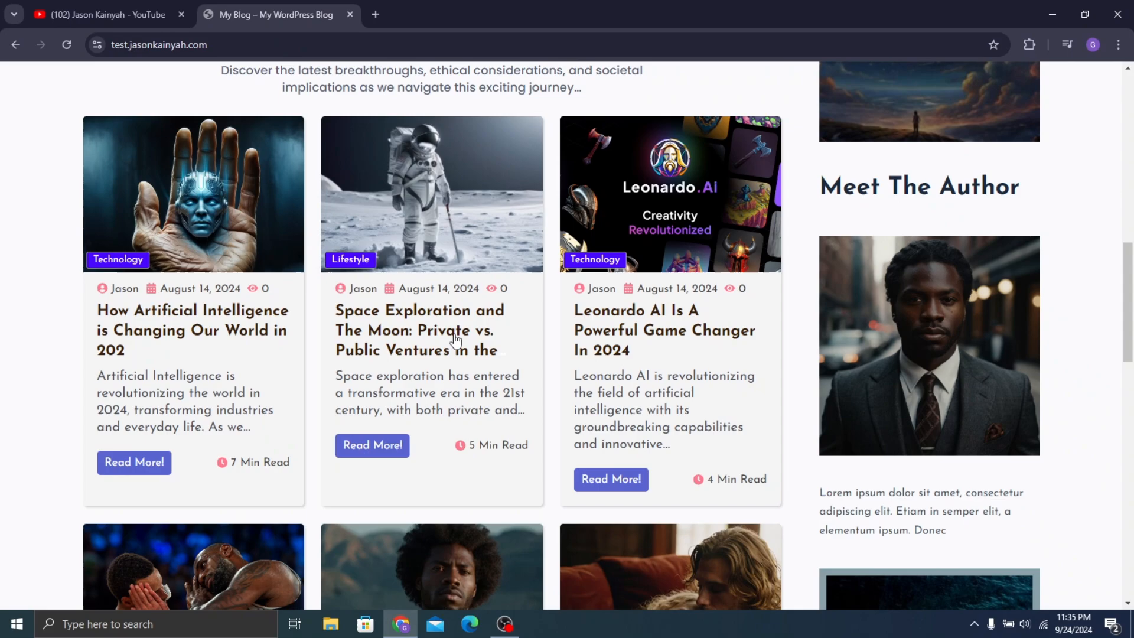
{"action": "scroll", "coordinate": [966, 101], "scroll_direction": "up", "scroll_amount": 7}
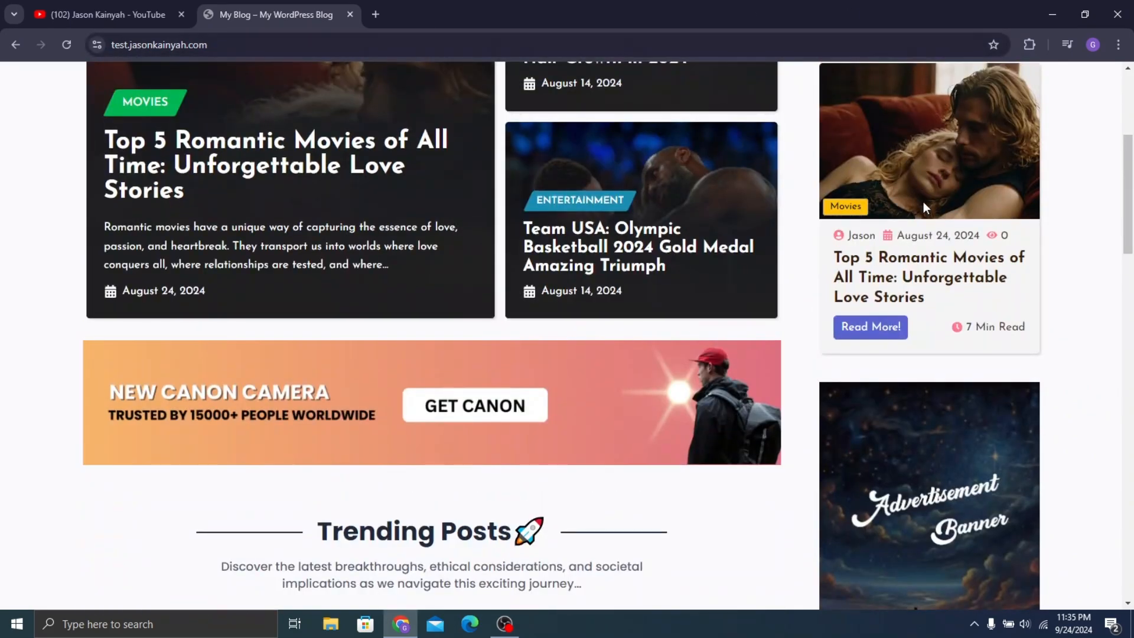
{"action": "scroll", "coordinate": [904, 240], "scroll_direction": "down", "scroll_amount": 4}
{"action": "scroll", "coordinate": [923, 305], "scroll_direction": "down", "scroll_amount": 3}
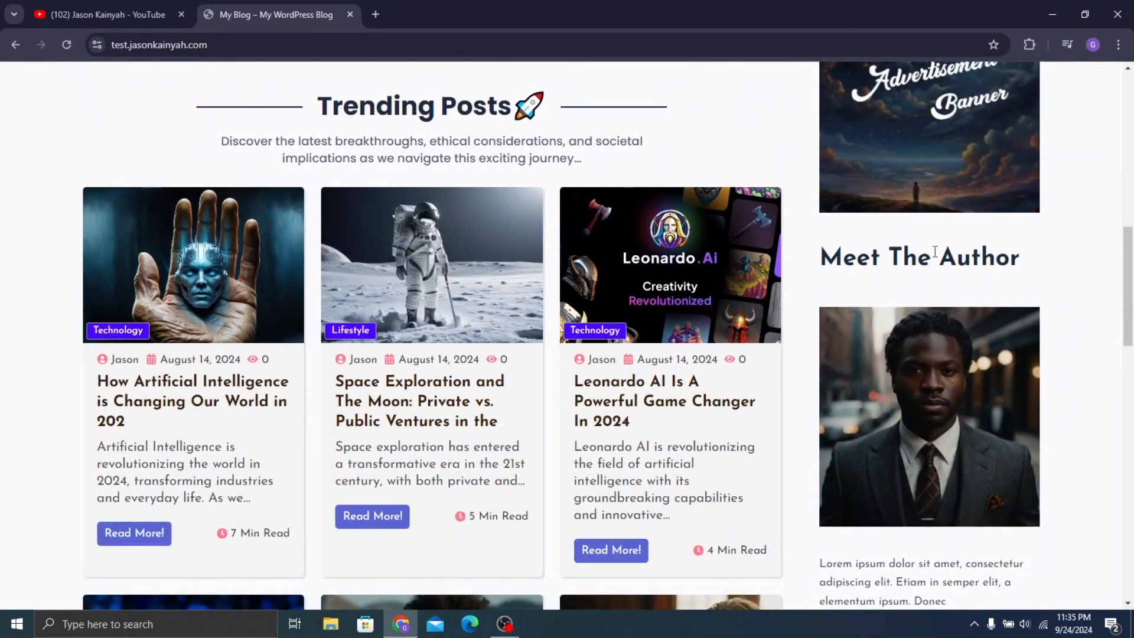
{"action": "scroll", "coordinate": [933, 269], "scroll_direction": "down", "scroll_amount": 3}
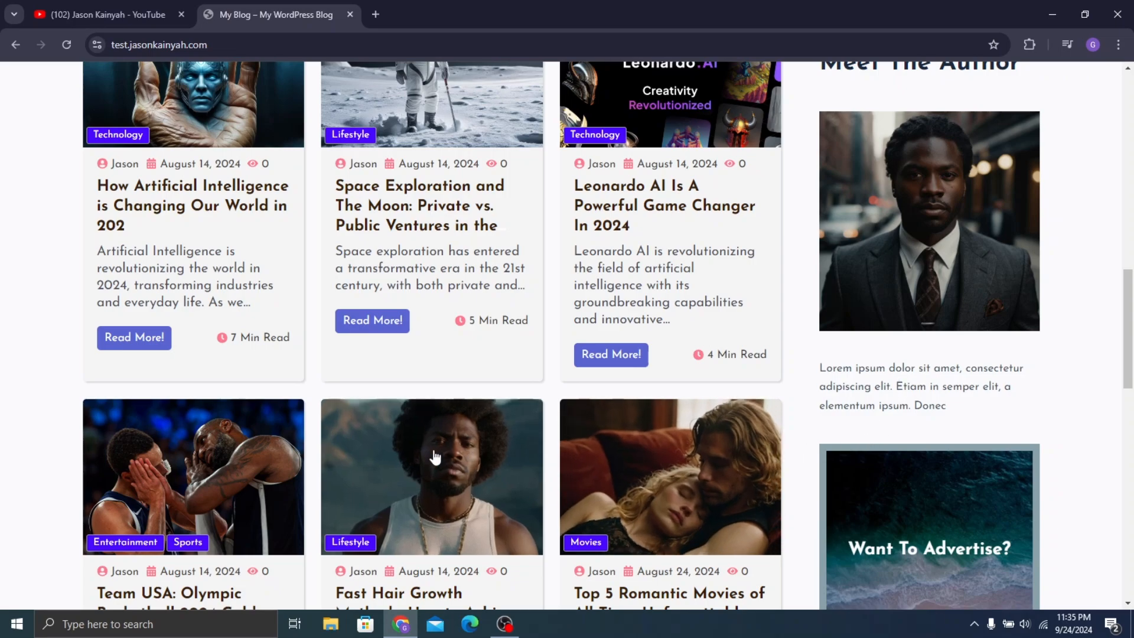
{"action": "scroll", "coordinate": [783, 408], "scroll_direction": "down", "scroll_amount": 1}
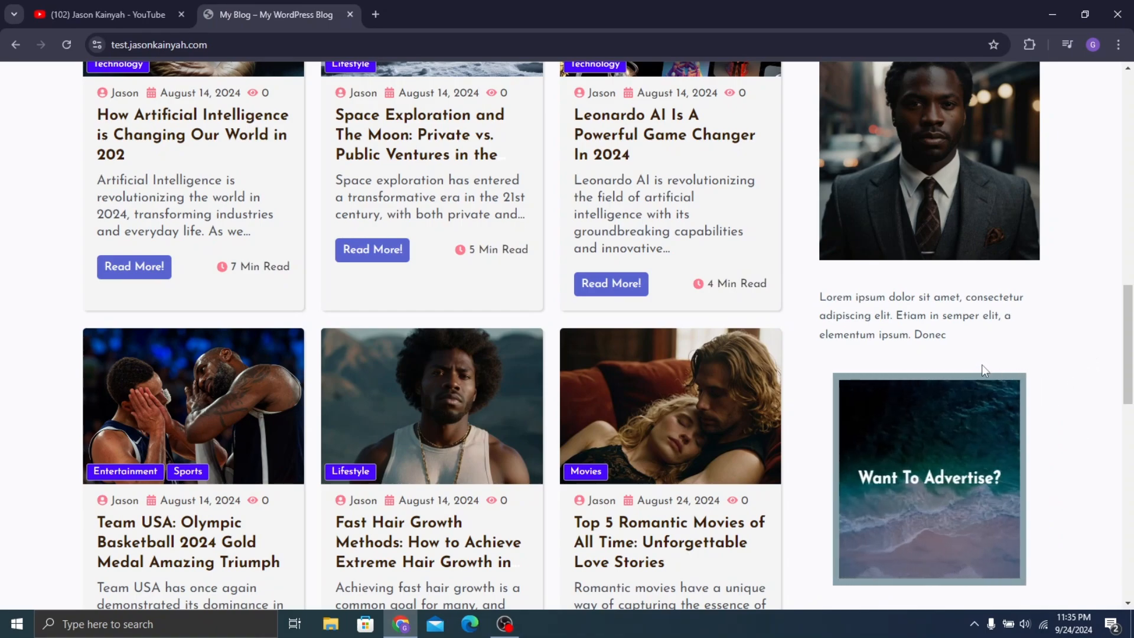
{"action": "scroll", "coordinate": [62, 276], "scroll_direction": "down", "scroll_amount": 7}
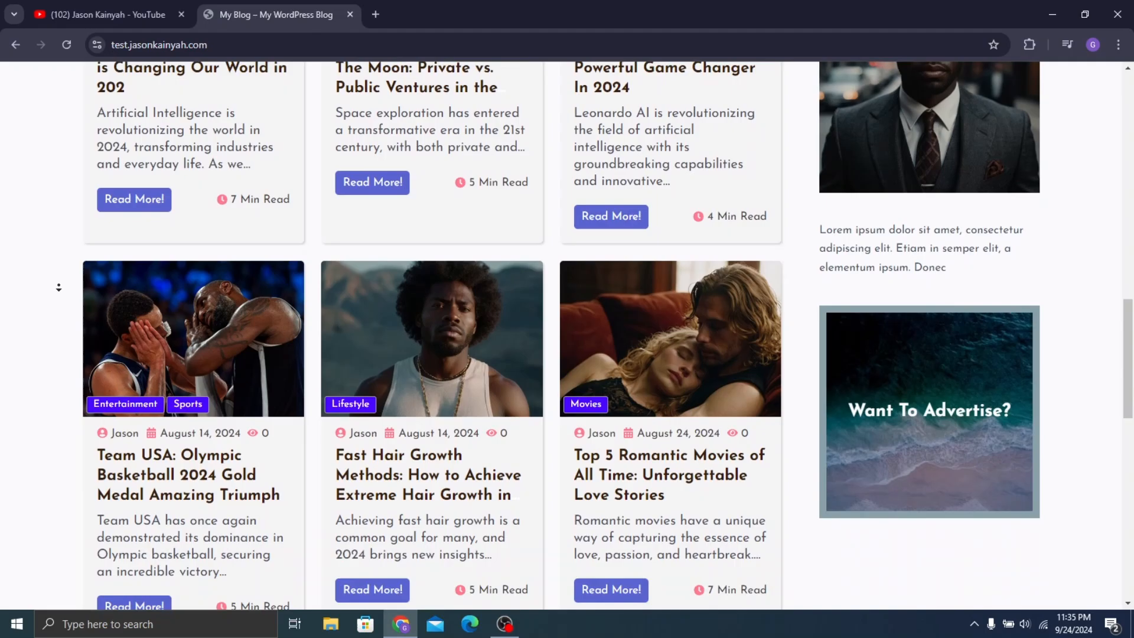
{"action": "scroll", "coordinate": [62, 276], "scroll_direction": "down", "scroll_amount": 2}
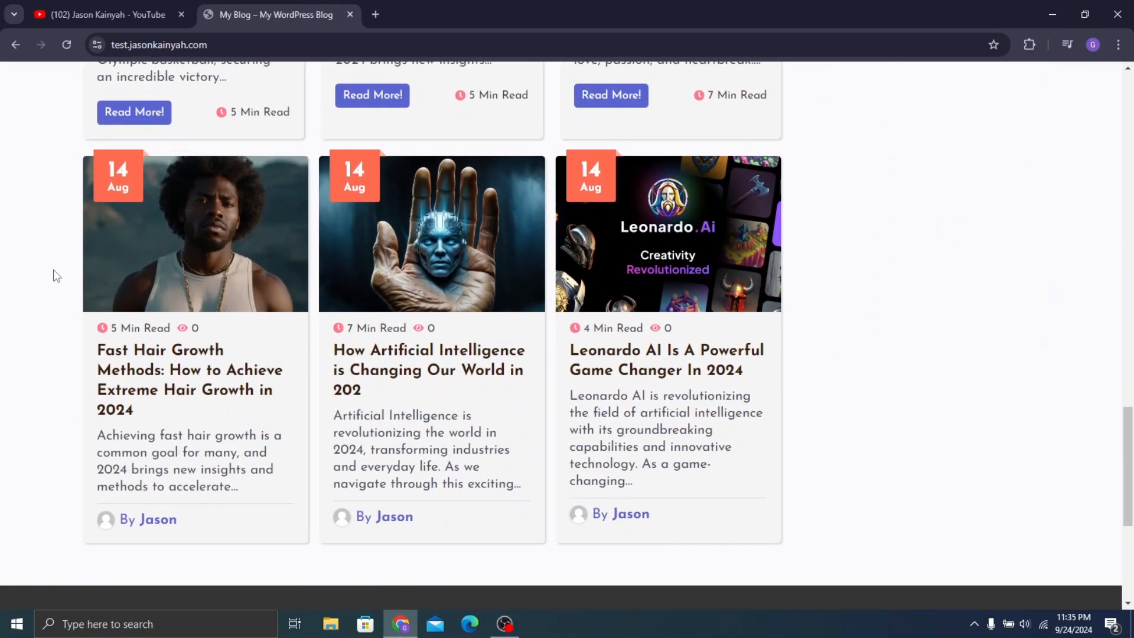
{"action": "scroll", "coordinate": [370, 200], "scroll_direction": "up", "scroll_amount": 6}
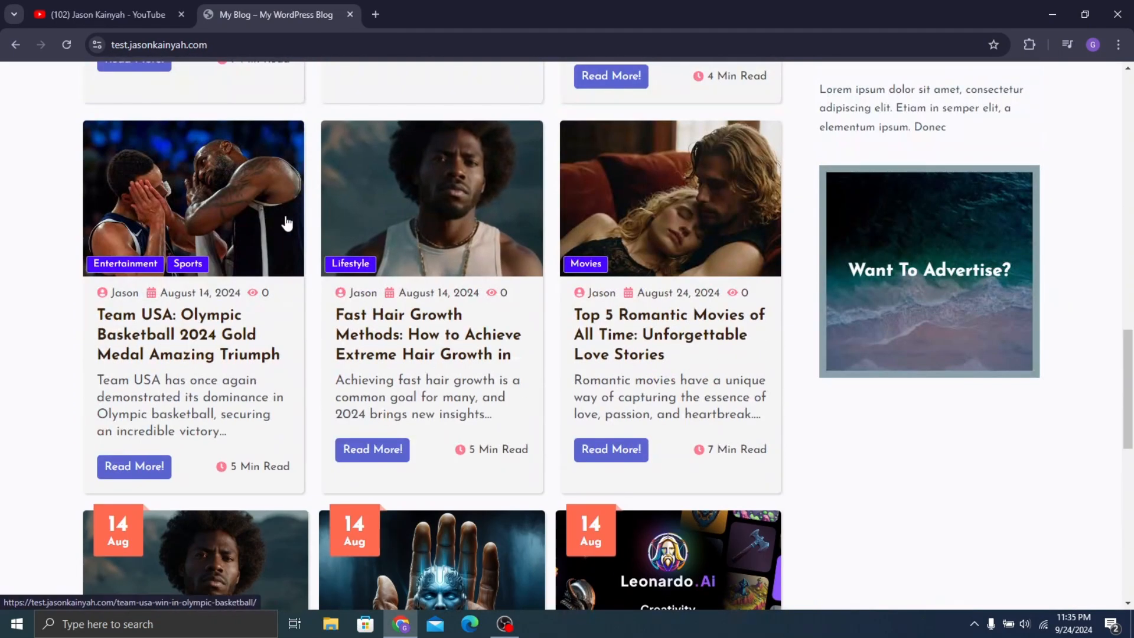
{"action": "scroll", "coordinate": [347, 285], "scroll_direction": "down", "scroll_amount": 4}
{"action": "scroll", "coordinate": [347, 285], "scroll_direction": "down", "scroll_amount": 3}
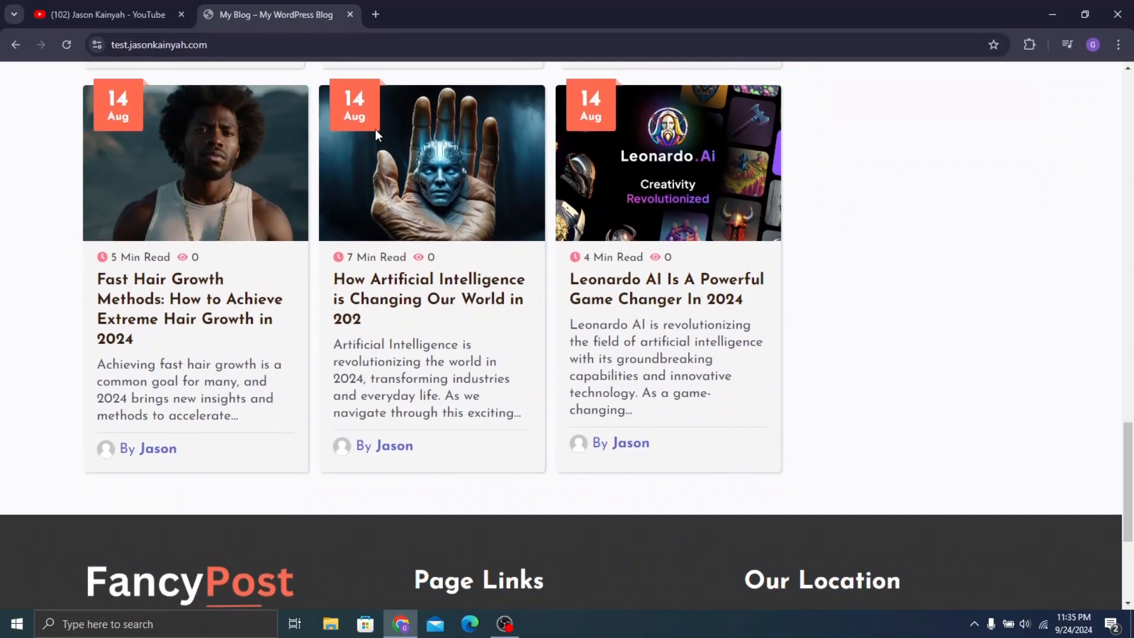
{"action": "scroll", "coordinate": [371, 127], "scroll_direction": "up", "scroll_amount": 3}
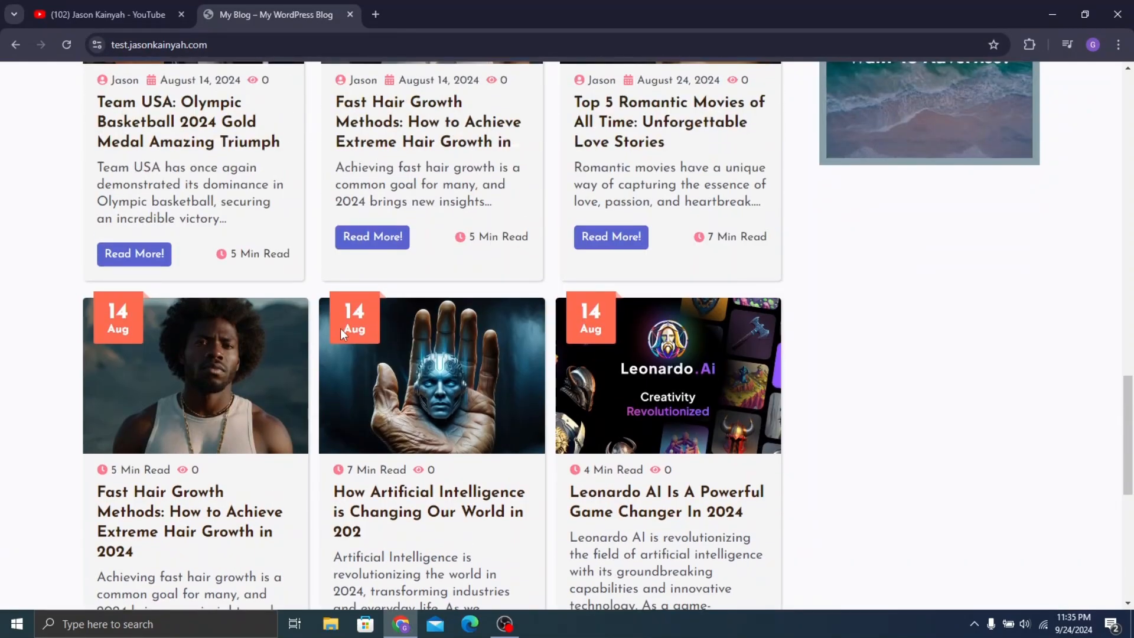
{"action": "scroll", "coordinate": [706, 336], "scroll_direction": "down", "scroll_amount": 3}
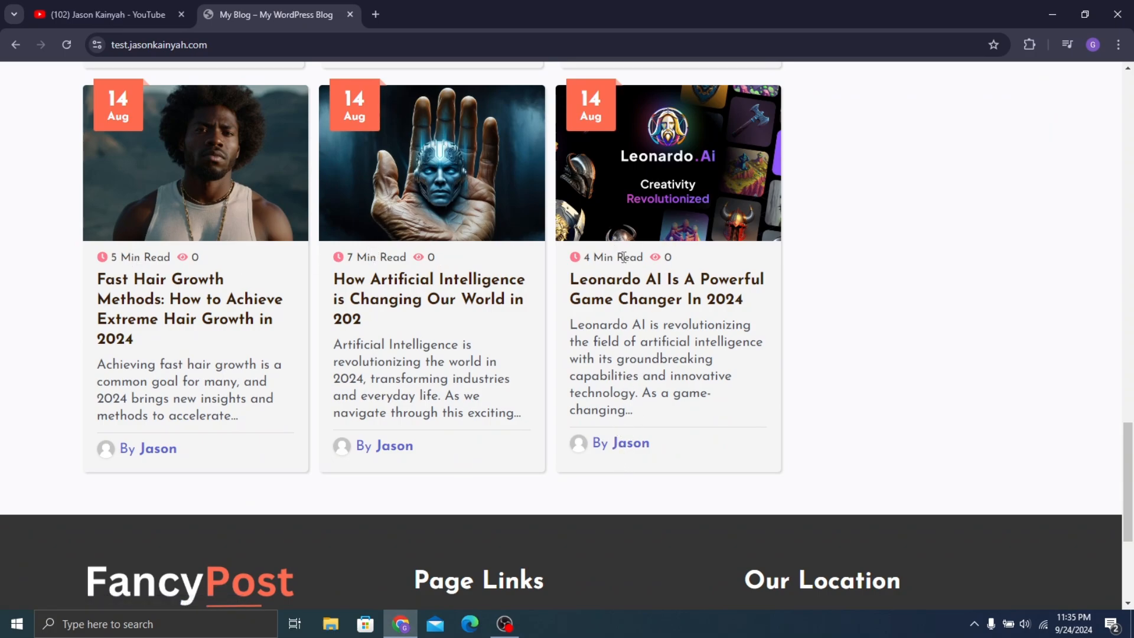
{"action": "scroll", "coordinate": [636, 301], "scroll_direction": "down", "scroll_amount": 4}
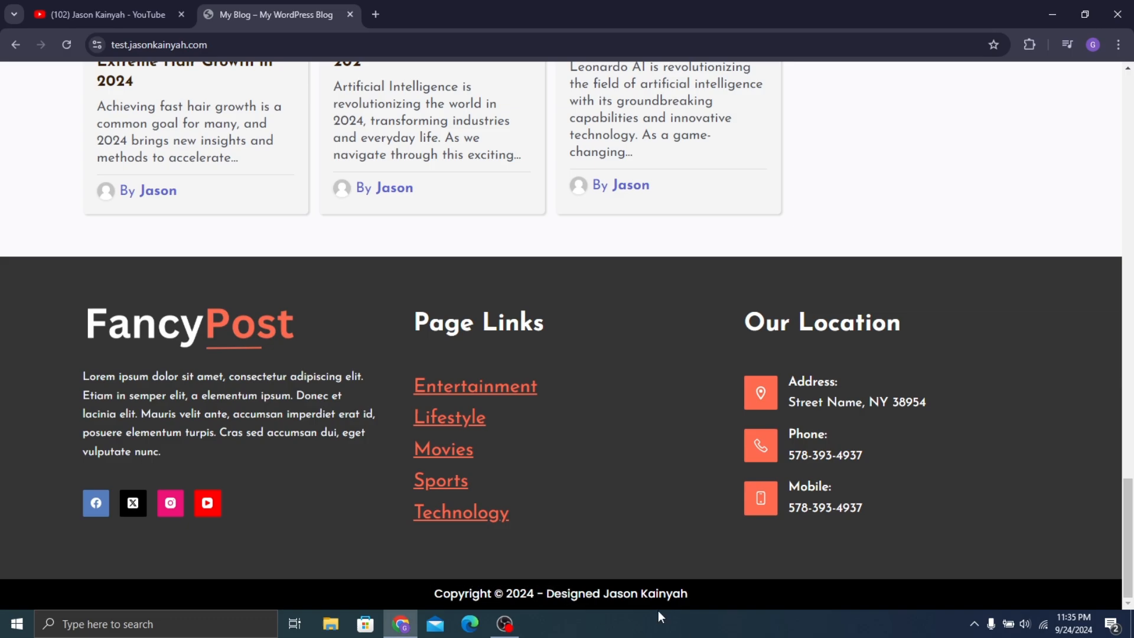
{"action": "scroll", "coordinate": [968, 118], "scroll_direction": "up", "scroll_amount": 2}
{"action": "scroll", "coordinate": [986, 101], "scroll_direction": "up", "scroll_amount": 9}
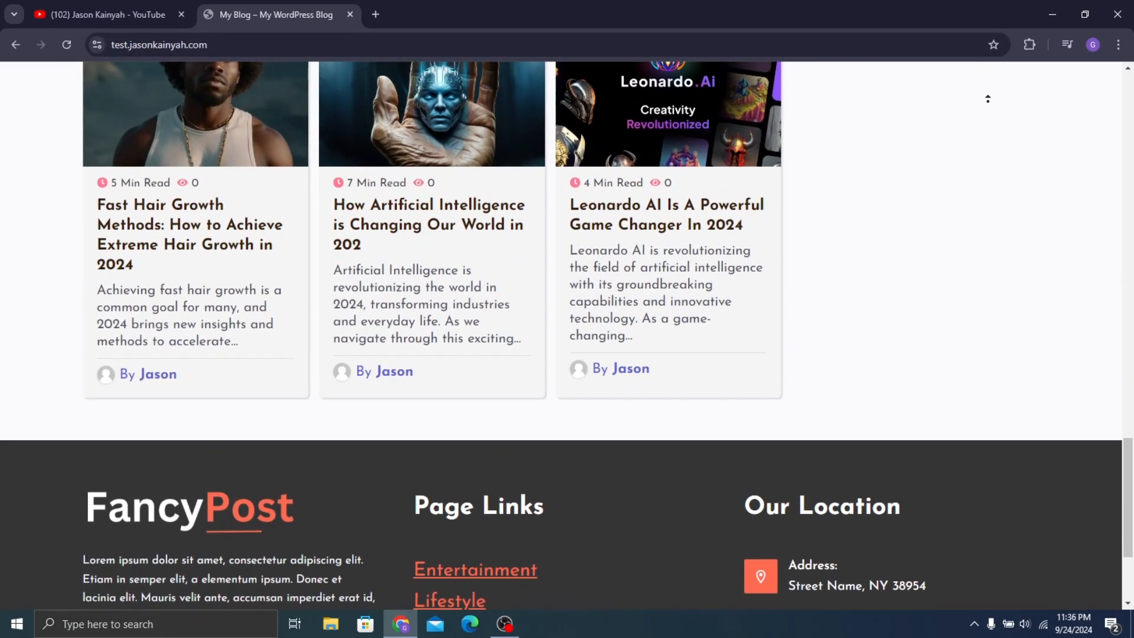
{"action": "scroll", "coordinate": [1013, 67], "scroll_direction": "up", "scroll_amount": 12}
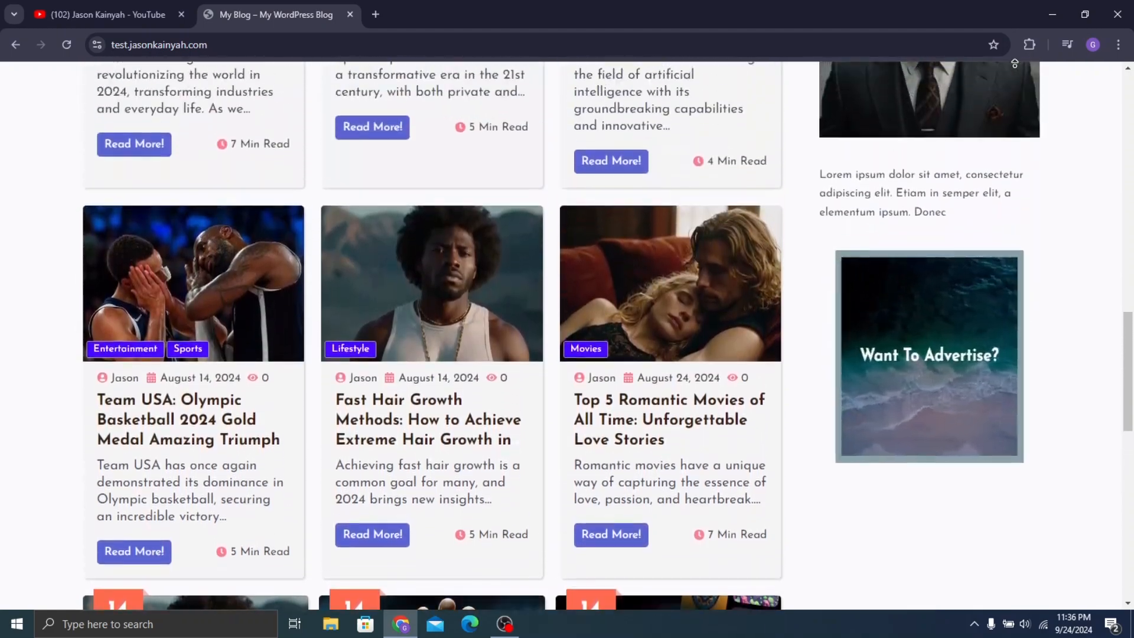
{"action": "scroll", "coordinate": [1007, 70], "scroll_direction": "up", "scroll_amount": 13}
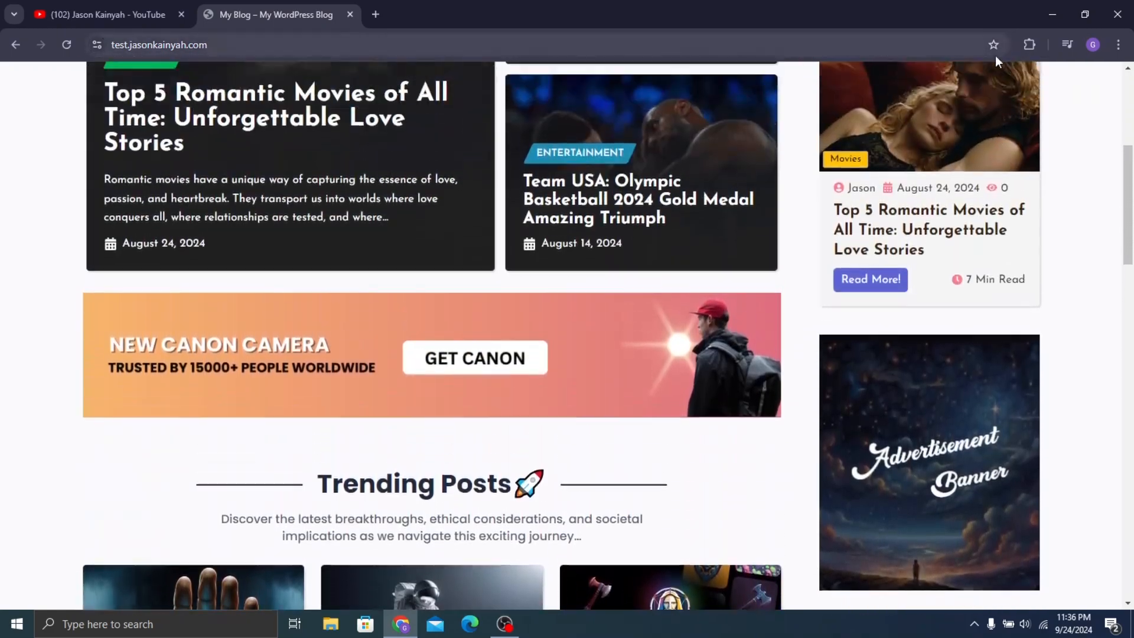
{"action": "scroll", "coordinate": [864, 189], "scroll_direction": "down", "scroll_amount": 2}
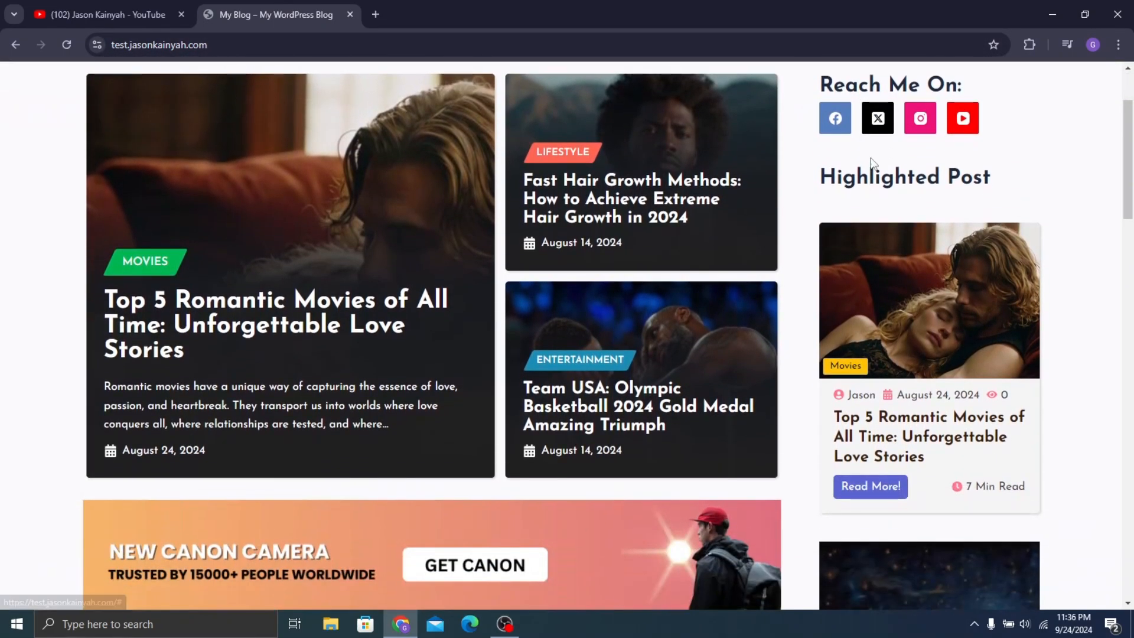
{"action": "scroll", "coordinate": [809, 186], "scroll_direction": "up", "scroll_amount": 3}
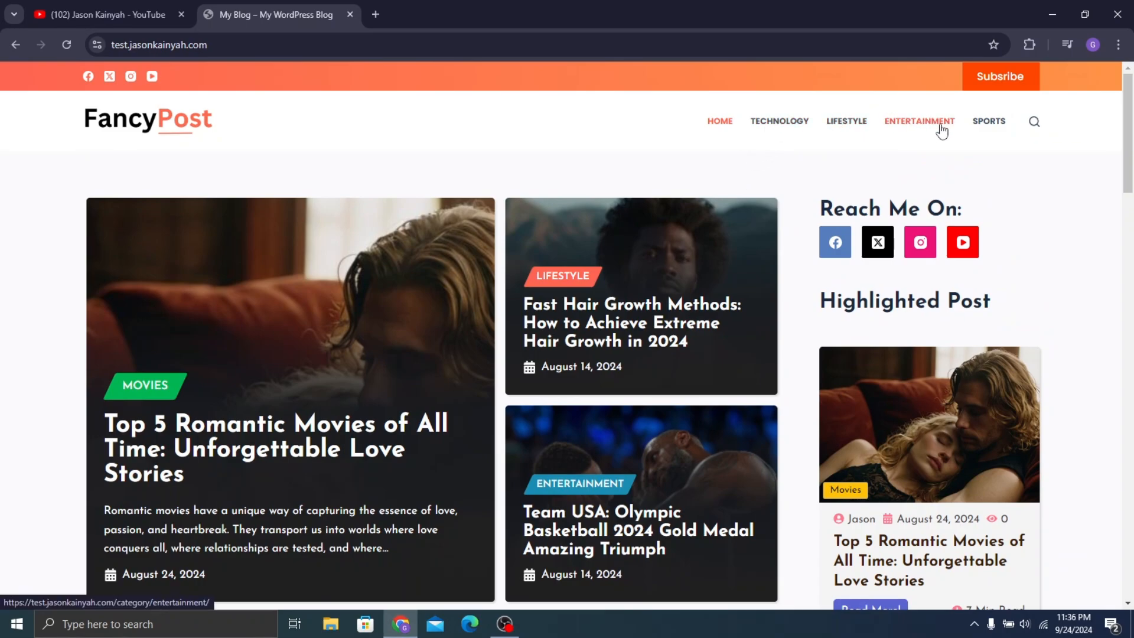
Go to the Sports category page and open the 'Team USA: Olympic Basketball 2024' post
{"action": "left_click", "coordinate": [987, 125]}
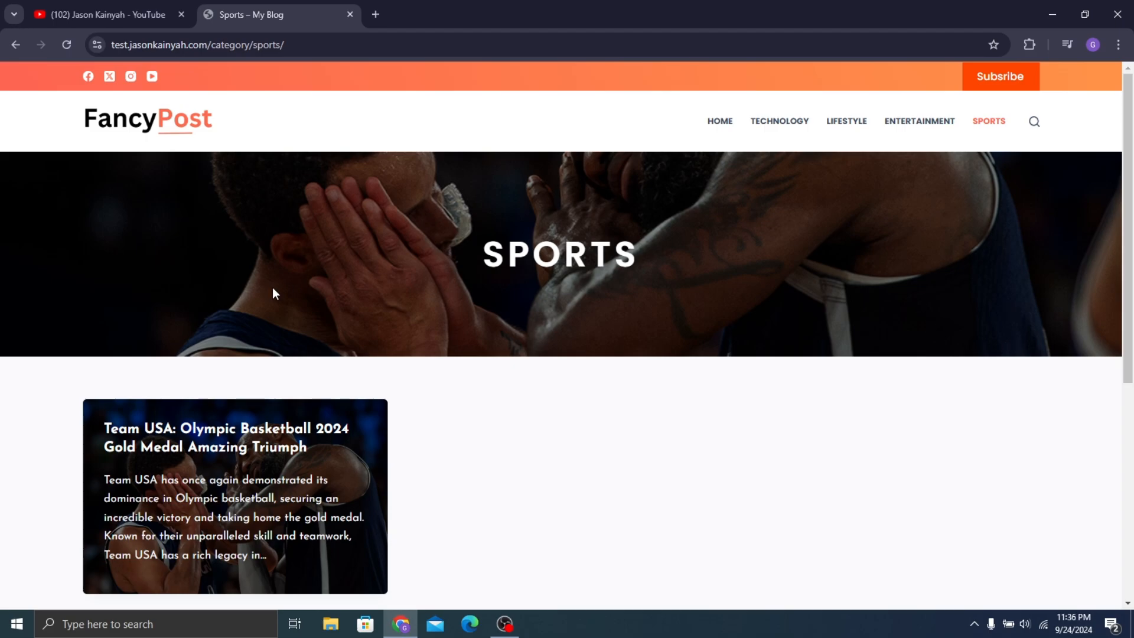
{"action": "scroll", "coordinate": [273, 292], "scroll_direction": "down", "scroll_amount": 3}
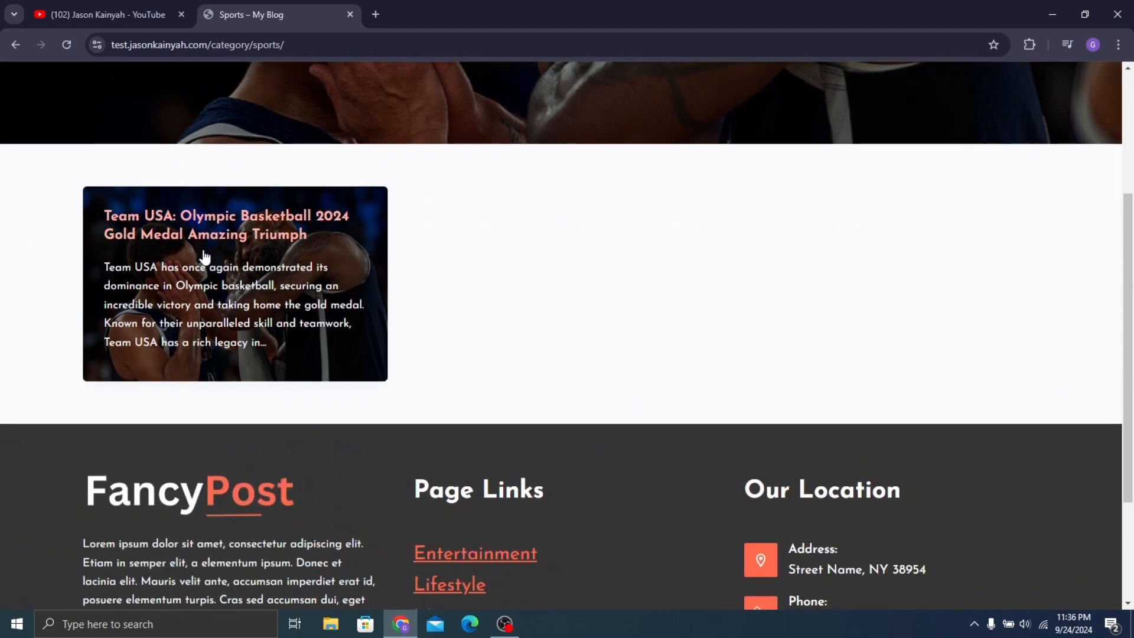
{"action": "scroll", "coordinate": [278, 215], "scroll_direction": "up", "scroll_amount": 3}
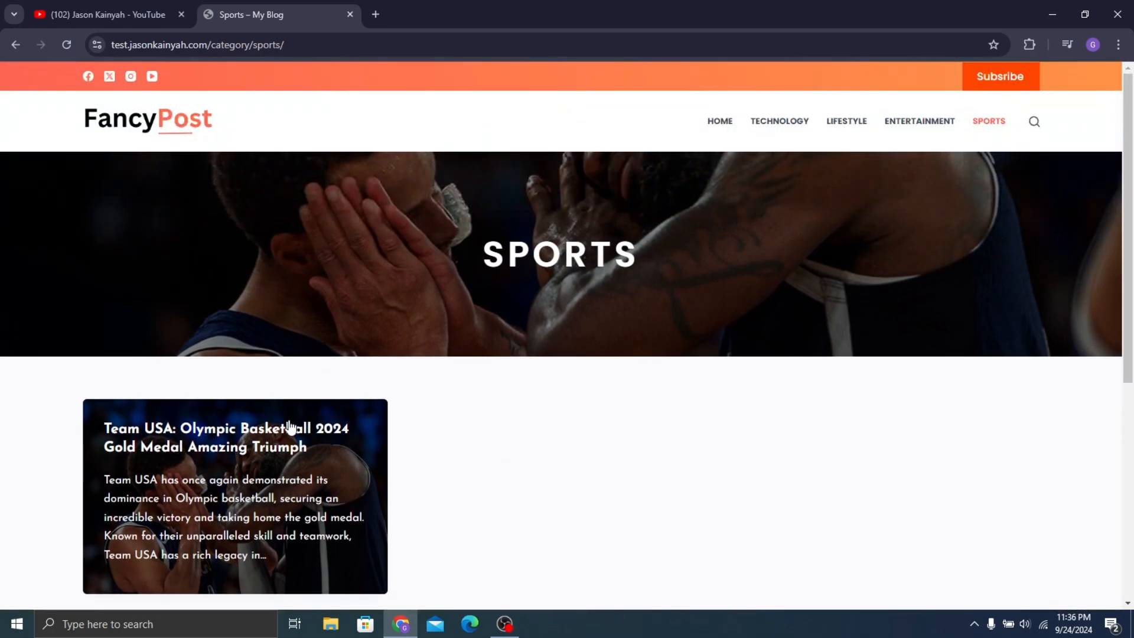
{"action": "left_click", "coordinate": [262, 440]}
Open the Team USA Olympic Basketball article and read down through its opening sections
{"action": "left_click", "coordinate": [230, 443]}
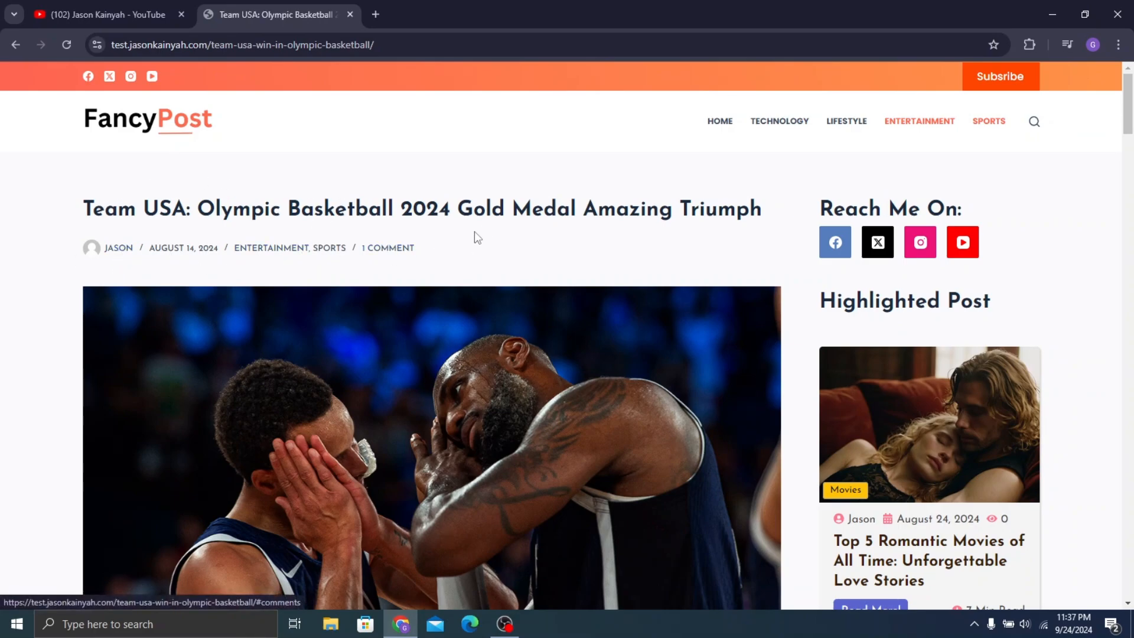
{"action": "scroll", "coordinate": [477, 237], "scroll_direction": "down", "scroll_amount": 1}
{"action": "scroll", "coordinate": [589, 203], "scroll_direction": "down", "scroll_amount": 3}
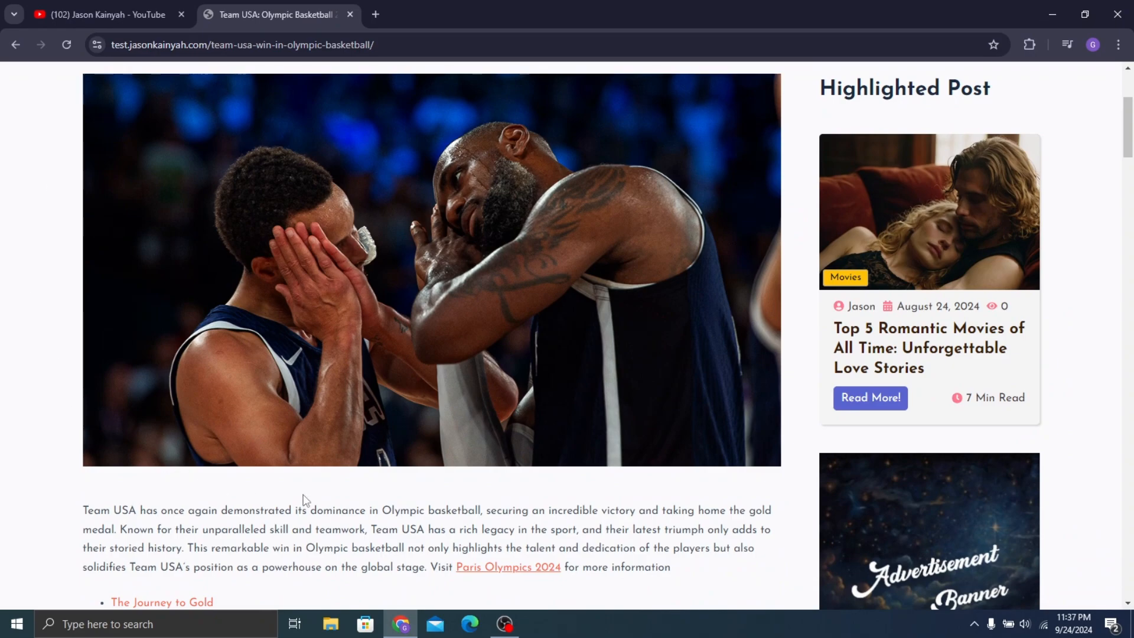
{"action": "scroll", "coordinate": [476, 578], "scroll_direction": "down", "scroll_amount": 4}
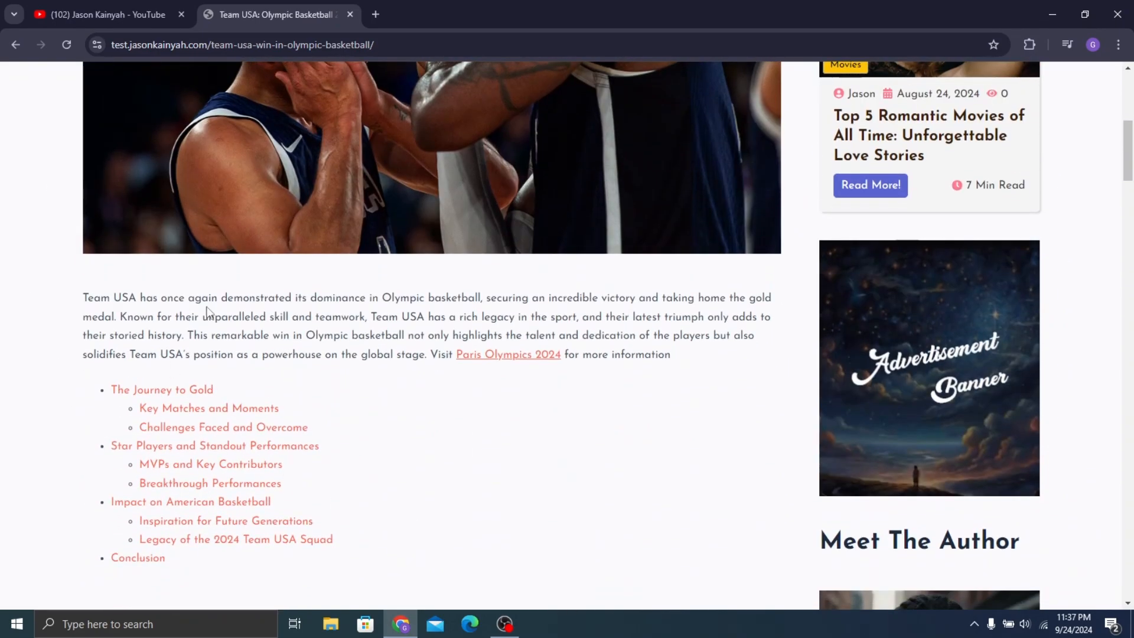
{"action": "scroll", "coordinate": [248, 414], "scroll_direction": "down", "scroll_amount": 4}
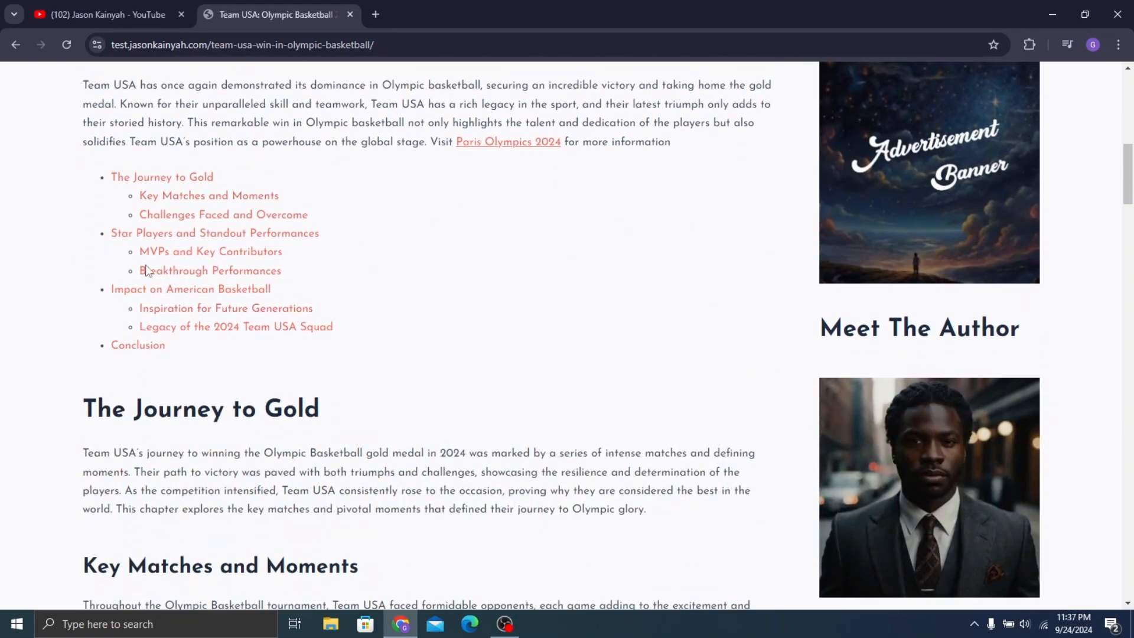
{"action": "scroll", "coordinate": [223, 403], "scroll_direction": "down", "scroll_amount": 4}
Autoscroll down to the Leave a Reply form, then scroll back up
{"action": "middle_click", "coordinate": [534, 394]}
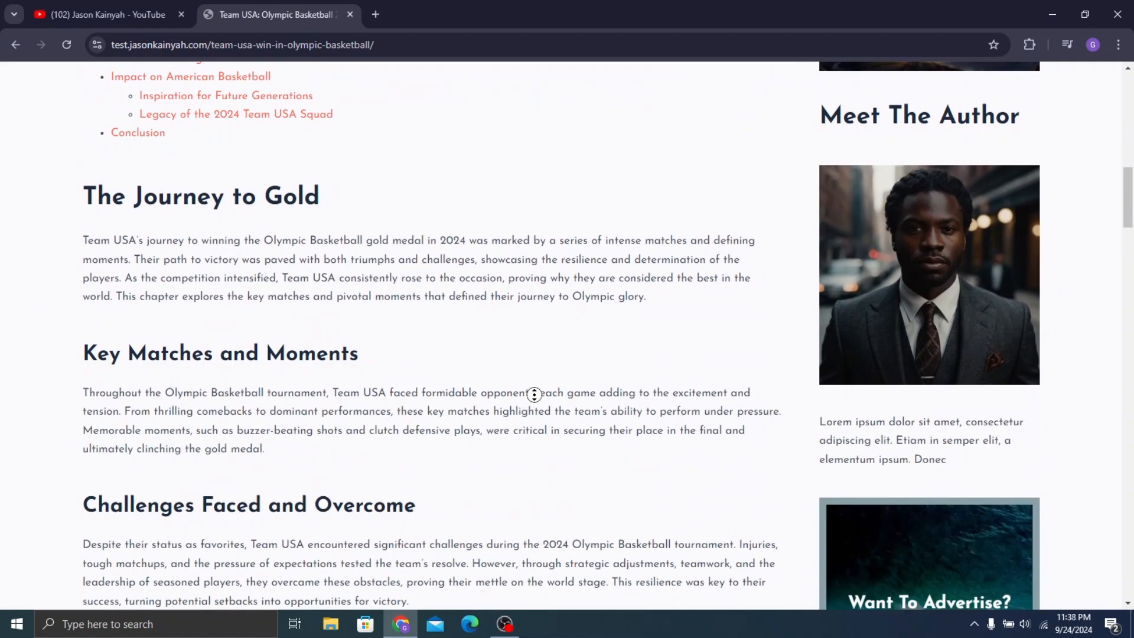
{"action": "scroll", "coordinate": [534, 413], "scroll_direction": "down", "scroll_amount": 4}
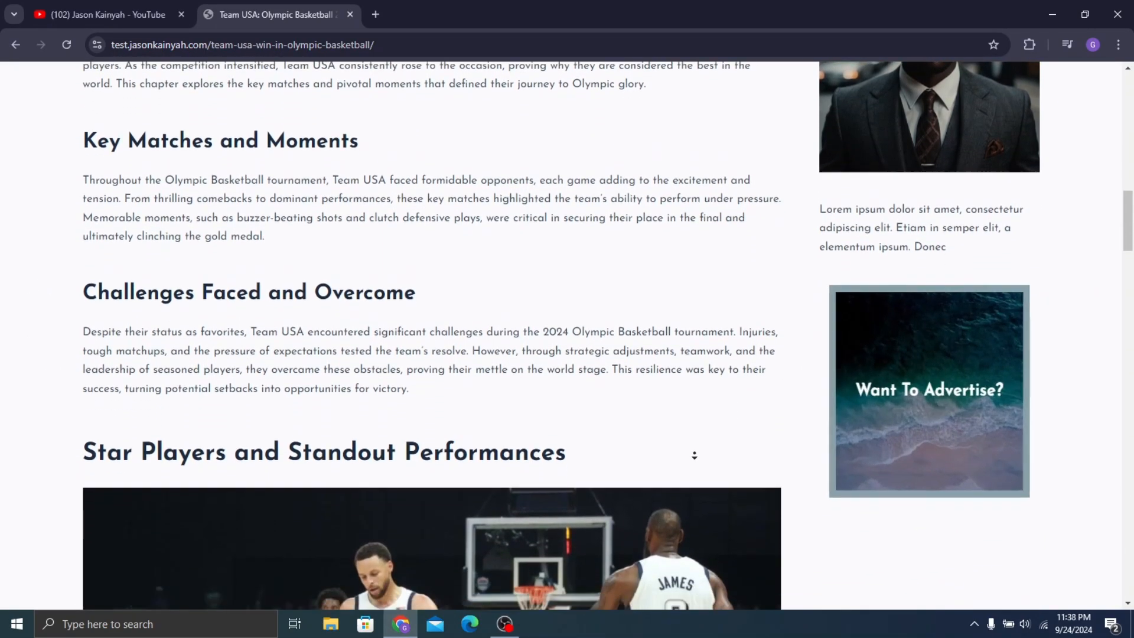
{"action": "scroll", "coordinate": [695, 455], "scroll_direction": "down", "scroll_amount": 20}
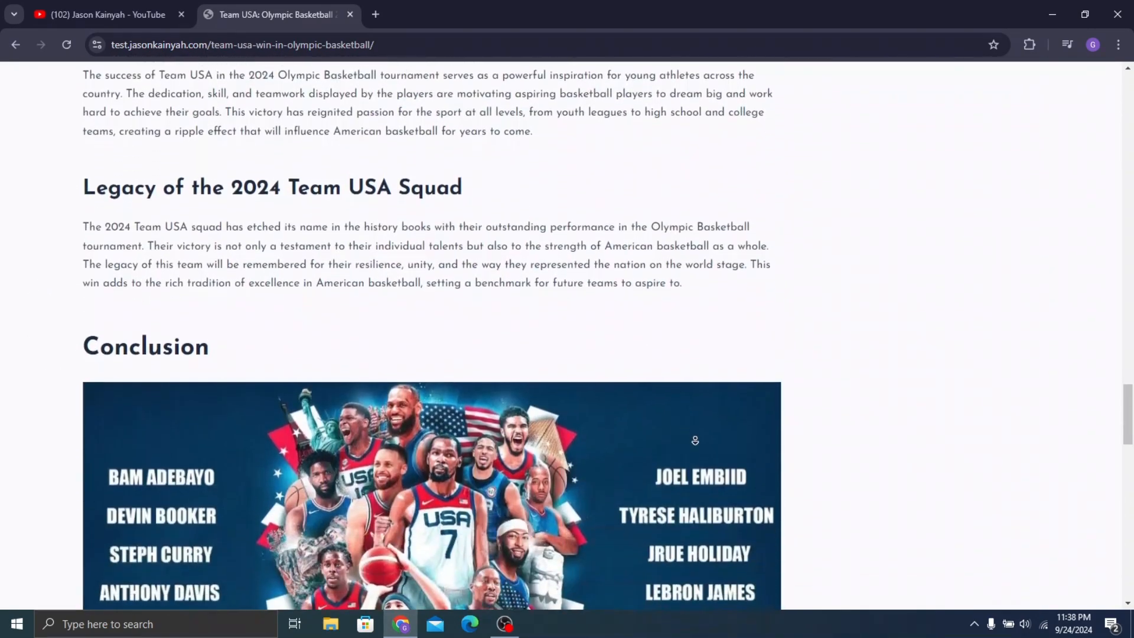
{"action": "scroll", "coordinate": [695, 440], "scroll_direction": "down", "scroll_amount": 10}
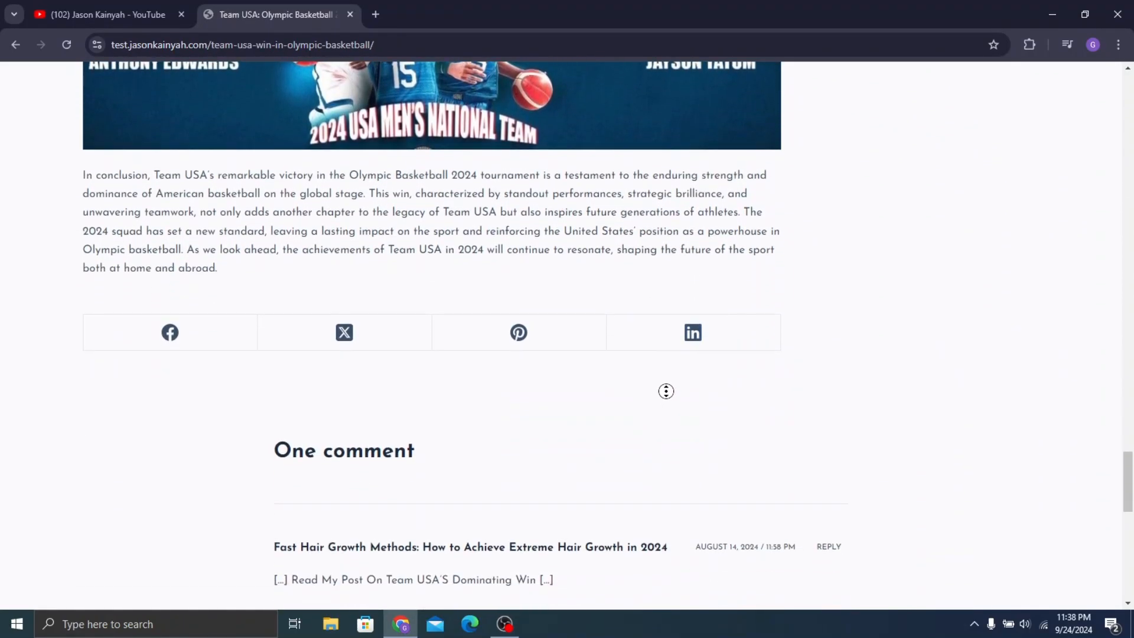
{"action": "middle_click", "coordinate": [666, 391]}
{"action": "scroll", "coordinate": [636, 354], "scroll_direction": "down", "scroll_amount": 8}
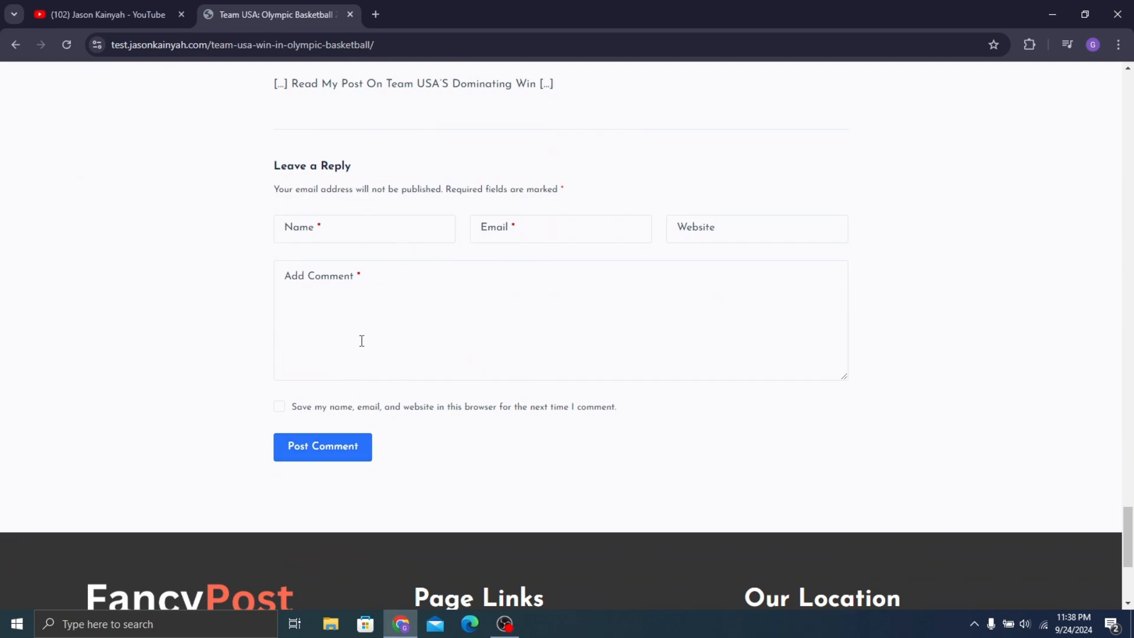
{"action": "scroll", "coordinate": [499, 331], "scroll_direction": "up", "scroll_amount": 20}
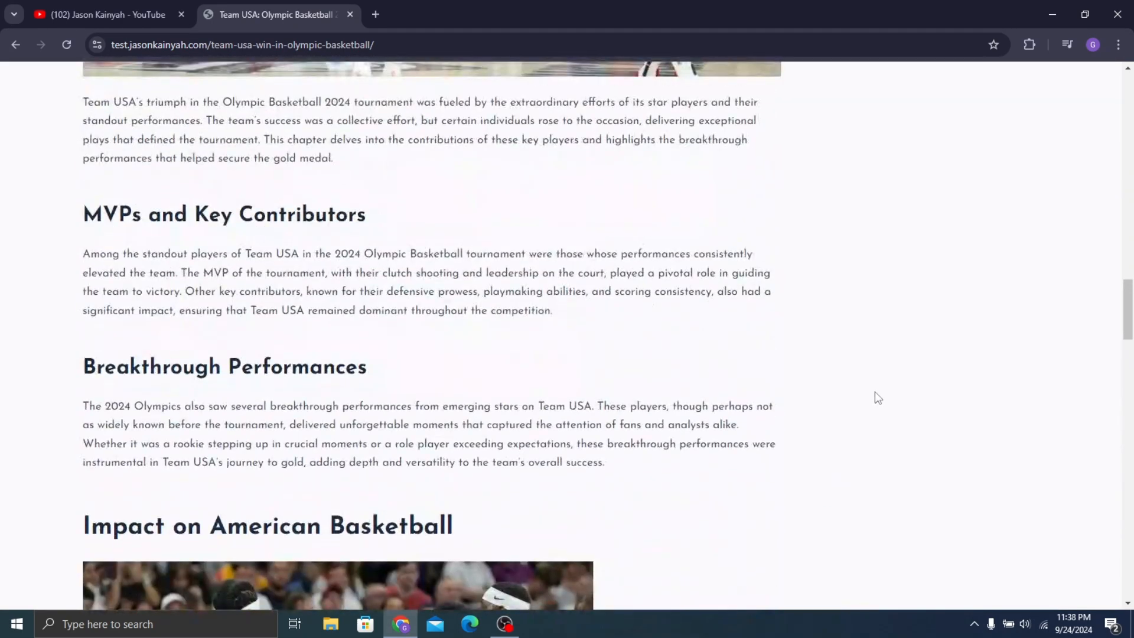
{"action": "scroll", "coordinate": [876, 395], "scroll_direction": "up", "scroll_amount": 20}
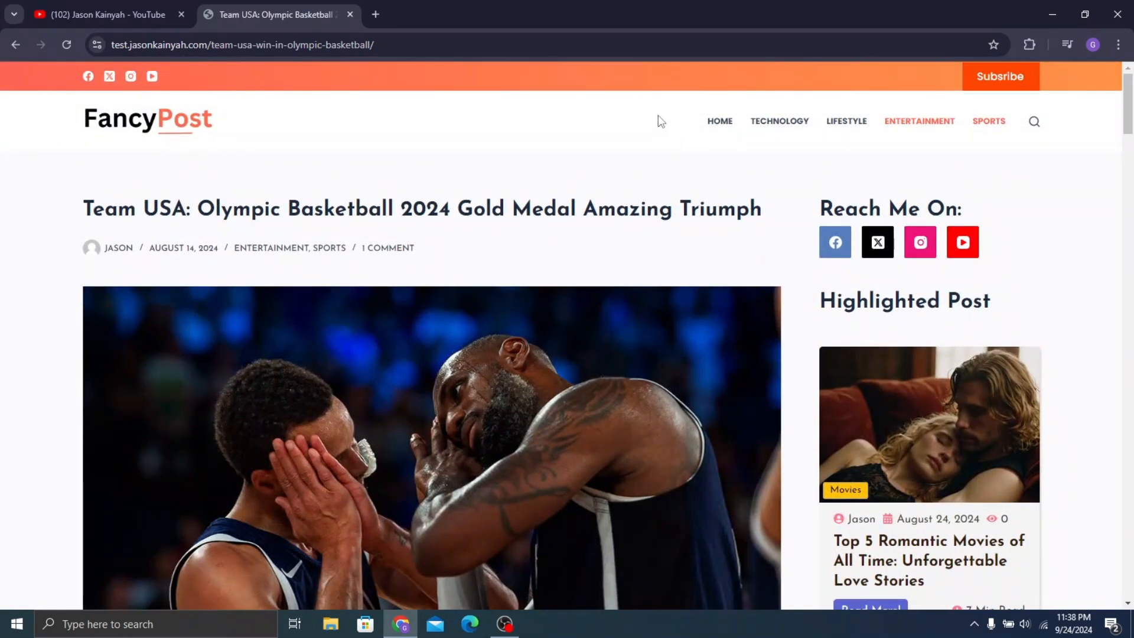
Return to the FancyPost home page using the HOME menu link
{"action": "left_click", "coordinate": [724, 127]}
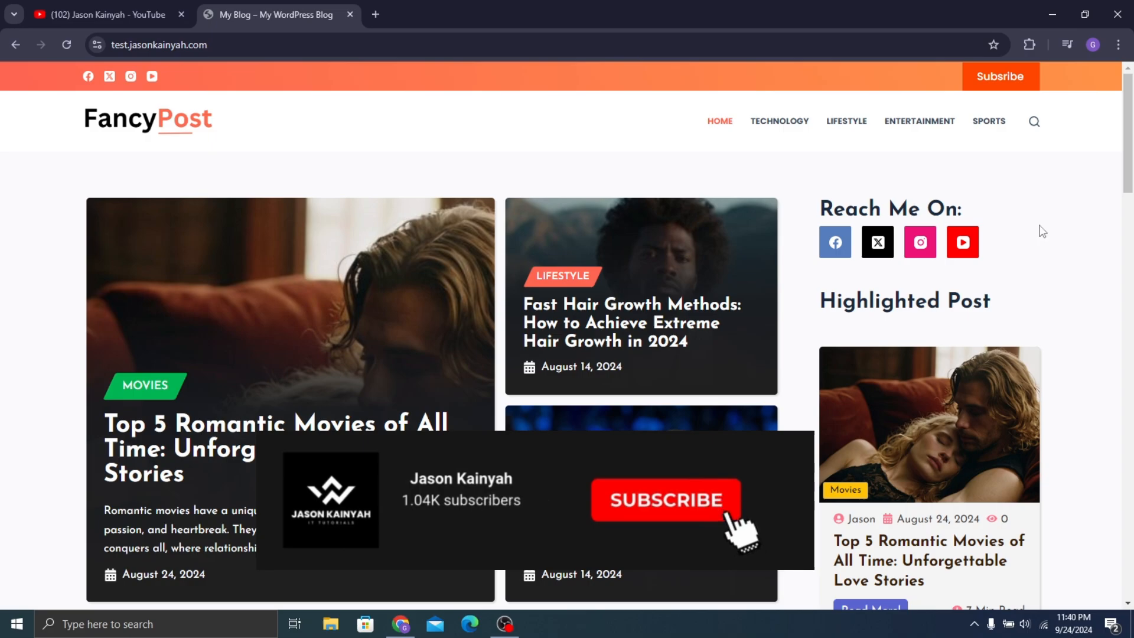
{"action": "left_click", "coordinate": [76, 2]}
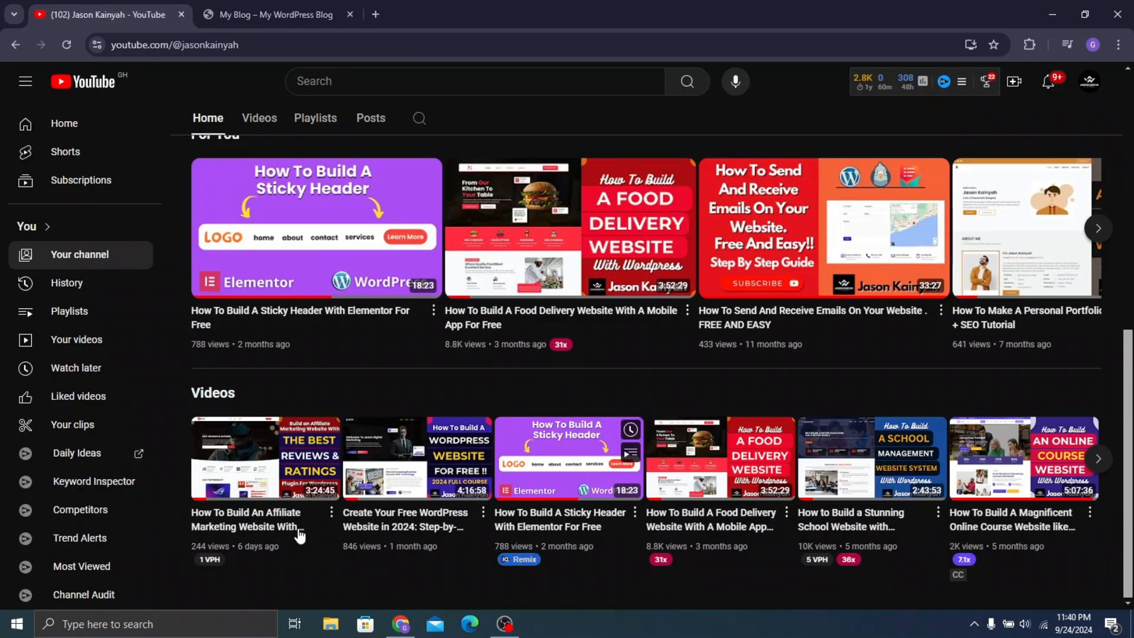
{"action": "left_click", "coordinate": [239, 10]}
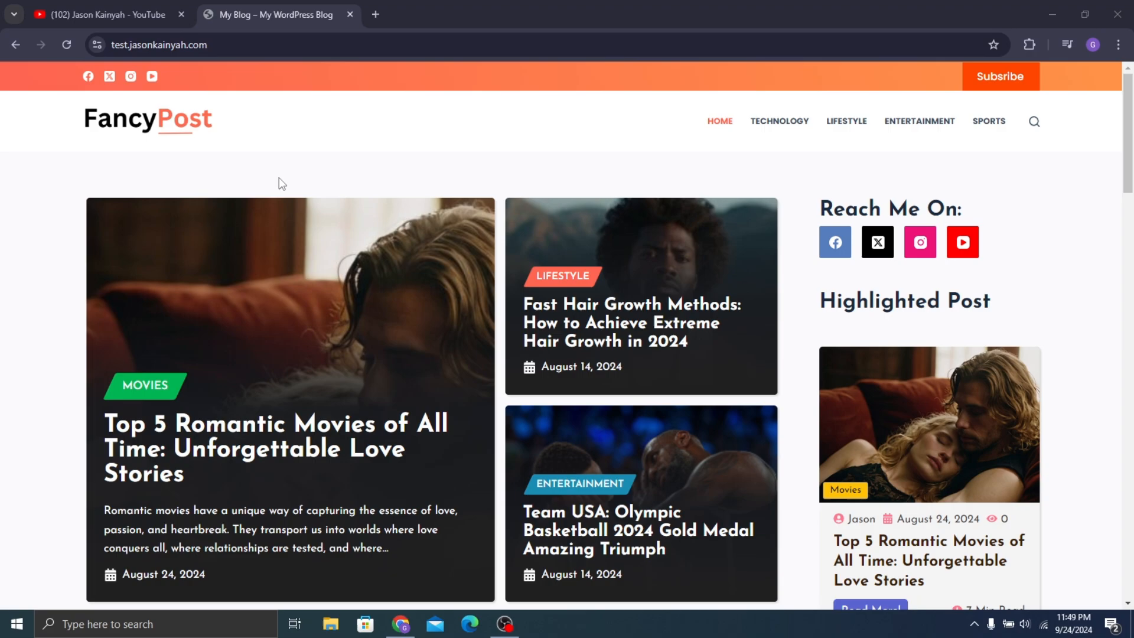
In a new Chrome tab, load the site's /wp-admin login address
{"action": "left_click", "coordinate": [373, 22]}
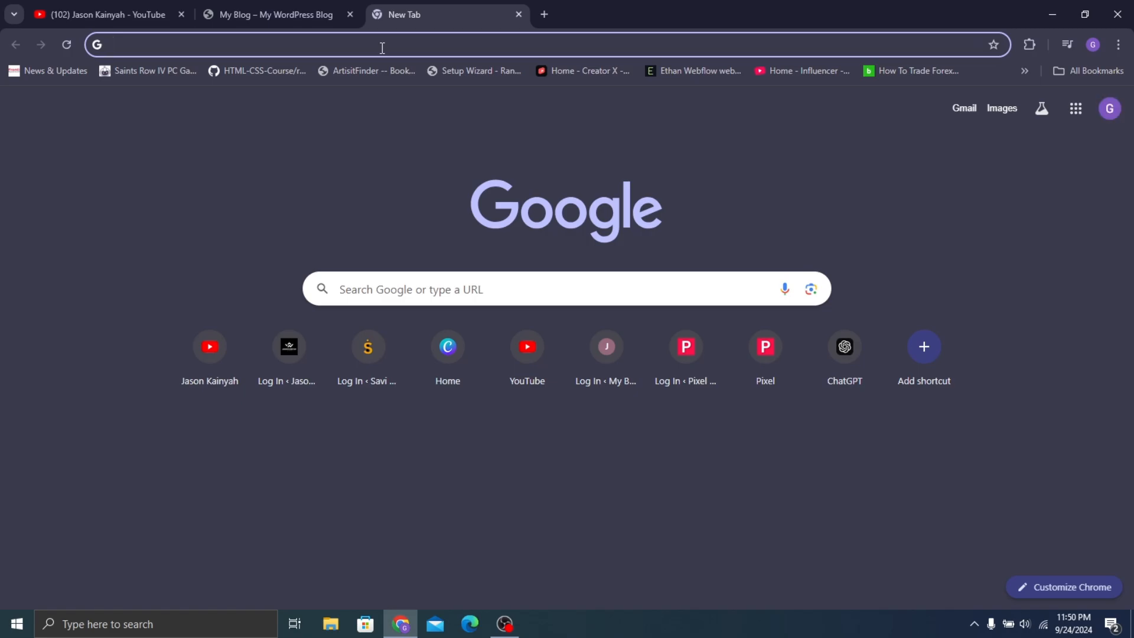
{"action": "type", "text": "mytest"}
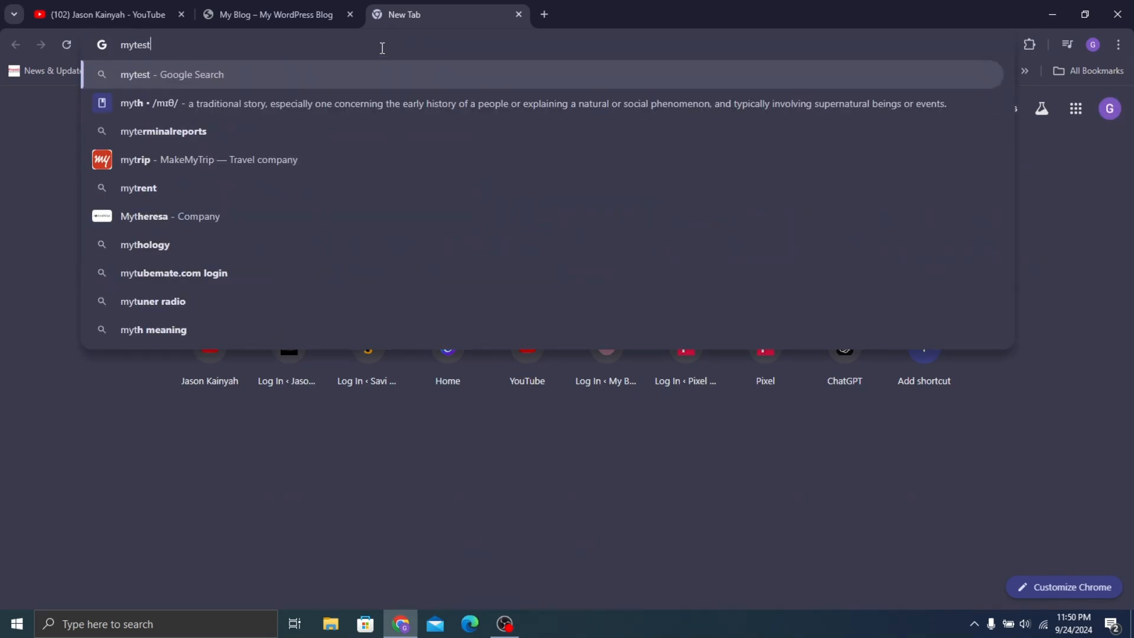
{"action": "type", "text": ".jasonkain"}
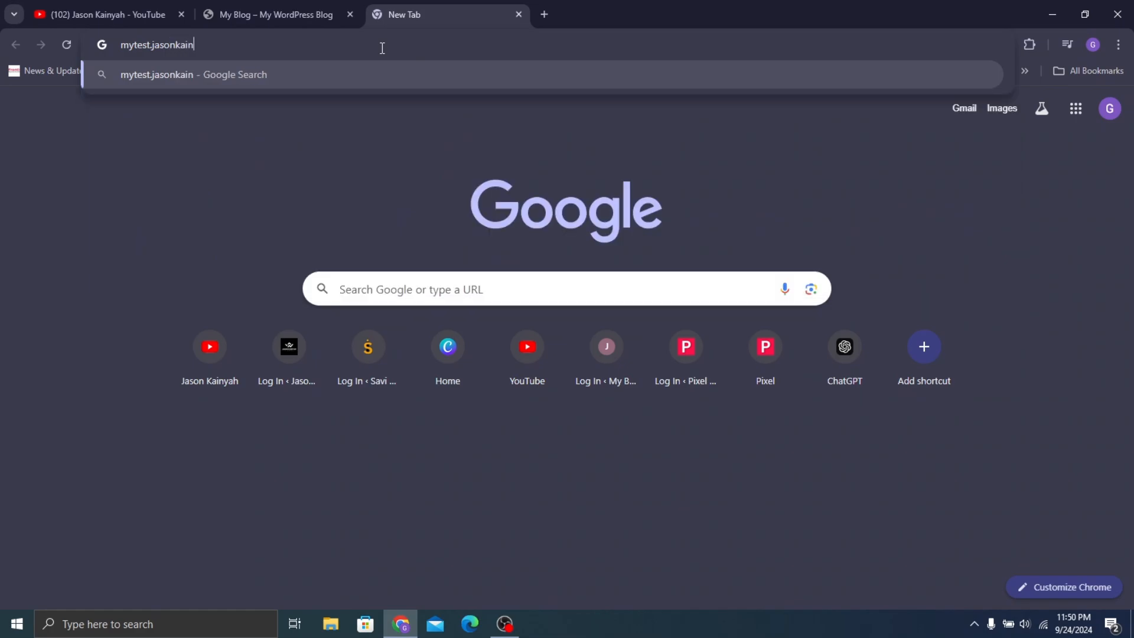
{"action": "type", "text": "yah.com"}
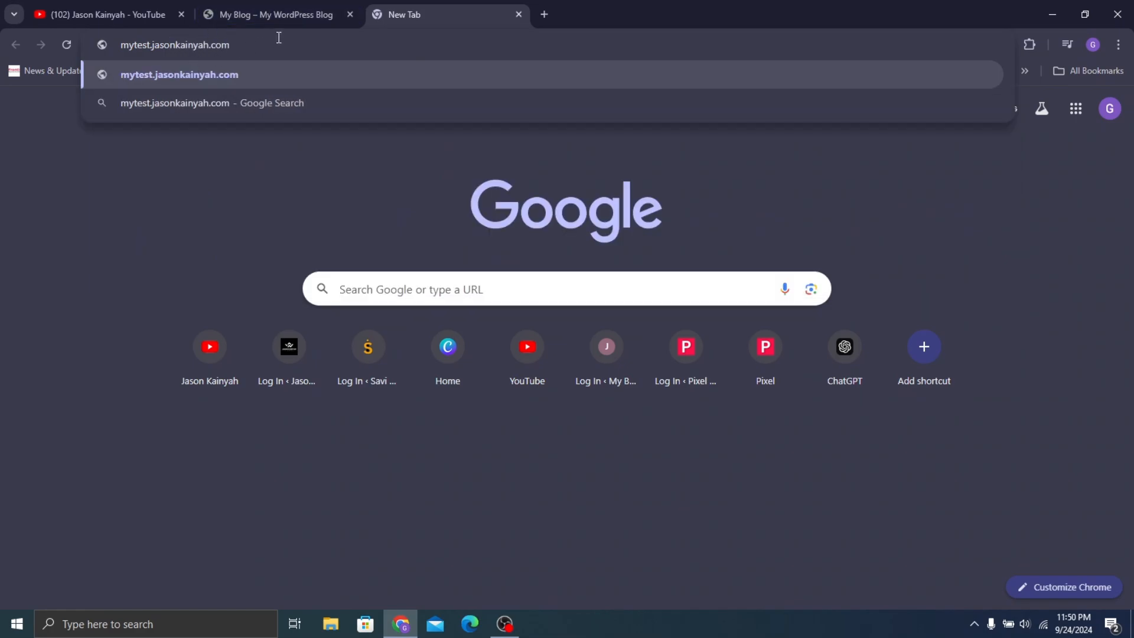
{"action": "type", "text": "/"}
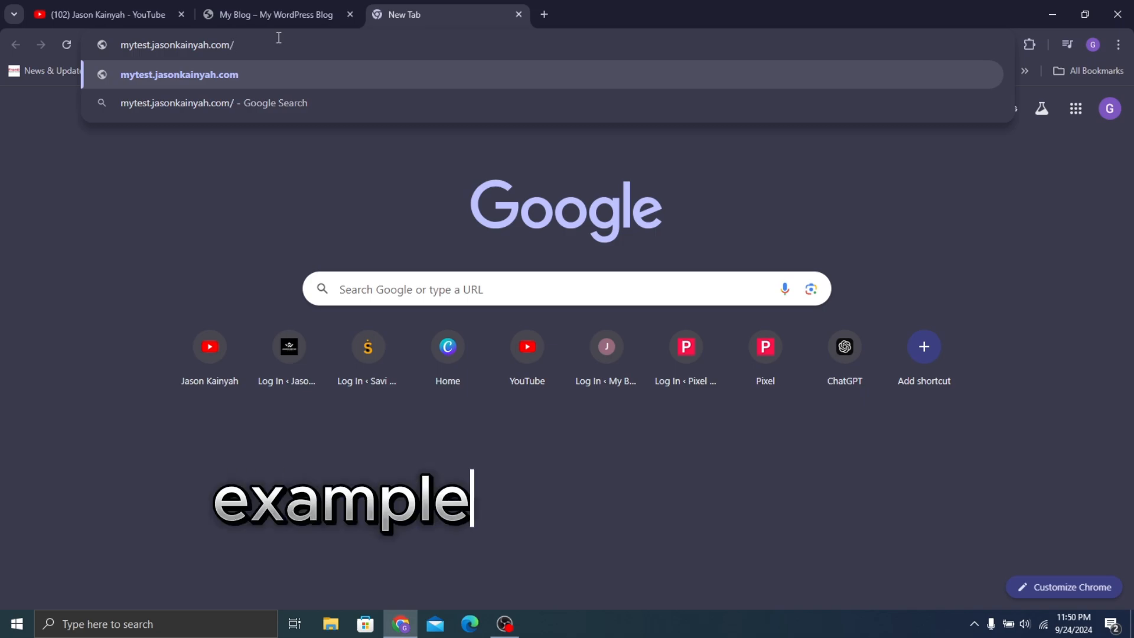
{"action": "type", "text": "wp-admin"}
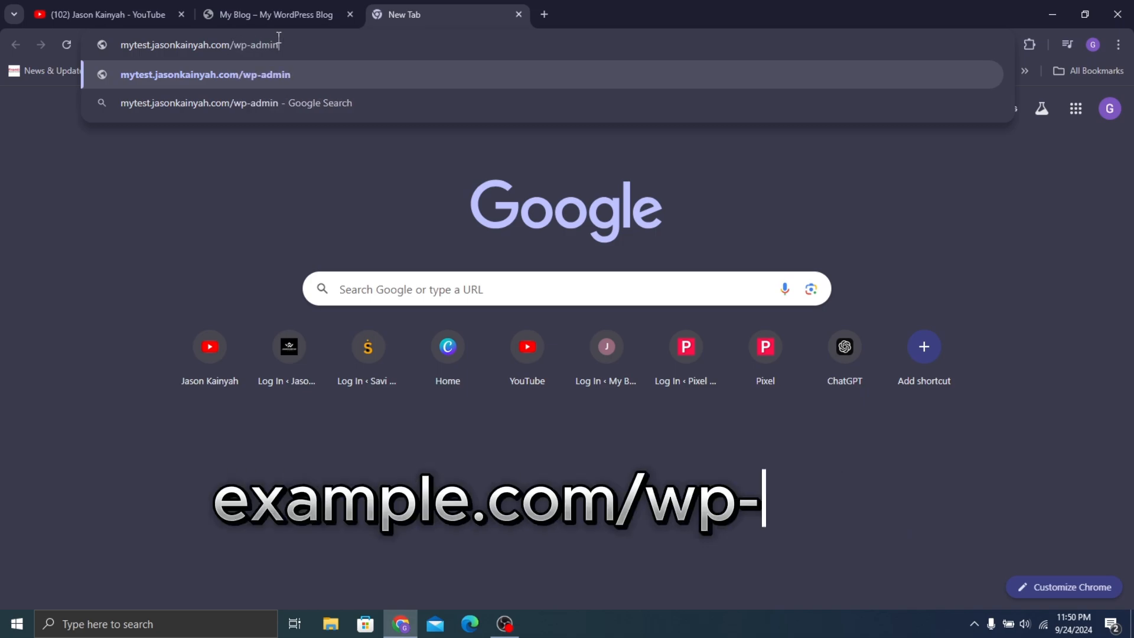
{"action": "key", "text": "Return"}
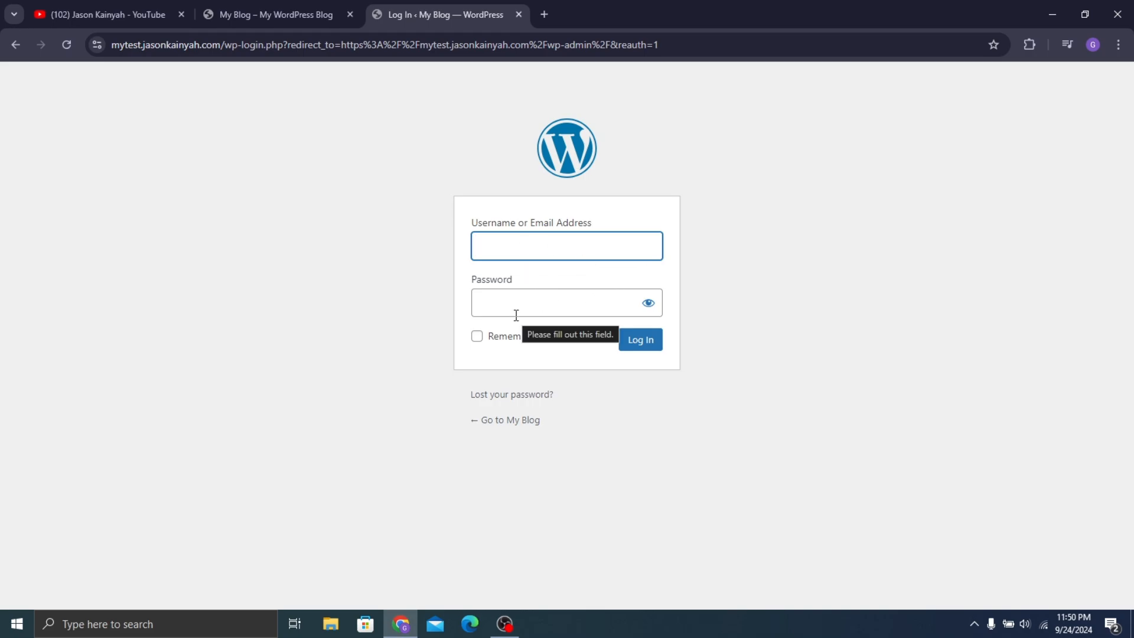
Log in with the admin username and password to reach the Dashboard
{"action": "type", "text": "Jason"}
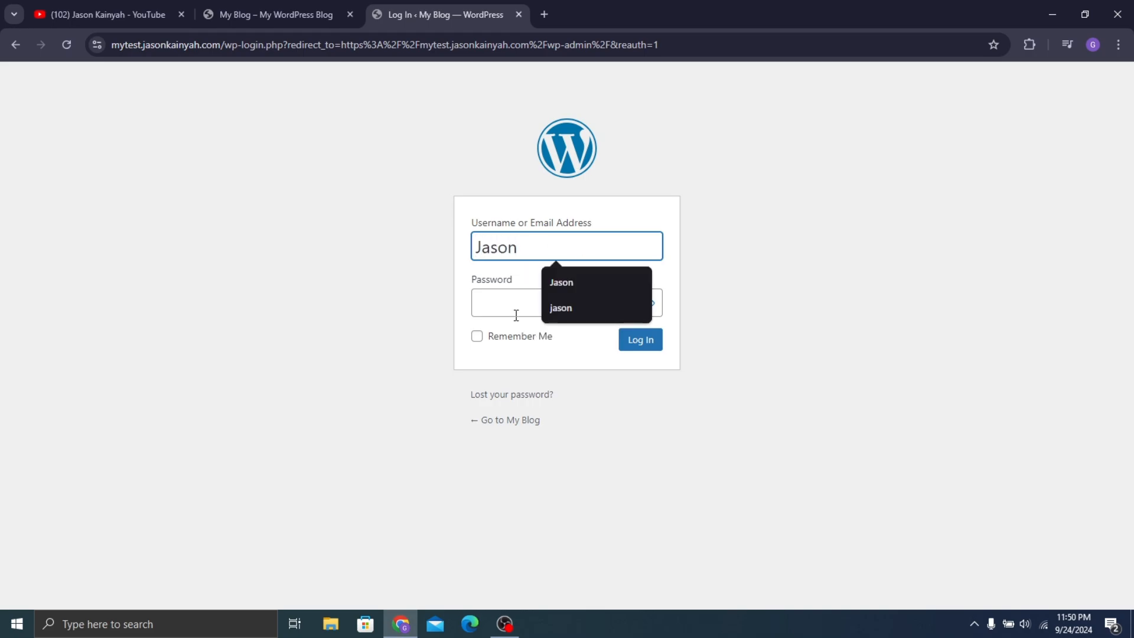
{"action": "left_click", "coordinate": [516, 313]}
{"action": "type", "text": "••"}
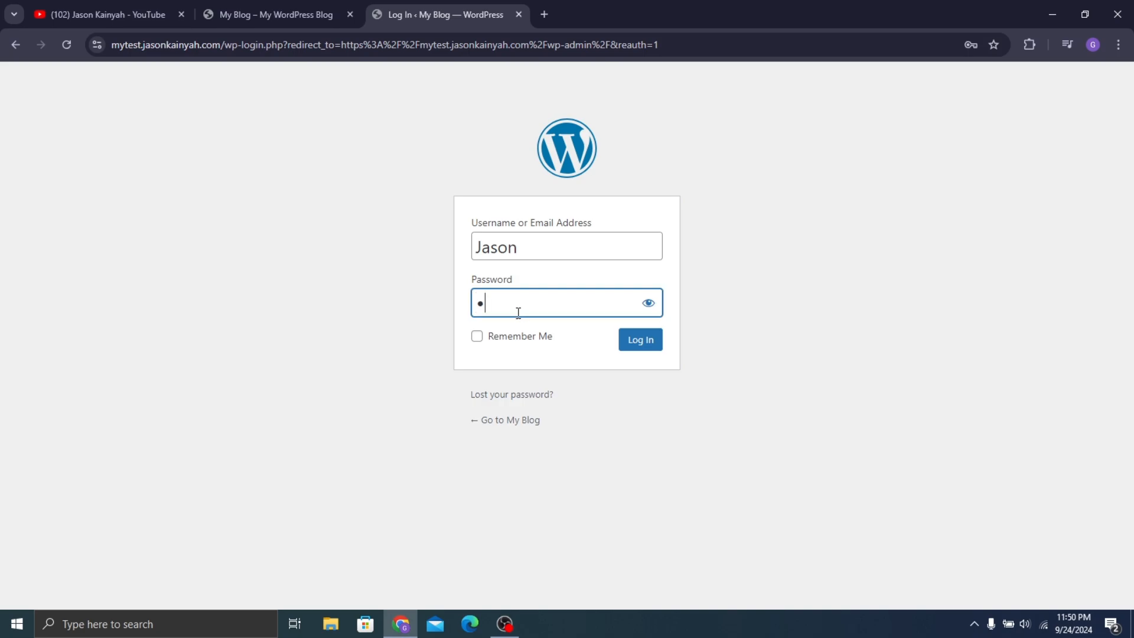
{"action": "type", "text": "••••••••"}
{"action": "key", "text": "Return"}
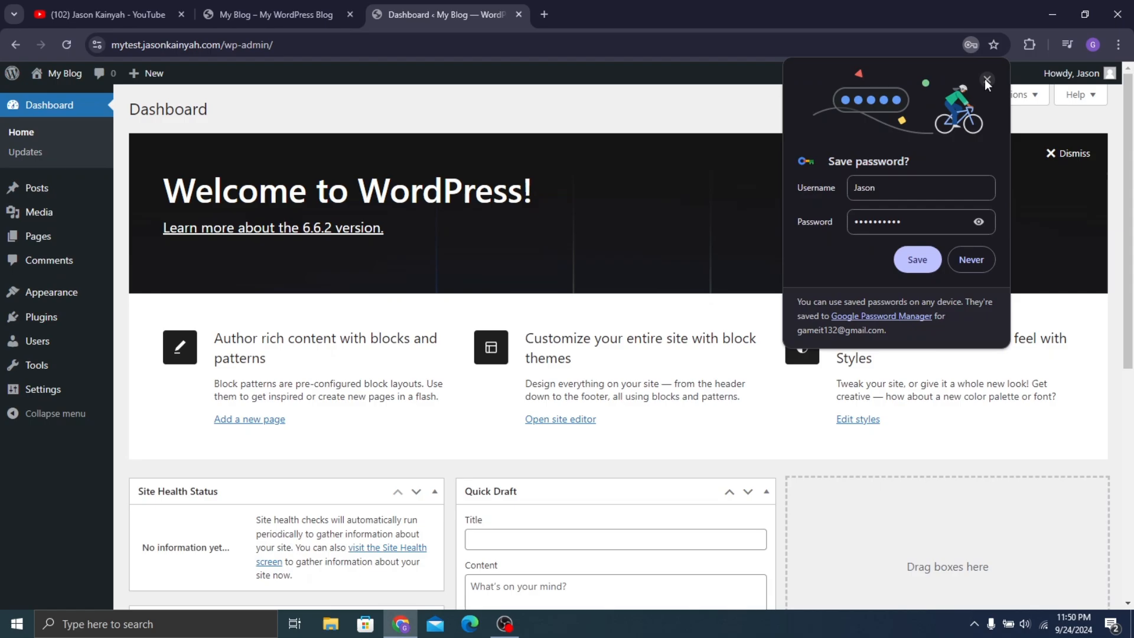
Dismiss Chrome's save-password prompt and scroll over the Dashboard
{"action": "left_click", "coordinate": [985, 79]}
{"action": "scroll", "coordinate": [646, 185], "scroll_direction": "down", "scroll_amount": 7}
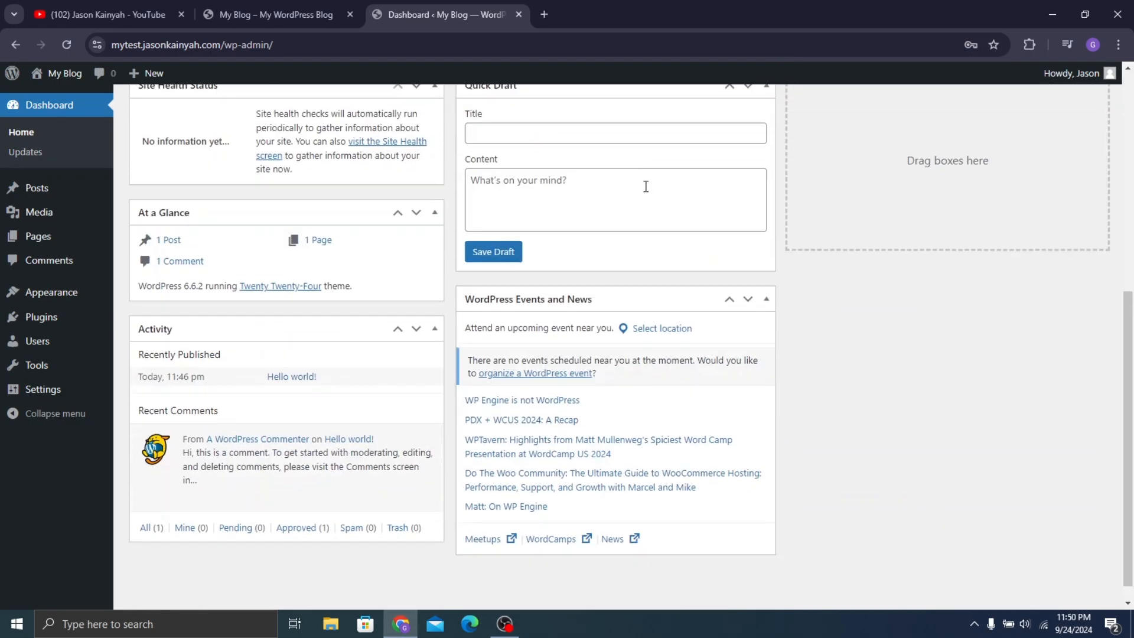
{"action": "scroll", "coordinate": [640, 197], "scroll_direction": "up", "scroll_amount": 4}
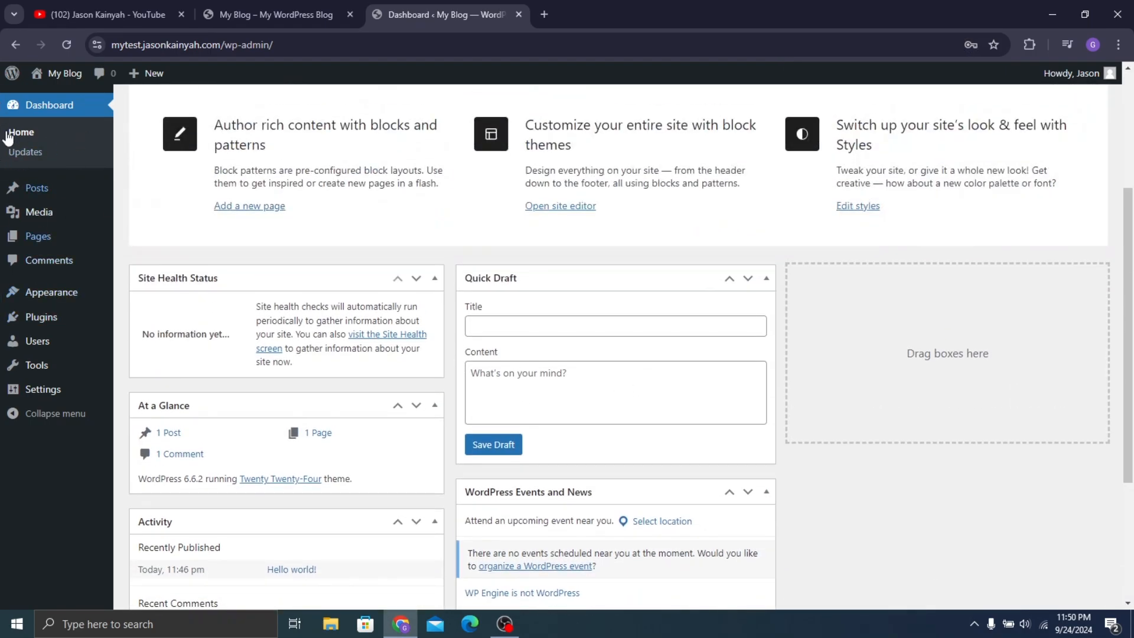
{"action": "scroll", "coordinate": [1017, 319], "scroll_direction": "up", "scroll_amount": 4}
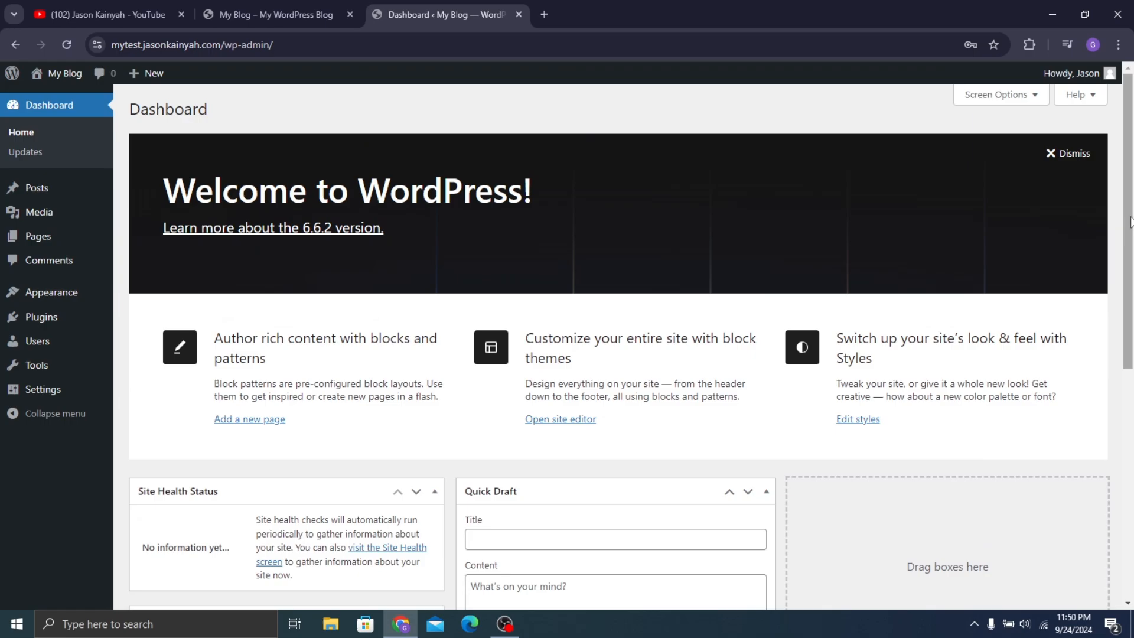
{"action": "scroll", "coordinate": [596, 245], "scroll_direction": "down", "scroll_amount": 5}
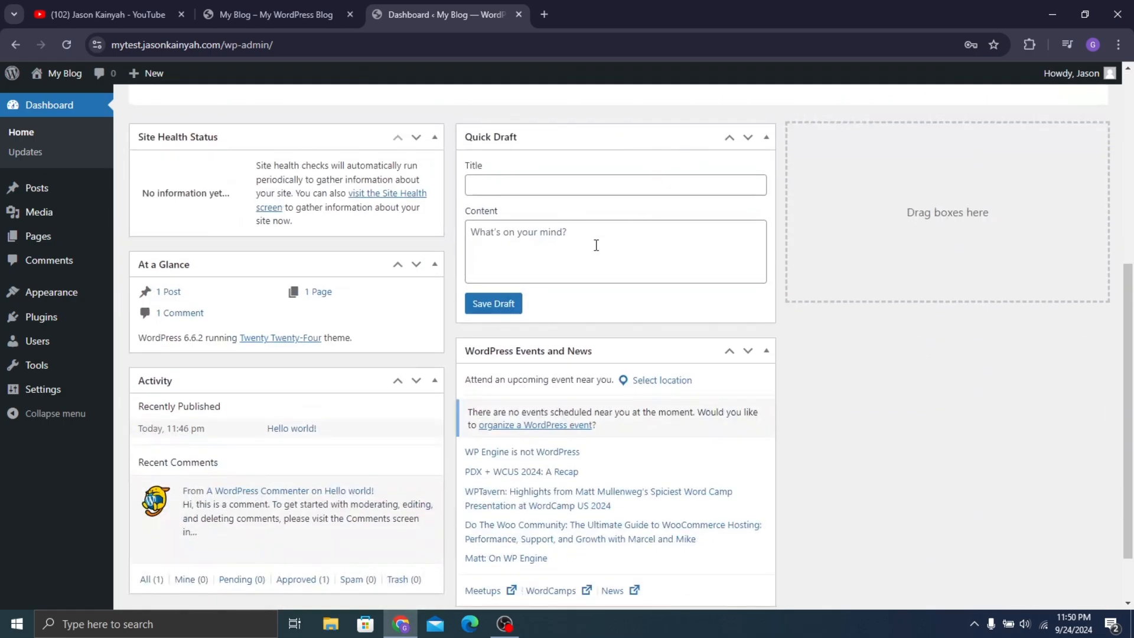
{"action": "scroll", "coordinate": [596, 245], "scroll_direction": "down", "scroll_amount": 1}
{"action": "scroll", "coordinate": [561, 240], "scroll_direction": "up", "scroll_amount": 6}
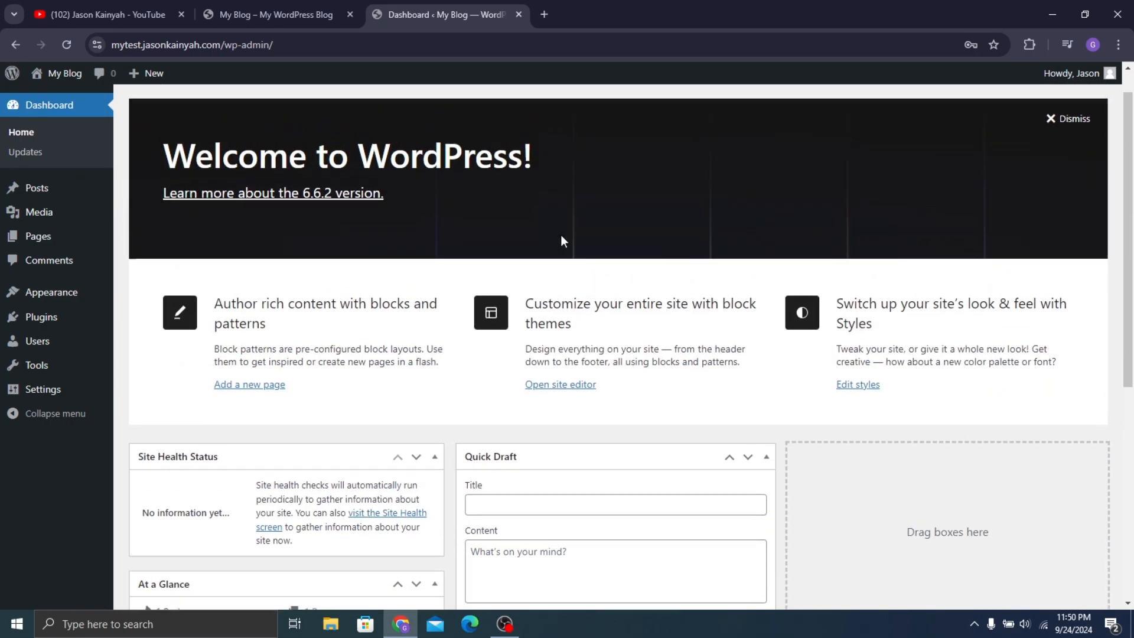
{"action": "scroll", "coordinate": [712, 143], "scroll_direction": "down", "scroll_amount": 7}
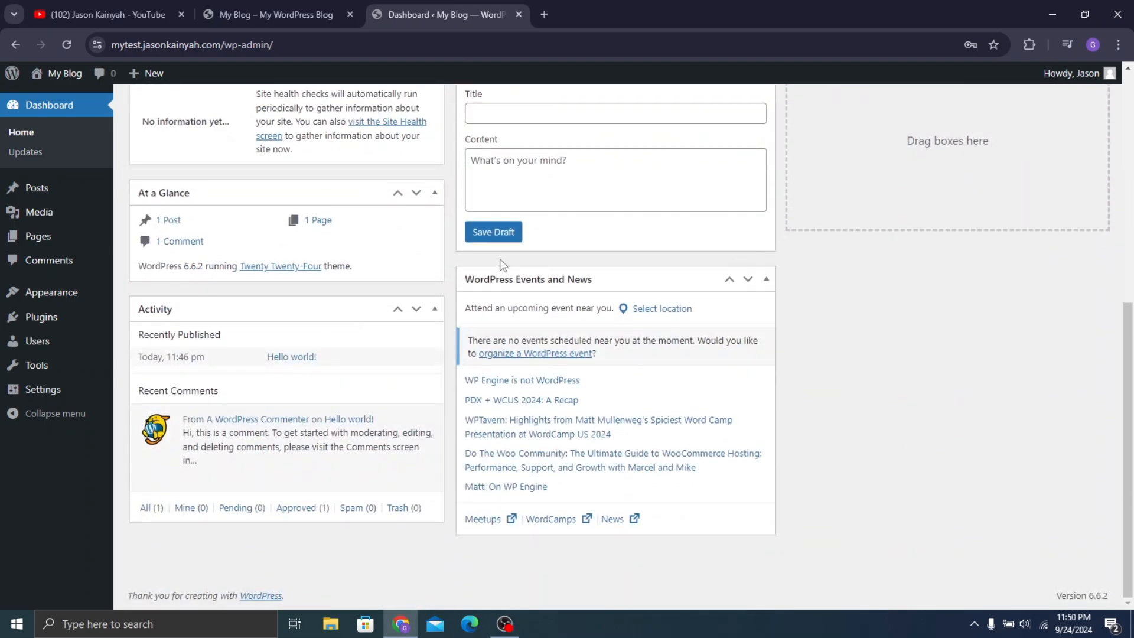
{"action": "scroll", "coordinate": [500, 259], "scroll_direction": "up", "scroll_amount": 7}
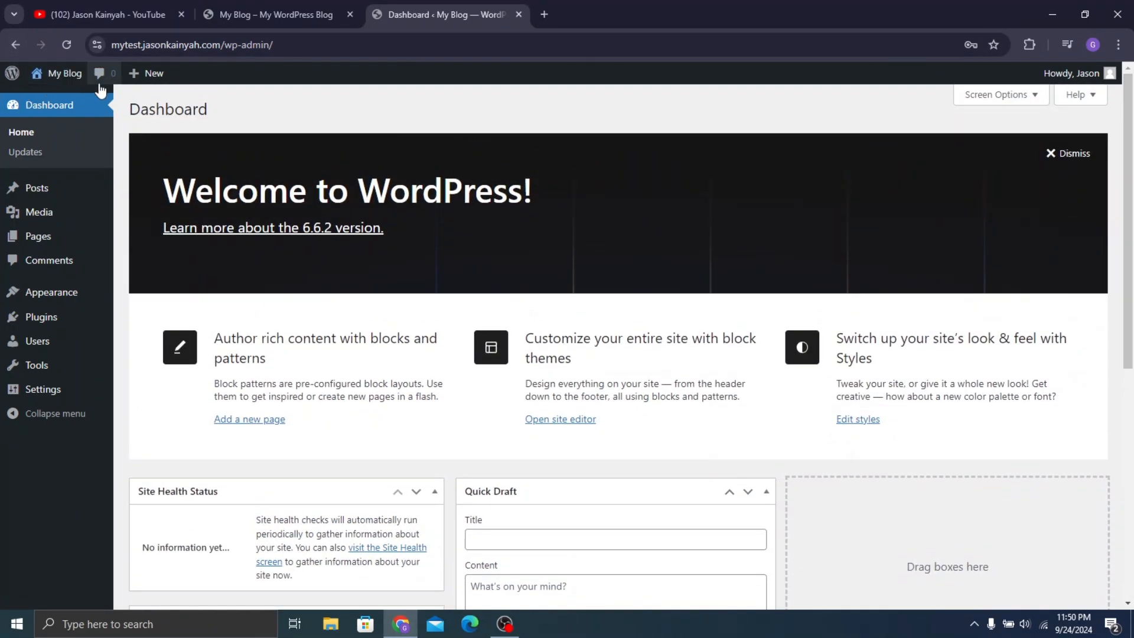
Open Visit Site in a new tab, scroll its front page, then return to the Dashboard
{"action": "mouse_move", "coordinate": [59, 75]}
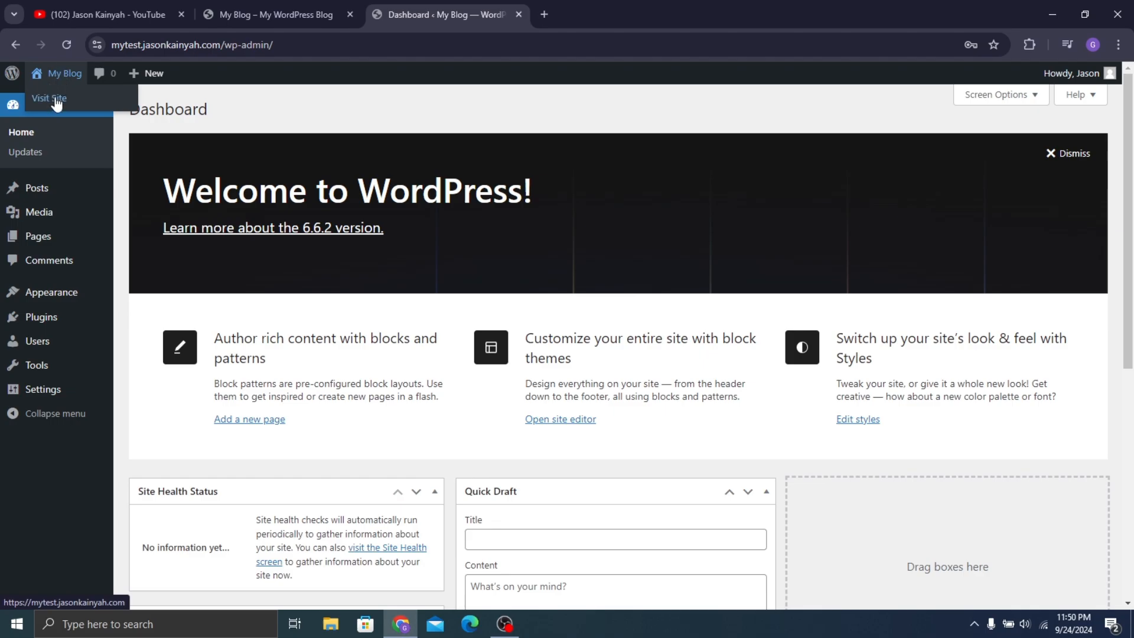
{"action": "right_click", "coordinate": [56, 100]}
{"action": "left_click", "coordinate": [76, 112]}
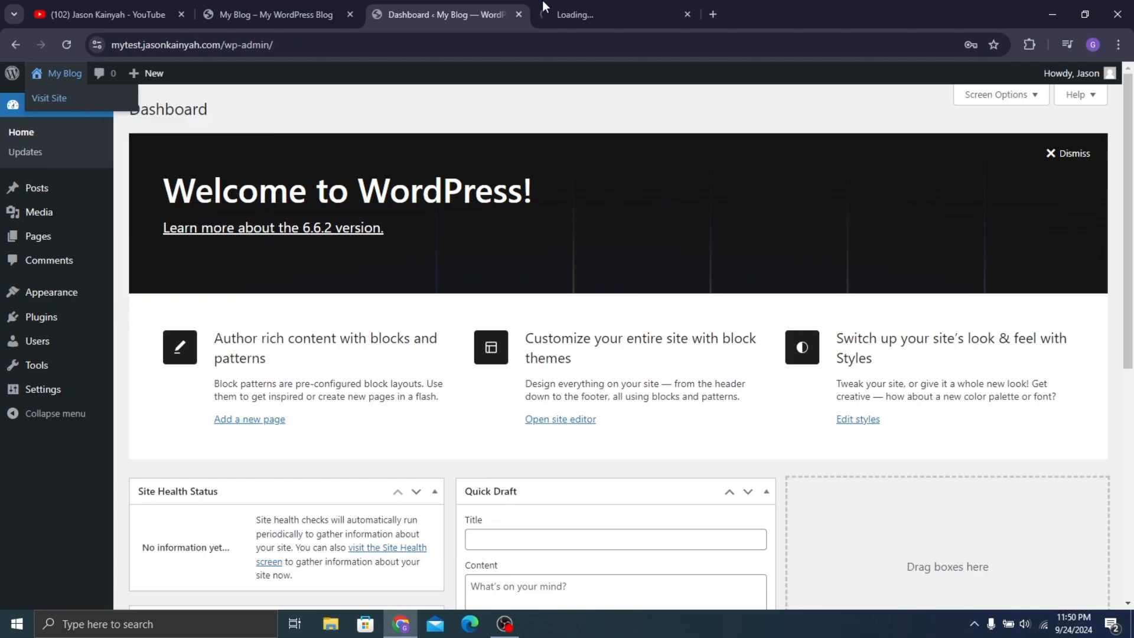
{"action": "left_click", "coordinate": [586, 1]}
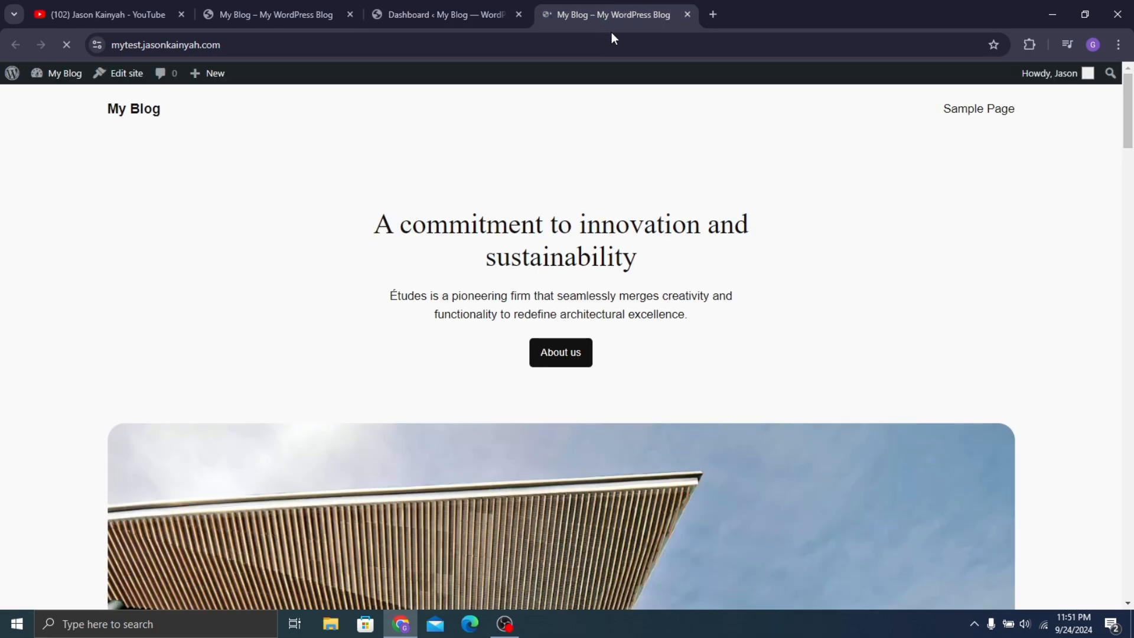
{"action": "scroll", "coordinate": [561, 227], "scroll_direction": "down", "scroll_amount": 10}
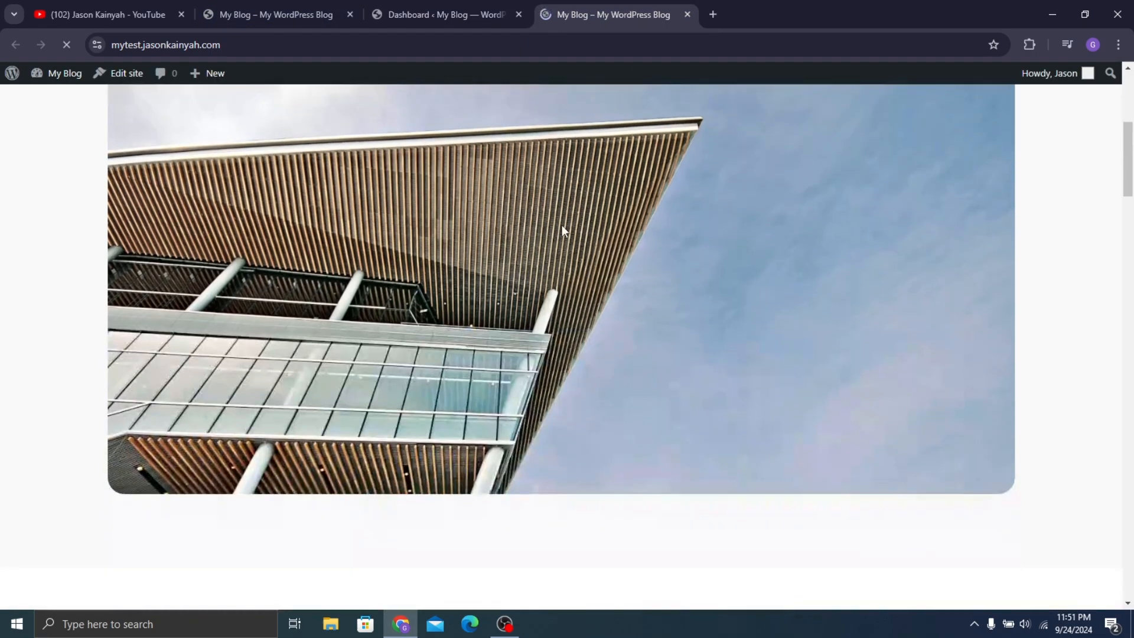
{"action": "scroll", "coordinate": [513, 161], "scroll_direction": "up", "scroll_amount": 10}
{"action": "left_click", "coordinate": [445, 5]}
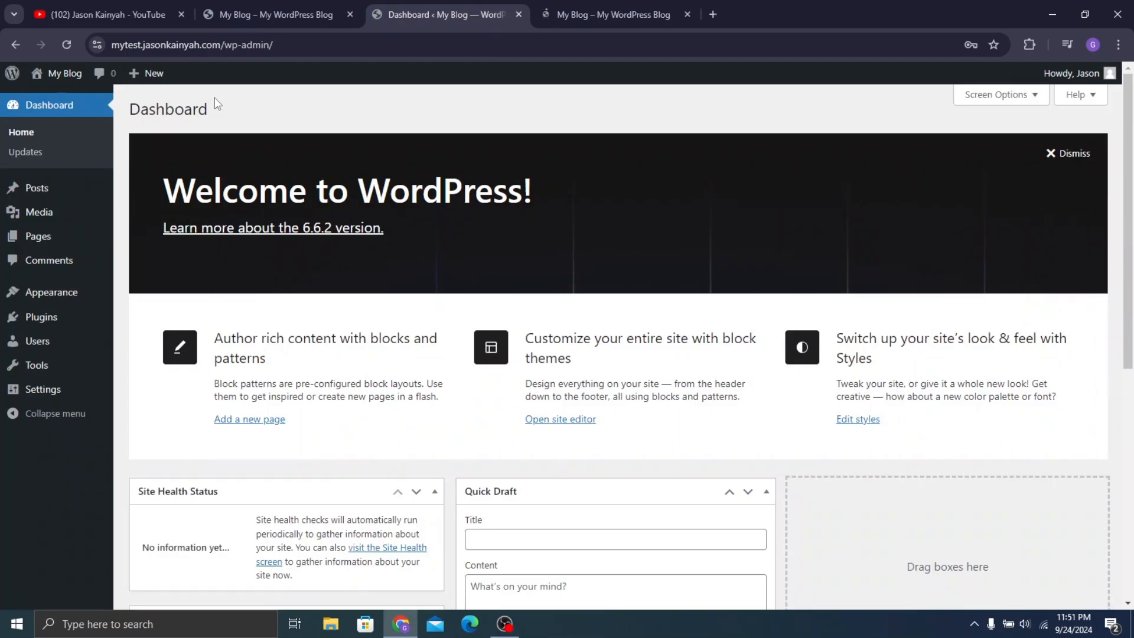
Dismiss the Welcome panel and collapse Quick Draft, Site Health, At a Glance, Activity and Events widgets
{"action": "mouse_move", "coordinate": [151, 78]}
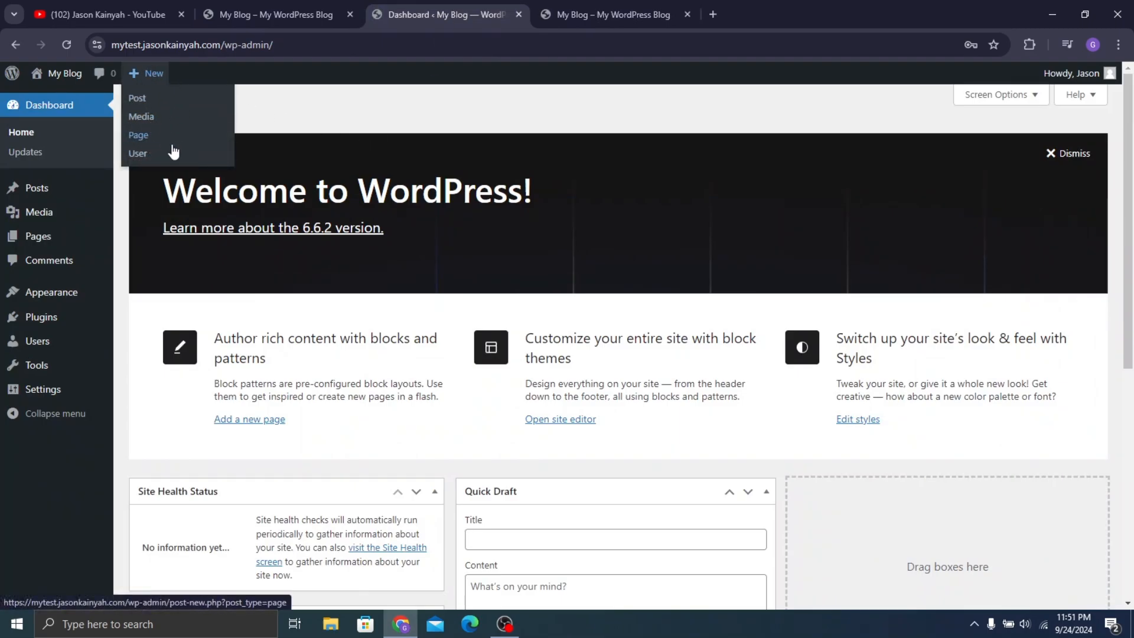
{"action": "mouse_move", "coordinate": [1086, 76]}
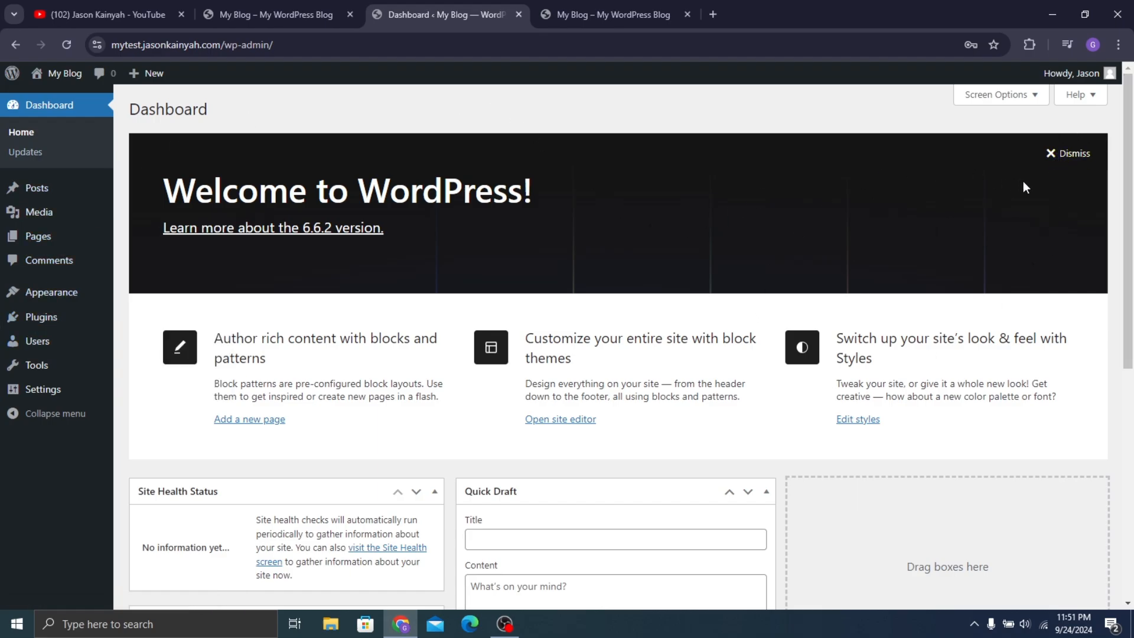
{"action": "left_click", "coordinate": [1066, 155]}
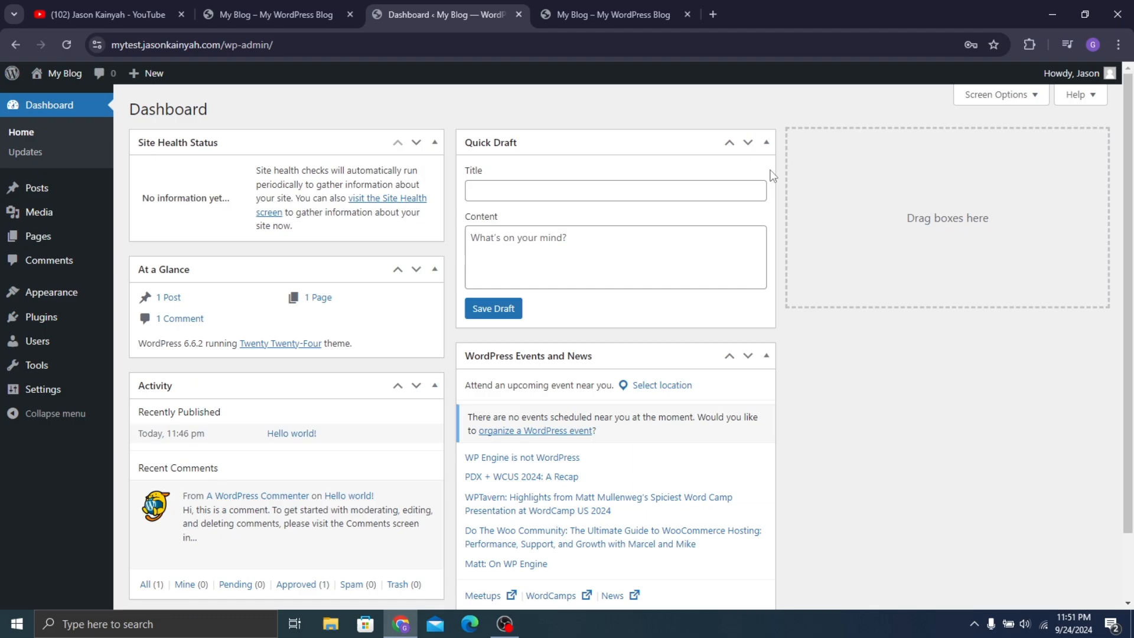
{"action": "right_click", "coordinate": [767, 152]}
{"action": "left_click", "coordinate": [767, 149]}
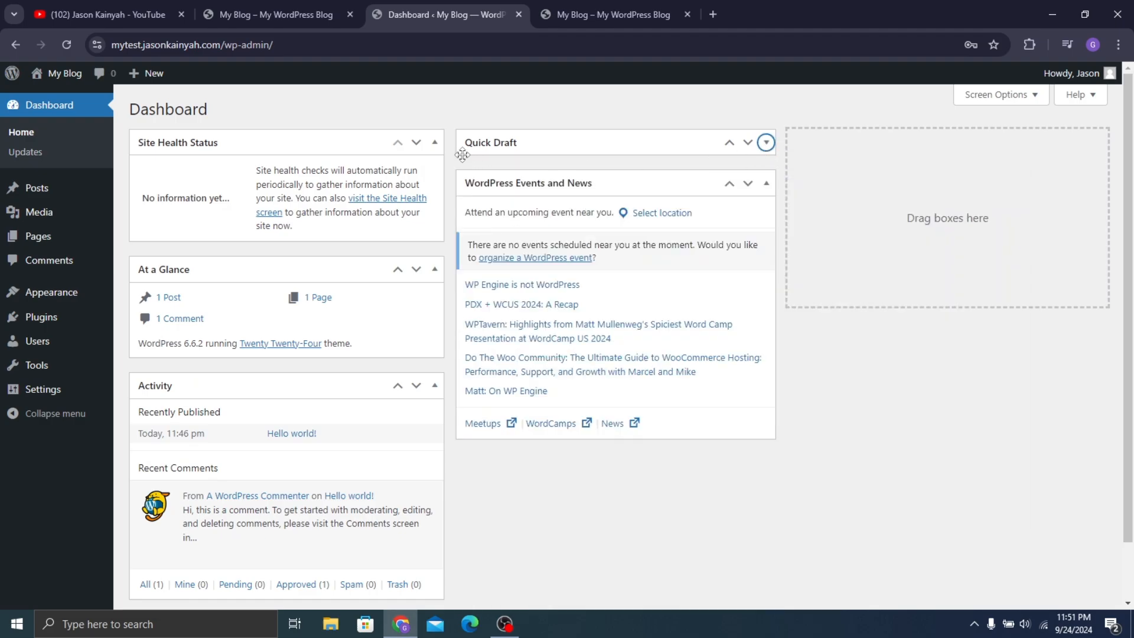
{"action": "left_click", "coordinate": [433, 144]}
{"action": "left_click", "coordinate": [437, 182]}
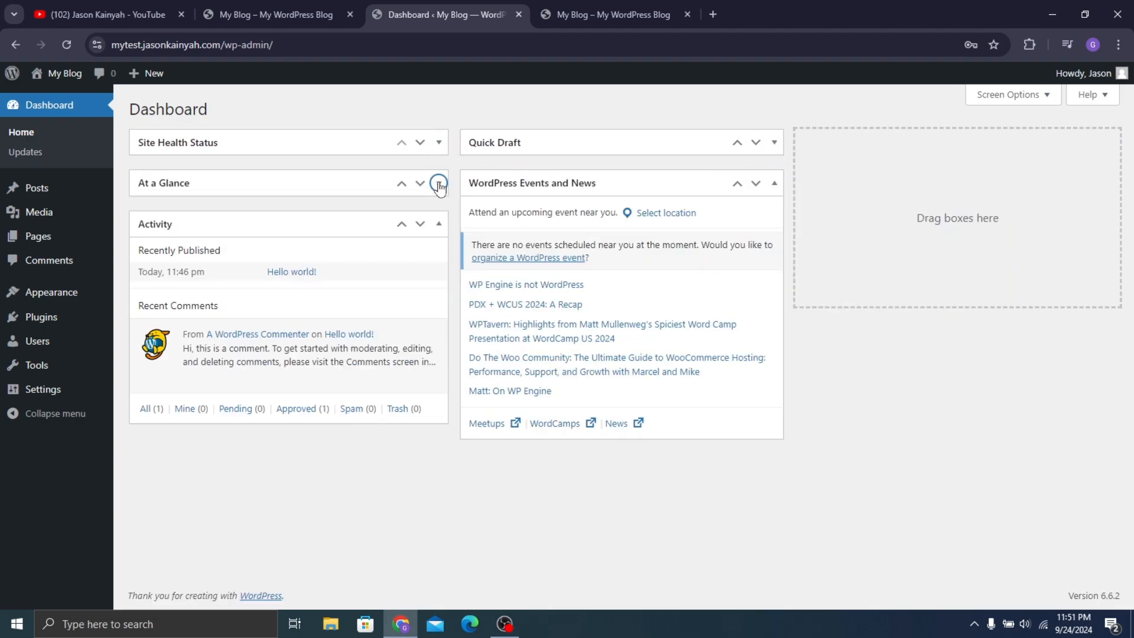
{"action": "left_click", "coordinate": [438, 224]}
{"action": "left_click", "coordinate": [773, 183]}
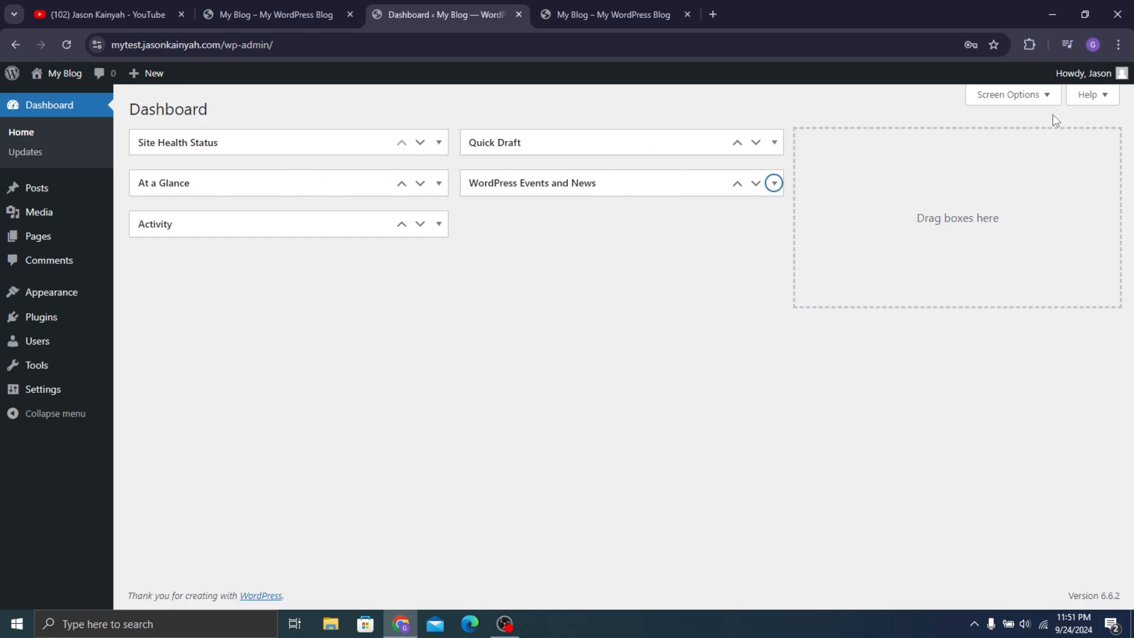
In Screen Options, untick all five dashboard widgets, then close the panel
{"action": "left_click", "coordinate": [1039, 101]}
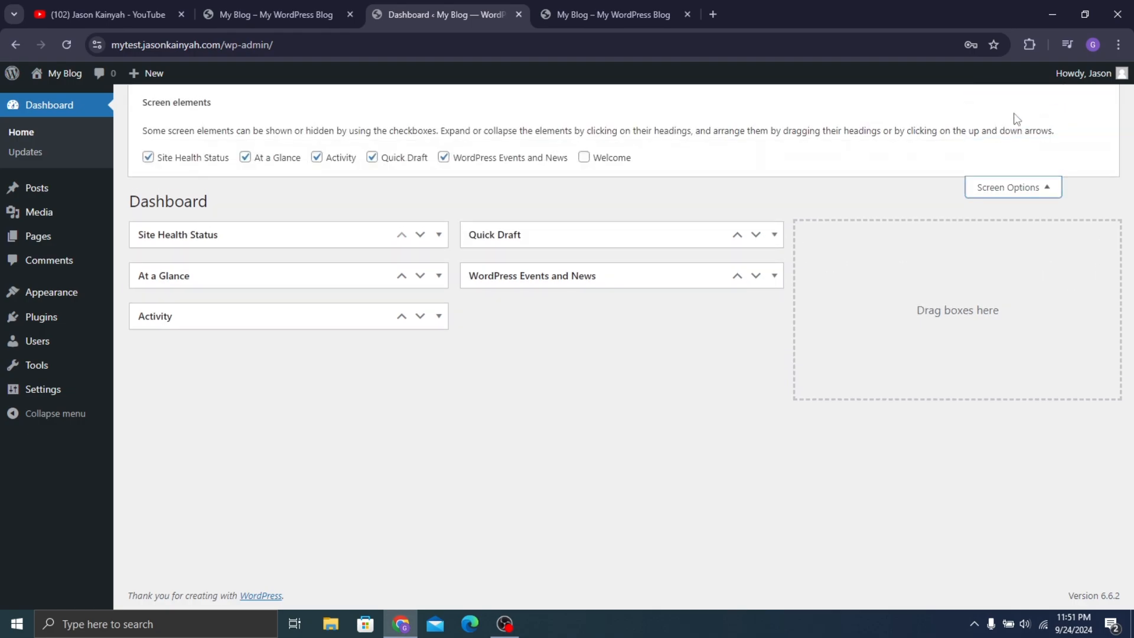
{"action": "left_click", "coordinate": [443, 157]}
{"action": "left_click", "coordinate": [372, 157]}
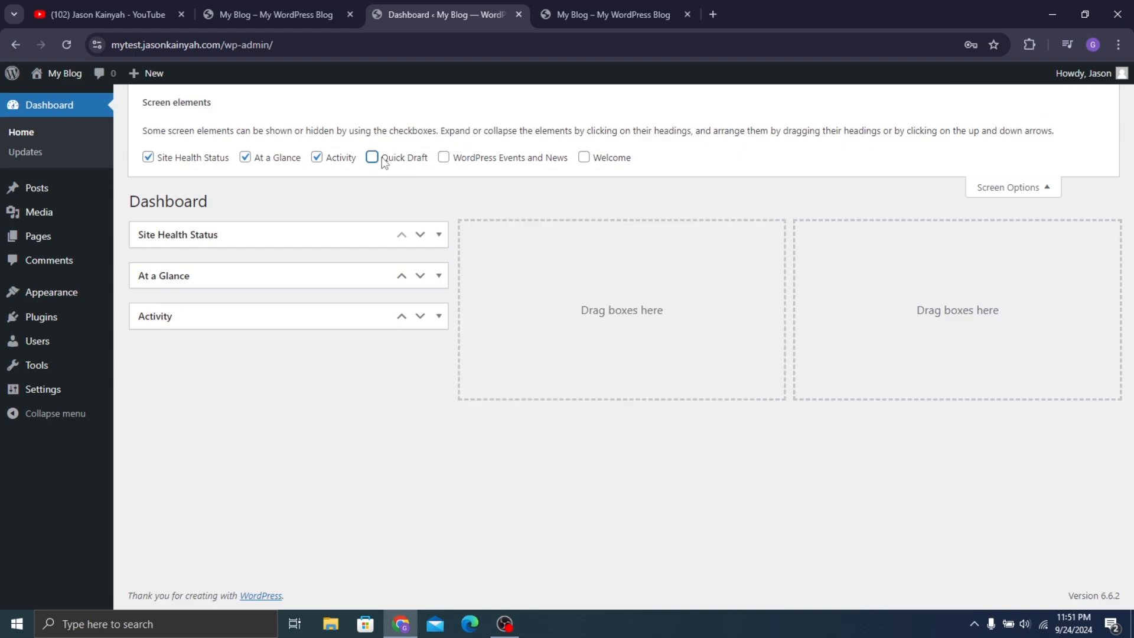
{"action": "left_click", "coordinate": [316, 157]}
{"action": "left_click", "coordinate": [279, 158]}
{"action": "left_click", "coordinate": [211, 158]}
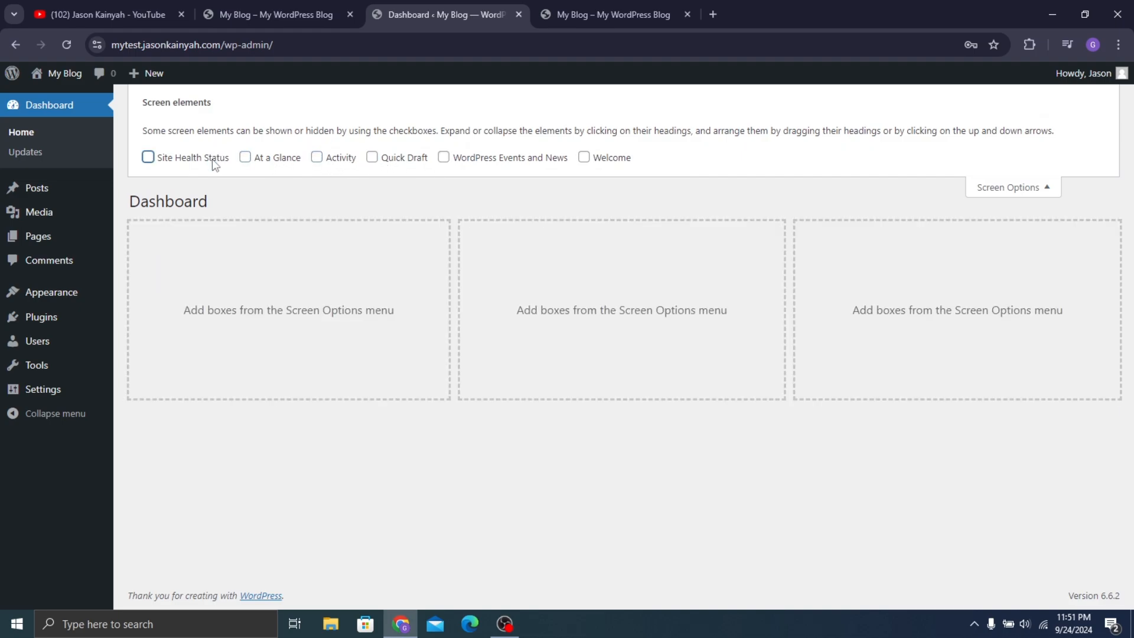
{"action": "left_click", "coordinate": [1020, 187]}
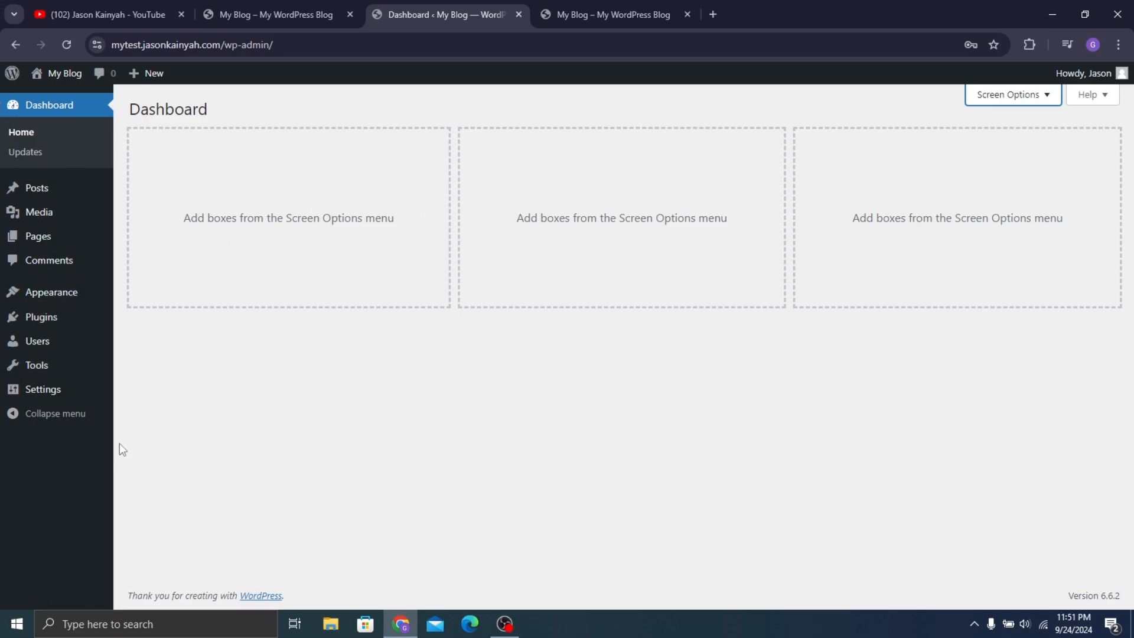
Check the Updates page, open Posts, glance over the FancyPost tab, and return to admin
{"action": "left_click", "coordinate": [34, 155]}
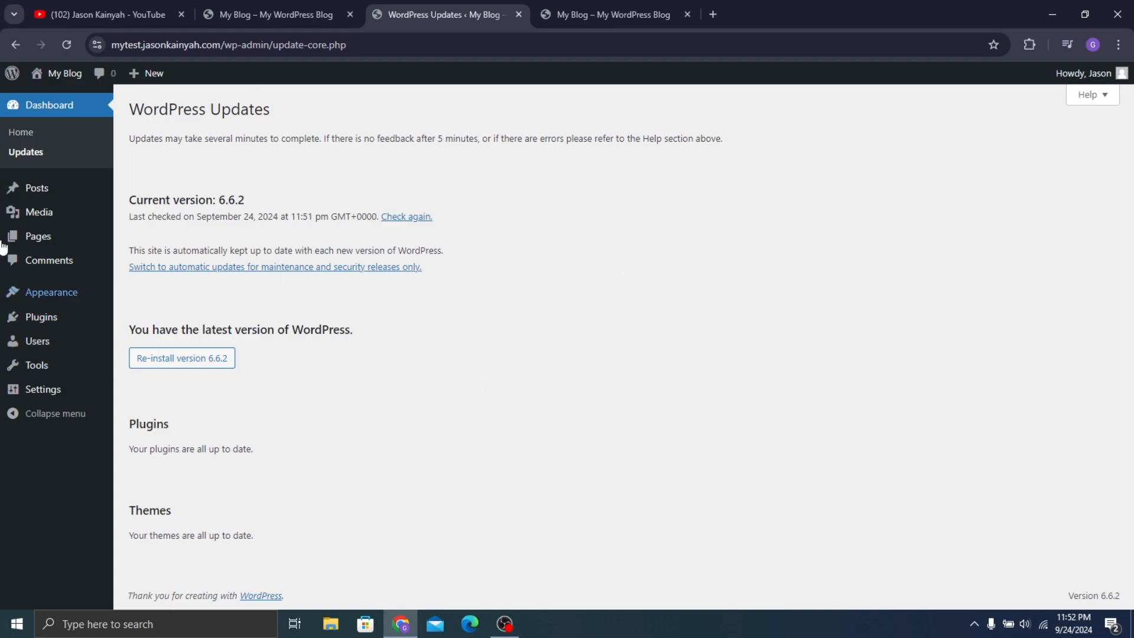
{"action": "left_click", "coordinate": [32, 189]}
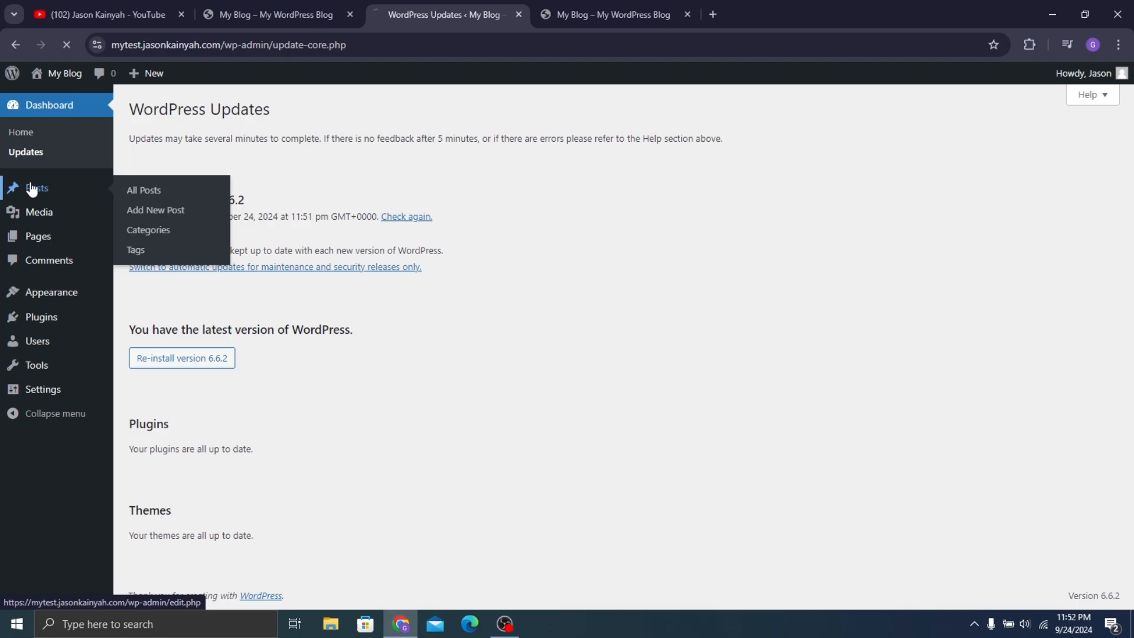
{"action": "left_click", "coordinate": [301, 2]}
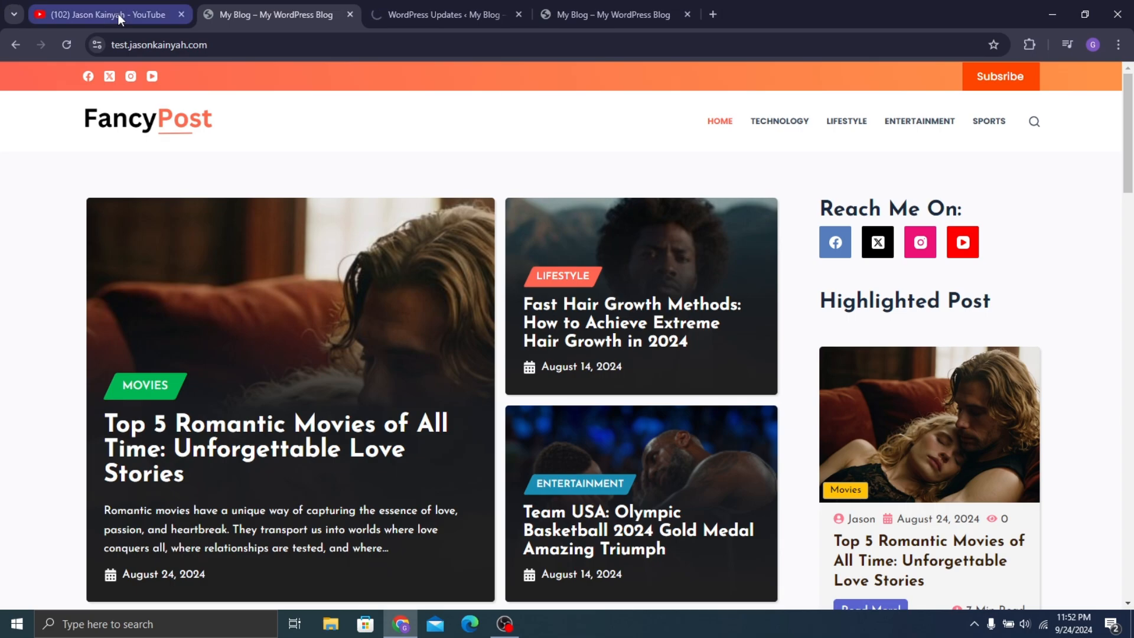
{"action": "scroll", "coordinate": [271, 277], "scroll_direction": "down", "scroll_amount": 9}
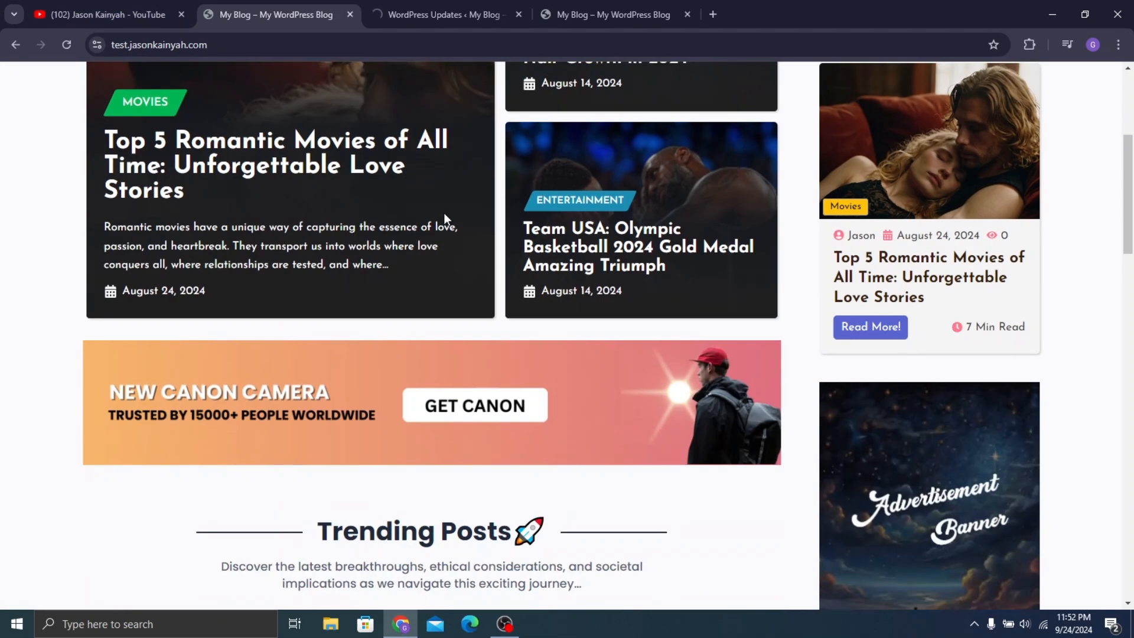
{"action": "scroll", "coordinate": [473, 195], "scroll_direction": "up", "scroll_amount": 9}
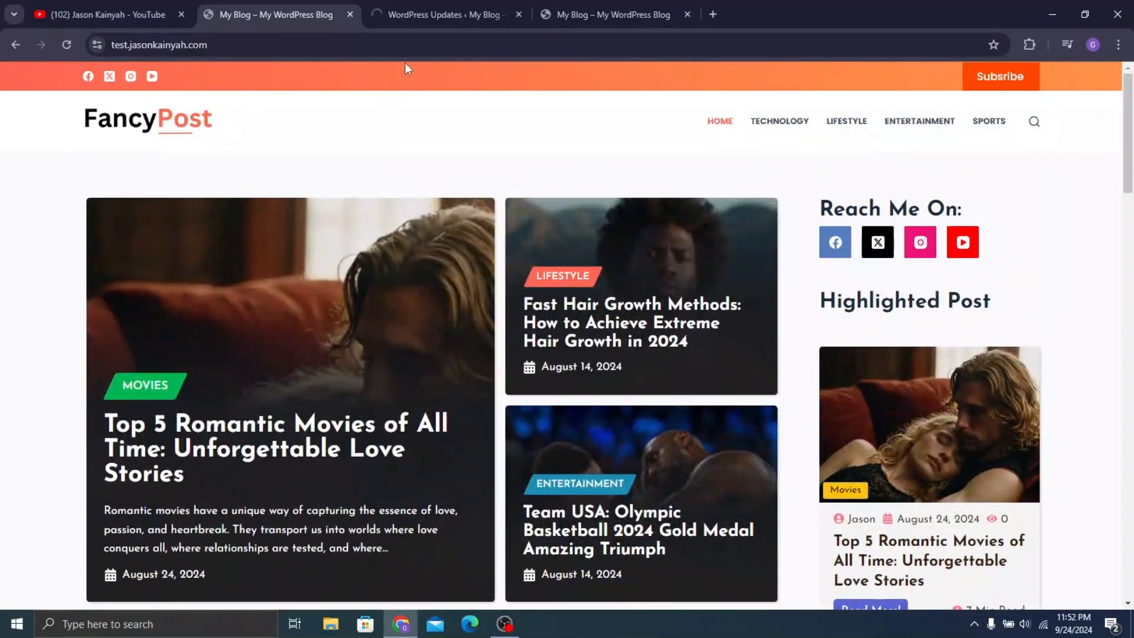
{"action": "left_click", "coordinate": [420, 12]}
{"action": "mouse_move", "coordinate": [20, 188]}
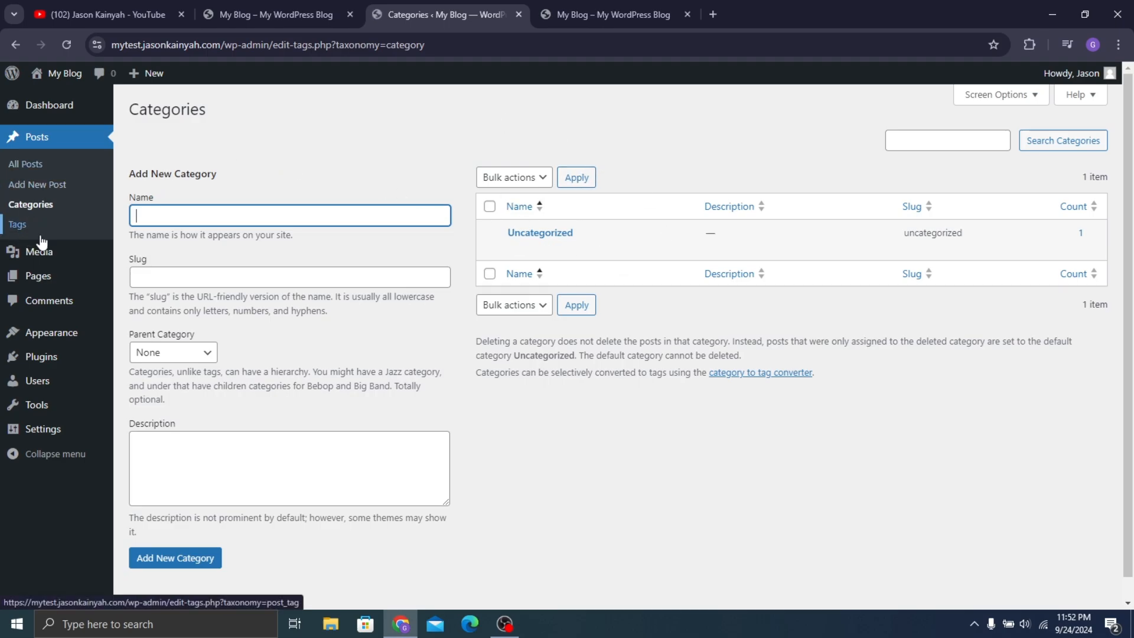
Check the empty Media library and Add New Media File screen, then open the Pages list
{"action": "left_click", "coordinate": [53, 253]}
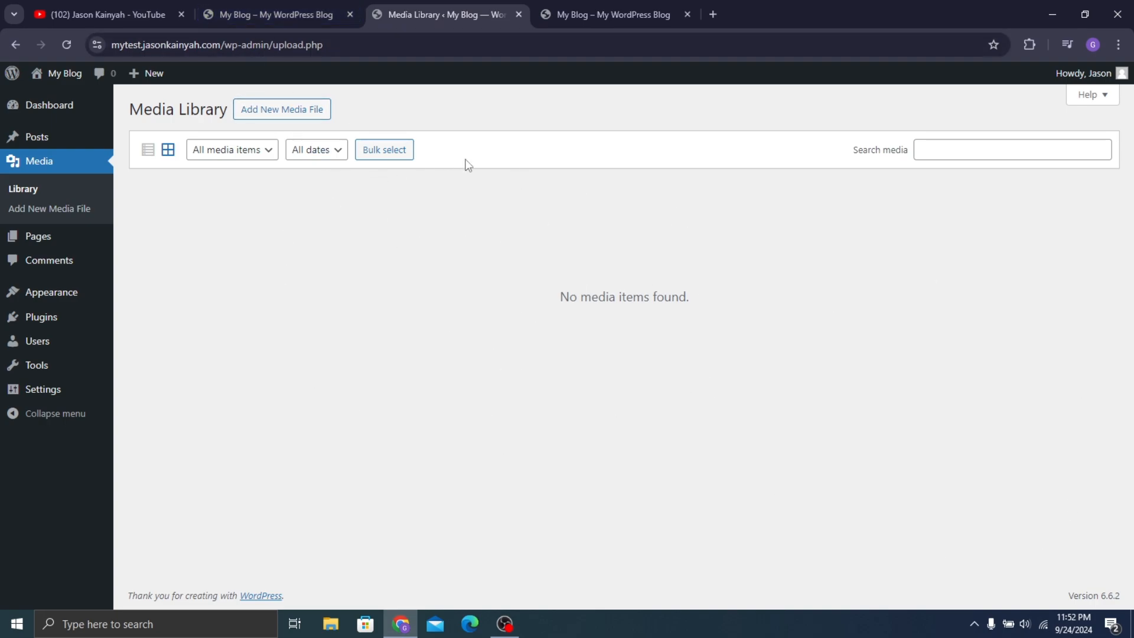
{"action": "left_click", "coordinate": [302, 116]}
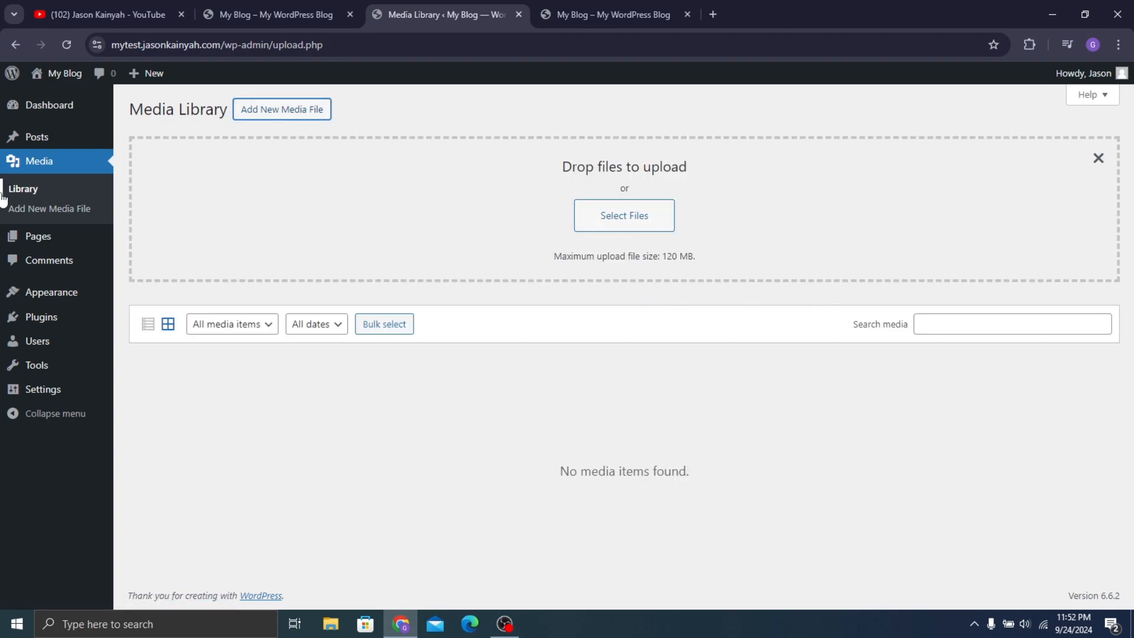
{"action": "left_click", "coordinate": [87, 237]}
{"action": "left_click", "coordinate": [253, 6]}
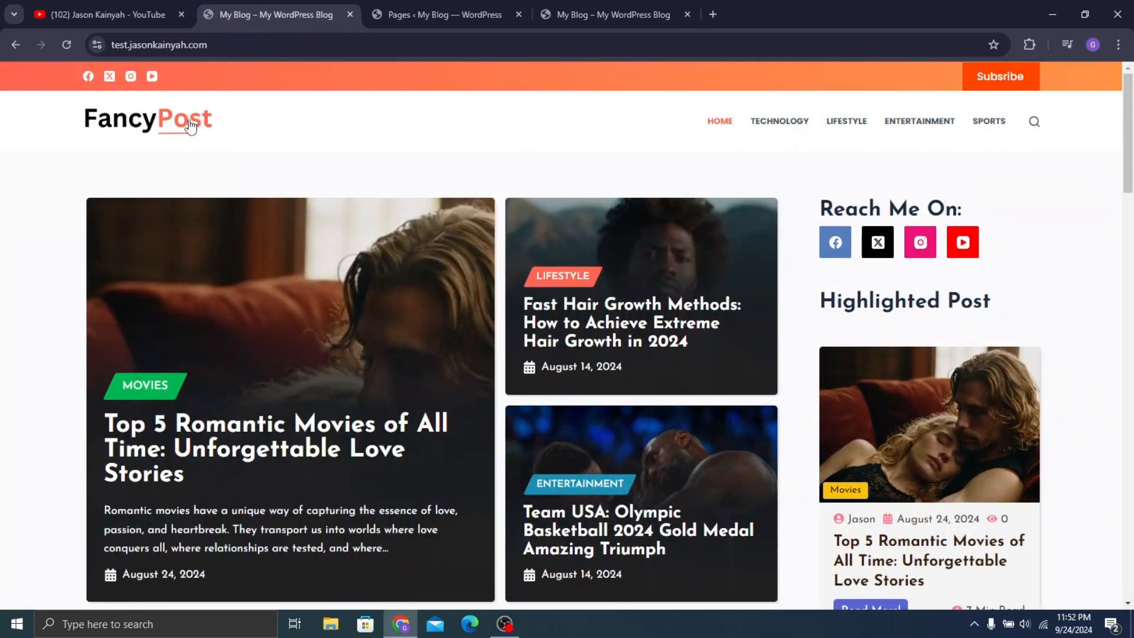
{"action": "left_click", "coordinate": [439, 3]}
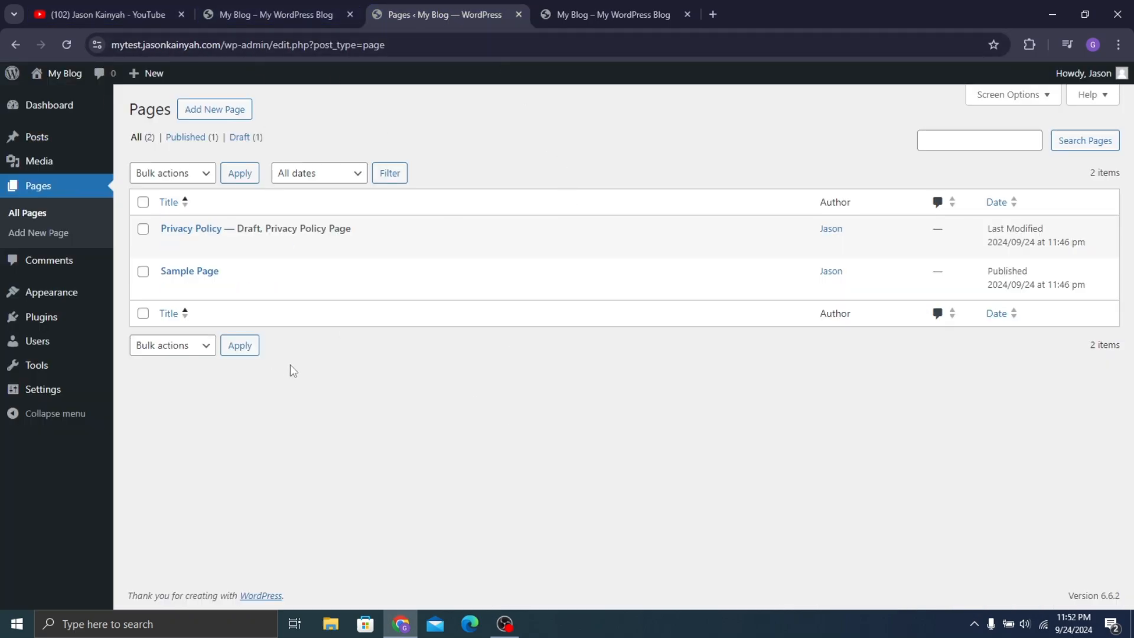
{"action": "mouse_move", "coordinate": [148, 73]}
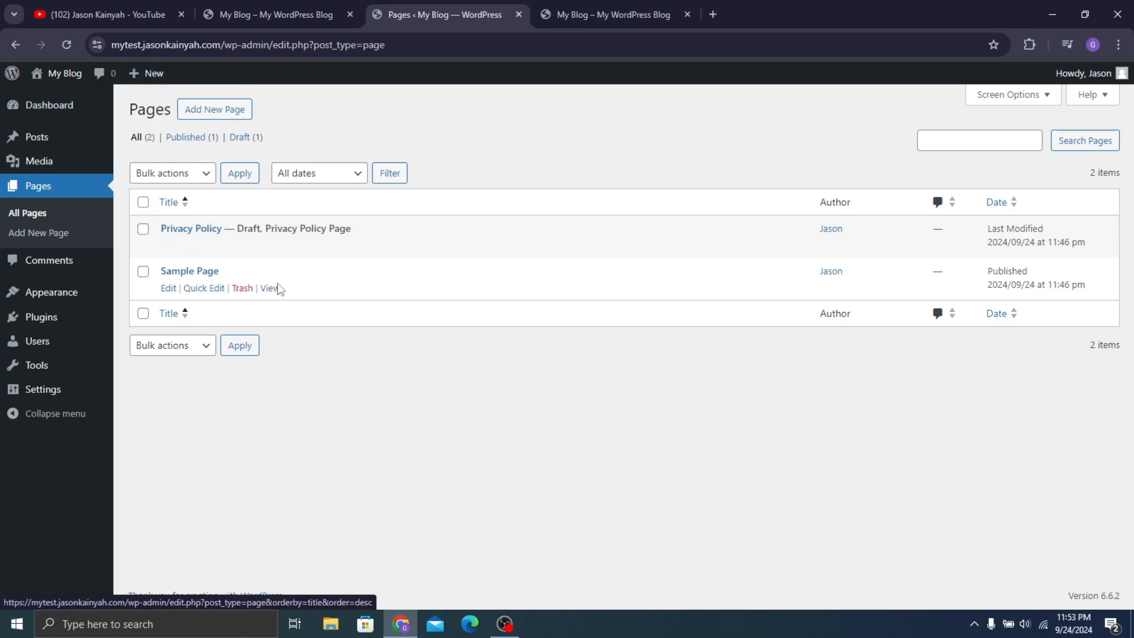
View the Comments screen's single sample comment, then open the Users list
{"action": "left_click", "coordinate": [51, 271]}
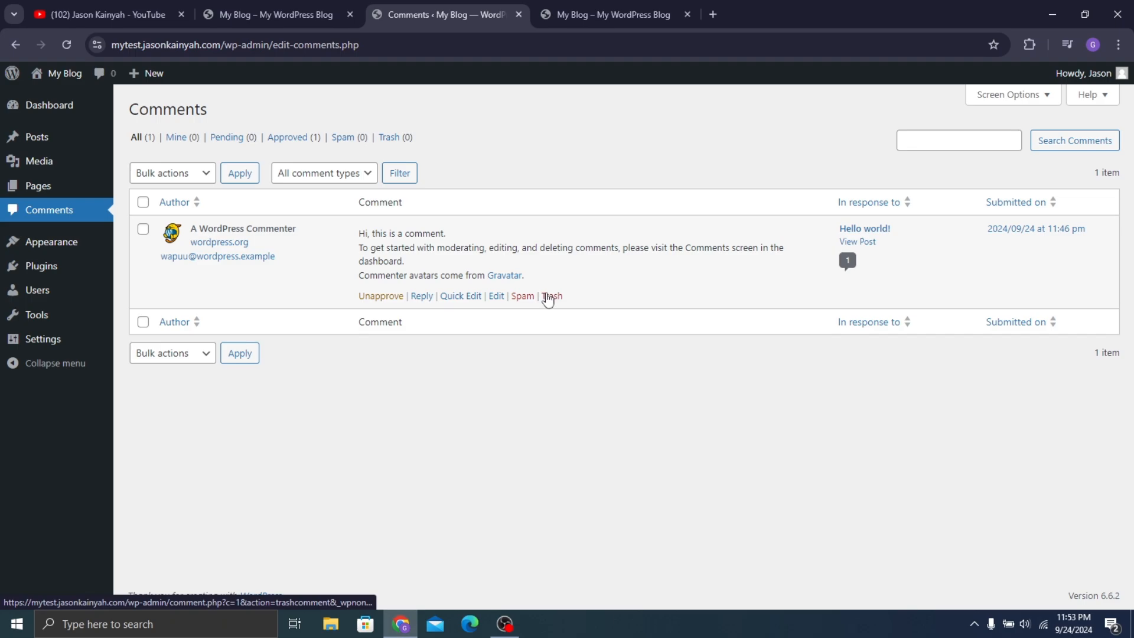
{"action": "mouse_move", "coordinate": [55, 244]}
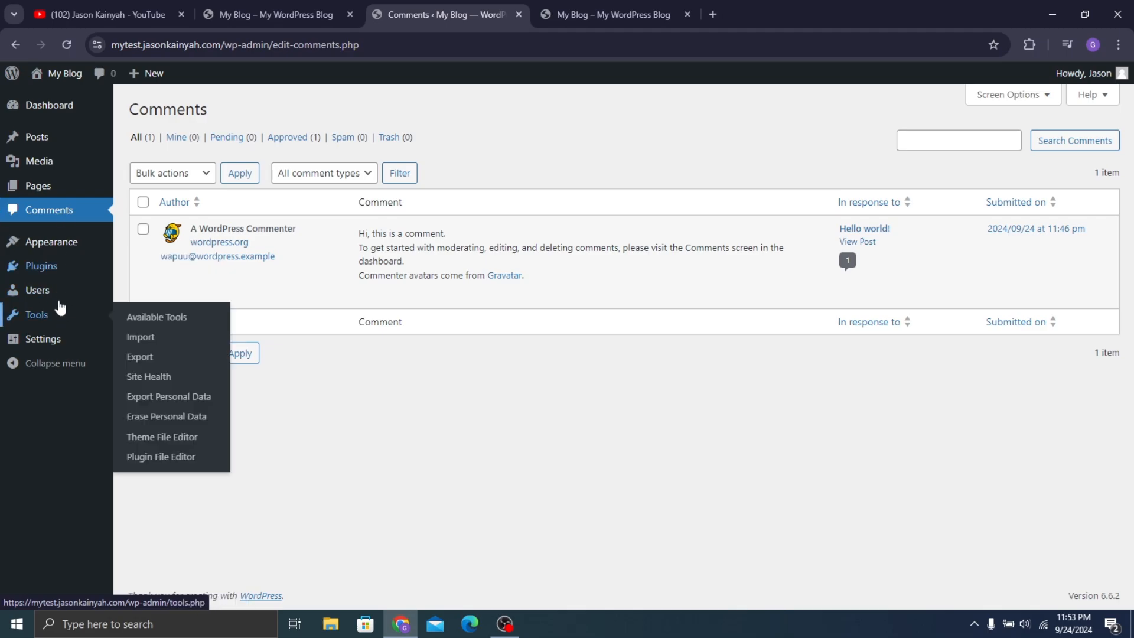
{"action": "mouse_move", "coordinate": [63, 292]}
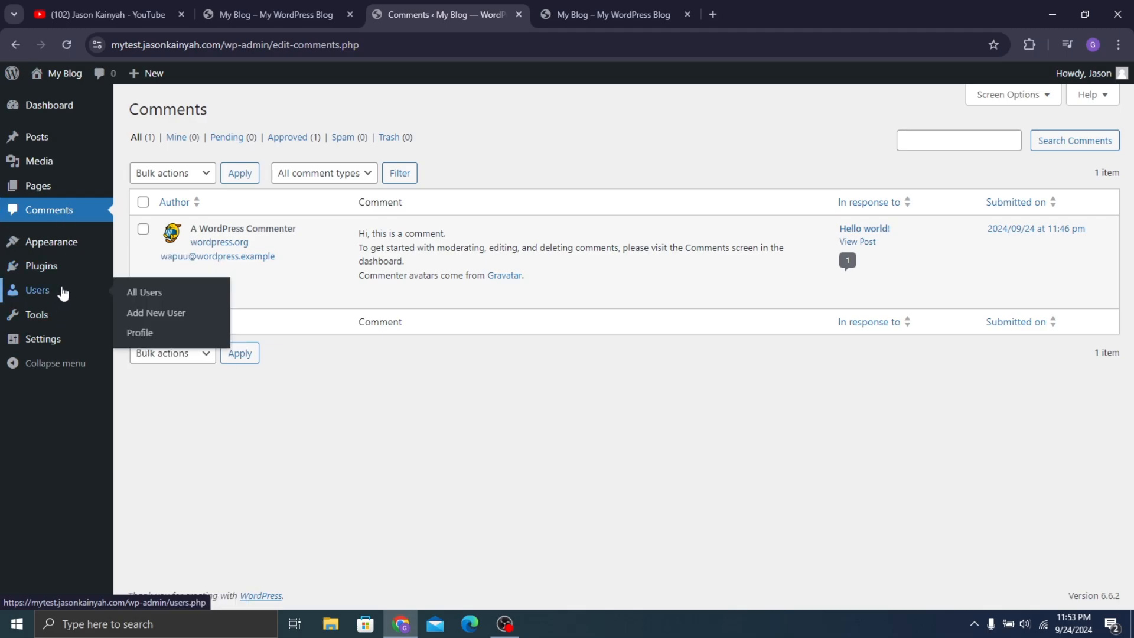
{"action": "left_click", "coordinate": [61, 288]}
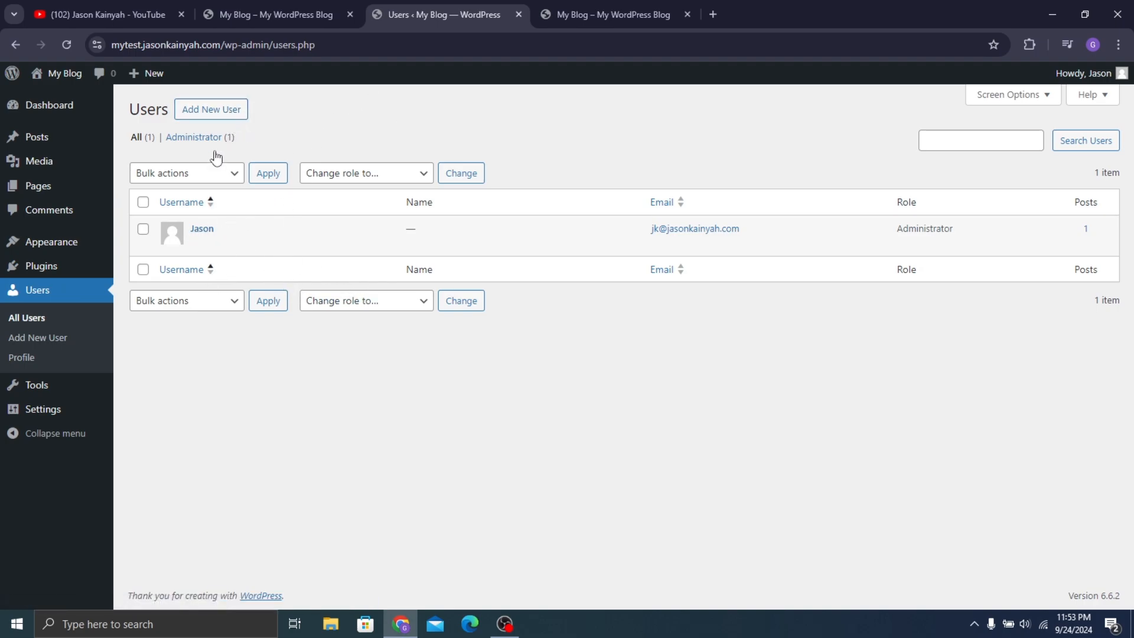
Open your profile and preview the Modern colour scheme, then revert to Default
{"action": "left_click", "coordinate": [37, 358]}
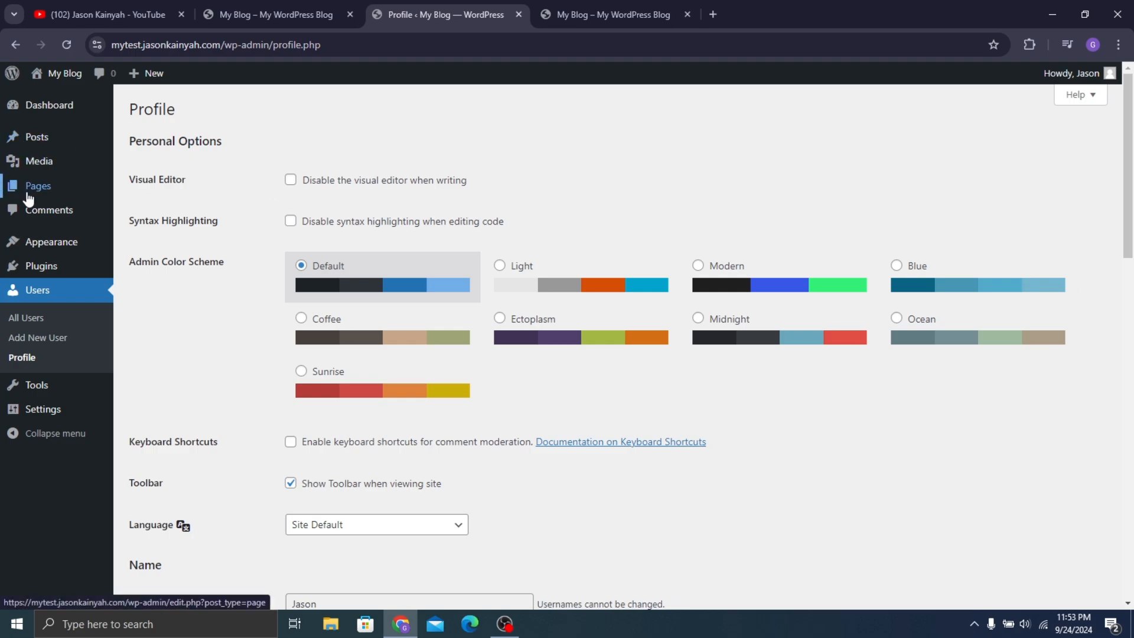
{"action": "left_click", "coordinate": [751, 286]}
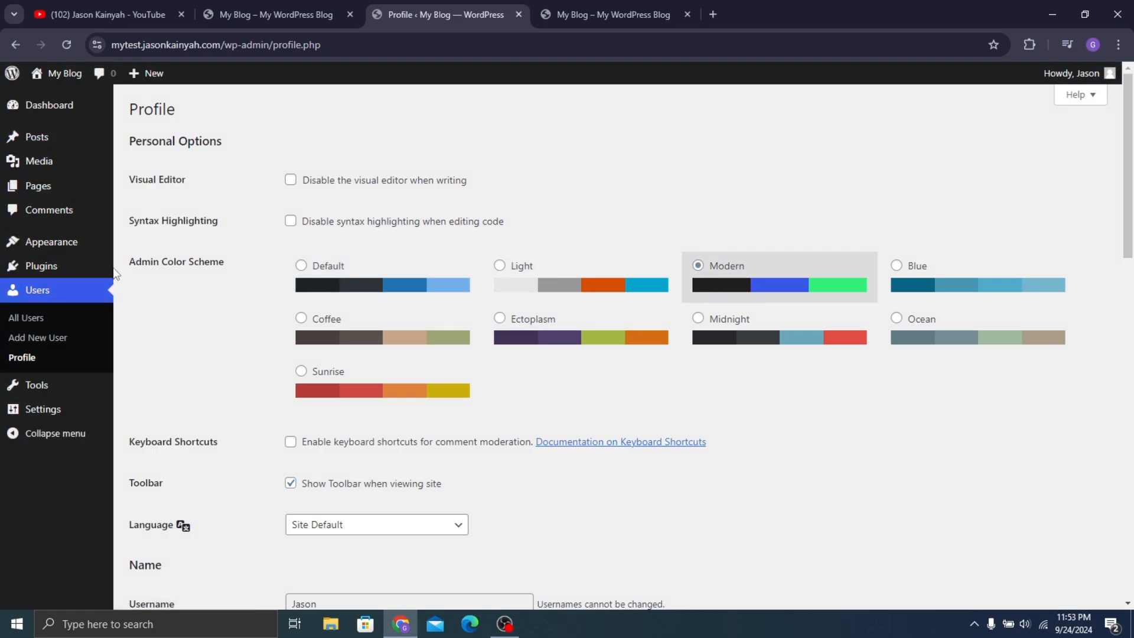
{"action": "left_click", "coordinate": [418, 284]}
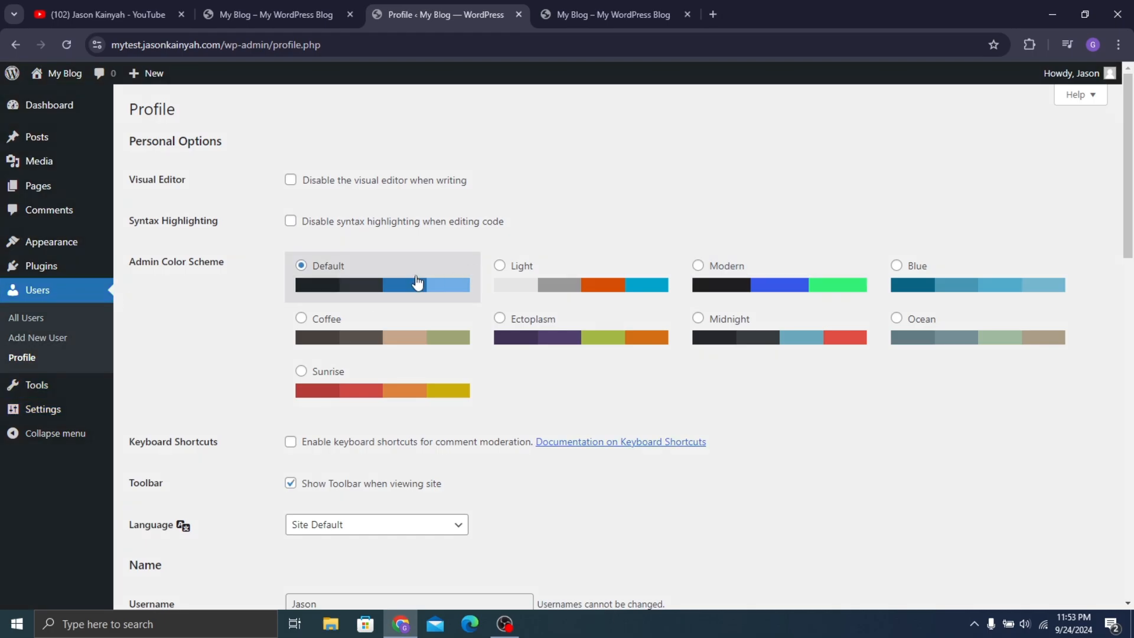
{"action": "scroll", "coordinate": [327, 271], "scroll_direction": "down", "scroll_amount": 4}
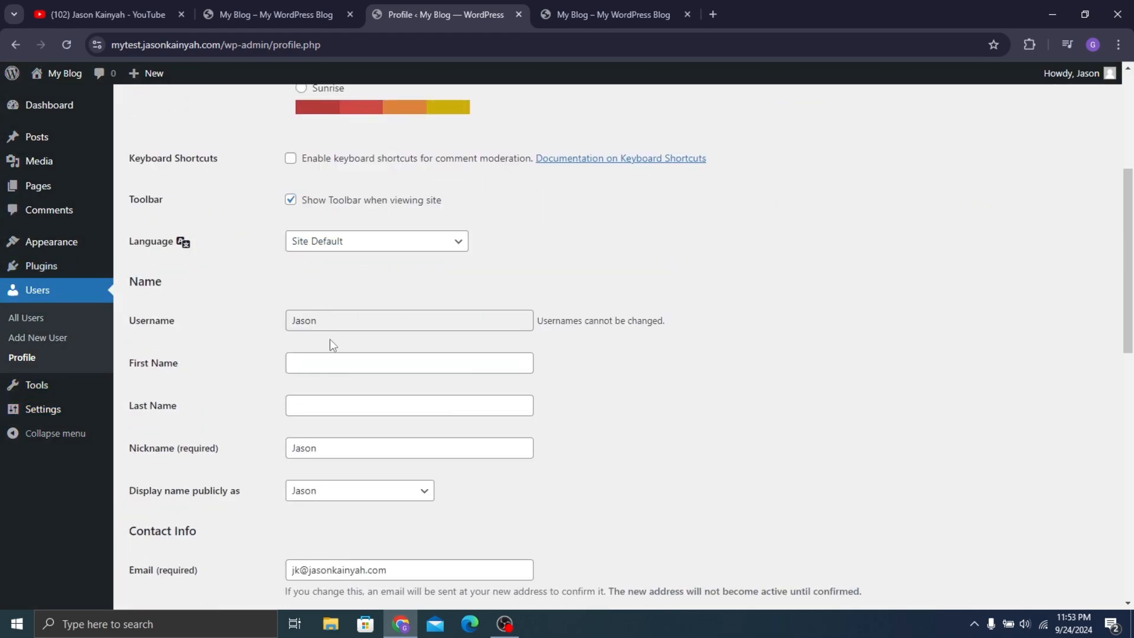
Enter the user's first and last name and change the nickname to 'WordPress King'
{"action": "left_click", "coordinate": [319, 373]}
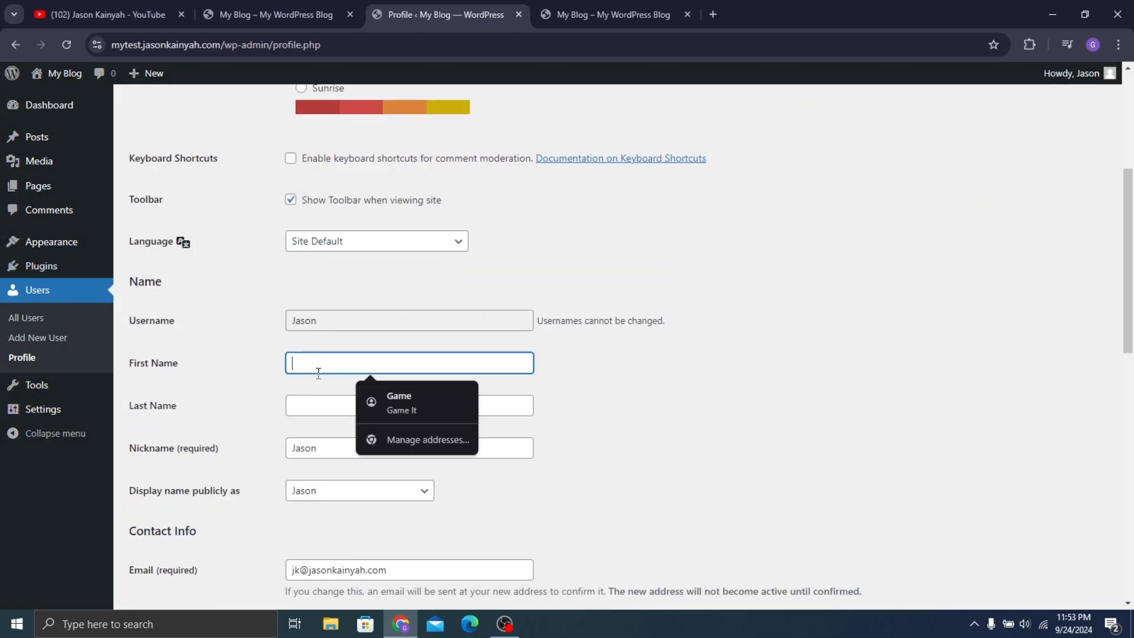
{"action": "type", "text": "Jason"}
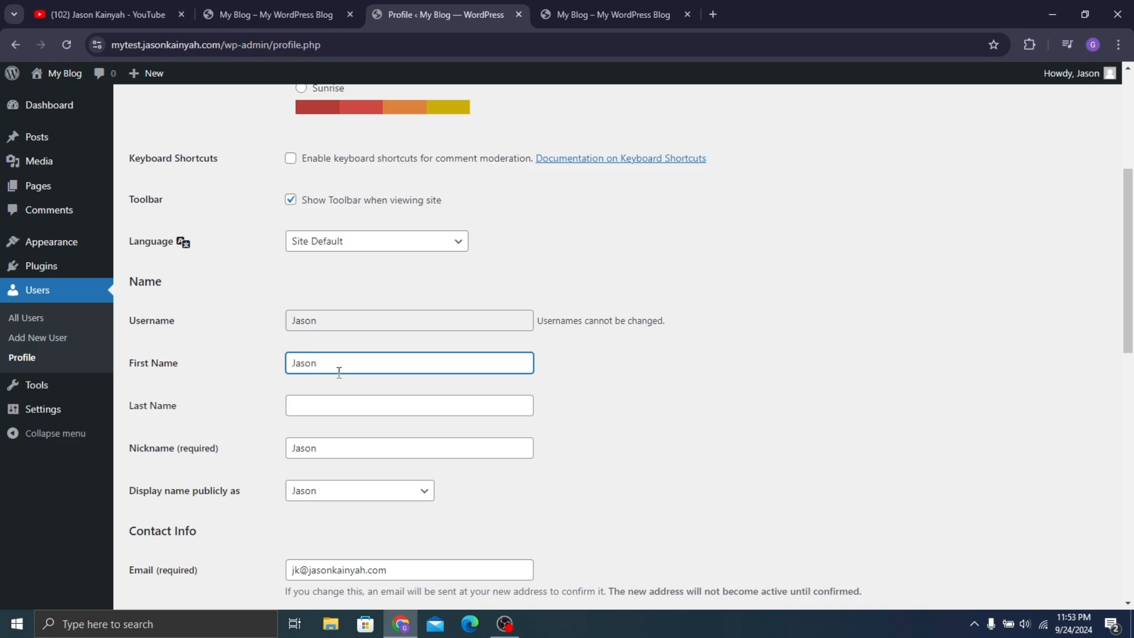
{"action": "left_click", "coordinate": [361, 401]}
{"action": "type", "text": "K"}
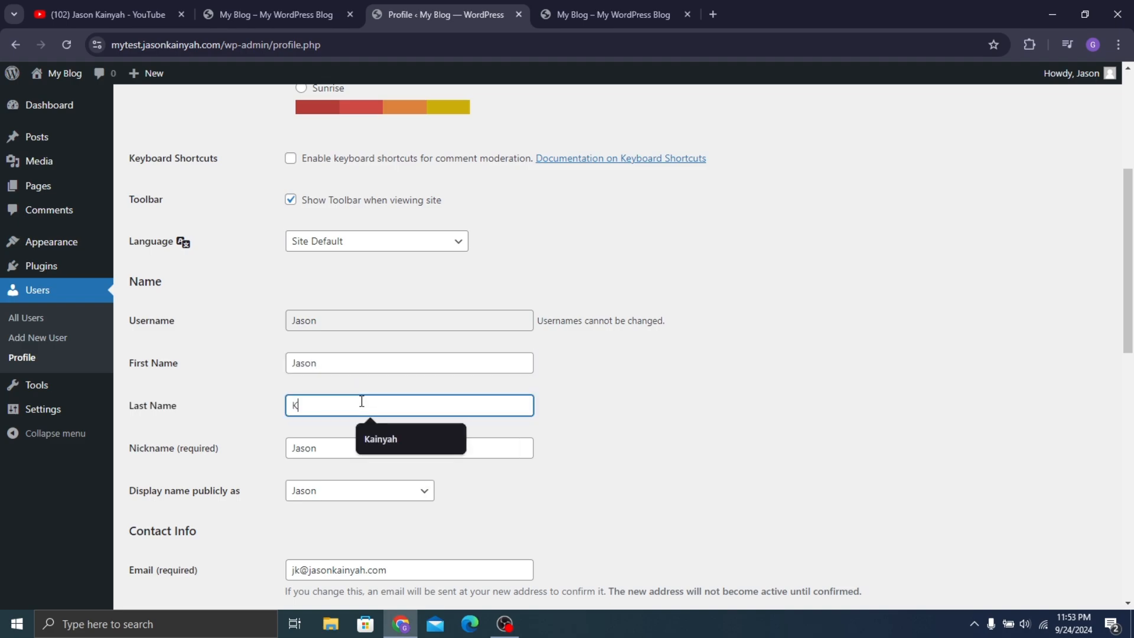
{"action": "type", "text": "ainyah"}
{"action": "scroll", "coordinate": [321, 411], "scroll_direction": "down", "scroll_amount": 2}
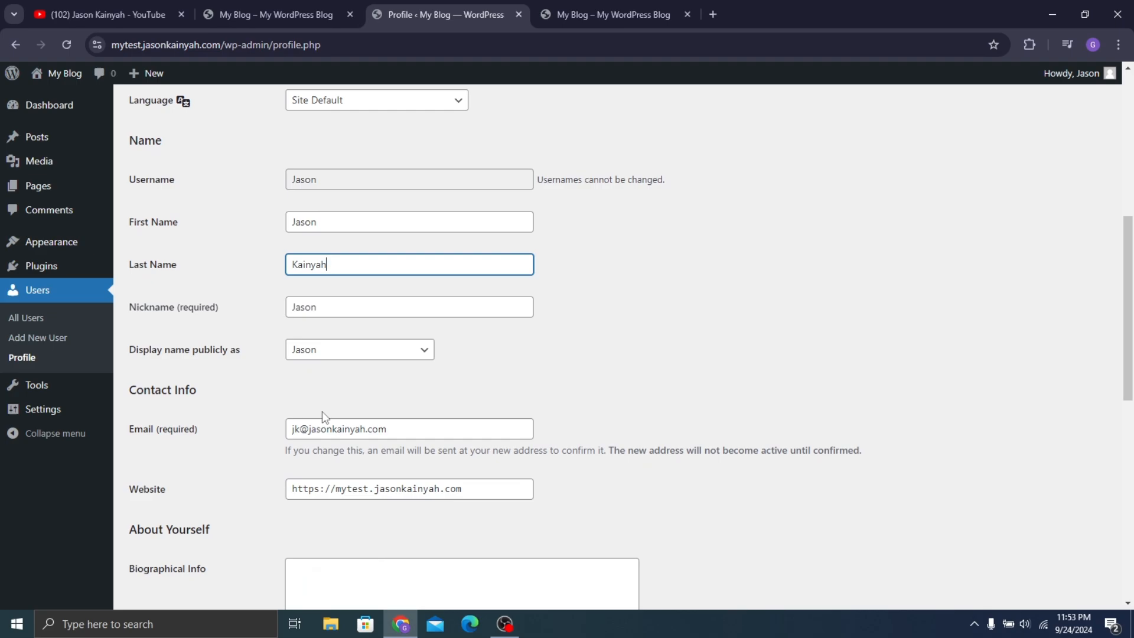
{"action": "left_click", "coordinate": [316, 306]}
{"action": "double_click", "coordinate": [458, 310]}
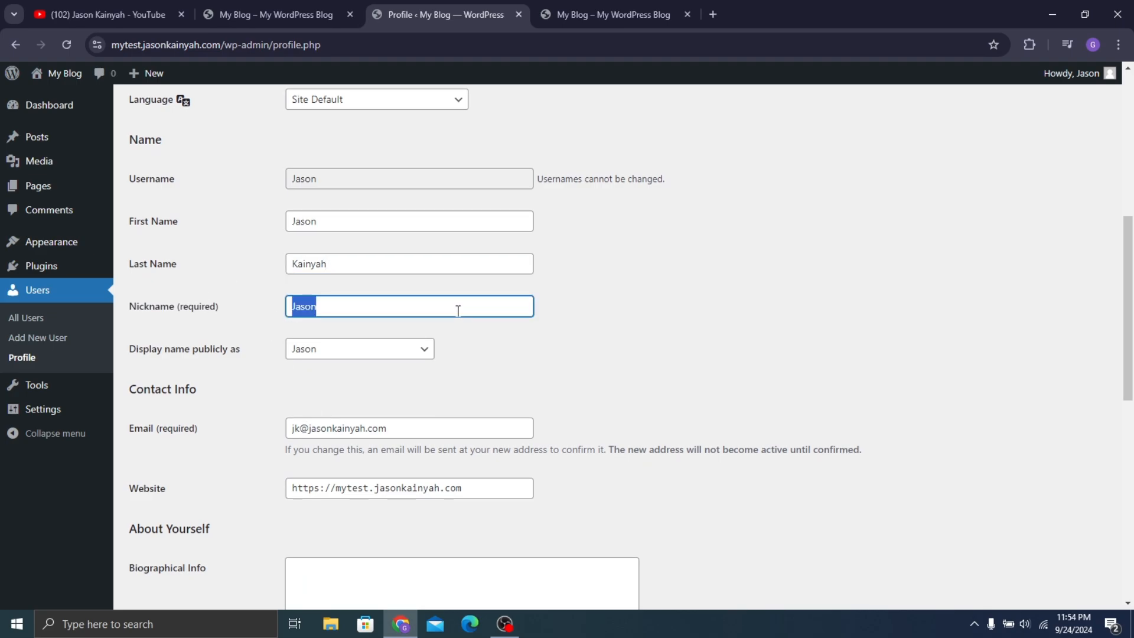
{"action": "type", "text": "WordPres"}
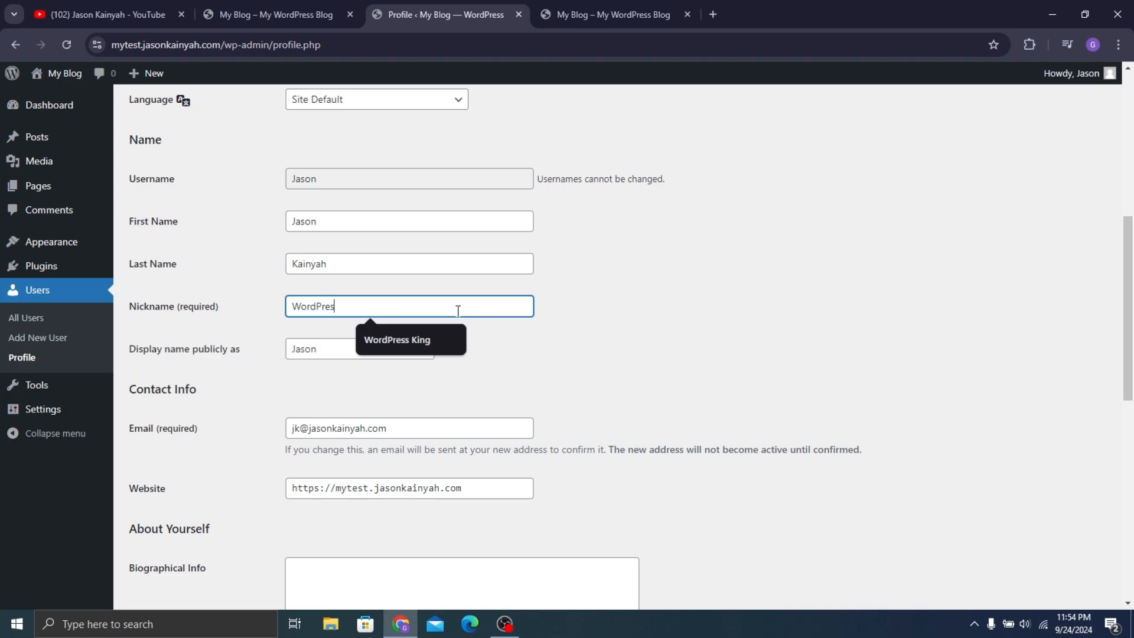
{"action": "type", "text": "s King"}
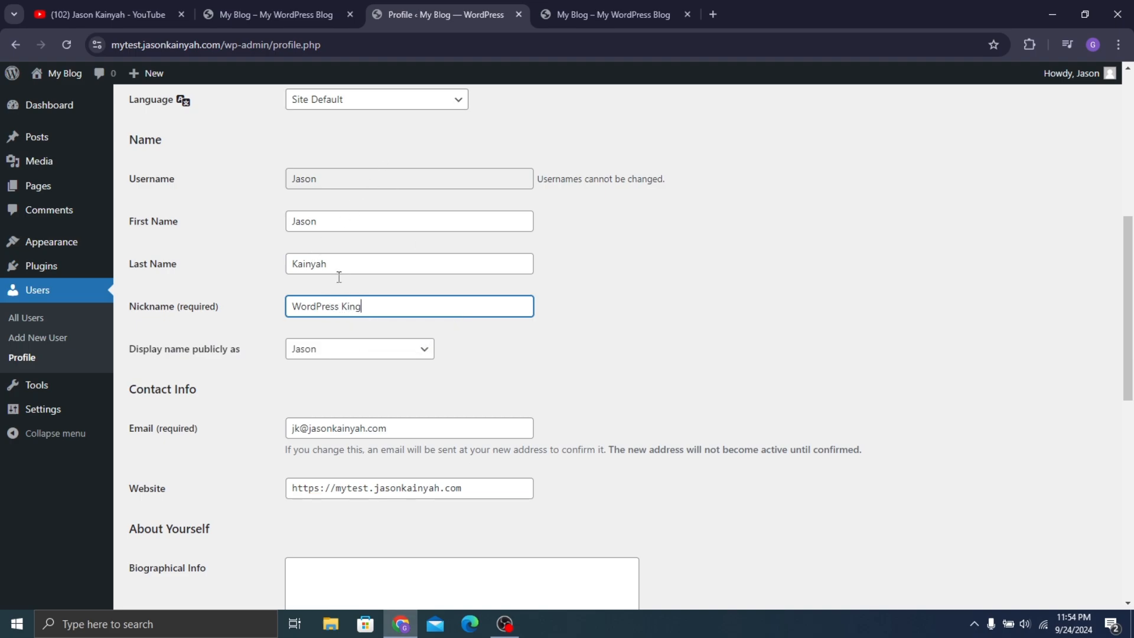
Display the full first and last name publicly and update the profile
{"action": "left_click", "coordinate": [314, 353]}
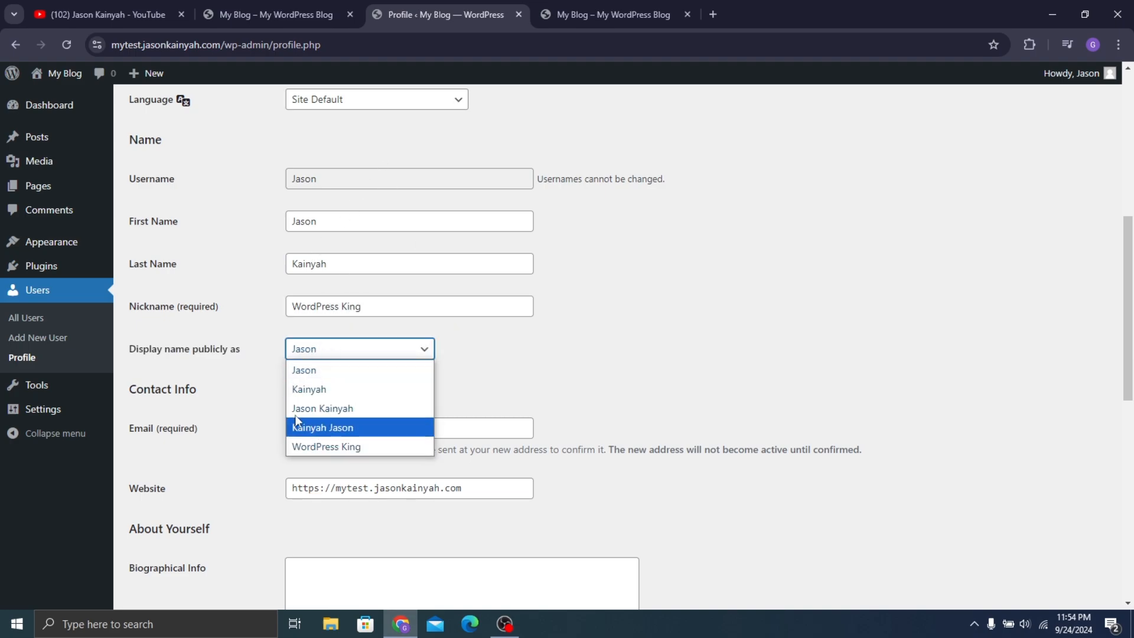
{"action": "left_click", "coordinate": [331, 408]}
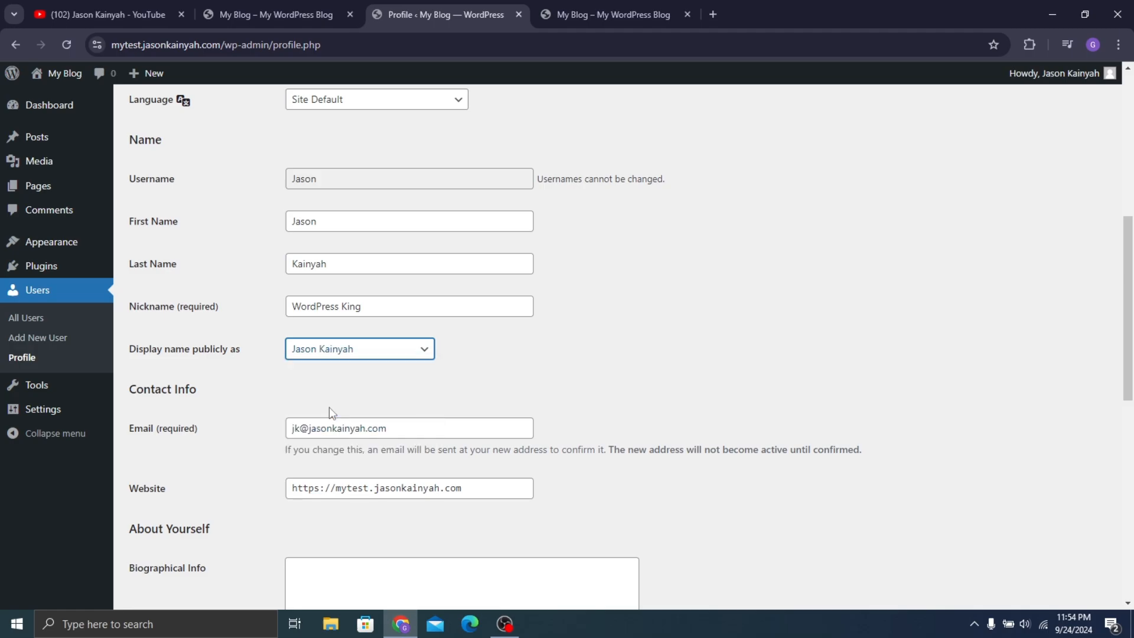
{"action": "scroll", "coordinate": [340, 386], "scroll_direction": "down", "scroll_amount": 2}
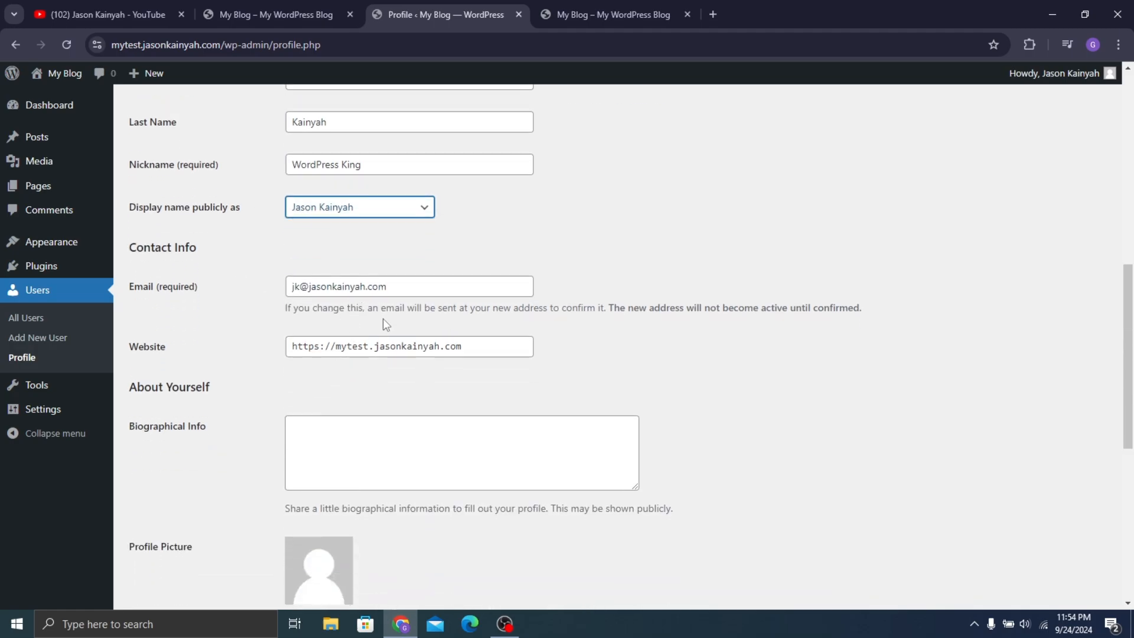
{"action": "scroll", "coordinate": [268, 261], "scroll_direction": "down", "scroll_amount": 5}
{"action": "scroll", "coordinate": [350, 270], "scroll_direction": "up", "scroll_amount": 3}
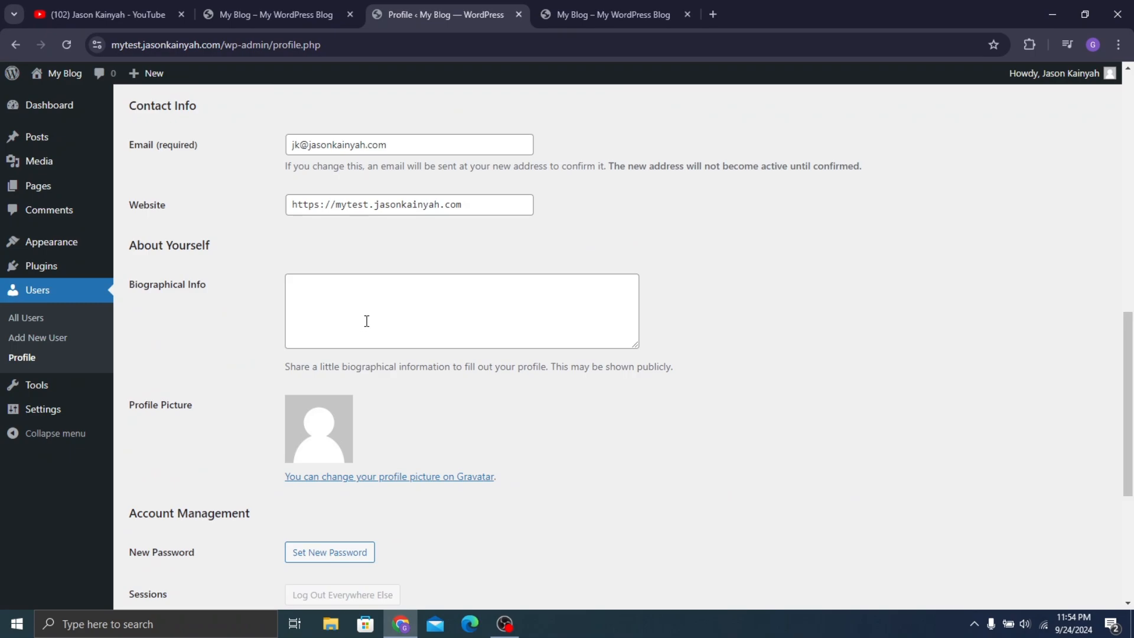
{"action": "scroll", "coordinate": [361, 329], "scroll_direction": "down", "scroll_amount": 4}
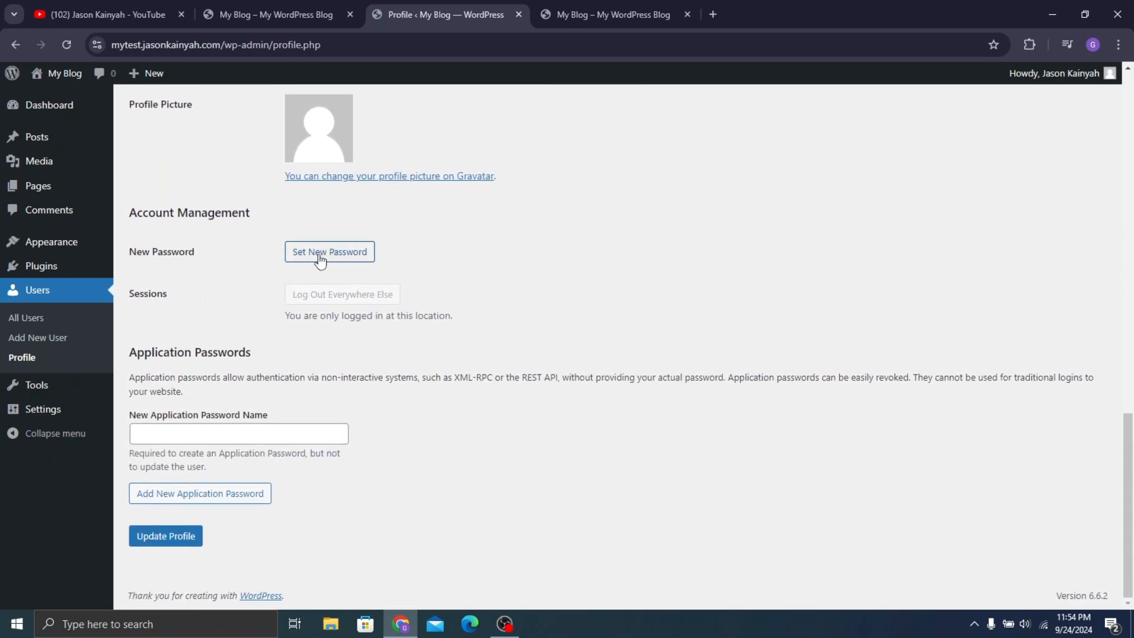
{"action": "left_click", "coordinate": [171, 546]}
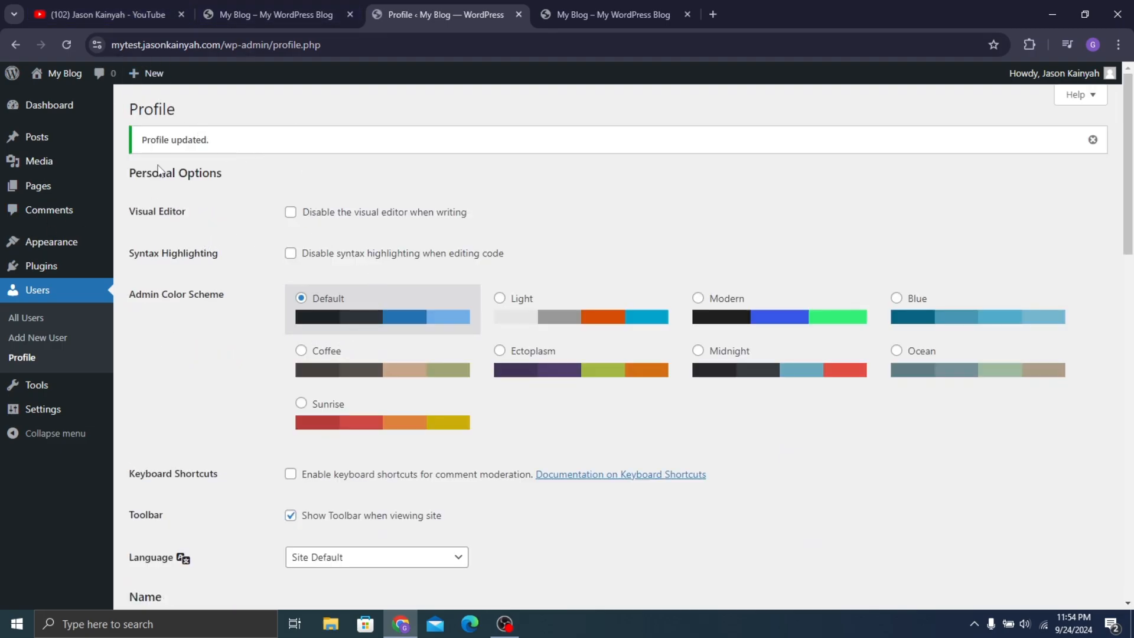
Replace the Site Title with FancyPost
{"action": "mouse_move", "coordinate": [82, 395]}
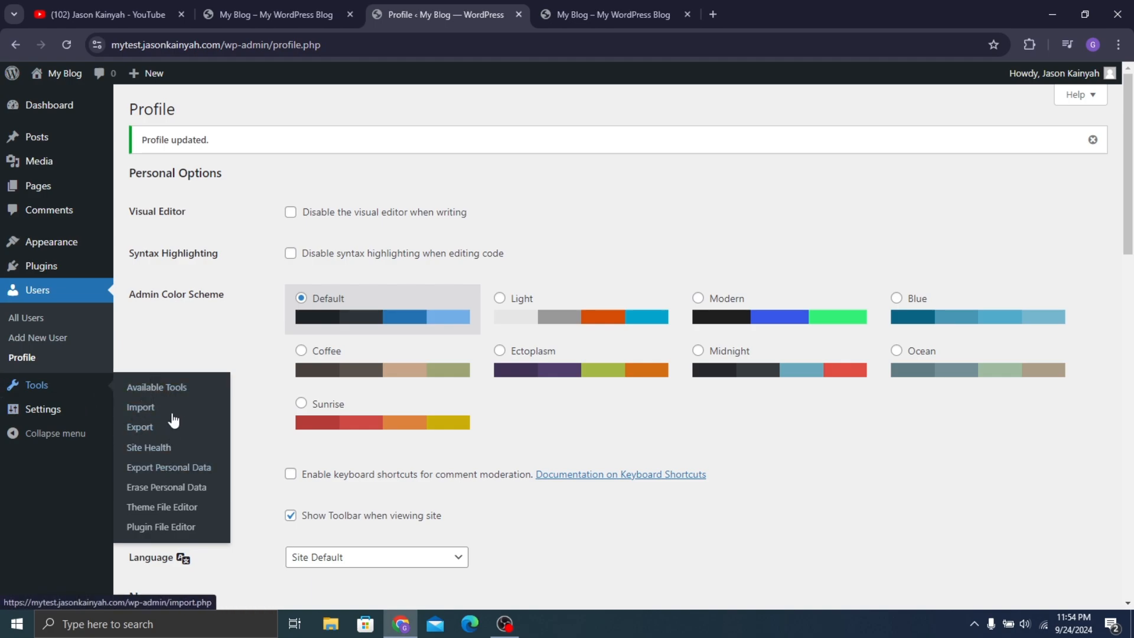
{"action": "mouse_move", "coordinate": [46, 412]}
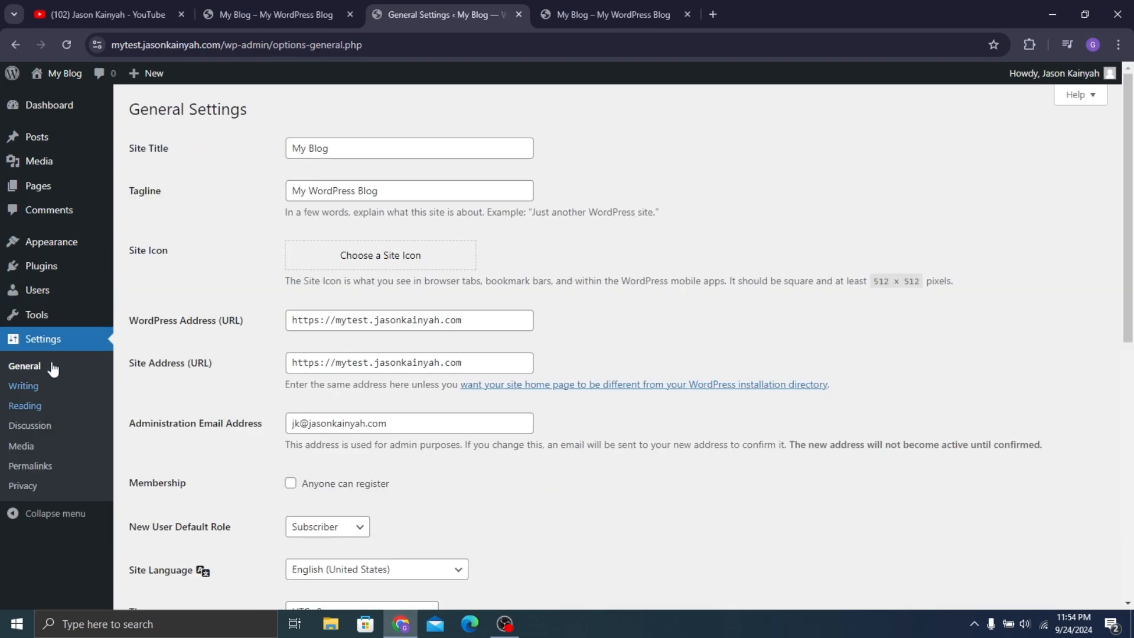
{"action": "left_click", "coordinate": [312, 150]}
{"action": "key", "text": "ctrl+a"}
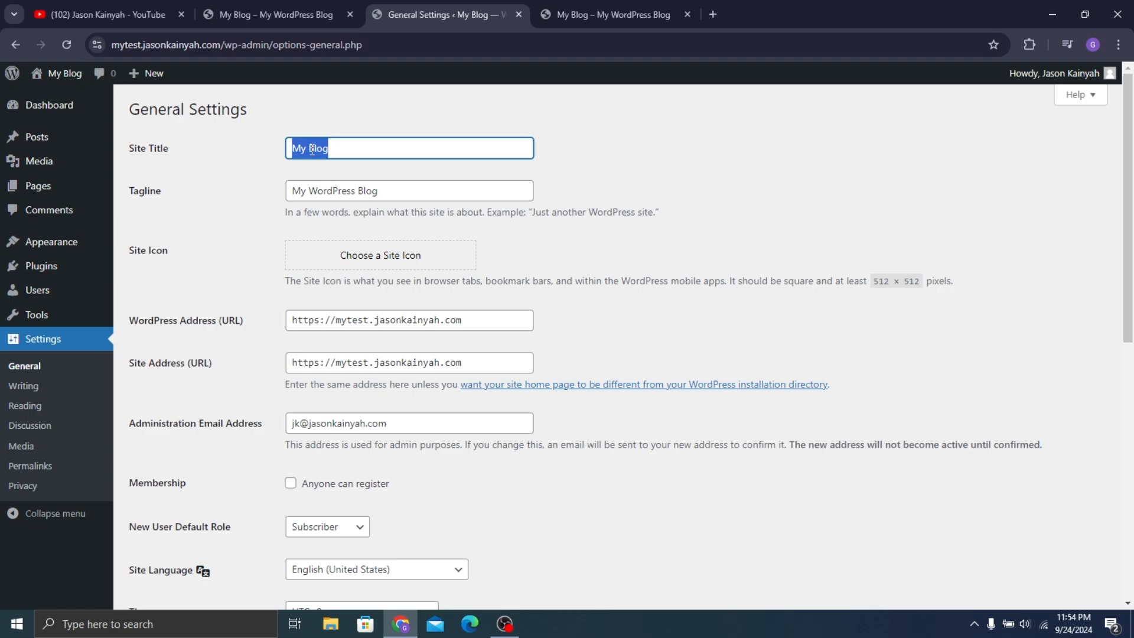
{"action": "type", "text": "FancyPO"}
{"action": "key", "text": "BackSpace"}
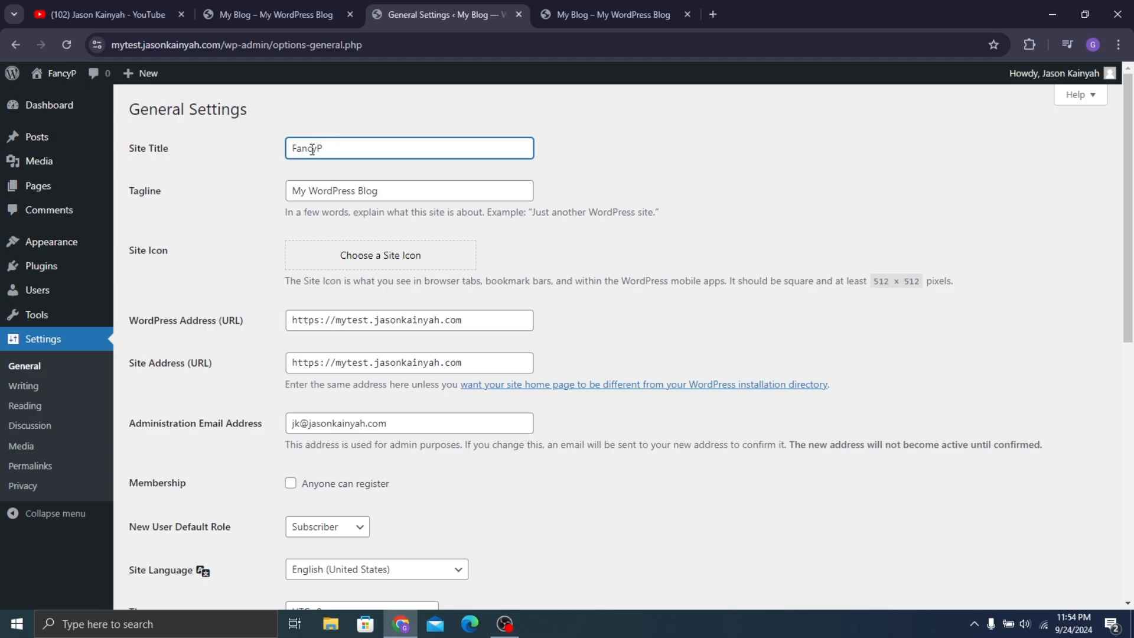
{"action": "type", "text": "ost"}
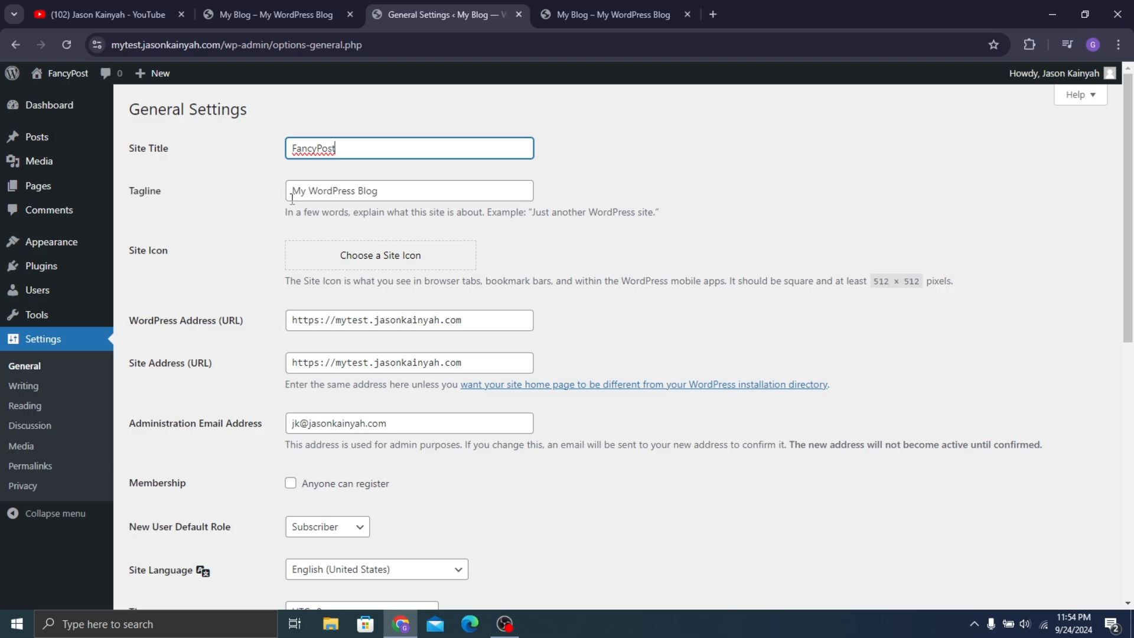
Replace the Tagline with 'News And Posts'
{"action": "mouse_move", "coordinate": [295, 15]}
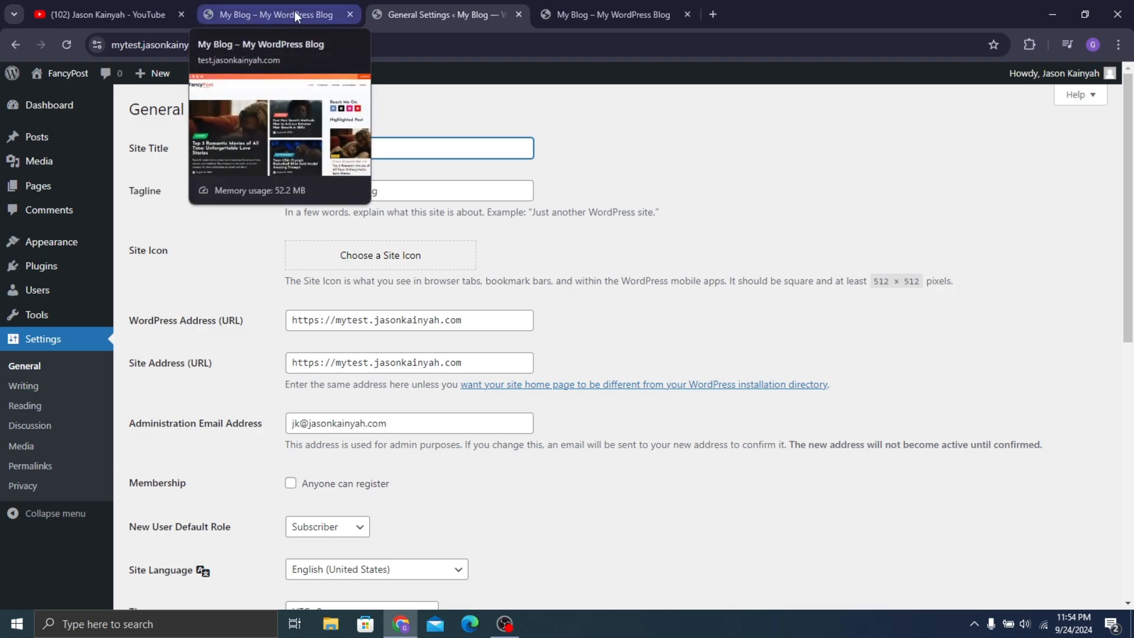
{"action": "left_click", "coordinate": [423, 197]}
{"action": "key", "text": "ctrl+a"}
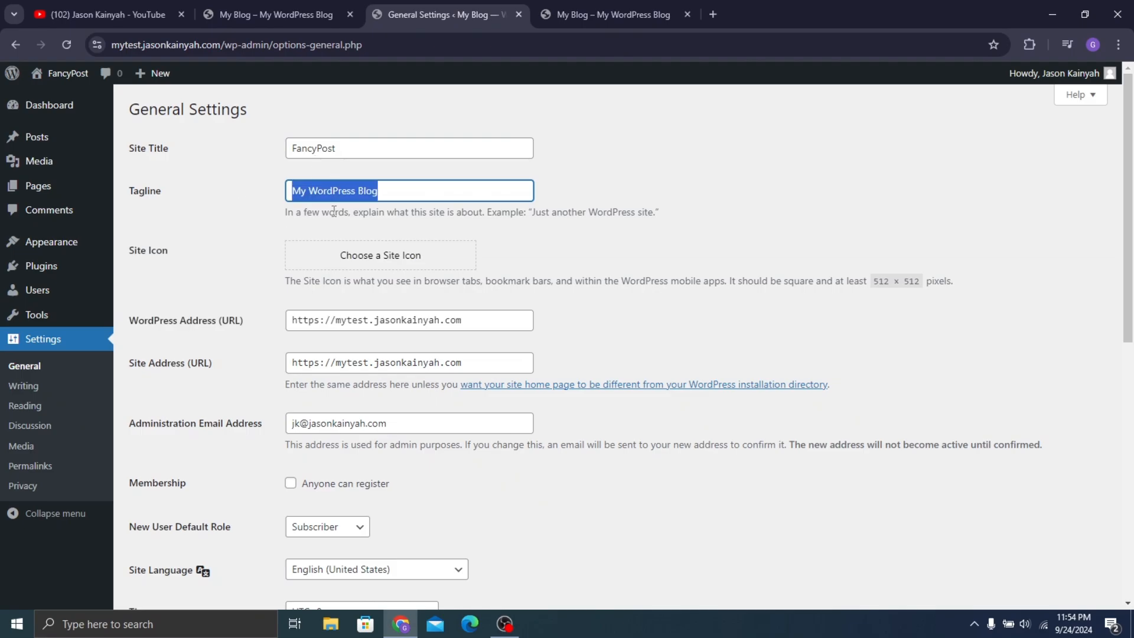
{"action": "type", "text": "News An"}
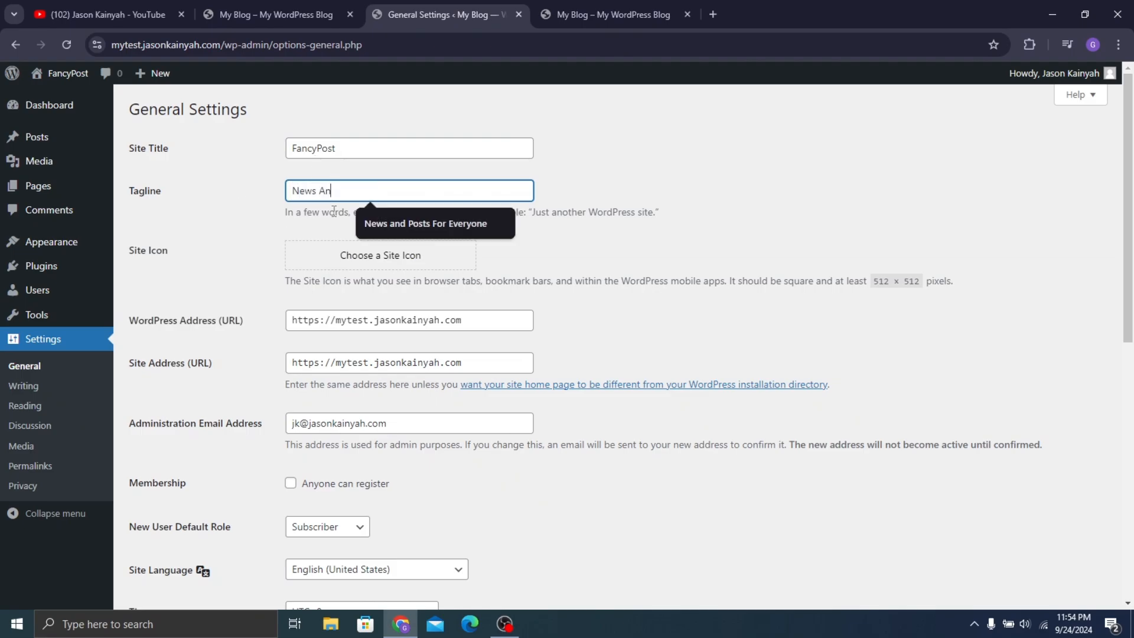
{"action": "type", "text": "d [P"}
{"action": "key", "text": "BackSpace"}
{"action": "key", "text": "BackSpace"}
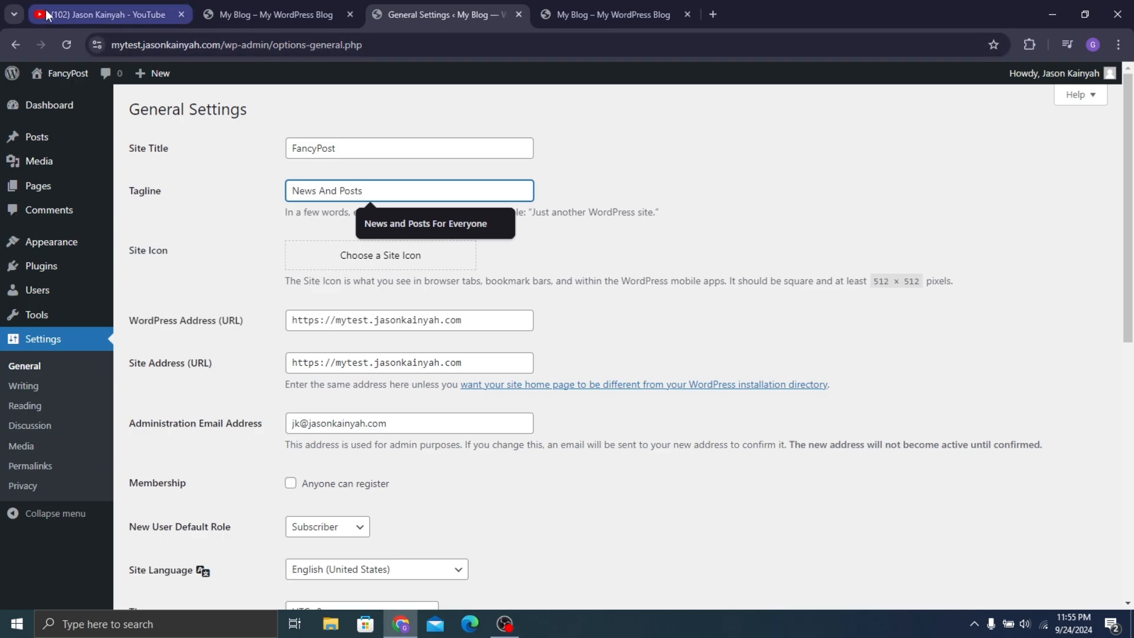
{"action": "mouse_move", "coordinate": [79, 14]}
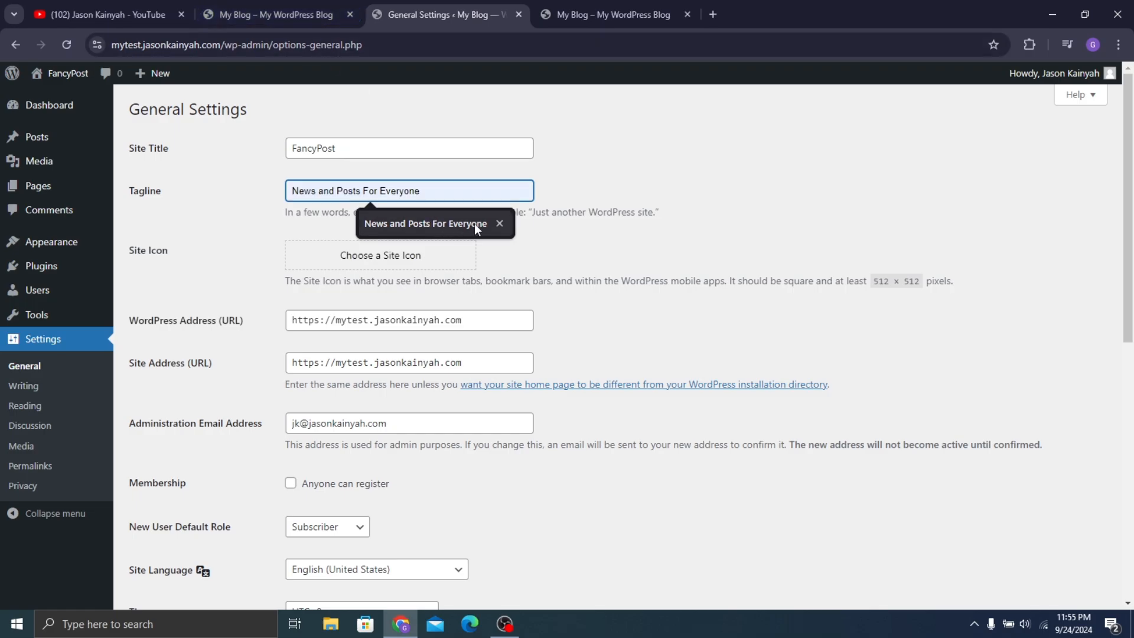
{"action": "left_click", "coordinate": [523, 295]}
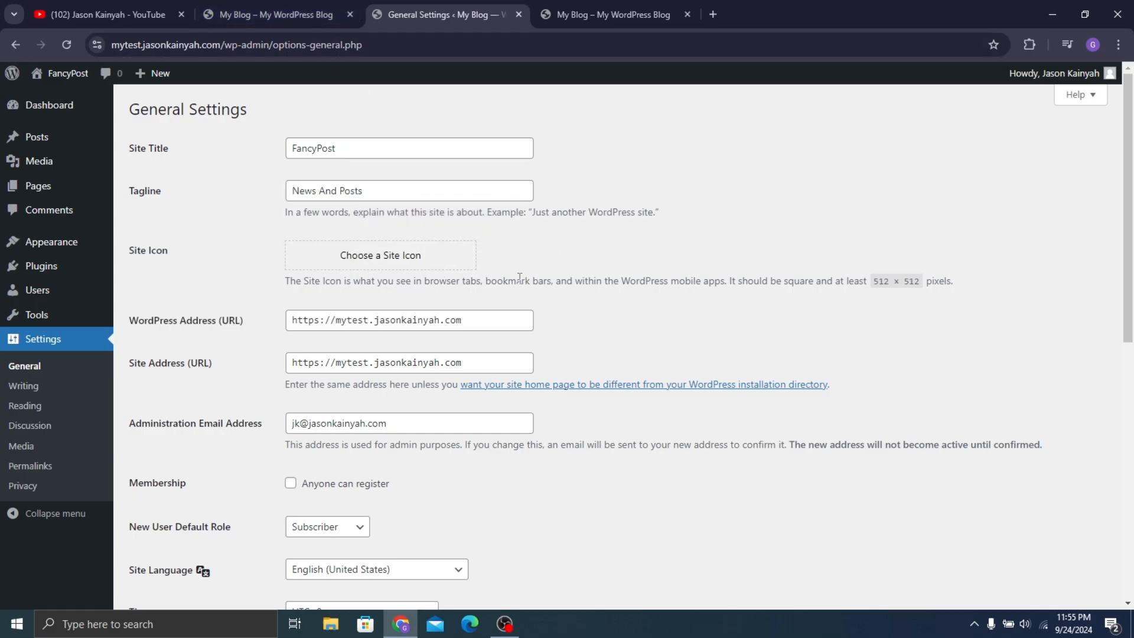
Set the timezone to Accra
{"action": "scroll", "coordinate": [355, 301], "scroll_direction": "down", "scroll_amount": 7}
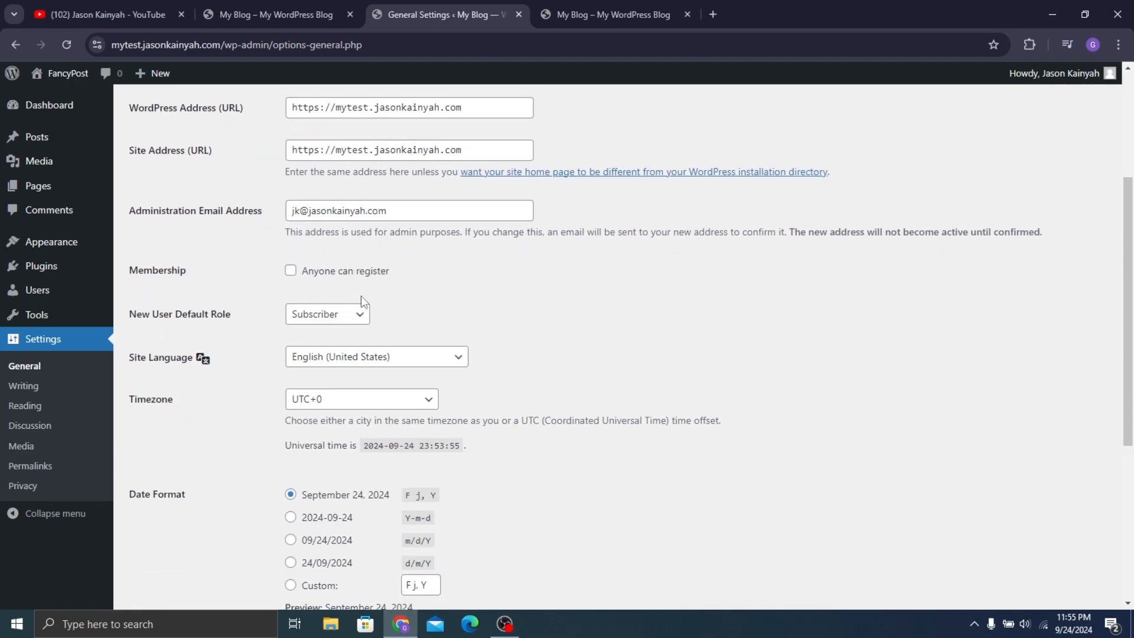
{"action": "scroll", "coordinate": [257, 177], "scroll_direction": "up", "scroll_amount": 3}
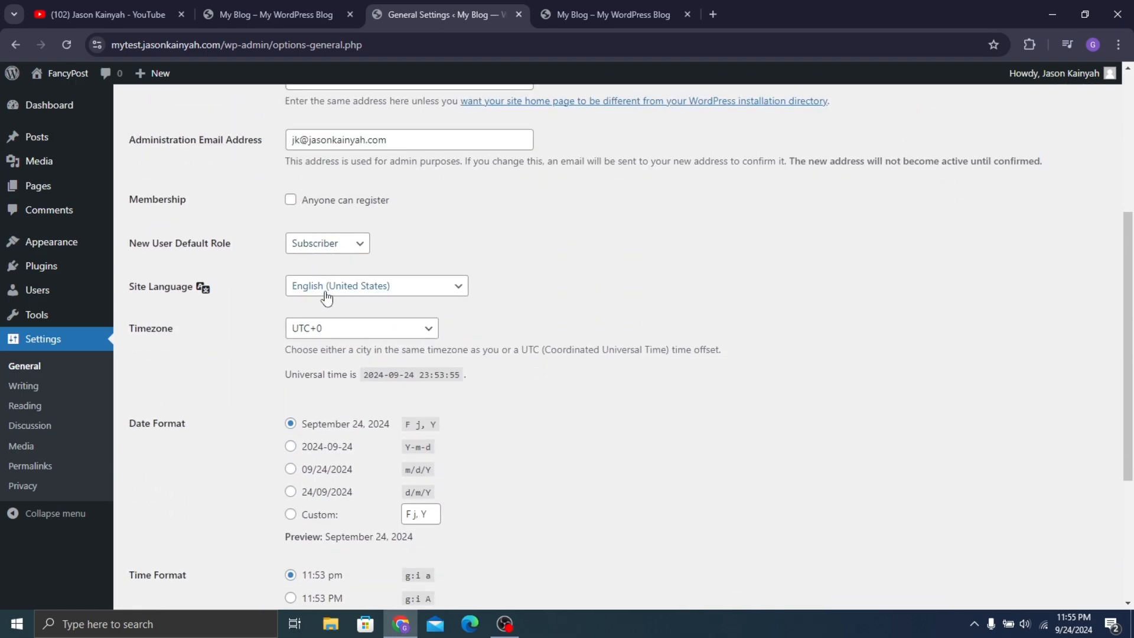
{"action": "left_click", "coordinate": [352, 328]}
{"action": "scroll", "coordinate": [349, 230], "scroll_direction": "up", "scroll_amount": 20}
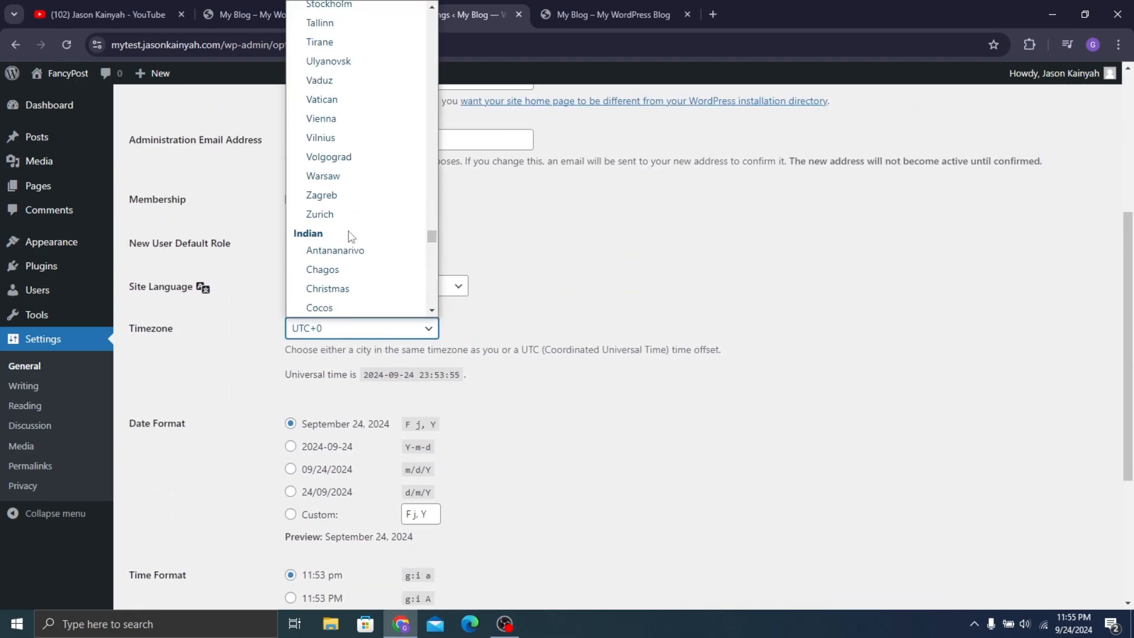
{"action": "left_click", "coordinate": [274, 300]}
{"action": "scroll", "coordinate": [261, 282], "scroll_direction": "up", "scroll_amount": 4}
{"action": "scroll", "coordinate": [378, 410], "scroll_direction": "down", "scroll_amount": 6}
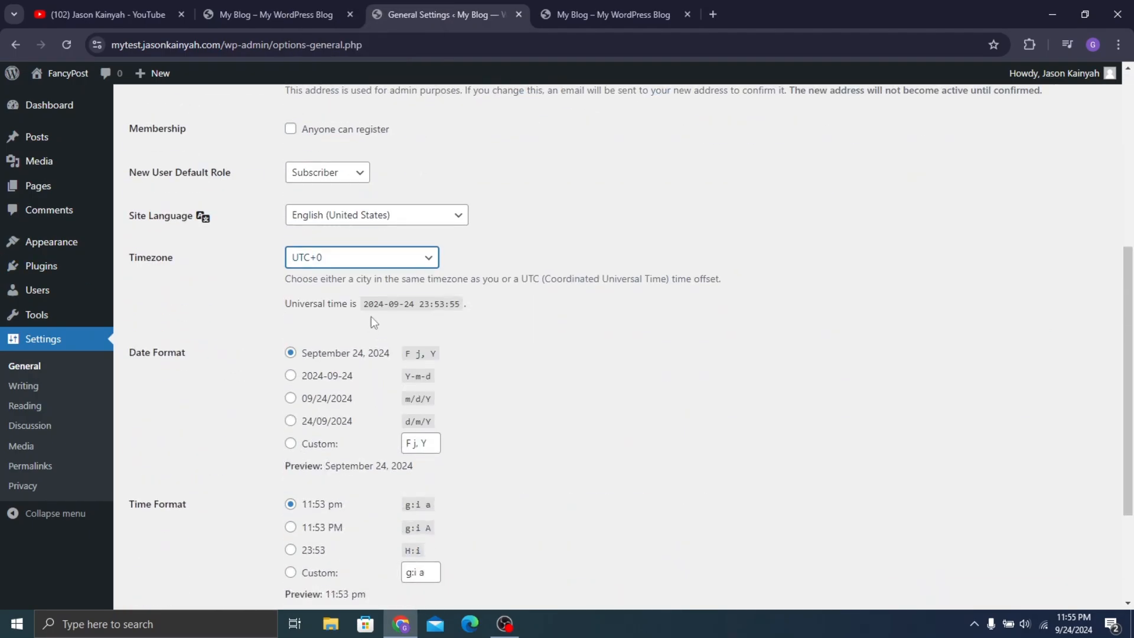
{"action": "scroll", "coordinate": [371, 317], "scroll_direction": "up", "scroll_amount": 2}
{"action": "left_click", "coordinate": [392, 402]}
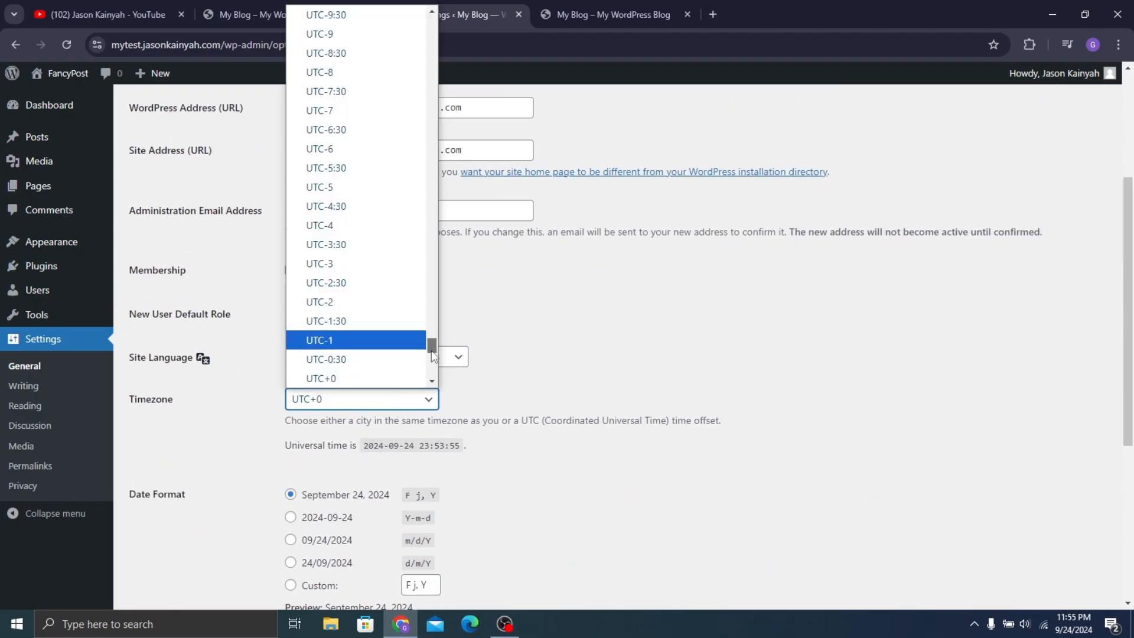
{"action": "left_click_drag", "start_coordinate": [431, 349], "coordinate": [432, 31]}
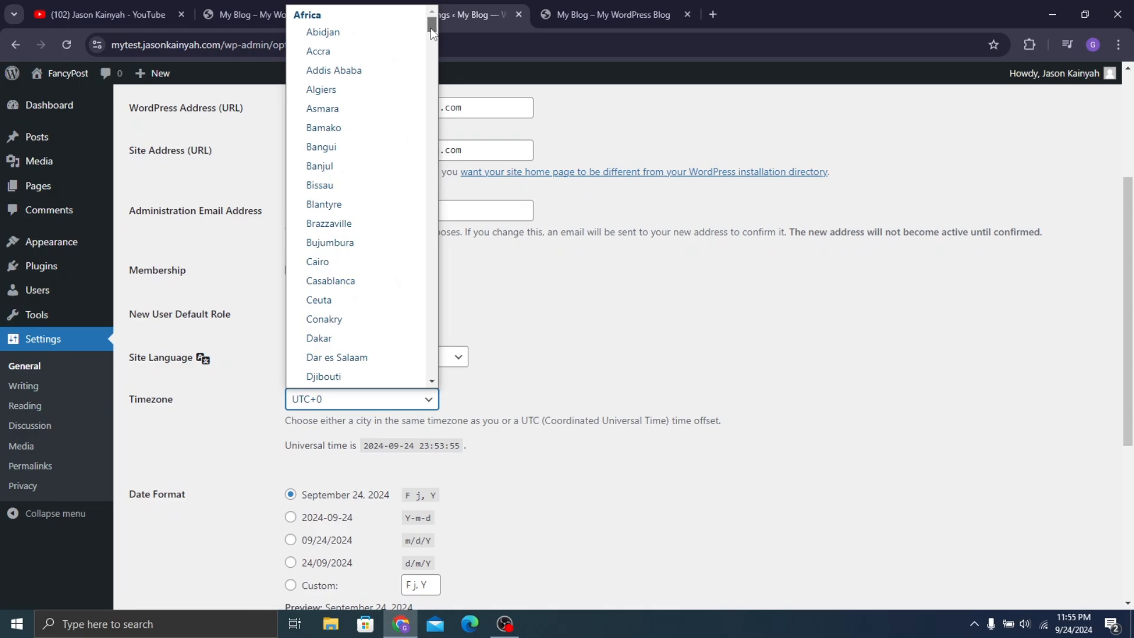
{"action": "left_click", "coordinate": [400, 48]}
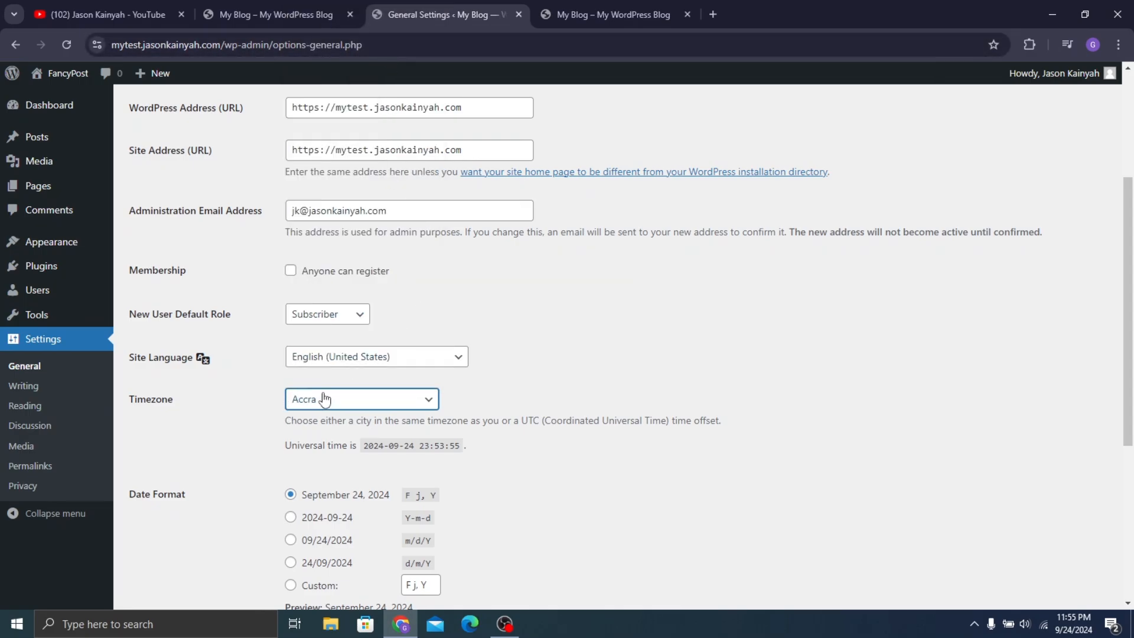
Use the g:i A time format and a Sunday week start, save, and go to Permalinks
{"action": "scroll", "coordinate": [343, 397], "scroll_direction": "down", "scroll_amount": 3}
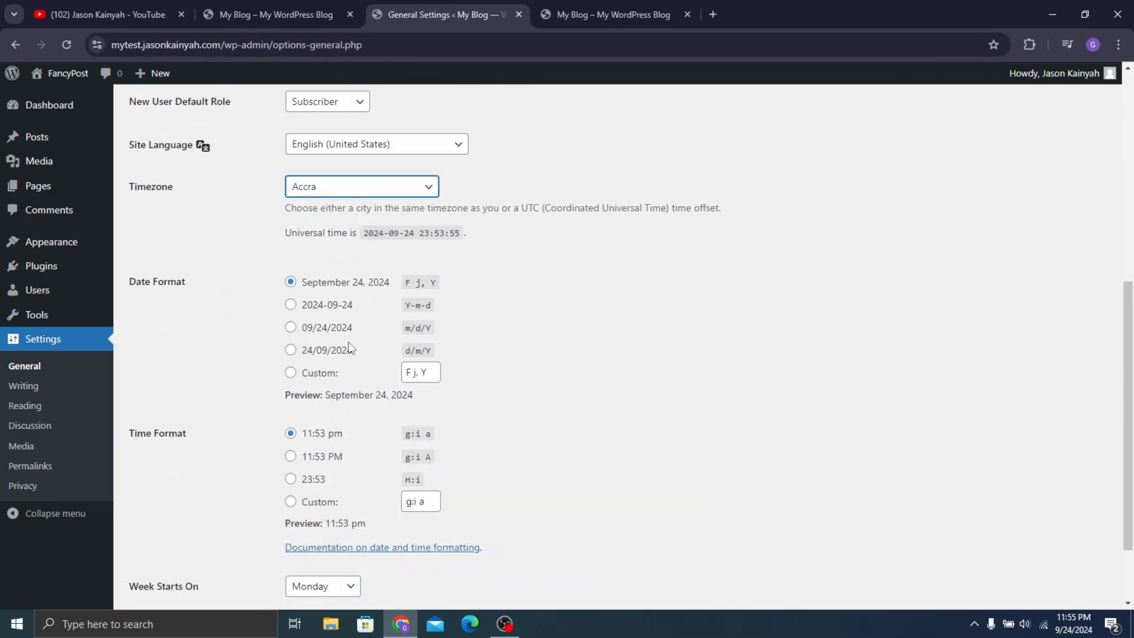
{"action": "left_click", "coordinate": [309, 458]}
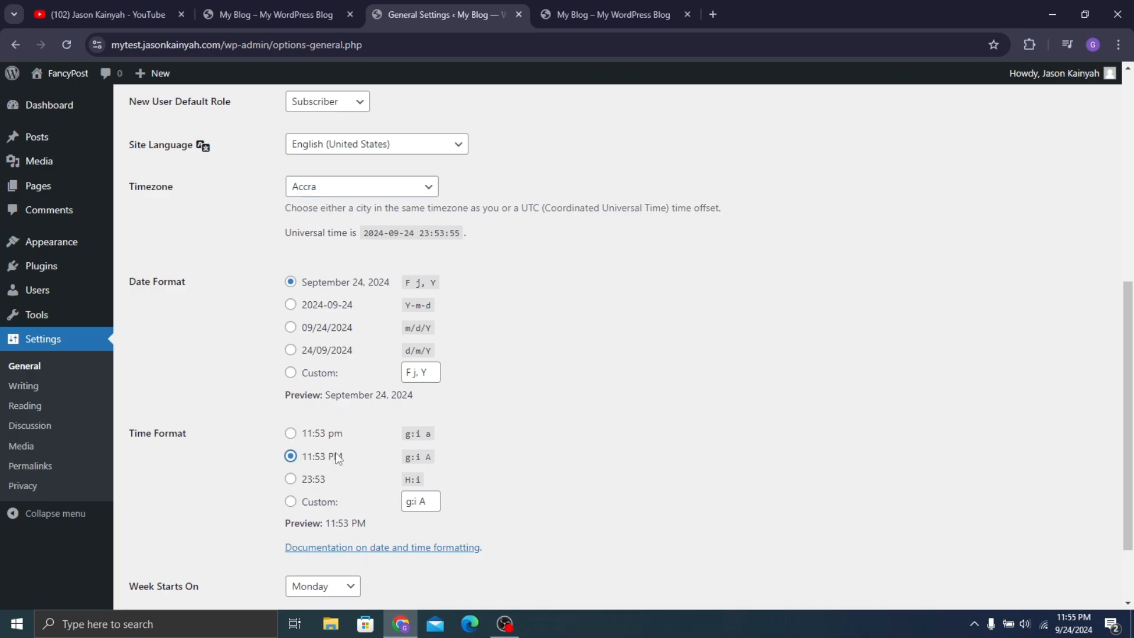
{"action": "scroll", "coordinate": [354, 472], "scroll_direction": "down", "scroll_amount": 2}
{"action": "left_click", "coordinate": [323, 489]}
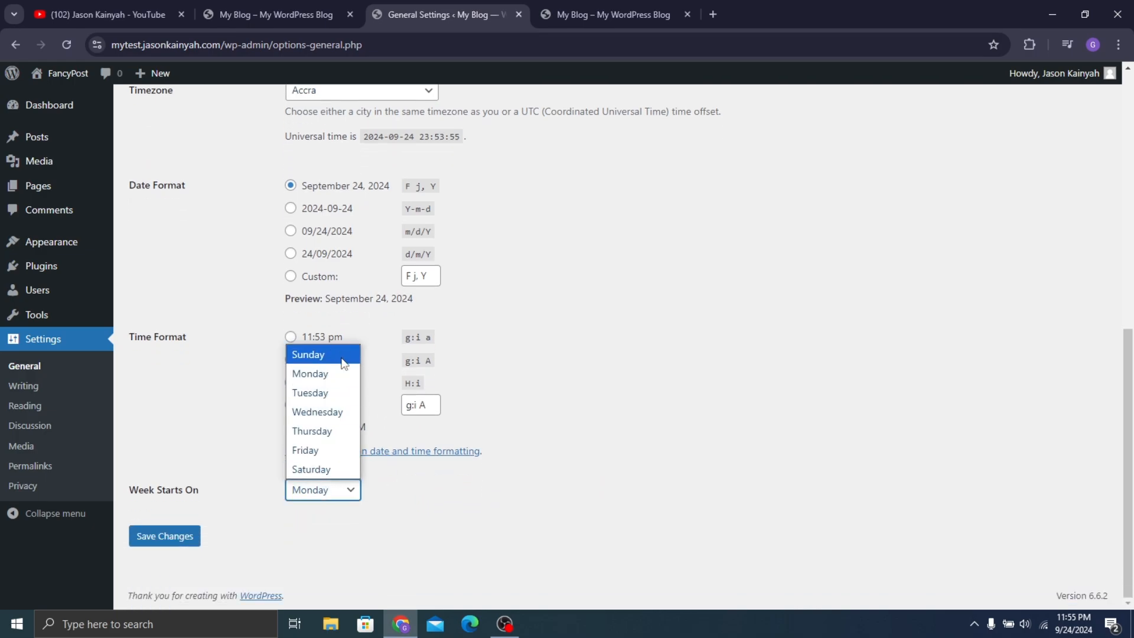
{"action": "left_click", "coordinate": [330, 355]}
{"action": "left_click", "coordinate": [169, 537]}
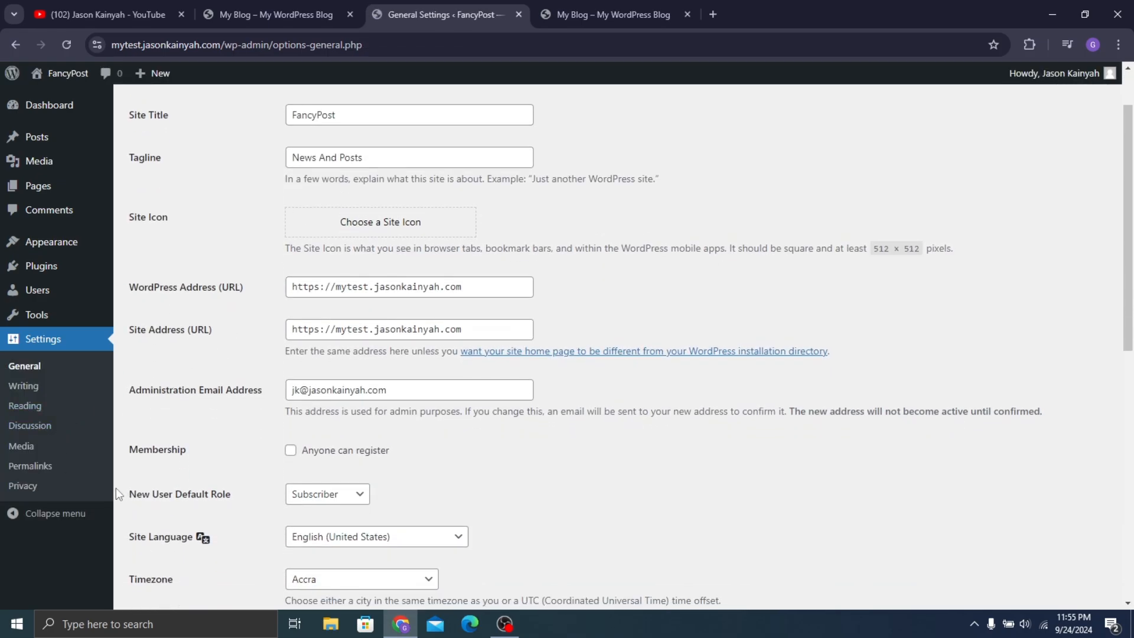
{"action": "left_click", "coordinate": [63, 466]}
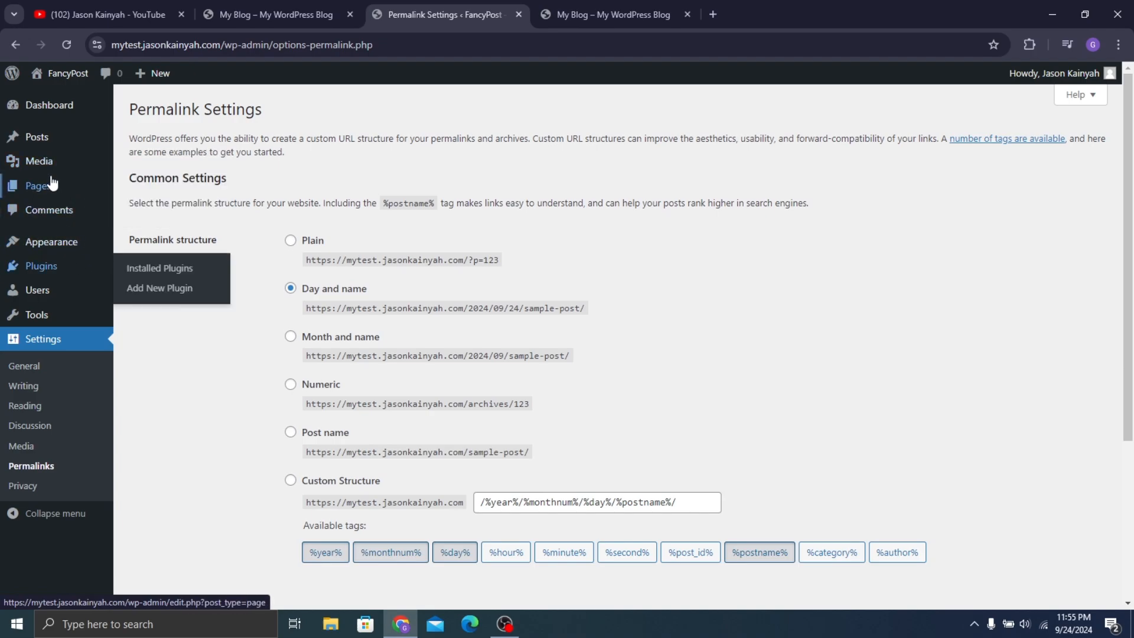
Open the Hello world! post in its own tab to see its 2024/09/24/hello-world address
{"action": "right_click", "coordinate": [65, 138]}
{"action": "left_click", "coordinate": [76, 148]}
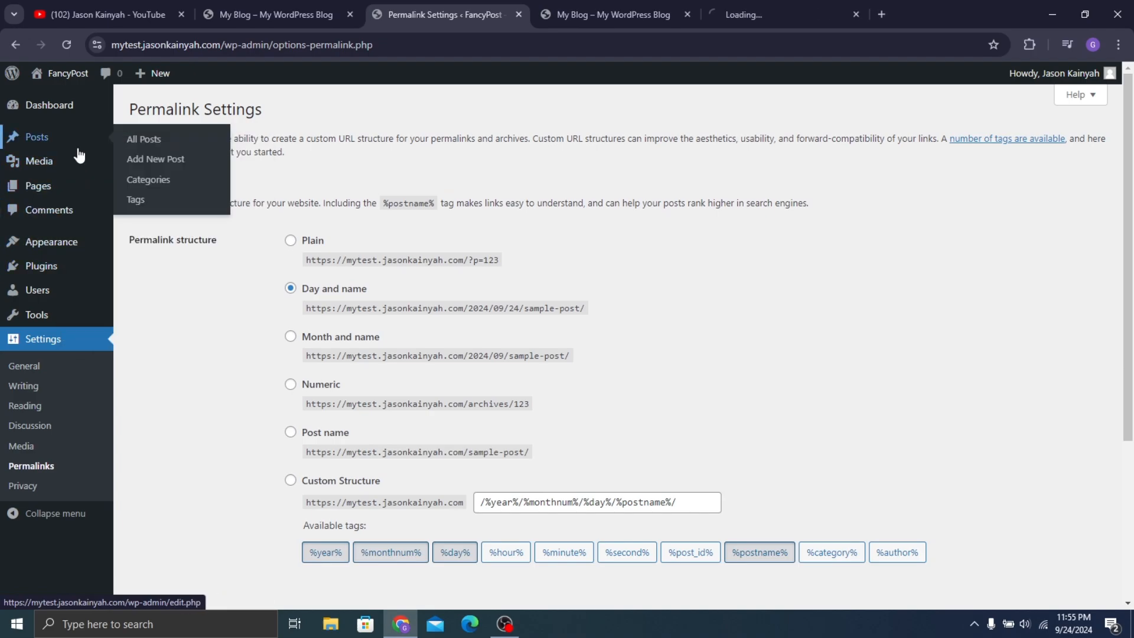
{"action": "left_click", "coordinate": [790, 9]}
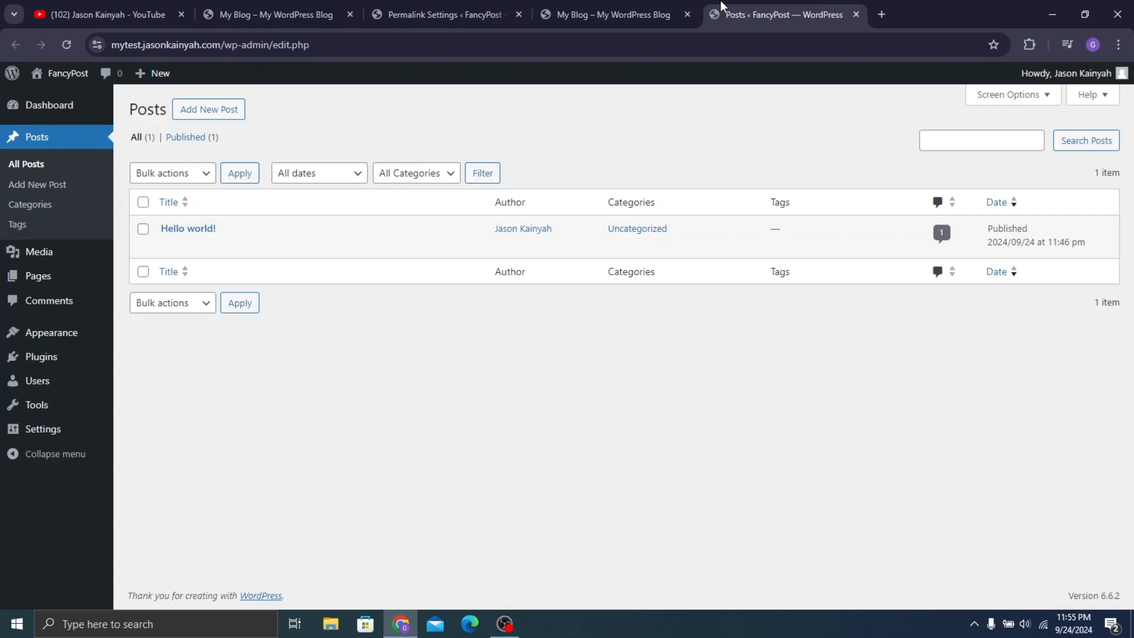
{"action": "mouse_move", "coordinate": [176, 251]}
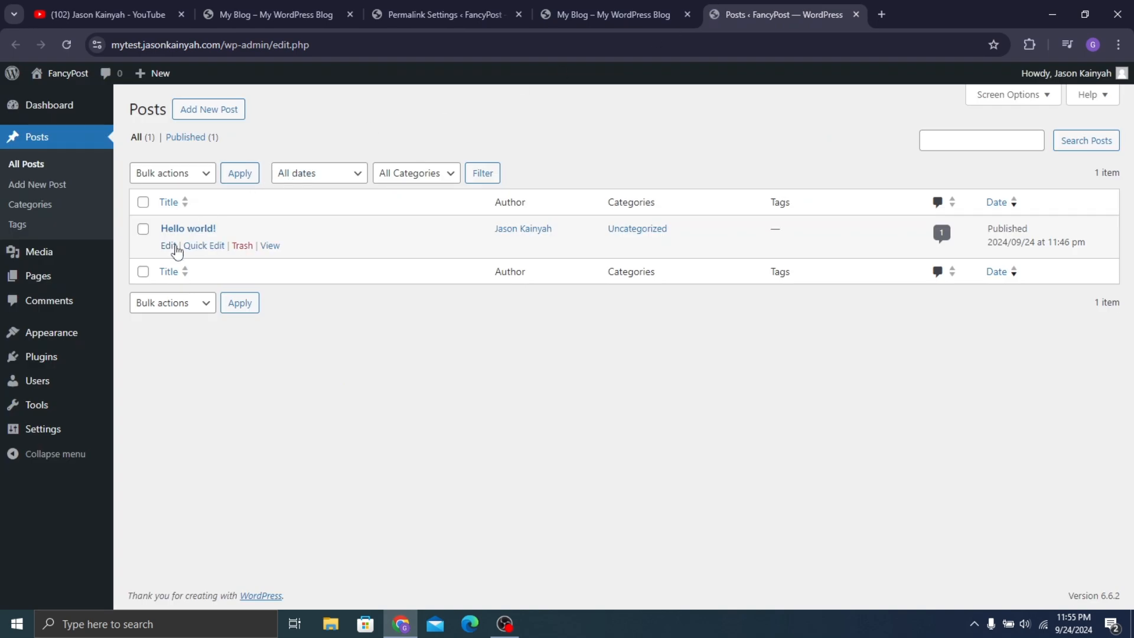
{"action": "right_click", "coordinate": [263, 245]}
{"action": "left_click", "coordinate": [329, 255]}
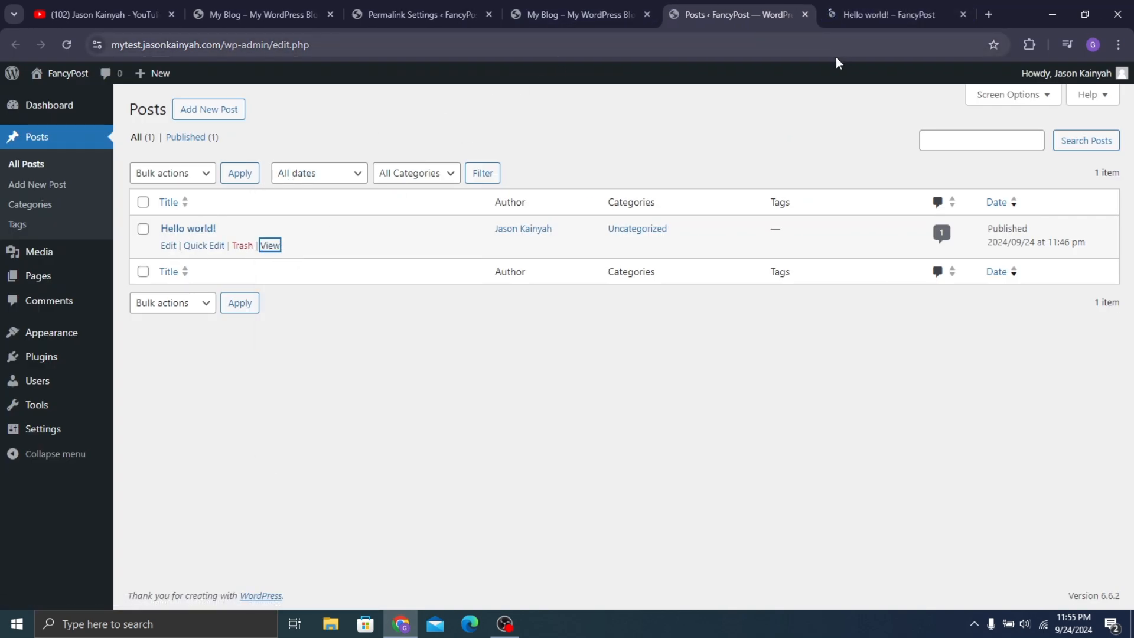
{"action": "key", "text": "ctrl+w"}
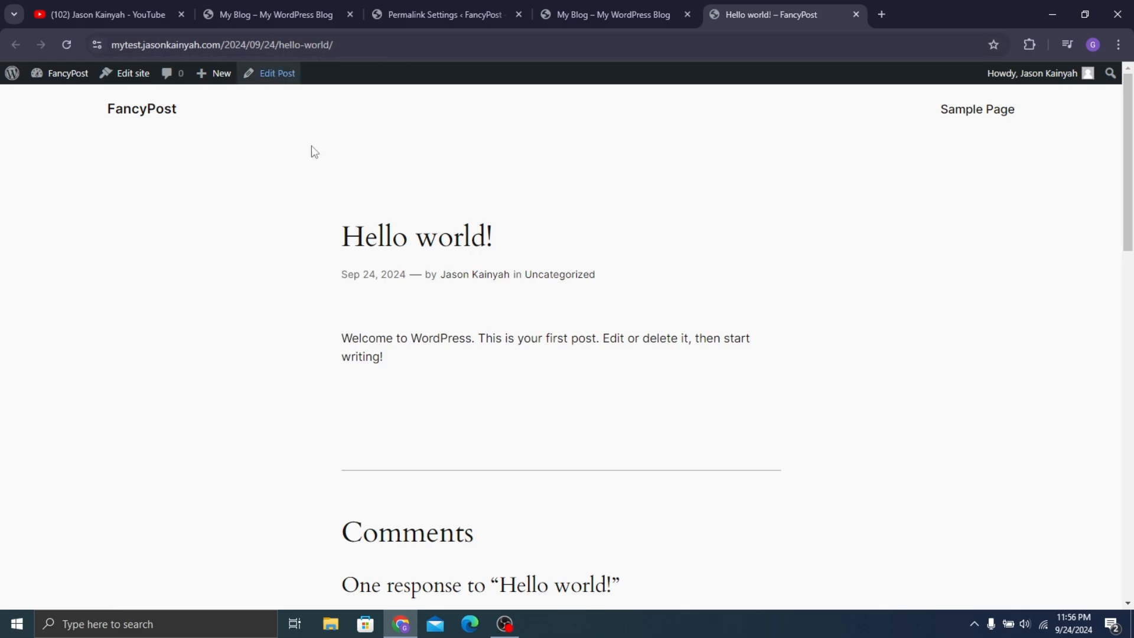
{"action": "scroll", "coordinate": [473, 304], "scroll_direction": "down", "scroll_amount": 4}
{"action": "scroll", "coordinate": [413, 271], "scroll_direction": "up", "scroll_amount": 4}
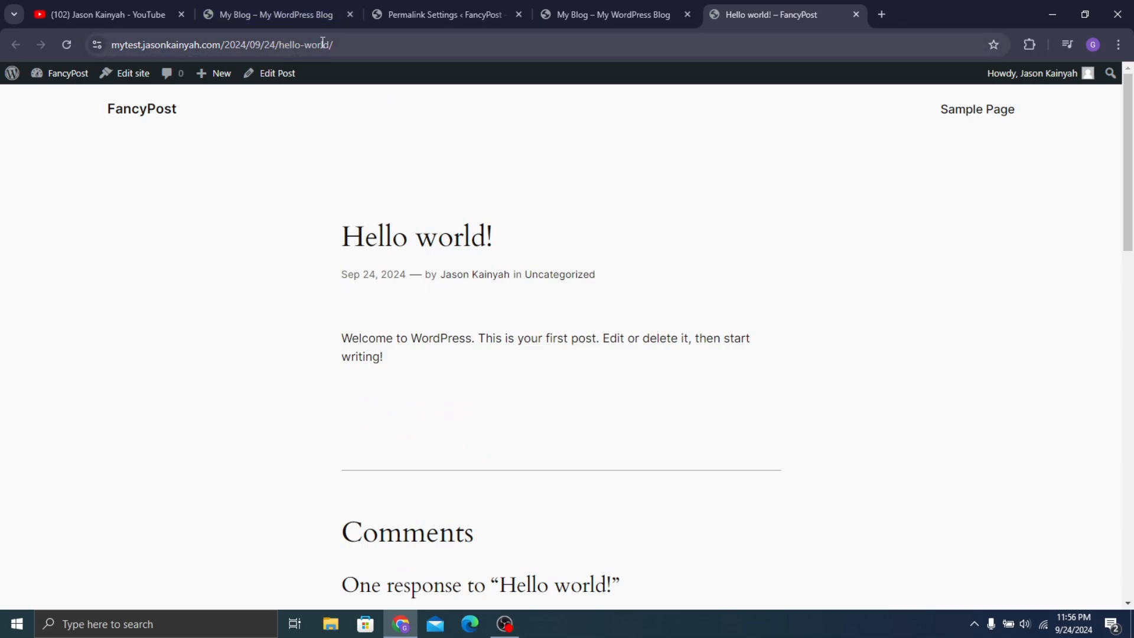
Select the Post name structure, save, and see the old dated post link now fails
{"action": "left_click", "coordinate": [479, 7]}
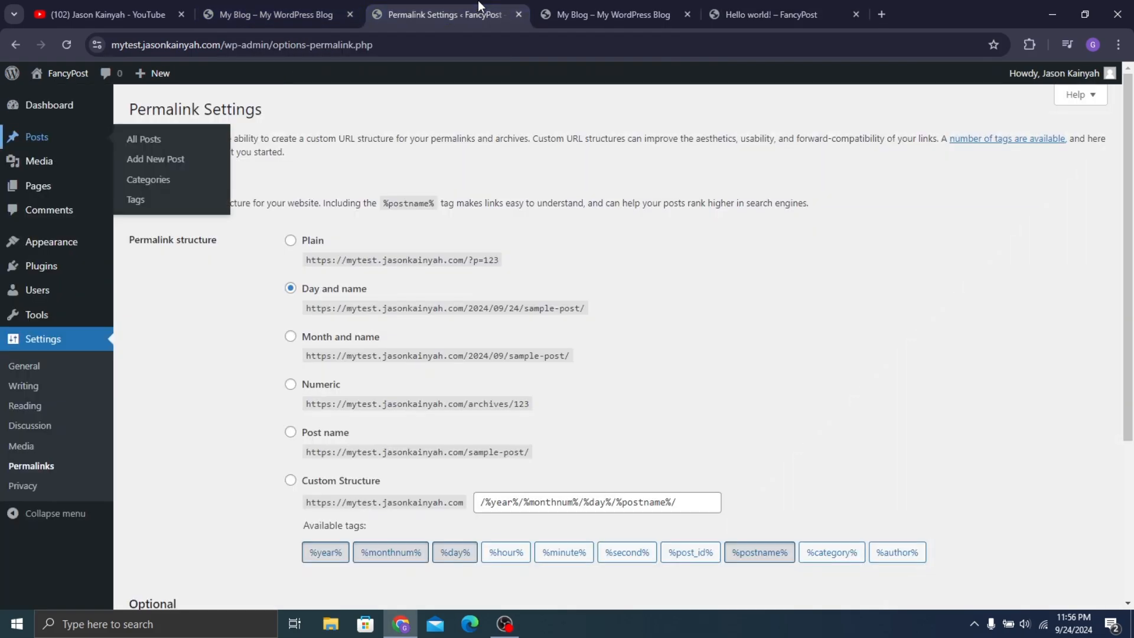
{"action": "left_click", "coordinate": [313, 435]}
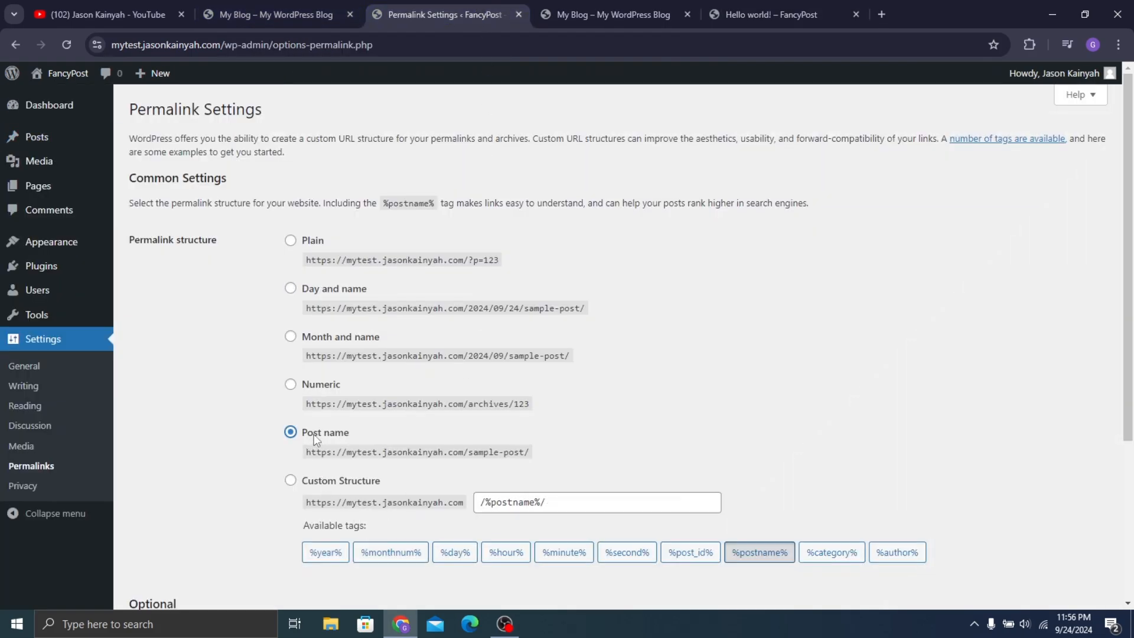
{"action": "scroll", "coordinate": [315, 443], "scroll_direction": "down", "scroll_amount": 4}
{"action": "left_click", "coordinate": [189, 537]}
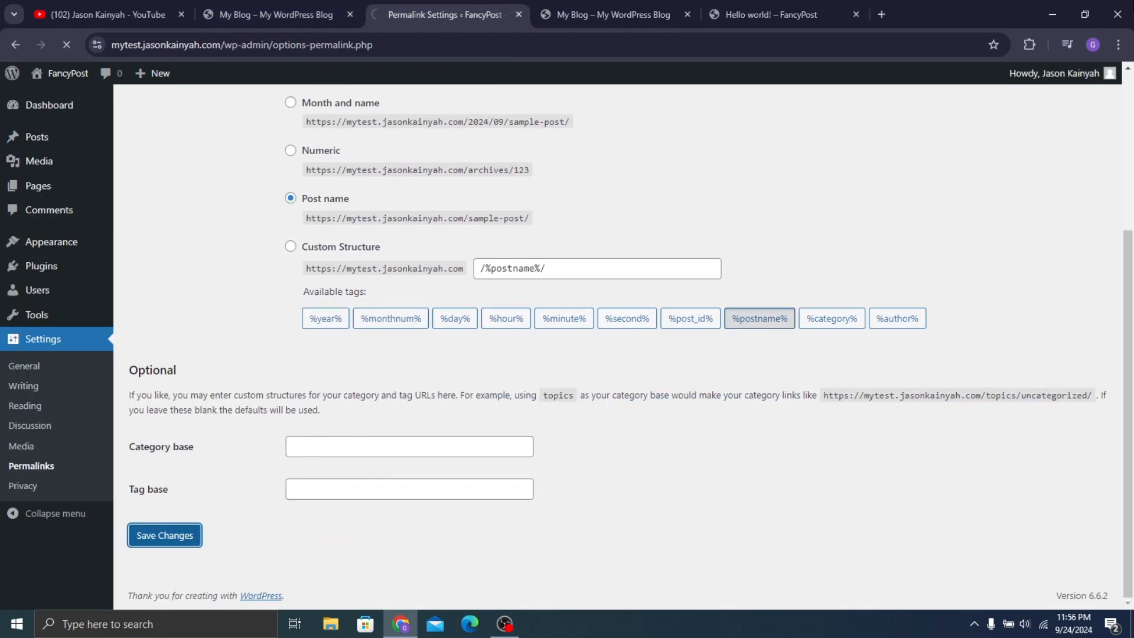
{"action": "left_click", "coordinate": [753, 4]}
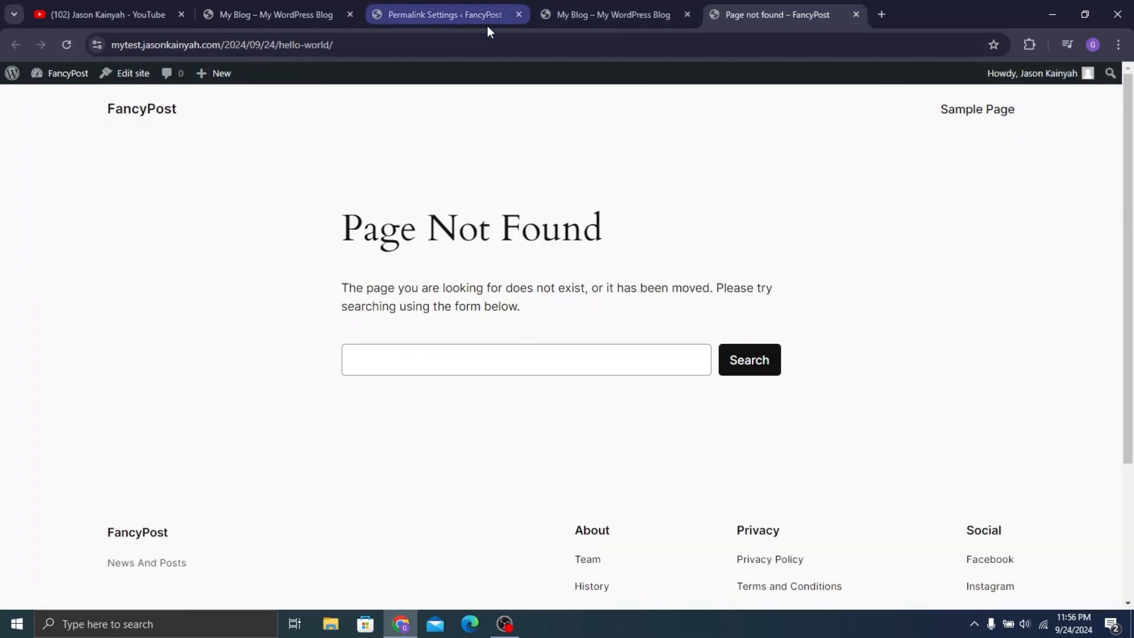
{"action": "key", "text": "ctrl+w"}
View Hello world! at its new /hello-world/ address, then save the permalinks again
{"action": "left_click", "coordinate": [488, 8]}
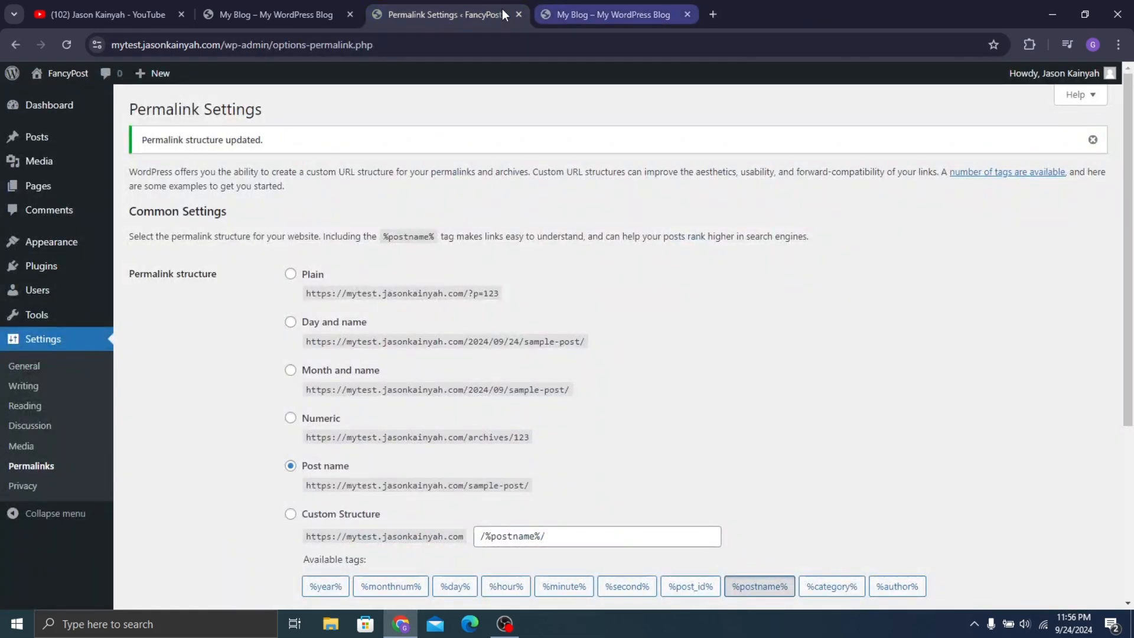
{"action": "right_click", "coordinate": [56, 138]}
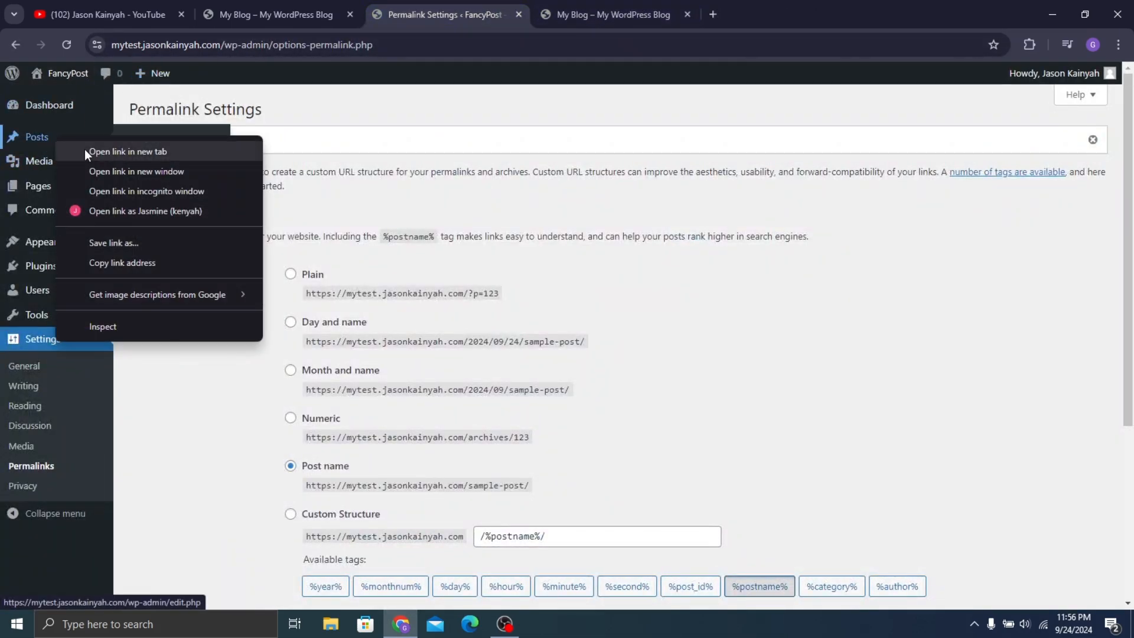
{"action": "left_click", "coordinate": [86, 151]}
{"action": "left_click", "coordinate": [757, 13]}
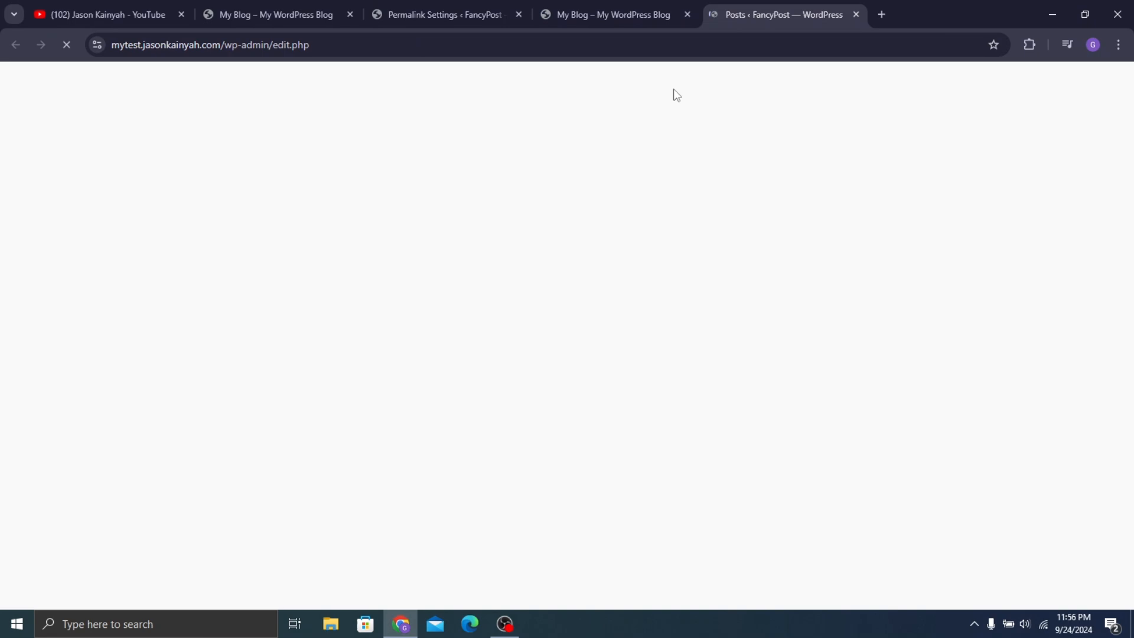
{"action": "left_click", "coordinate": [272, 251]}
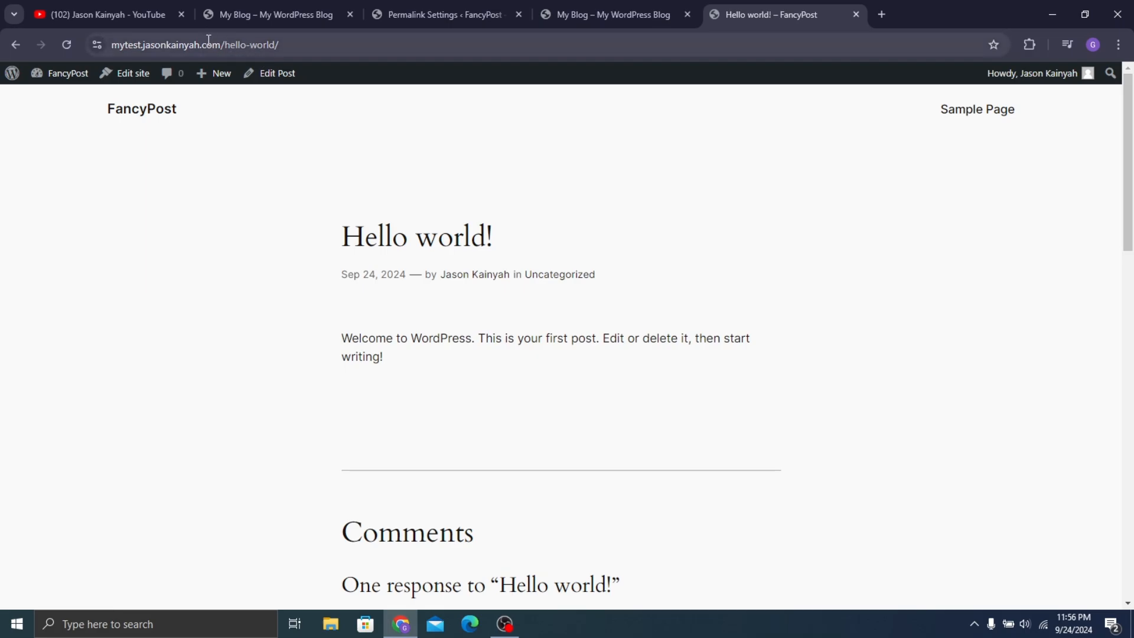
{"action": "key", "text": "ctrl+w"}
{"action": "left_click", "coordinate": [269, 13]}
{"action": "left_click", "coordinate": [403, 12]}
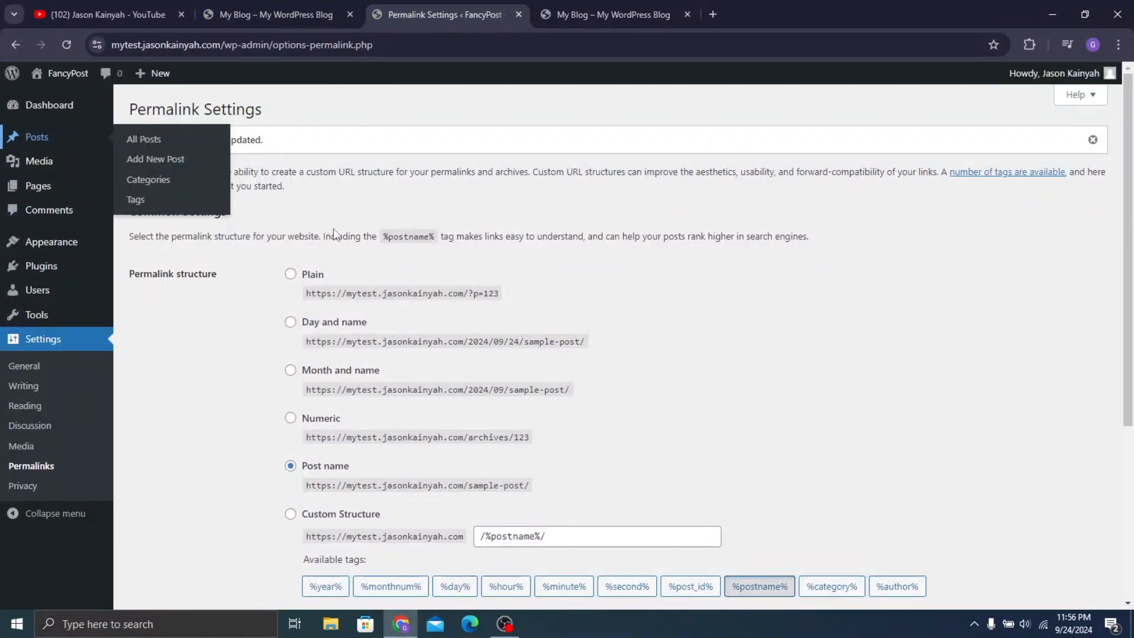
{"action": "scroll", "coordinate": [333, 233], "scroll_direction": "down", "scroll_amount": 5}
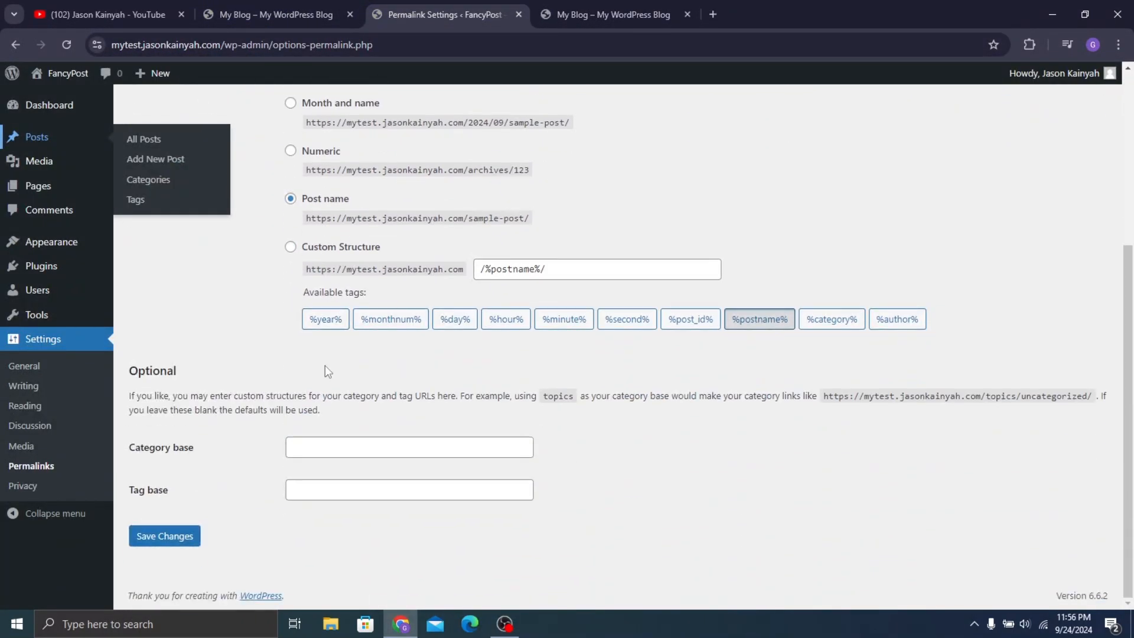
{"action": "left_click", "coordinate": [155, 536]}
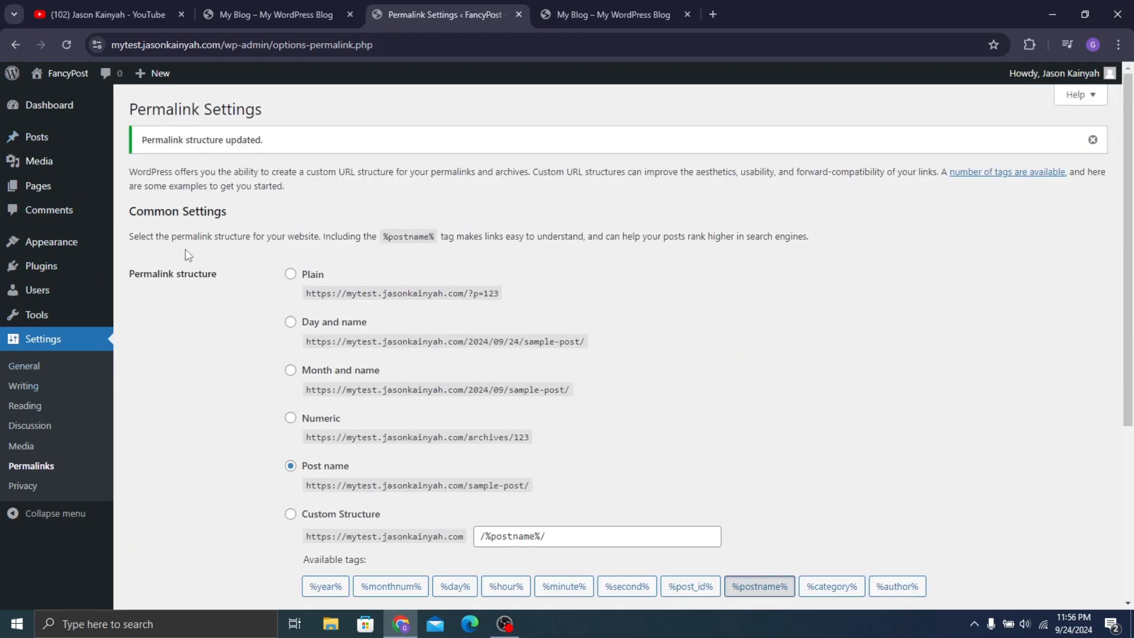
{"action": "mouse_move", "coordinate": [71, 243]}
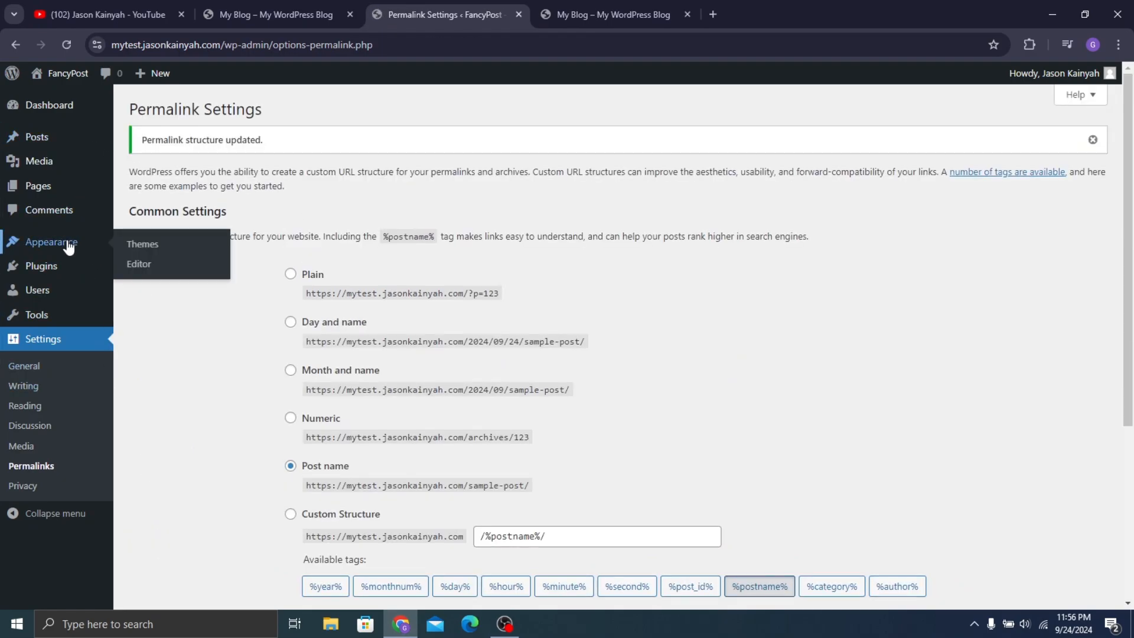
On the Themes page, compare the FancyPost reference site with the current homepage
{"action": "left_click", "coordinate": [133, 247]}
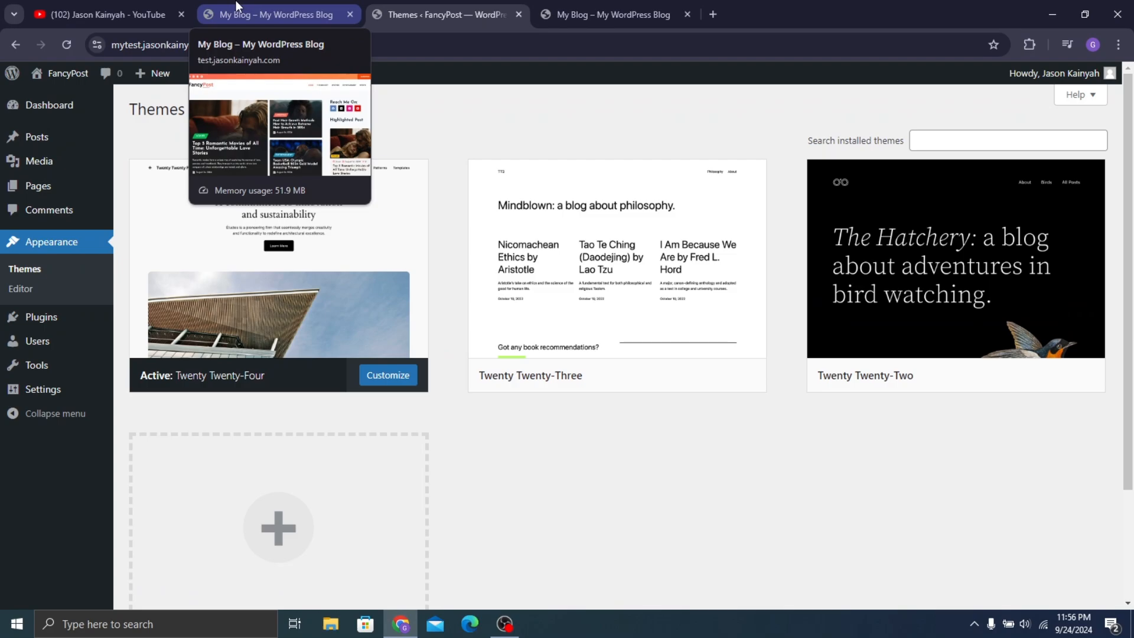
{"action": "left_click", "coordinate": [235, 1]}
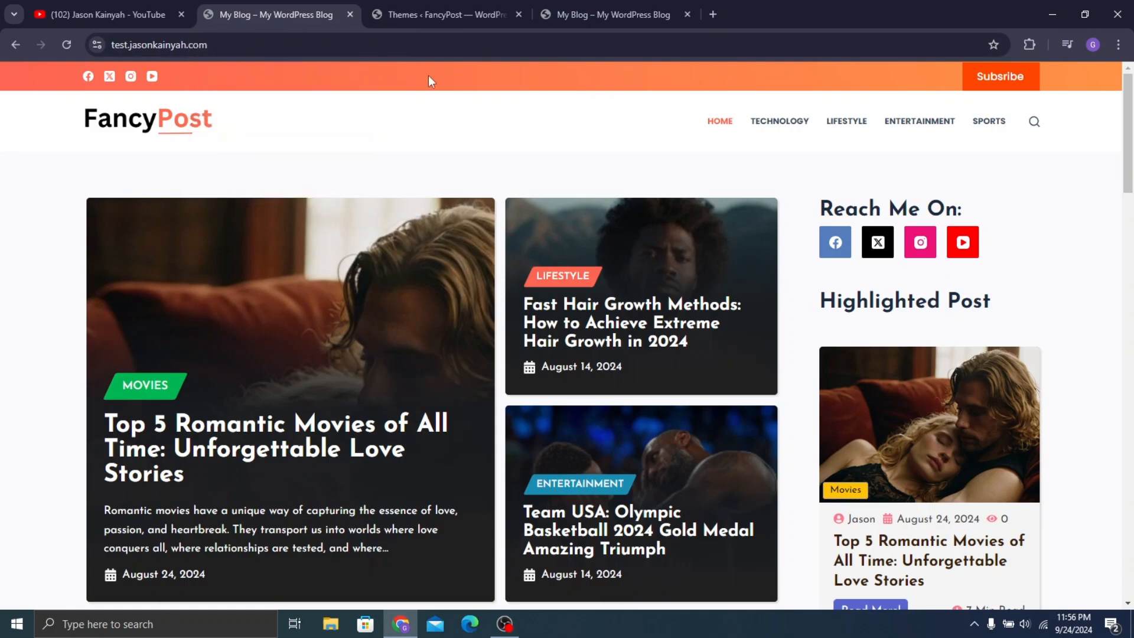
{"action": "left_click", "coordinate": [480, 1]}
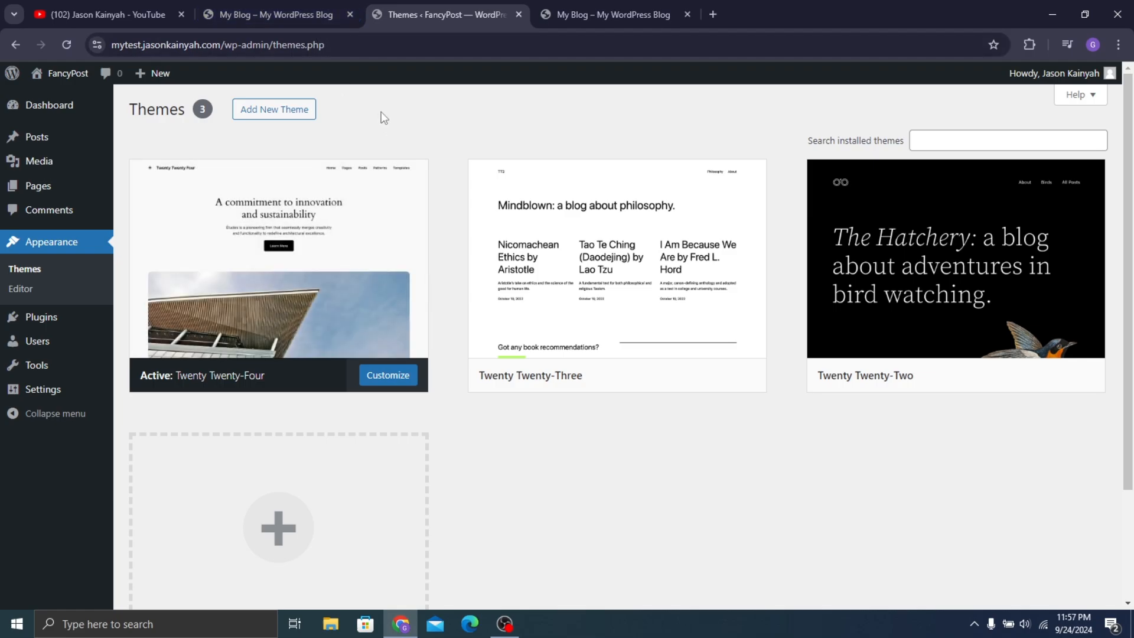
{"action": "left_click", "coordinate": [589, 13]}
{"action": "scroll", "coordinate": [519, 77], "scroll_direction": "up", "scroll_amount": 5}
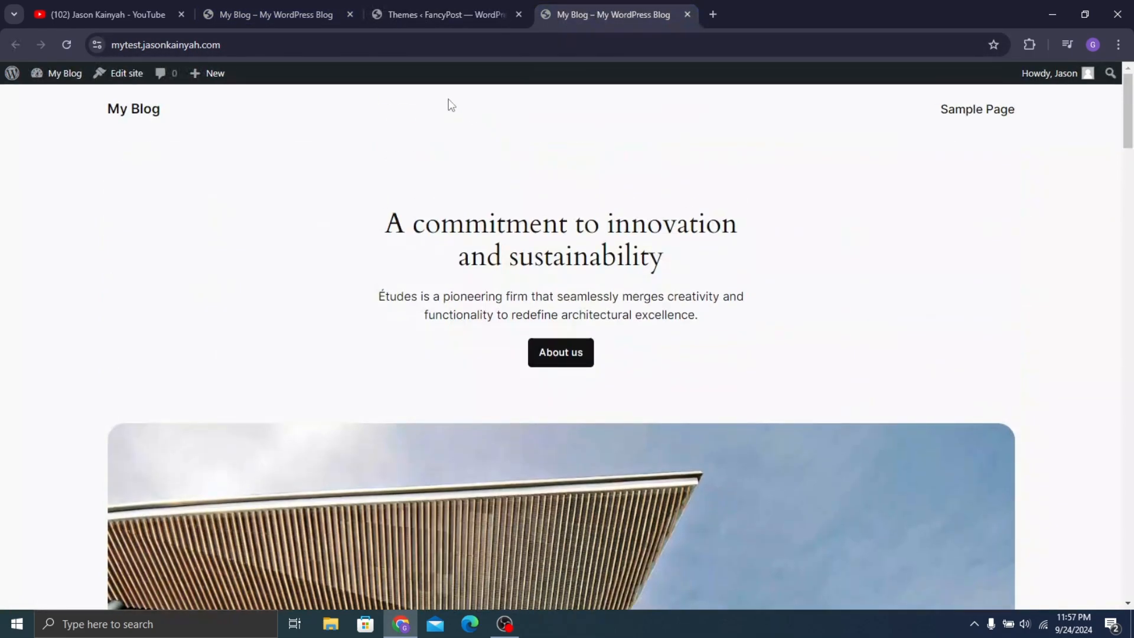
{"action": "left_click", "coordinate": [394, 7]}
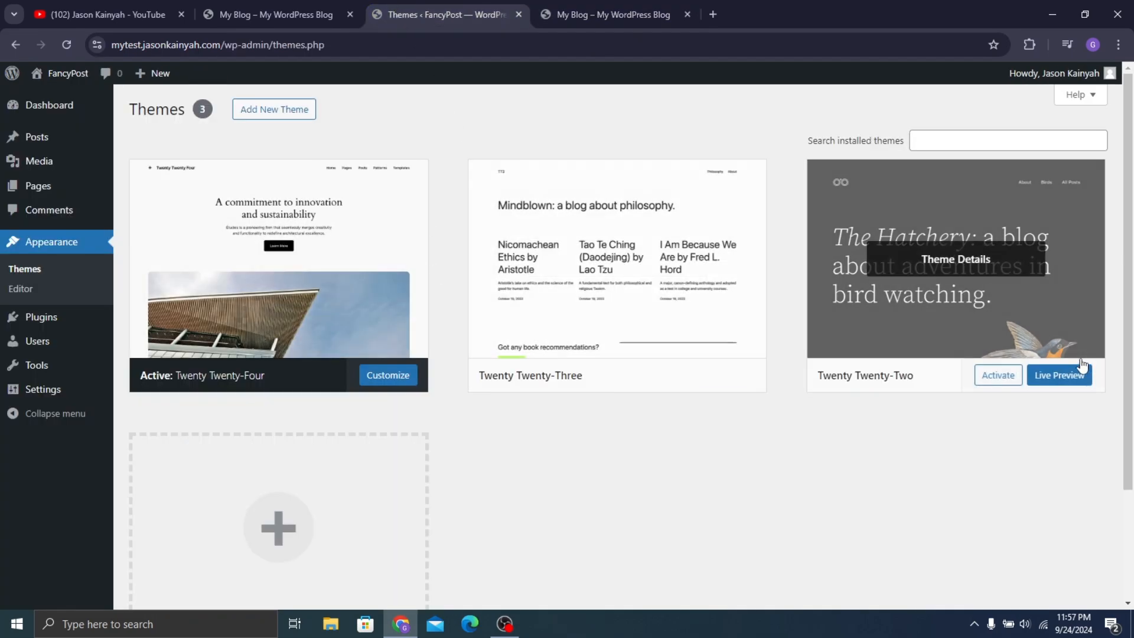
Activate Twenty Twenty-Two and reload the live site to see its bird header
{"action": "left_click", "coordinate": [997, 376]}
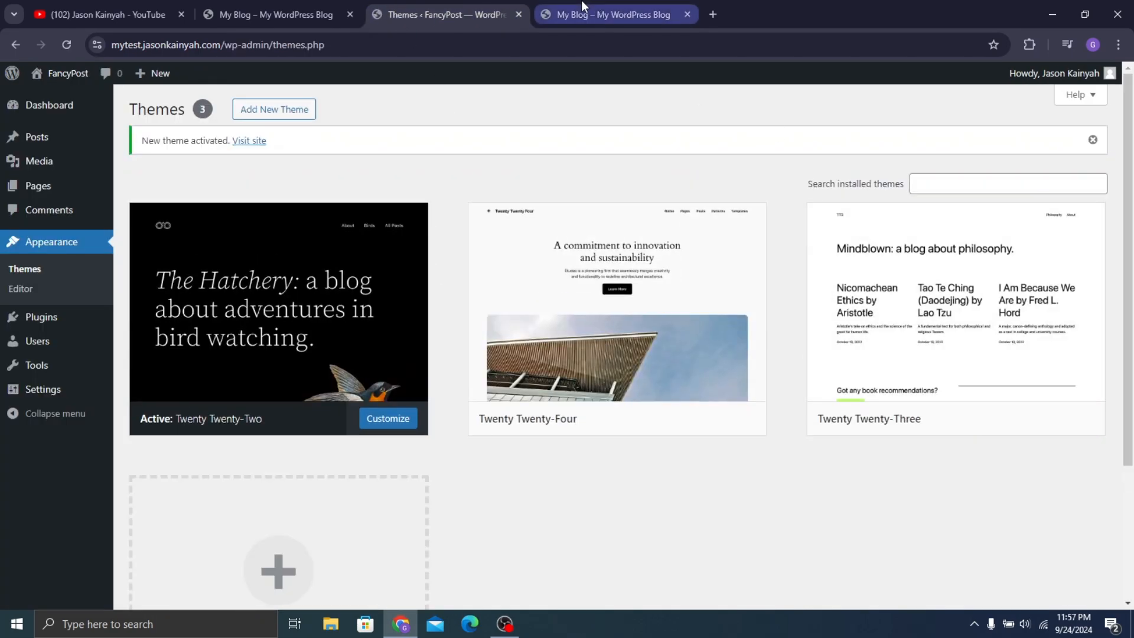
{"action": "left_click", "coordinate": [582, 9]}
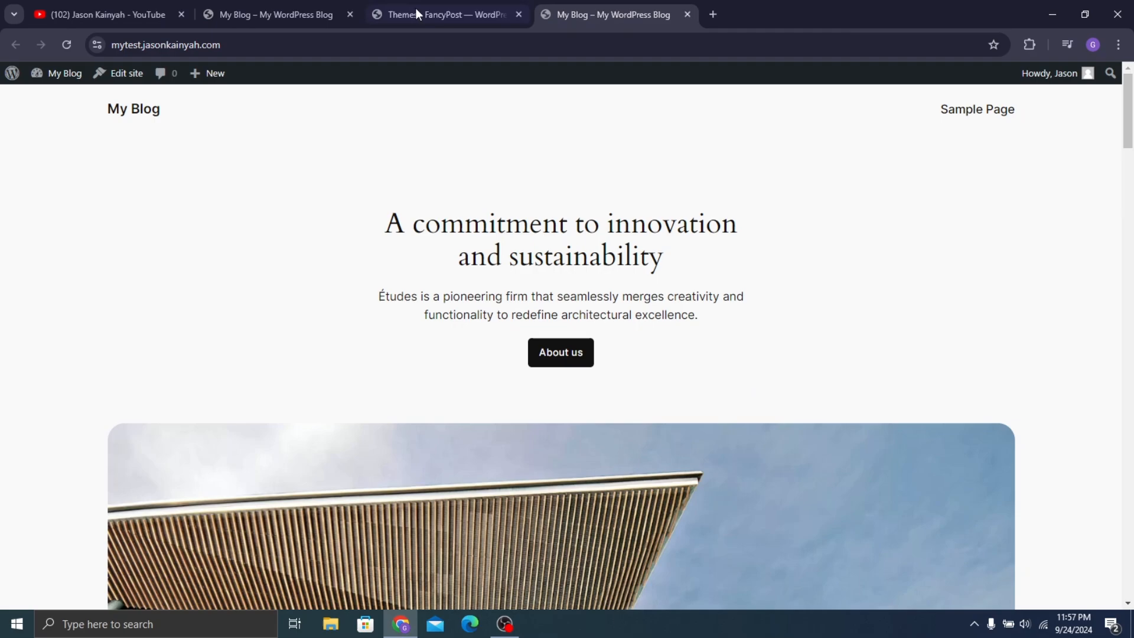
{"action": "left_click", "coordinate": [66, 44]}
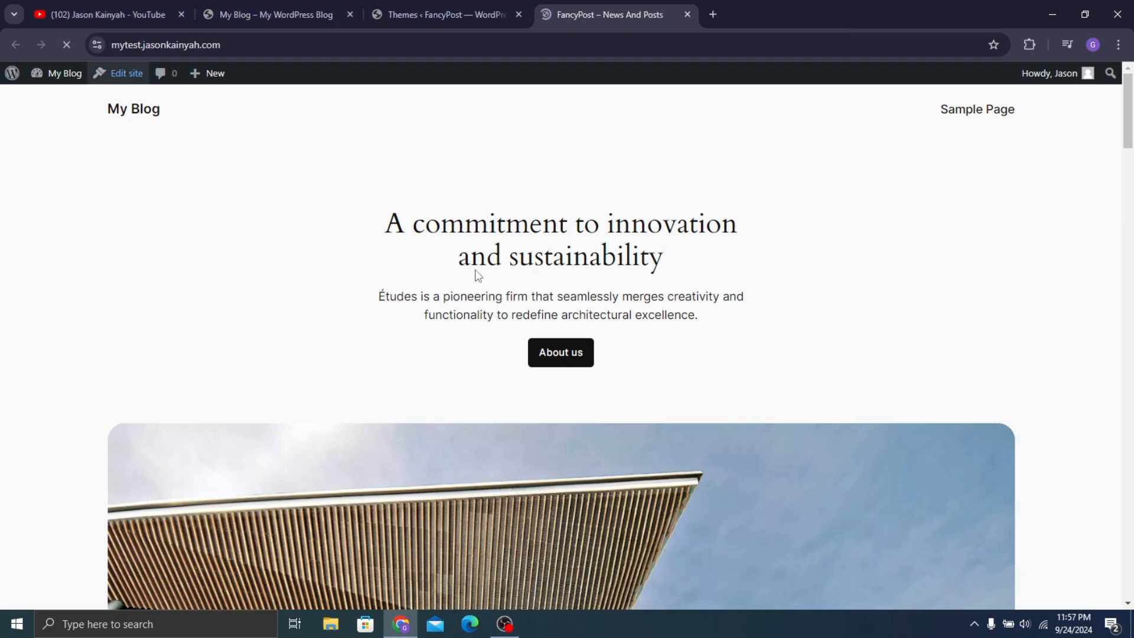
{"action": "scroll", "coordinate": [433, 182], "scroll_direction": "down", "scroll_amount": 5}
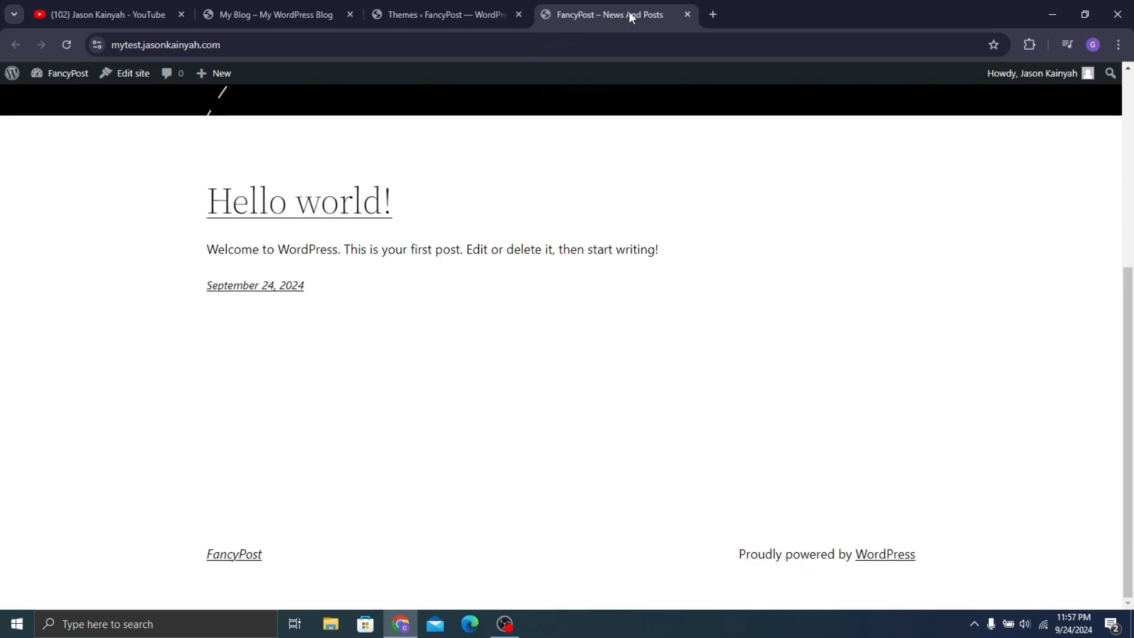
{"action": "scroll", "coordinate": [477, 296], "scroll_direction": "up", "scroll_amount": 5}
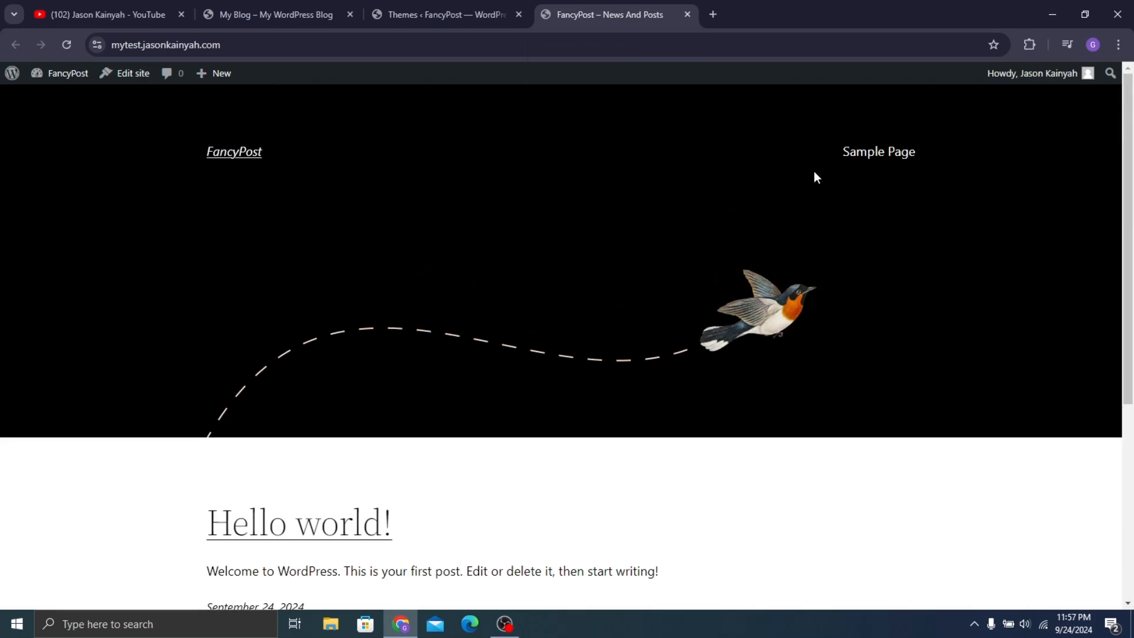
{"action": "scroll", "coordinate": [813, 177], "scroll_direction": "down", "scroll_amount": 5}
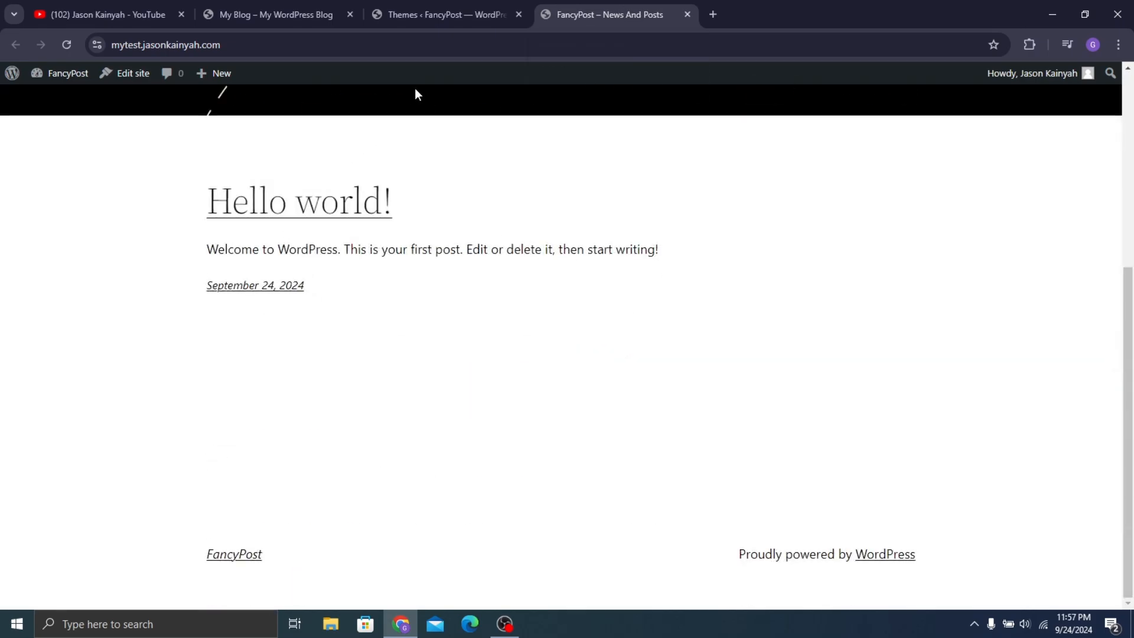
Delete the Twenty Twenty-Four and Twenty Twenty-Three themes, confirming each deletion
{"action": "left_click", "coordinate": [435, 7]}
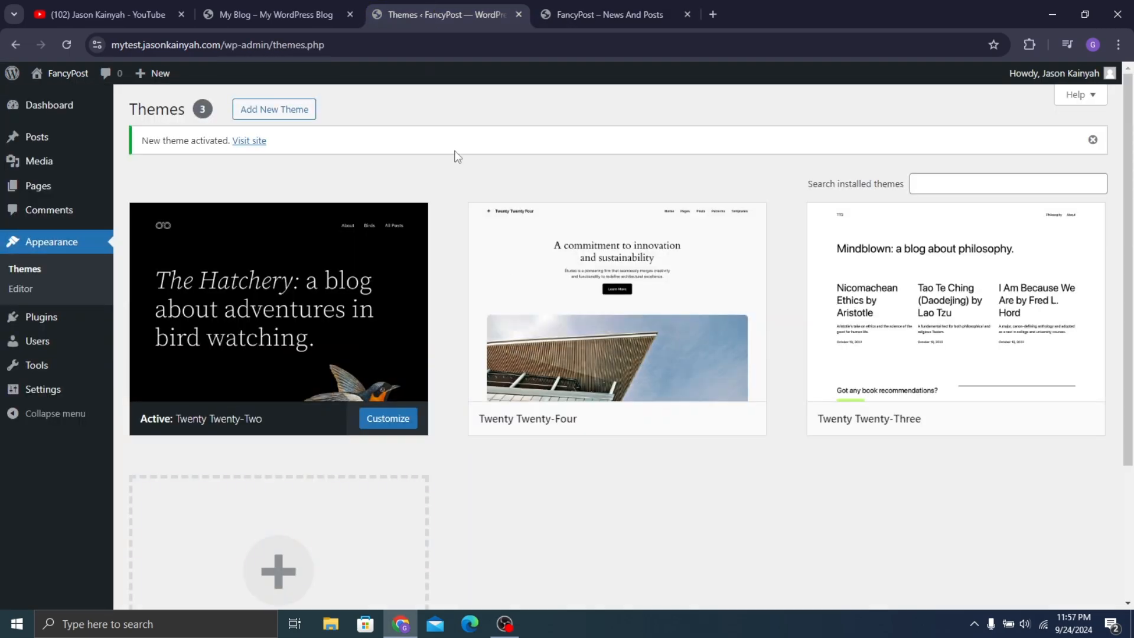
{"action": "left_click", "coordinate": [596, 365]}
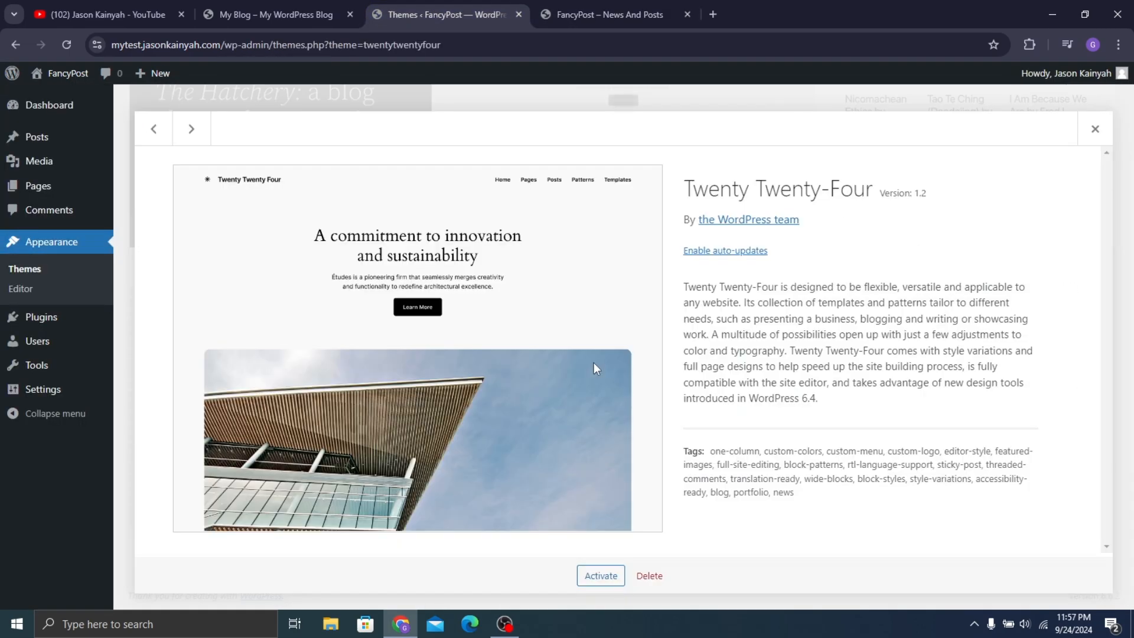
{"action": "left_click", "coordinate": [650, 581]}
{"action": "left_click", "coordinate": [626, 155]}
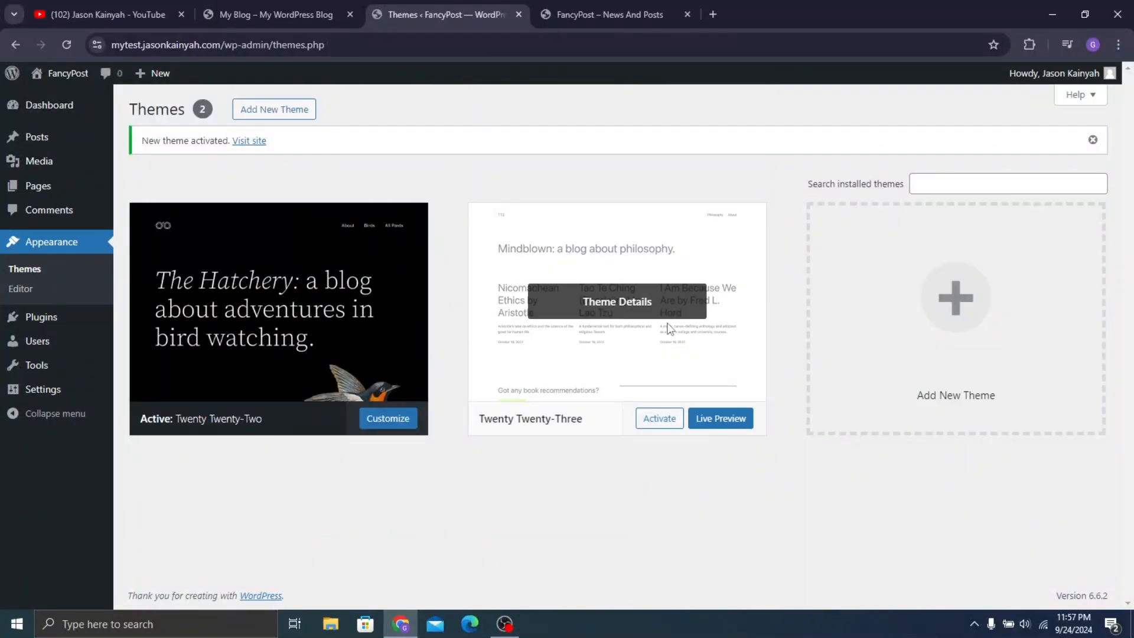
{"action": "left_click", "coordinate": [671, 359]}
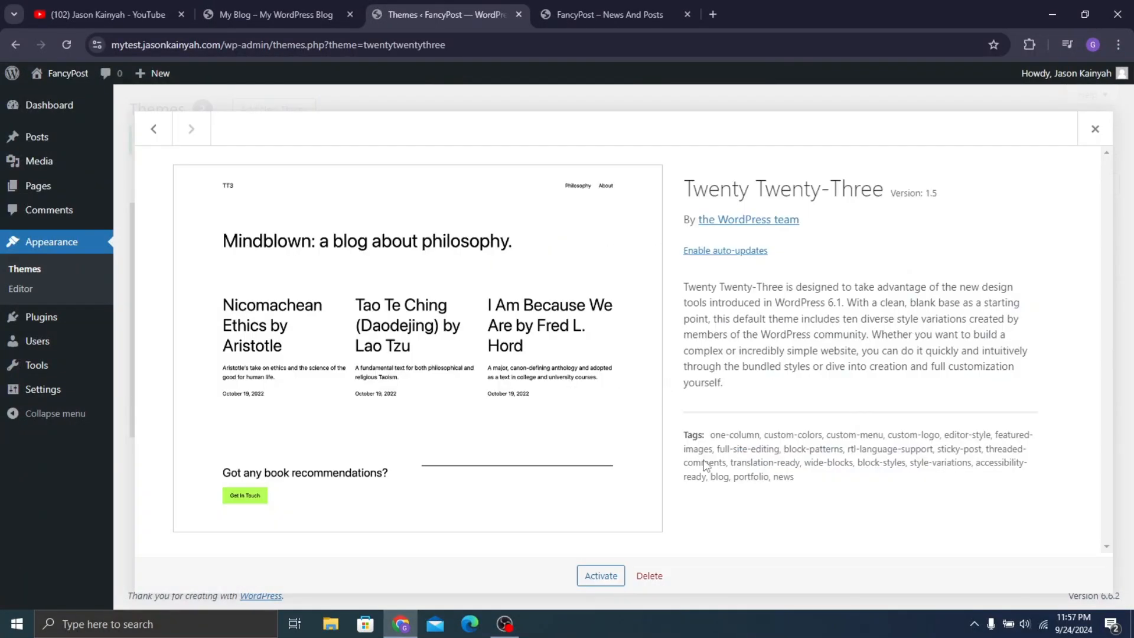
{"action": "left_click", "coordinate": [649, 576]}
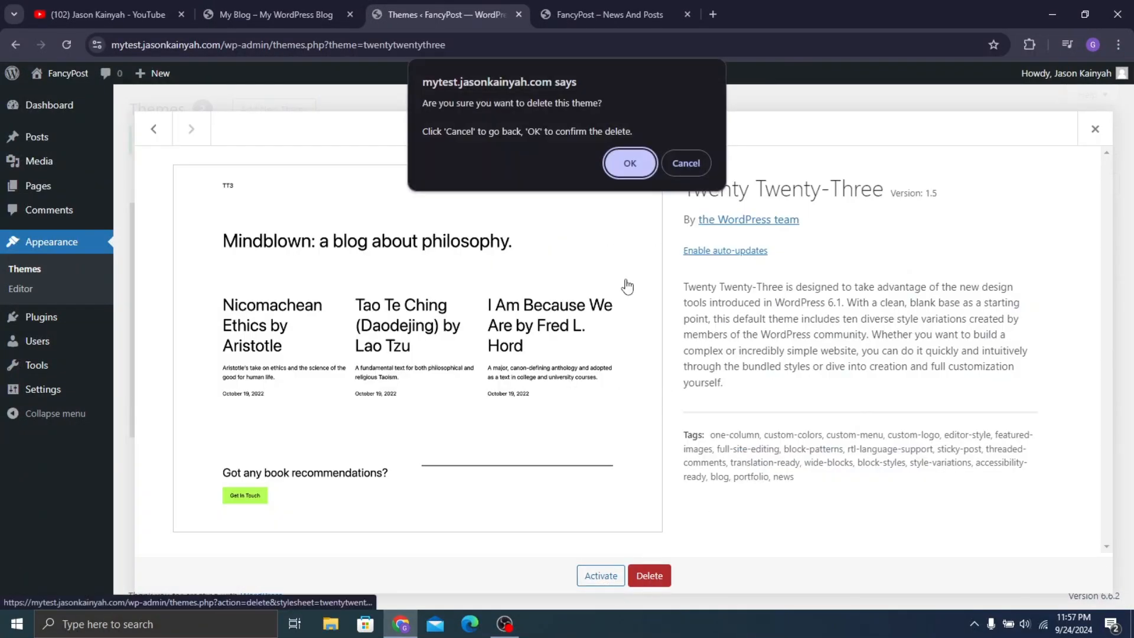
{"action": "left_click", "coordinate": [631, 165]}
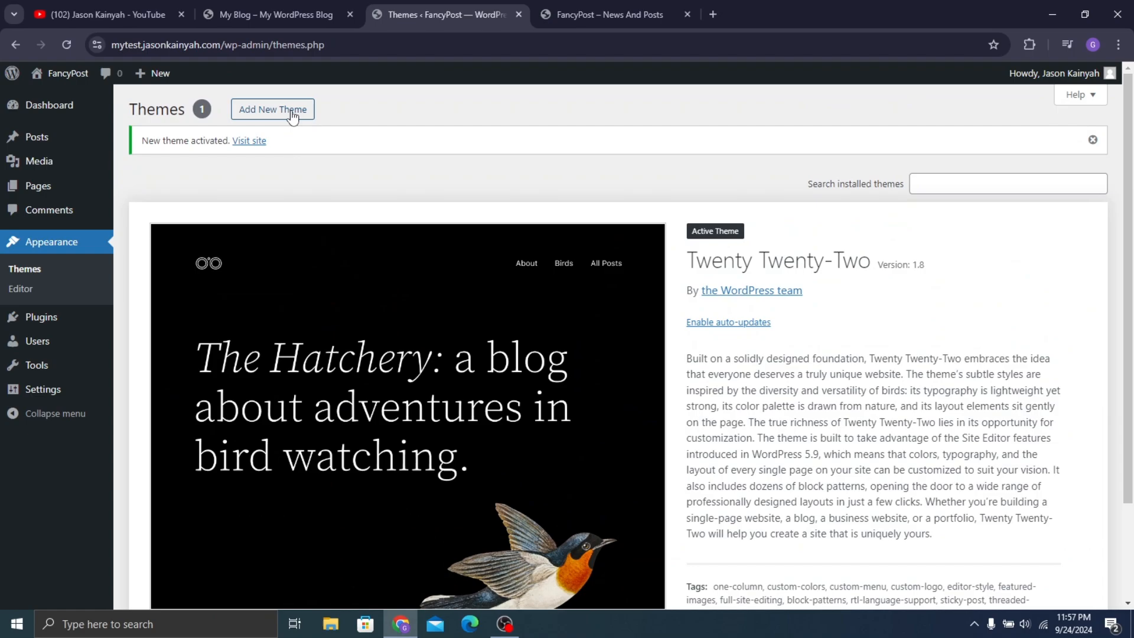
Search the theme directory for Blocksy, install it and activate it
{"action": "left_click", "coordinate": [291, 116]}
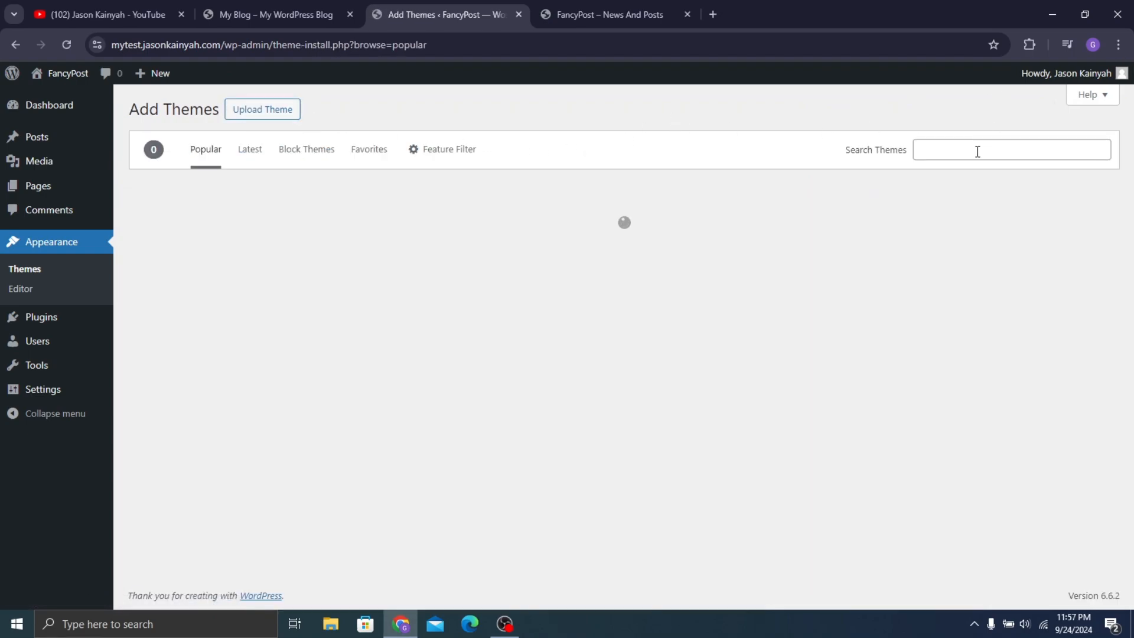
{"action": "left_click", "coordinate": [978, 151]}
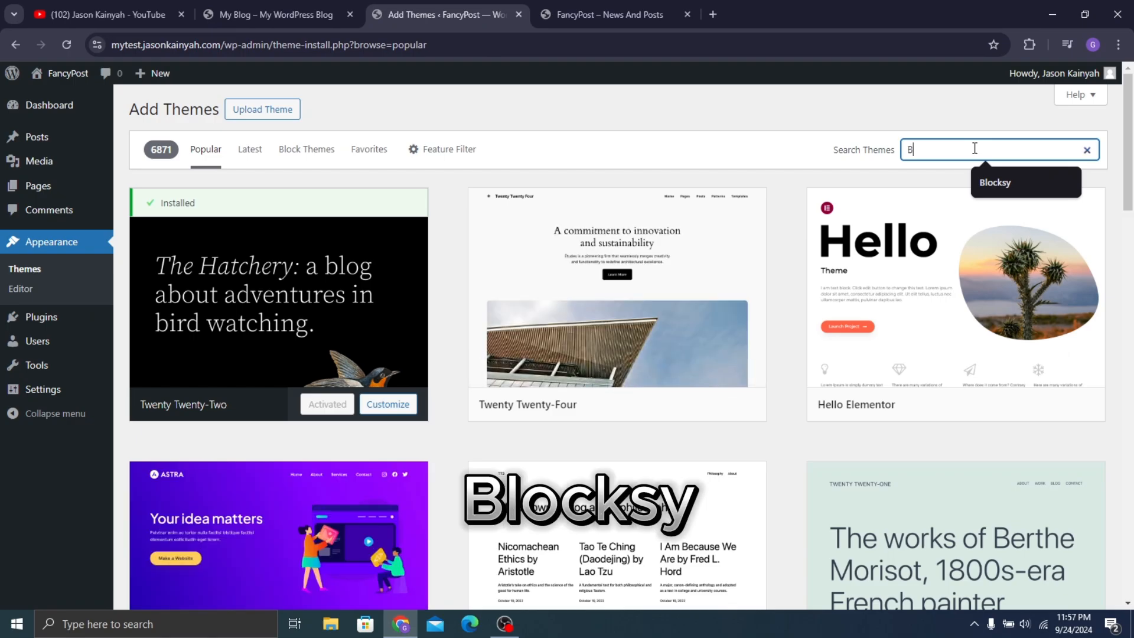
{"action": "type", "text": "Blocksy"}
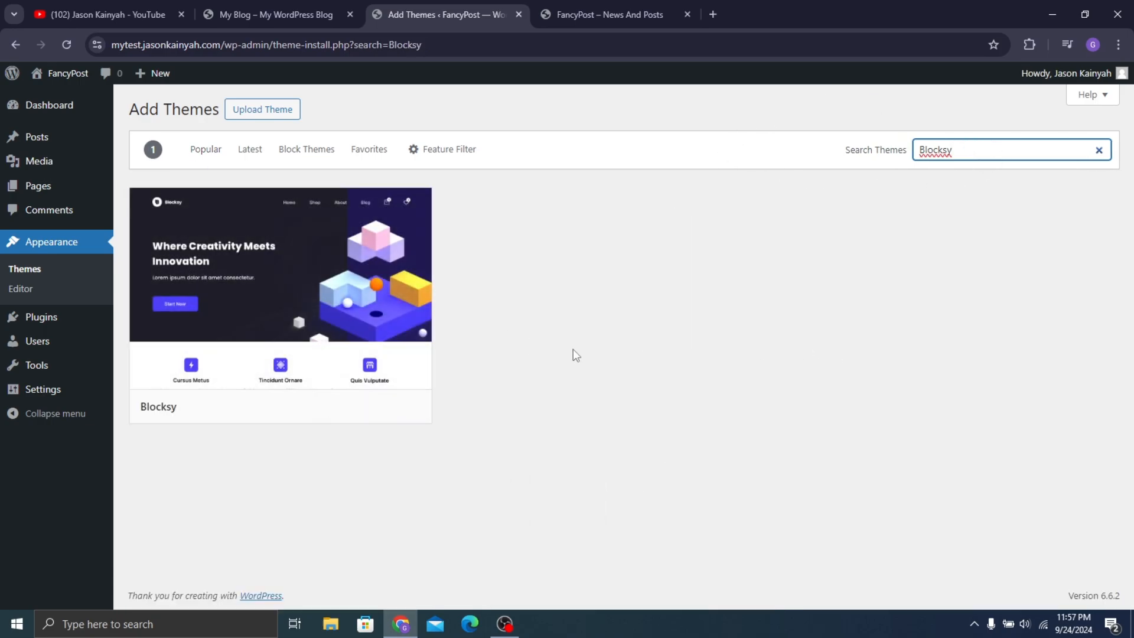
{"action": "left_click", "coordinate": [348, 407]}
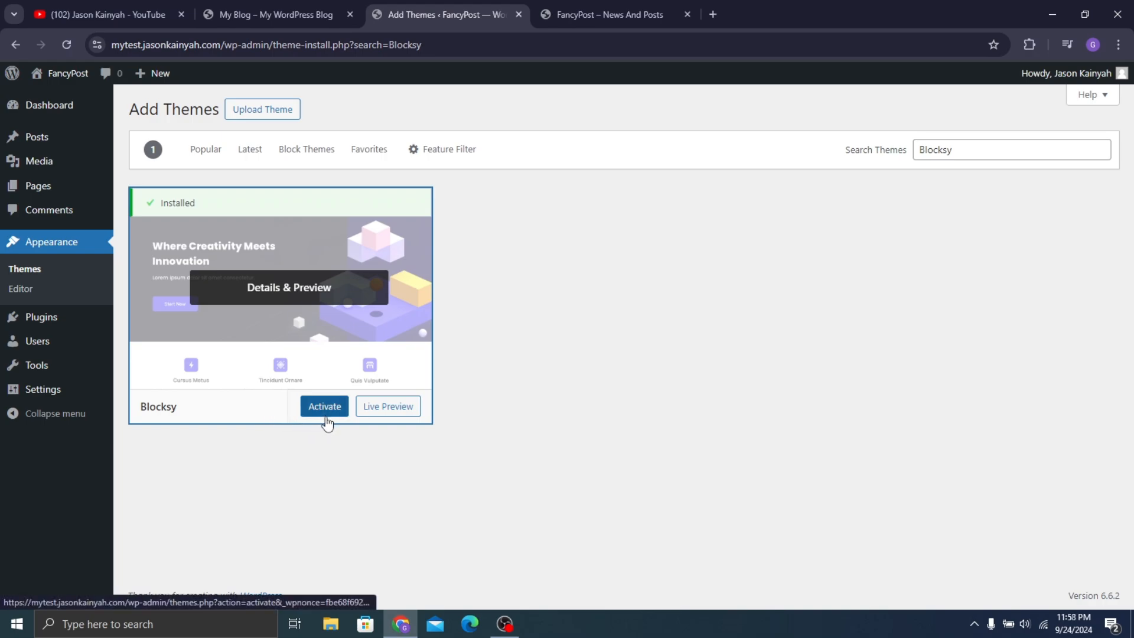
{"action": "left_click", "coordinate": [326, 418]}
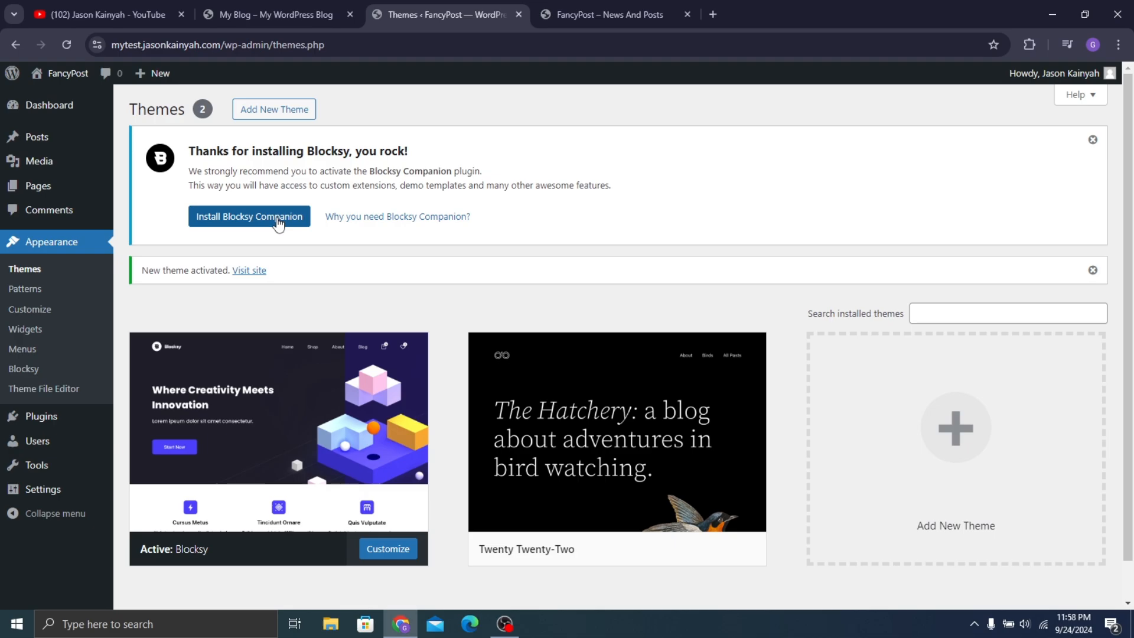
Install Blocksy Companion from the notice, reload the front page, and open Installed Plugins
{"action": "left_click", "coordinate": [277, 219]}
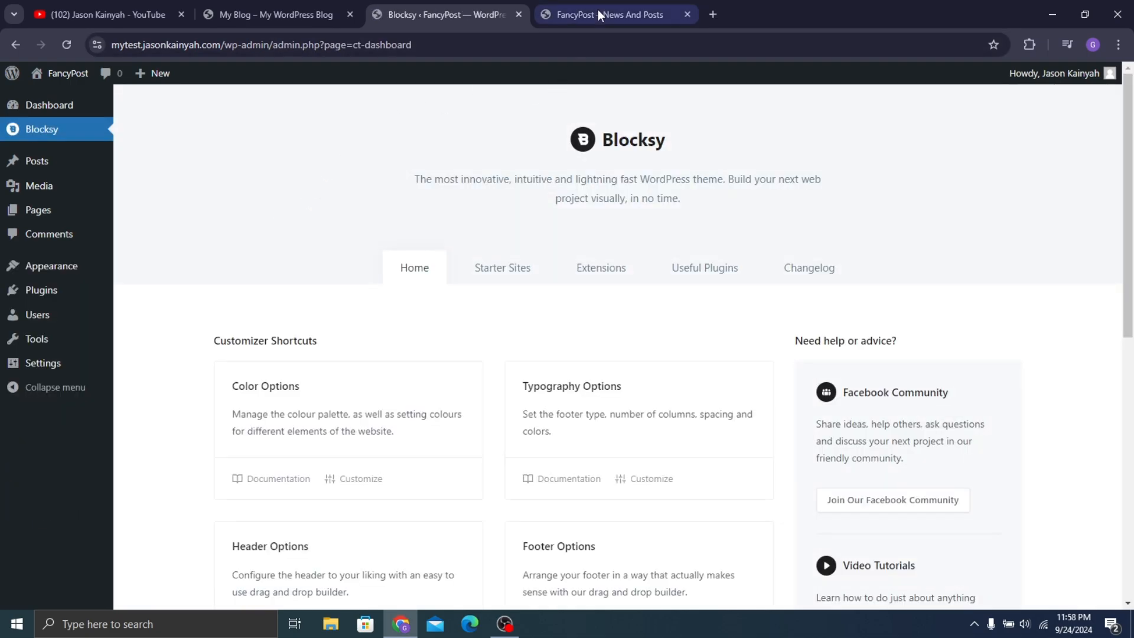
{"action": "left_click", "coordinate": [598, 5]}
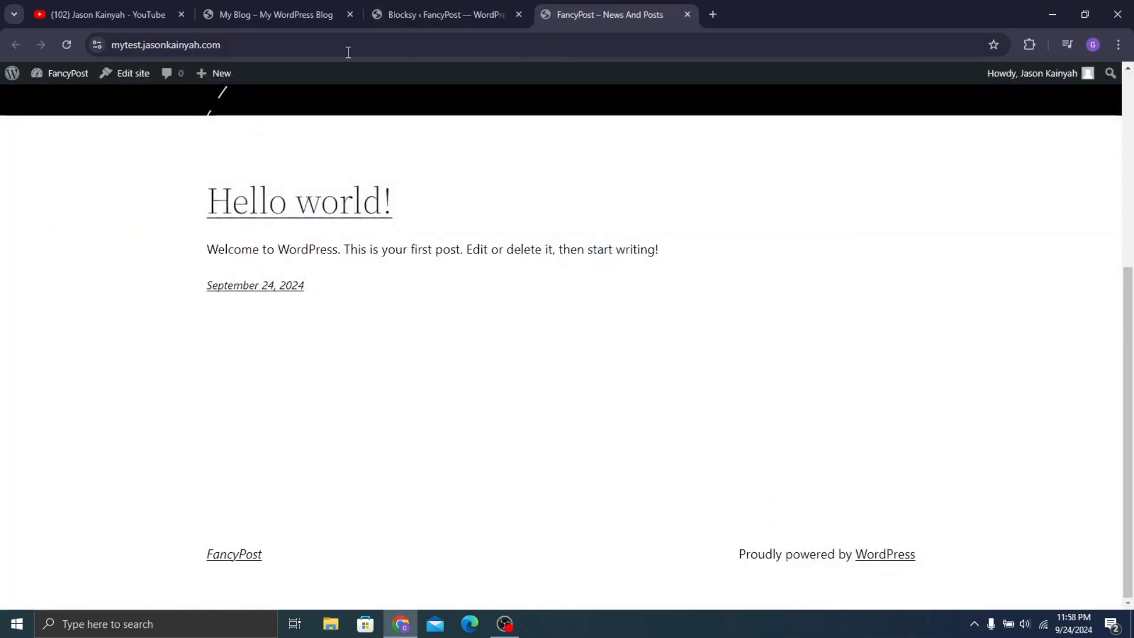
{"action": "left_click", "coordinate": [69, 46]}
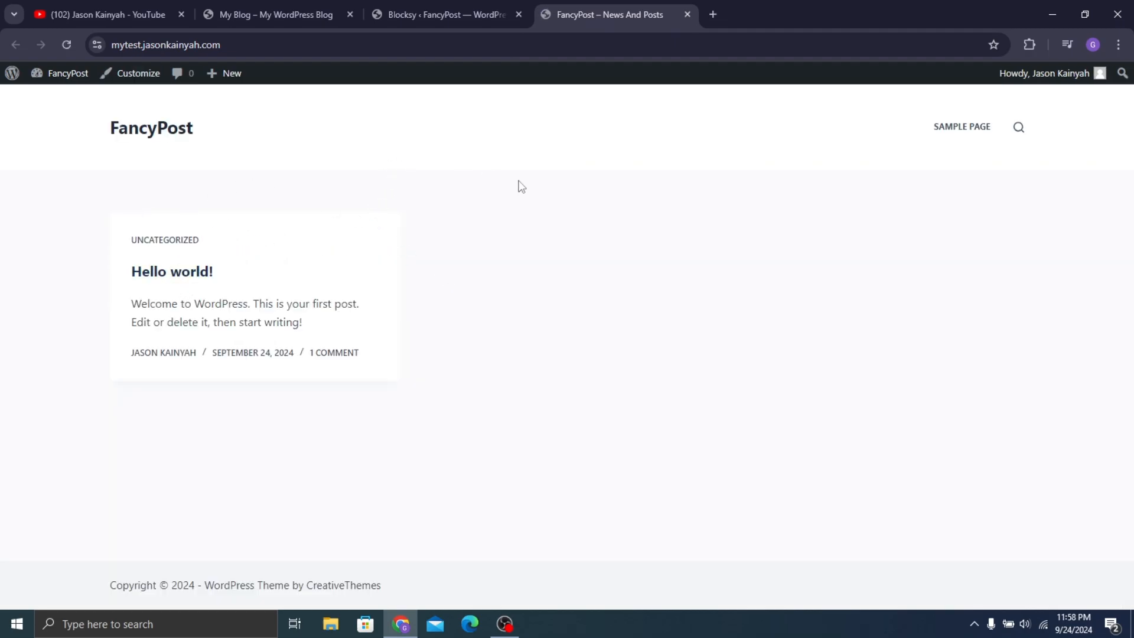
{"action": "left_click", "coordinate": [480, 25]}
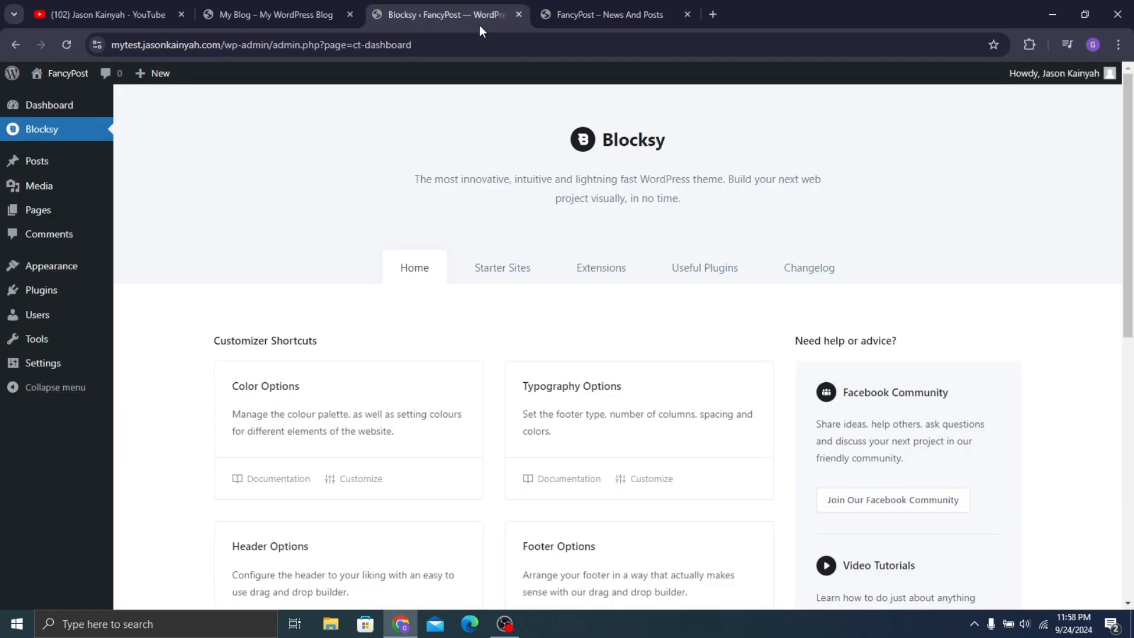
{"action": "left_click", "coordinate": [106, 291]}
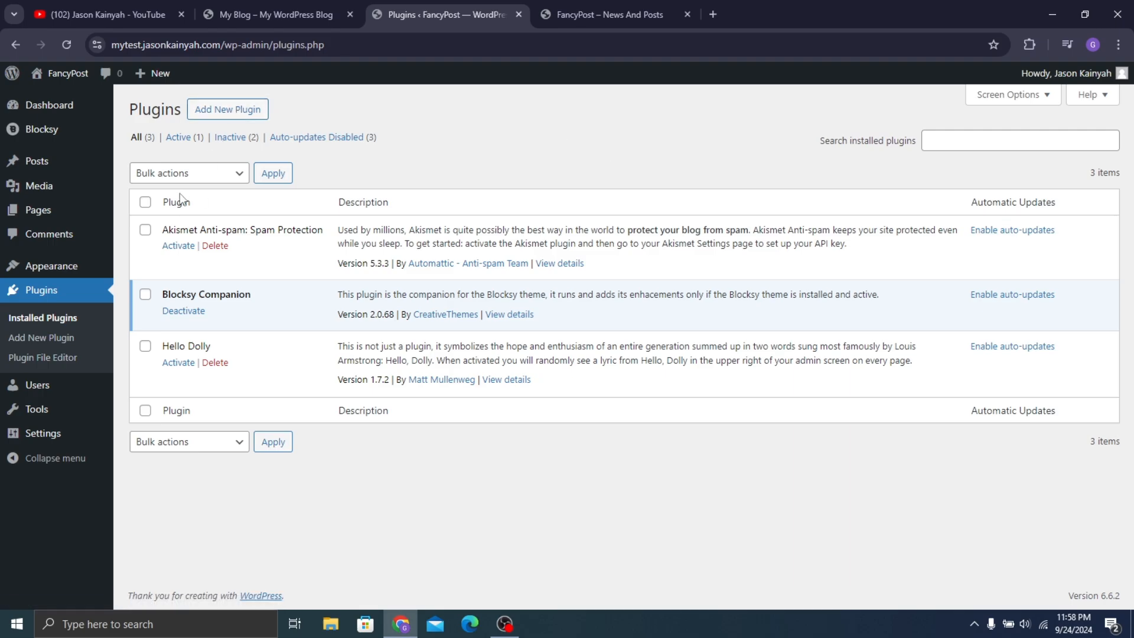
Bulk-delete Akismet Anti-spam and Hello Dolly, leaving Blocksy Companion unchecked
{"action": "left_click", "coordinate": [145, 202]}
{"action": "left_click", "coordinate": [145, 295]}
{"action": "left_click", "coordinate": [180, 180]}
{"action": "left_click", "coordinate": [205, 268]}
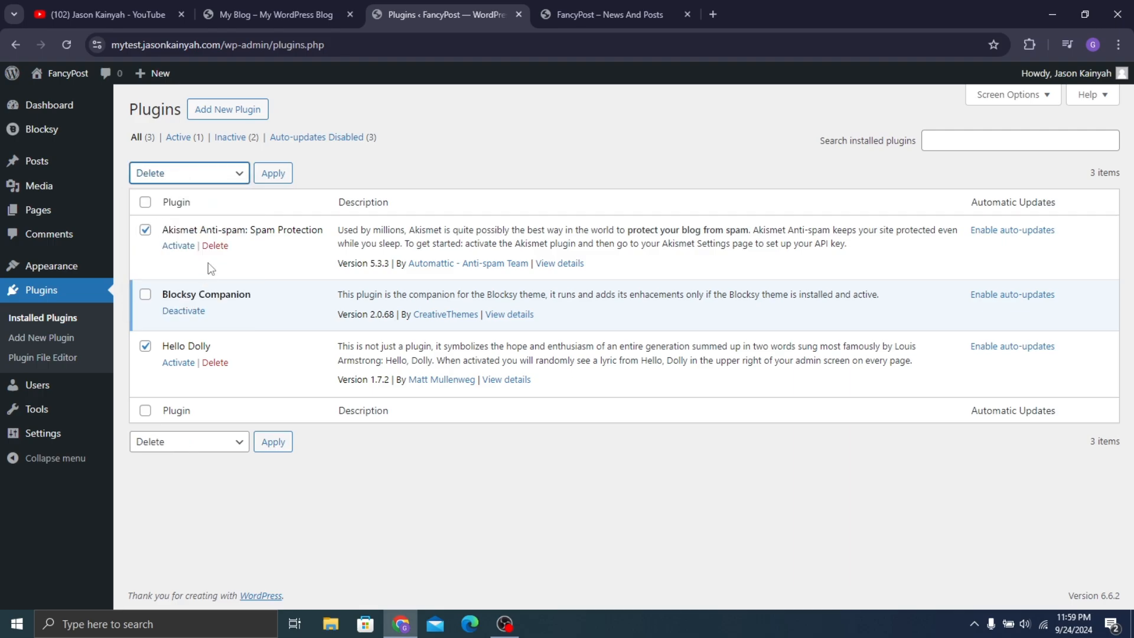
{"action": "left_click", "coordinate": [273, 175]}
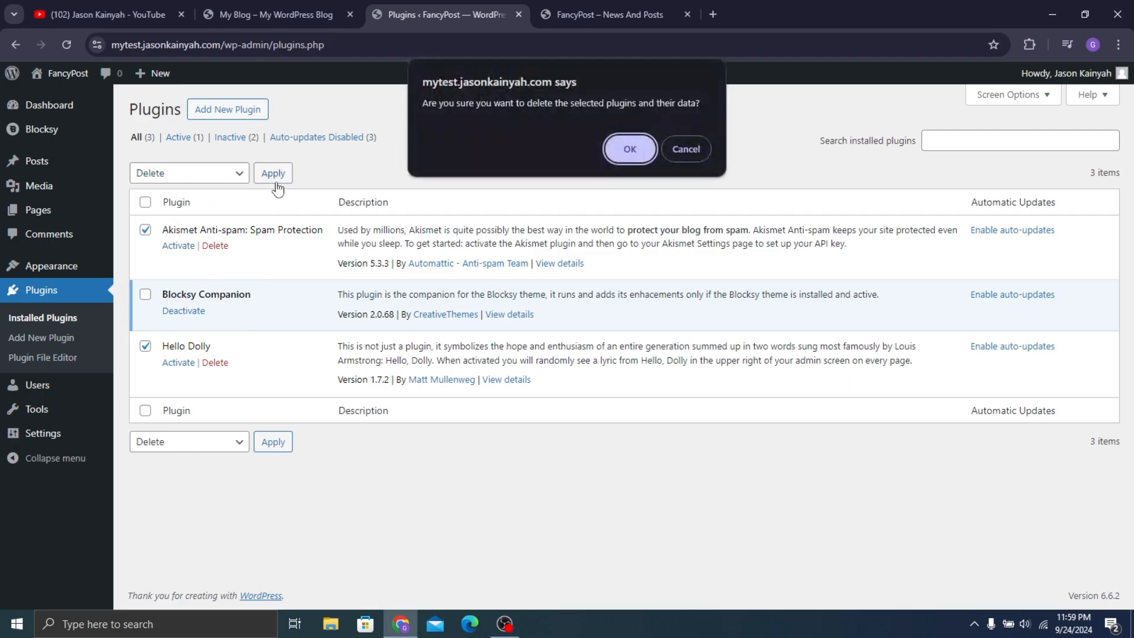
{"action": "left_click", "coordinate": [639, 148]}
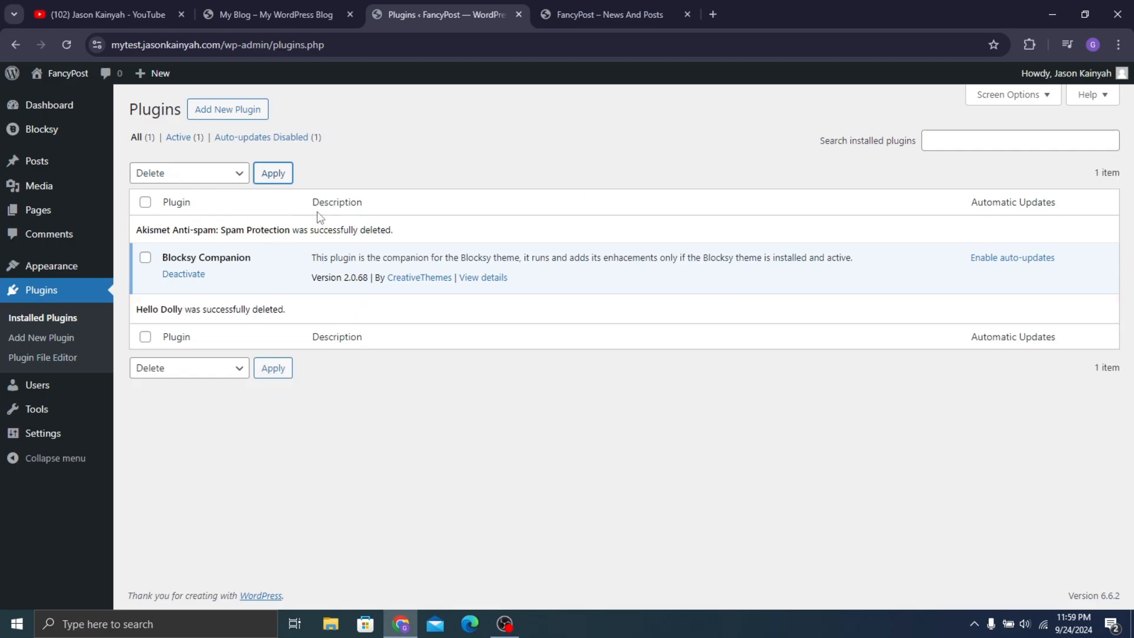
Search the plugin directory for 'lite' and install LiteSpeed Cache
{"action": "left_click", "coordinate": [239, 109]}
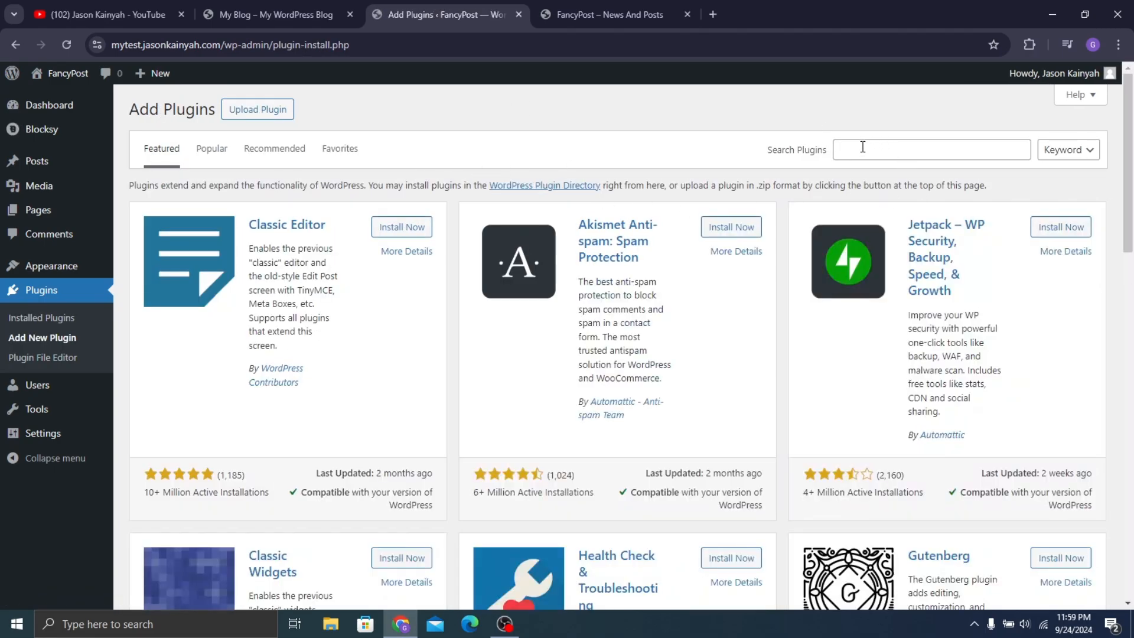
{"action": "left_click", "coordinate": [862, 145]}
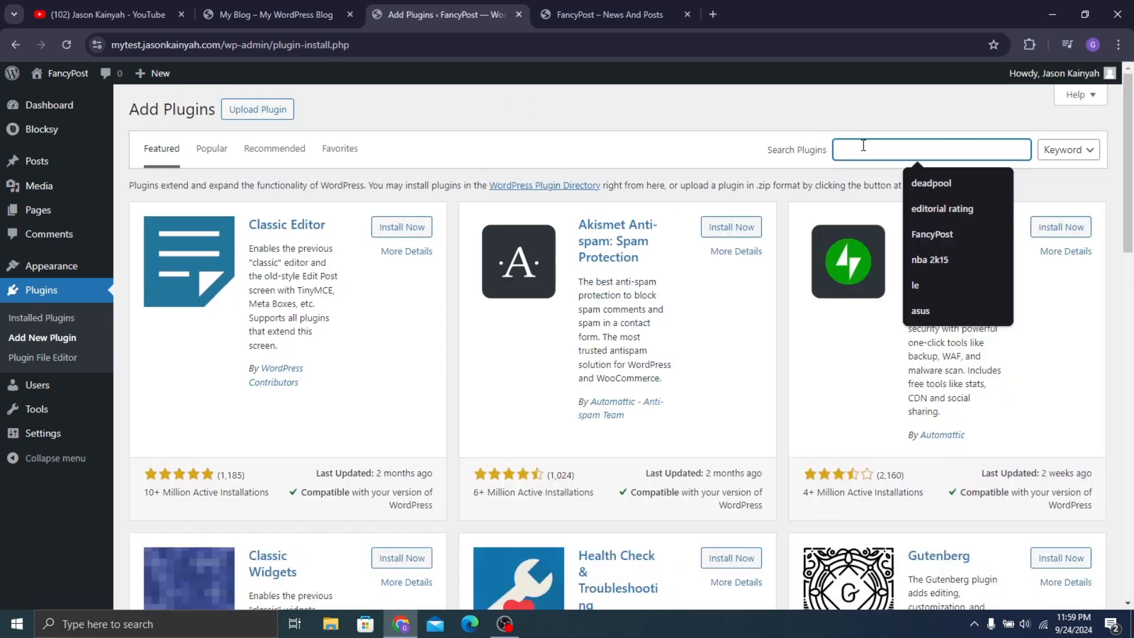
{"action": "type", "text": "litespeed"}
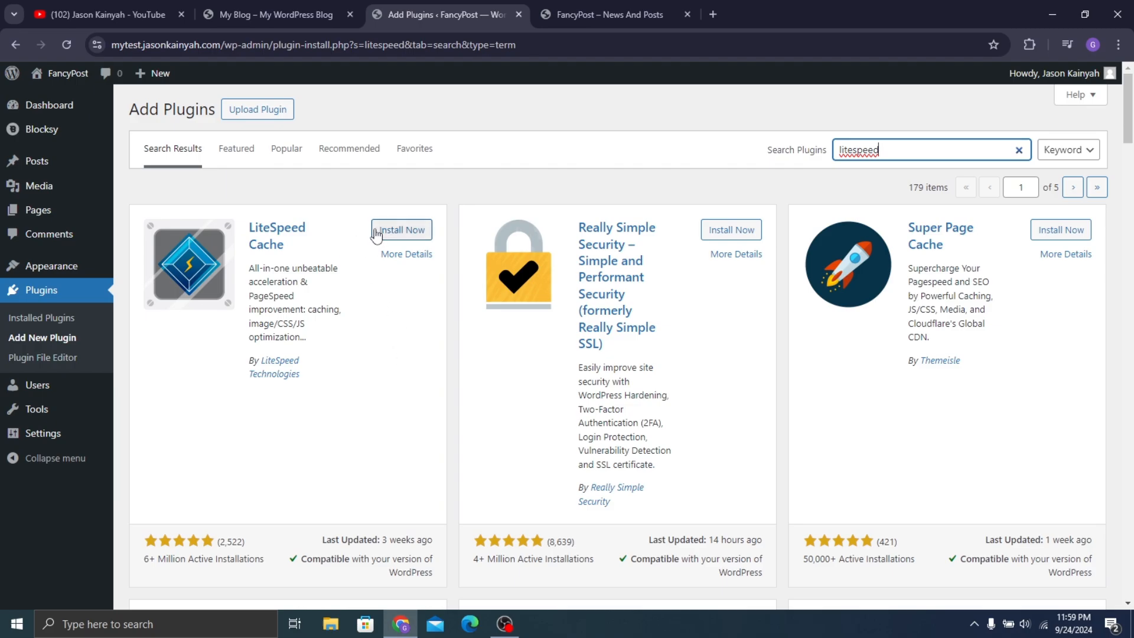
{"action": "left_click", "coordinate": [395, 231]}
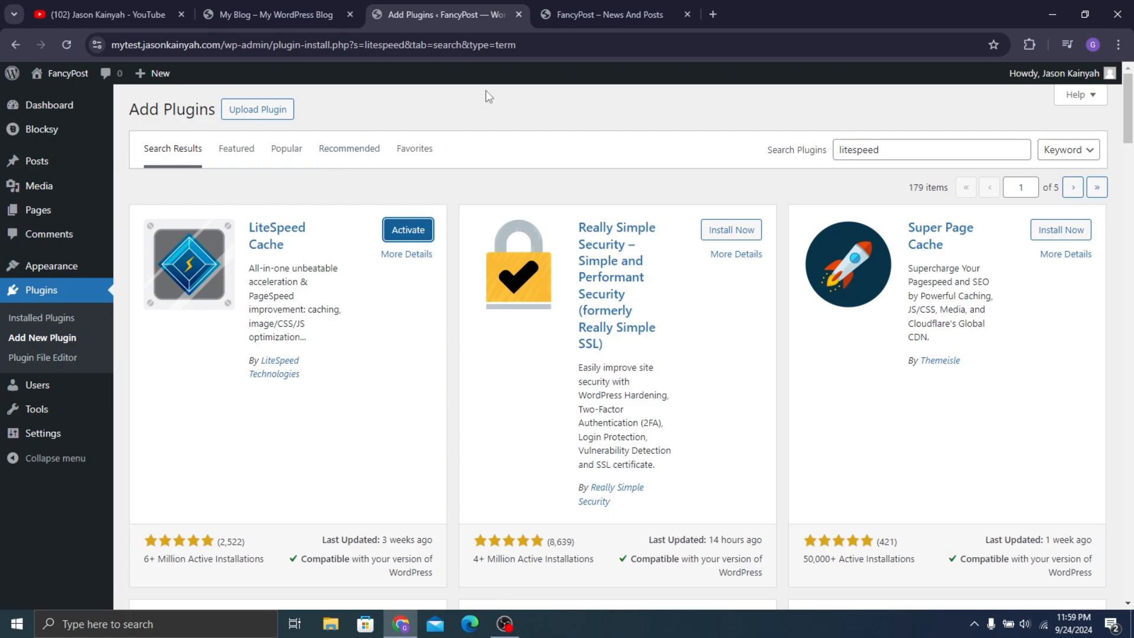
Load wpcerber.com in a new browser tab
{"action": "key", "text": "ctrl+t"}
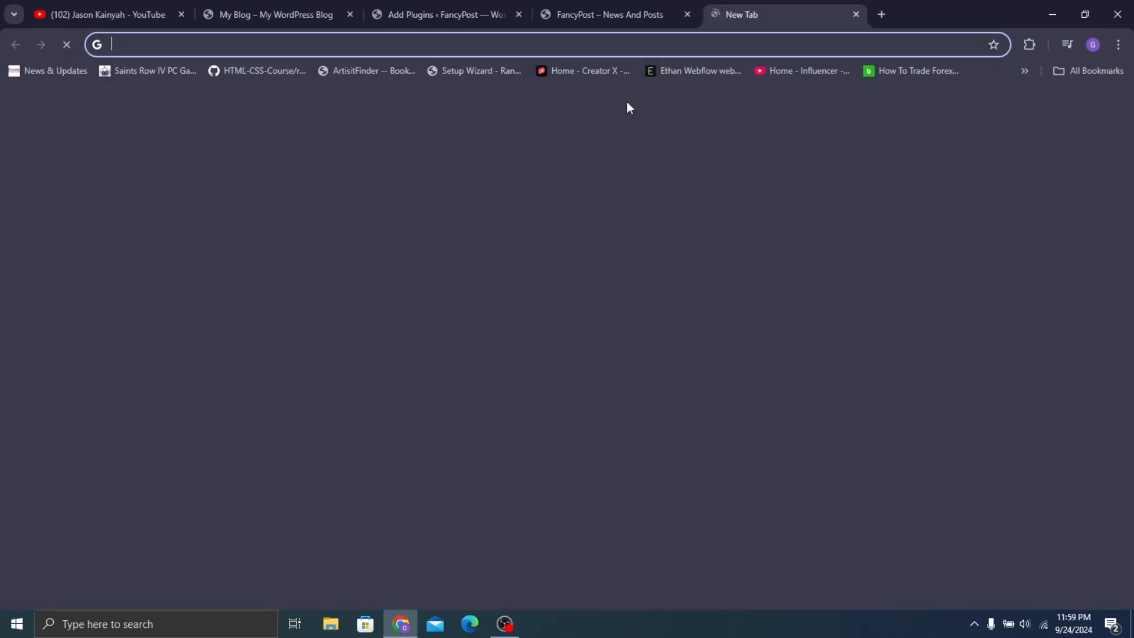
{"action": "type", "text": "wpcerber"}
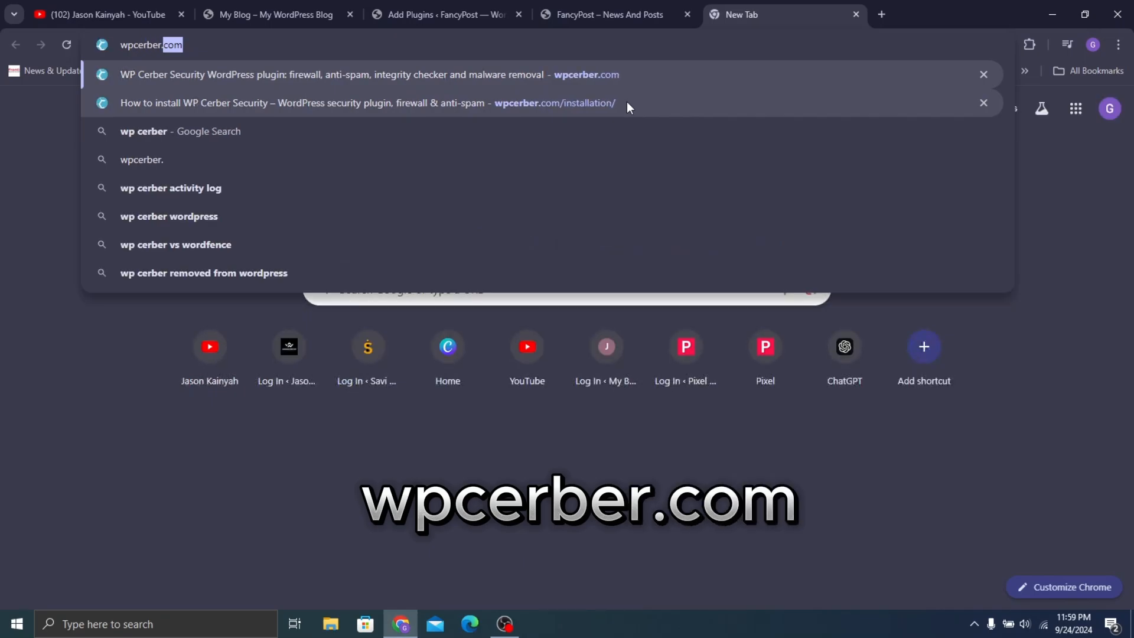
{"action": "type", "text": ".com"}
{"action": "key", "text": "Return"}
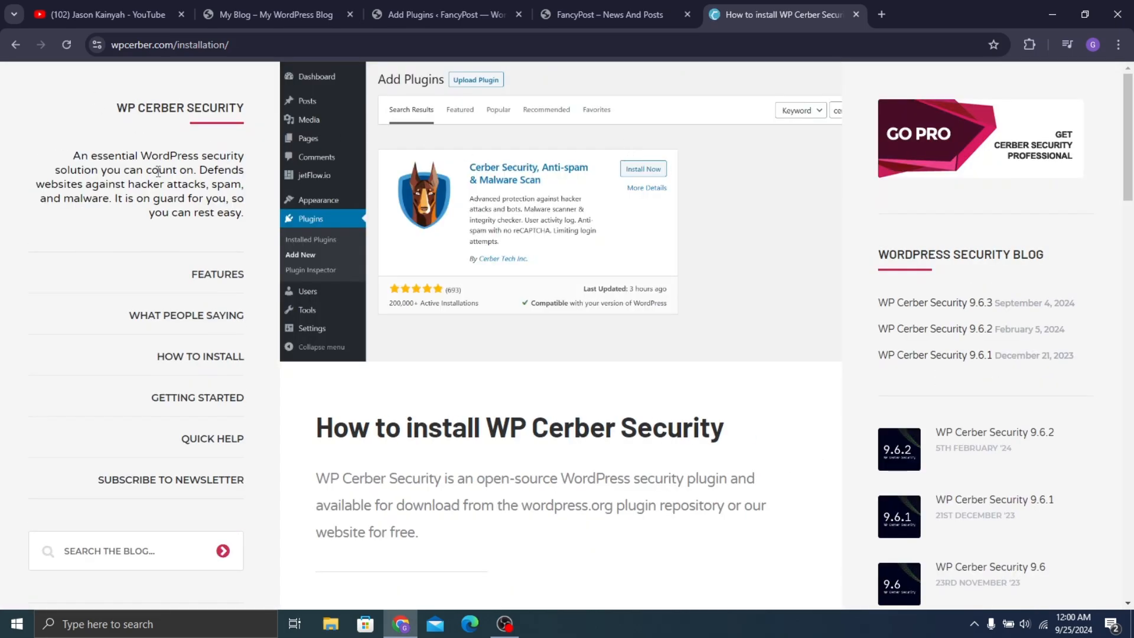
{"action": "left_click", "coordinate": [106, 15]}
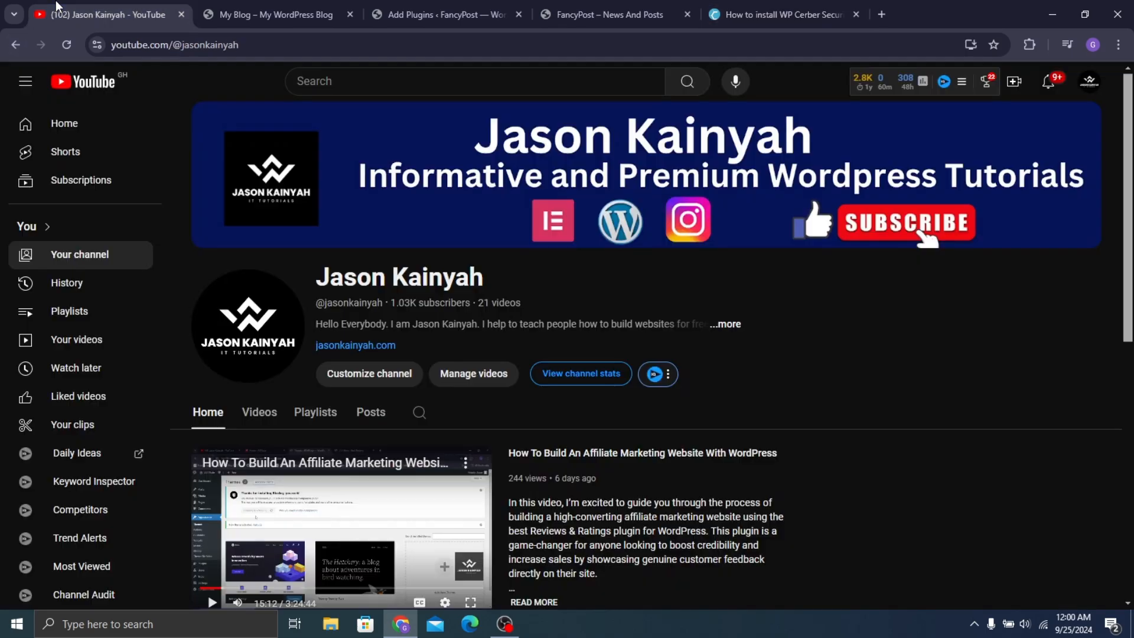
{"action": "left_click", "coordinate": [274, 418]}
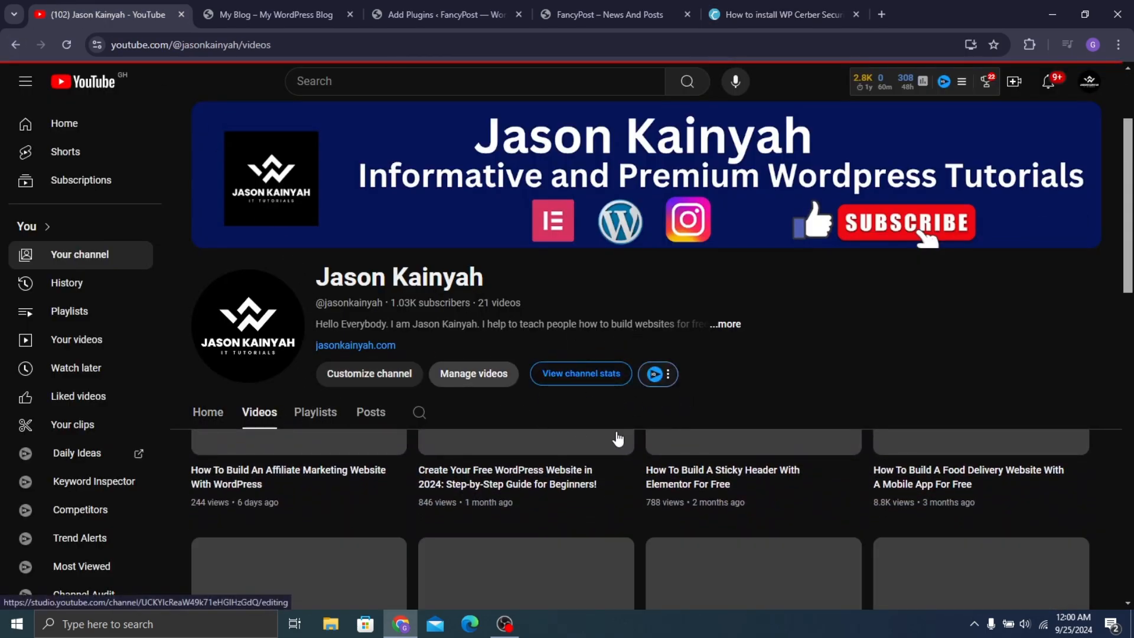
{"action": "scroll", "coordinate": [627, 412], "scroll_direction": "down", "scroll_amount": 6}
{"action": "scroll", "coordinate": [627, 411], "scroll_direction": "down", "scroll_amount": 4}
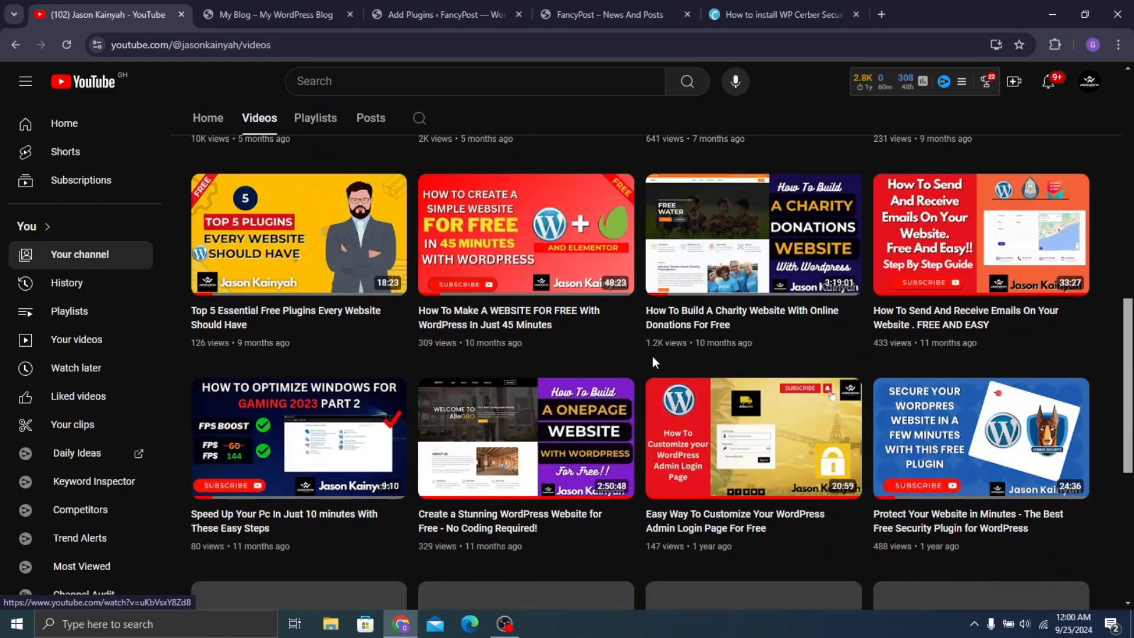
{"action": "scroll", "coordinate": [990, 453], "scroll_direction": "down", "scroll_amount": 2}
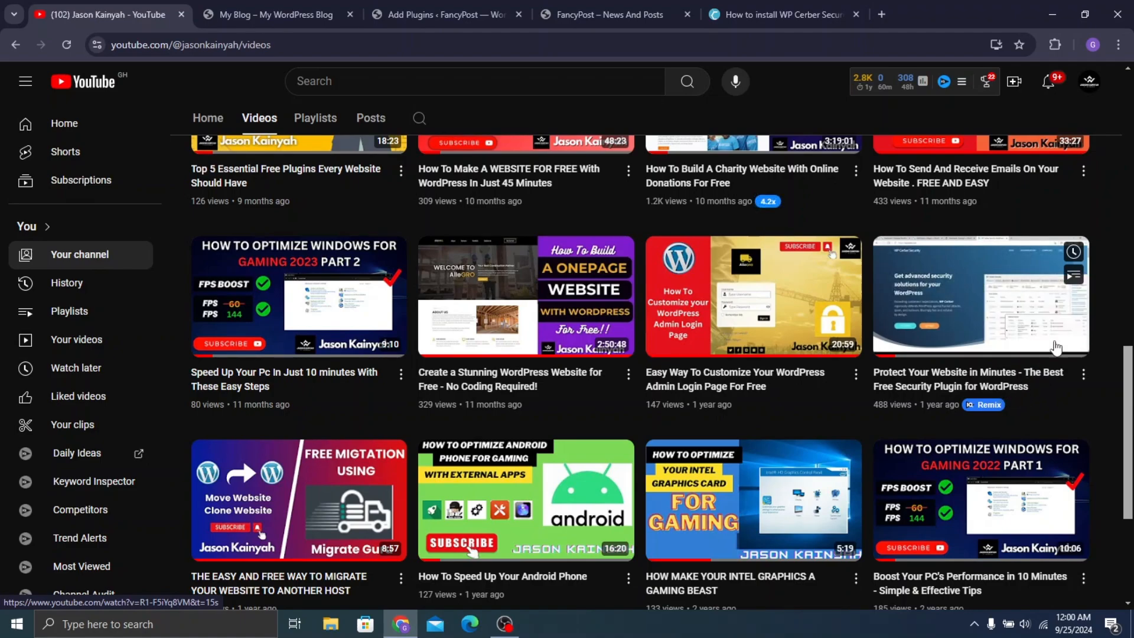
{"action": "scroll", "coordinate": [988, 219], "scroll_direction": "up", "scroll_amount": 10}
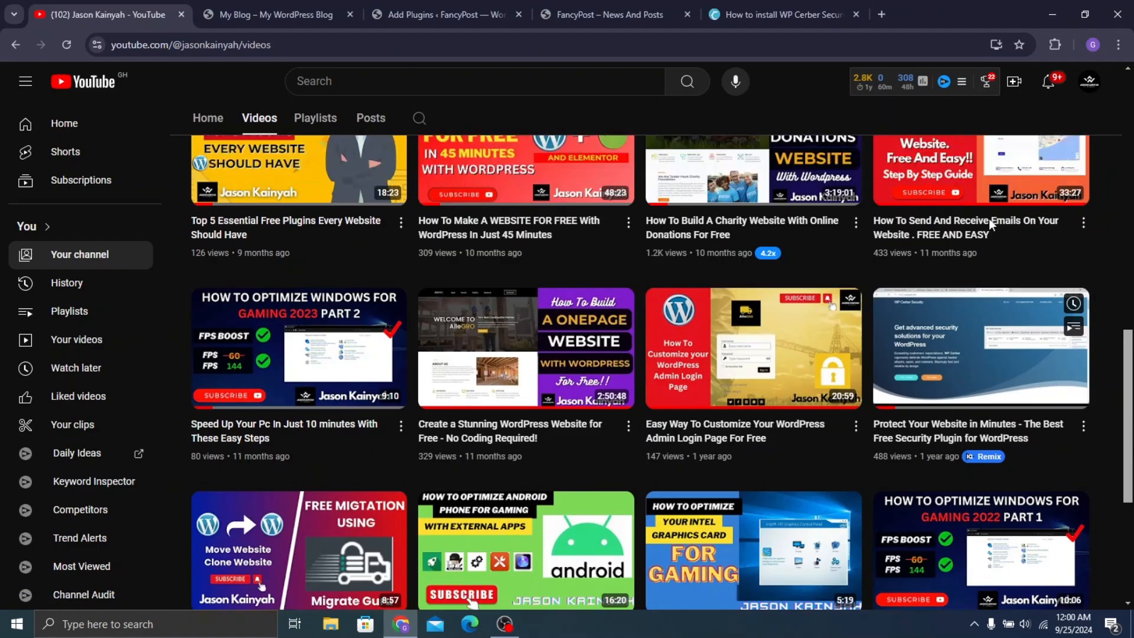
Save wp-cerber.zip from the installation guide and confirm it downloaded to Downloads
{"action": "left_click", "coordinate": [774, 19]}
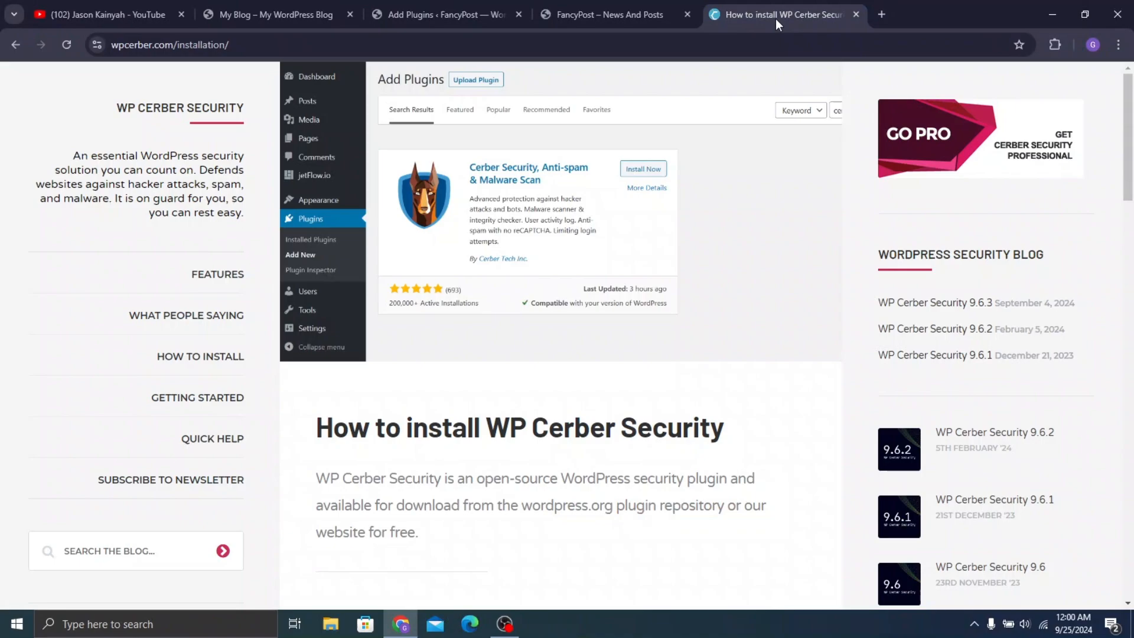
{"action": "scroll", "coordinate": [600, 357], "scroll_direction": "down", "scroll_amount": 7}
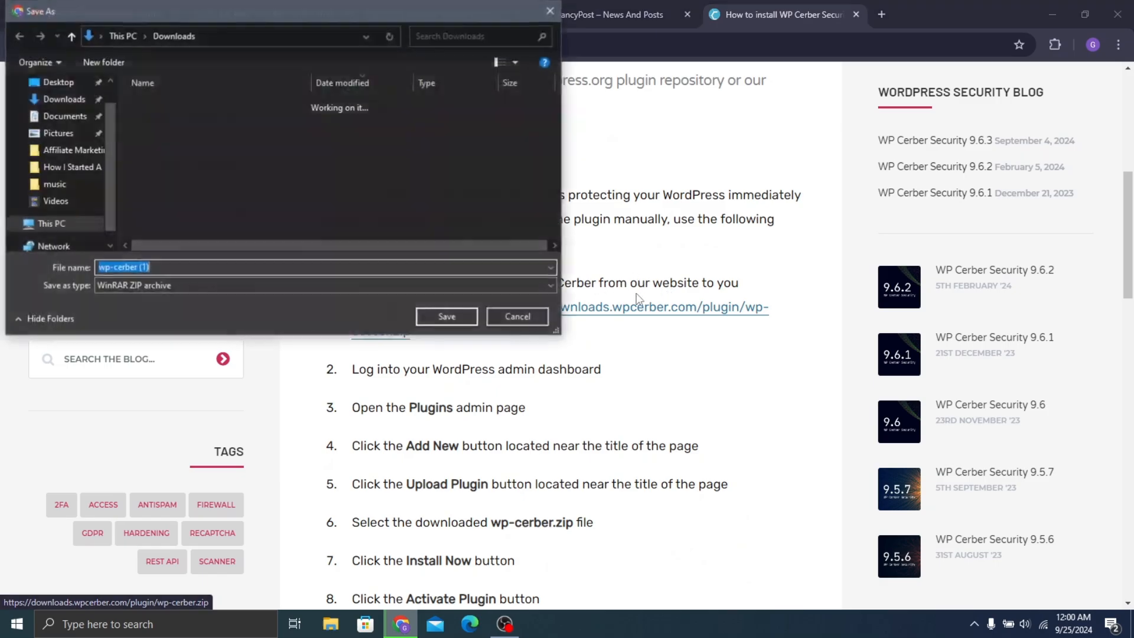
{"action": "left_click", "coordinate": [427, 317]}
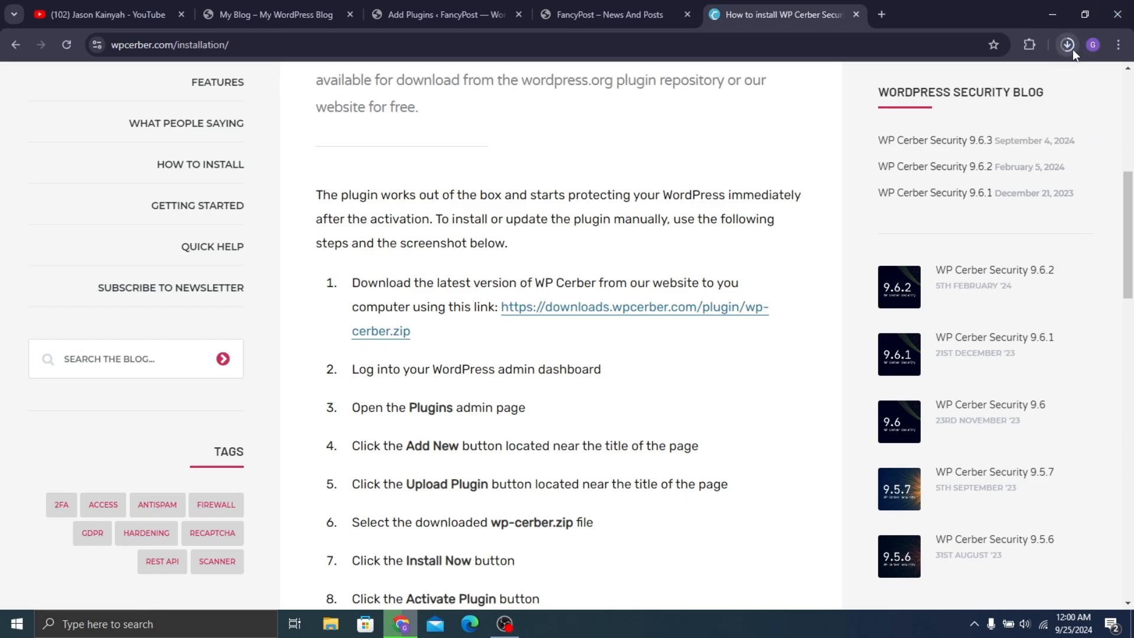
{"action": "left_click", "coordinate": [1072, 48]}
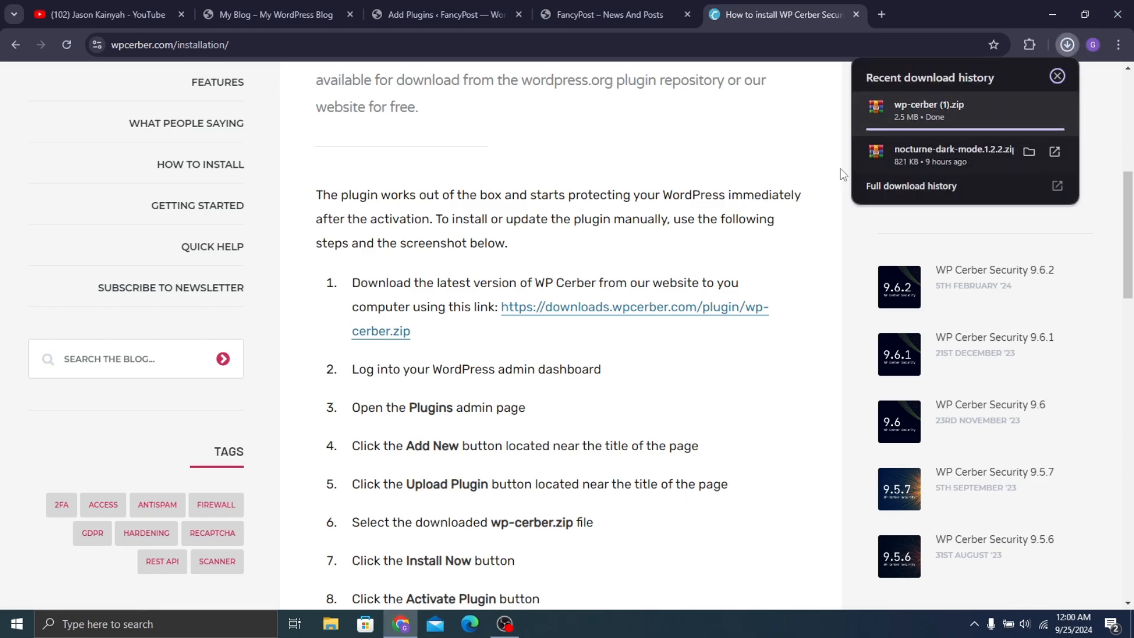
{"action": "scroll", "coordinate": [462, 129], "scroll_direction": "up", "scroll_amount": 7}
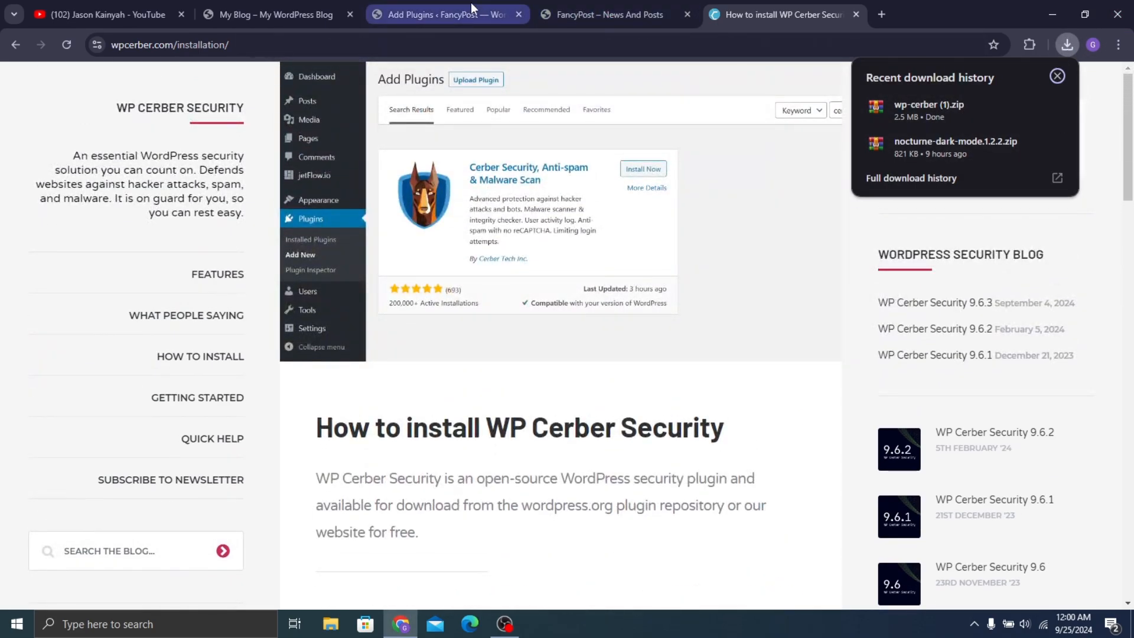
Upload wp-cerber (1).zip on the Add Plugins page, install it, and return to the installer
{"action": "left_click", "coordinate": [474, 8]}
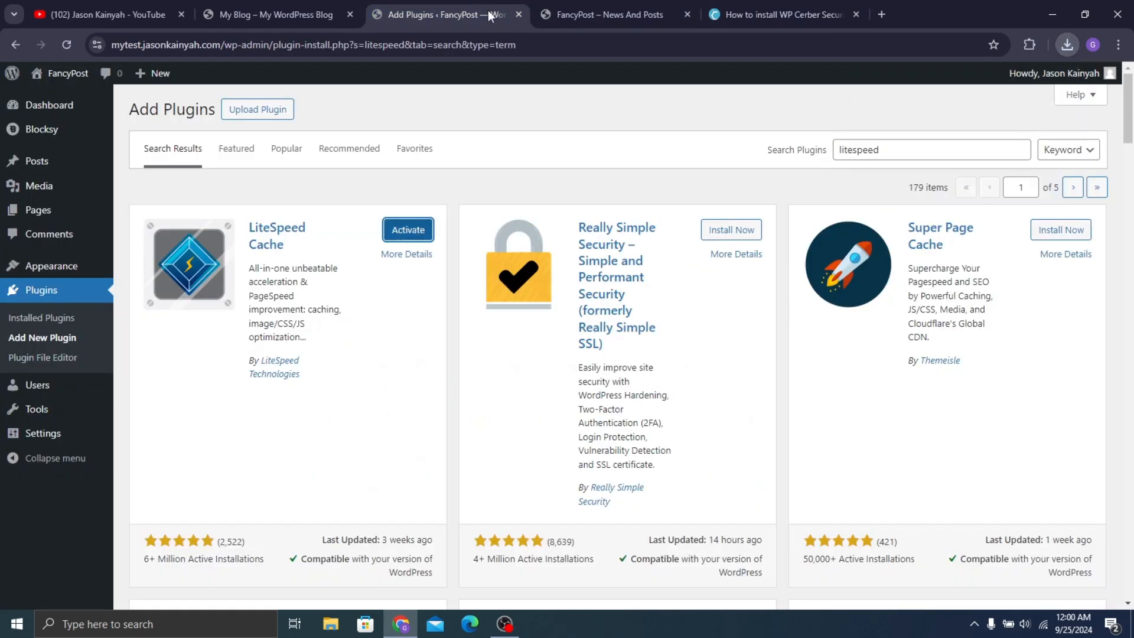
{"action": "left_click", "coordinate": [272, 109]}
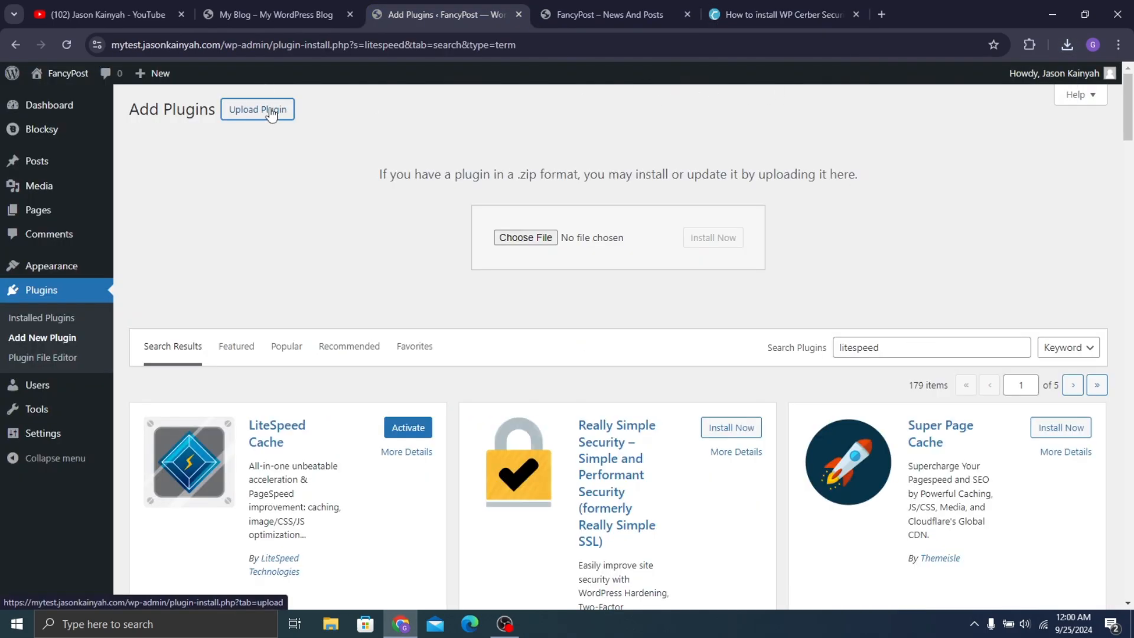
{"action": "left_click", "coordinate": [1067, 45]}
{"action": "left_click_drag", "start_coordinate": [929, 107], "coordinate": [614, 242]}
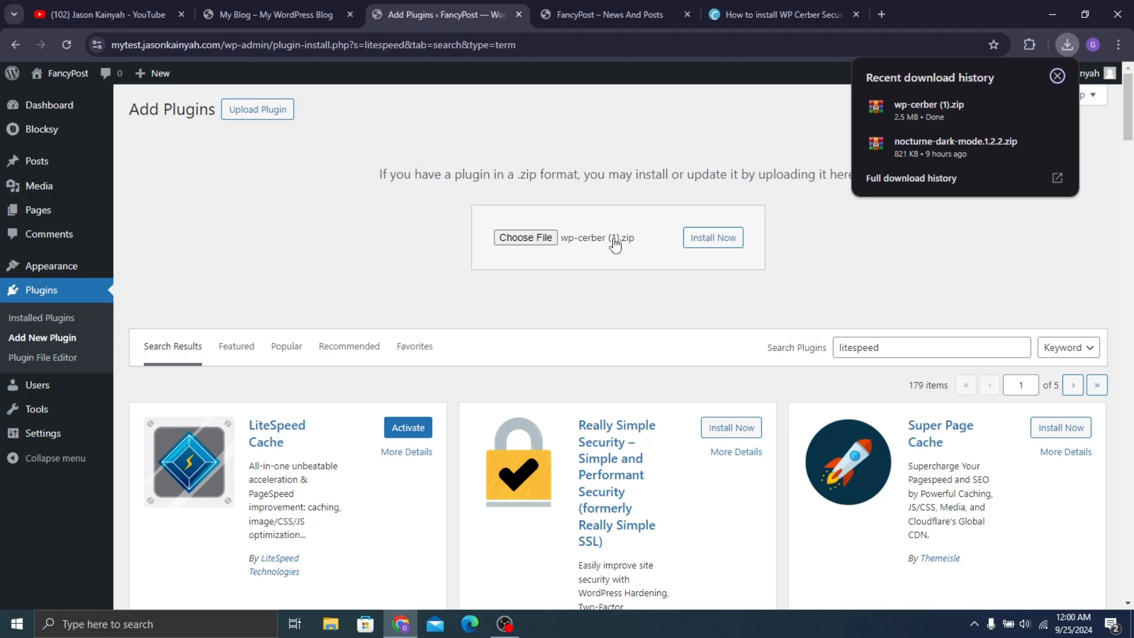
{"action": "left_click", "coordinate": [724, 241]}
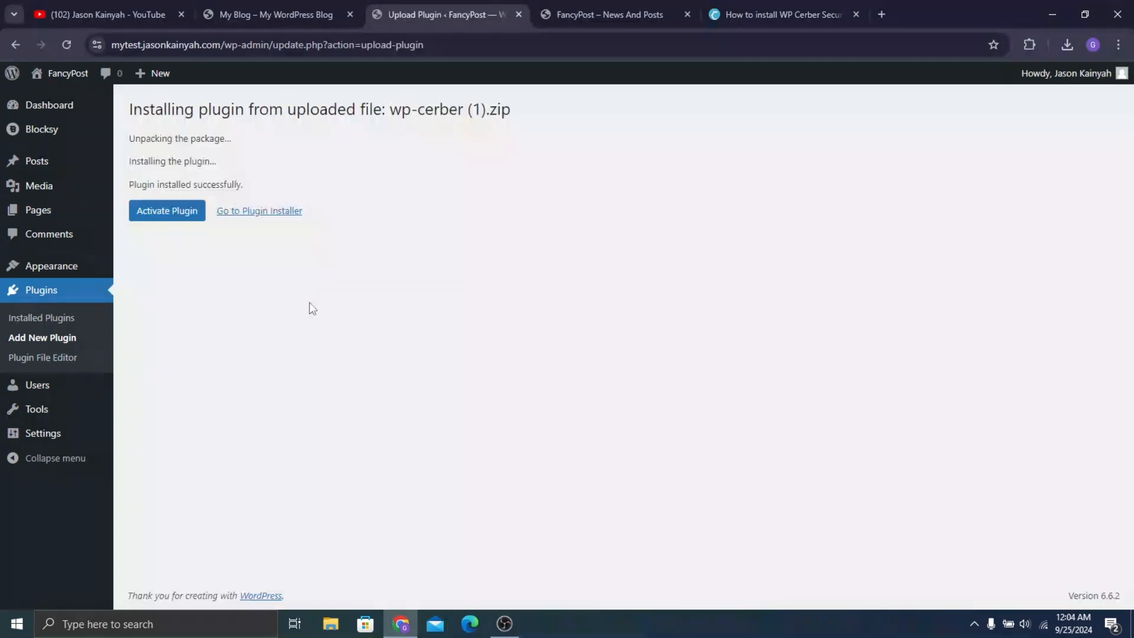
{"action": "left_click", "coordinate": [271, 218]}
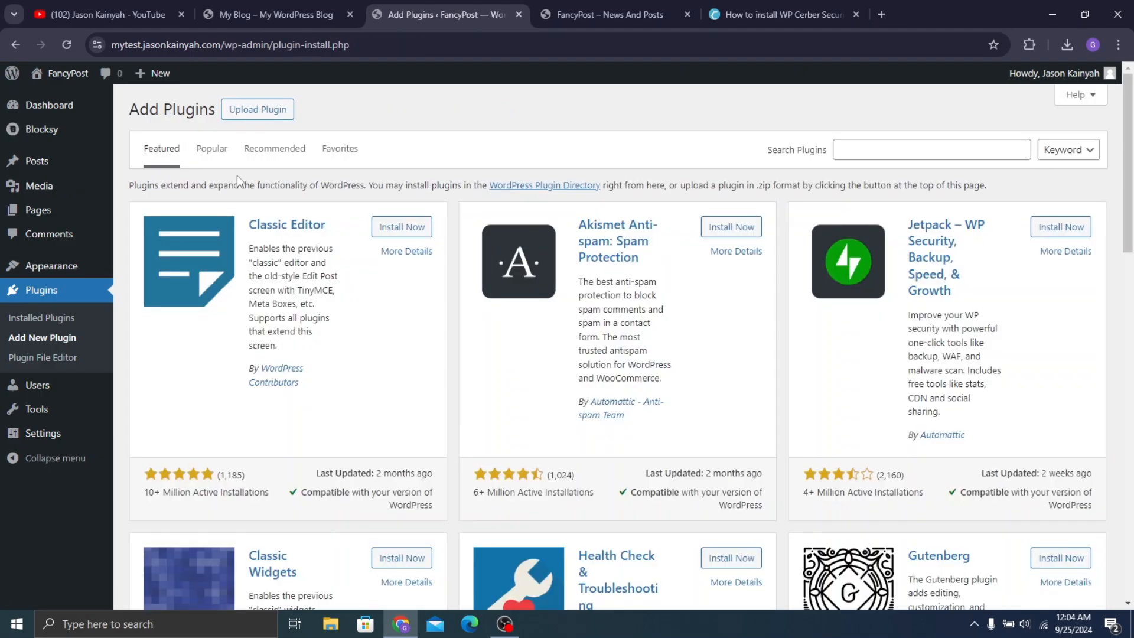
Search the web for 'Fancypost' in a new tab and browse the results
{"action": "left_click", "coordinate": [881, 15]}
{"action": "type", "text": "Fancyp"}
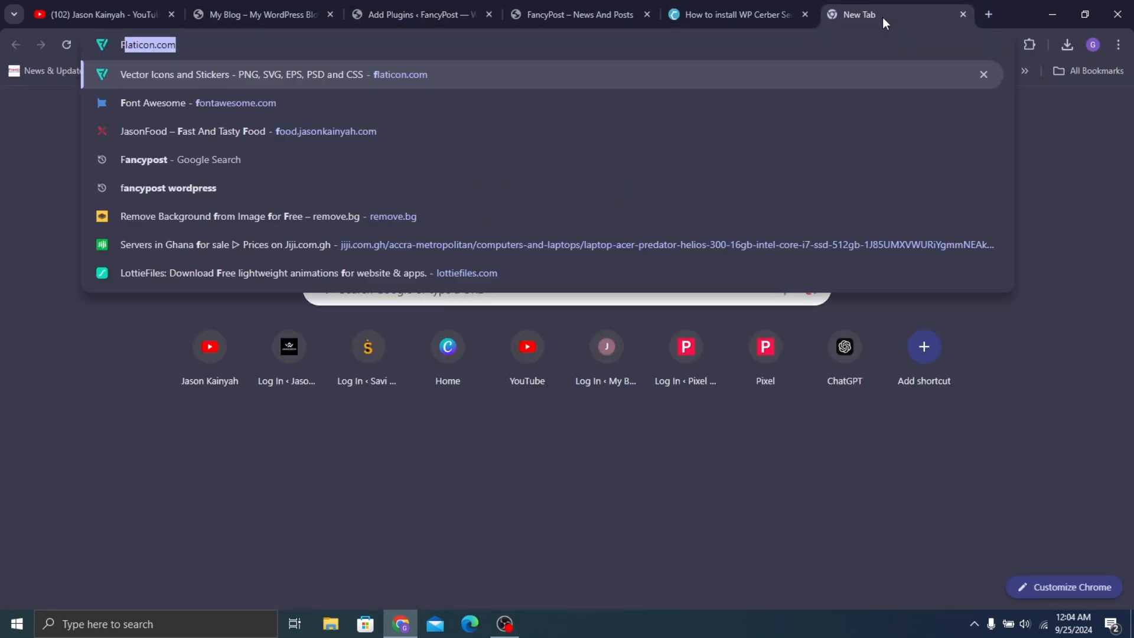
{"action": "type", "text": "ost"}
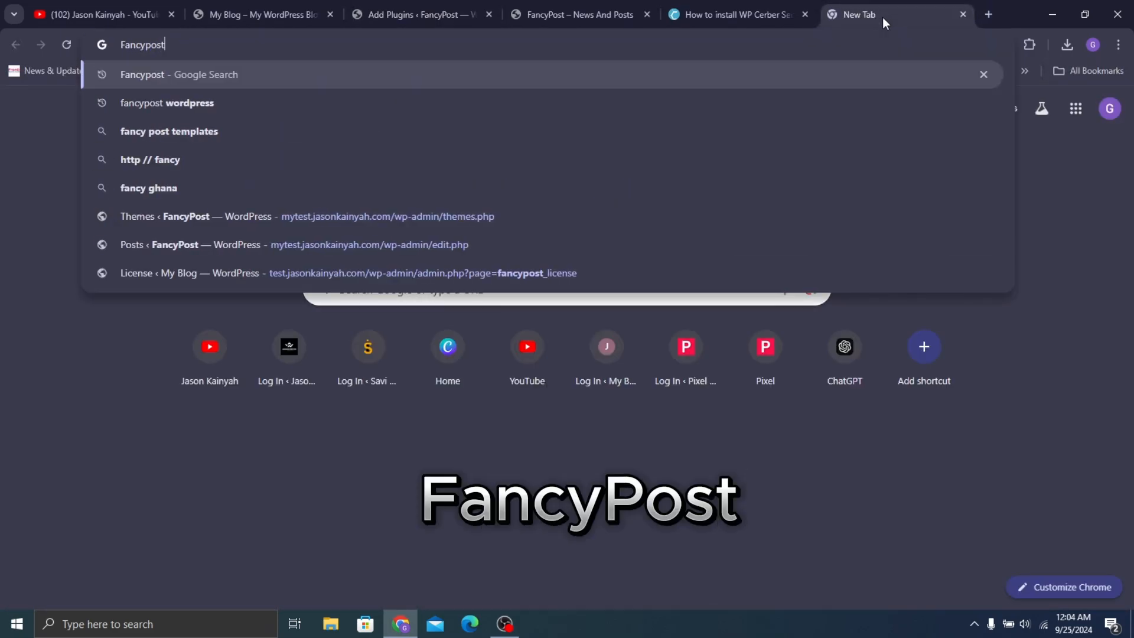
{"action": "key", "text": "Return"}
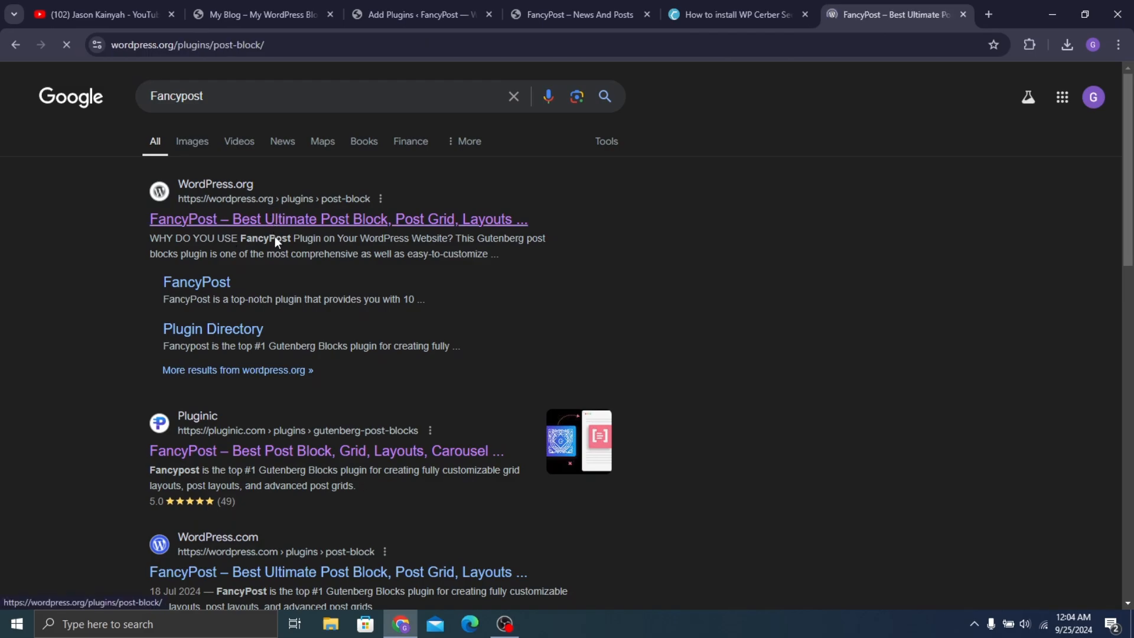
{"action": "scroll", "coordinate": [374, 447], "scroll_direction": "down", "scroll_amount": 2}
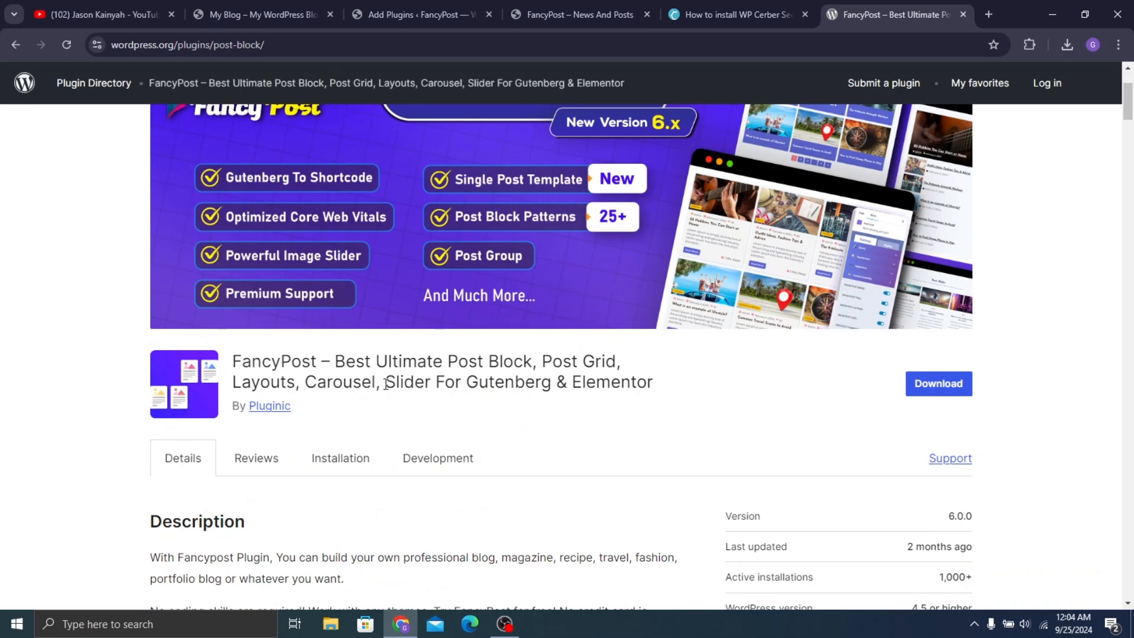
{"action": "scroll", "coordinate": [232, 353], "scroll_direction": "up", "scroll_amount": 2}
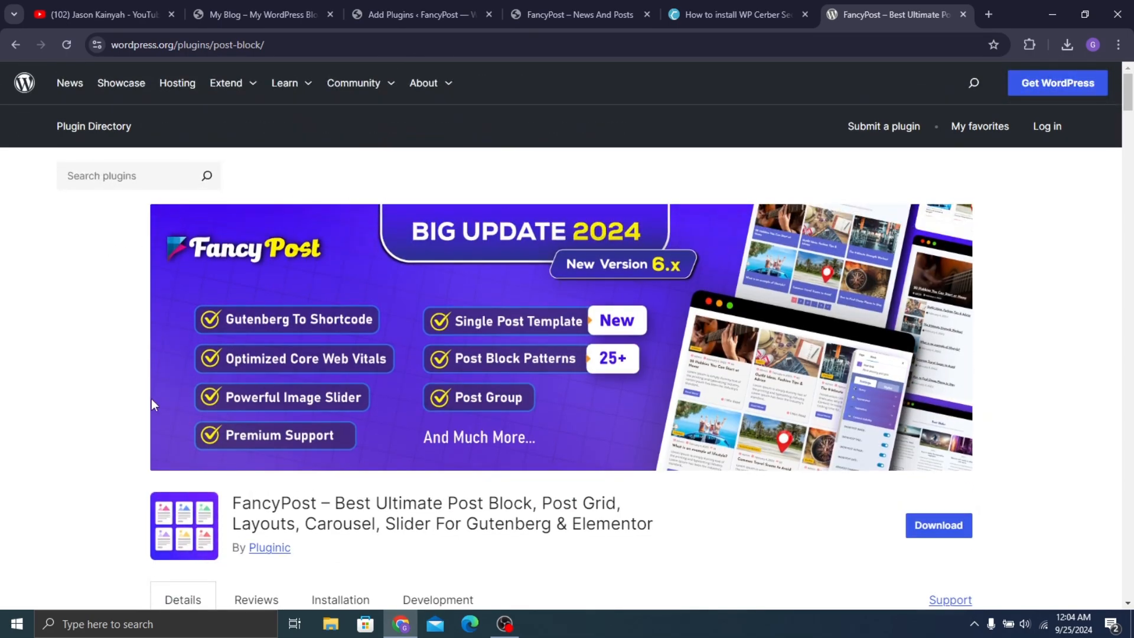
{"action": "scroll", "coordinate": [588, 271], "scroll_direction": "down", "scroll_amount": 10}
{"action": "scroll", "coordinate": [772, 311], "scroll_direction": "up", "scroll_amount": 7}
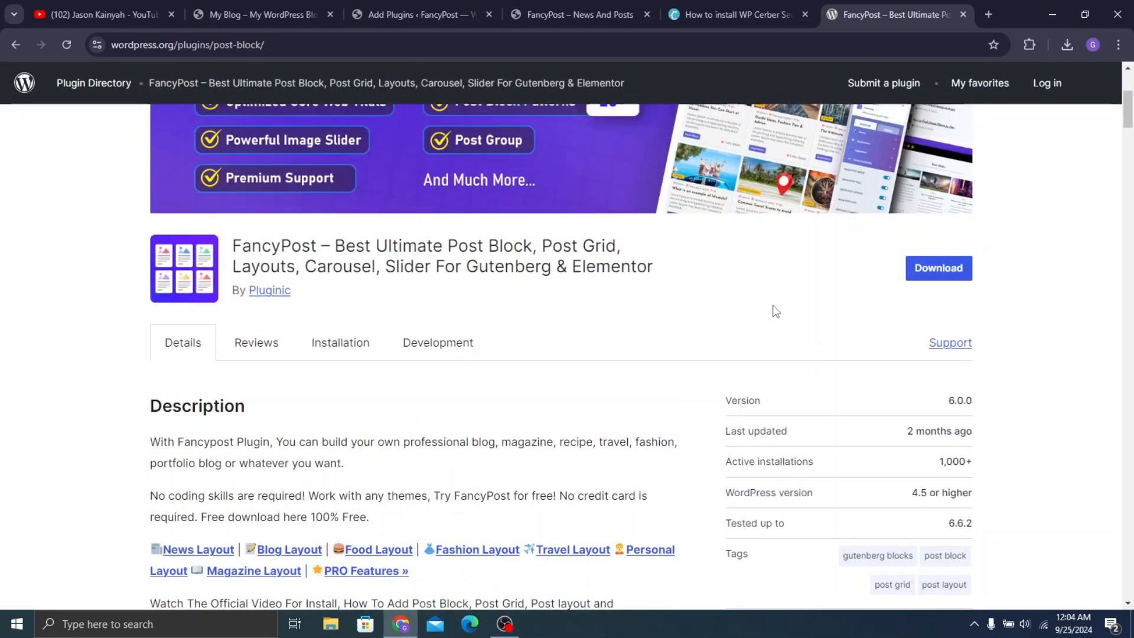
Download the FancyPost plugin's post-block zip and save it to Downloads
{"action": "left_click", "coordinate": [917, 318]}
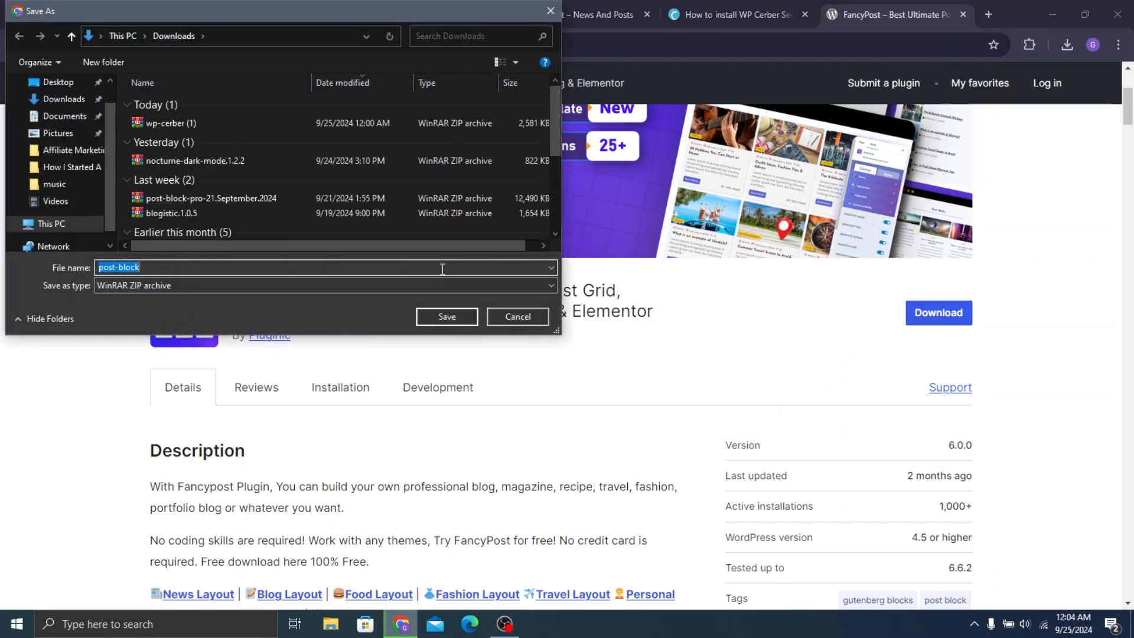
{"action": "left_click", "coordinate": [431, 317]}
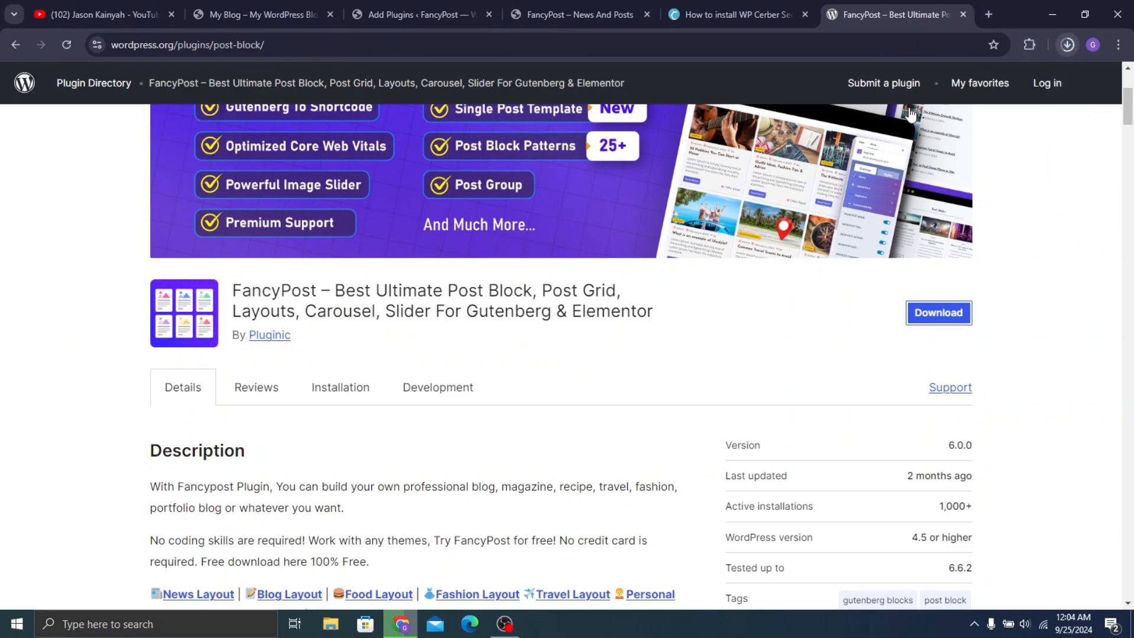
{"action": "scroll", "coordinate": [250, 283], "scroll_direction": "up", "scroll_amount": 4}
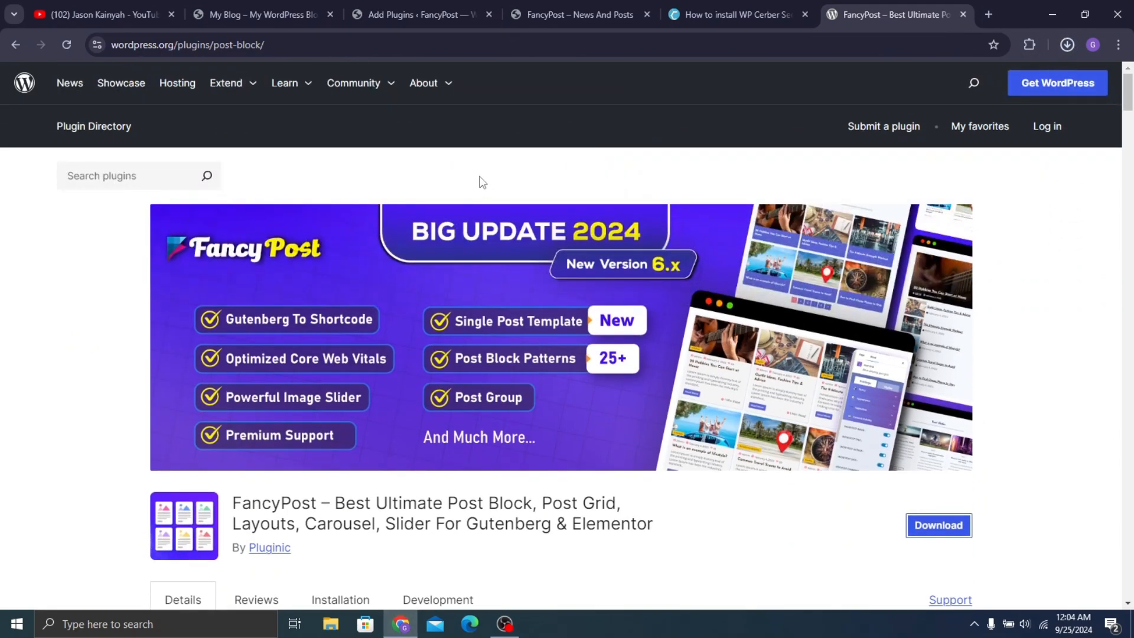
Upload and install post-block.zip, then view the Installed Plugins list
{"action": "left_click", "coordinate": [424, 8]}
{"action": "left_click", "coordinate": [270, 116]}
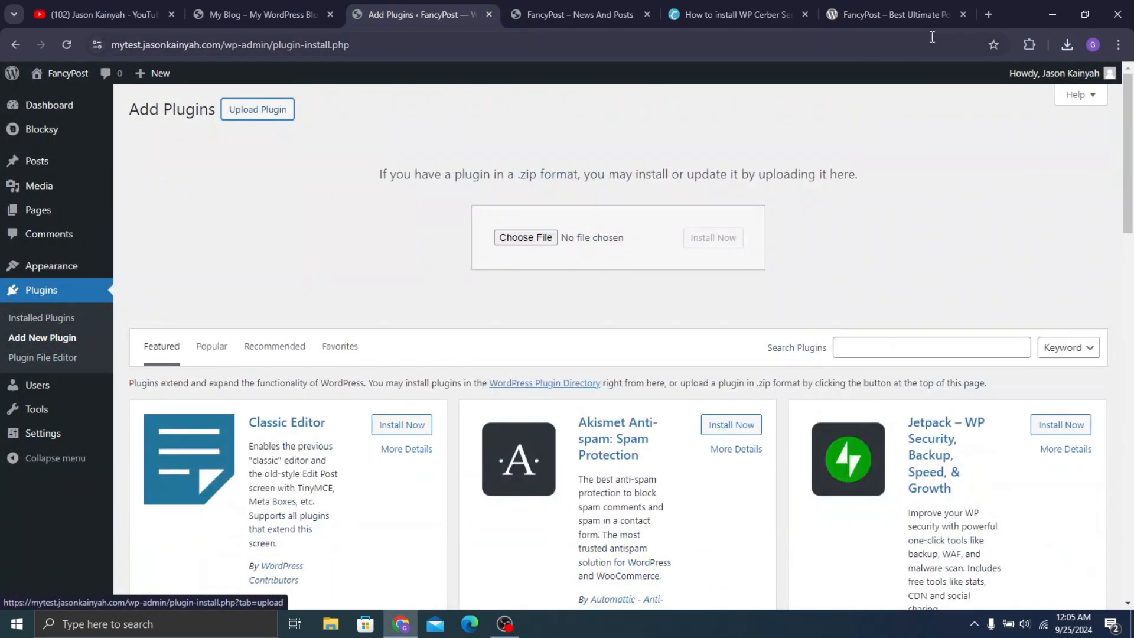
{"action": "left_click", "coordinate": [1067, 45]}
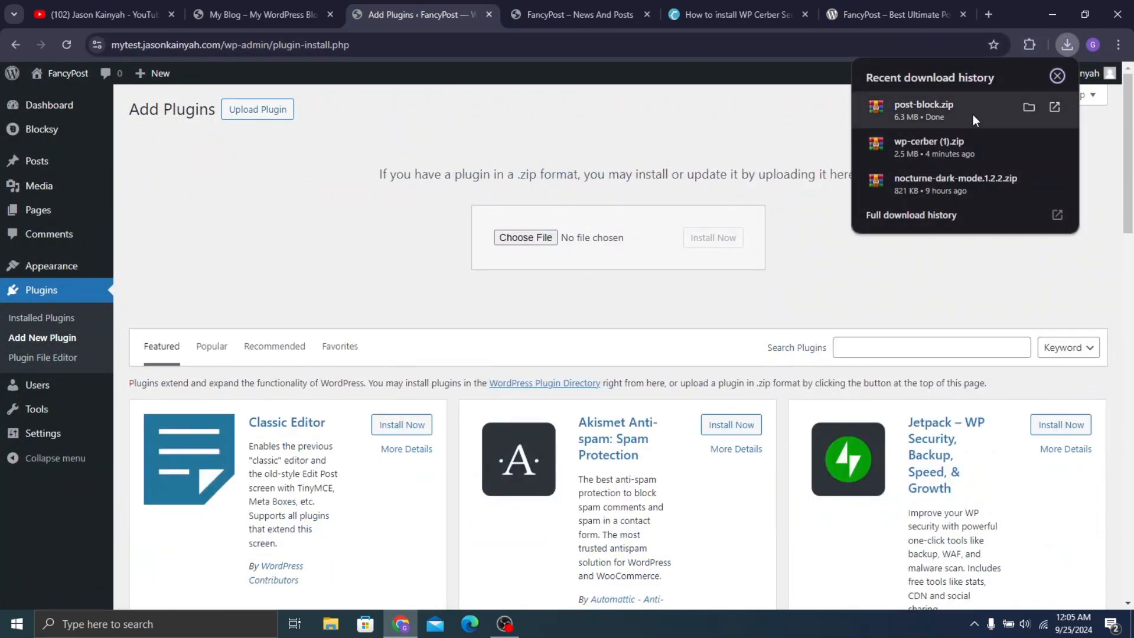
{"action": "left_click_drag", "start_coordinate": [972, 114], "coordinate": [593, 237]}
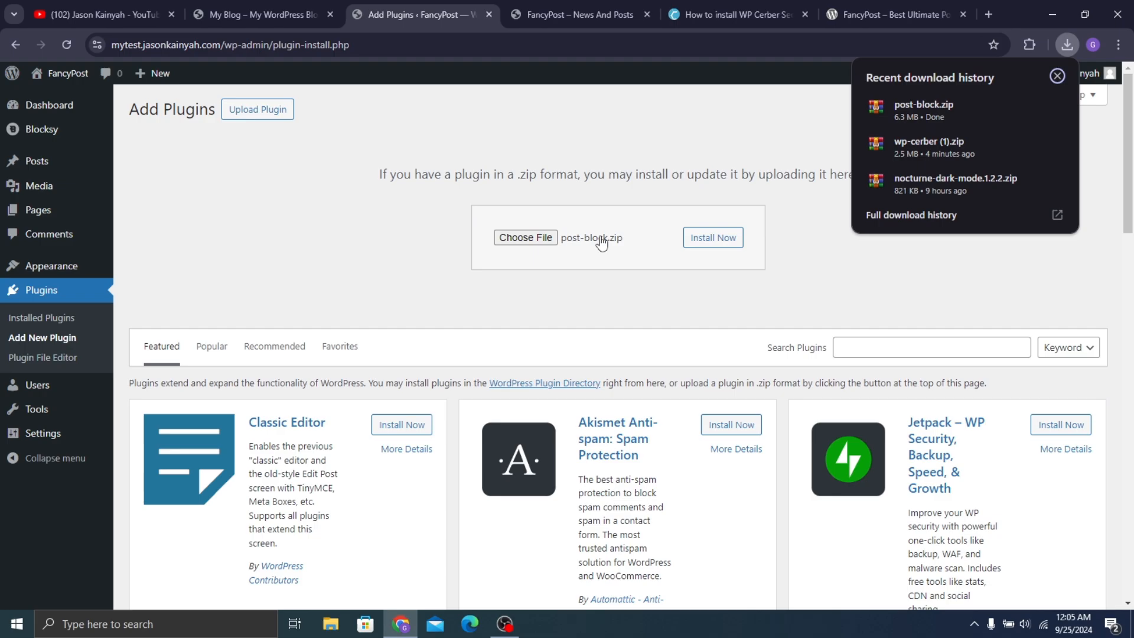
{"action": "left_click", "coordinate": [738, 236]}
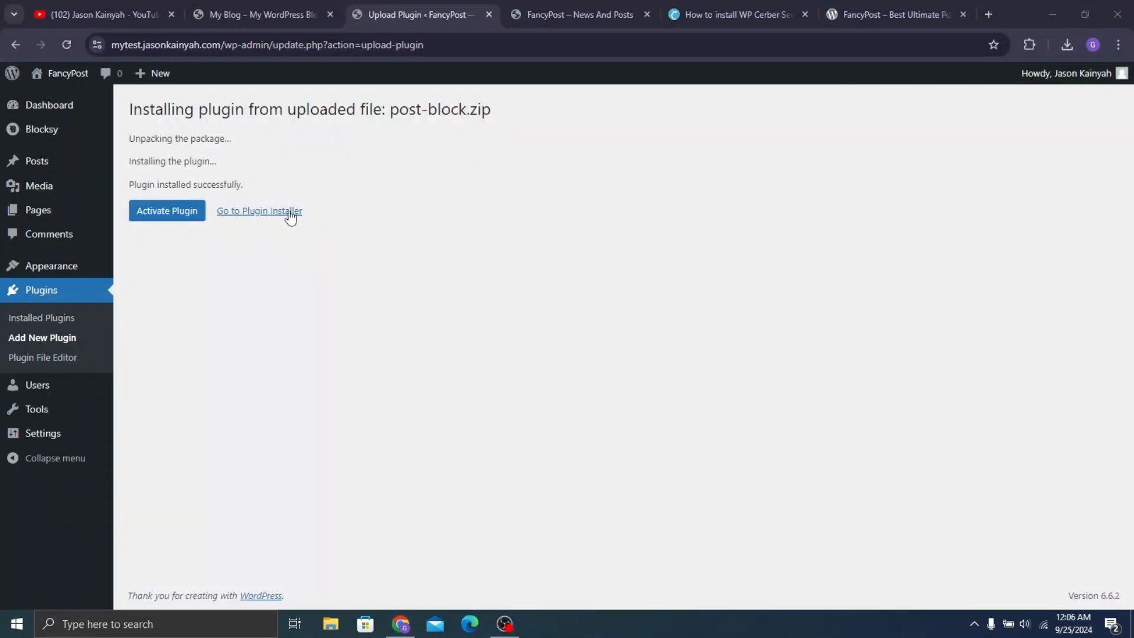
{"action": "left_click", "coordinate": [290, 213]}
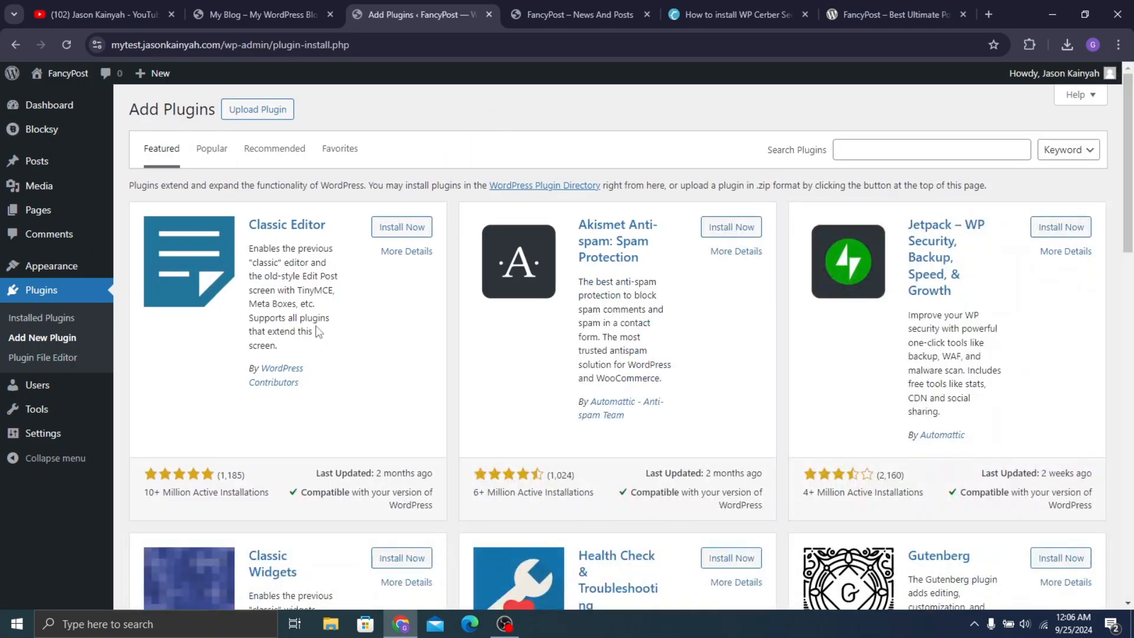
{"action": "left_click", "coordinate": [39, 322]}
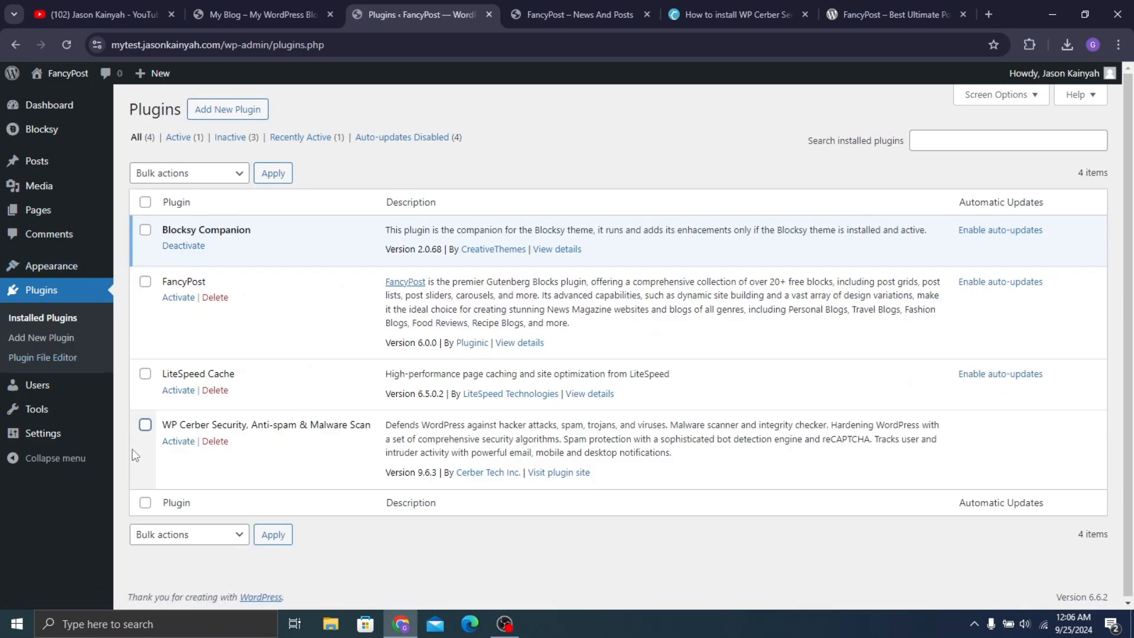
Select all four plugins and apply the Activate bulk action
{"action": "left_click", "coordinate": [145, 203]}
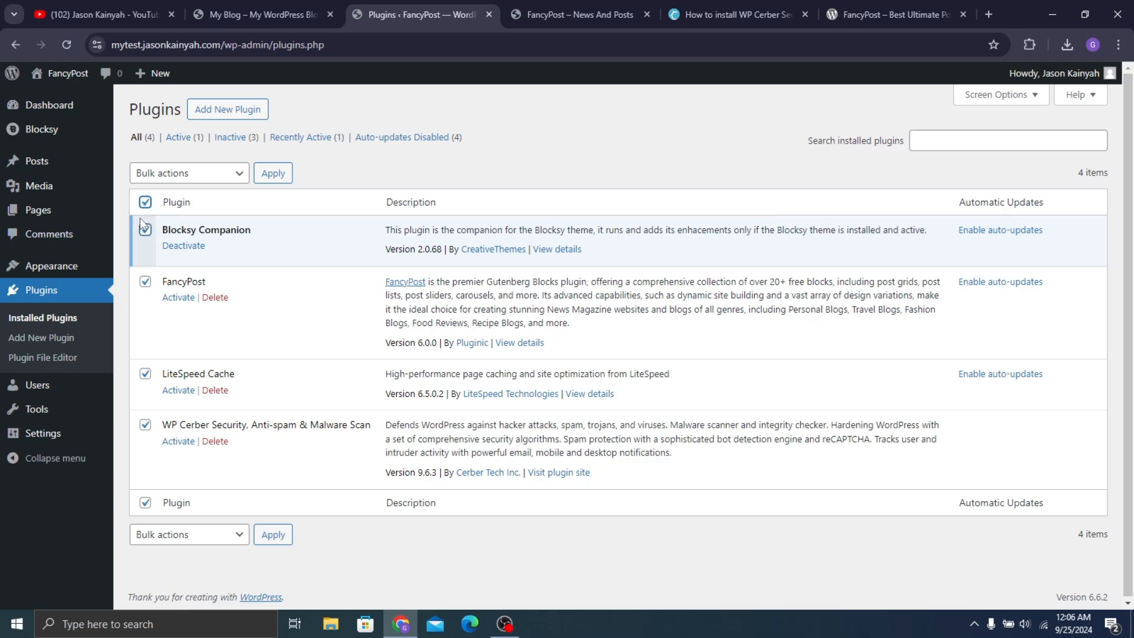
{"action": "left_click", "coordinate": [177, 177]}
{"action": "left_click", "coordinate": [179, 214]}
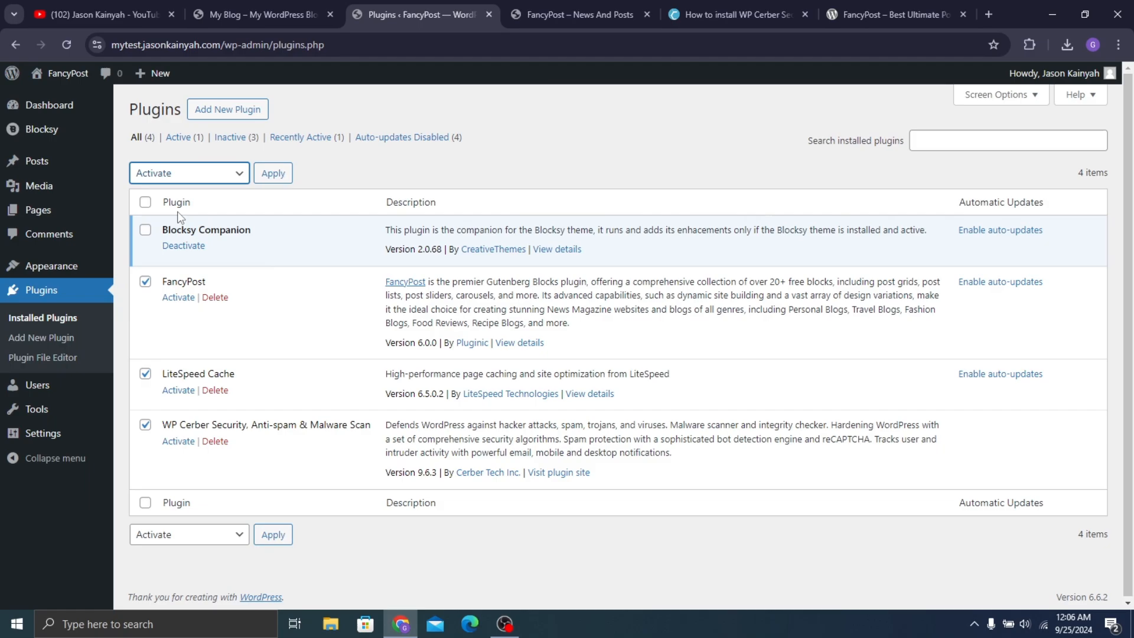
{"action": "left_click", "coordinate": [273, 175]}
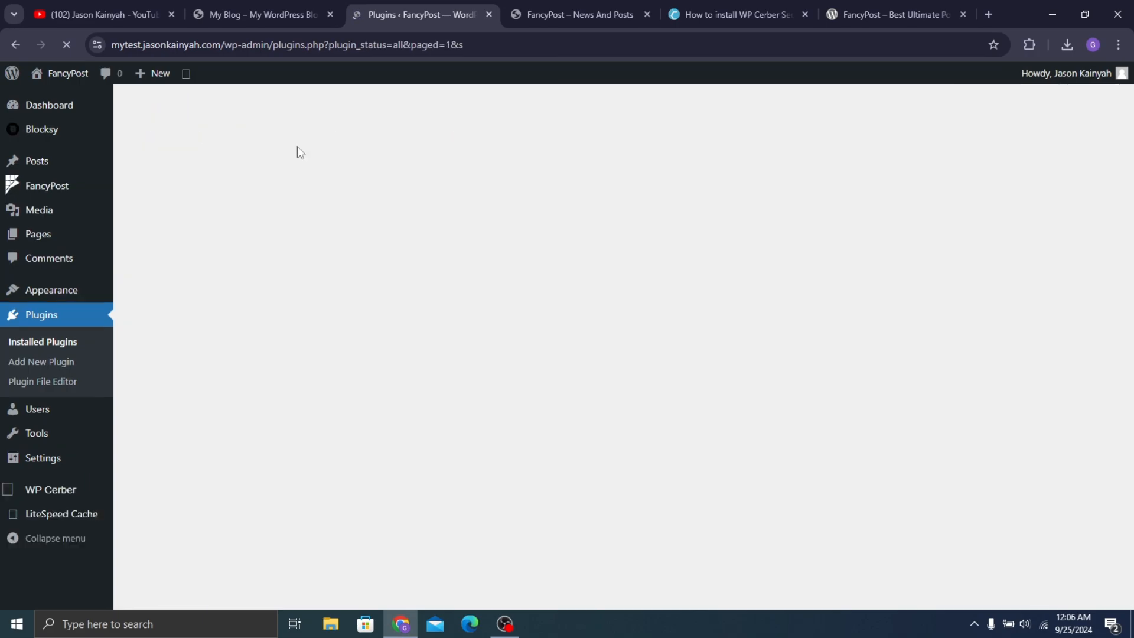
{"action": "scroll", "coordinate": [382, 211], "scroll_direction": "down", "scroll_amount": 3}
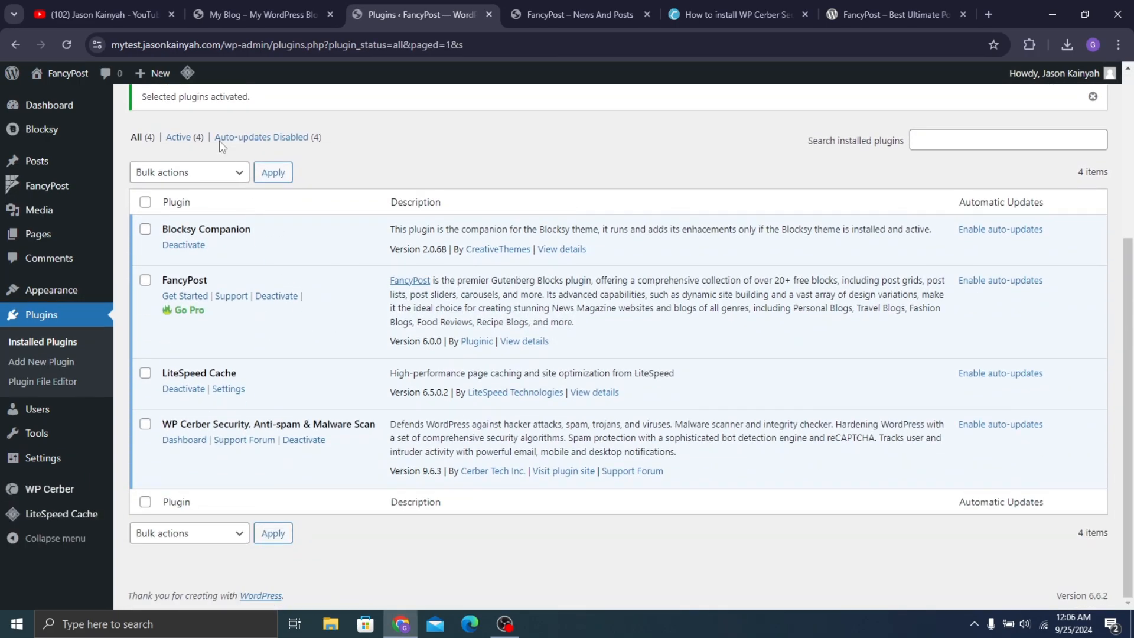
{"action": "scroll", "coordinate": [219, 144], "scroll_direction": "up", "scroll_amount": 4}
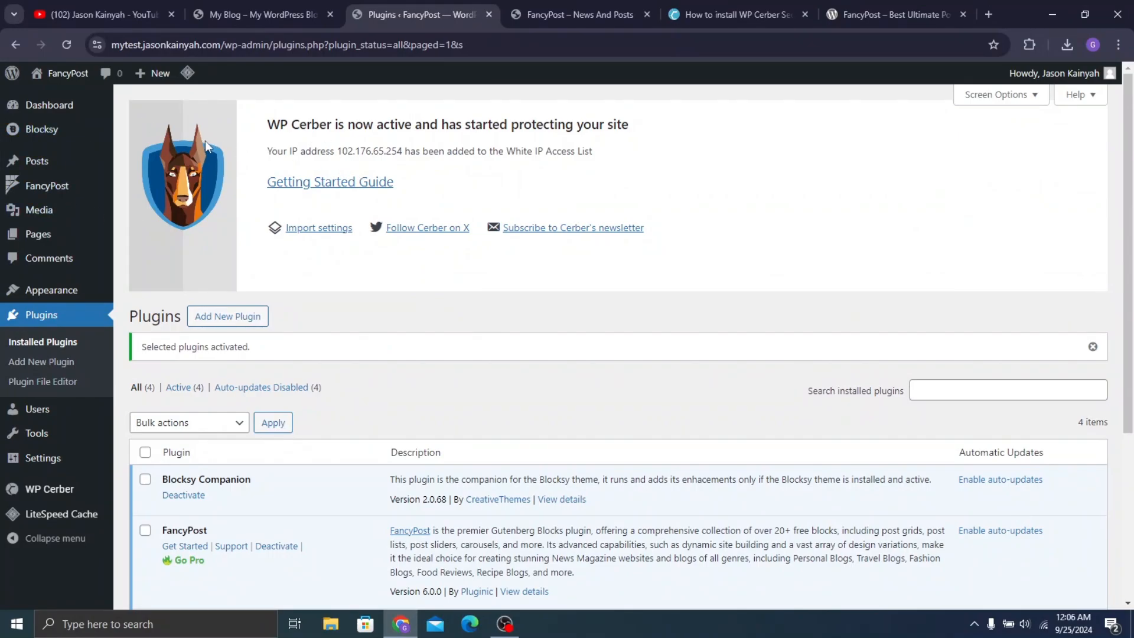
{"action": "mouse_move", "coordinate": [79, 301]}
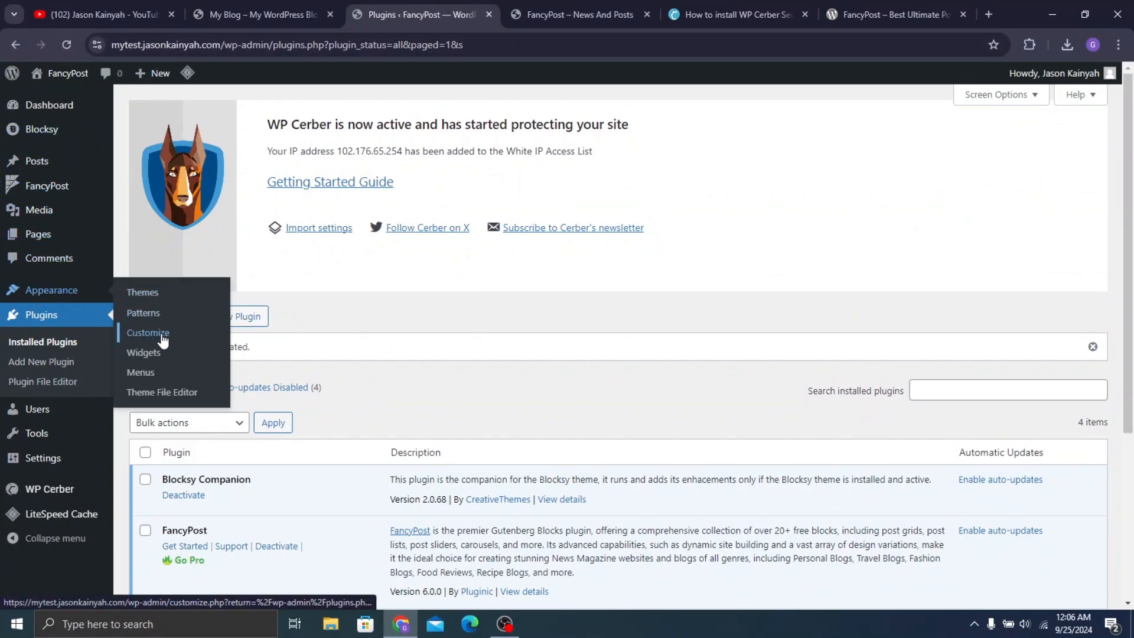
Compare the FancyPost demo blog and Blocksy customizer with the site's Hello world front page
{"action": "left_click", "coordinate": [225, 3]}
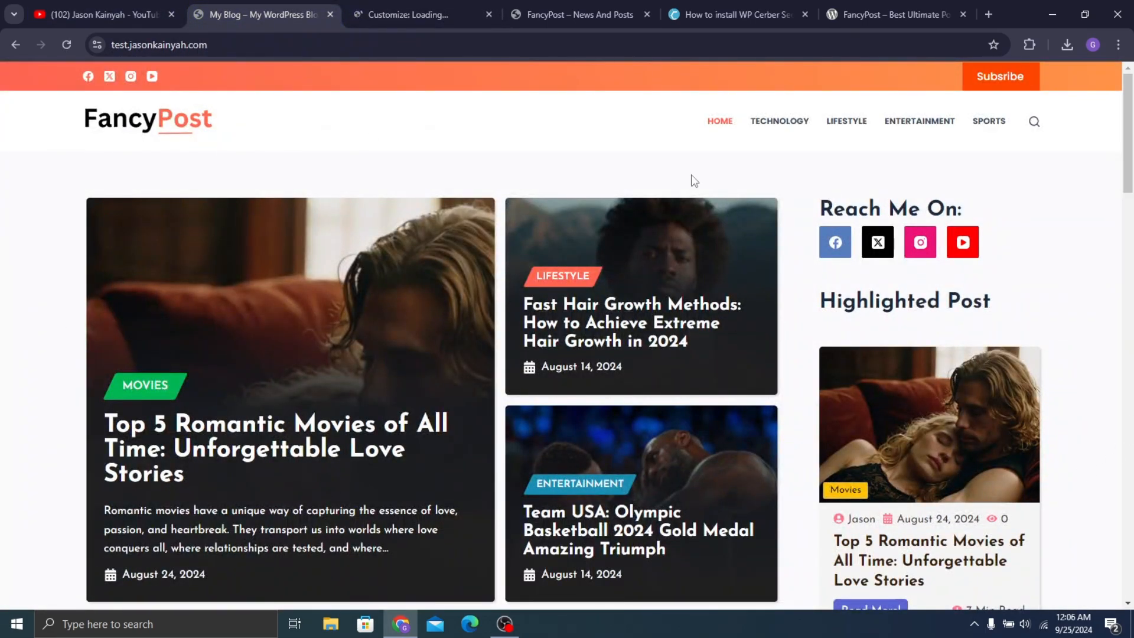
{"action": "left_click", "coordinate": [407, 14]}
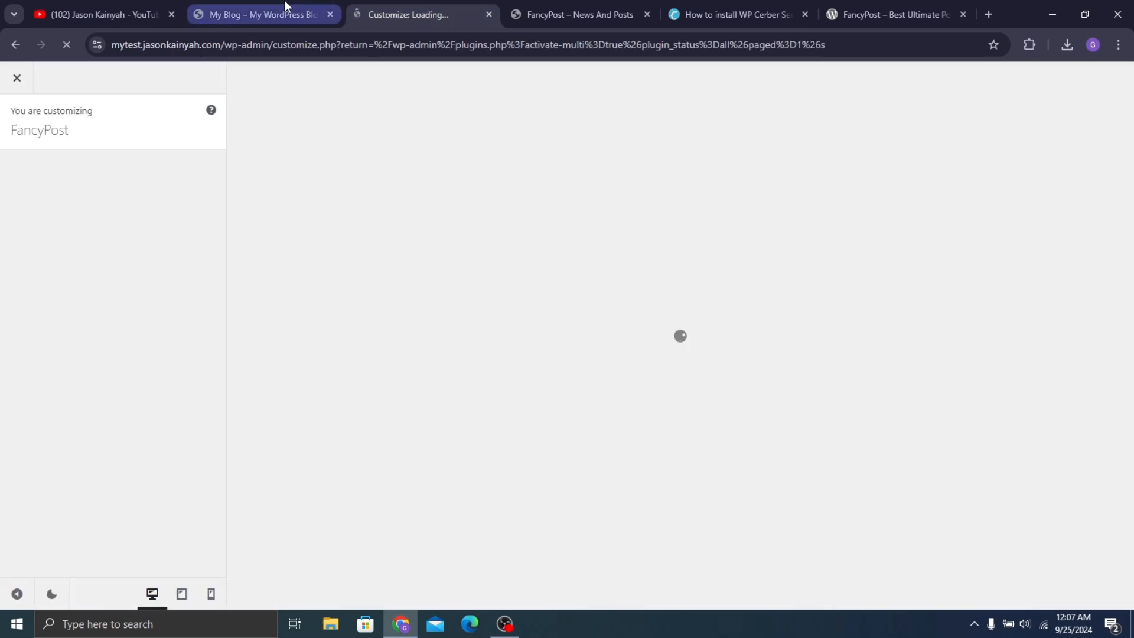
{"action": "left_click", "coordinate": [286, 10]}
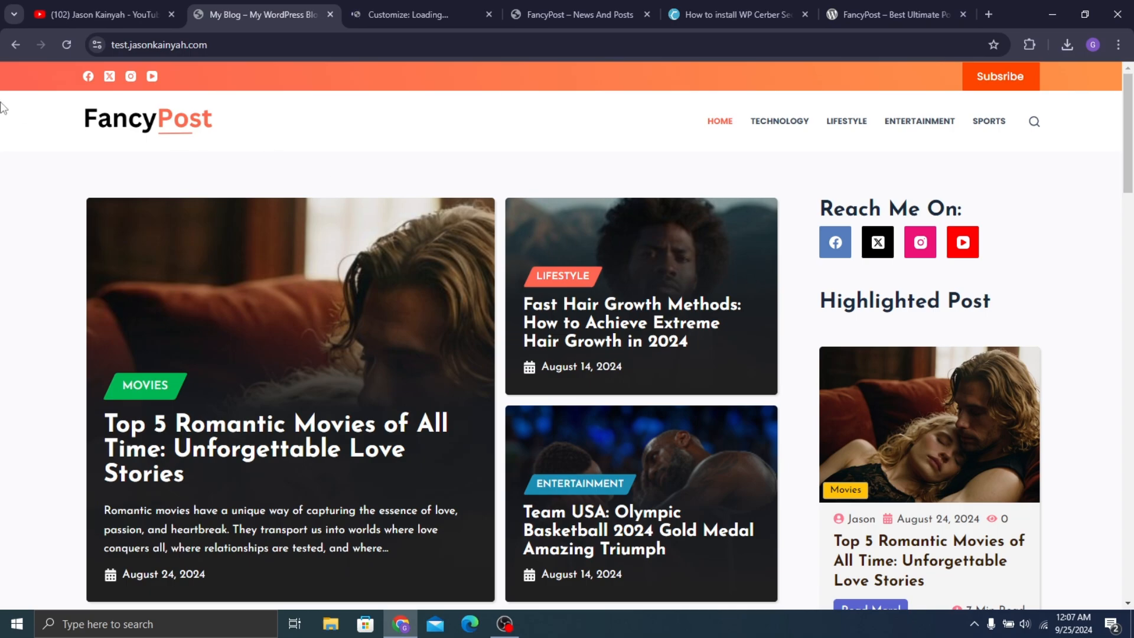
{"action": "scroll", "coordinate": [625, 219], "scroll_direction": "down", "scroll_amount": 3}
{"action": "scroll", "coordinate": [867, 291], "scroll_direction": "down", "scroll_amount": 3}
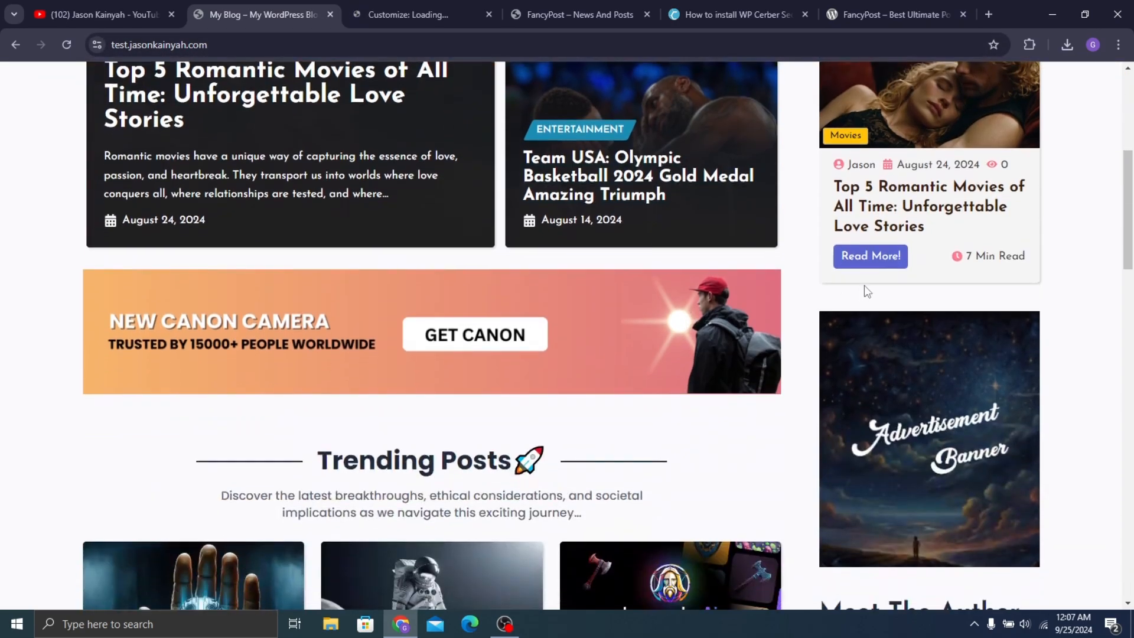
{"action": "left_click", "coordinate": [402, 7]}
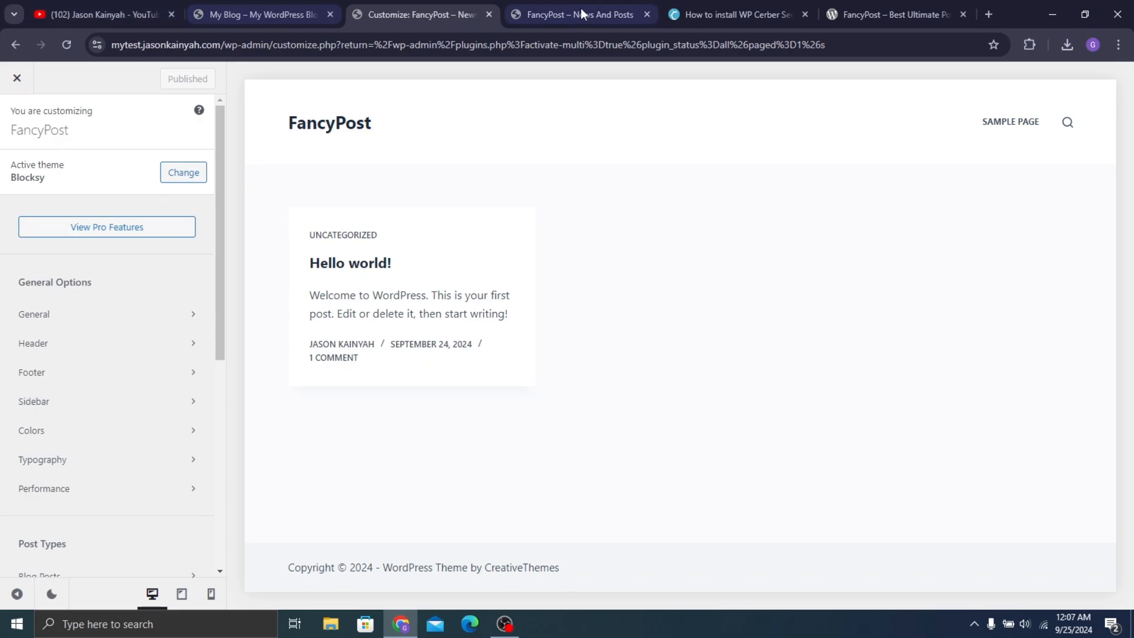
{"action": "left_click", "coordinate": [515, 20]}
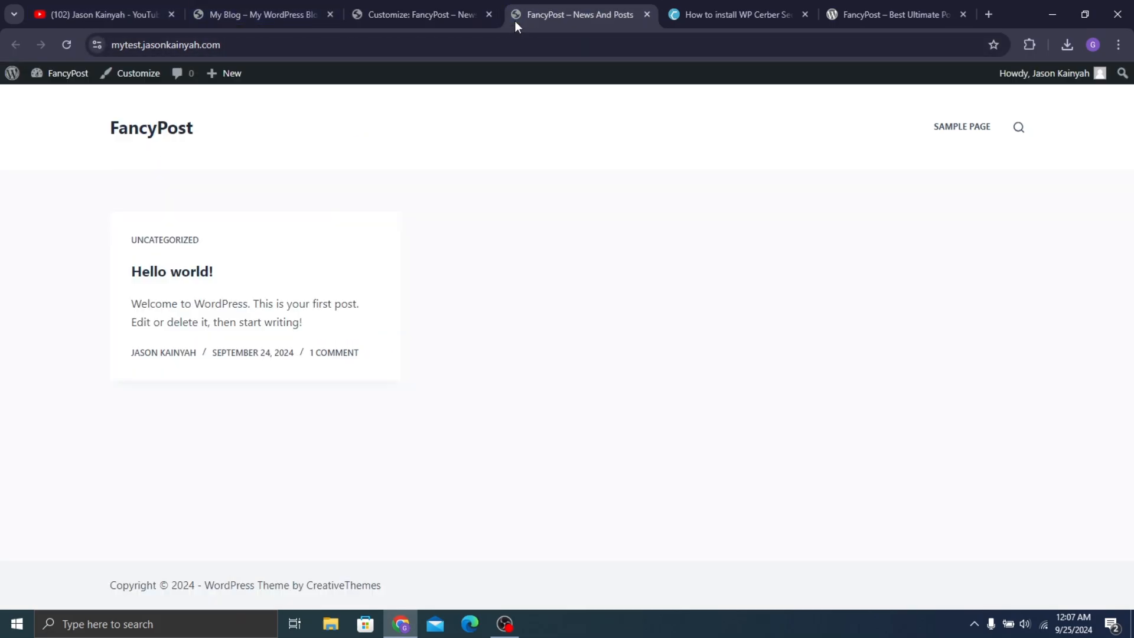
{"action": "mouse_move", "coordinate": [55, 84]}
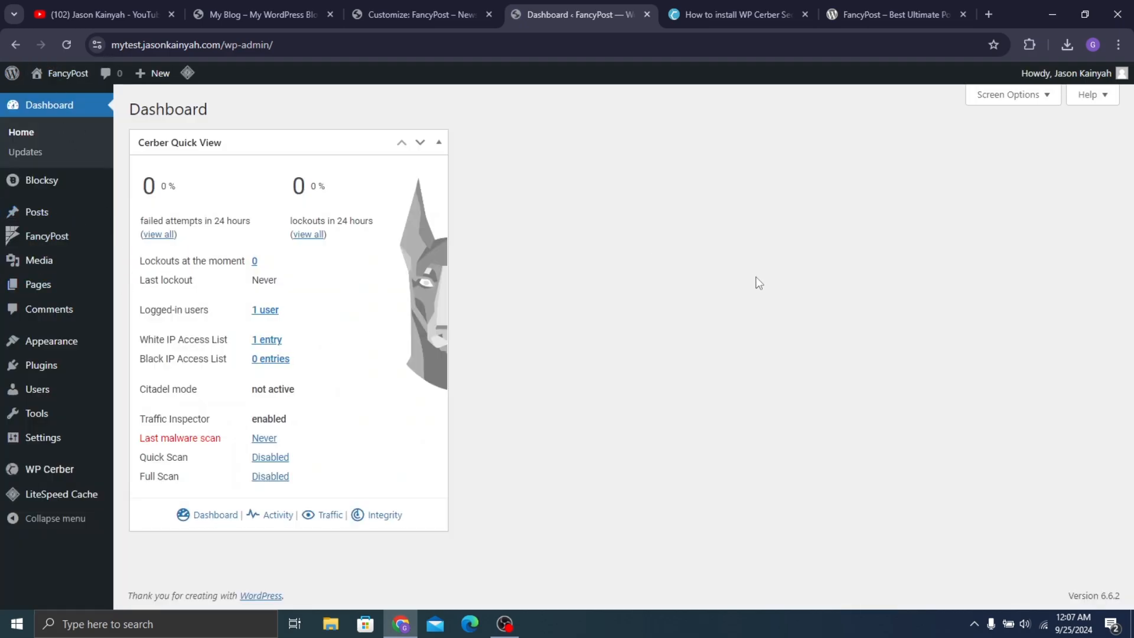
Add a new page, dismiss the welcome tour, and enter the title 'Home'
{"action": "mouse_move", "coordinate": [61, 286]}
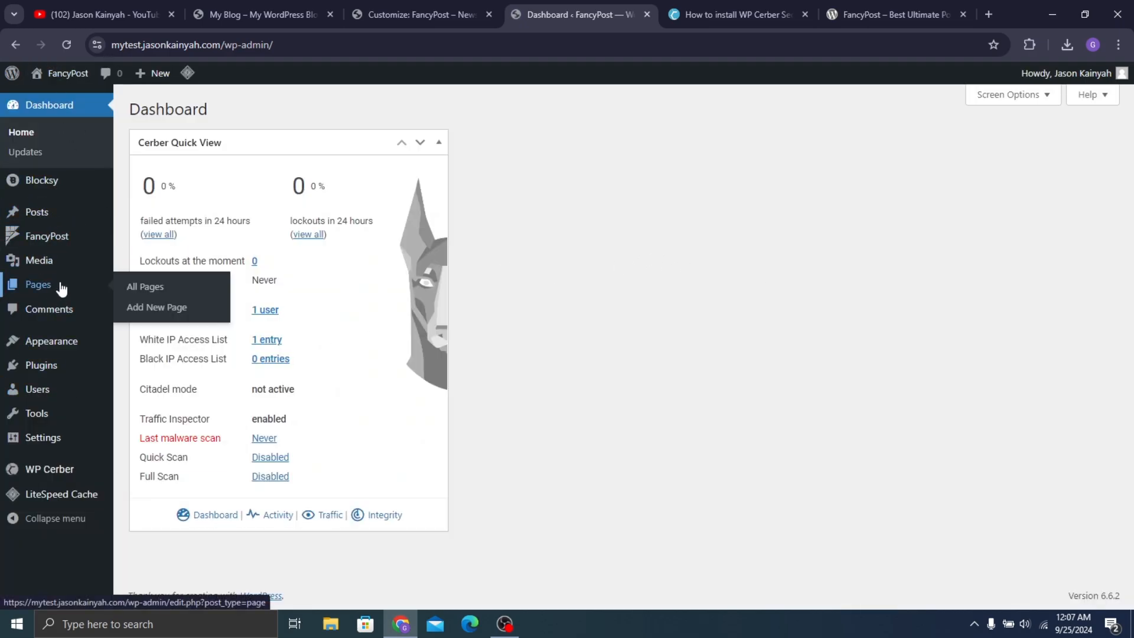
{"action": "left_click", "coordinate": [143, 298]}
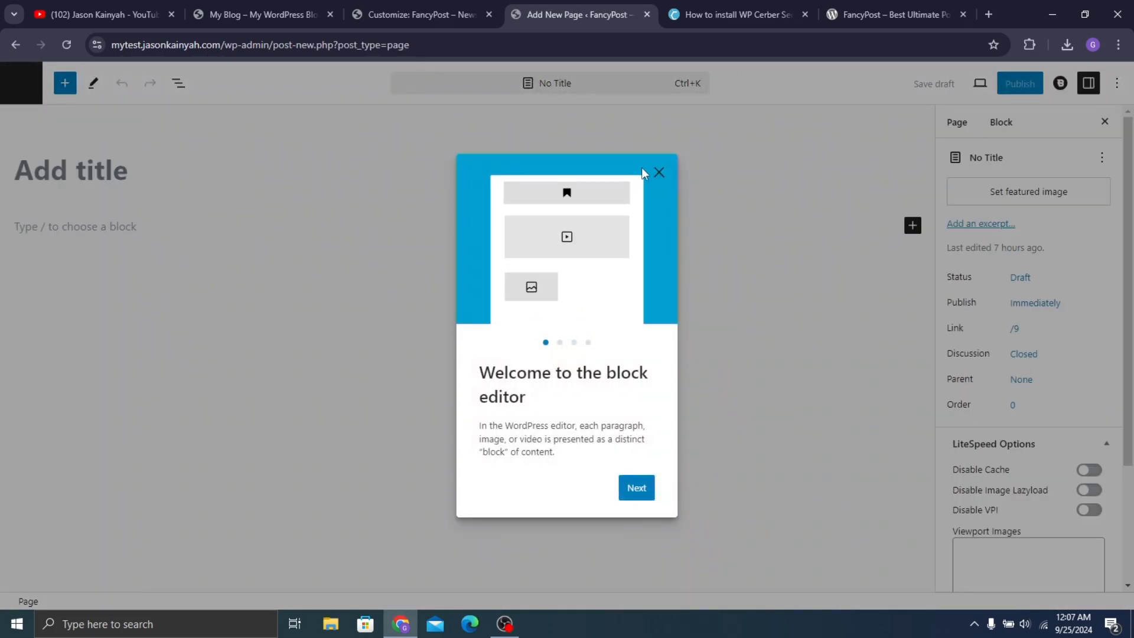
{"action": "left_click", "coordinate": [657, 172]}
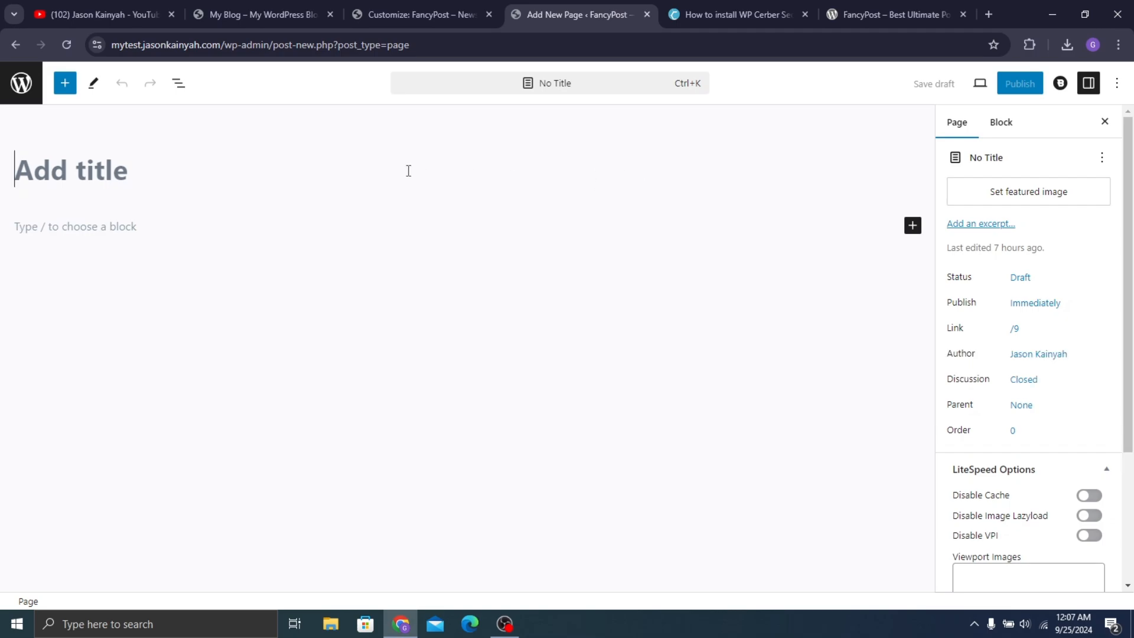
{"action": "type", "text": "Home"}
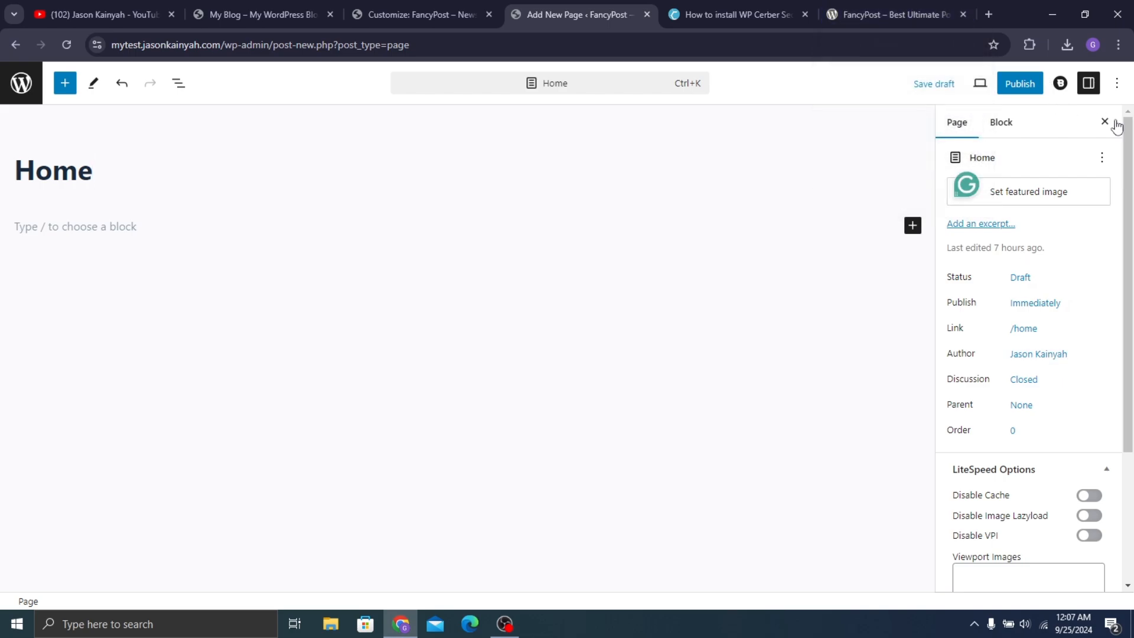
Turn off the page title in the Blocksy page settings
{"action": "left_click", "coordinate": [1056, 84]}
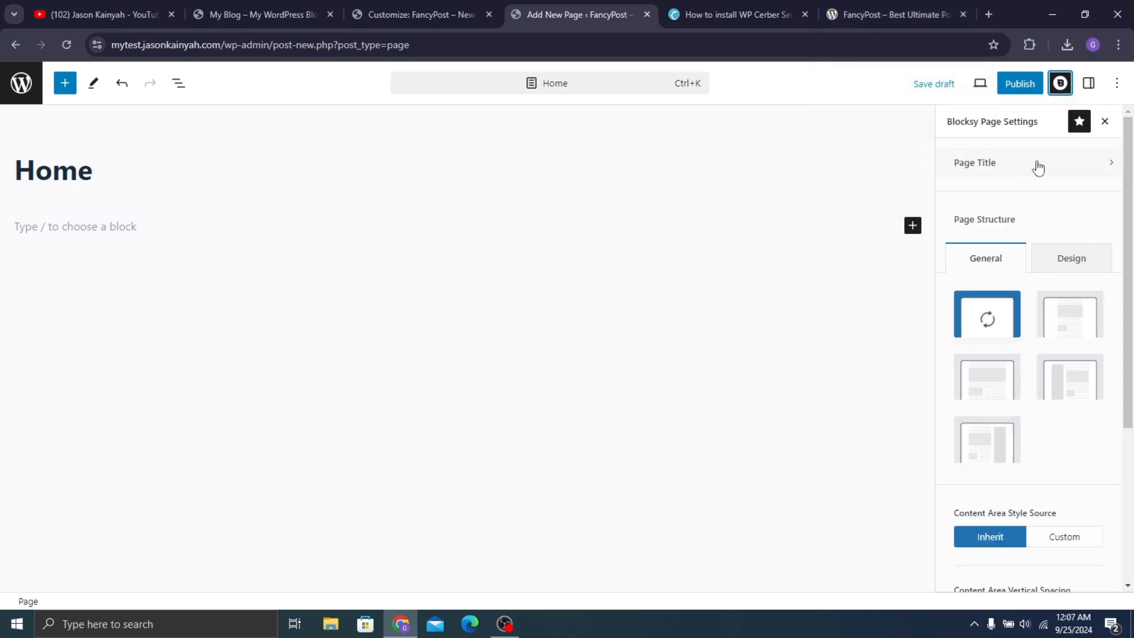
{"action": "left_click", "coordinate": [1060, 168]}
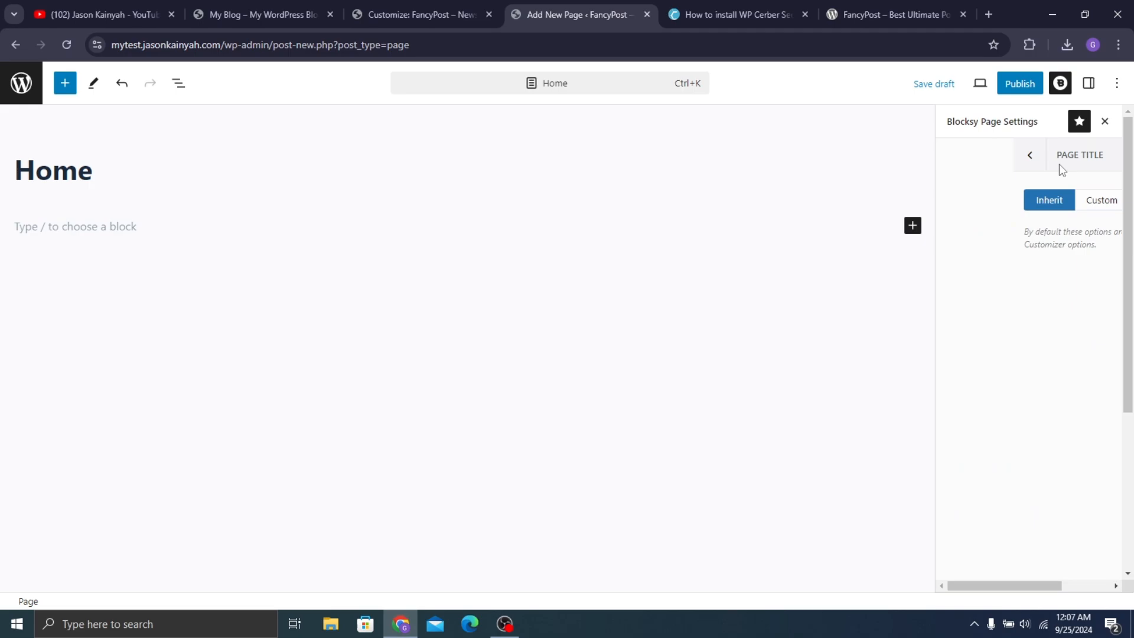
{"action": "left_click", "coordinate": [1079, 203]}
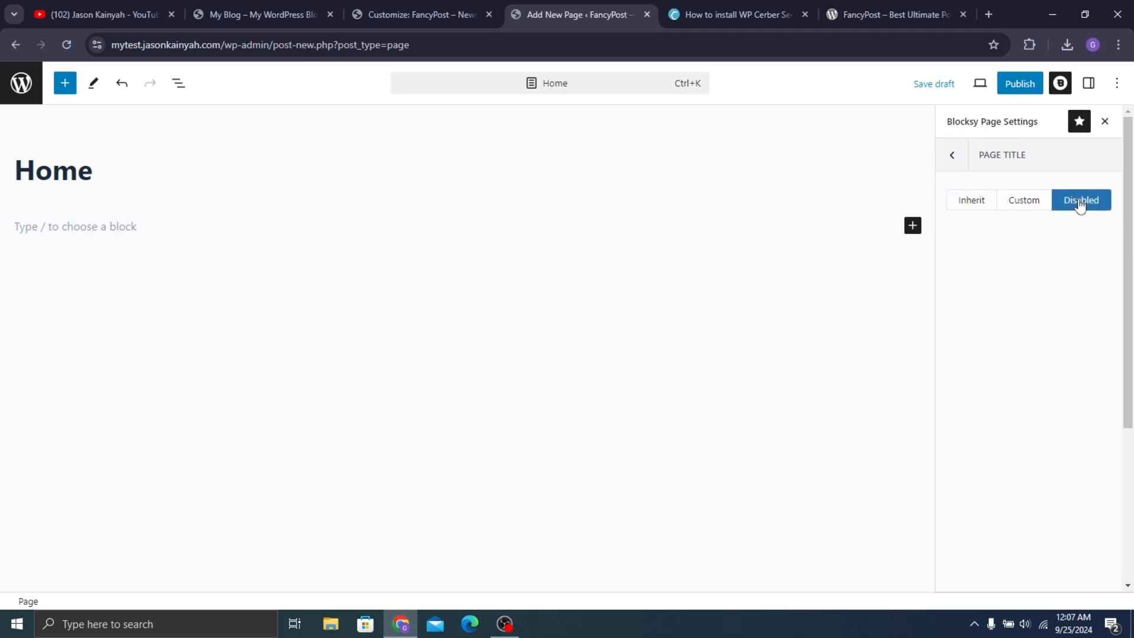
{"action": "left_click", "coordinate": [952, 156]}
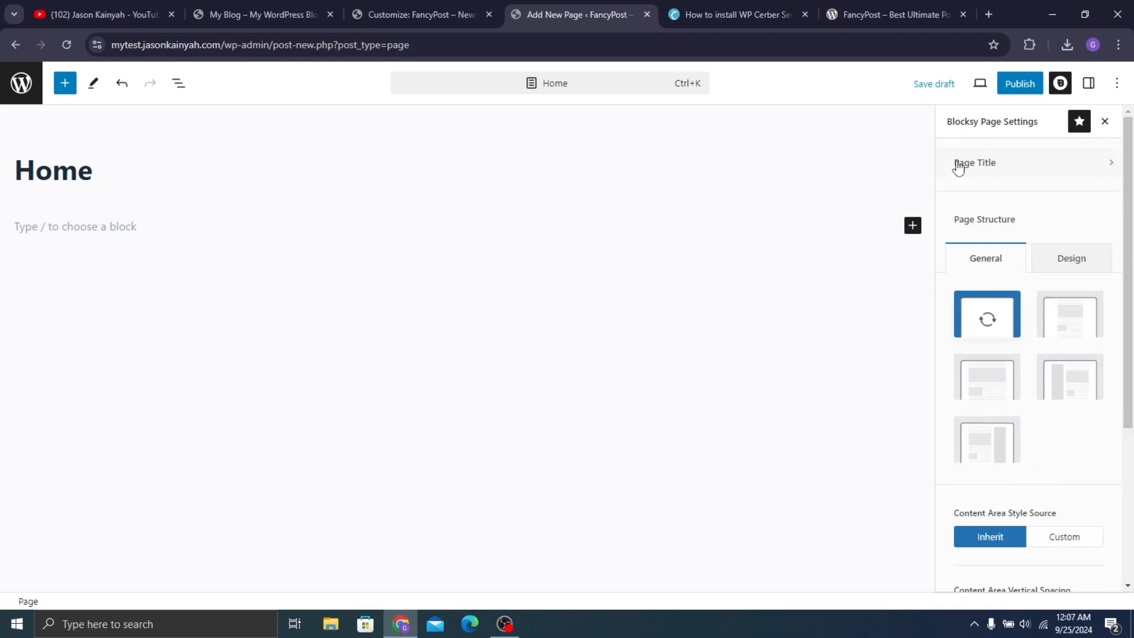
{"action": "left_click", "coordinate": [957, 166]}
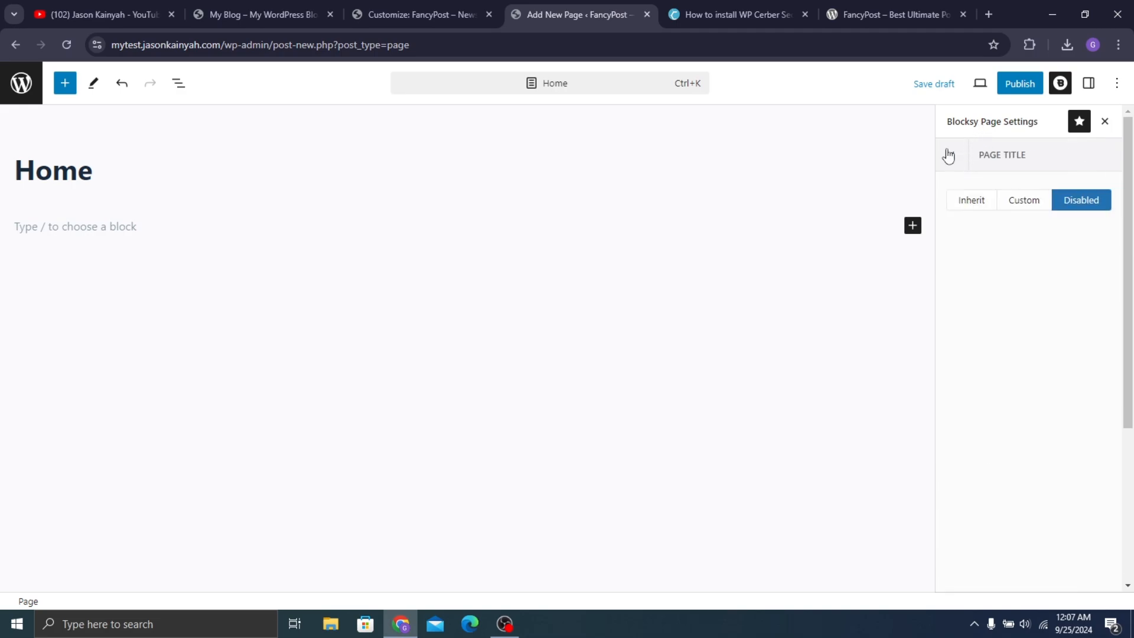
{"action": "left_click", "coordinate": [948, 154]}
Close the settings panel and publish the Home page
{"action": "left_click", "coordinate": [1057, 85]}
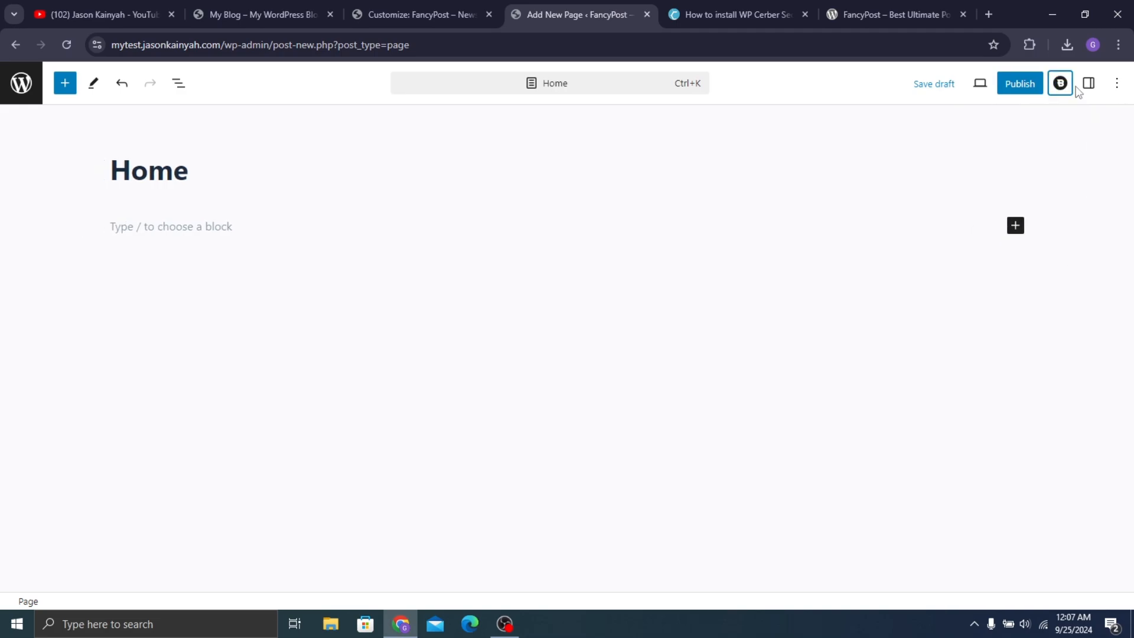
{"action": "left_click", "coordinate": [1017, 94]}
{"action": "left_click", "coordinate": [1021, 84]}
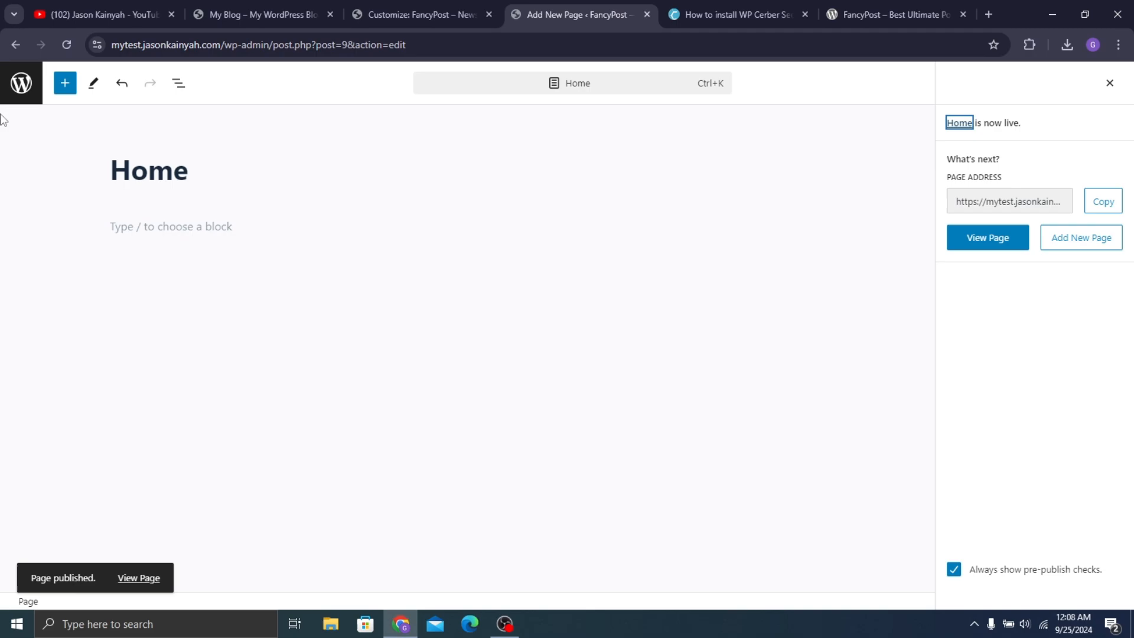
Open the published Home page in a new tab and leave the editor for the Pages list
{"action": "right_click", "coordinate": [1000, 239]}
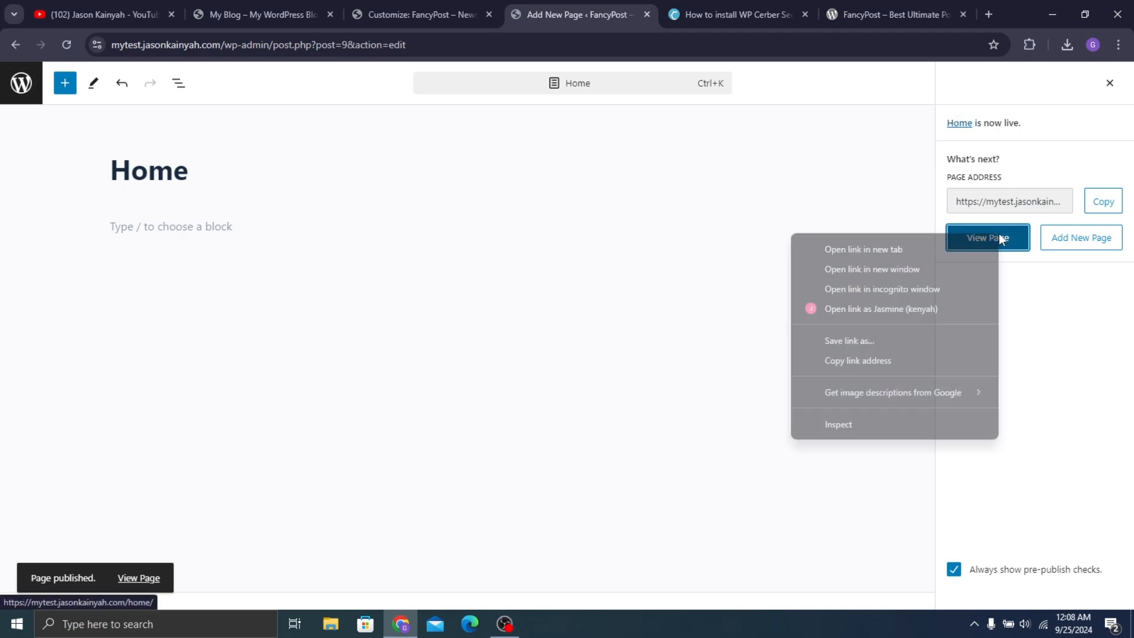
{"action": "left_click", "coordinate": [965, 248]}
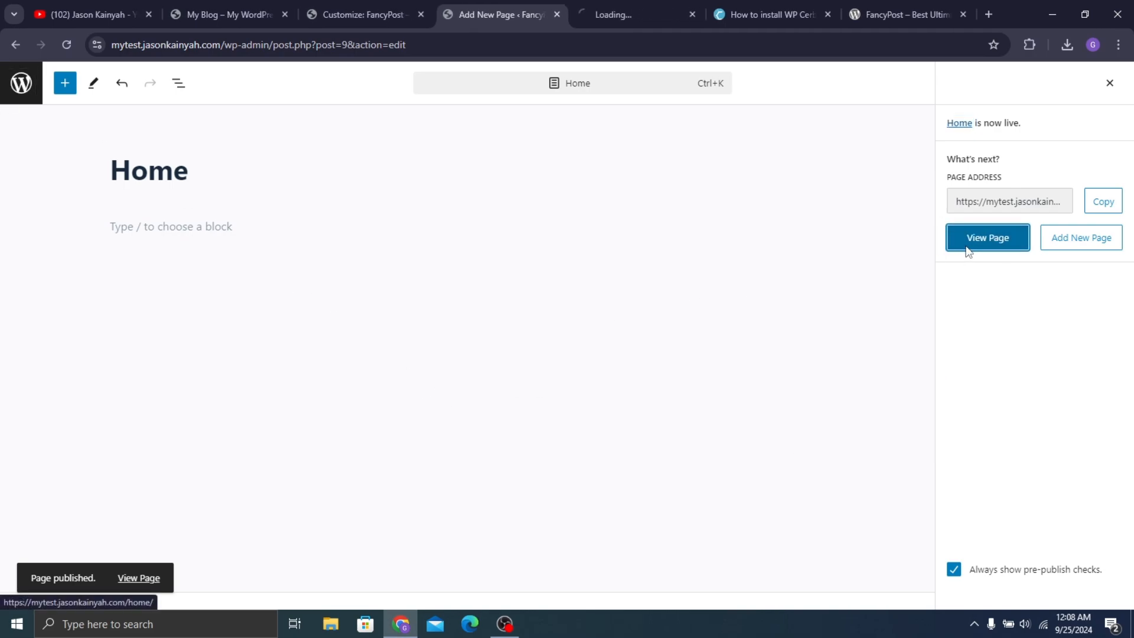
{"action": "left_click", "coordinate": [19, 86]}
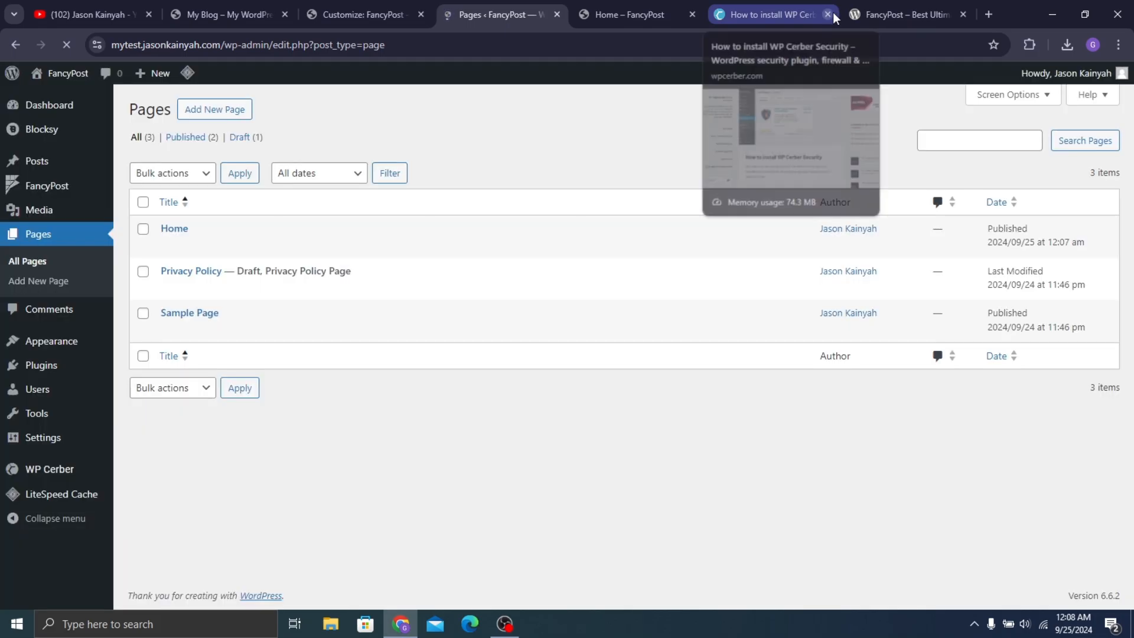
Close the WP Cerber guide, FancyPost plugin and customizer tabs, then return to the Pages list
{"action": "left_click", "coordinate": [828, 14]}
{"action": "left_click", "coordinate": [829, 14]}
{"action": "left_click", "coordinate": [700, 3]}
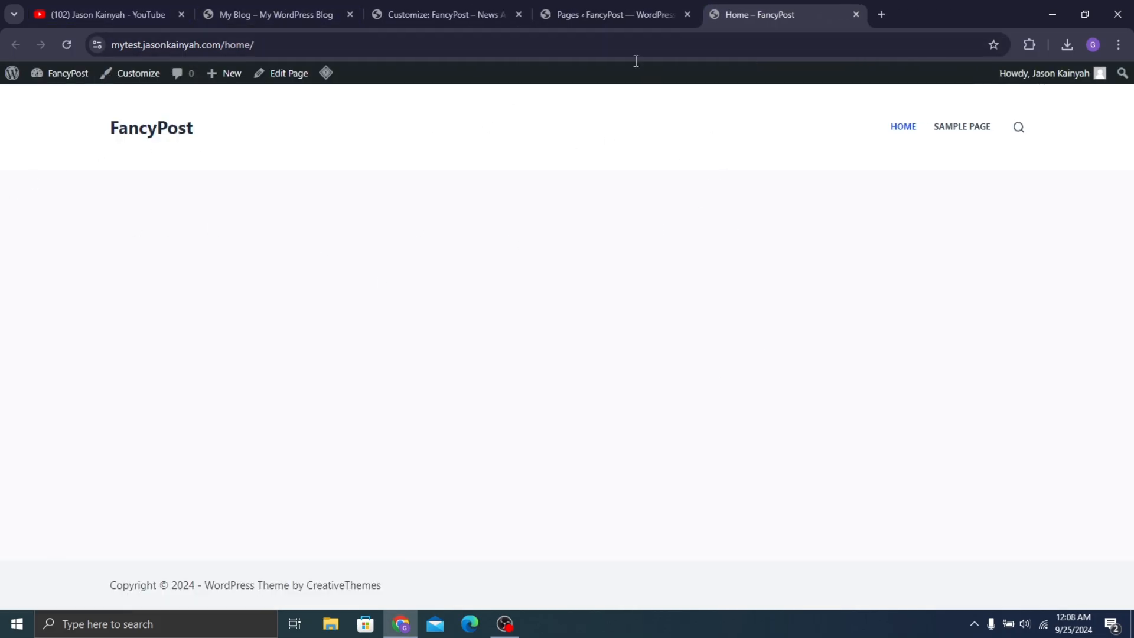
{"action": "left_click", "coordinate": [519, 14]}
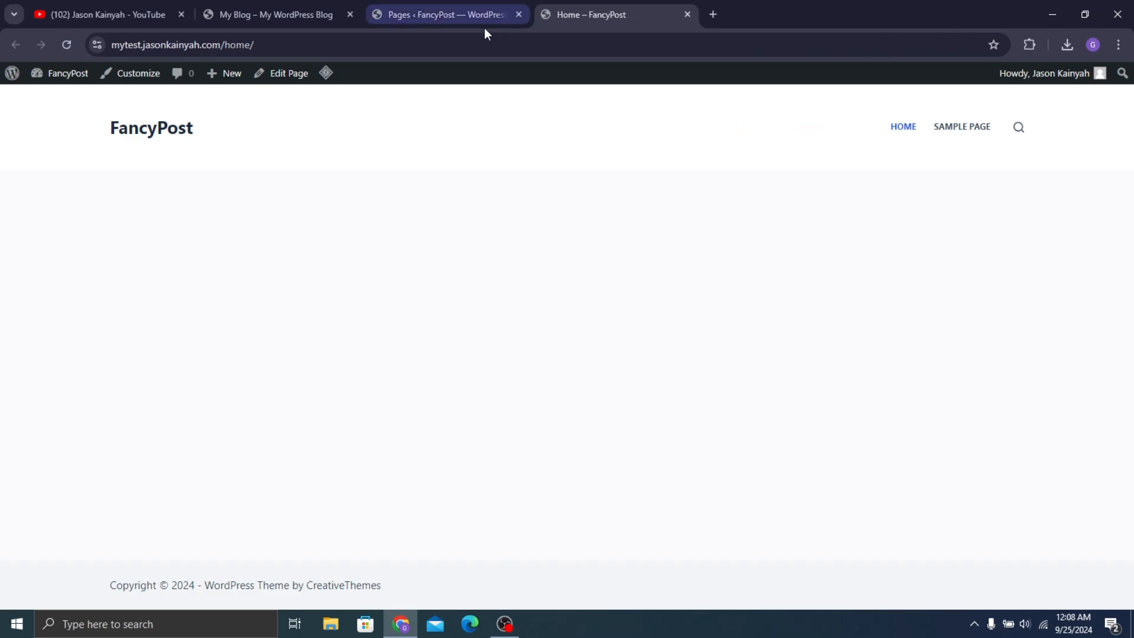
{"action": "left_click", "coordinate": [384, 2]}
{"action": "mouse_move", "coordinate": [42, 437]}
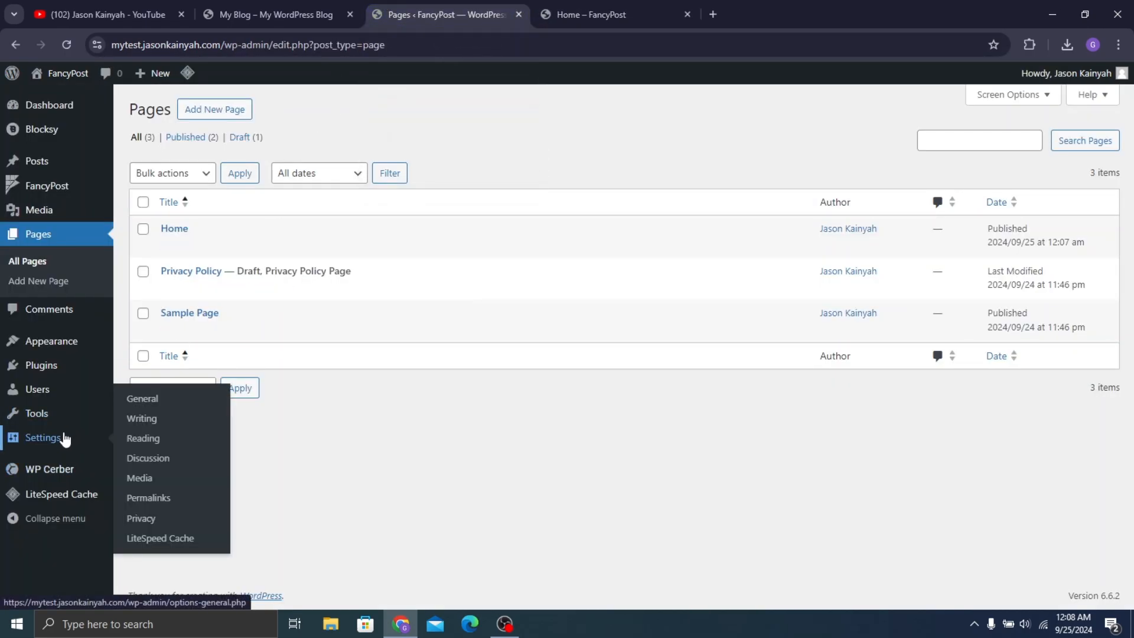
Open Reading Settings and load the site's front page at its root address in a new tab
{"action": "left_click", "coordinate": [152, 443]}
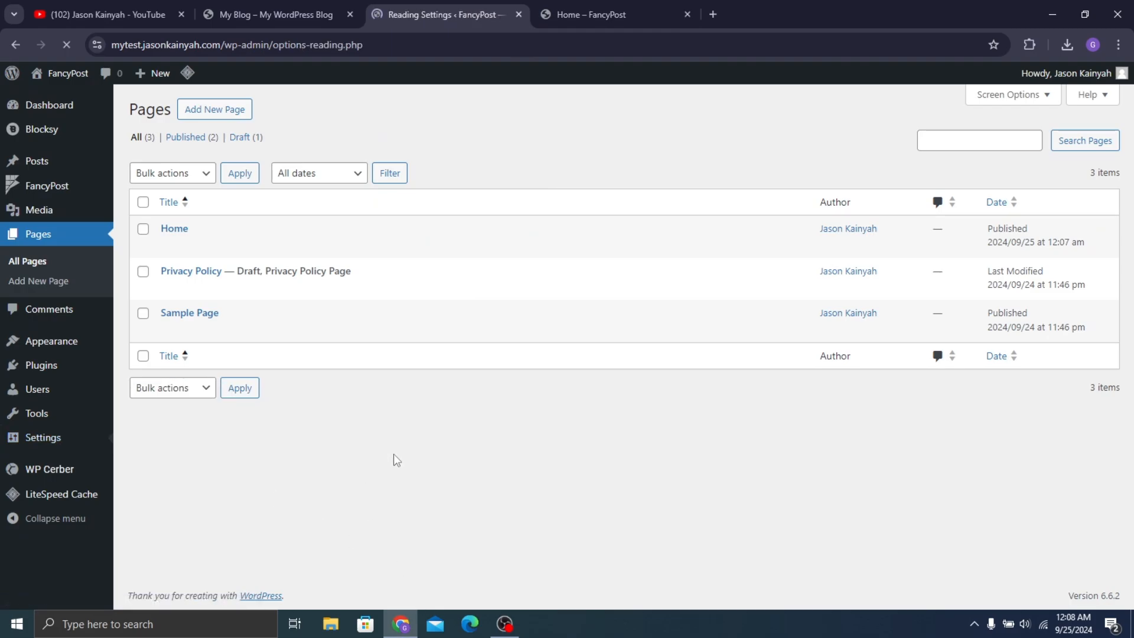
{"action": "key", "text": "ctrl+t"}
{"action": "type", "text": "myte"}
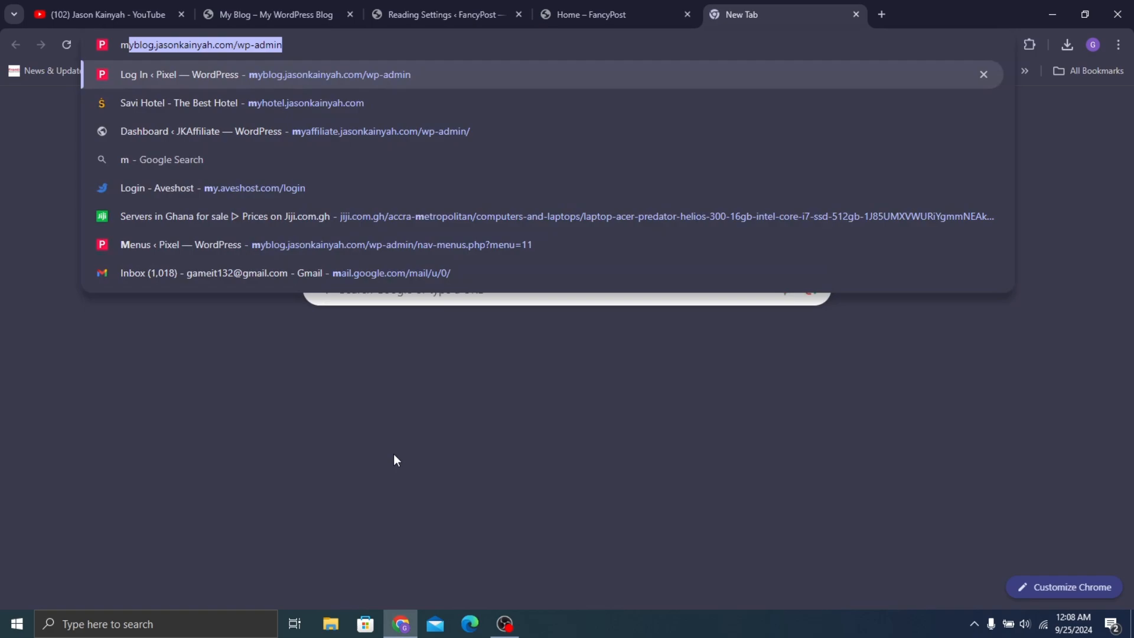
{"action": "key", "text": "Right"}
{"action": "key", "text": "BackSpace"}
{"action": "key", "text": "BackSpace"}
{"action": "key", "text": "BackSpace"}
{"action": "key", "text": "BackSpace"}
{"action": "key", "text": "BackSpace"}
{"action": "key", "text": "BackSpace"}
{"action": "key", "text": "BackSpace"}
{"action": "key", "text": "BackSpace"}
{"action": "key", "text": "BackSpace"}
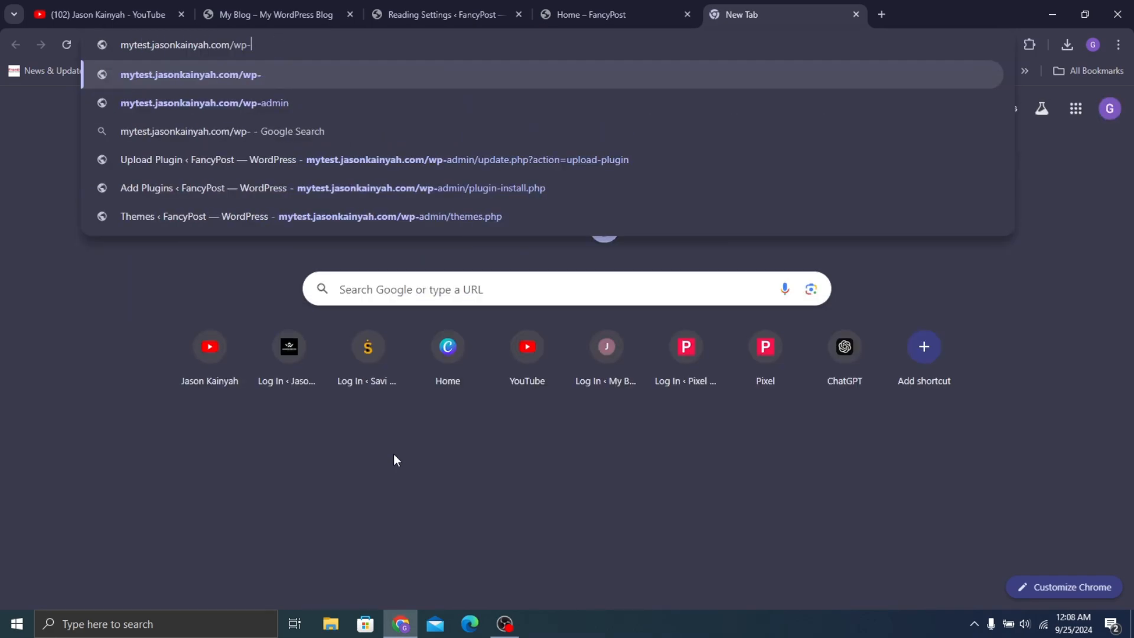
{"action": "key", "text": "Return"}
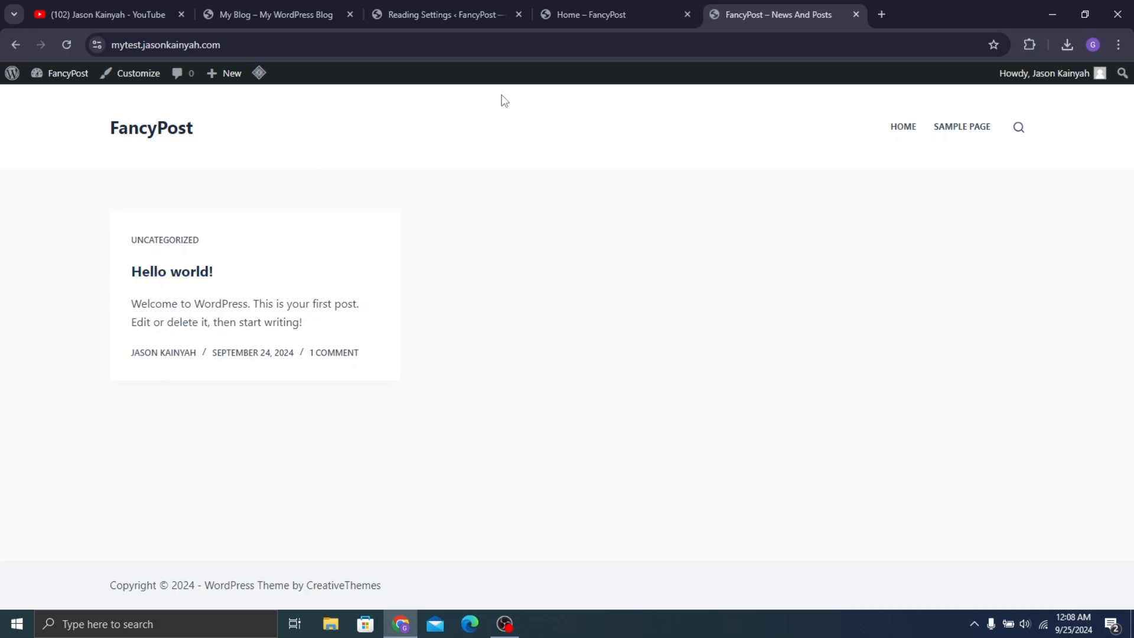
Compare the Home page and front page tabs, then close the front page tab
{"action": "left_click", "coordinate": [594, 8]}
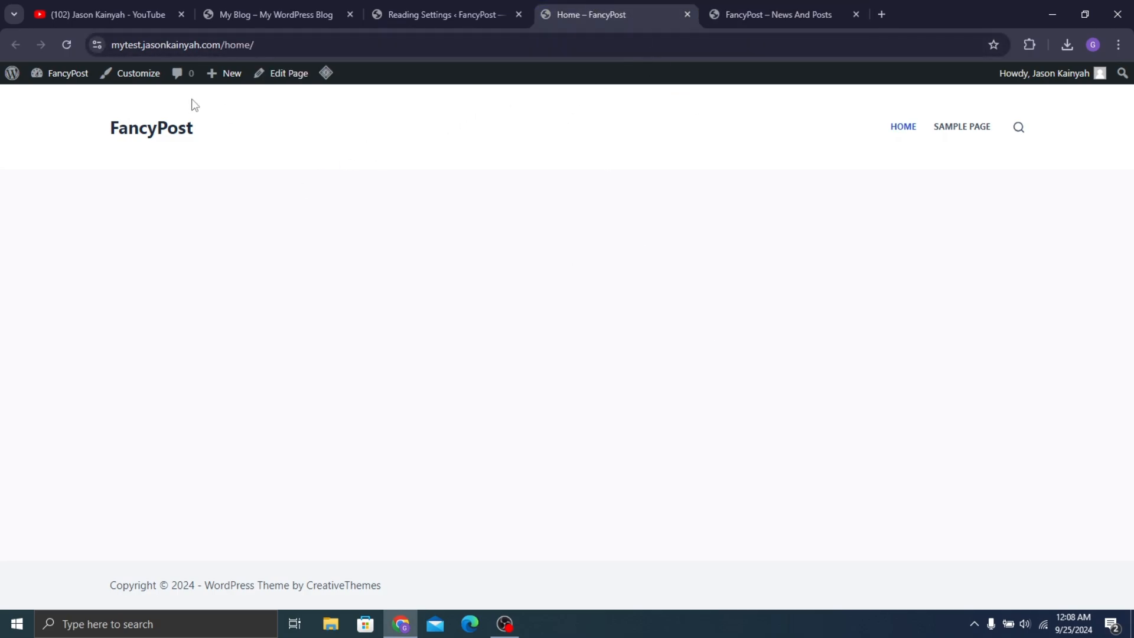
{"action": "left_click", "coordinate": [756, 7]}
{"action": "key", "text": "ctrl+w"}
{"action": "left_click", "coordinate": [478, 7]}
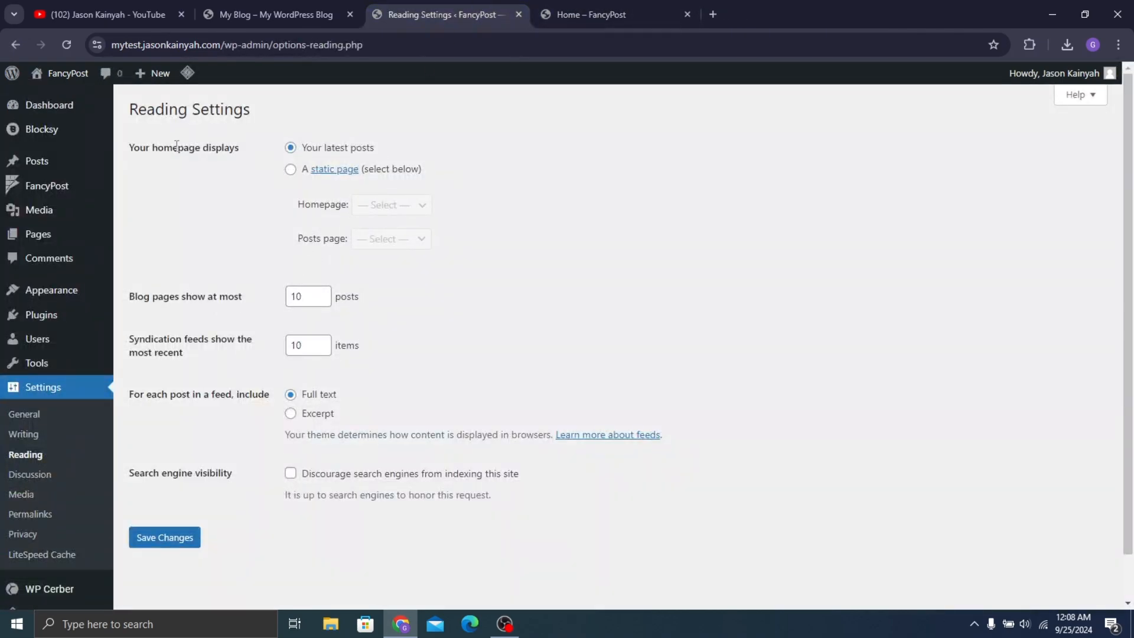
Select 'A static page' with Home as the homepage and save the Reading settings
{"action": "left_click", "coordinate": [290, 169]}
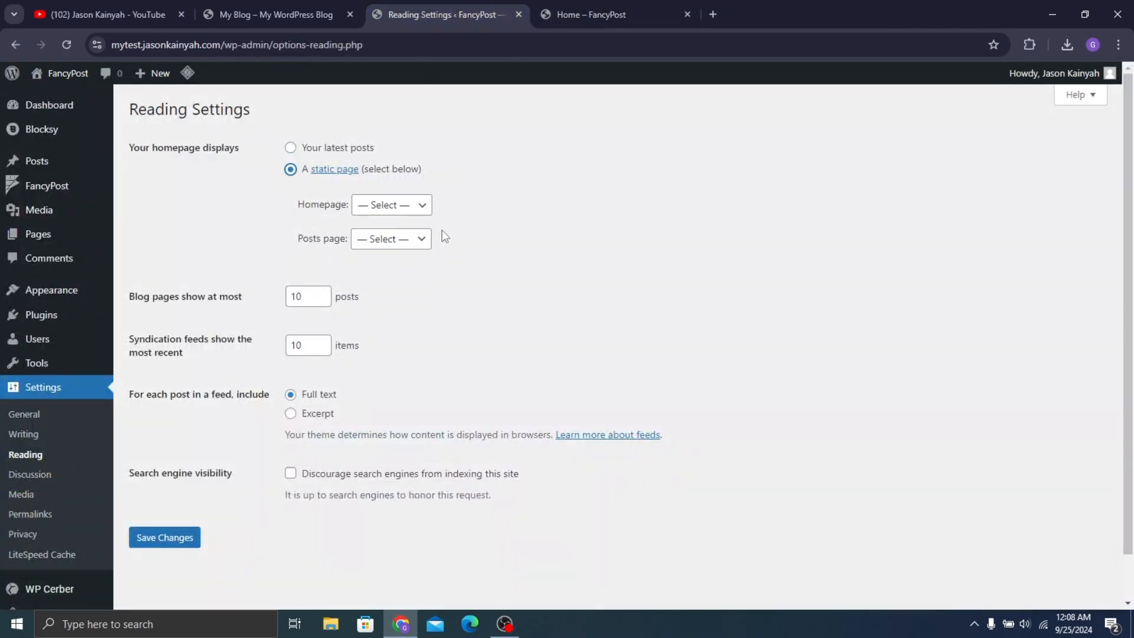
{"action": "left_click", "coordinate": [417, 207]}
{"action": "left_click", "coordinate": [414, 252]}
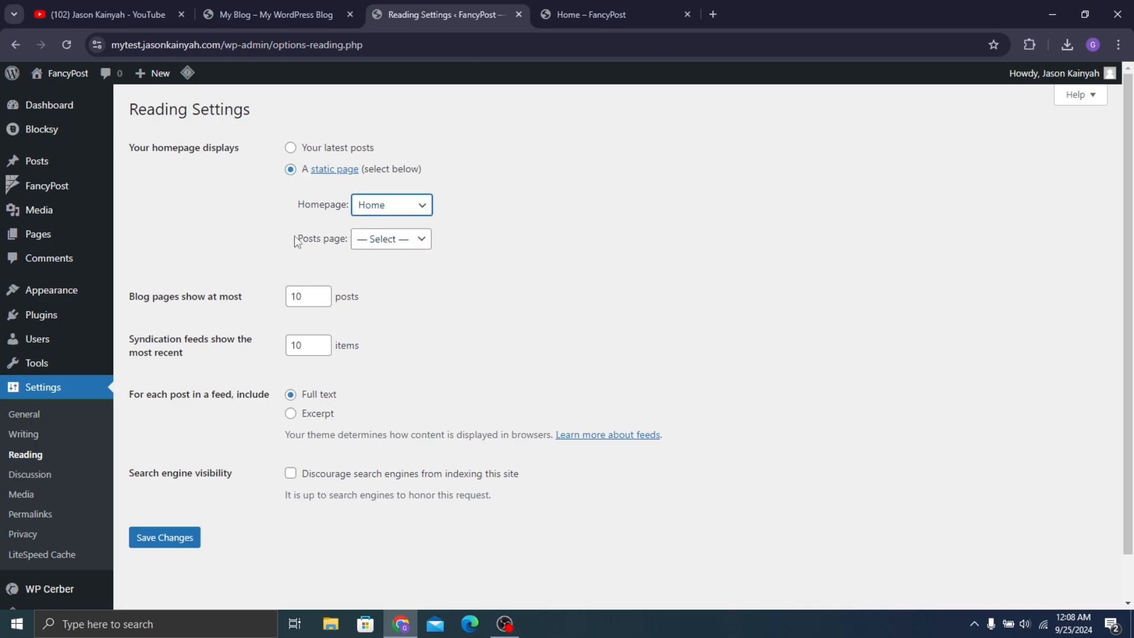
{"action": "left_click", "coordinate": [189, 537]}
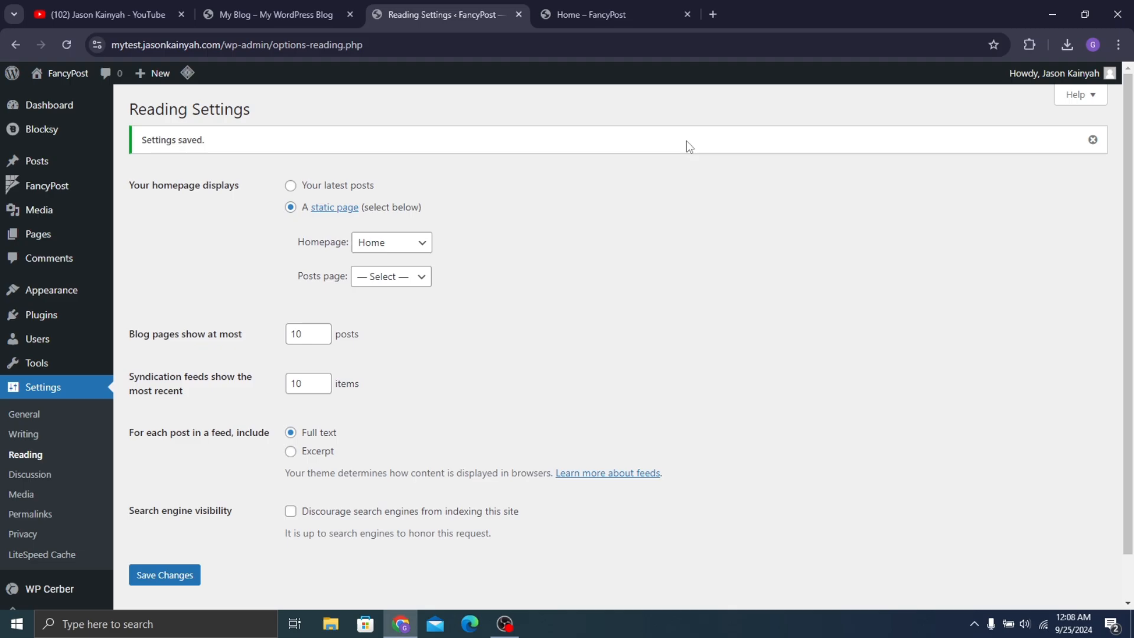
{"action": "key", "text": "ctrl+t"}
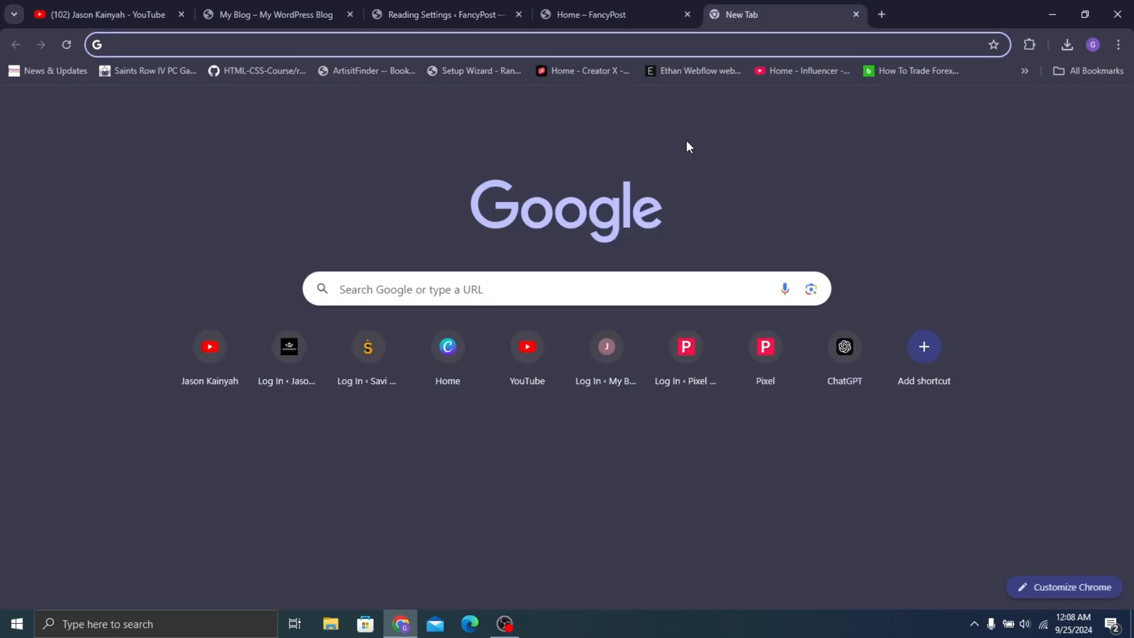
{"action": "type", "text": "mytest"}
{"action": "key", "text": "Right"}
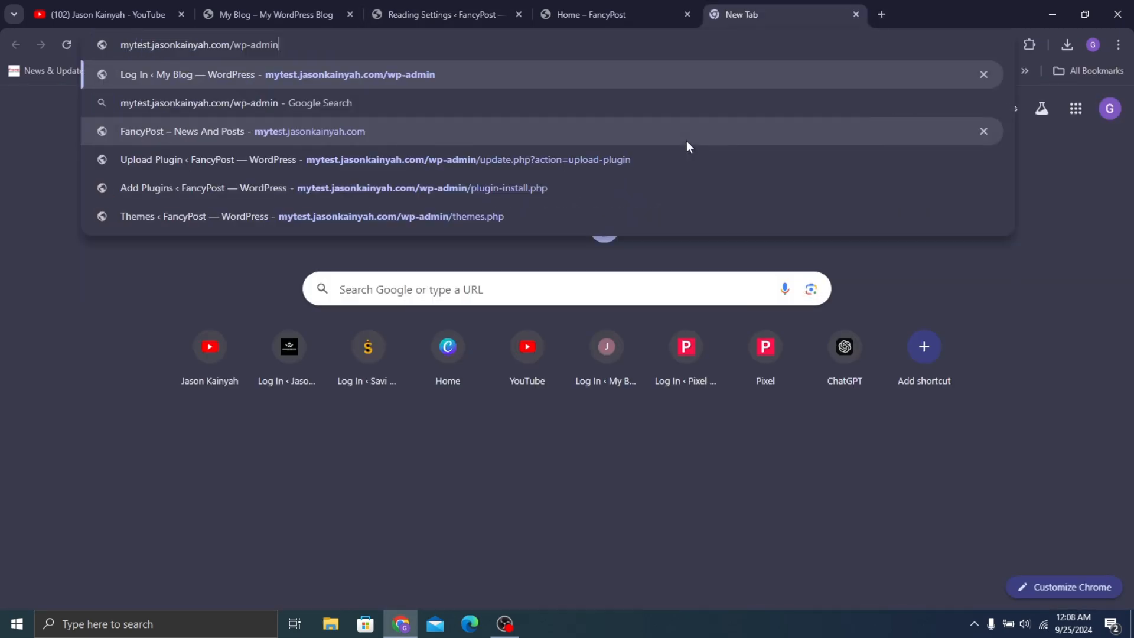
{"action": "key", "text": "BackSpace"}
{"action": "key", "text": "BackSpace"}
{"action": "key", "text": "BackSpace"}
{"action": "key", "text": "BackSpace"}
{"action": "key", "text": "BackSpace"}
{"action": "key", "text": "BackSpace"}
{"action": "key", "text": "BackSpace"}
{"action": "key", "text": "BackSpace"}
{"action": "key", "text": "Return"}
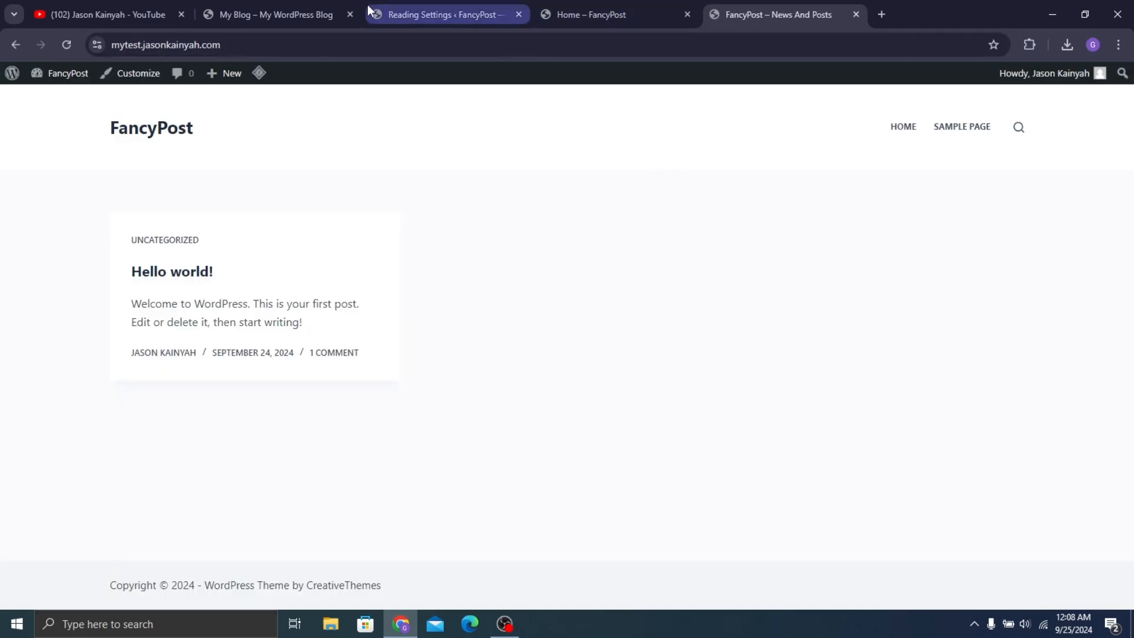
{"action": "left_click", "coordinate": [440, 14]}
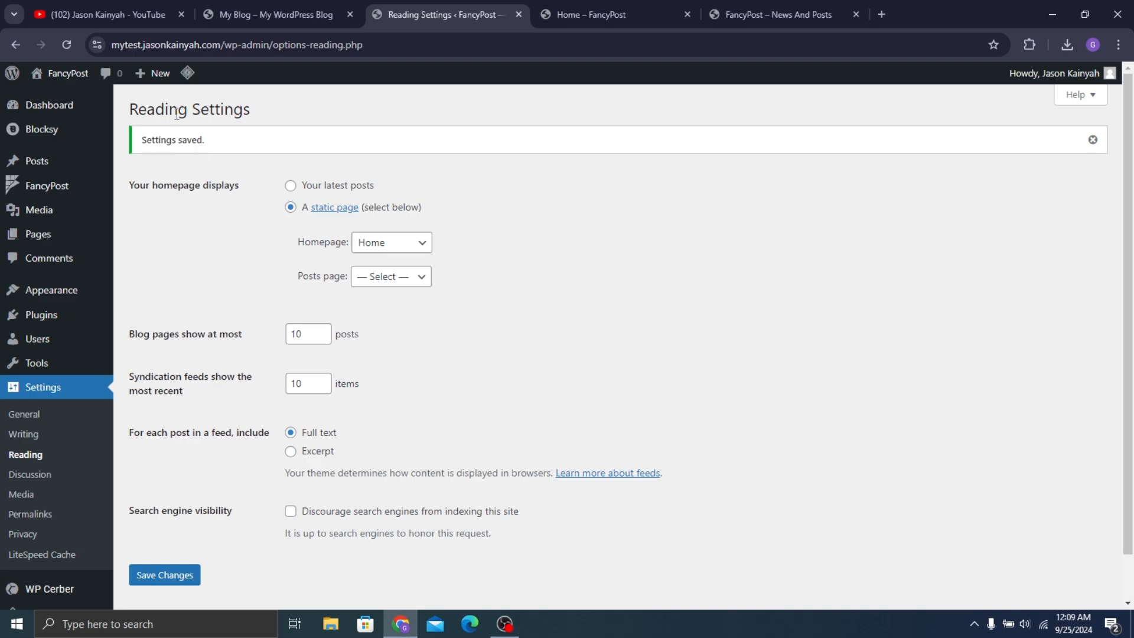
{"action": "mouse_move", "coordinate": [187, 73]}
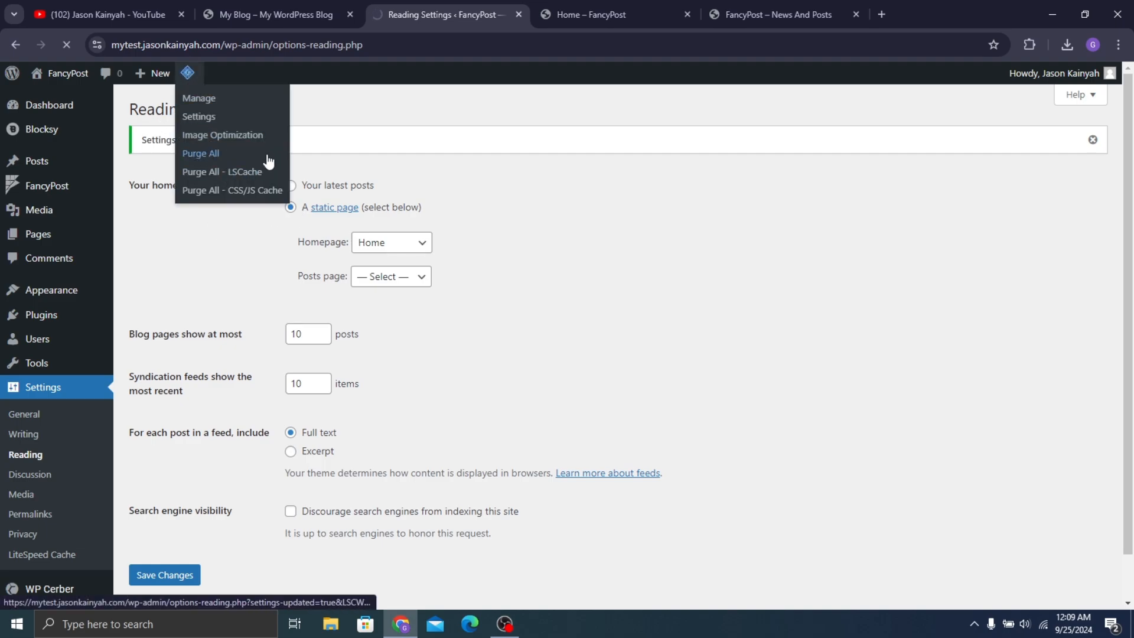
Run LiteSpeed's Purge All from the admin bar to clear every cache
{"action": "left_click", "coordinate": [212, 153]}
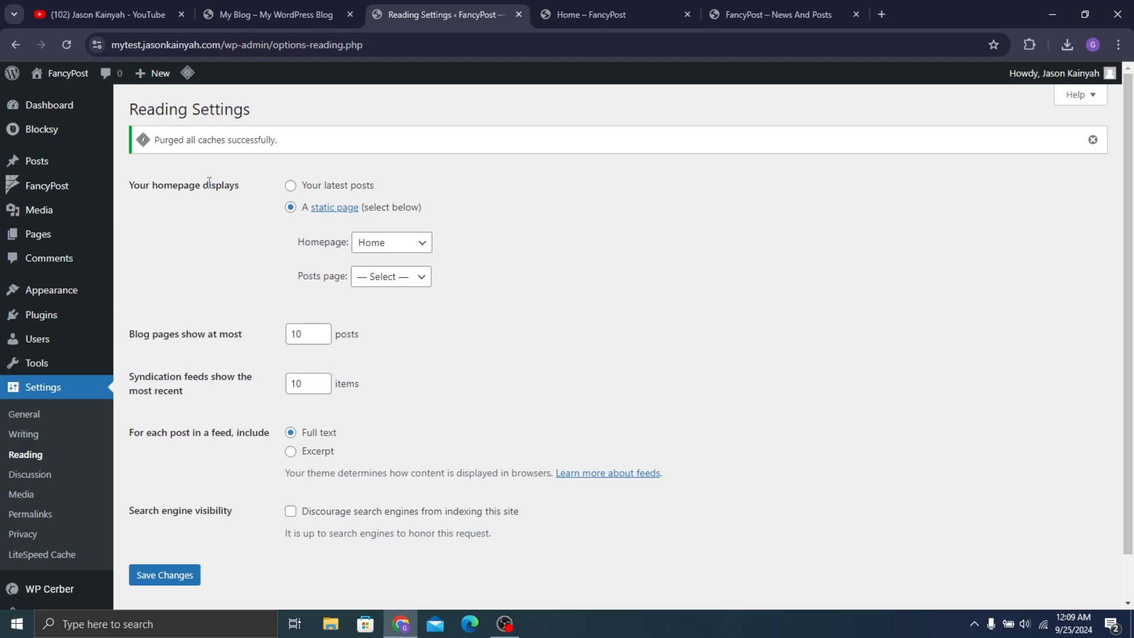
Reload mytest.jasonkainyah.com in a fresh tab to confirm the front page is now Home
{"action": "left_click", "coordinate": [760, 2]}
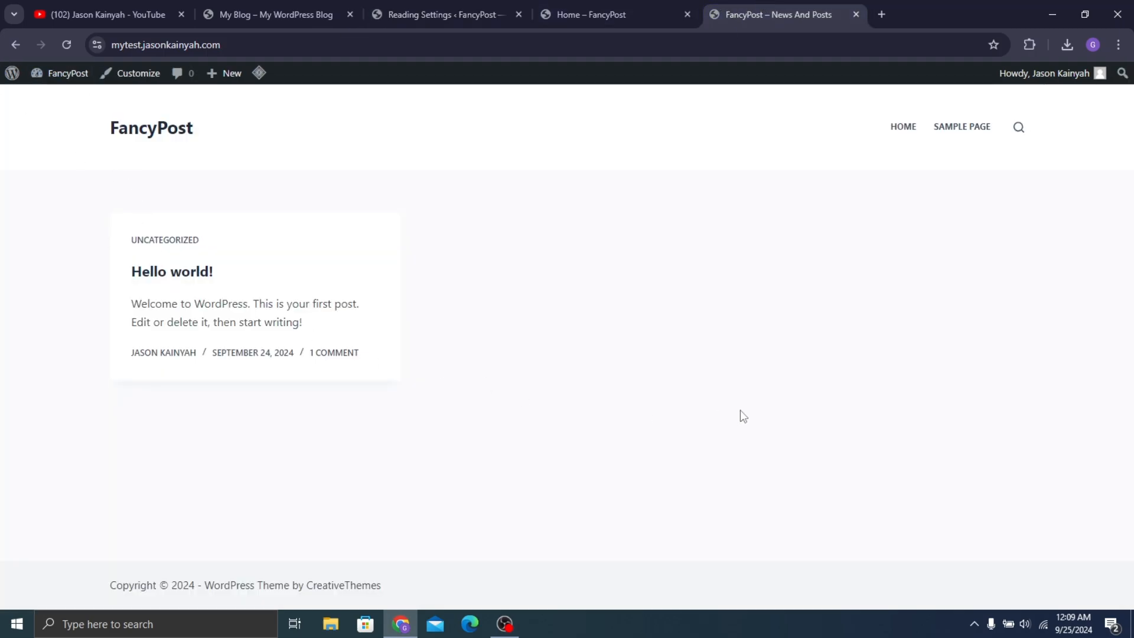
{"action": "key", "text": "ctrl+w"}
{"action": "key", "text": "ctrl+t"}
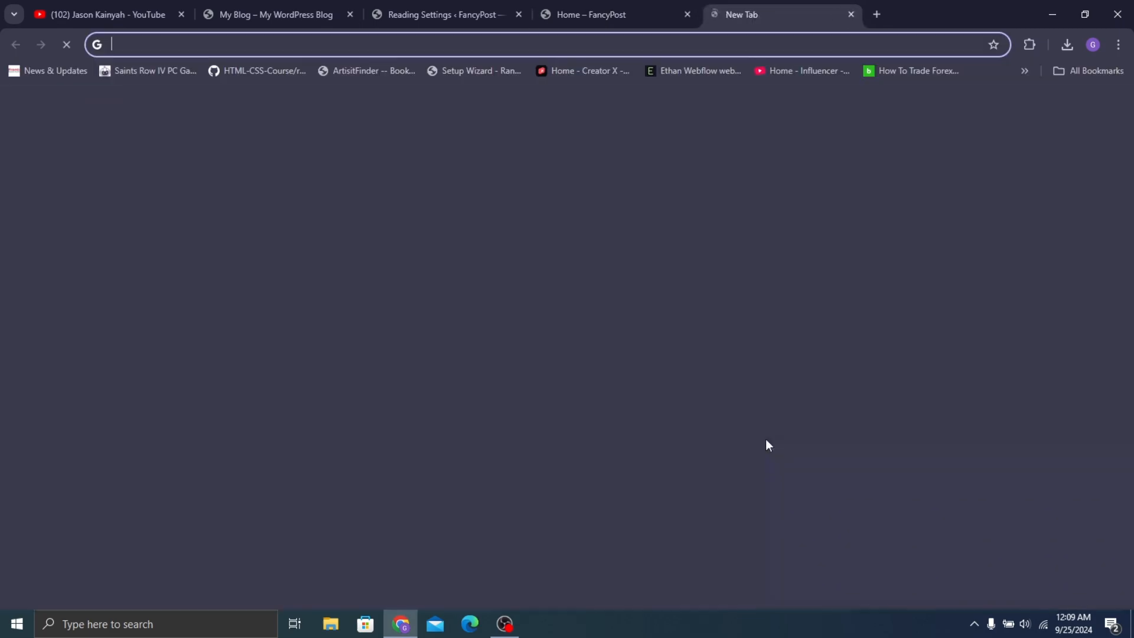
{"action": "type", "text": "mytest.jasonkainyah.com"}
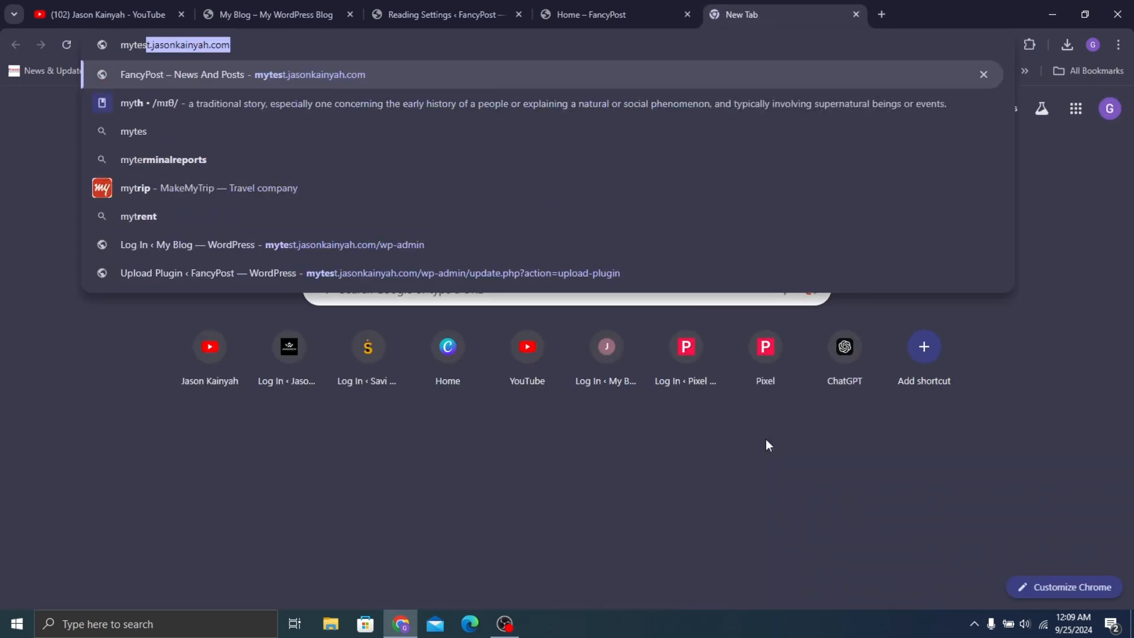
{"action": "key", "text": "Right"}
{"action": "key", "text": "Return"}
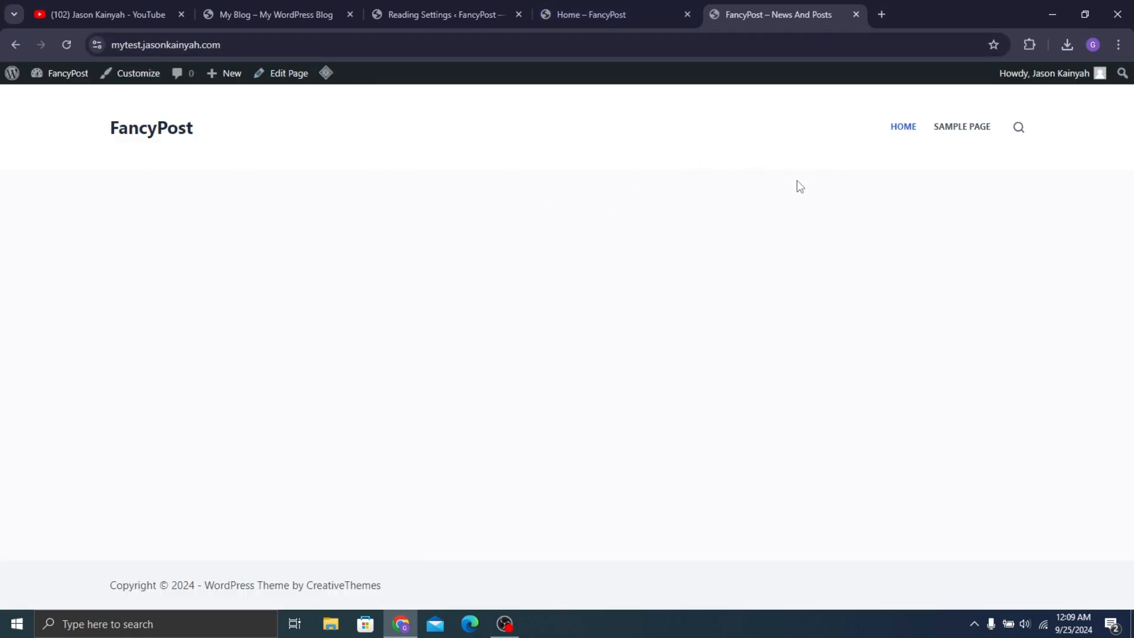
{"action": "key", "text": "ctrl+w"}
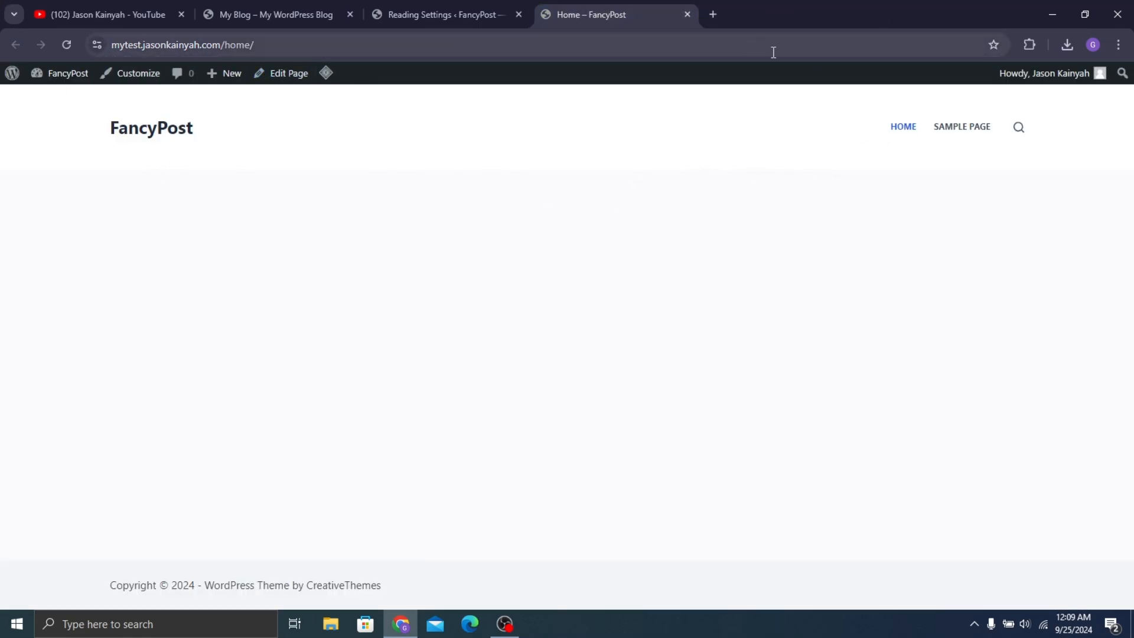
Open the Customizer and set Maximum Site Width under General > Layout to 1300
{"action": "left_click", "coordinate": [144, 85]}
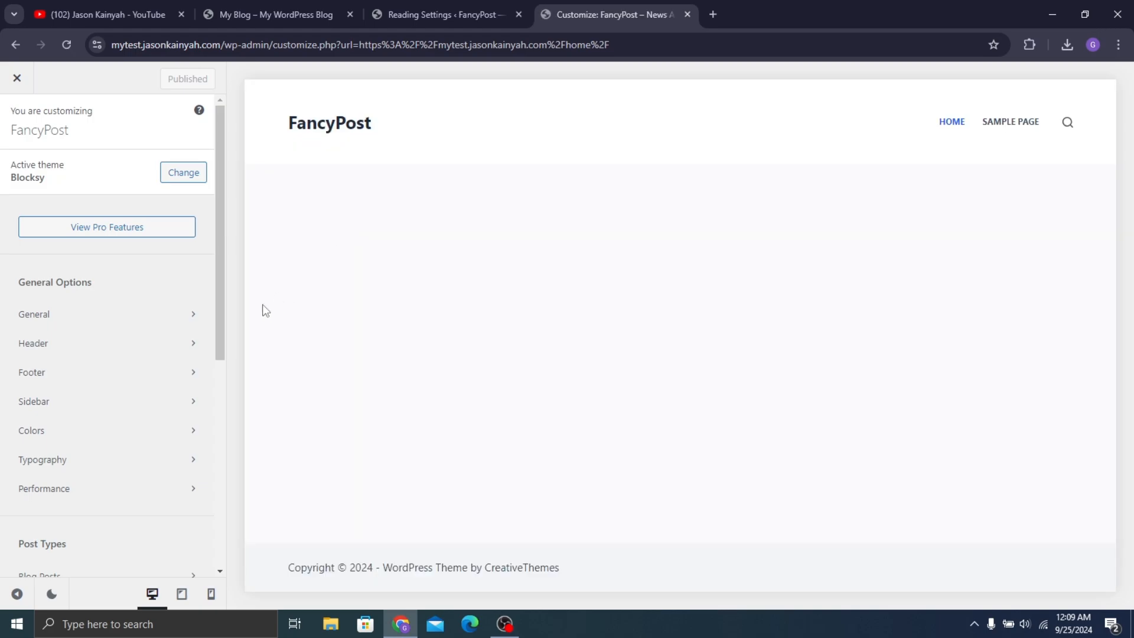
{"action": "left_click", "coordinate": [165, 315]}
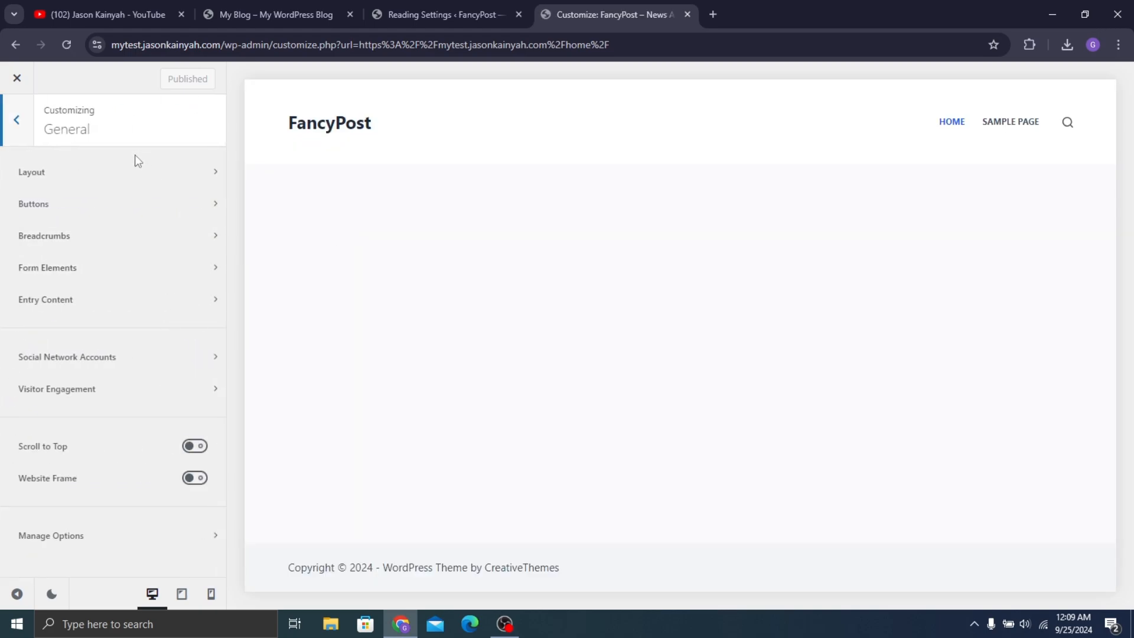
{"action": "left_click", "coordinate": [148, 174]}
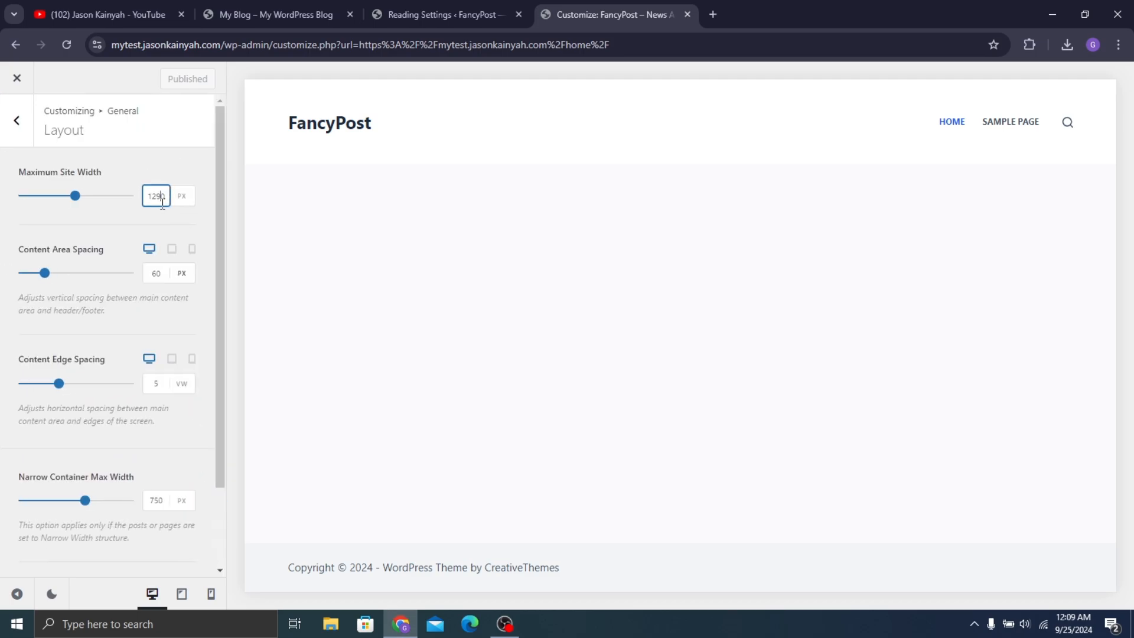
{"action": "left_click", "coordinate": [163, 201]}
{"action": "type", "text": "1300"}
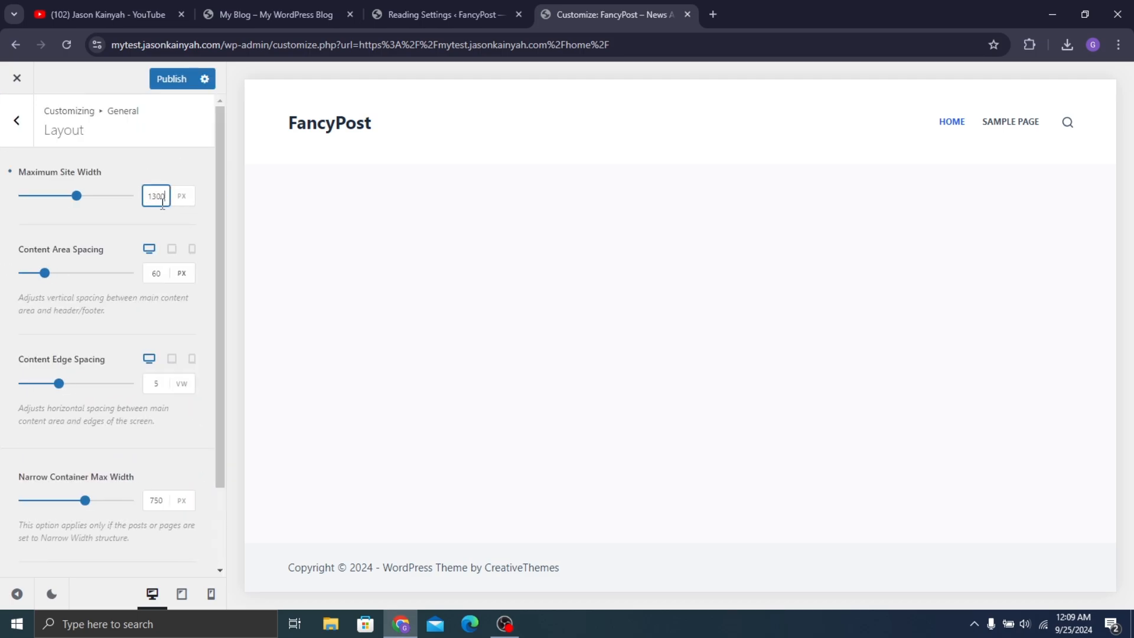
{"action": "left_click", "coordinate": [9, 136]}
{"action": "left_click", "coordinate": [19, 140]}
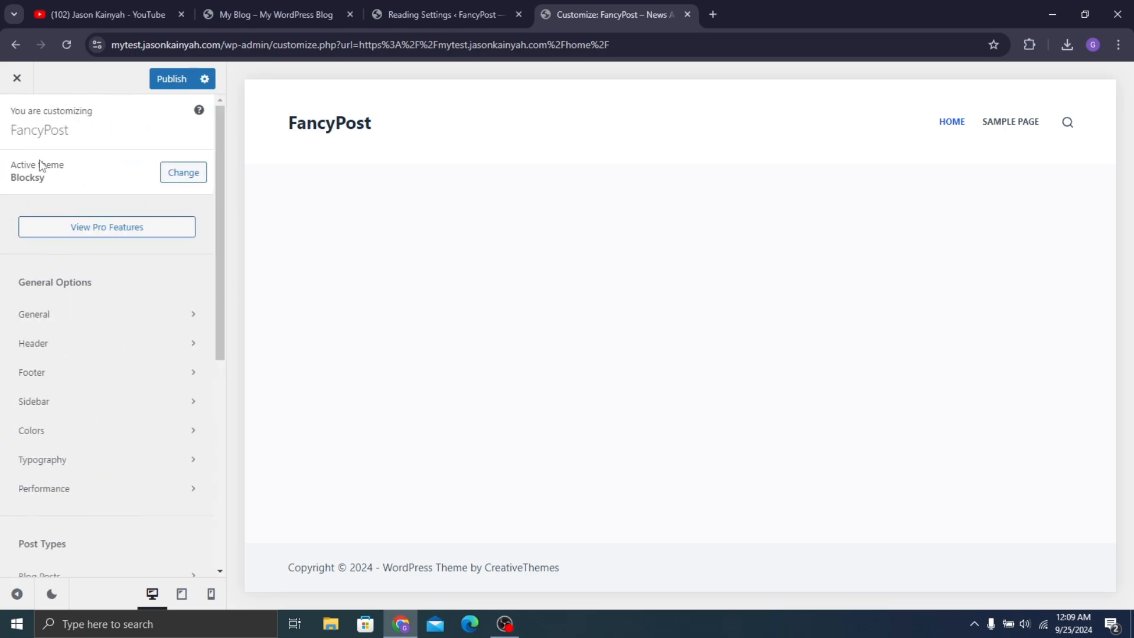
Look over the Sidebar settings and recheck the 1300 site width in Layout
{"action": "left_click", "coordinate": [34, 402]}
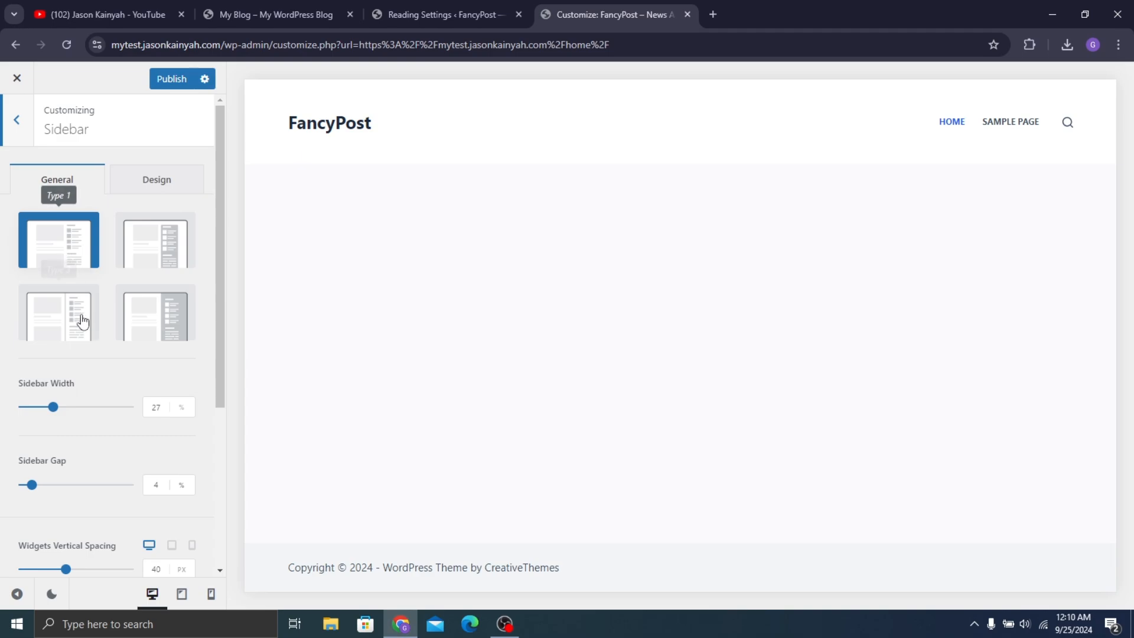
{"action": "left_click", "coordinate": [16, 120]}
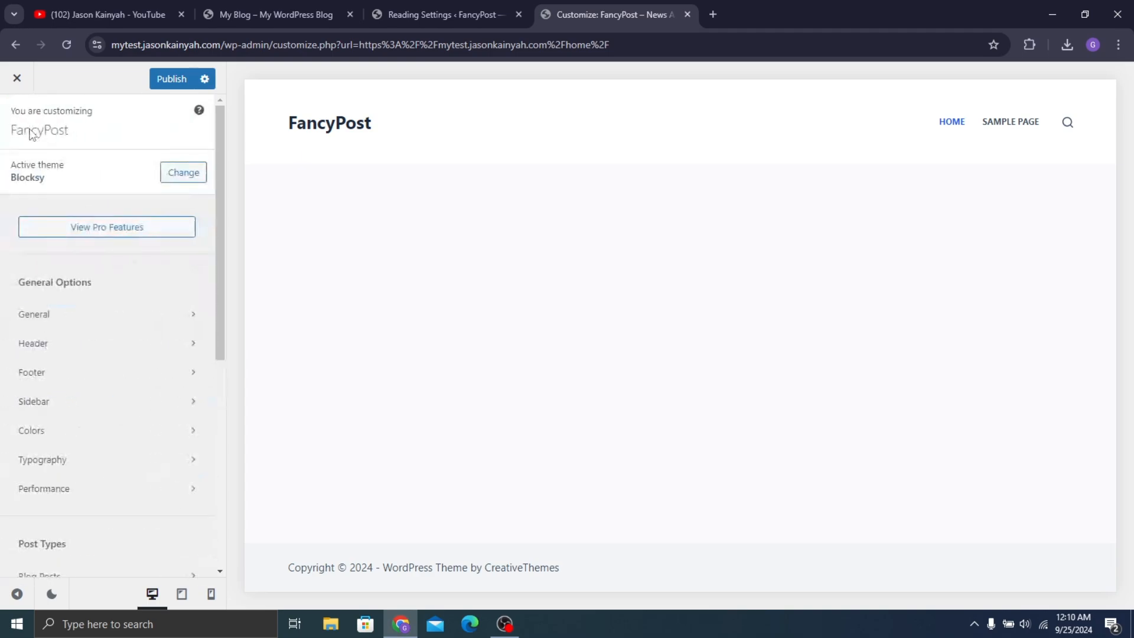
{"action": "left_click", "coordinate": [98, 322]}
{"action": "left_click", "coordinate": [61, 176]}
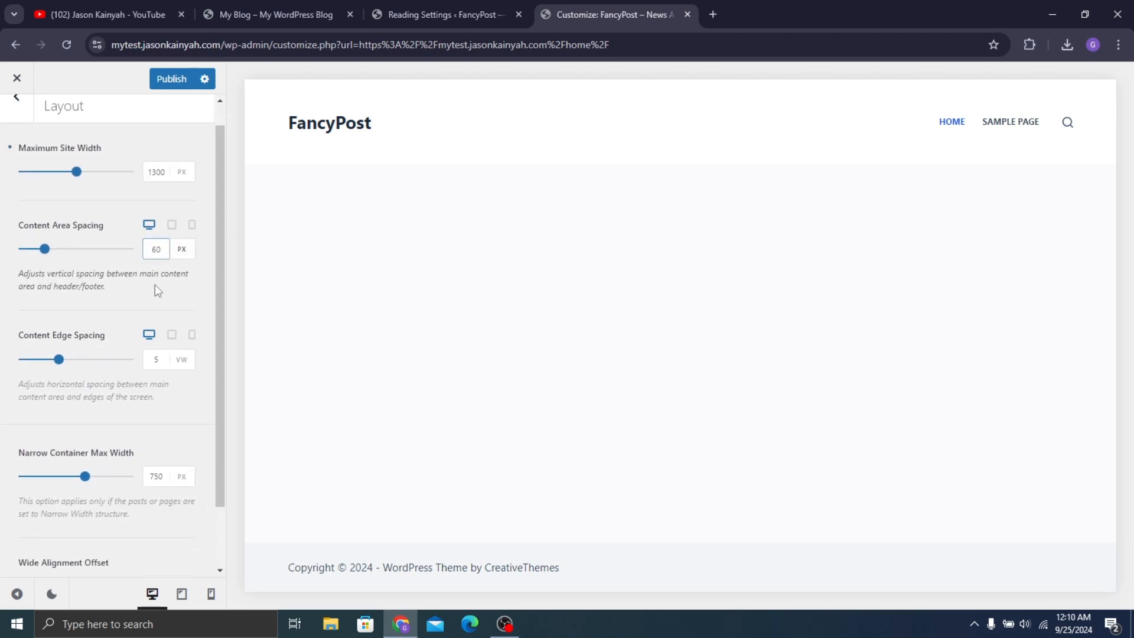
{"action": "scroll", "coordinate": [155, 285], "scroll_direction": "down", "scroll_amount": 1}
{"action": "scroll", "coordinate": [59, 266], "scroll_direction": "up", "scroll_amount": 3}
{"action": "left_click", "coordinate": [10, 137]}
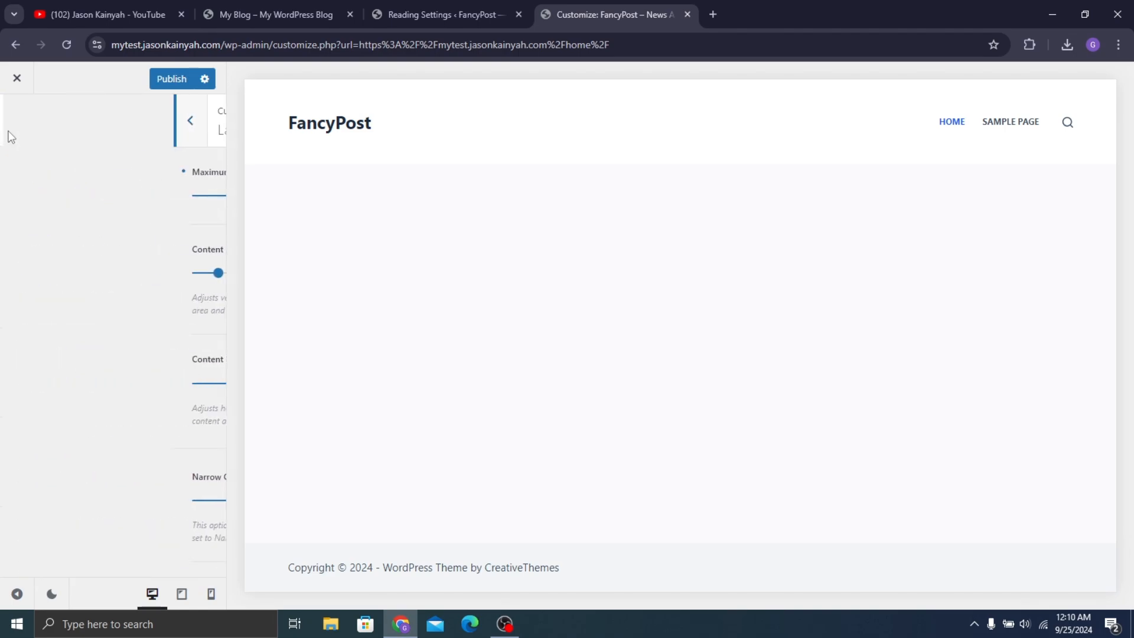
{"action": "left_click", "coordinate": [16, 120]}
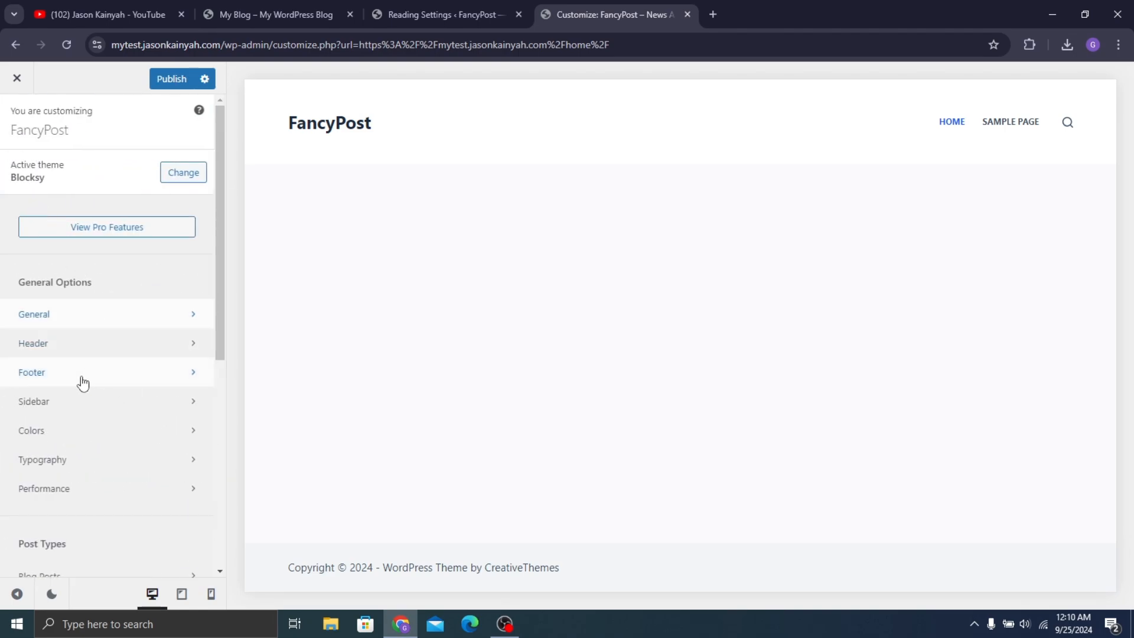
Set the Typography base font to Poppins, accepting the Google Font notice
{"action": "left_click", "coordinate": [81, 469]}
{"action": "left_click", "coordinate": [50, 201]}
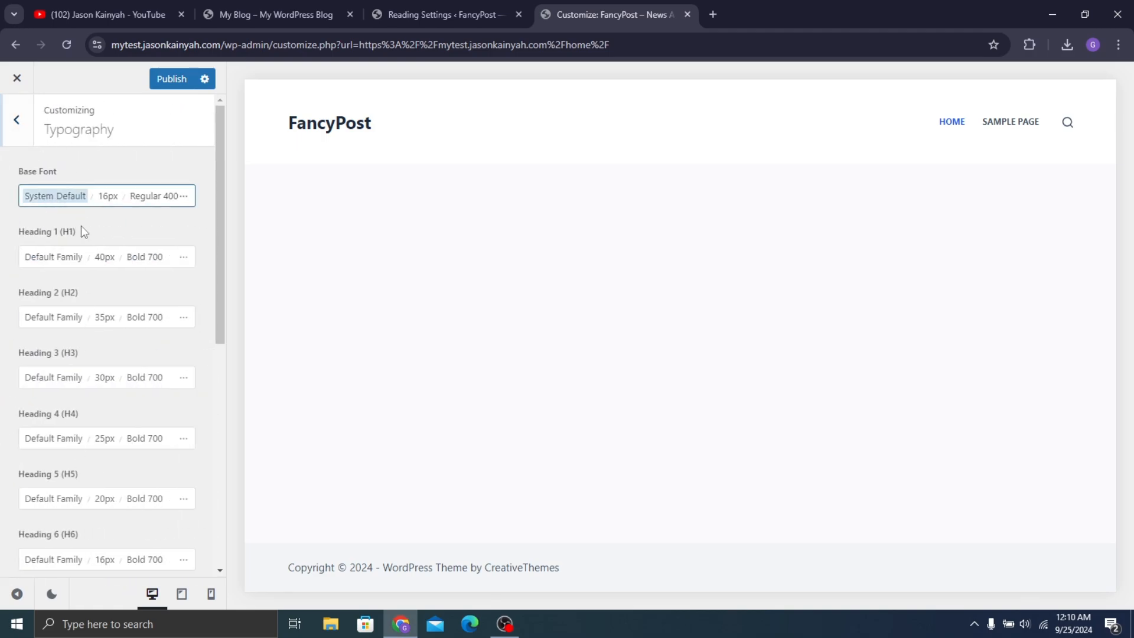
{"action": "left_click", "coordinate": [86, 247]}
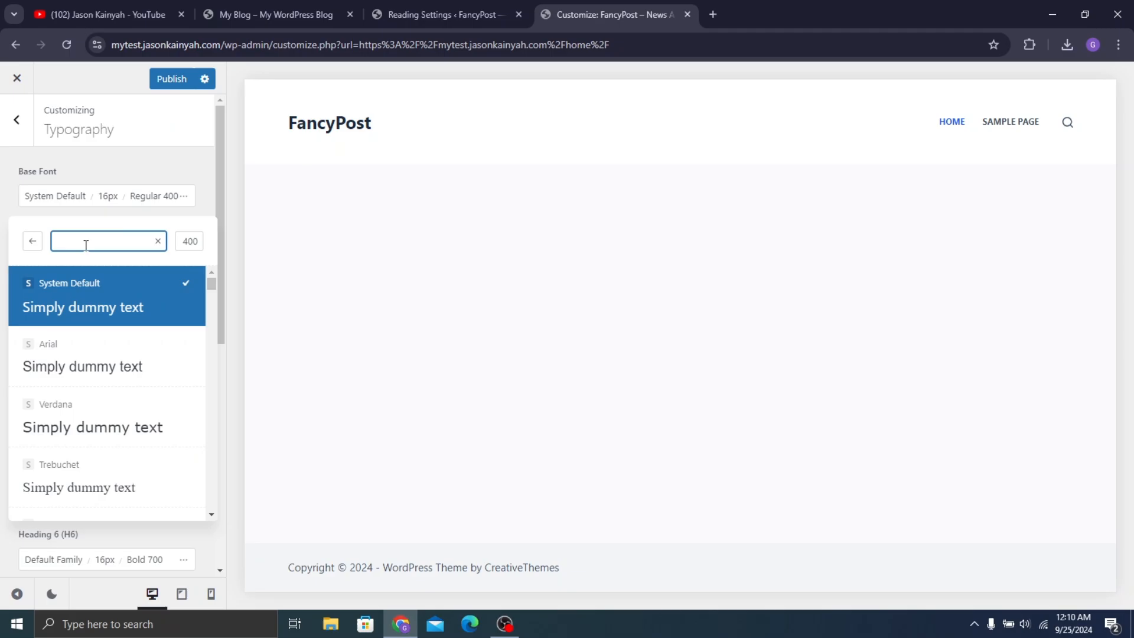
{"action": "type", "text": "poppp"}
{"action": "key", "text": "BackSpace"}
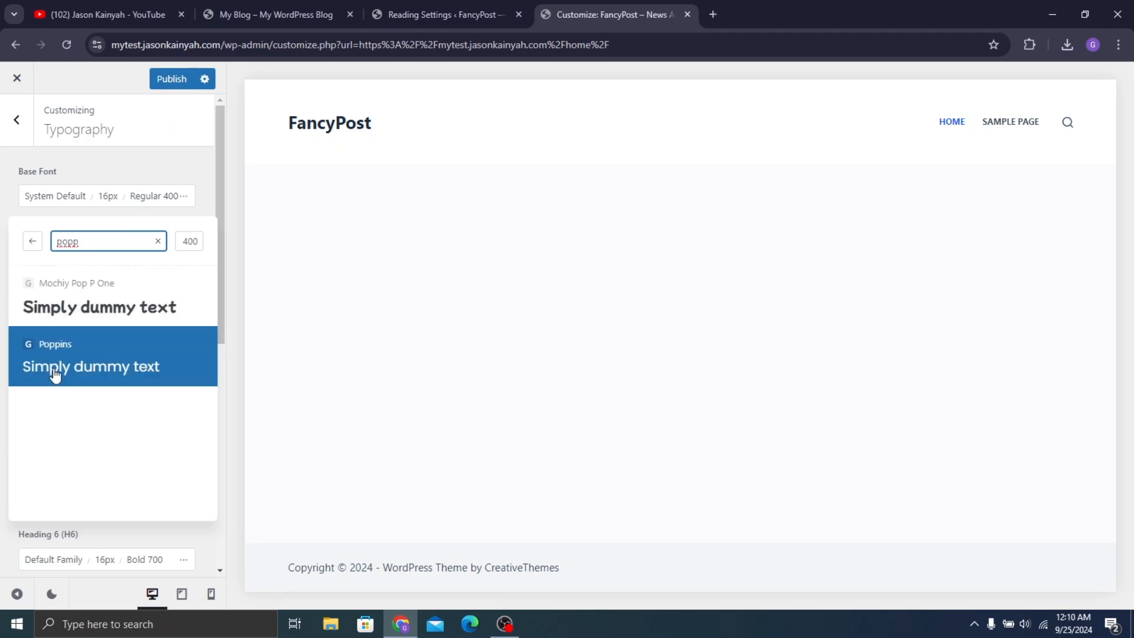
{"action": "left_click", "coordinate": [147, 369]}
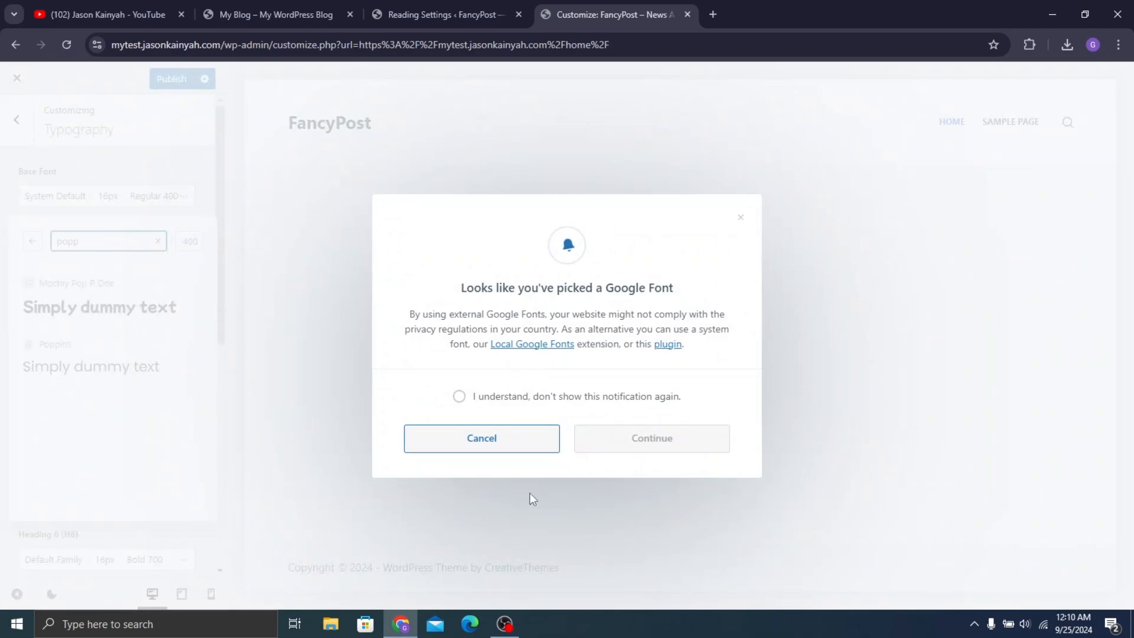
{"action": "left_click", "coordinate": [496, 395]}
{"action": "left_click", "coordinate": [642, 440]}
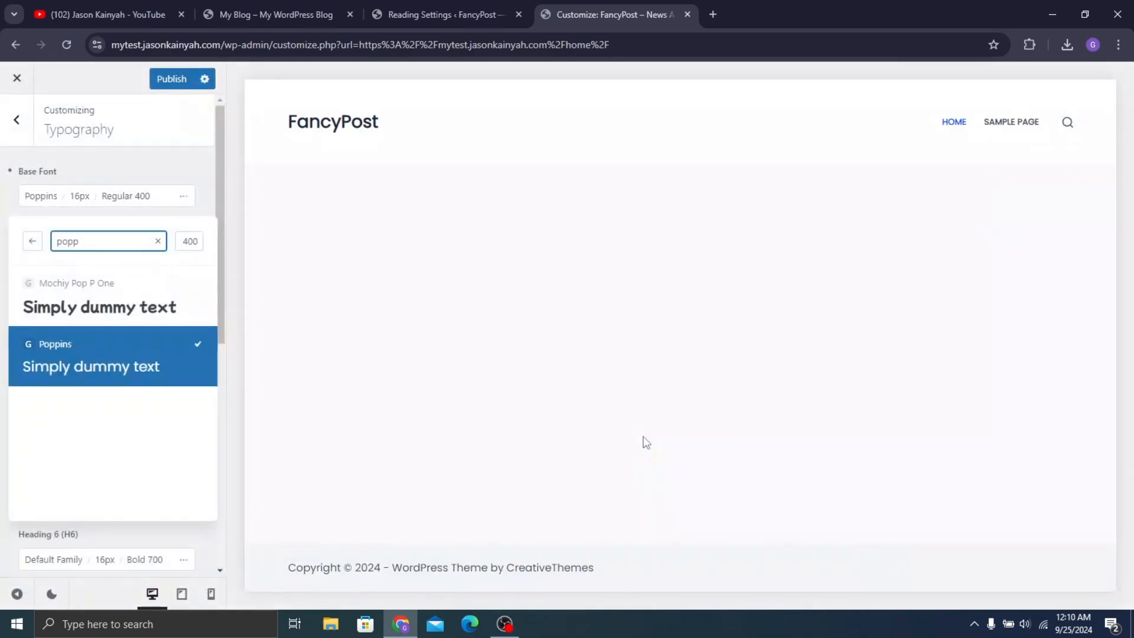
{"action": "left_click", "coordinate": [100, 168]}
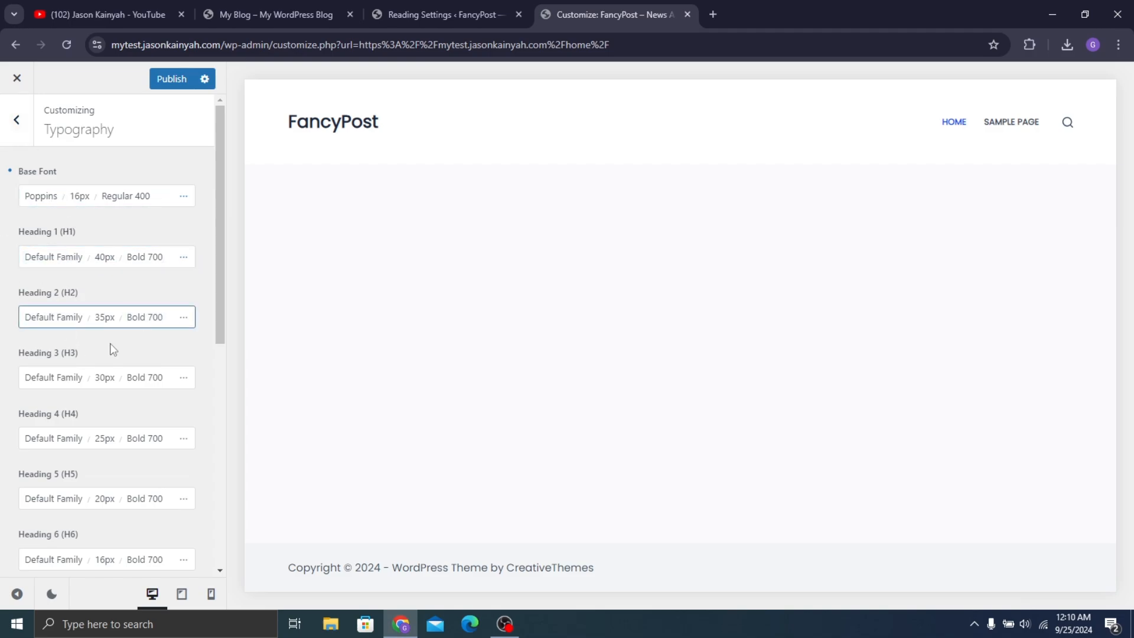
Set the Heading 1 font to Josefin Sans
{"action": "scroll", "coordinate": [83, 354], "scroll_direction": "down", "scroll_amount": 6}
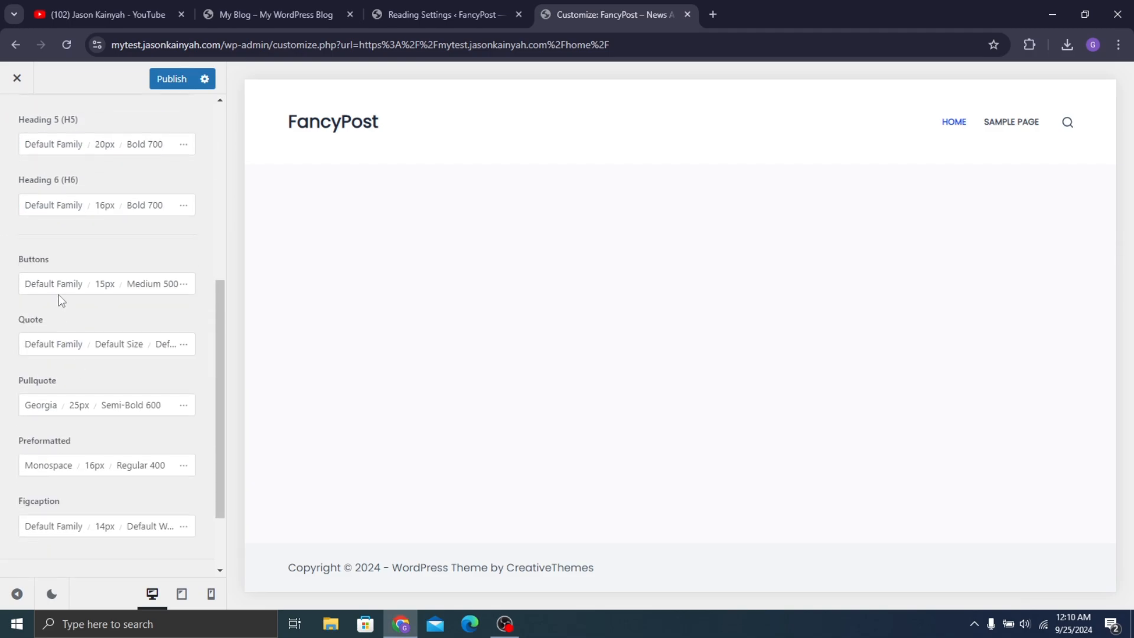
{"action": "scroll", "coordinate": [53, 363], "scroll_direction": "down", "scroll_amount": 2}
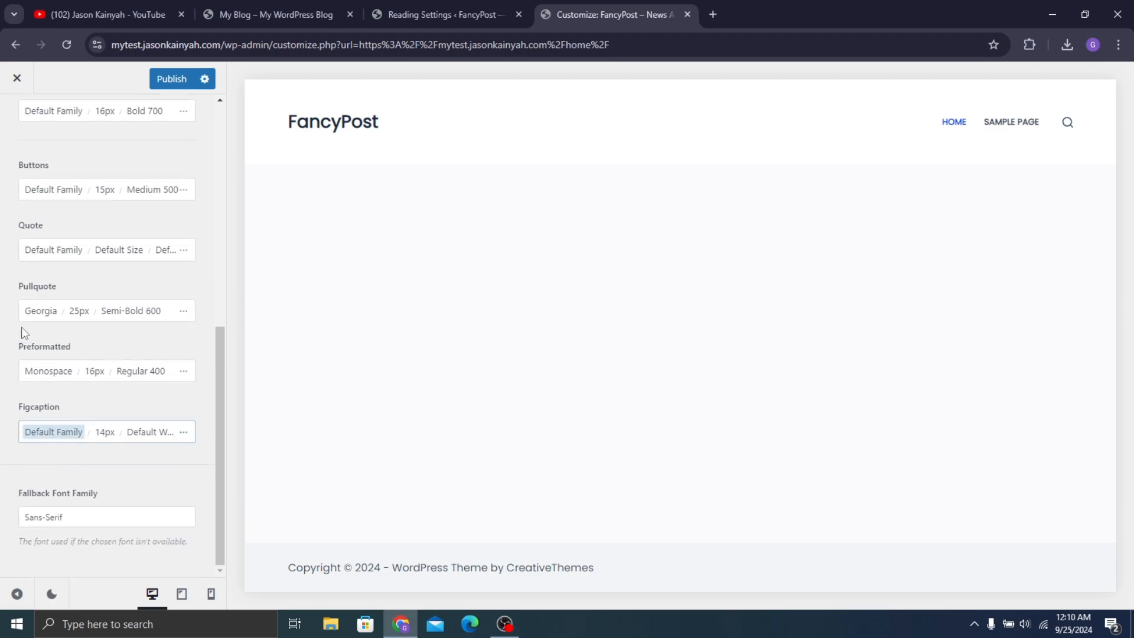
{"action": "scroll", "coordinate": [23, 295], "scroll_direction": "up", "scroll_amount": 8}
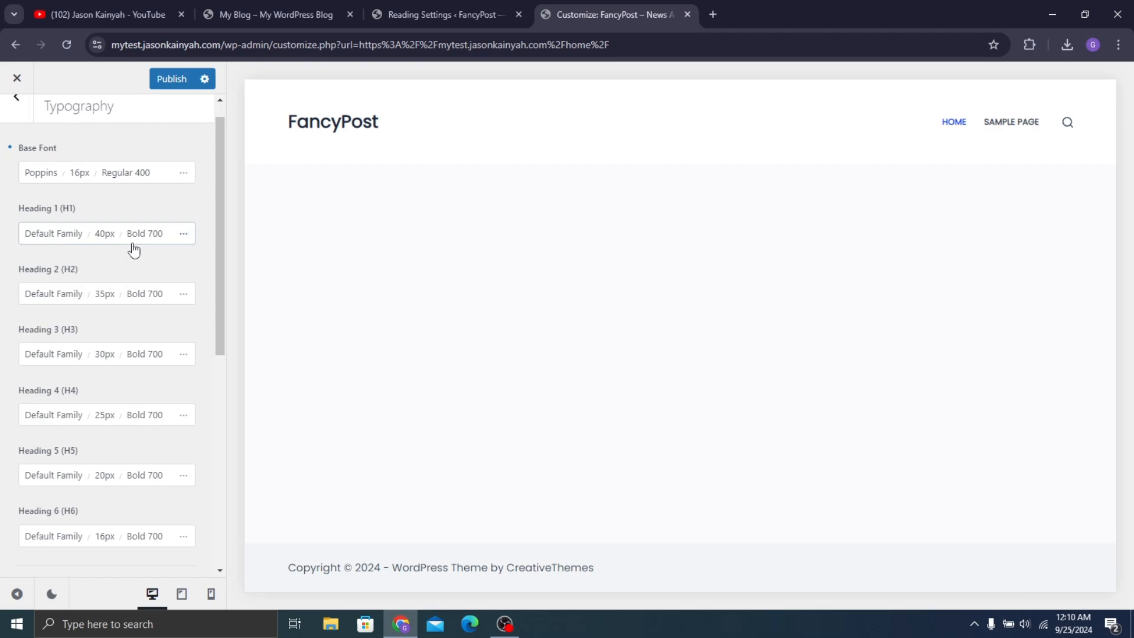
{"action": "left_click", "coordinate": [33, 234]}
{"action": "left_click", "coordinate": [99, 279]}
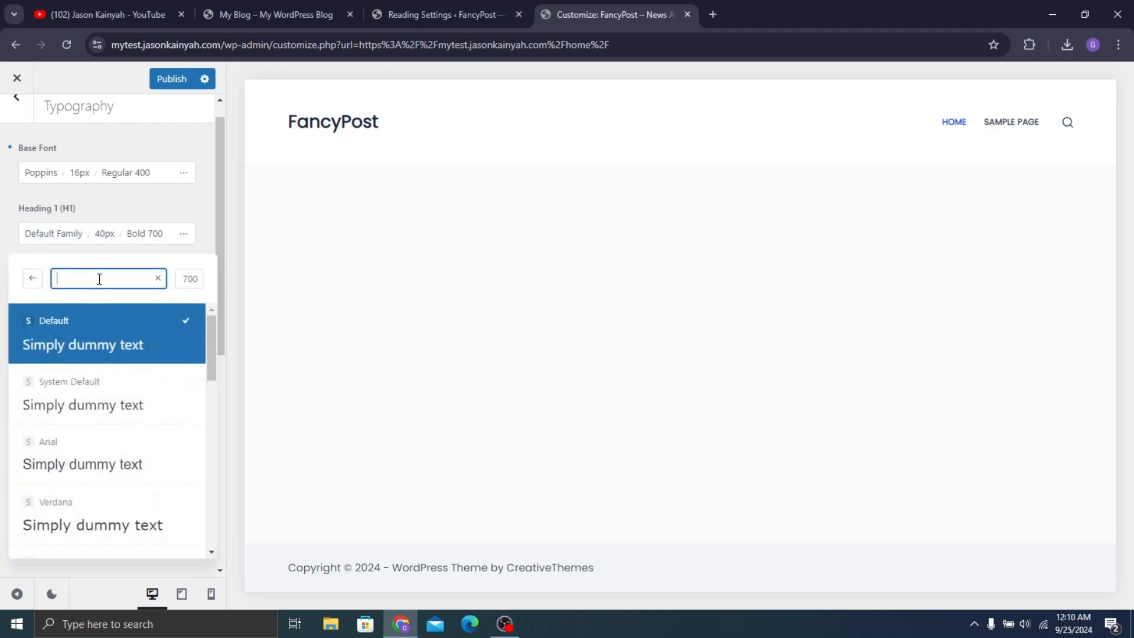
{"action": "type", "text": "josefin"}
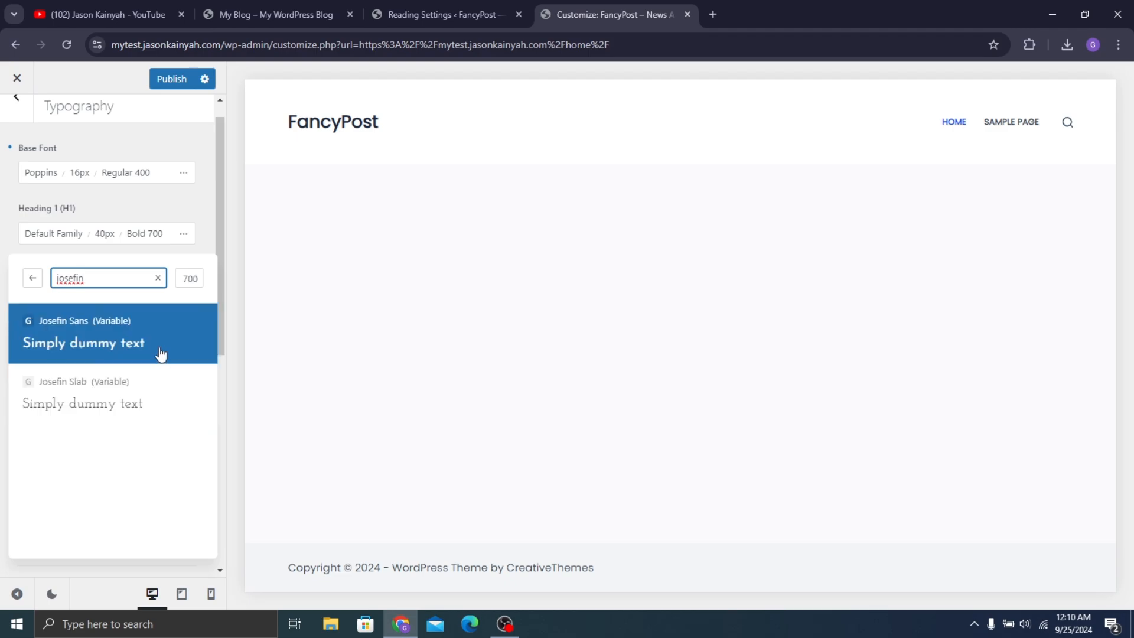
{"action": "left_click", "coordinate": [131, 357]}
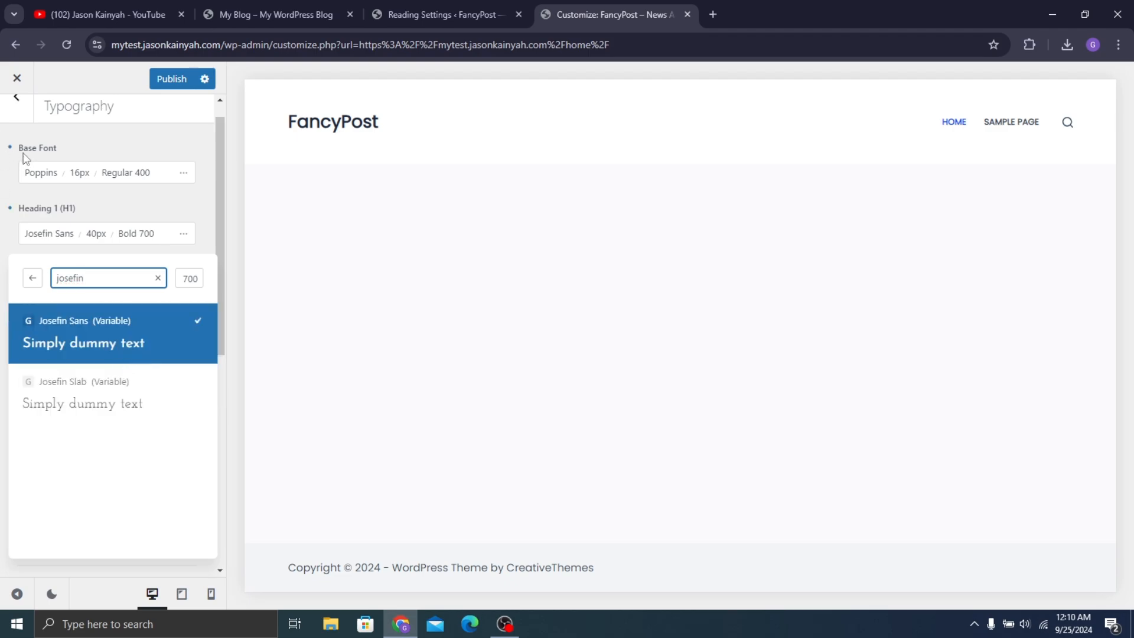
{"action": "left_click", "coordinate": [9, 122]}
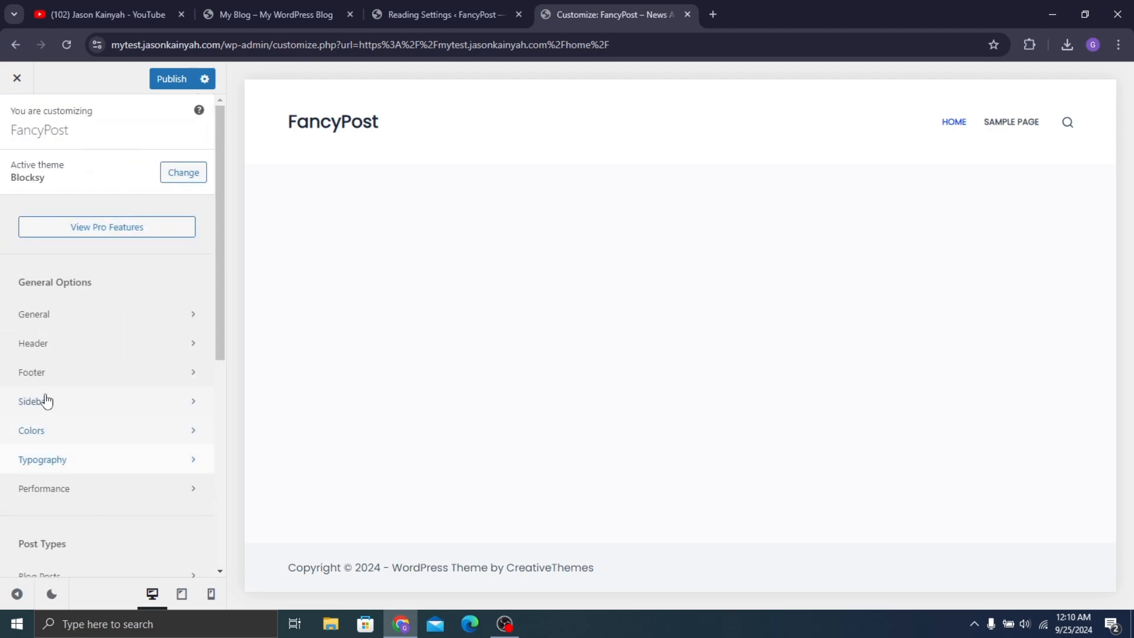
Change the first Global Color Palette swatch to orange #ff6b53
{"action": "left_click", "coordinate": [74, 435]}
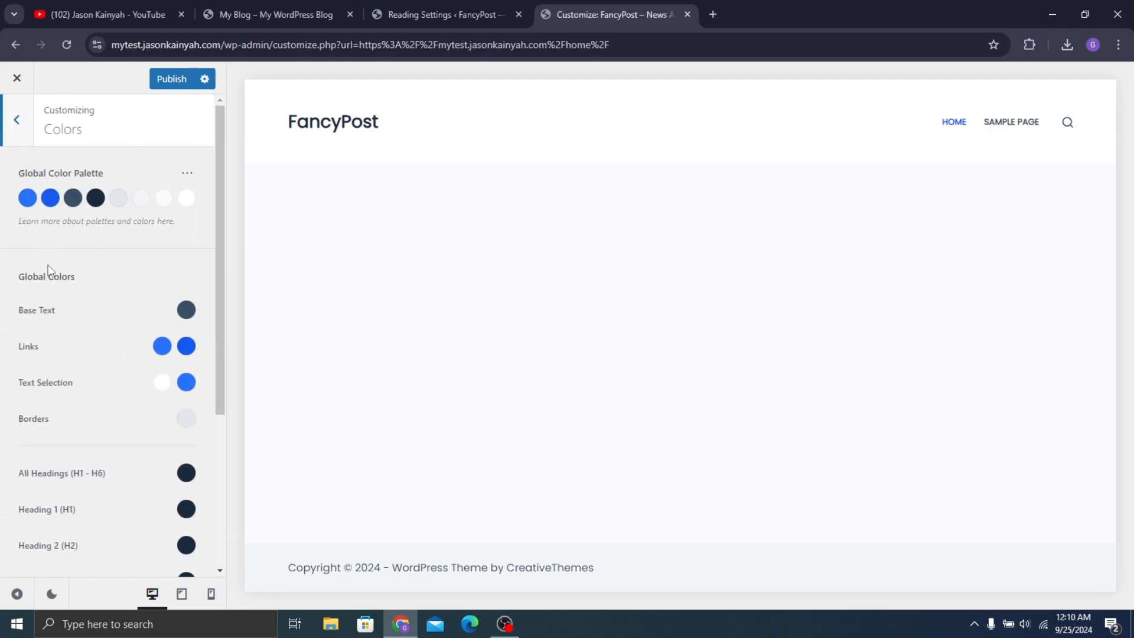
{"action": "left_click", "coordinate": [28, 197]}
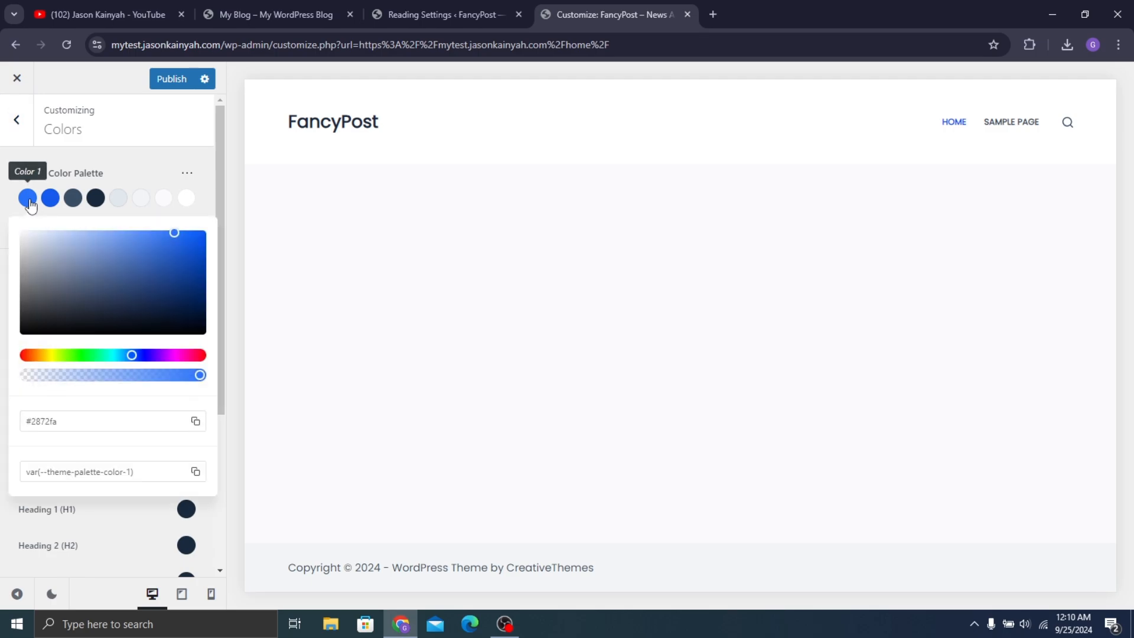
{"action": "left_click", "coordinate": [103, 423]}
{"action": "key", "text": "BackSpace"}
{"action": "key", "text": "BackSpace"}
{"action": "key", "text": "BackSpace"}
{"action": "key", "text": "BackSpace"}
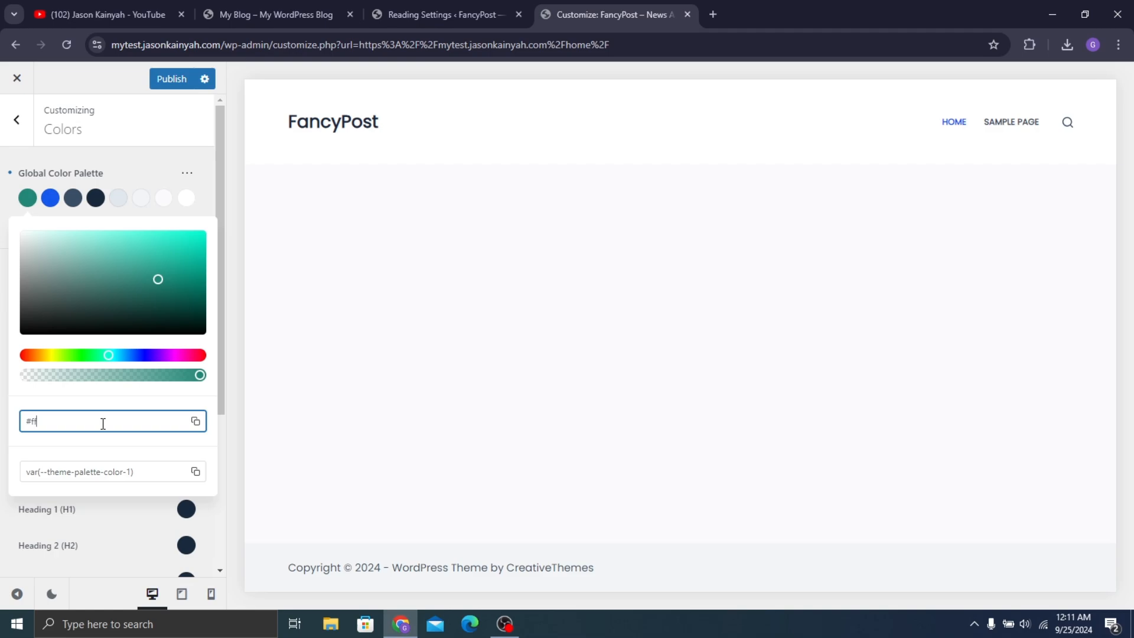
{"action": "type", "text": "ff6b5"}
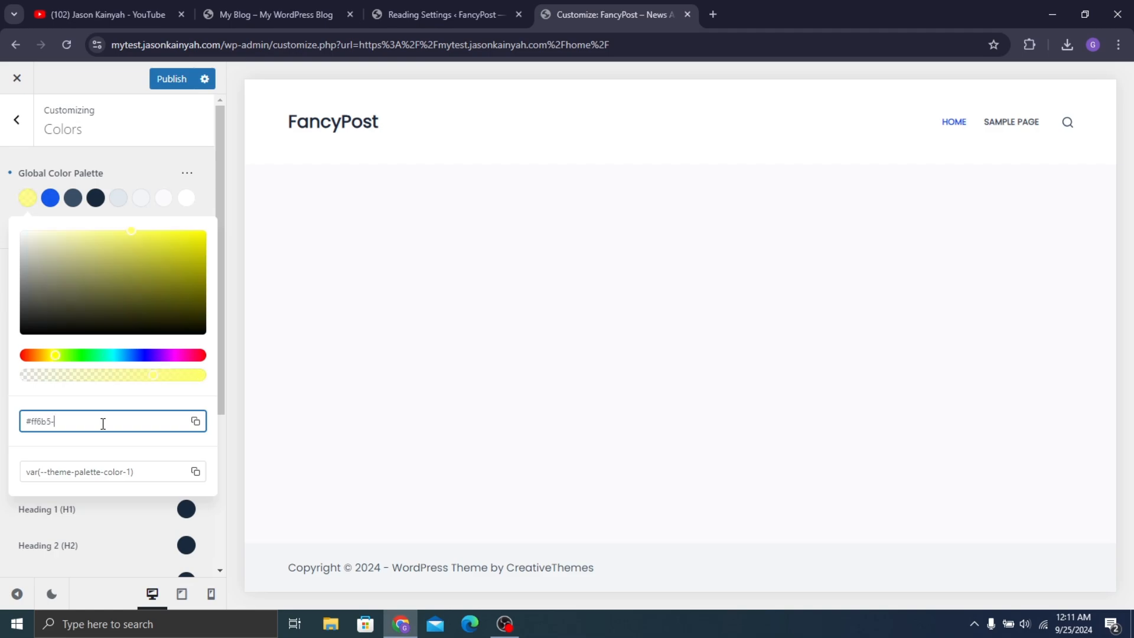
{"action": "type", "text": "3"}
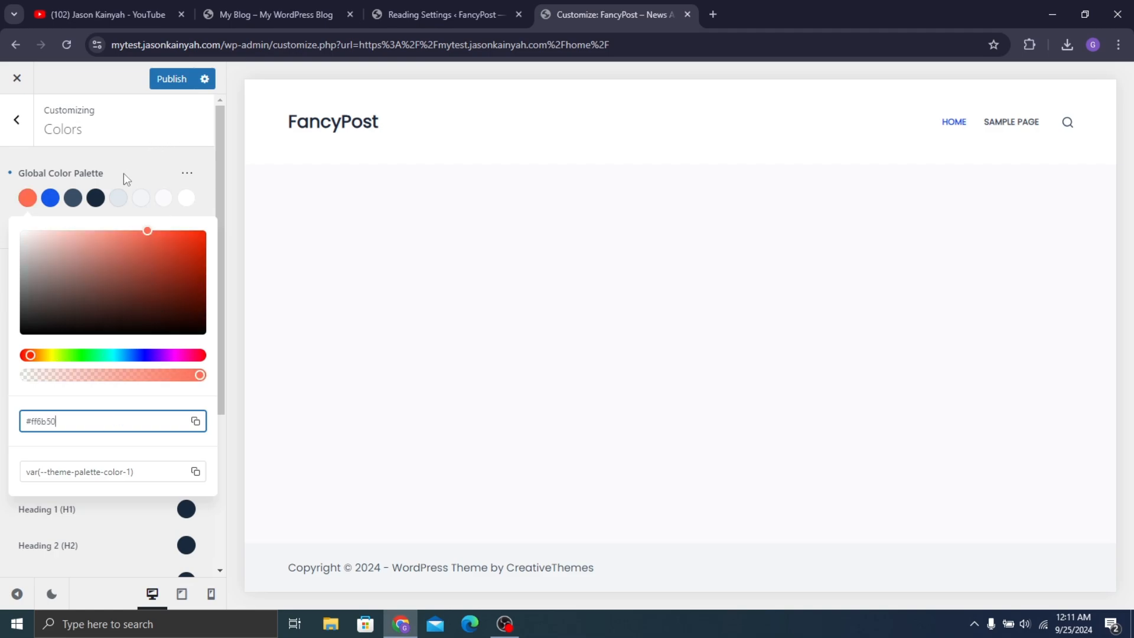
{"action": "left_click", "coordinate": [127, 170]}
{"action": "left_click", "coordinate": [25, 144]}
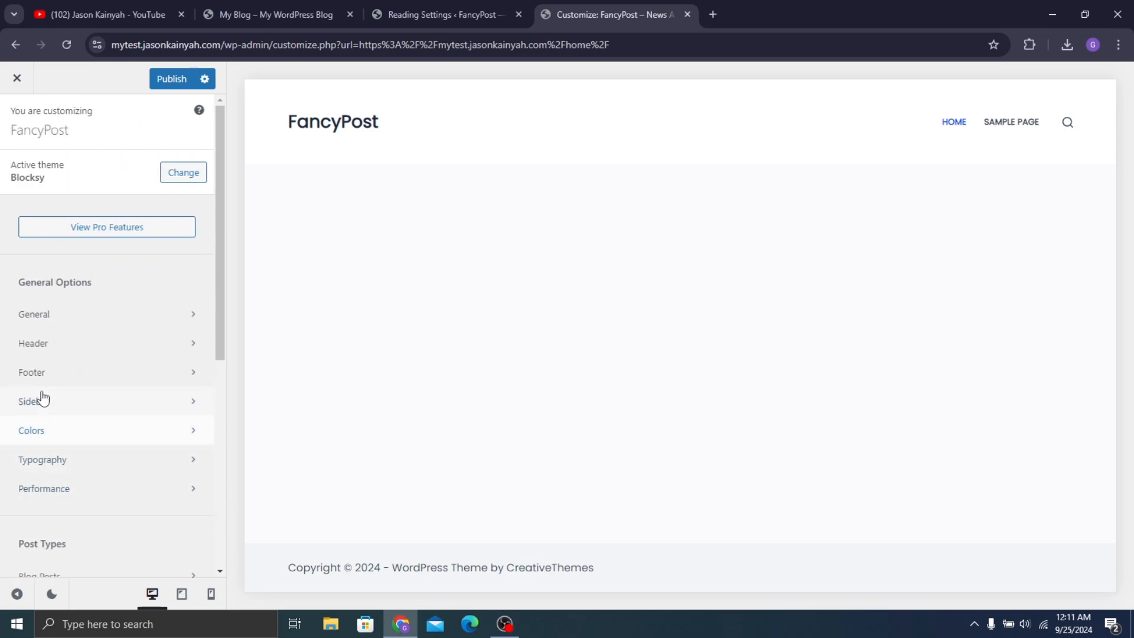
{"action": "scroll", "coordinate": [48, 400], "scroll_direction": "down", "scroll_amount": 1}
{"action": "scroll", "coordinate": [49, 403], "scroll_direction": "down", "scroll_amount": 5}
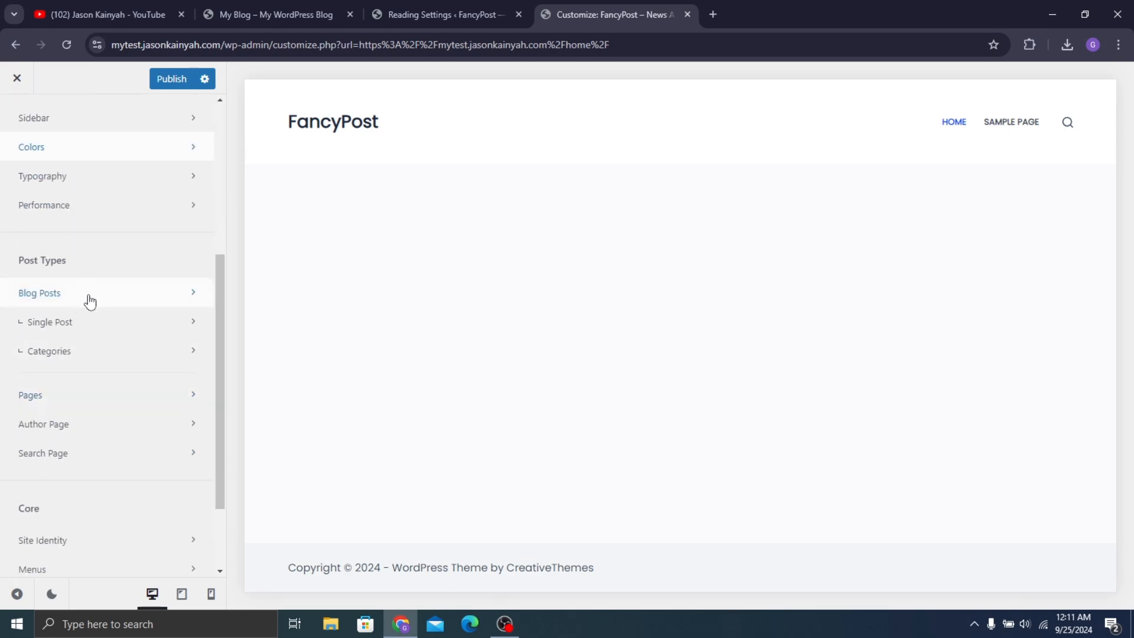
{"action": "scroll", "coordinate": [90, 304], "scroll_direction": "down", "scroll_amount": 2}
{"action": "scroll", "coordinate": [91, 311], "scroll_direction": "up", "scroll_amount": 7}
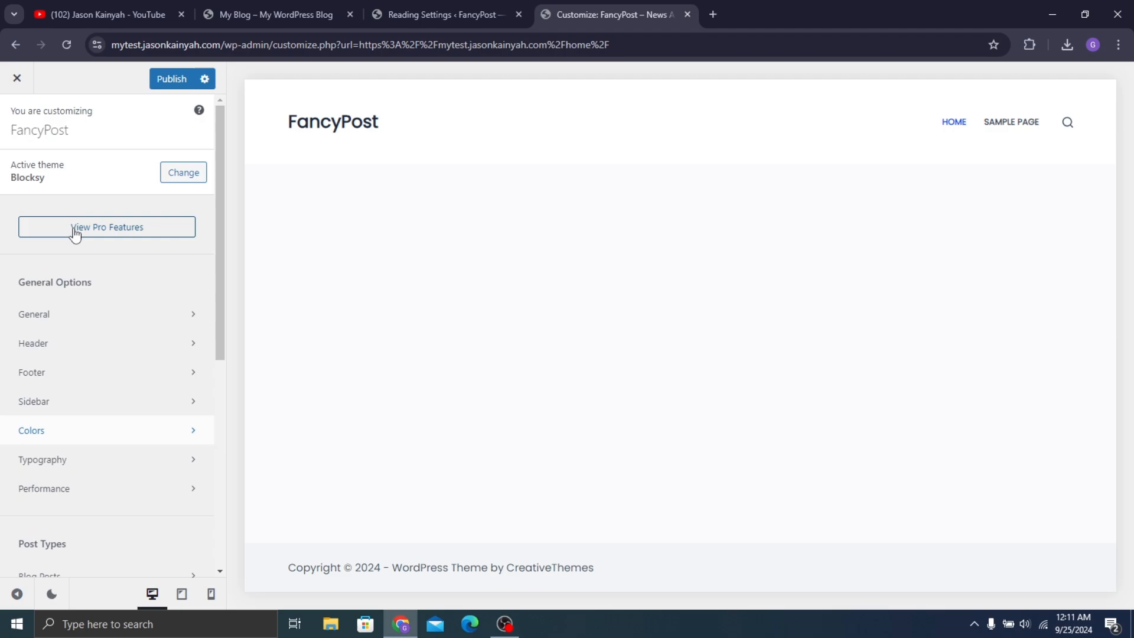
Check the Sidebar settings, then publish the Customizer changes and close the Customizer
{"action": "left_click", "coordinate": [81, 406]}
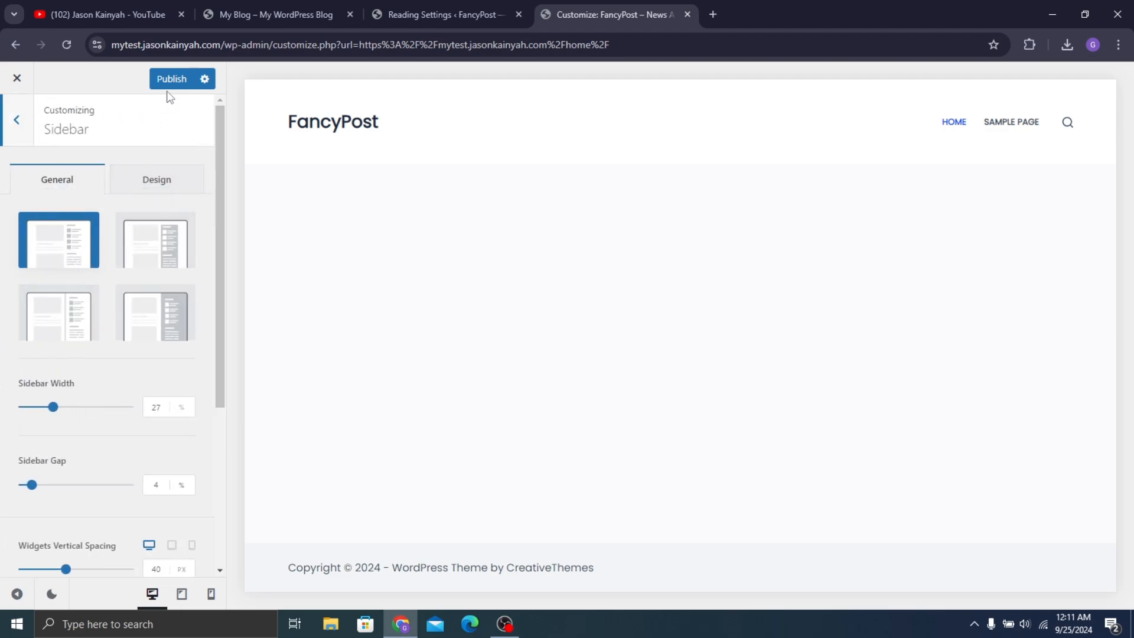
{"action": "left_click", "coordinate": [26, 139]}
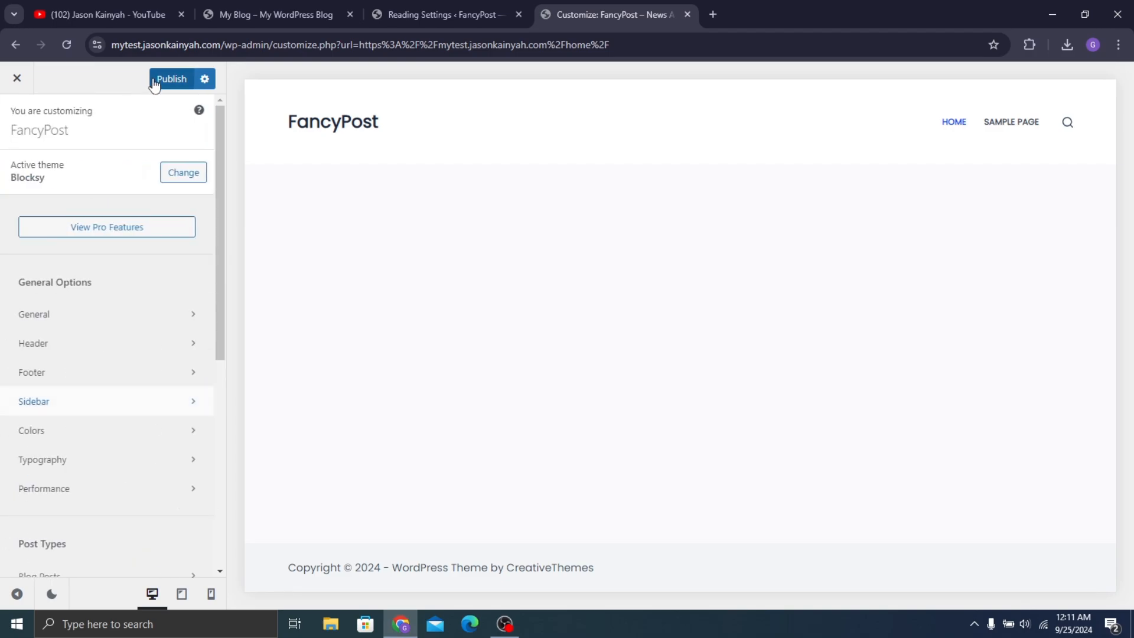
{"action": "left_click", "coordinate": [153, 81]}
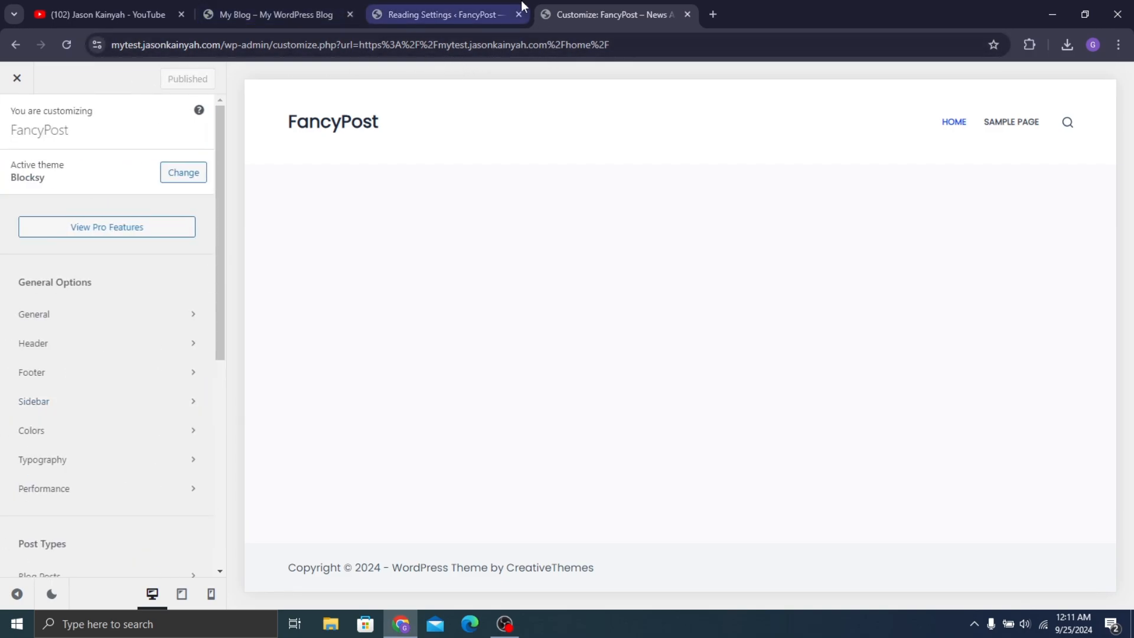
{"action": "left_click", "coordinate": [18, 83]}
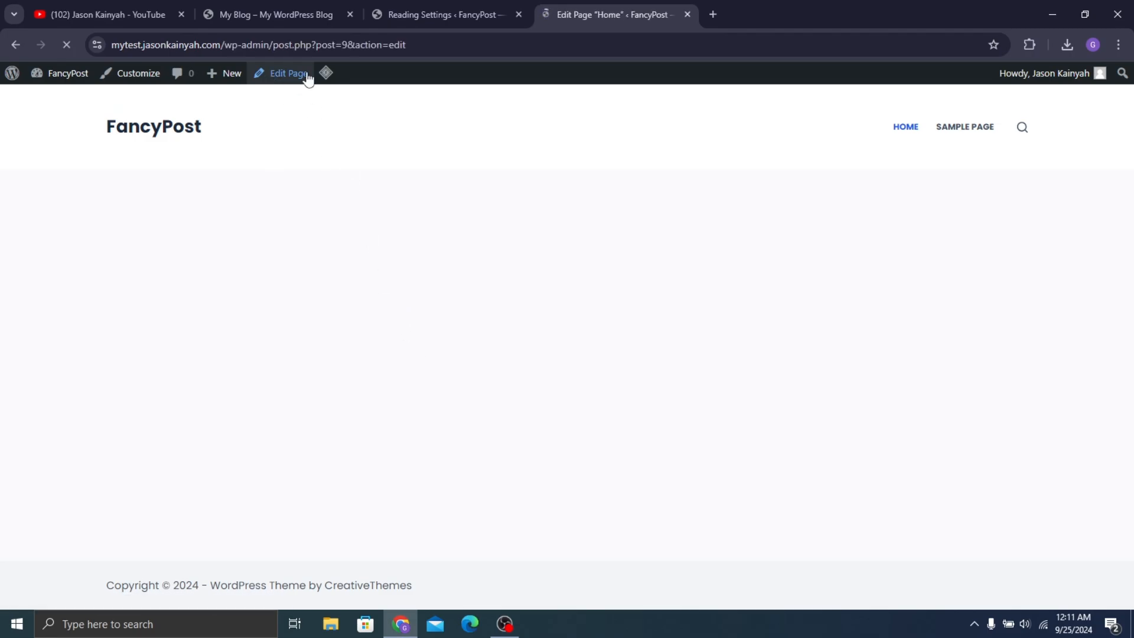
Scroll through the reference My Blog homepage to review its hero posts, Canon banner and Trending Posts grid
{"action": "left_click", "coordinate": [279, 2]}
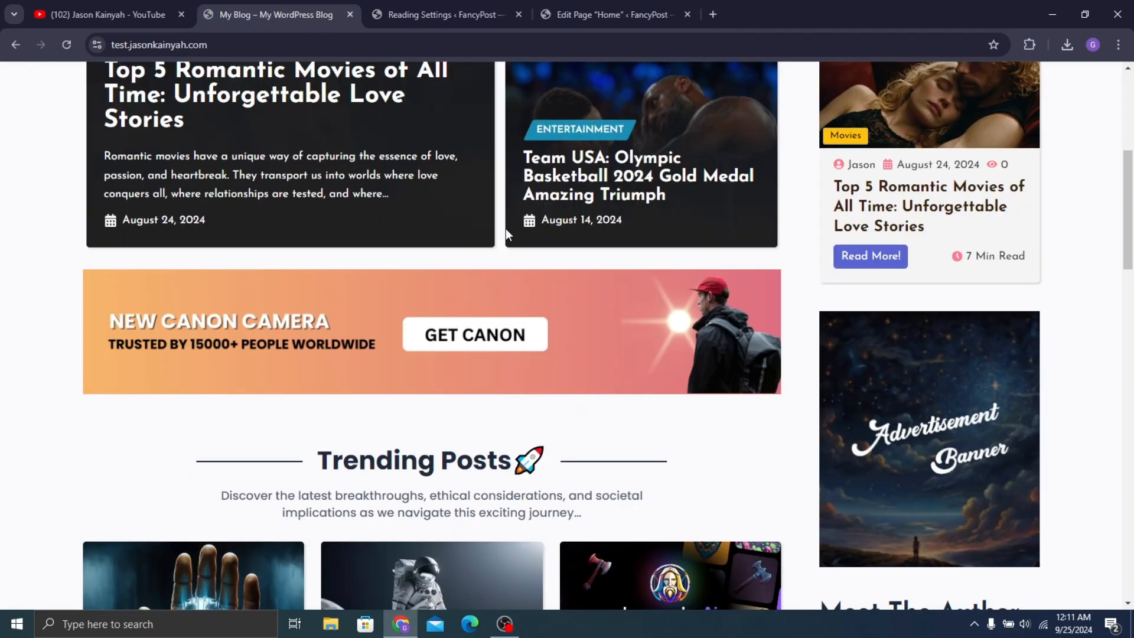
{"action": "scroll", "coordinate": [711, 331], "scroll_direction": "up", "scroll_amount": 3}
{"action": "scroll", "coordinate": [458, 104], "scroll_direction": "up", "scroll_amount": 2}
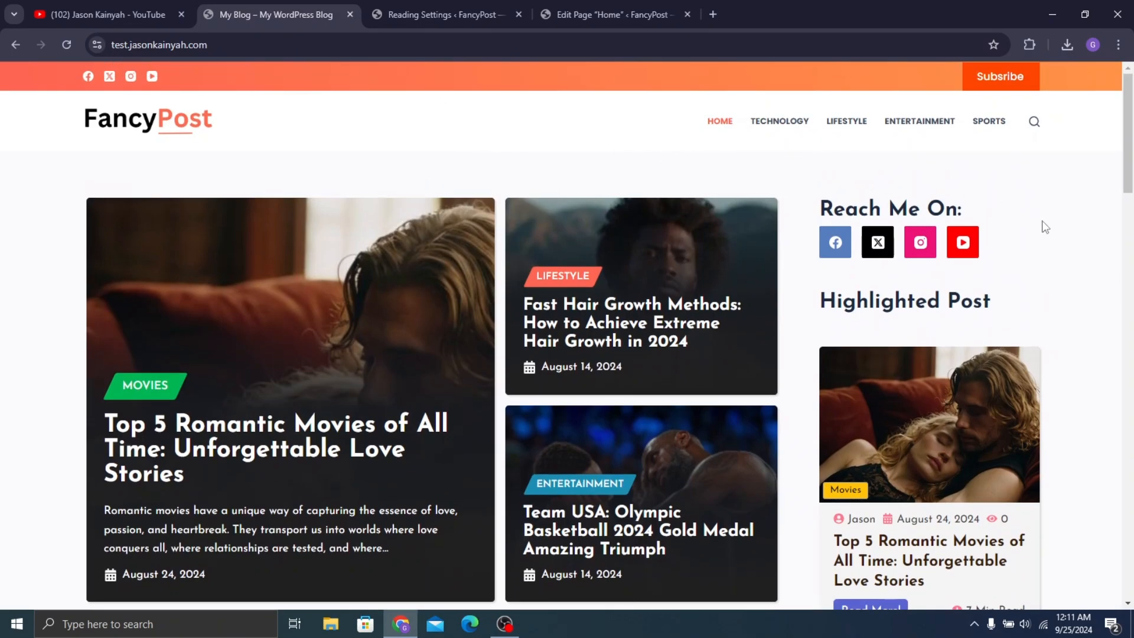
{"action": "scroll", "coordinate": [639, 152], "scroll_direction": "down", "scroll_amount": 10}
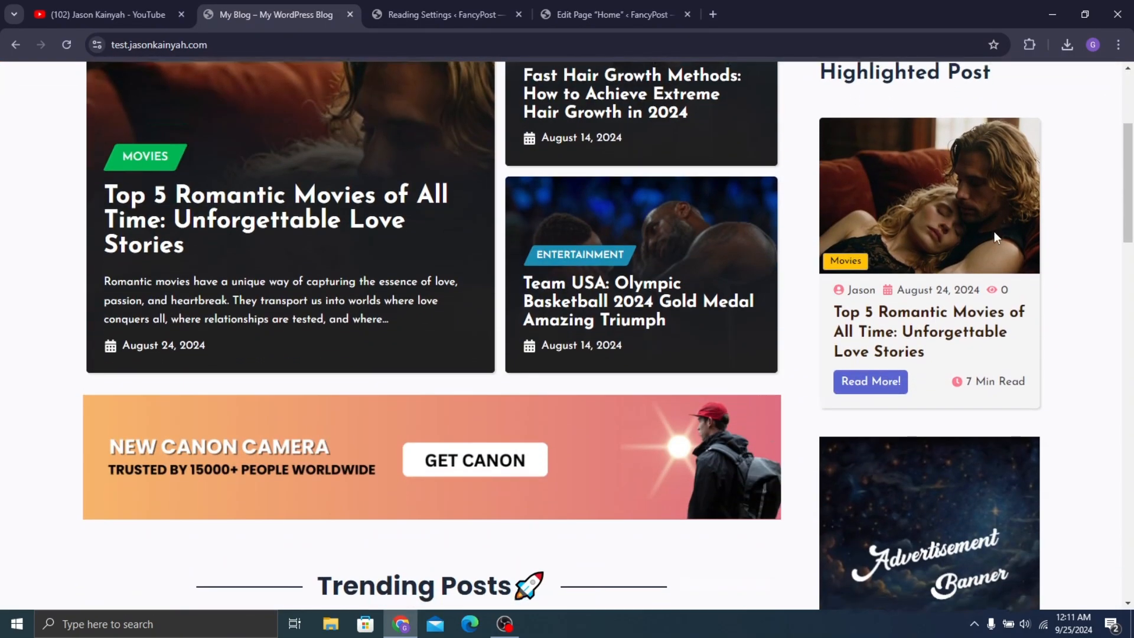
{"action": "scroll", "coordinate": [591, 277], "scroll_direction": "down", "scroll_amount": 4}
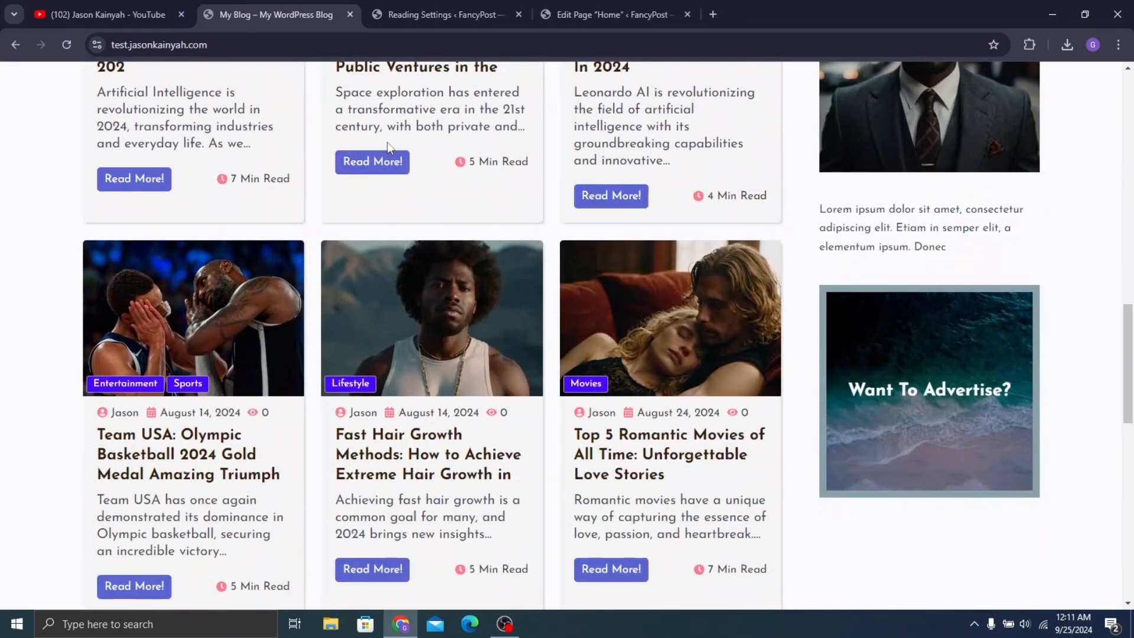
{"action": "scroll", "coordinate": [196, 243], "scroll_direction": "up", "scroll_amount": 3}
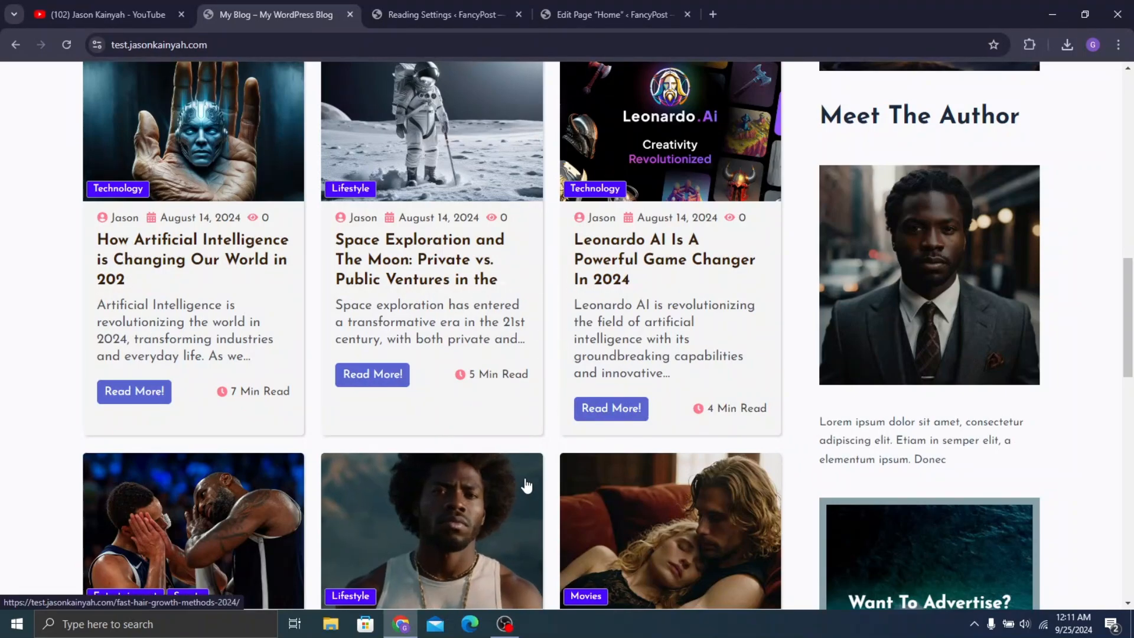
{"action": "scroll", "coordinate": [649, 425], "scroll_direction": "down", "scroll_amount": 3}
{"action": "scroll", "coordinate": [669, 202], "scroll_direction": "up", "scroll_amount": 3}
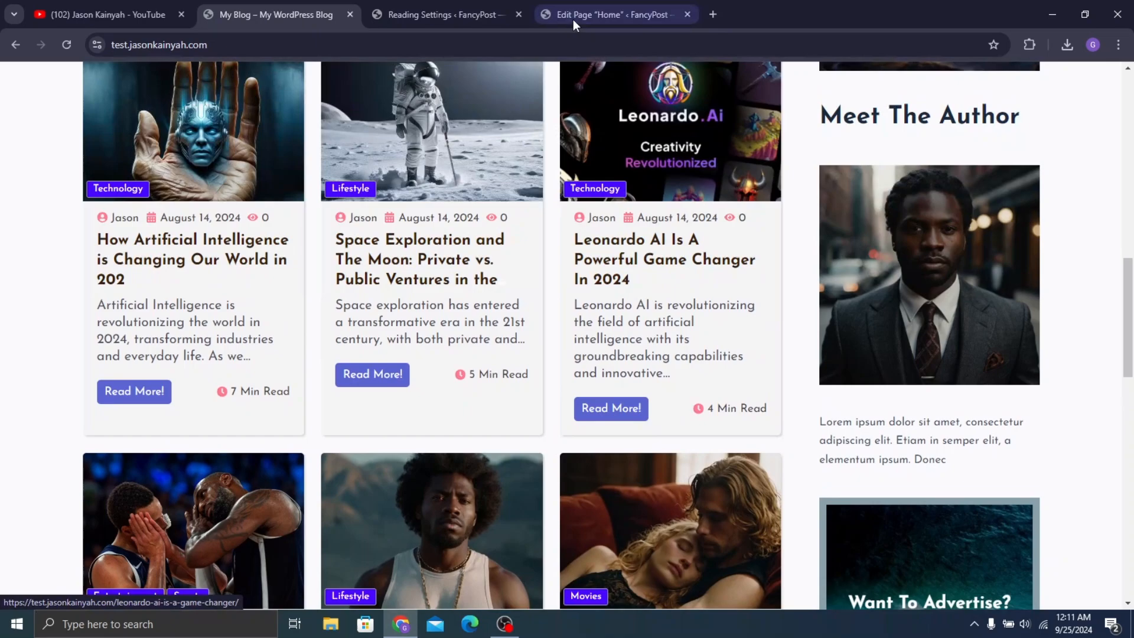
{"action": "scroll", "coordinate": [427, 206], "scroll_direction": "up", "scroll_amount": 15}
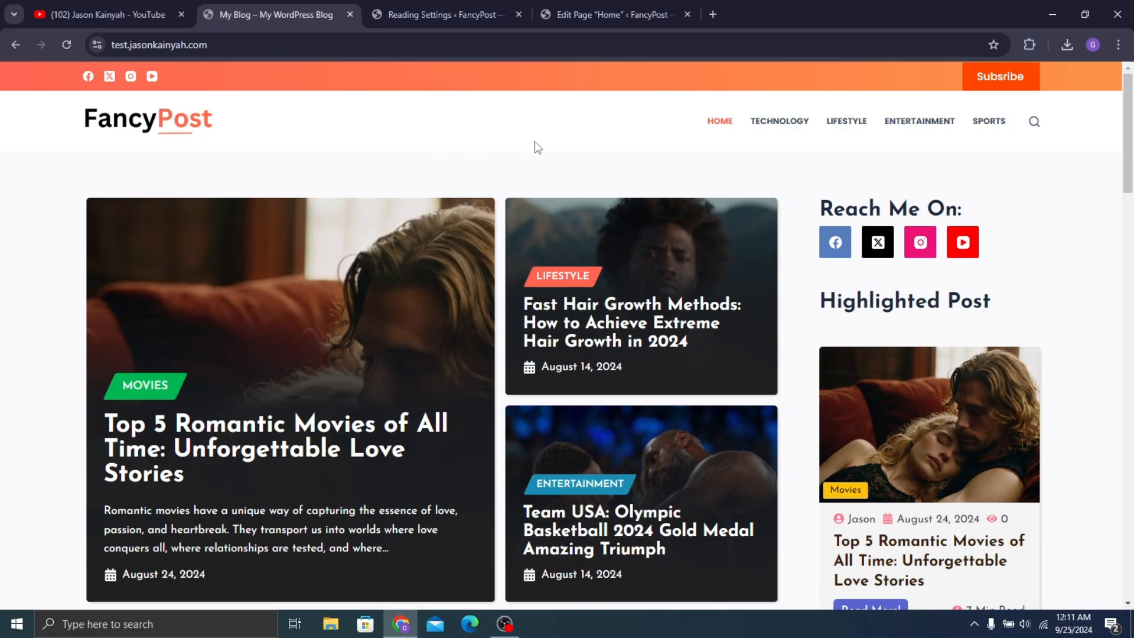
Leave the Home page editor for the admin Pages list
{"action": "left_click", "coordinate": [580, 1]}
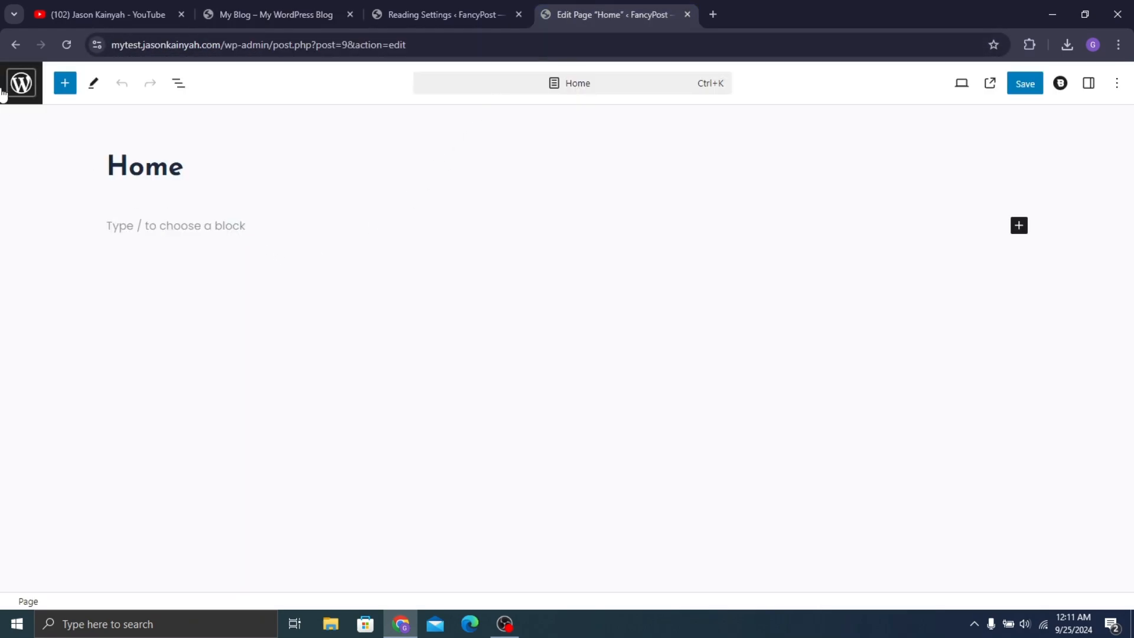
{"action": "left_click", "coordinate": [21, 88]}
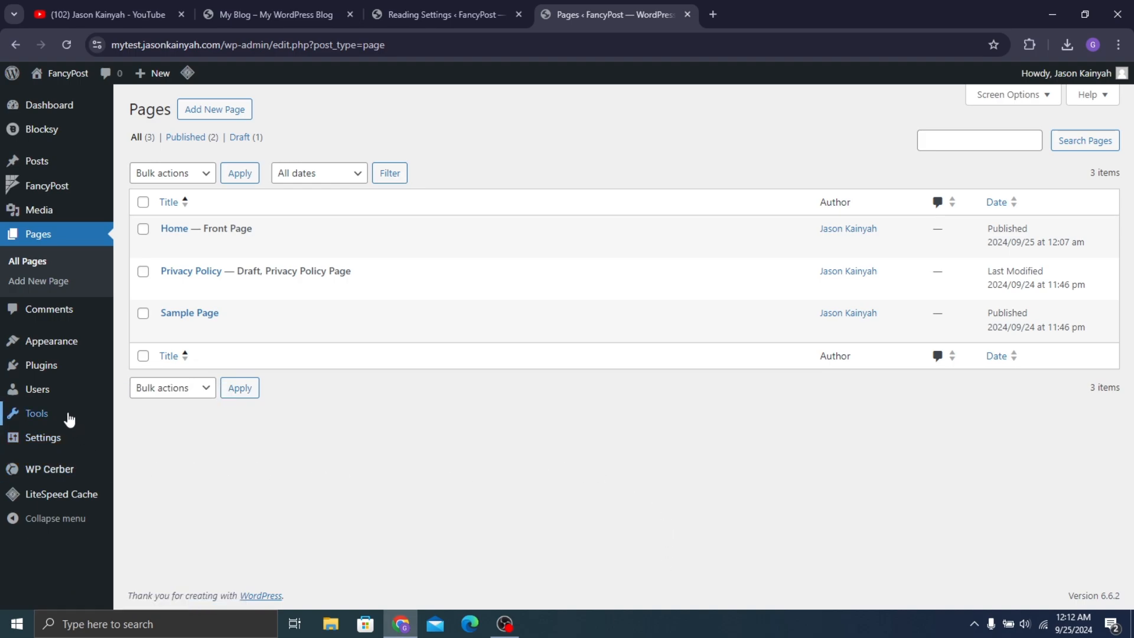
{"action": "mouse_move", "coordinate": [69, 420]}
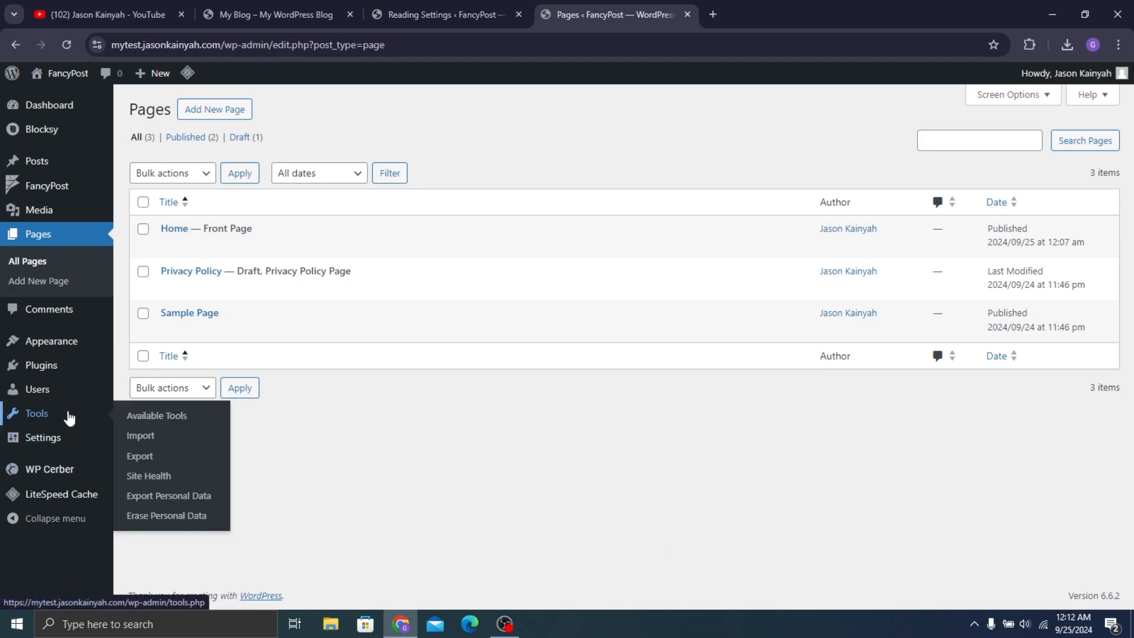
Install the WordPress importer and choose pixel.WordPress.2024-09-17.xml from Downloads for upload
{"action": "left_click", "coordinate": [140, 435]}
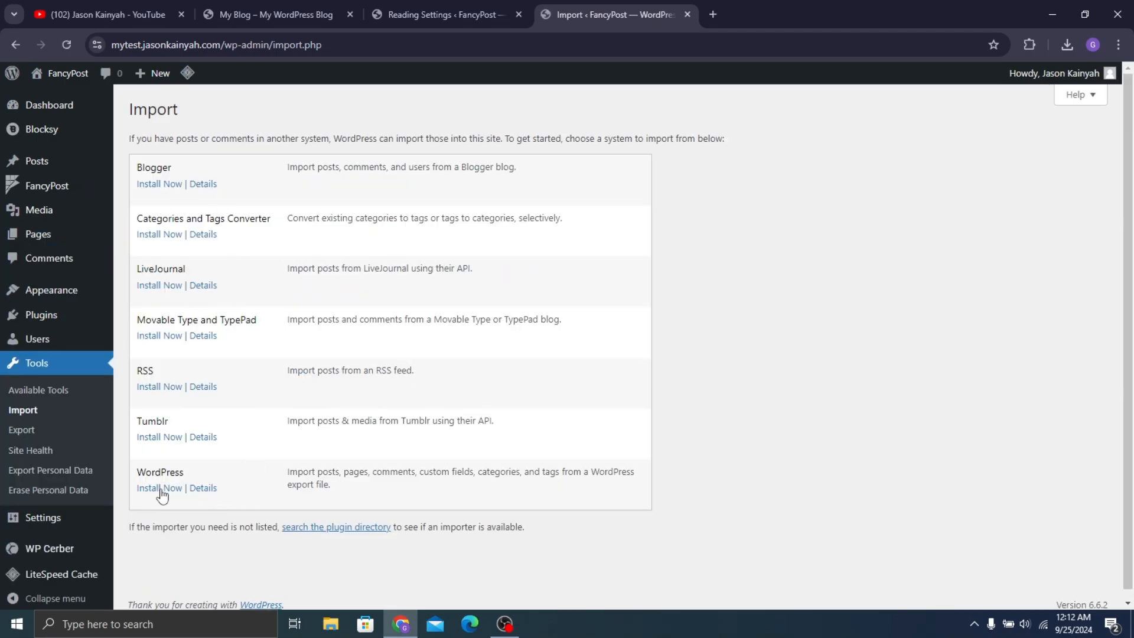
{"action": "left_click", "coordinate": [161, 489]}
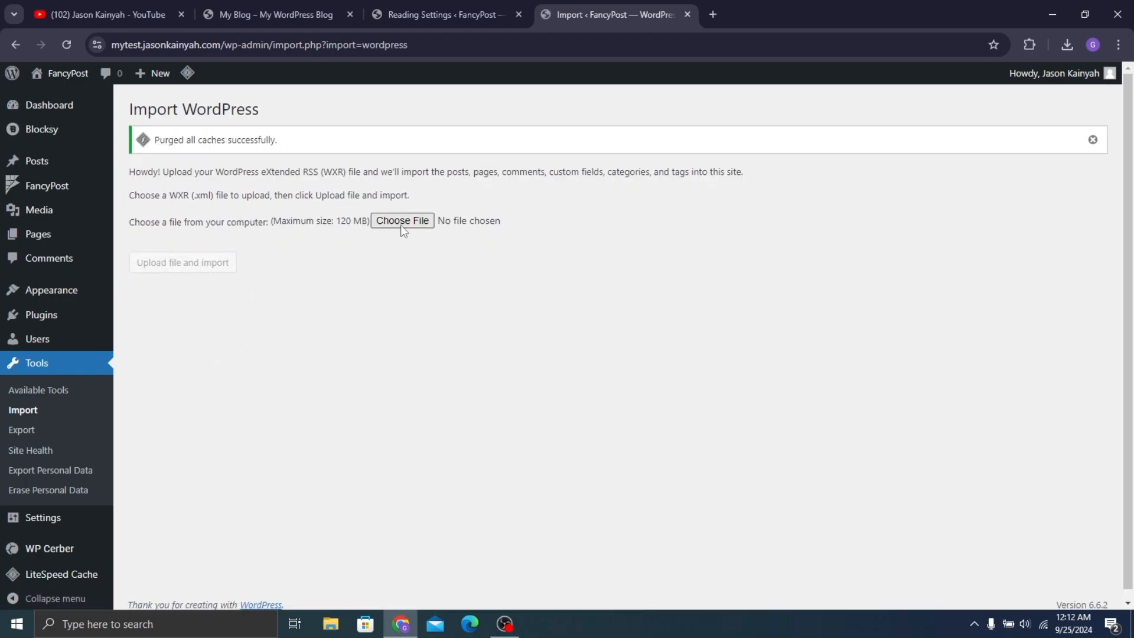
{"action": "left_click", "coordinate": [407, 222]}
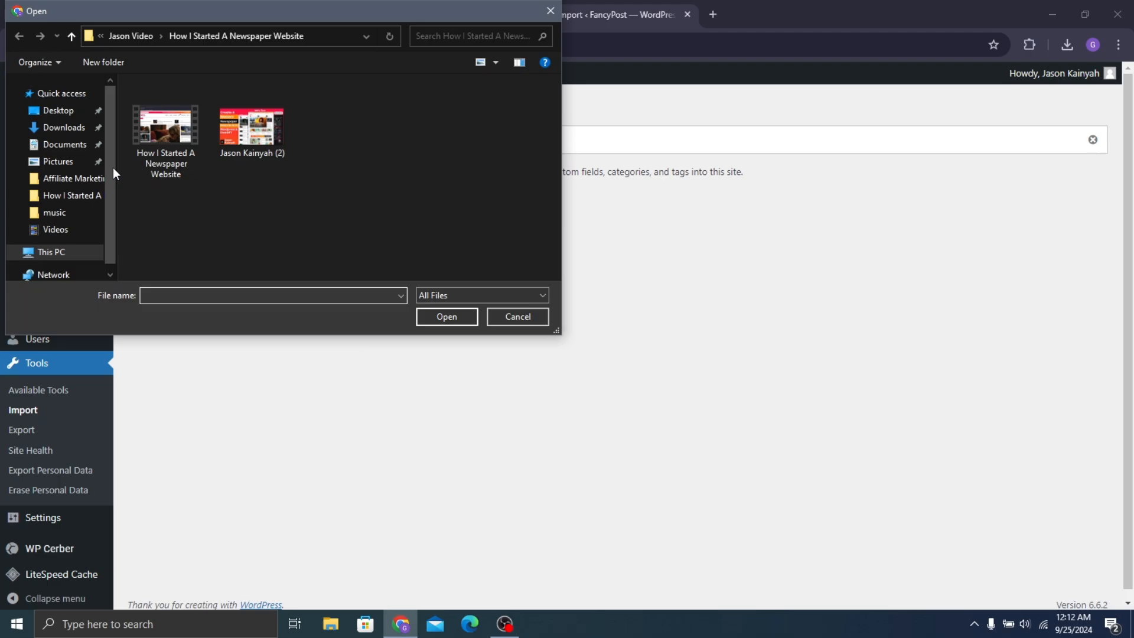
{"action": "left_click", "coordinate": [50, 126]}
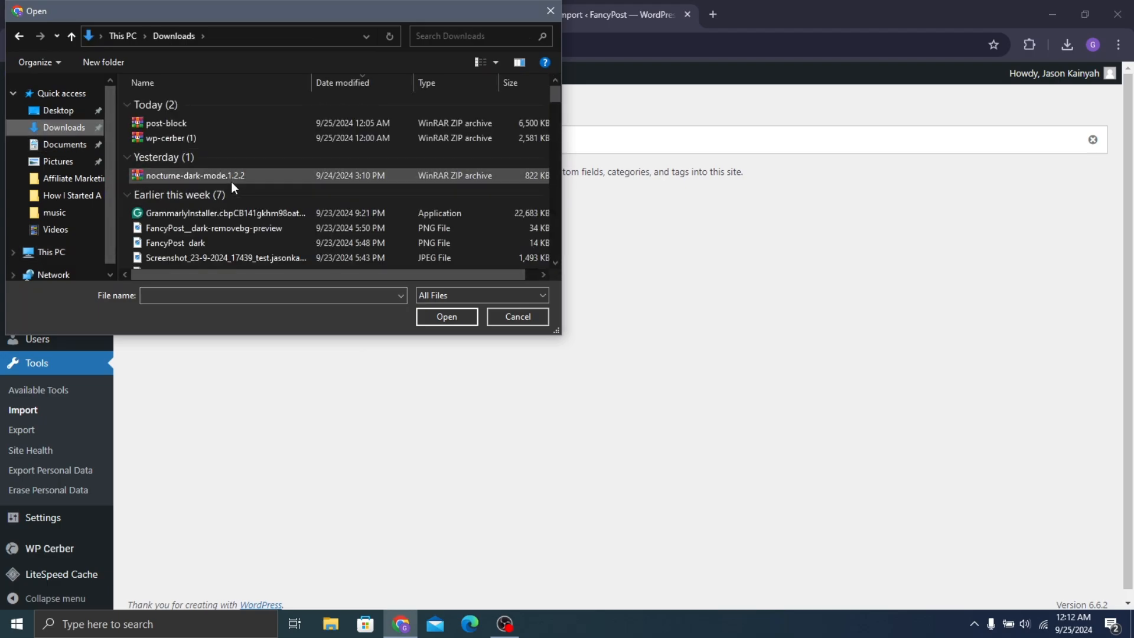
{"action": "scroll", "coordinate": [195, 150], "scroll_direction": "down", "scroll_amount": 1}
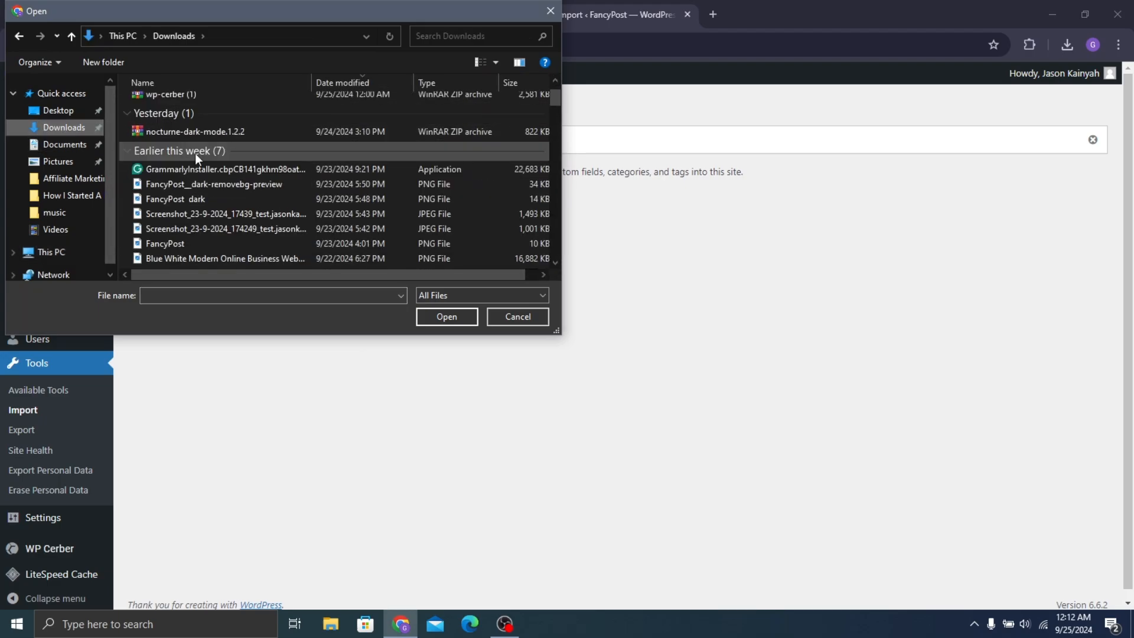
{"action": "scroll", "coordinate": [195, 156], "scroll_direction": "down", "scroll_amount": 2}
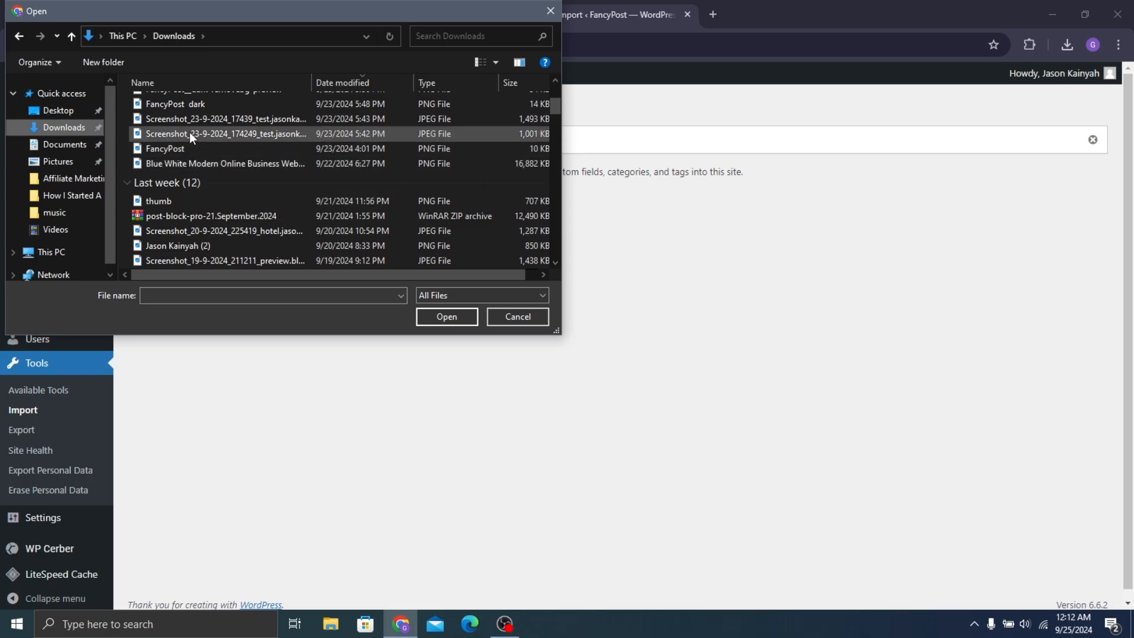
{"action": "scroll", "coordinate": [189, 132], "scroll_direction": "down", "scroll_amount": 3}
{"action": "left_click", "coordinate": [209, 210]}
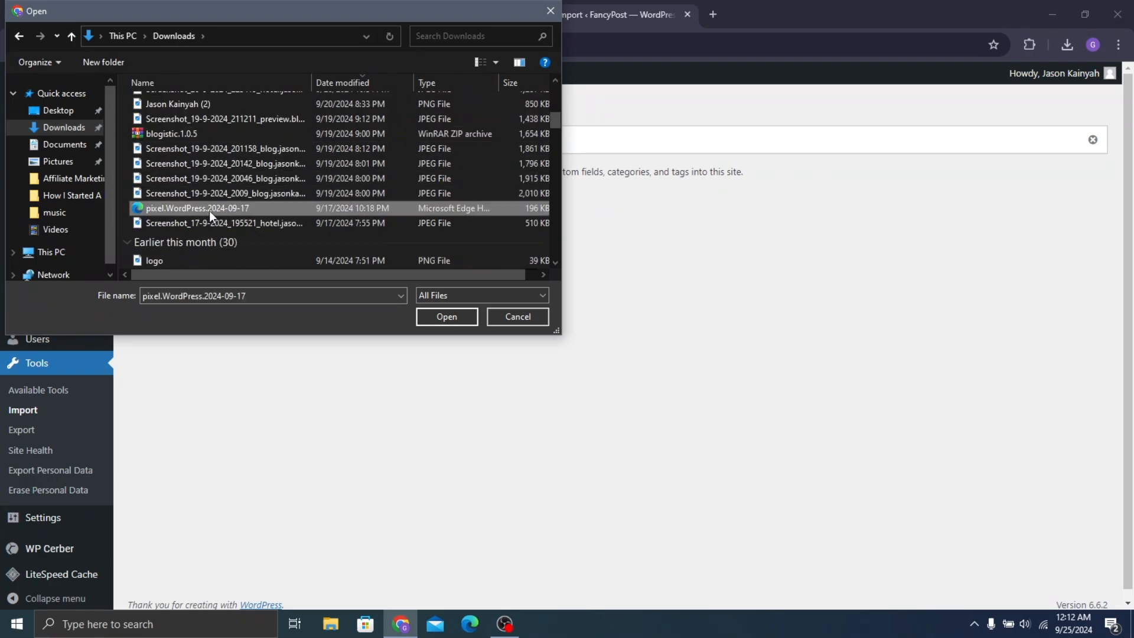
{"action": "left_click", "coordinate": [446, 317]}
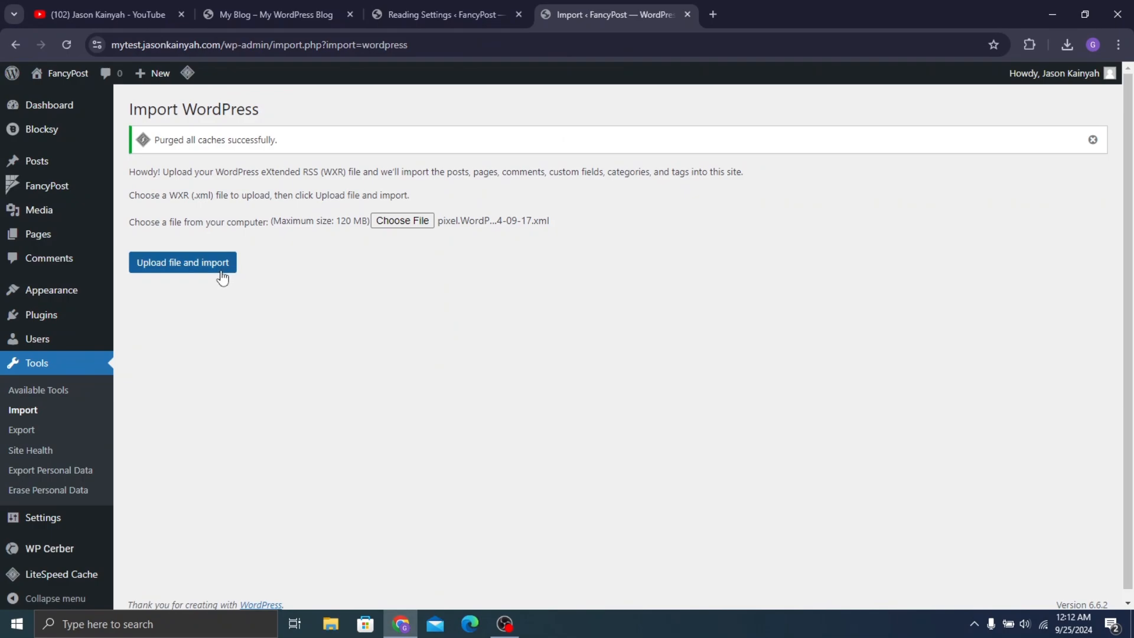
Upload and import the file, assigning posts to the existing user and downloading attachments
{"action": "left_click", "coordinate": [222, 278]}
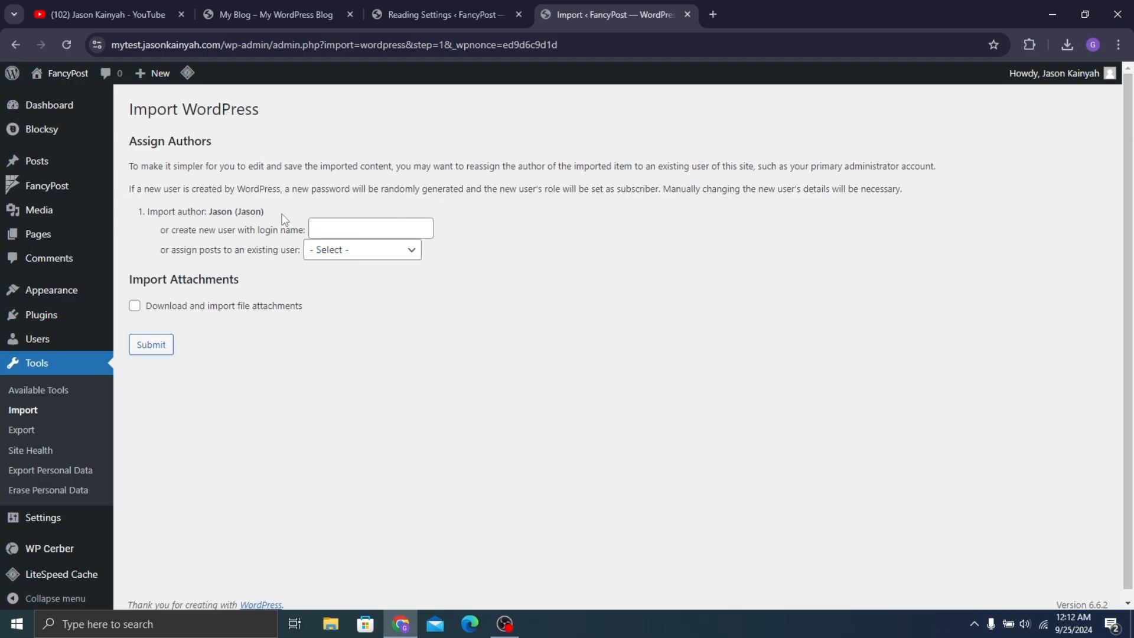
{"action": "left_click", "coordinate": [334, 250]}
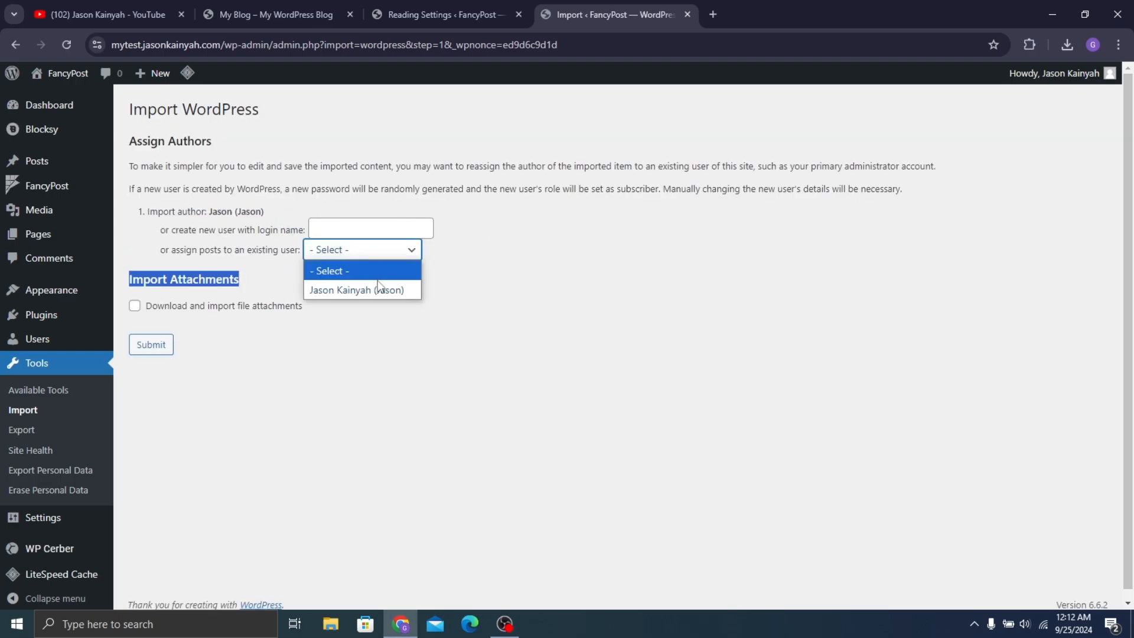
{"action": "left_click", "coordinate": [378, 289]}
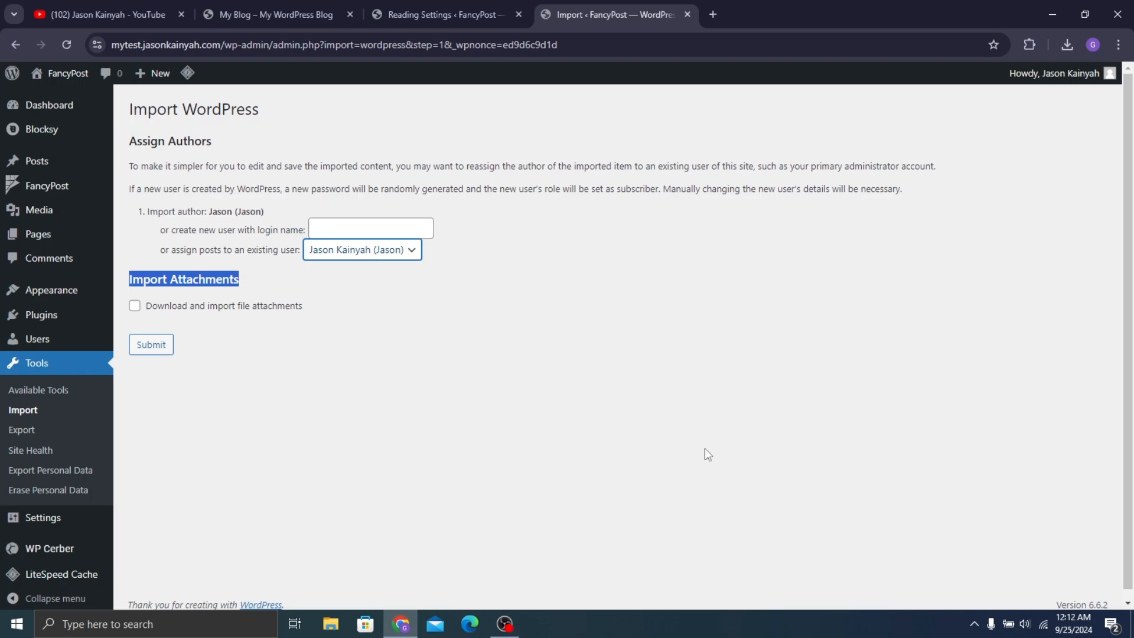
{"action": "left_click", "coordinate": [165, 307]}
{"action": "left_click", "coordinate": [153, 354]}
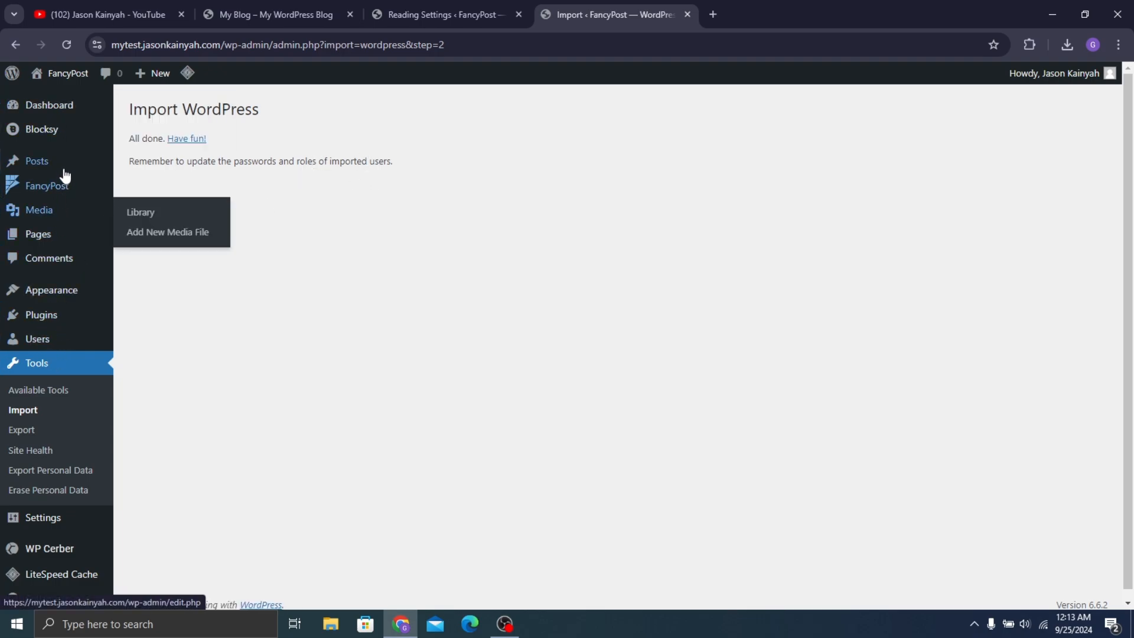
Move the Hello world! post to the trash
{"action": "mouse_move", "coordinate": [69, 167]}
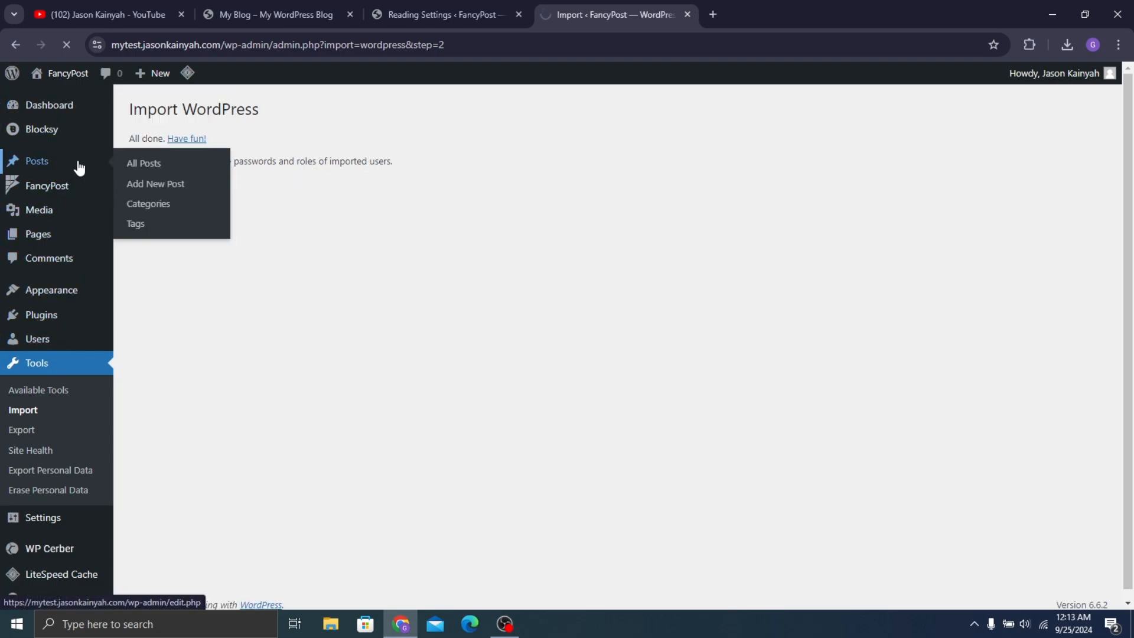
{"action": "left_click", "coordinate": [77, 167]}
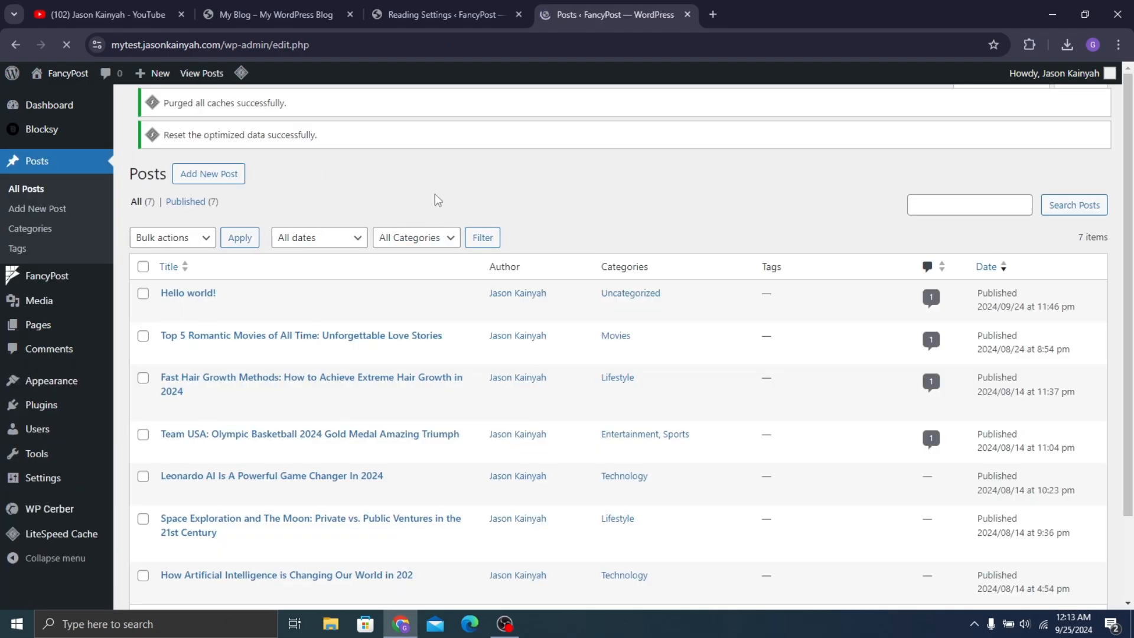
{"action": "scroll", "coordinate": [672, 322], "scroll_direction": "down", "scroll_amount": 2}
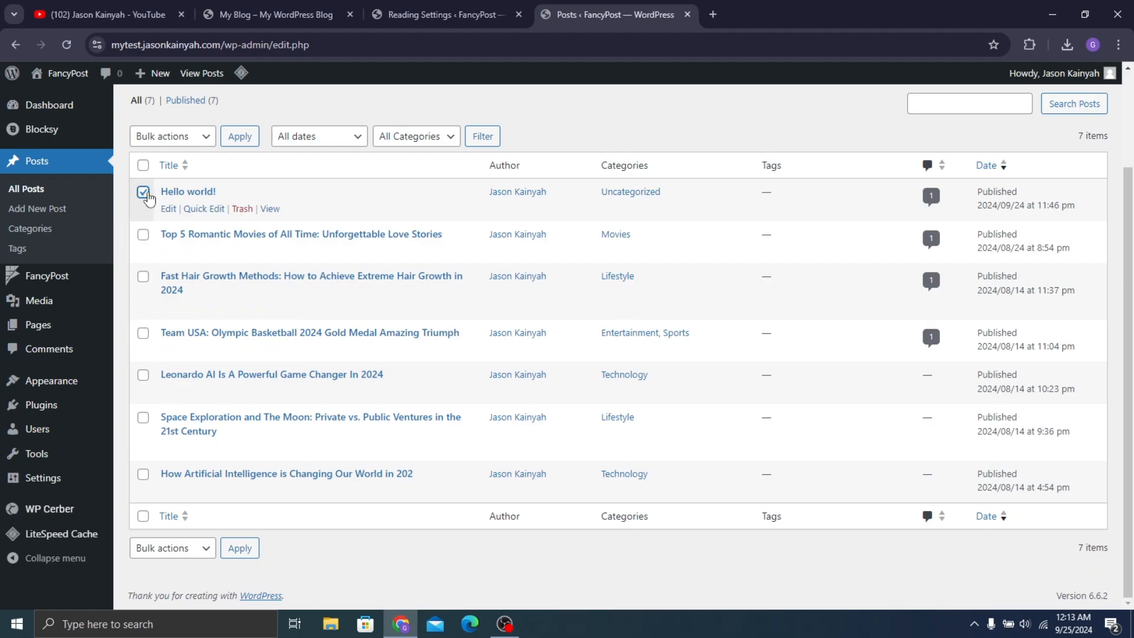
{"action": "left_click", "coordinate": [247, 212]}
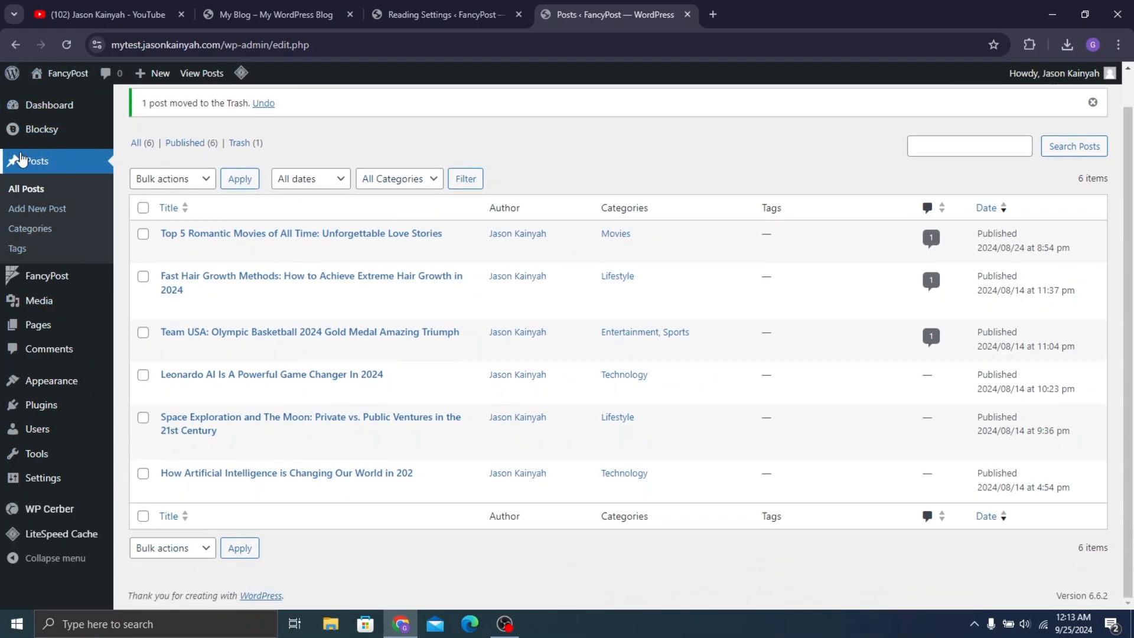
Bulk-trash the Privacy Policy and Sample Page pages
{"action": "mouse_move", "coordinate": [50, 327]}
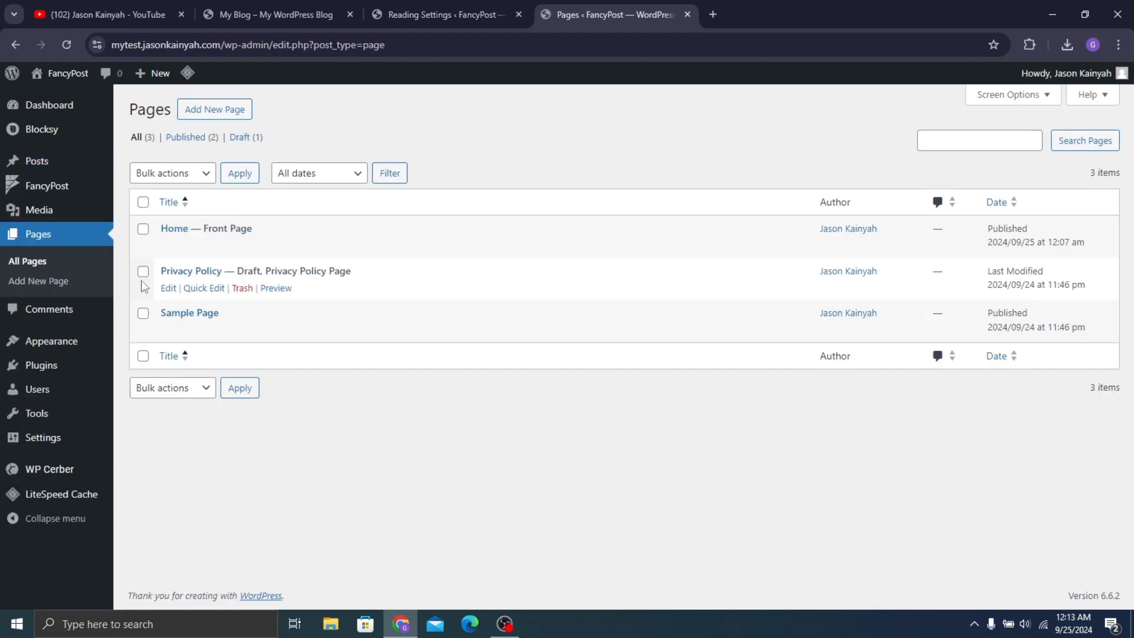
{"action": "left_click", "coordinate": [142, 273]}
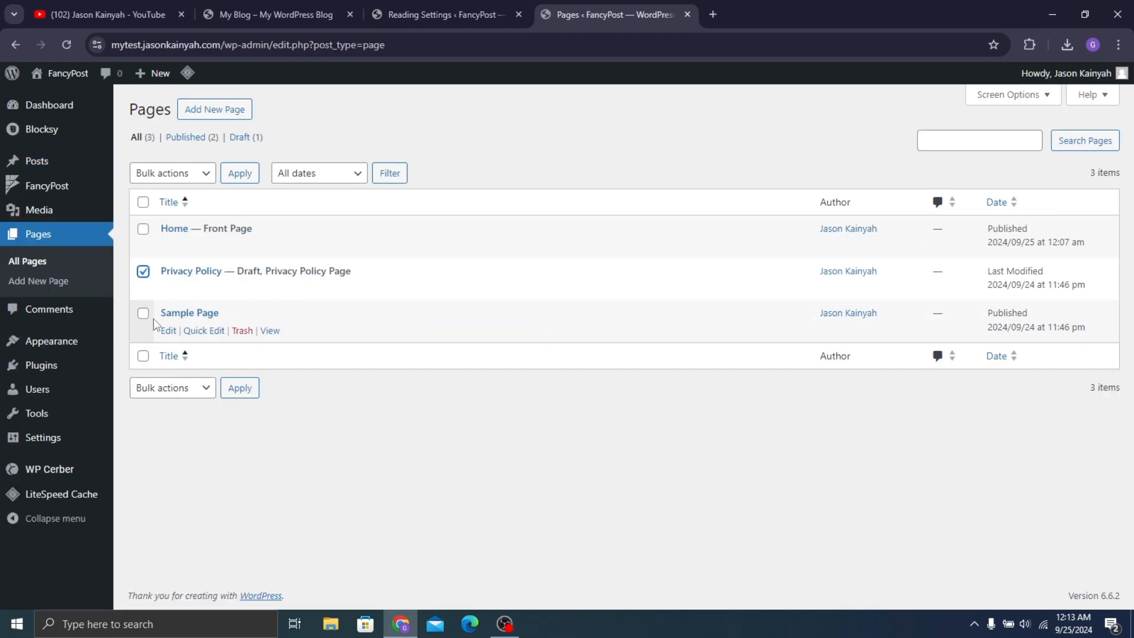
{"action": "left_click", "coordinate": [142, 313]}
{"action": "left_click", "coordinate": [172, 173]}
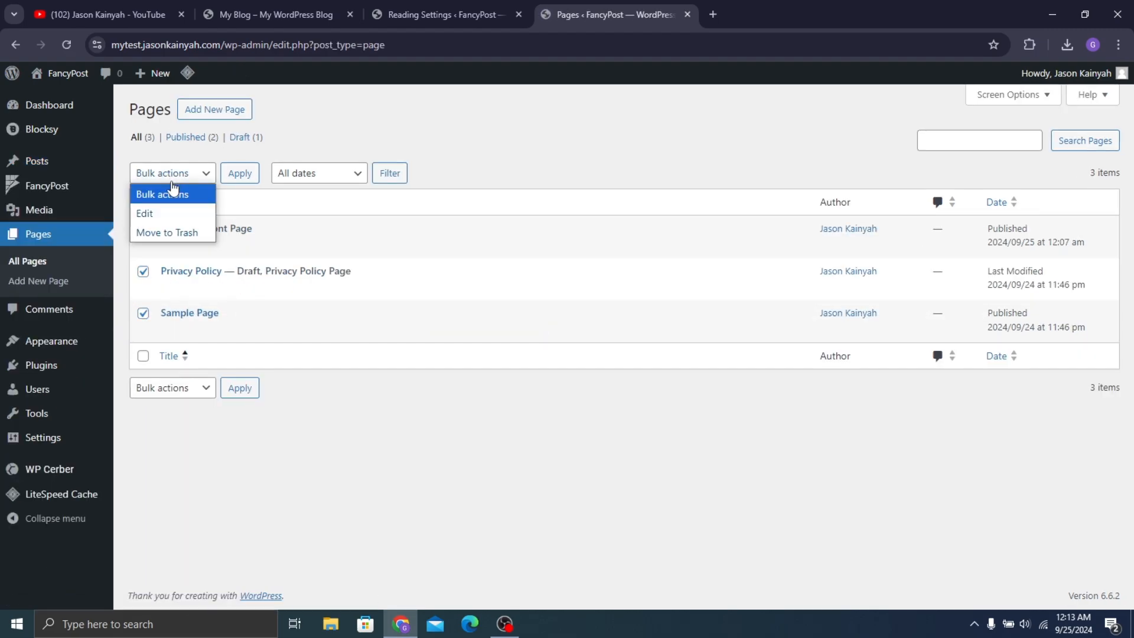
{"action": "left_click", "coordinate": [167, 232]}
{"action": "left_click", "coordinate": [235, 178]}
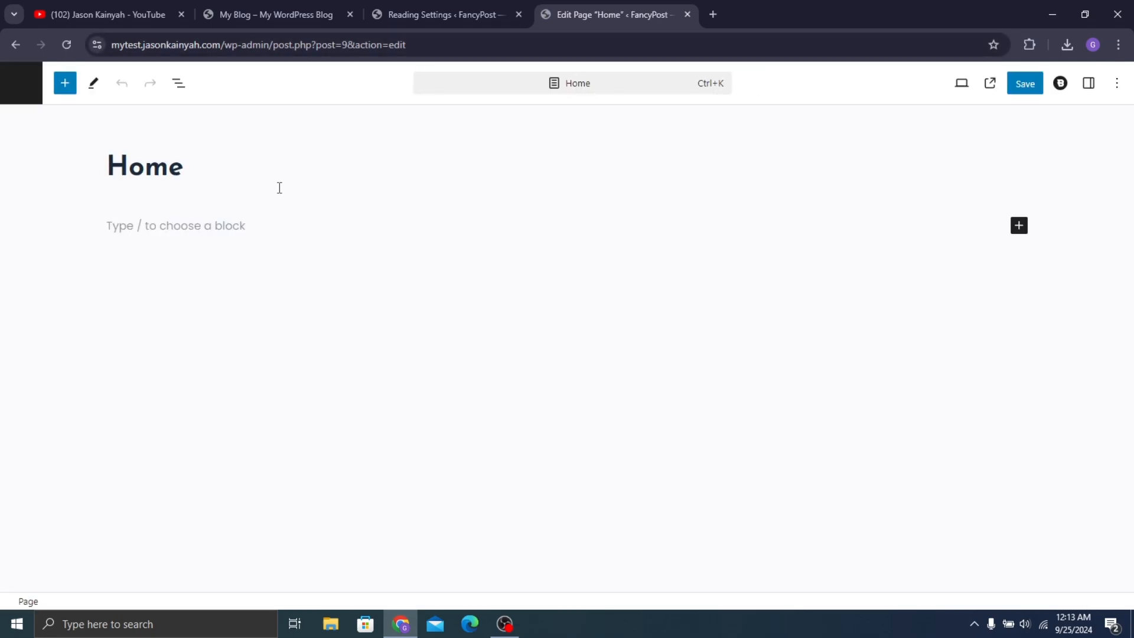
Compare with the live FancyPost homepage and open the full Blocks library in the Home page editor
{"action": "left_click", "coordinate": [237, 17]}
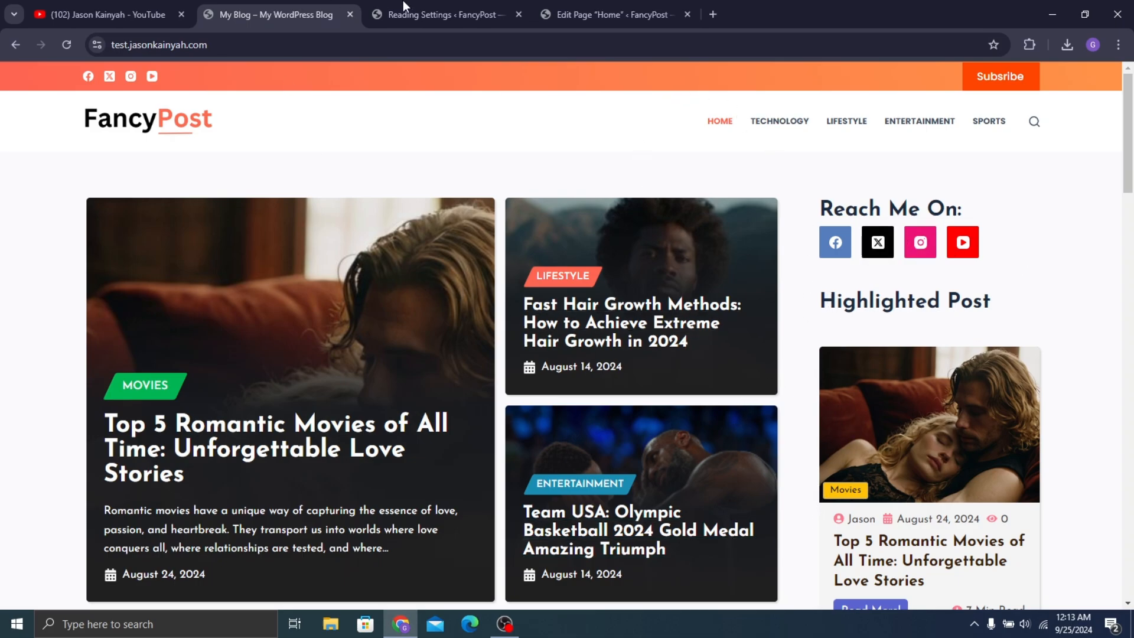
{"action": "left_click", "coordinate": [562, 7]}
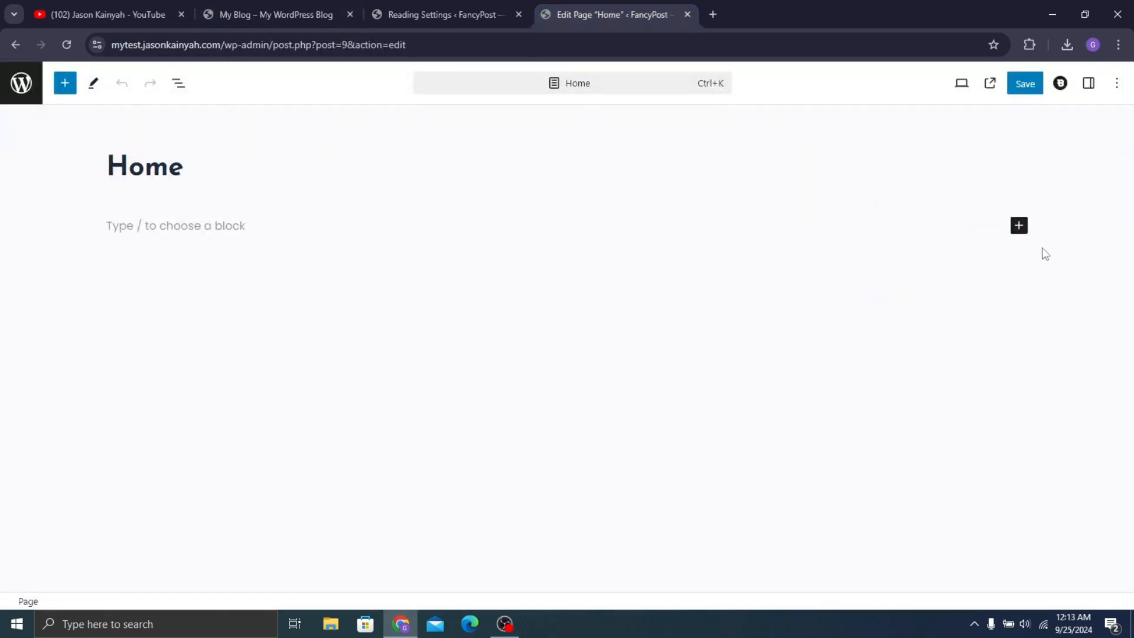
{"action": "left_click", "coordinate": [1018, 226]}
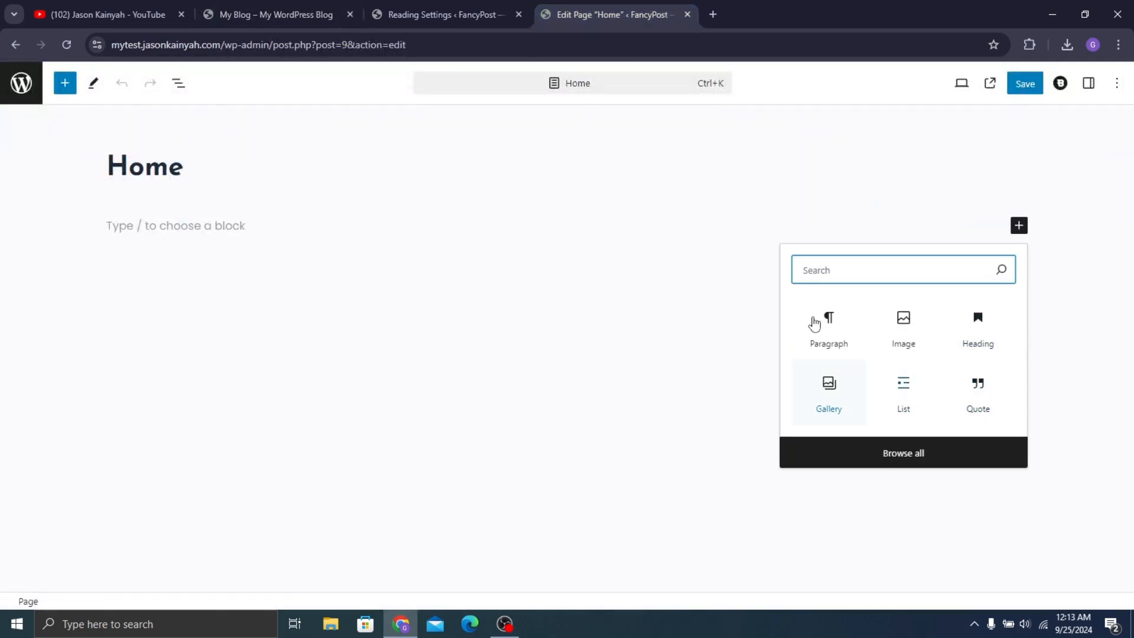
{"action": "left_click", "coordinate": [872, 455]}
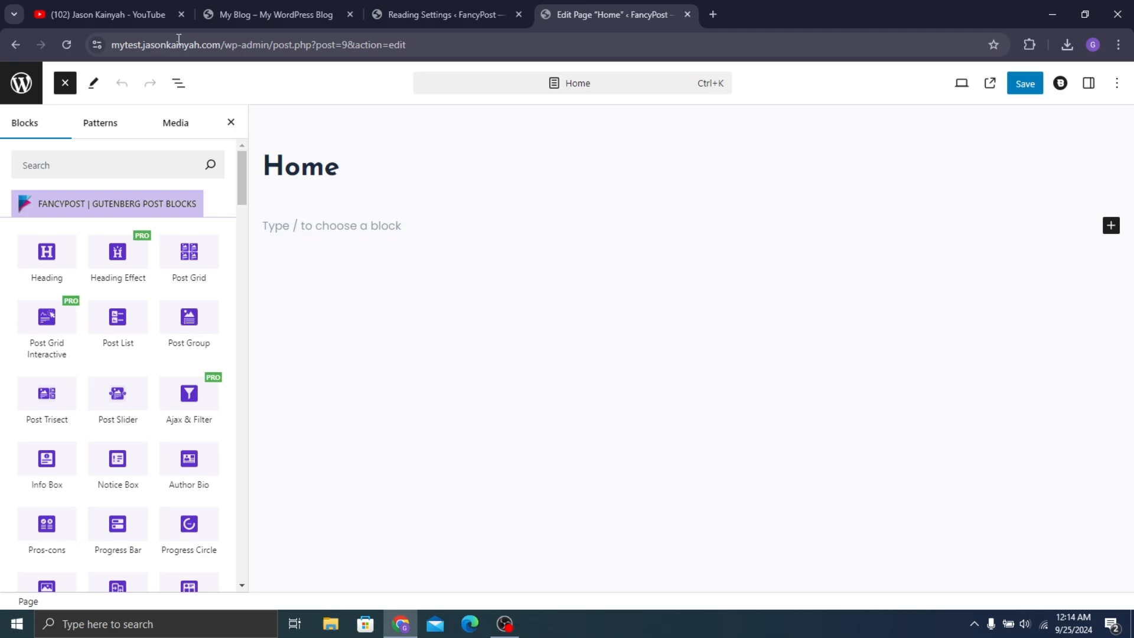
{"action": "left_click", "coordinate": [267, 13]}
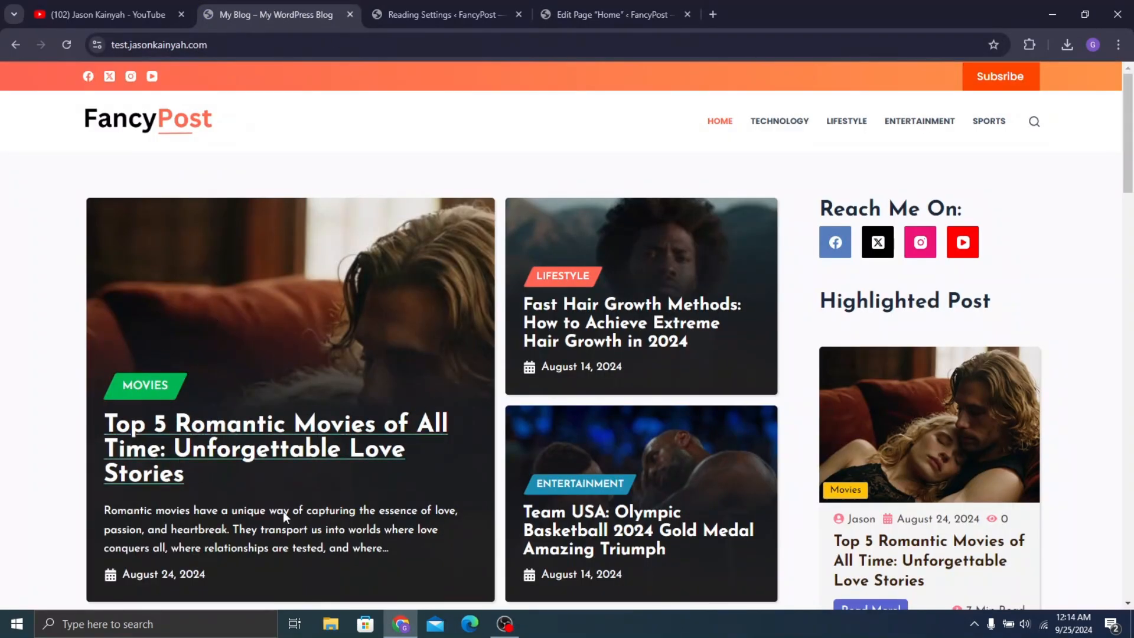
{"action": "left_click", "coordinate": [614, 14]}
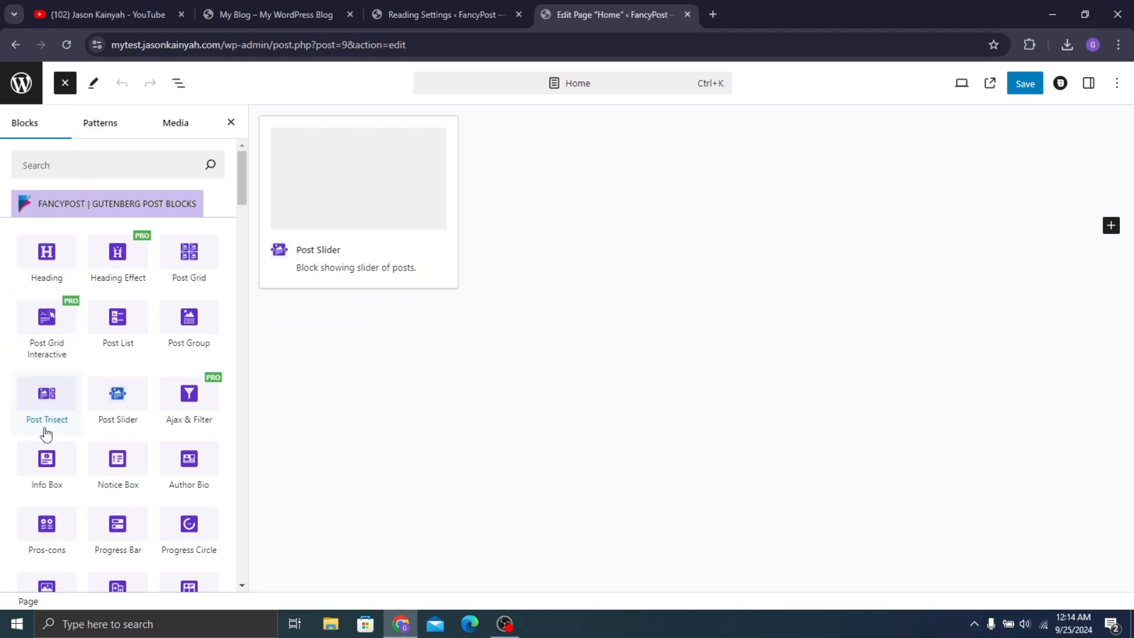
Insert a Post Trisect block into the Home page and select it to show its block settings
{"action": "left_click", "coordinate": [47, 397]}
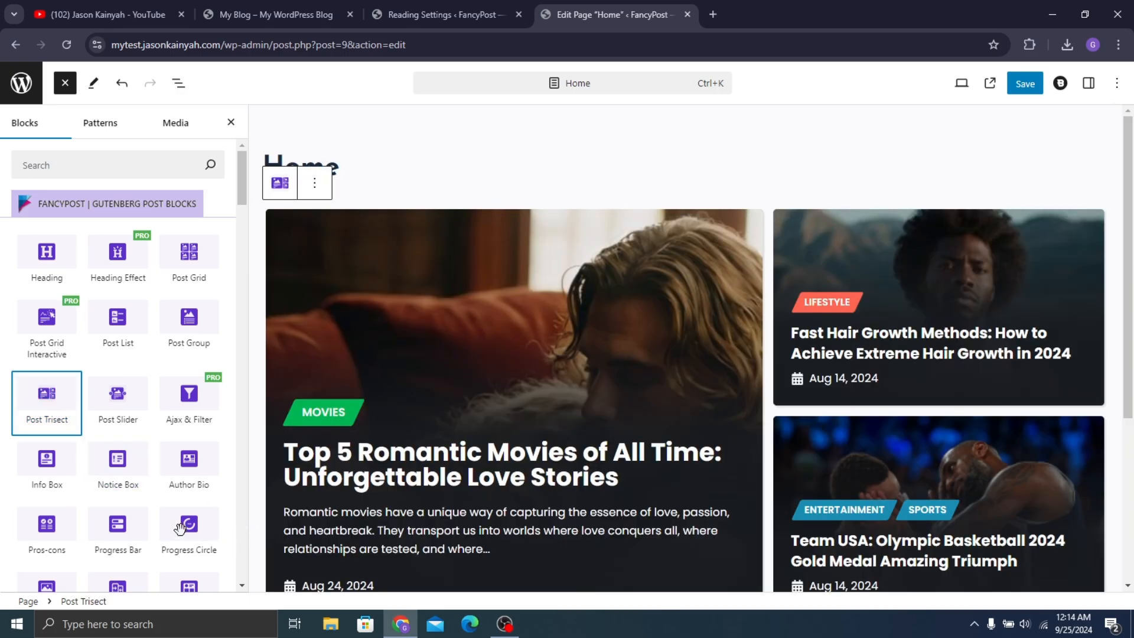
{"action": "scroll", "coordinate": [1012, 393], "scroll_direction": "down", "scroll_amount": 3}
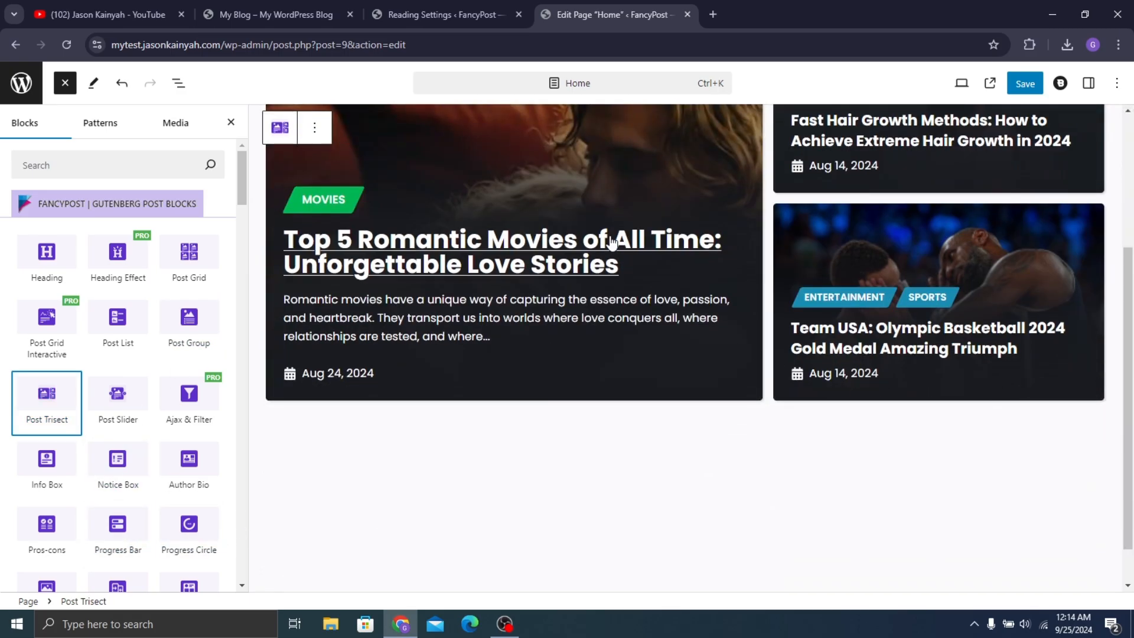
{"action": "scroll", "coordinate": [896, 282], "scroll_direction": "up", "scroll_amount": 3}
{"action": "left_click", "coordinate": [401, 206]}
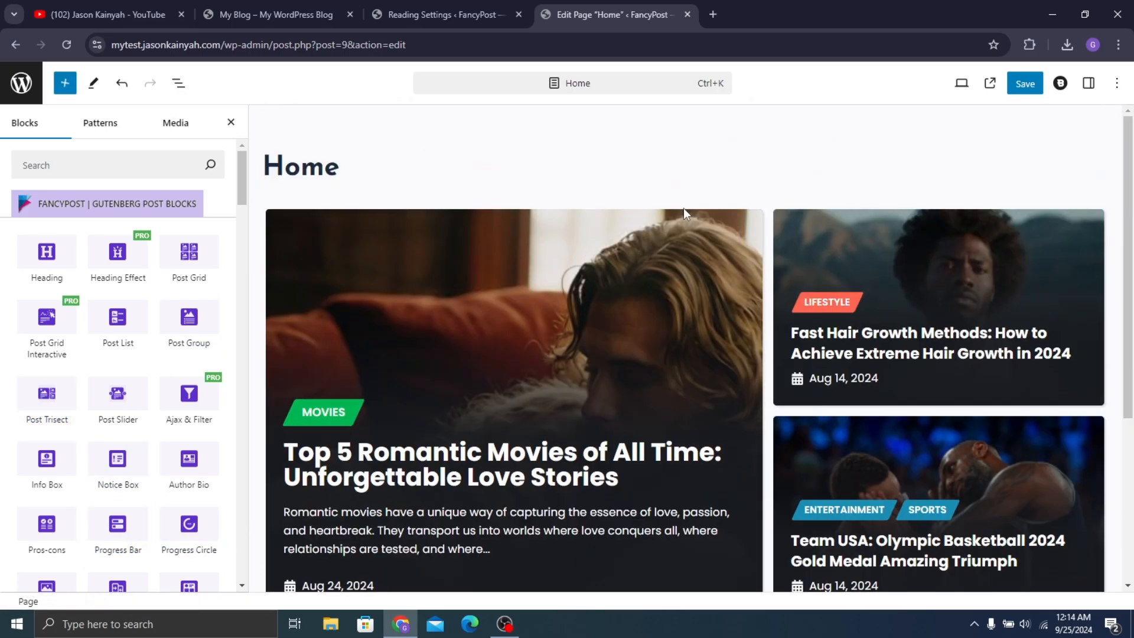
{"action": "left_click", "coordinate": [1088, 83]}
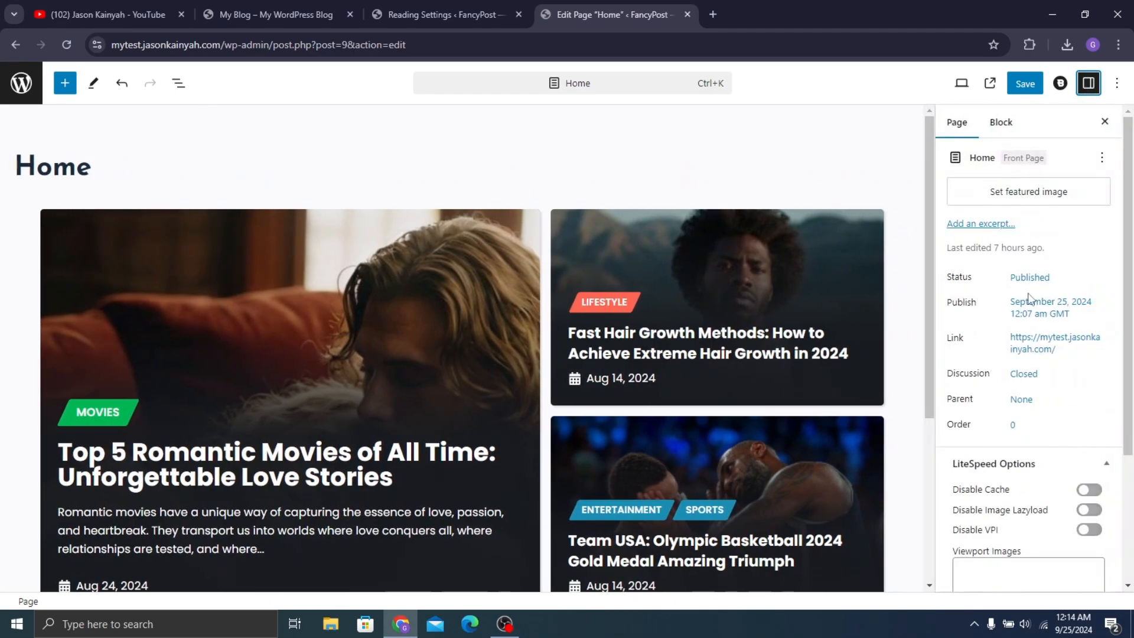
{"action": "left_click", "coordinate": [998, 123]}
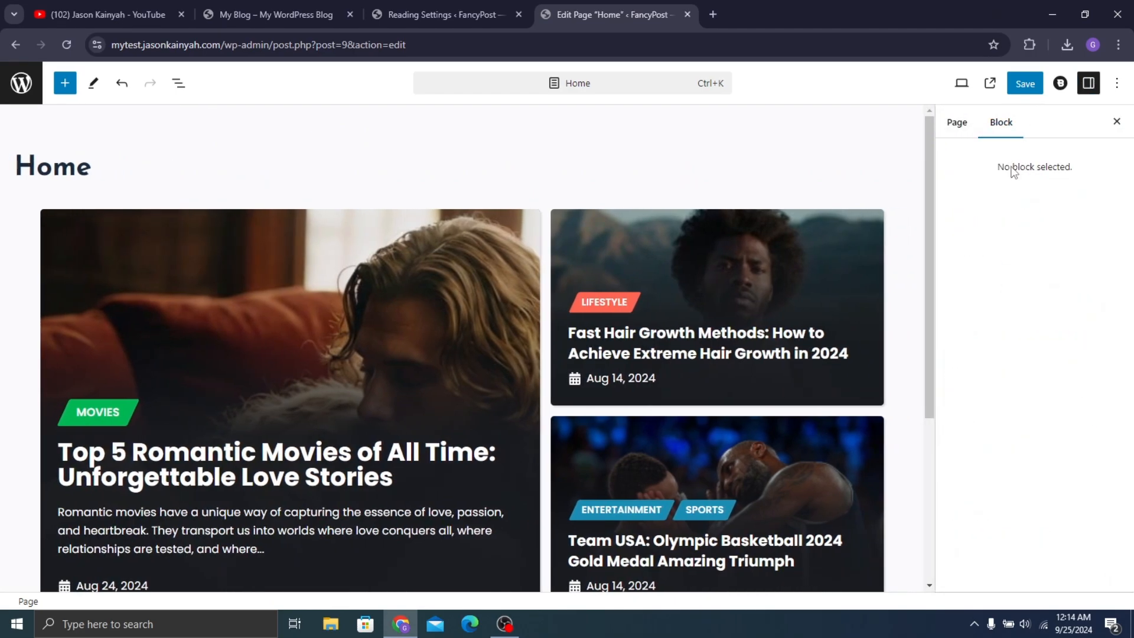
{"action": "left_click", "coordinate": [748, 254]}
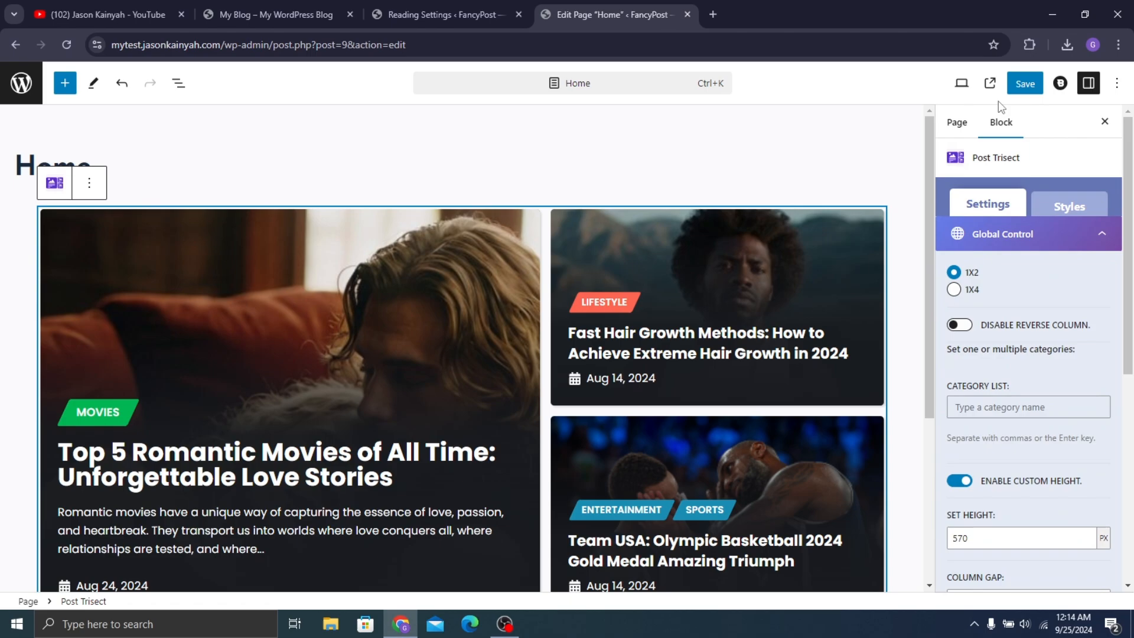
Try the 1X4 layout and reversed column order, keeping the 1X2 layout with normal order
{"action": "left_click", "coordinate": [954, 291]}
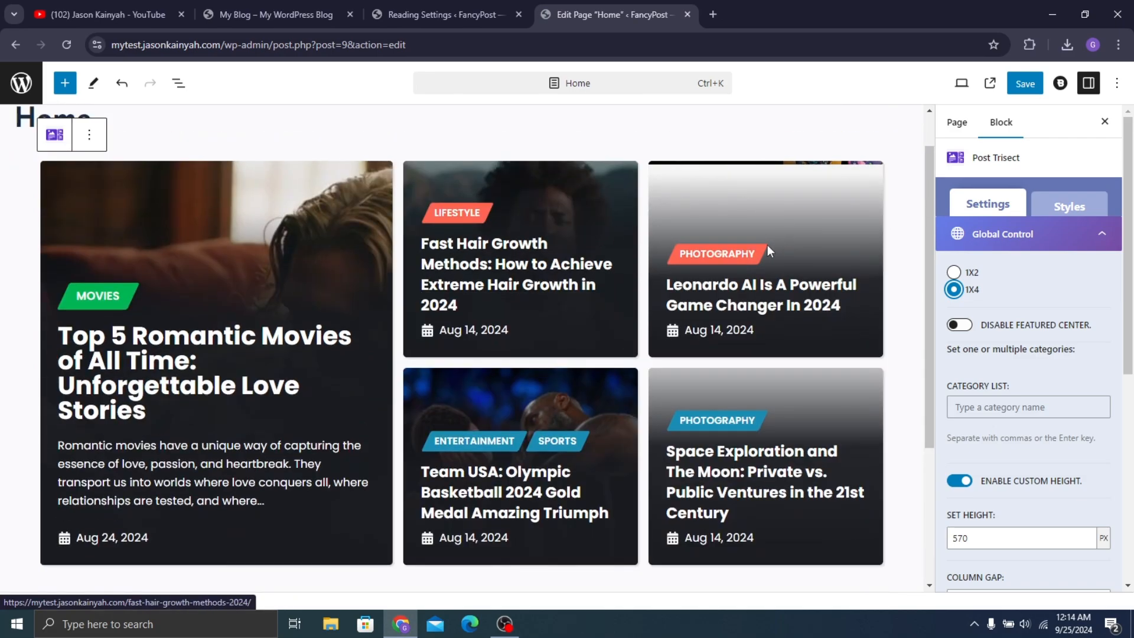
{"action": "left_click", "coordinate": [955, 273]}
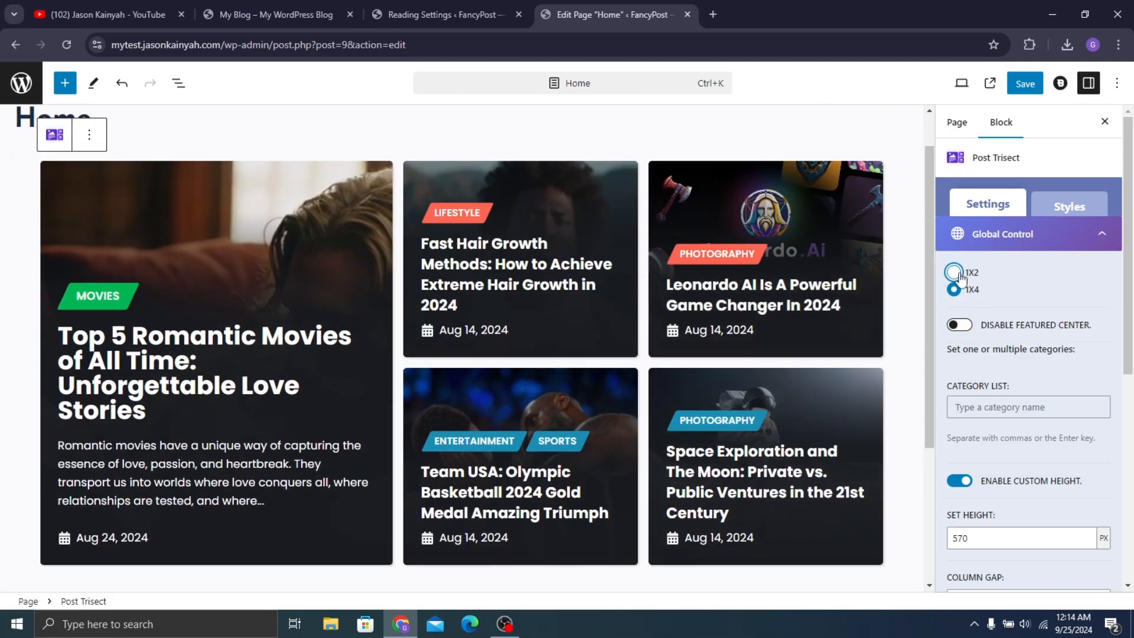
{"action": "left_click", "coordinate": [955, 325]}
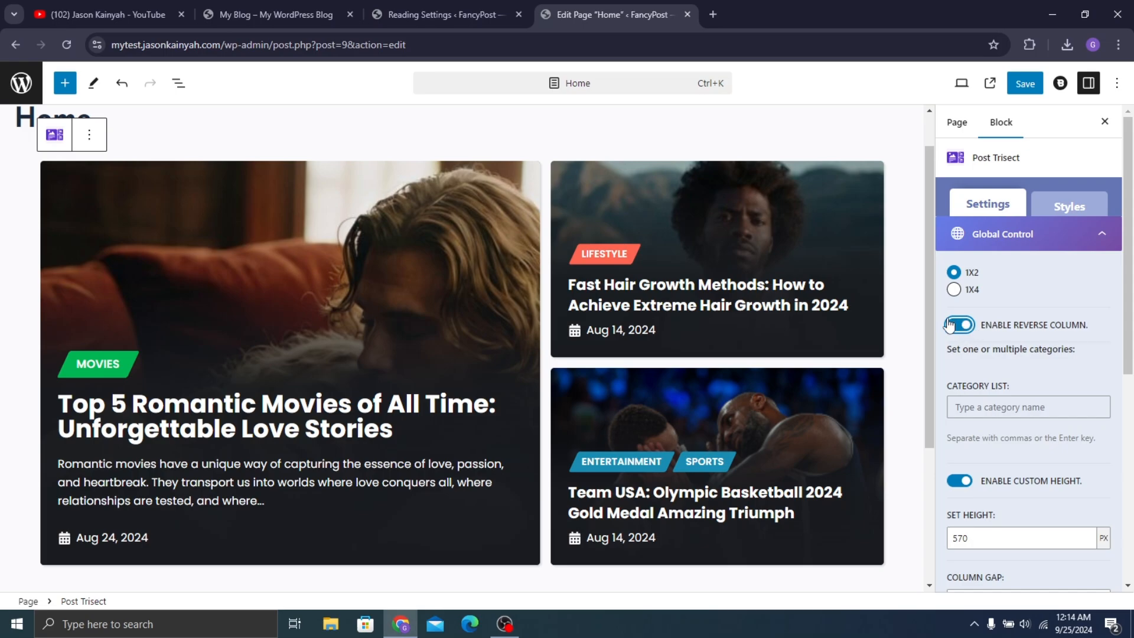
{"action": "left_click", "coordinate": [957, 325]}
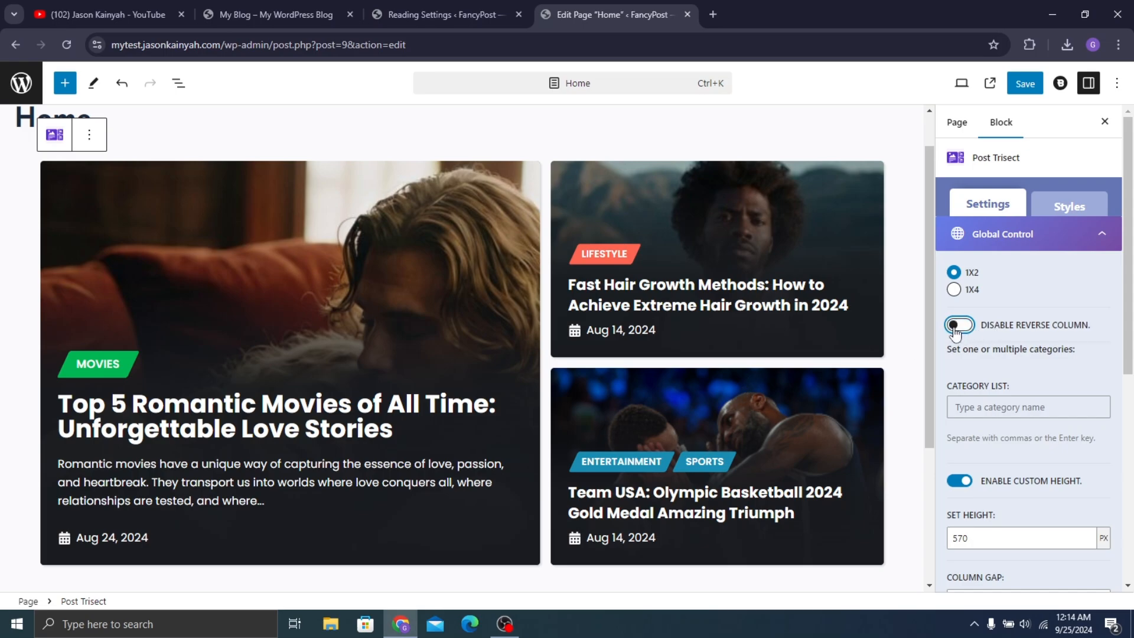
{"action": "left_click", "coordinate": [1017, 407]}
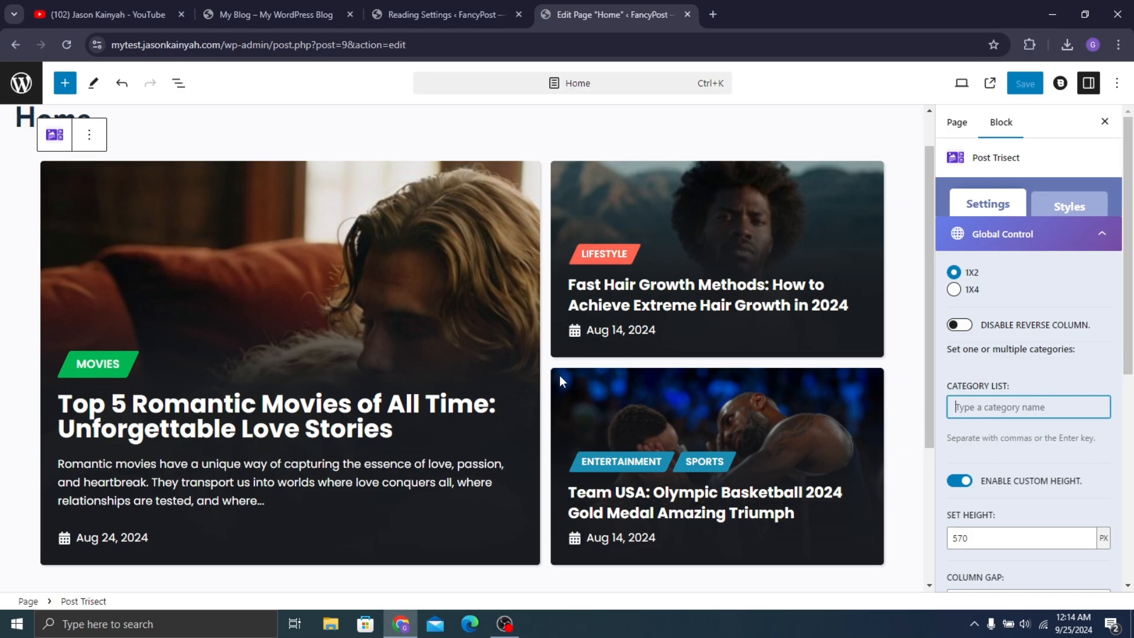
{"action": "scroll", "coordinate": [966, 348], "scroll_direction": "down", "scroll_amount": 3}
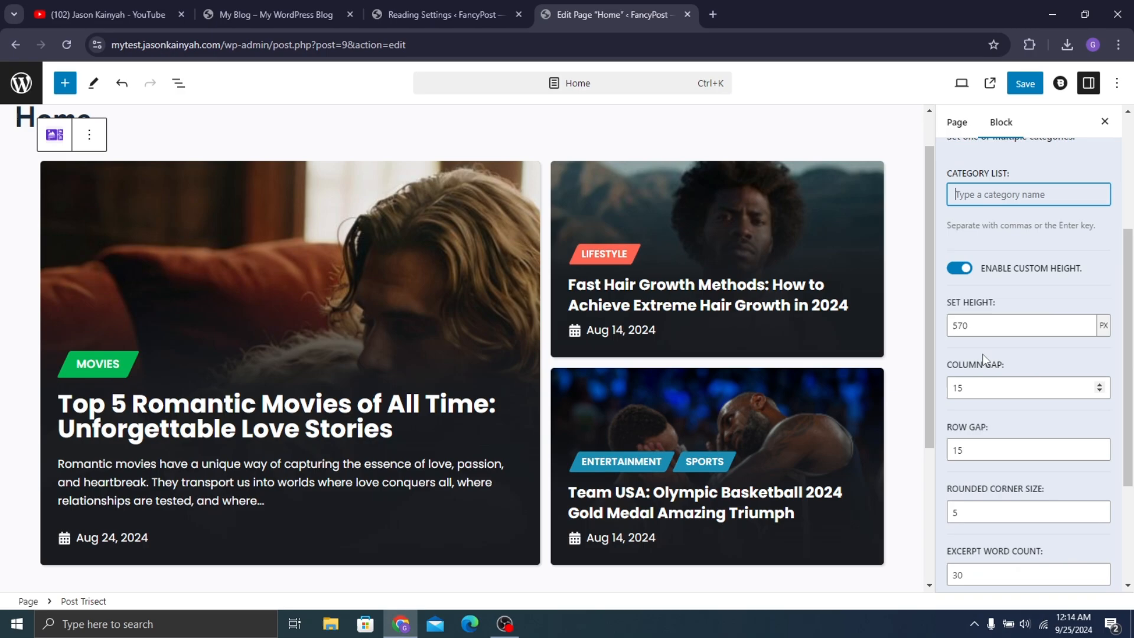
{"action": "scroll", "coordinate": [994, 389], "scroll_direction": "down", "scroll_amount": 1}
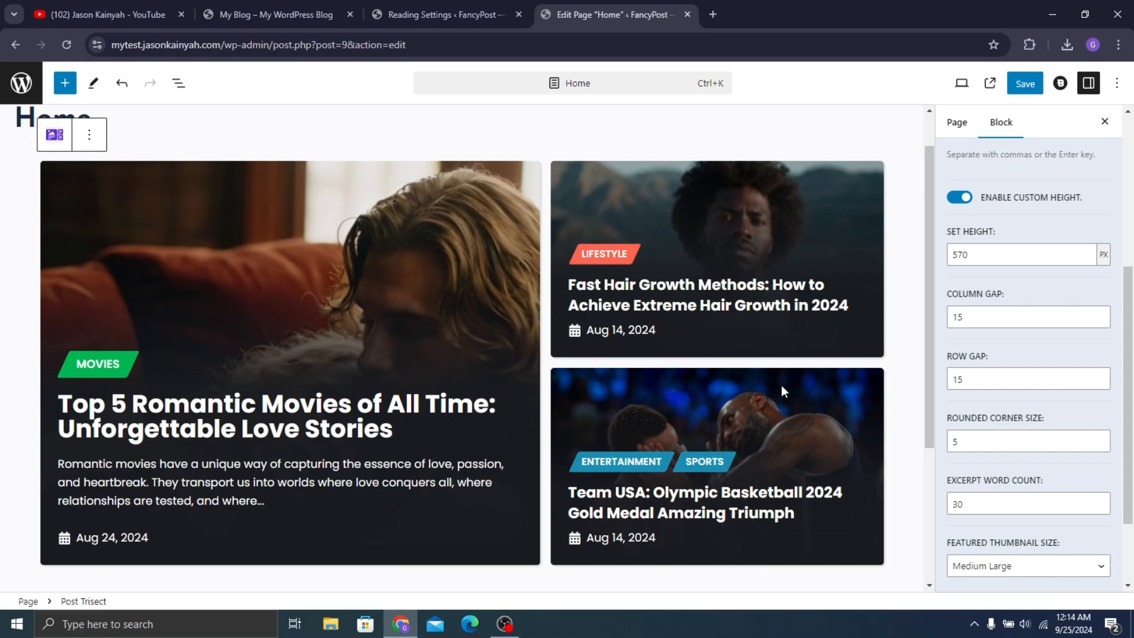
Set the rounded corner size to 5 and the excerpt word count to 29
{"action": "left_click", "coordinate": [991, 446]}
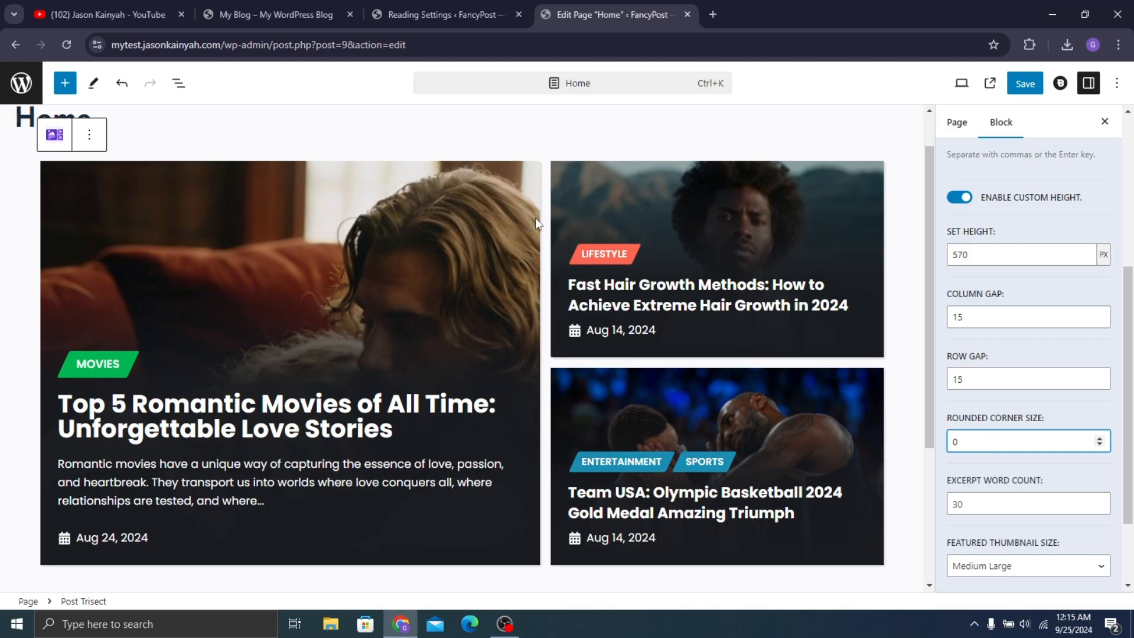
{"action": "type", "text": "5"}
{"action": "left_click", "coordinate": [976, 501]}
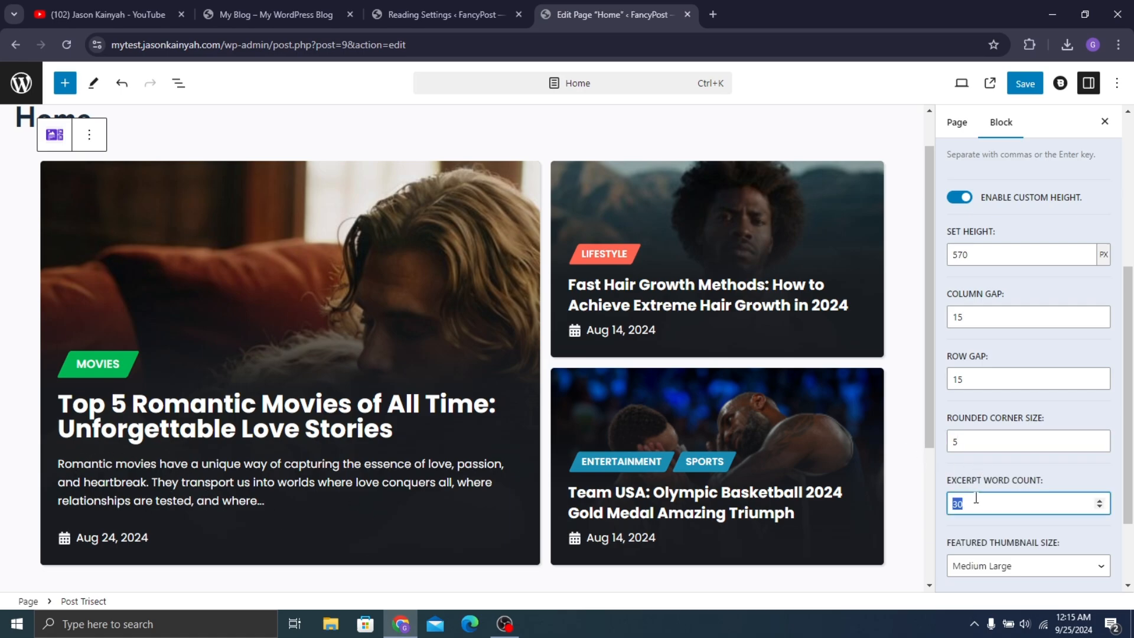
{"action": "type", "text": "39"}
{"action": "key", "text": "BackSpace"}
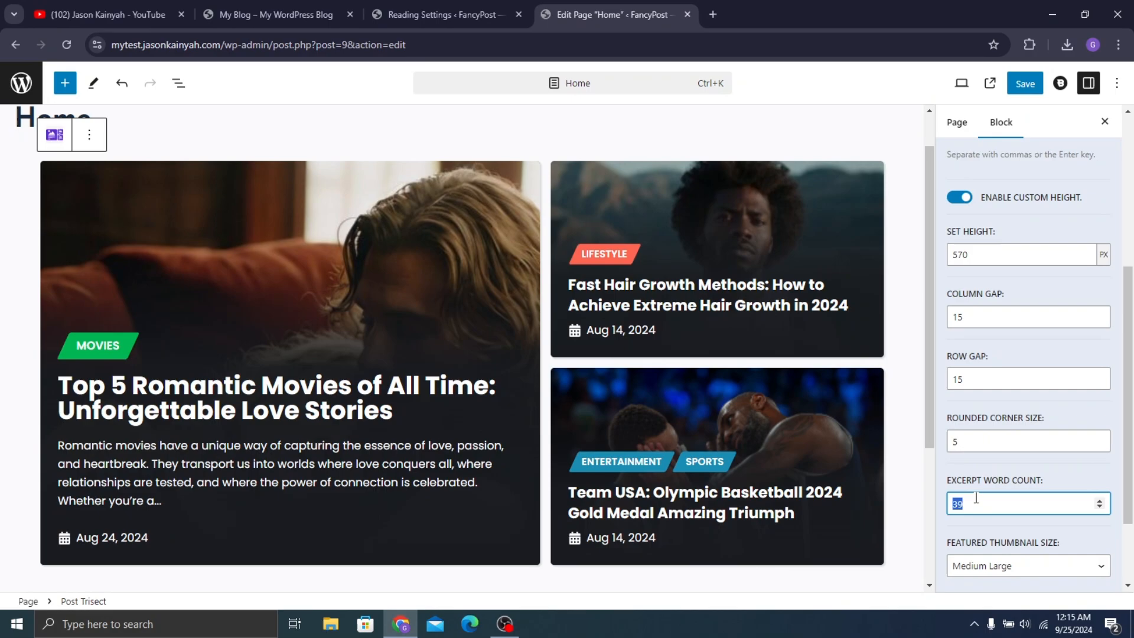
{"action": "type", "text": "0"}
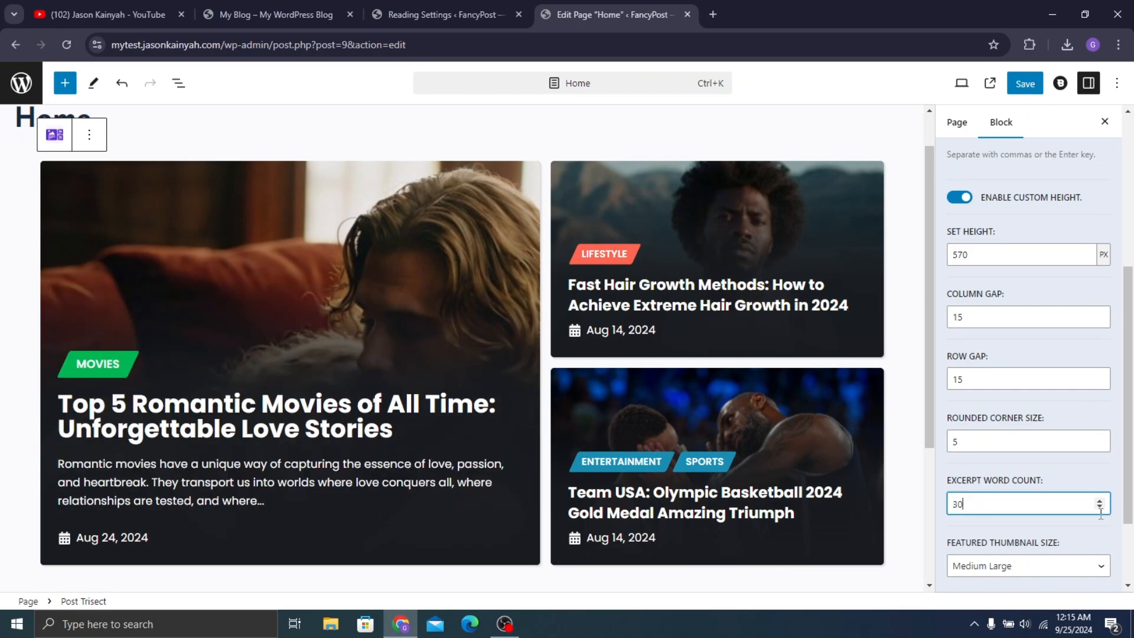
{"action": "left_click", "coordinate": [1100, 508]}
{"action": "scroll", "coordinate": [1002, 444], "scroll_direction": "down", "scroll_amount": 2}
{"action": "scroll", "coordinate": [1015, 460], "scroll_direction": "up", "scroll_amount": 6}
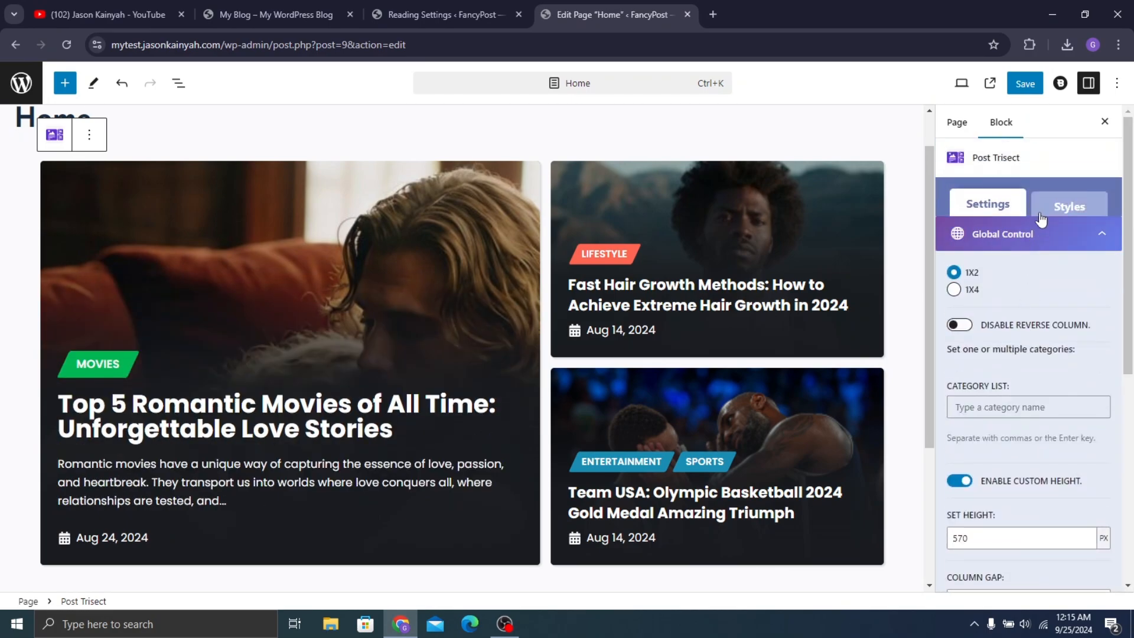
In the block's Styles colours, slightly adjust the Post Overlay Color
{"action": "left_click", "coordinate": [1047, 210]}
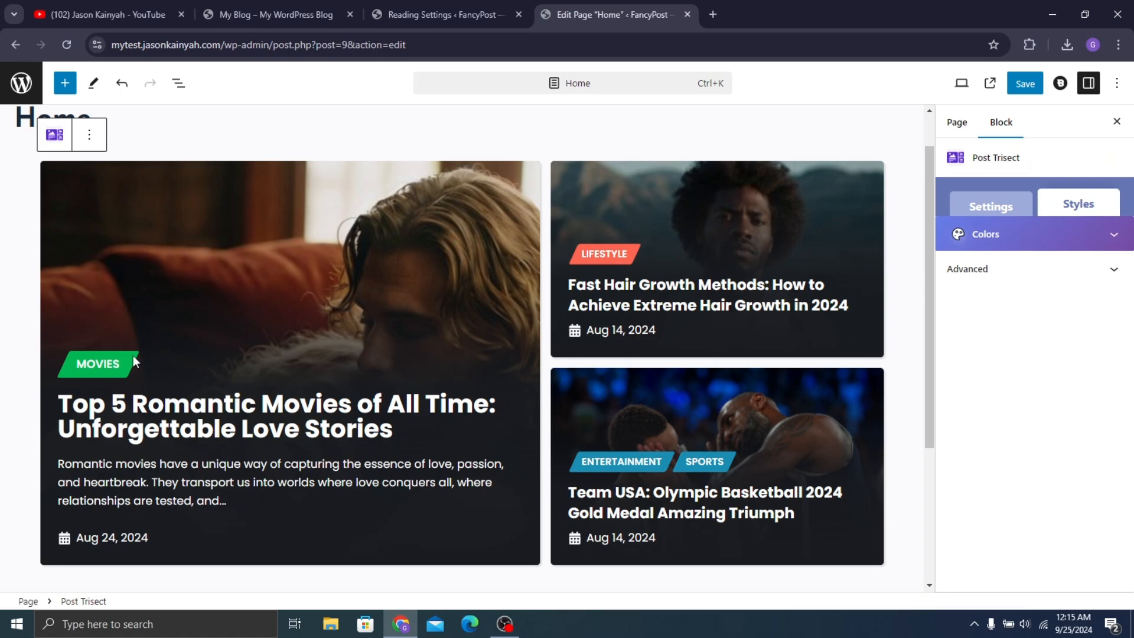
{"action": "left_click", "coordinate": [1110, 238]}
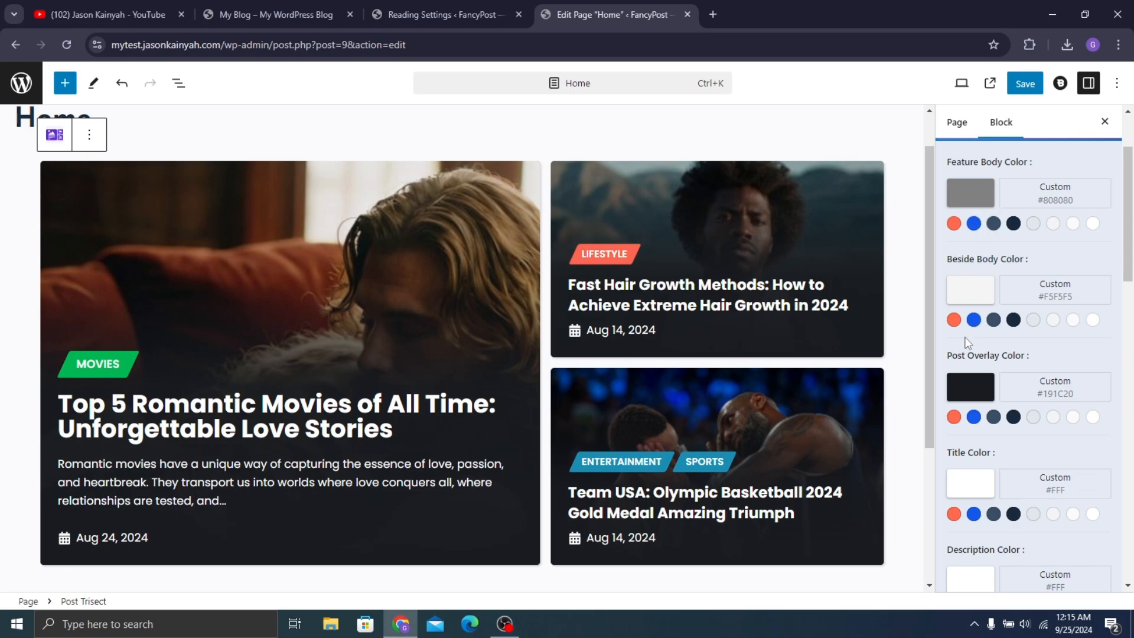
{"action": "left_click", "coordinate": [963, 389]}
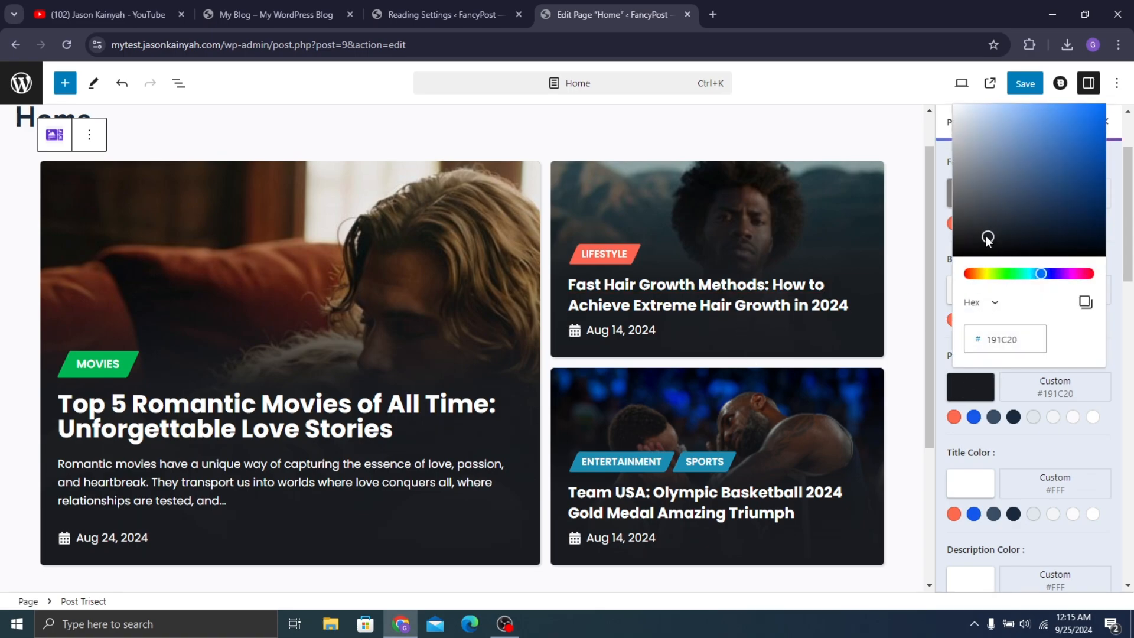
{"action": "left_click_drag", "start_coordinate": [978, 206], "coordinate": [991, 236]}
{"action": "left_click", "coordinate": [1076, 443]}
{"action": "scroll", "coordinate": [1004, 413], "scroll_direction": "down", "scroll_amount": 1}
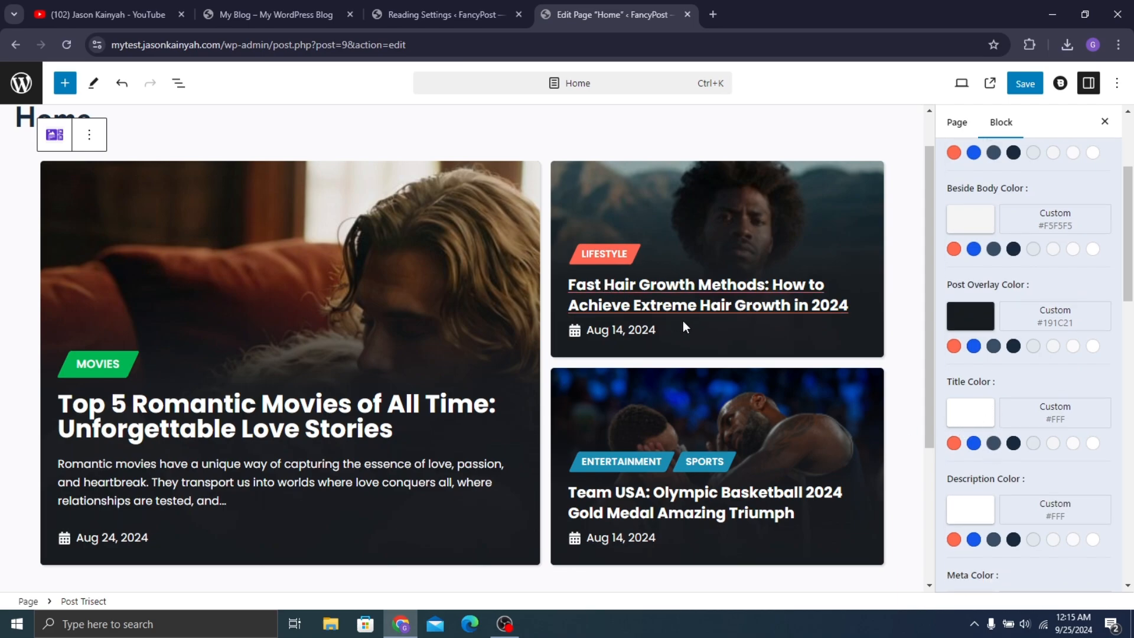
{"action": "scroll", "coordinate": [1030, 349], "scroll_direction": "down", "scroll_amount": 3}
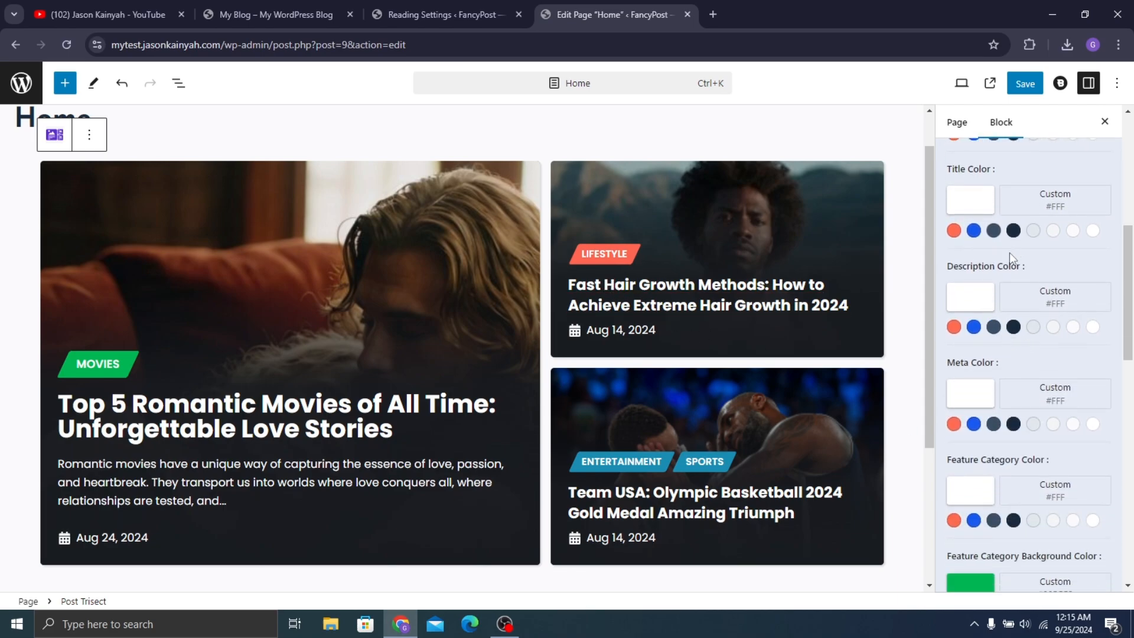
{"action": "scroll", "coordinate": [1010, 342], "scroll_direction": "down", "scroll_amount": 2}
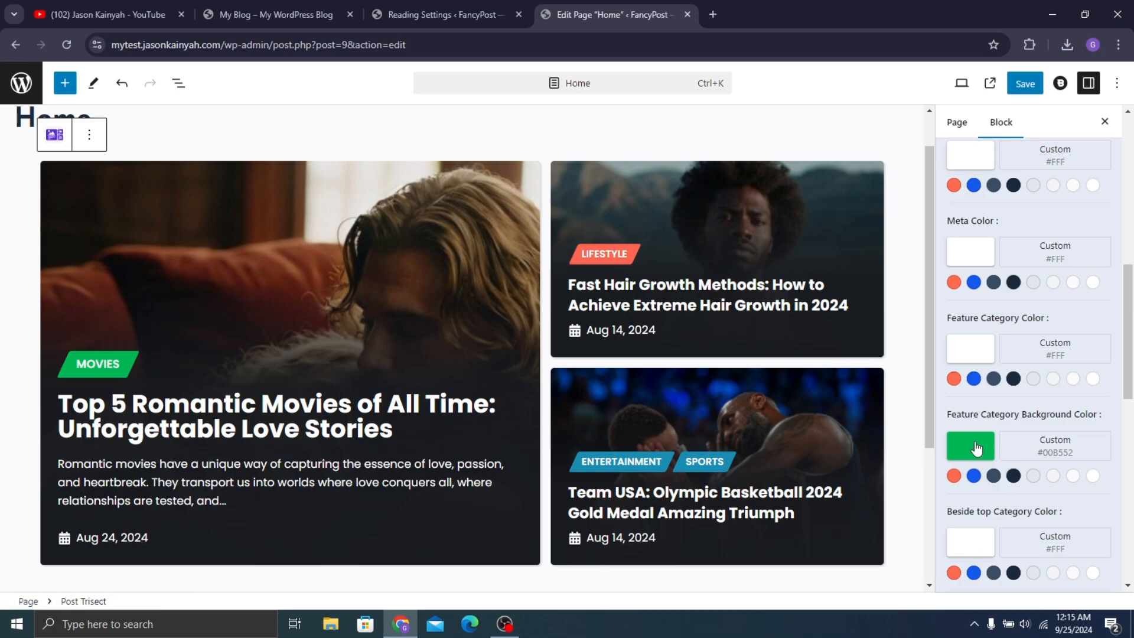
Change the Feature Category Background Color of the MOVIES badge to orange #F47C0E
{"action": "left_click", "coordinate": [971, 446]}
{"action": "left_click_drag", "start_coordinate": [985, 332], "coordinate": [984, 332]}
{"action": "left_click_drag", "start_coordinate": [1090, 180], "coordinate": [1094, 170]}
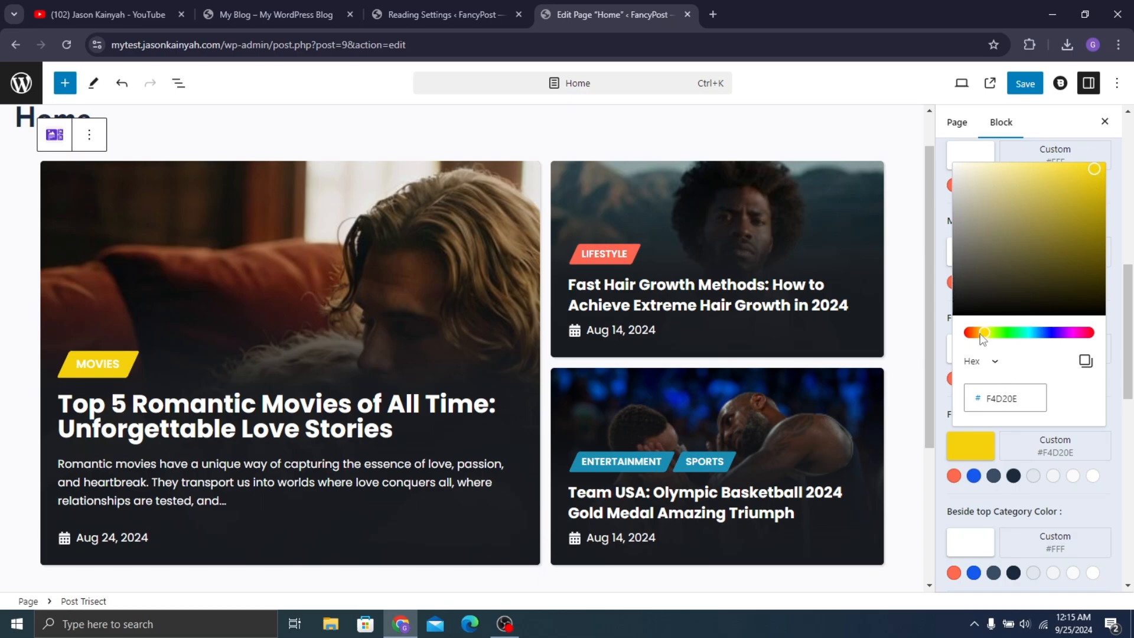
{"action": "left_click_drag", "start_coordinate": [980, 334], "coordinate": [976, 333]}
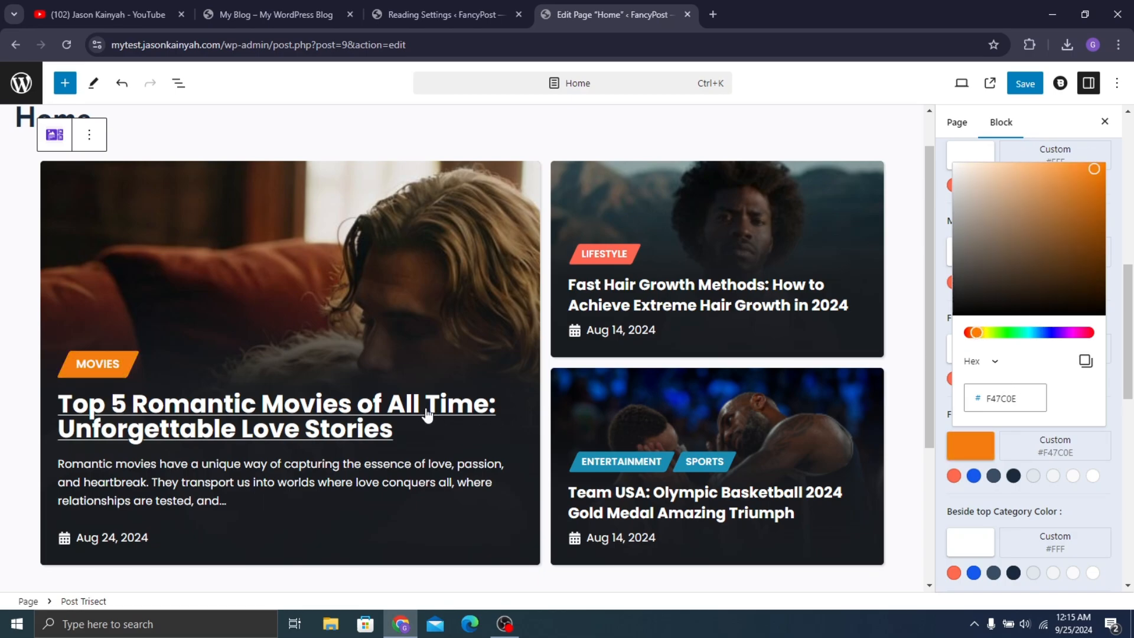
{"action": "left_click", "coordinate": [975, 507]}
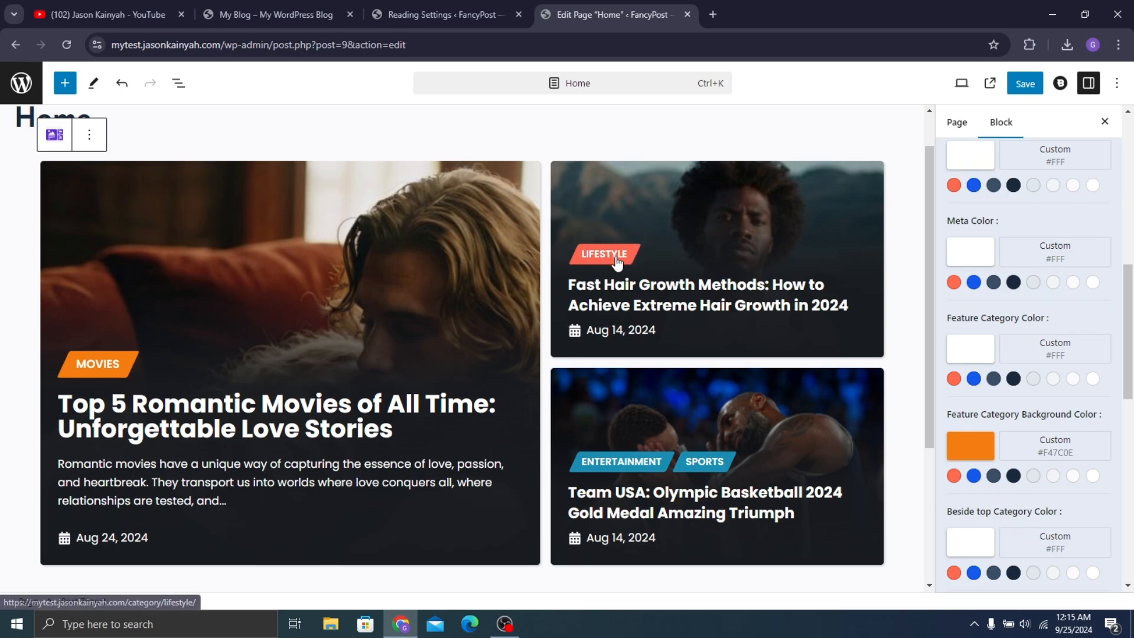
{"action": "scroll", "coordinate": [1033, 366], "scroll_direction": "down", "scroll_amount": 5}
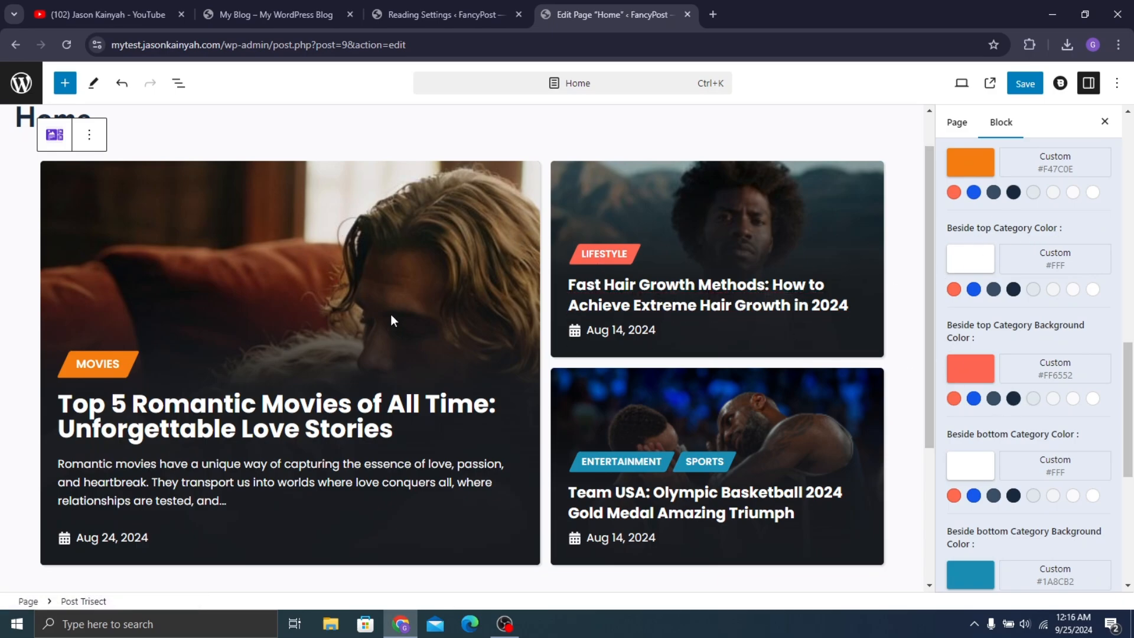
{"action": "scroll", "coordinate": [1029, 331], "scroll_direction": "down", "scroll_amount": 6}
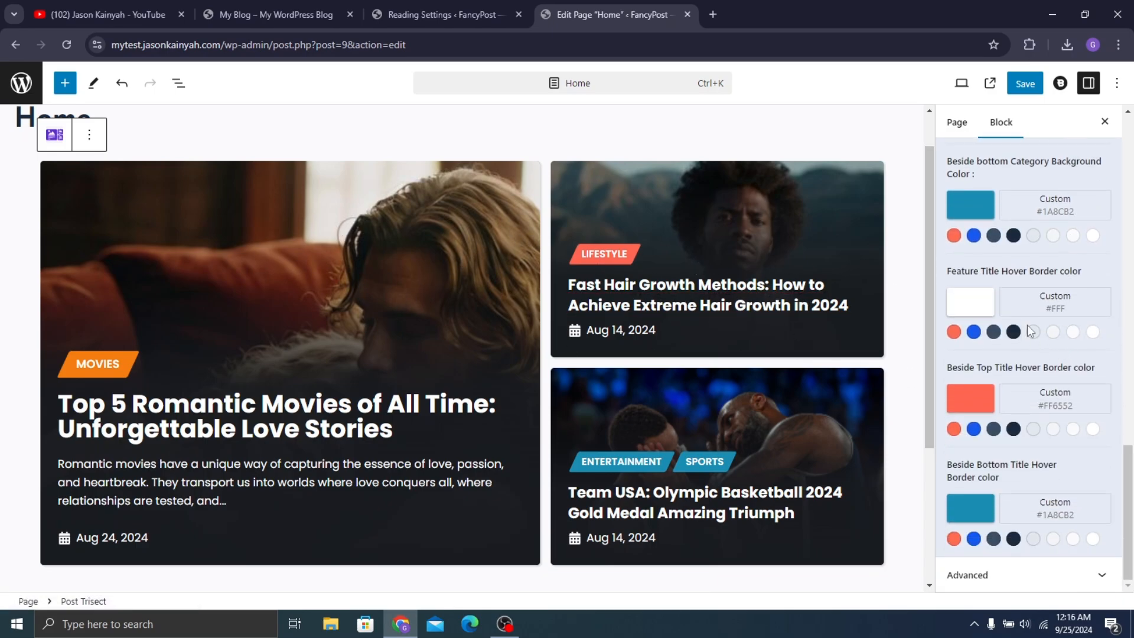
{"action": "scroll", "coordinate": [1060, 297], "scroll_direction": "up", "scroll_amount": 7}
{"action": "scroll", "coordinate": [871, 234], "scroll_direction": "up", "scroll_amount": 1}
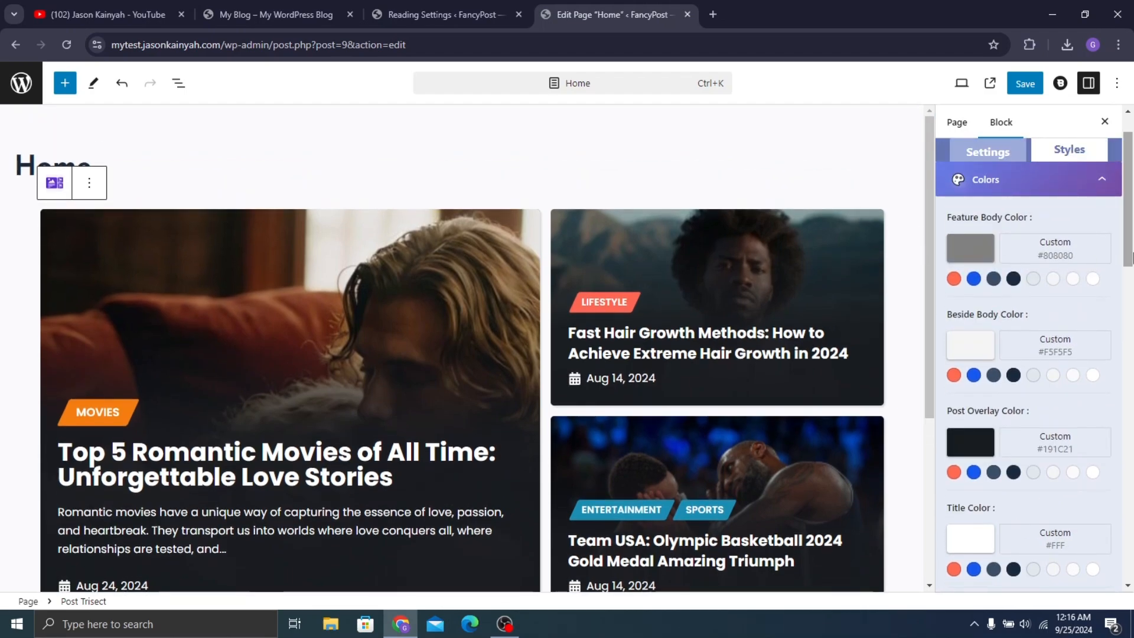
{"action": "scroll", "coordinate": [1027, 162], "scroll_direction": "up", "scroll_amount": 1}
Save the Home page, view it live in a new tab, and open Blocksy Page Settings
{"action": "left_click", "coordinate": [1024, 86]}
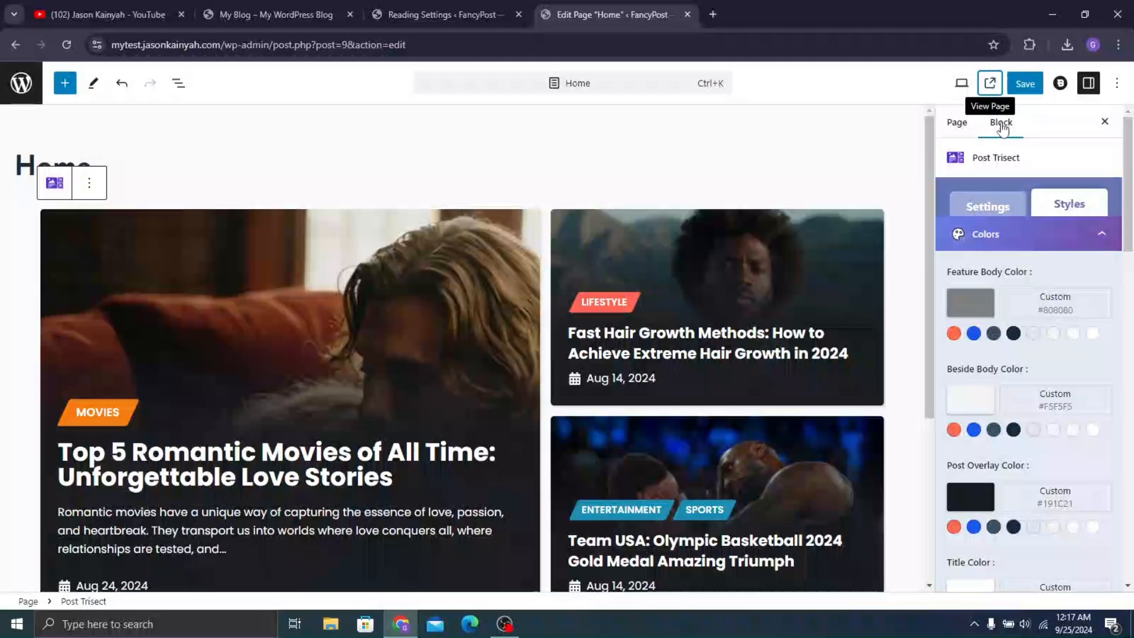
{"action": "left_click", "coordinate": [992, 84]}
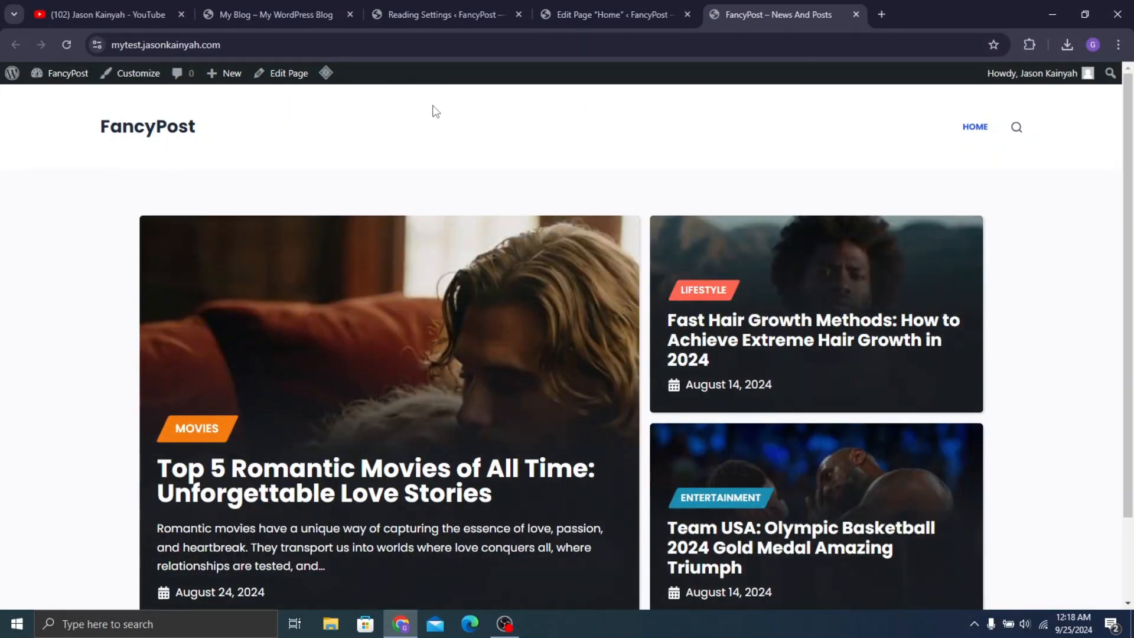
{"action": "scroll", "coordinate": [761, 200], "scroll_direction": "down", "scroll_amount": 2}
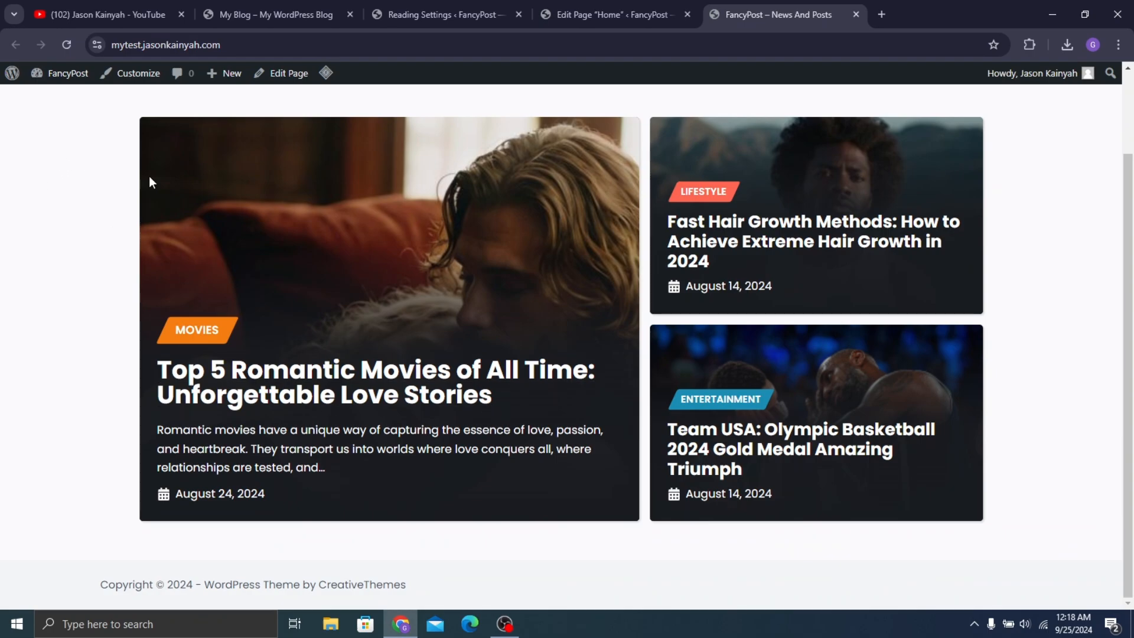
{"action": "left_click", "coordinate": [593, 2]}
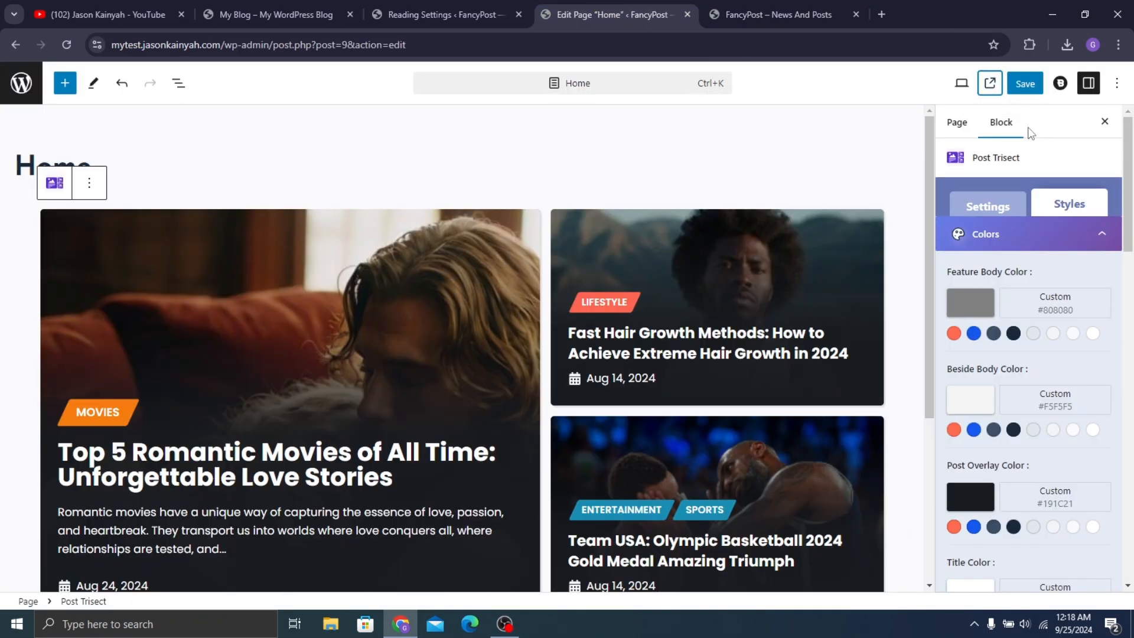
{"action": "left_click", "coordinate": [1060, 83]}
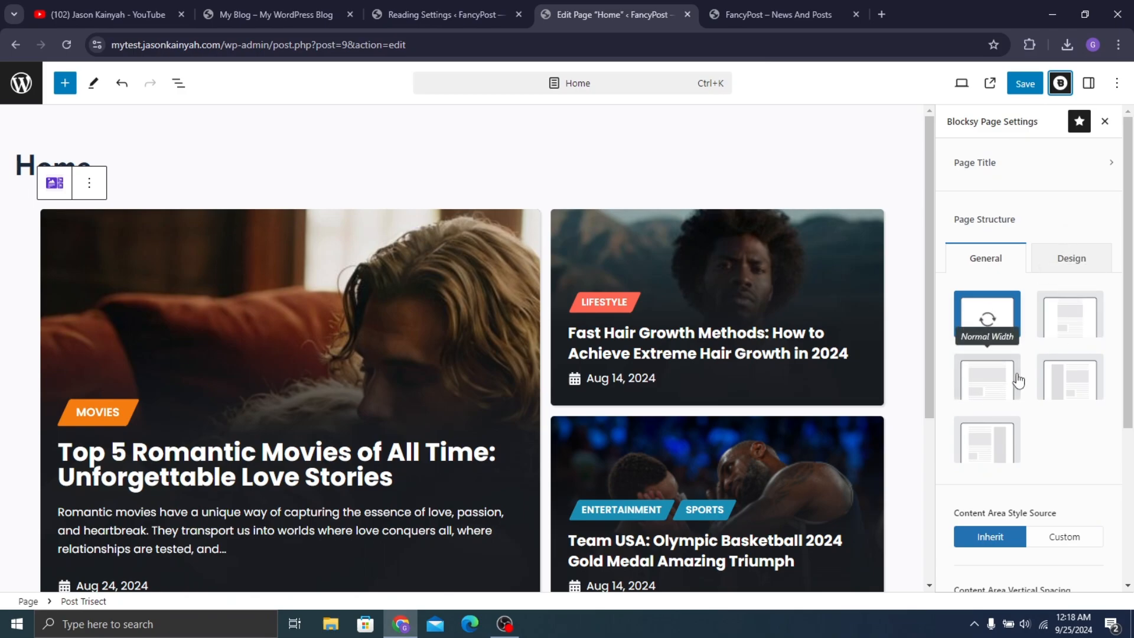
Choose the Right Sidebar page structure and save the Home page
{"action": "left_click", "coordinate": [1006, 441]}
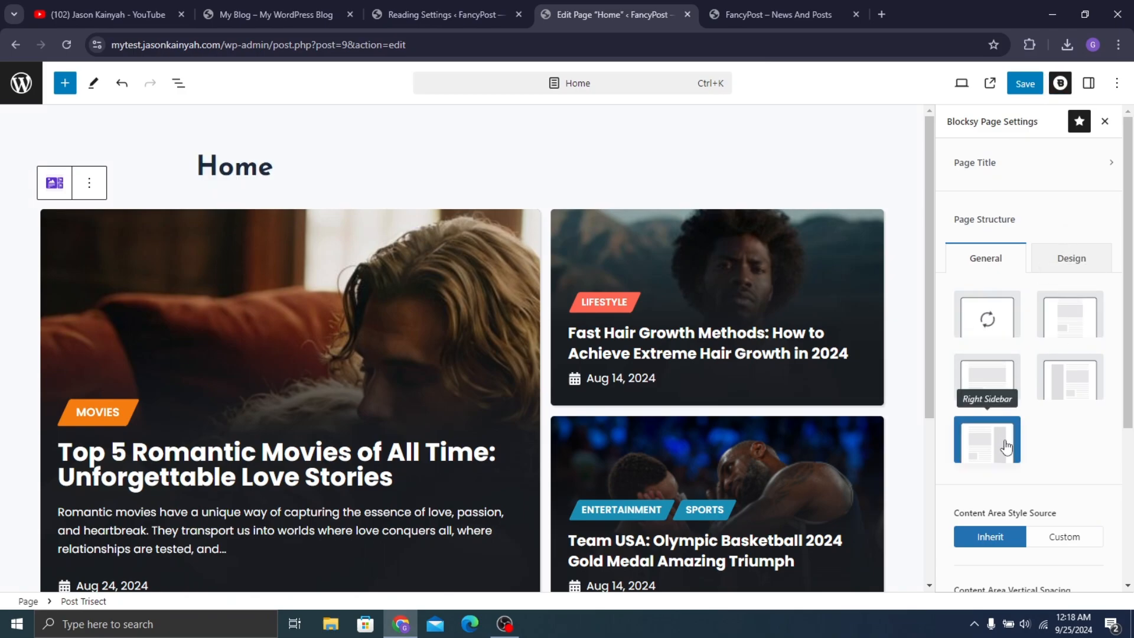
{"action": "scroll", "coordinate": [746, 185], "scroll_direction": "down", "scroll_amount": 4}
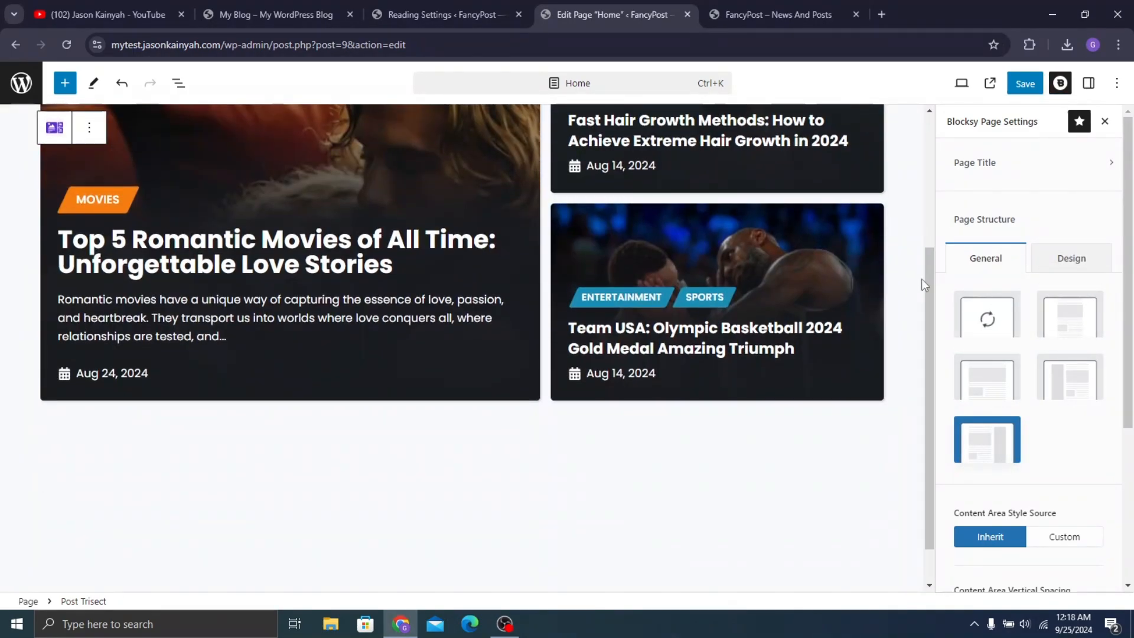
{"action": "scroll", "coordinate": [880, 236], "scroll_direction": "up", "scroll_amount": 4}
{"action": "left_click", "coordinate": [1025, 85]}
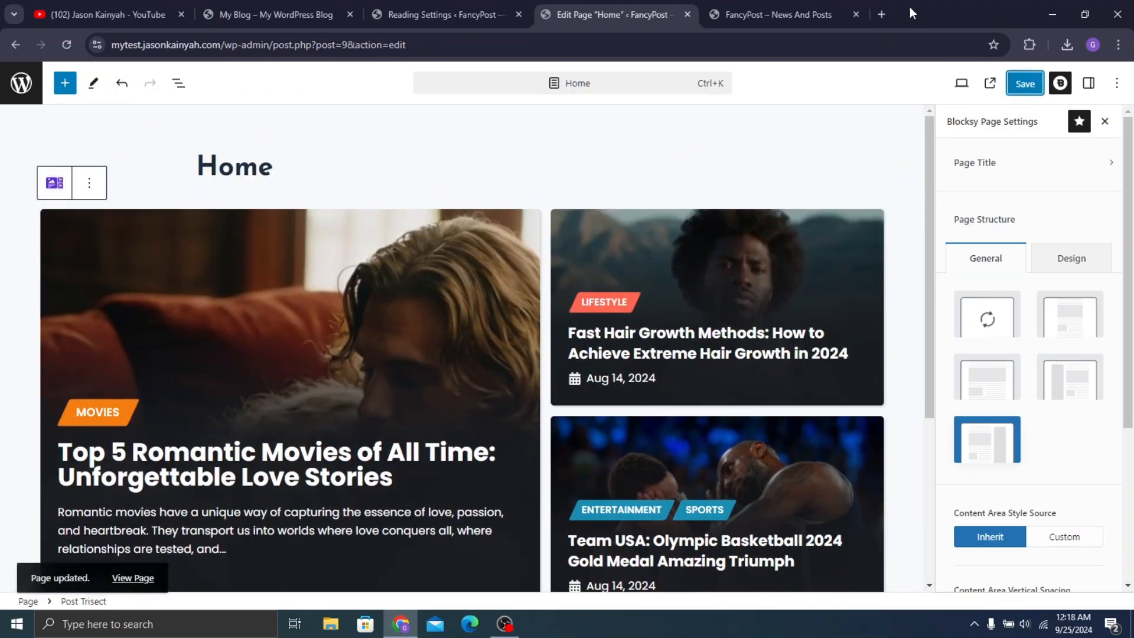
Reload the live homepage, compare it with the reference My Blog page, and return to the editor
{"action": "left_click", "coordinate": [803, 4]}
{"action": "left_click", "coordinate": [68, 48]}
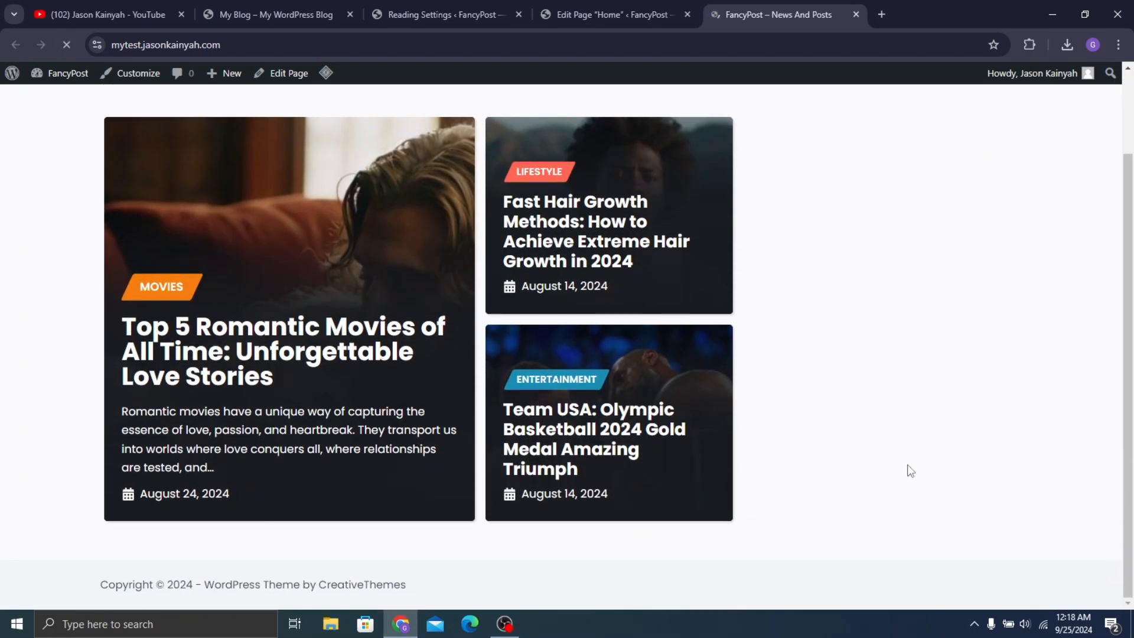
{"action": "left_click", "coordinate": [286, 1]}
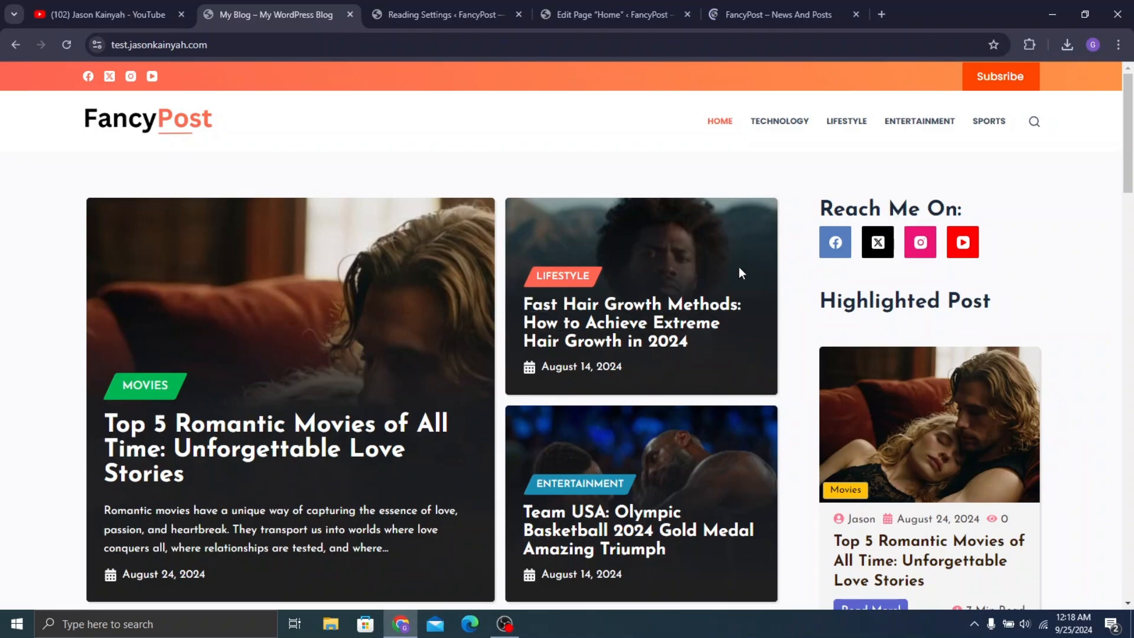
{"action": "scroll", "coordinate": [740, 253], "scroll_direction": "down", "scroll_amount": 4}
{"action": "scroll", "coordinate": [739, 258], "scroll_direction": "down", "scroll_amount": 2}
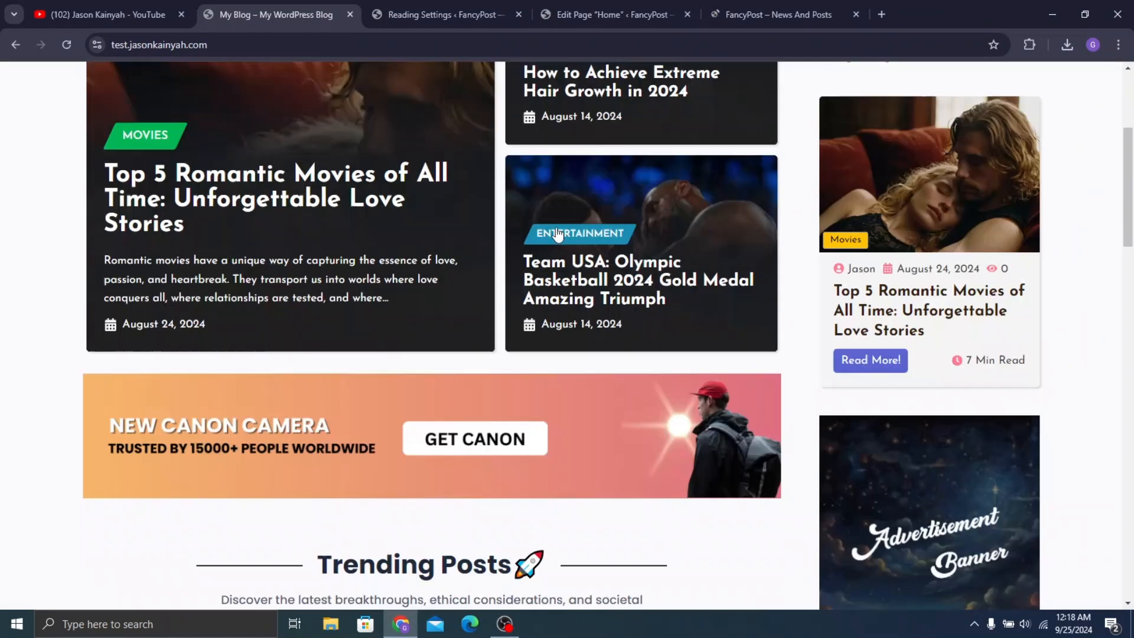
{"action": "scroll", "coordinate": [443, 214], "scroll_direction": "up", "scroll_amount": 5}
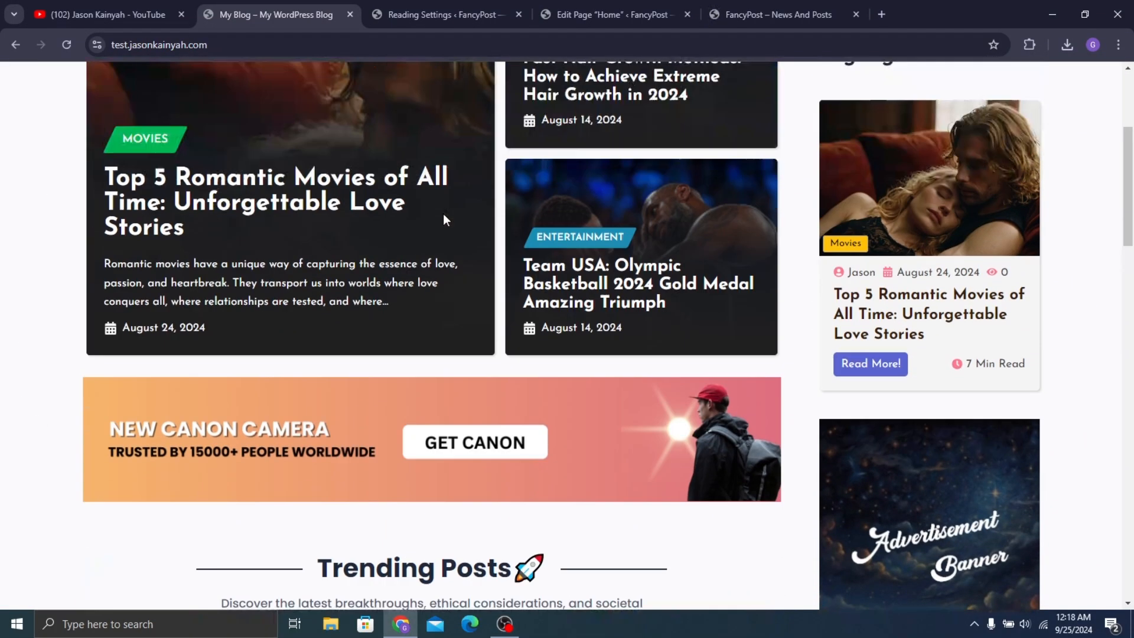
{"action": "left_click", "coordinate": [739, 1]}
{"action": "left_click", "coordinate": [637, 1]}
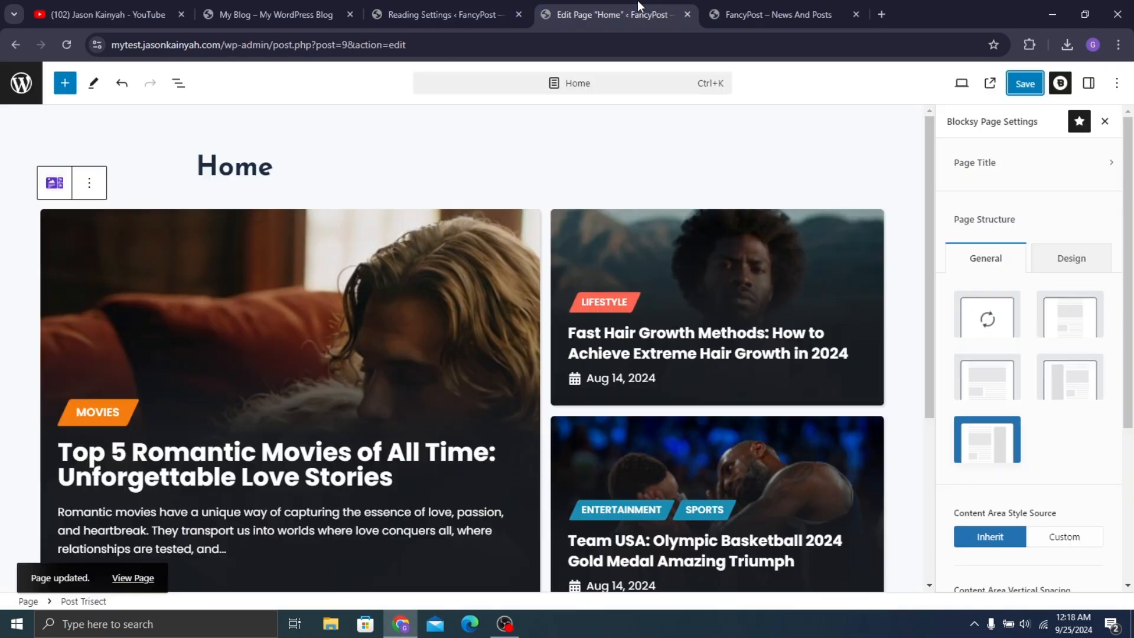
{"action": "scroll", "coordinate": [577, 285], "scroll_direction": "down", "scroll_amount": 4}
Add an empty block below the Post Trisect and compare with the reference blog homepage
{"action": "left_click", "coordinate": [413, 384]}
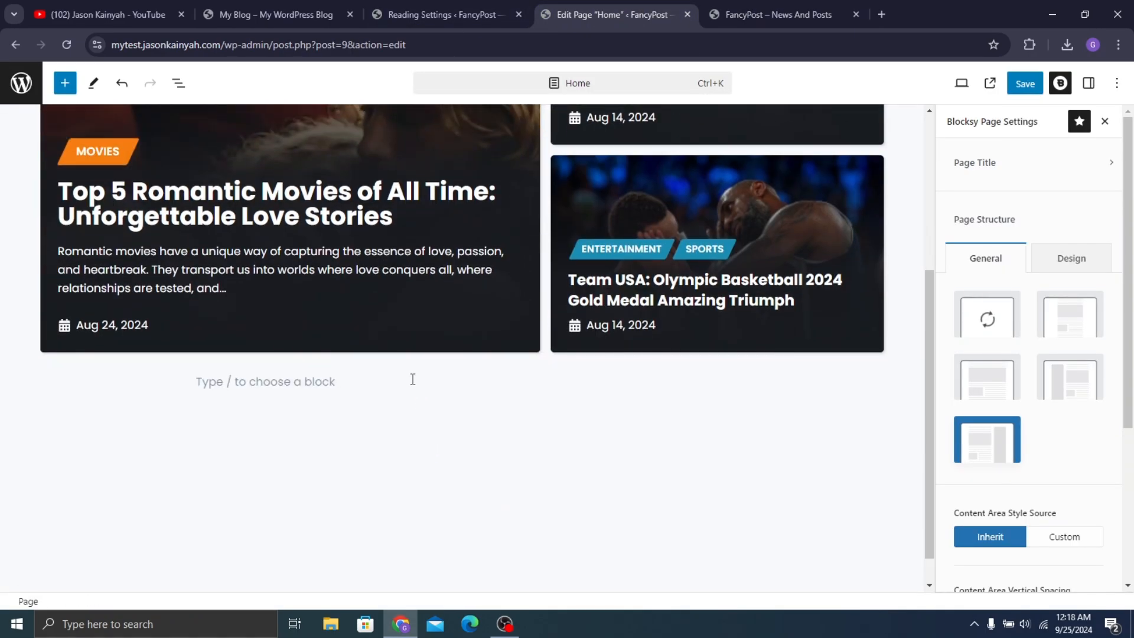
{"action": "left_click", "coordinate": [720, 382]}
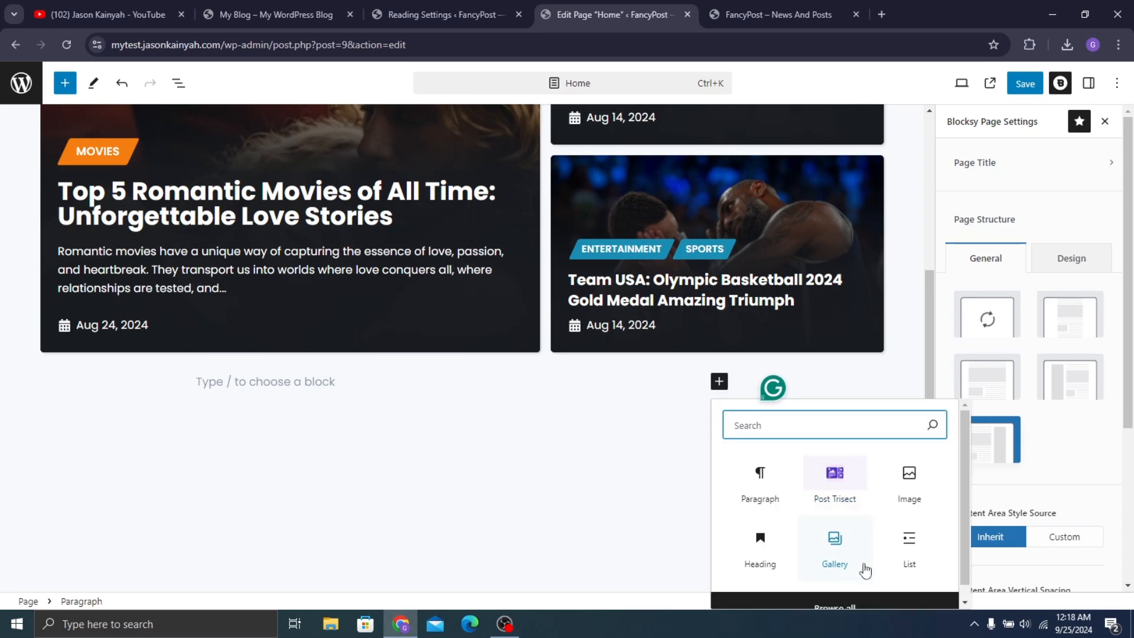
{"action": "left_click", "coordinate": [871, 603]}
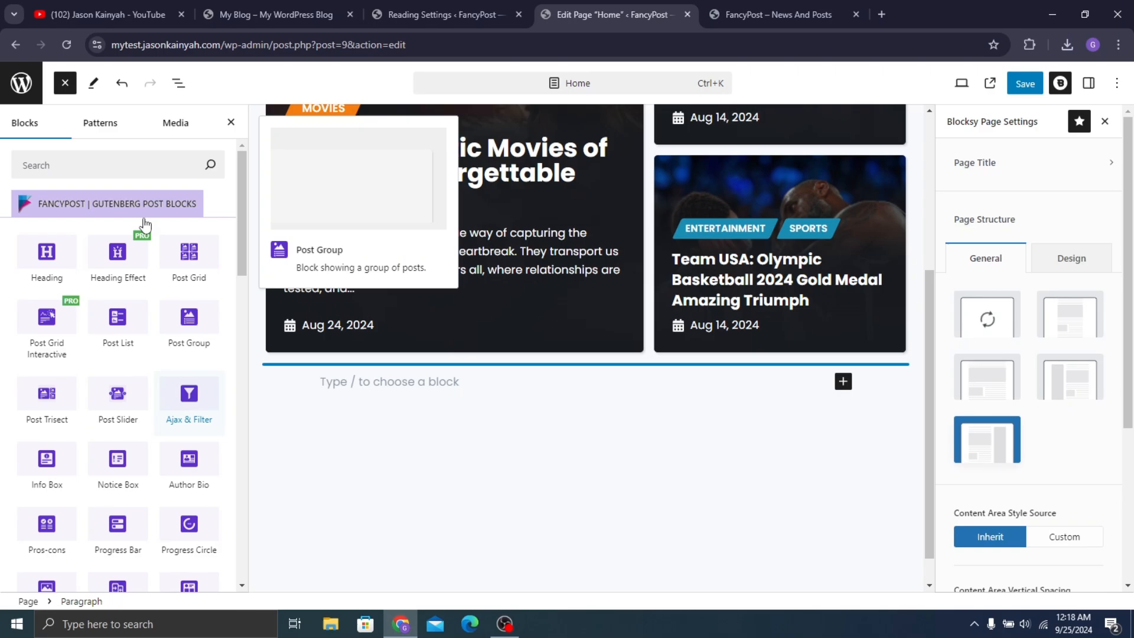
{"action": "left_click", "coordinate": [286, 13]}
{"action": "scroll", "coordinate": [410, 316], "scroll_direction": "down", "scroll_amount": 7}
{"action": "scroll", "coordinate": [366, 437], "scroll_direction": "down", "scroll_amount": 2}
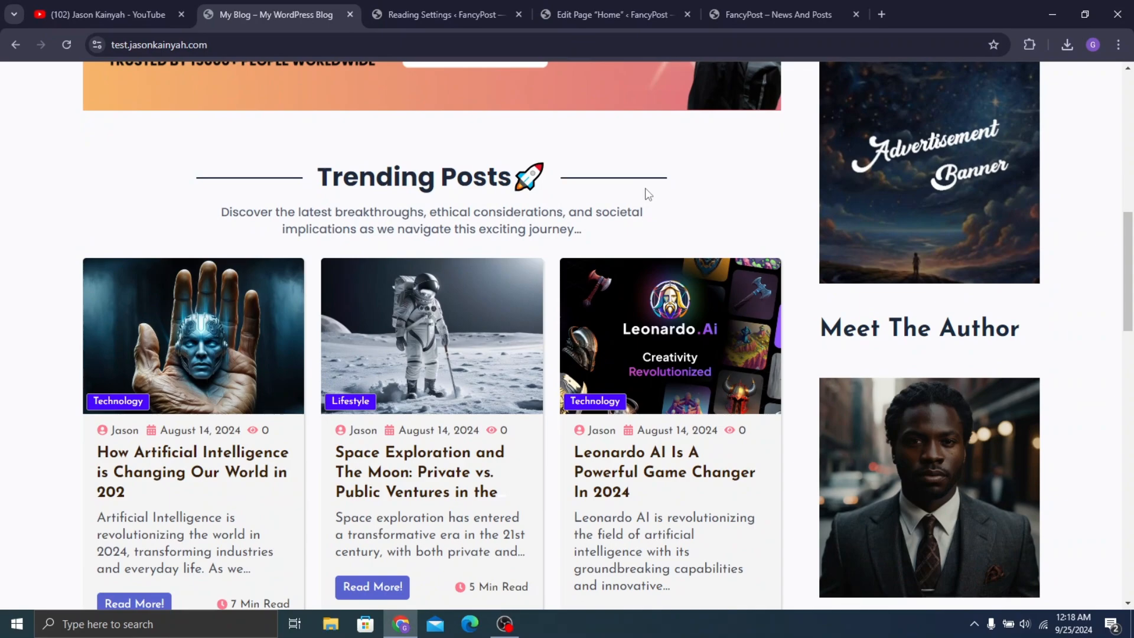
{"action": "scroll", "coordinate": [814, 144], "scroll_direction": "up", "scroll_amount": 3}
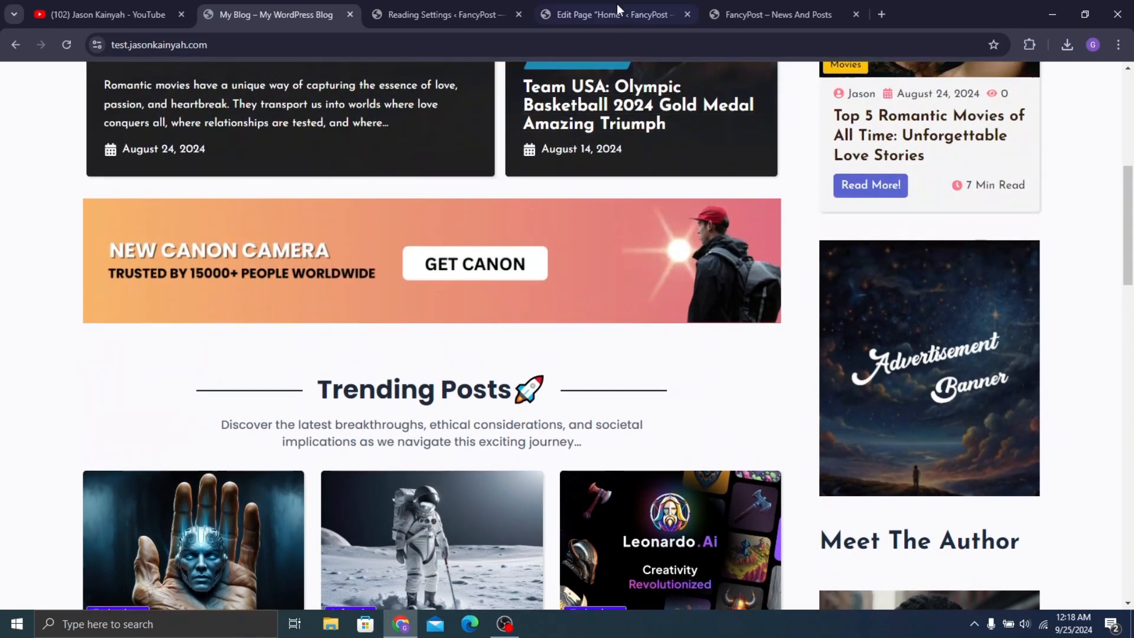
Insert an Image block below the Post Trisect block
{"action": "left_click", "coordinate": [605, 13]}
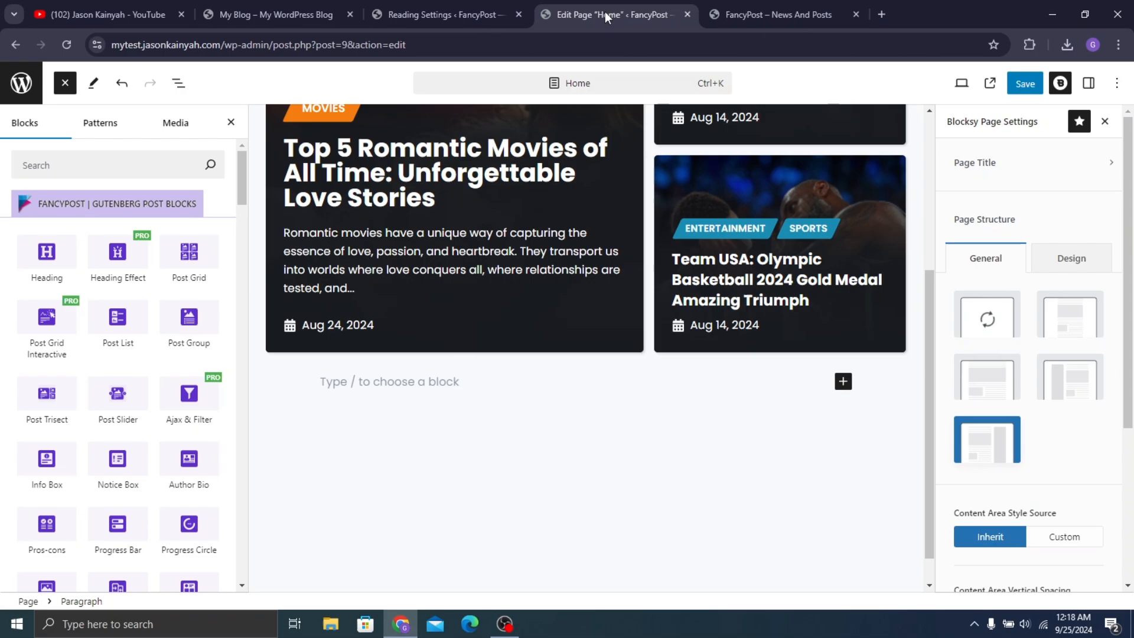
{"action": "left_click", "coordinate": [843, 381]}
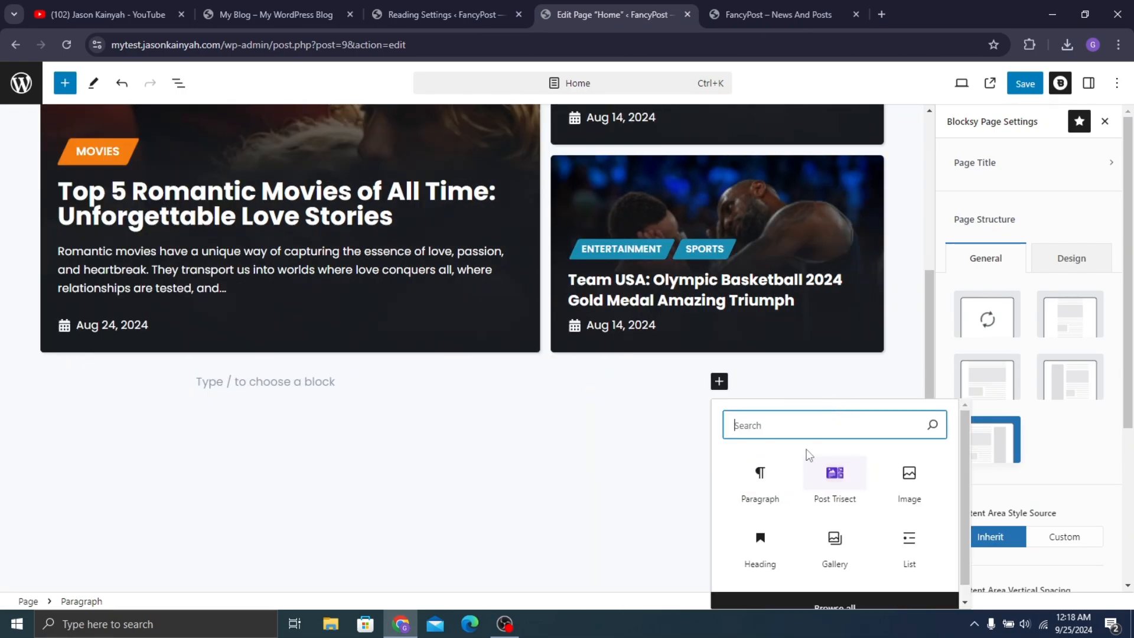
{"action": "left_click", "coordinate": [914, 486]}
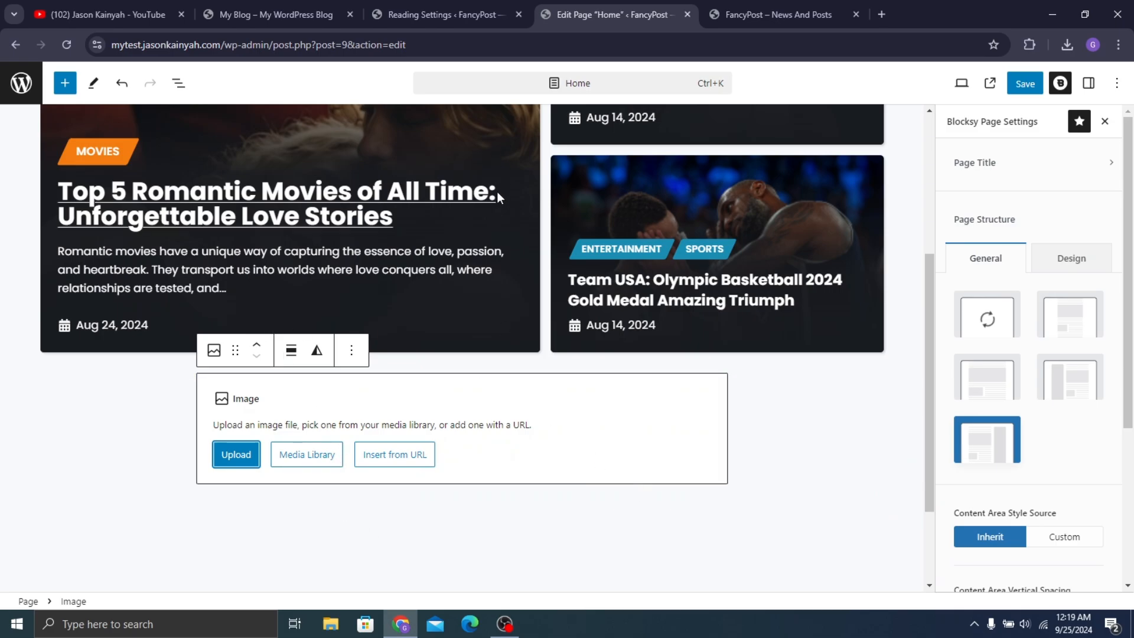
{"action": "scroll", "coordinate": [498, 192], "scroll_direction": "up", "scroll_amount": 5}
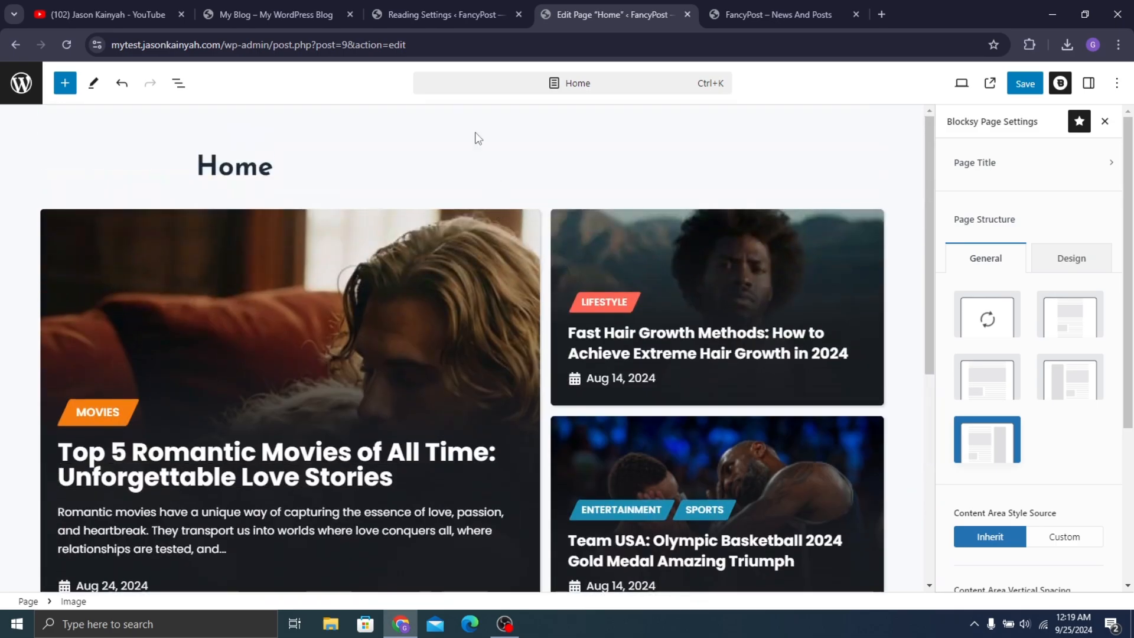
Scroll through the live site and the YouTube channel's Videos page, then open a new blank tab
{"action": "left_click", "coordinate": [263, 7]}
{"action": "scroll", "coordinate": [570, 328], "scroll_direction": "up", "scroll_amount": 5}
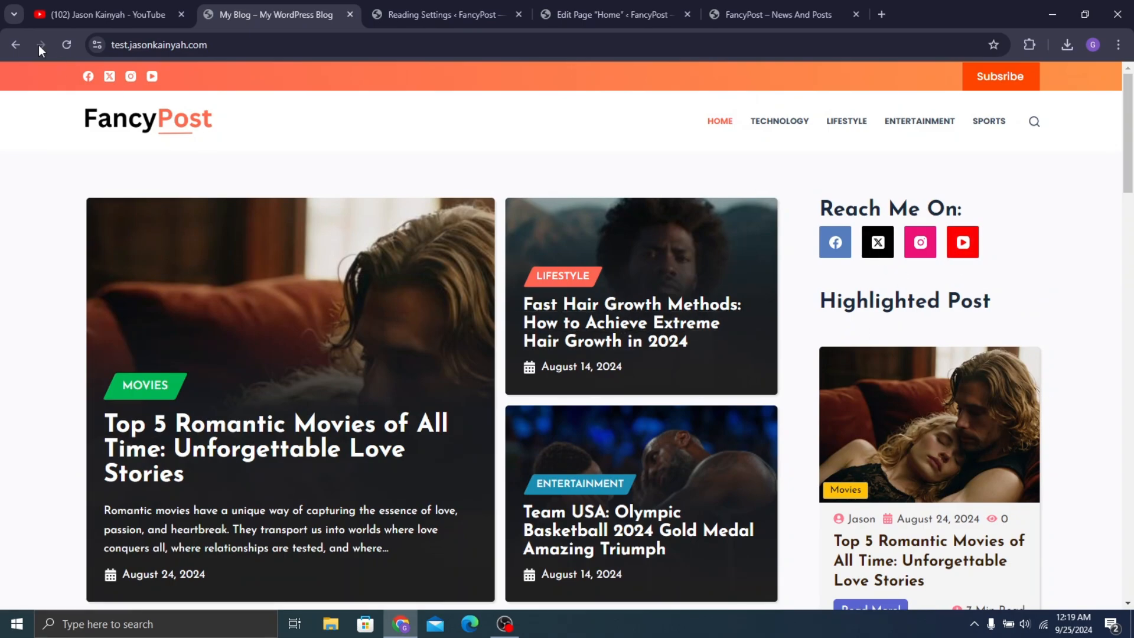
{"action": "scroll", "coordinate": [185, 178], "scroll_direction": "down", "scroll_amount": 8}
{"action": "scroll", "coordinate": [185, 179], "scroll_direction": "up", "scroll_amount": 6}
{"action": "left_click", "coordinate": [129, 9]}
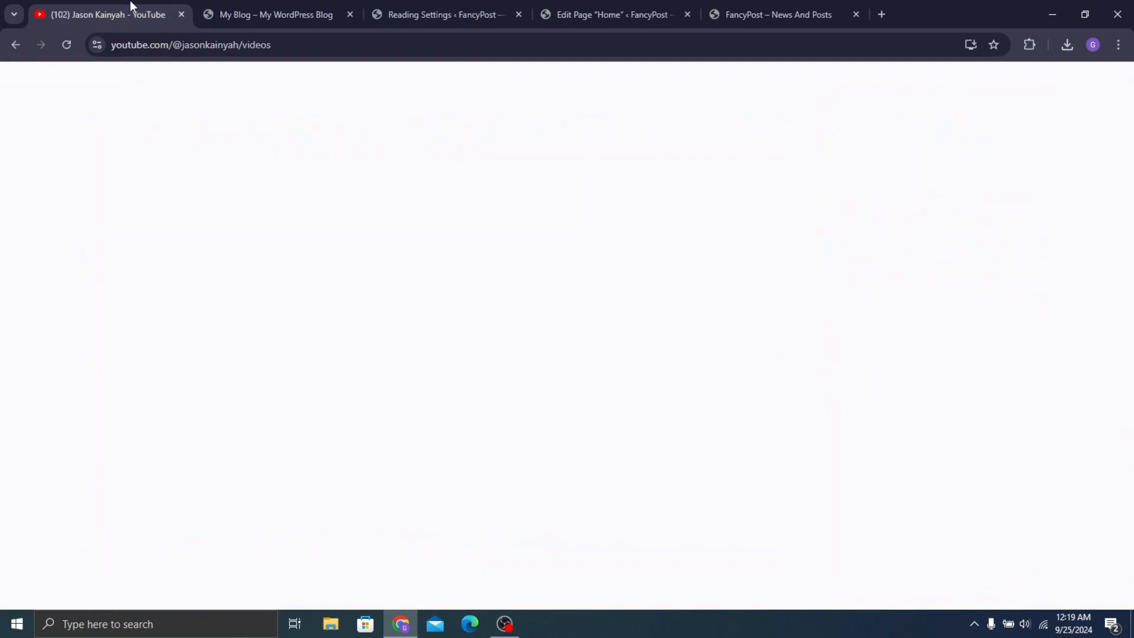
{"action": "scroll", "coordinate": [562, 473], "scroll_direction": "down", "scroll_amount": 7}
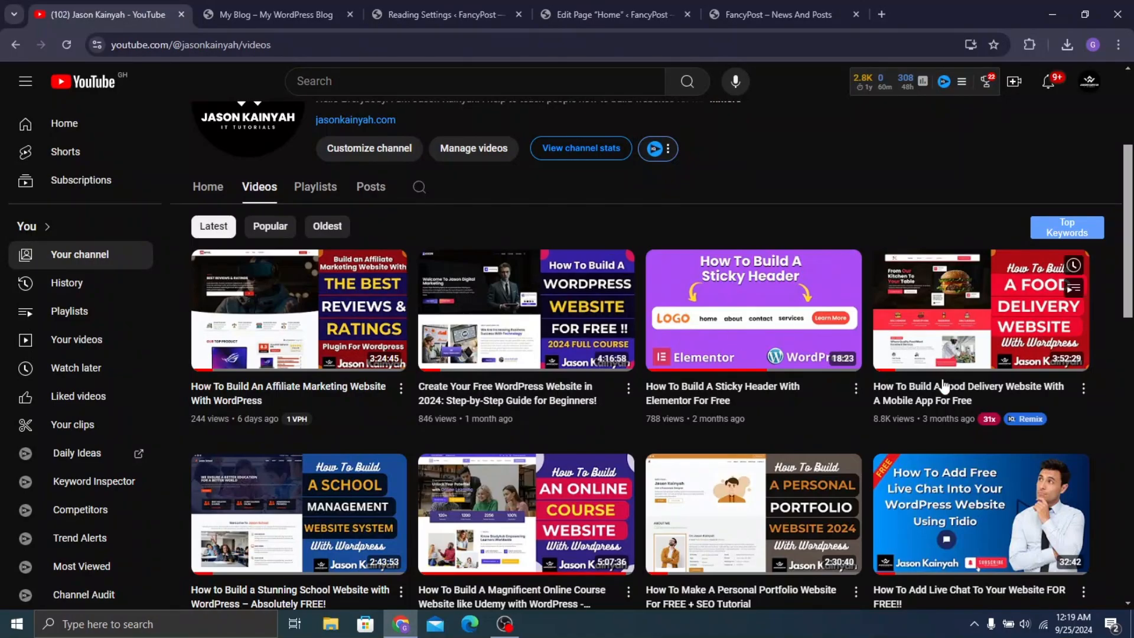
{"action": "scroll", "coordinate": [792, 437], "scroll_direction": "up", "scroll_amount": 8}
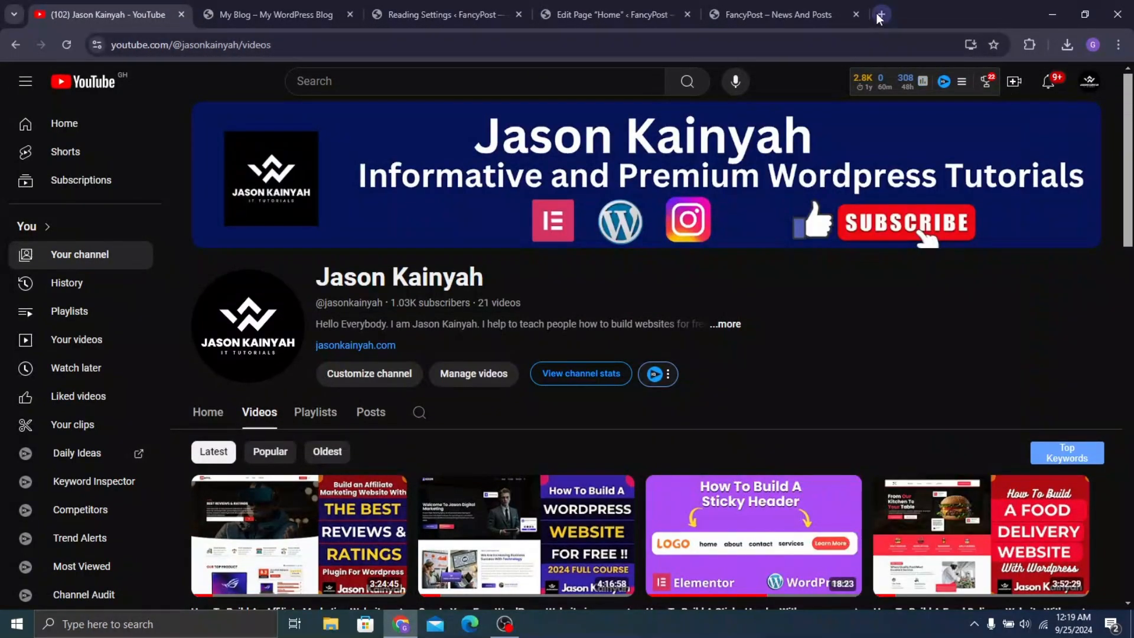
{"action": "left_click", "coordinate": [879, 15]}
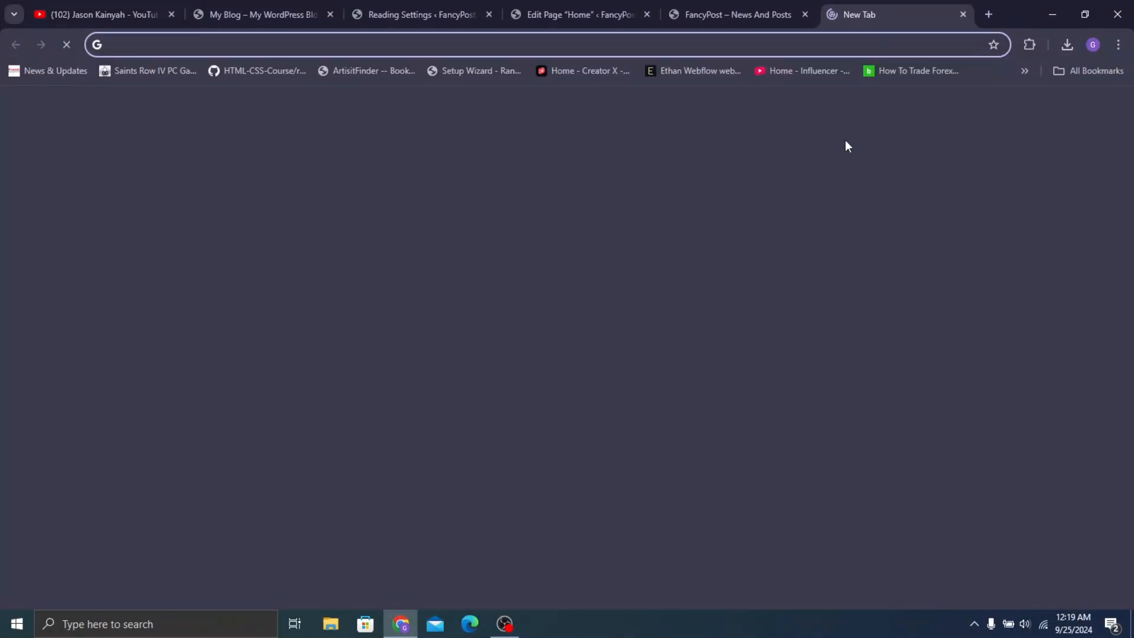
Load the jasonkainyah.com home page in the new tab
{"action": "type", "text": "jason"}
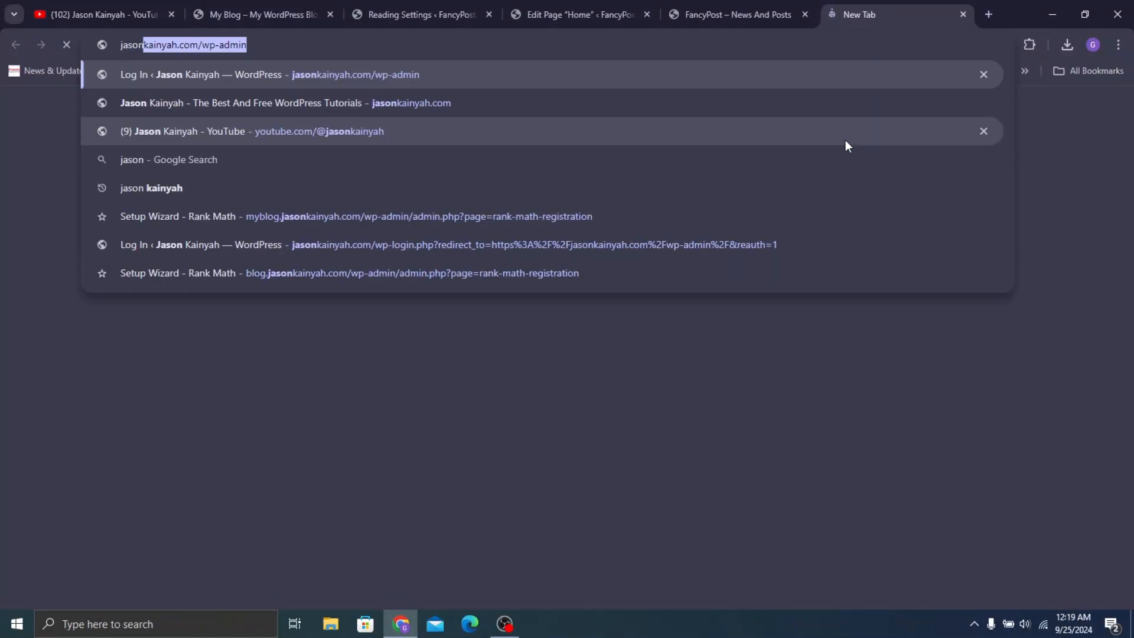
{"action": "key", "text": "End"}
{"action": "key", "text": "BackSpace"}
{"action": "key", "text": "BackSpace"}
{"action": "key", "text": "BackSpace"}
{"action": "key", "text": "BackSpace"}
{"action": "key", "text": "BackSpace"}
{"action": "key", "text": "BackSpace"}
{"action": "key", "text": "BackSpace"}
{"action": "key", "text": "BackSpace"}
{"action": "key", "text": "BackSpace"}
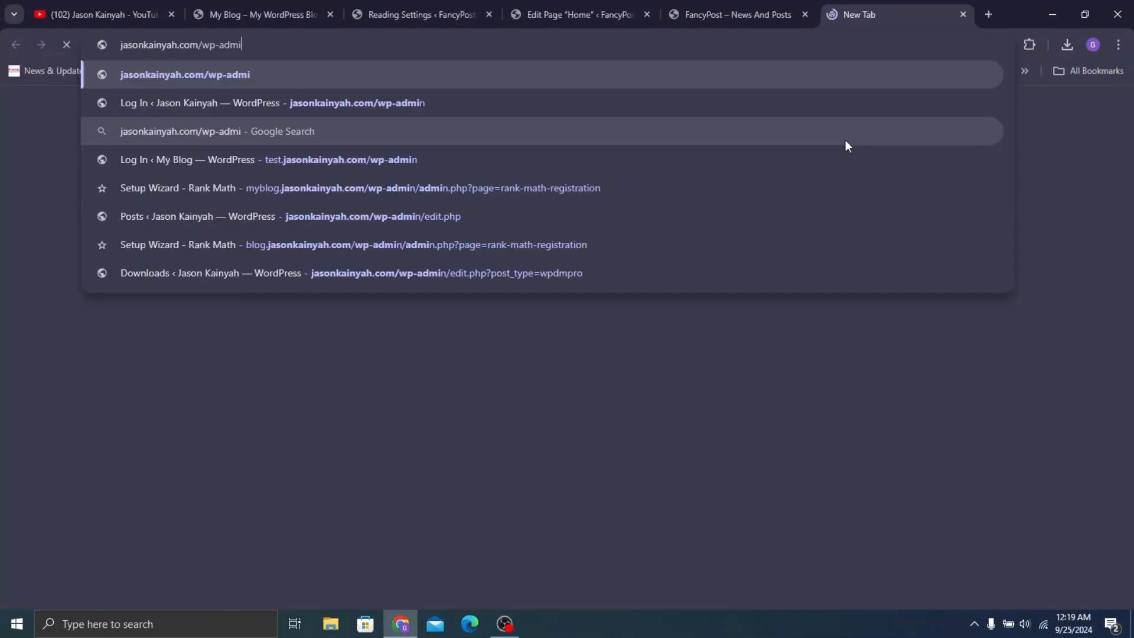
{"action": "key", "text": "BackSpace"}
{"action": "type", "text": "m"}
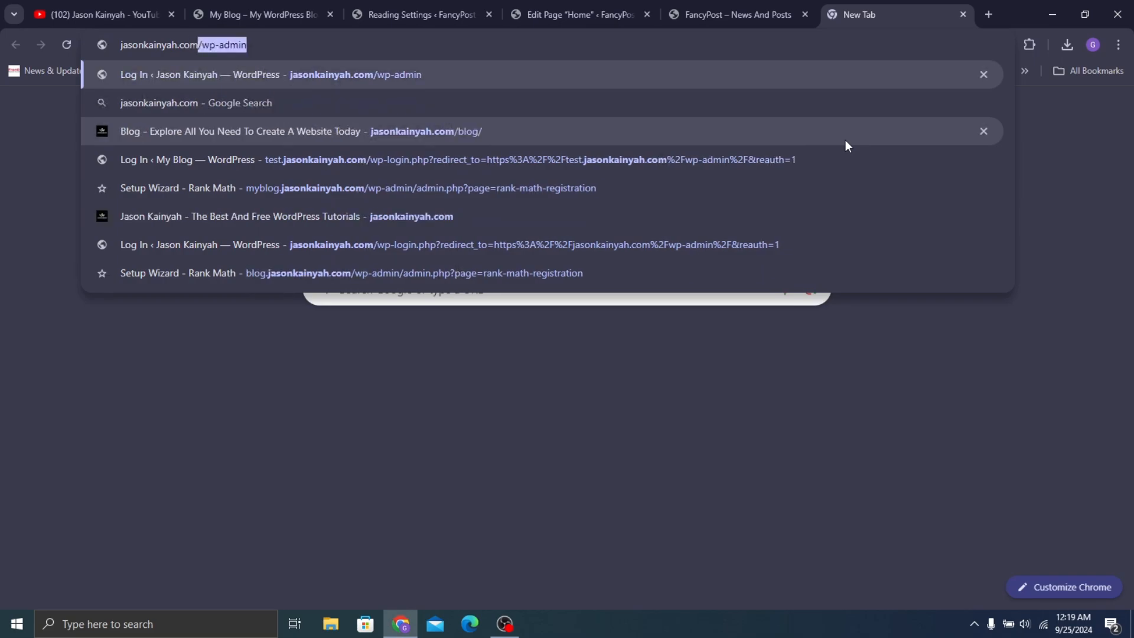
{"action": "key", "text": "BackSpace"}
{"action": "key", "text": "Return"}
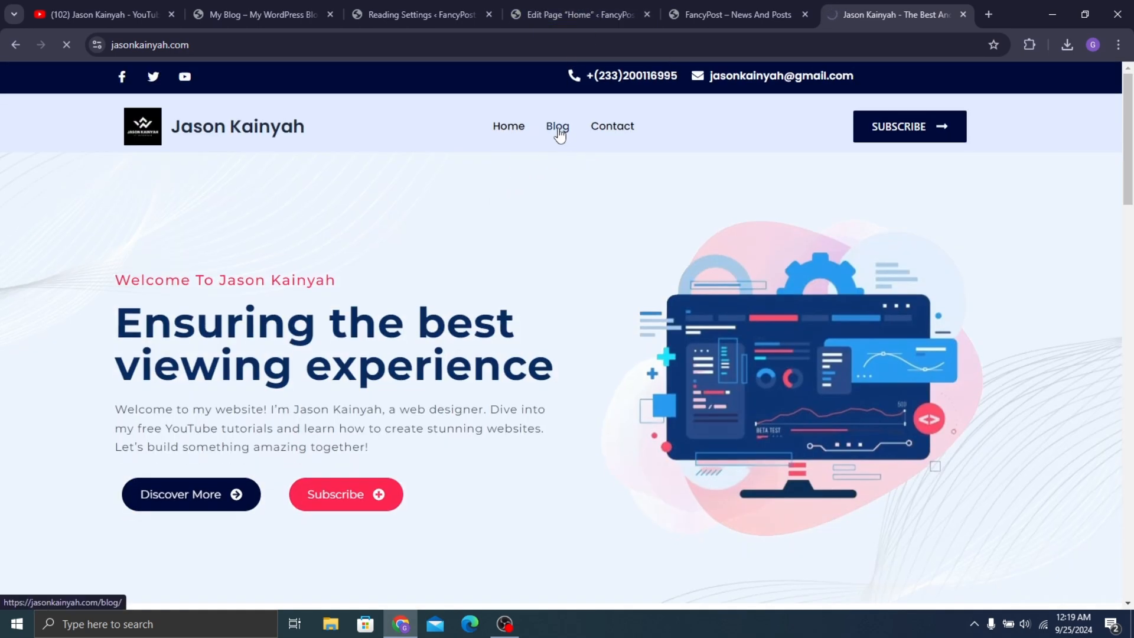
Read the blog's affiliate marketing website tutorial post, then go back to the FancyPost tab
{"action": "left_click", "coordinate": [559, 135]}
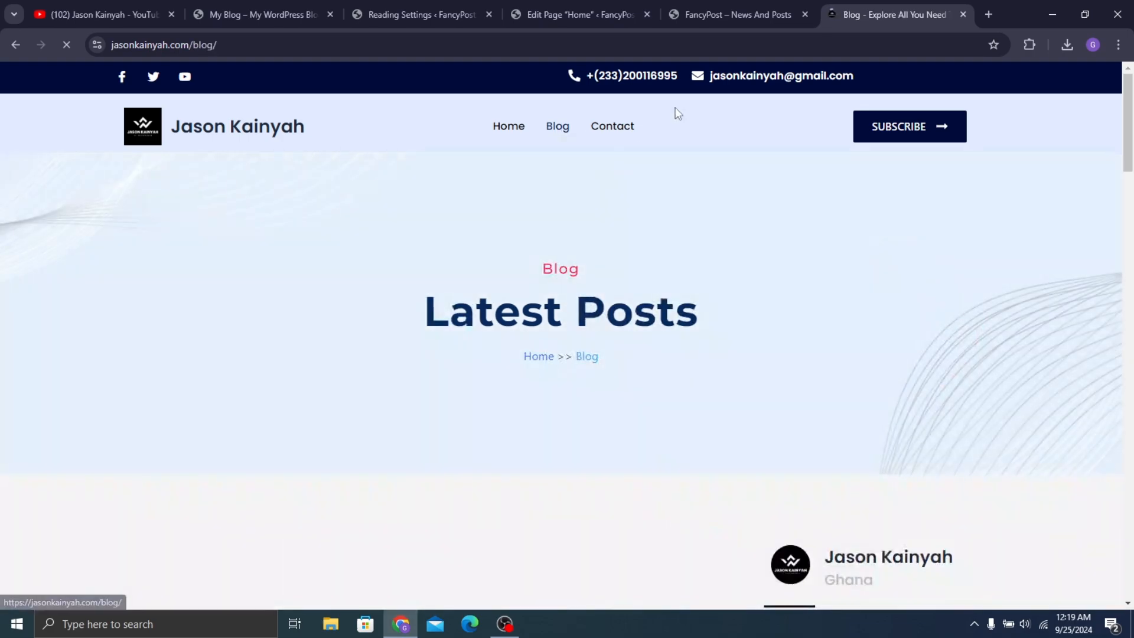
{"action": "scroll", "coordinate": [824, 141], "scroll_direction": "down", "scroll_amount": 5}
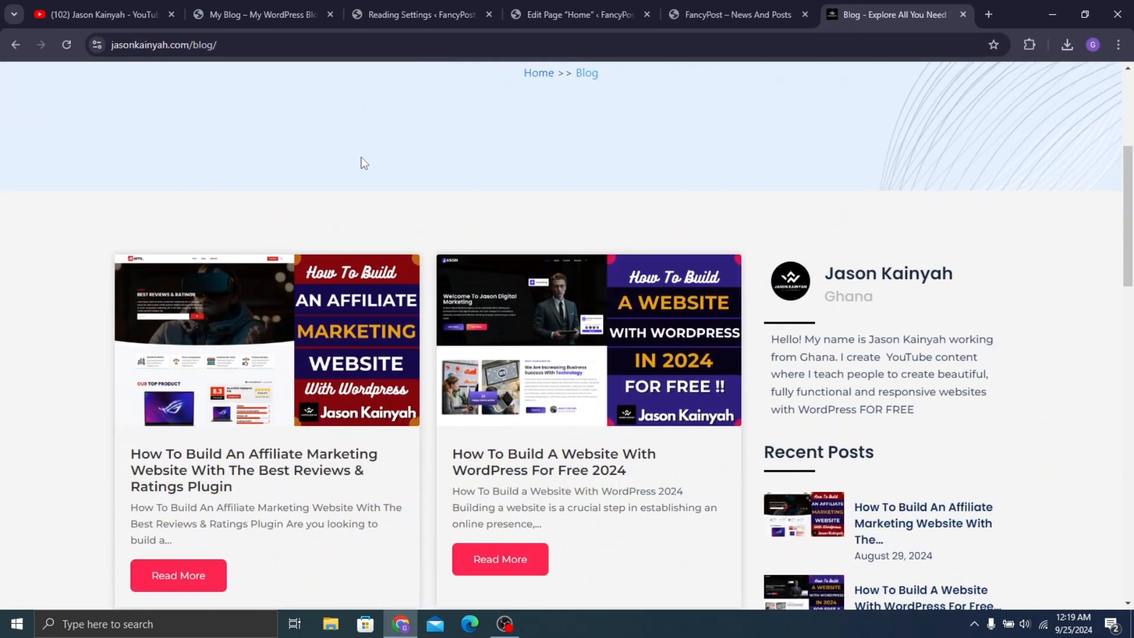
{"action": "scroll", "coordinate": [466, 88], "scroll_direction": "down", "scroll_amount": 1}
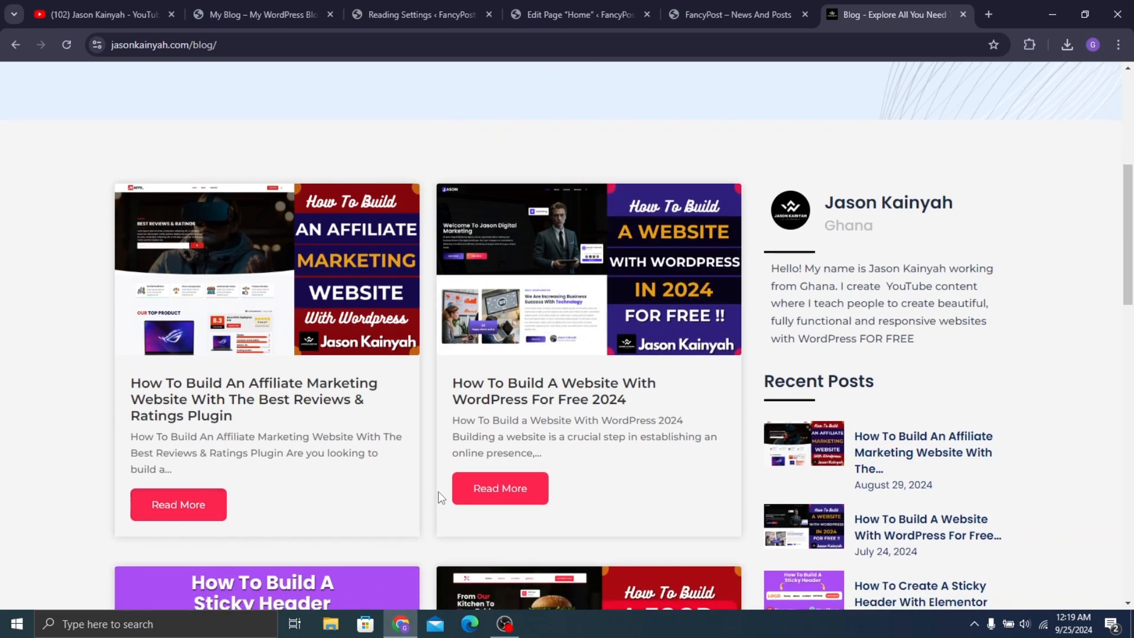
{"action": "left_click", "coordinate": [178, 505]}
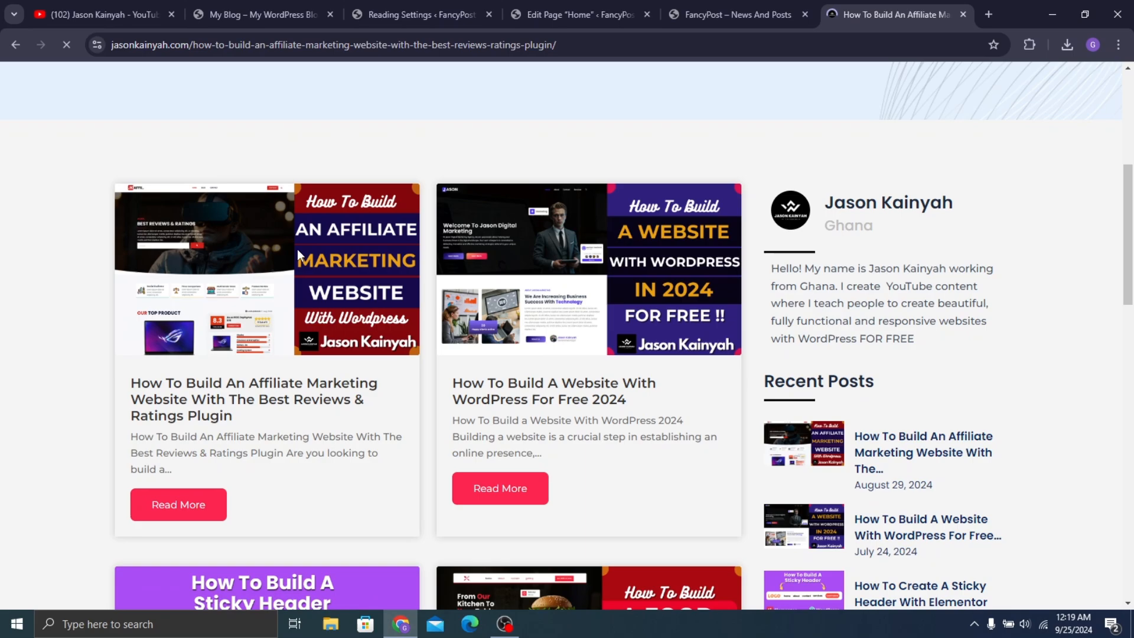
{"action": "scroll", "coordinate": [438, 178], "scroll_direction": "down", "scroll_amount": 10}
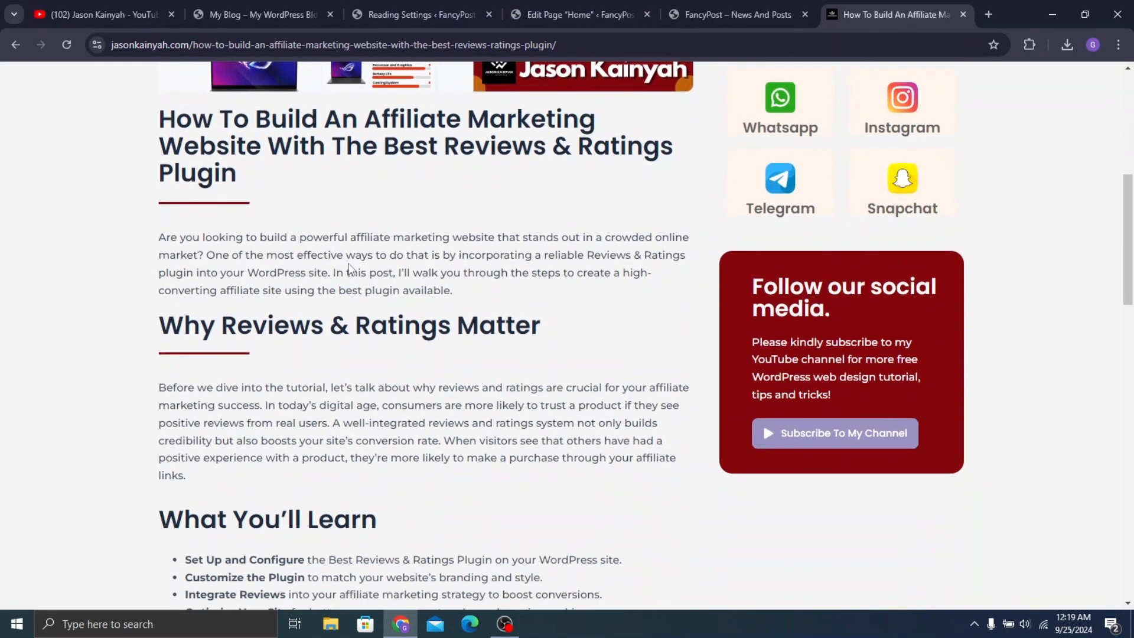
{"action": "scroll", "coordinate": [438, 178], "scroll_direction": "down", "scroll_amount": 12}
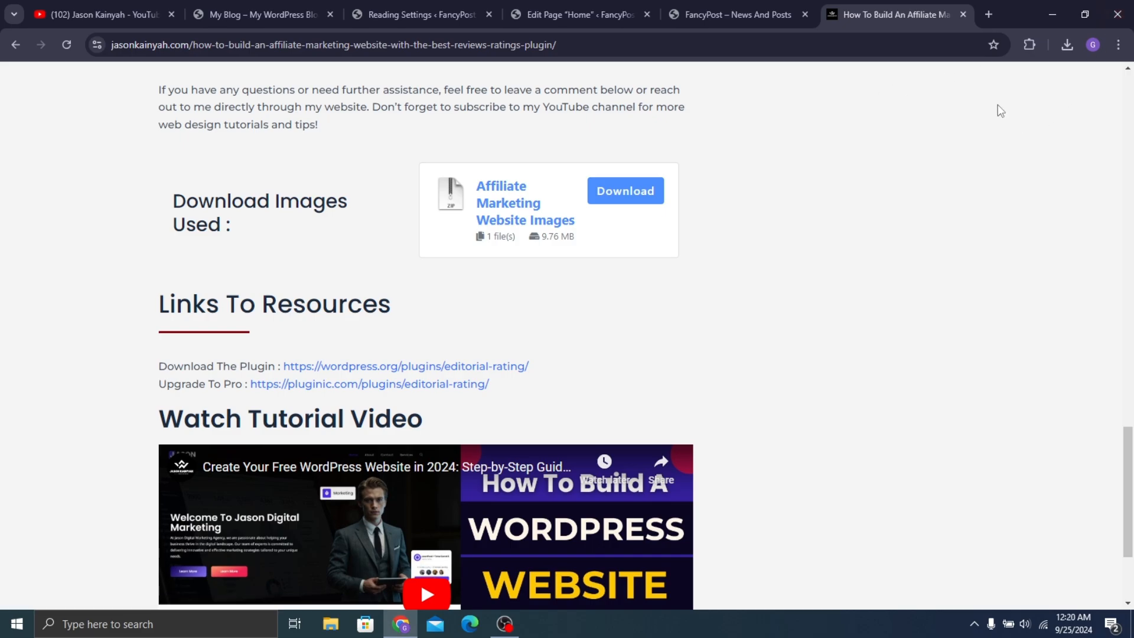
{"action": "scroll", "coordinate": [902, 140], "scroll_direction": "up", "scroll_amount": 20}
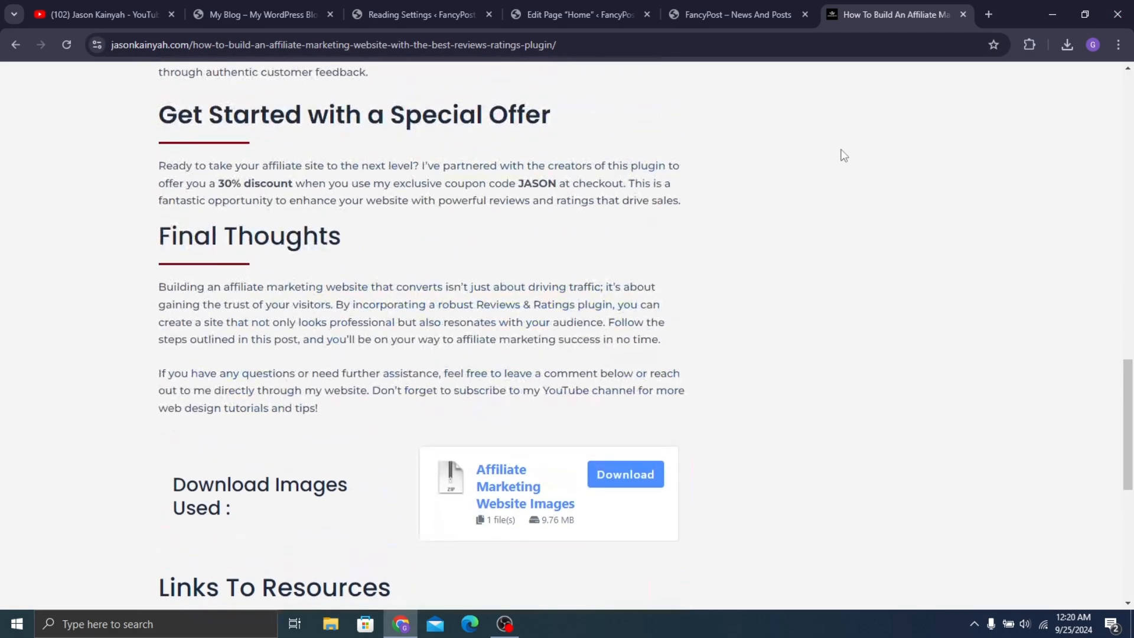
{"action": "scroll", "coordinate": [883, 140], "scroll_direction": "up", "scroll_amount": 2}
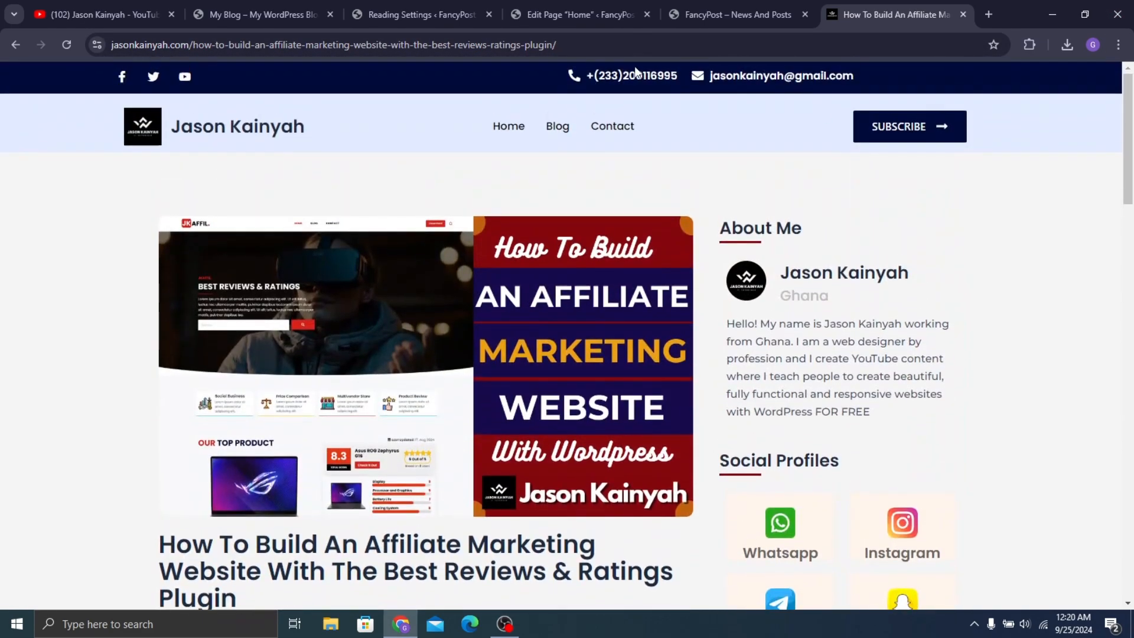
{"action": "left_click", "coordinate": [708, 6]}
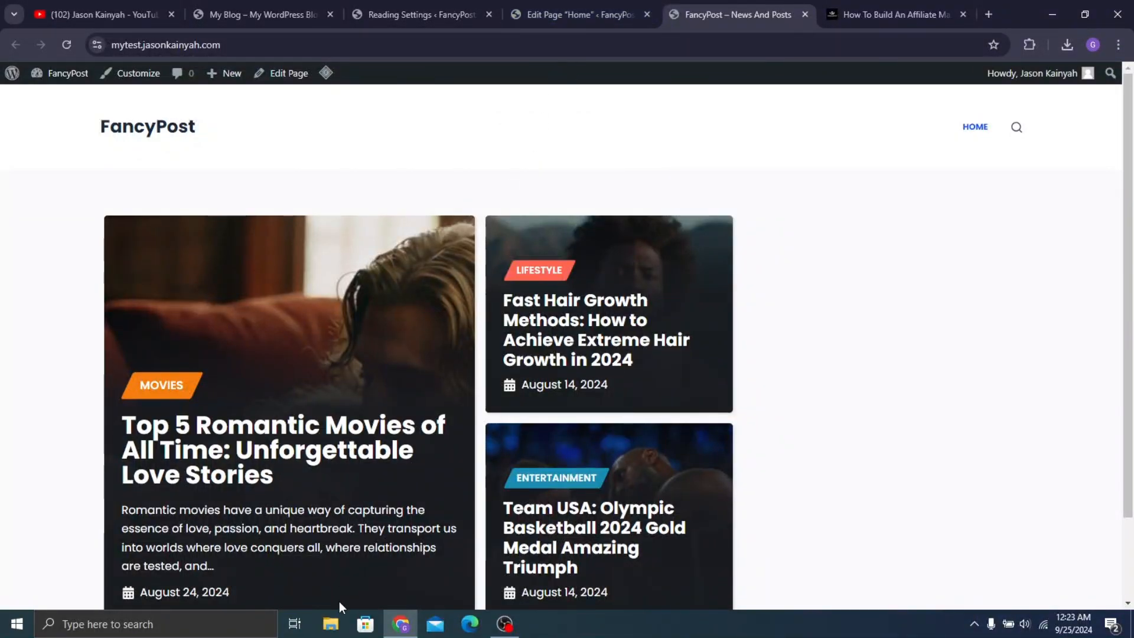
Extract FancyPost Images here in Documents > WordPress Stuff and open the FancyPost Website folder
{"action": "left_click", "coordinate": [341, 623]}
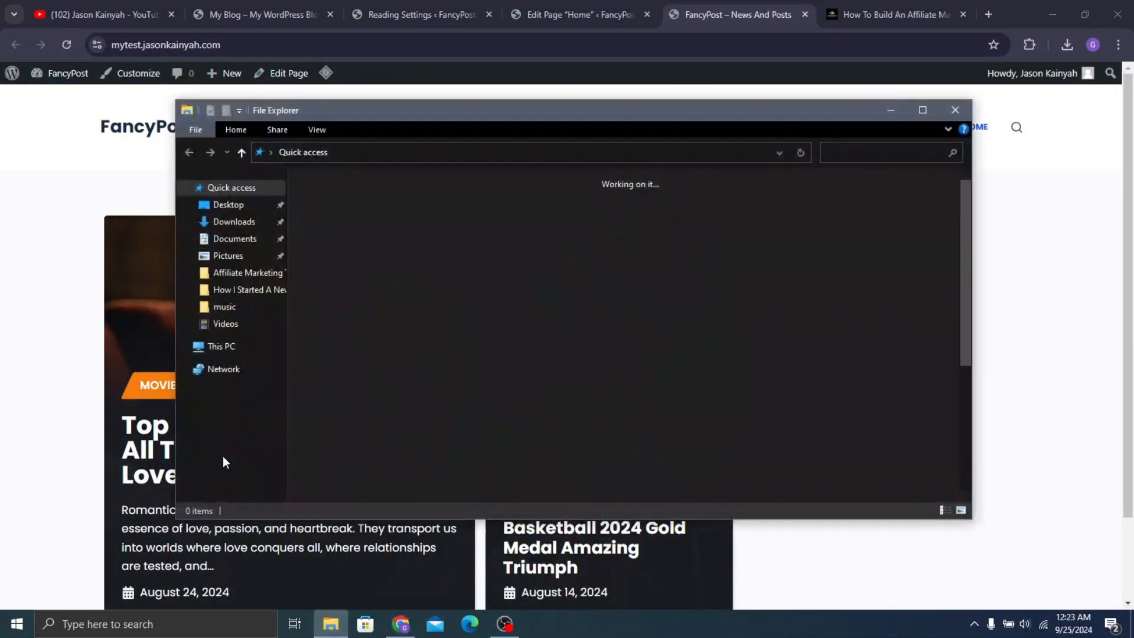
{"action": "left_click", "coordinate": [241, 237]}
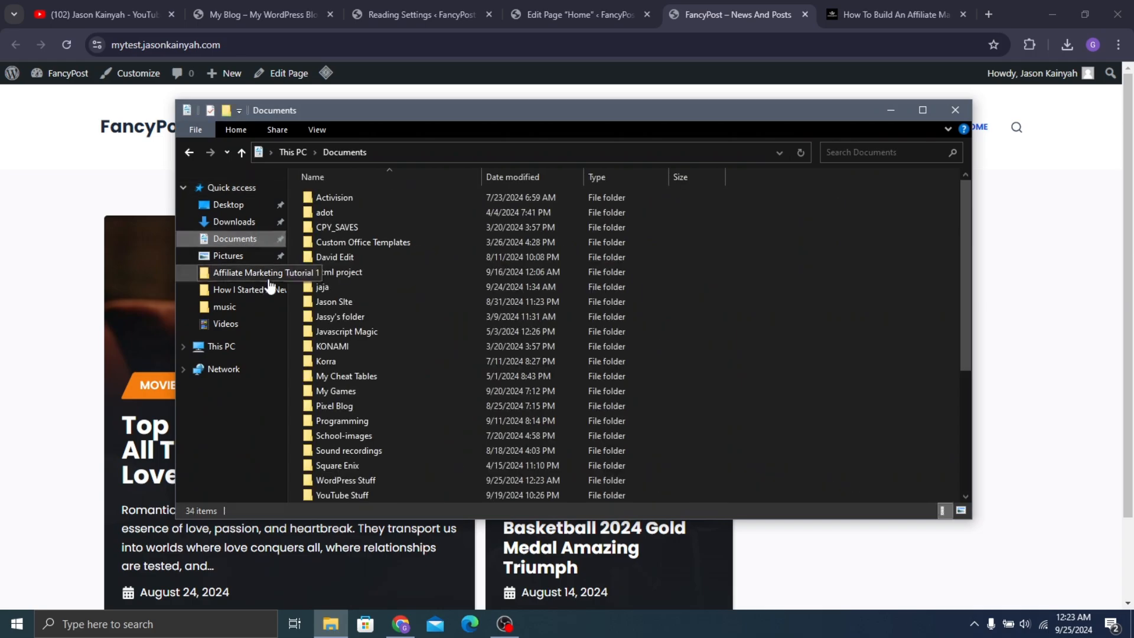
{"action": "scroll", "coordinate": [447, 497], "scroll_direction": "down", "scroll_amount": 3}
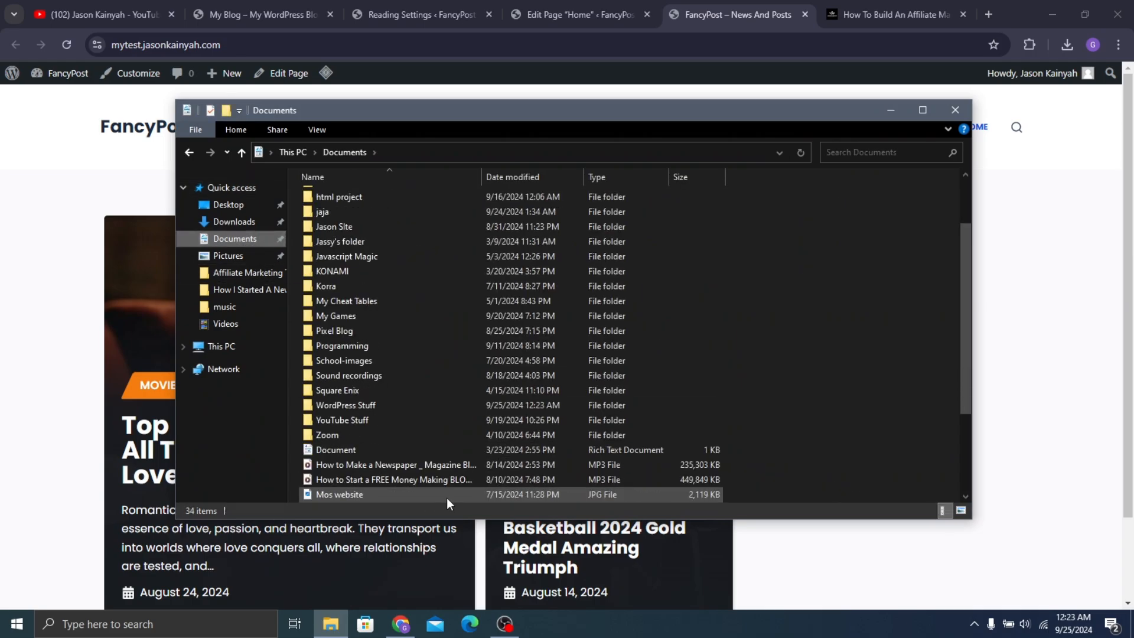
{"action": "double_click", "coordinate": [379, 408]}
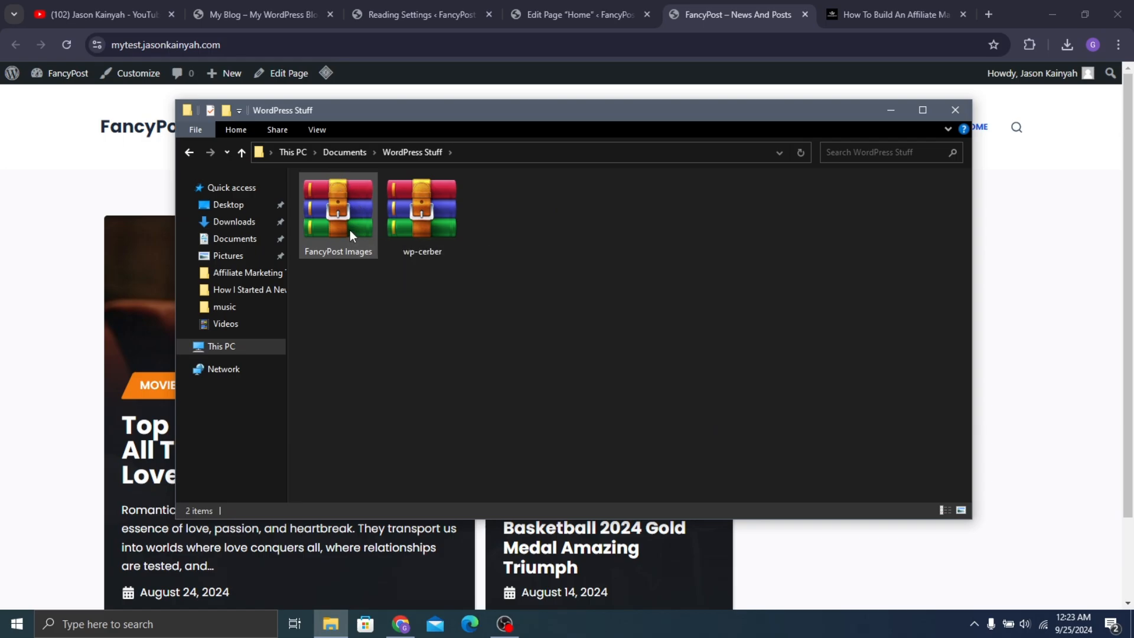
{"action": "left_click", "coordinate": [349, 229]}
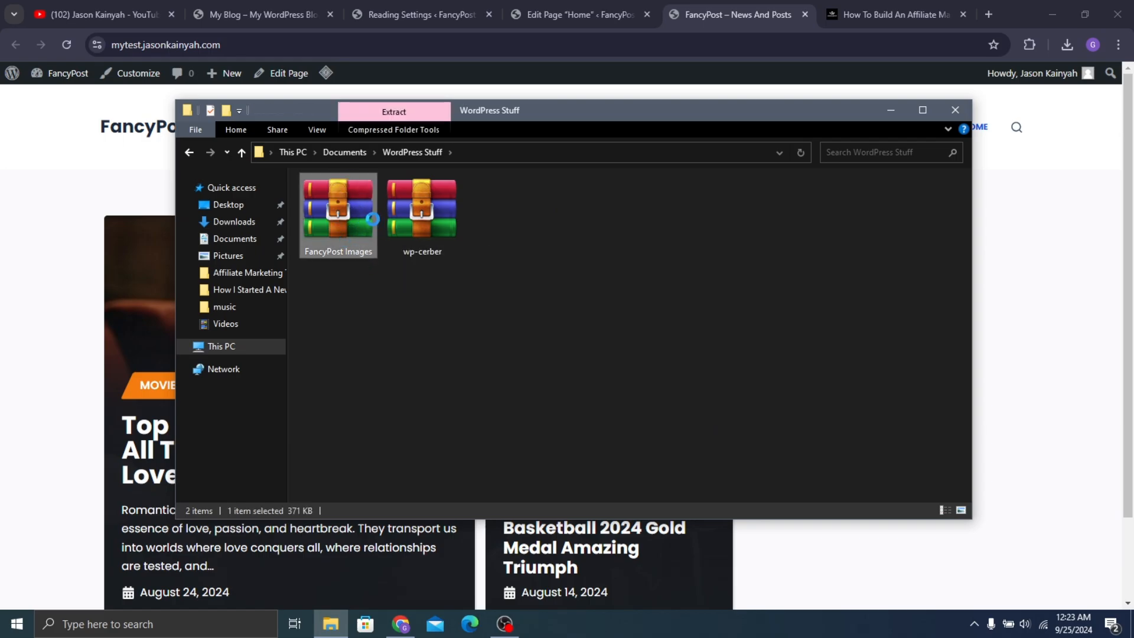
{"action": "right_click", "coordinate": [355, 257]}
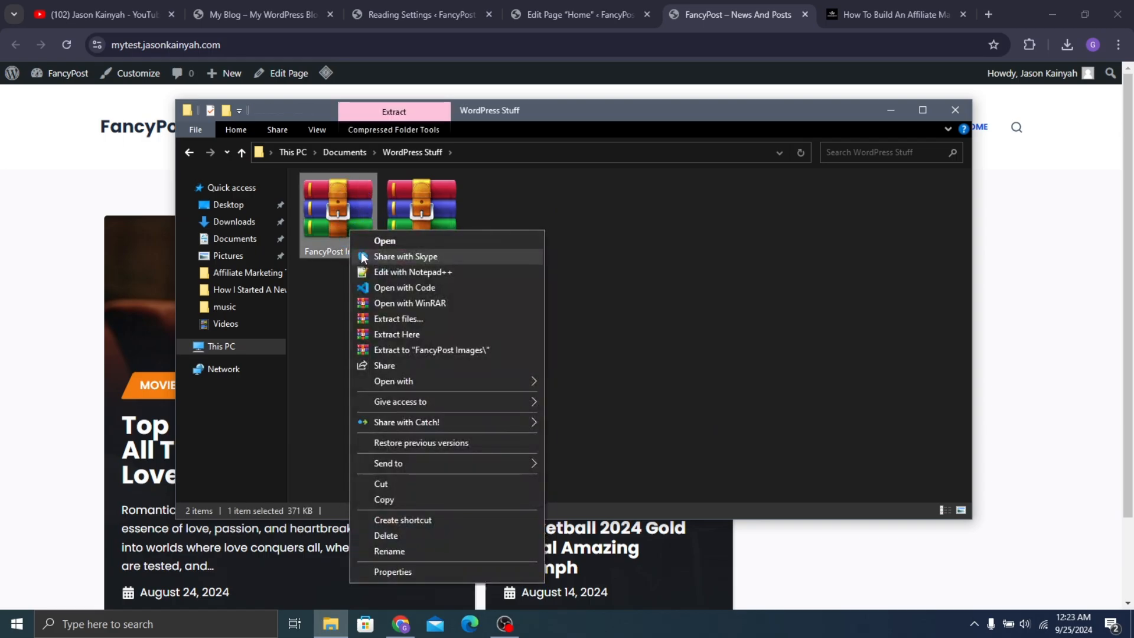
{"action": "left_click", "coordinate": [430, 334]}
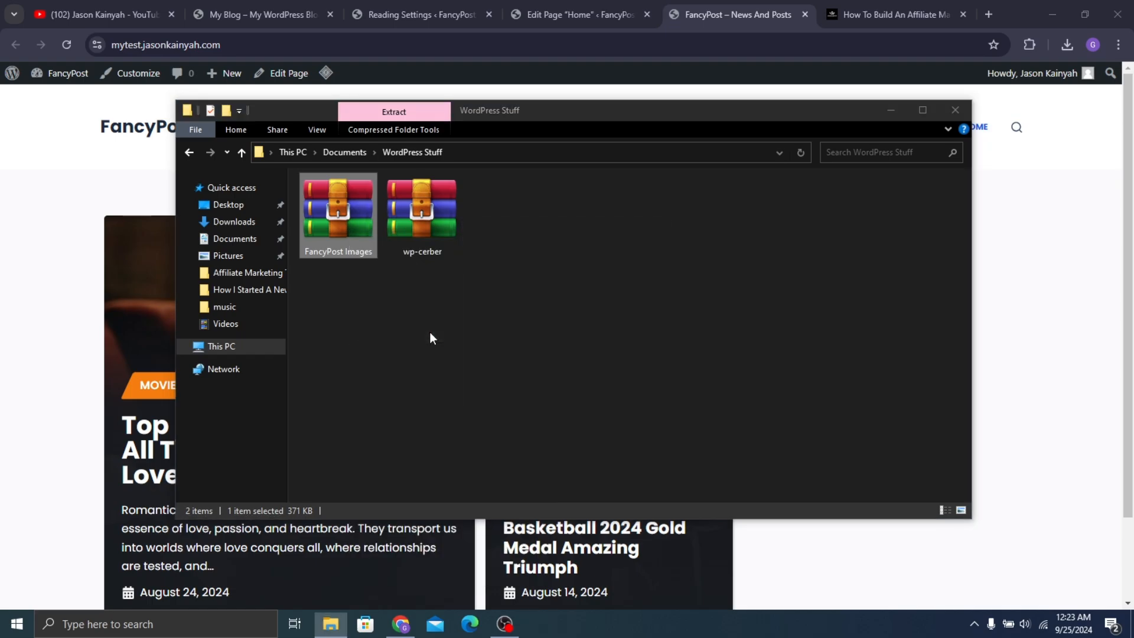
{"action": "double_click", "coordinate": [337, 217]}
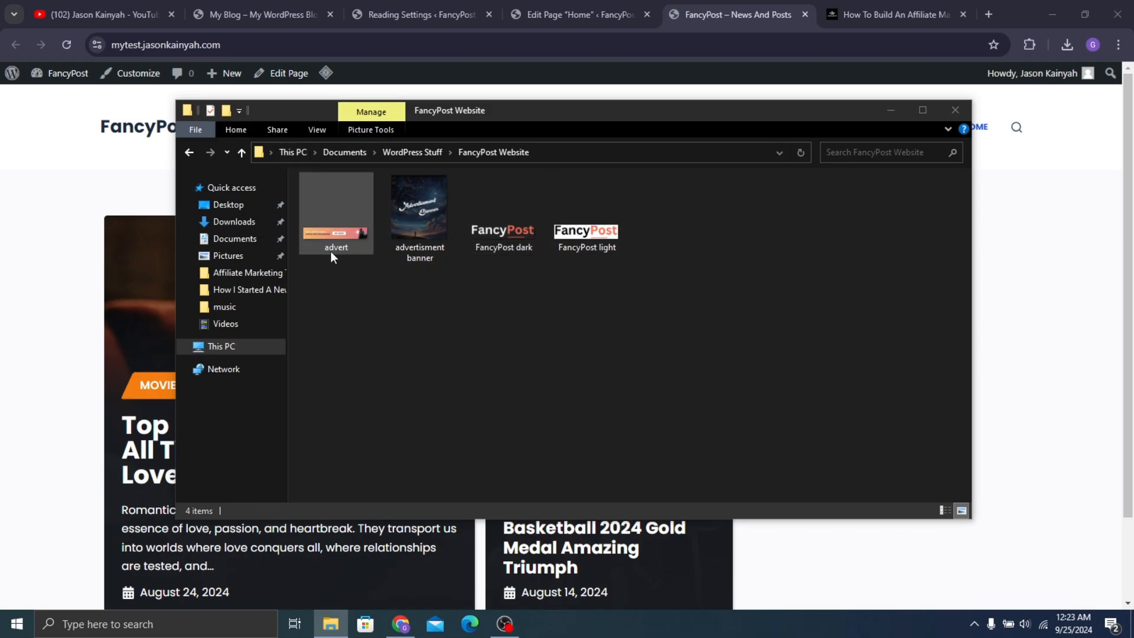
Open the file upload chooser for the empty Image block on the Home page
{"action": "left_click", "coordinate": [959, 106]}
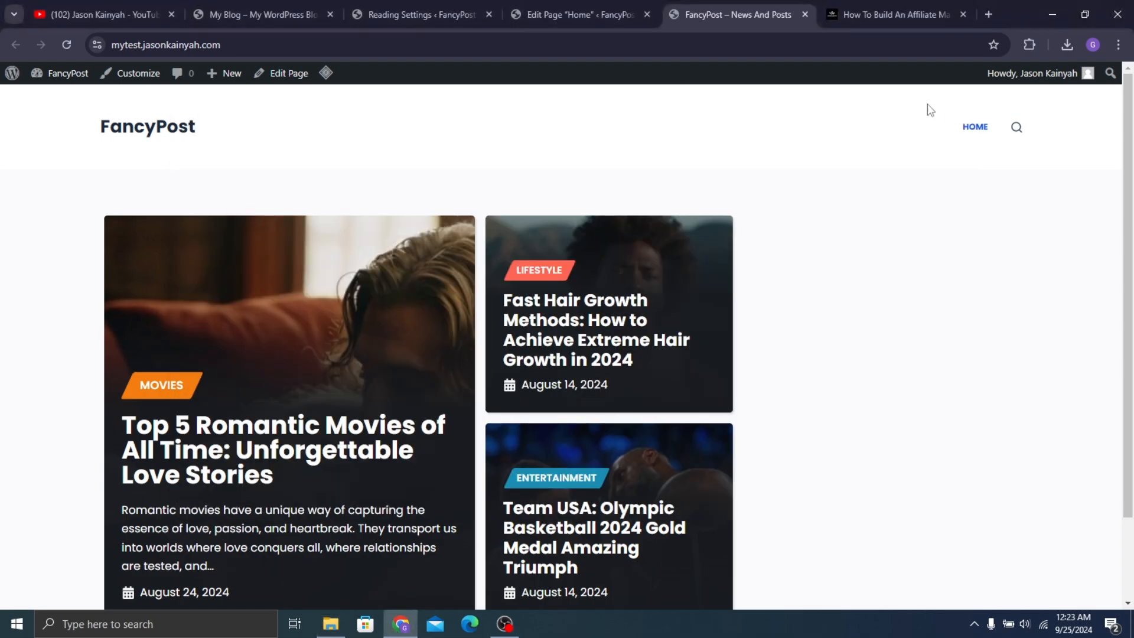
{"action": "left_click", "coordinate": [565, 7]}
{"action": "scroll", "coordinate": [681, 226], "scroll_direction": "down", "scroll_amount": 6}
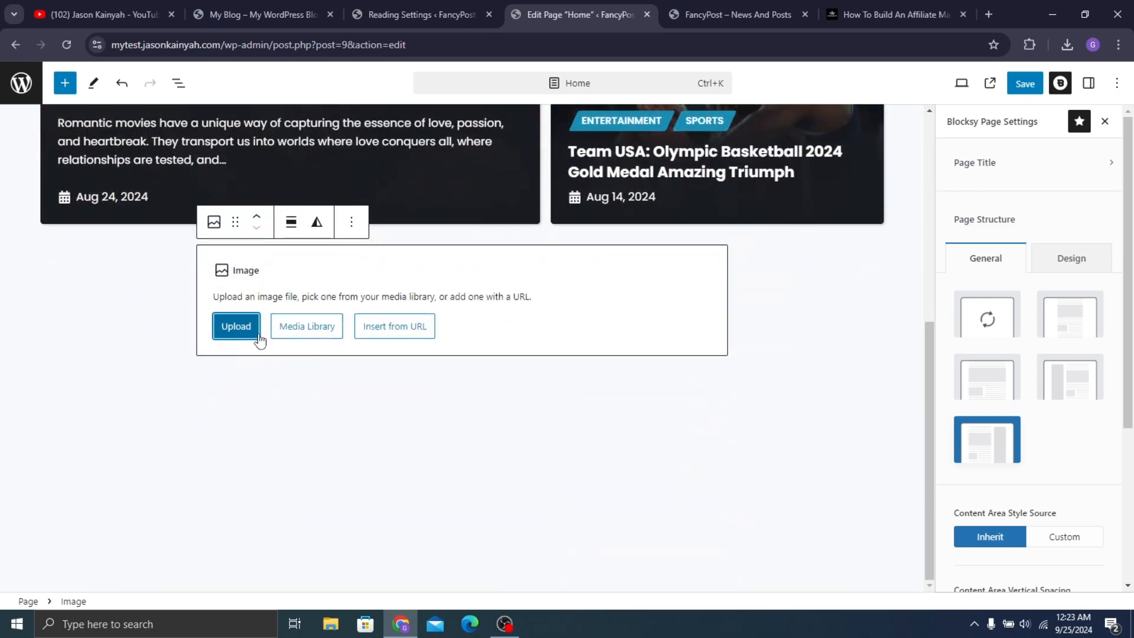
{"action": "left_click", "coordinate": [290, 328]}
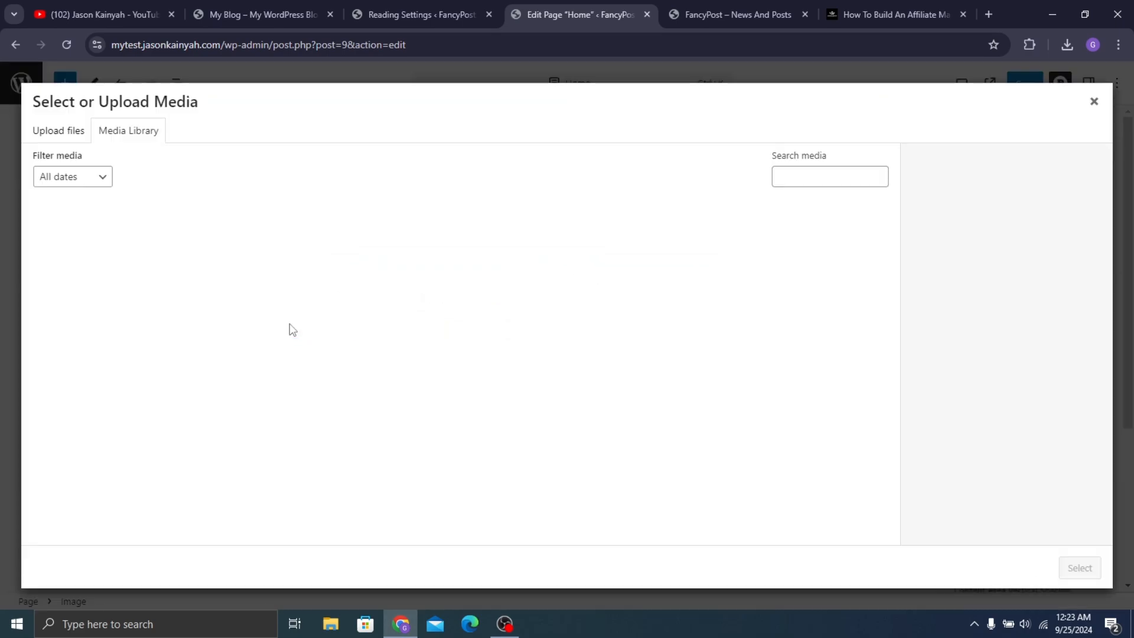
{"action": "left_click", "coordinate": [59, 131]}
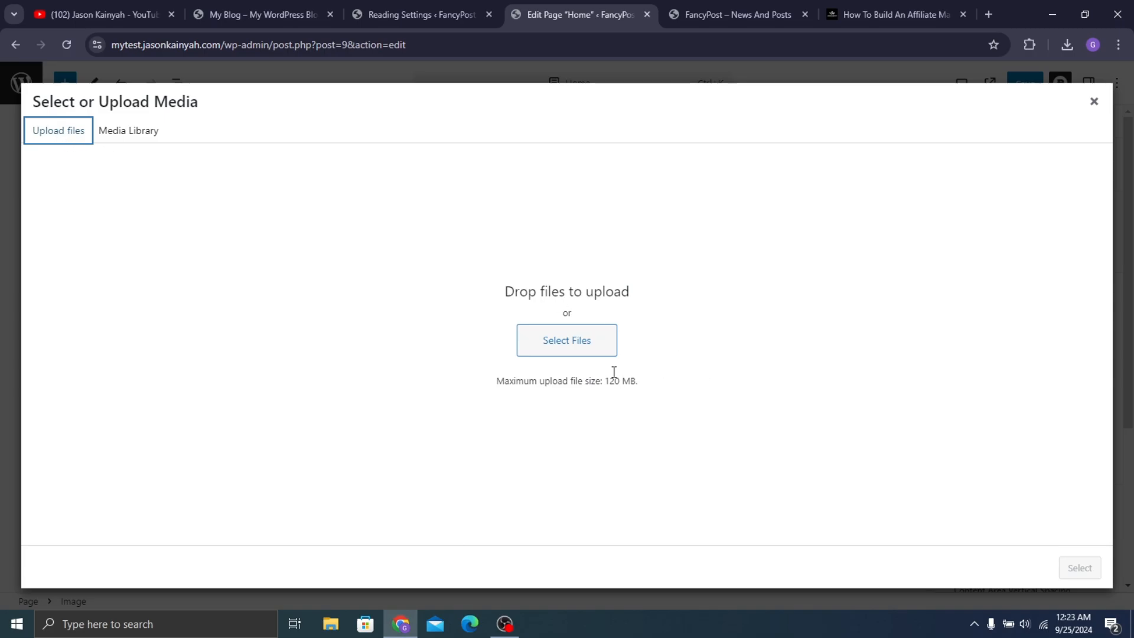
{"action": "left_click", "coordinate": [576, 348]}
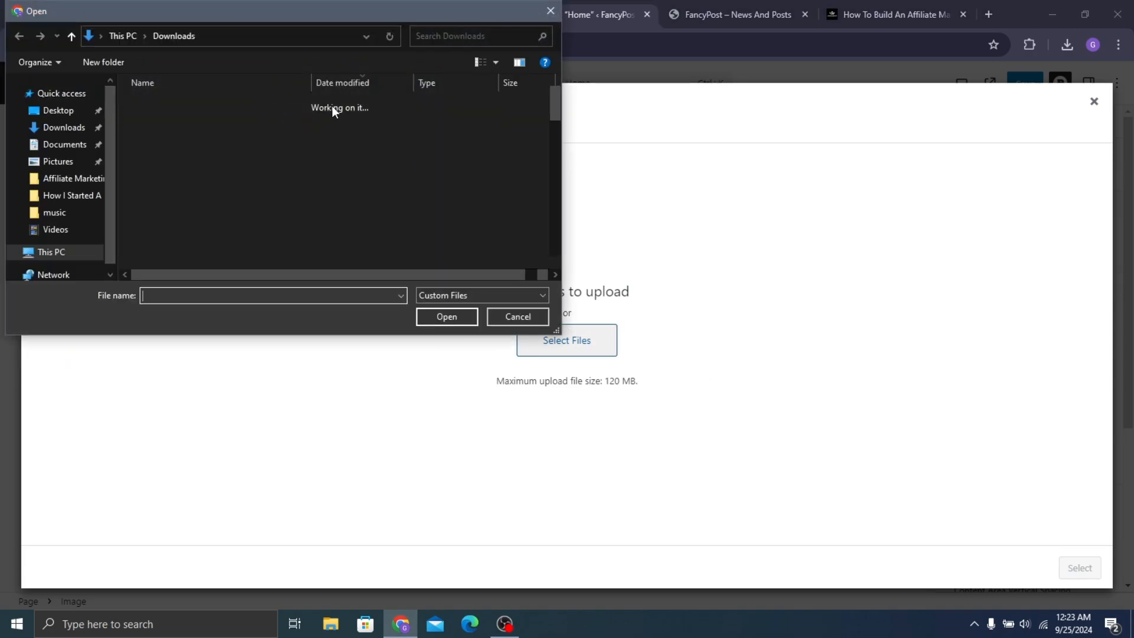
Upload all four images from Documents > WordPress Stuff > FancyPost Website
{"action": "left_click", "coordinate": [65, 161]}
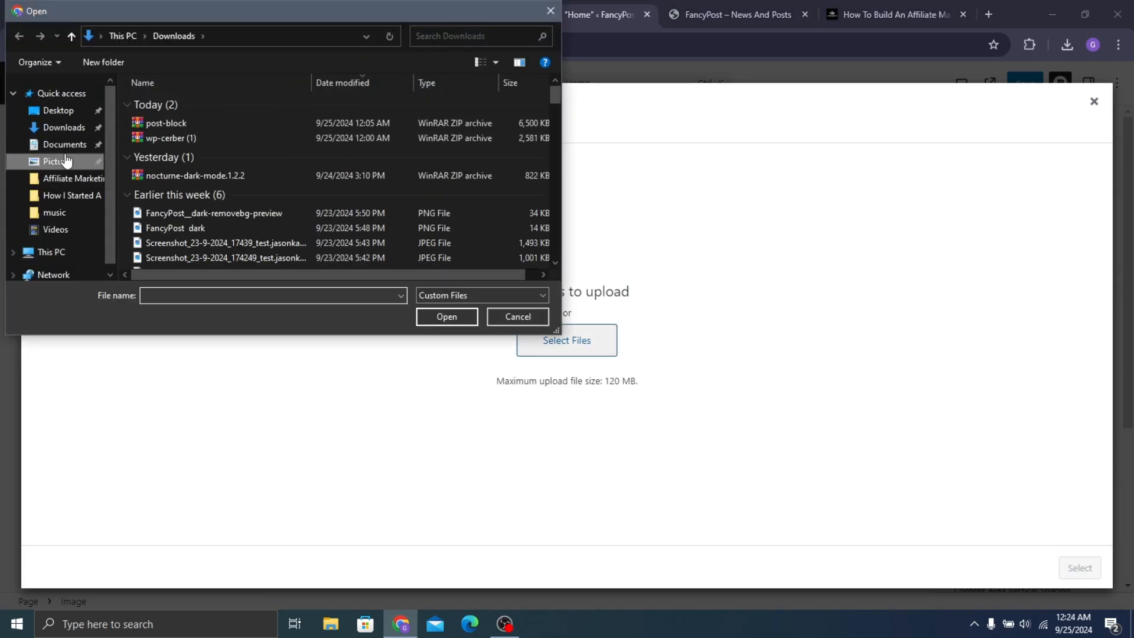
{"action": "left_click", "coordinate": [66, 144]}
{"action": "scroll", "coordinate": [186, 190], "scroll_direction": "down", "scroll_amount": 5}
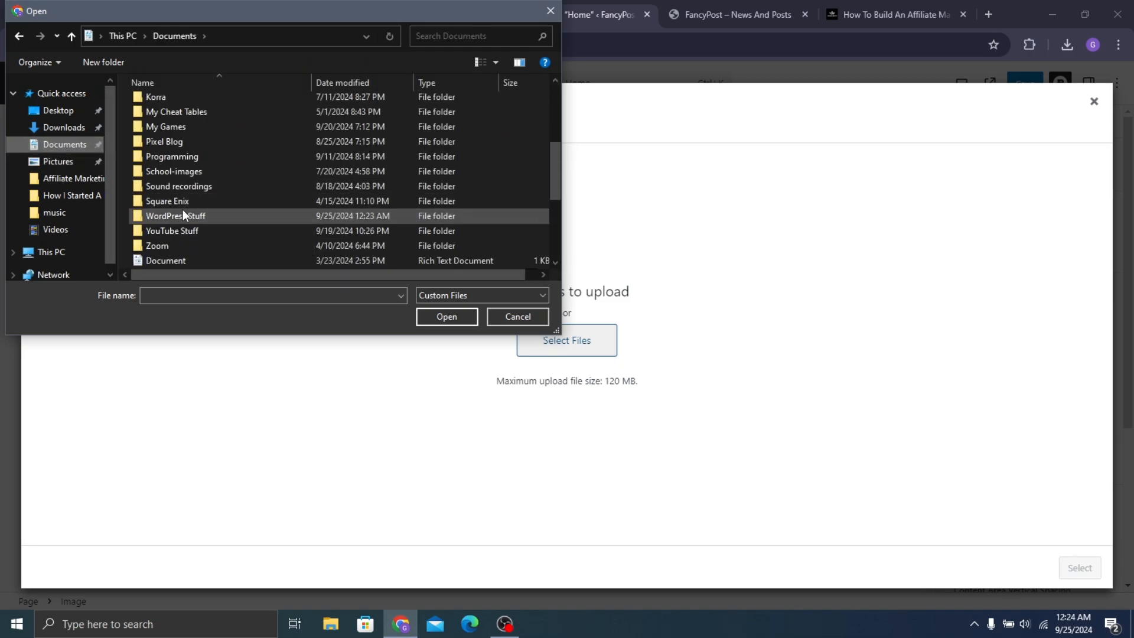
{"action": "double_click", "coordinate": [183, 214]}
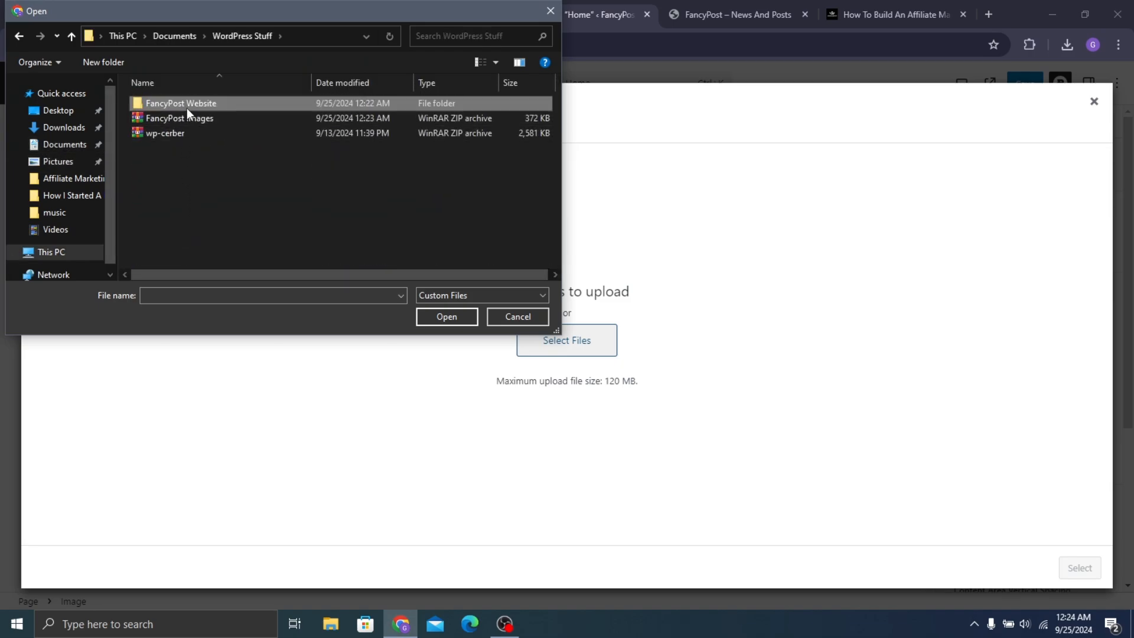
{"action": "double_click", "coordinate": [187, 108]}
{"action": "left_click", "coordinate": [223, 167]}
{"action": "key", "text": "ctrl+a"}
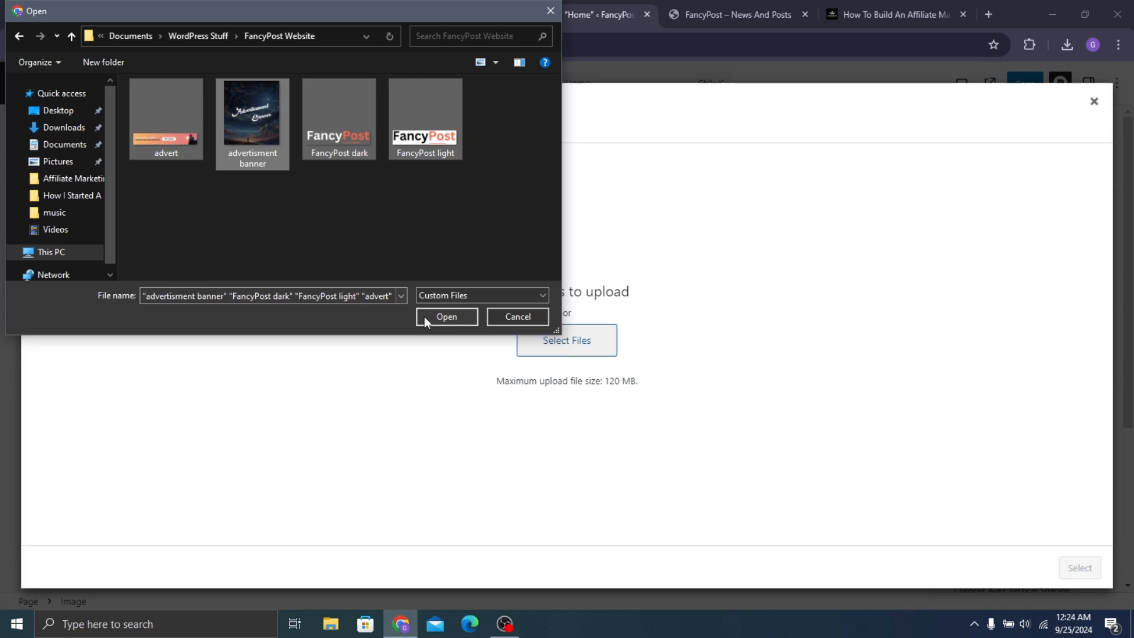
{"action": "left_click", "coordinate": [425, 316]}
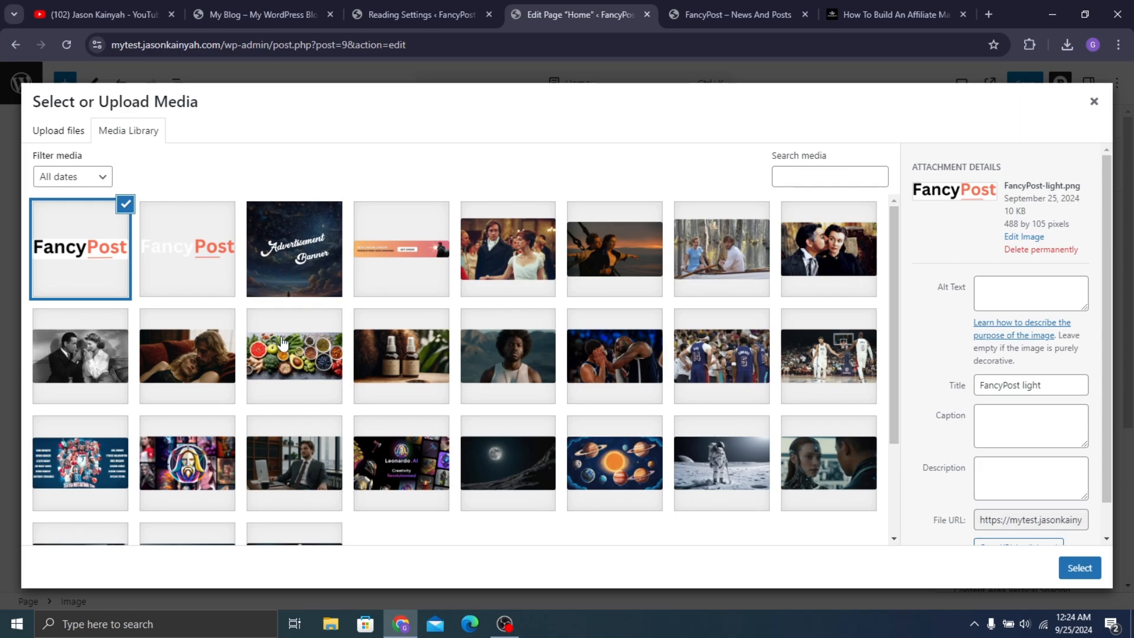
Place the Canon camera advert image in the Image block
{"action": "left_click", "coordinate": [394, 257]}
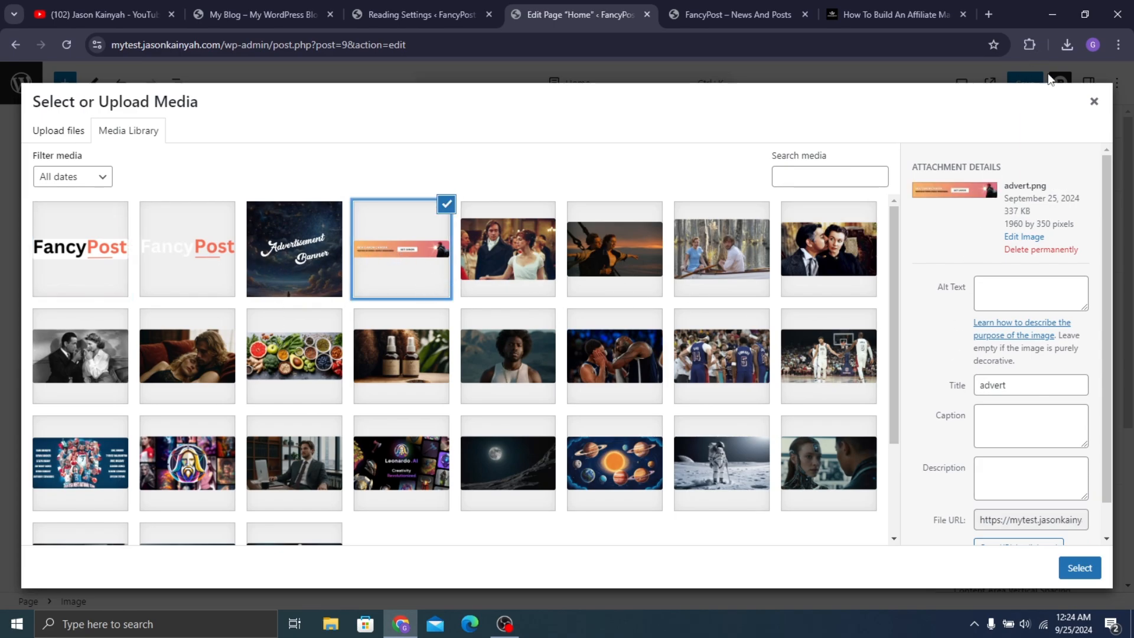
{"action": "left_click", "coordinate": [1078, 568]}
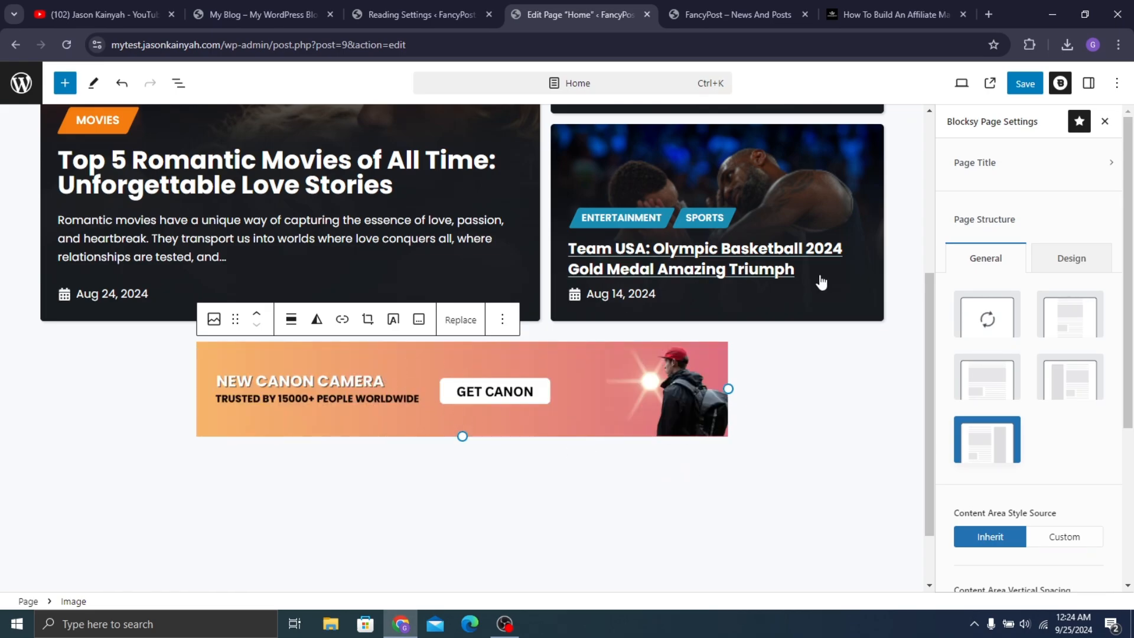
{"action": "scroll", "coordinate": [817, 281], "scroll_direction": "down", "scroll_amount": 2}
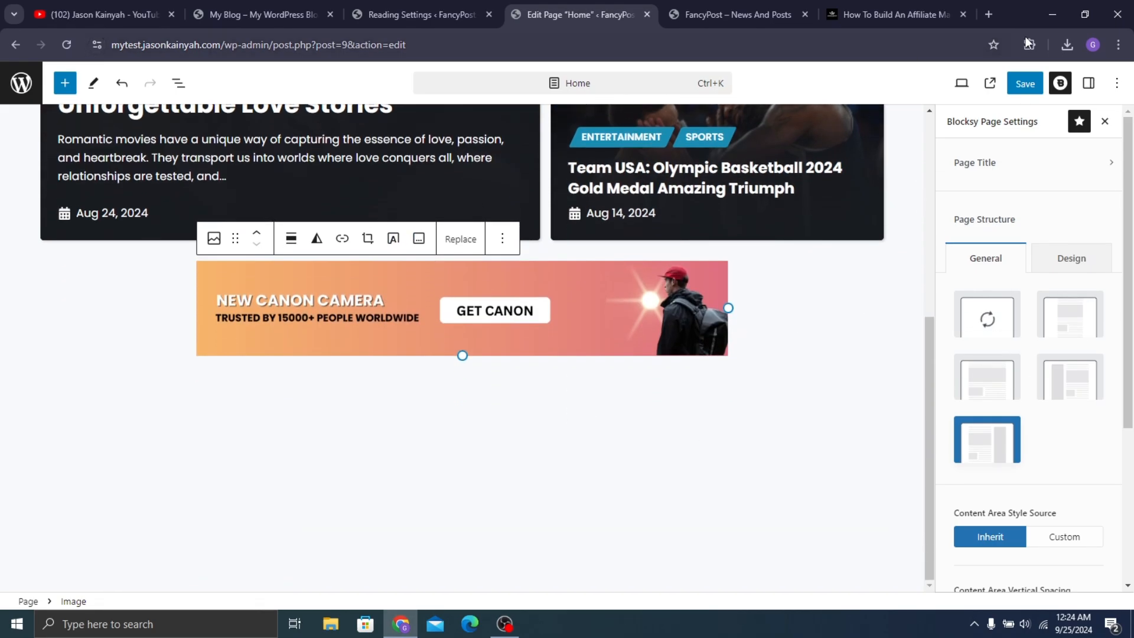
Save the Home page, close the affiliate article, and reload the live site to confirm the Canon banner
{"action": "left_click", "coordinate": [1024, 84]}
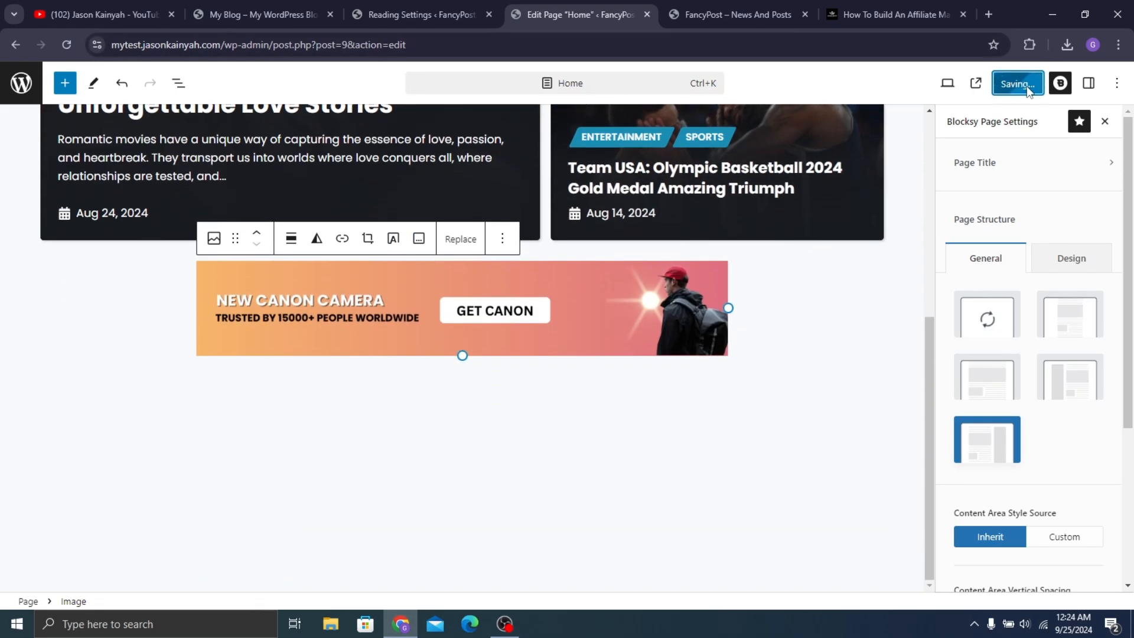
{"action": "left_click", "coordinate": [963, 14]}
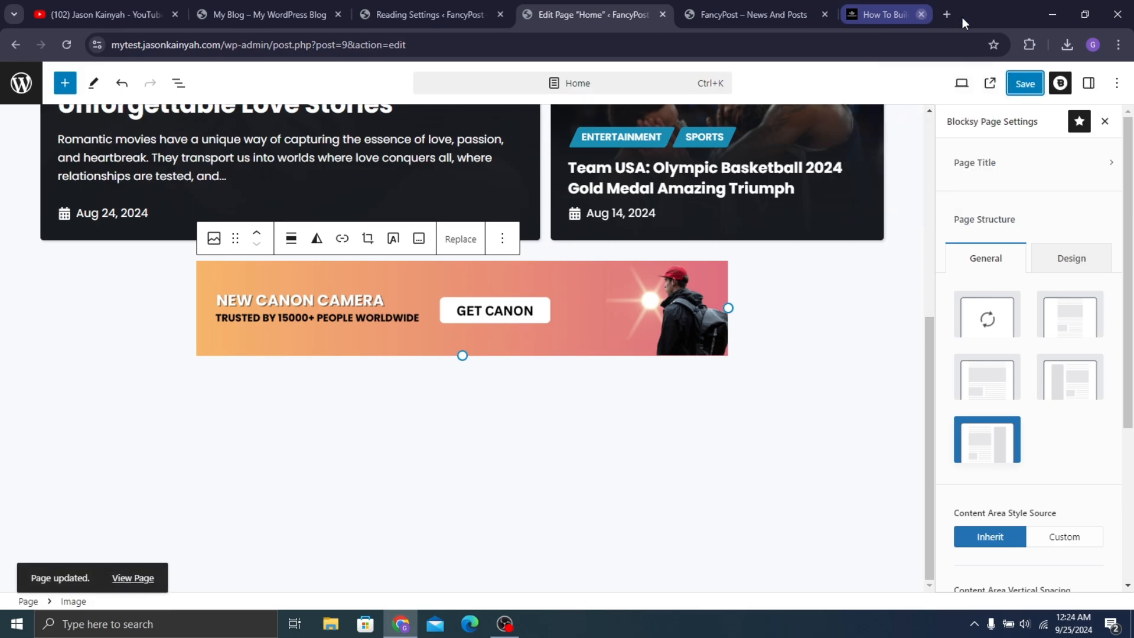
{"action": "left_click", "coordinate": [768, 13]}
{"action": "left_click", "coordinate": [66, 45]}
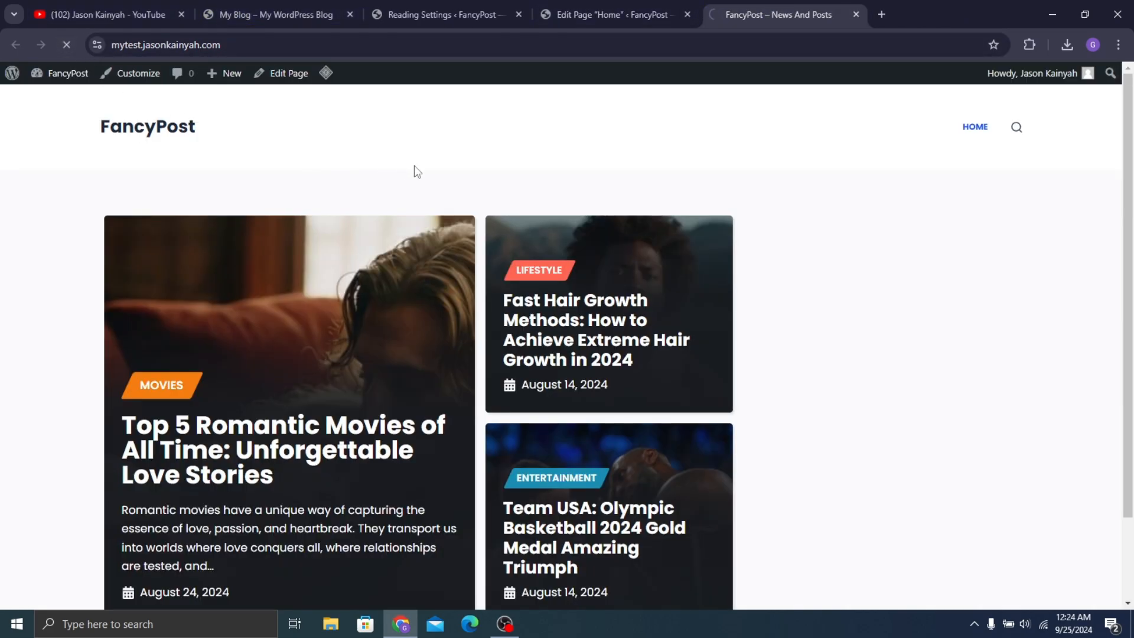
{"action": "scroll", "coordinate": [590, 213], "scroll_direction": "down", "scroll_amount": 4}
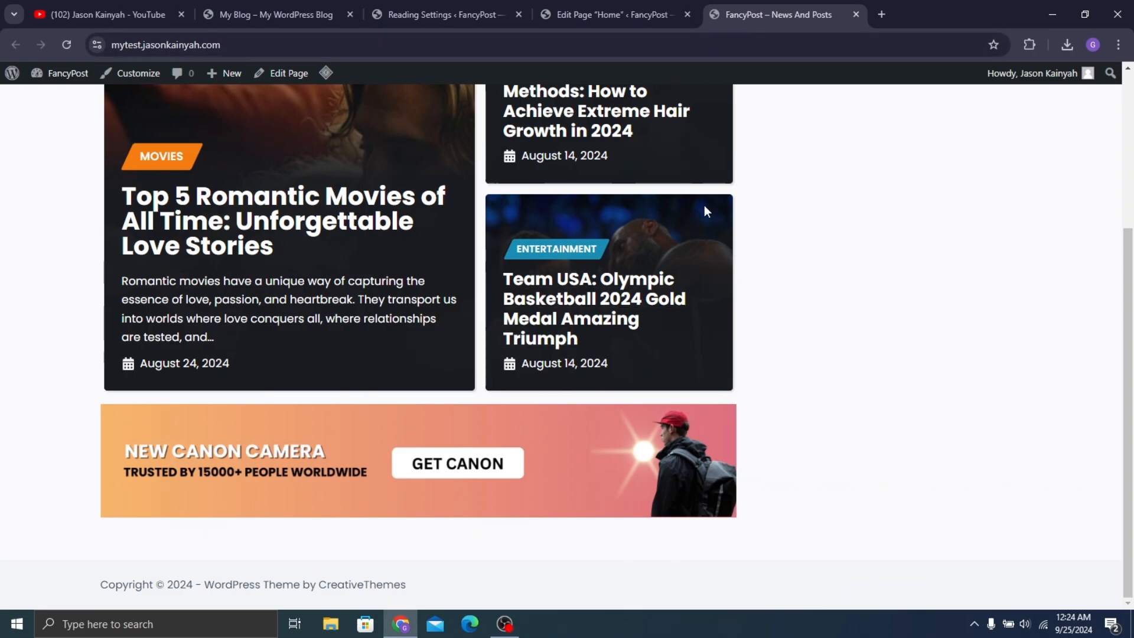
{"action": "scroll", "coordinate": [704, 213], "scroll_direction": "up", "scroll_amount": 3}
{"action": "scroll", "coordinate": [658, 126], "scroll_direction": "down", "scroll_amount": 3}
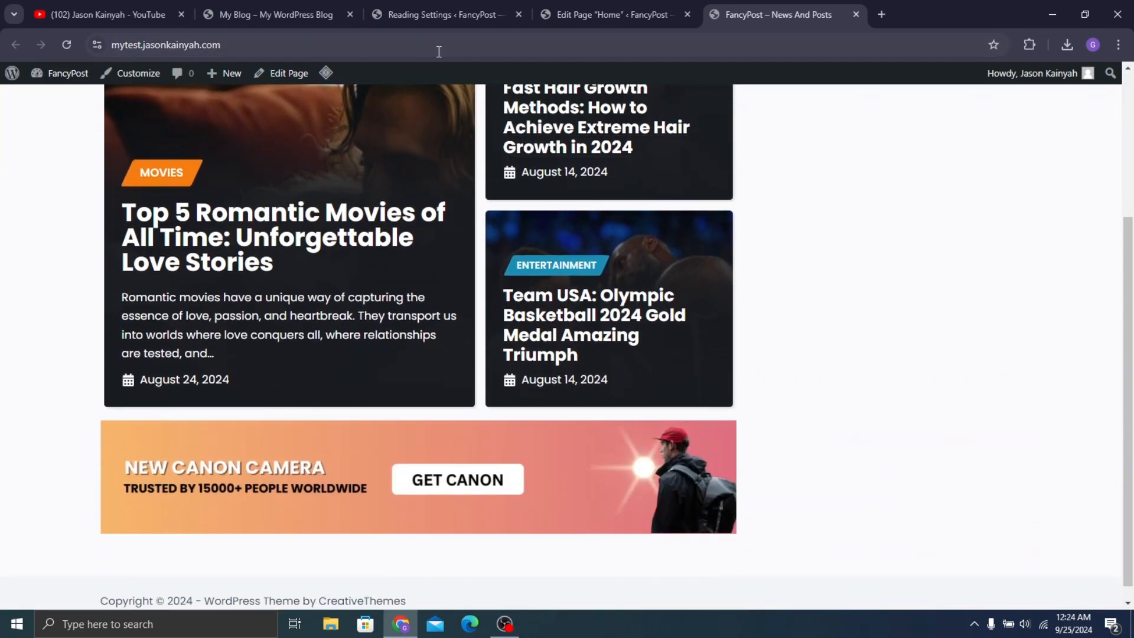
Compare the Reading Settings and My Blog tabs, then go back to the Home page editor
{"action": "left_click", "coordinate": [620, 13]}
{"action": "left_click", "coordinate": [446, 3]}
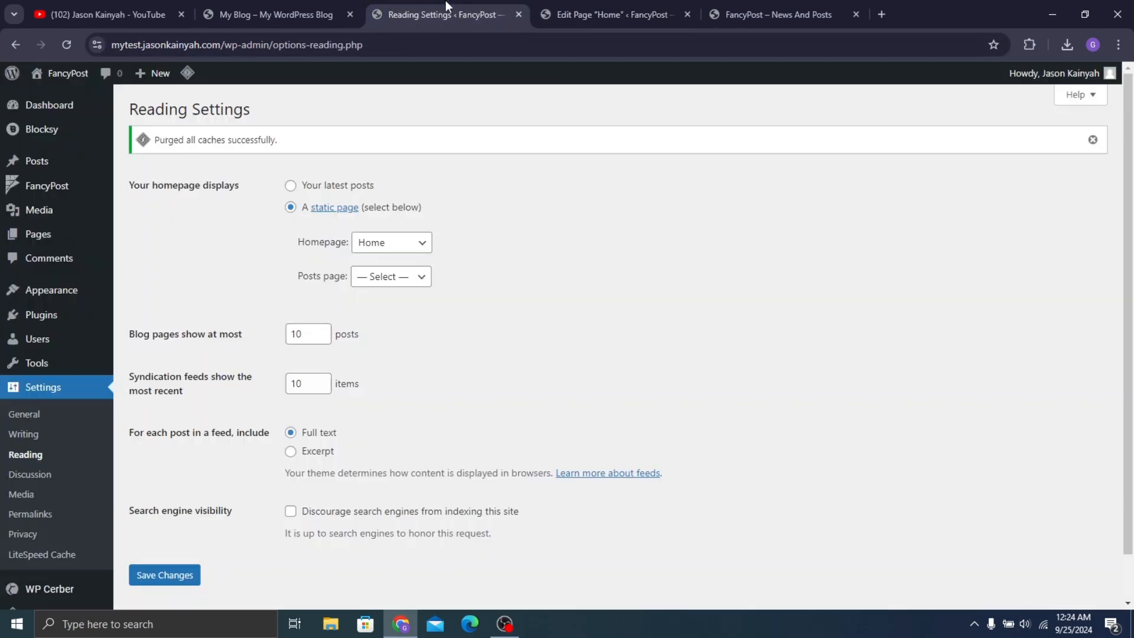
{"action": "left_click", "coordinate": [317, 3]}
{"action": "scroll", "coordinate": [401, 125], "scroll_direction": "down", "scroll_amount": 10}
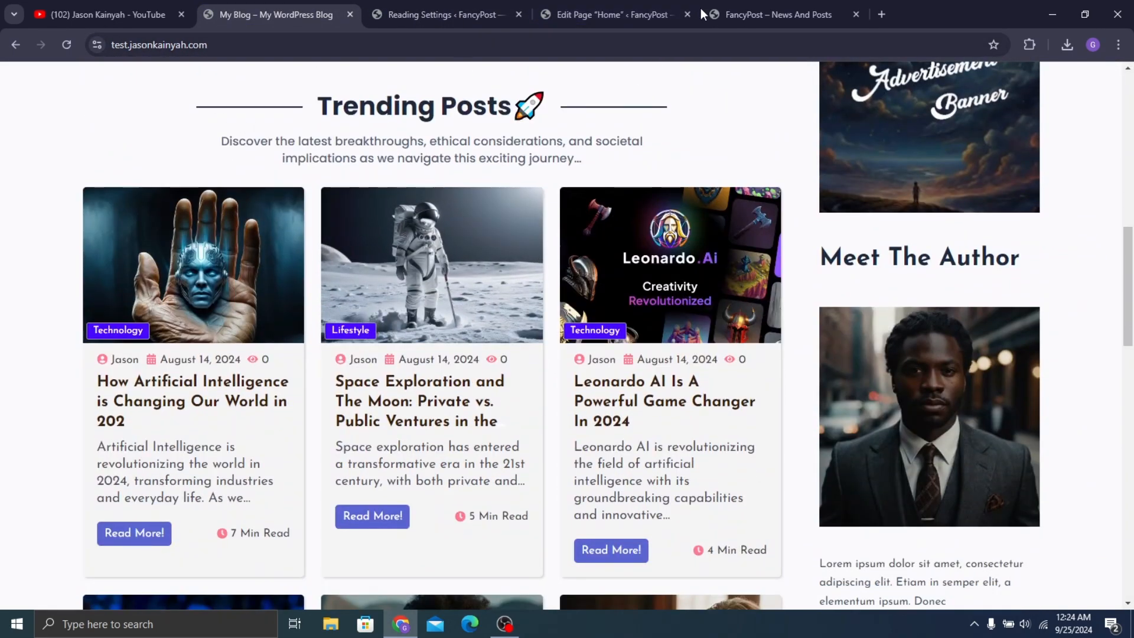
{"action": "left_click", "coordinate": [757, 2]}
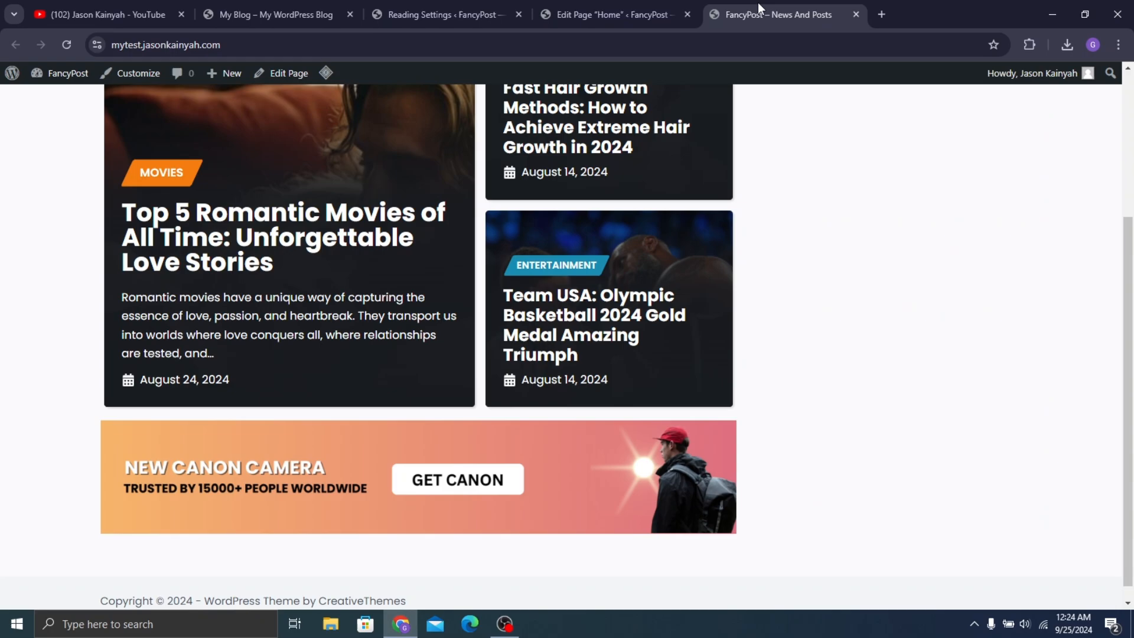
{"action": "left_click", "coordinate": [609, 3]}
Insert a FancyPost Heading block on an empty line below the Canon banner
{"action": "left_click", "coordinate": [411, 405]}
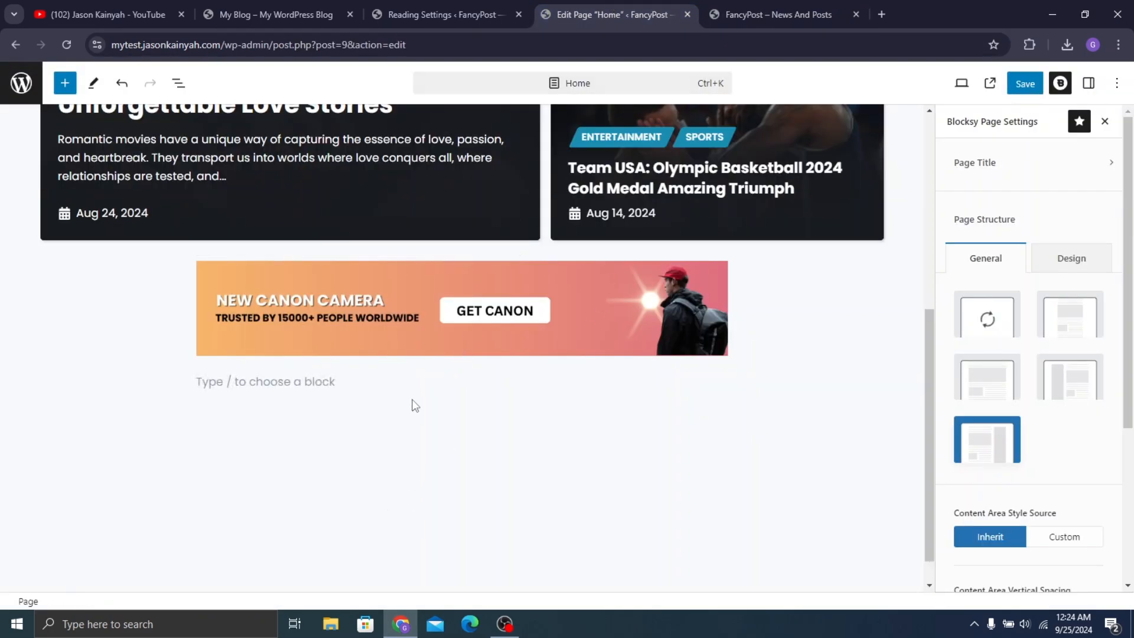
{"action": "left_click", "coordinate": [418, 388]}
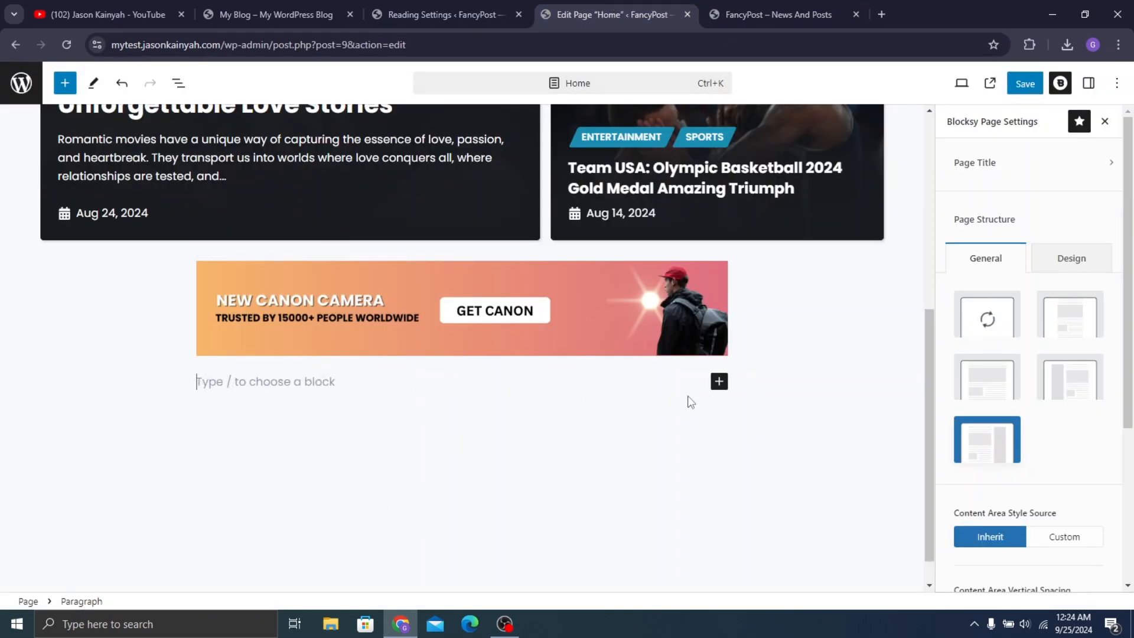
{"action": "left_click", "coordinate": [719, 384]}
{"action": "left_click", "coordinate": [718, 384]}
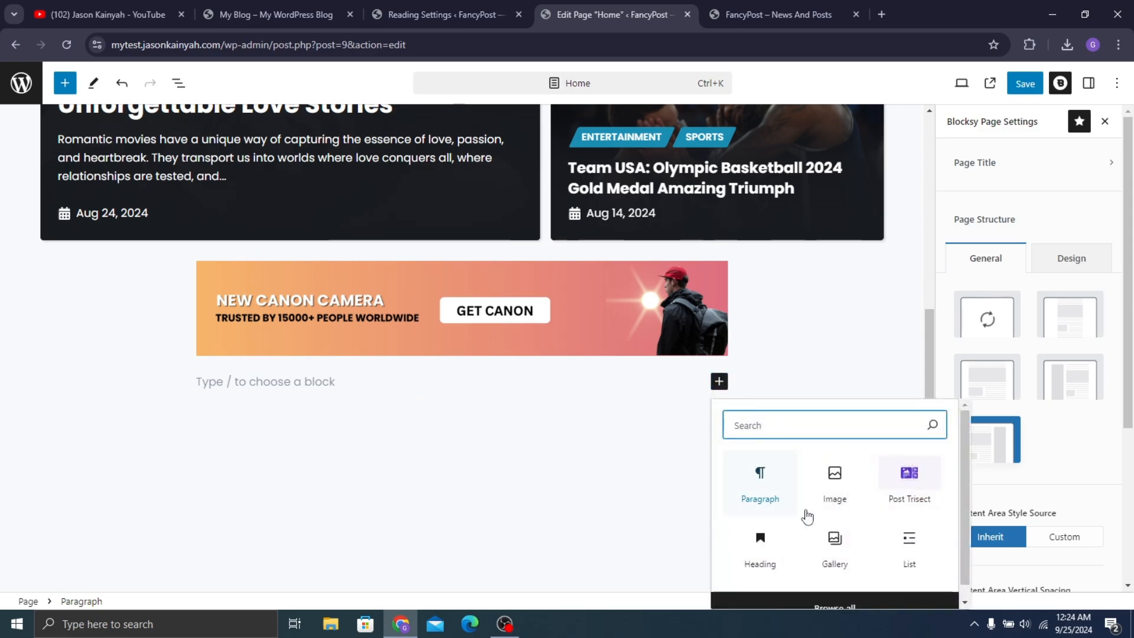
{"action": "left_click", "coordinate": [827, 601]}
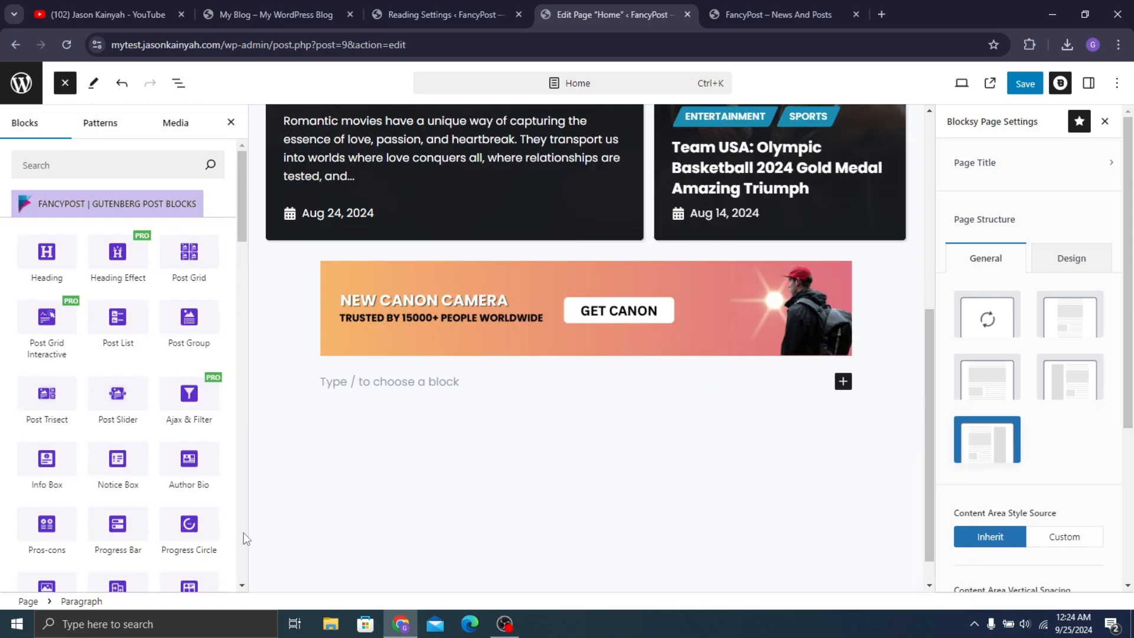
{"action": "mouse_move", "coordinate": [46, 289]}
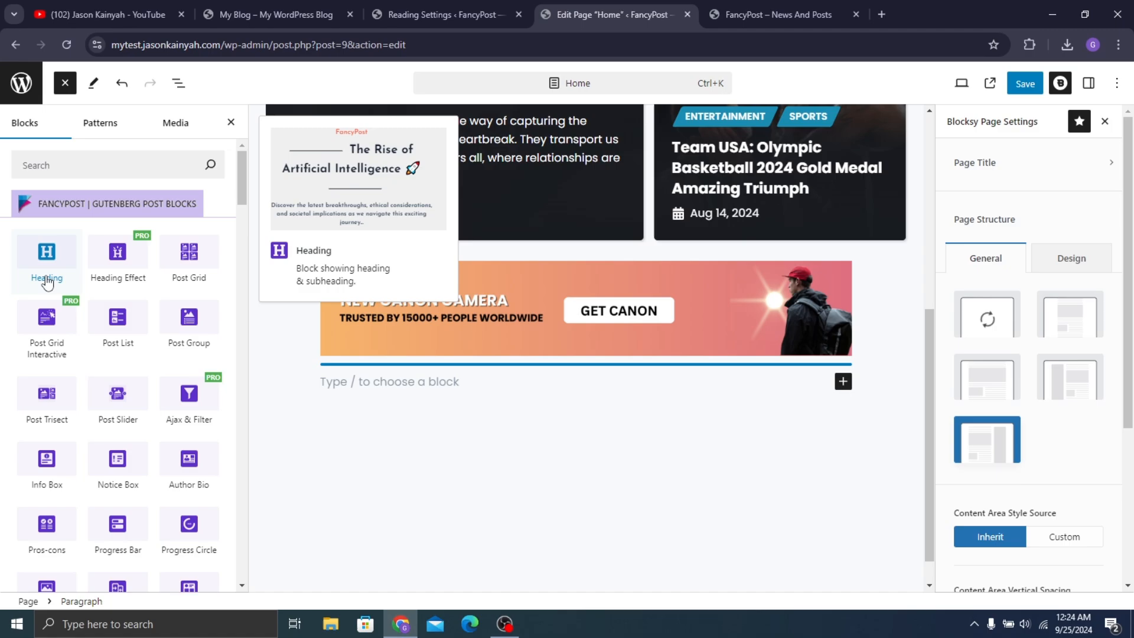
{"action": "left_click", "coordinate": [49, 267]}
{"action": "left_click", "coordinate": [49, 266]}
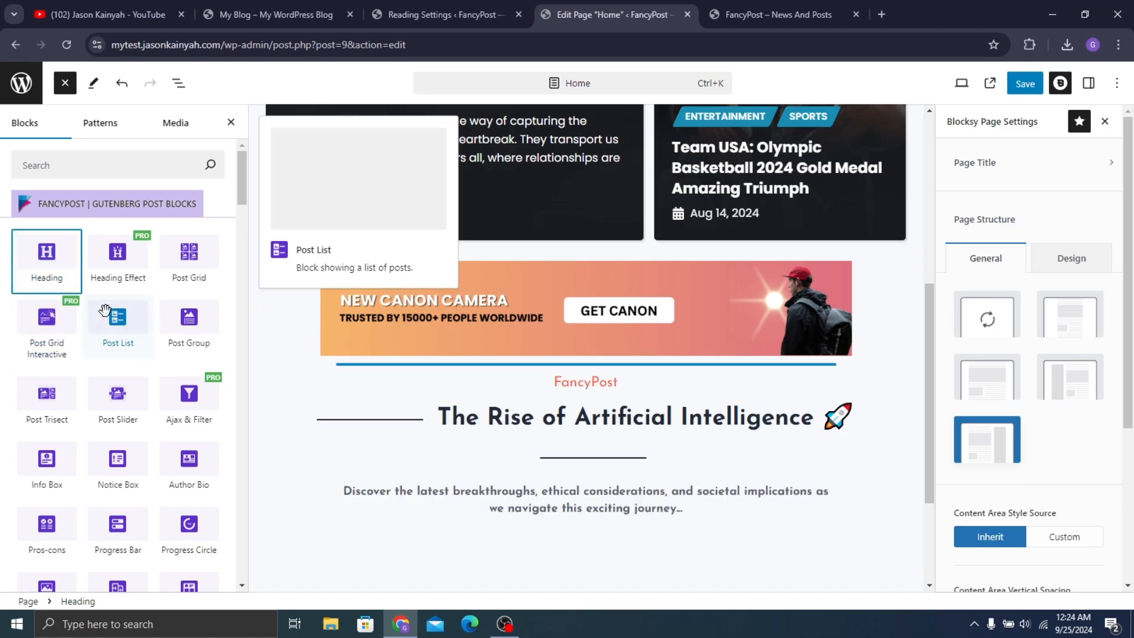
Close the block library and the Blocksy Page Settings sidebar
{"action": "left_click", "coordinate": [671, 460]}
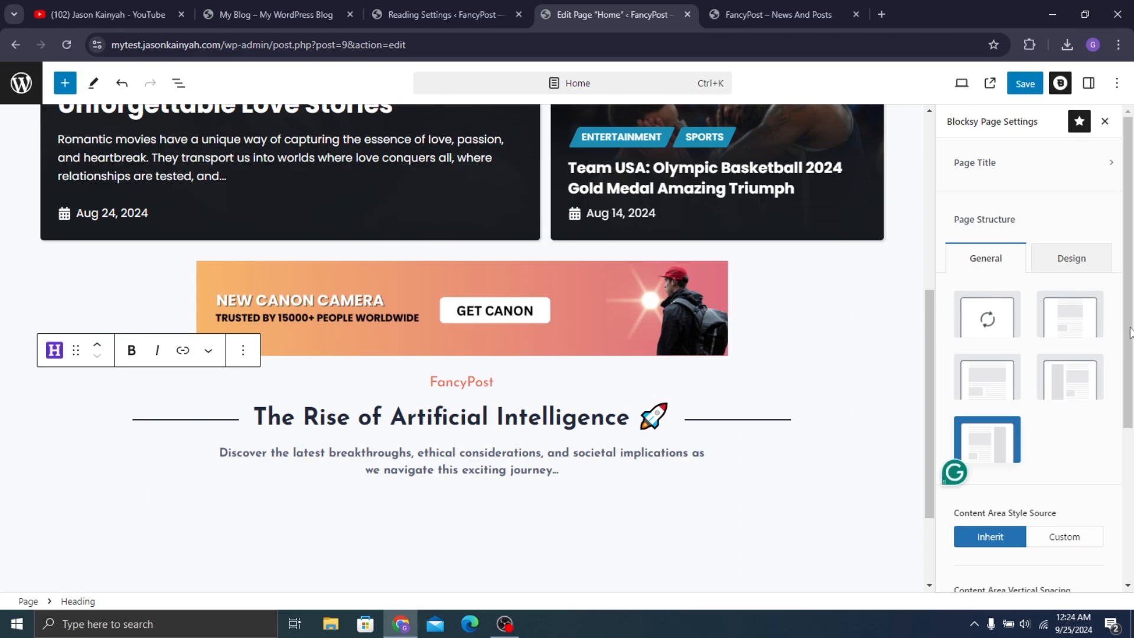
{"action": "scroll", "coordinate": [1108, 303], "scroll_direction": "down", "scroll_amount": 4}
{"action": "scroll", "coordinate": [1030, 348], "scroll_direction": "up", "scroll_amount": 4}
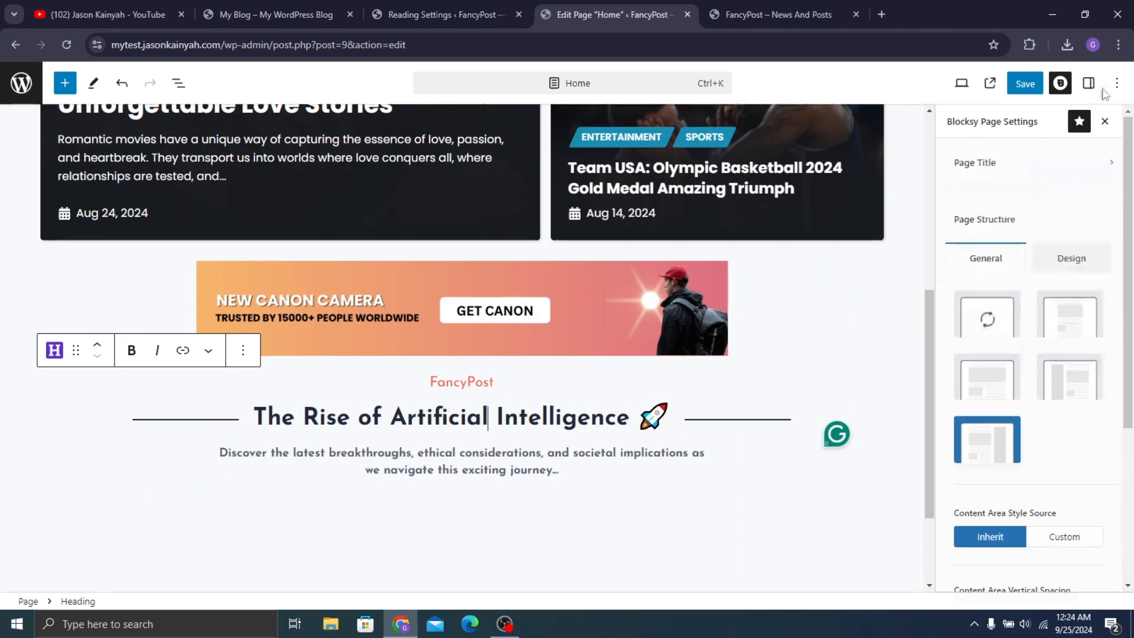
{"action": "left_click", "coordinate": [1060, 83]}
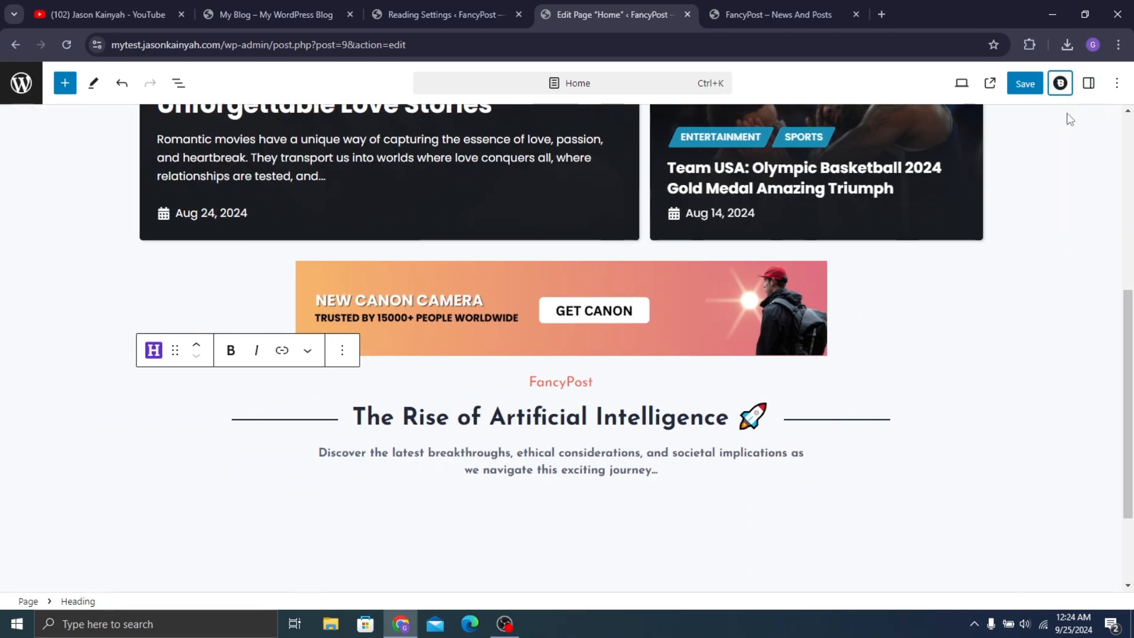
Make the heading an H2 without prefix reading 'Trending Posts'
{"action": "left_click", "coordinate": [1088, 83]}
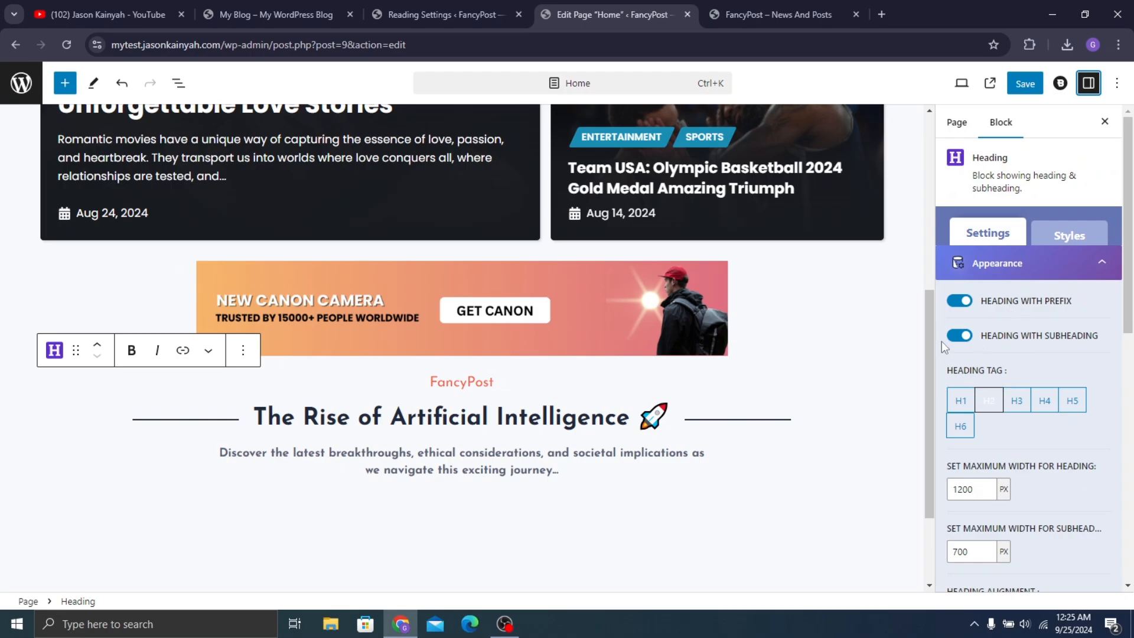
{"action": "left_click", "coordinate": [960, 301]}
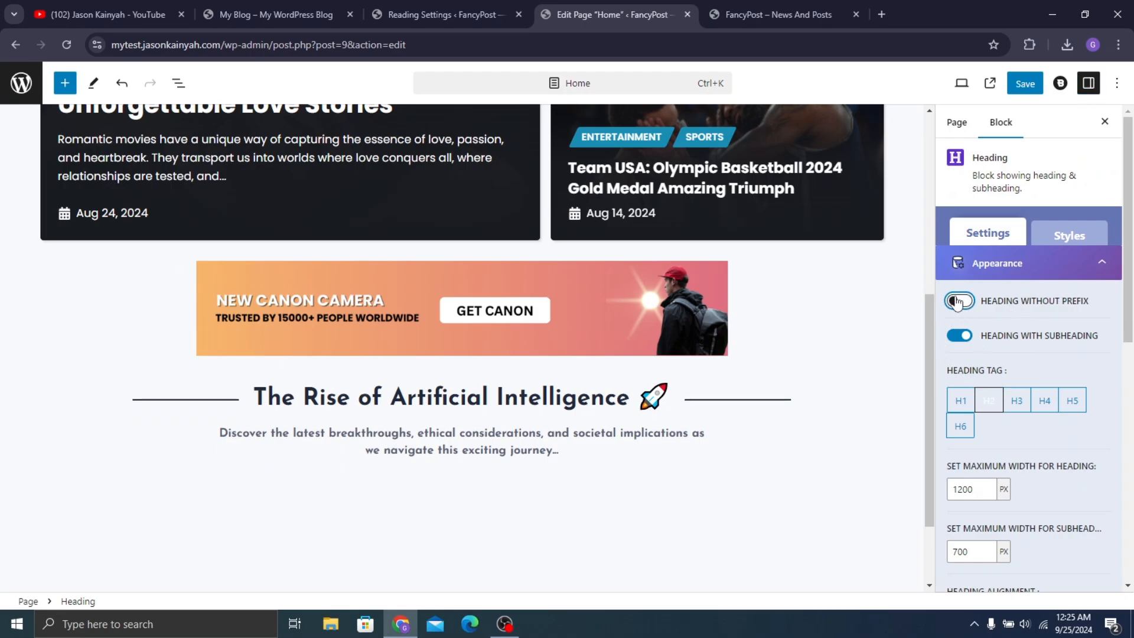
{"action": "scroll", "coordinate": [997, 350], "scroll_direction": "down", "scroll_amount": 1}
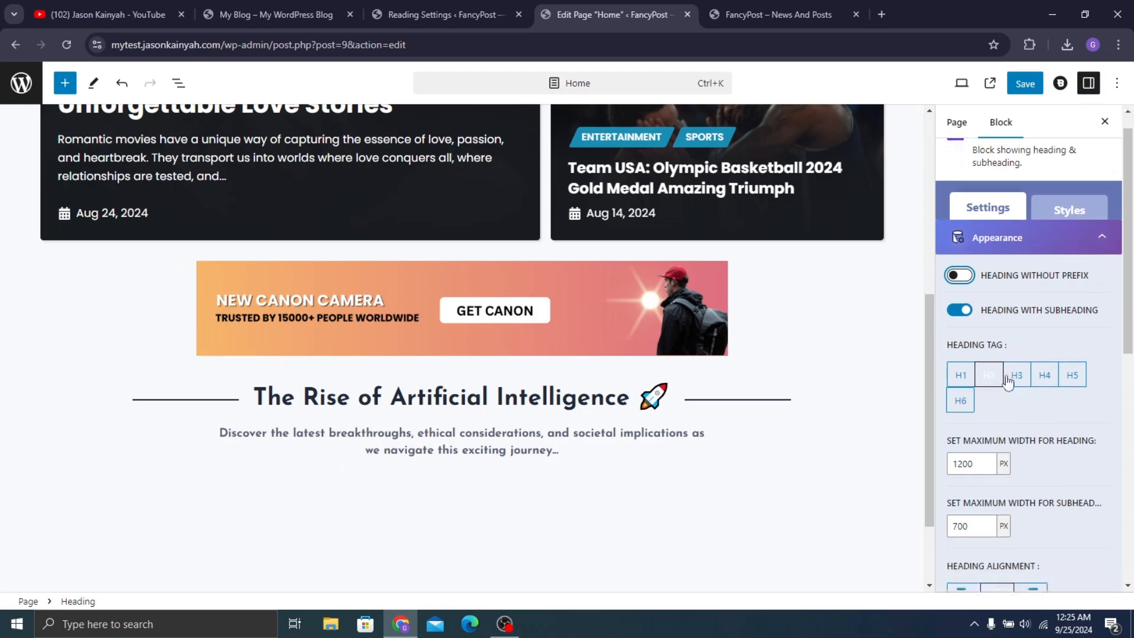
{"action": "left_click", "coordinate": [956, 336]}
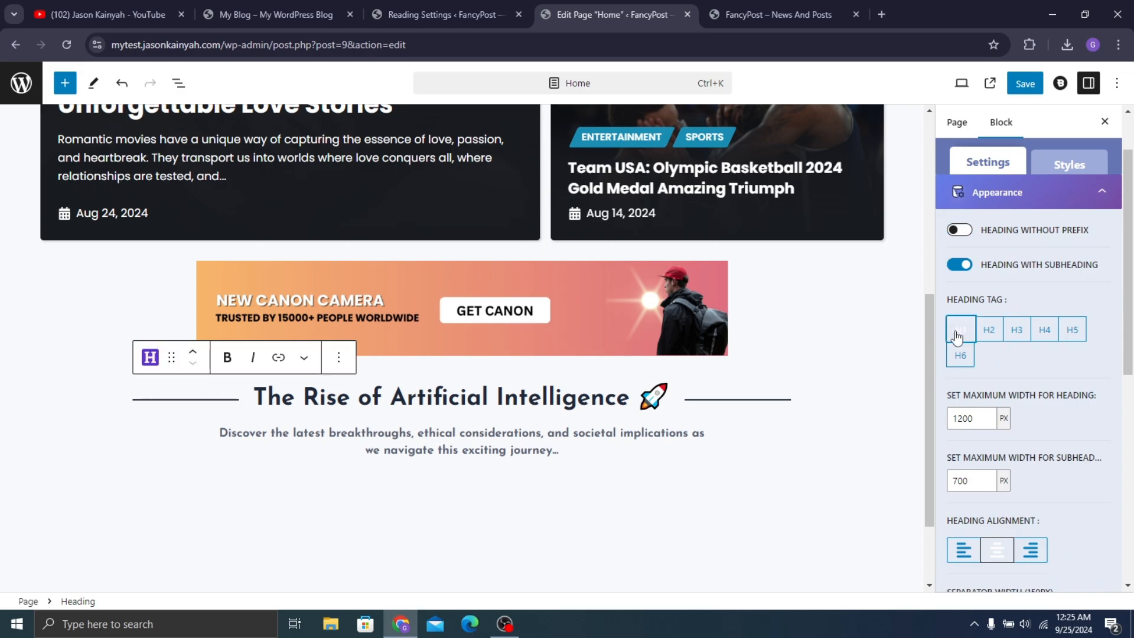
{"action": "left_click", "coordinate": [1006, 342]}
{"action": "left_click", "coordinate": [988, 341]}
{"action": "left_click_drag", "start_coordinate": [627, 394], "coordinate": [268, 380]}
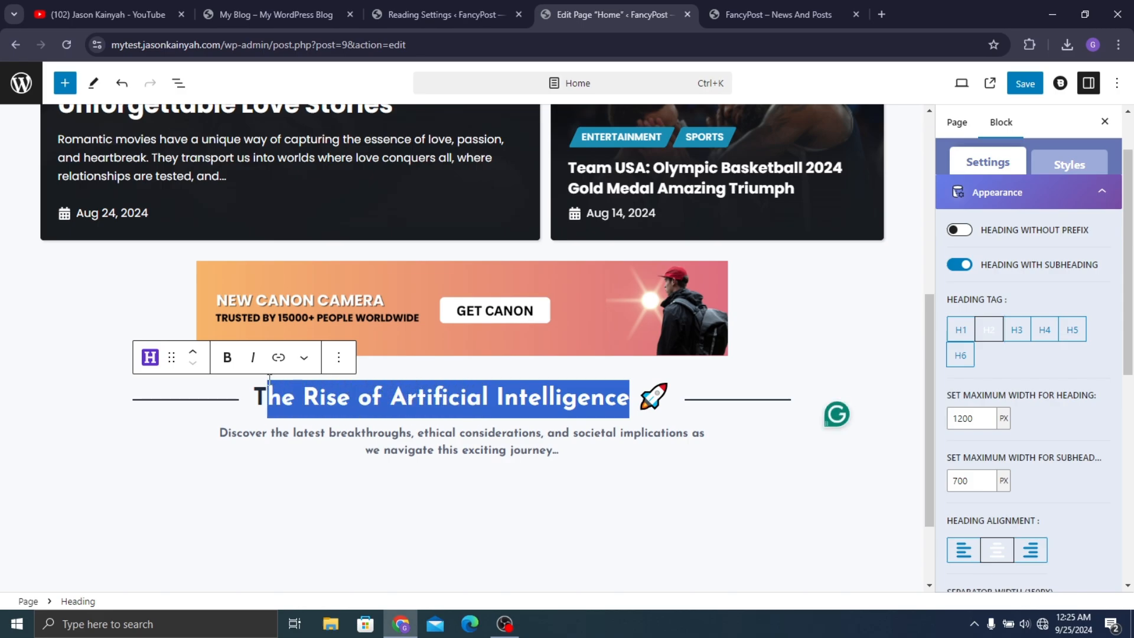
{"action": "type", "text": "rendi"}
{"action": "type", "text": "ng Posts"}
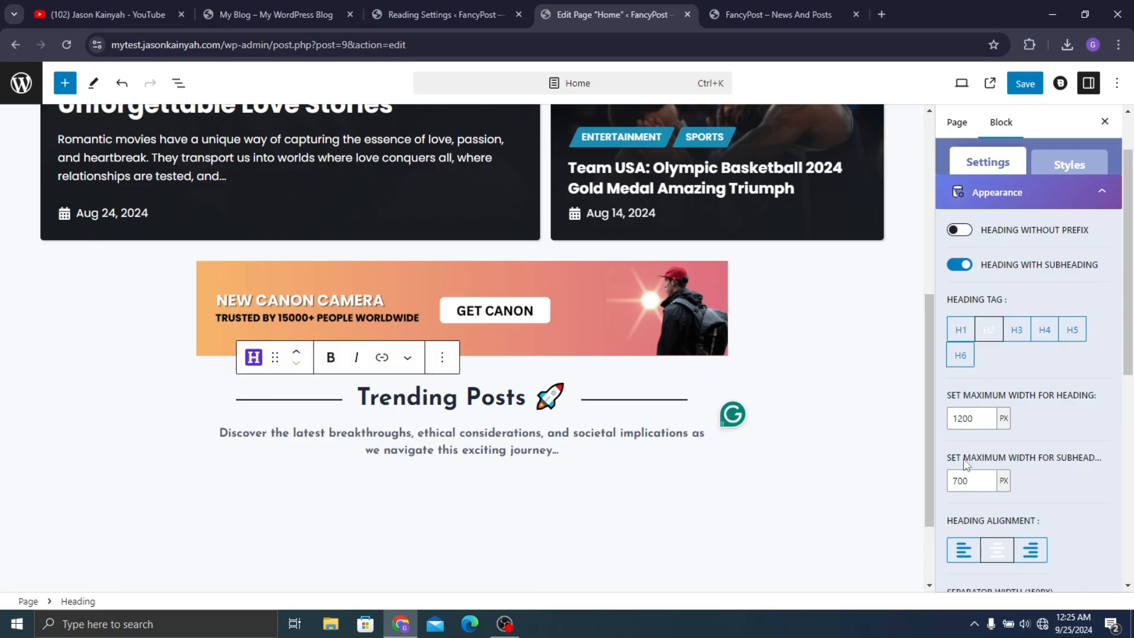
Set the separator width to 116px and the heading space to 12px
{"action": "scroll", "coordinate": [980, 478], "scroll_direction": "down", "scroll_amount": 3}
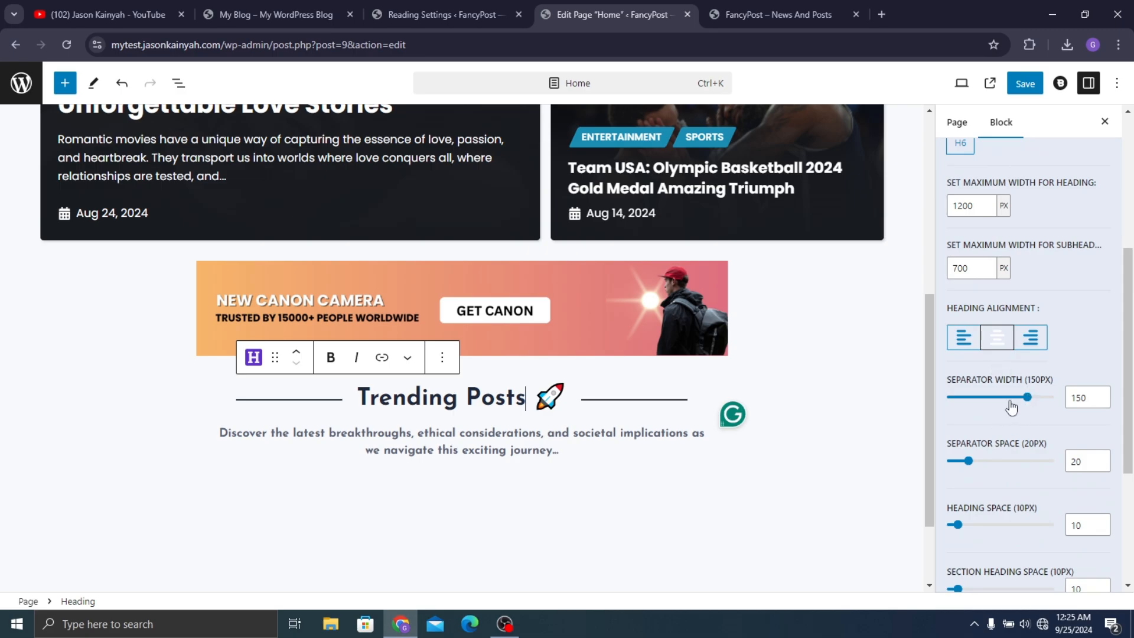
{"action": "left_click_drag", "start_coordinate": [1027, 398], "coordinate": [1009, 399]}
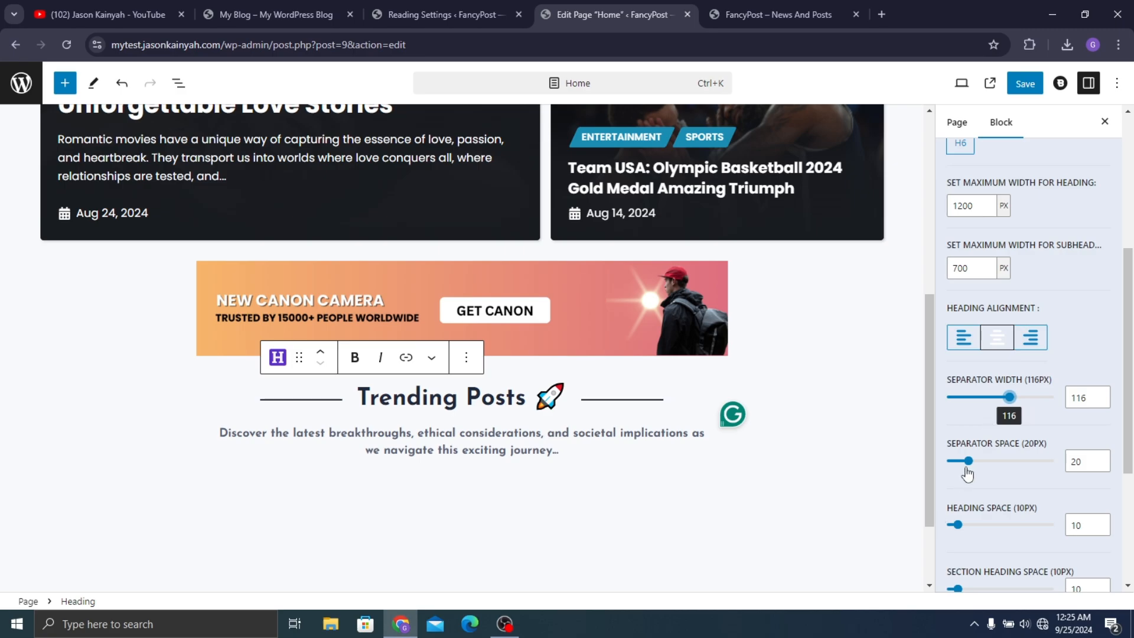
{"action": "left_click_drag", "start_coordinate": [968, 462], "coordinate": [967, 463]}
{"action": "scroll", "coordinate": [999, 526], "scroll_direction": "down", "scroll_amount": 3}
{"action": "scroll", "coordinate": [1018, 405], "scroll_direction": "down", "scroll_amount": 1}
{"action": "left_click_drag", "start_coordinate": [956, 296], "coordinate": [962, 302]}
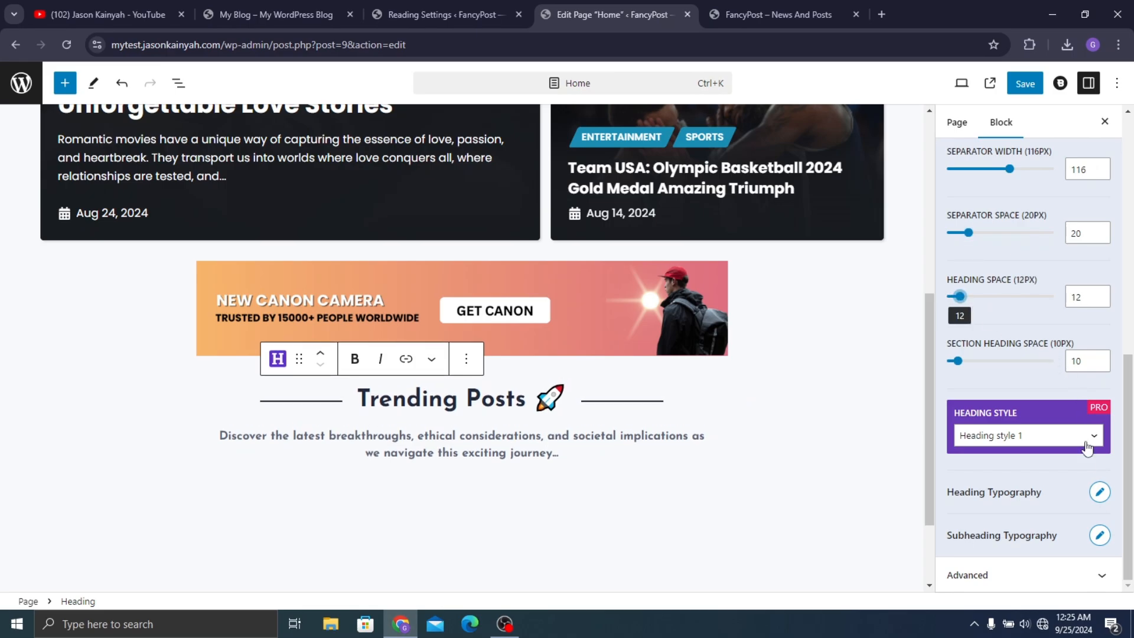
Keep Heading style 1 and set the heading typography to Poppins, Bold
{"action": "left_click", "coordinate": [1052, 437]}
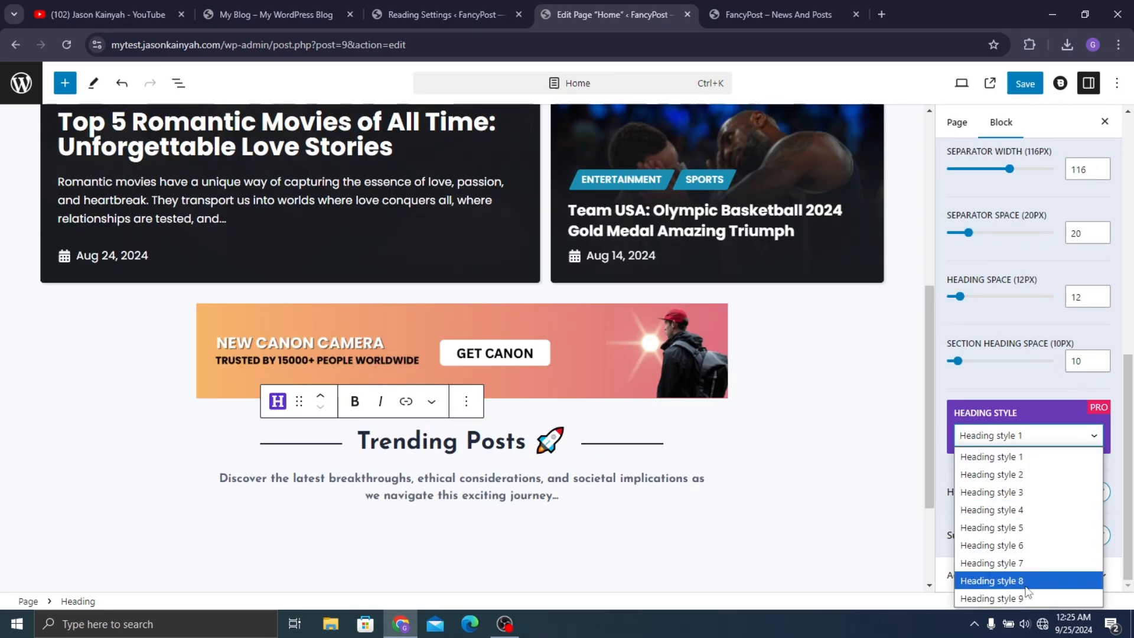
{"action": "left_click", "coordinate": [1003, 385]}
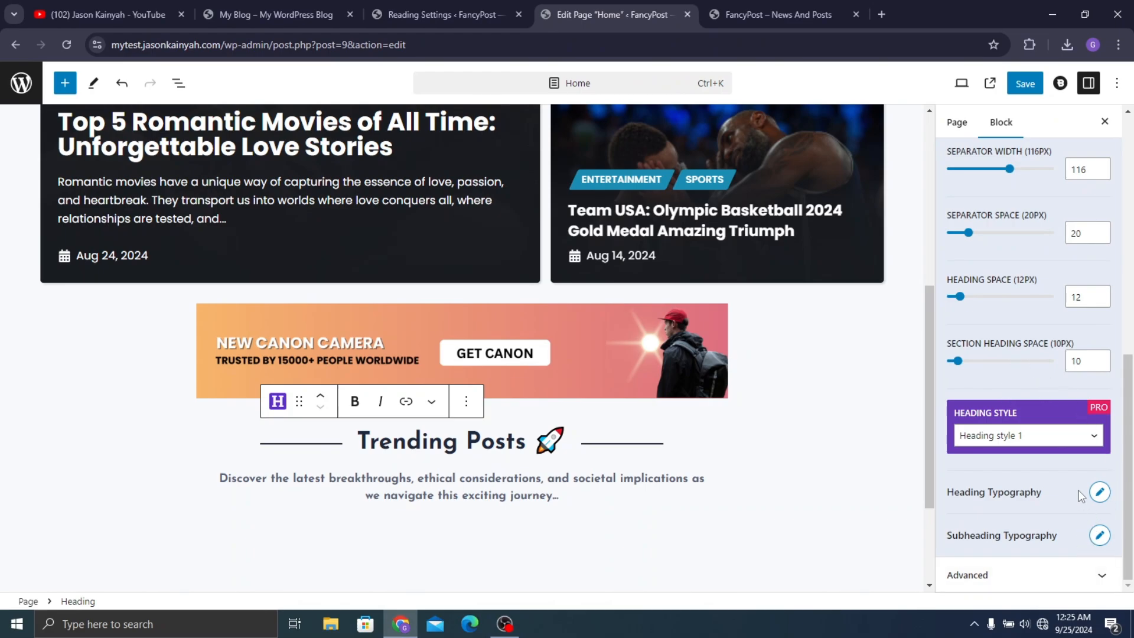
{"action": "left_click", "coordinate": [1096, 495]}
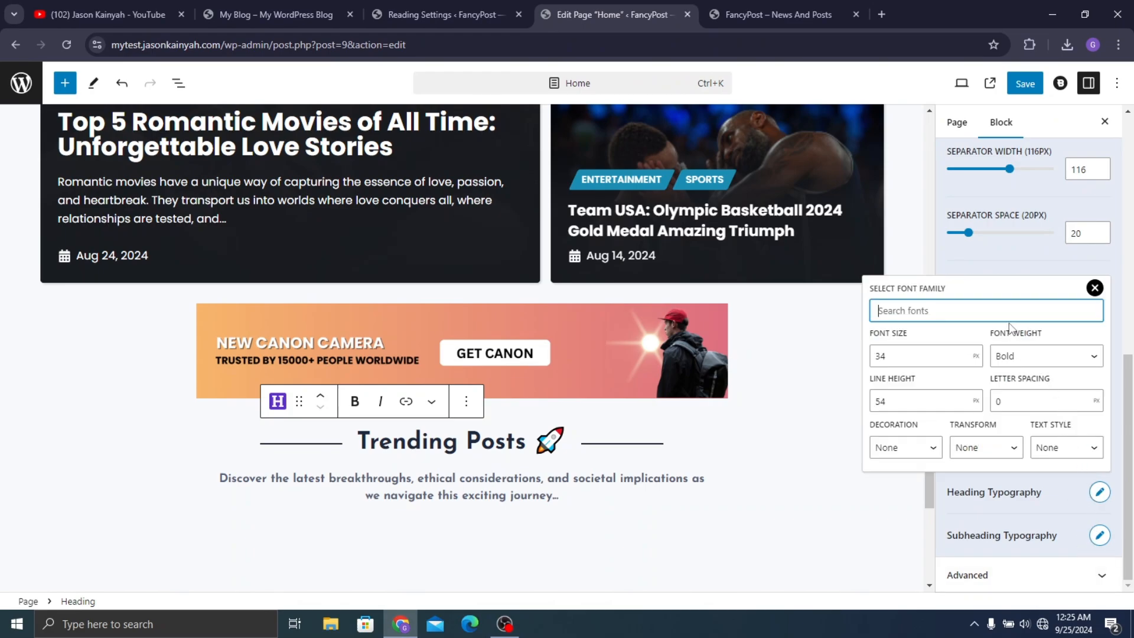
{"action": "type", "text": "Poppi"}
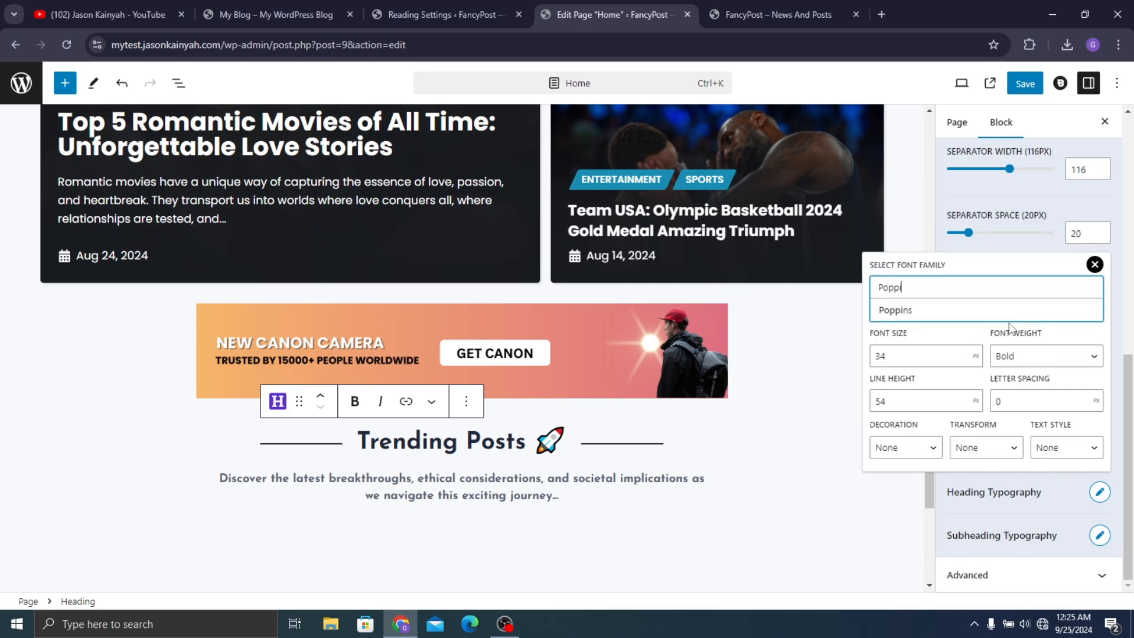
{"action": "type", "text": "ns"}
{"action": "left_click", "coordinate": [1009, 311]}
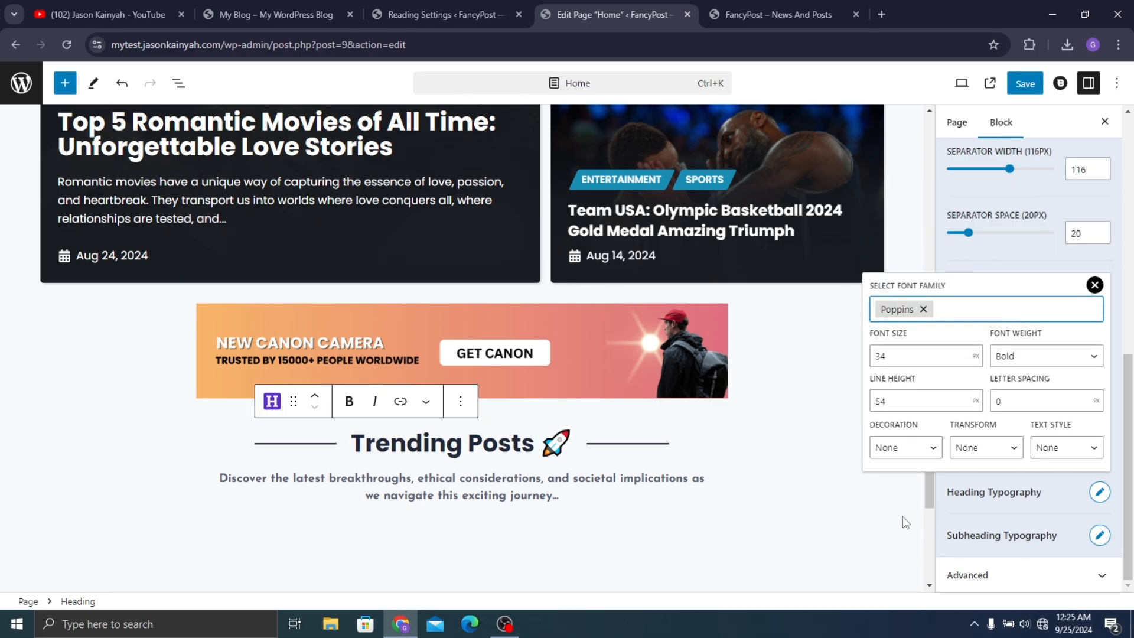
{"action": "left_click", "coordinate": [1083, 359]}
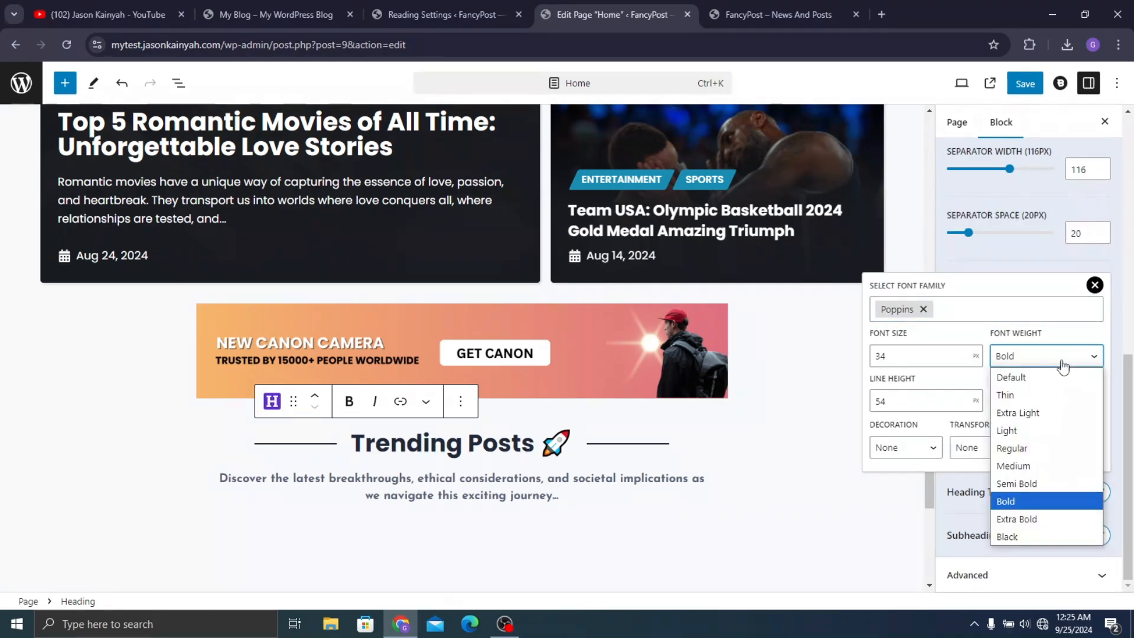
{"action": "left_click", "coordinate": [965, 531]}
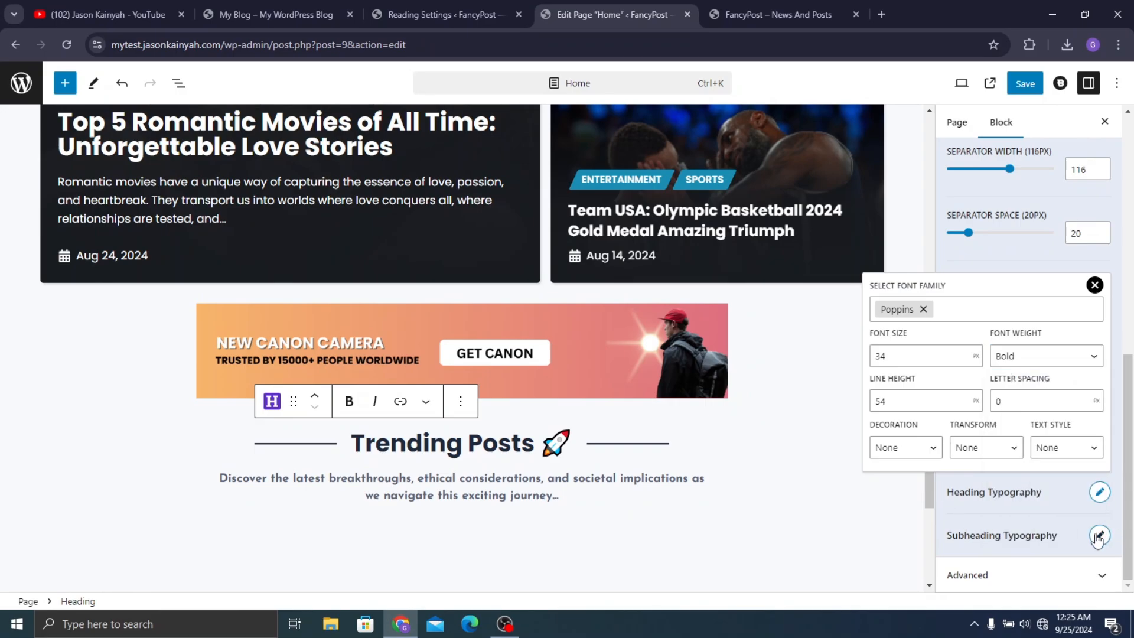
Set the subheading typography font family to Poppins
{"action": "left_click", "coordinate": [1099, 535]}
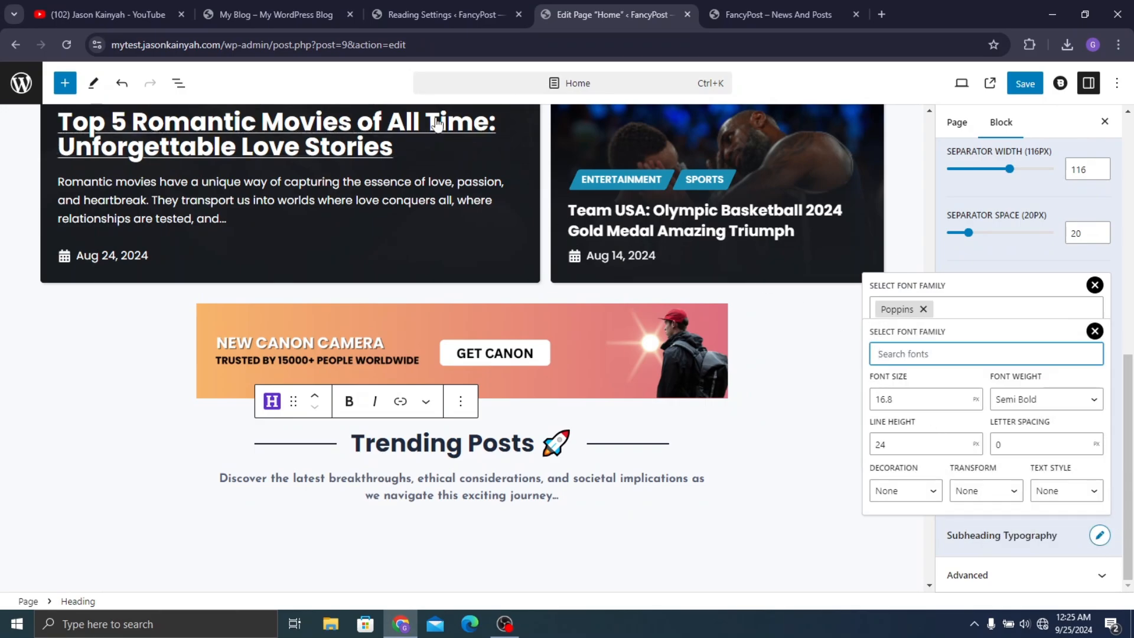
{"action": "type", "text": "po"}
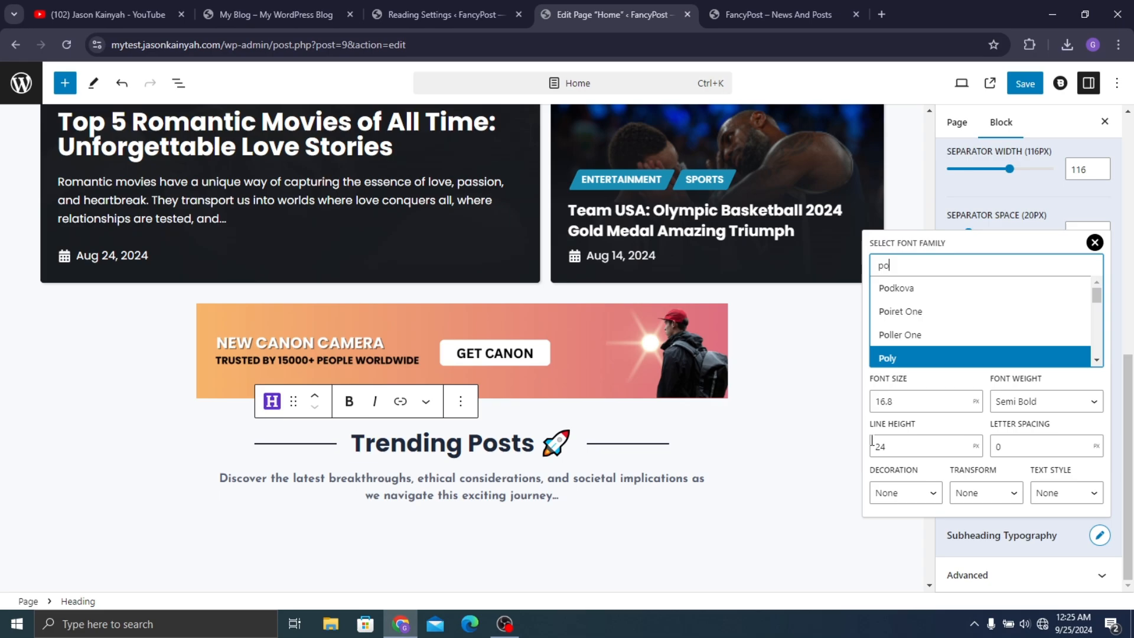
{"action": "type", "text": "ppins"}
{"action": "key", "text": "Return"}
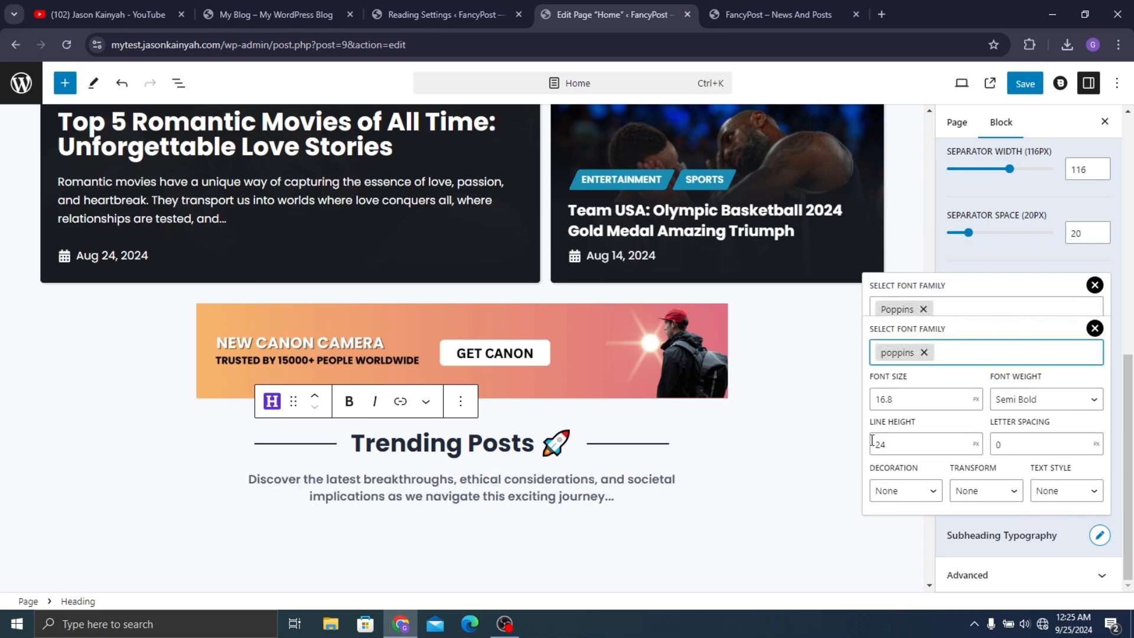
{"action": "left_click", "coordinate": [1030, 400]}
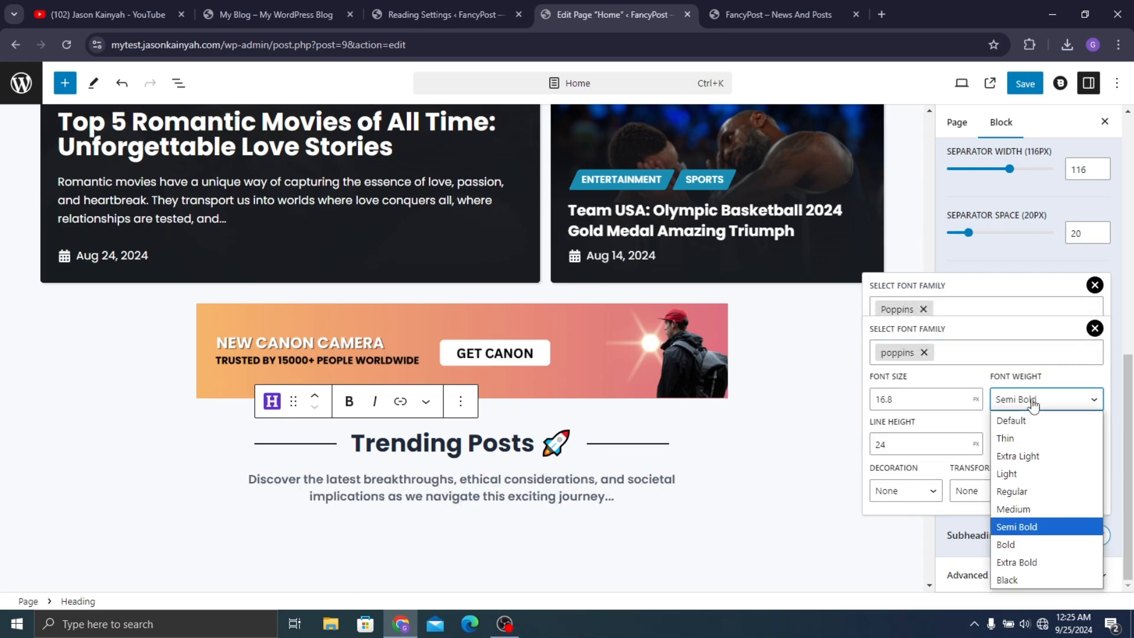
Give the subheading Medium weight and review the heading colours (#1E2938, #546275, #B80000)
{"action": "left_click", "coordinate": [1048, 507]}
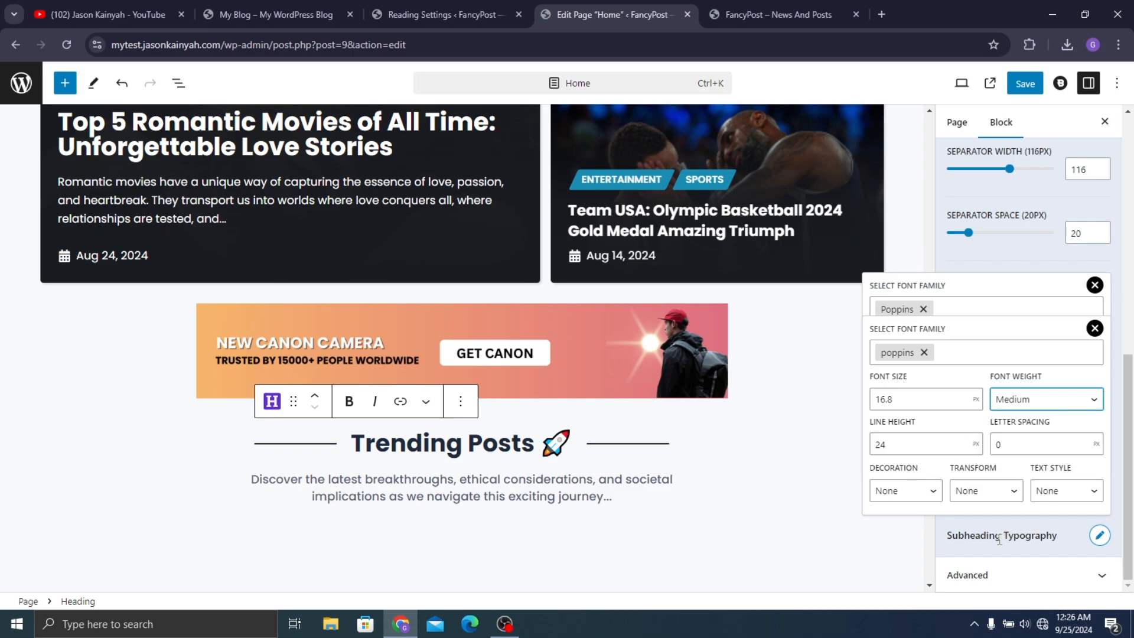
{"action": "scroll", "coordinate": [1050, 177], "scroll_direction": "up", "scroll_amount": 10}
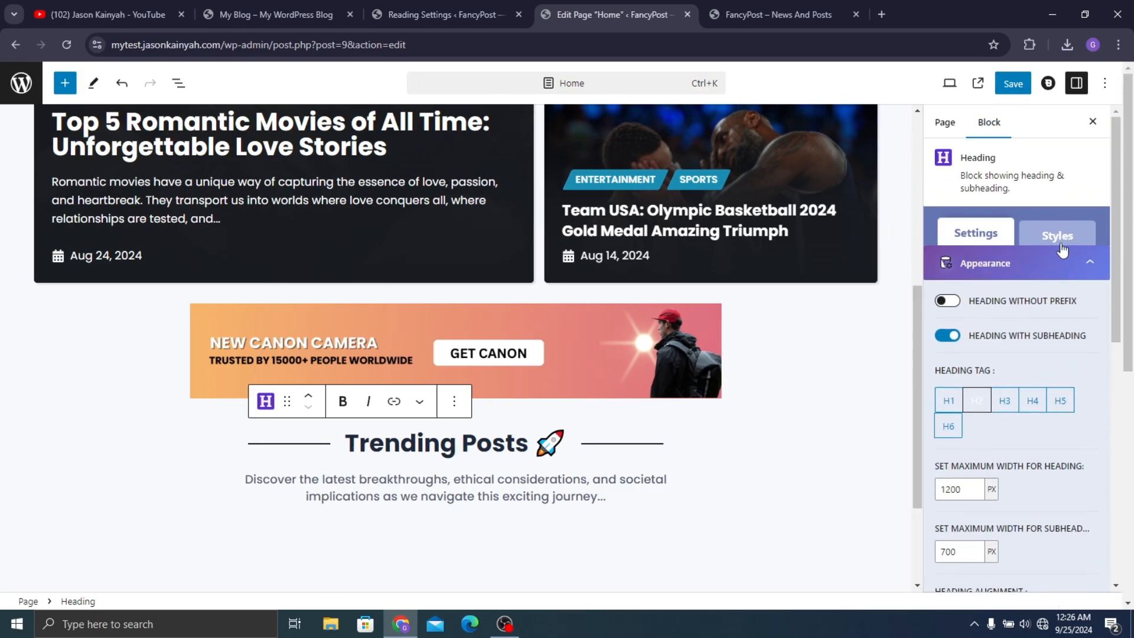
{"action": "left_click", "coordinate": [1060, 242]}
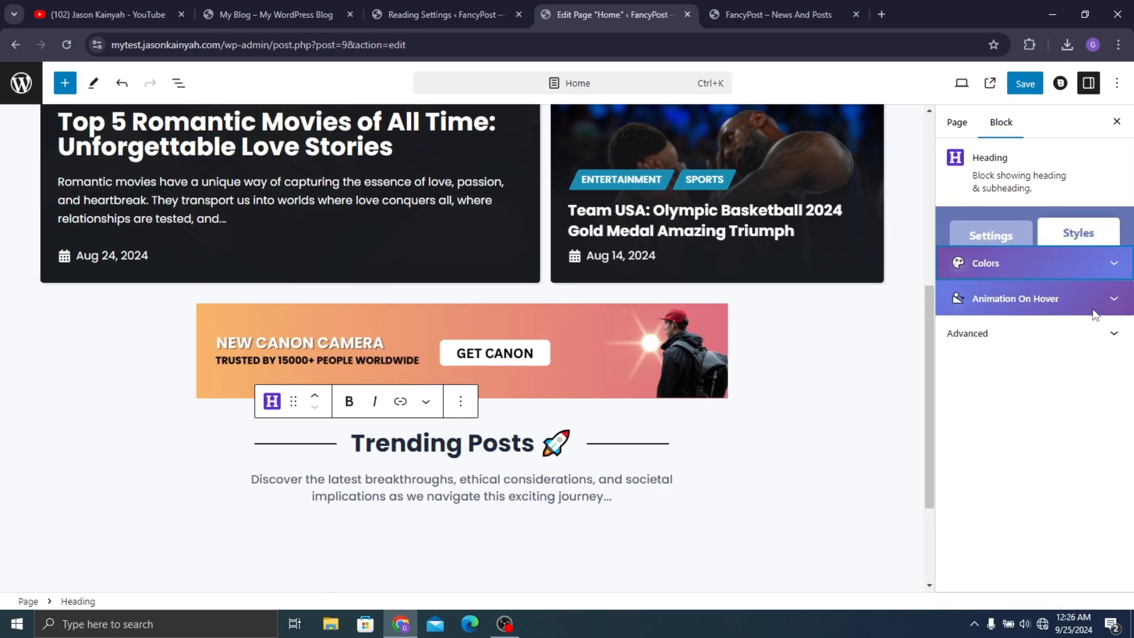
{"action": "left_click", "coordinate": [1063, 263]}
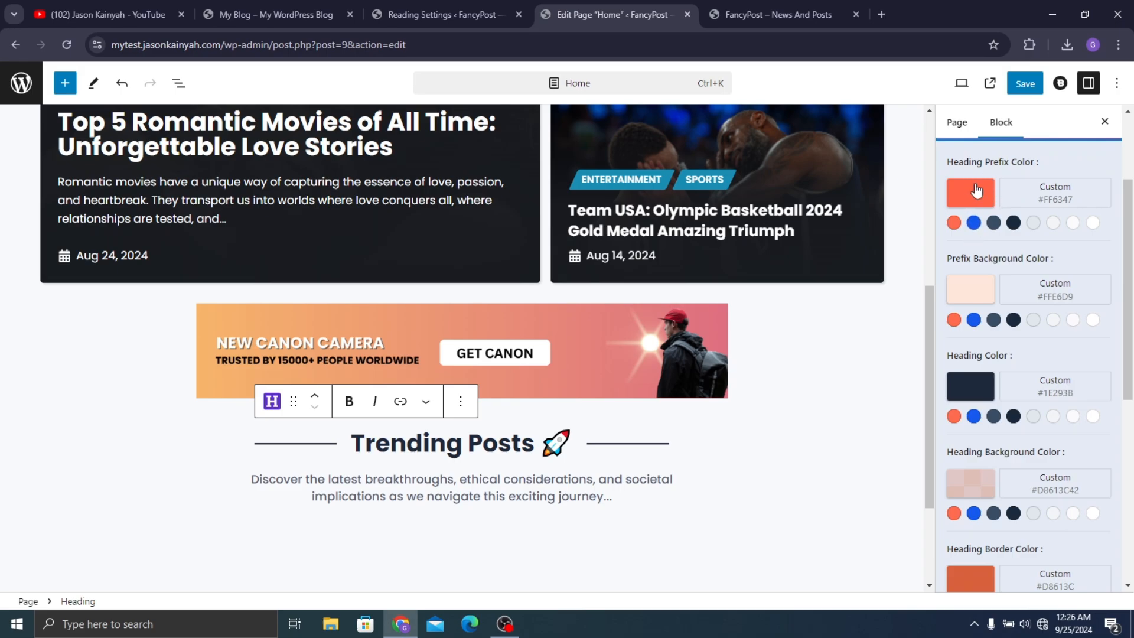
{"action": "scroll", "coordinate": [977, 332], "scroll_direction": "down", "scroll_amount": 2}
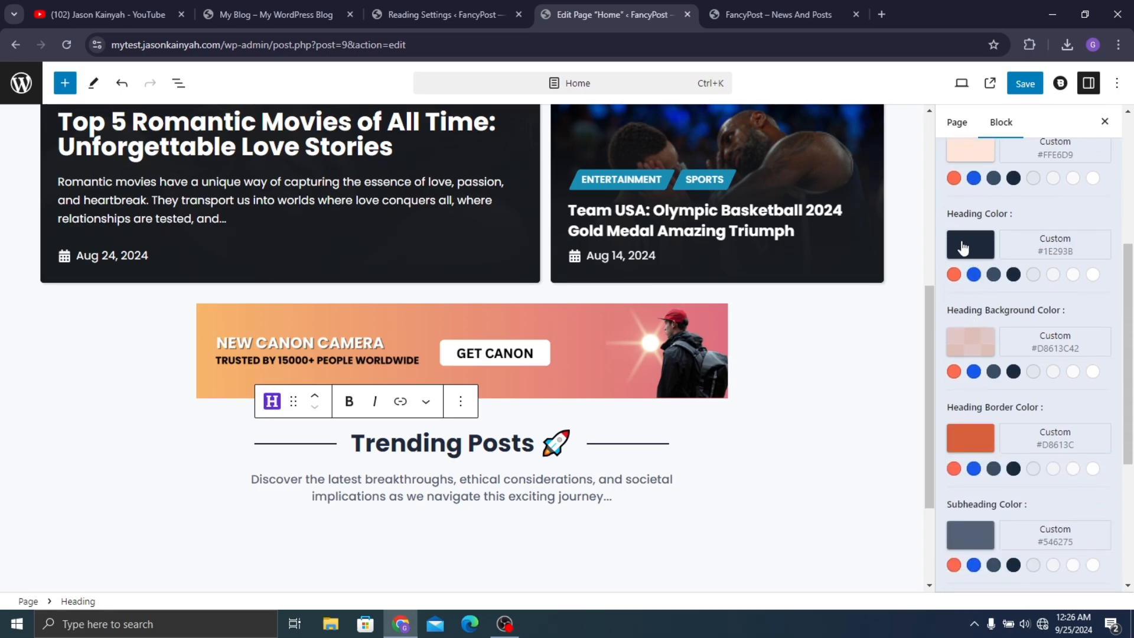
{"action": "scroll", "coordinate": [975, 336], "scroll_direction": "down", "scroll_amount": 1}
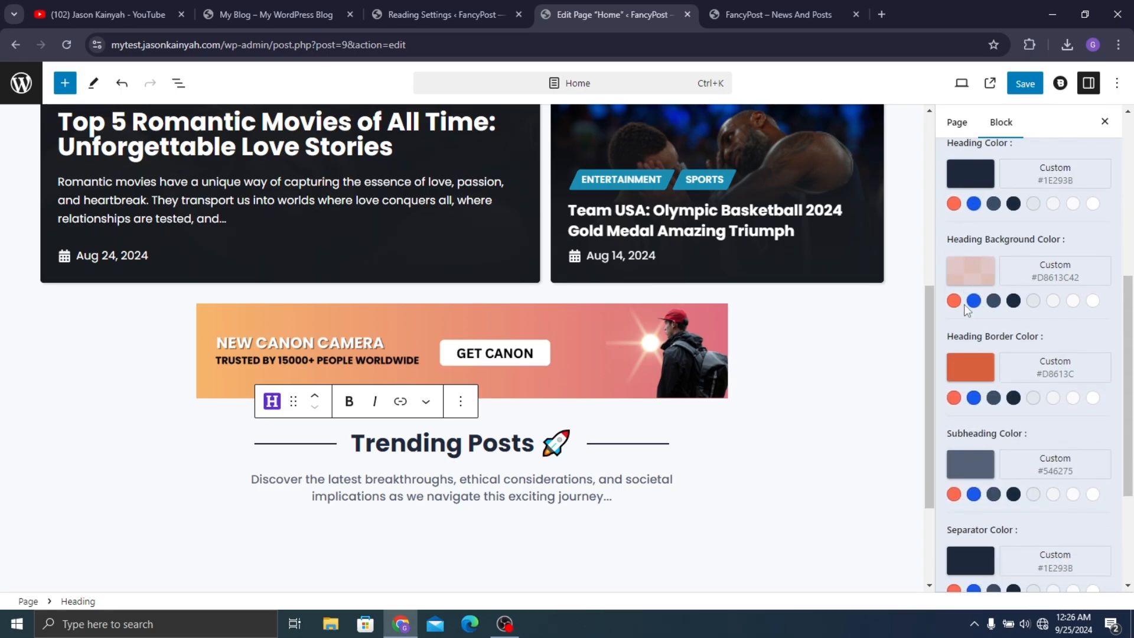
{"action": "scroll", "coordinate": [996, 335], "scroll_direction": "down", "scroll_amount": 3}
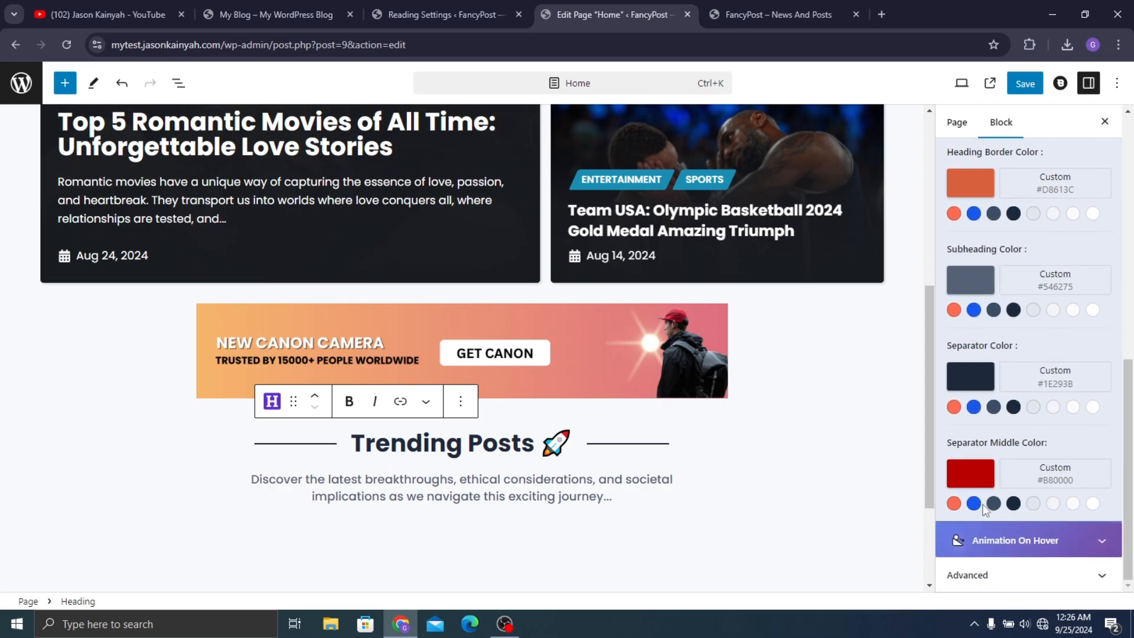
Check the Text Hover Animation options under Animation On Hover
{"action": "left_click", "coordinate": [997, 540]}
{"action": "scroll", "coordinate": [997, 539], "scroll_direction": "down", "scroll_amount": 2}
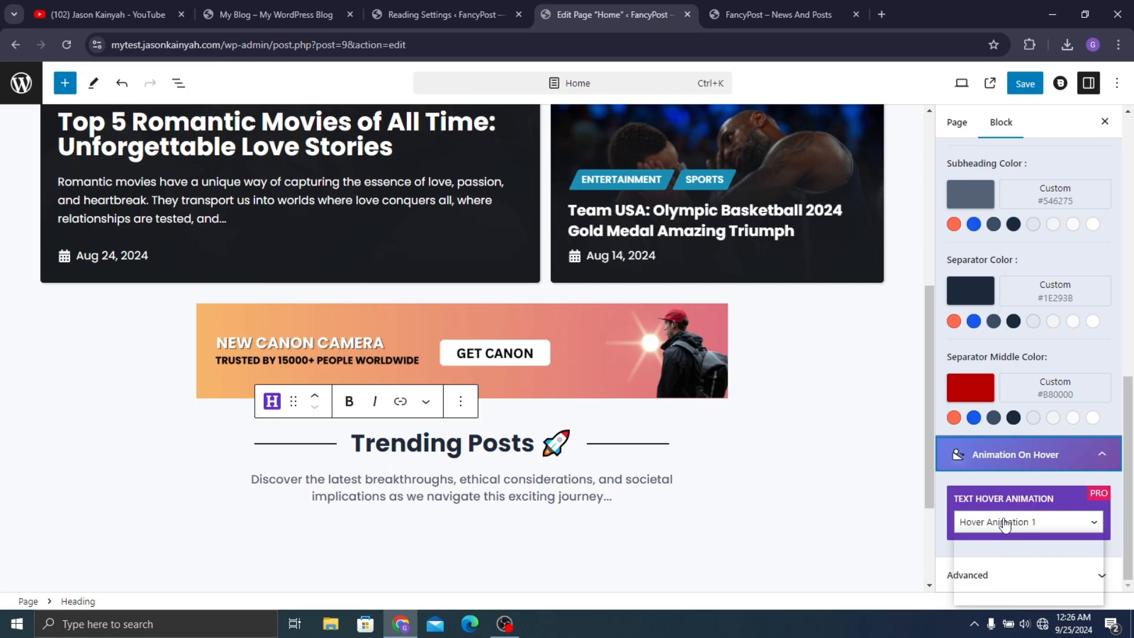
{"action": "left_click", "coordinate": [1004, 524]}
{"action": "left_click", "coordinate": [1078, 532]}
{"action": "left_click", "coordinate": [1035, 525]}
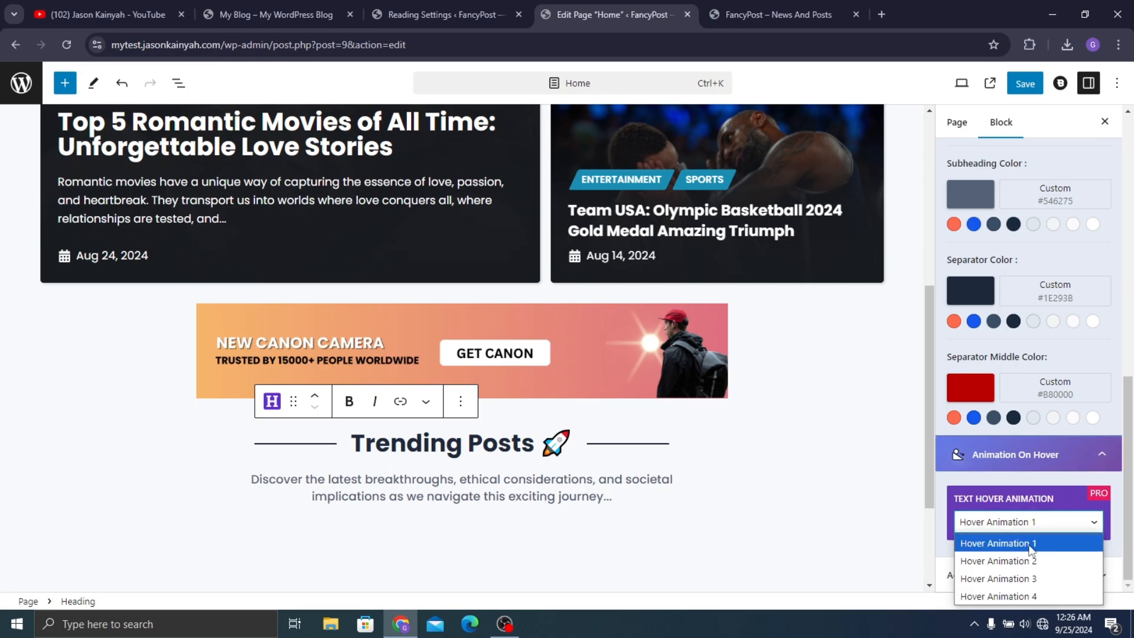
{"action": "scroll", "coordinate": [1028, 227], "scroll_direction": "up", "scroll_amount": 7}
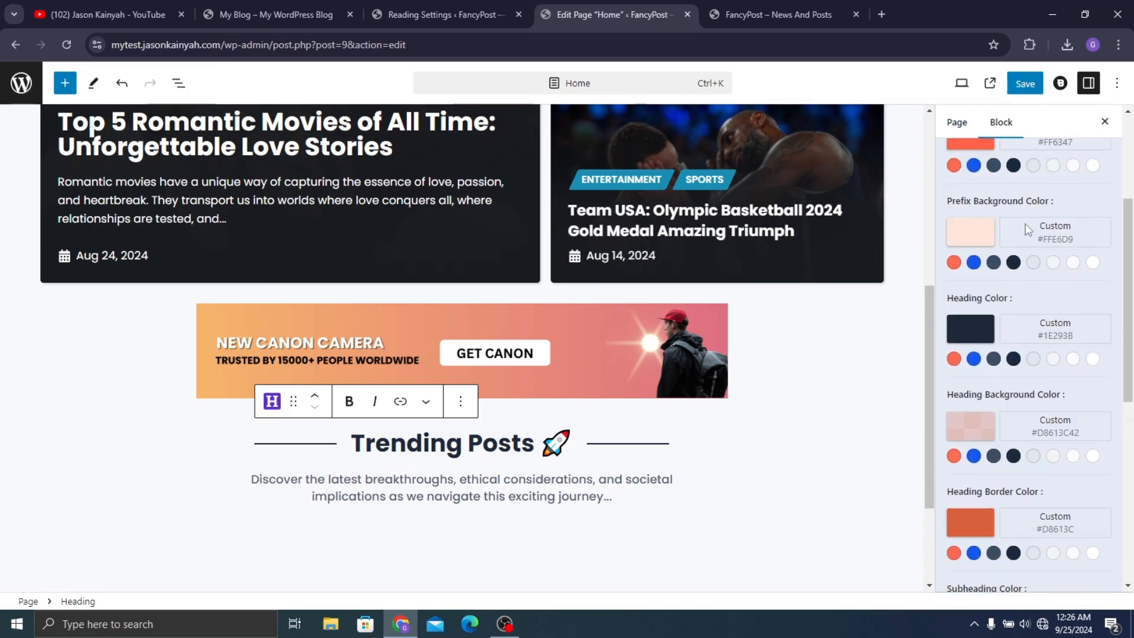
Save the Home page and reload the live site to see the Trending Posts heading under the banner
{"action": "left_click", "coordinate": [1036, 83]}
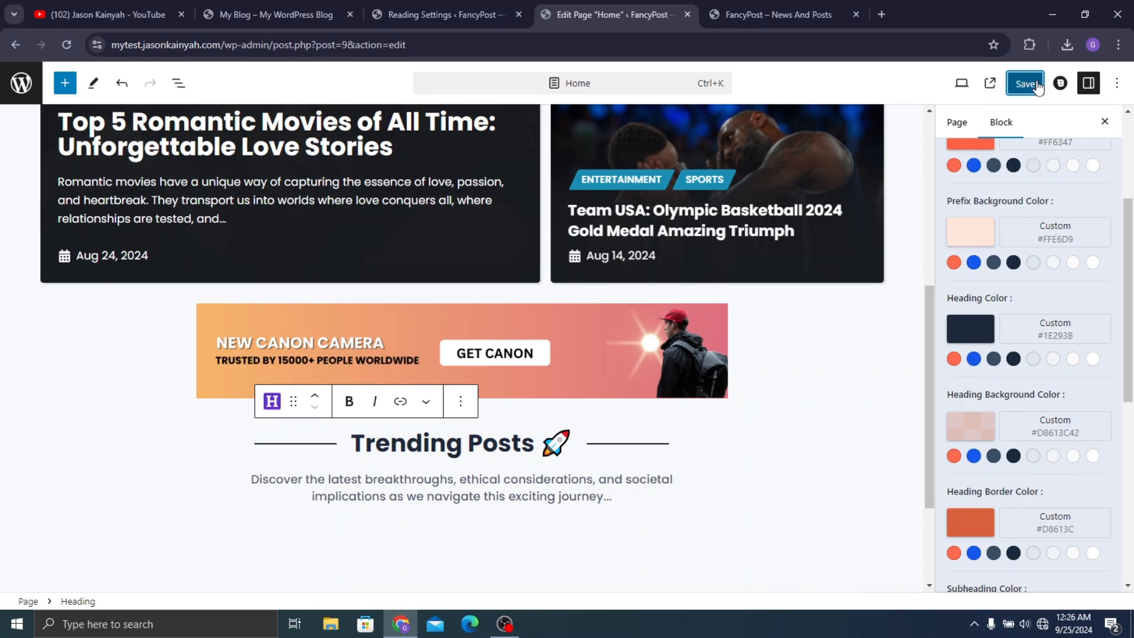
{"action": "left_click", "coordinate": [821, 15]}
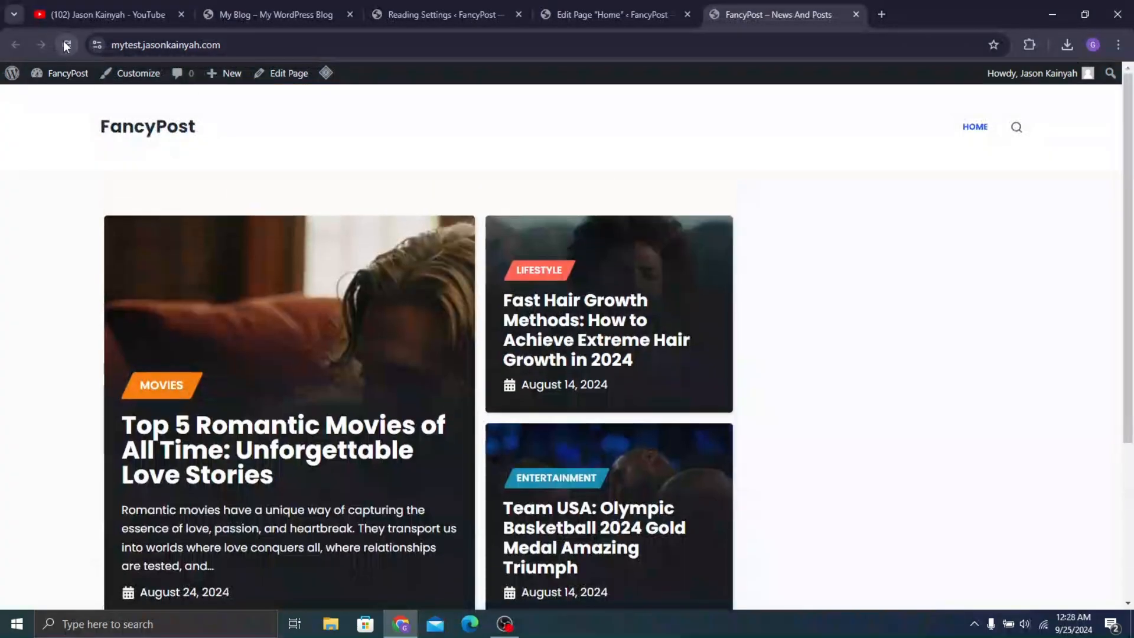
{"action": "left_click", "coordinate": [63, 41]}
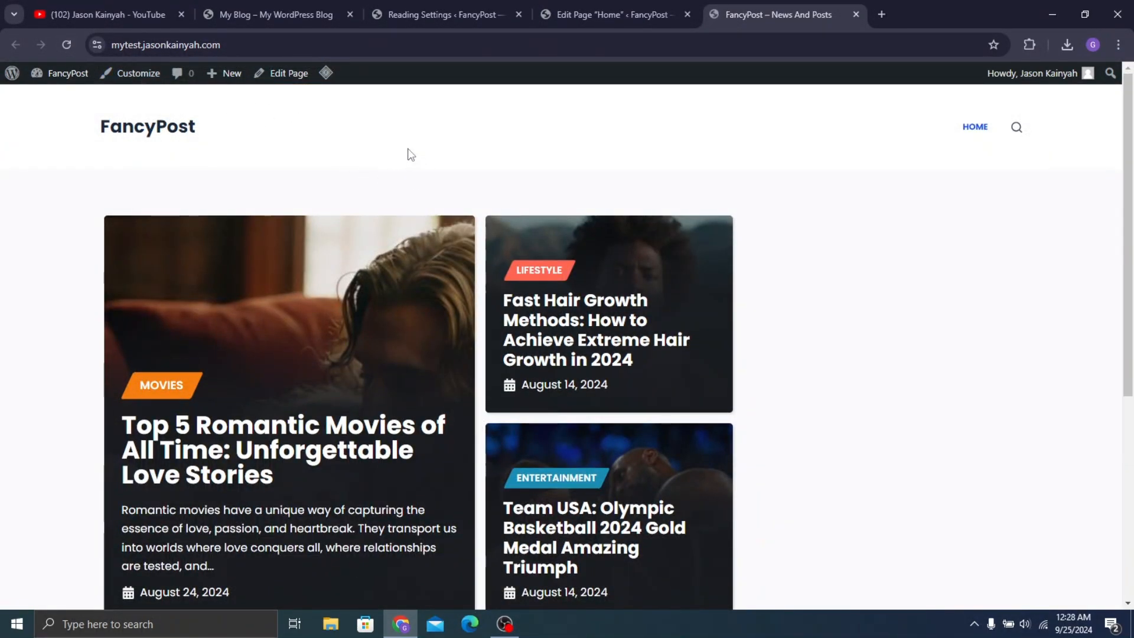
{"action": "scroll", "coordinate": [590, 325], "scroll_direction": "down", "scroll_amount": 5}
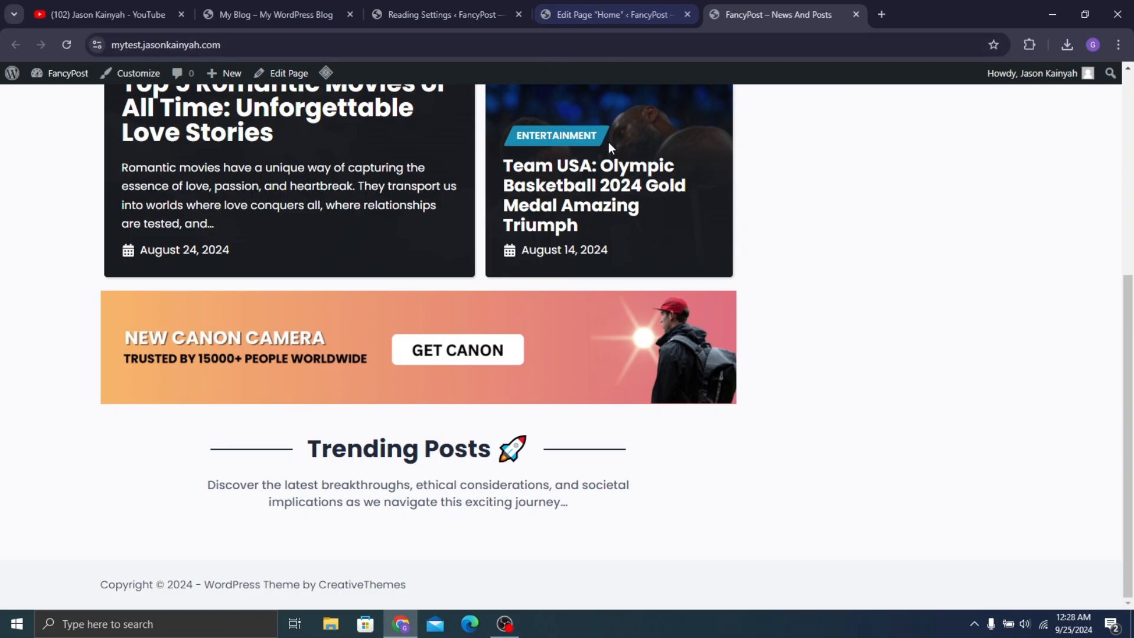
{"action": "scroll", "coordinate": [603, 162], "scroll_direction": "up", "scroll_amount": 2}
{"action": "scroll", "coordinate": [604, 163], "scroll_direction": "down", "scroll_amount": 2}
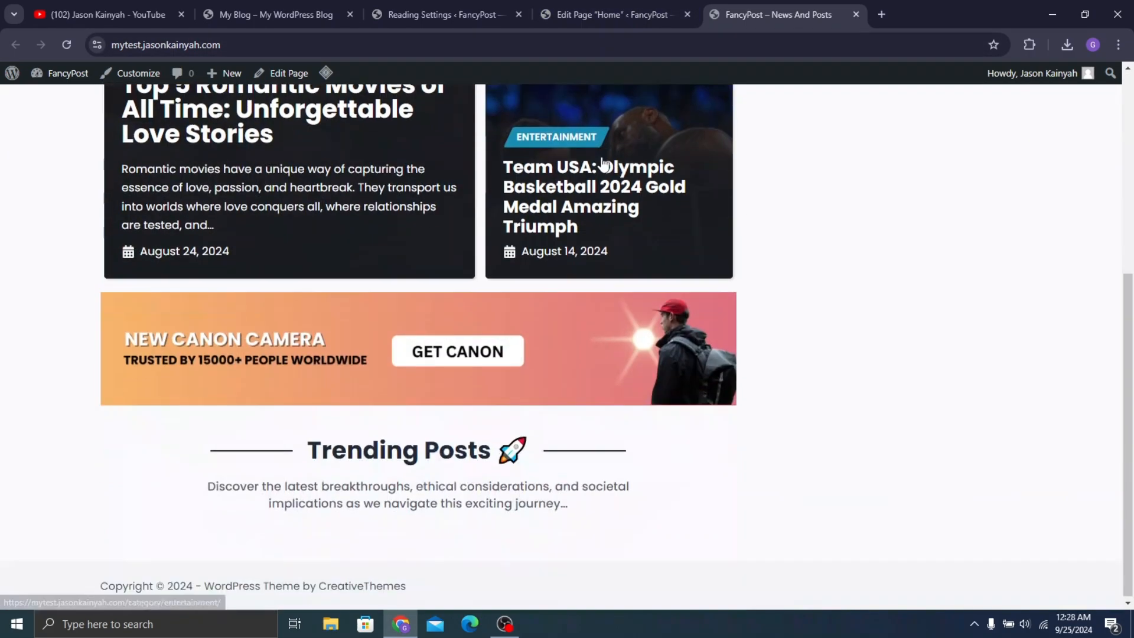
Back in the Home editor, deselect the Trending Posts heading block
{"action": "left_click", "coordinate": [597, 6]}
{"action": "scroll", "coordinate": [413, 266], "scroll_direction": "down", "scroll_amount": 2}
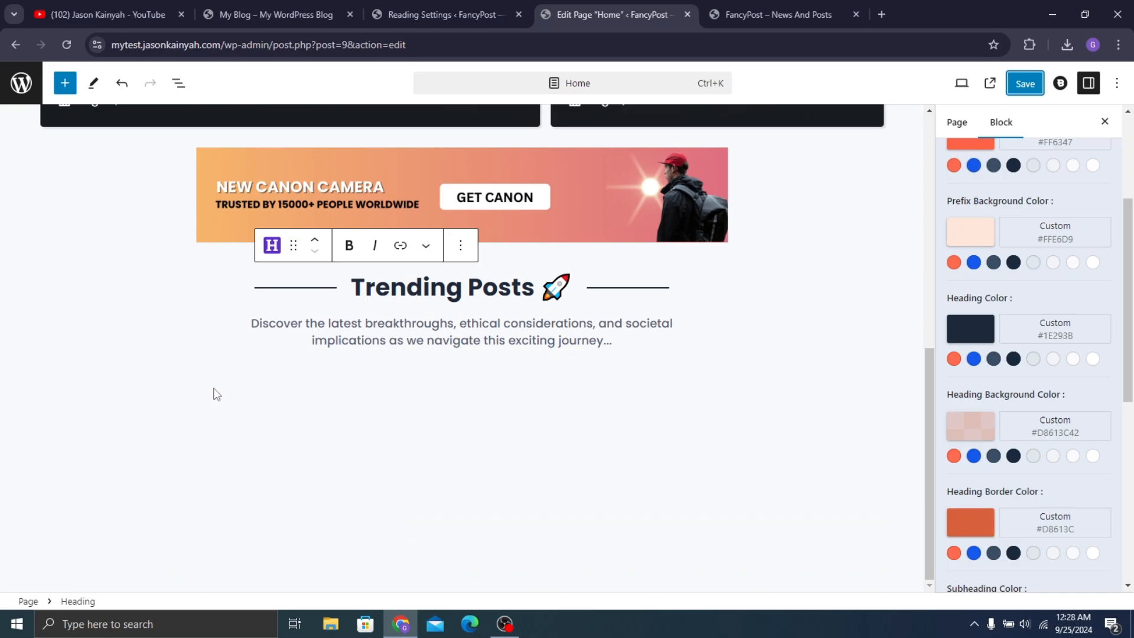
{"action": "left_click", "coordinate": [67, 163]}
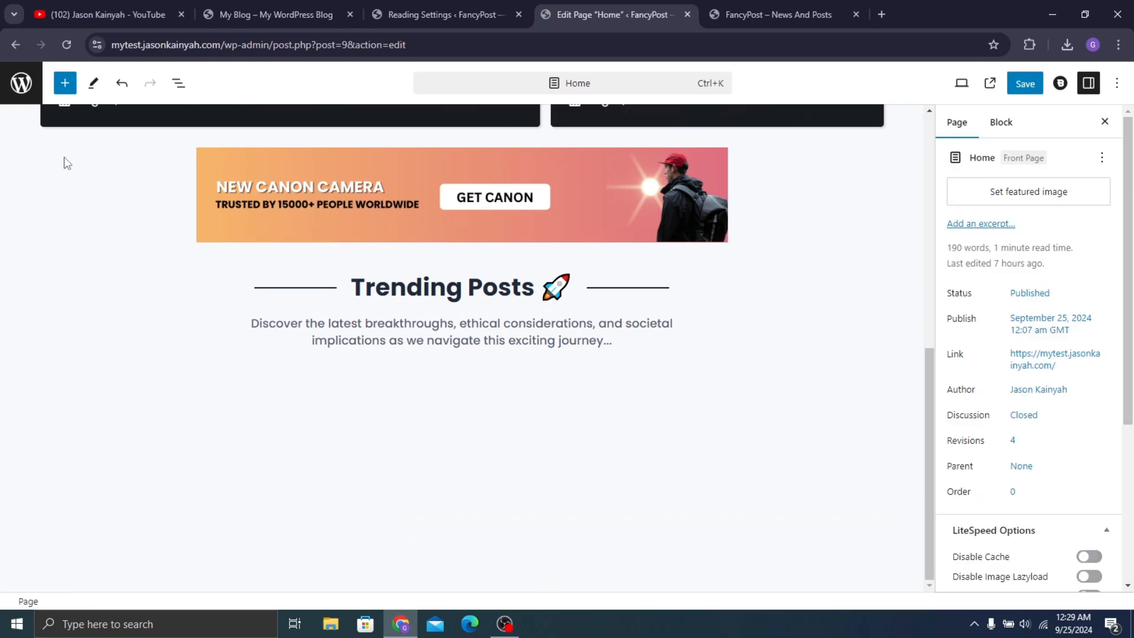
Insert a FancyPost Post Grid below the heading, showing six posts in three columns
{"action": "left_click", "coordinate": [65, 84]}
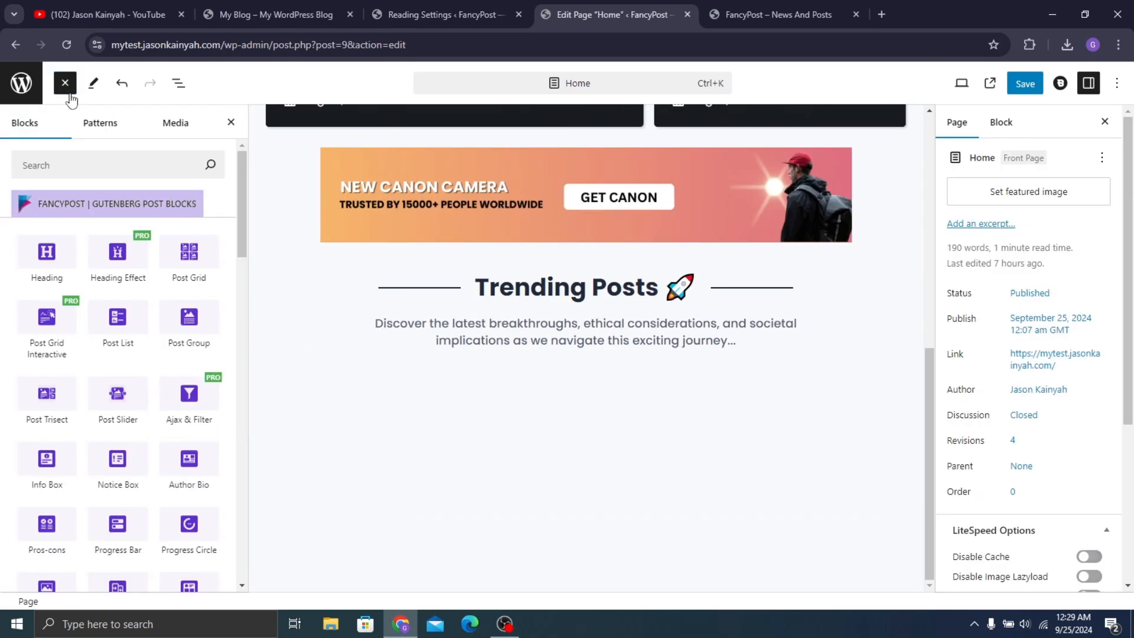
{"action": "scroll", "coordinate": [122, 154], "scroll_direction": "down", "scroll_amount": 5}
{"action": "scroll", "coordinate": [131, 172], "scroll_direction": "up", "scroll_amount": 4}
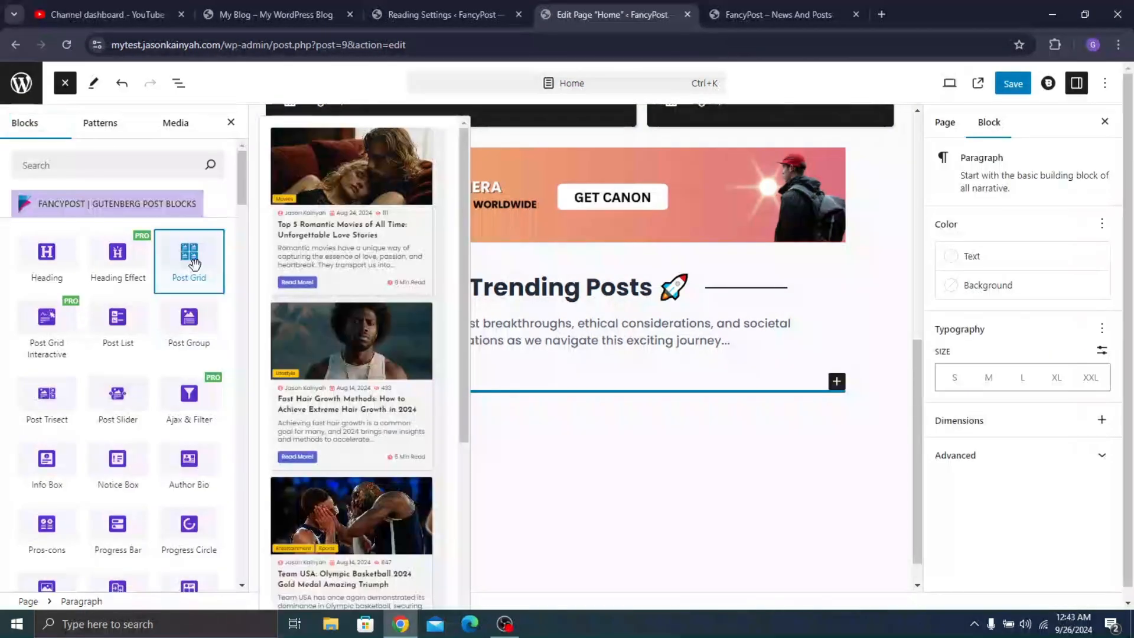
{"action": "left_click", "coordinate": [189, 260]}
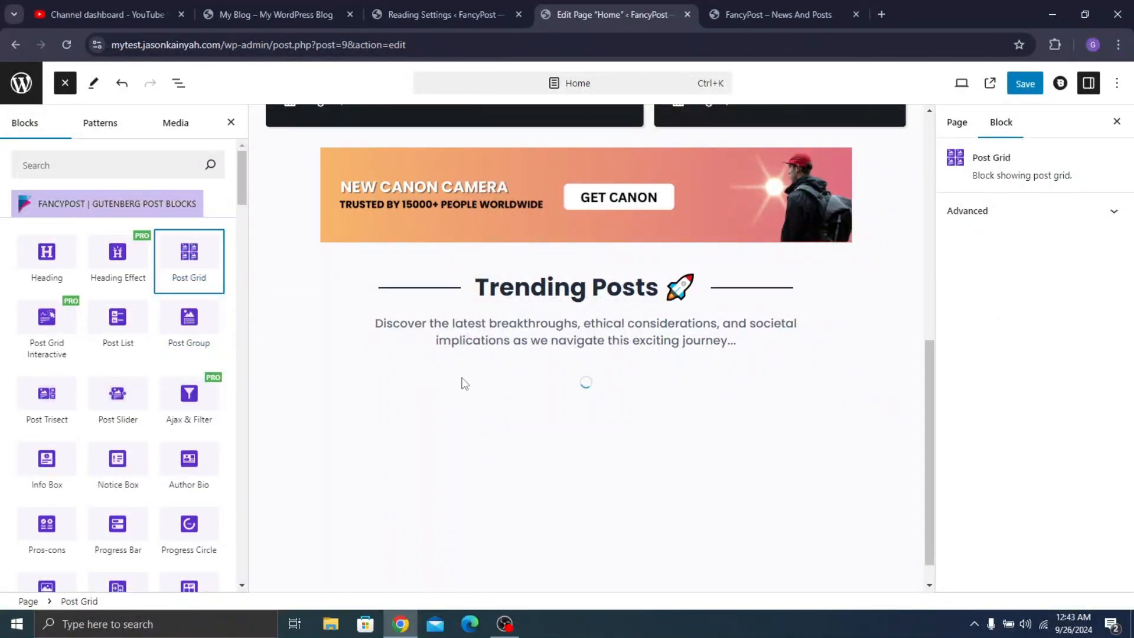
{"action": "scroll", "coordinate": [560, 404], "scroll_direction": "down", "scroll_amount": 5}
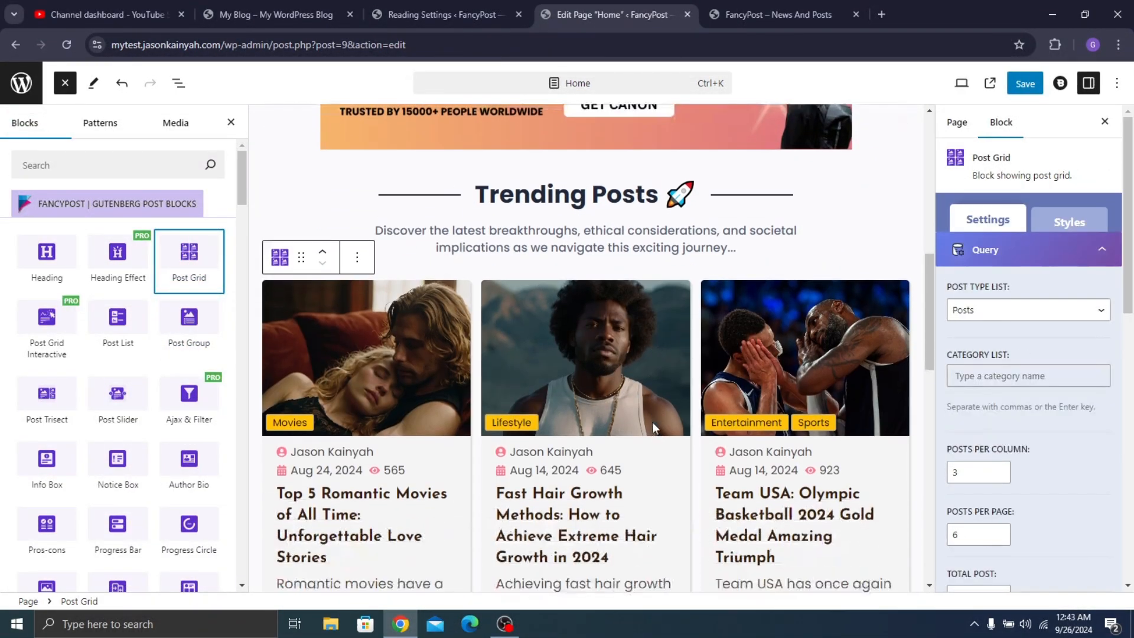
{"action": "scroll", "coordinate": [543, 233], "scroll_direction": "down", "scroll_amount": 5}
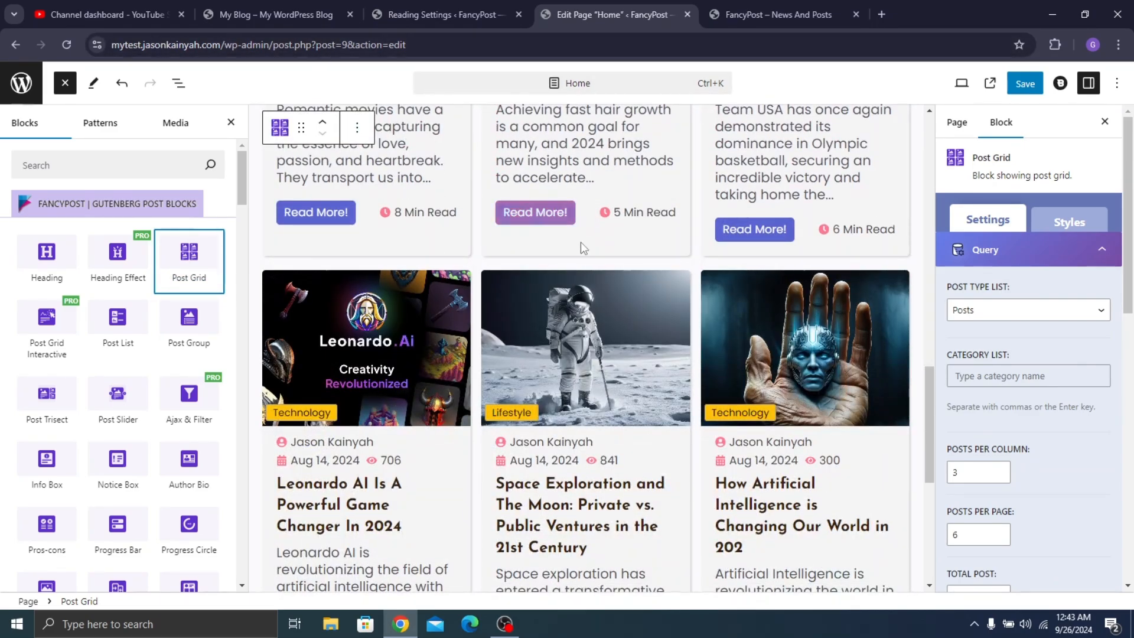
{"action": "scroll", "coordinate": [664, 236], "scroll_direction": "up", "scroll_amount": 8}
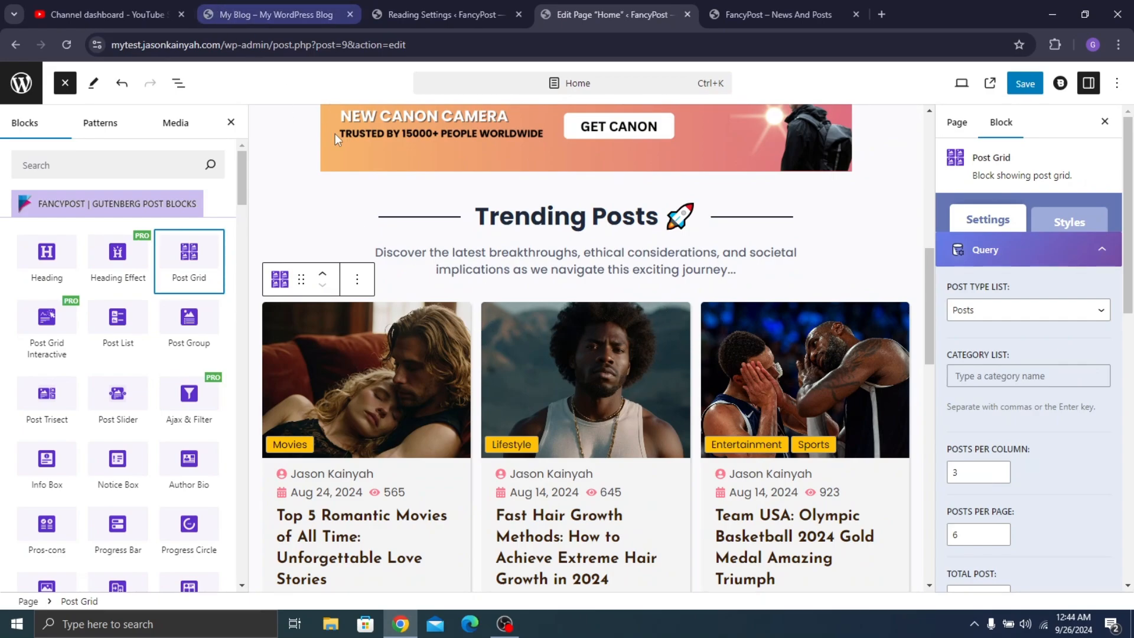
{"action": "left_click", "coordinate": [298, 20]}
{"action": "scroll", "coordinate": [480, 229], "scroll_direction": "down", "scroll_amount": 10}
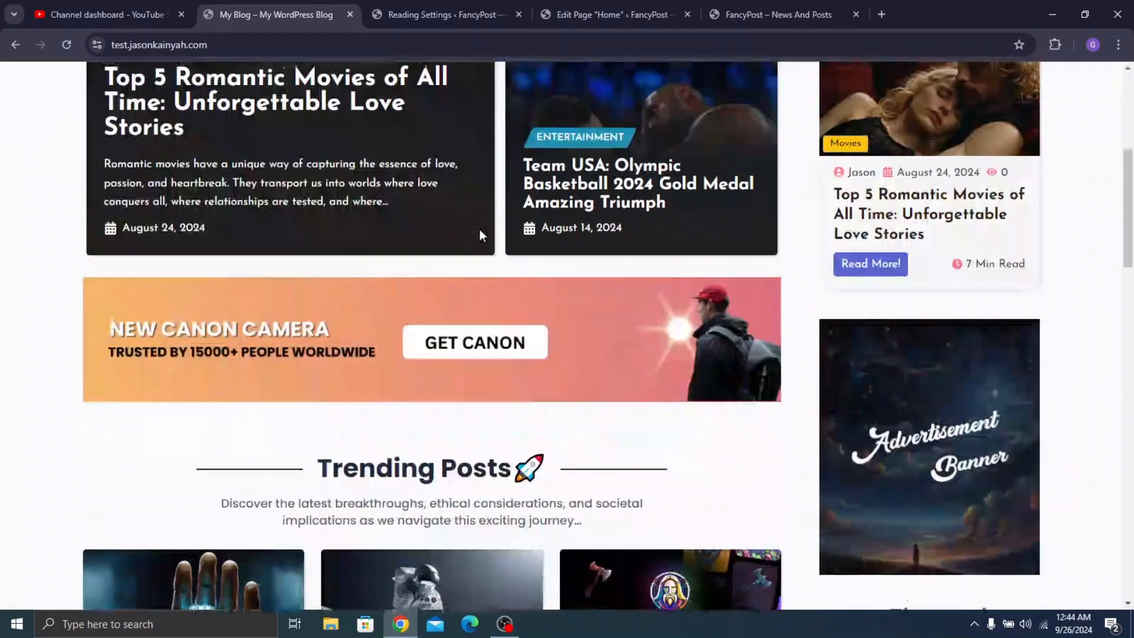
{"action": "scroll", "coordinate": [482, 229], "scroll_direction": "down", "scroll_amount": 10}
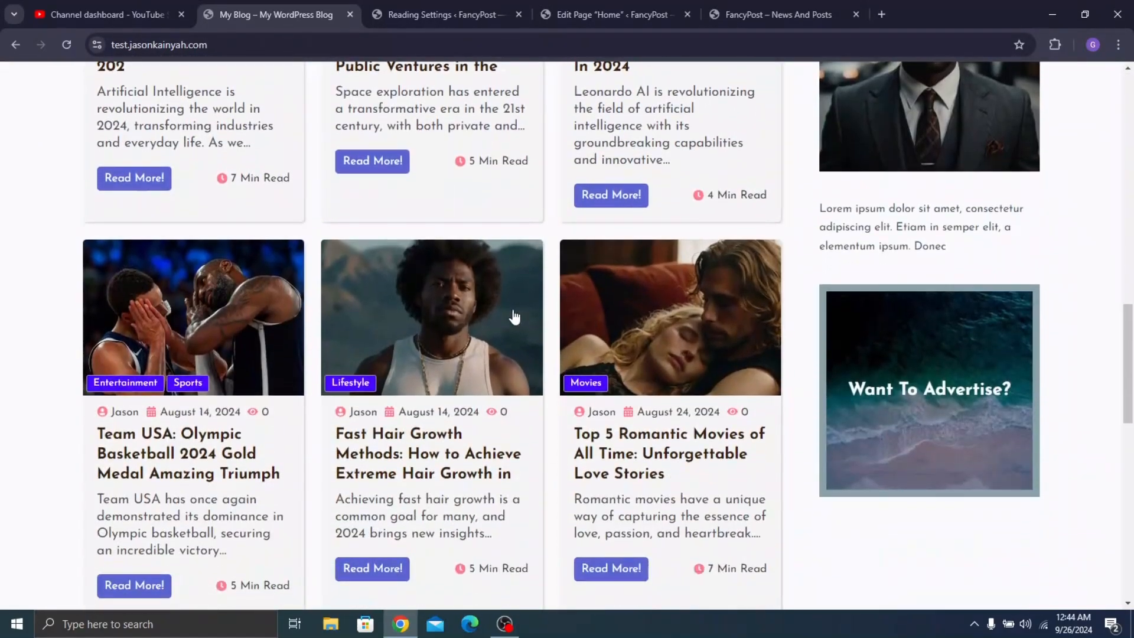
{"action": "scroll", "coordinate": [182, 335], "scroll_direction": "up", "scroll_amount": 6}
{"action": "scroll", "coordinate": [247, 176], "scroll_direction": "down", "scroll_amount": 6}
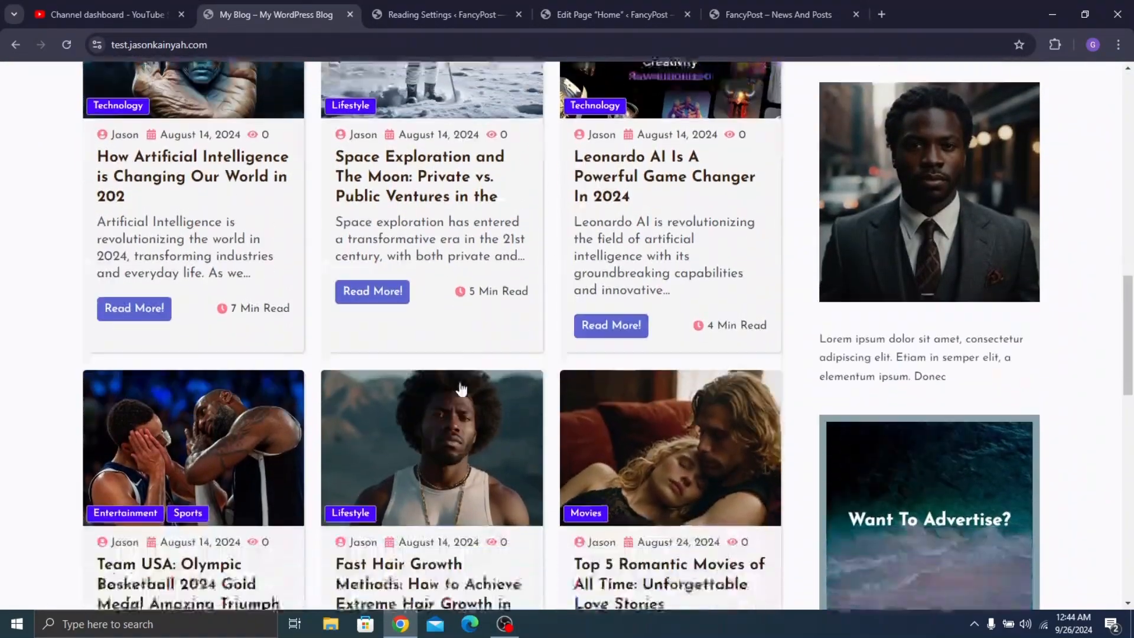
{"action": "scroll", "coordinate": [247, 176], "scroll_direction": "up", "scroll_amount": 7}
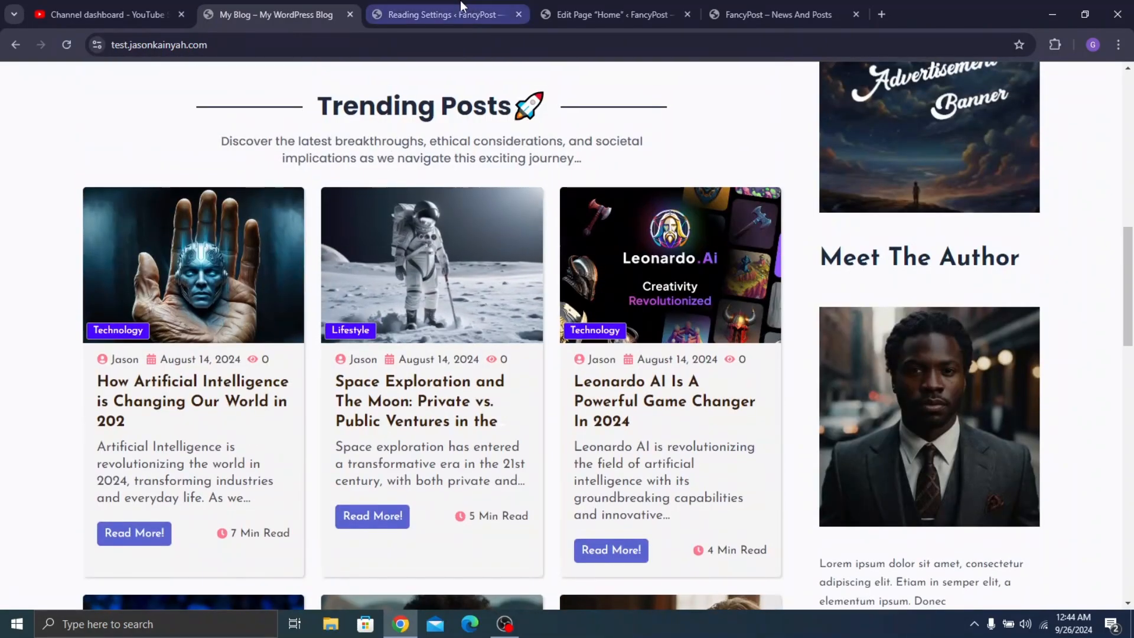
{"action": "left_click", "coordinate": [445, 3]}
Close the Reading Settings tab and change the Post Grid's Total Post count
{"action": "left_click", "coordinate": [579, 12]}
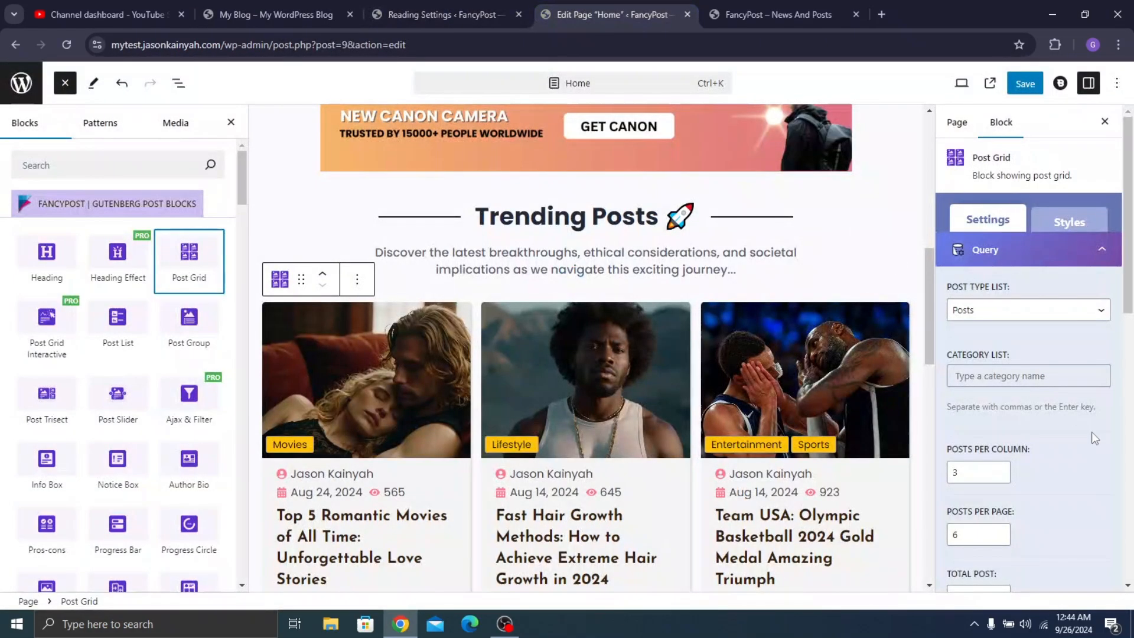
{"action": "left_click", "coordinate": [519, 14]}
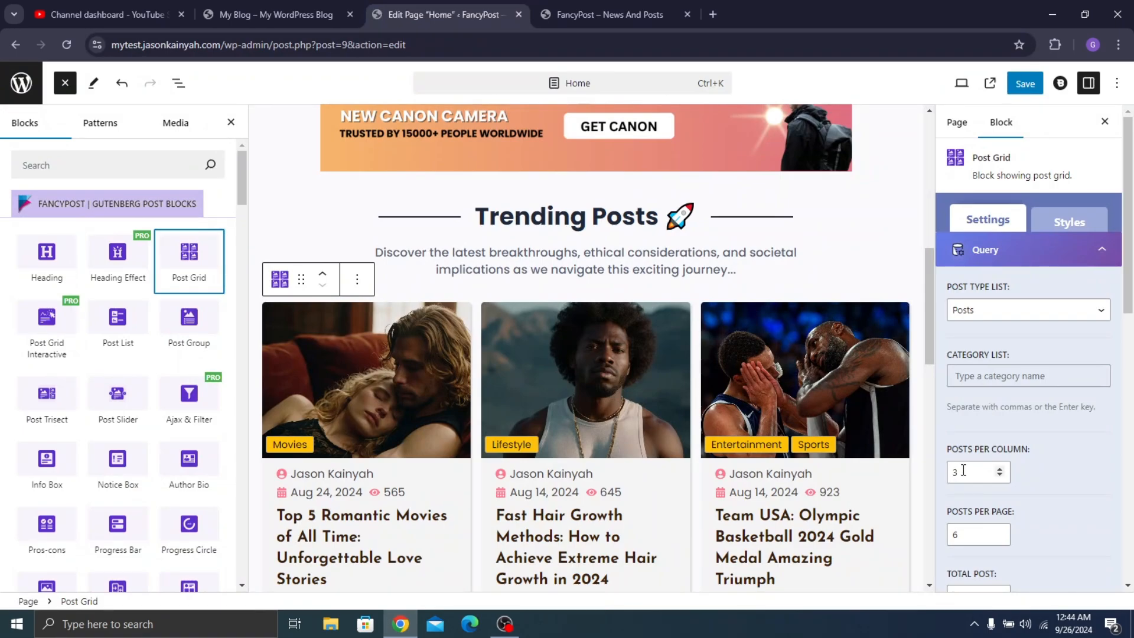
{"action": "scroll", "coordinate": [980, 466], "scroll_direction": "down", "scroll_amount": 2}
{"action": "scroll", "coordinate": [754, 333], "scroll_direction": "down", "scroll_amount": 10}
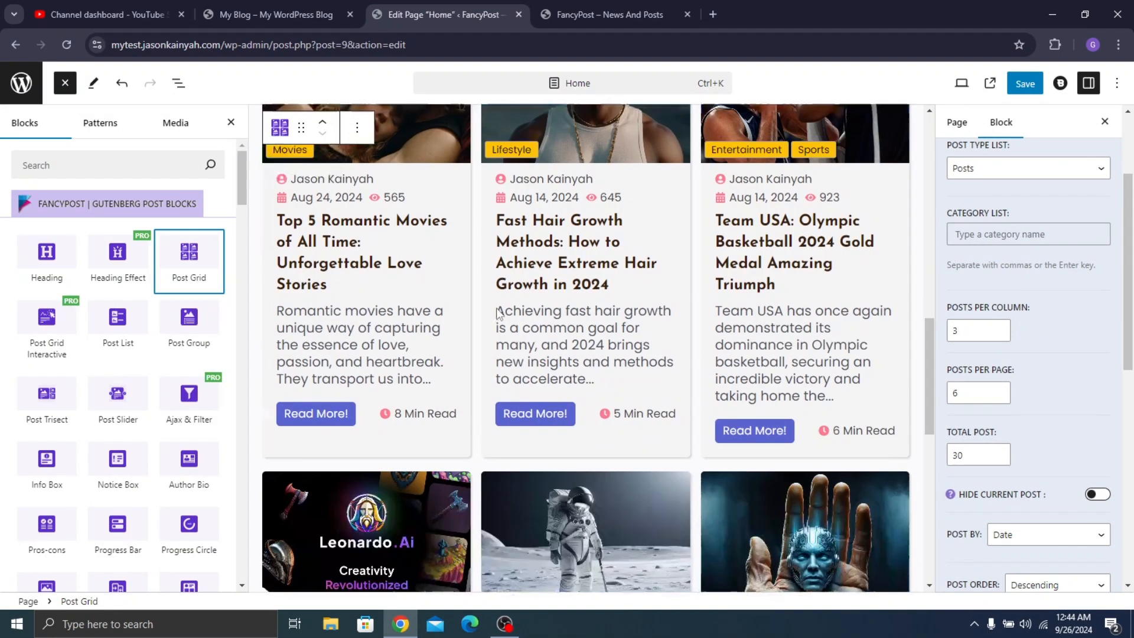
{"action": "double_click", "coordinate": [955, 454]}
{"action": "type", "text": "3"}
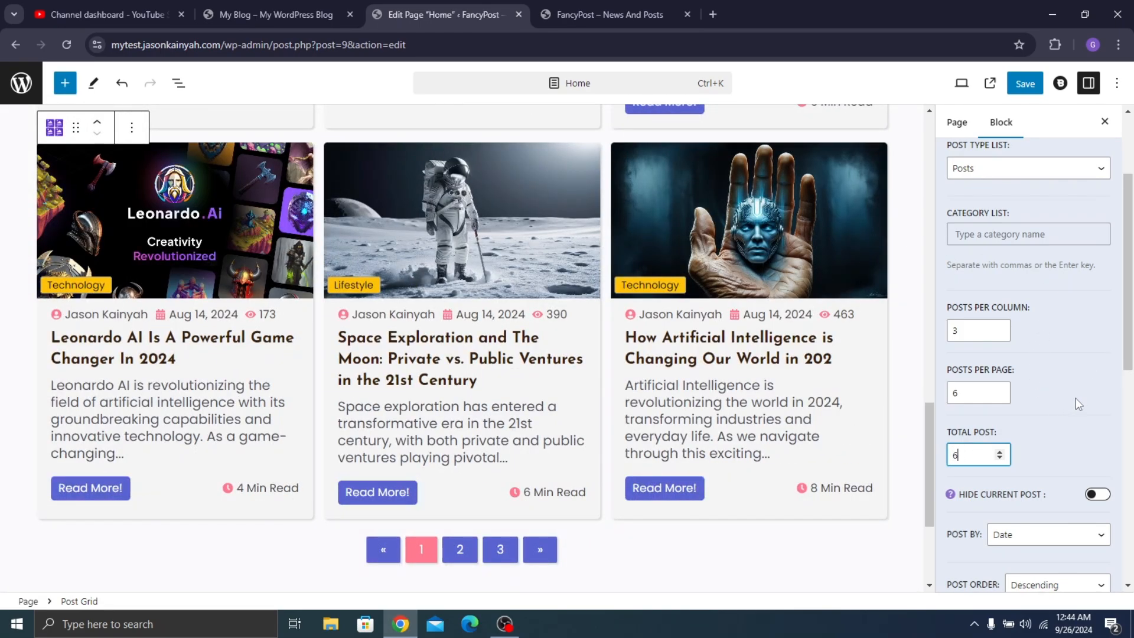
Sort the Post Grid's posts by Title in Ascending order
{"action": "scroll", "coordinate": [1047, 416], "scroll_direction": "down", "scroll_amount": 2}
{"action": "left_click", "coordinate": [1044, 404]}
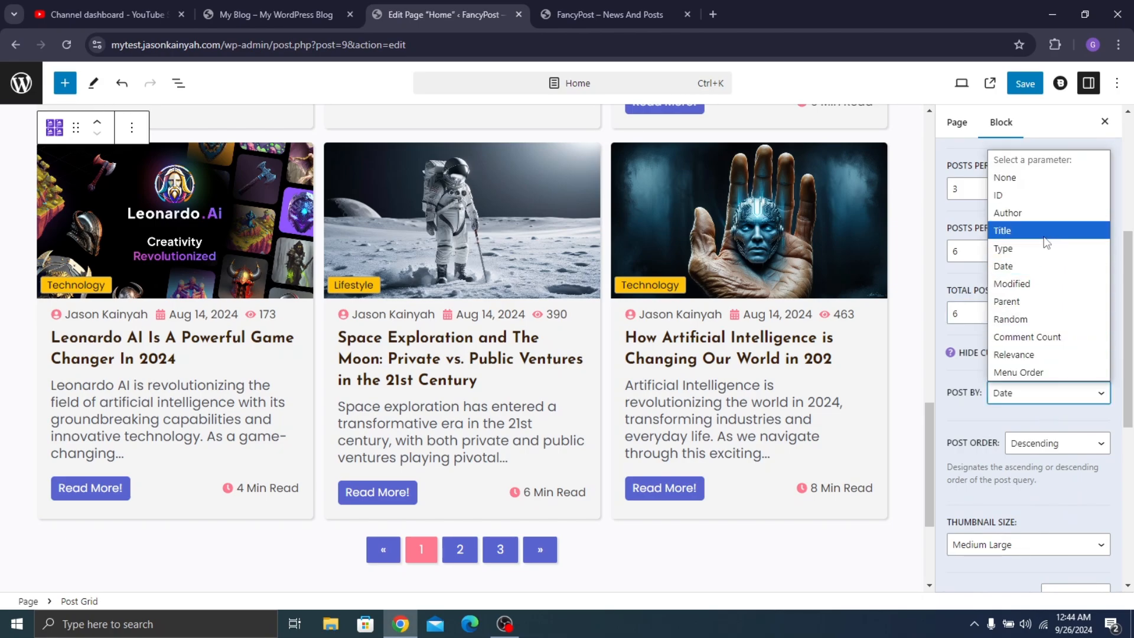
{"action": "left_click", "coordinate": [1049, 230]}
{"action": "left_click", "coordinate": [1032, 402]}
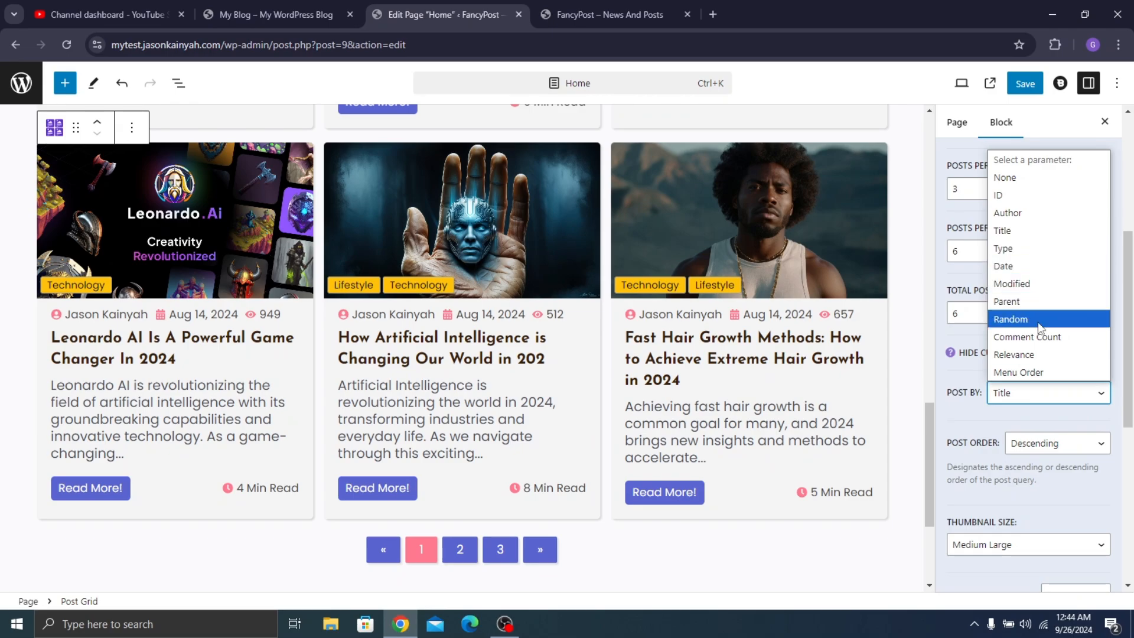
{"action": "left_click", "coordinate": [1055, 406]}
{"action": "left_click", "coordinate": [1052, 443]}
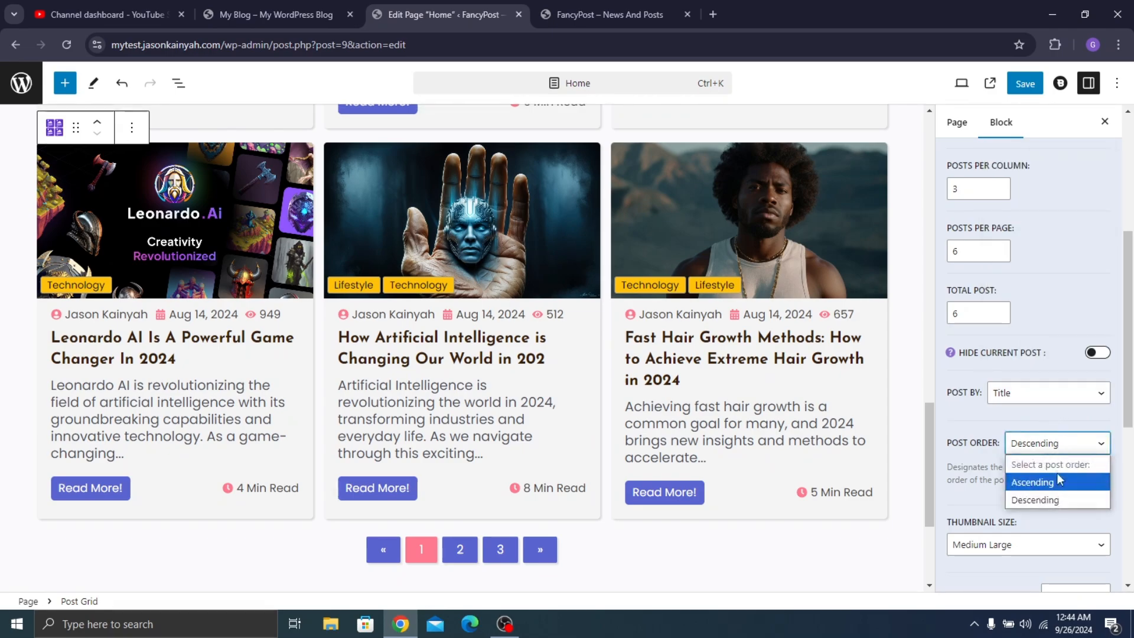
{"action": "left_click", "coordinate": [1057, 480]}
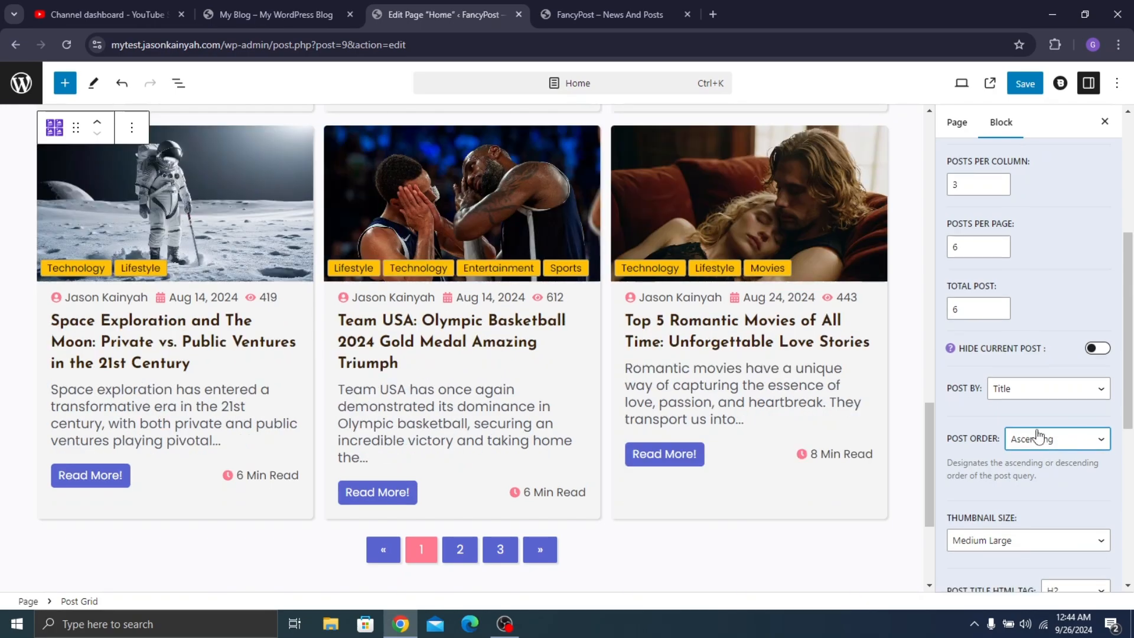
{"action": "scroll", "coordinate": [1039, 377], "scroll_direction": "down", "scroll_amount": 3}
{"action": "scroll", "coordinate": [1023, 341], "scroll_direction": "down", "scroll_amount": 2}
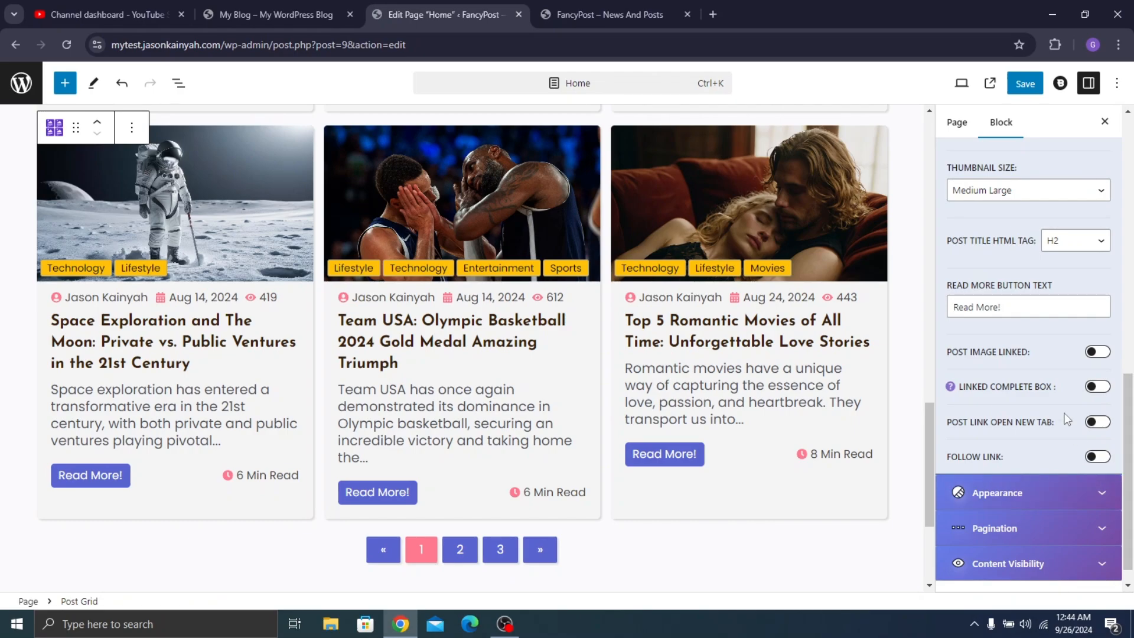
Make the grid's post links open in a new tab and open the Post Layout list
{"action": "left_click", "coordinate": [1103, 422]}
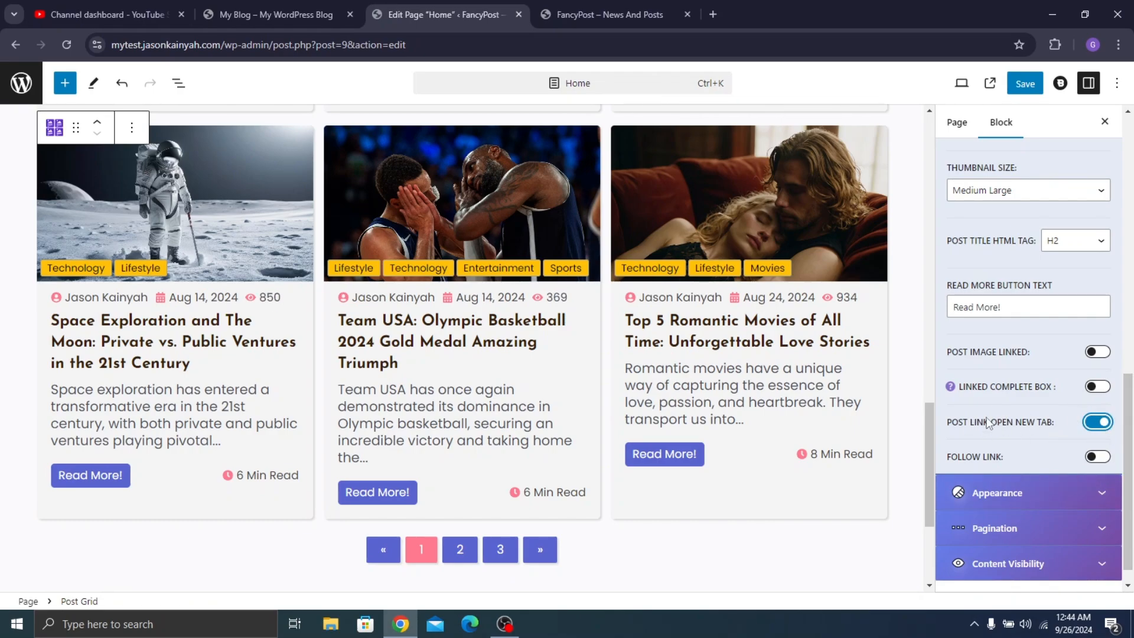
{"action": "left_click", "coordinate": [1060, 491]}
{"action": "scroll", "coordinate": [1080, 445], "scroll_direction": "down", "scroll_amount": 3}
{"action": "scroll", "coordinate": [990, 296], "scroll_direction": "up", "scroll_amount": 2}
{"action": "left_click", "coordinate": [982, 196]}
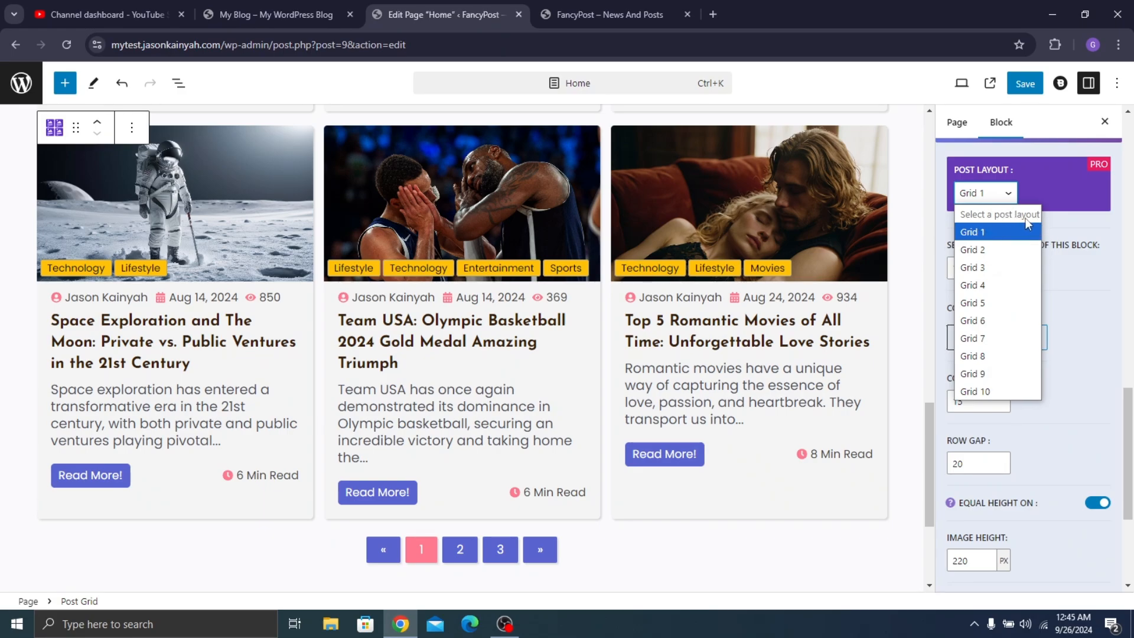
Keep the Grid 1 layout and leave card text left-aligned after trying center
{"action": "left_click", "coordinate": [1067, 190]}
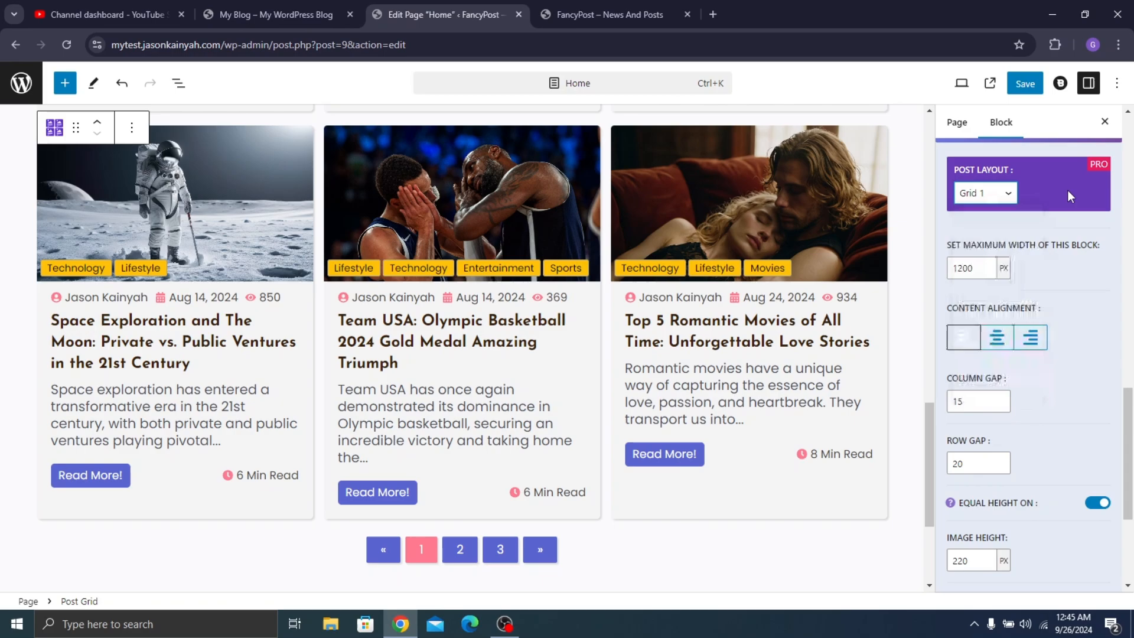
{"action": "left_click", "coordinate": [997, 337]}
{"action": "left_click", "coordinate": [963, 337]}
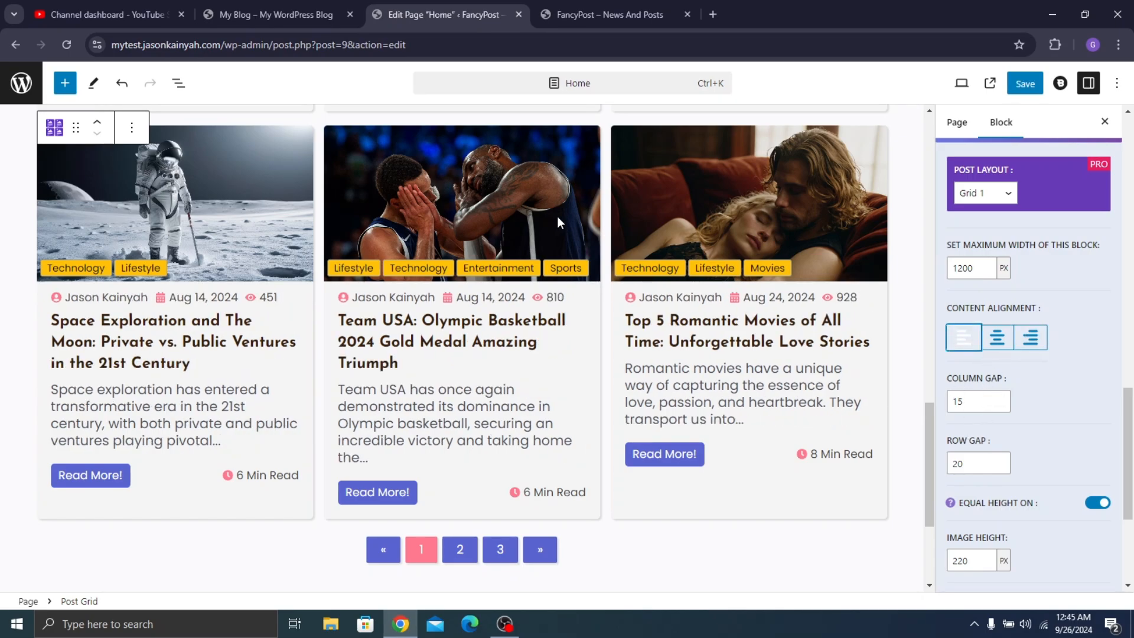
Set the Excerpt Word Count to 15 words
{"action": "scroll", "coordinate": [618, 262], "scroll_direction": "up", "scroll_amount": 5}
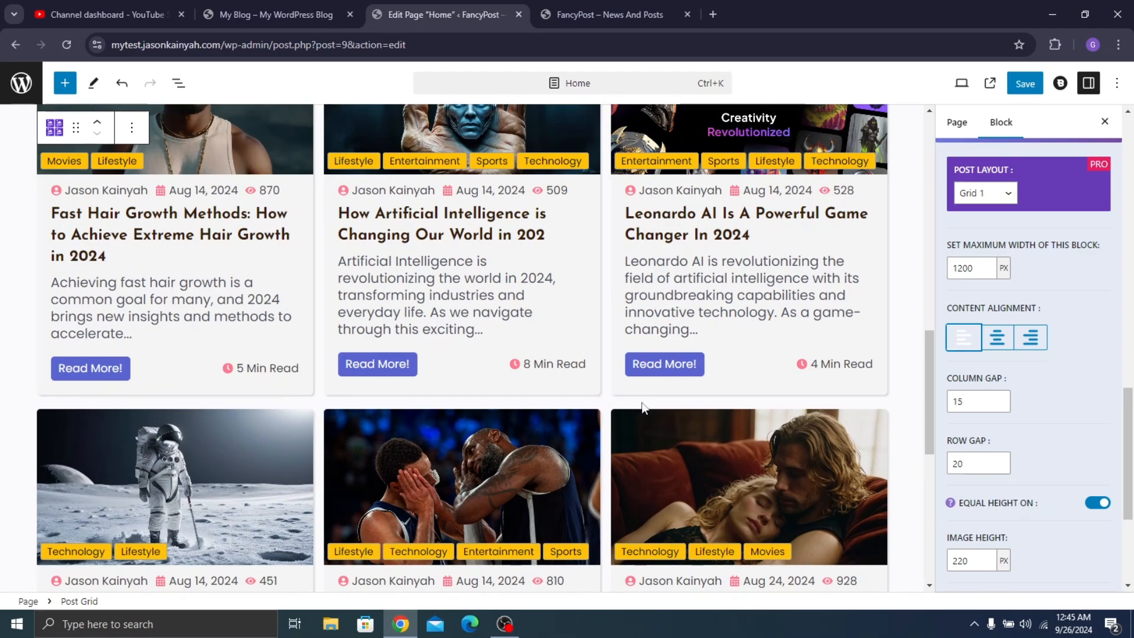
{"action": "scroll", "coordinate": [1061, 310], "scroll_direction": "down", "scroll_amount": 4}
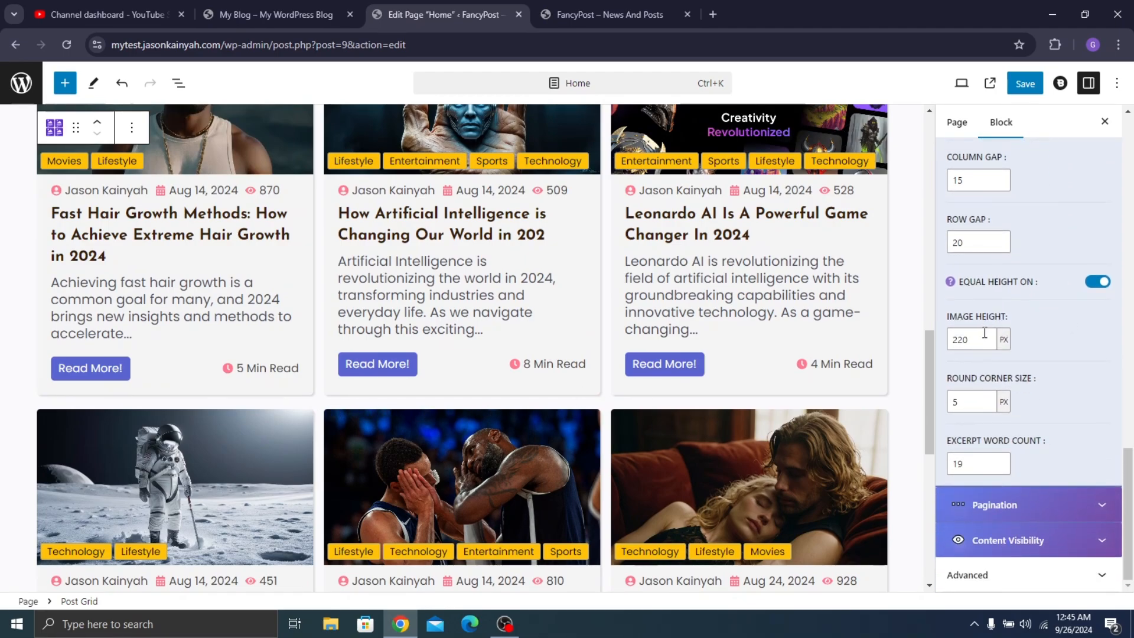
{"action": "scroll", "coordinate": [721, 347], "scroll_direction": "down", "scroll_amount": 2}
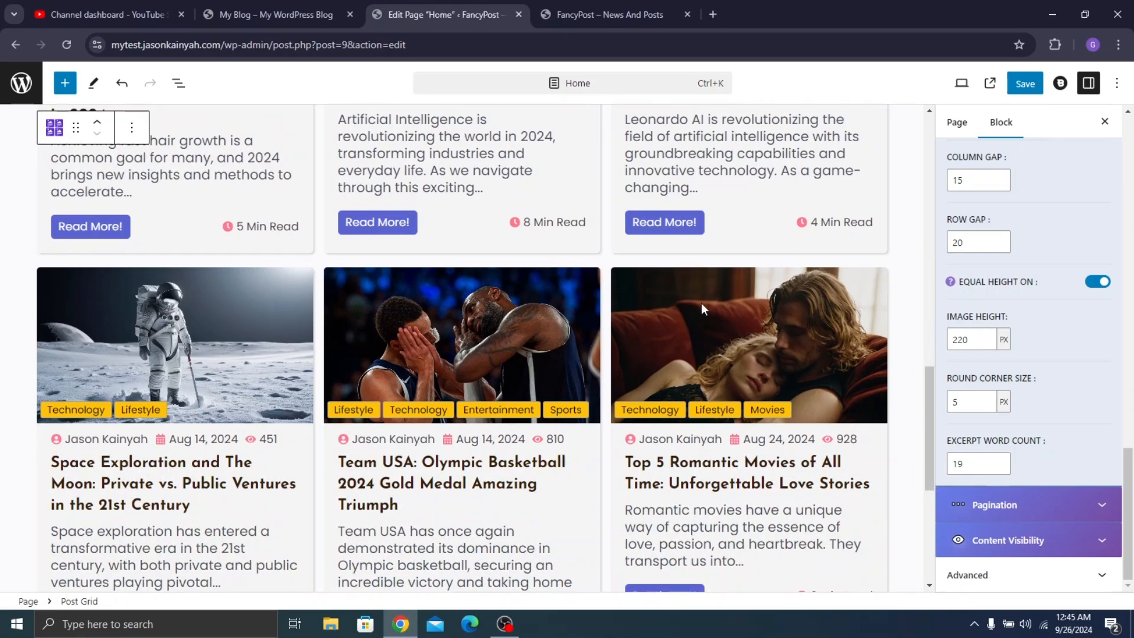
{"action": "scroll", "coordinate": [886, 330], "scroll_direction": "down", "scroll_amount": 4}
{"action": "left_click", "coordinate": [961, 462]}
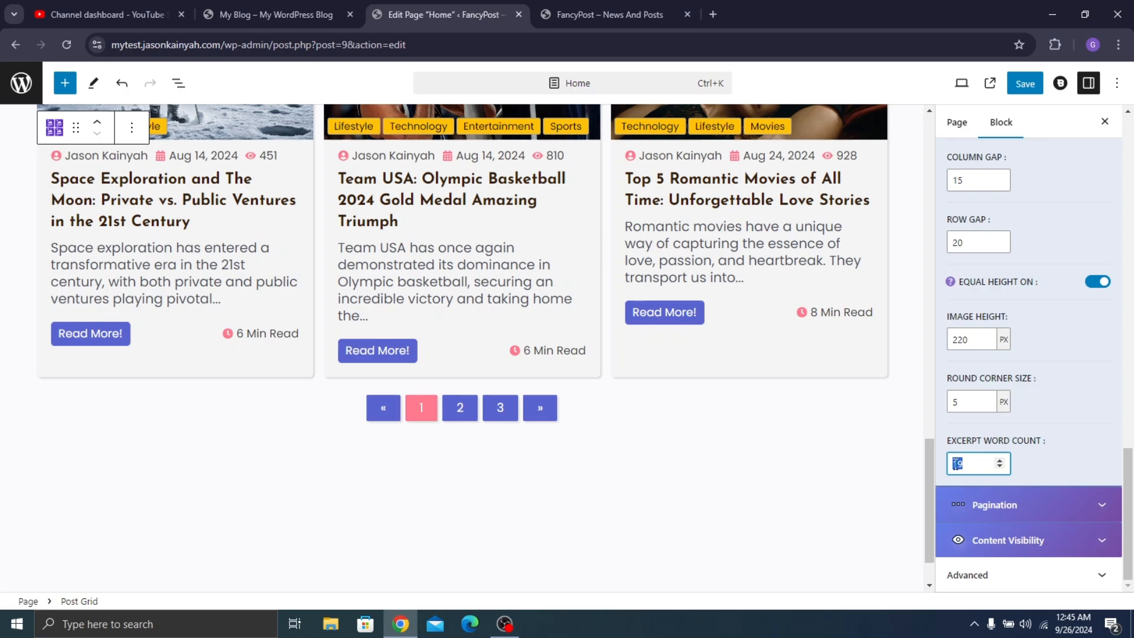
{"action": "type", "text": "15"}
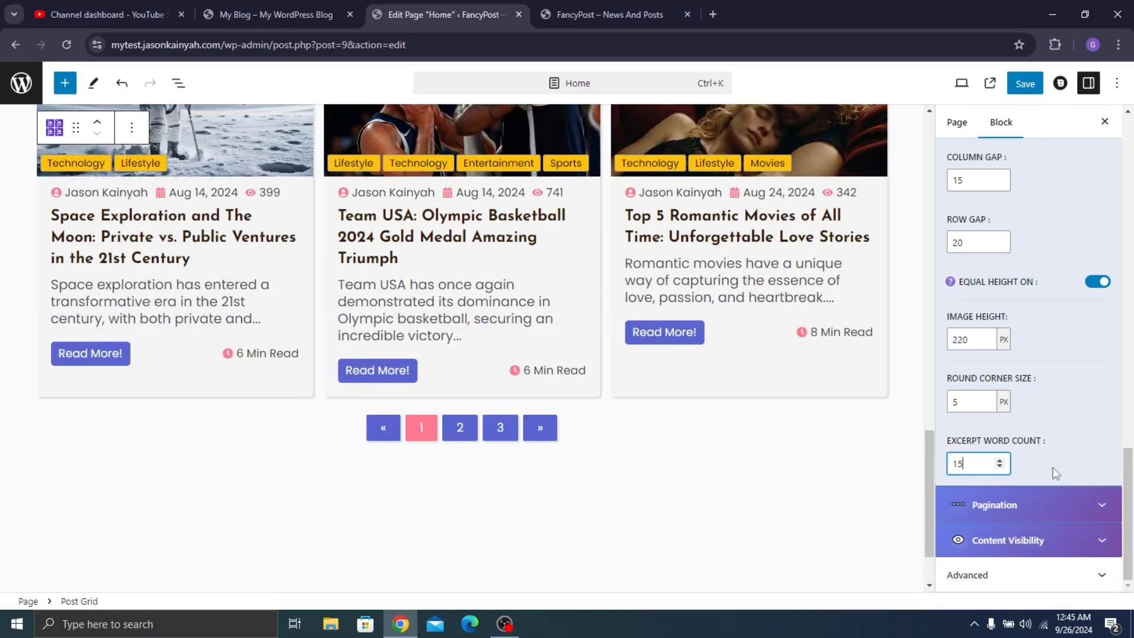
{"action": "left_click", "coordinate": [1055, 495]}
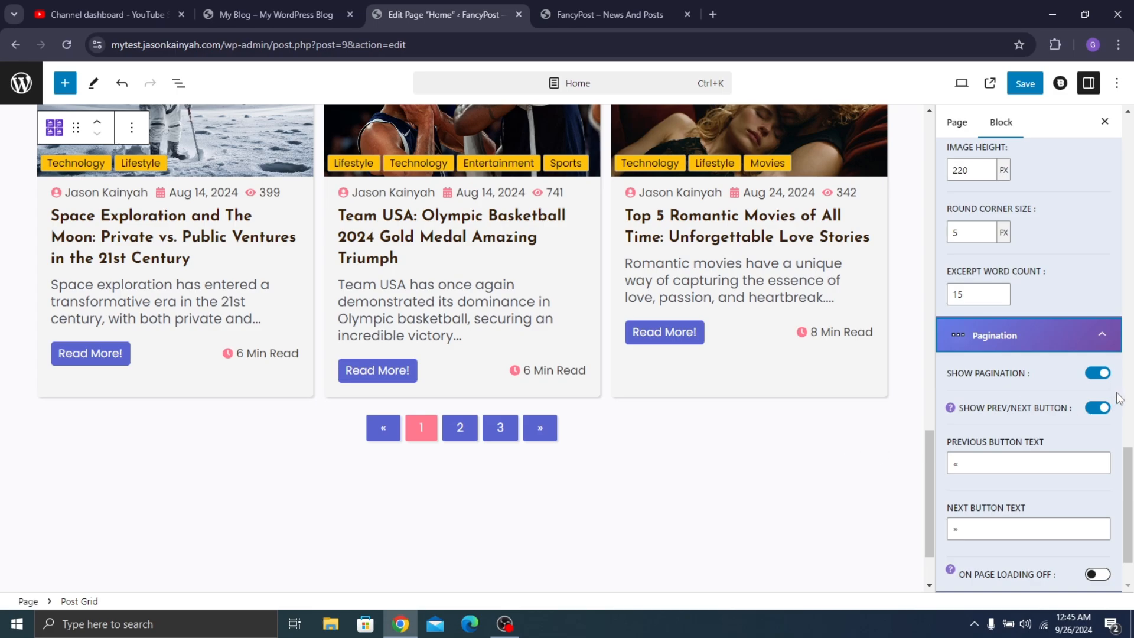
Turn off Show Pagination so no page numbers appear below the grid
{"action": "left_click", "coordinate": [1098, 372]}
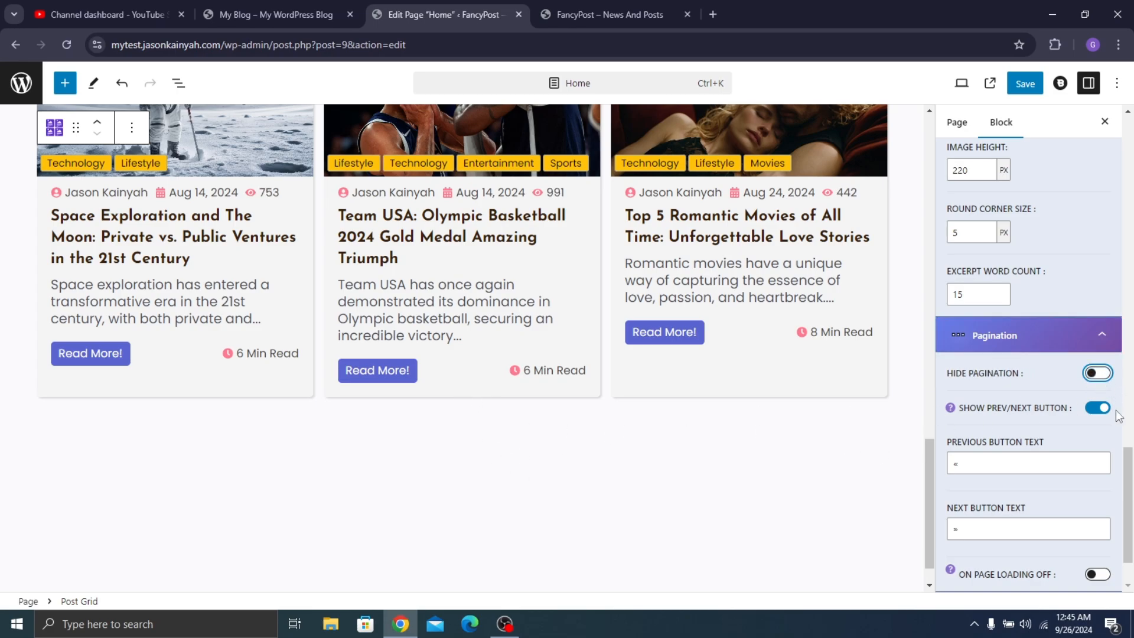
{"action": "scroll", "coordinate": [1093, 571], "scroll_direction": "down", "scroll_amount": 2}
{"action": "left_click", "coordinate": [1085, 542]}
{"action": "scroll", "coordinate": [1083, 551], "scroll_direction": "down", "scroll_amount": 4}
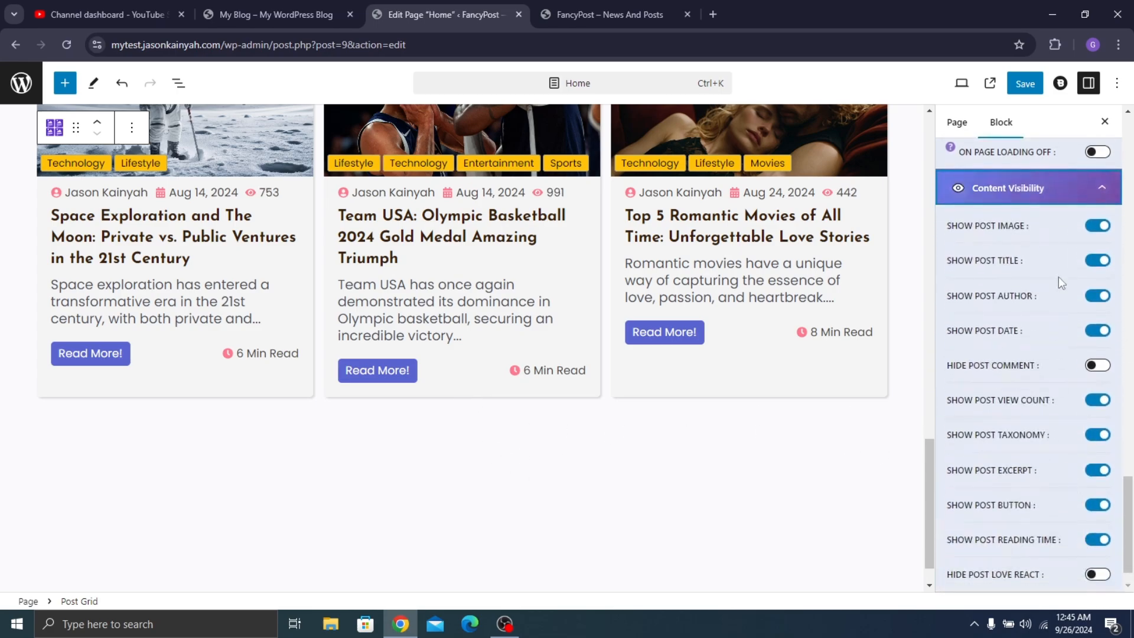
{"action": "scroll", "coordinate": [575, 317], "scroll_direction": "up", "scroll_amount": 3}
{"action": "left_click", "coordinate": [291, 1]}
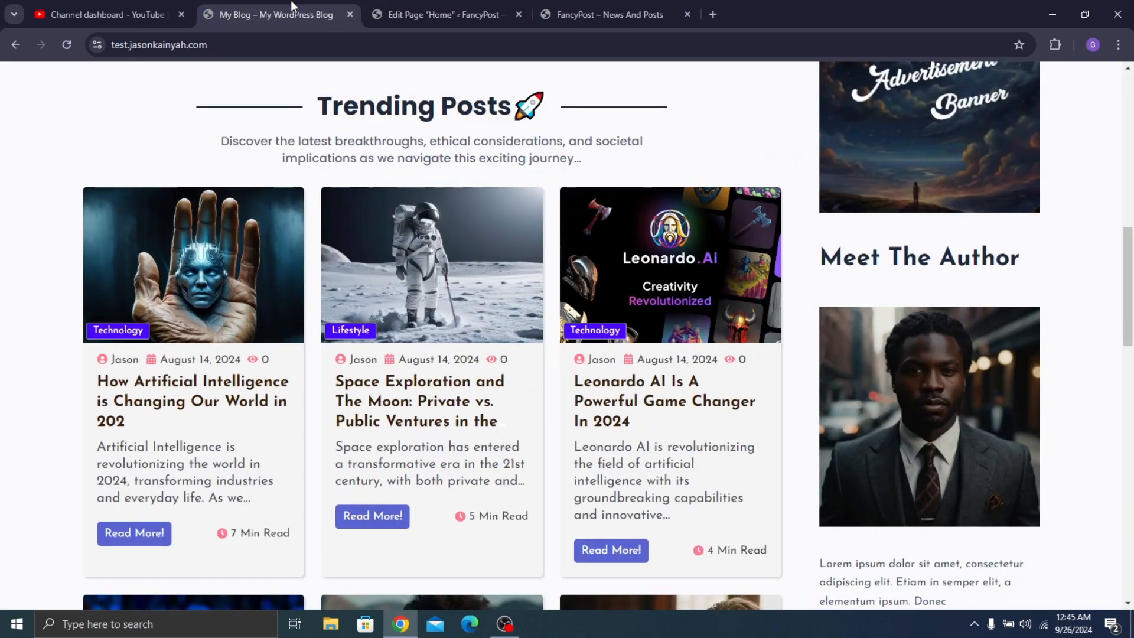
{"action": "left_click", "coordinate": [482, 13]}
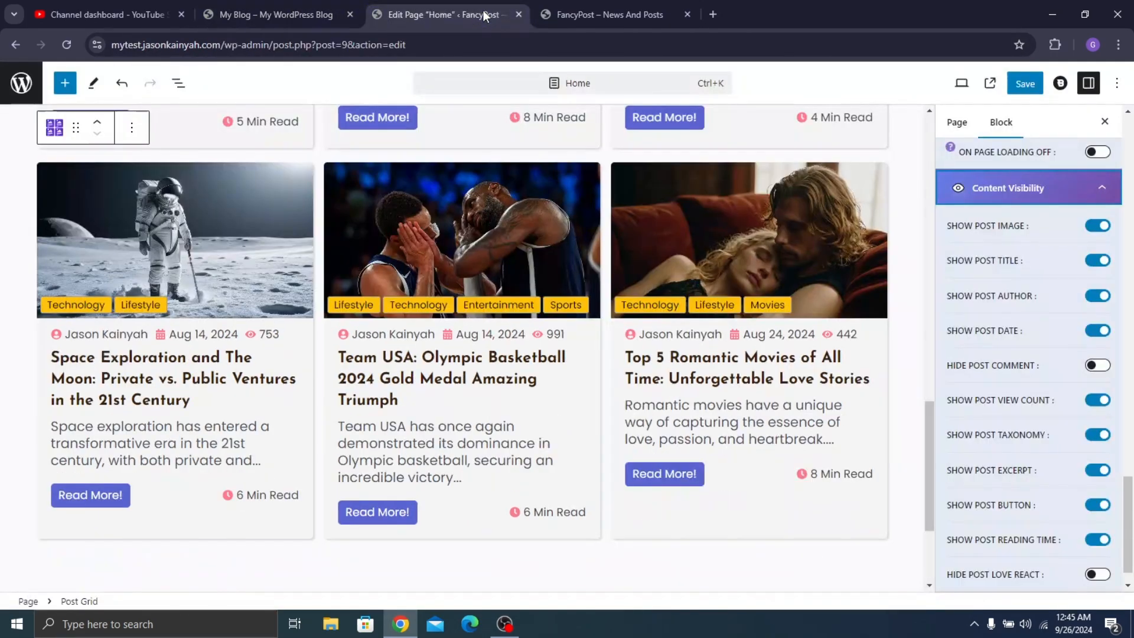
Test hiding categories, excerpts, dates and titles, leaving all of them visible
{"action": "left_click", "coordinate": [1096, 435]}
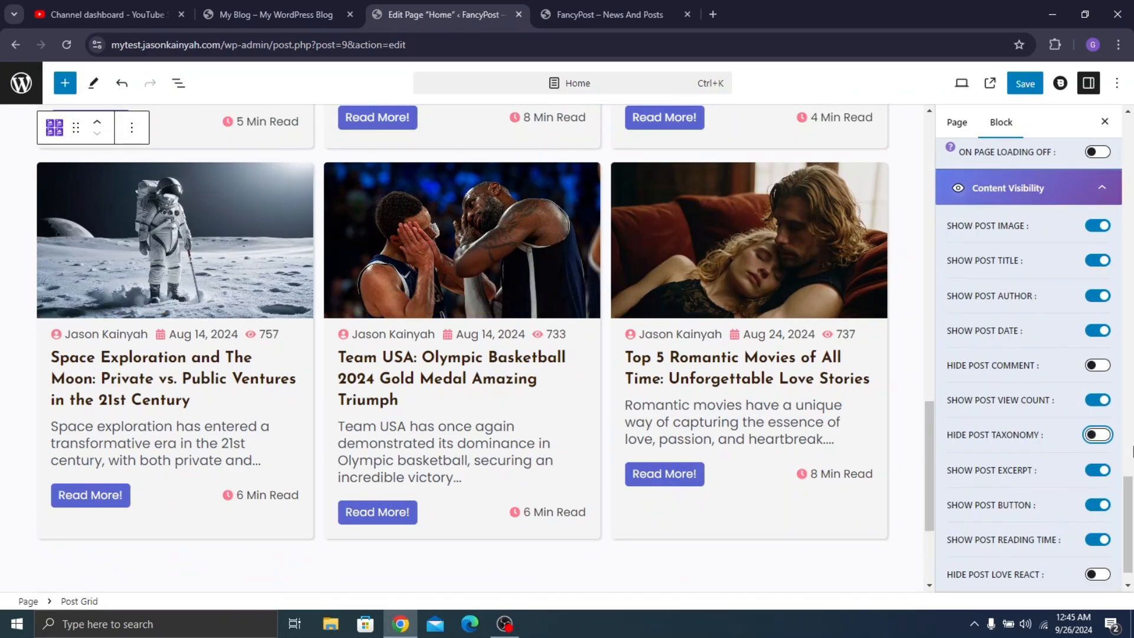
{"action": "left_click", "coordinate": [1096, 435]}
{"action": "left_click", "coordinate": [1096, 470]}
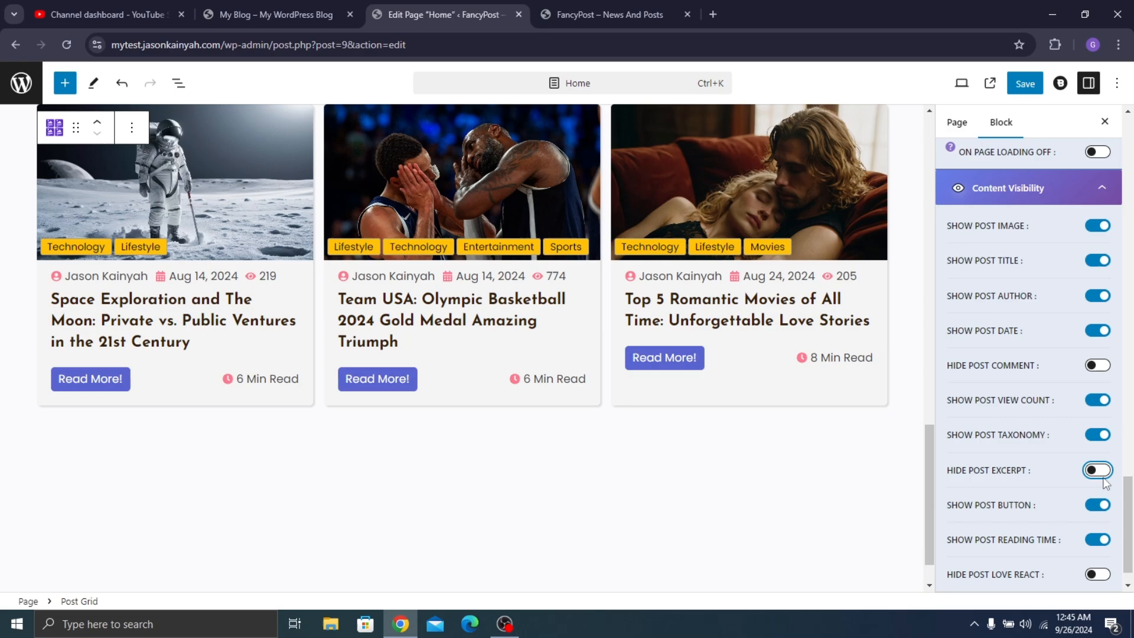
{"action": "left_click", "coordinate": [1101, 472]}
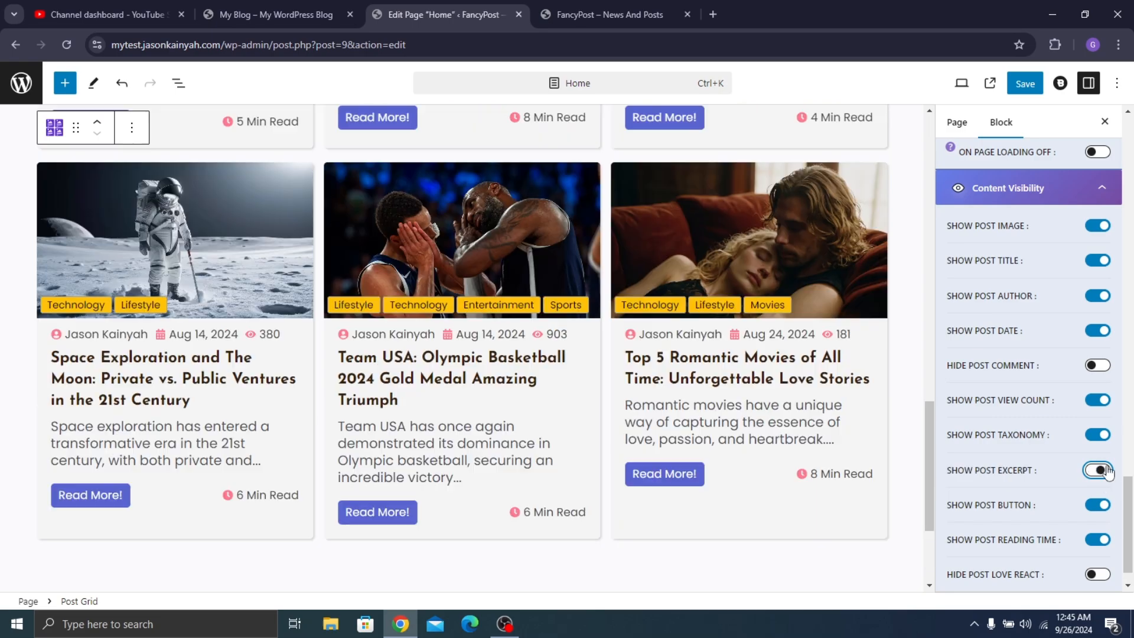
{"action": "left_click", "coordinate": [1099, 332]}
{"action": "left_click", "coordinate": [1109, 332]}
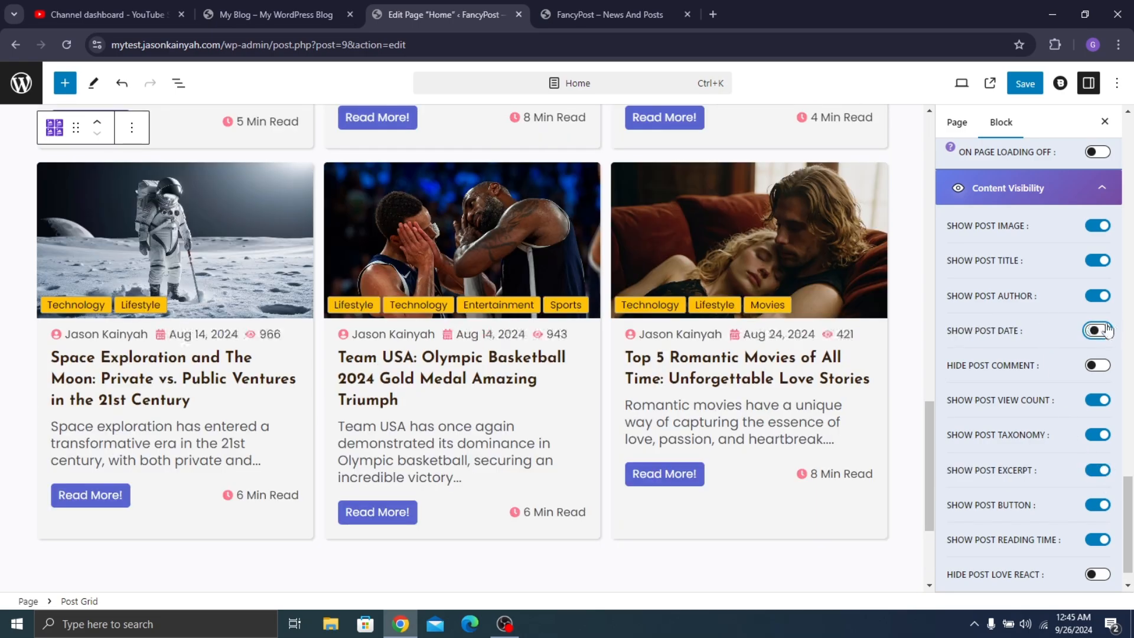
{"action": "left_click", "coordinate": [1102, 264]}
{"action": "left_click", "coordinate": [1101, 262]}
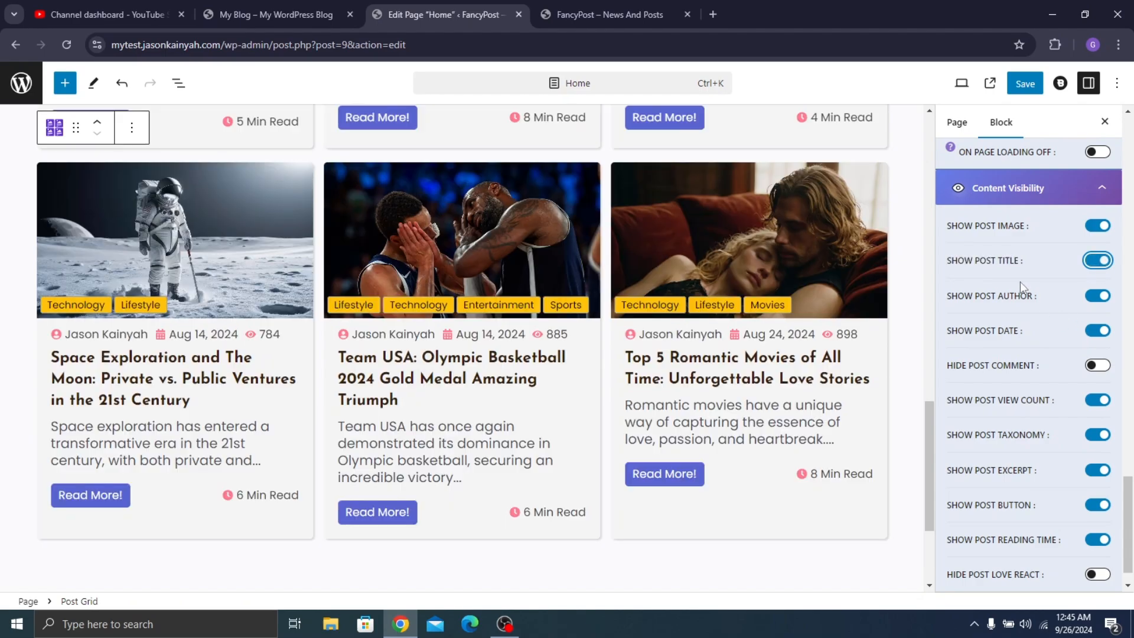
Switch to the Styles settings and expand Typography
{"action": "scroll", "coordinate": [1097, 345], "scroll_direction": "up", "scroll_amount": 8}
{"action": "scroll", "coordinate": [1097, 345], "scroll_direction": "up", "scroll_amount": 15}
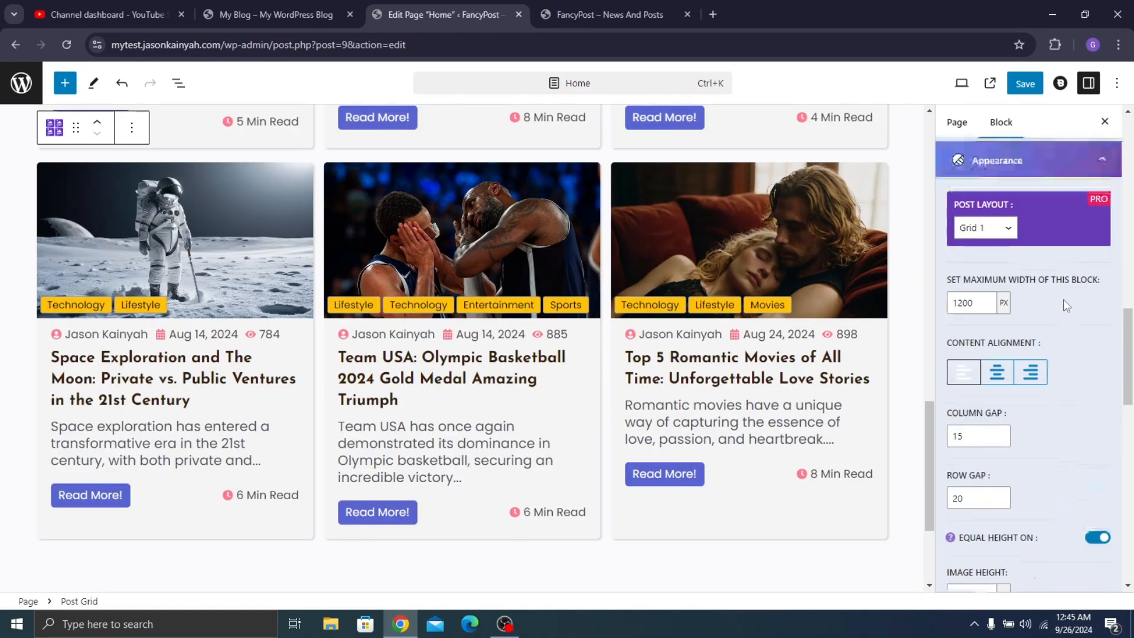
{"action": "scroll", "coordinate": [1084, 287], "scroll_direction": "up", "scroll_amount": 3}
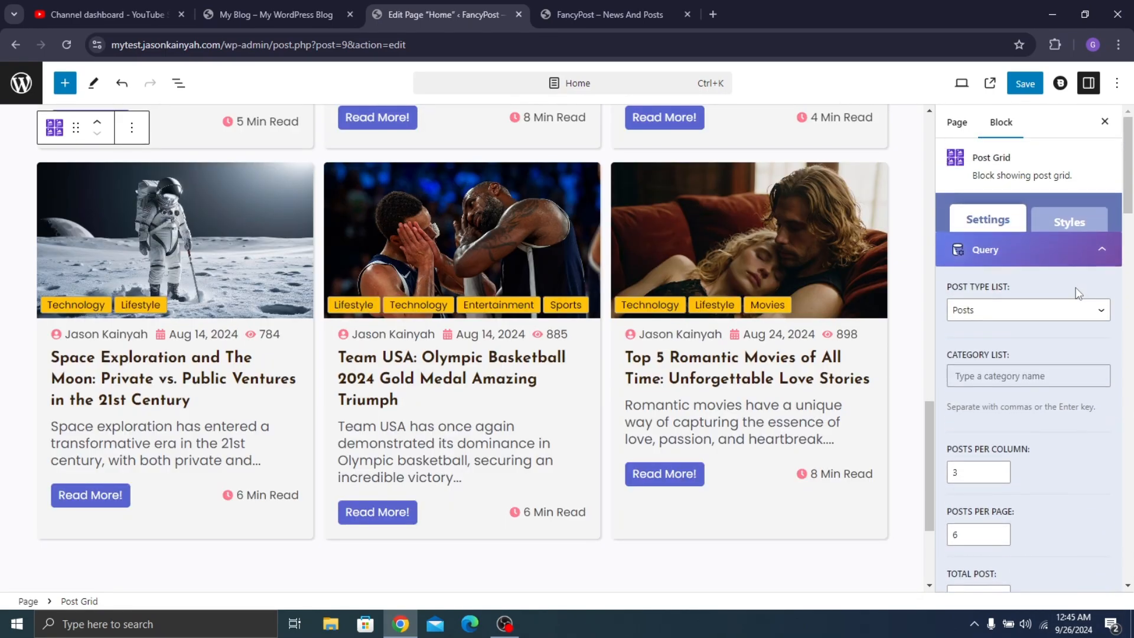
{"action": "left_click", "coordinate": [1070, 222]}
{"action": "left_click", "coordinate": [1072, 291]}
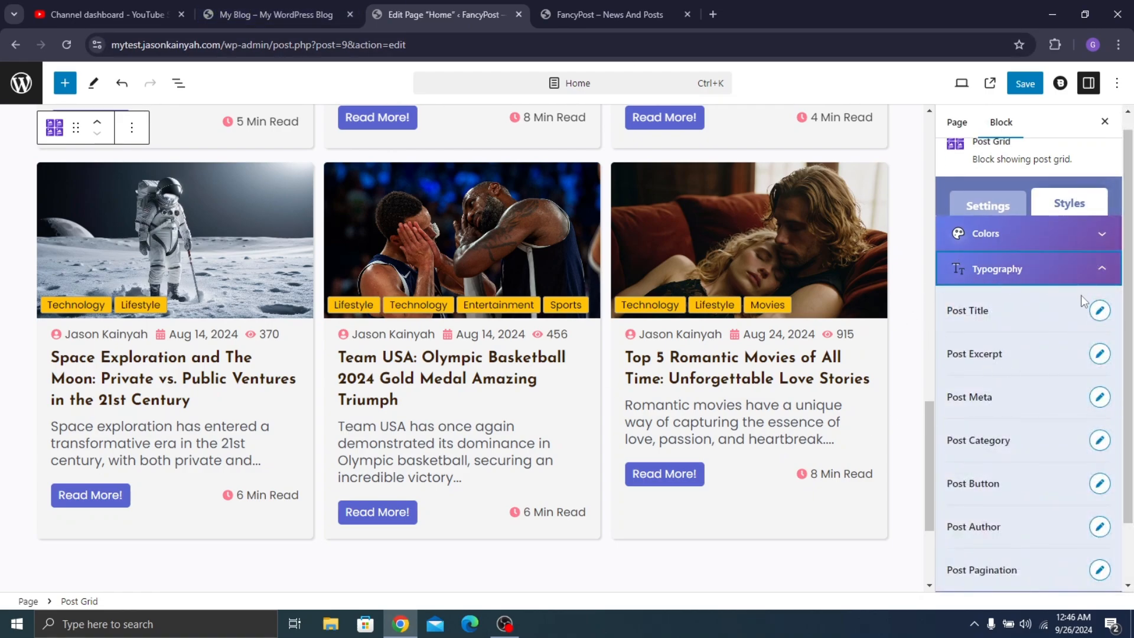
Look over the post title font settings without changing them
{"action": "left_click", "coordinate": [1100, 312]}
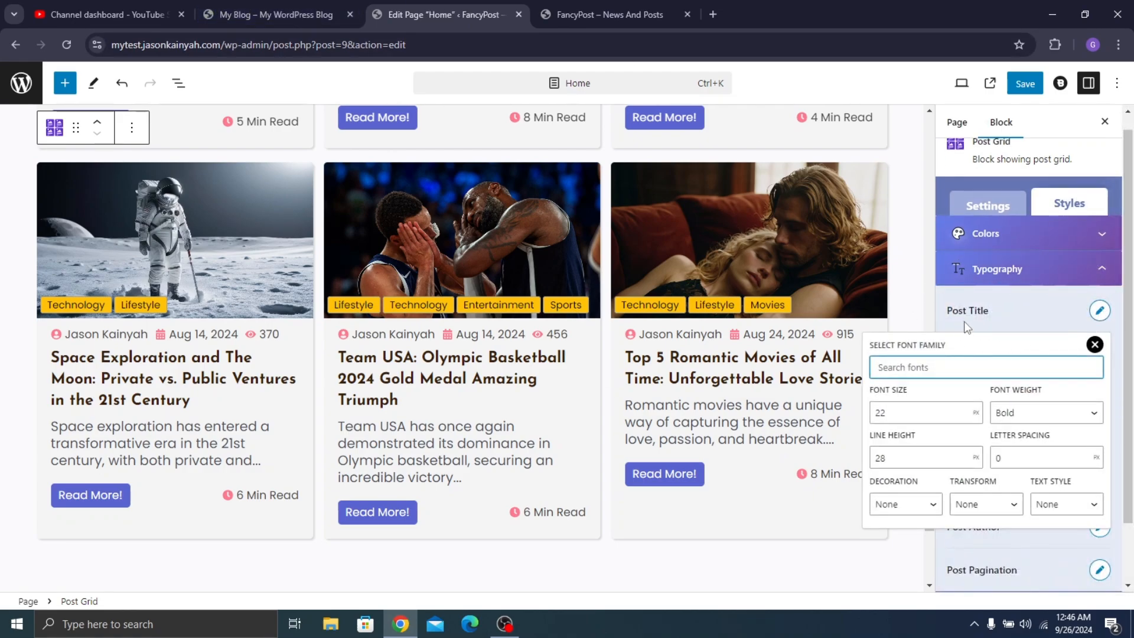
{"action": "left_click", "coordinate": [969, 296]}
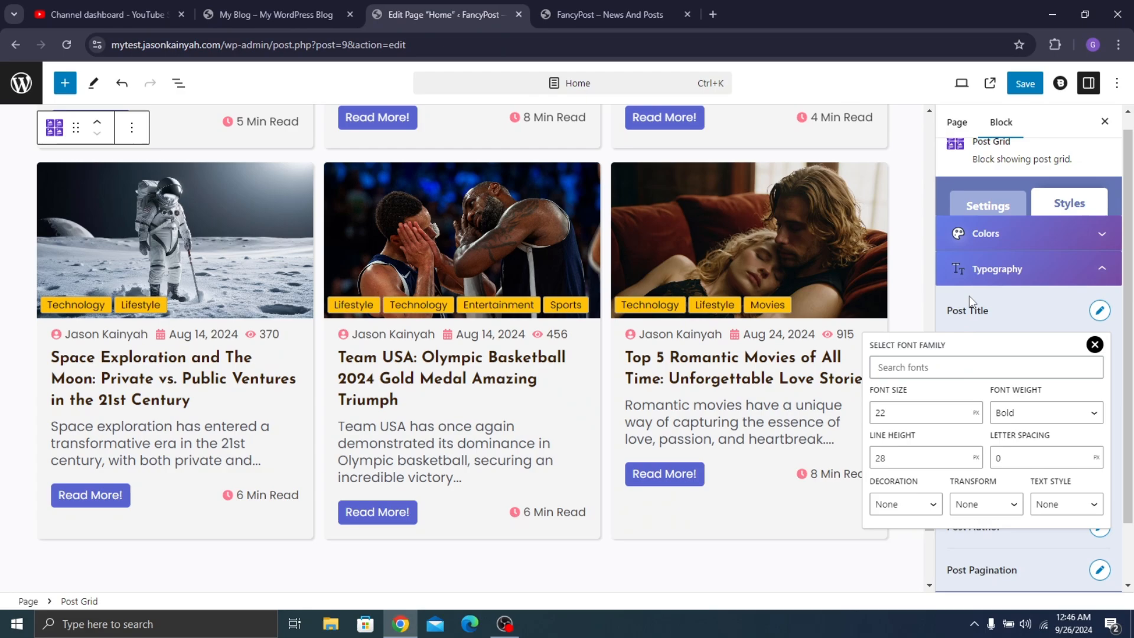
{"action": "left_click", "coordinate": [1093, 347]}
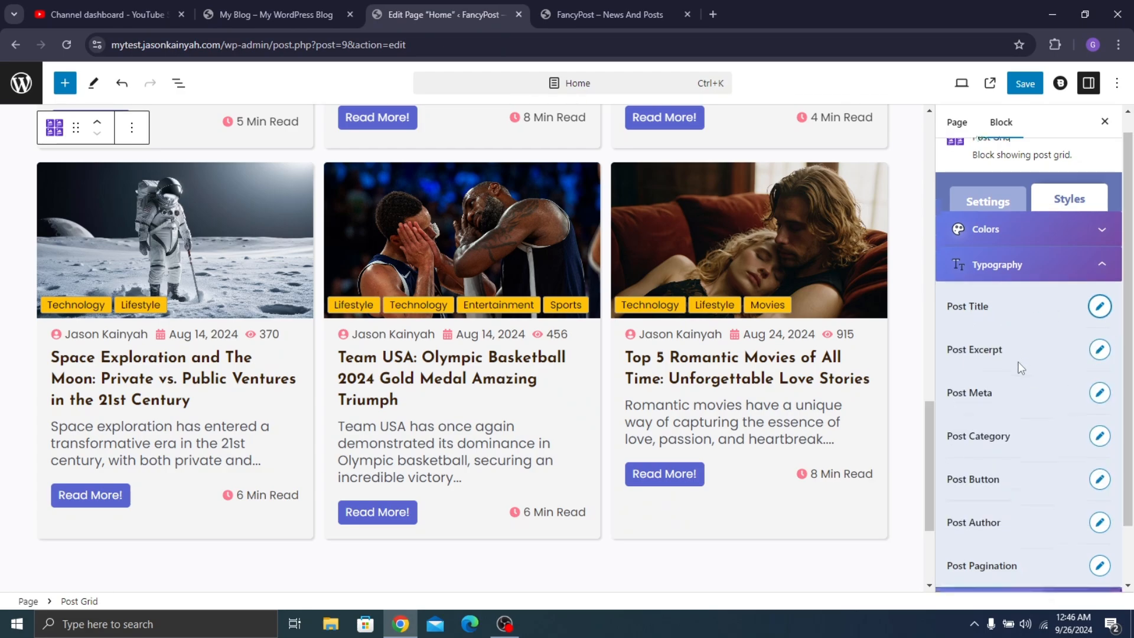
{"action": "scroll", "coordinate": [1010, 354], "scroll_direction": "down", "scroll_amount": 1}
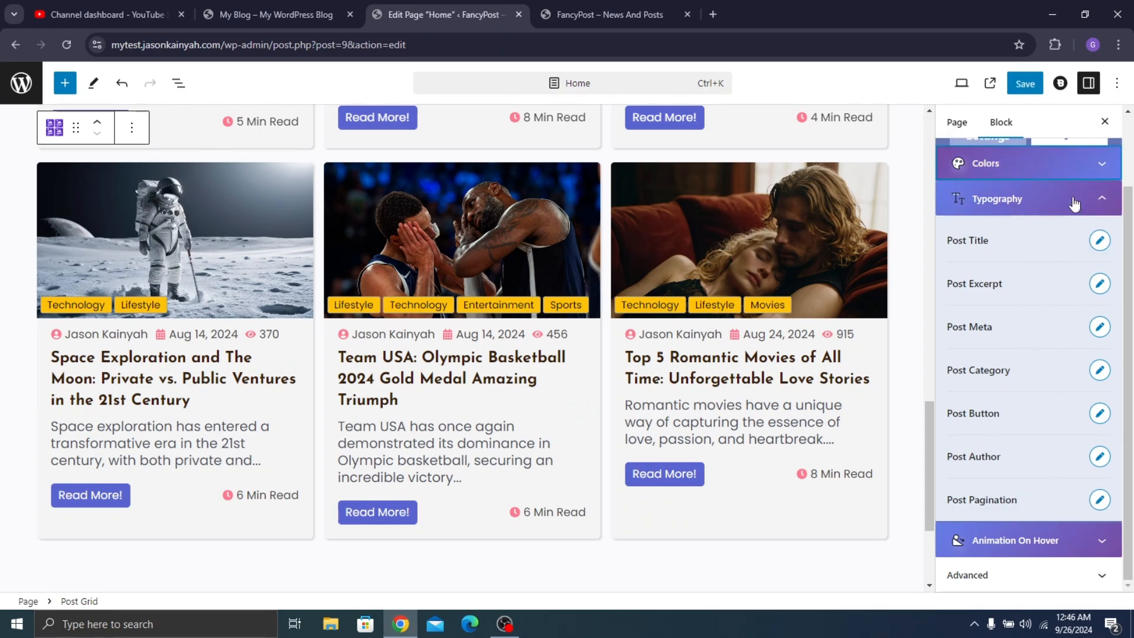
Make category tag text white on a purple #4D1EEA background
{"action": "left_click", "coordinate": [1015, 164]}
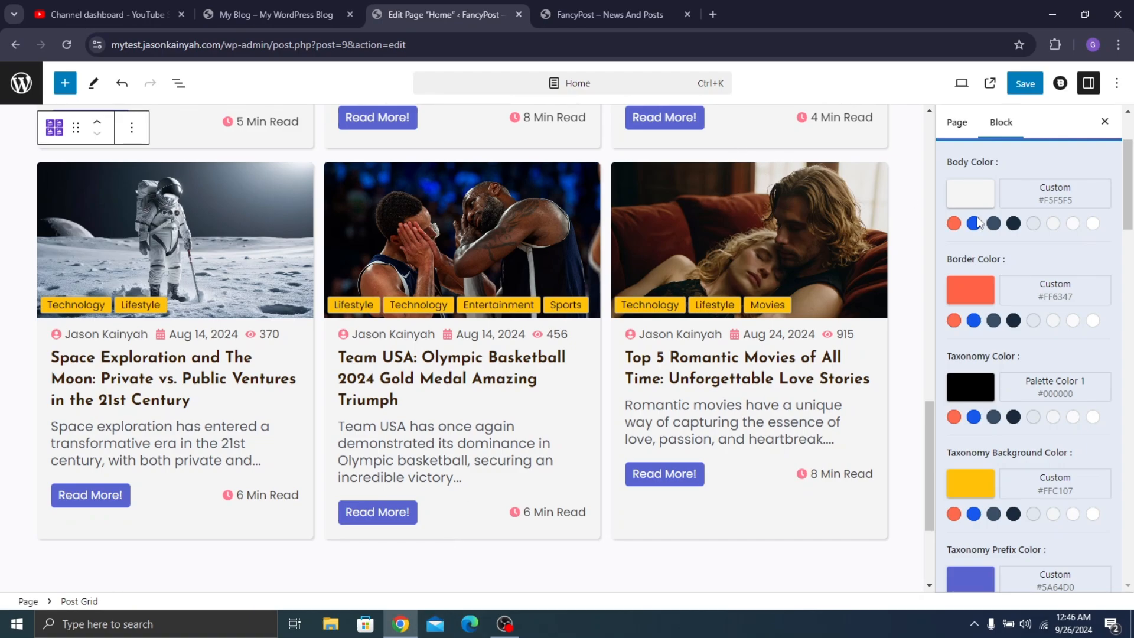
{"action": "scroll", "coordinate": [481, 327], "scroll_direction": "up", "scroll_amount": 7}
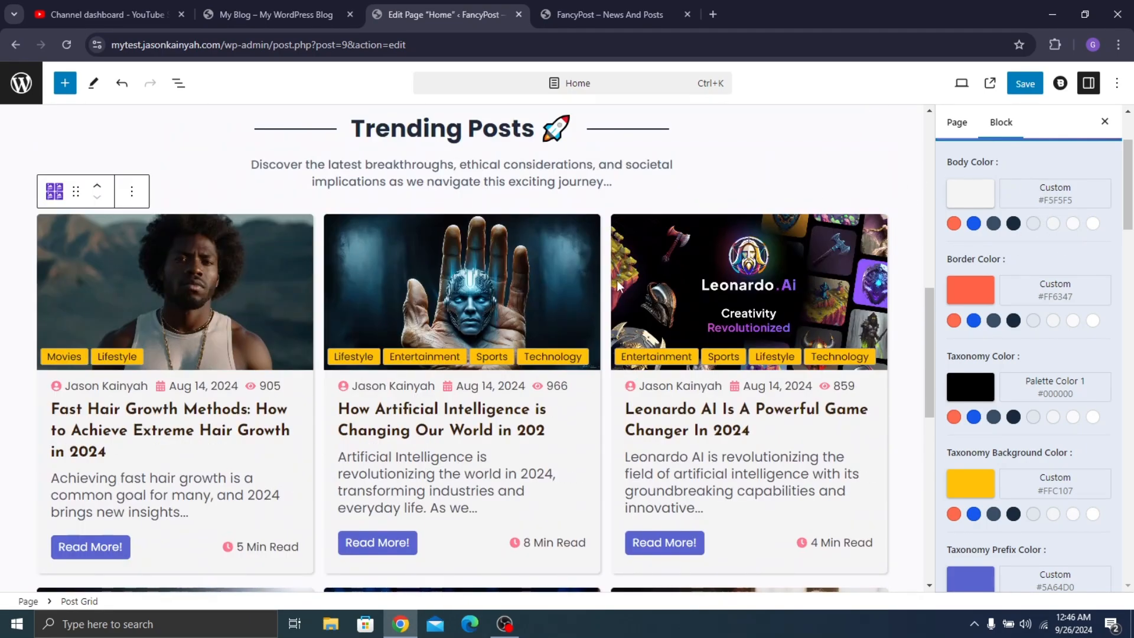
{"action": "scroll", "coordinate": [1031, 218], "scroll_direction": "down", "scroll_amount": 1}
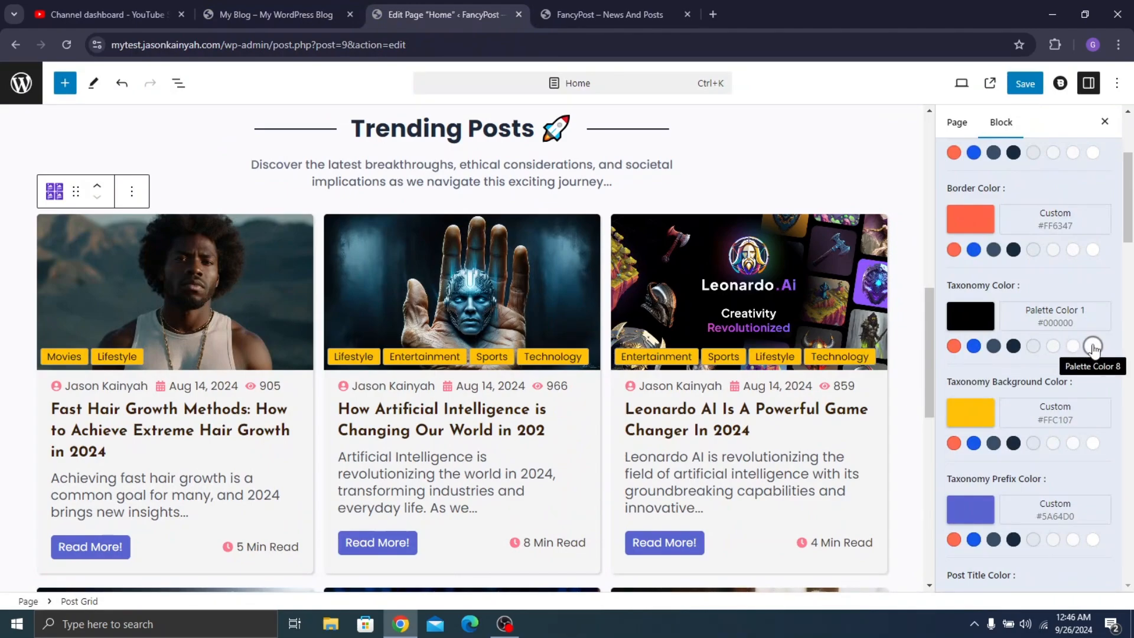
{"action": "left_click", "coordinate": [1093, 346]}
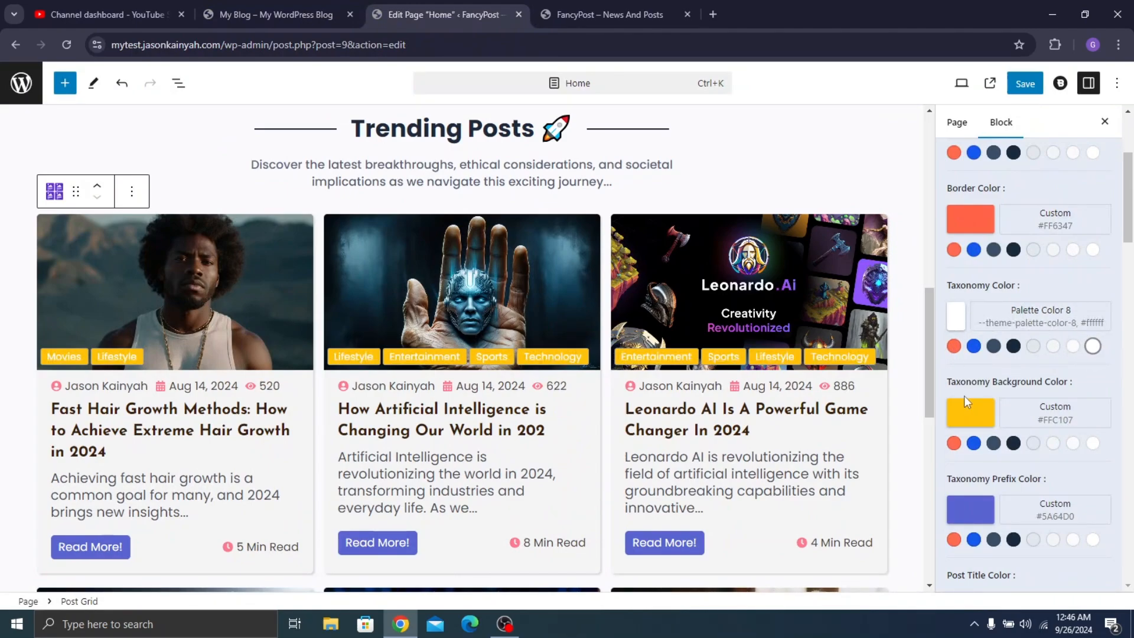
{"action": "left_click", "coordinate": [982, 420]}
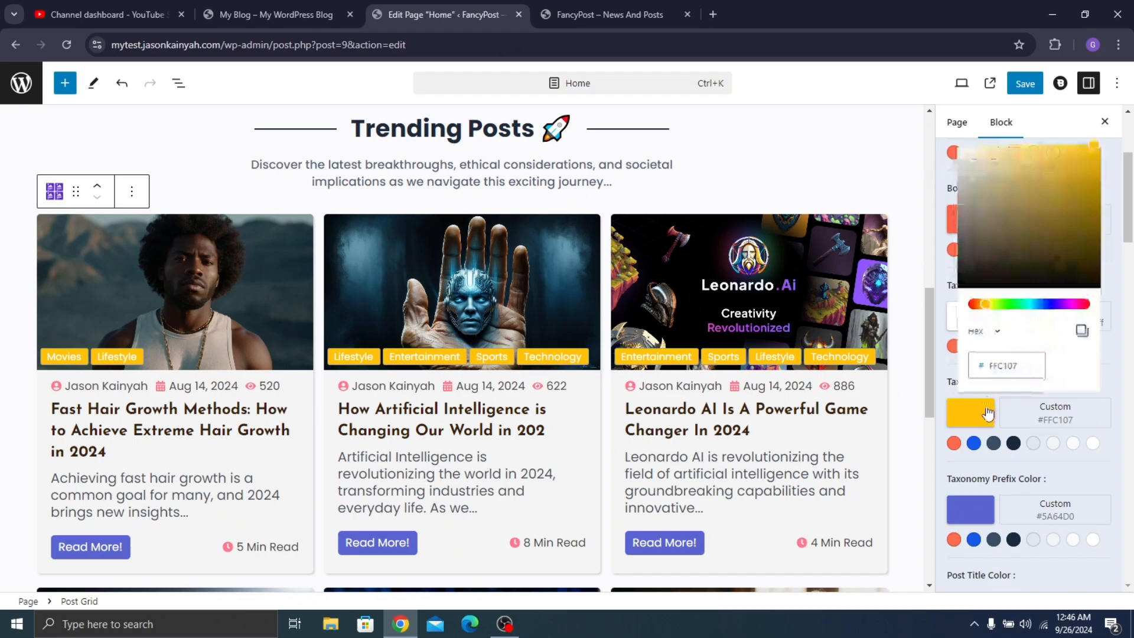
{"action": "left_click_drag", "start_coordinate": [1034, 302], "coordinate": [1056, 304]}
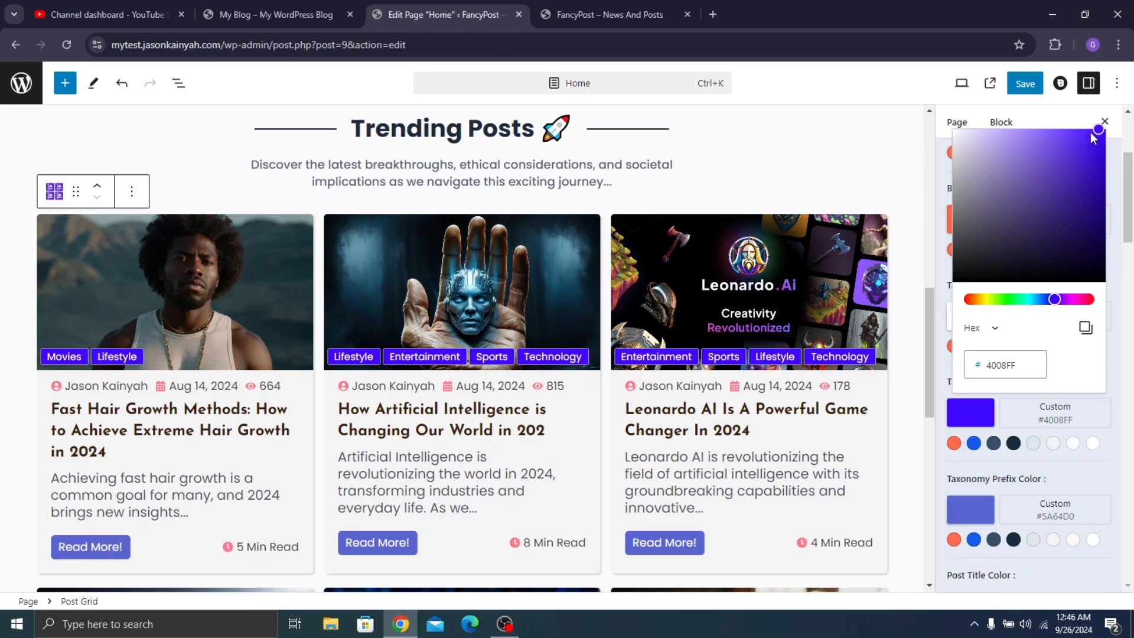
{"action": "left_click_drag", "start_coordinate": [1091, 142], "coordinate": [1084, 142]}
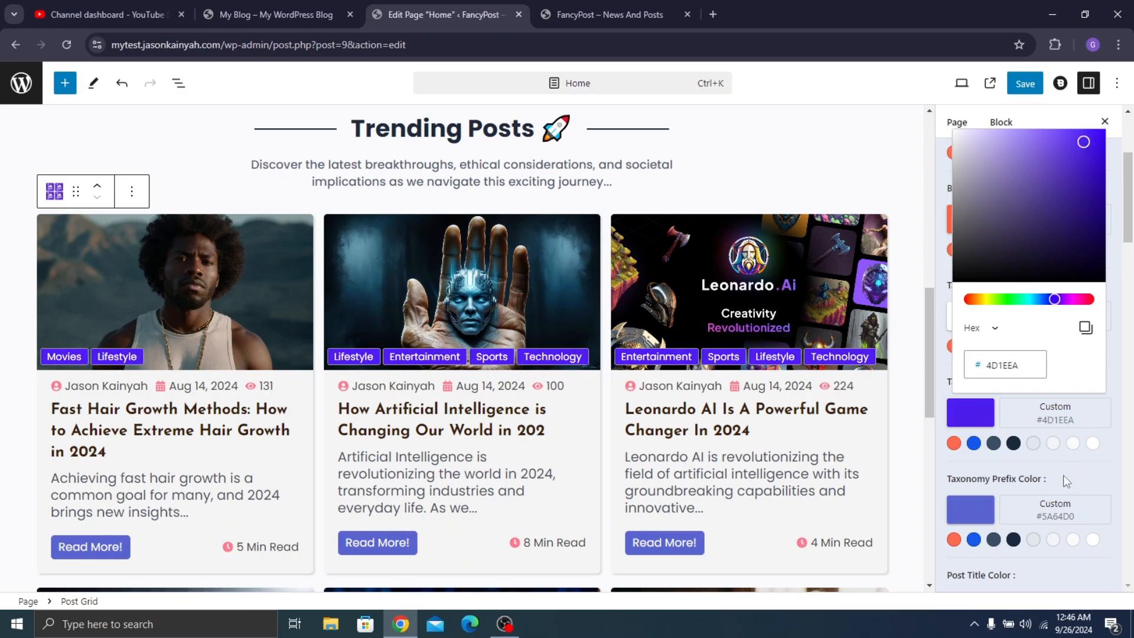
{"action": "left_click", "coordinate": [1044, 470]}
Set the post title color to black (#000000) and save the Home page
{"action": "scroll", "coordinate": [1028, 384], "scroll_direction": "down", "scroll_amount": 4}
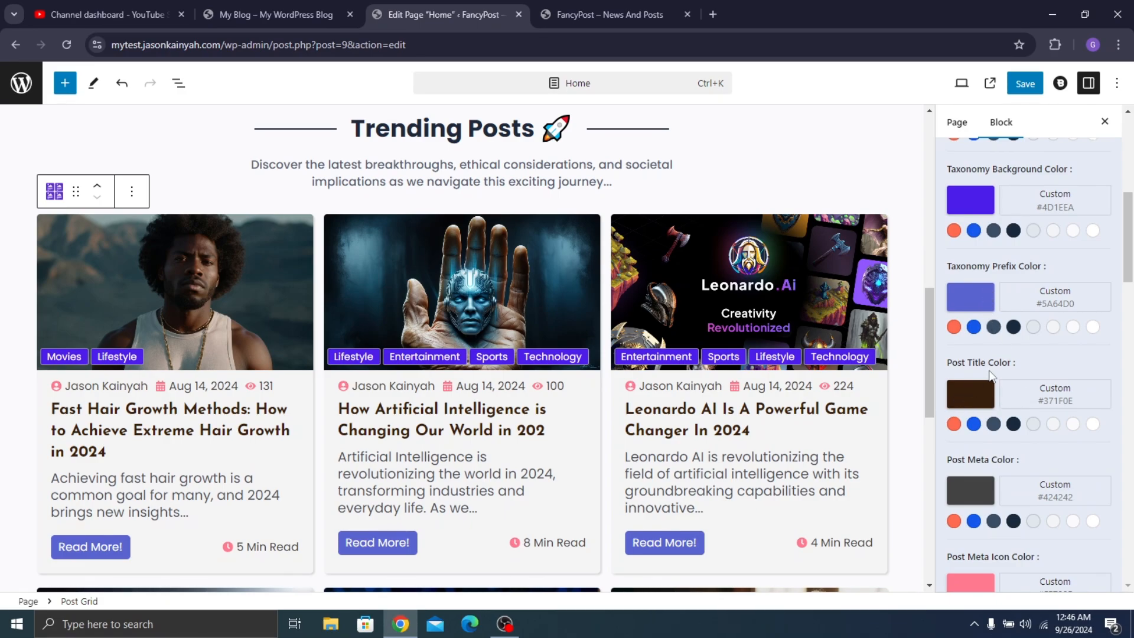
{"action": "left_click", "coordinate": [983, 403]}
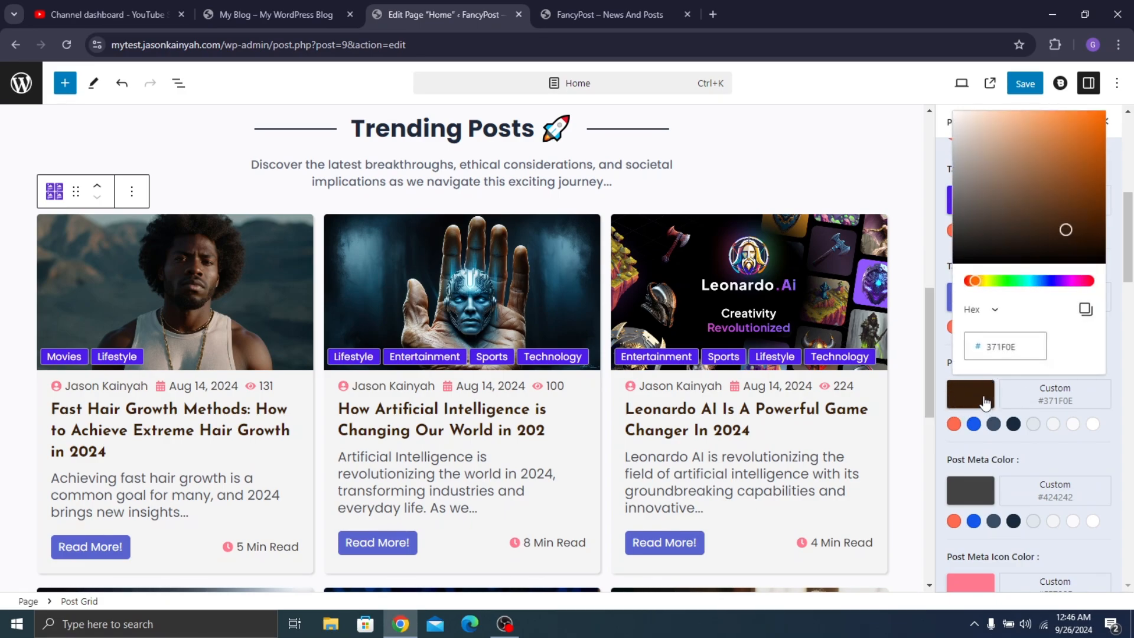
{"action": "left_click_drag", "start_coordinate": [960, 255], "coordinate": [944, 286]}
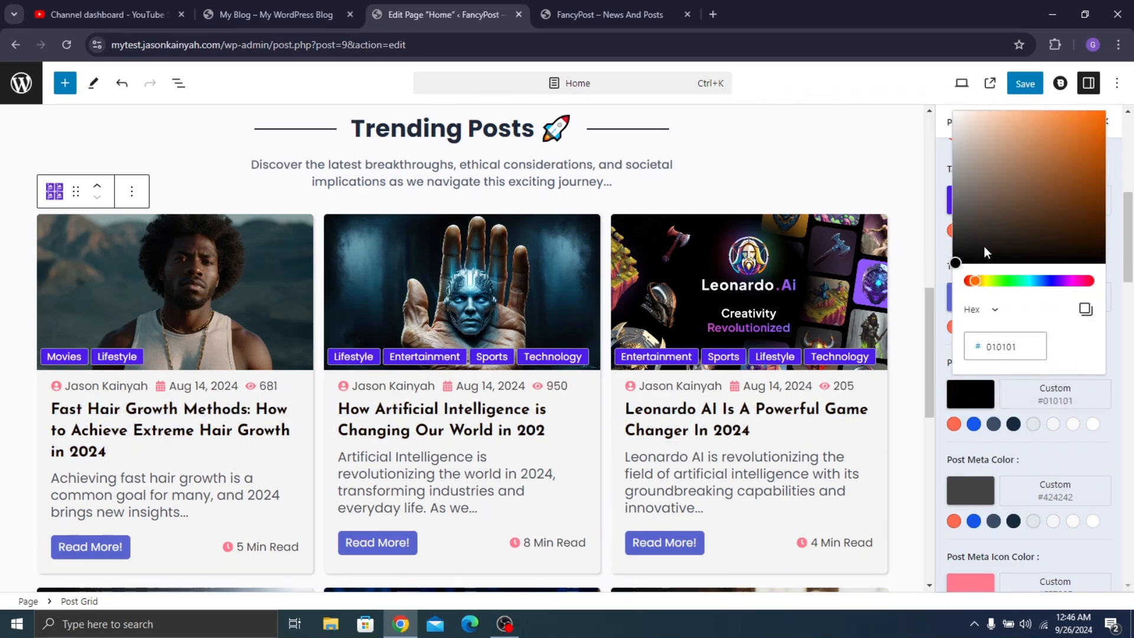
{"action": "left_click", "coordinate": [992, 445]}
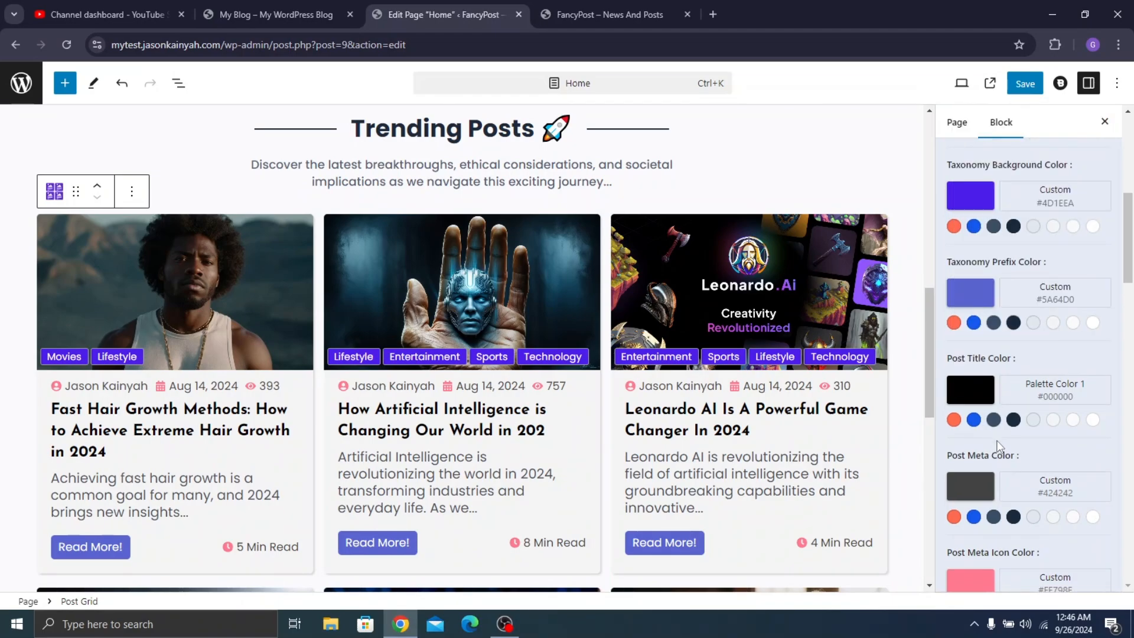
{"action": "scroll", "coordinate": [980, 402], "scroll_direction": "down", "scroll_amount": 3}
{"action": "scroll", "coordinate": [984, 329], "scroll_direction": "down", "scroll_amount": 12}
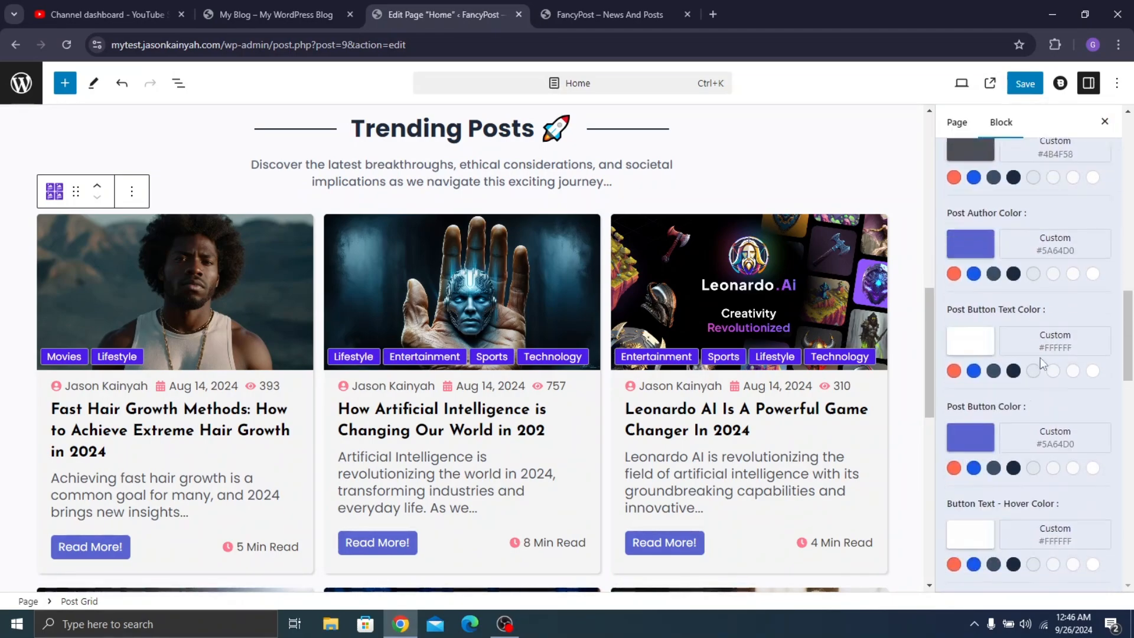
{"action": "scroll", "coordinate": [1037, 254], "scroll_direction": "down", "scroll_amount": 6}
{"action": "scroll", "coordinate": [999, 229], "scroll_direction": "up", "scroll_amount": 5}
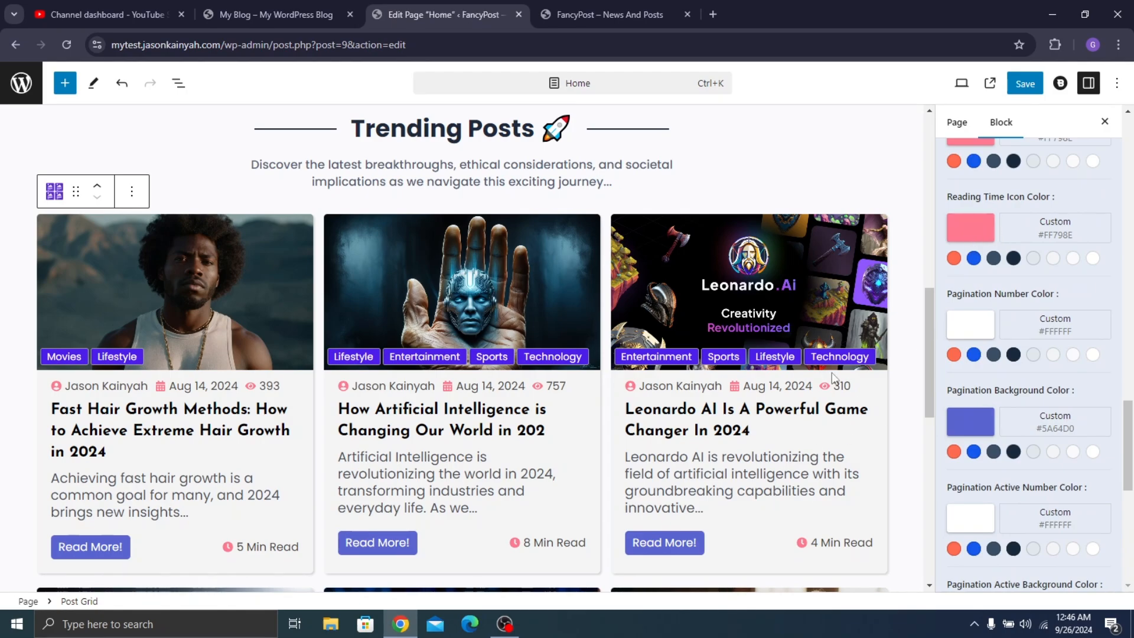
{"action": "scroll", "coordinate": [1033, 354], "scroll_direction": "down", "scroll_amount": 8}
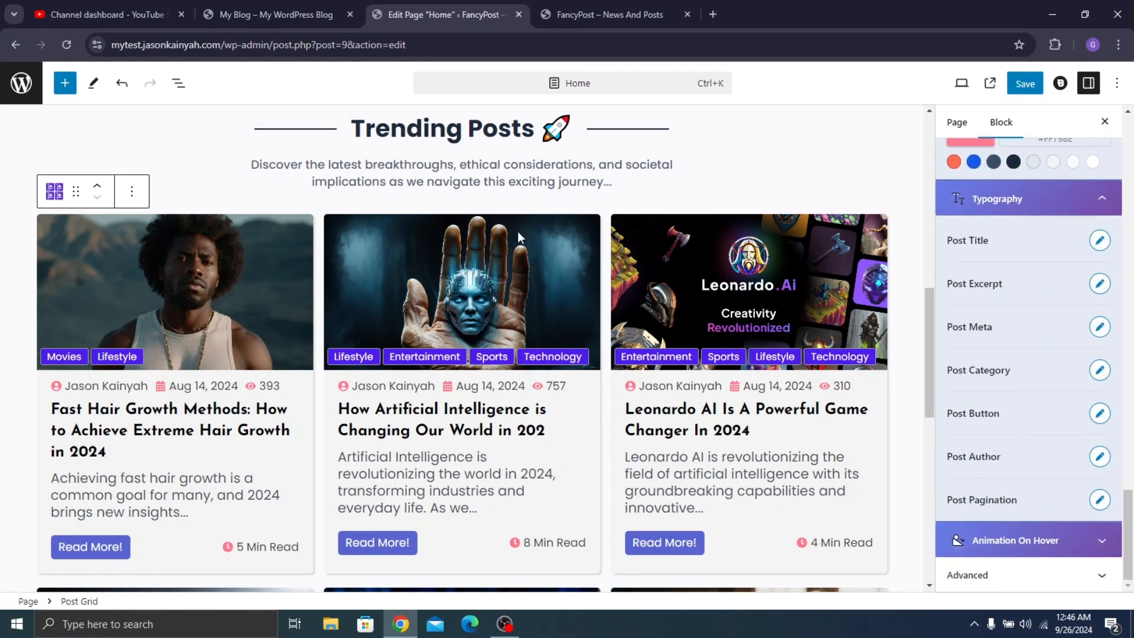
{"action": "scroll", "coordinate": [519, 238], "scroll_direction": "down", "scroll_amount": 5}
{"action": "left_click", "coordinate": [1024, 83]}
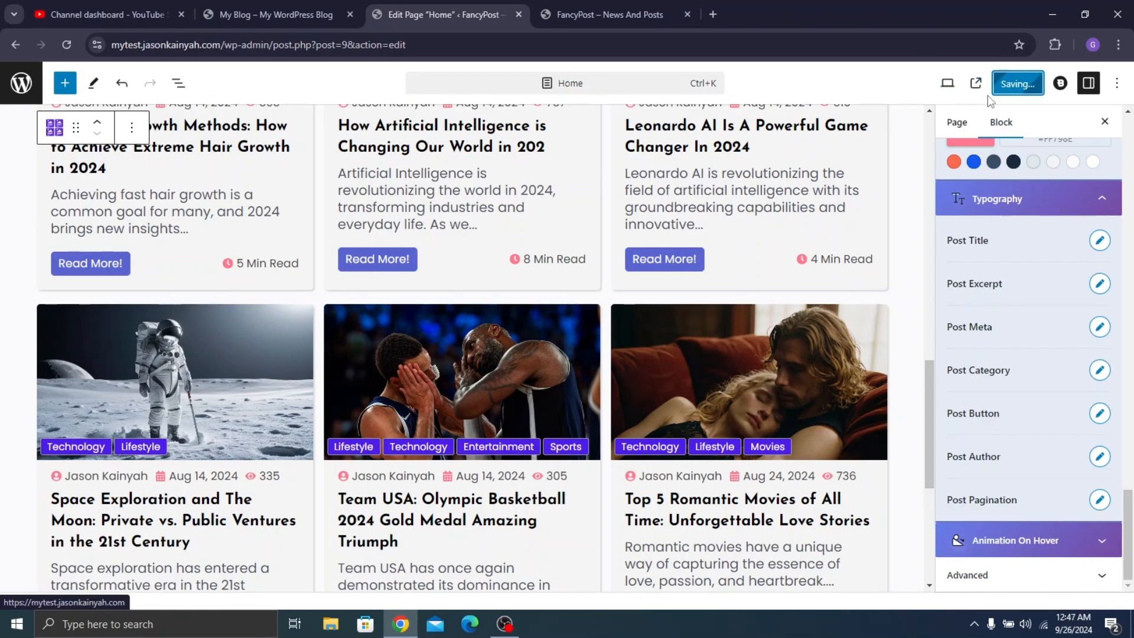
Reload the live FancyPost site and scroll through the purple-tagged, black-titled post cards
{"action": "left_click", "coordinate": [670, 10]}
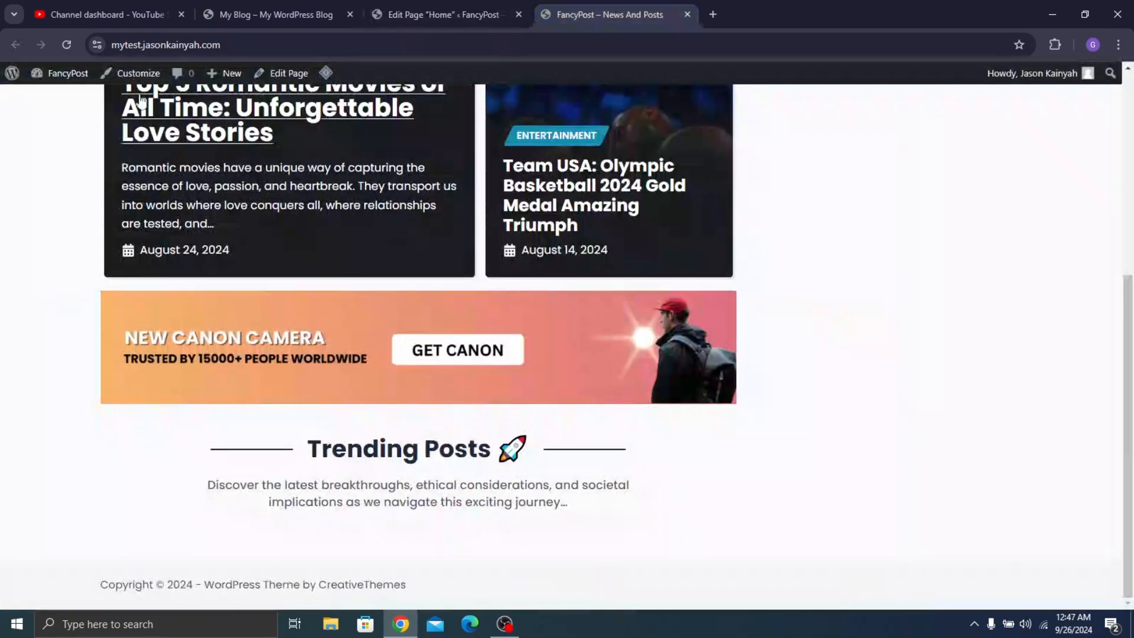
{"action": "left_click", "coordinate": [69, 45]}
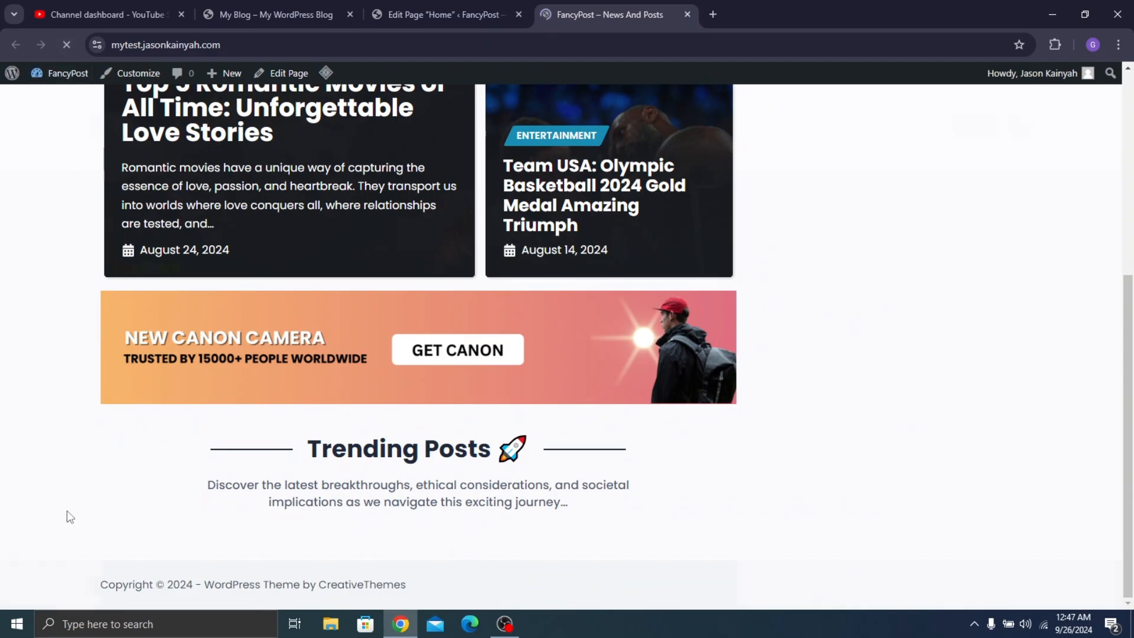
{"action": "scroll", "coordinate": [565, 353], "scroll_direction": "down", "scroll_amount": 6}
{"action": "scroll", "coordinate": [565, 353], "scroll_direction": "down", "scroll_amount": 5}
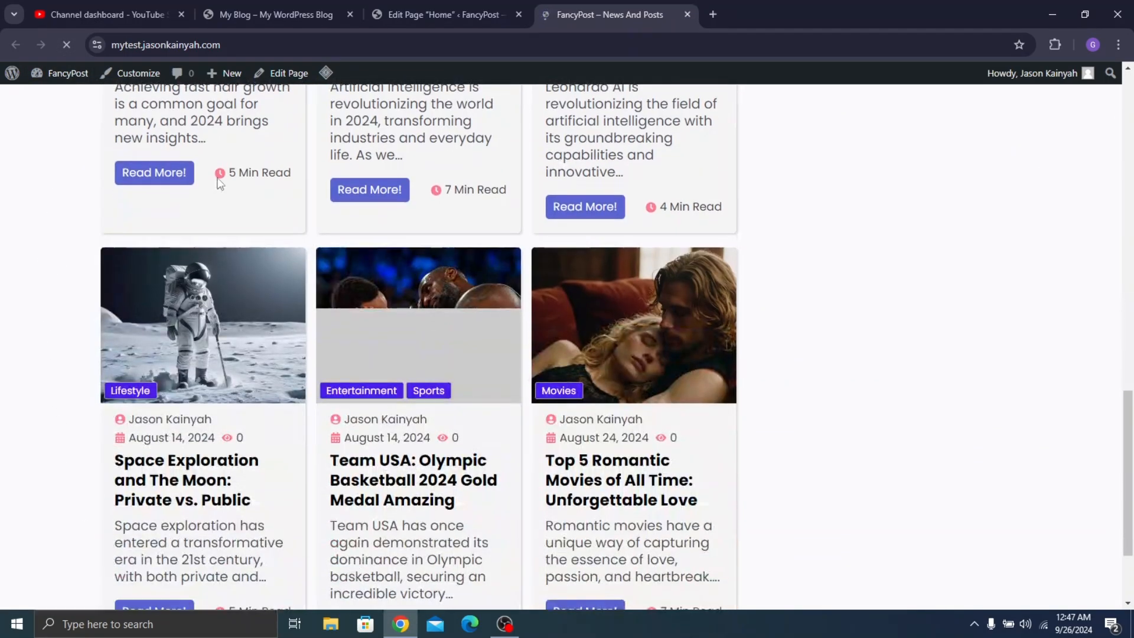
{"action": "scroll", "coordinate": [346, 291], "scroll_direction": "down", "scroll_amount": 3}
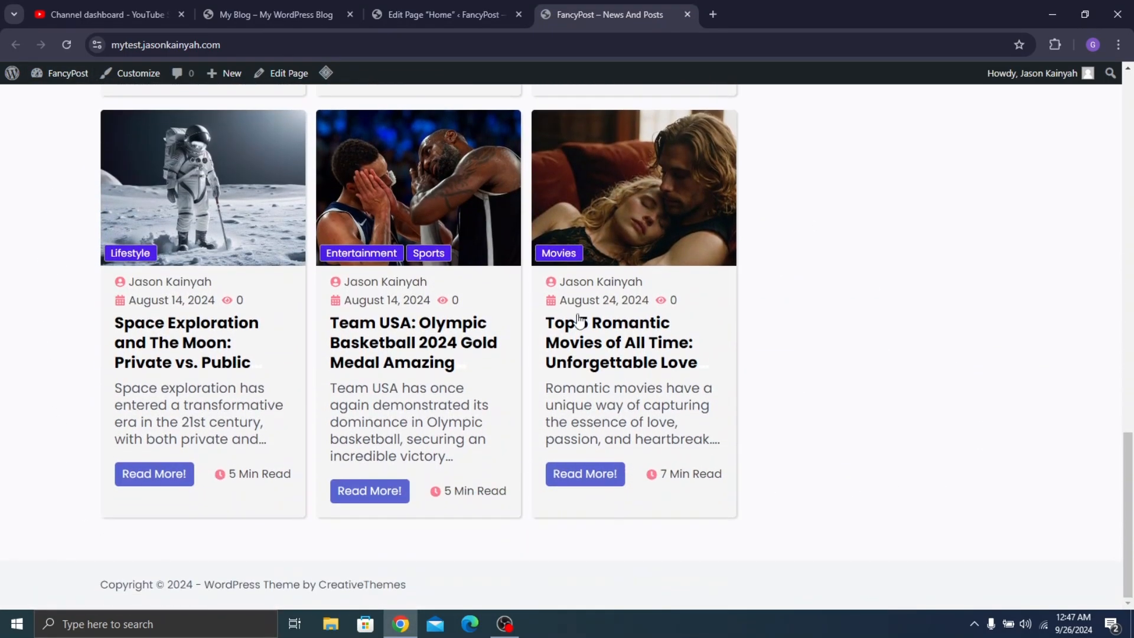
{"action": "scroll", "coordinate": [670, 243], "scroll_direction": "up", "scroll_amount": 20}
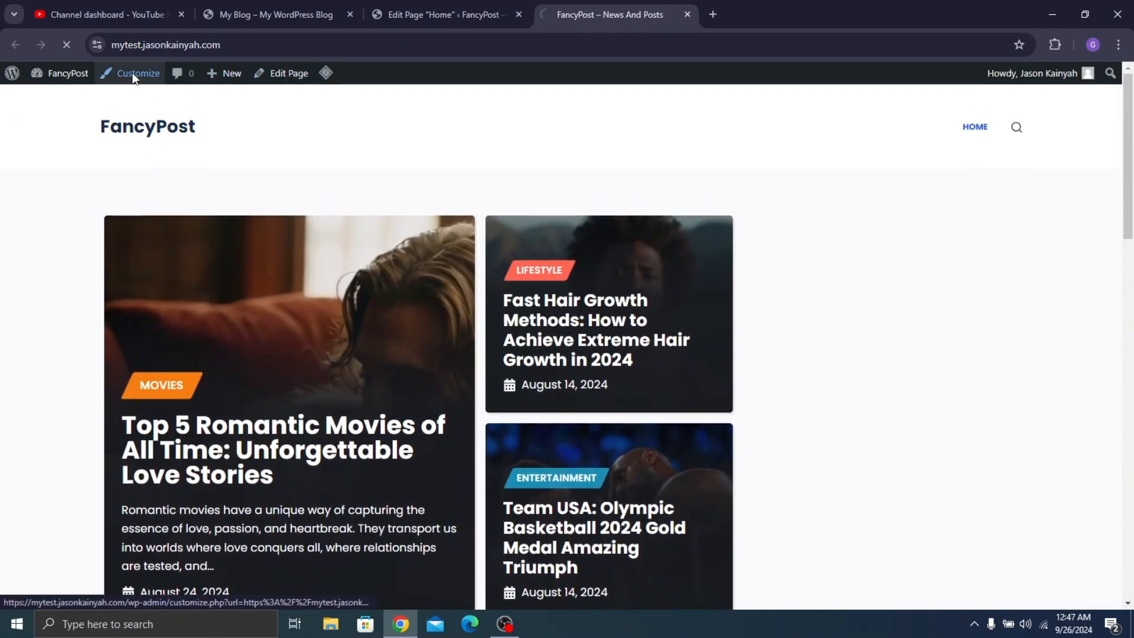
Reopen Pages > Home in the editor, then switch over to the FancyPost Customizer
{"action": "left_click", "coordinate": [371, 3]}
{"action": "scroll", "coordinate": [669, 285], "scroll_direction": "up", "scroll_amount": 5}
{"action": "scroll", "coordinate": [673, 286], "scroll_direction": "up", "scroll_amount": 10}
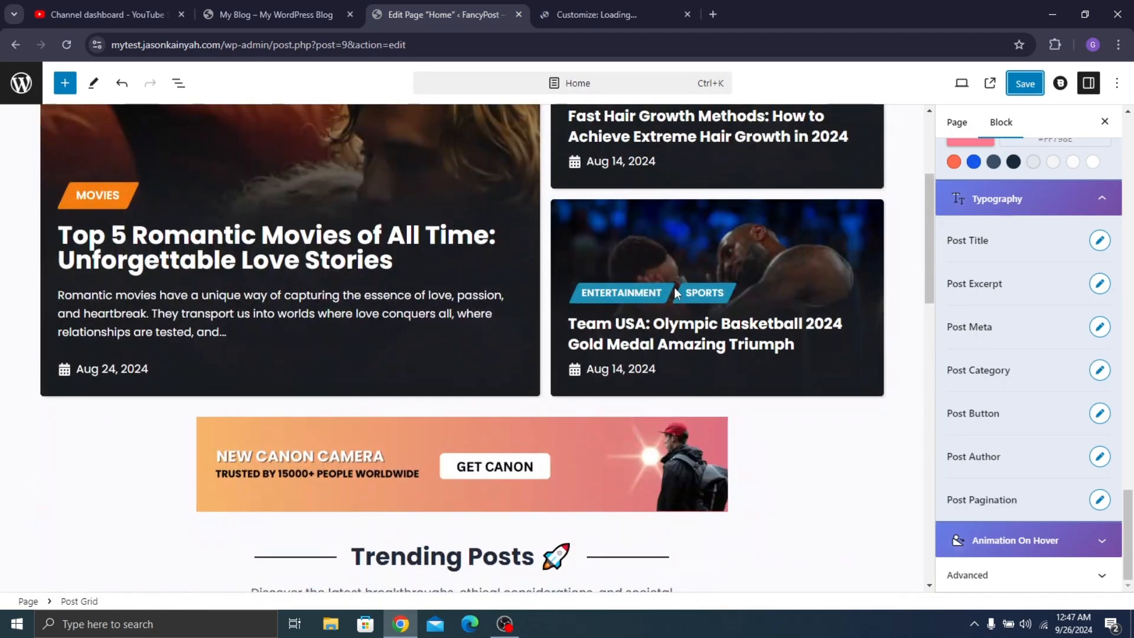
{"action": "left_click", "coordinate": [39, 101]}
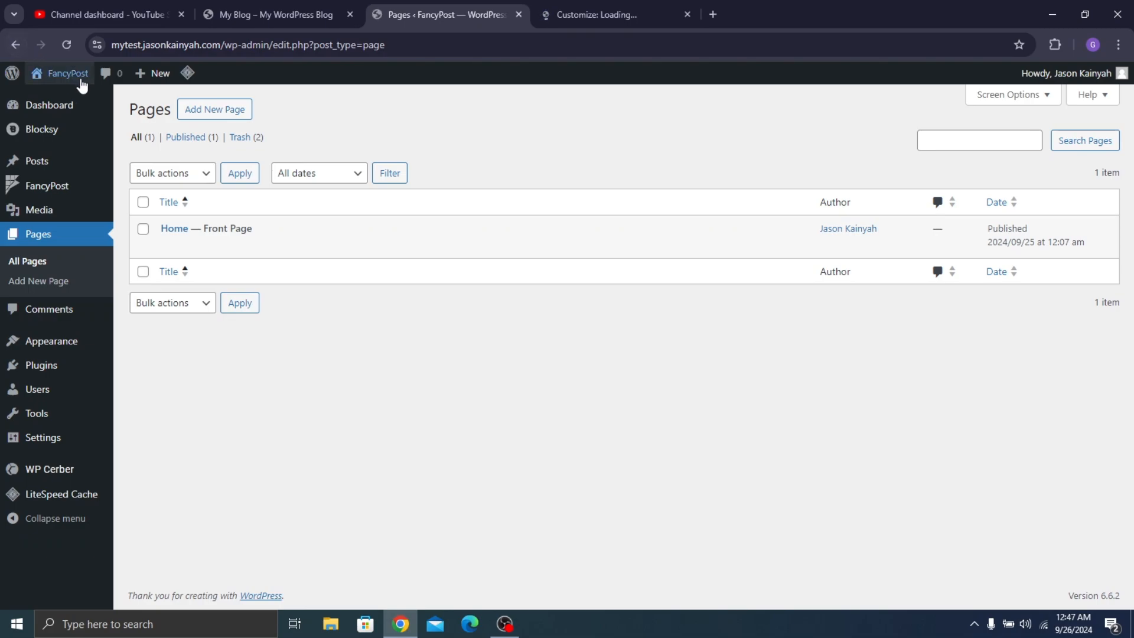
{"action": "left_click", "coordinate": [168, 246]}
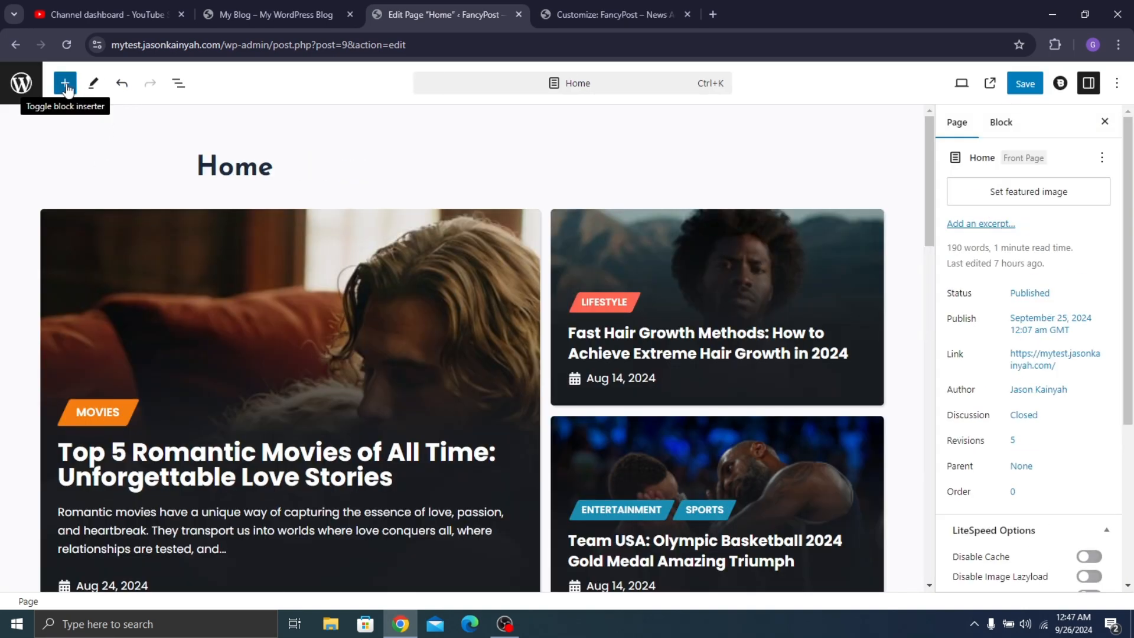
{"action": "left_click", "coordinate": [65, 83]}
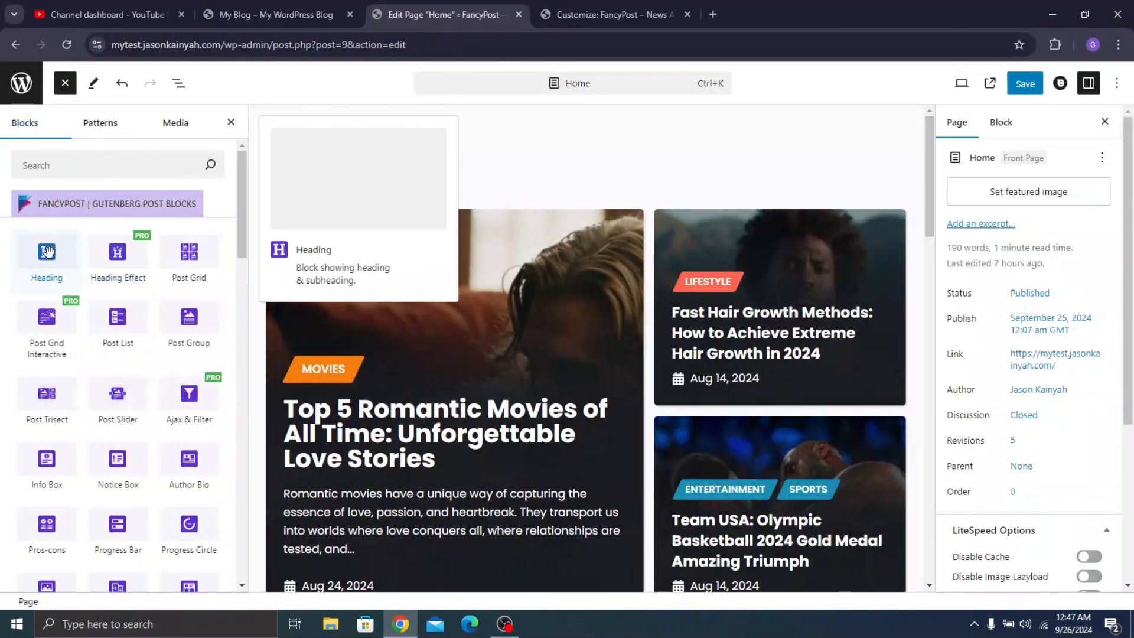
{"action": "scroll", "coordinate": [118, 378], "scroll_direction": "down", "scroll_amount": 3}
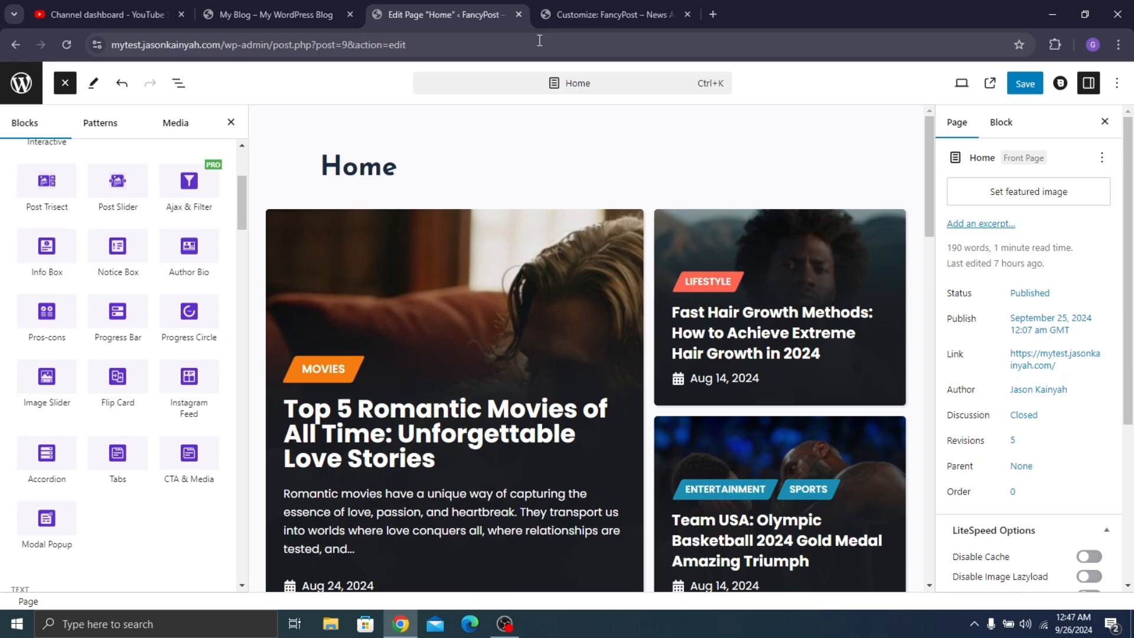
{"action": "left_click", "coordinate": [581, 12]}
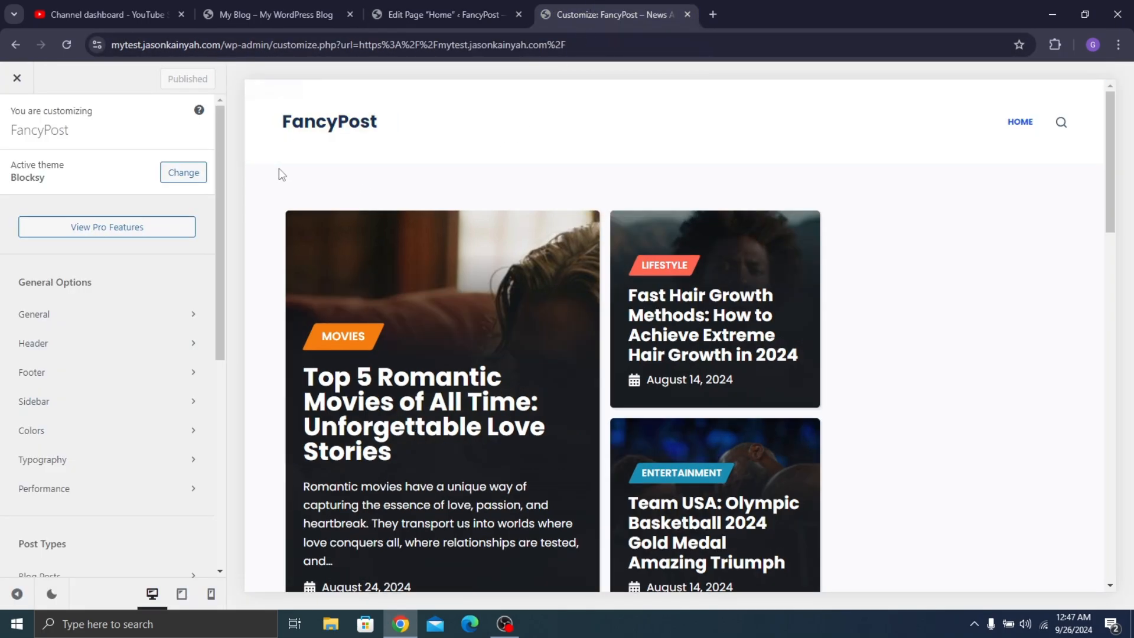
Publish a sidebar width of 18% and a sidebar gap reduced from 4 to 1
{"action": "left_click", "coordinate": [100, 325]}
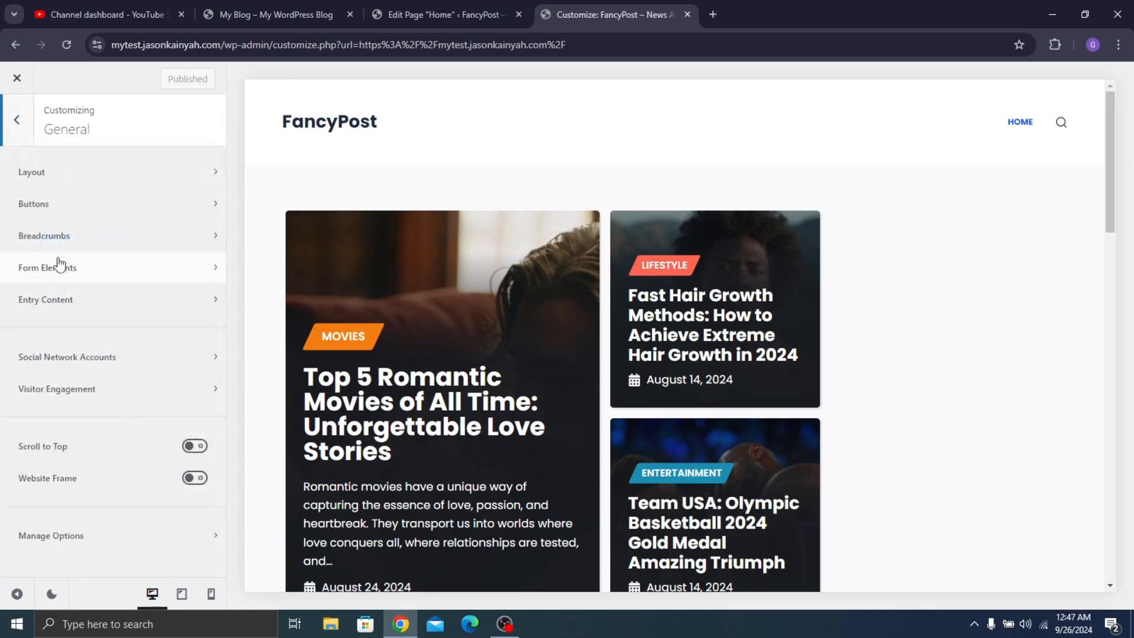
{"action": "left_click", "coordinate": [17, 138]}
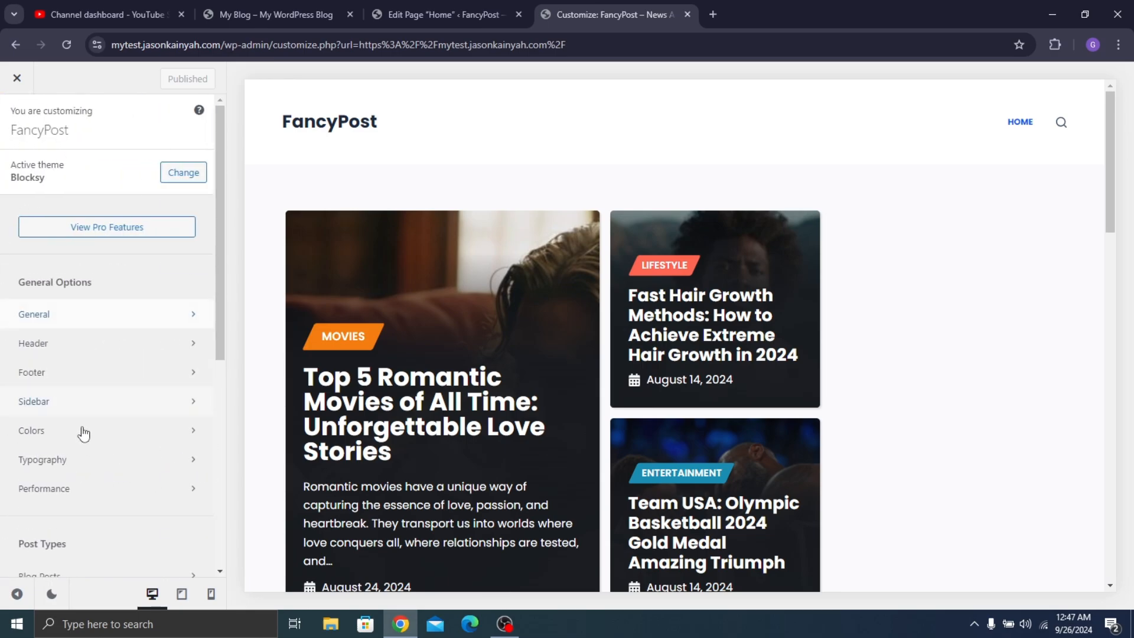
{"action": "left_click", "coordinate": [62, 403]}
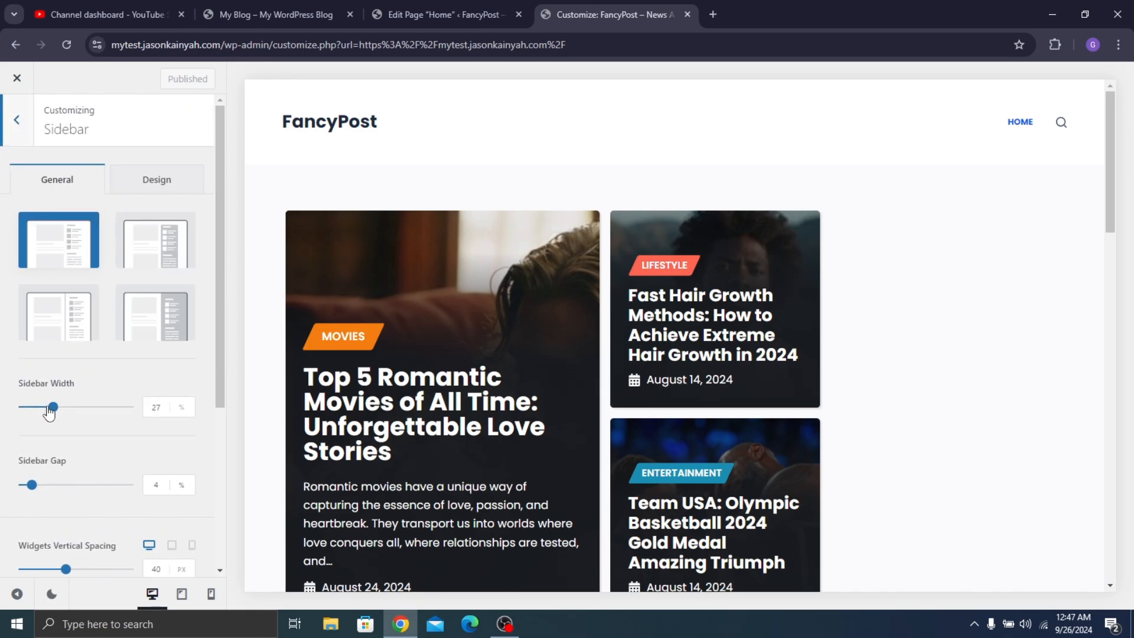
{"action": "left_click_drag", "start_coordinate": [49, 406], "coordinate": [35, 413]}
{"action": "scroll", "coordinate": [759, 324], "scroll_direction": "down", "scroll_amount": 8}
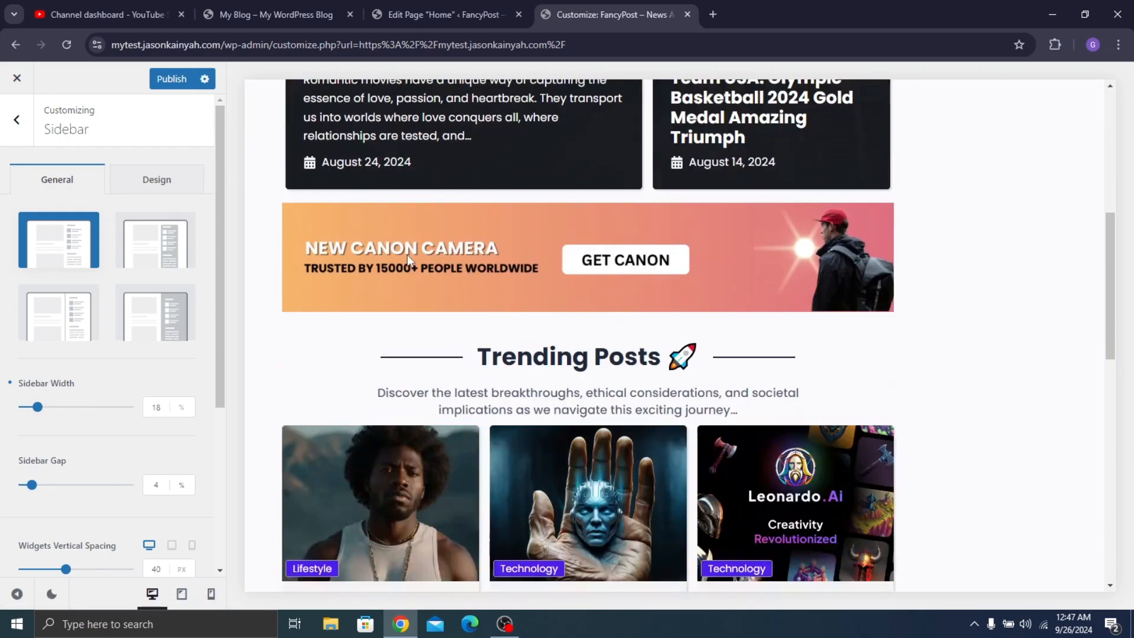
{"action": "scroll", "coordinate": [406, 254], "scroll_direction": "up", "scroll_amount": 7}
{"action": "left_click", "coordinate": [173, 80]}
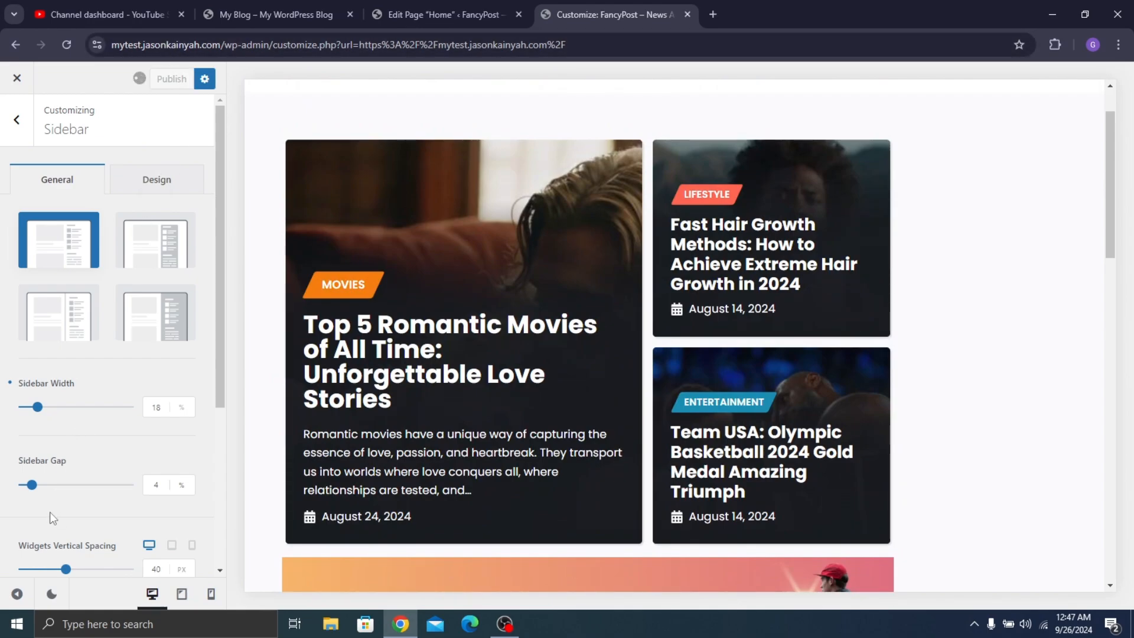
{"action": "left_click", "coordinate": [155, 482]}
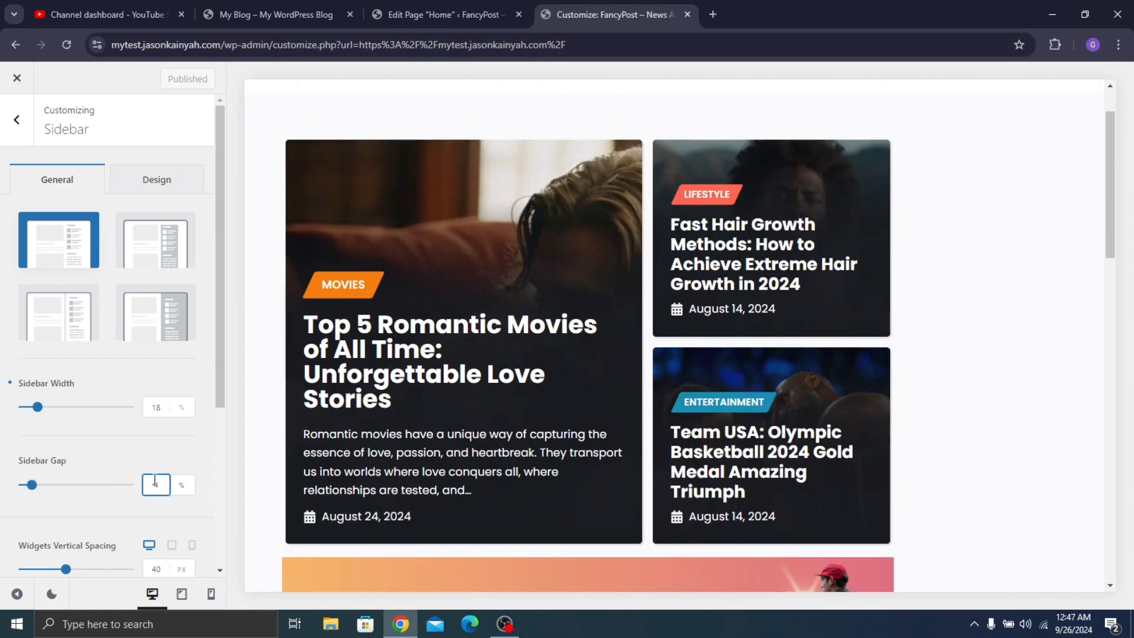
{"action": "key", "text": "Down"}
{"action": "key", "text": "Down"}
{"action": "key", "text": "Down"}
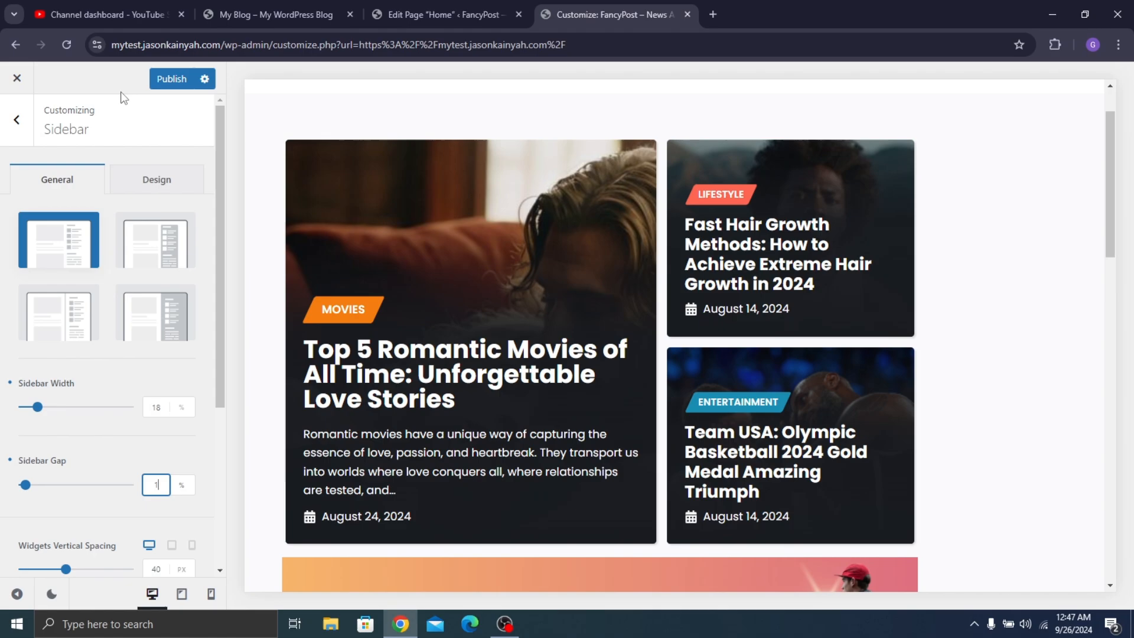
{"action": "left_click", "coordinate": [171, 79]}
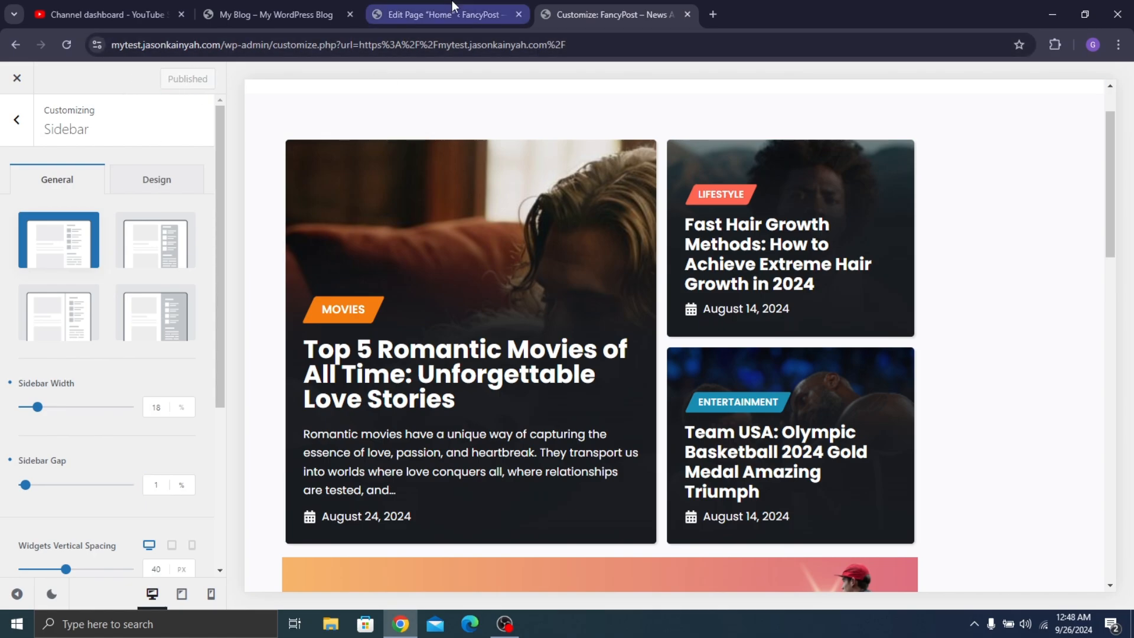
Close the Customizer and scroll the live home page down to Trending Posts and back
{"action": "left_click", "coordinate": [17, 79]}
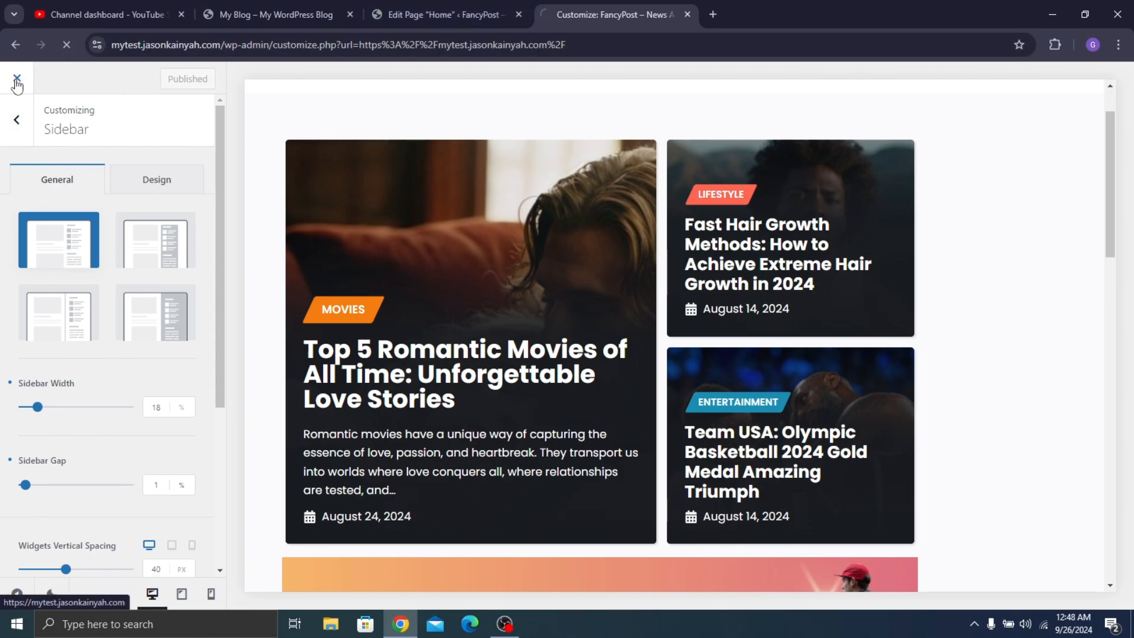
{"action": "scroll", "coordinate": [590, 177], "scroll_direction": "down", "scroll_amount": 5}
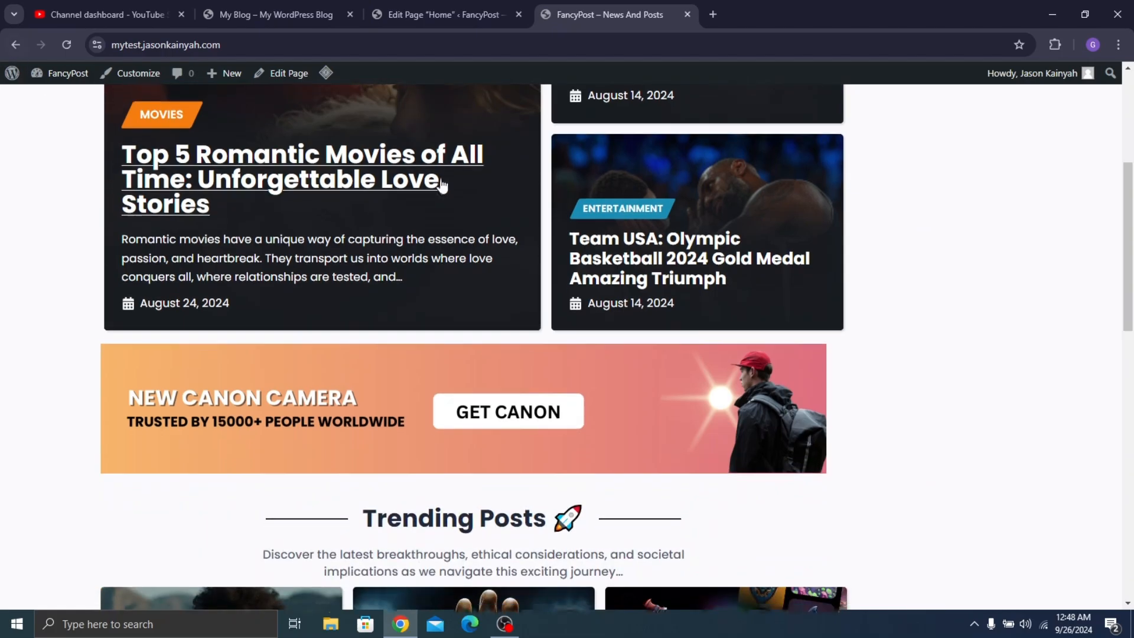
{"action": "scroll", "coordinate": [442, 185], "scroll_direction": "down", "scroll_amount": 15}
{"action": "scroll", "coordinate": [646, 188], "scroll_direction": "up", "scroll_amount": 10}
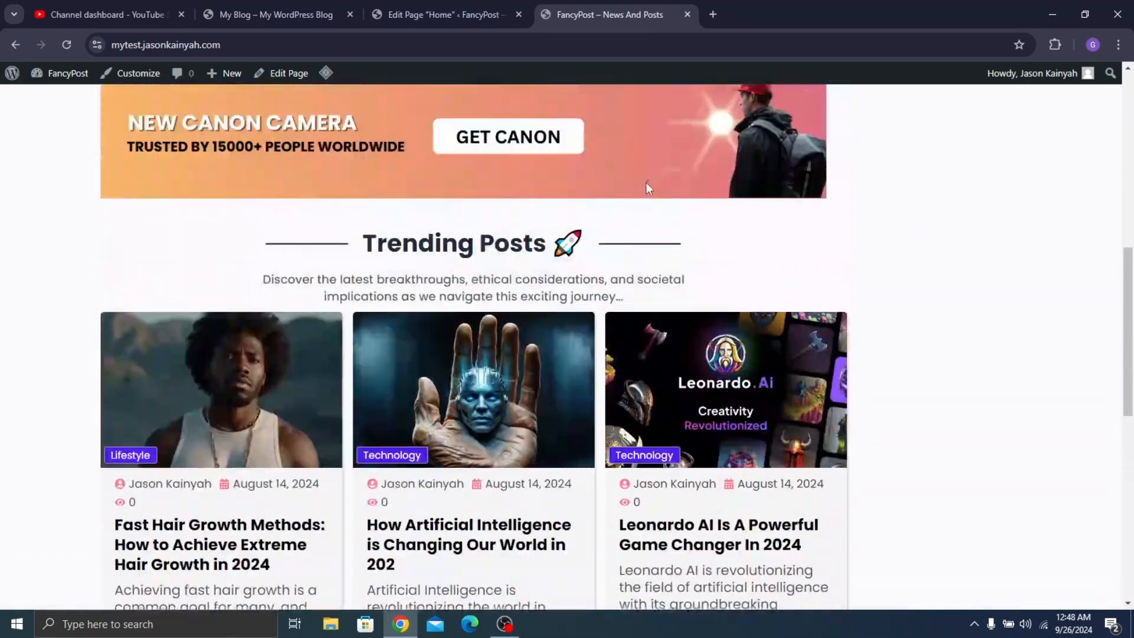
{"action": "scroll", "coordinate": [646, 188], "scroll_direction": "up", "scroll_amount": 10}
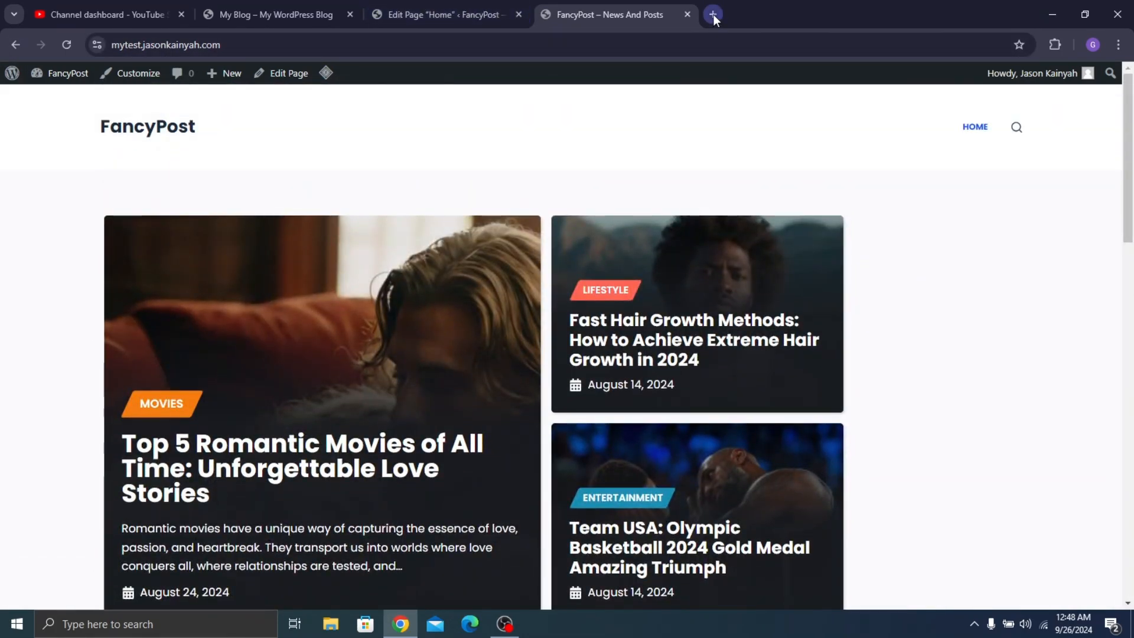
Open pluginic.com in a new browser tab to reach the FancyPost plugin page
{"action": "left_click", "coordinate": [713, 14]}
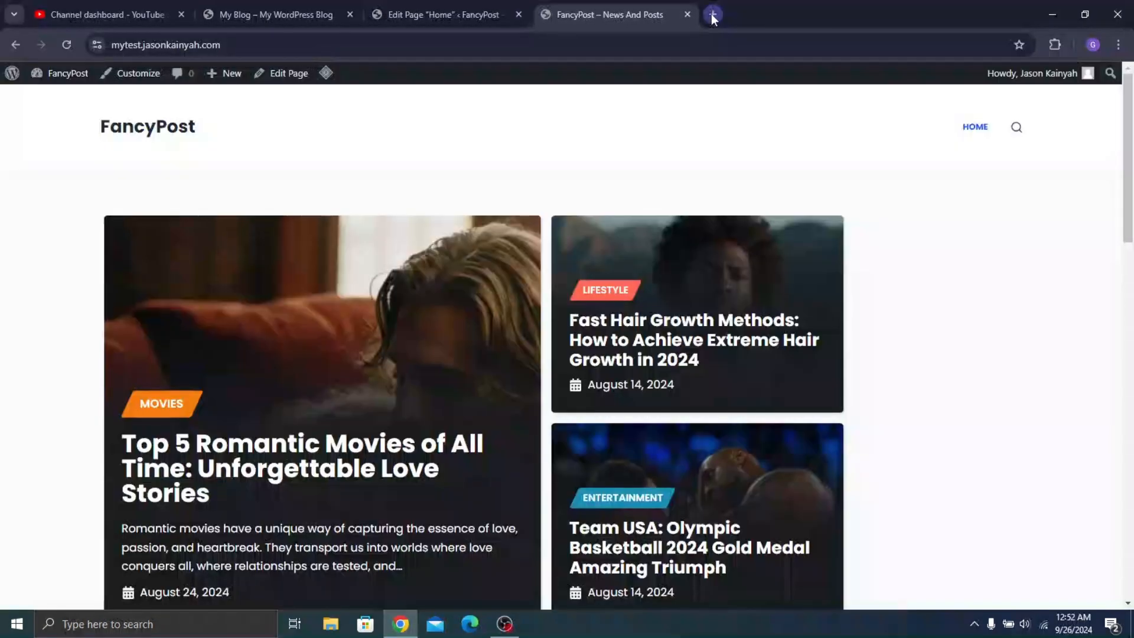
{"action": "left_click", "coordinate": [712, 16]}
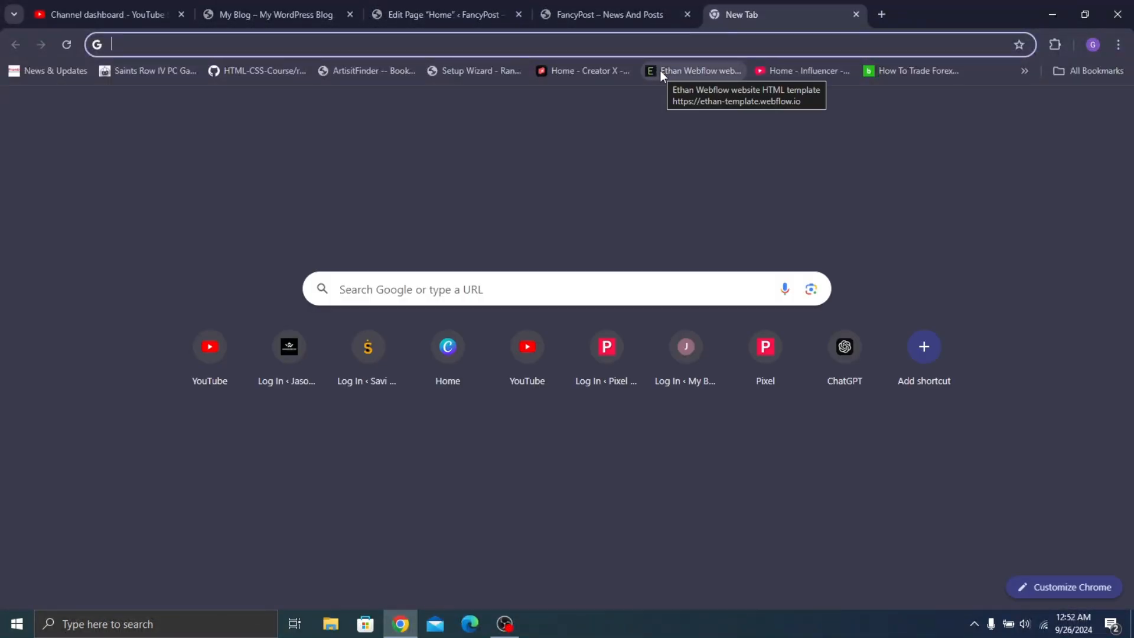
{"action": "type", "text": "plugin"}
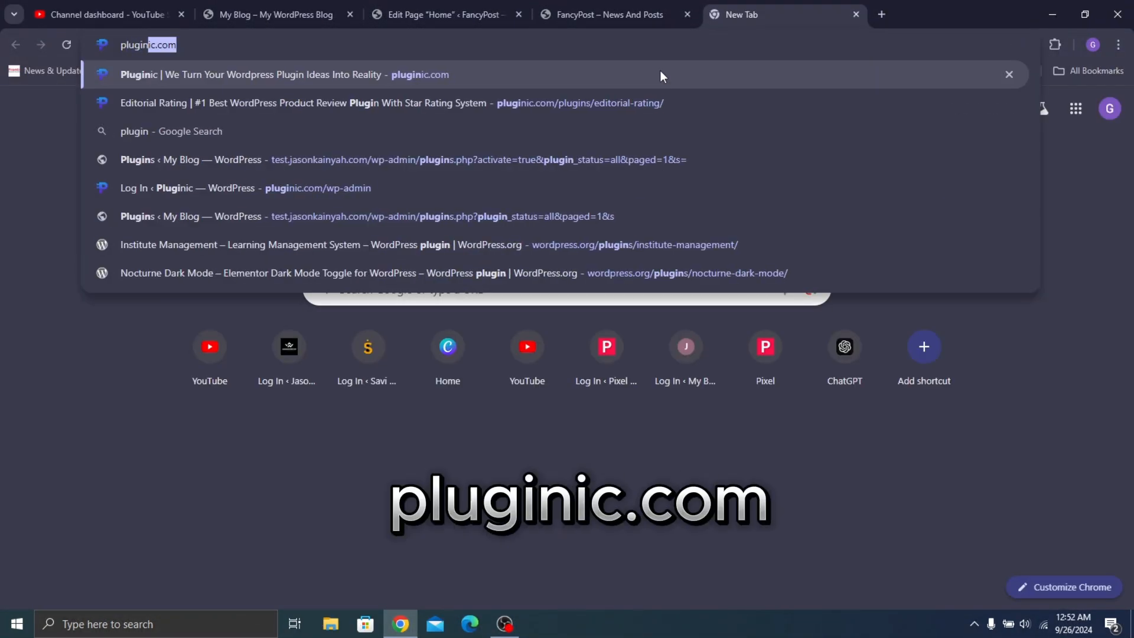
{"action": "type", "text": "ic.com"}
{"action": "key", "text": "Return"}
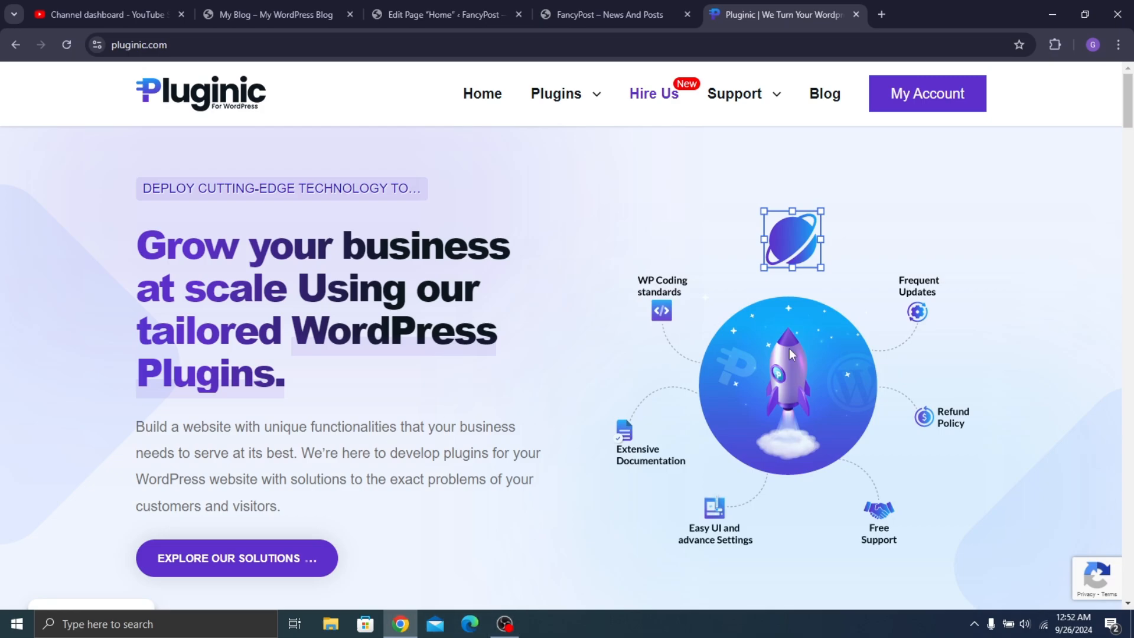
{"action": "scroll", "coordinate": [539, 213], "scroll_direction": "down", "scroll_amount": 3}
{"action": "scroll", "coordinate": [661, 287], "scroll_direction": "up", "scroll_amount": 3}
{"action": "mouse_move", "coordinate": [587, 101]}
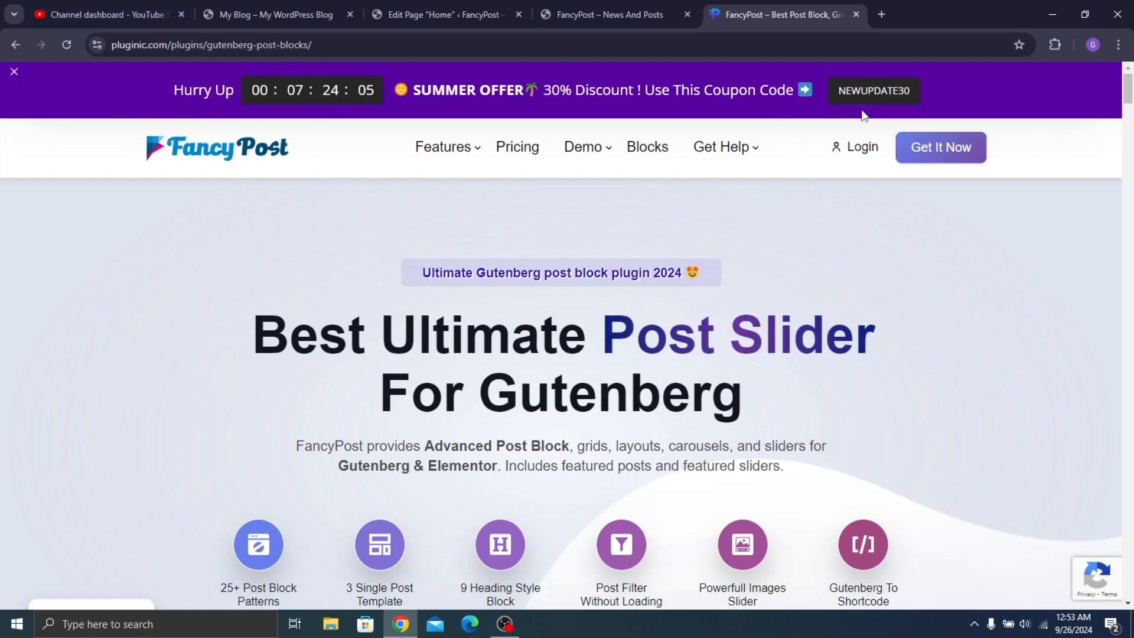
Choose the yearly Personal (1 Site) FancyPost PRO plan at $39.99 and proceed to checkout
{"action": "scroll", "coordinate": [761, 254], "scroll_direction": "down", "scroll_amount": 10}
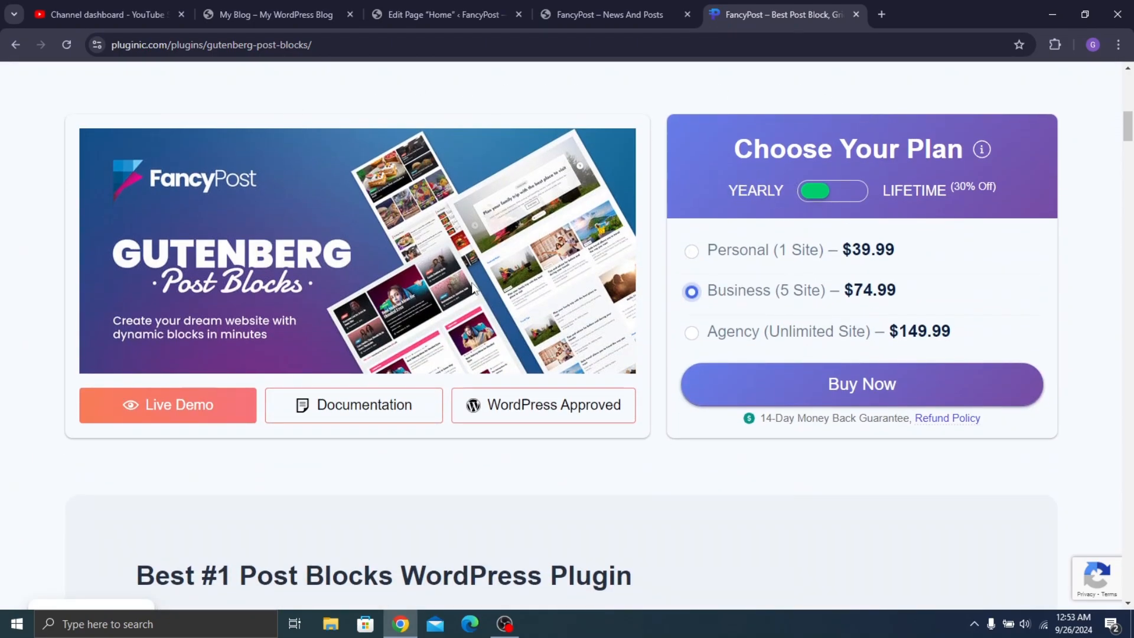
{"action": "scroll", "coordinate": [590, 268], "scroll_direction": "up", "scroll_amount": 3}
{"action": "scroll", "coordinate": [554, 229], "scroll_direction": "down", "scroll_amount": 12}
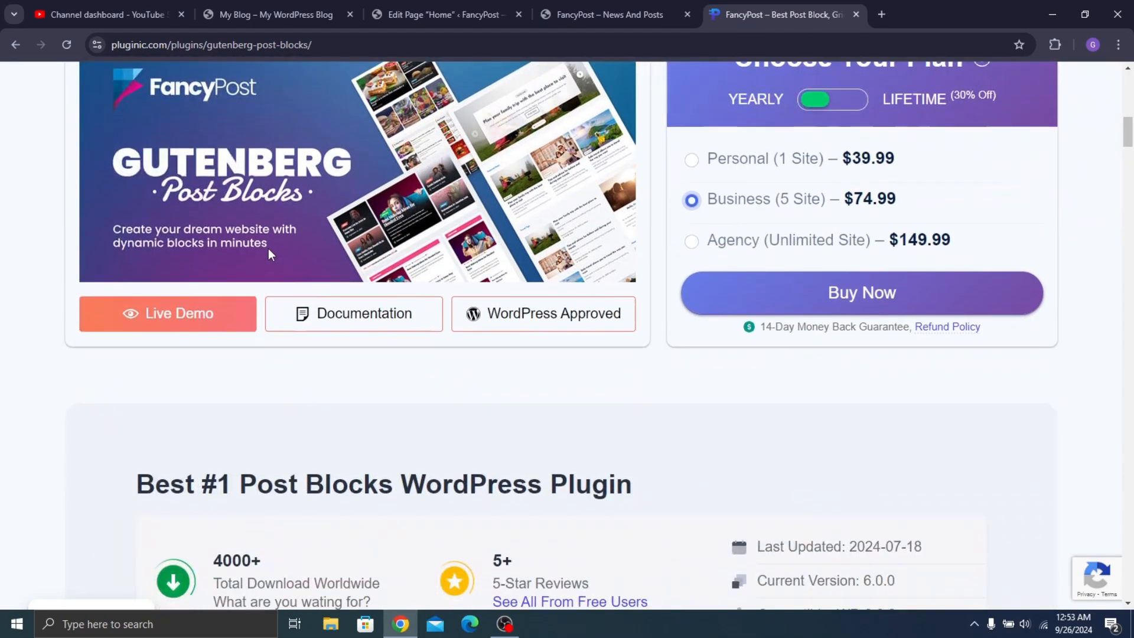
{"action": "scroll", "coordinate": [713, 481], "scroll_direction": "down", "scroll_amount": 3}
{"action": "scroll", "coordinate": [759, 331], "scroll_direction": "up", "scroll_amount": 10}
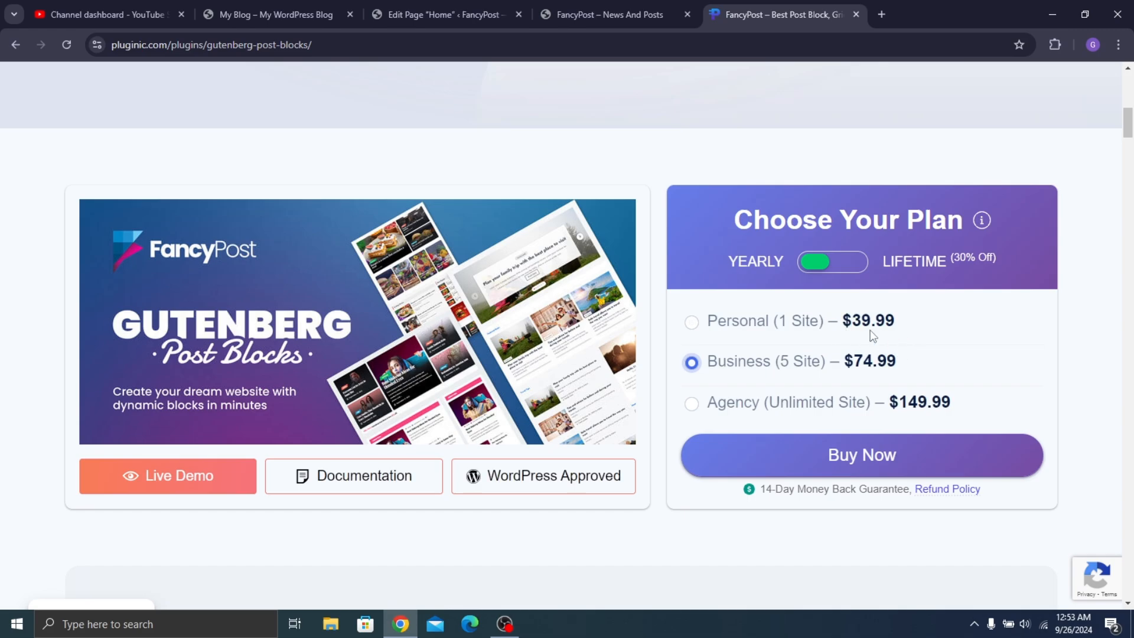
{"action": "left_click", "coordinate": [922, 261]}
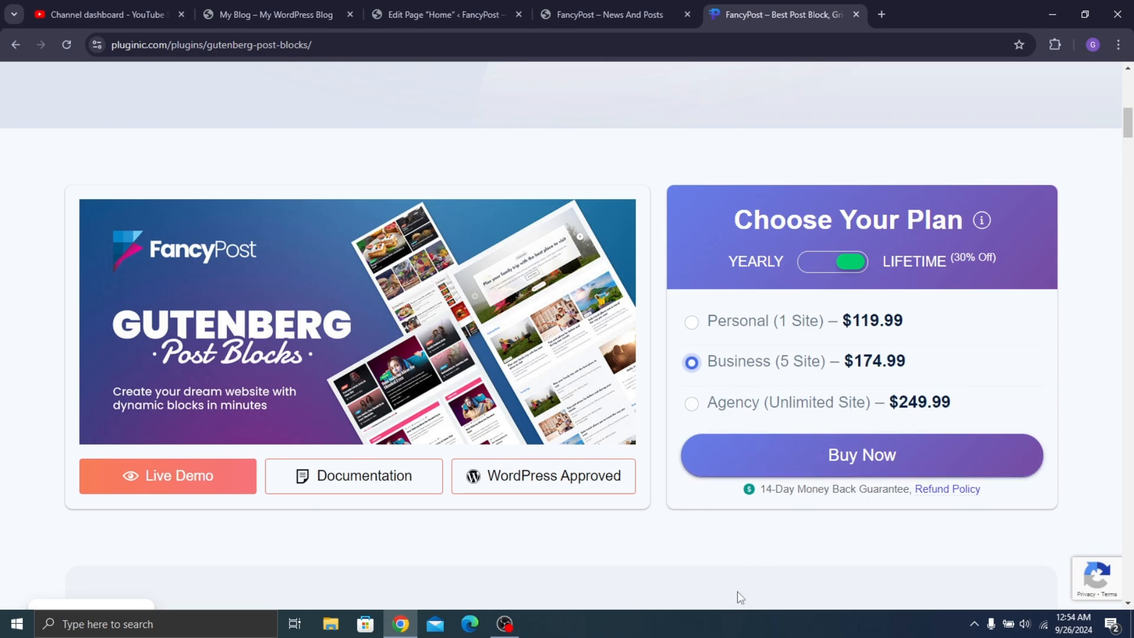
{"action": "left_click", "coordinate": [827, 268]}
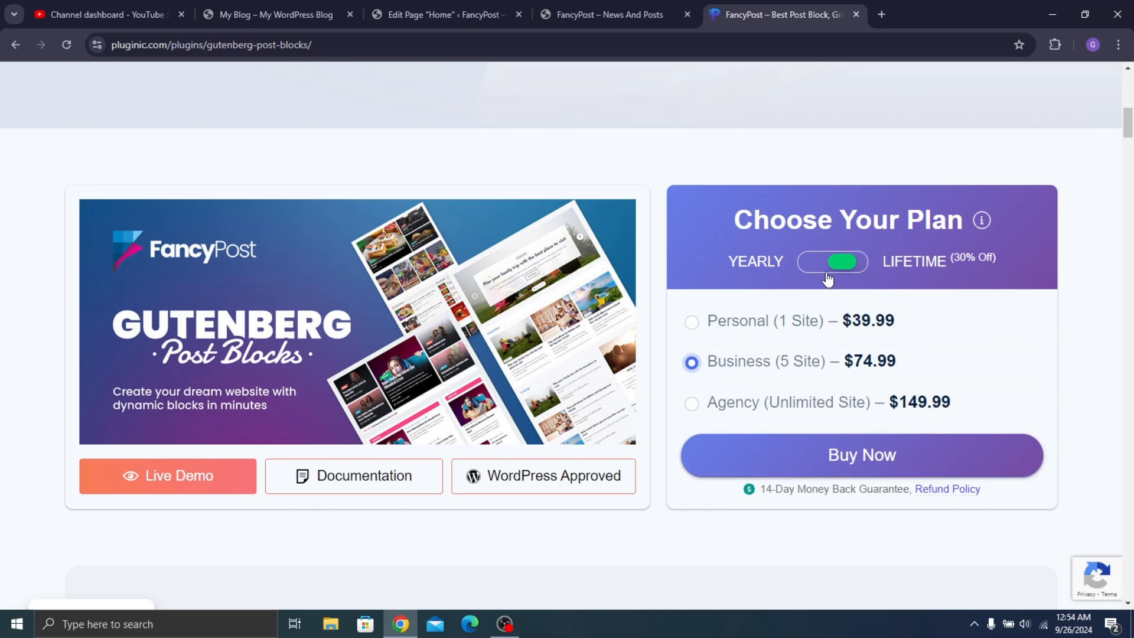
{"action": "left_click", "coordinate": [751, 327]}
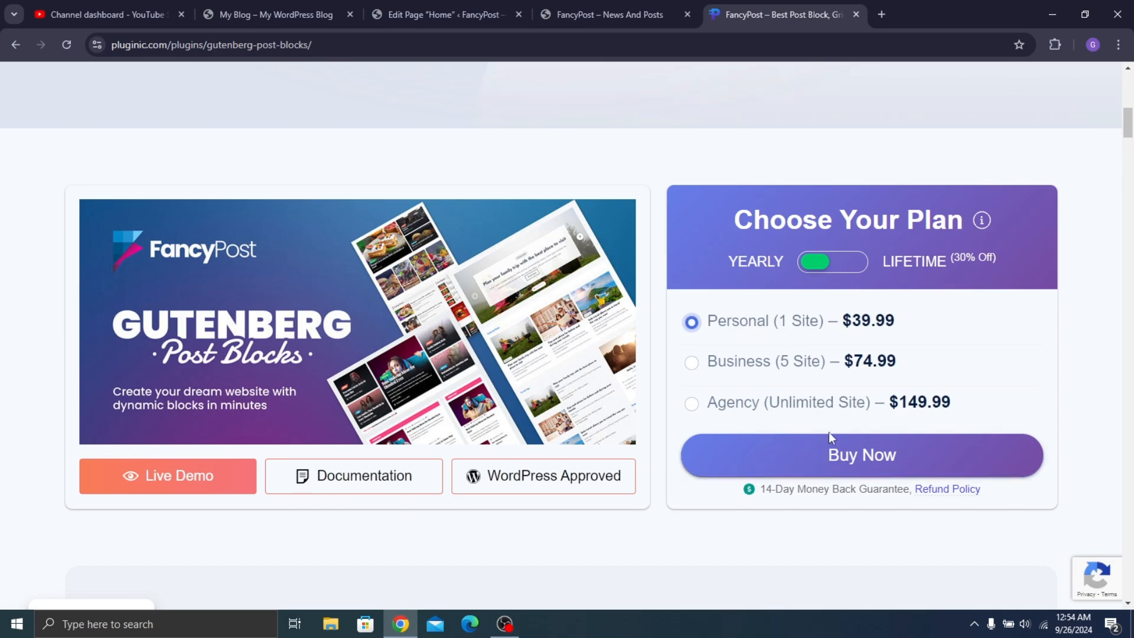
{"action": "left_click", "coordinate": [815, 462]}
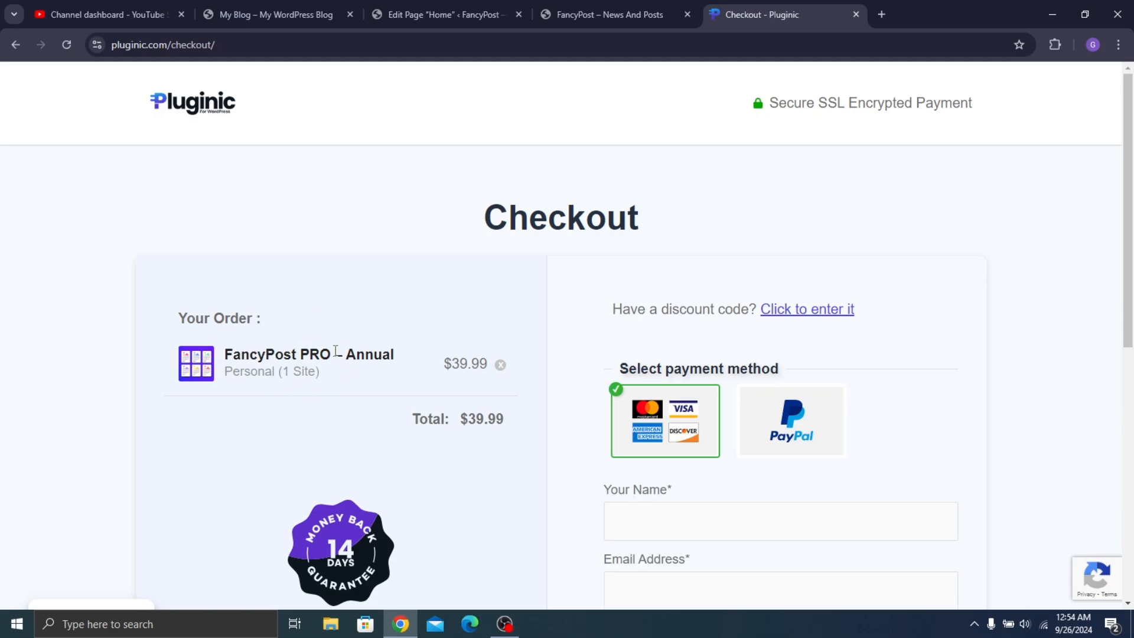
Enter and apply a 30% discount coupon code, cutting $12.00 to a $27.99 total
{"action": "scroll", "coordinate": [755, 284], "scroll_direction": "down", "scroll_amount": 1}
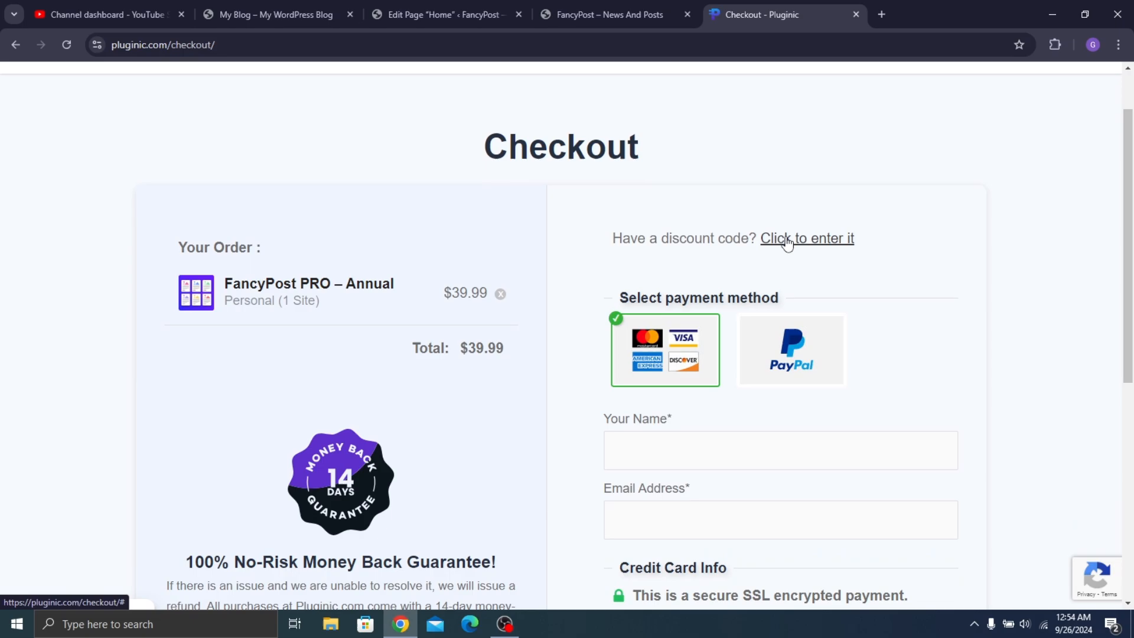
{"action": "left_click", "coordinate": [785, 239]}
{"action": "scroll", "coordinate": [806, 258], "scroll_direction": "up", "scroll_amount": 1}
{"action": "left_click", "coordinate": [691, 266]}
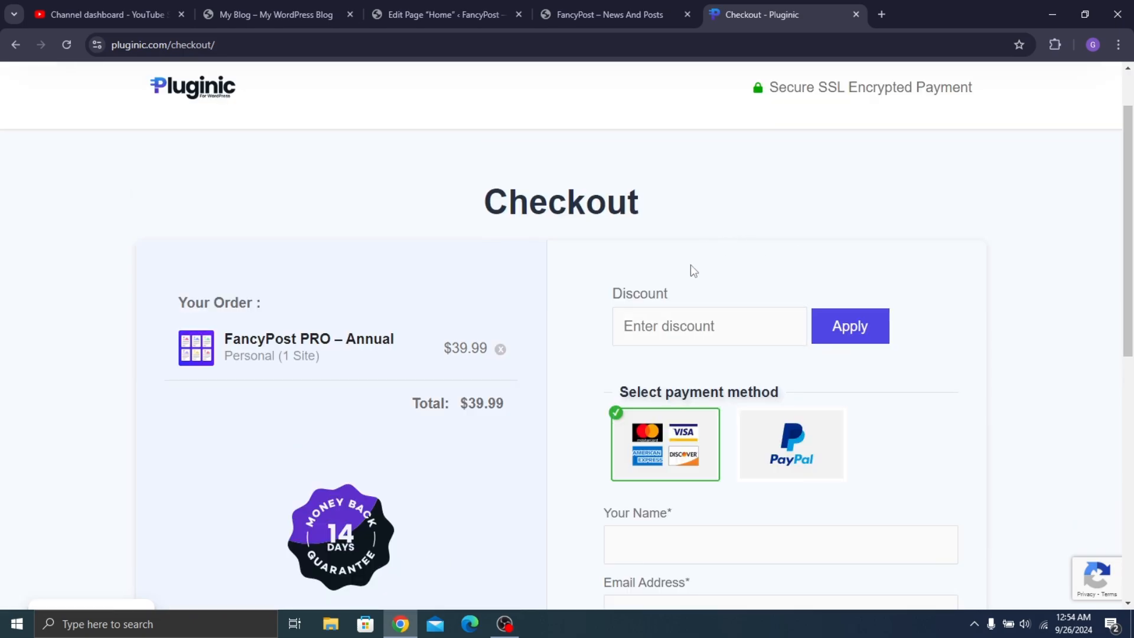
{"action": "left_click", "coordinate": [716, 314]}
{"action": "type", "text": "JASON"}
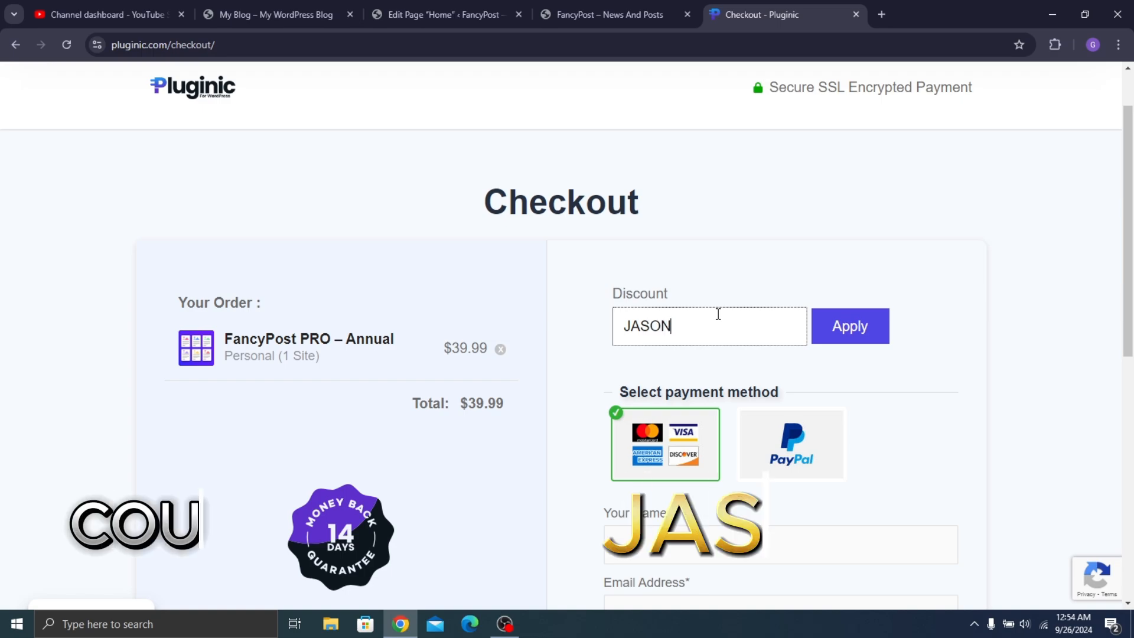
{"action": "left_click", "coordinate": [834, 338]}
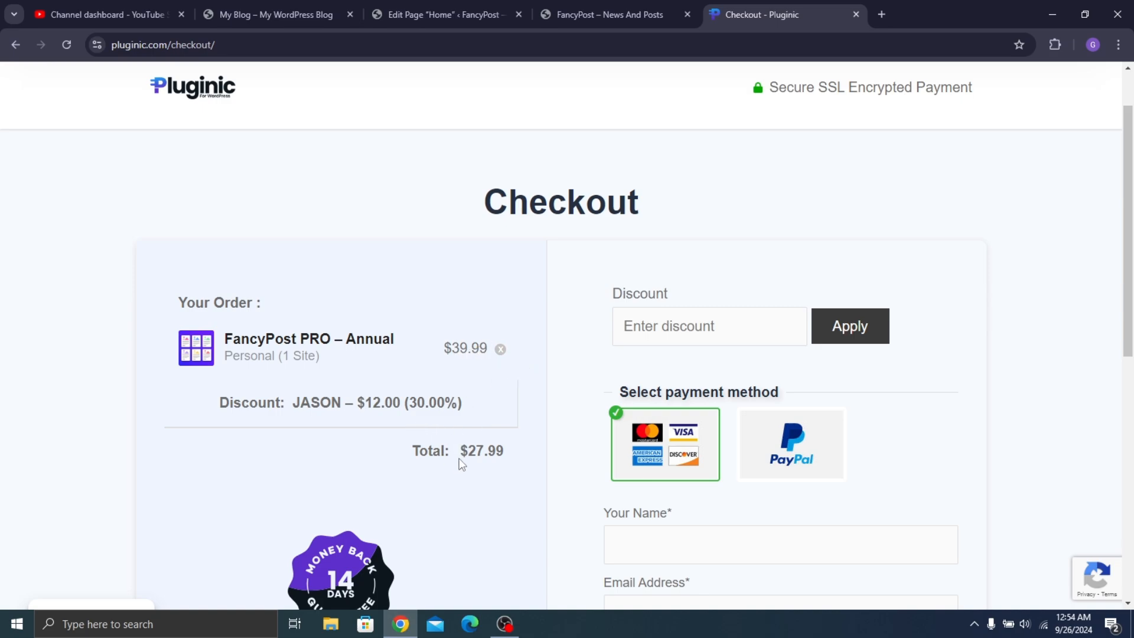
{"action": "scroll", "coordinate": [811, 385], "scroll_direction": "down", "scroll_amount": 3}
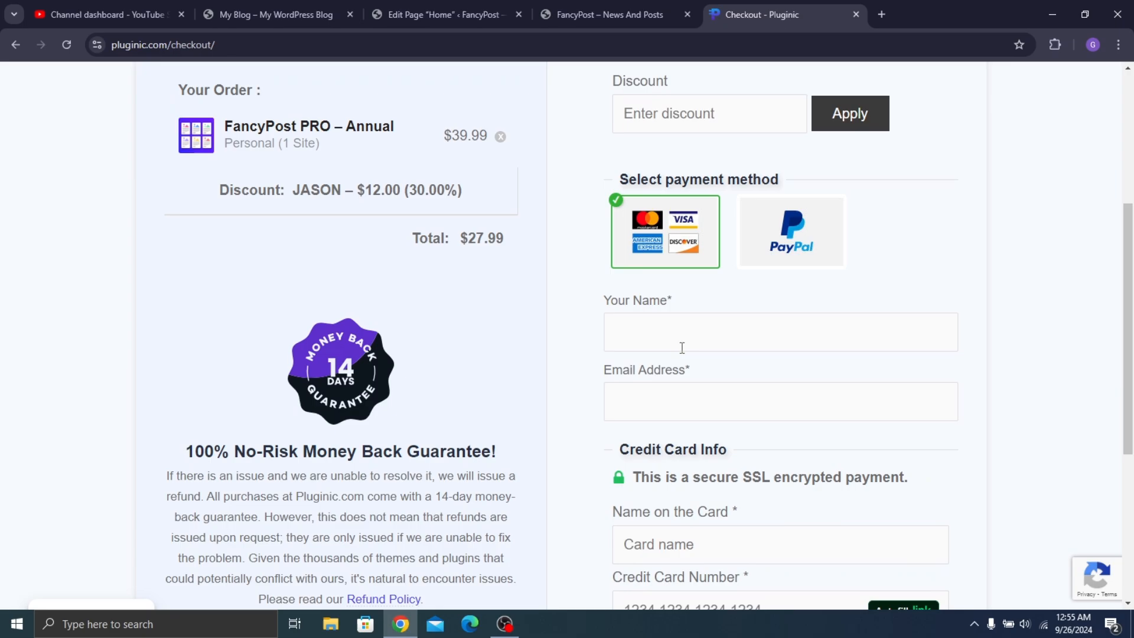
{"action": "scroll", "coordinate": [679, 343], "scroll_direction": "down", "scroll_amount": 5}
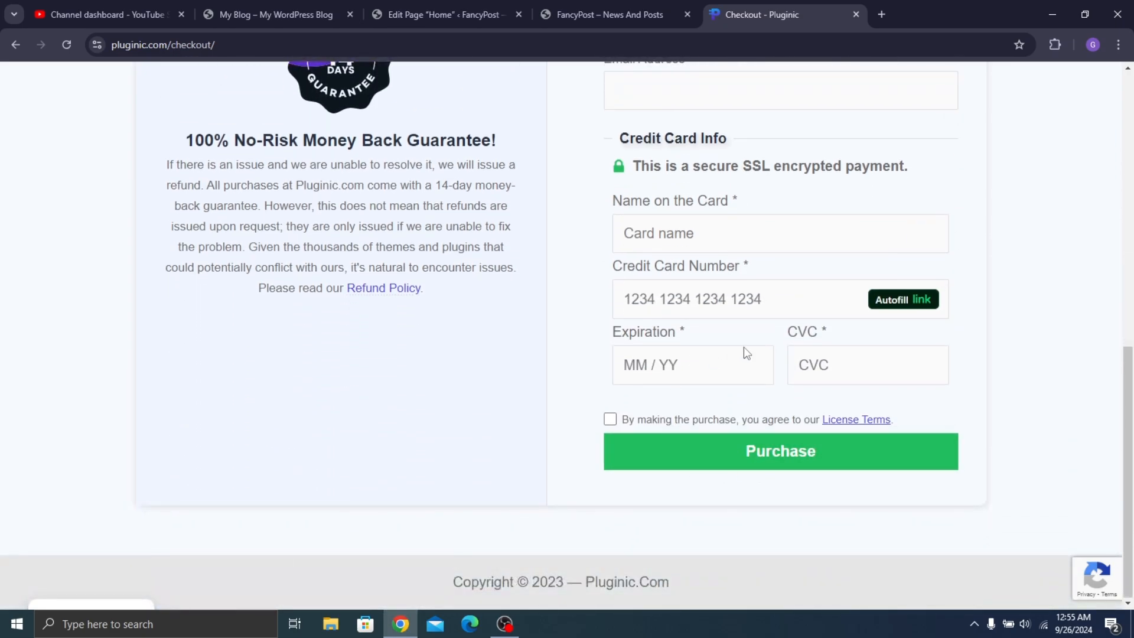
{"action": "scroll", "coordinate": [742, 346], "scroll_direction": "up", "scroll_amount": 9}
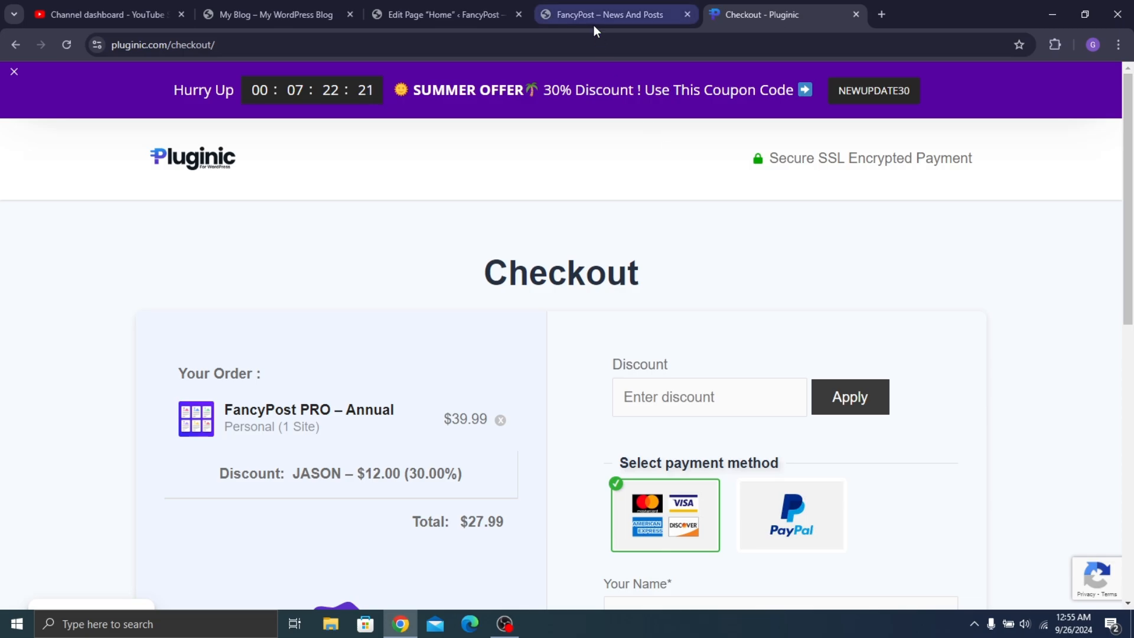
Close the checkout tab and return to the live FancyPost site tab
{"action": "key", "text": "ctrl+w"}
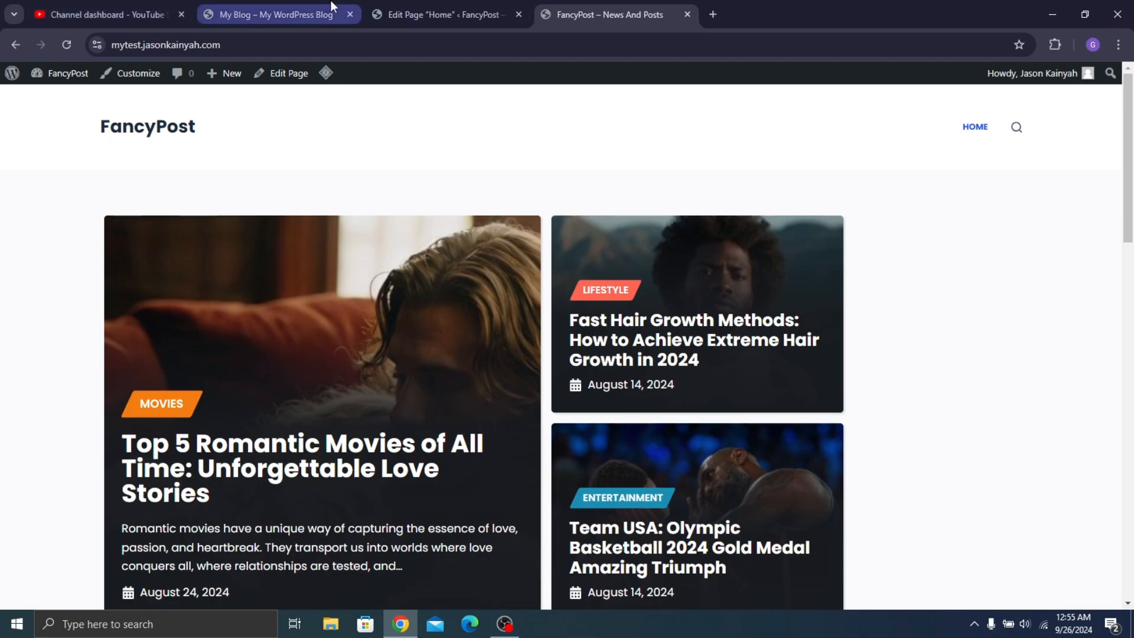
{"action": "key", "text": "ctrl+shift+t"}
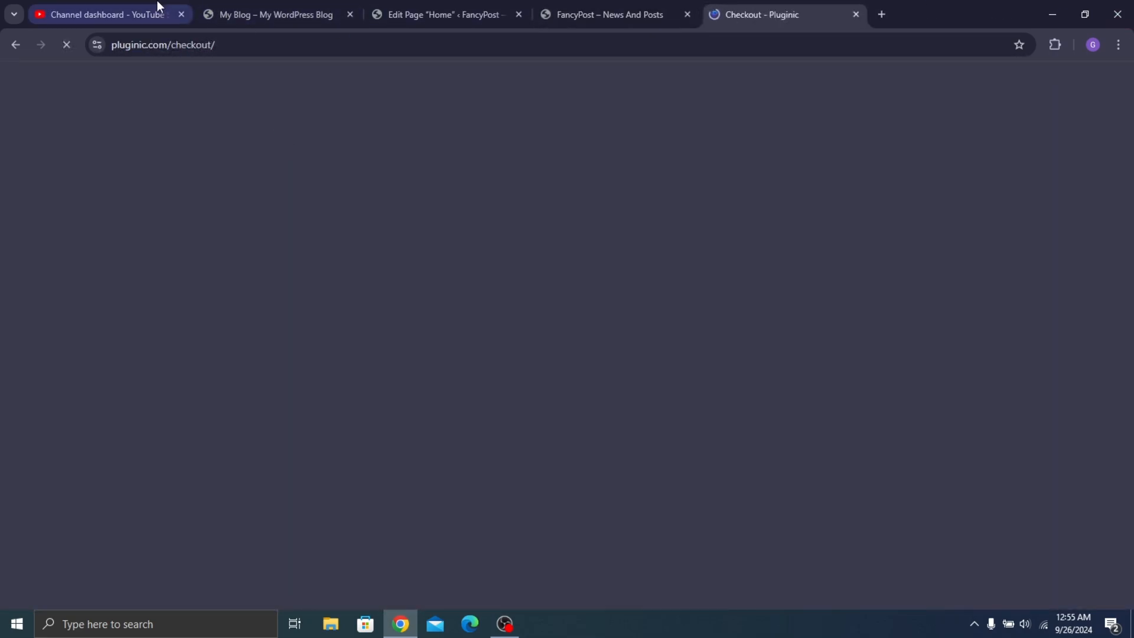
{"action": "left_click", "coordinate": [303, 18]}
{"action": "left_click", "coordinate": [443, 14]}
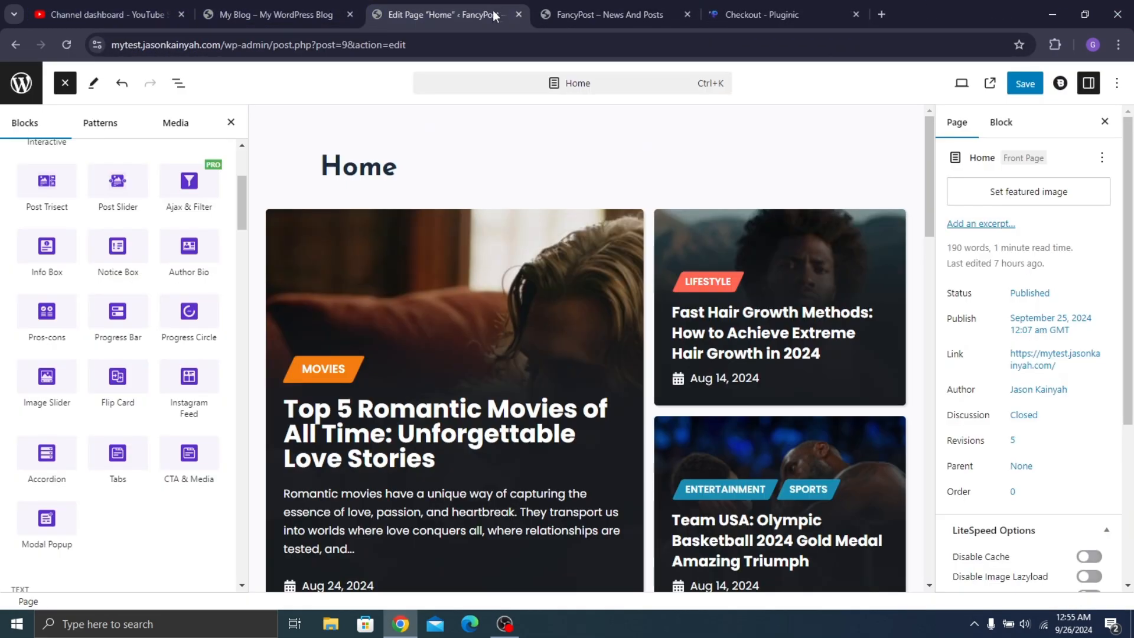
{"action": "left_click", "coordinate": [608, 14]}
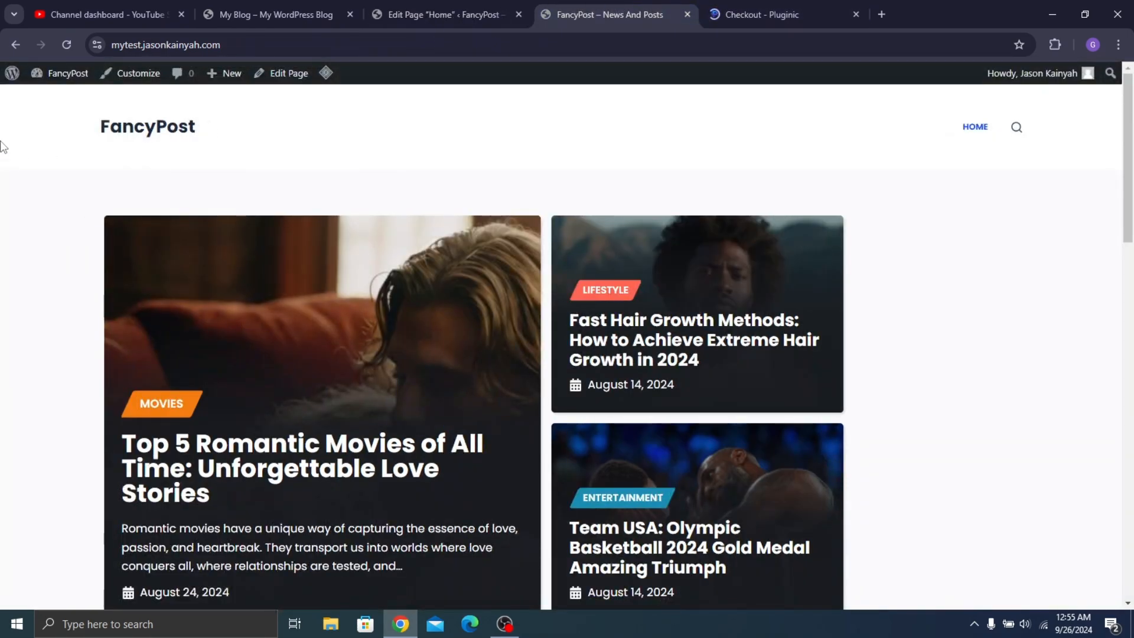
Activate FancyPost PRO from the Plugins list and go to its license activation page
{"action": "mouse_move", "coordinate": [65, 82]}
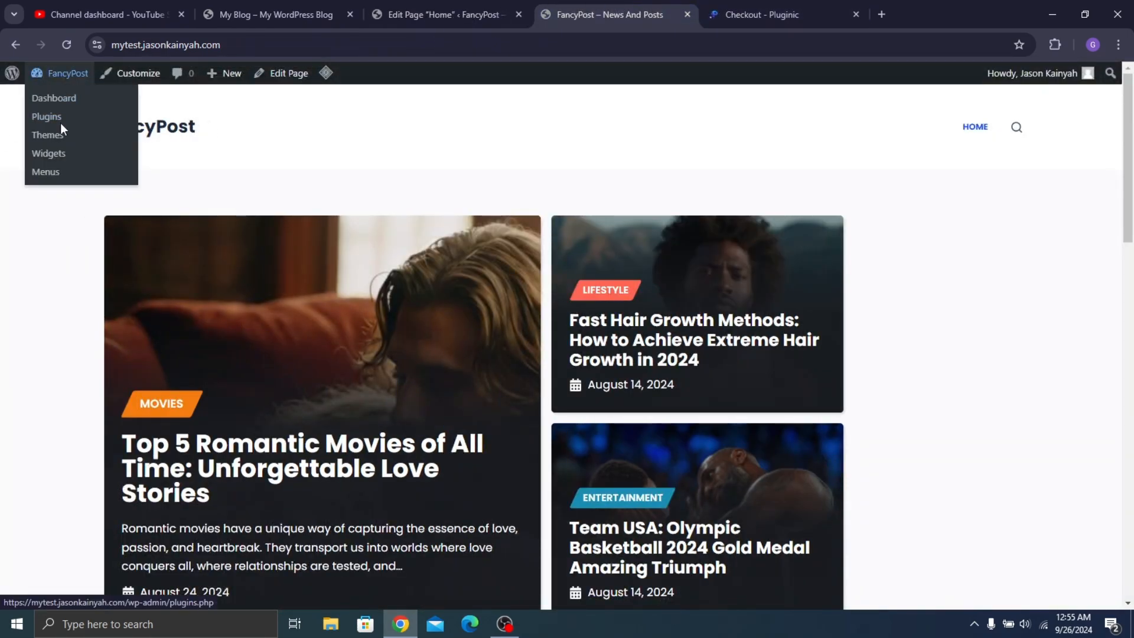
{"action": "left_click", "coordinate": [58, 121]}
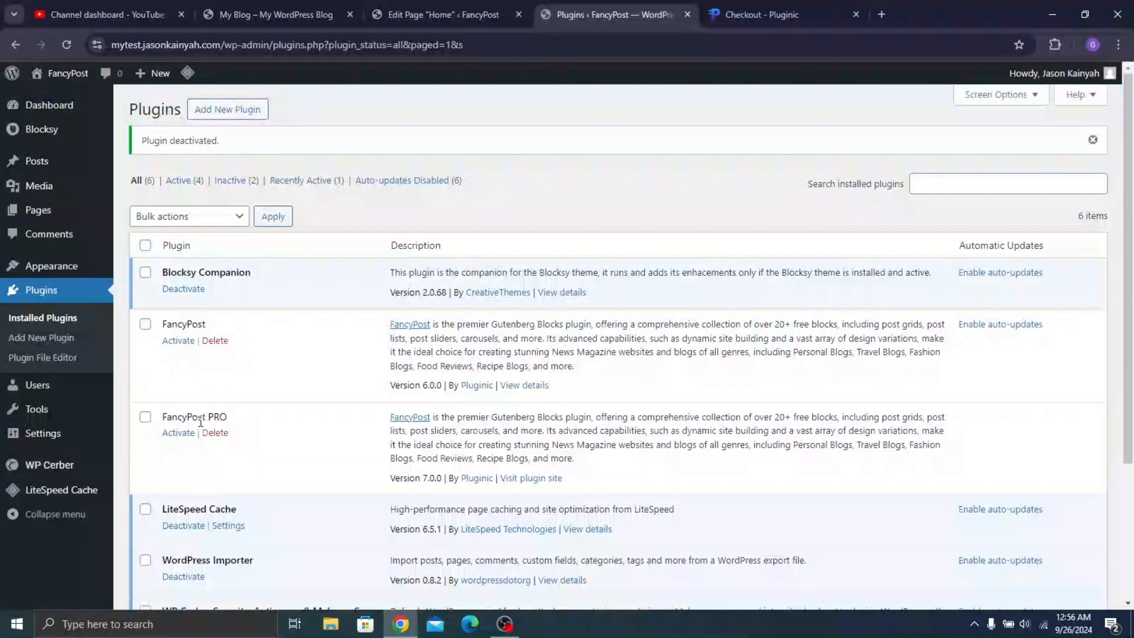
{"action": "scroll", "coordinate": [200, 281], "scroll_direction": "down", "scroll_amount": 4}
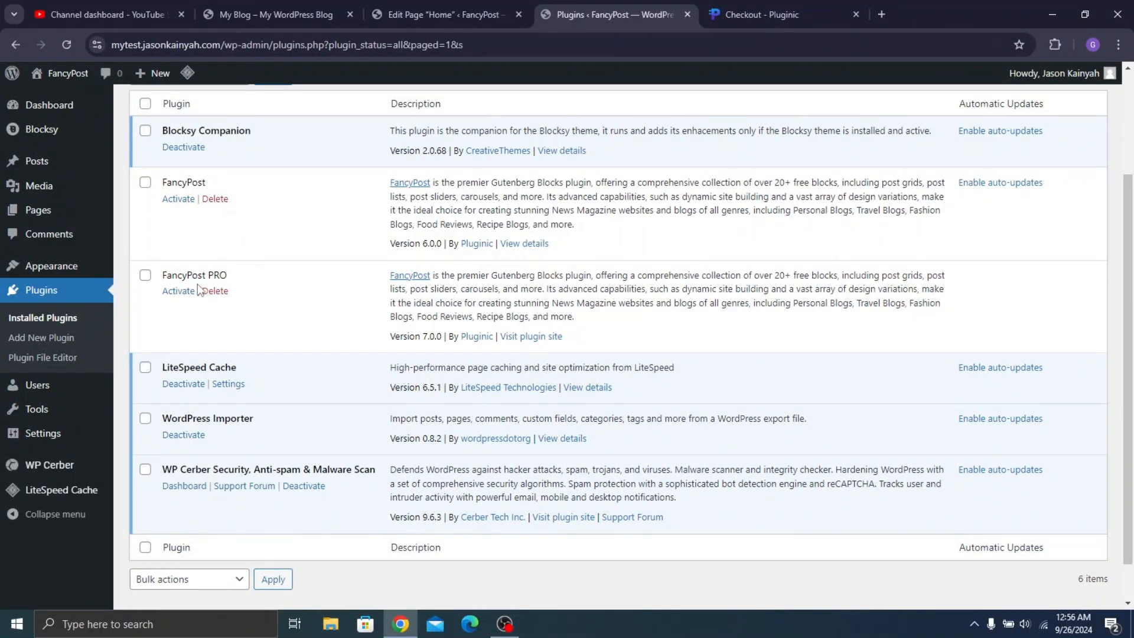
{"action": "left_click", "coordinate": [177, 292]}
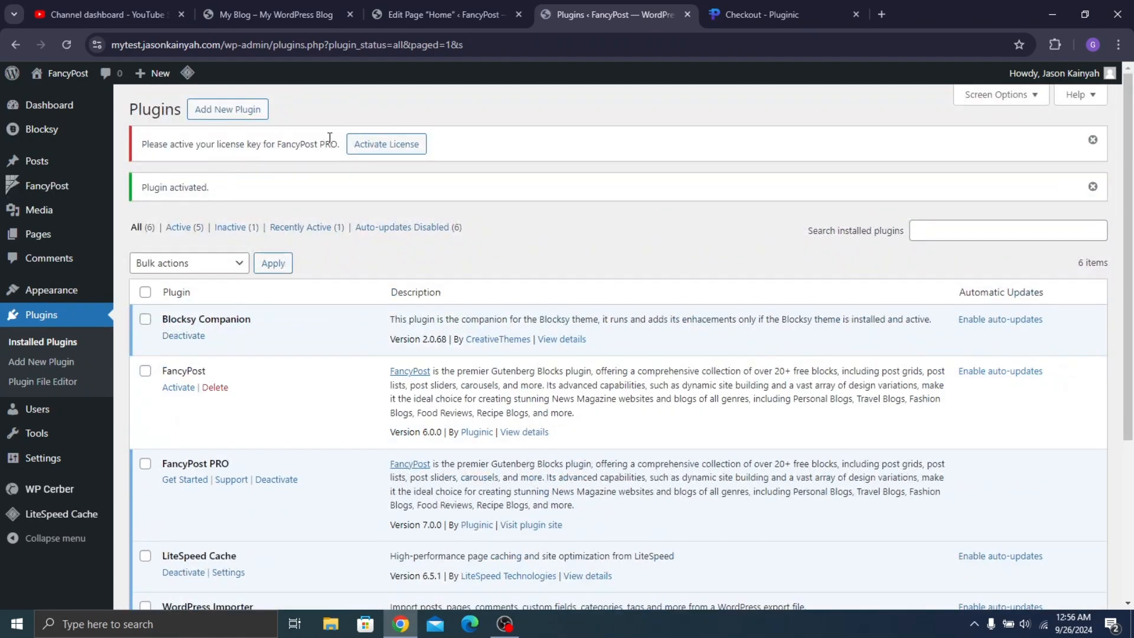
{"action": "left_click", "coordinate": [359, 148]}
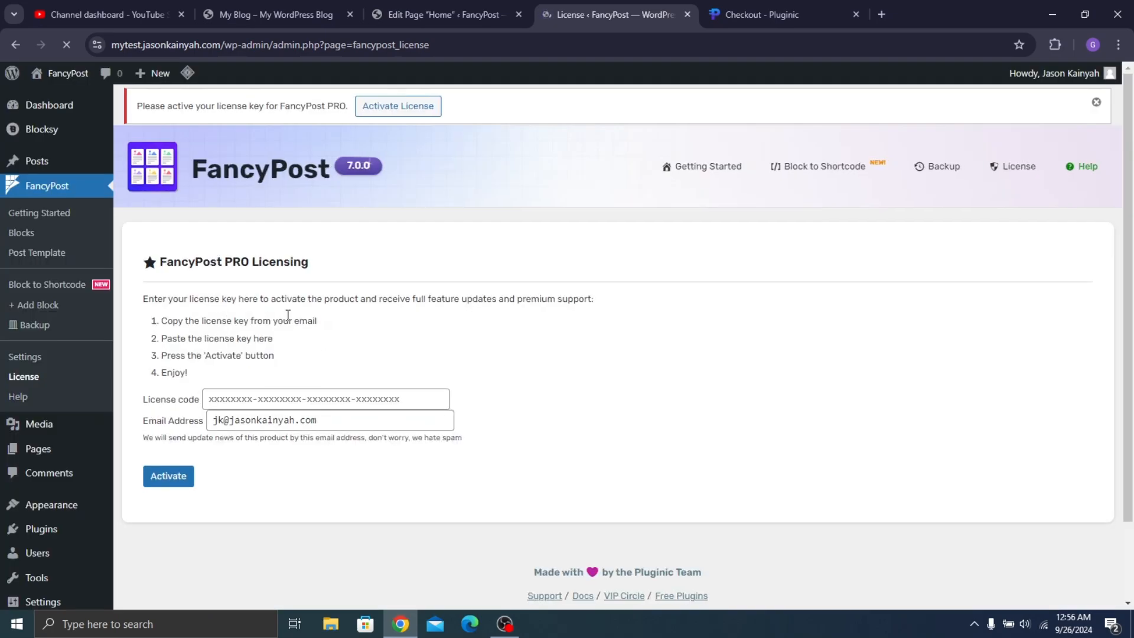
Submit the FancyPost PRO licence key, then go back to the Edit Page 'Home' tab
{"action": "left_click", "coordinate": [309, 391]}
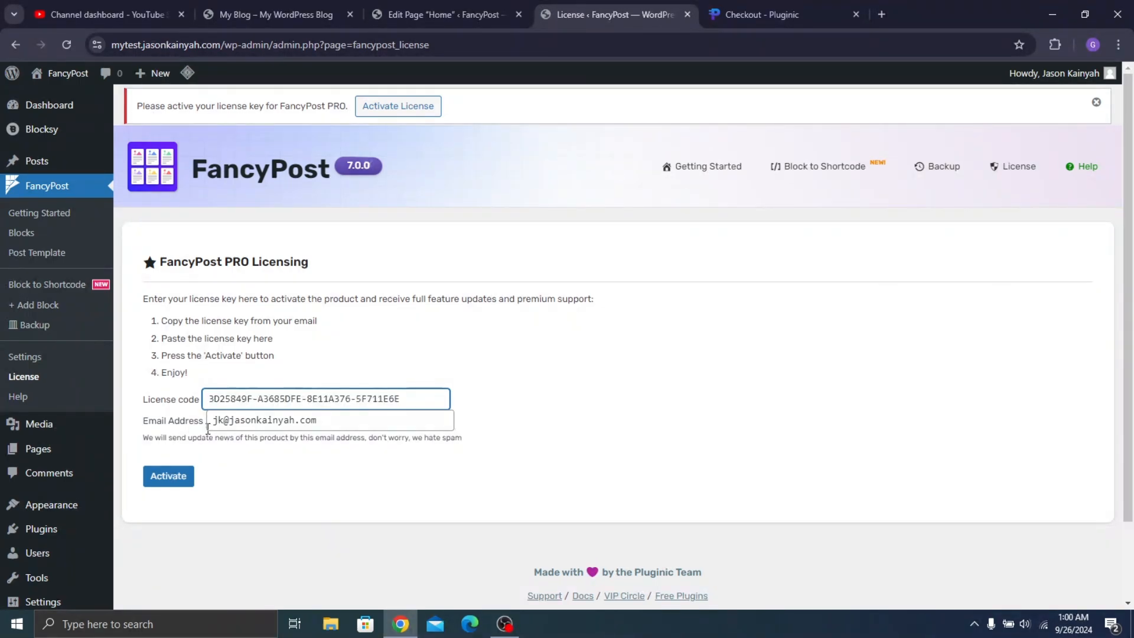
{"action": "left_click", "coordinate": [156, 483]}
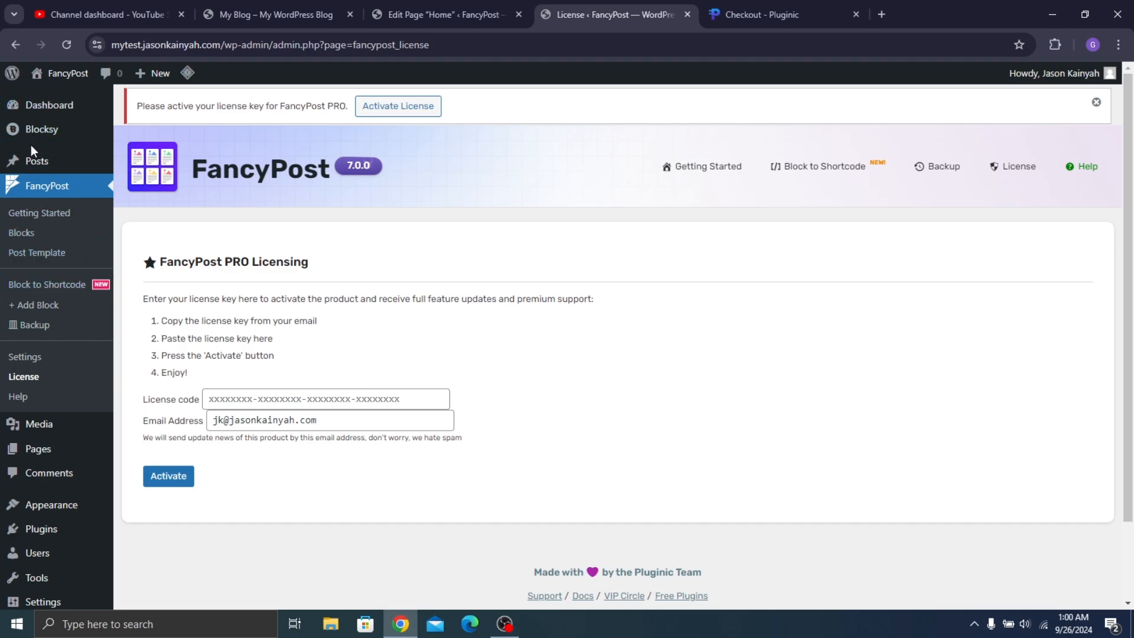
{"action": "mouse_move", "coordinate": [34, 169]}
{"action": "left_click", "coordinate": [490, 2]}
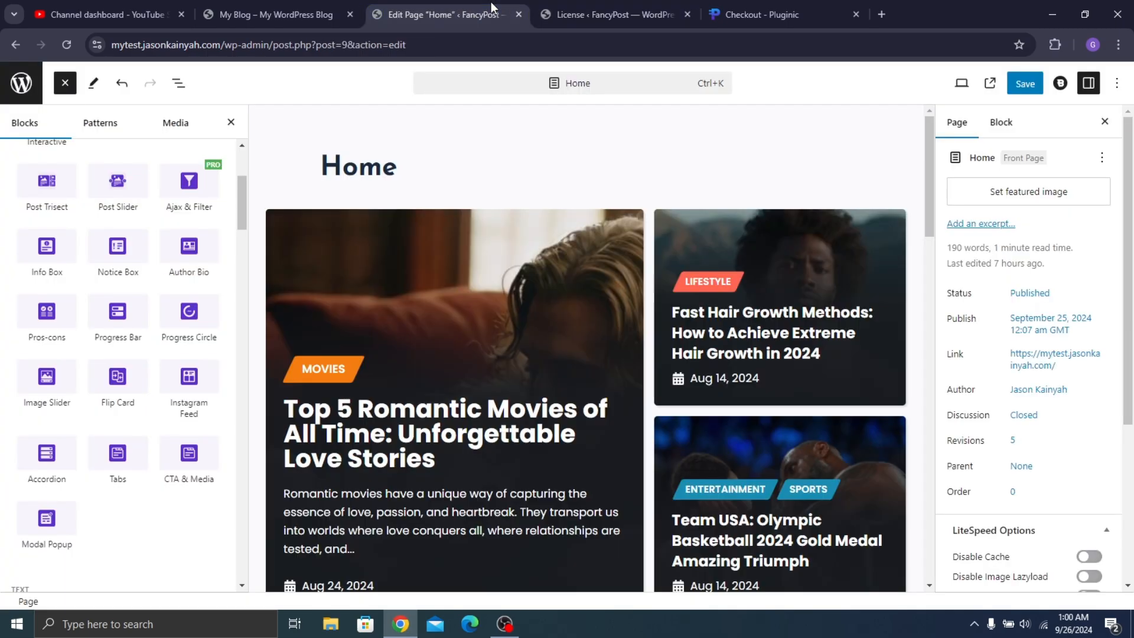
Save the Home page, cancelling the reload prompt
{"action": "left_click", "coordinate": [59, 50]}
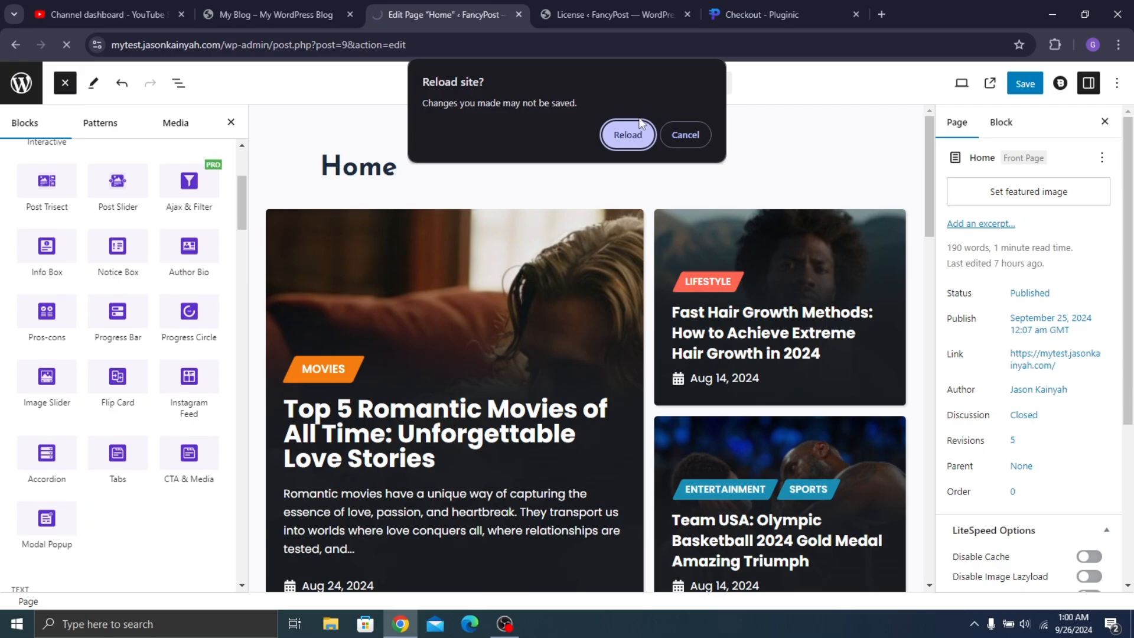
{"action": "left_click", "coordinate": [685, 135]}
{"action": "left_click", "coordinate": [1025, 84]}
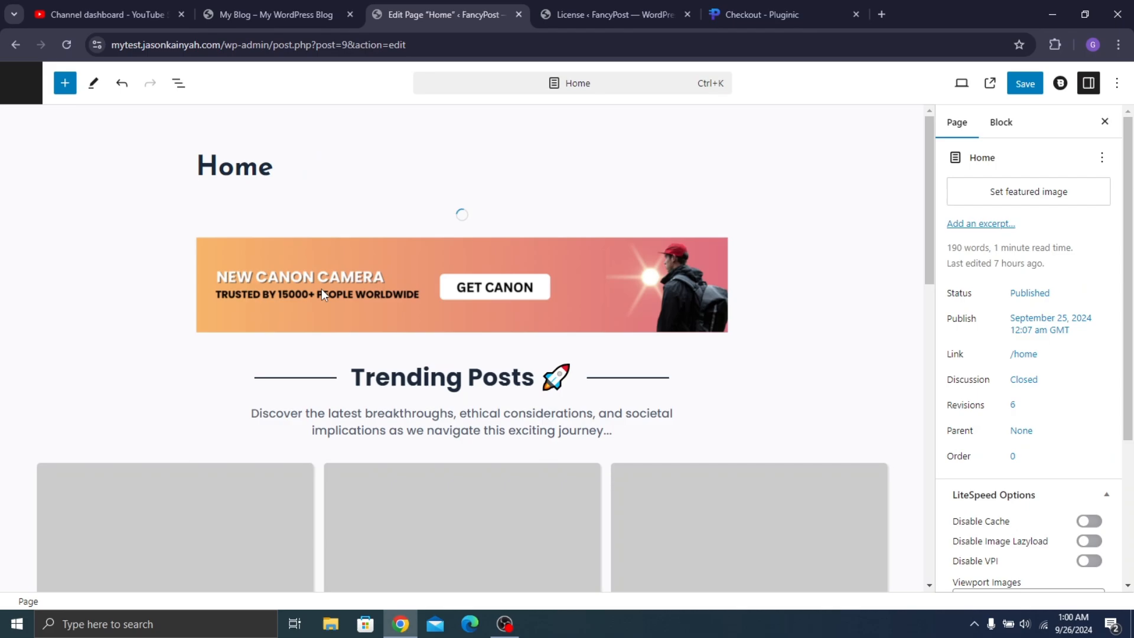
Add an empty block below the last post row and browse the FancyPost block library
{"action": "scroll", "coordinate": [102, 172], "scroll_direction": "down", "scroll_amount": 11}
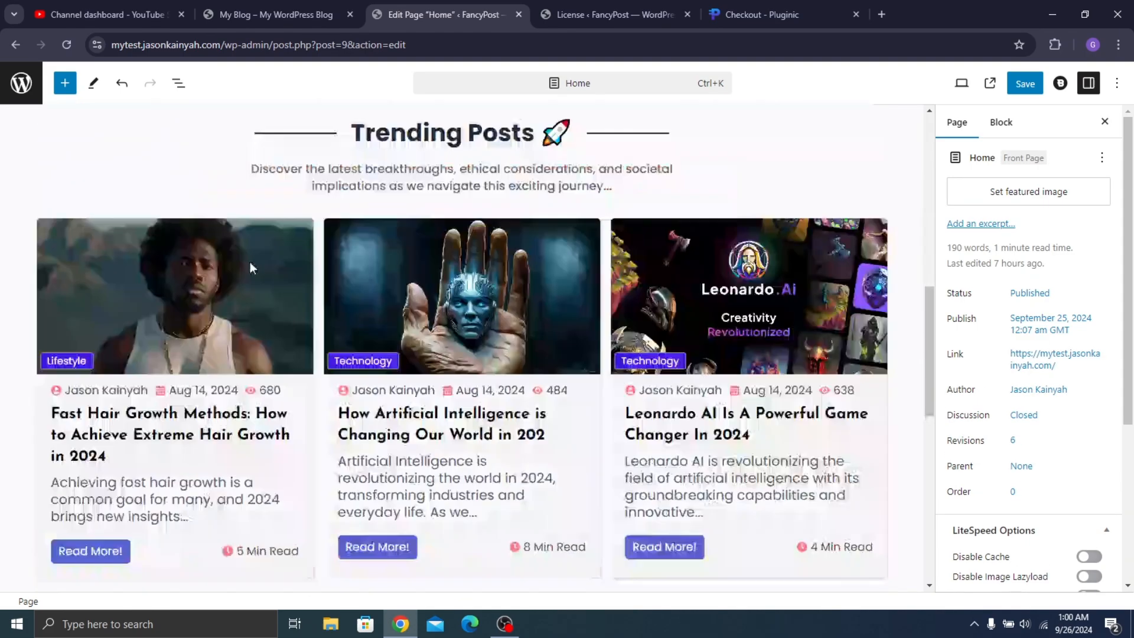
{"action": "scroll", "coordinate": [250, 261], "scroll_direction": "down", "scroll_amount": 10}
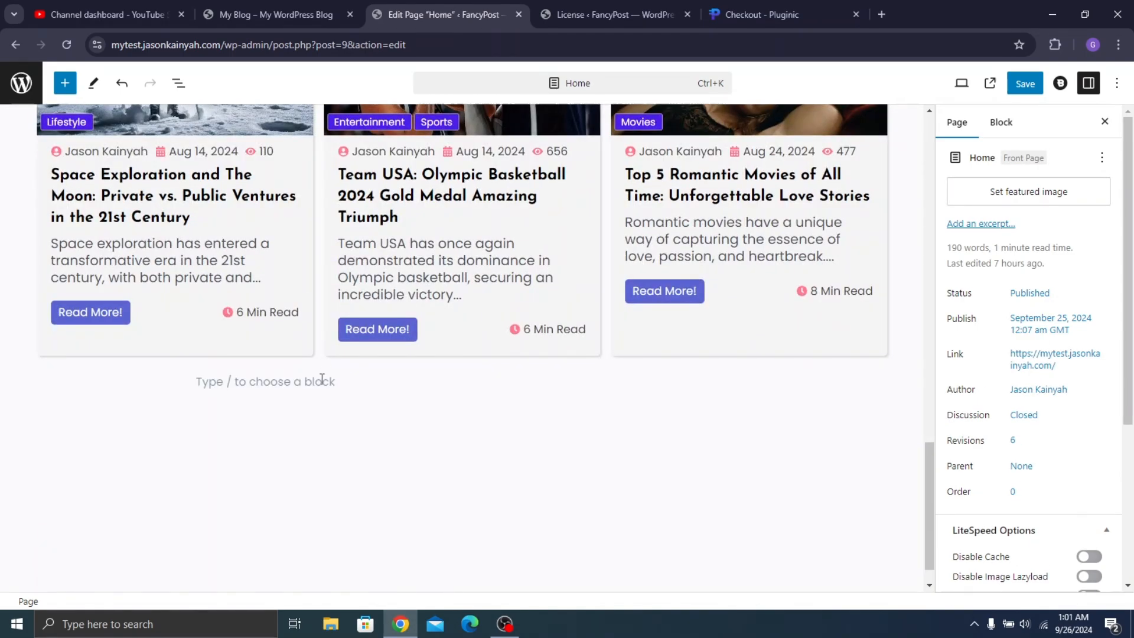
{"action": "left_click", "coordinate": [274, 383]}
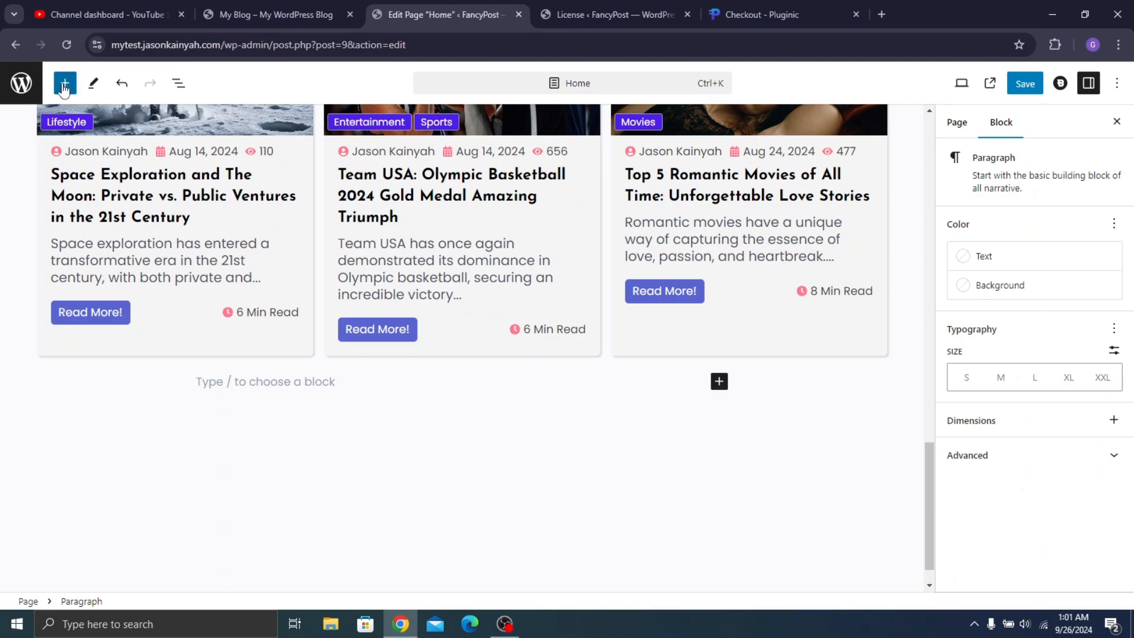
{"action": "left_click", "coordinate": [65, 83]}
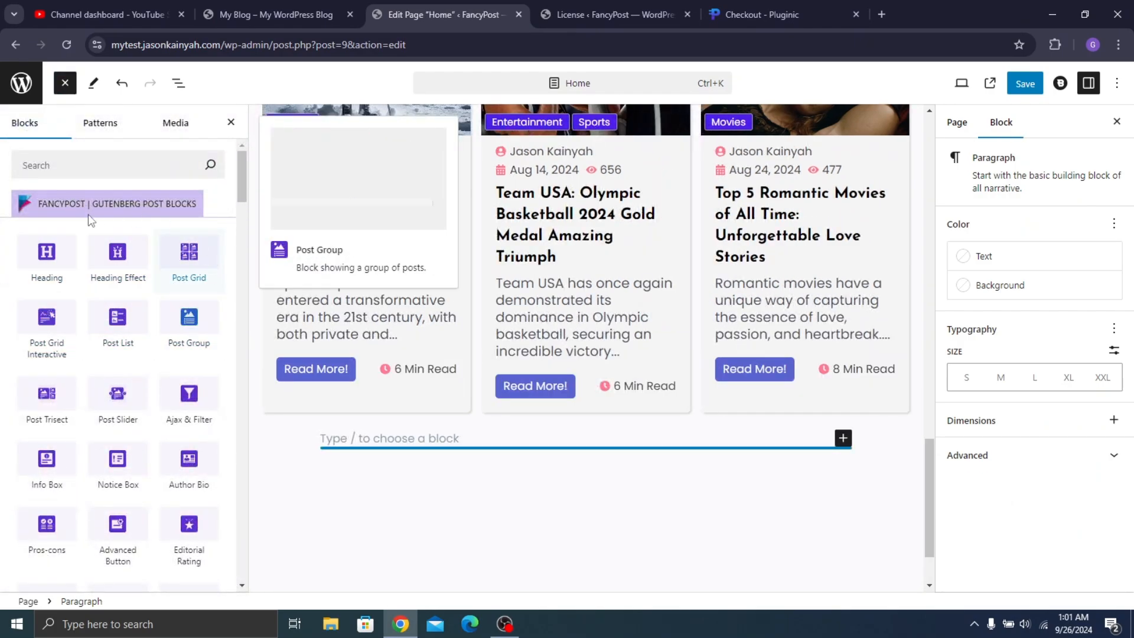
{"action": "scroll", "coordinate": [121, 419], "scroll_direction": "down", "scroll_amount": 3}
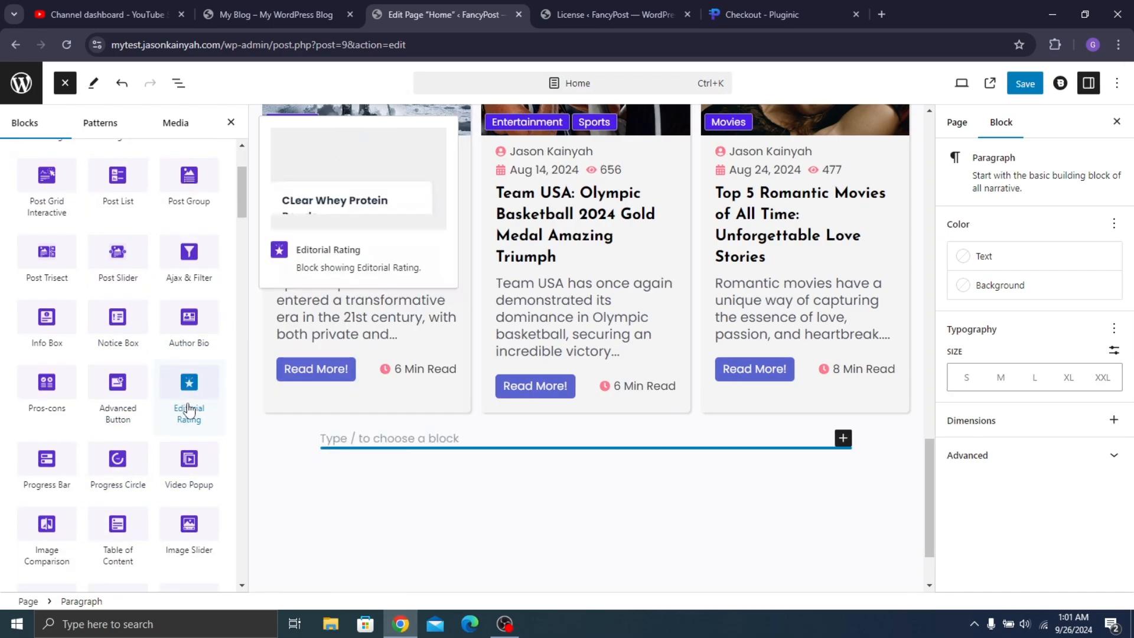
{"action": "scroll", "coordinate": [190, 378], "scroll_direction": "down", "scroll_amount": 5}
{"action": "scroll", "coordinate": [196, 405], "scroll_direction": "down", "scroll_amount": 1}
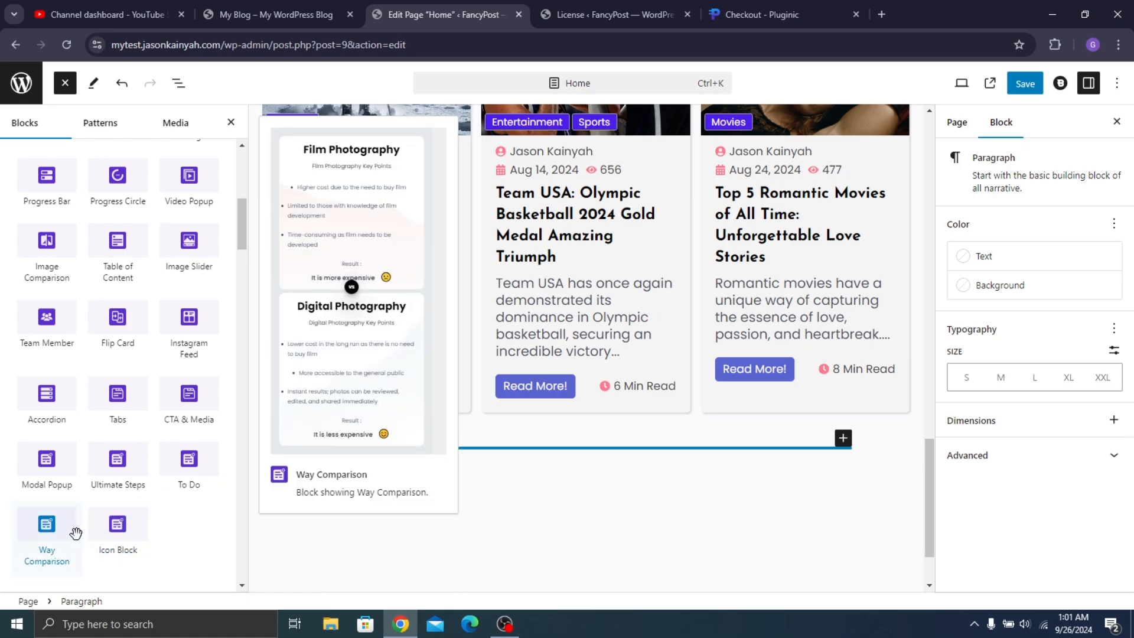
{"action": "scroll", "coordinate": [103, 307], "scroll_direction": "up", "scroll_amount": 5}
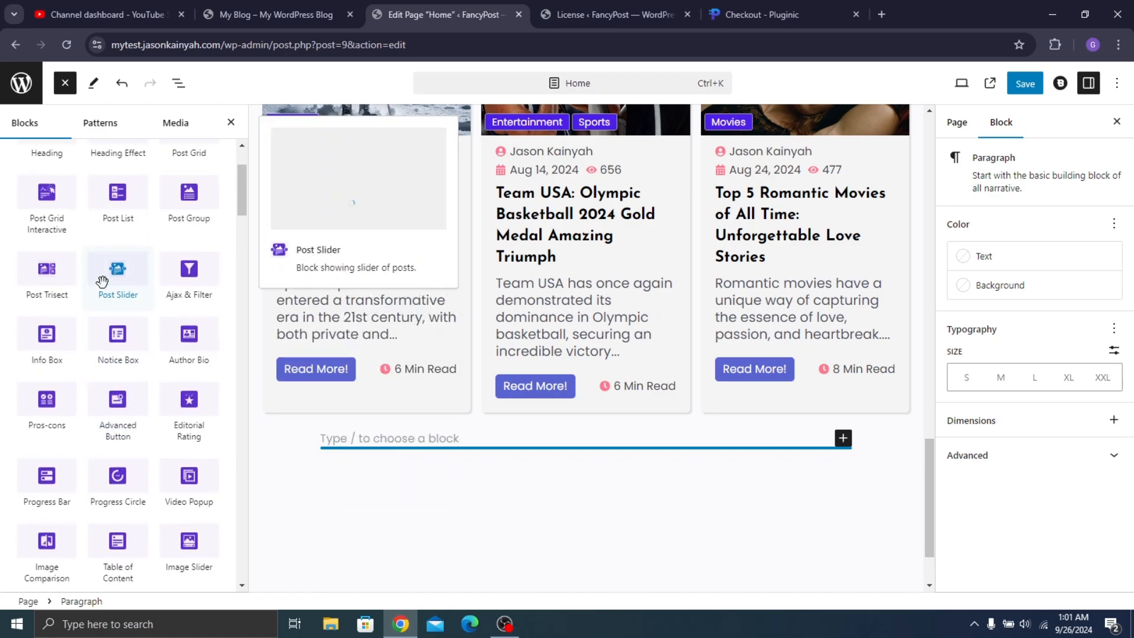
{"action": "scroll", "coordinate": [113, 266], "scroll_direction": "up", "scroll_amount": 2}
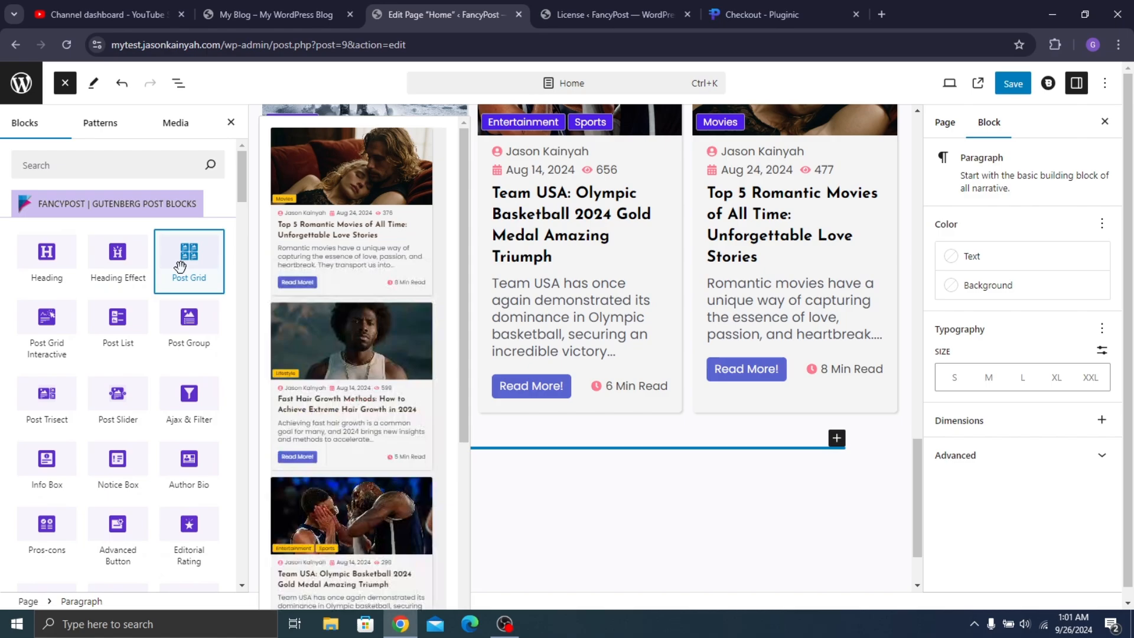
Insert a Post Grid block and expand its Appearance settings
{"action": "left_click", "coordinate": [180, 266]}
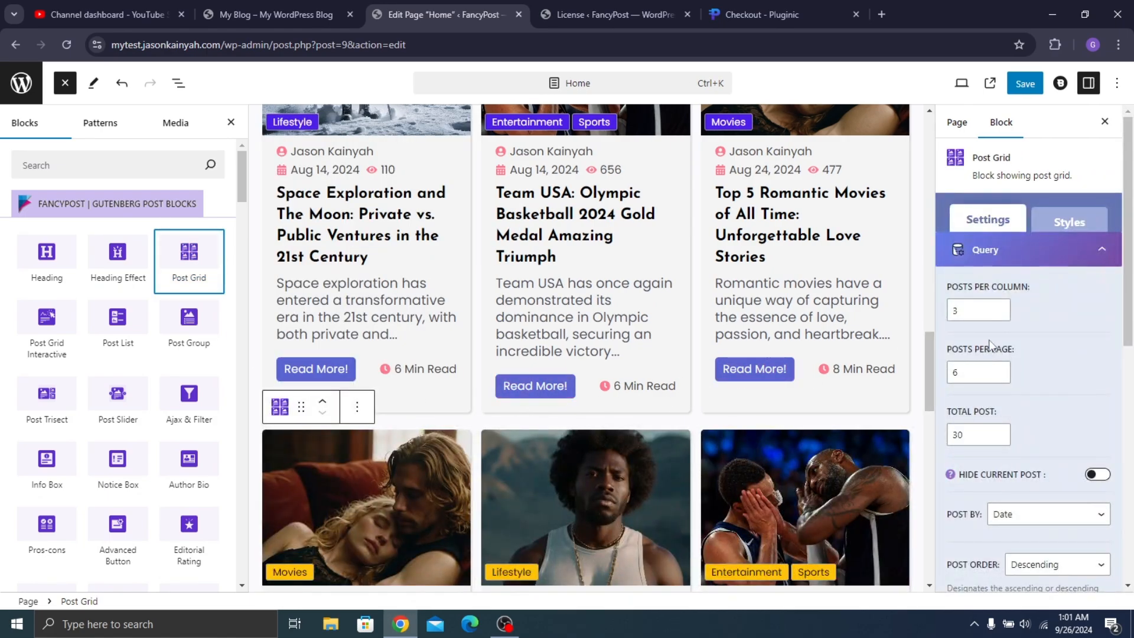
{"action": "scroll", "coordinate": [1004, 348], "scroll_direction": "down", "scroll_amount": 8}
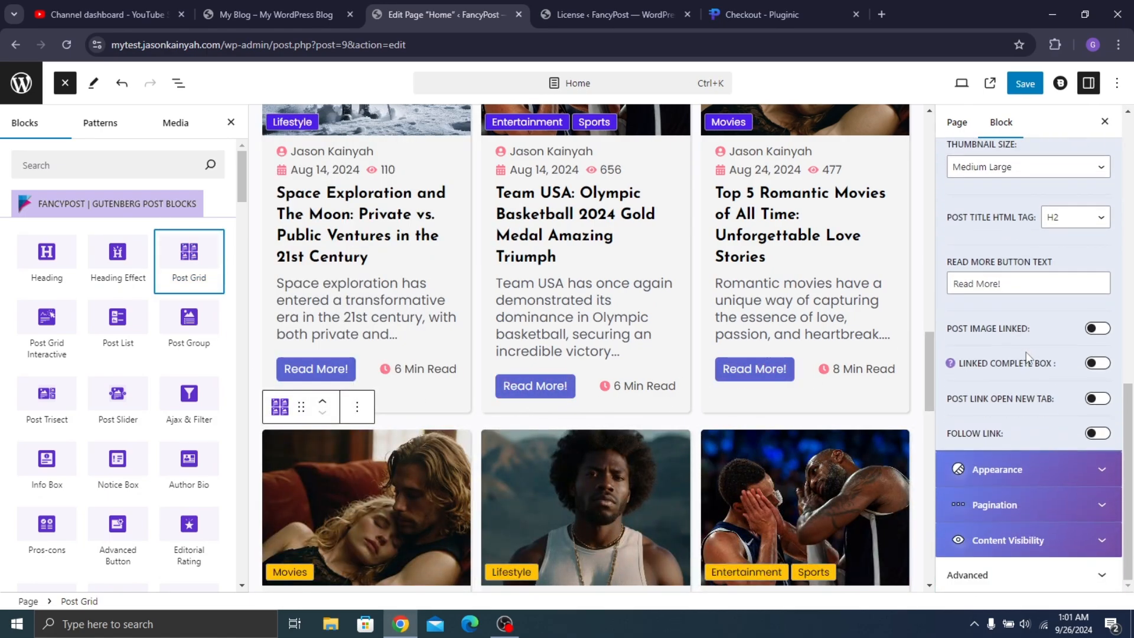
{"action": "left_click", "coordinate": [1016, 469]}
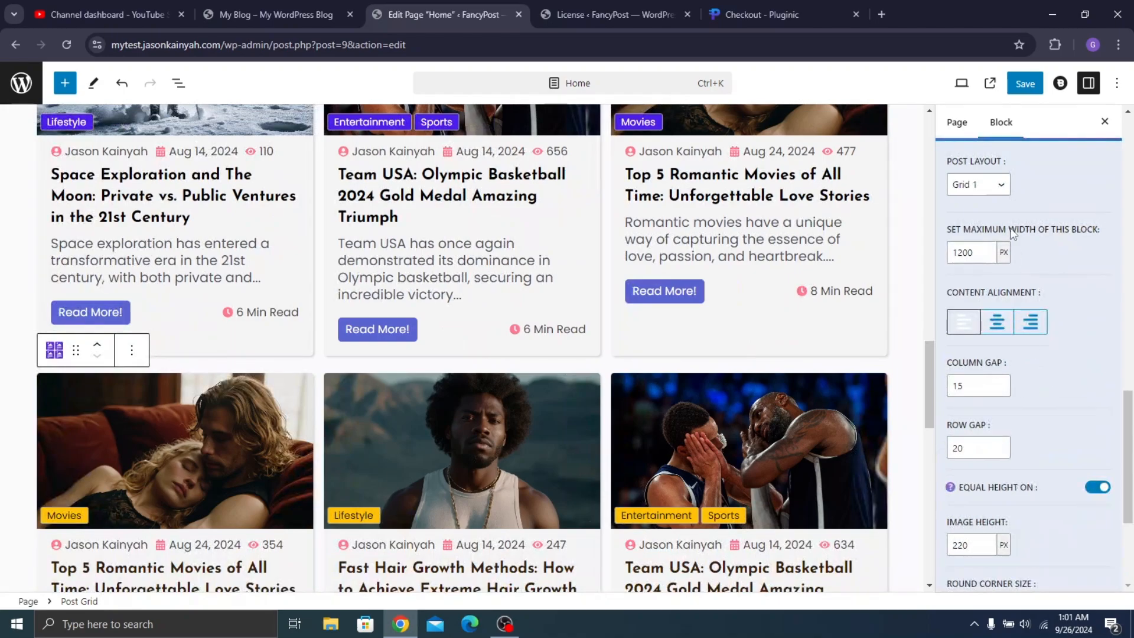
{"action": "scroll", "coordinate": [1012, 233], "scroll_direction": "up", "scroll_amount": 7}
{"action": "scroll", "coordinate": [1062, 310], "scroll_direction": "down", "scroll_amount": 6}
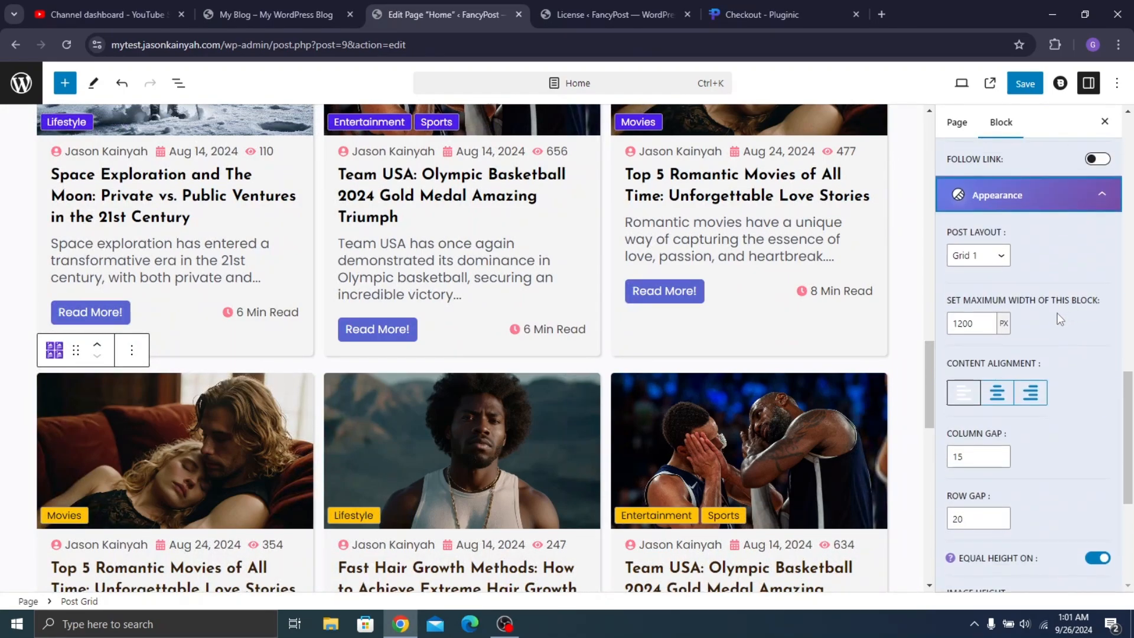
{"action": "scroll", "coordinate": [1054, 316], "scroll_direction": "down", "scroll_amount": 5}
{"action": "scroll", "coordinate": [1015, 283], "scroll_direction": "up", "scroll_amount": 4}
Cycle the new grid's Post Layout through Grid 2, 3, 4, 5, 6 and 7
{"action": "left_click", "coordinate": [970, 196]}
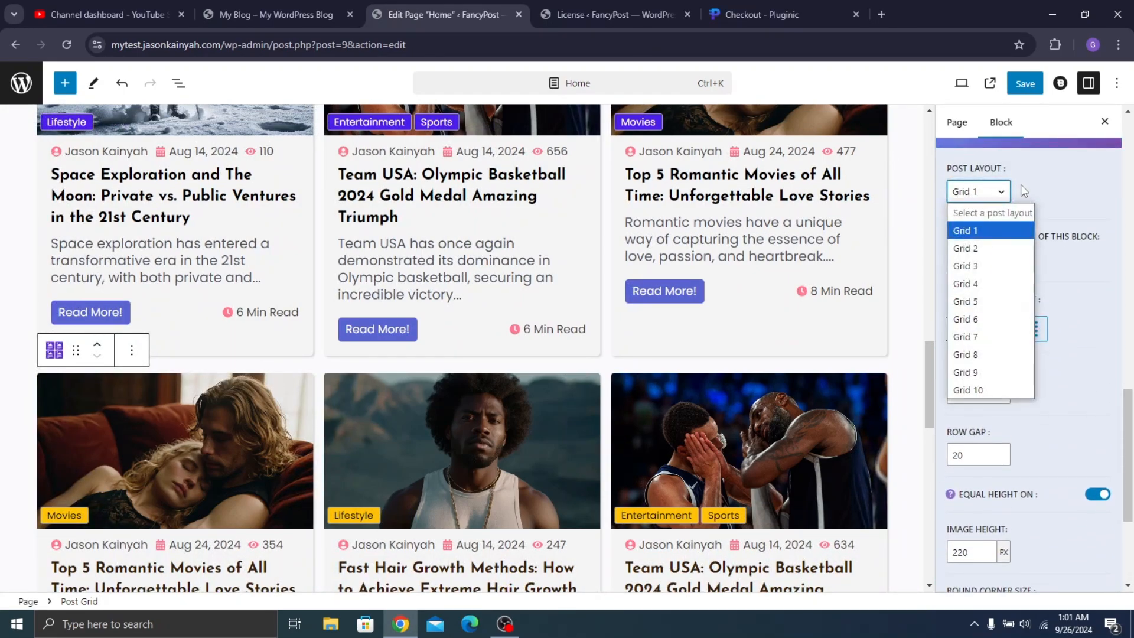
{"action": "left_click", "coordinate": [992, 248]}
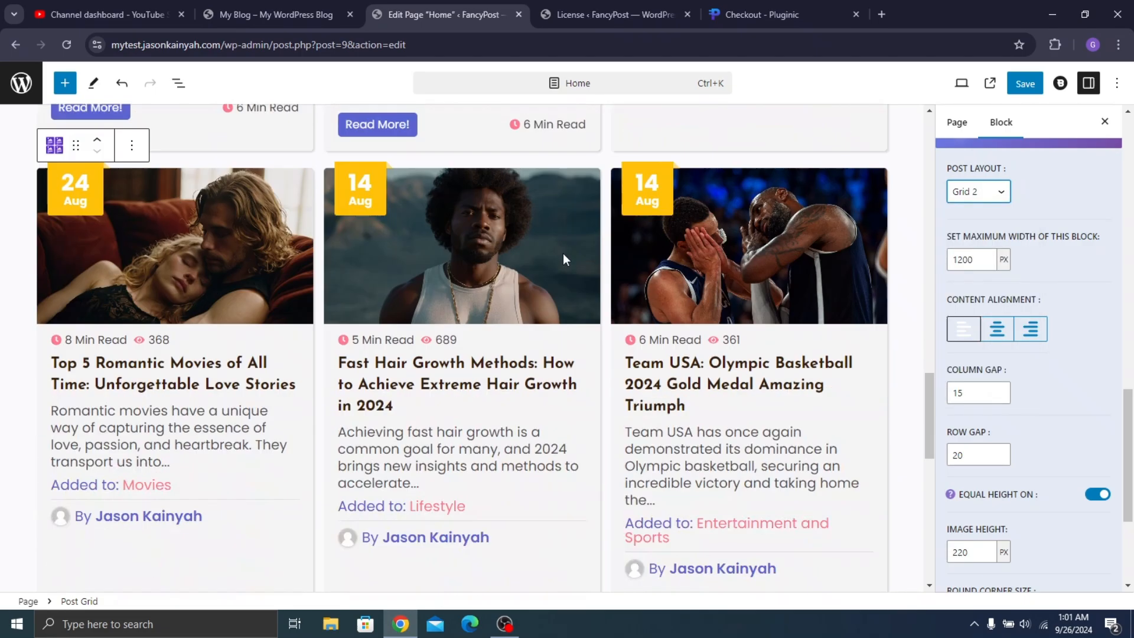
{"action": "left_click", "coordinate": [974, 191]}
{"action": "left_click", "coordinate": [978, 261]}
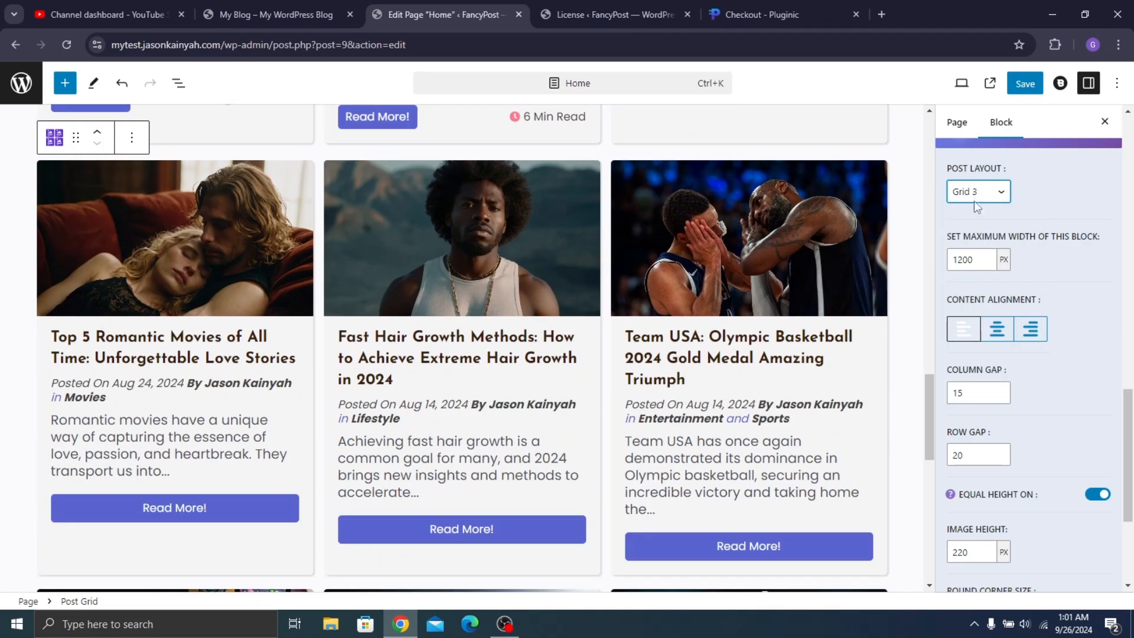
{"action": "left_click", "coordinate": [971, 197]}
{"action": "left_click", "coordinate": [968, 281]}
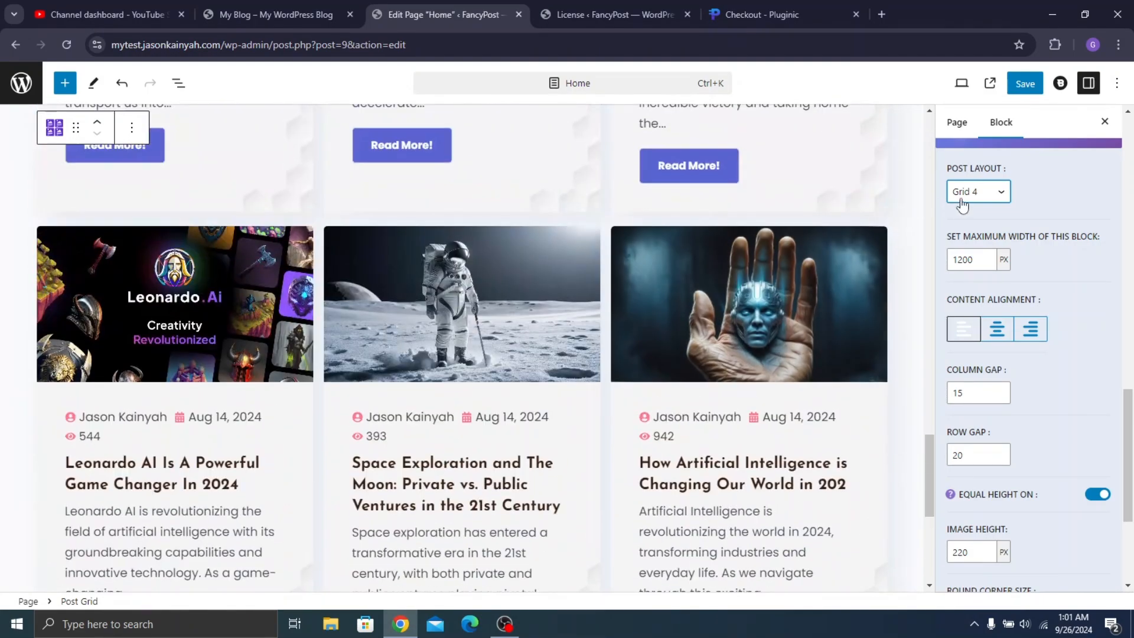
{"action": "left_click", "coordinate": [962, 201]}
{"action": "left_click", "coordinate": [968, 301]}
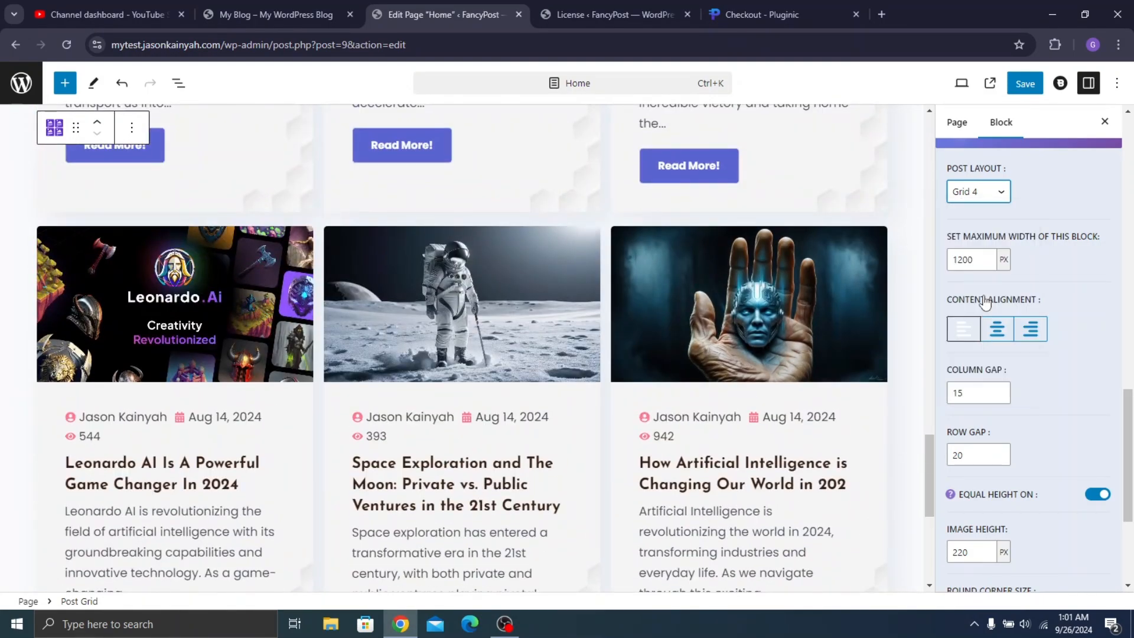
{"action": "left_click", "coordinate": [961, 201]}
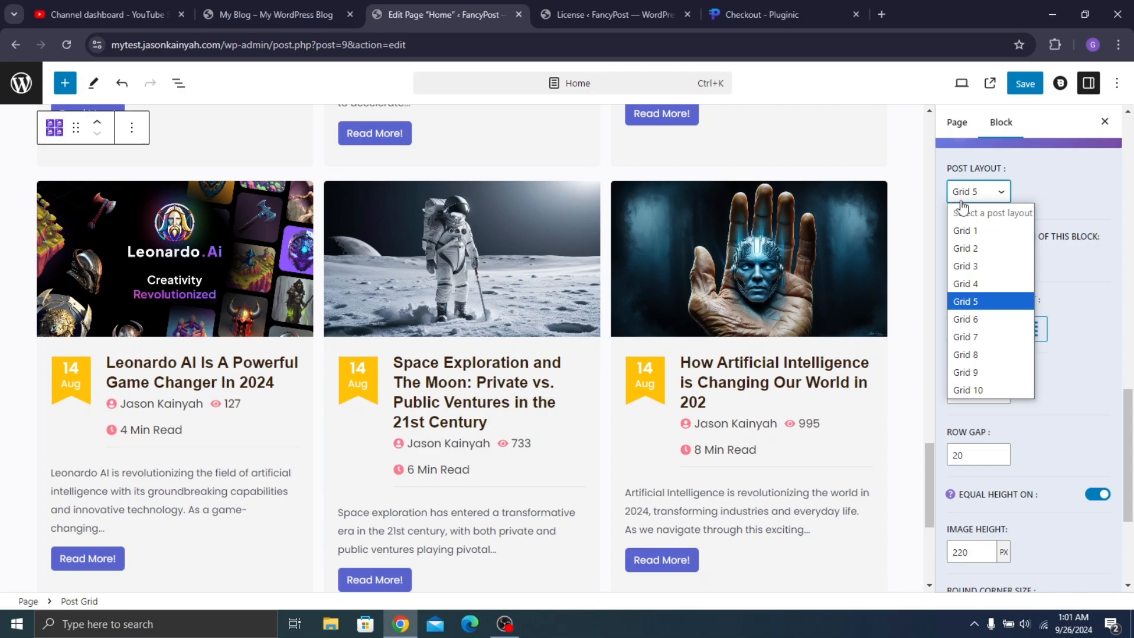
{"action": "left_click", "coordinate": [969, 318]}
{"action": "left_click", "coordinate": [971, 197]}
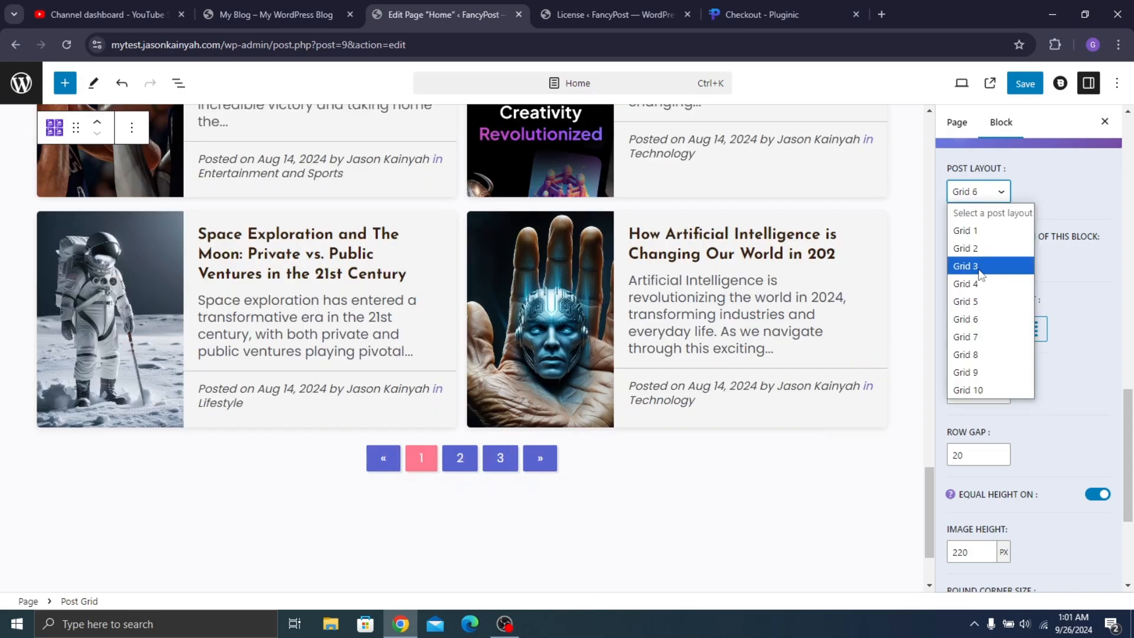
{"action": "left_click", "coordinate": [980, 333]}
Delete the new Grid 7 post grid block from the page
{"action": "scroll", "coordinate": [725, 227], "scroll_direction": "up", "scroll_amount": 7}
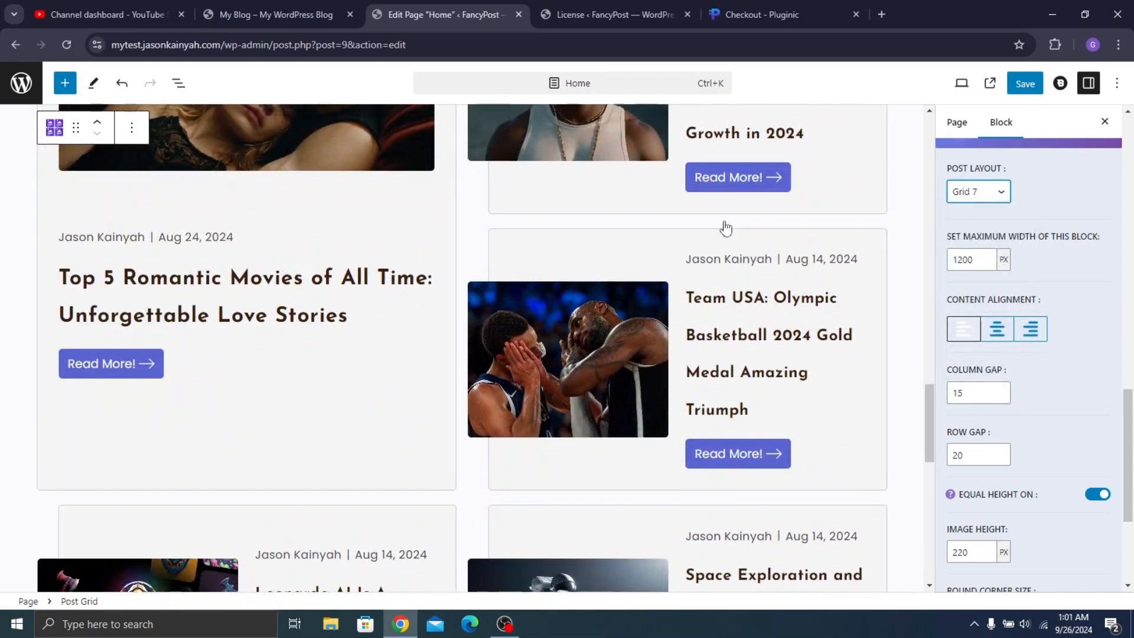
{"action": "scroll", "coordinate": [679, 293], "scroll_direction": "down", "scroll_amount": 4}
{"action": "scroll", "coordinate": [566, 297], "scroll_direction": "down", "scroll_amount": 6}
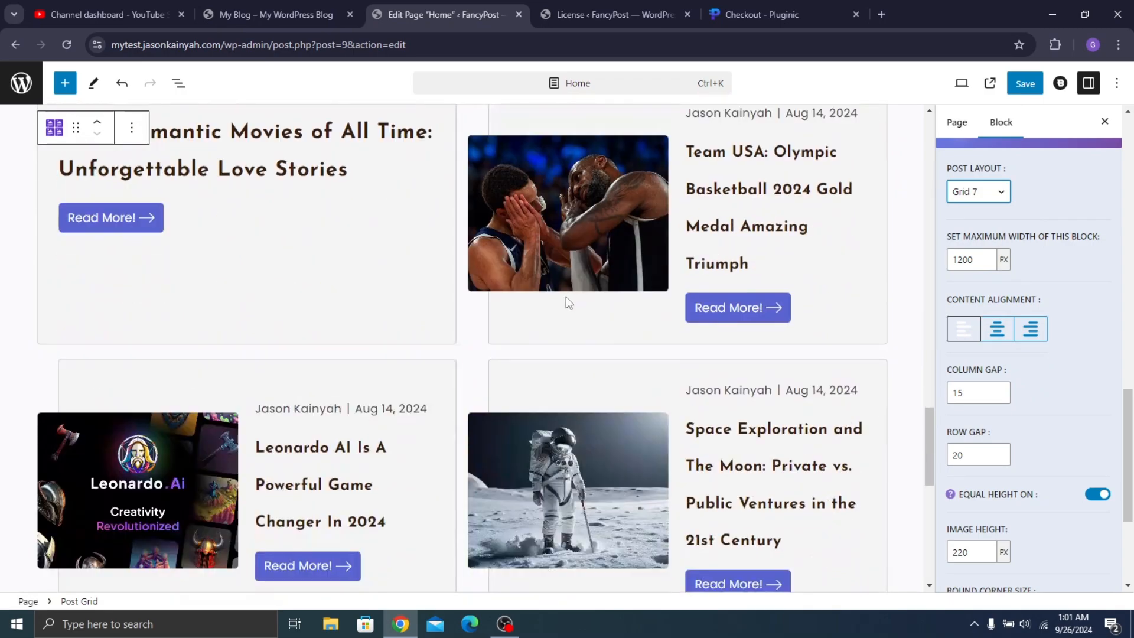
{"action": "scroll", "coordinate": [312, 258], "scroll_direction": "up", "scroll_amount": 6}
{"action": "left_click", "coordinate": [131, 139]}
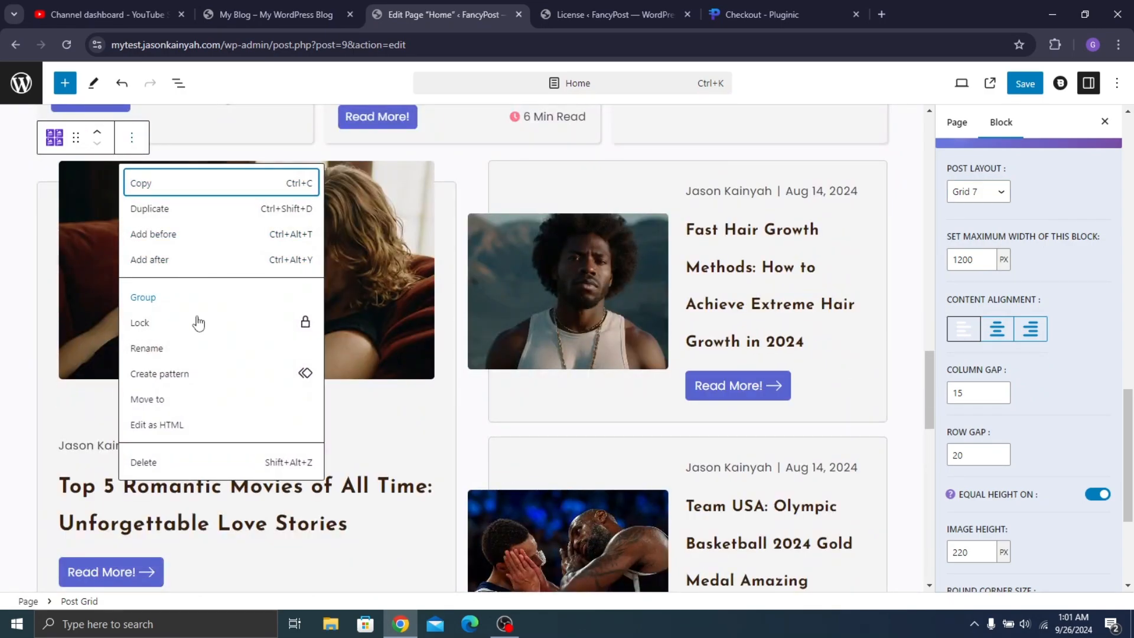
{"action": "left_click", "coordinate": [211, 457]}
{"action": "scroll", "coordinate": [346, 392], "scroll_direction": "down", "scroll_amount": 5}
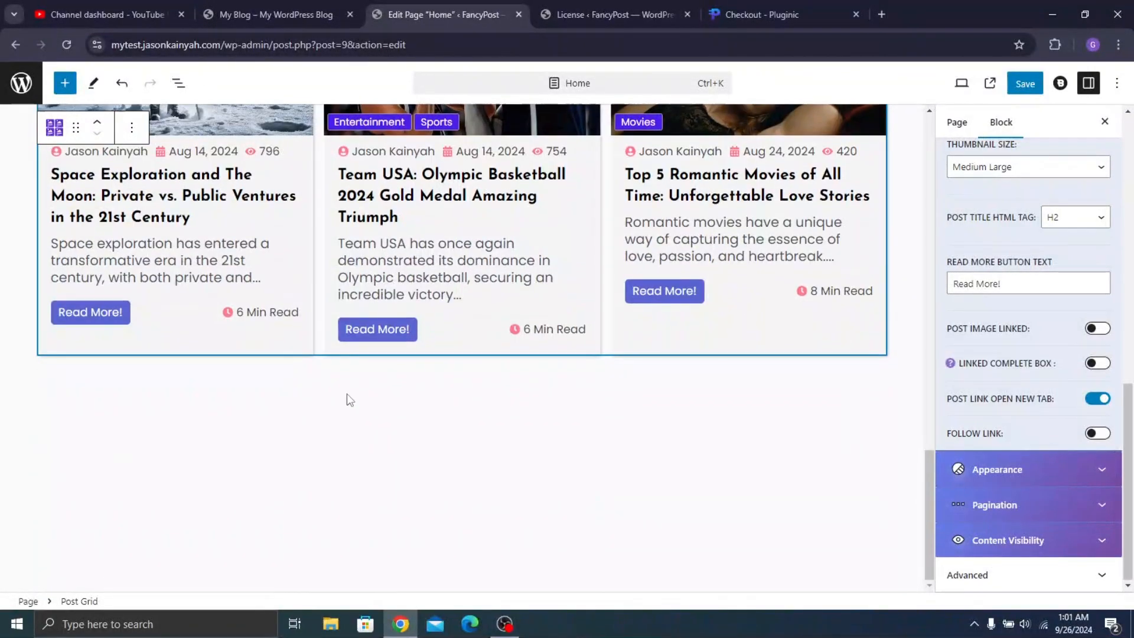
Select the Trending Posts heading block and scroll to its Heading Style setting
{"action": "left_click", "coordinate": [346, 392]}
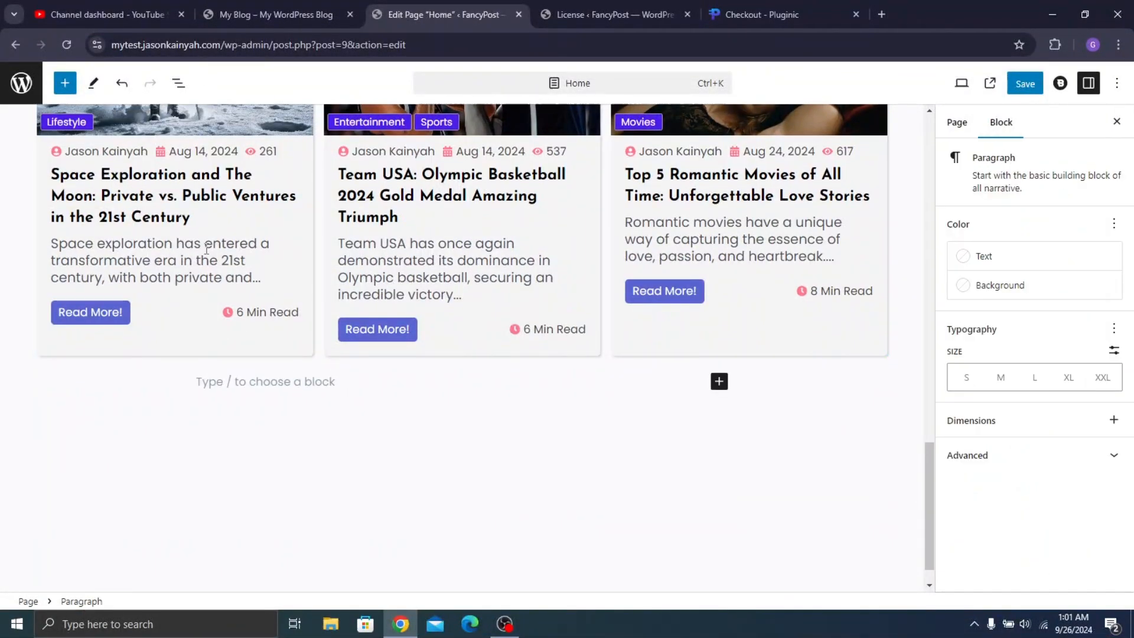
{"action": "left_click", "coordinate": [59, 90]}
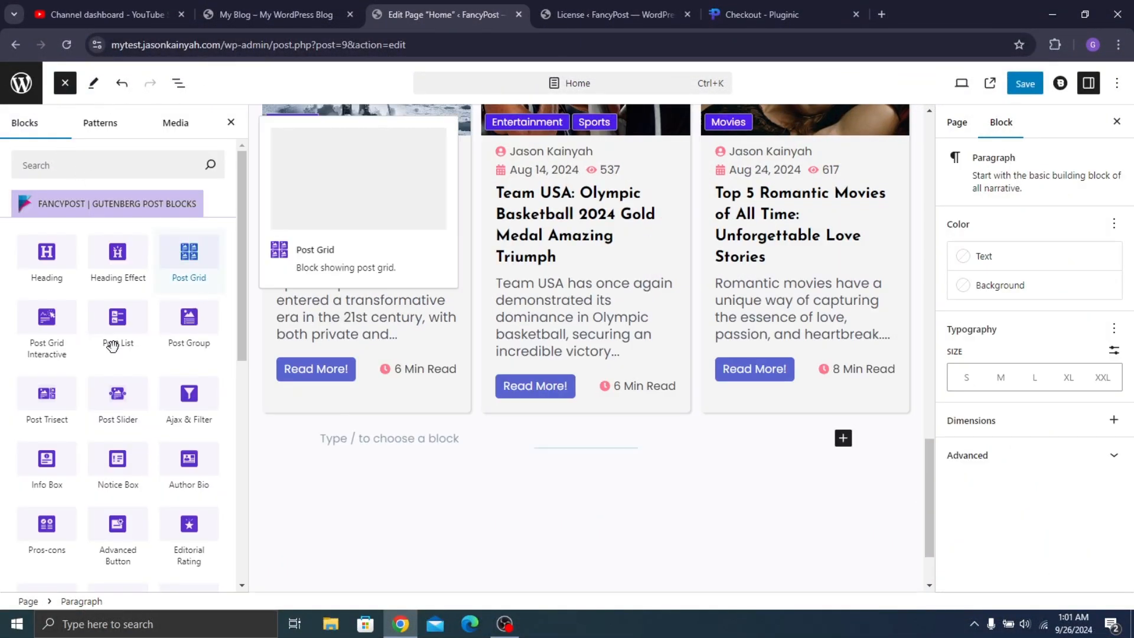
{"action": "scroll", "coordinate": [514, 254], "scroll_direction": "up", "scroll_amount": 12}
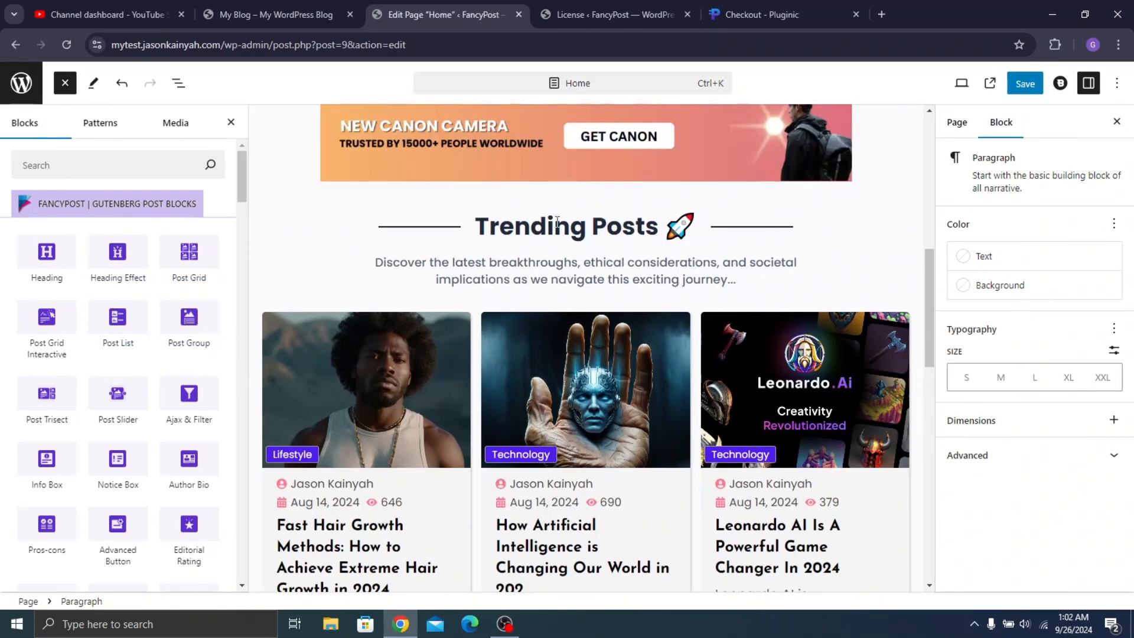
{"action": "left_click", "coordinate": [557, 222]}
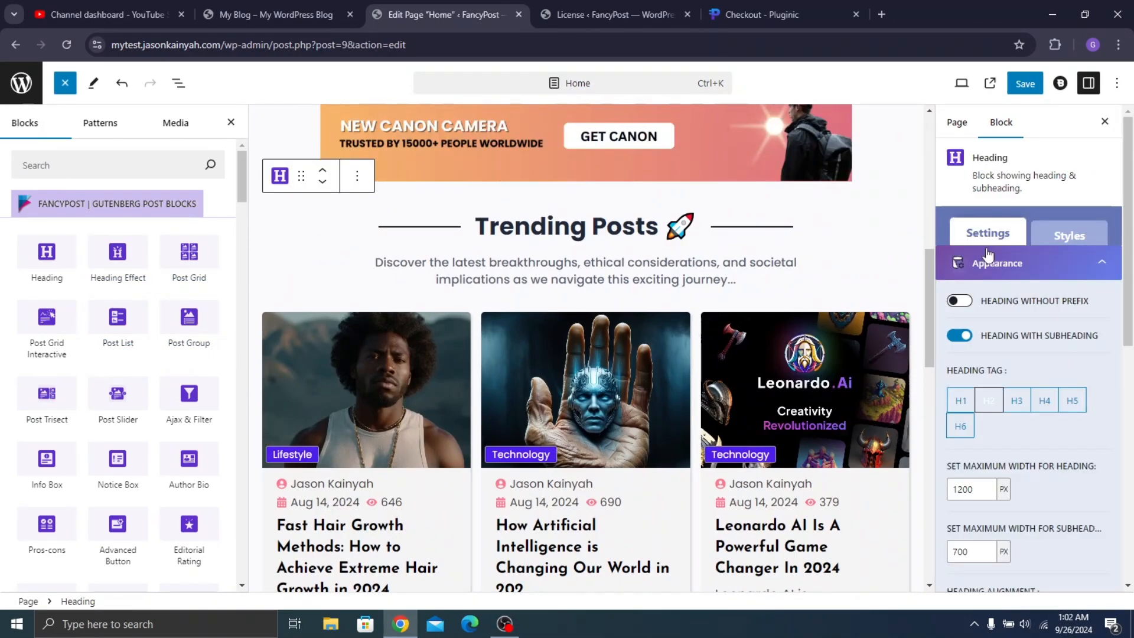
{"action": "scroll", "coordinate": [1005, 262], "scroll_direction": "down", "scroll_amount": 8}
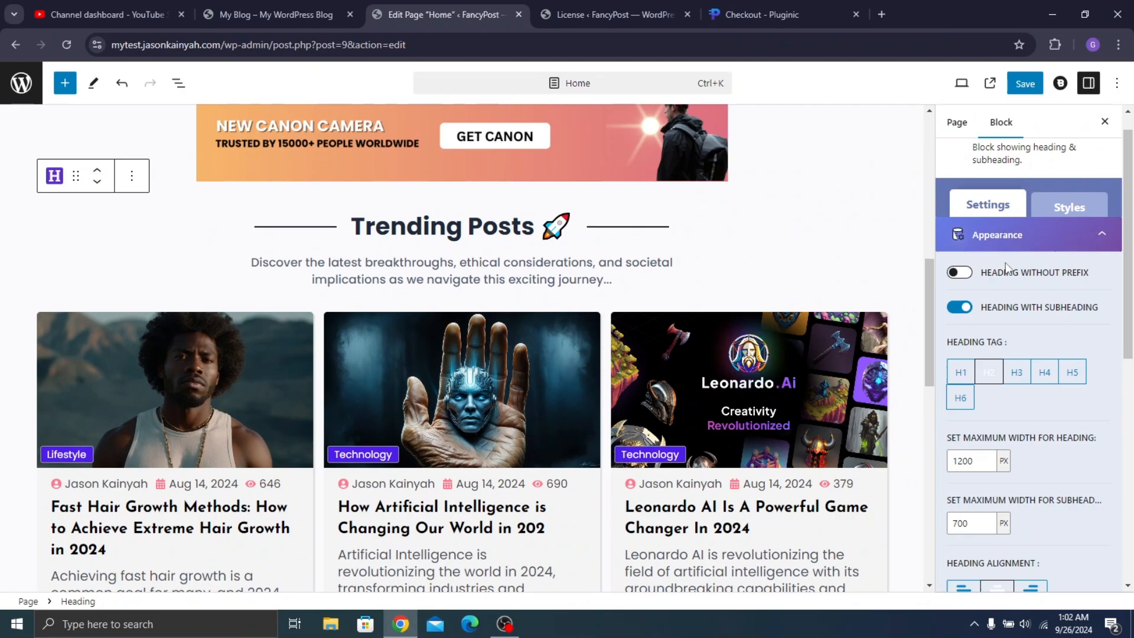
Preview heading styles 2, 3, 4, 5 and 6 on the Trending Posts heading
{"action": "left_click", "coordinate": [1033, 443]}
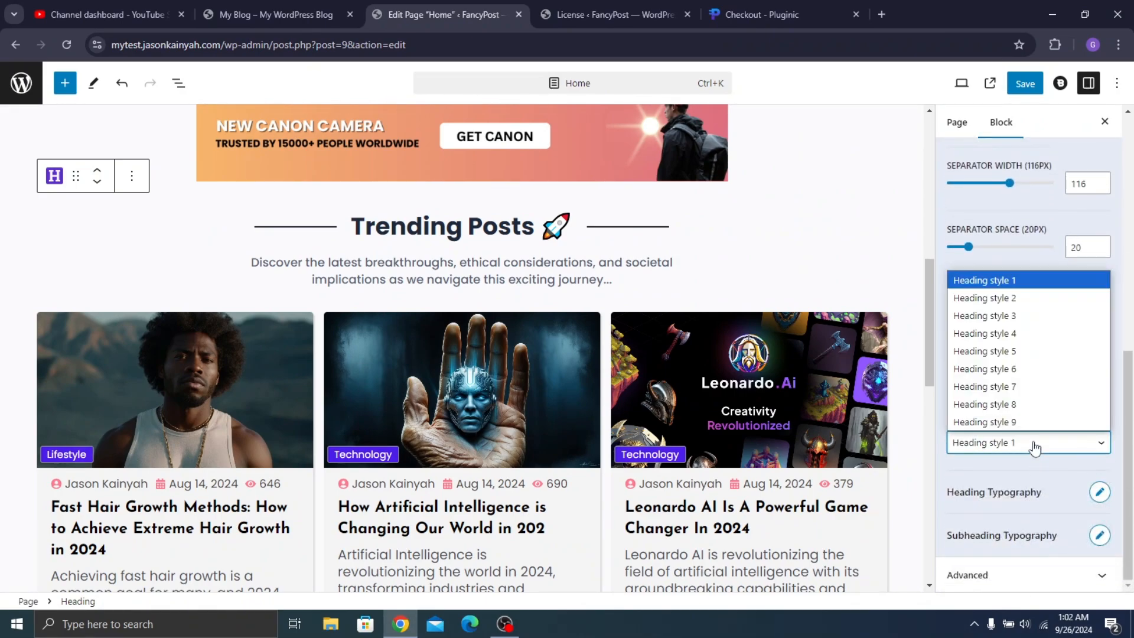
{"action": "left_click", "coordinate": [999, 303]}
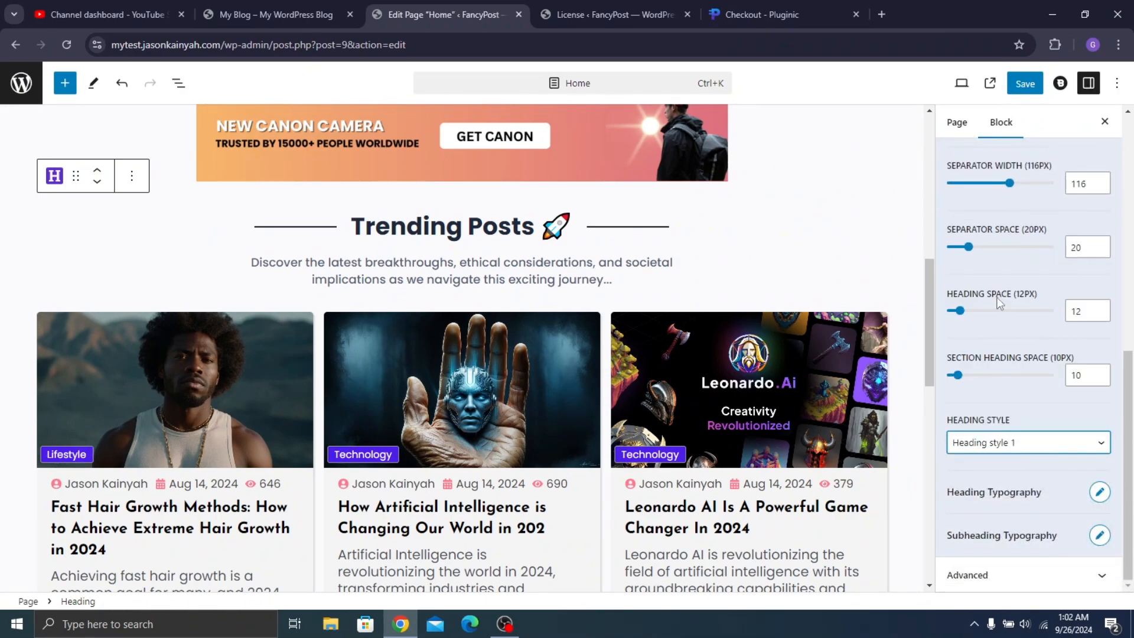
{"action": "left_click", "coordinate": [1023, 440]}
{"action": "left_click", "coordinate": [1026, 314]}
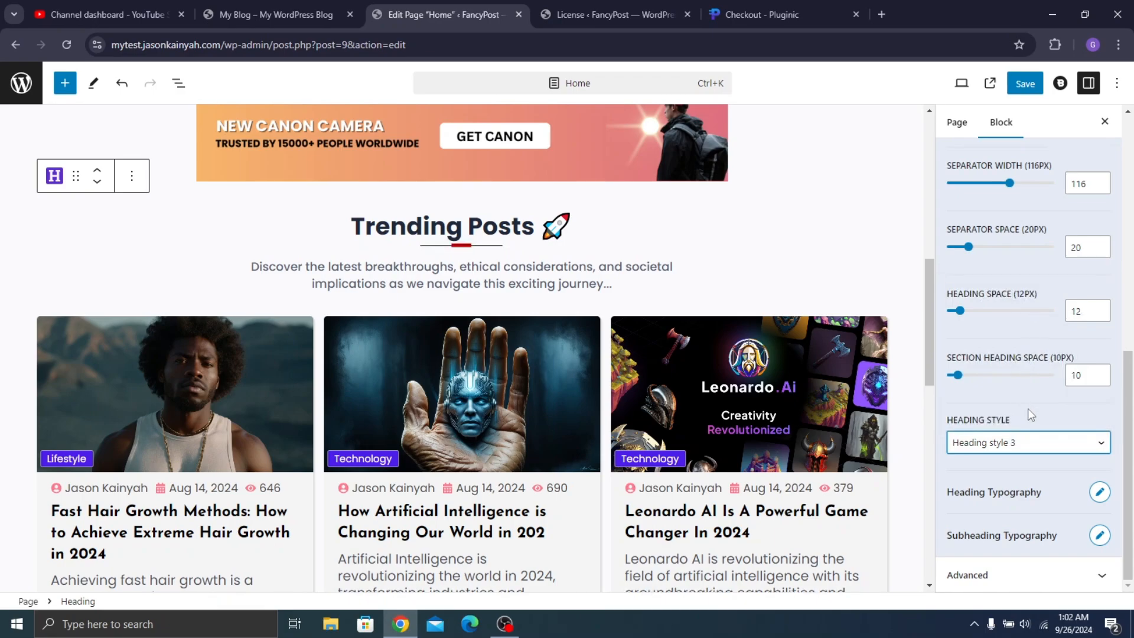
{"action": "left_click", "coordinate": [1026, 447]}
{"action": "left_click", "coordinate": [1009, 338]}
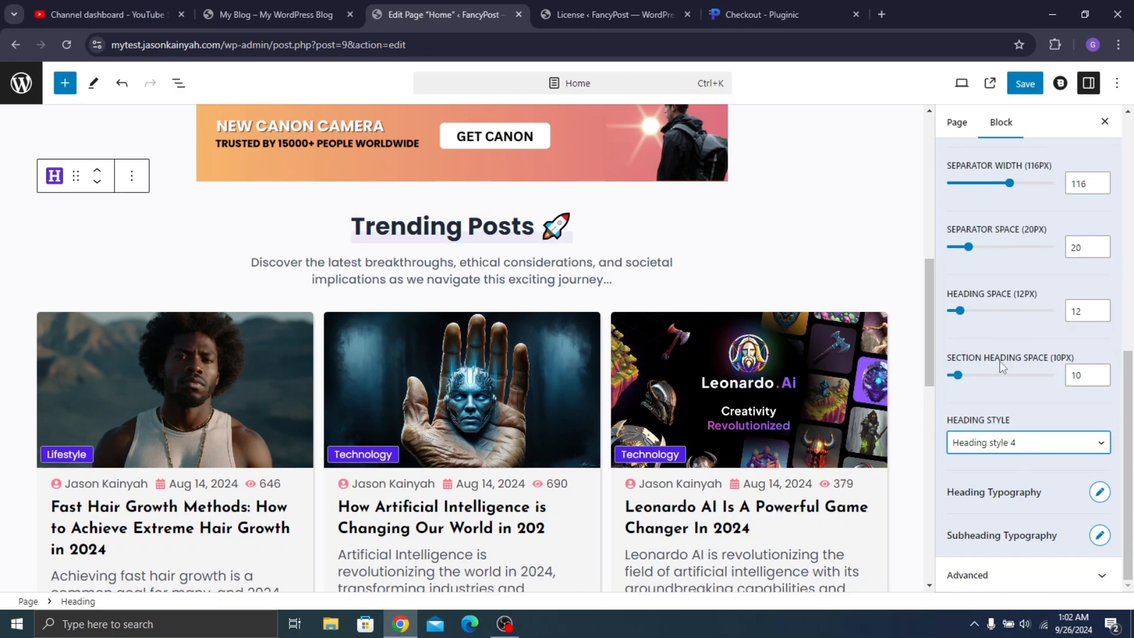
{"action": "left_click", "coordinate": [1002, 447]}
{"action": "left_click", "coordinate": [1003, 351]}
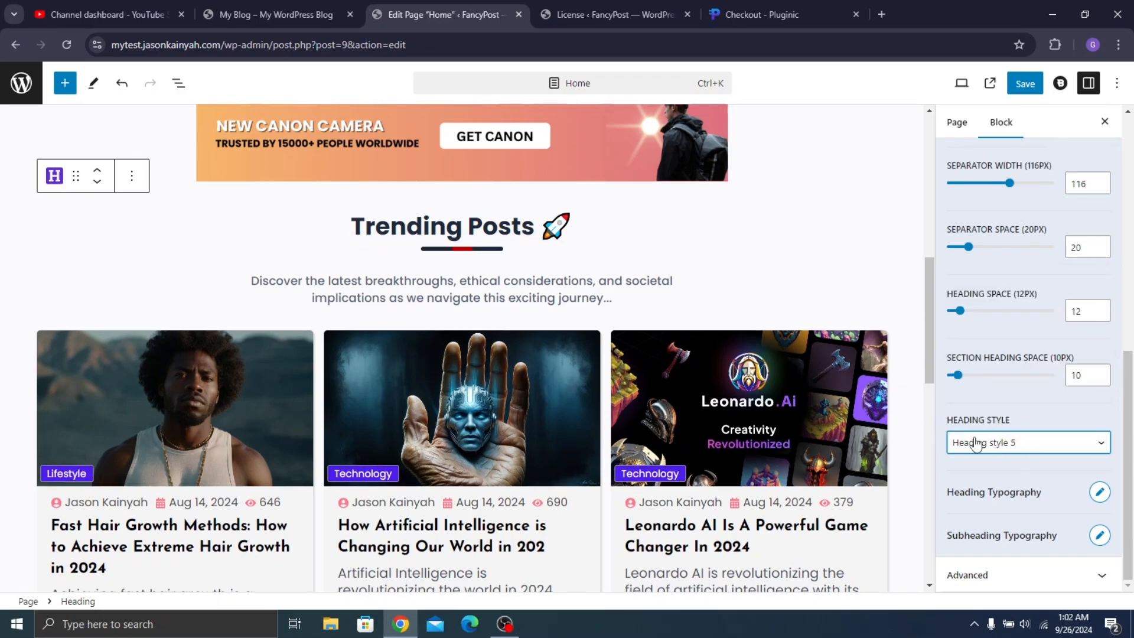
{"action": "left_click", "coordinate": [1001, 447]}
{"action": "left_click", "coordinate": [1009, 378]}
Try heading styles 8 and 7, then settle on heading style 9
{"action": "left_click", "coordinate": [1015, 447]}
{"action": "left_click", "coordinate": [1029, 402]}
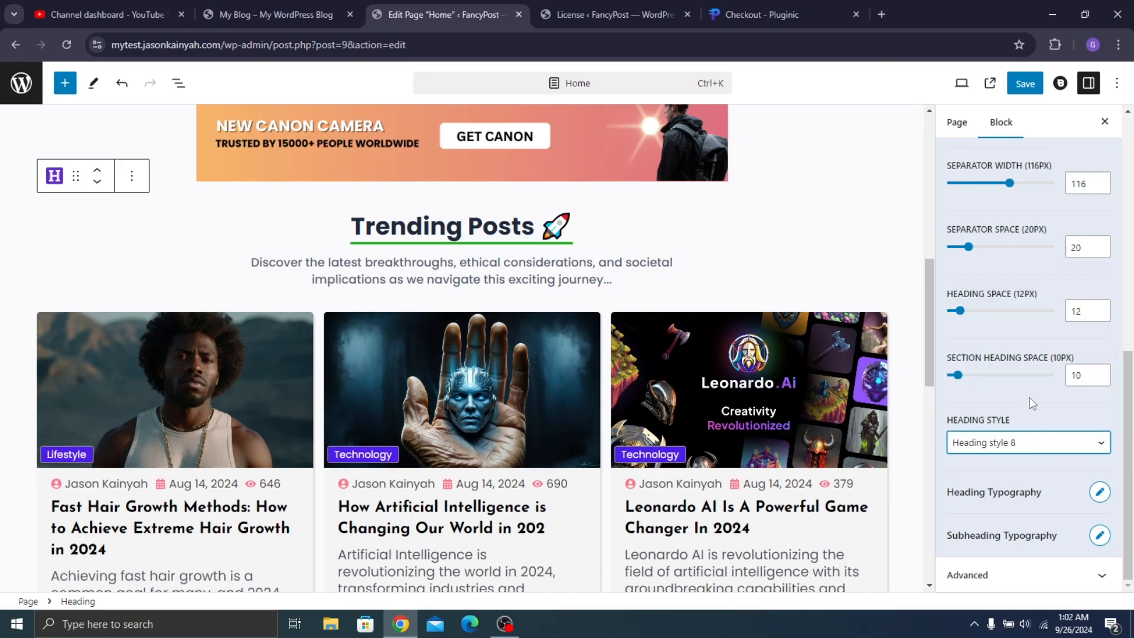
{"action": "left_click", "coordinate": [1033, 442]}
{"action": "left_click", "coordinate": [1039, 387]}
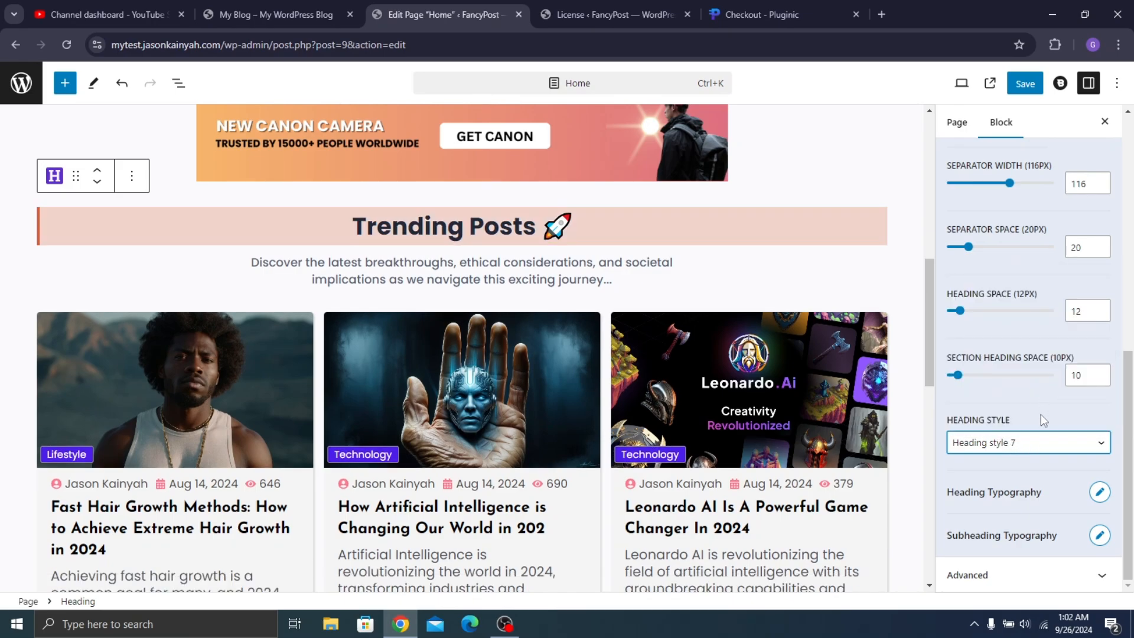
{"action": "left_click", "coordinate": [1032, 449]}
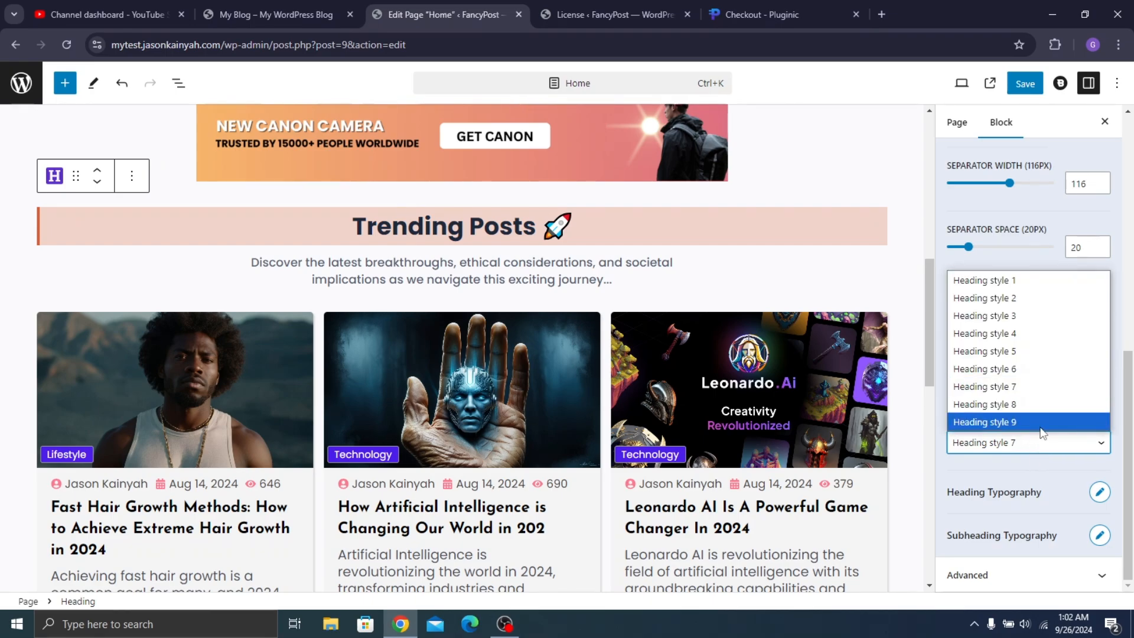
{"action": "left_click", "coordinate": [1040, 421]}
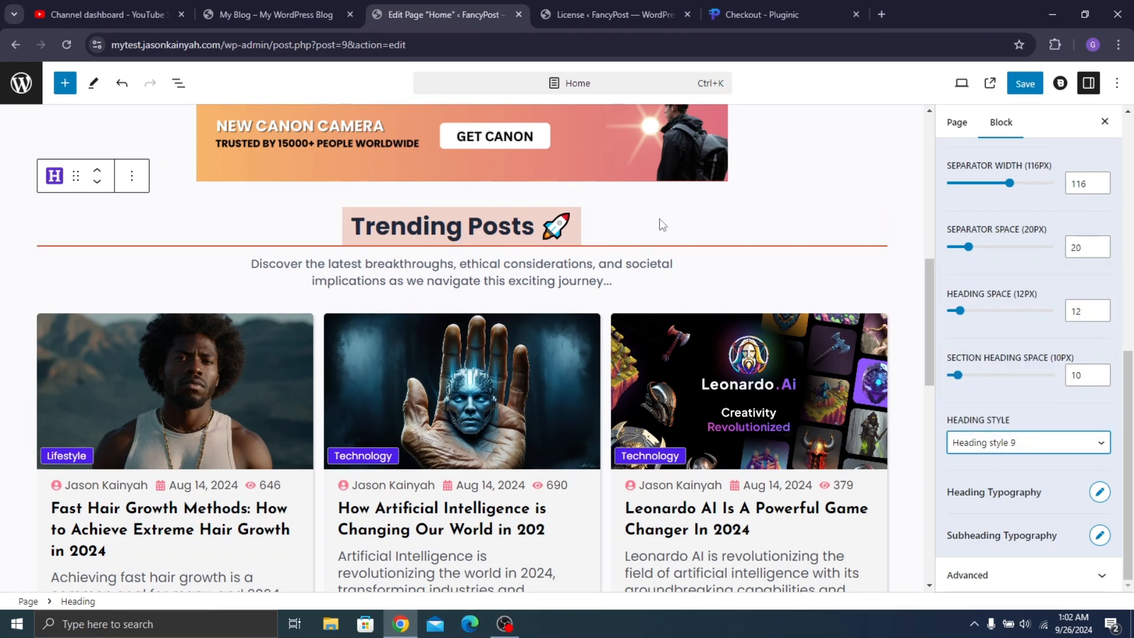
{"action": "scroll", "coordinate": [520, 195], "scroll_direction": "up", "scroll_amount": 3}
{"action": "scroll", "coordinate": [490, 260], "scroll_direction": "down", "scroll_amount": 12}
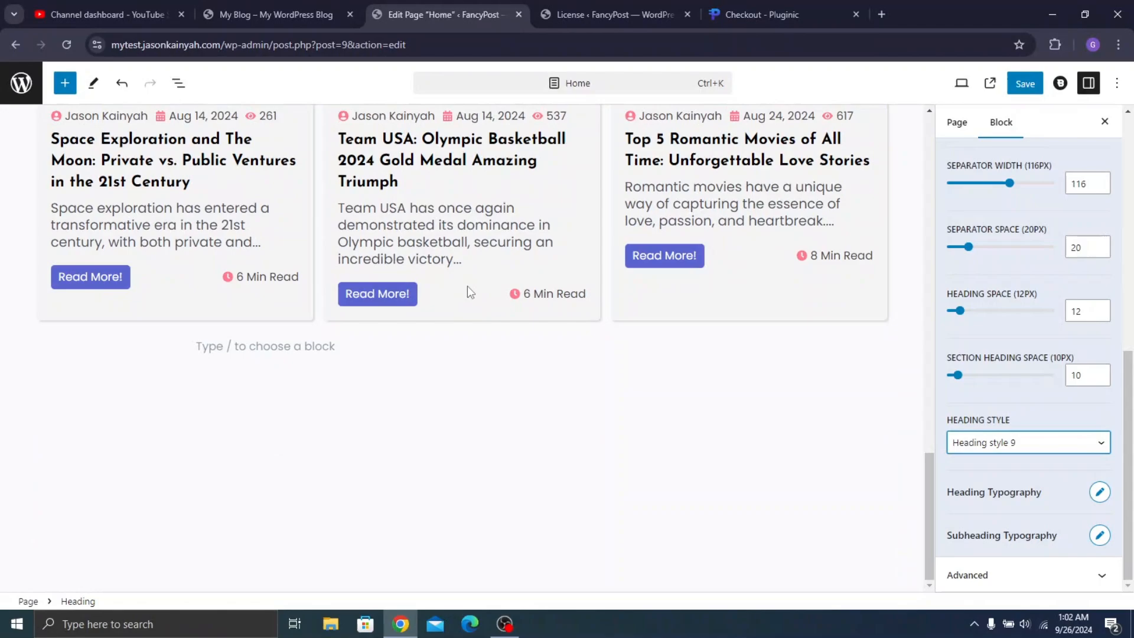
Insert a Post Grid Interactive block in the empty block below the Trending Posts grid
{"action": "left_click", "coordinate": [404, 363]}
{"action": "left_click", "coordinate": [408, 349]}
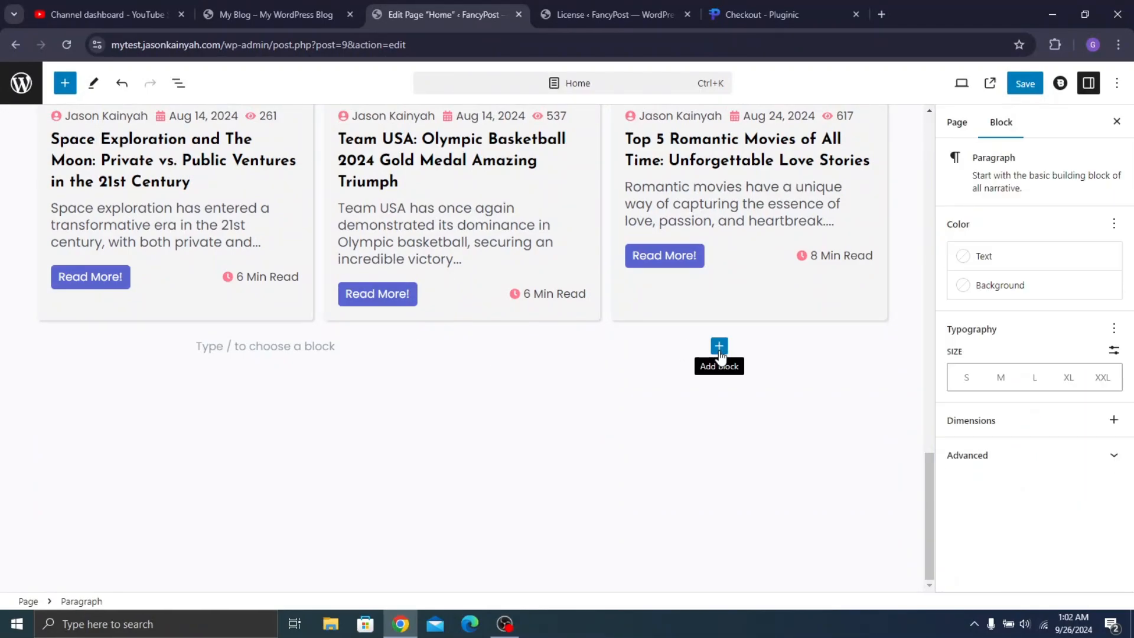
{"action": "left_click", "coordinate": [719, 349]}
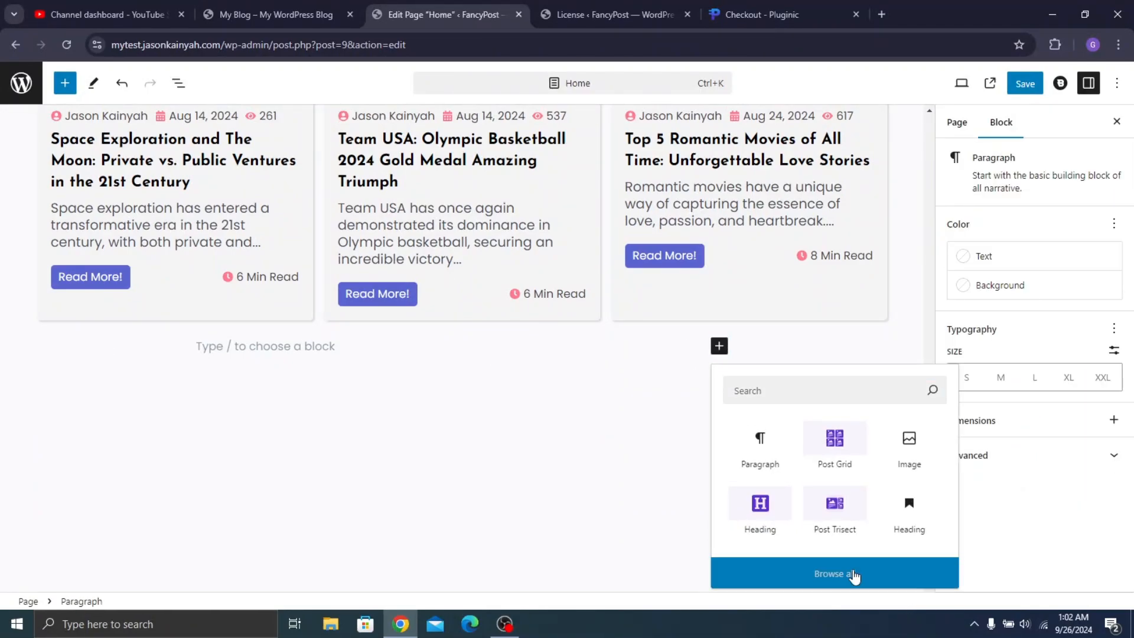
{"action": "left_click", "coordinate": [852, 573]}
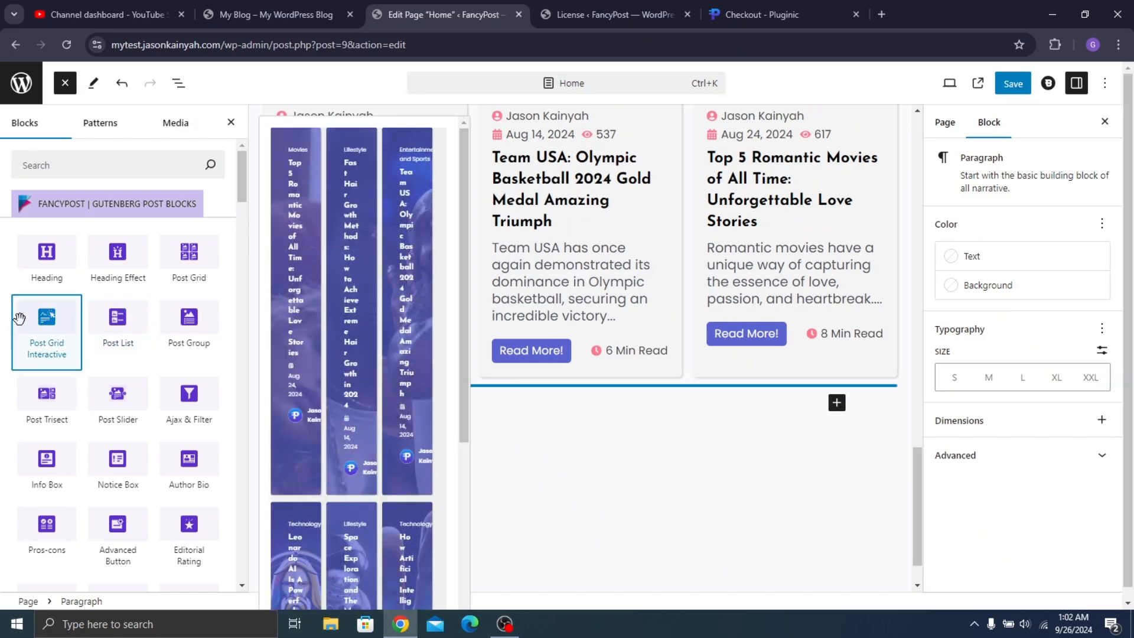
{"action": "left_click", "coordinate": [20, 319]}
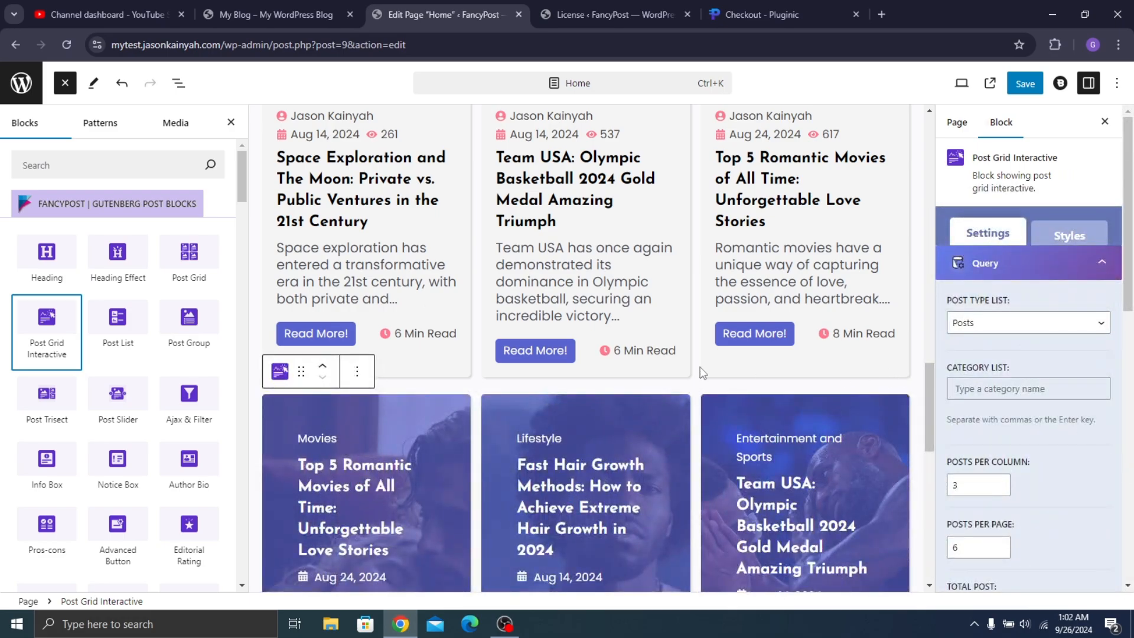
Review the interactive grid showing 3 posts per page with pages 1–3 pagination
{"action": "scroll", "coordinate": [702, 372], "scroll_direction": "down", "scroll_amount": 6}
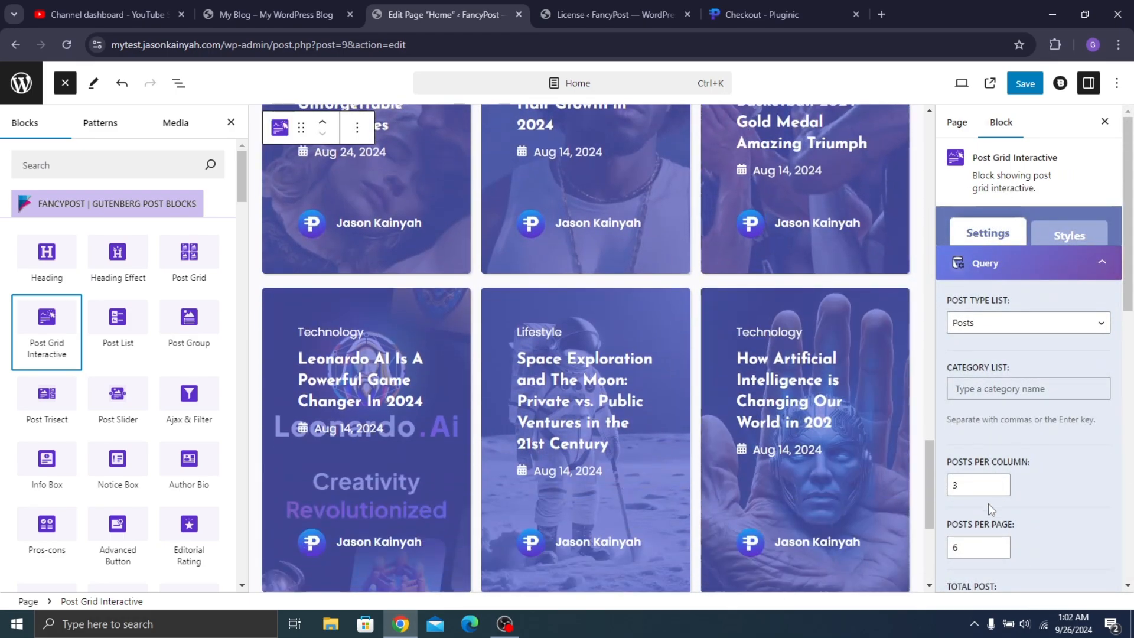
{"action": "scroll", "coordinate": [898, 529], "scroll_direction": "down", "scroll_amount": 3}
{"action": "key", "text": "ctrl+Tab"}
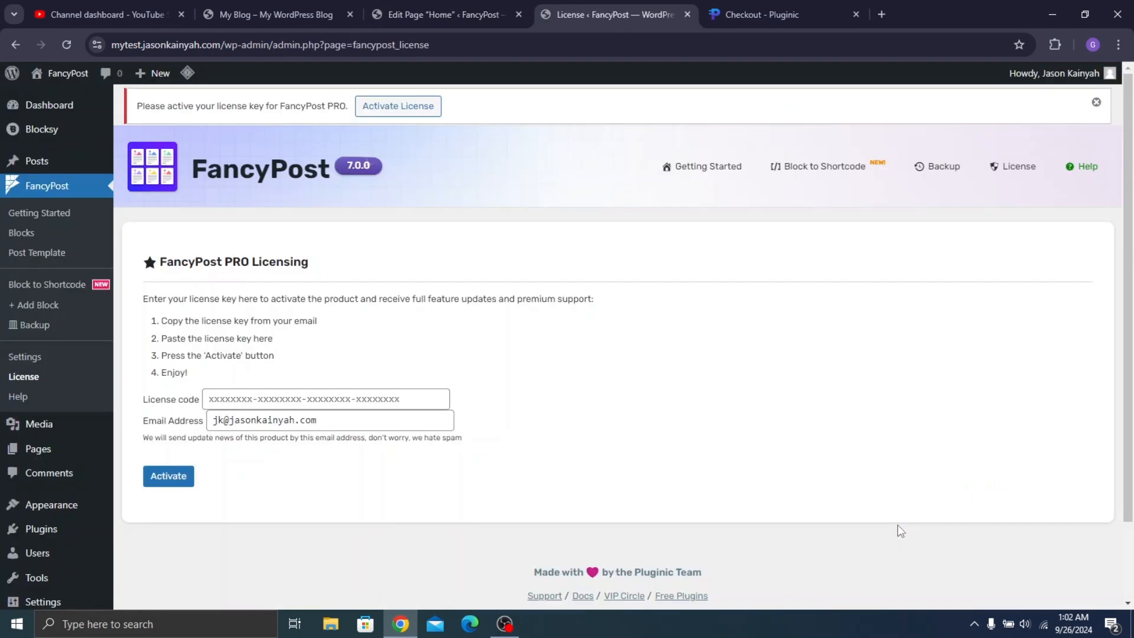
{"action": "left_click", "coordinate": [428, 3]}
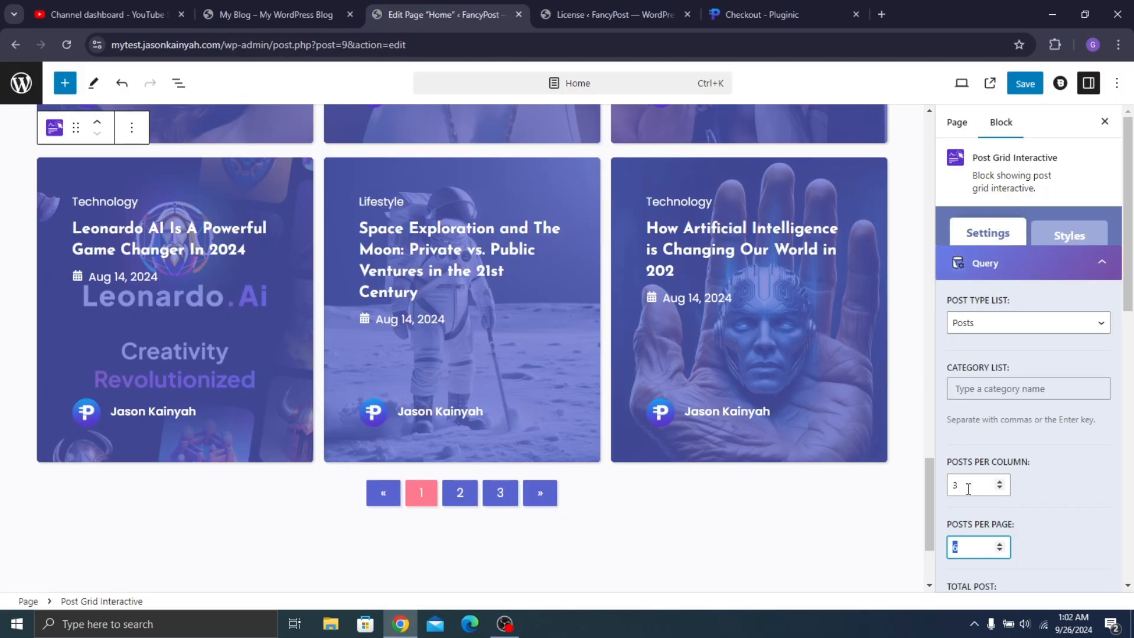
{"action": "scroll", "coordinate": [968, 488], "scroll_direction": "down", "scroll_amount": 7}
{"action": "scroll", "coordinate": [968, 293], "scroll_direction": "up", "scroll_amount": 5}
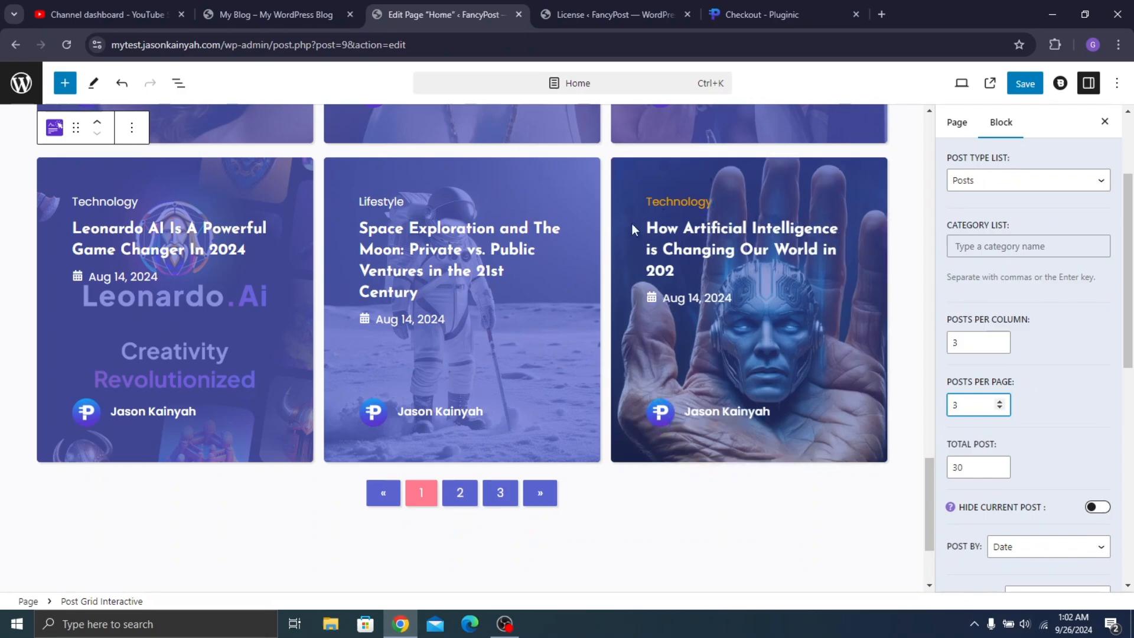
{"action": "scroll", "coordinate": [364, 304], "scroll_direction": "up", "scroll_amount": 4}
{"action": "scroll", "coordinate": [364, 300], "scroll_direction": "down", "scroll_amount": 2}
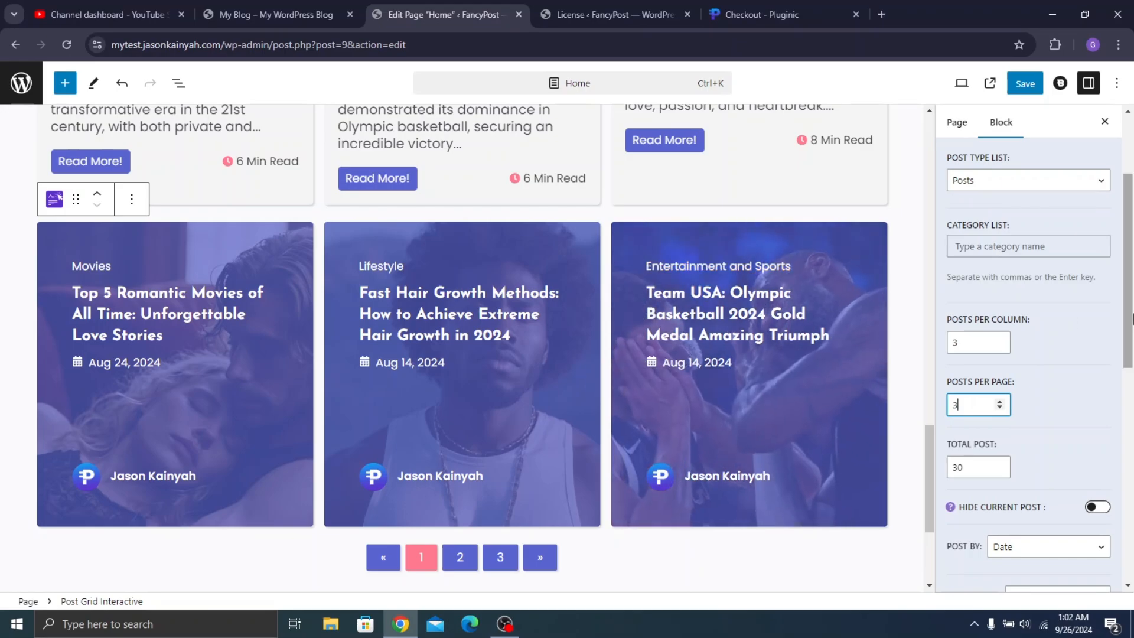
{"action": "scroll", "coordinate": [1021, 301], "scroll_direction": "down", "scroll_amount": 8}
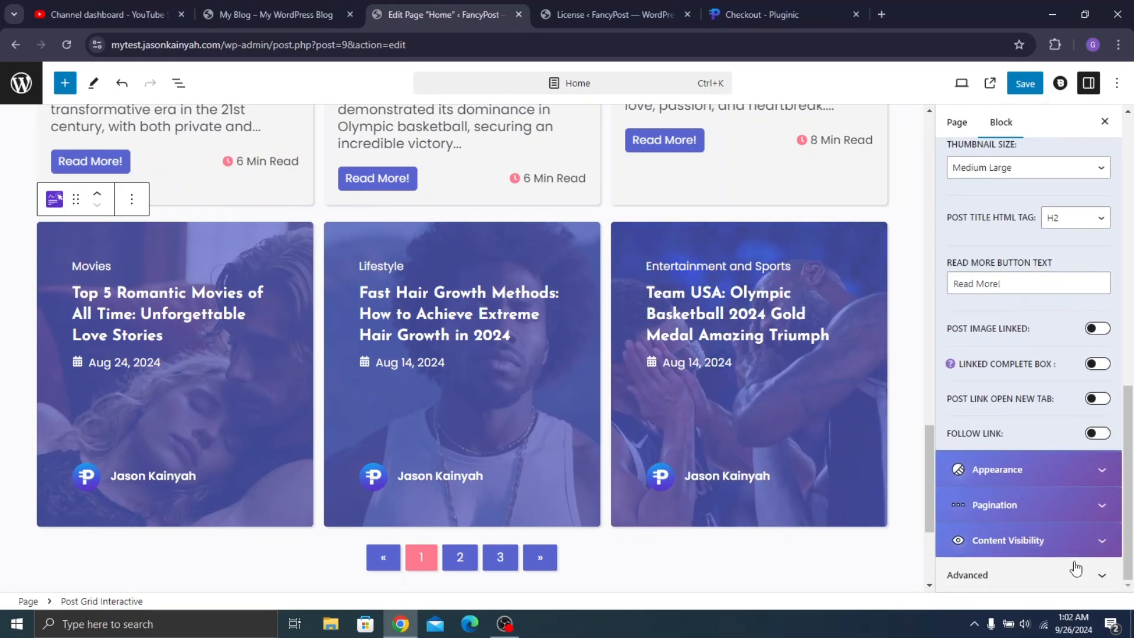
Try Grid 2 and Grid 6 layouts on the interactive grid, then keep Grid 1 overlay
{"action": "left_click", "coordinate": [1081, 467]}
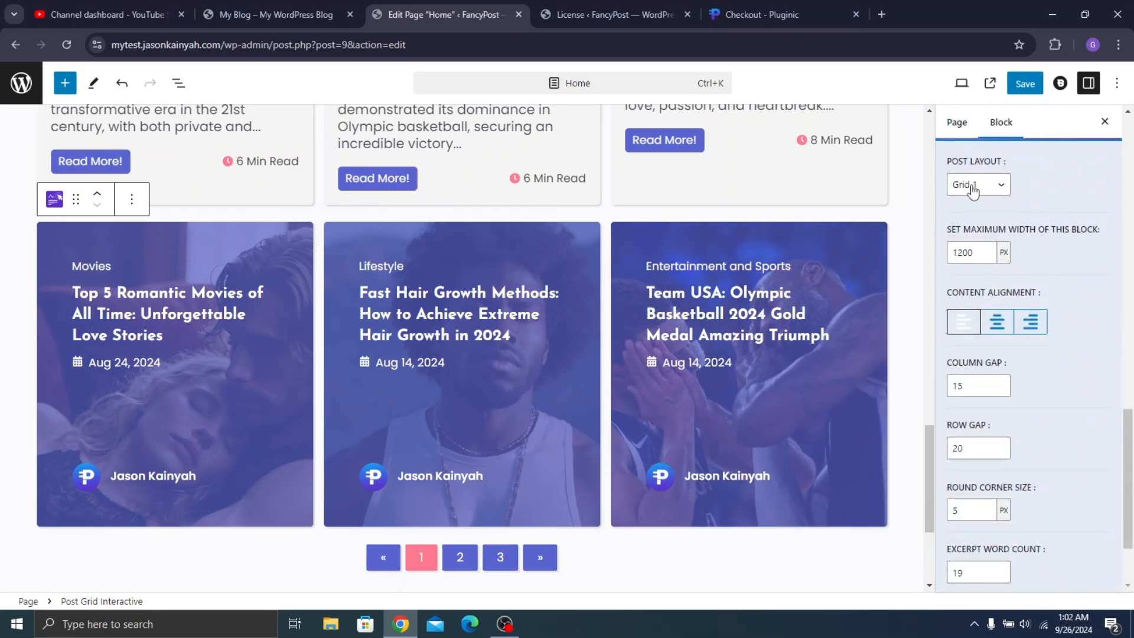
{"action": "left_click", "coordinate": [973, 190]}
{"action": "left_click", "coordinate": [970, 236]}
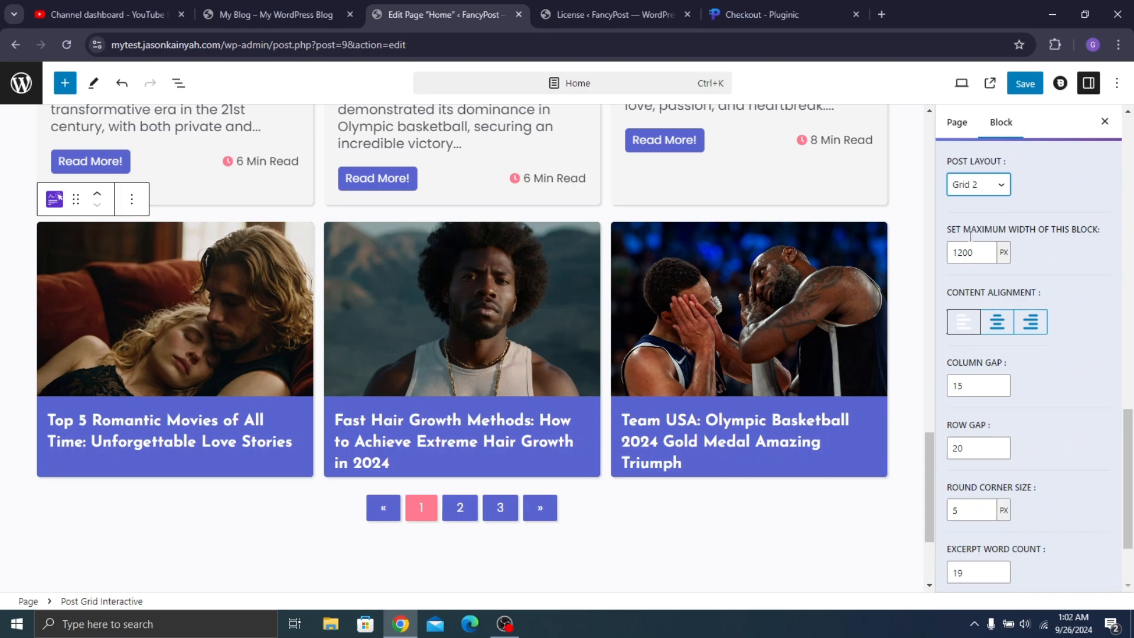
{"action": "left_click", "coordinate": [969, 189]}
{"action": "left_click", "coordinate": [980, 292]}
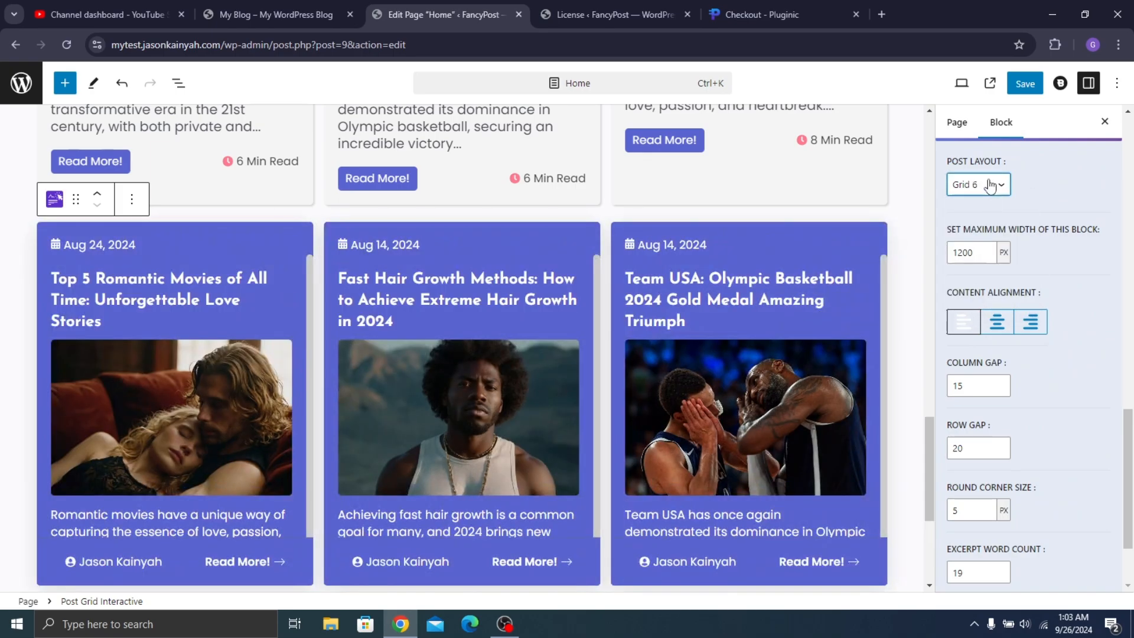
{"action": "left_click", "coordinate": [990, 186]}
{"action": "left_click", "coordinate": [990, 226]}
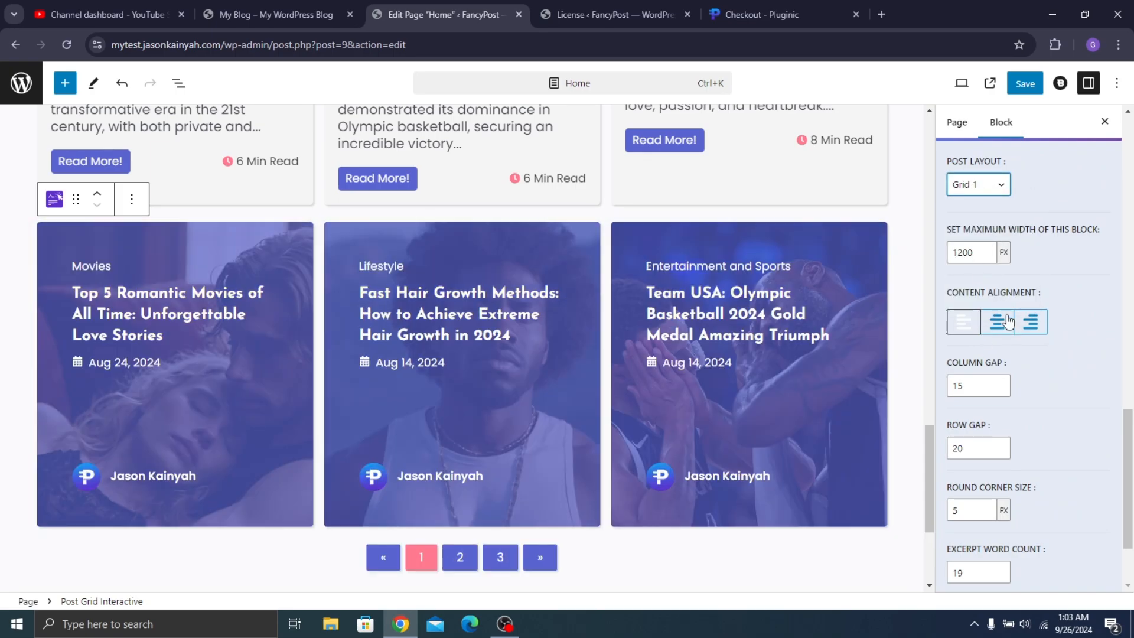
Switch off Show Pagination to hide the grid's page-number buttons
{"action": "scroll", "coordinate": [980, 274], "scroll_direction": "down", "scroll_amount": 2}
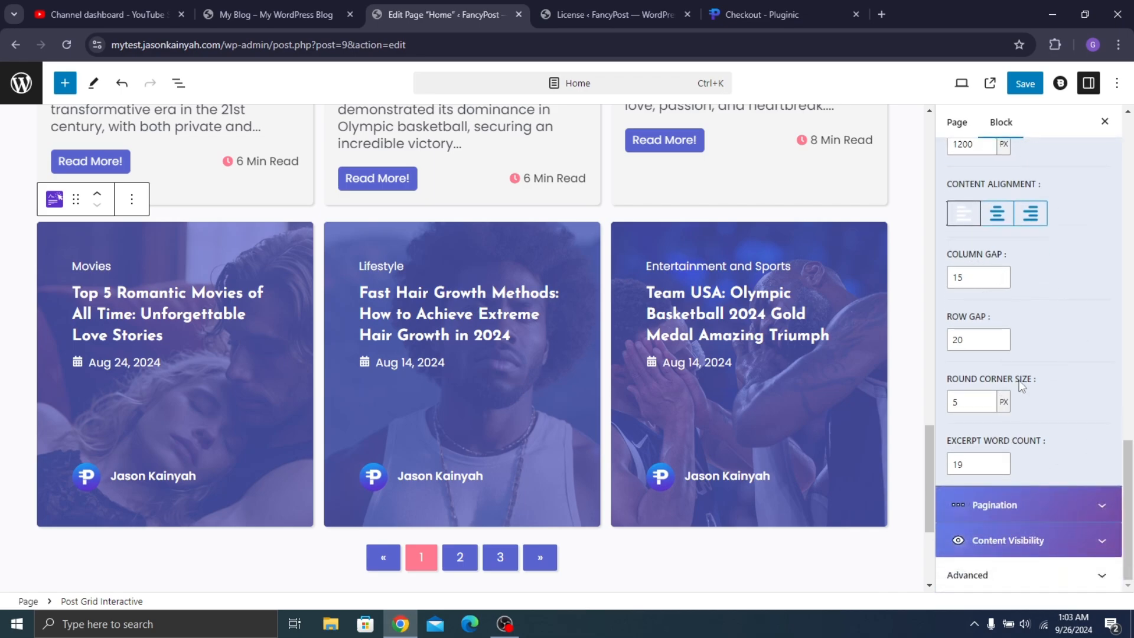
{"action": "scroll", "coordinate": [1021, 385], "scroll_direction": "up", "scroll_amount": 7}
{"action": "scroll", "coordinate": [1020, 385], "scroll_direction": "down", "scroll_amount": 7}
{"action": "left_click", "coordinate": [1034, 507]}
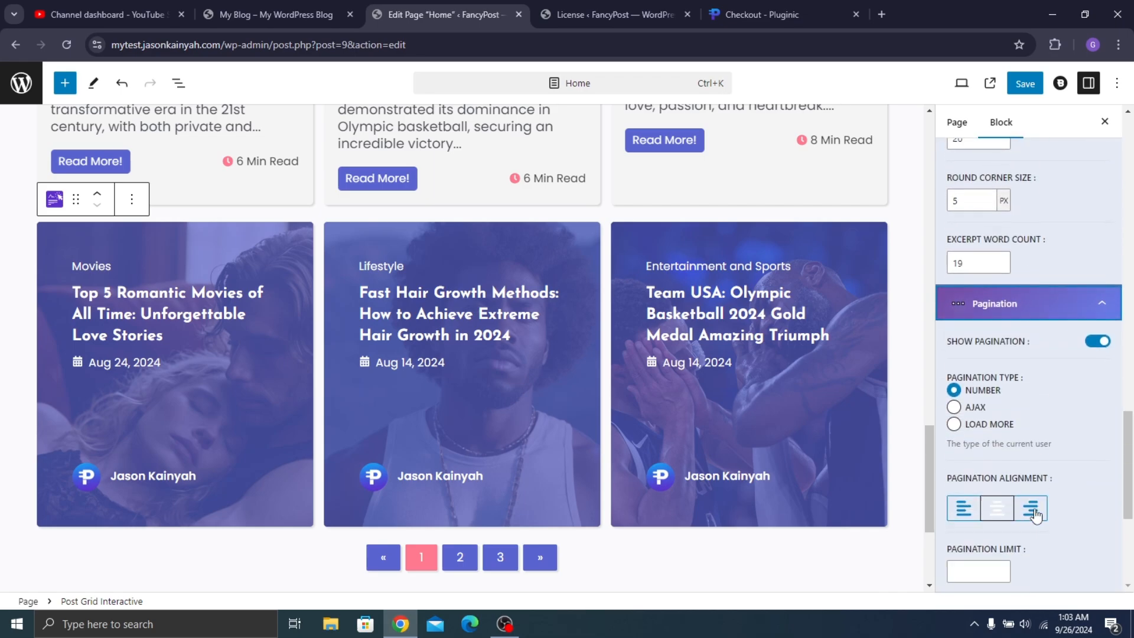
{"action": "scroll", "coordinate": [1058, 468], "scroll_direction": "down", "scroll_amount": 3}
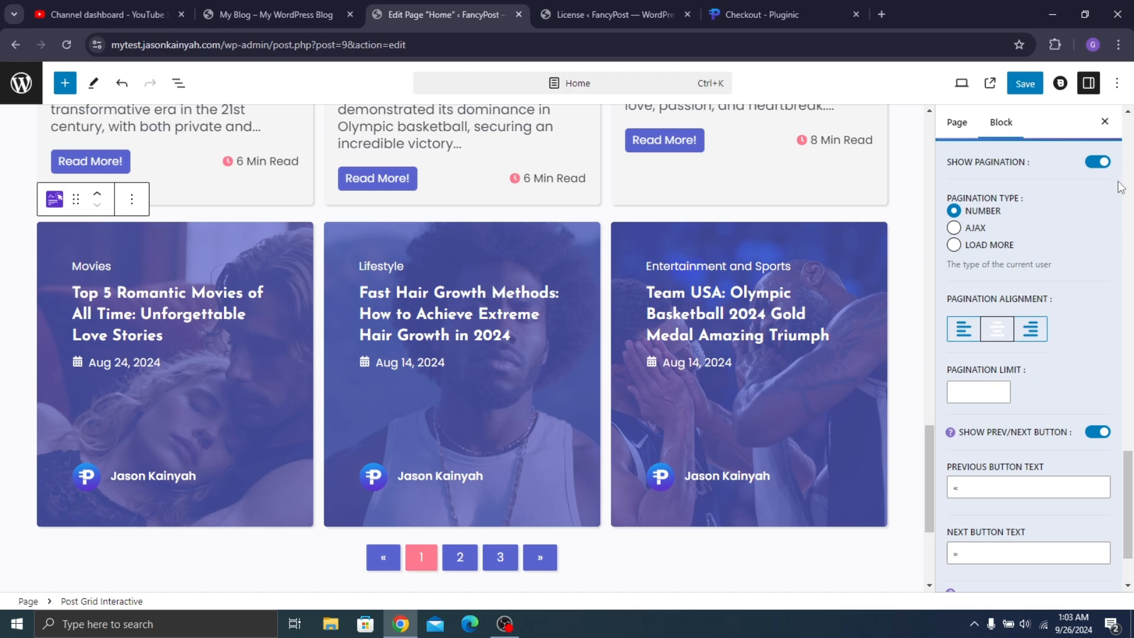
{"action": "left_click", "coordinate": [1098, 162]}
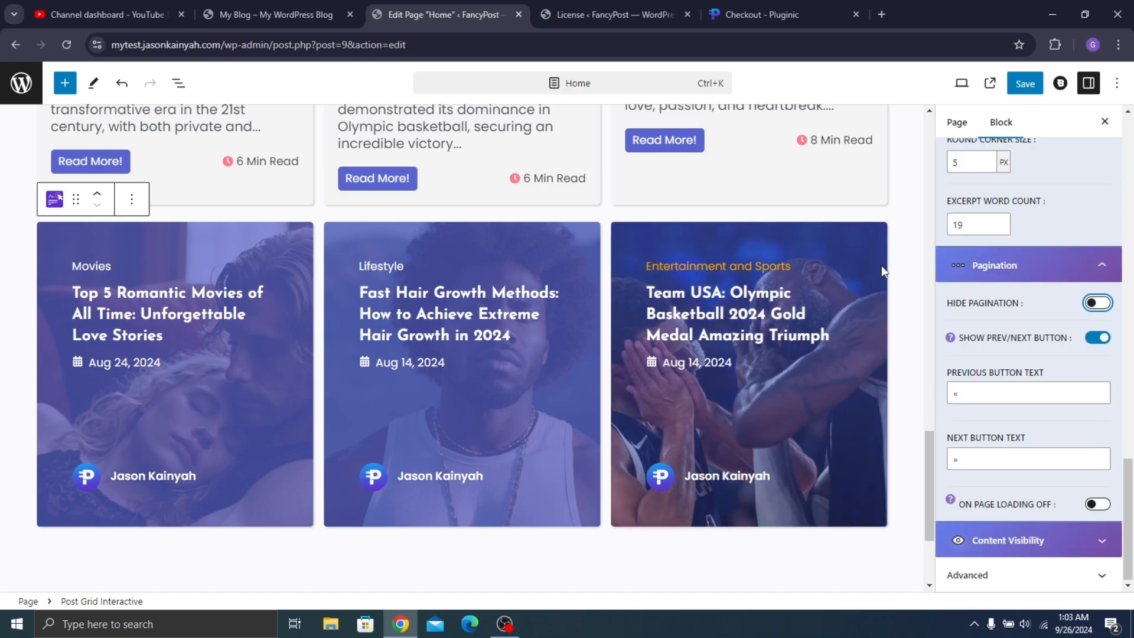
{"action": "scroll", "coordinate": [877, 239], "scroll_direction": "up", "scroll_amount": 3}
{"action": "scroll", "coordinate": [1063, 205], "scroll_direction": "up", "scroll_amount": 20}
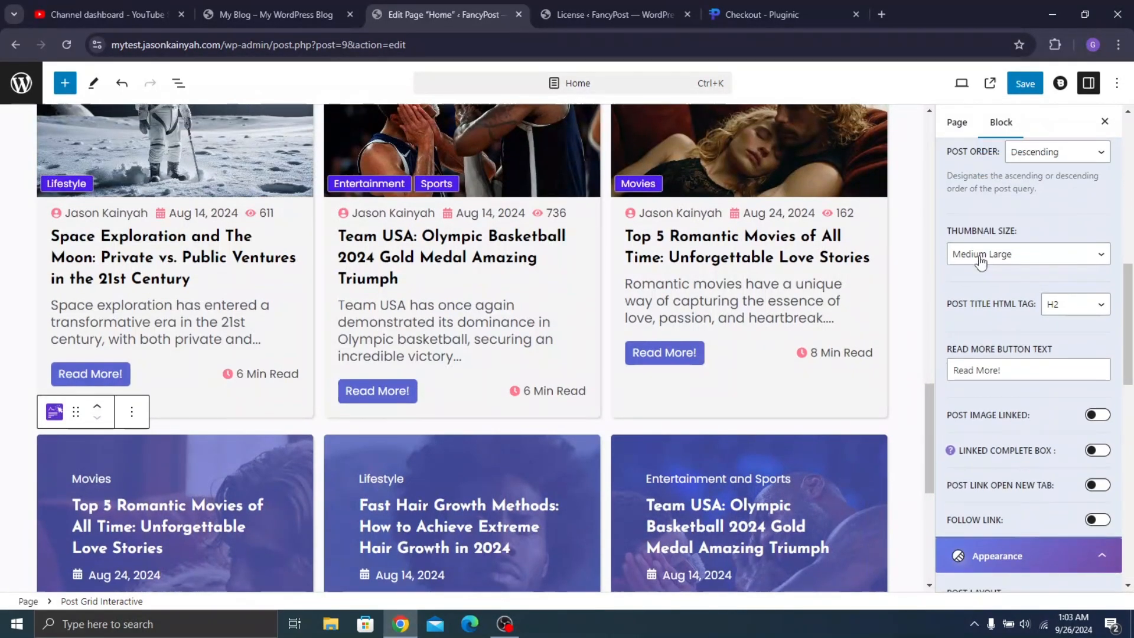
Set the grid's overlay colour to black #000000 and its opacity to 0.8
{"action": "left_click", "coordinate": [1053, 244]}
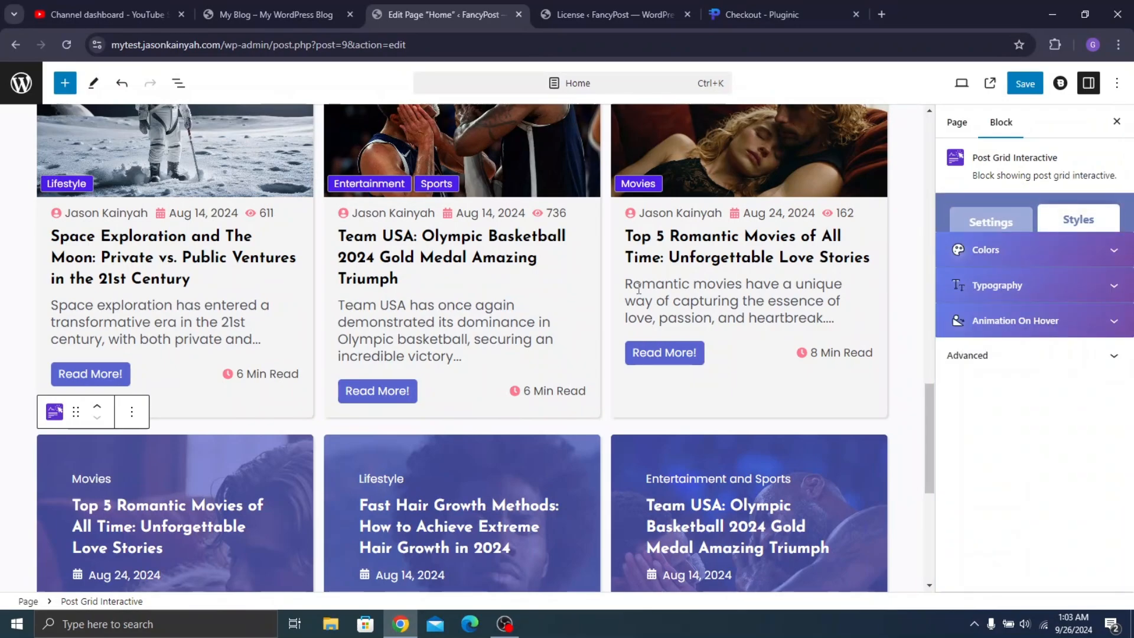
{"action": "scroll", "coordinate": [779, 222], "scroll_direction": "down", "scroll_amount": 3}
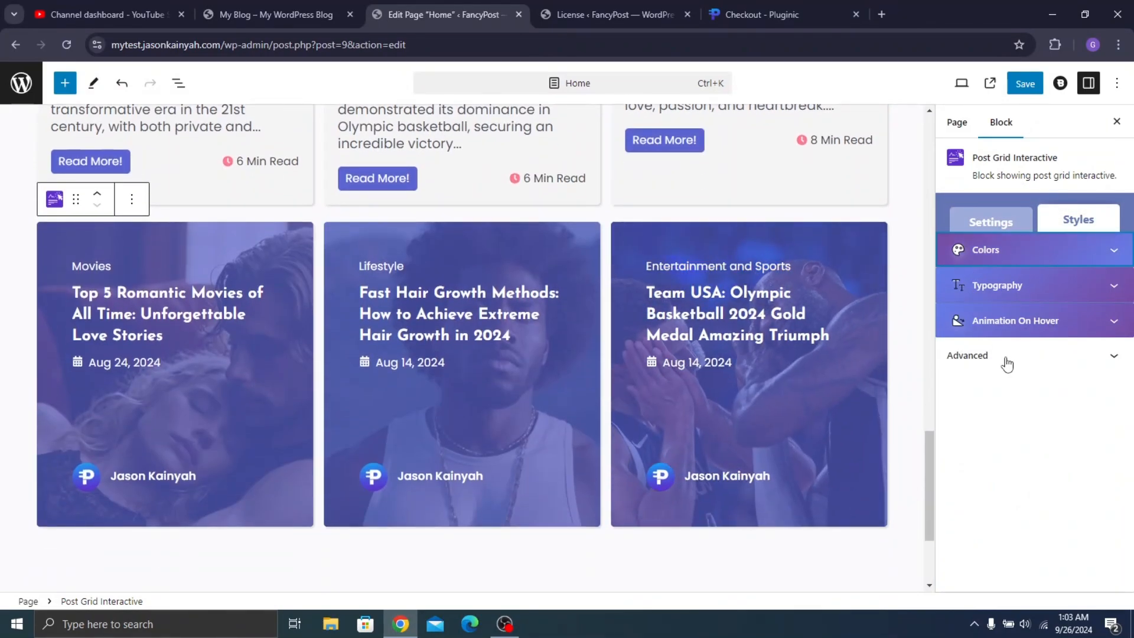
{"action": "left_click", "coordinate": [1004, 249]}
{"action": "scroll", "coordinate": [980, 329], "scroll_direction": "down", "scroll_amount": 2}
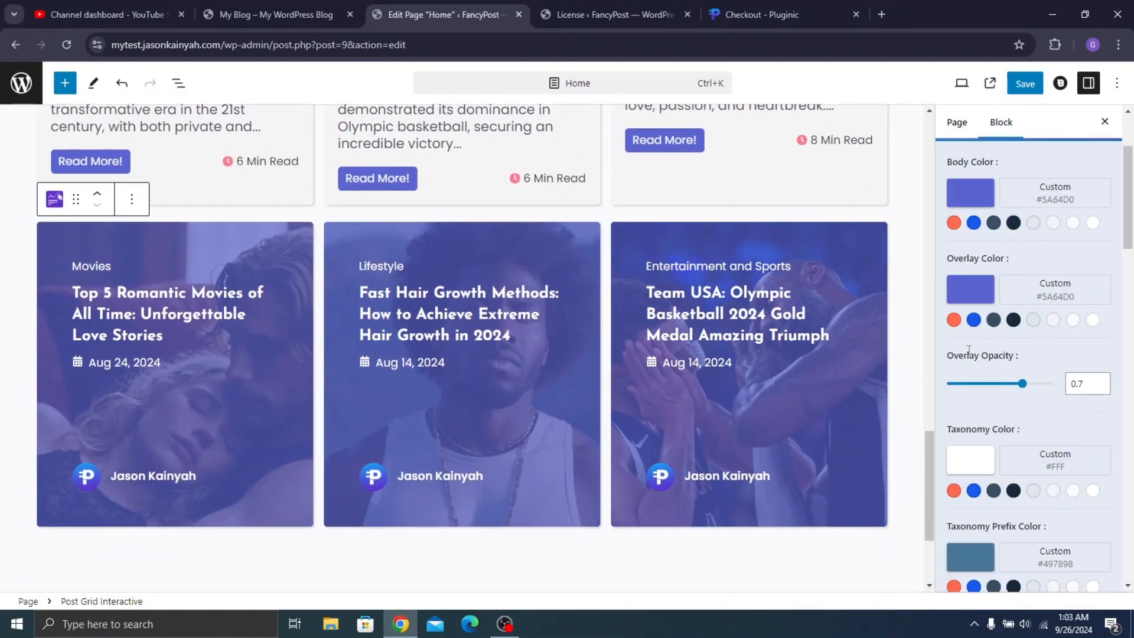
{"action": "left_click", "coordinate": [974, 293]}
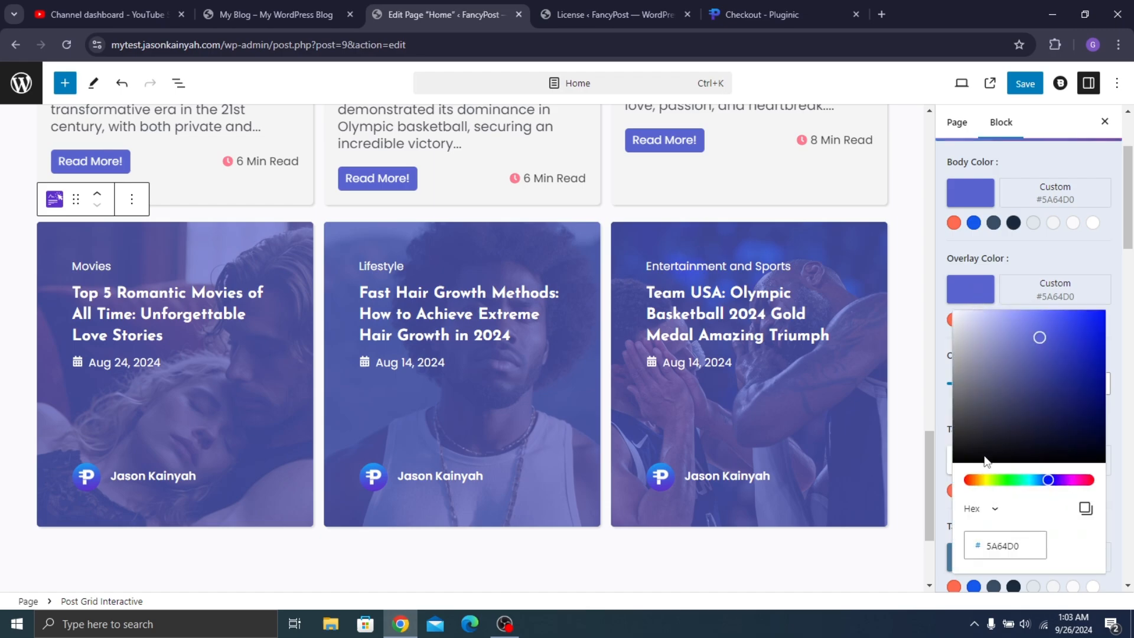
{"action": "left_click_drag", "start_coordinate": [984, 460], "coordinate": [952, 458]}
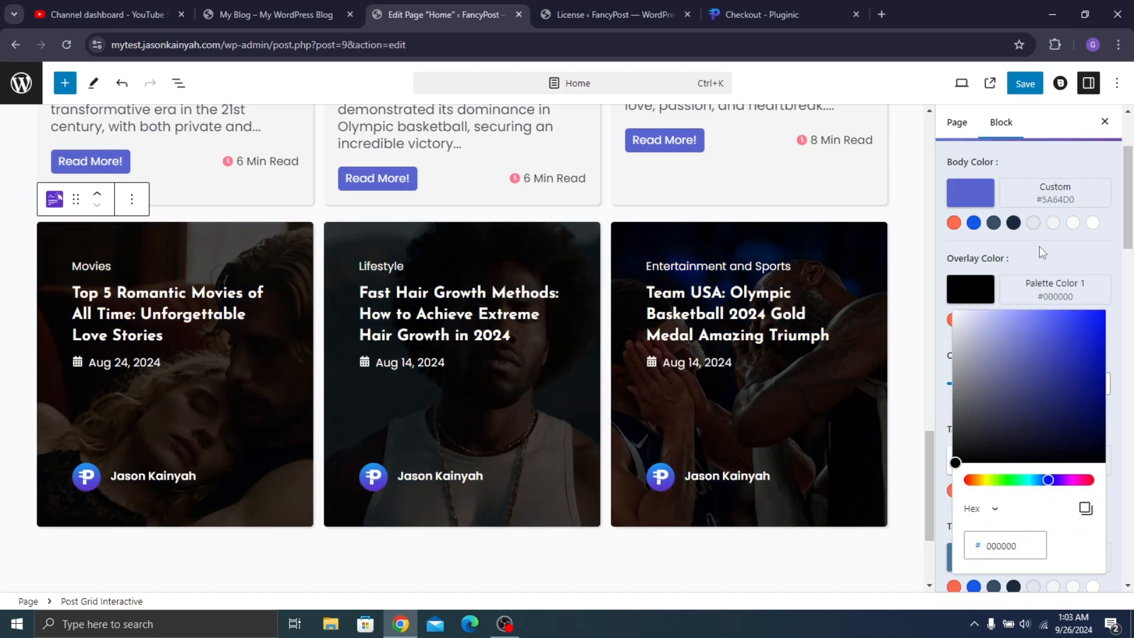
{"action": "left_click", "coordinate": [1035, 268]}
{"action": "left_click_drag", "start_coordinate": [1028, 390], "coordinate": [1035, 393]}
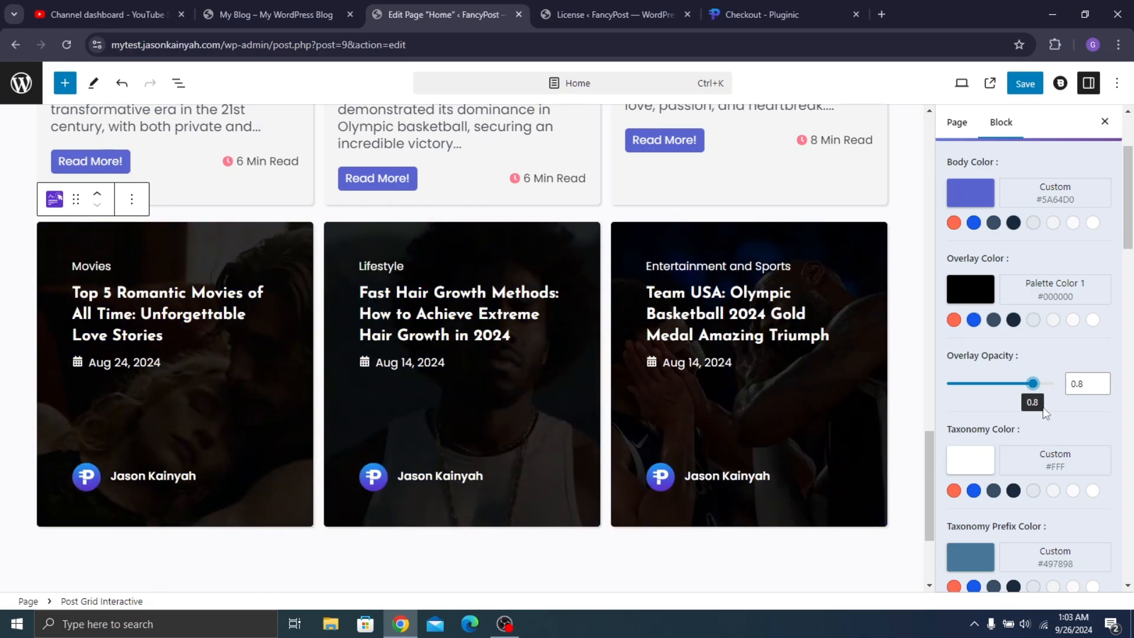
Set the Feature Image hover animation to Zoom In, leaving the post column animation unchanged
{"action": "scroll", "coordinate": [1015, 395], "scroll_direction": "down", "scroll_amount": 4}
{"action": "scroll", "coordinate": [1016, 395], "scroll_direction": "down", "scroll_amount": 12}
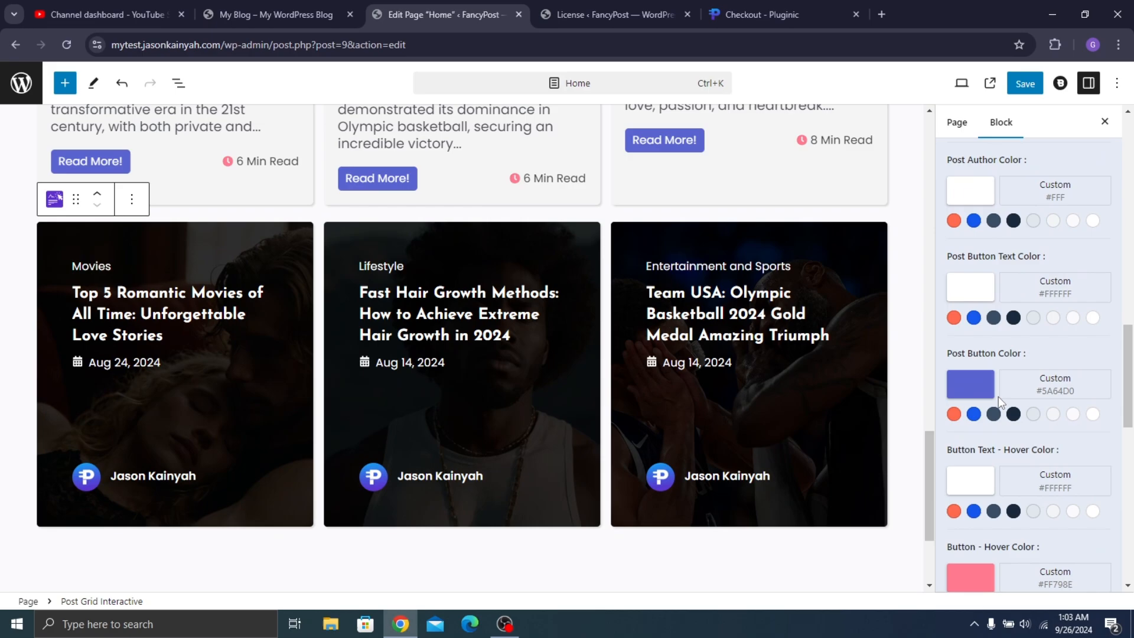
{"action": "scroll", "coordinate": [1015, 319], "scroll_direction": "down", "scroll_amount": 3}
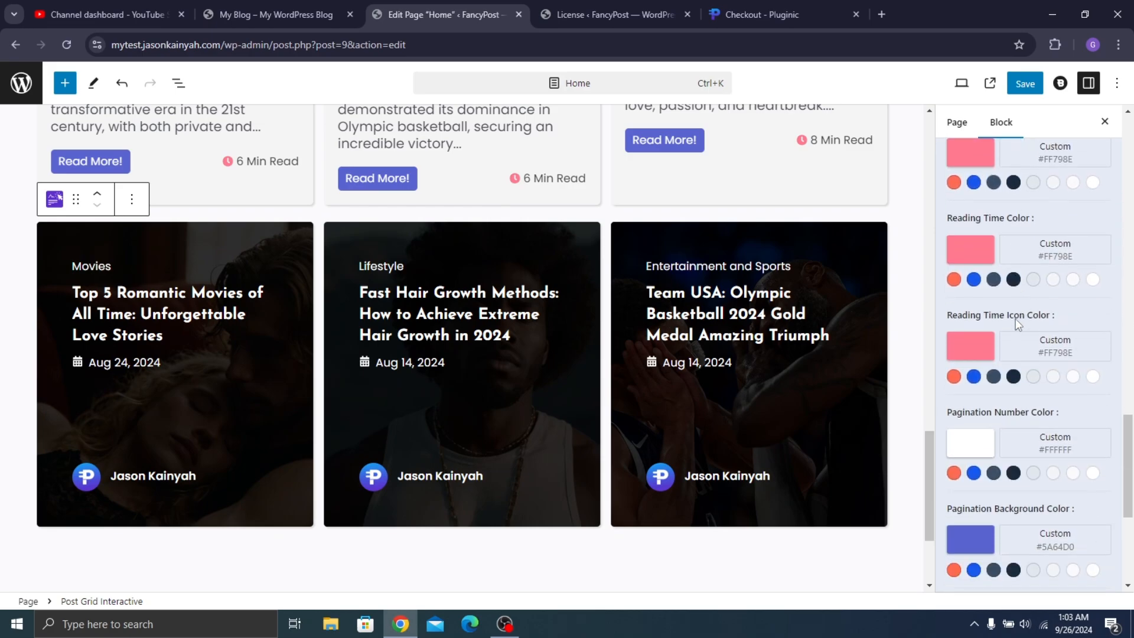
{"action": "scroll", "coordinate": [1015, 318], "scroll_direction": "up", "scroll_amount": 7}
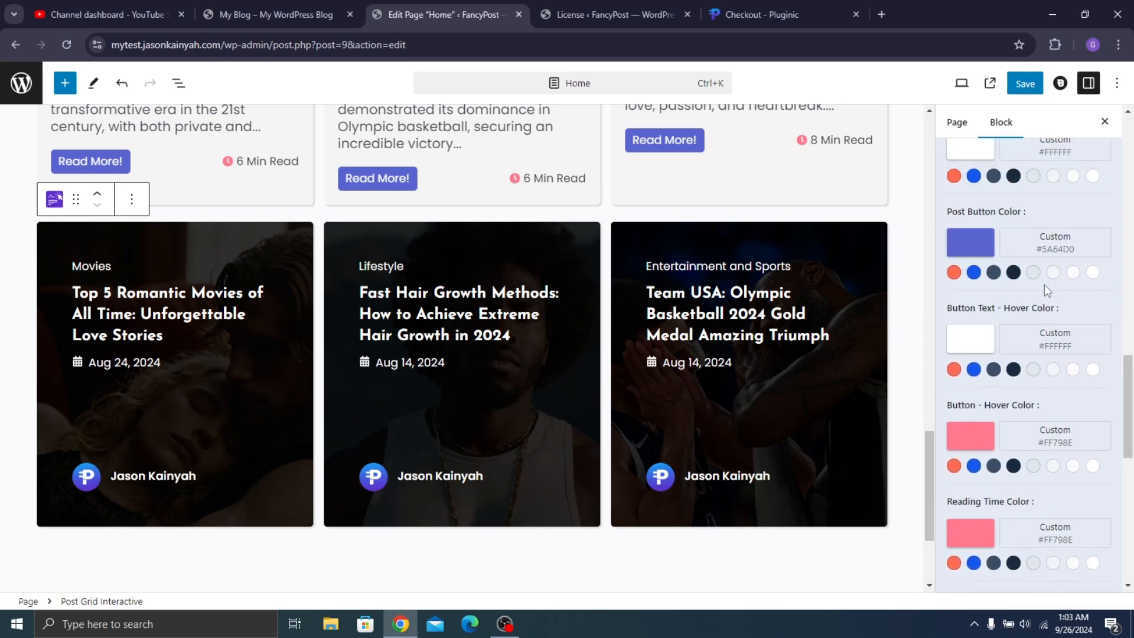
{"action": "scroll", "coordinate": [1039, 317], "scroll_direction": "down", "scroll_amount": 8}
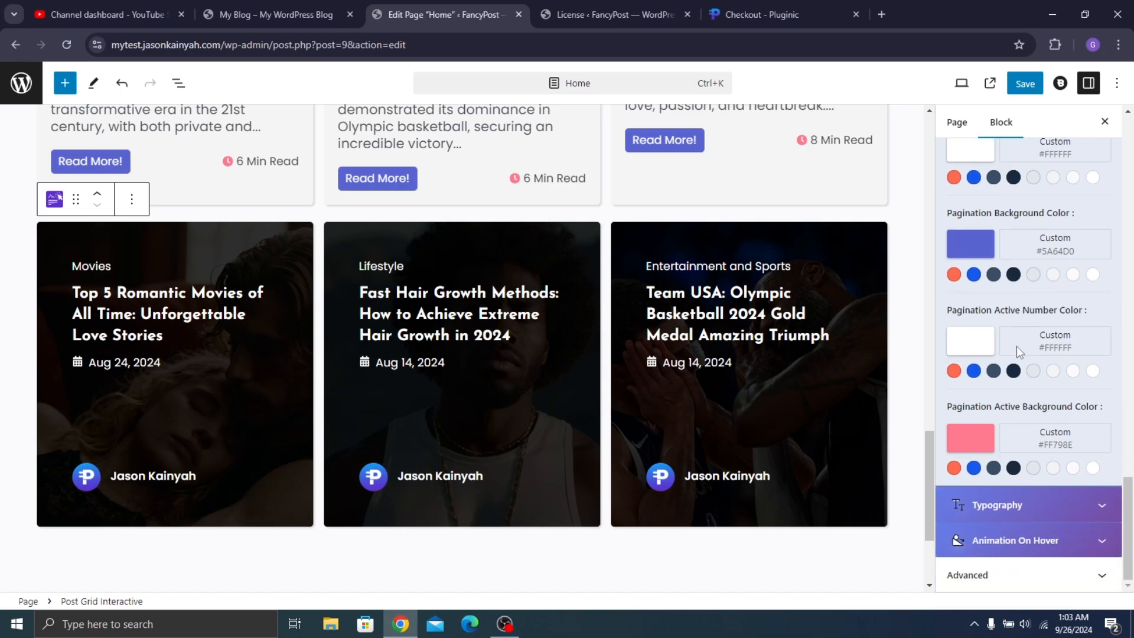
{"action": "left_click", "coordinate": [1036, 538]}
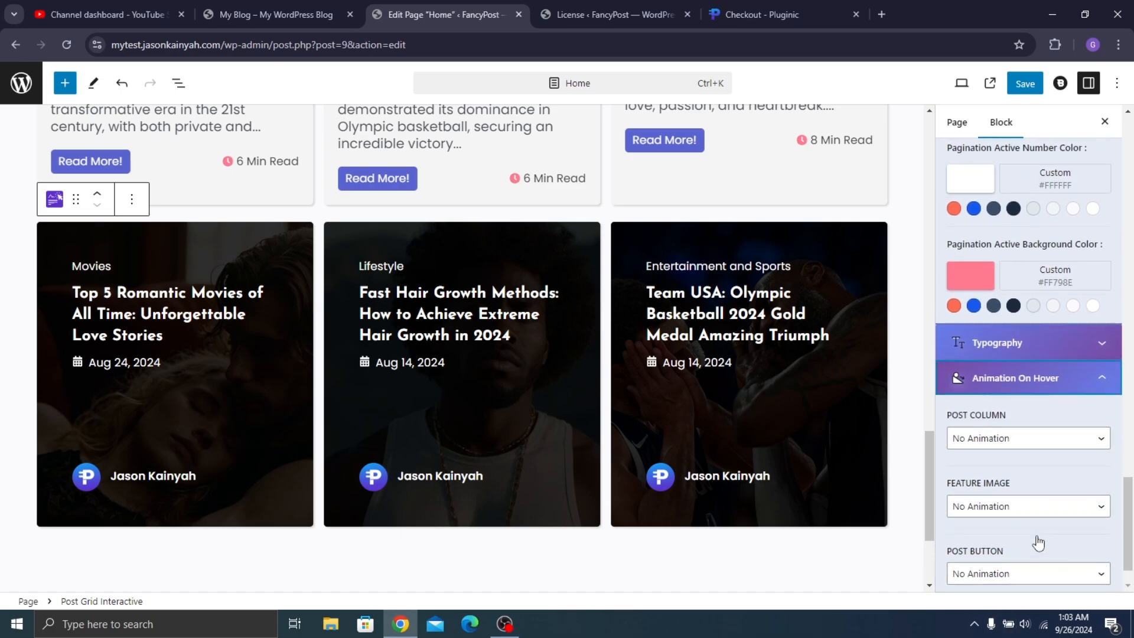
{"action": "scroll", "coordinate": [998, 408], "scroll_direction": "down", "scroll_amount": 1}
{"action": "left_click", "coordinate": [1025, 394]}
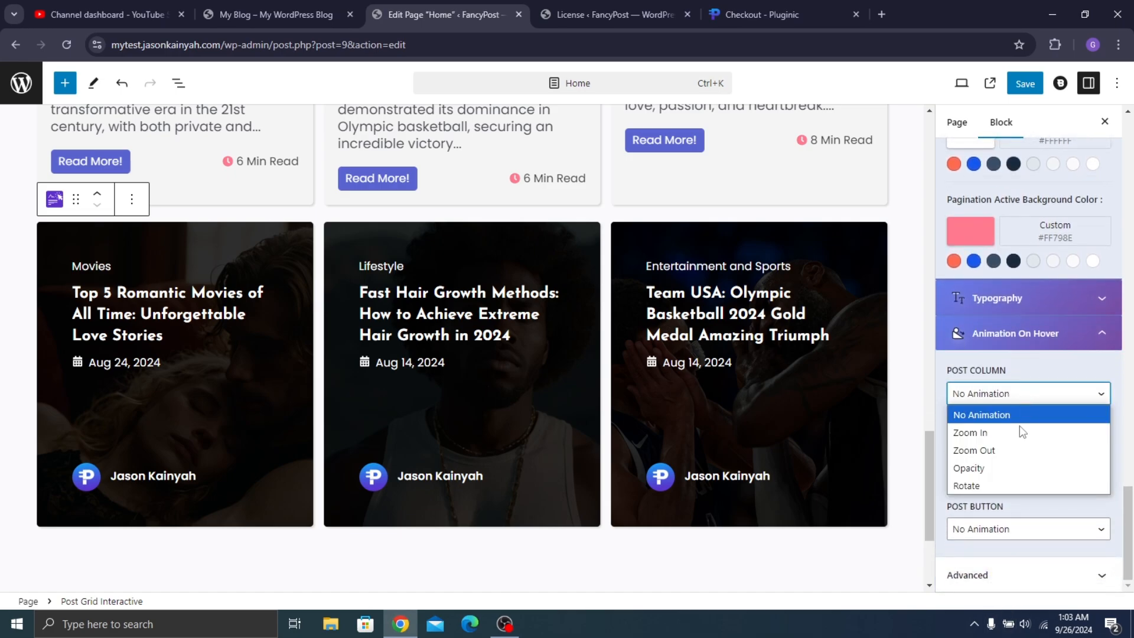
{"action": "left_click", "coordinate": [1016, 505]}
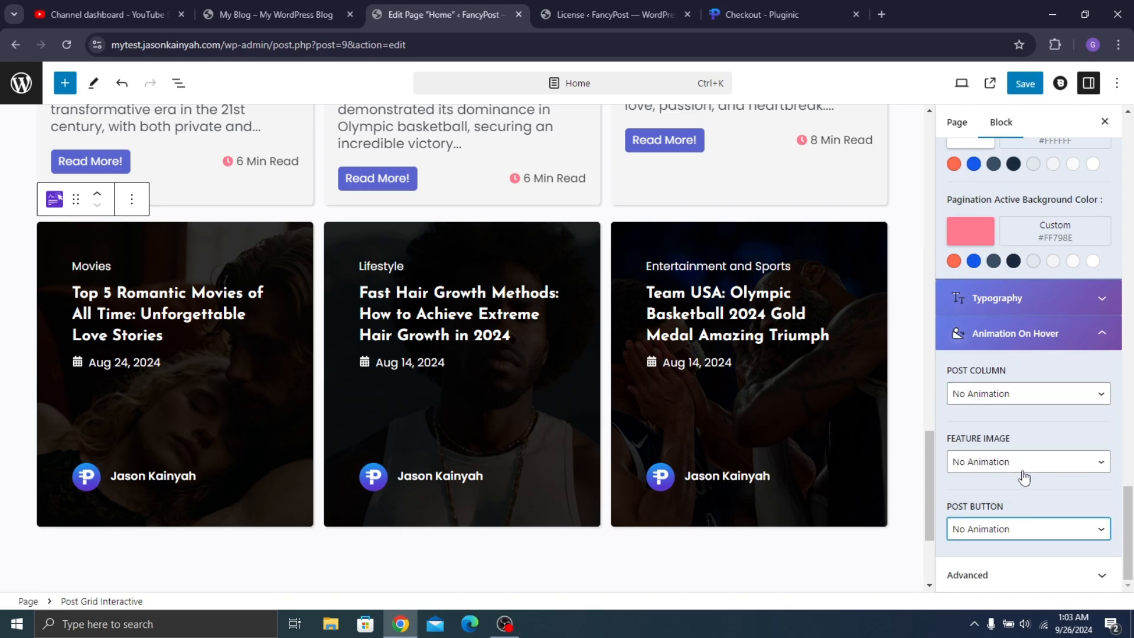
{"action": "left_click", "coordinate": [1018, 463]}
{"action": "left_click", "coordinate": [1004, 335]}
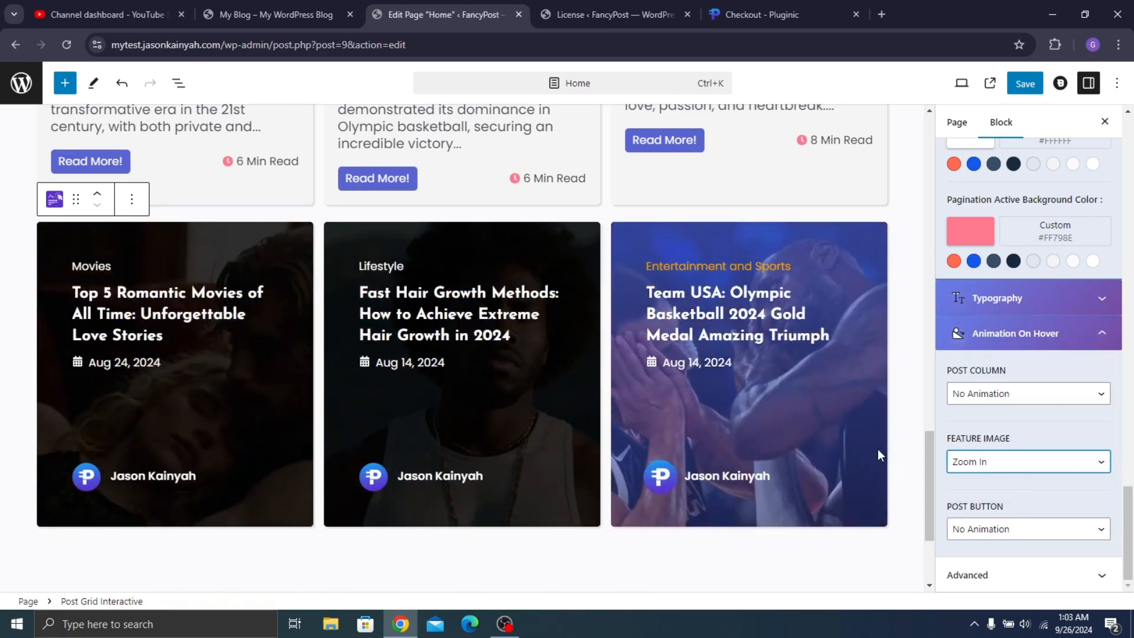
{"action": "scroll", "coordinate": [31, 261], "scroll_direction": "up", "scroll_amount": 6}
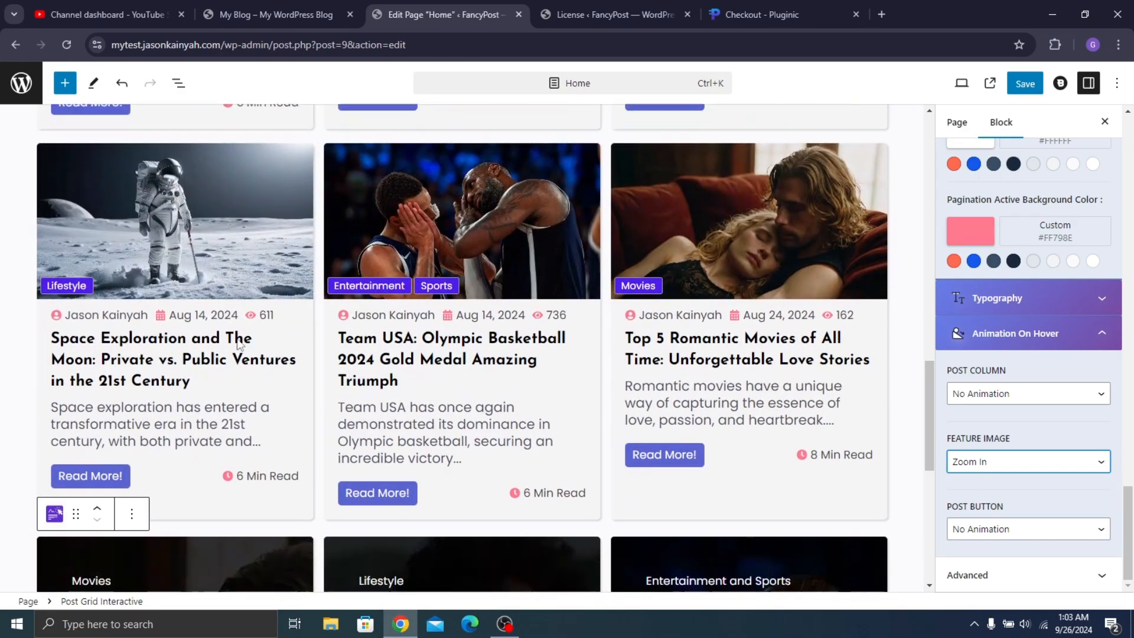
{"action": "scroll", "coordinate": [551, 348], "scroll_direction": "down", "scroll_amount": 10}
{"action": "scroll", "coordinate": [188, 178], "scroll_direction": "up", "scroll_amount": 5}
Place a Way Comparison block directly below the Post Grid Interactive block
{"action": "scroll", "coordinate": [116, 304], "scroll_direction": "down", "scroll_amount": 5}
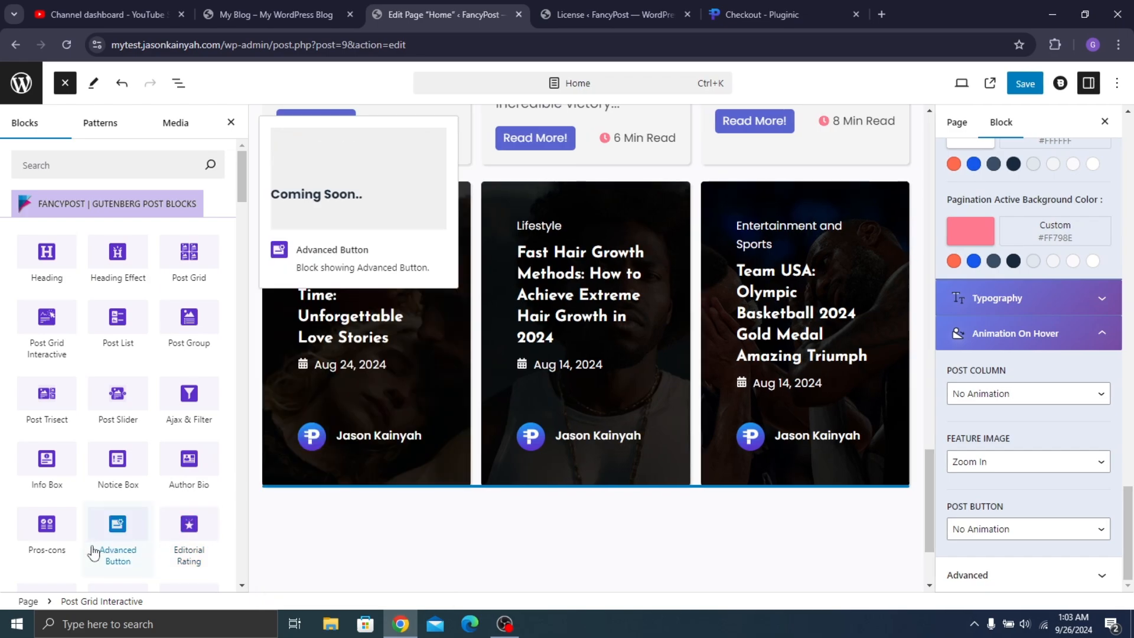
{"action": "scroll", "coordinate": [147, 425], "scroll_direction": "down", "scroll_amount": 3}
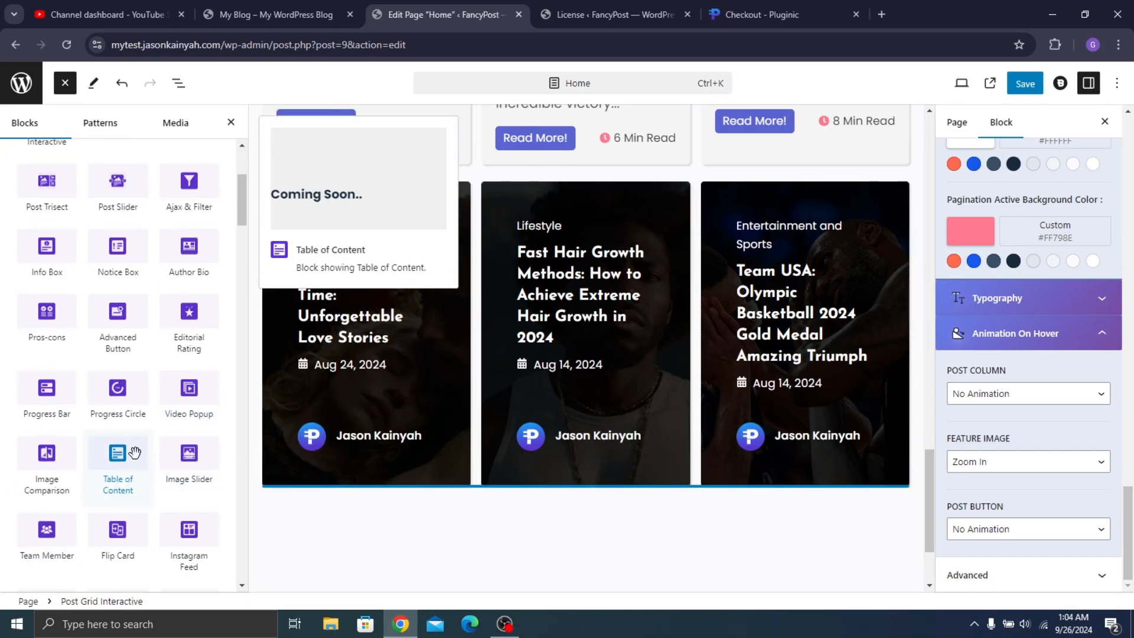
{"action": "scroll", "coordinate": [118, 502], "scroll_direction": "down", "scroll_amount": 3}
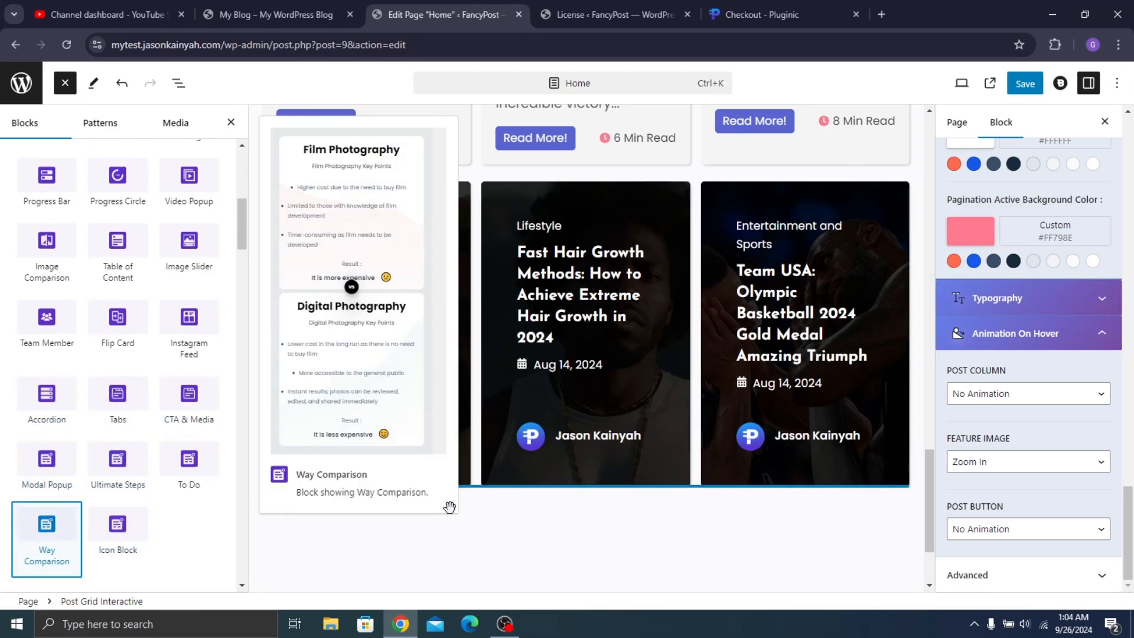
{"action": "left_click_drag", "start_coordinate": [449, 506], "coordinate": [449, 506]}
{"action": "scroll", "coordinate": [726, 303], "scroll_direction": "down", "scroll_amount": 7}
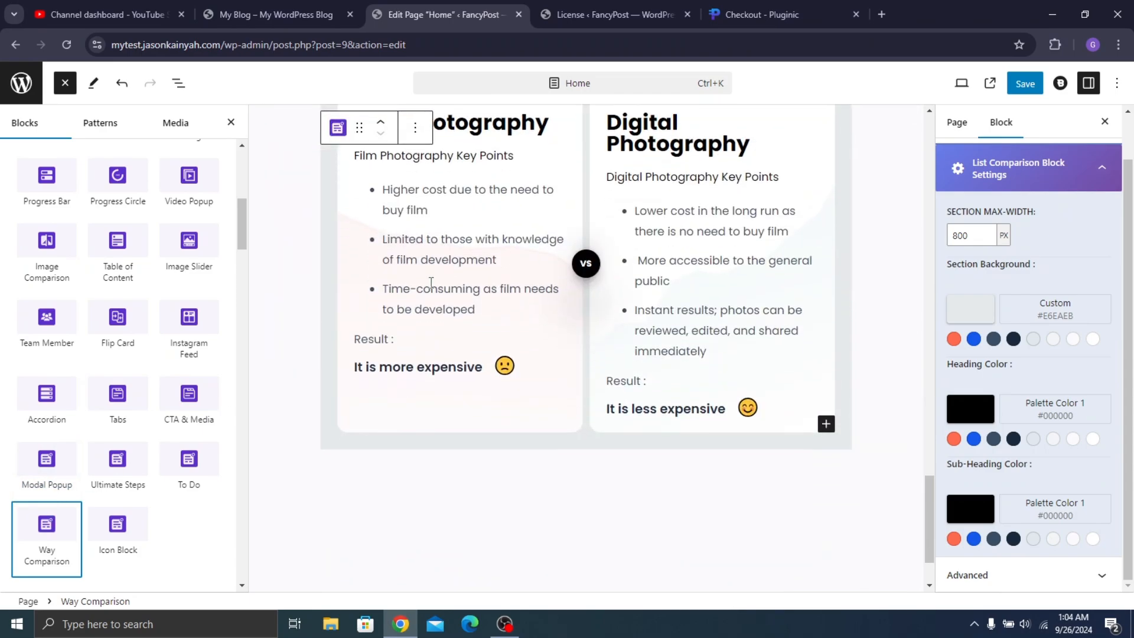
{"action": "scroll", "coordinate": [502, 250], "scroll_direction": "up", "scroll_amount": 2}
Inspect the comparison's Digital Photography heading and film development list item
{"action": "left_click", "coordinate": [719, 284]}
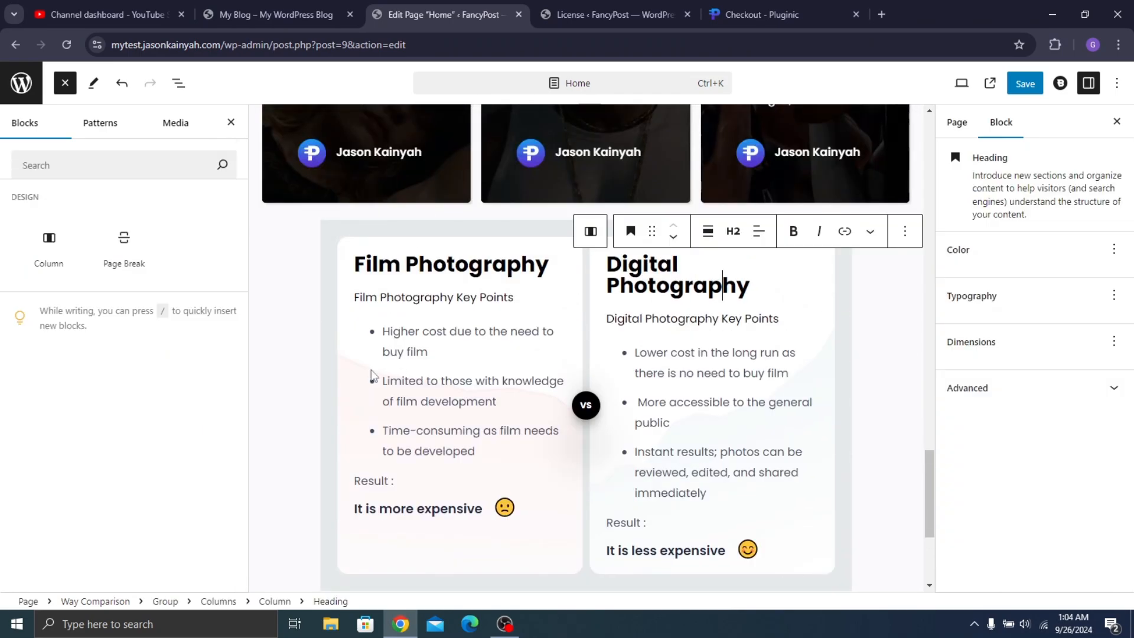
{"action": "left_click", "coordinate": [373, 402]}
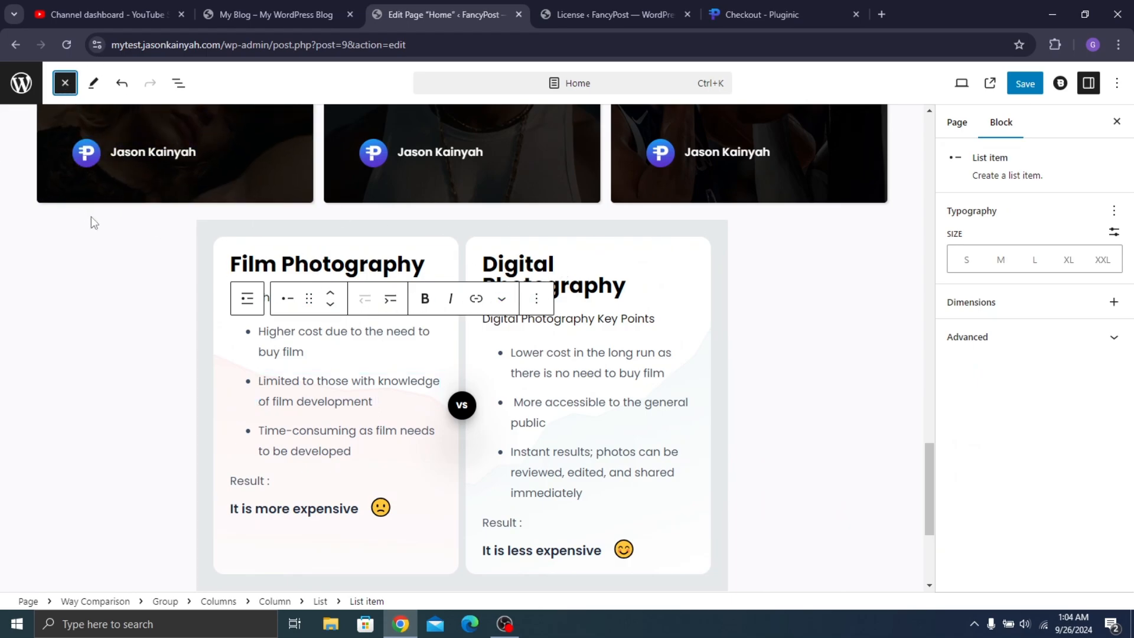
{"action": "scroll", "coordinate": [142, 389], "scroll_direction": "down", "scroll_amount": 4}
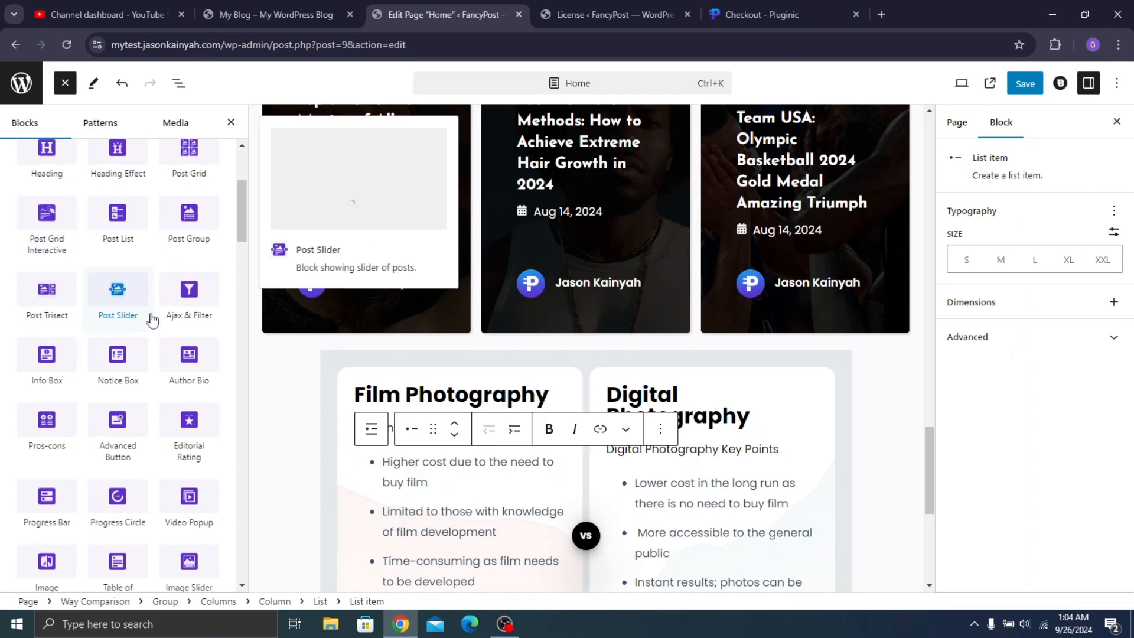
{"action": "scroll", "coordinate": [153, 319], "scroll_direction": "down", "scroll_amount": 8}
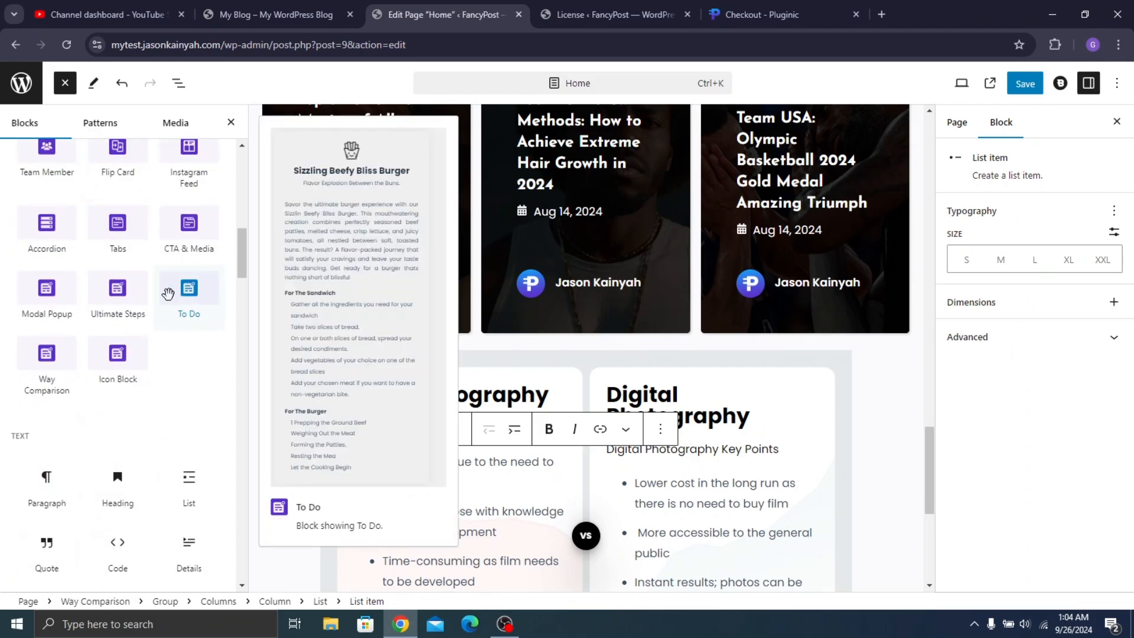
{"action": "scroll", "coordinate": [118, 242], "scroll_direction": "up", "scroll_amount": 3}
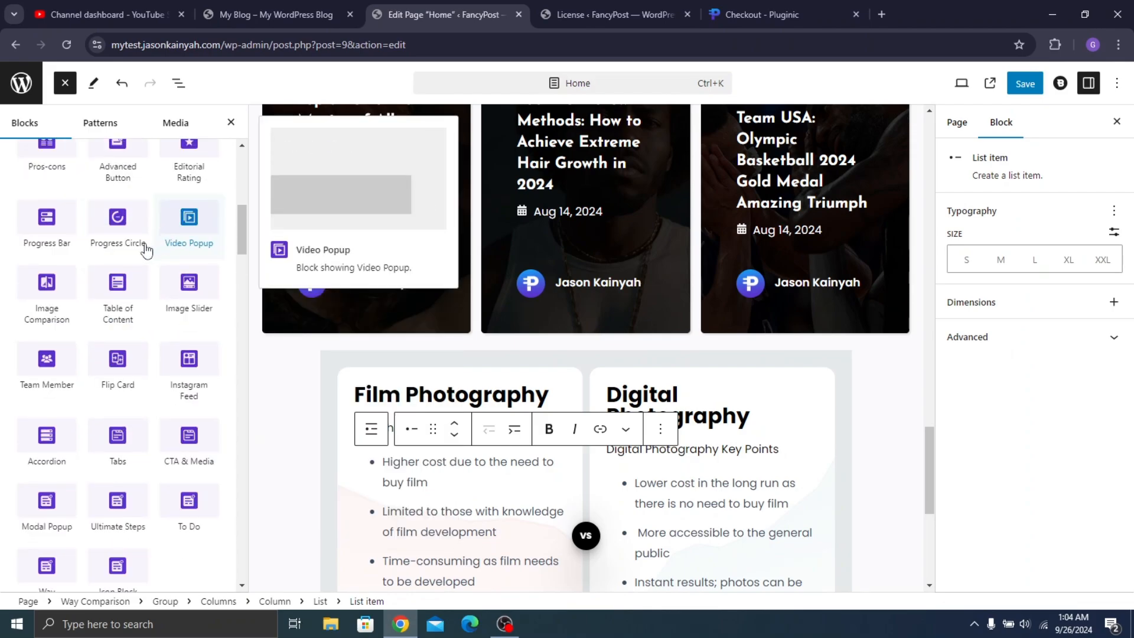
{"action": "scroll", "coordinate": [111, 148], "scroll_direction": "up", "scroll_amount": 3}
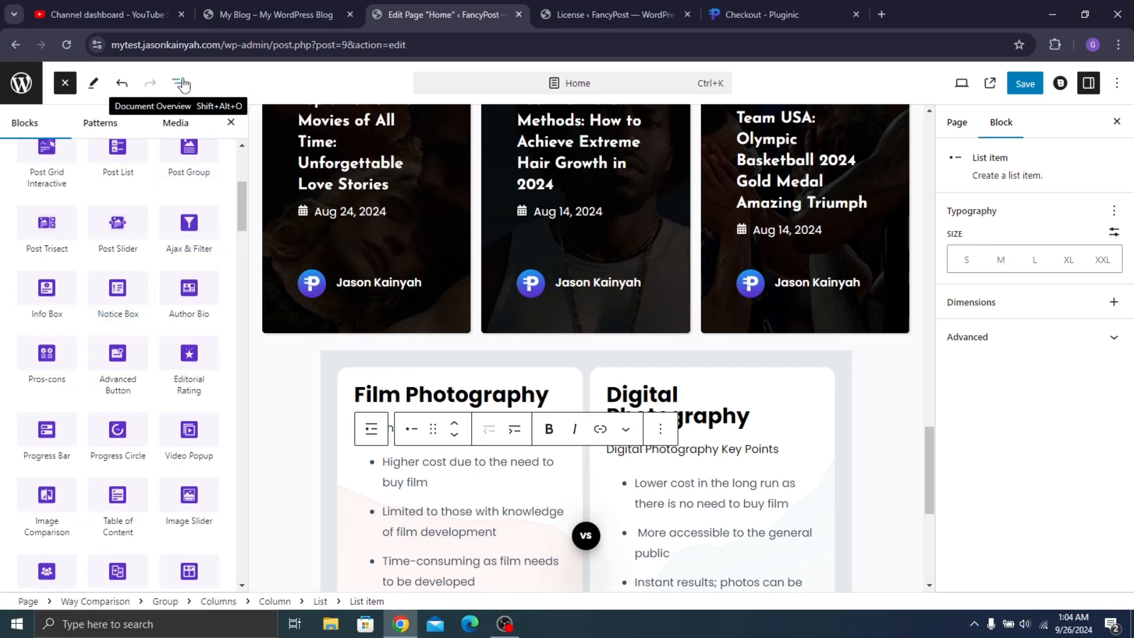
Delete the Way Comparison block from the Home page via the block outline
{"action": "left_click", "coordinate": [178, 83]}
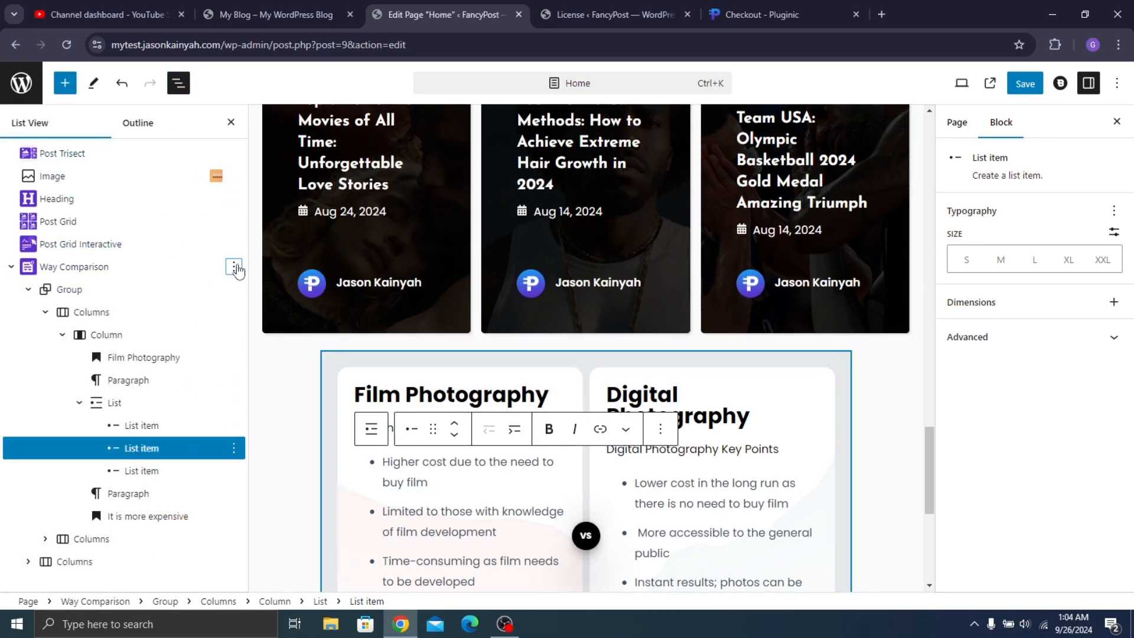
{"action": "left_click", "coordinate": [234, 266]}
{"action": "left_click", "coordinate": [286, 583]}
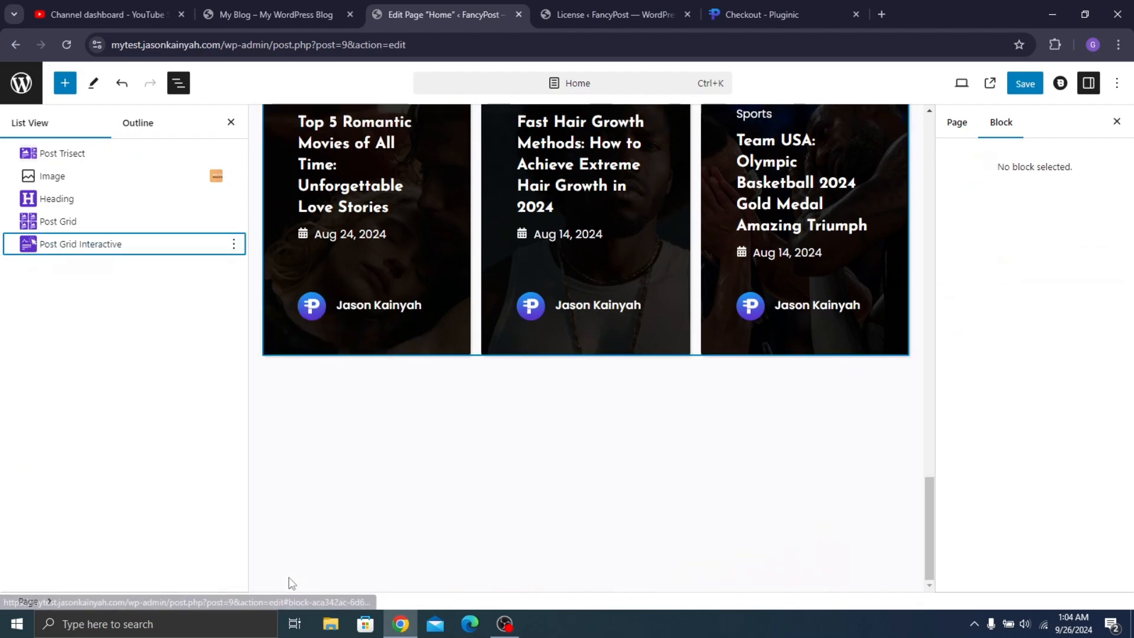
Check the live blog homepage, then save the Home page changes
{"action": "left_click", "coordinate": [266, 14]}
{"action": "scroll", "coordinate": [486, 201], "scroll_direction": "down", "scroll_amount": 15}
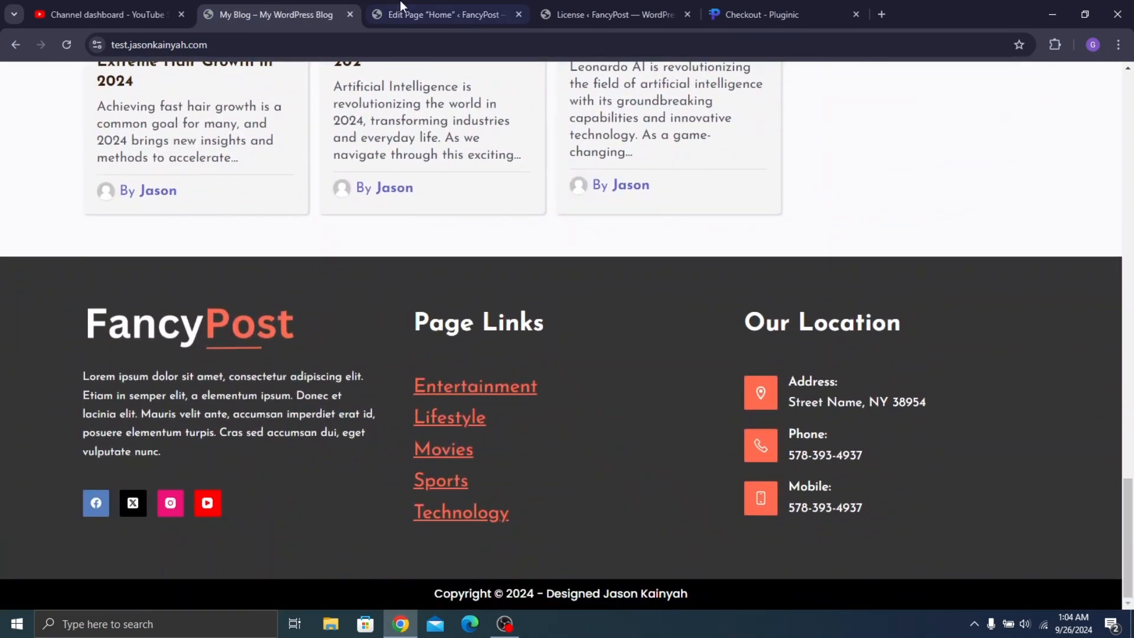
{"action": "left_click", "coordinate": [399, 3]}
{"action": "scroll", "coordinate": [822, 226], "scroll_direction": "up", "scroll_amount": 10}
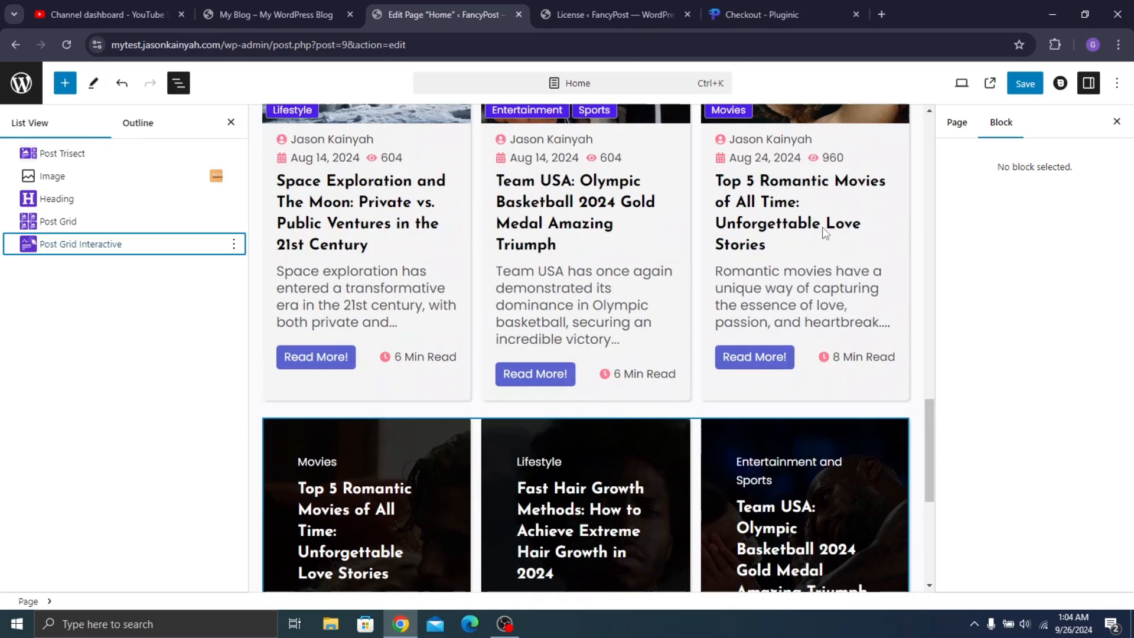
{"action": "left_click", "coordinate": [1023, 83]}
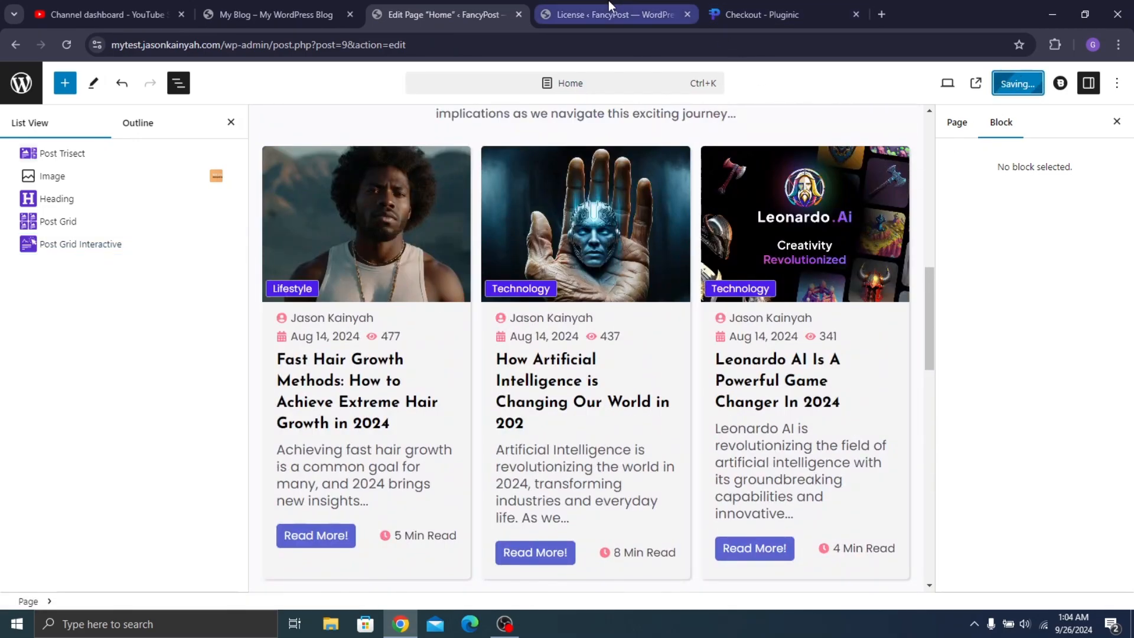
Glance over the license page and live blog, then return to the admin's Appearance > Widgets
{"action": "left_click", "coordinate": [590, 14]}
{"action": "left_click", "coordinate": [405, 6]}
{"action": "left_click", "coordinate": [257, 4]}
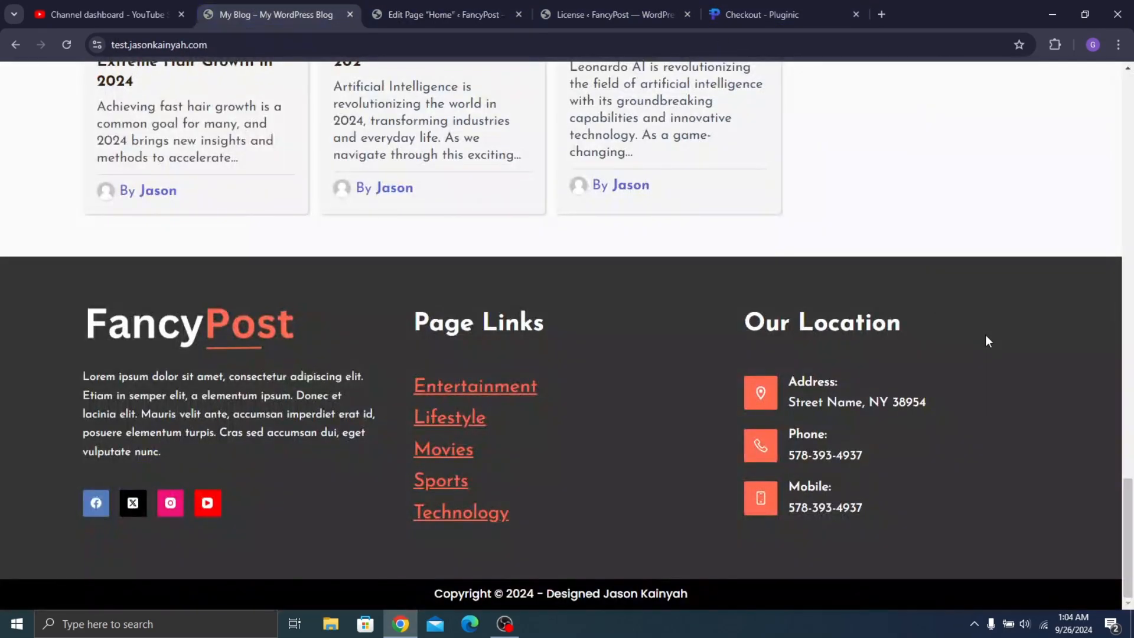
{"action": "scroll", "coordinate": [984, 334], "scroll_direction": "up", "scroll_amount": 10}
{"action": "scroll", "coordinate": [911, 254], "scroll_direction": "up", "scroll_amount": 10}
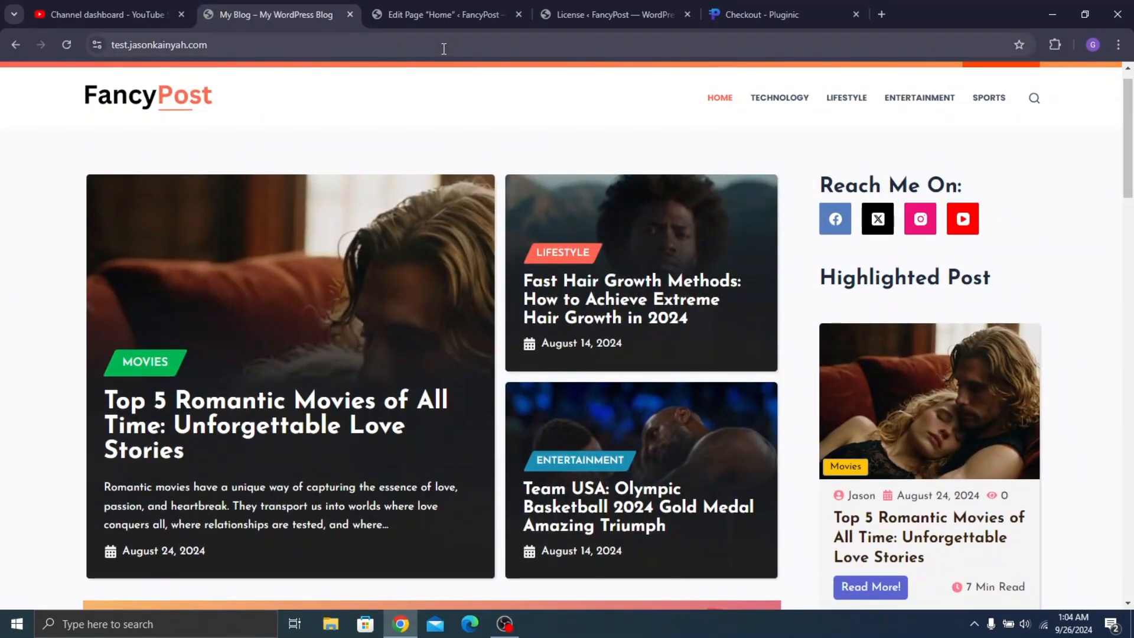
{"action": "left_click", "coordinate": [424, 7]}
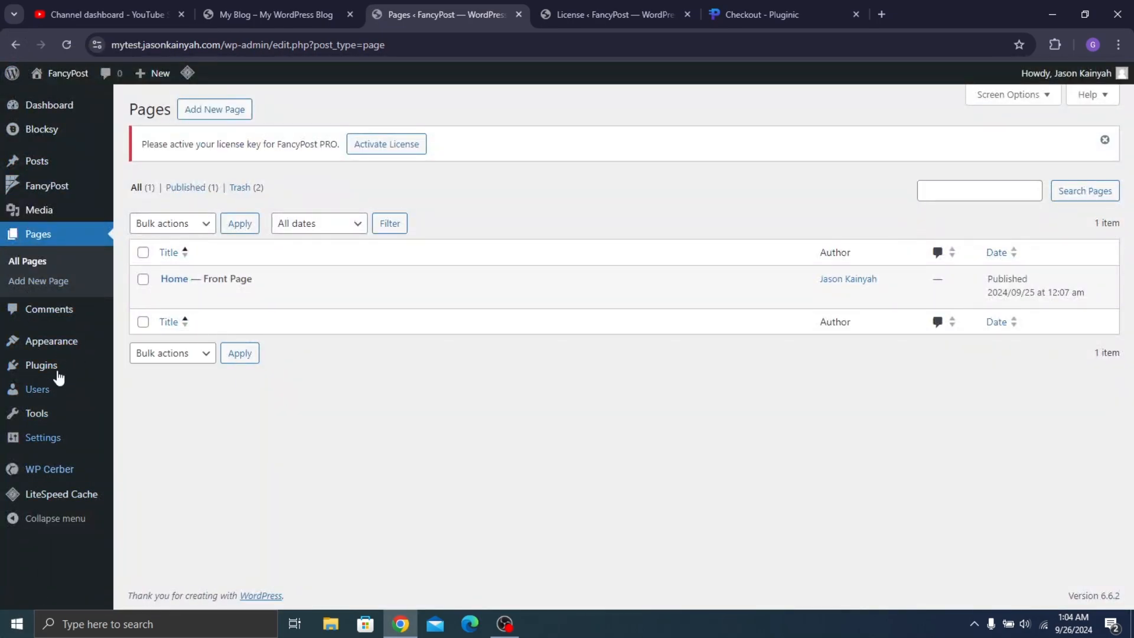
{"action": "mouse_move", "coordinate": [70, 342]}
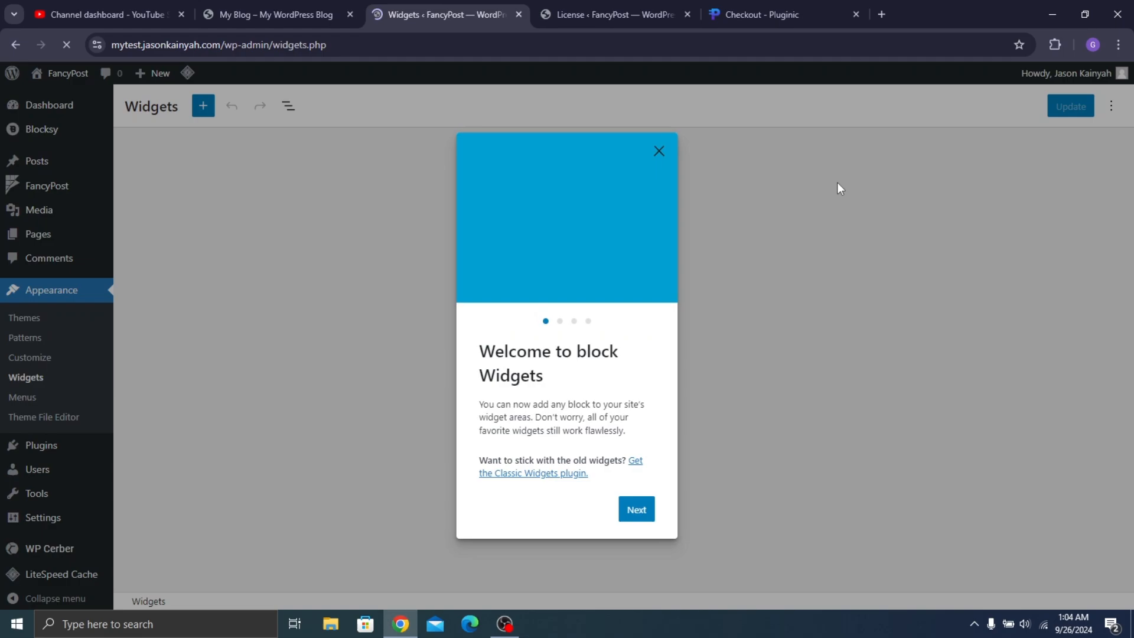
Dismiss the widgets welcome guide and insert a Socials block into Main Sidebar
{"action": "left_click", "coordinate": [664, 160]}
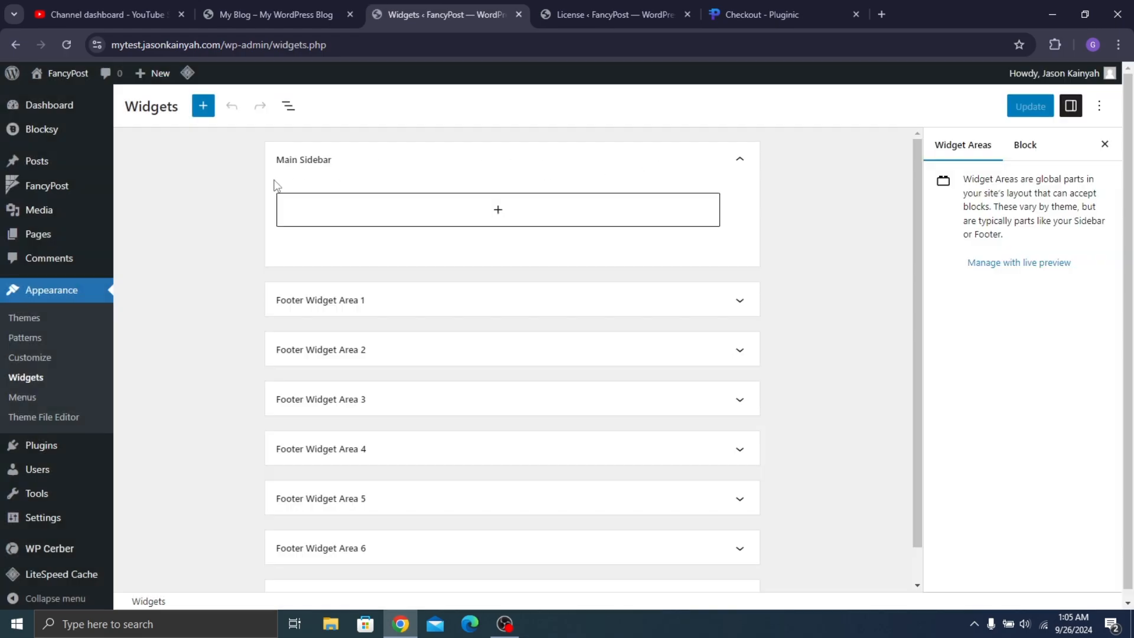
{"action": "left_click", "coordinate": [430, 212]}
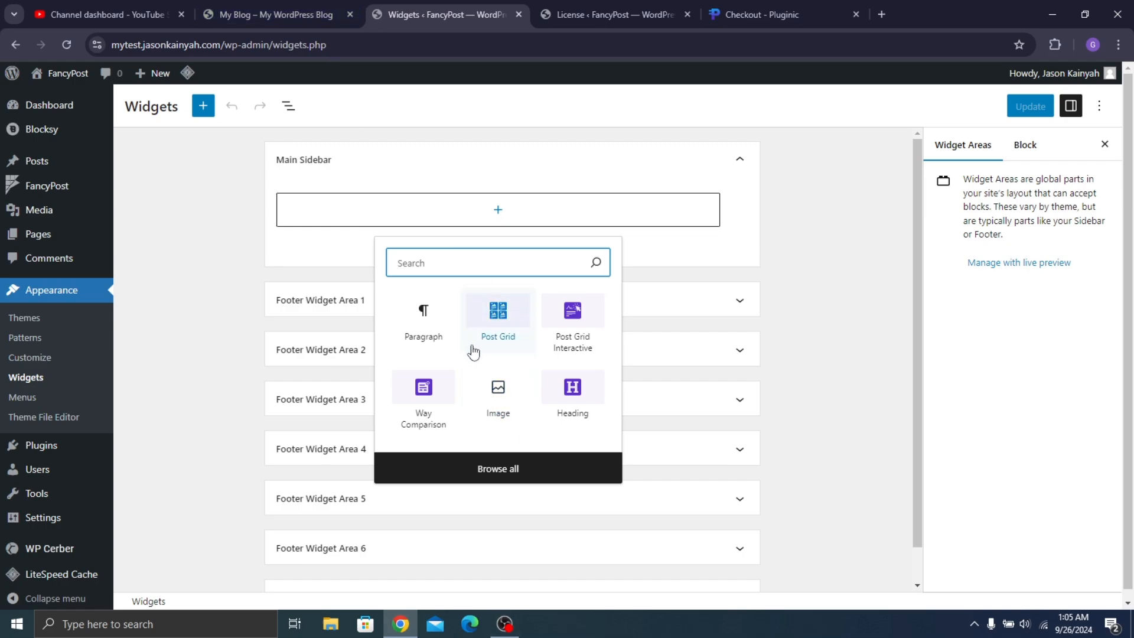
{"action": "type", "text": "hadi"}
{"action": "key", "text": "BackSpace"}
{"action": "key", "text": "BackSpace"}
{"action": "key", "text": "BackSpace"}
{"action": "key", "text": "BackSpace"}
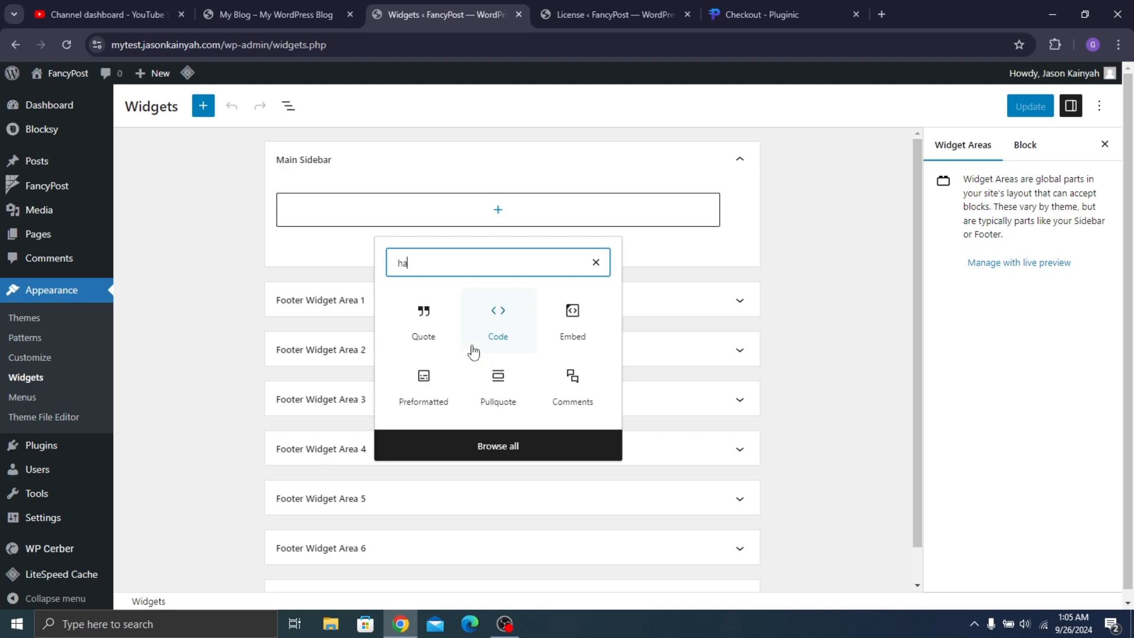
{"action": "type", "text": "socia"}
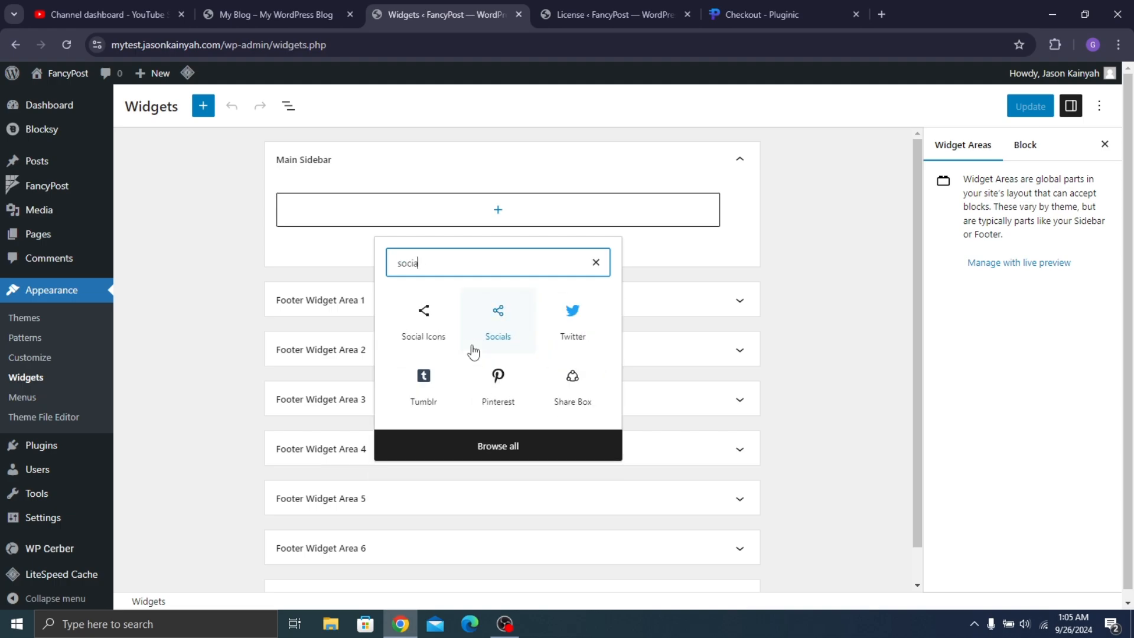
{"action": "type", "text": "ls"}
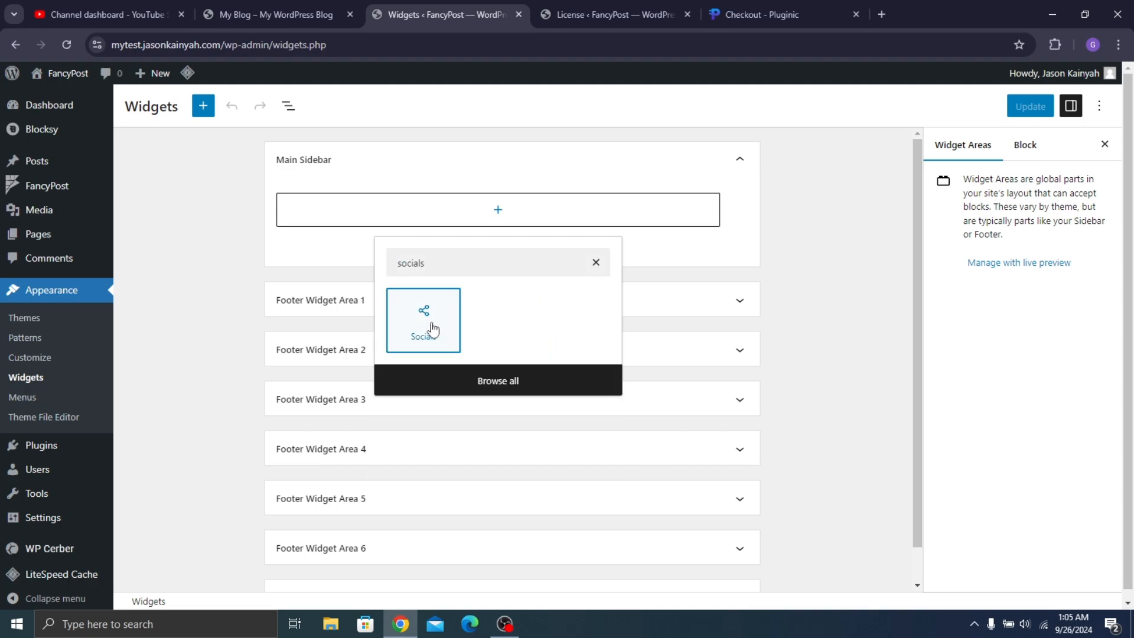
{"action": "left_click", "coordinate": [432, 328]}
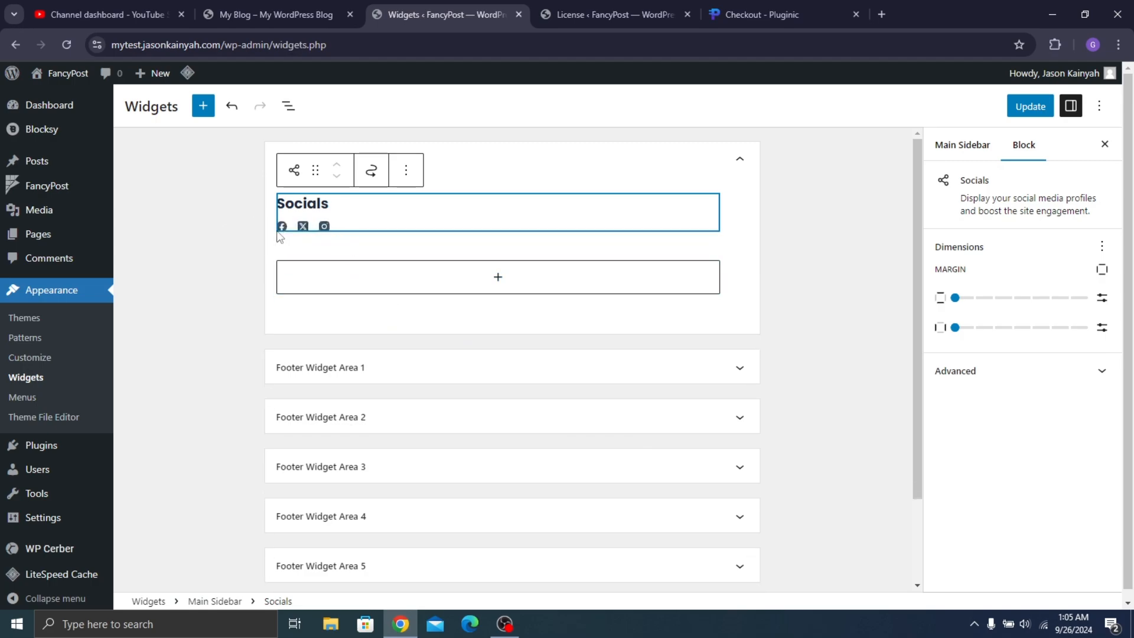
Retype the Socials heading as 'Reach Me On:' and give it a custom 31 px size
{"action": "left_click", "coordinate": [336, 206]}
{"action": "key", "text": "BackSpace"}
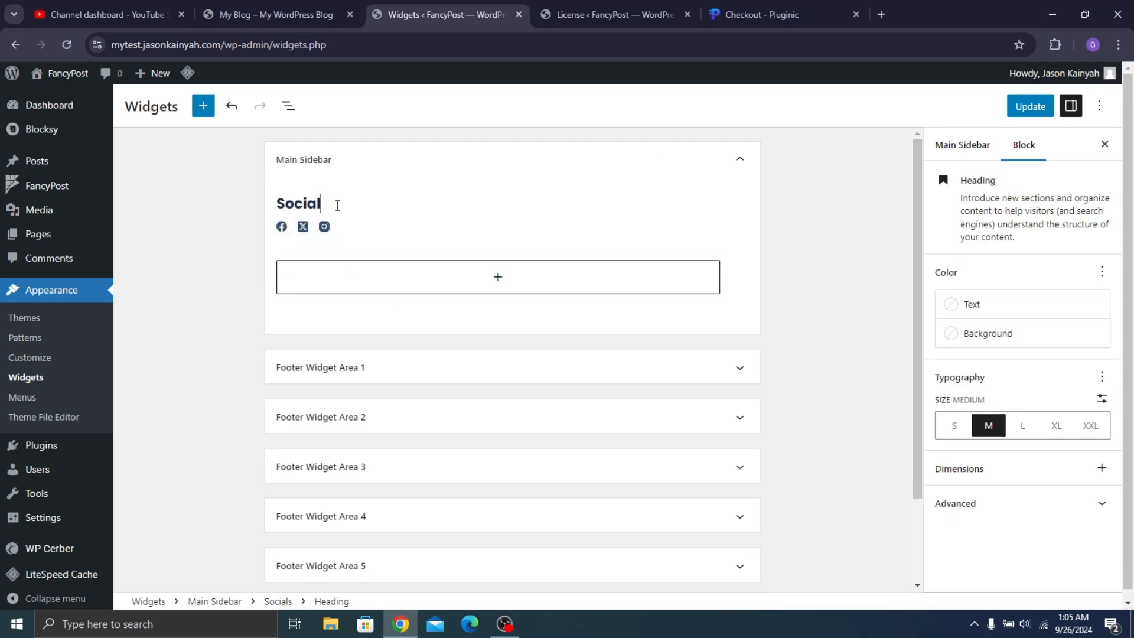
{"action": "key", "text": "BackSpace"}
{"action": "type", "text": "Reach Me On:"}
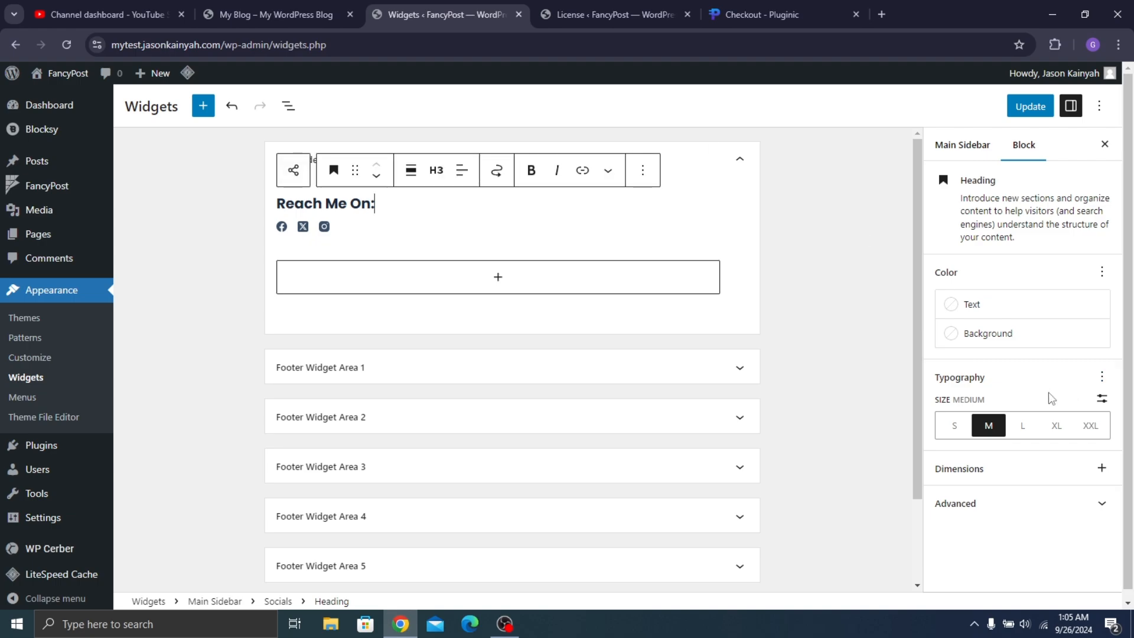
{"action": "left_click", "coordinate": [1102, 399]}
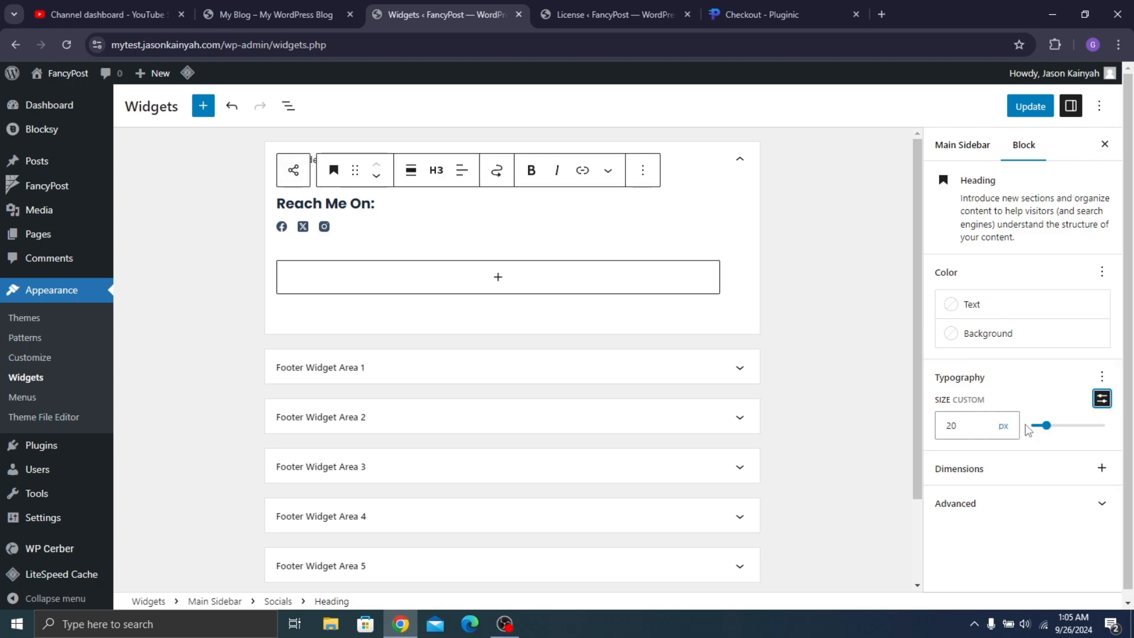
{"action": "left_click_drag", "start_coordinate": [1053, 434], "coordinate": [1055, 435]}
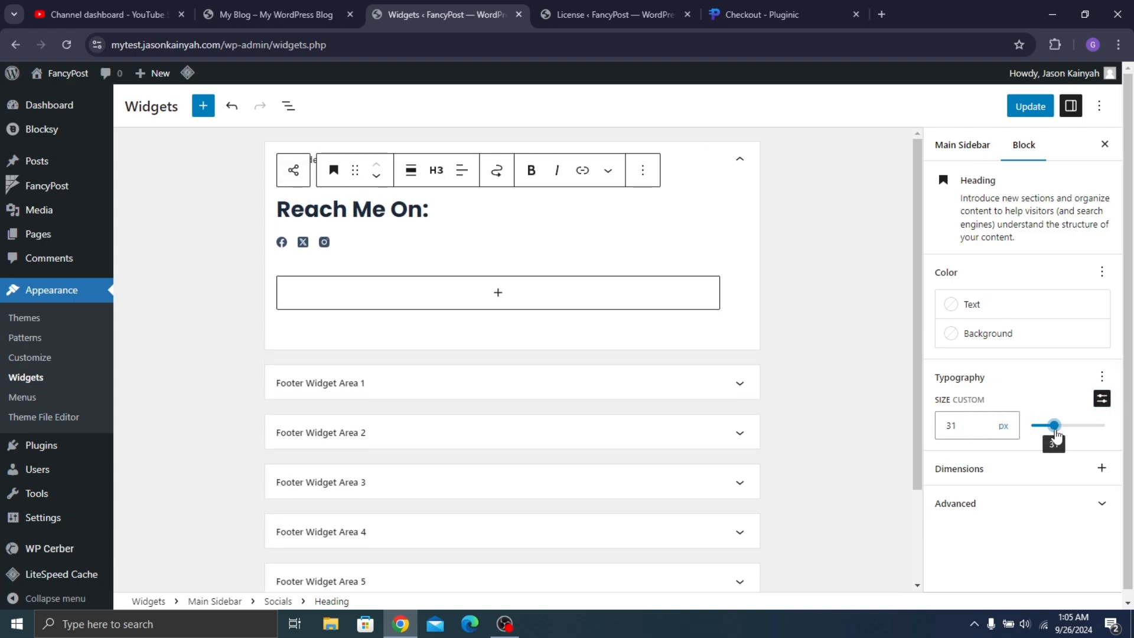
{"action": "left_click", "coordinate": [334, 243]}
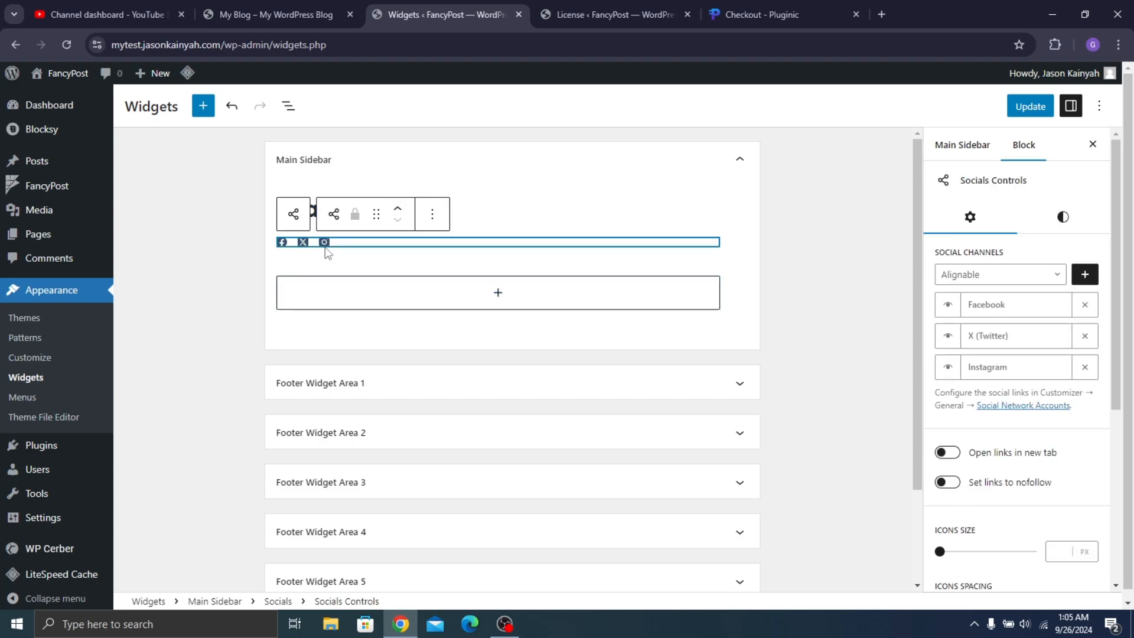
Add YouTube to the sidebar's social icon channels
{"action": "left_click", "coordinate": [1049, 277]}
{"action": "scroll", "coordinate": [1004, 407], "scroll_direction": "down", "scroll_amount": 3}
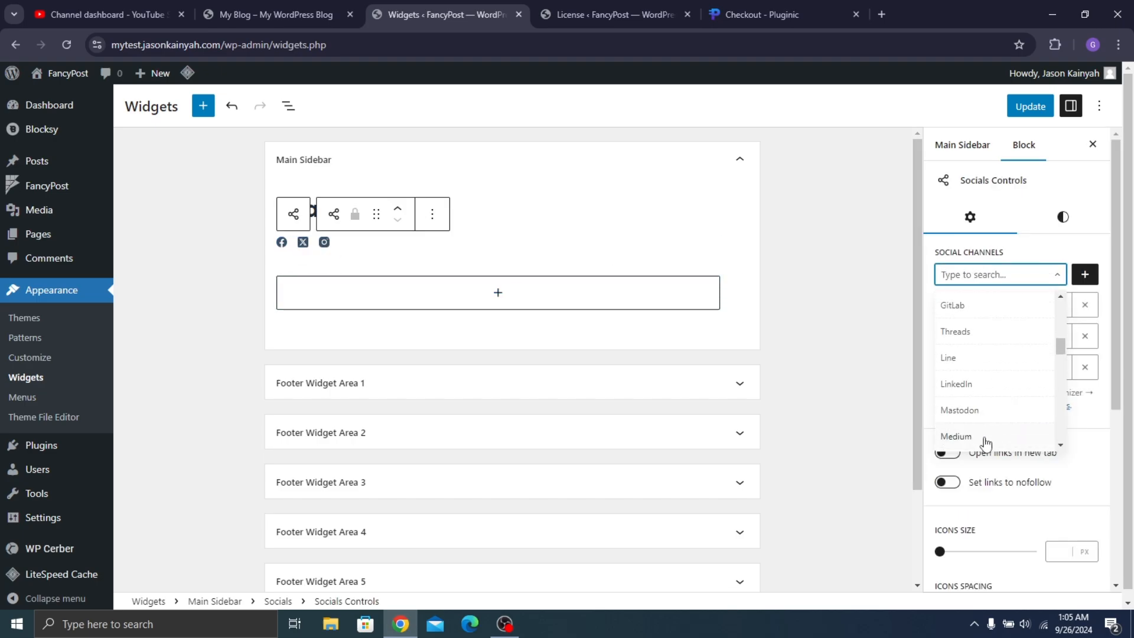
{"action": "scroll", "coordinate": [982, 419], "scroll_direction": "down", "scroll_amount": 5}
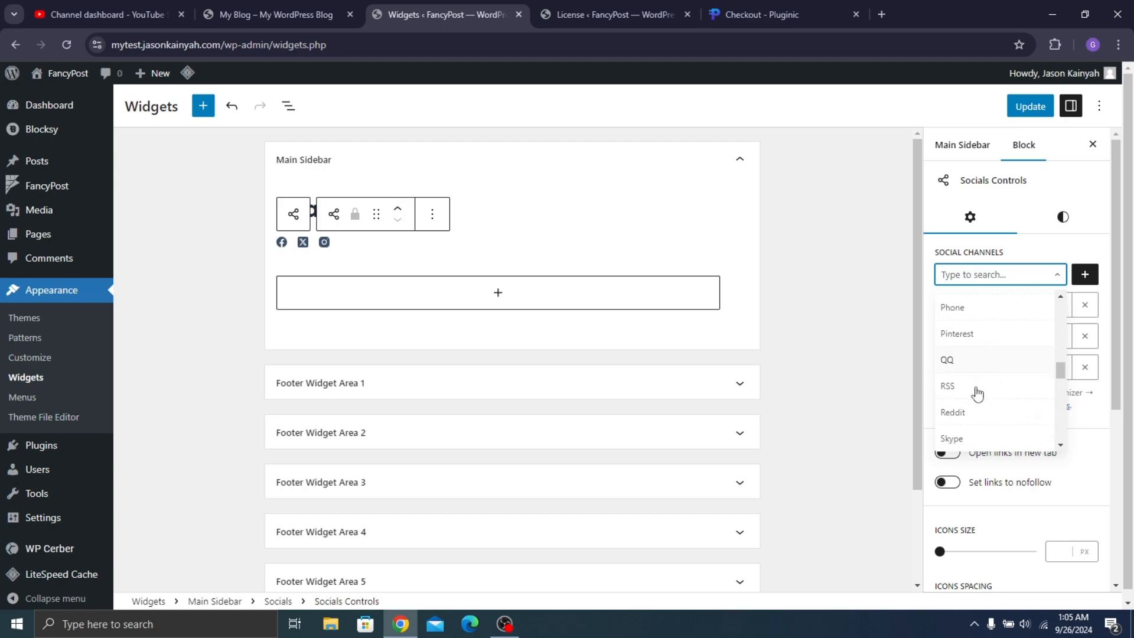
{"action": "scroll", "coordinate": [976, 405], "scroll_direction": "down", "scroll_amount": 5}
{"action": "left_click", "coordinate": [956, 413]}
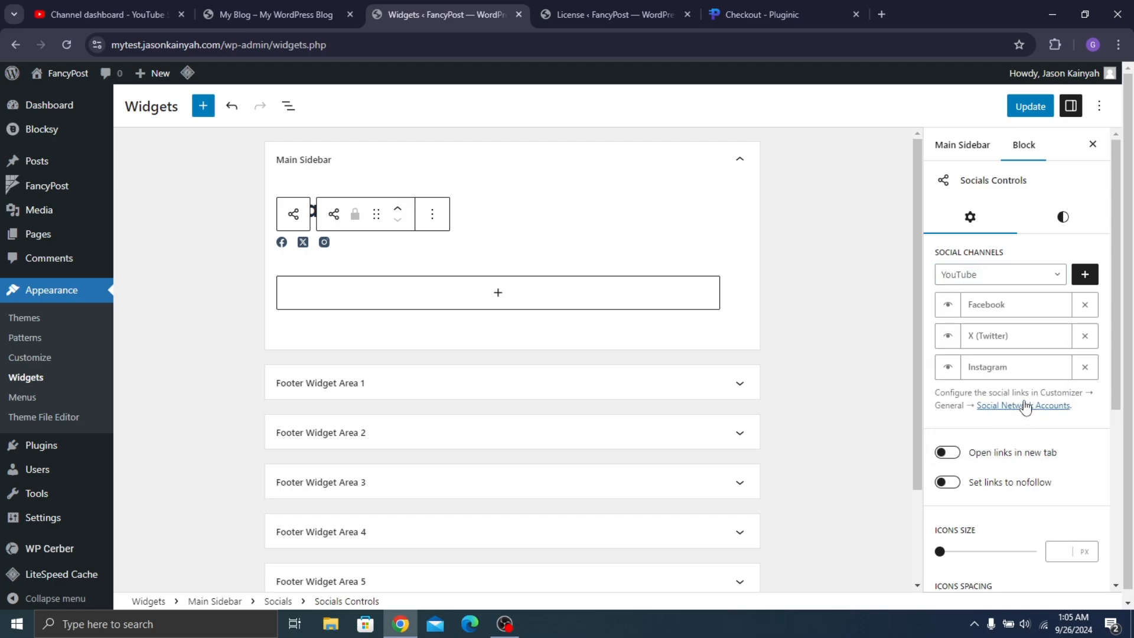
{"action": "left_click", "coordinate": [1087, 278]}
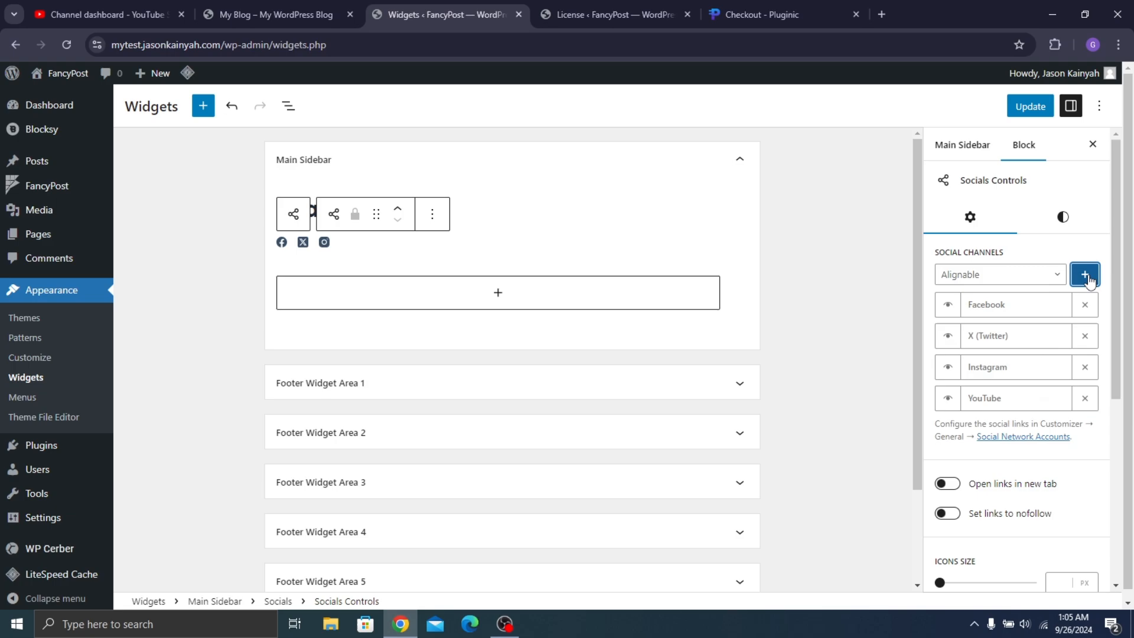
Style the social icons at 22 px size, 21 px spacing, official colours, solid squares
{"action": "scroll", "coordinate": [1027, 449], "scroll_direction": "down", "scroll_amount": 5}
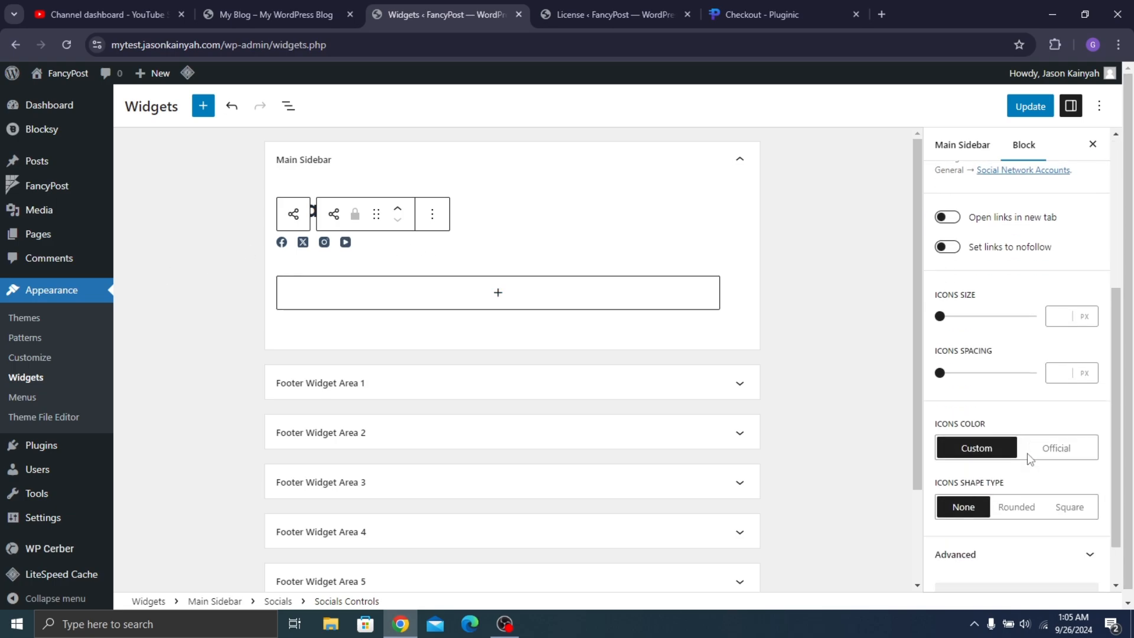
{"action": "left_click_drag", "start_coordinate": [944, 300], "coordinate": [971, 308]}
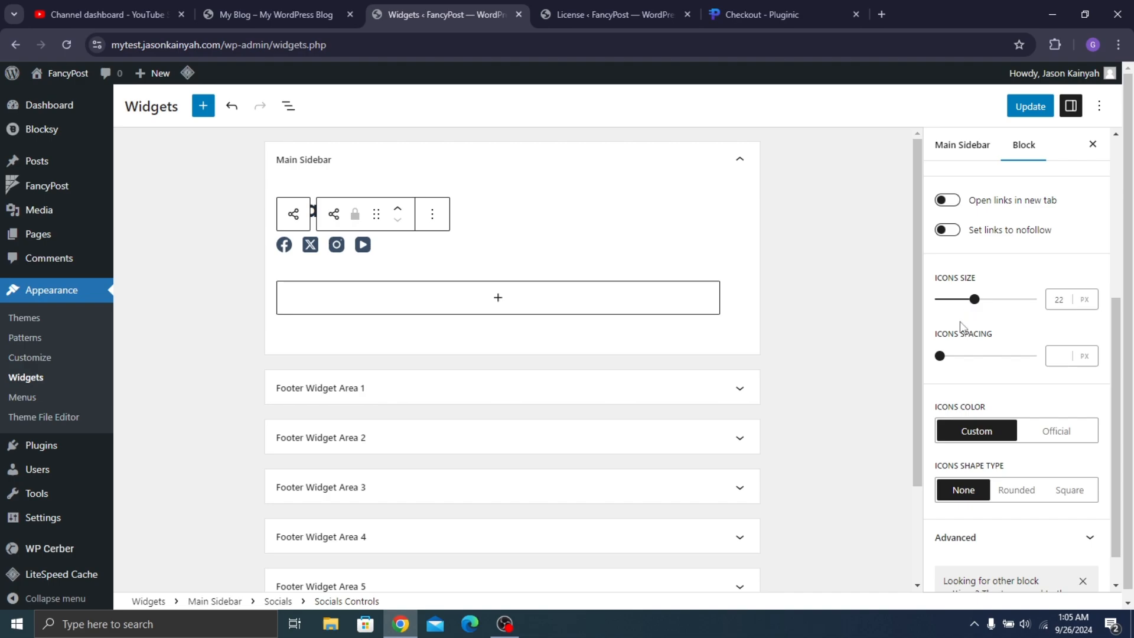
{"action": "left_click_drag", "start_coordinate": [939, 356], "coordinate": [971, 357]}
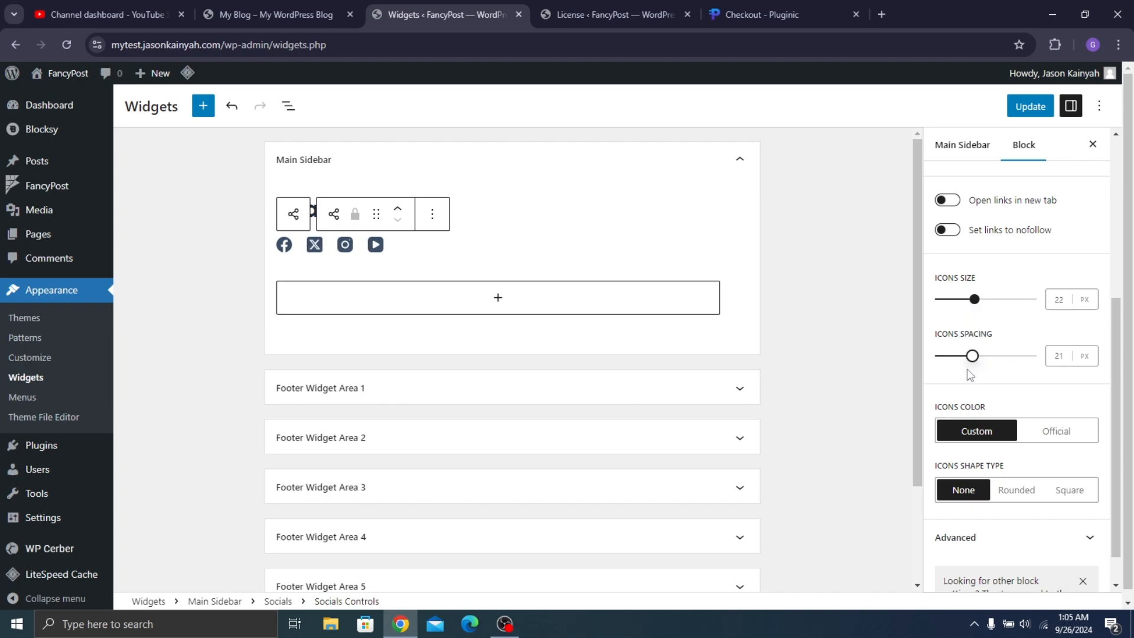
{"action": "left_click", "coordinate": [1055, 431]}
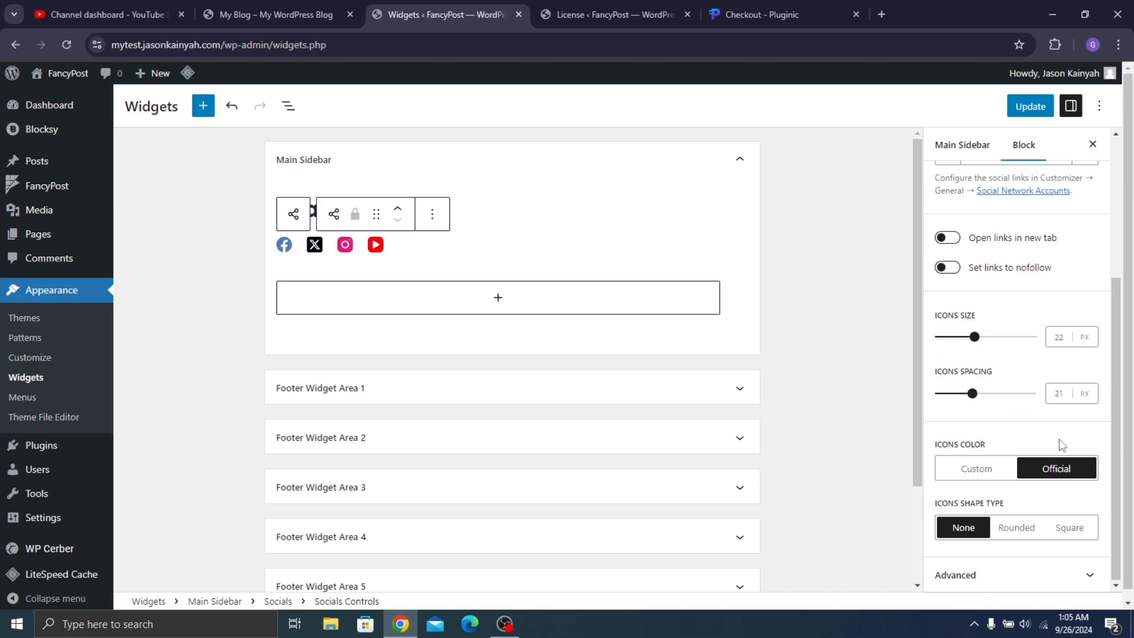
{"action": "left_click", "coordinate": [1072, 528]}
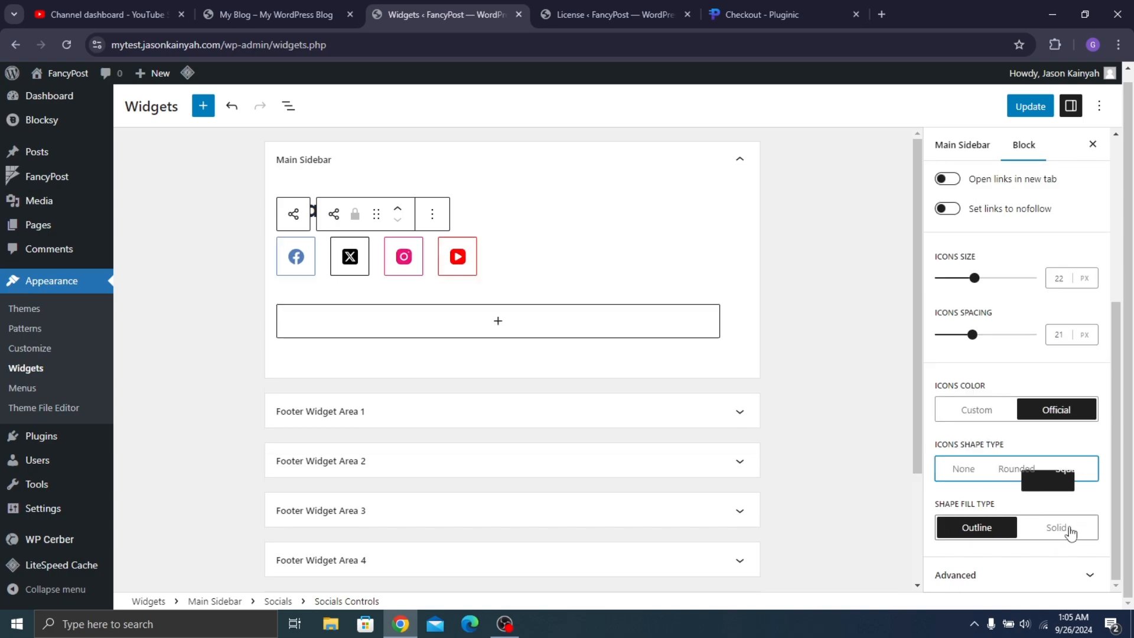
{"action": "left_click", "coordinate": [1080, 532]}
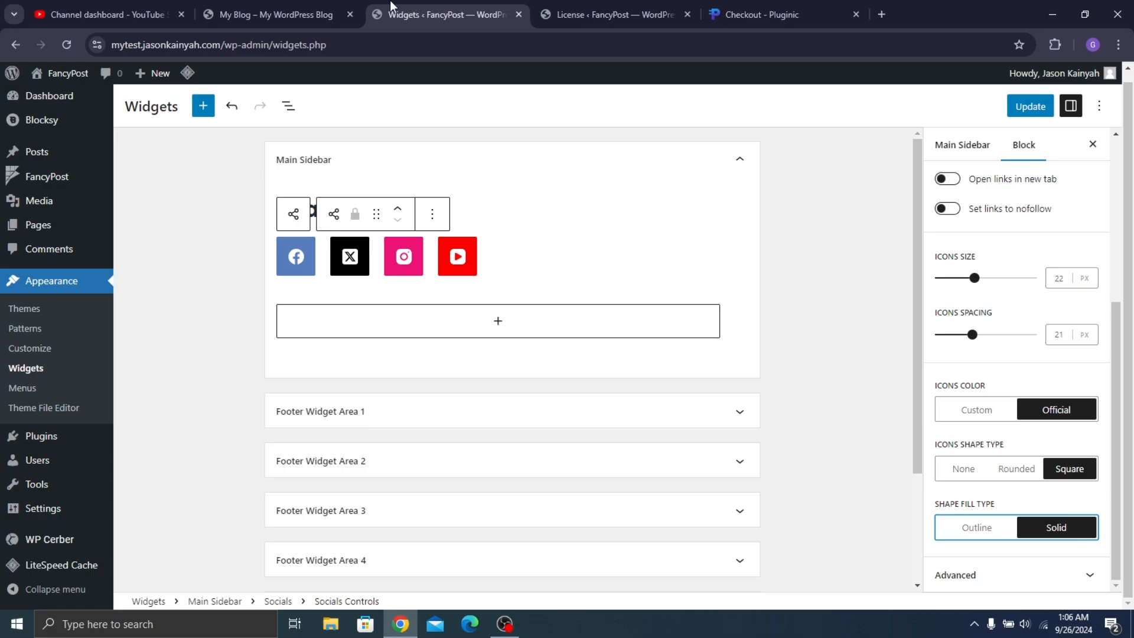
Check the live blog, then save the sidebar widget changes with Update
{"action": "left_click", "coordinate": [226, 2]}
{"action": "left_click", "coordinate": [496, 3]}
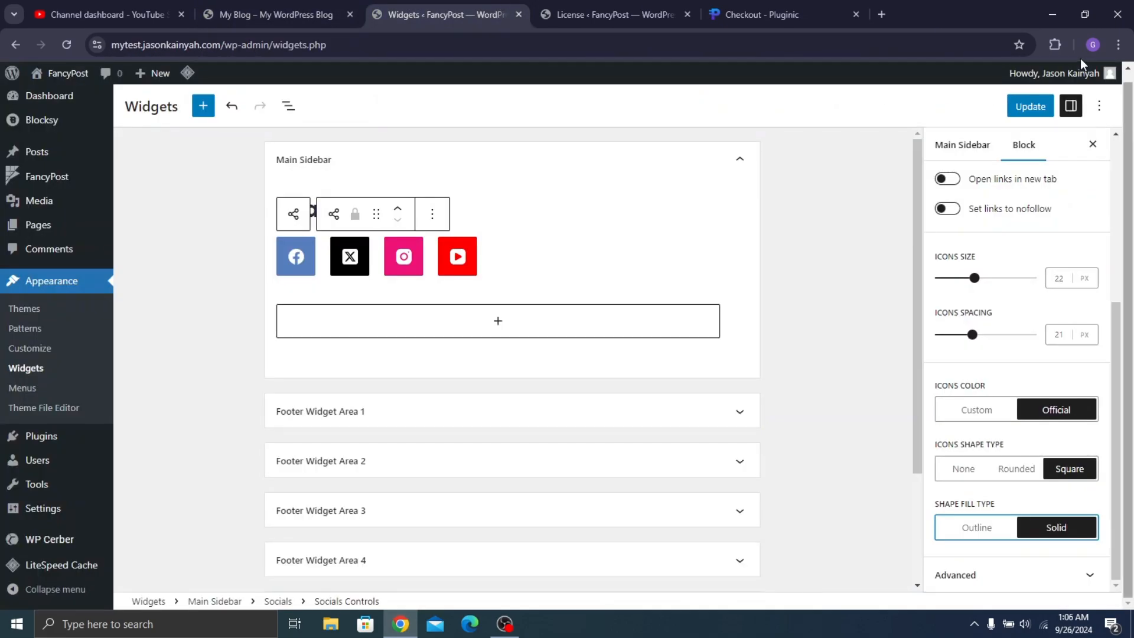
{"action": "left_click", "coordinate": [1030, 108]}
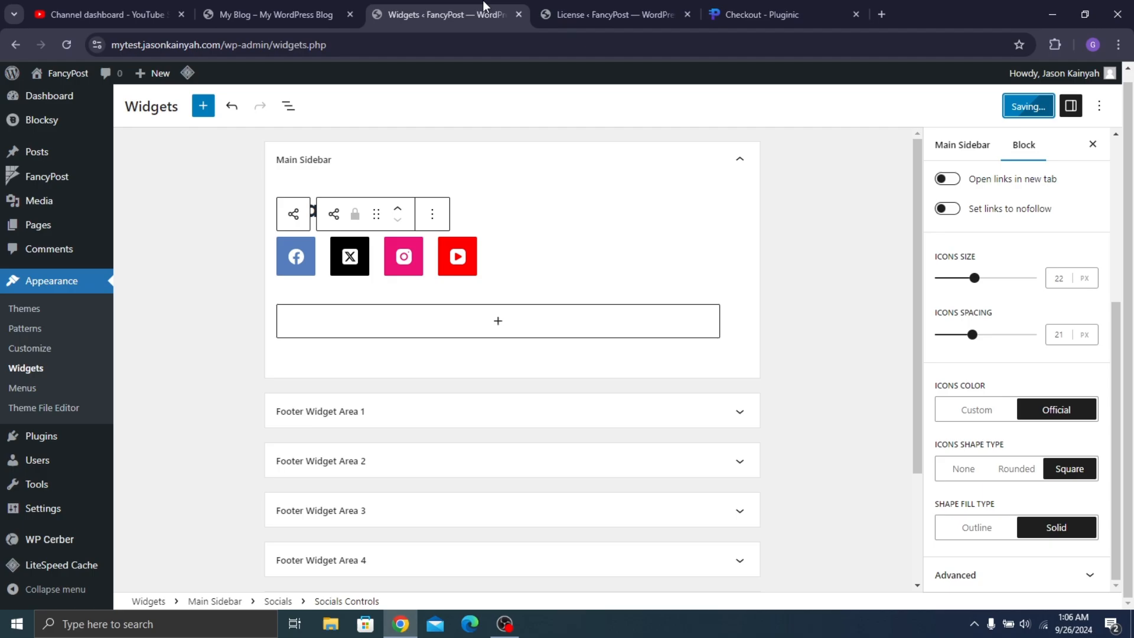
Open the live site in a new tab and launch its Customizer
{"action": "mouse_move", "coordinate": [61, 76]}
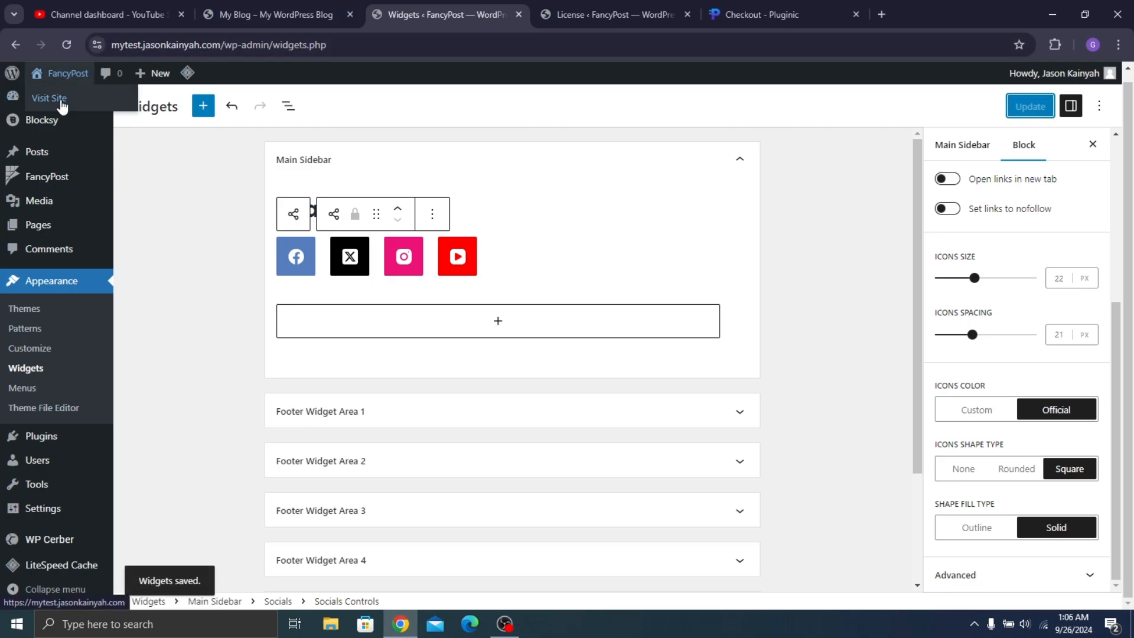
{"action": "right_click", "coordinate": [68, 96]}
{"action": "left_click", "coordinate": [87, 113]}
{"action": "left_click", "coordinate": [566, 4]}
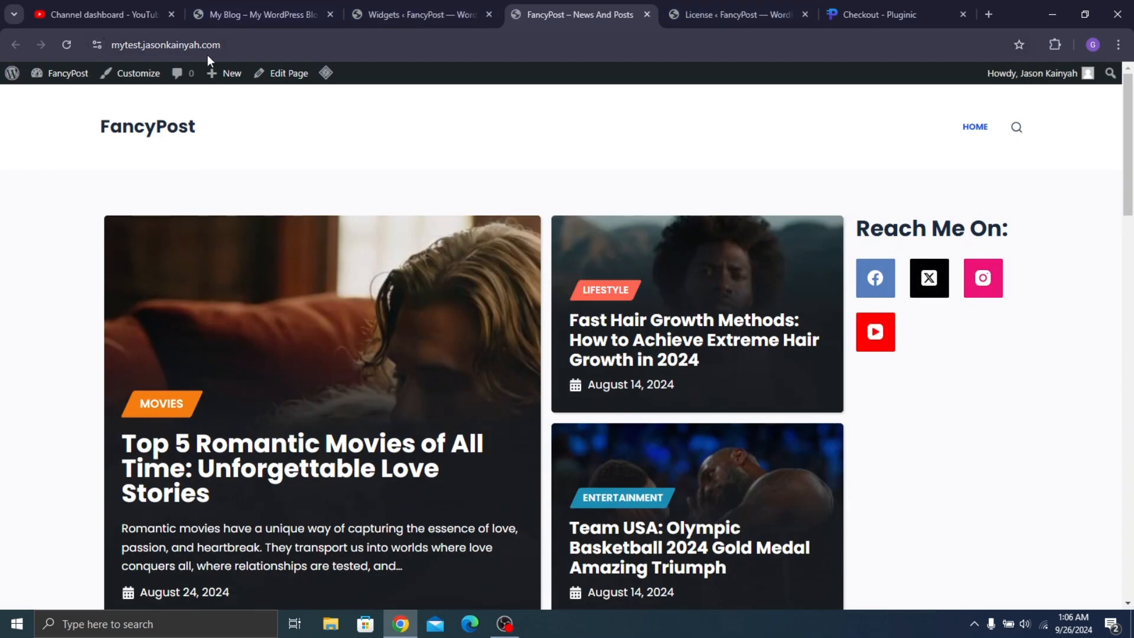
{"action": "left_click", "coordinate": [146, 81]}
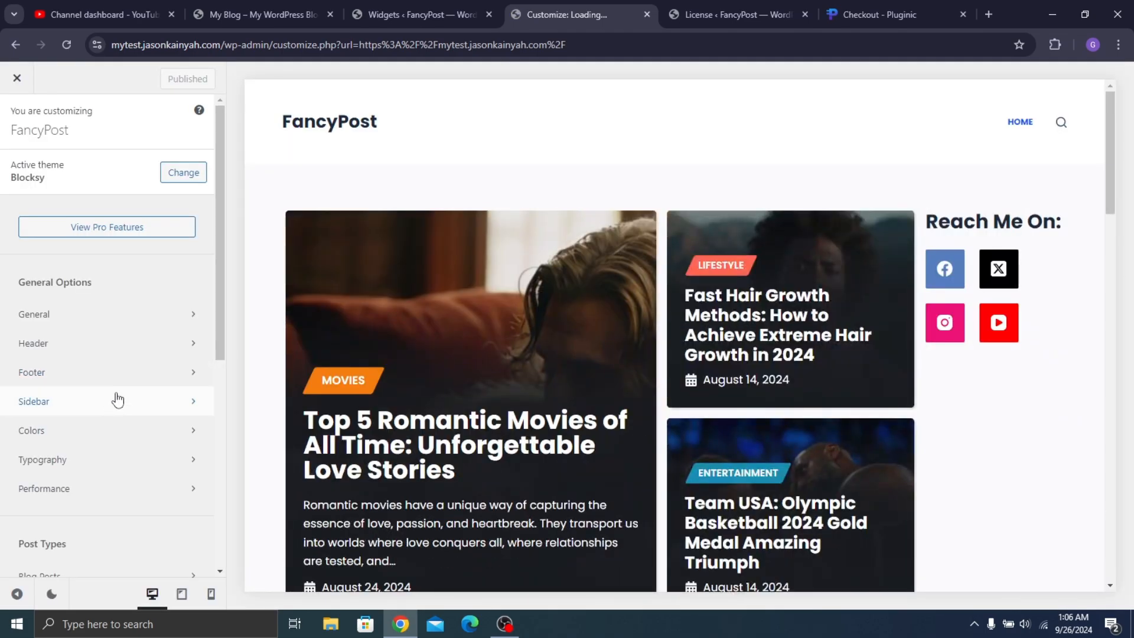
Set the Customizer's Sidebar Width to 21% and Sidebar Gap to 2%
{"action": "left_click", "coordinate": [117, 400]}
{"action": "left_click", "coordinate": [163, 411]}
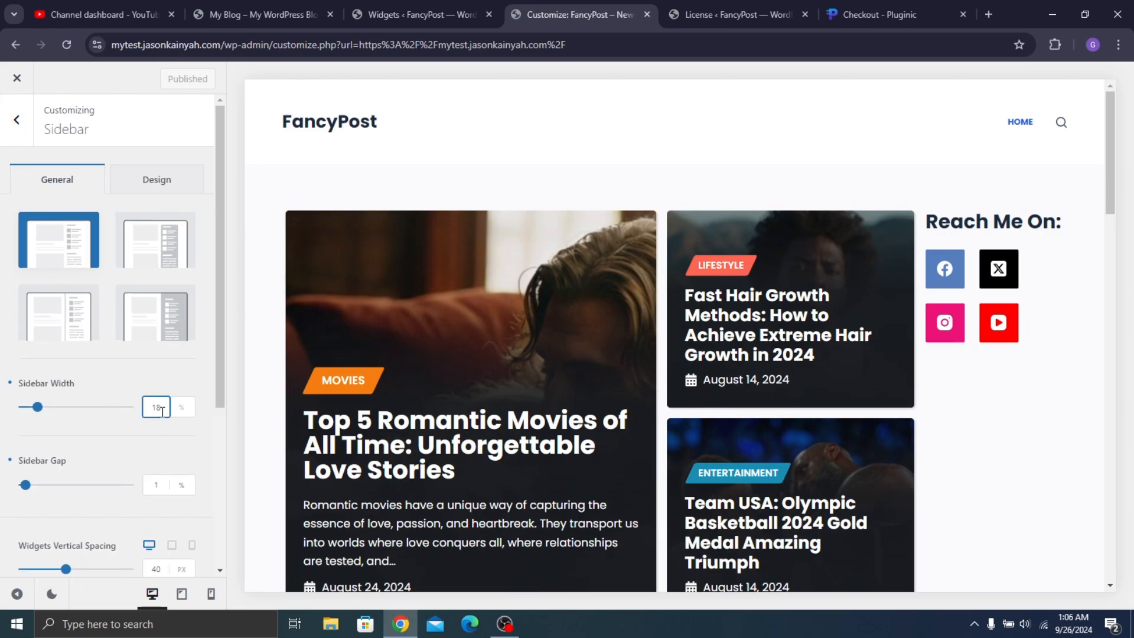
{"action": "key", "text": "Up"}
{"action": "key", "text": "Up"}
{"action": "key", "text": "Up"}
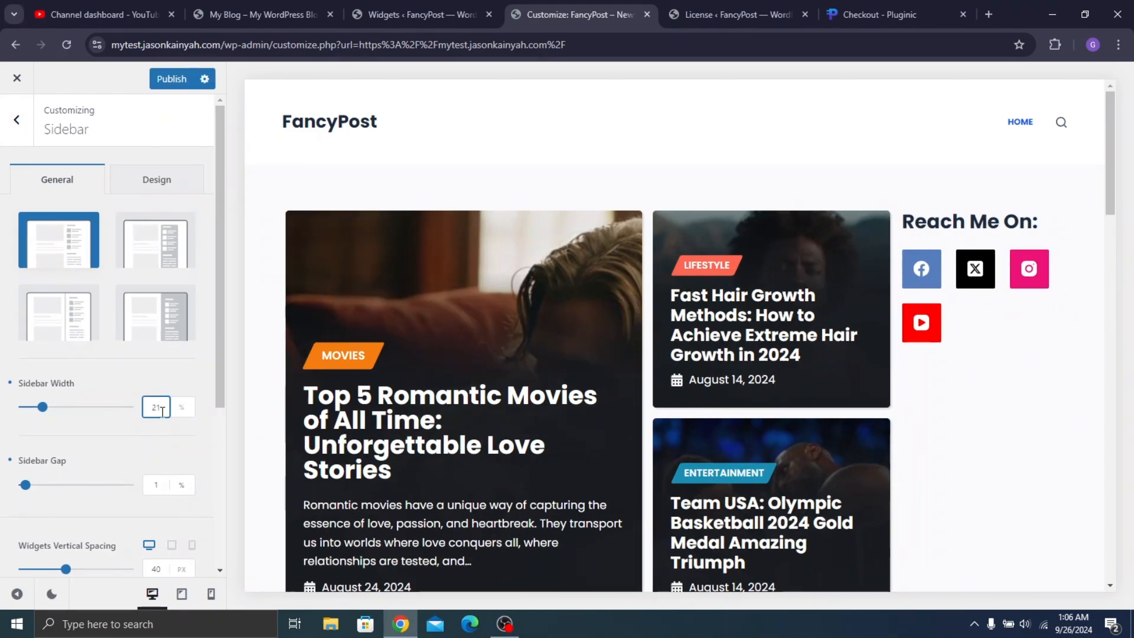
{"action": "left_click", "coordinate": [162, 476]}
{"action": "key", "text": "Up"}
{"action": "key", "text": "Up"}
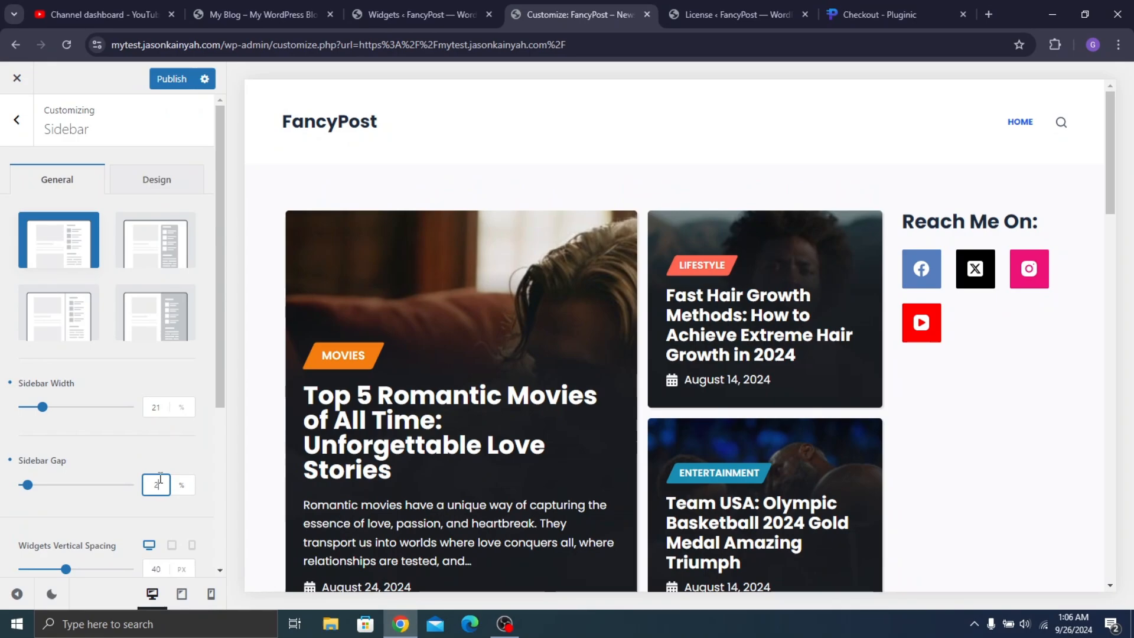
{"action": "key", "text": "Down"}
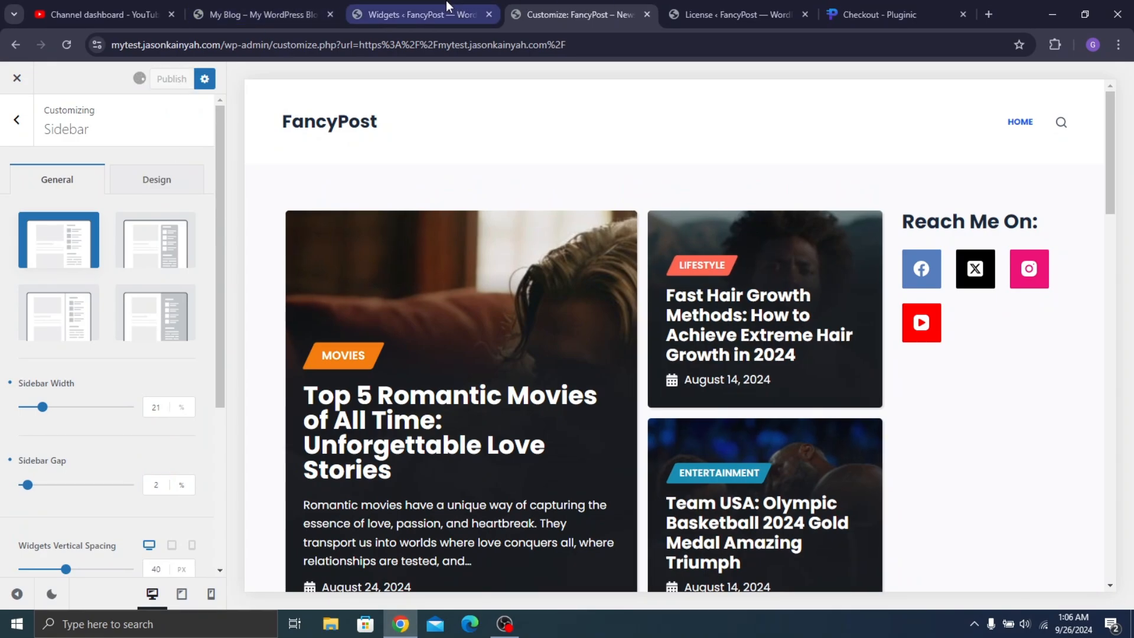
{"action": "left_click", "coordinate": [413, 14]}
Open the live front page in a new tab to check the sidebar icons
{"action": "mouse_move", "coordinate": [83, 72]}
{"action": "right_click", "coordinate": [65, 98]}
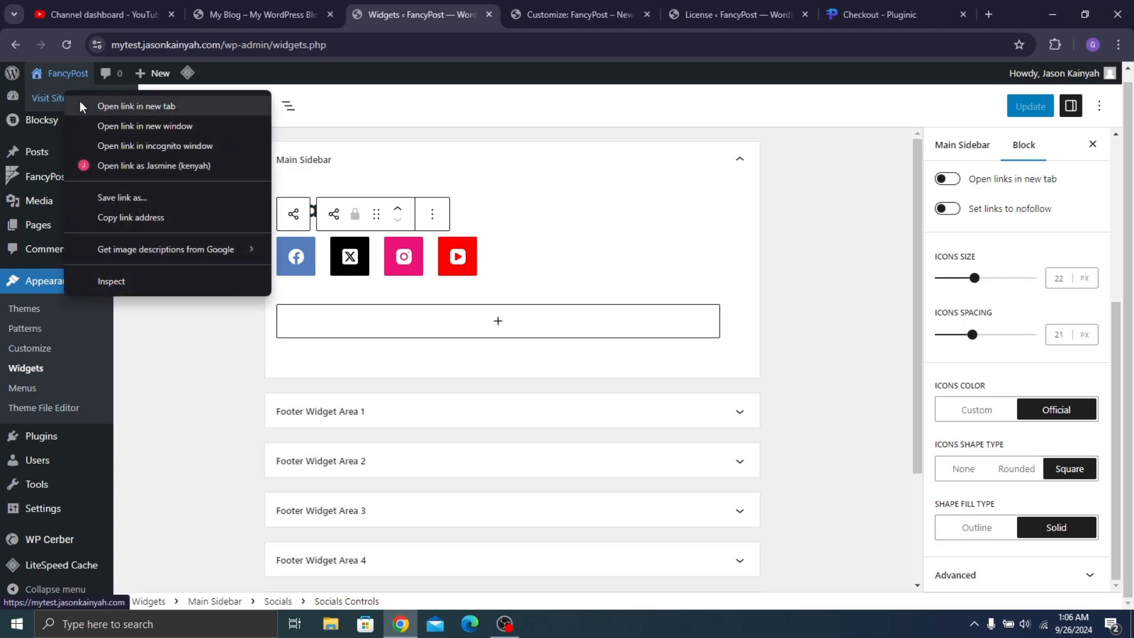
{"action": "left_click", "coordinate": [112, 107]}
{"action": "left_click", "coordinate": [612, 12]}
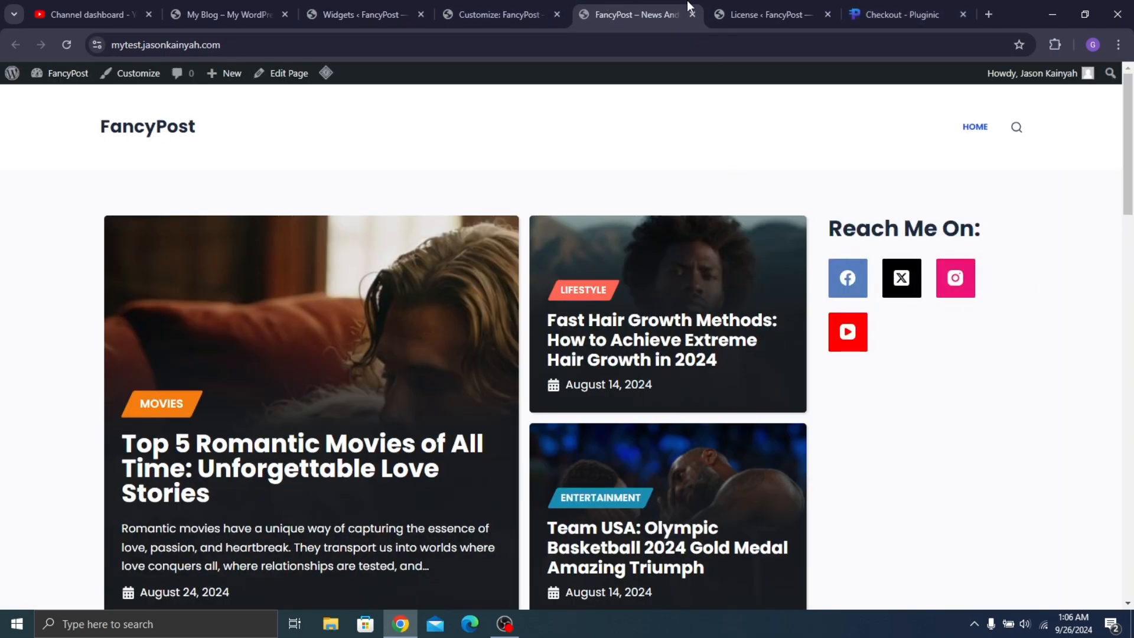
{"action": "left_click", "coordinate": [738, 9]}
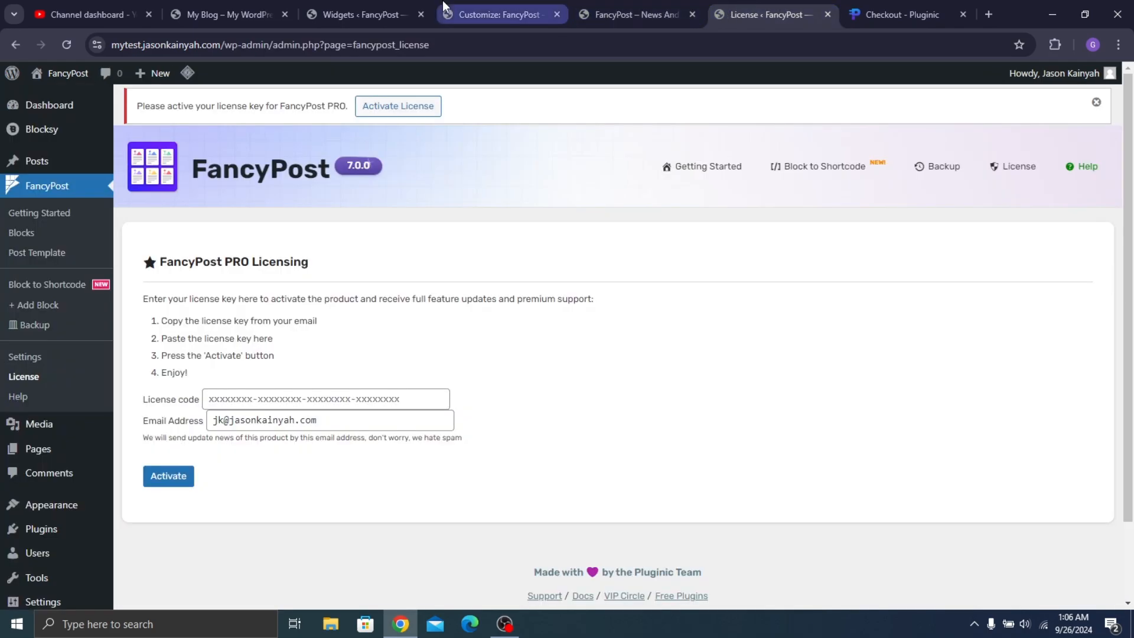
{"action": "left_click", "coordinate": [351, 7]}
Shrink the social icons from 22 to 19 px, save the widgets, and recheck the front page
{"action": "left_click", "coordinate": [1054, 286]}
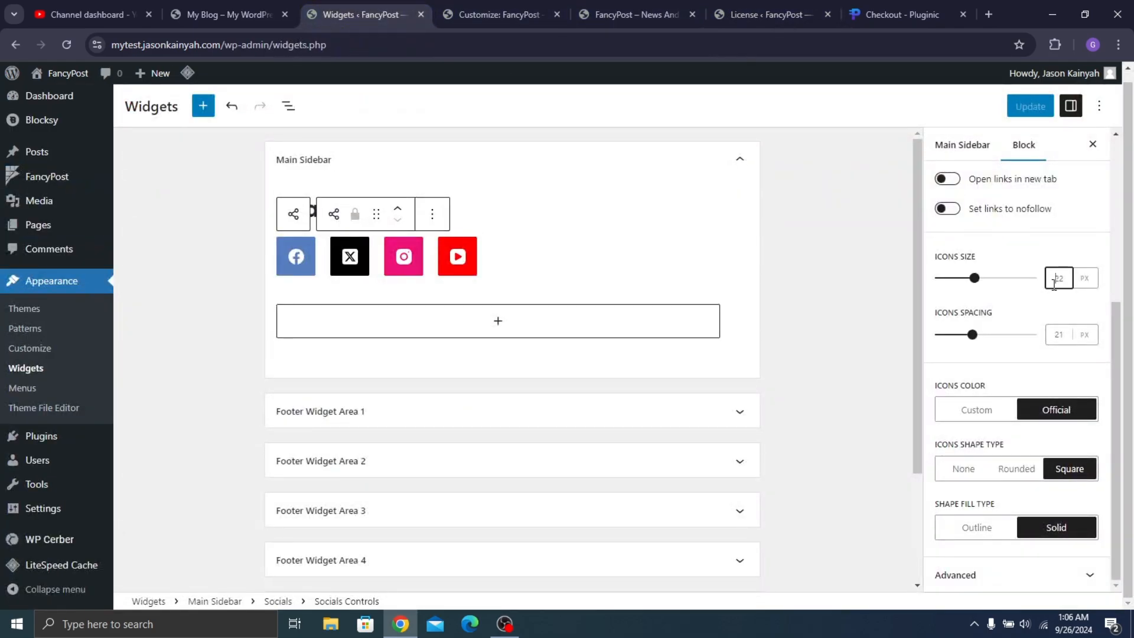
{"action": "key", "text": "Down"}
{"action": "key", "text": "Down"}
{"action": "key", "text": "Down"}
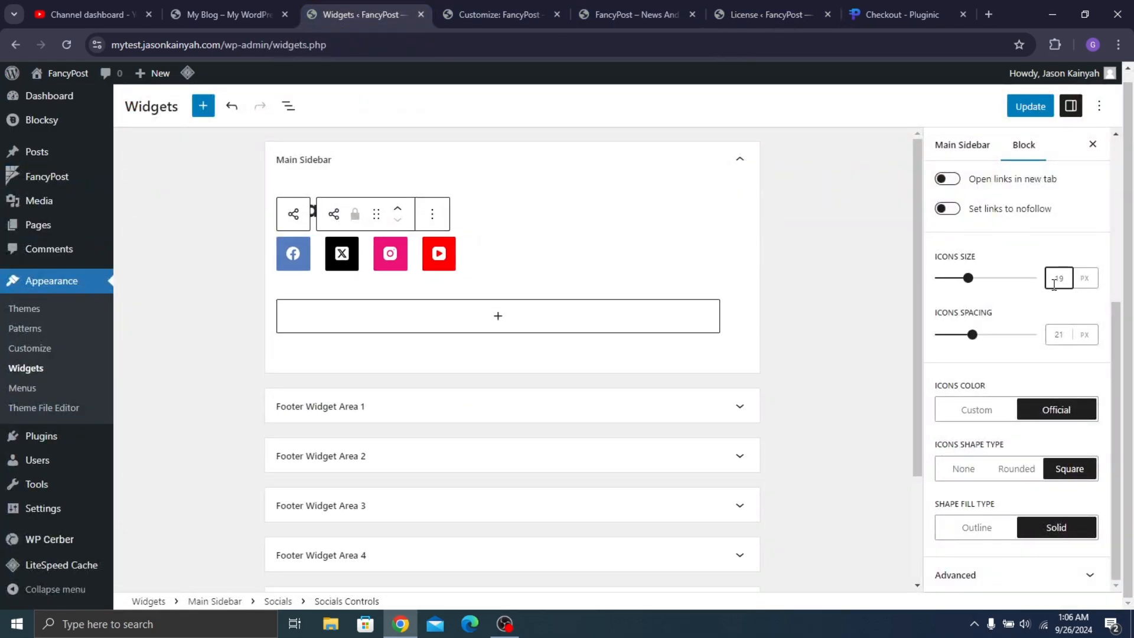
{"action": "left_click", "coordinate": [1029, 106]}
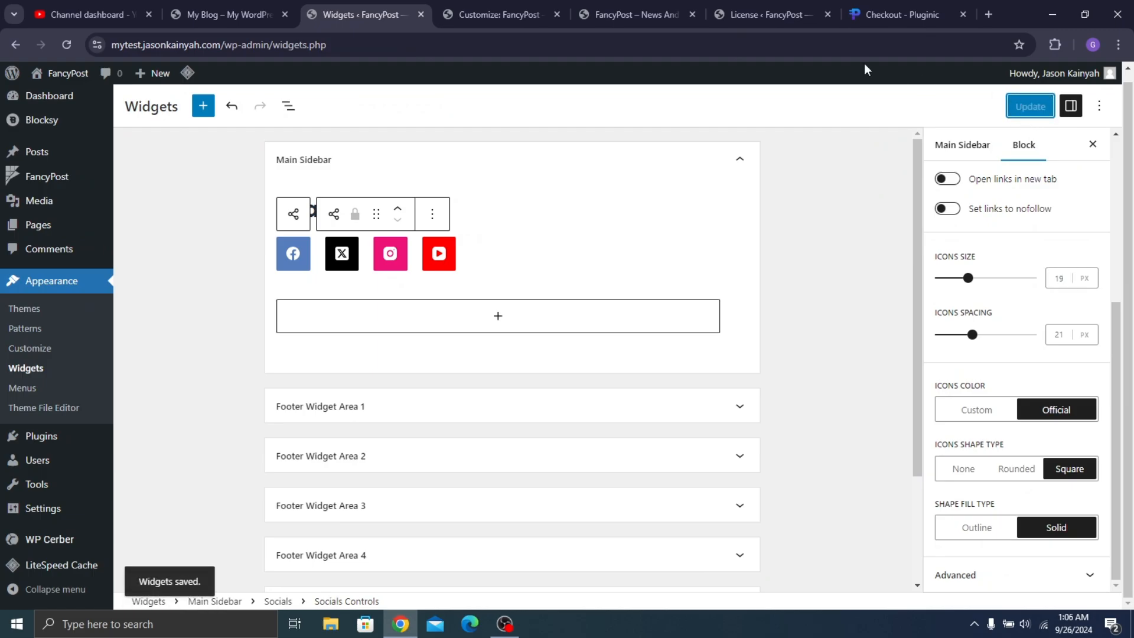
{"action": "left_click", "coordinate": [633, 10]}
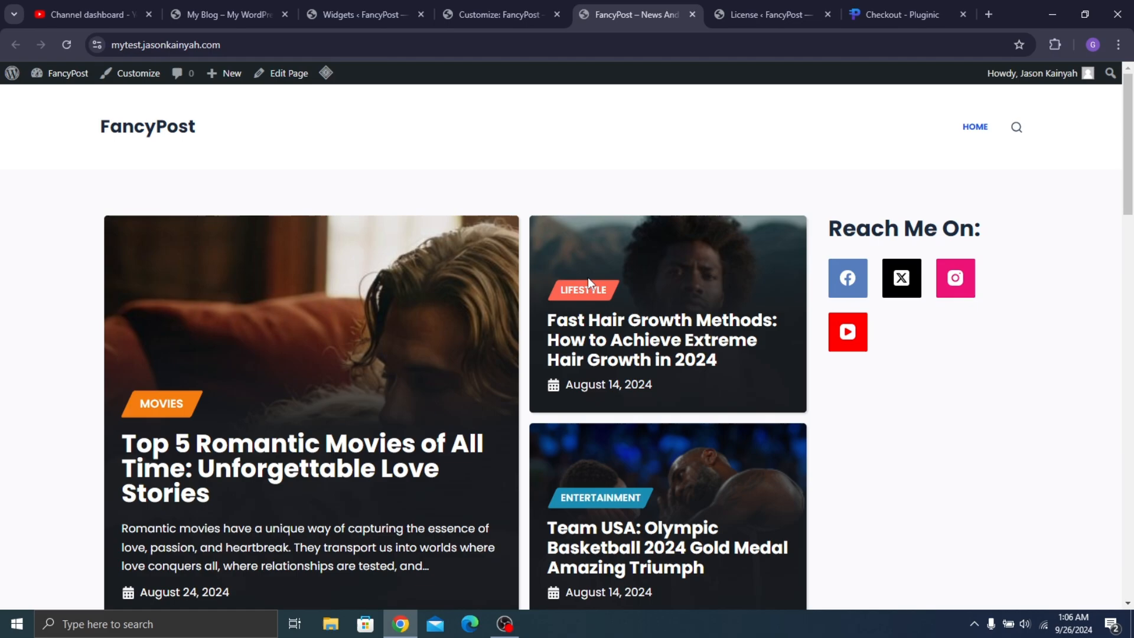
{"action": "left_click", "coordinate": [373, 4]}
Purge all LiteSpeed cache and compare the front page with the reference blog's sidebar
{"action": "mouse_move", "coordinate": [188, 83]}
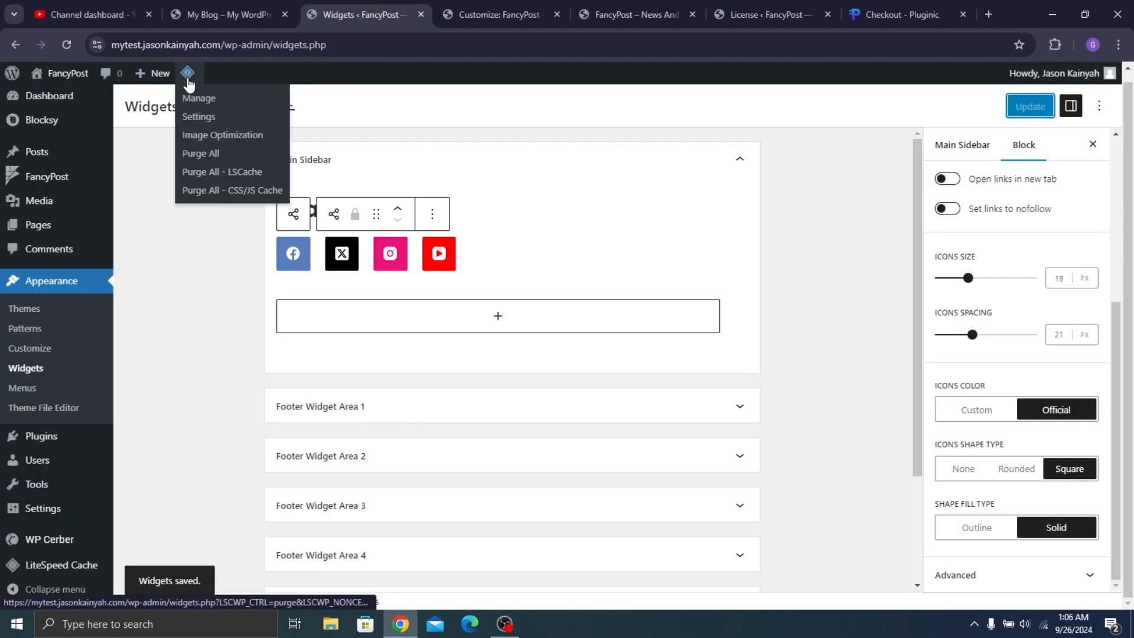
{"action": "left_click", "coordinate": [203, 154]}
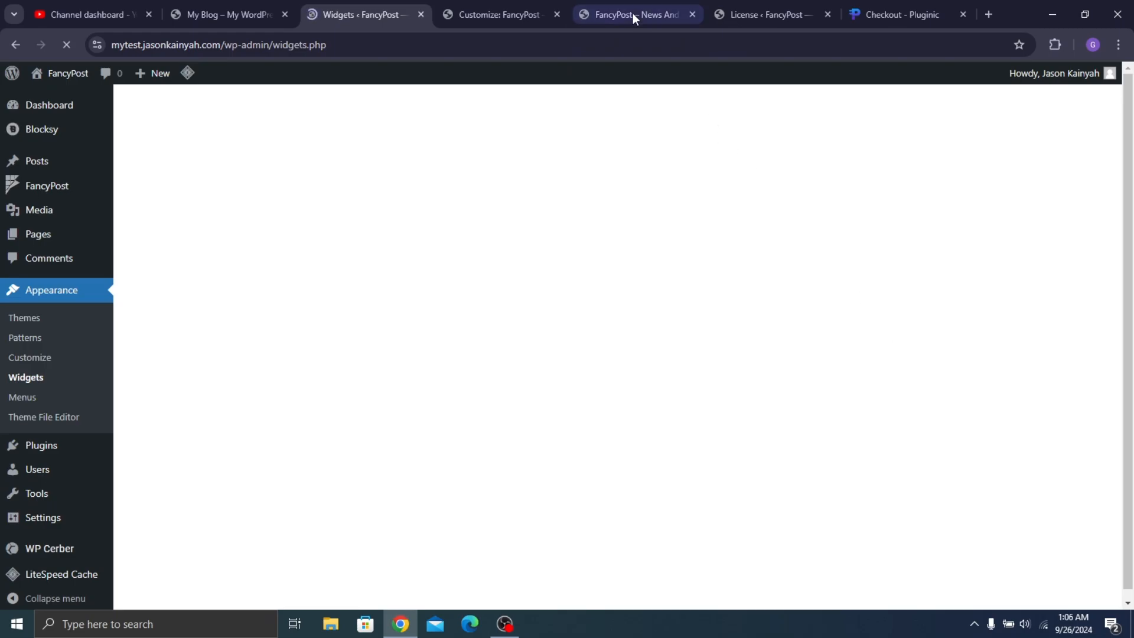
{"action": "left_click", "coordinate": [633, 14]}
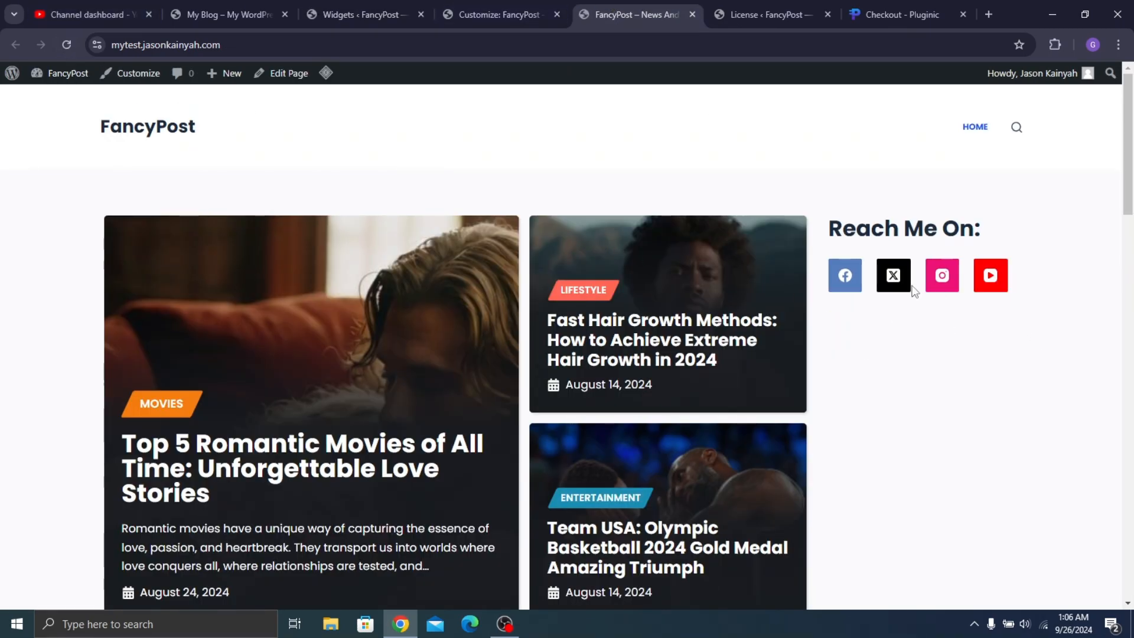
{"action": "left_click", "coordinate": [331, 7]}
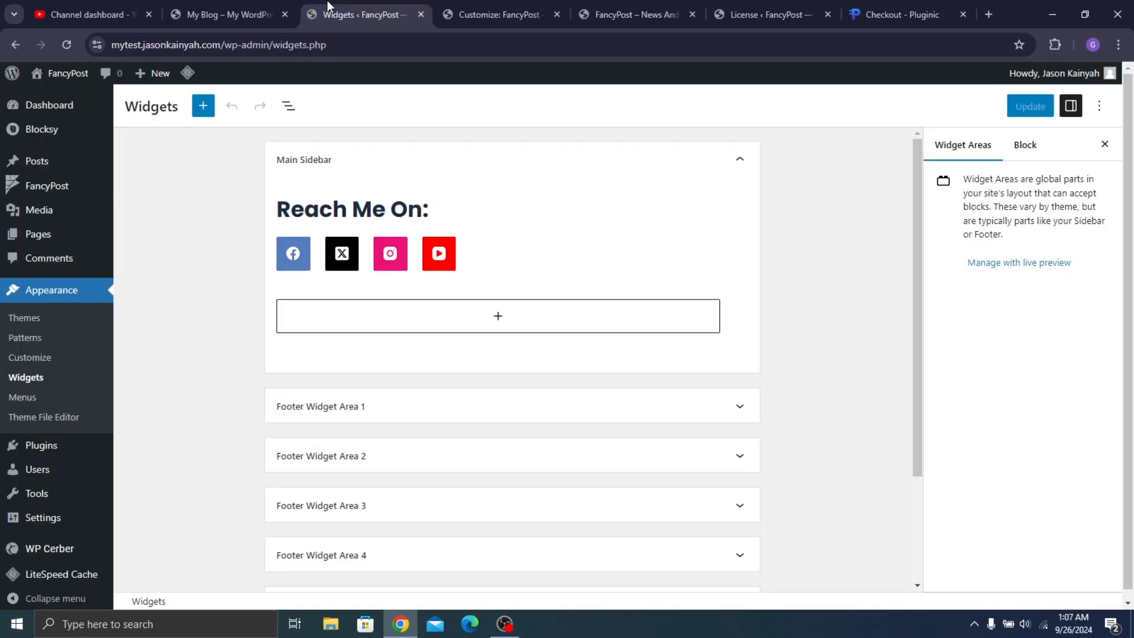
{"action": "left_click", "coordinate": [177, 7]}
Add a 'Highlighted Posts' heading below the social icons and switch it to a custom size
{"action": "scroll", "coordinate": [826, 124], "scroll_direction": "down", "scroll_amount": 3}
{"action": "scroll", "coordinate": [826, 124], "scroll_direction": "up", "scroll_amount": 2}
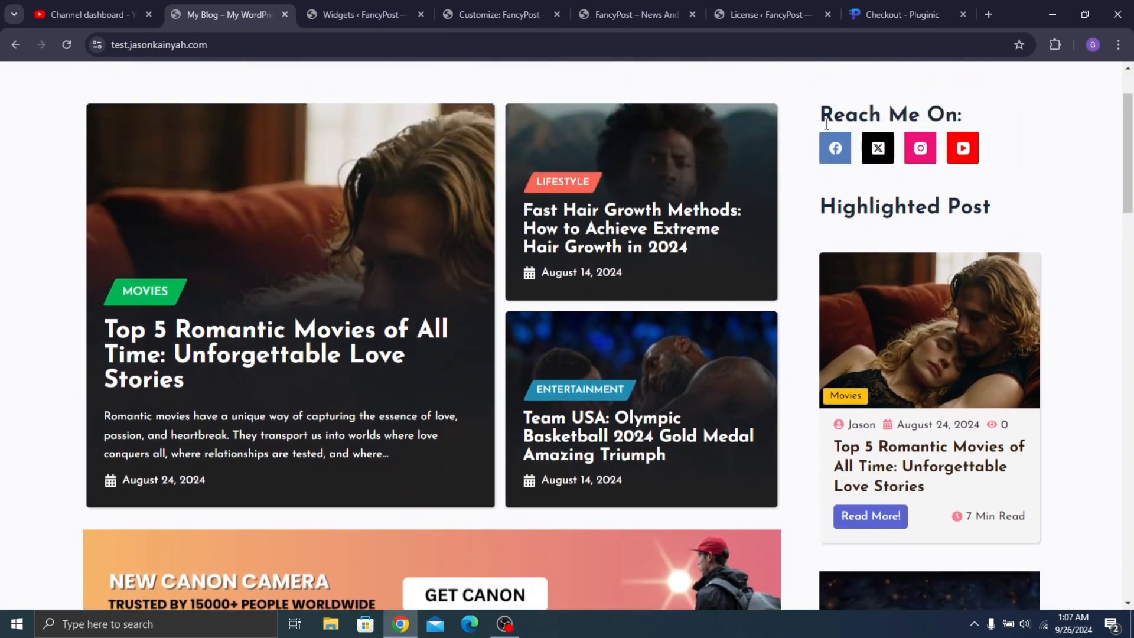
{"action": "left_click", "coordinate": [347, 7]}
{"action": "left_click", "coordinate": [485, 327]}
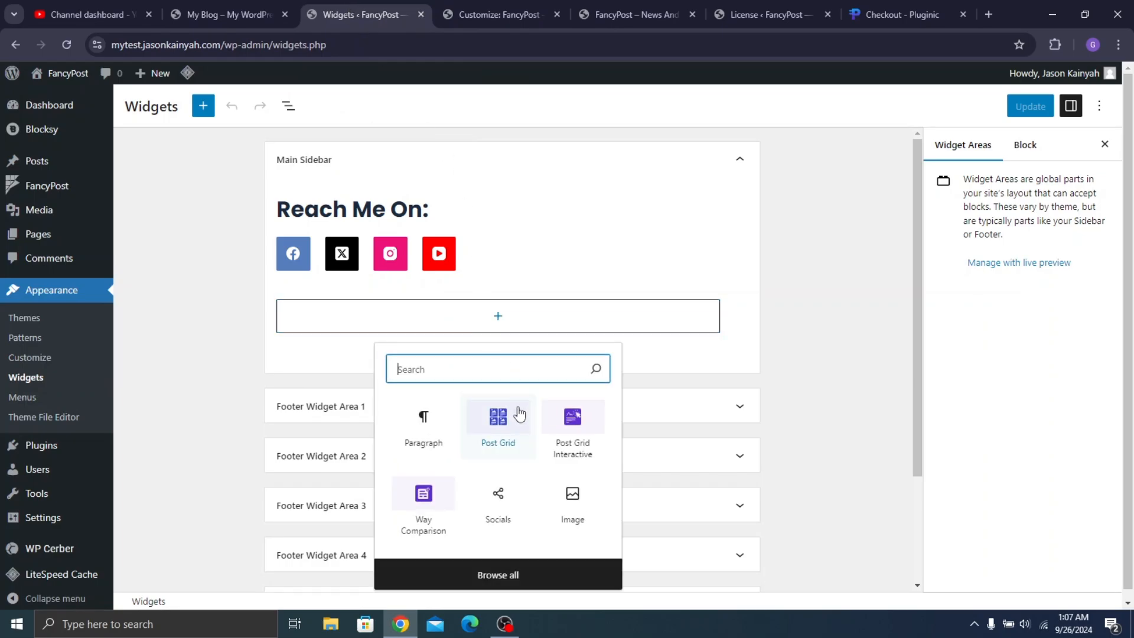
{"action": "type", "text": "head"}
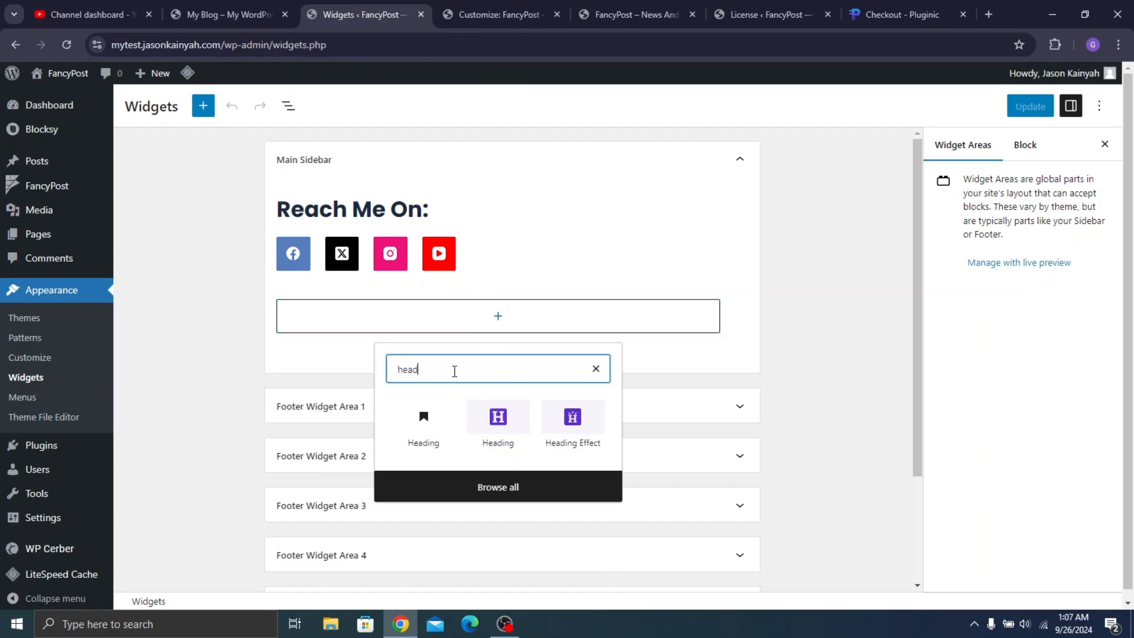
{"action": "left_click", "coordinate": [413, 431]}
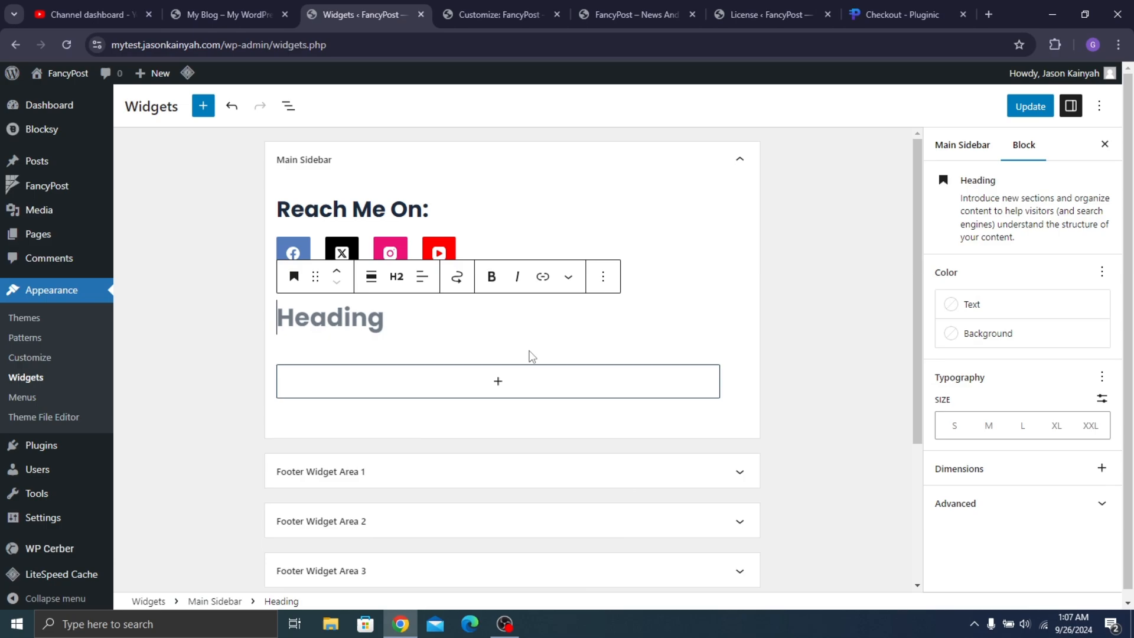
{"action": "type", "text": "Highl"}
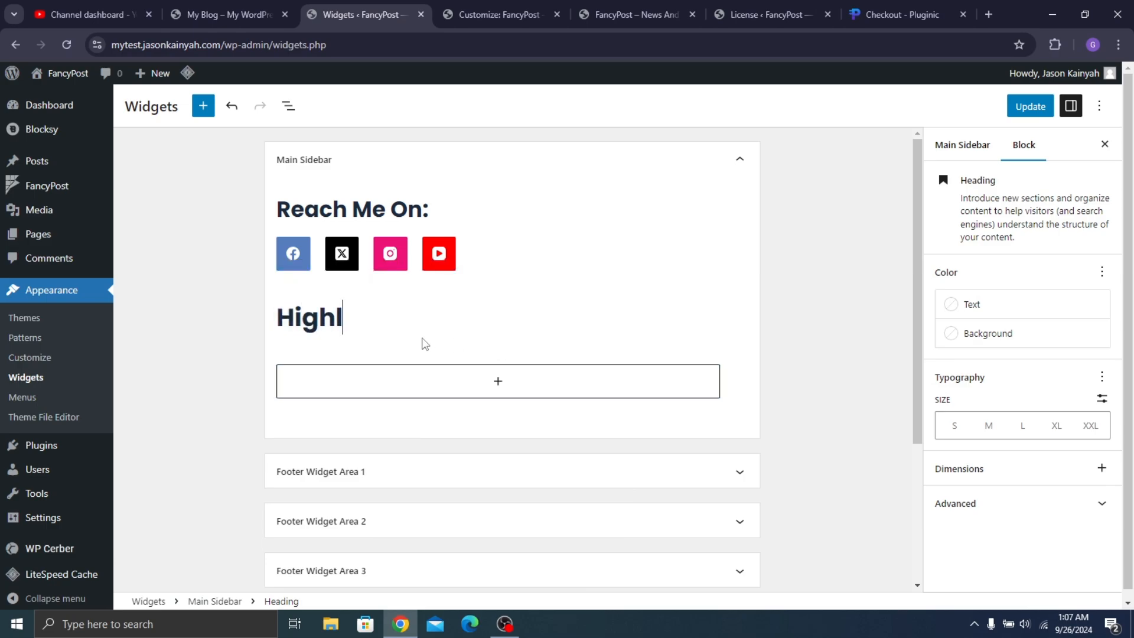
{"action": "type", "text": "ighted P"}
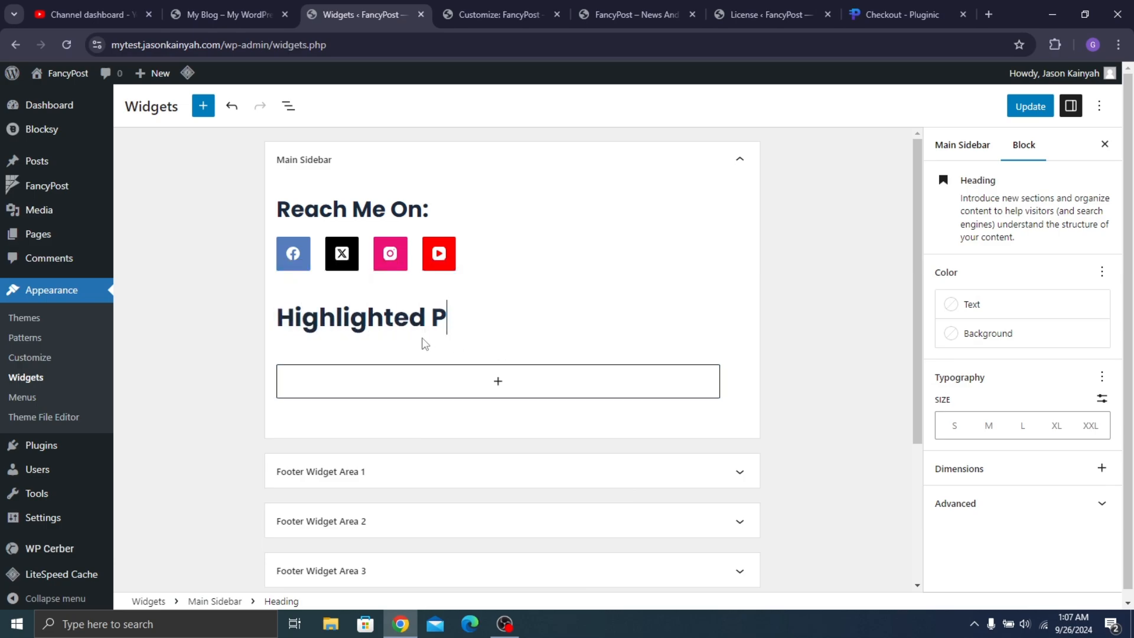
{"action": "type", "text": "osts"}
{"action": "left_click", "coordinate": [1101, 398]}
{"action": "left_click", "coordinate": [966, 426]}
Set the heading size to 31 px and insert a Post Grid block beneath it
{"action": "type", "text": "31"}
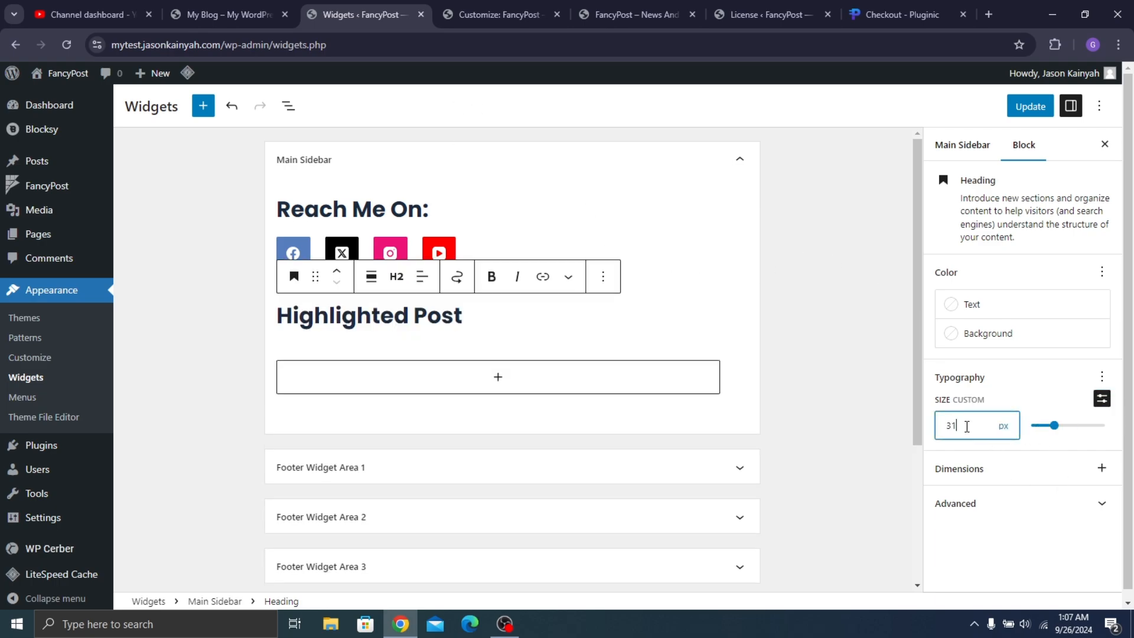
{"action": "left_click", "coordinate": [360, 391]}
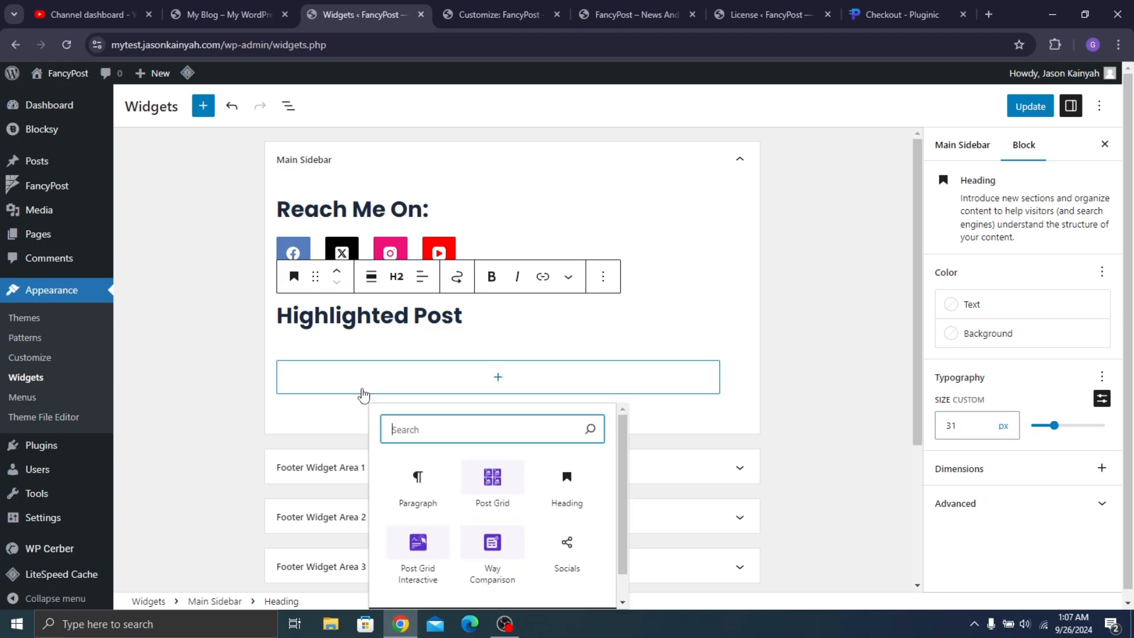
{"action": "scroll", "coordinate": [470, 416], "scroll_direction": "down", "scroll_amount": 1}
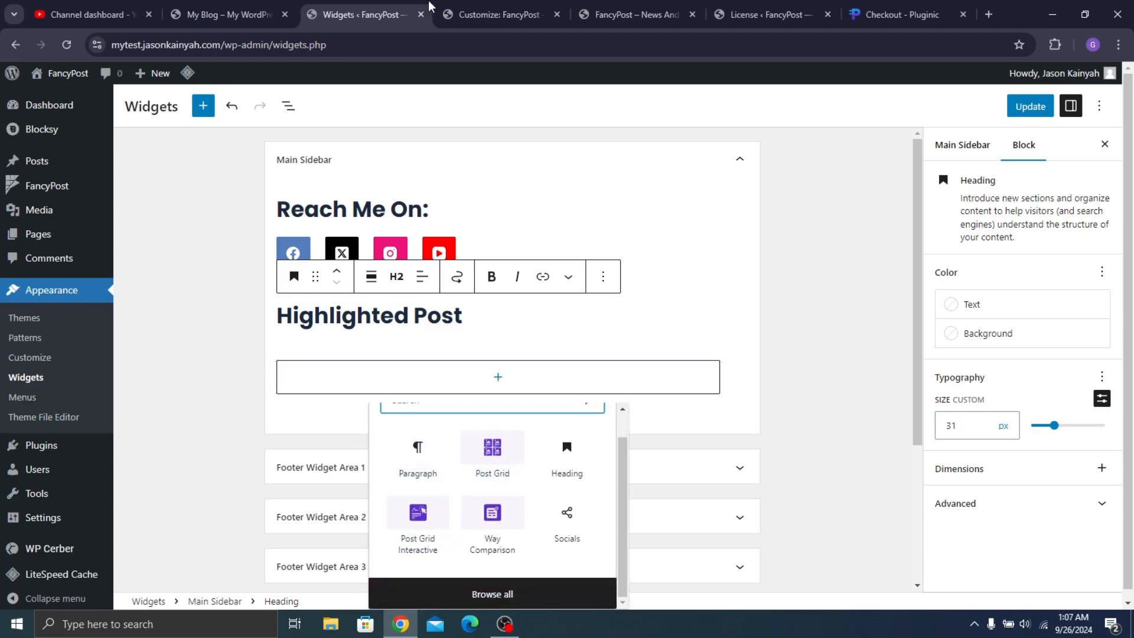
{"action": "left_click", "coordinate": [474, 3]}
{"action": "left_click", "coordinate": [379, 5]}
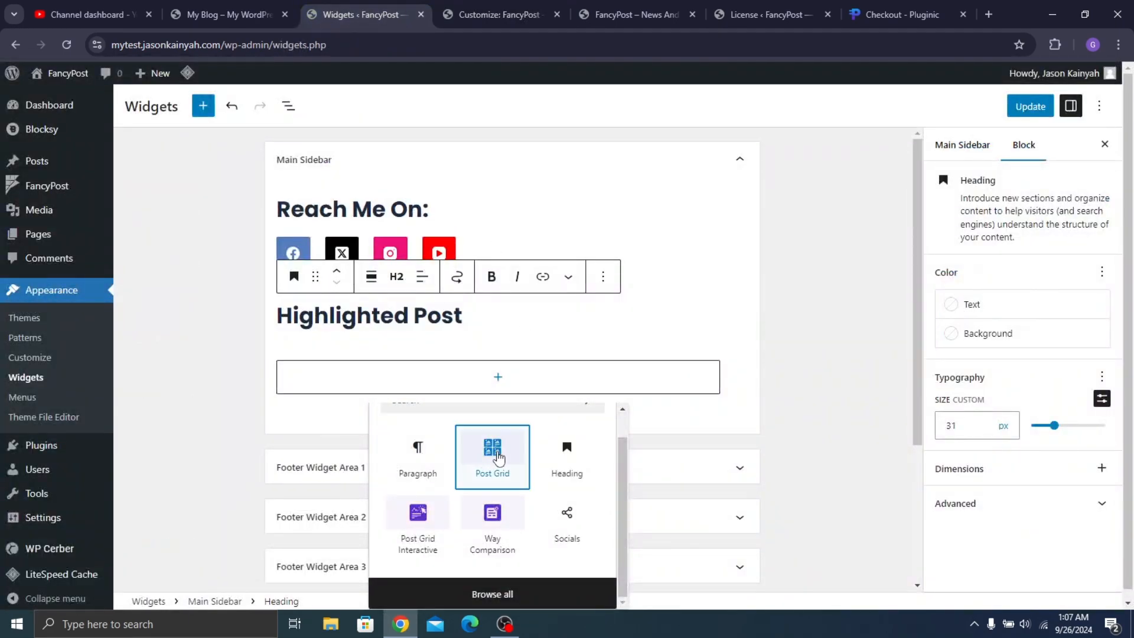
{"action": "left_click", "coordinate": [494, 447]}
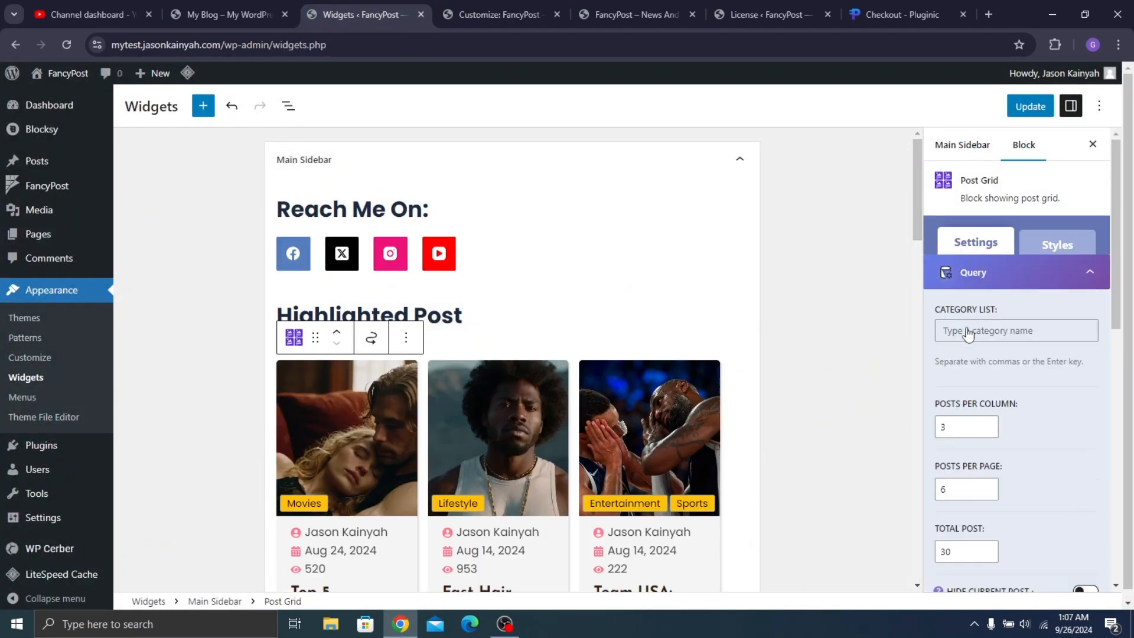
Set the grid query to 1 post per column, 1 post per page, Sports category
{"action": "left_click", "coordinate": [946, 497]}
{"action": "type", "text": "1"}
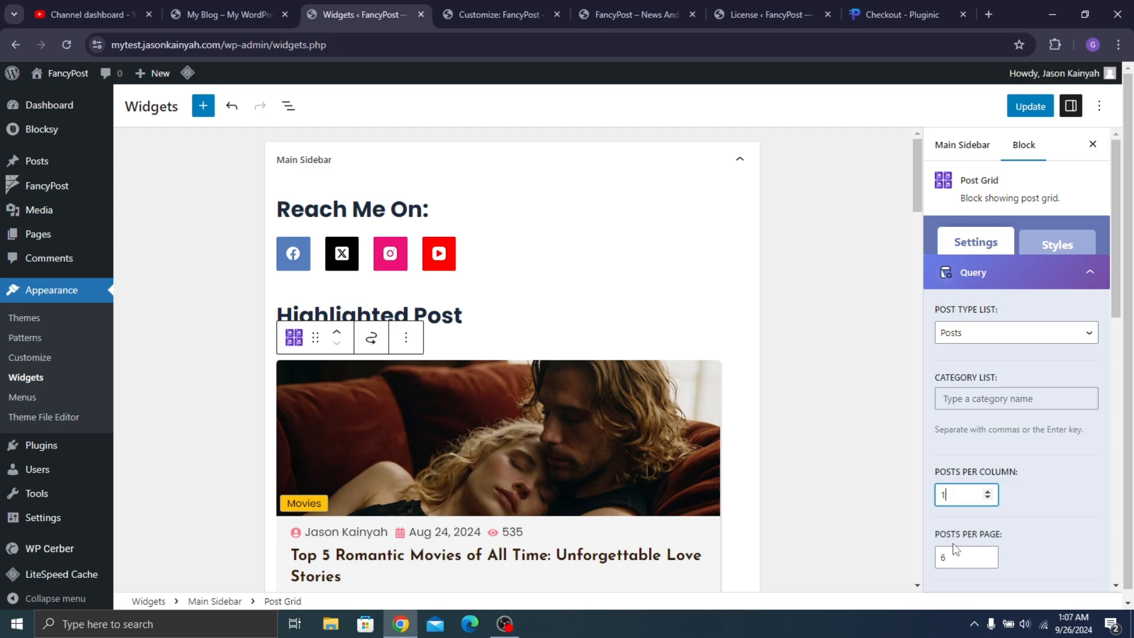
{"action": "left_click", "coordinate": [951, 552]}
{"action": "type", "text": "1"}
{"action": "left_click", "coordinate": [996, 394]}
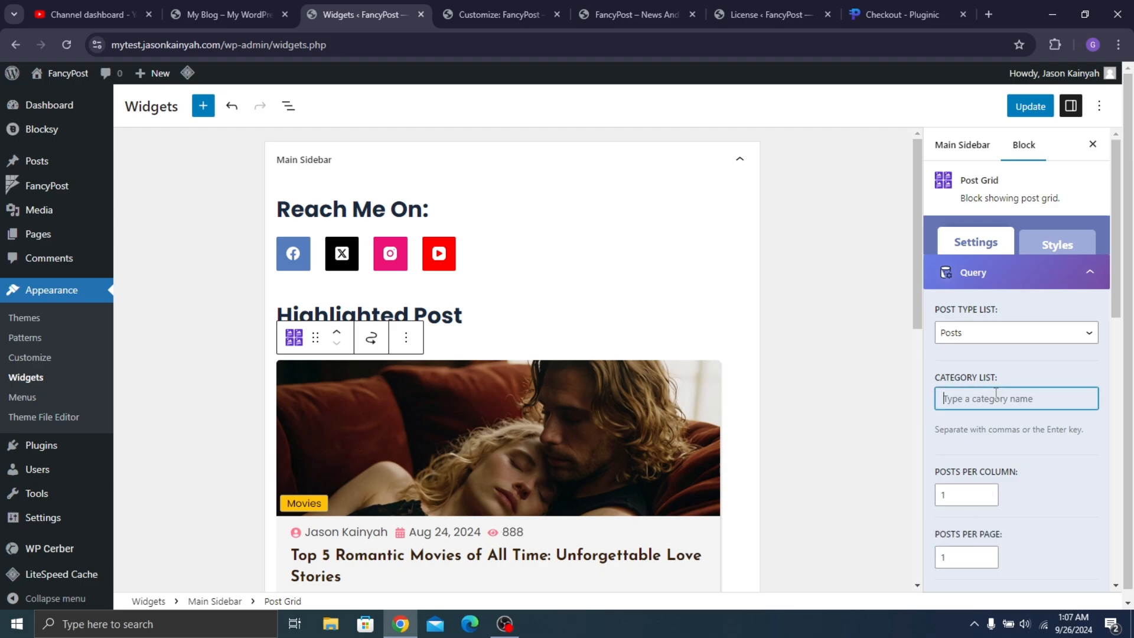
{"action": "type", "text": "sports"}
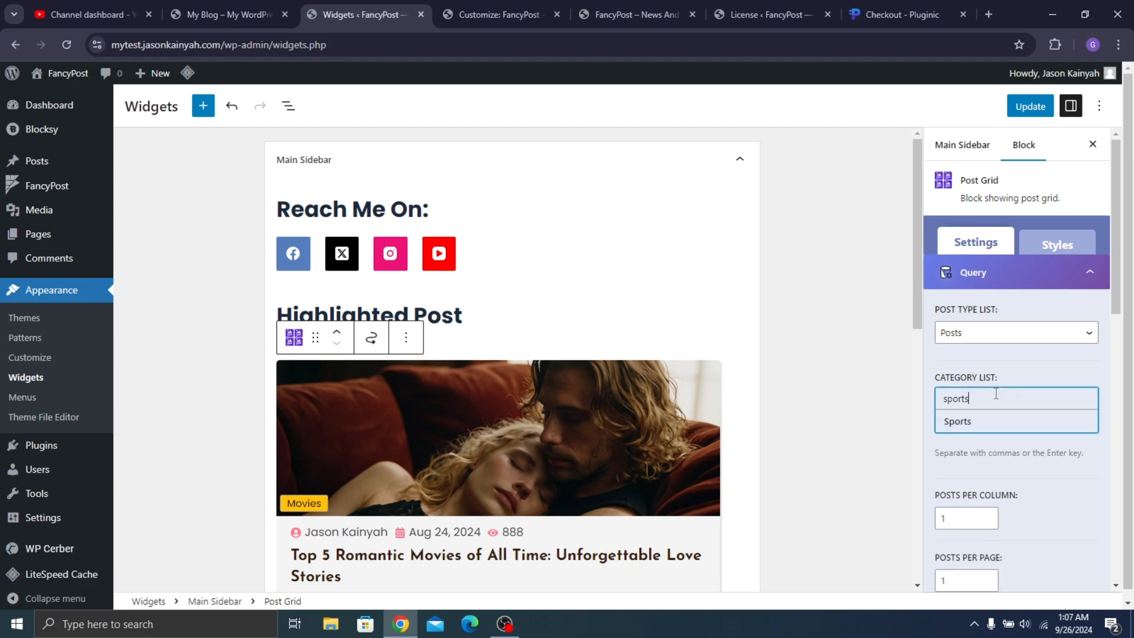
{"action": "left_click", "coordinate": [998, 423]}
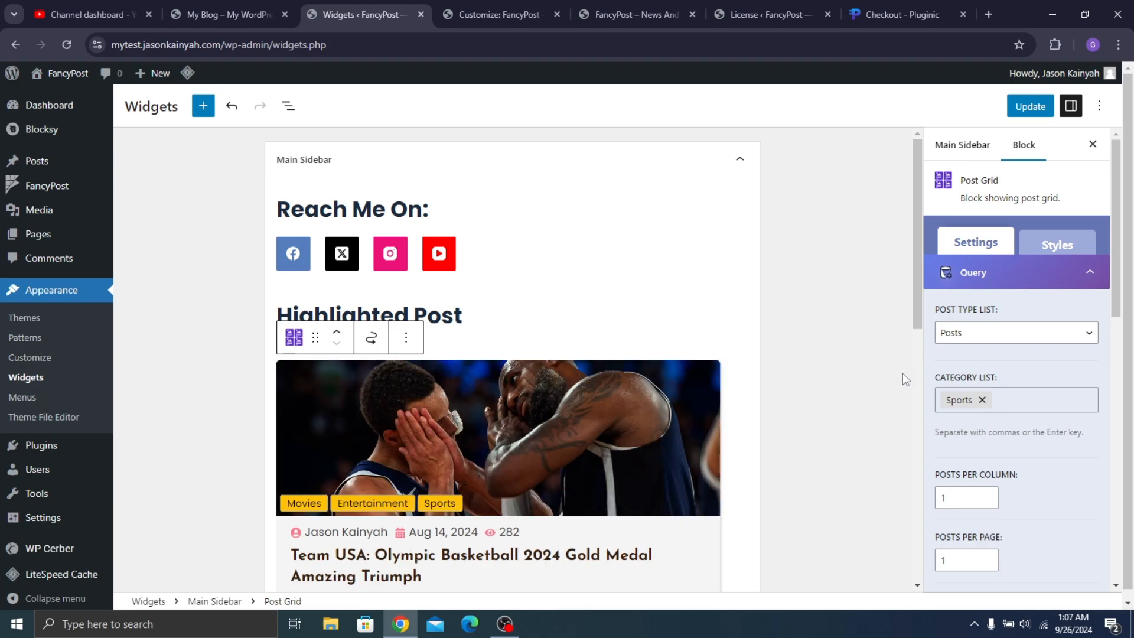
{"action": "scroll", "coordinate": [525, 417], "scroll_direction": "down", "scroll_amount": 3}
{"action": "scroll", "coordinate": [1004, 384], "scroll_direction": "down", "scroll_amount": 7}
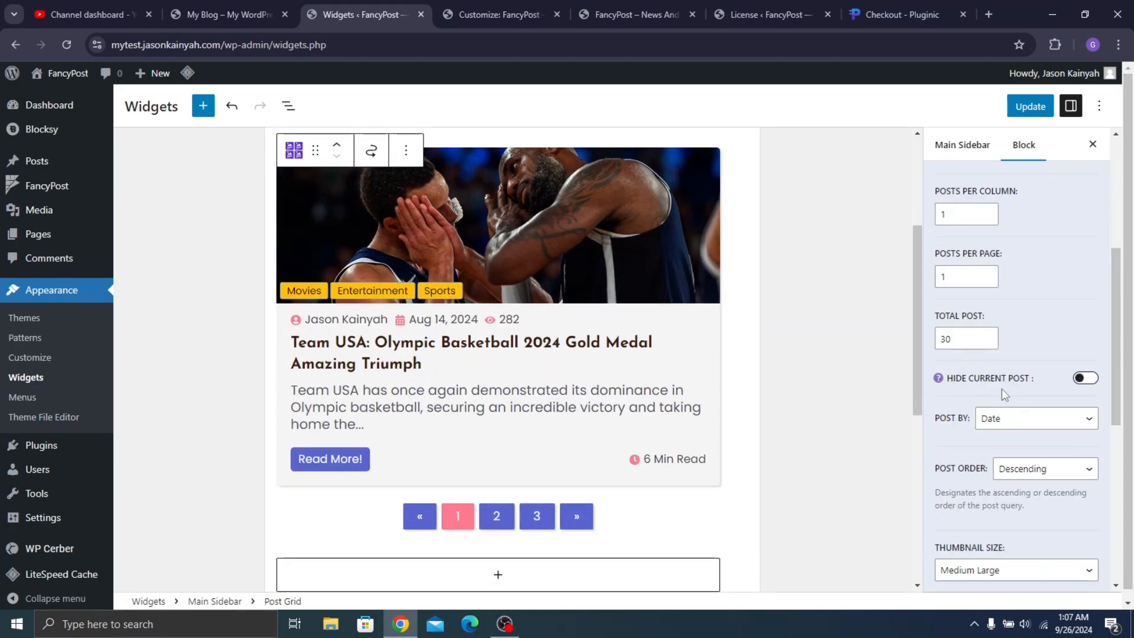
{"action": "scroll", "coordinate": [1010, 376], "scroll_direction": "down", "scroll_amount": 5}
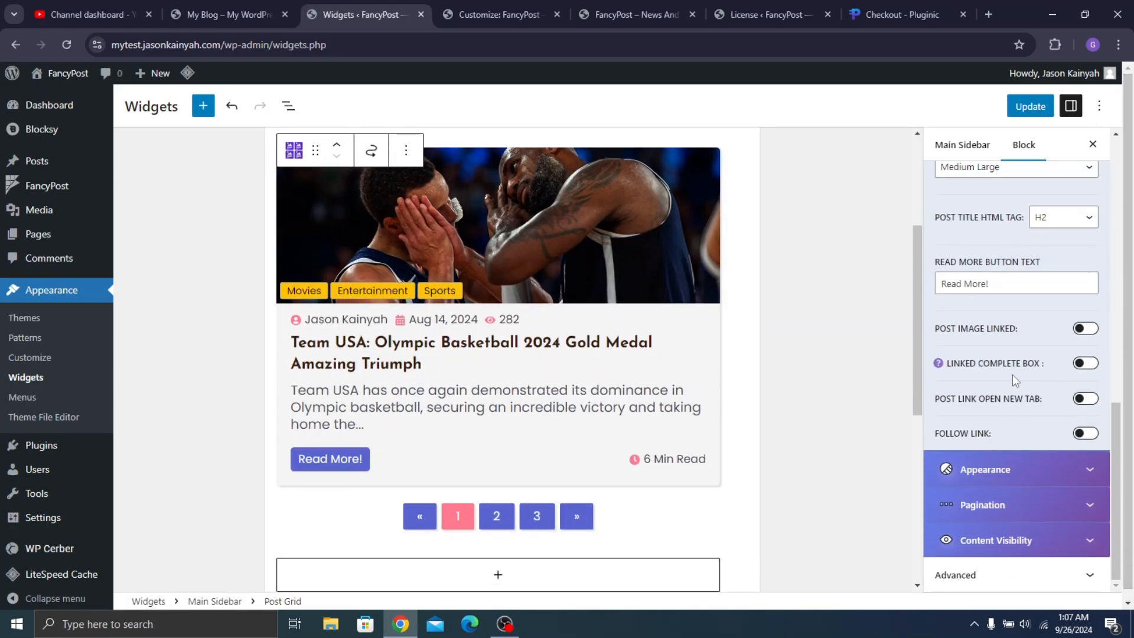
Switch the post grid's Post Layout to Grid 2
{"action": "left_click", "coordinate": [1030, 473]}
{"action": "scroll", "coordinate": [971, 354], "scroll_direction": "down", "scroll_amount": 4}
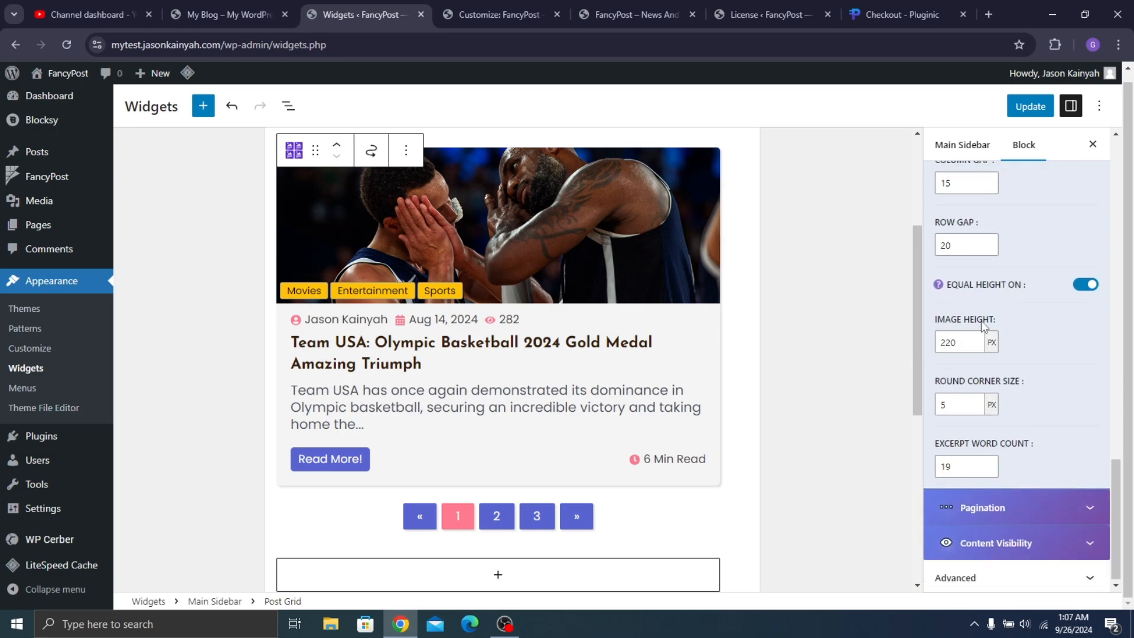
{"action": "scroll", "coordinate": [976, 331], "scroll_direction": "up", "scroll_amount": 9}
{"action": "scroll", "coordinate": [974, 331], "scroll_direction": "down", "scroll_amount": 3}
{"action": "left_click", "coordinate": [969, 404]}
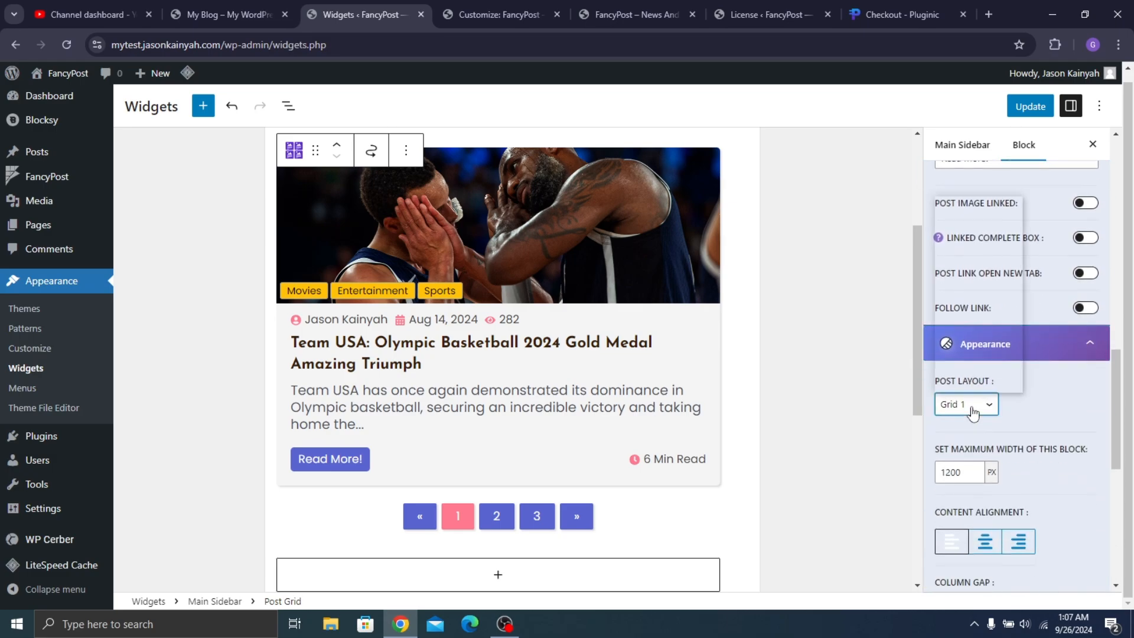
{"action": "left_click", "coordinate": [962, 248]}
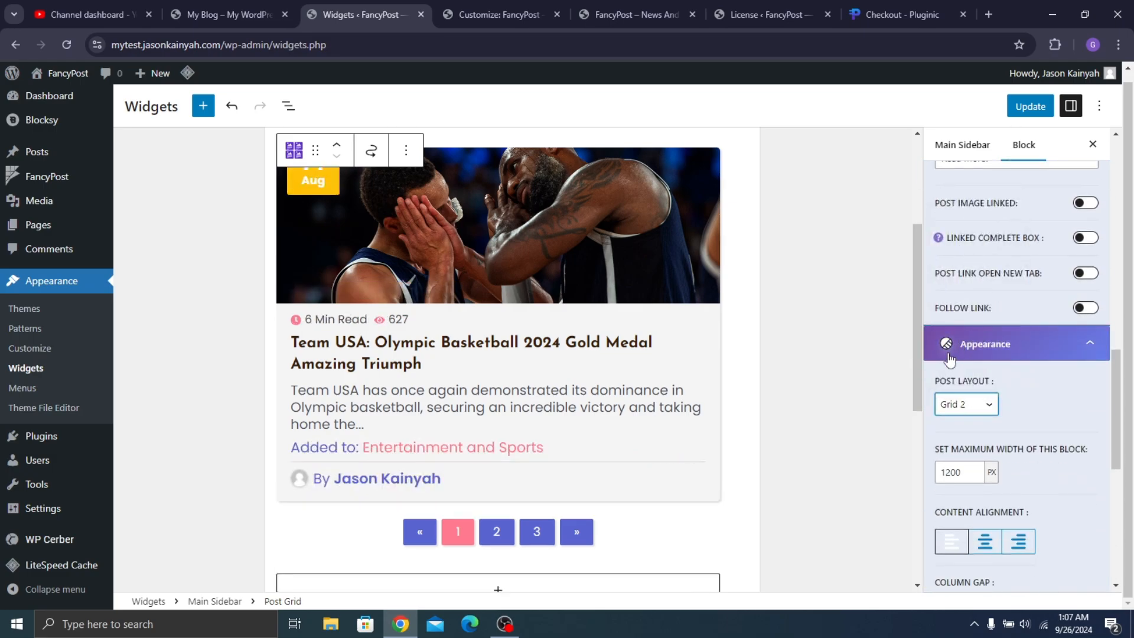
Turn off the grid's pagination and previous/next page buttons
{"action": "scroll", "coordinate": [983, 389], "scroll_direction": "down", "scroll_amount": 5}
{"action": "scroll", "coordinate": [994, 410], "scroll_direction": "down", "scroll_amount": 2}
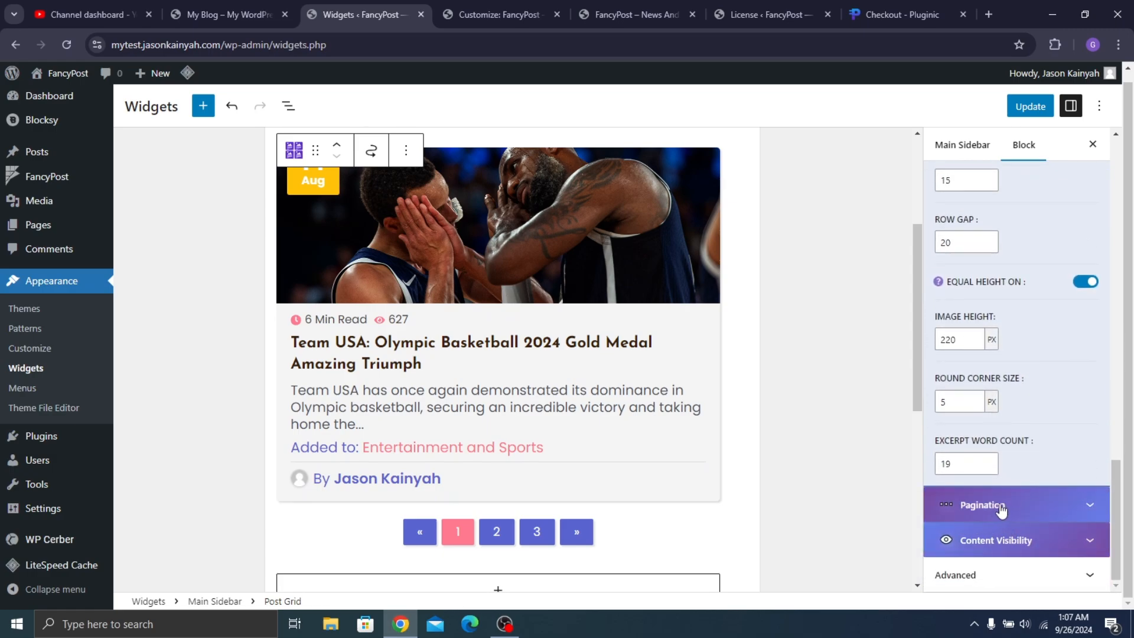
{"action": "left_click", "coordinate": [1000, 507]}
{"action": "scroll", "coordinate": [1039, 224], "scroll_direction": "down", "scroll_amount": 1}
{"action": "left_click", "coordinate": [1082, 185]}
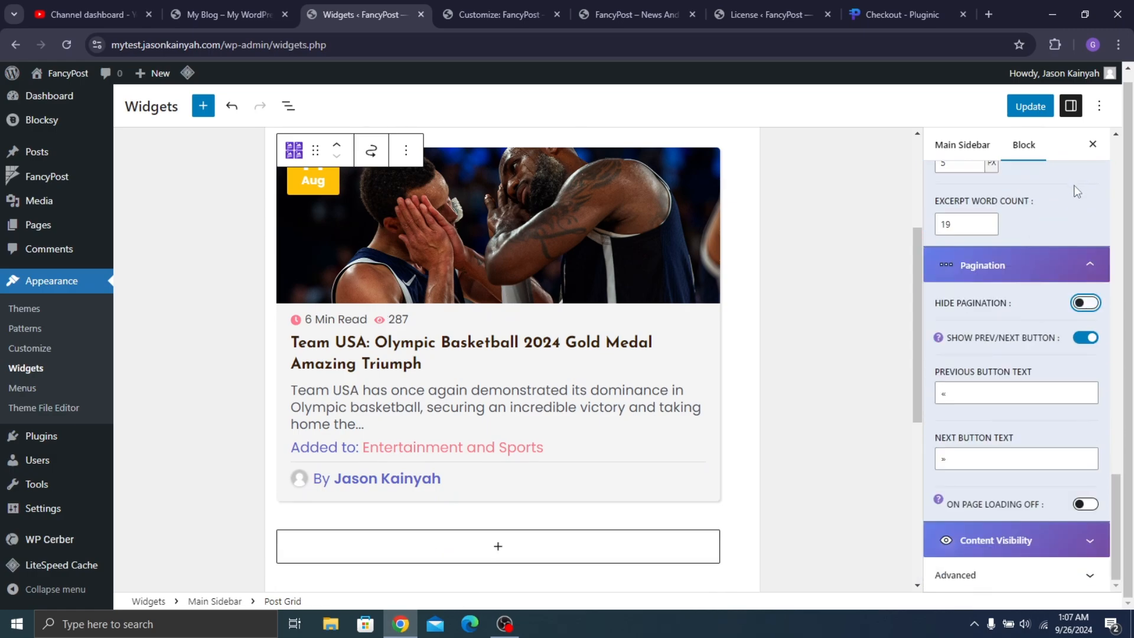
{"action": "left_click", "coordinate": [1082, 339]}
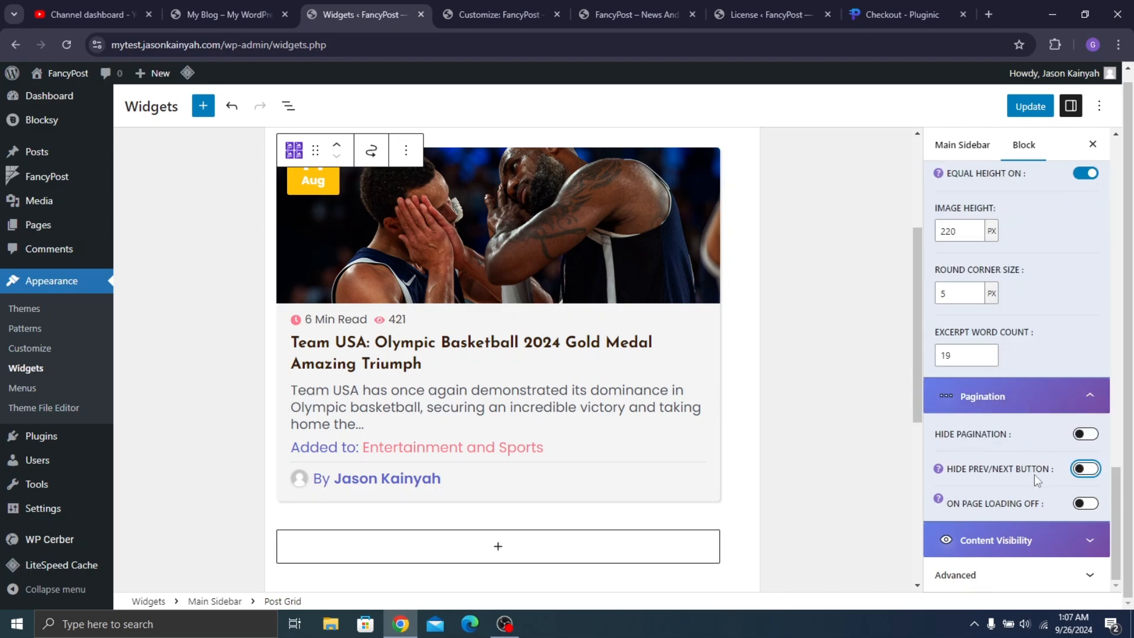
{"action": "scroll", "coordinate": [930, 269], "scroll_direction": "up", "scroll_amount": 6}
{"action": "scroll", "coordinate": [930, 158], "scroll_direction": "up", "scroll_amount": 2}
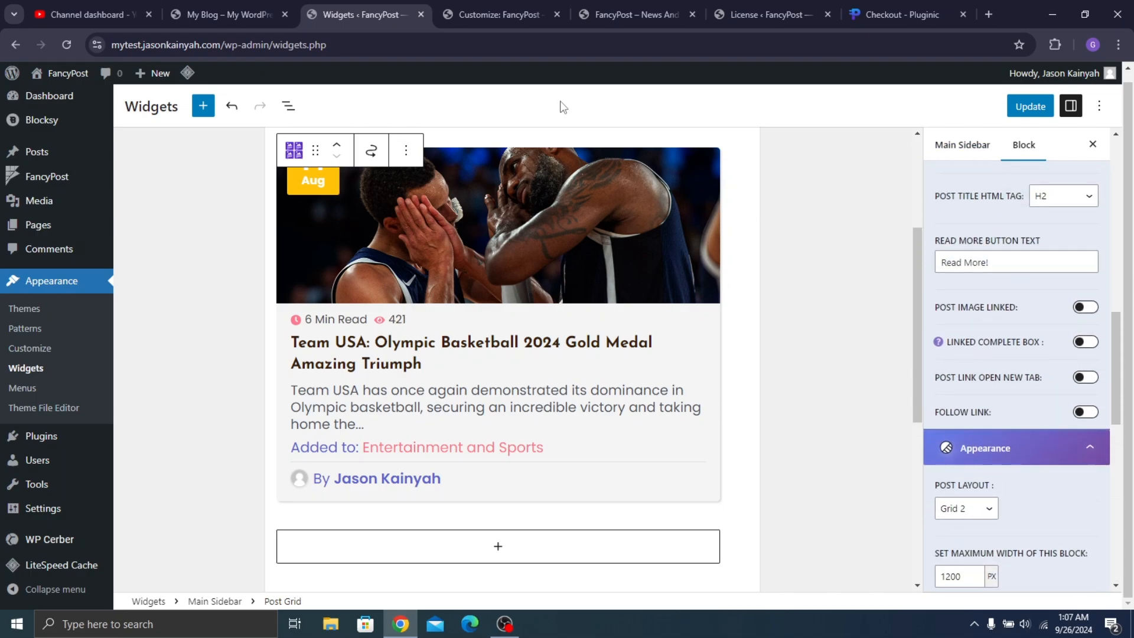
Hide the post excerpt in the grid card and save the widget changes
{"action": "left_click", "coordinate": [248, 14]}
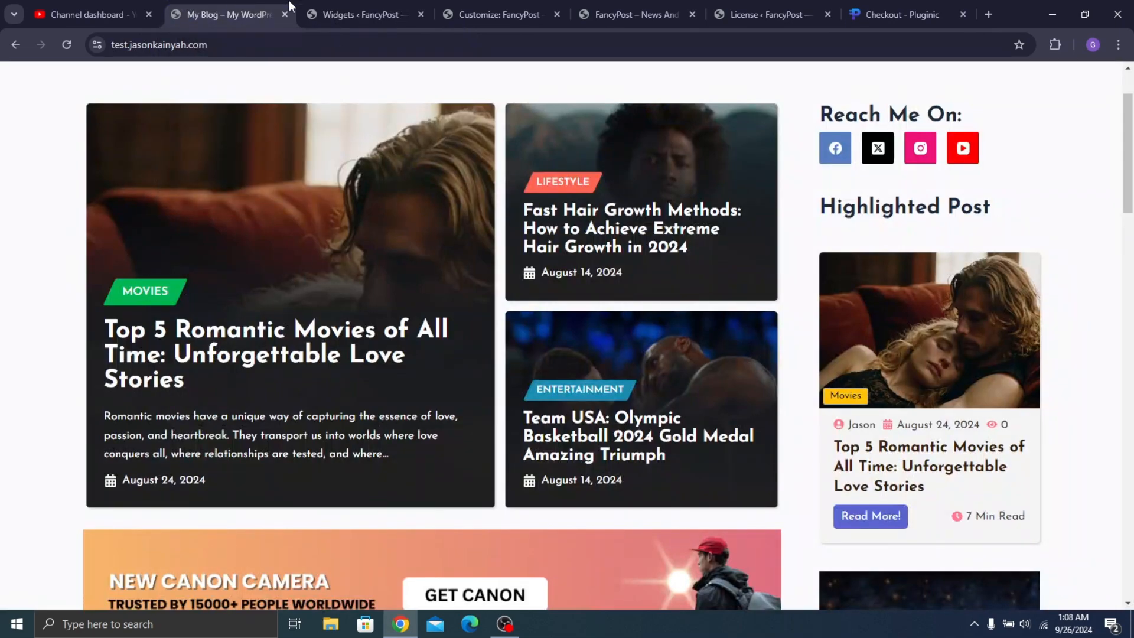
{"action": "left_click", "coordinate": [396, 9]}
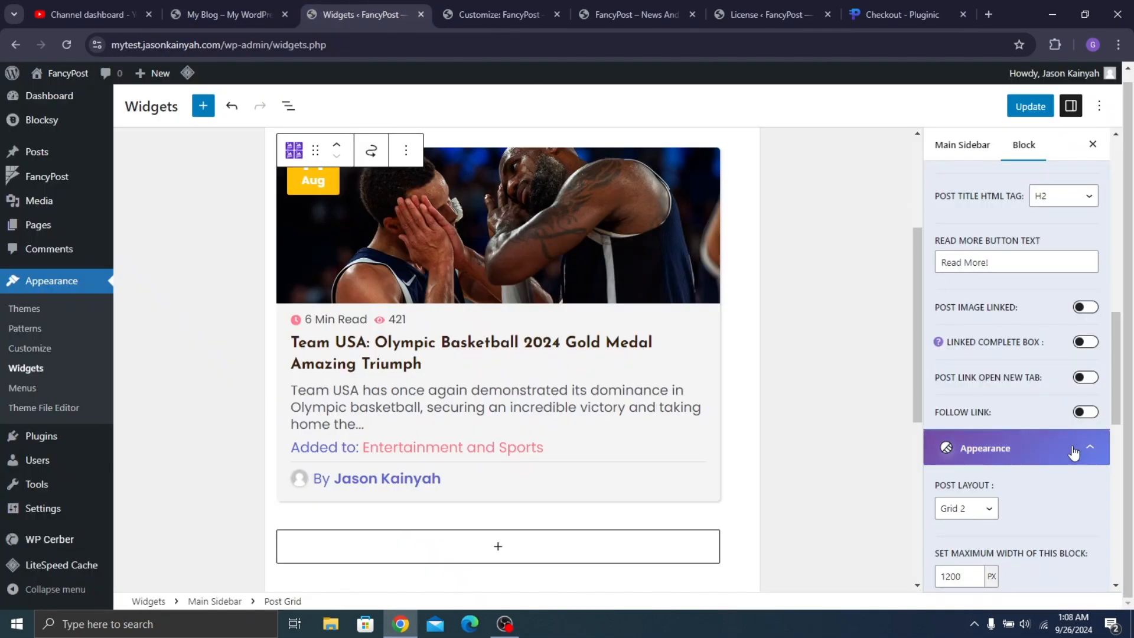
{"action": "left_click", "coordinate": [1040, 455]}
{"action": "scroll", "coordinate": [1042, 378], "scroll_direction": "down", "scroll_amount": 2}
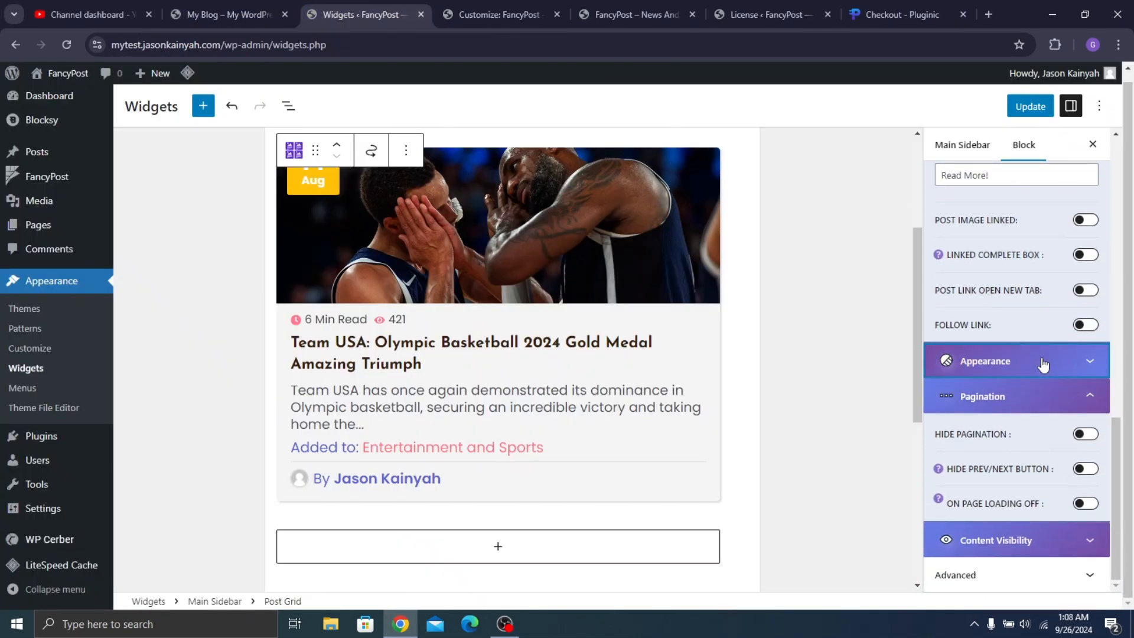
{"action": "left_click", "coordinate": [1066, 540]}
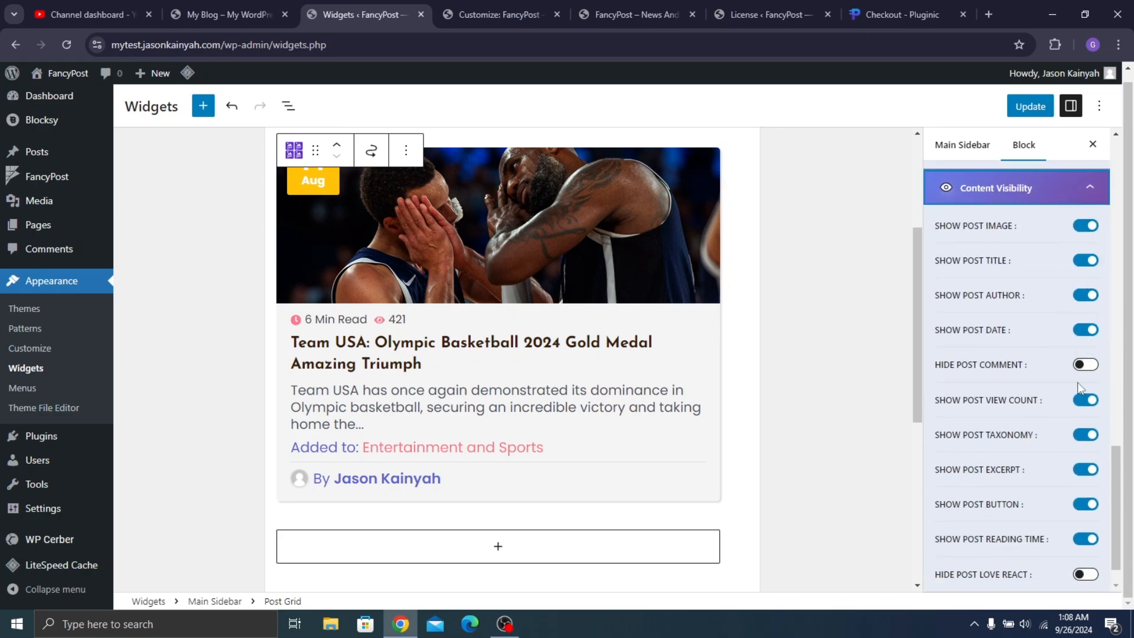
{"action": "scroll", "coordinate": [1057, 499], "scroll_direction": "down", "scroll_amount": 1}
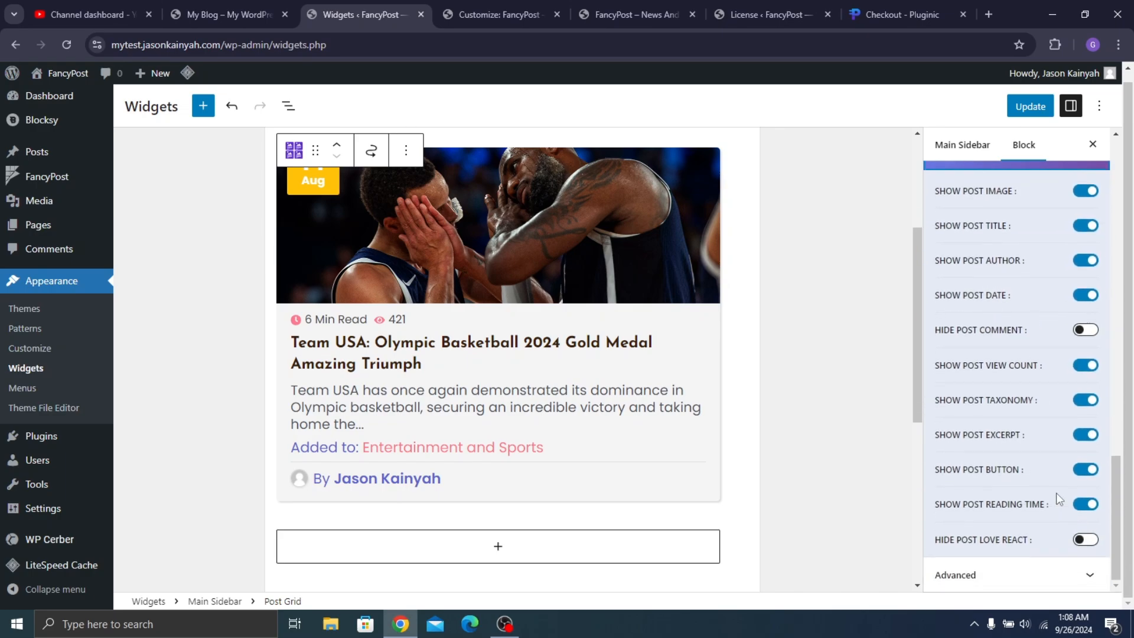
{"action": "left_click", "coordinate": [1084, 435]}
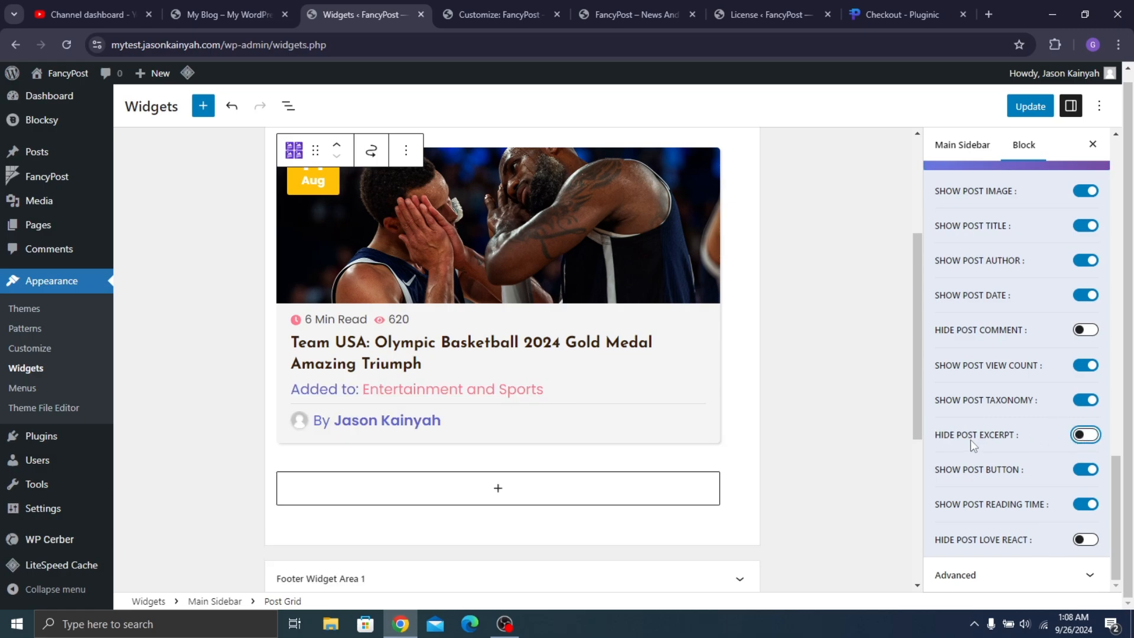
{"action": "scroll", "coordinate": [515, 303], "scroll_direction": "up", "scroll_amount": 4}
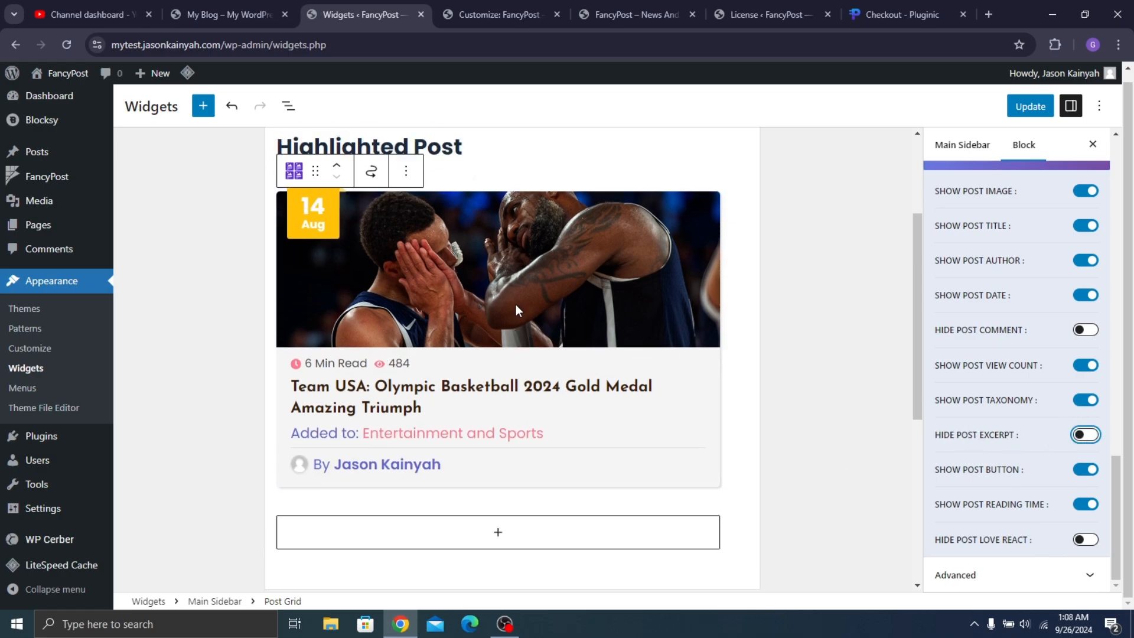
{"action": "left_click", "coordinate": [1046, 106]}
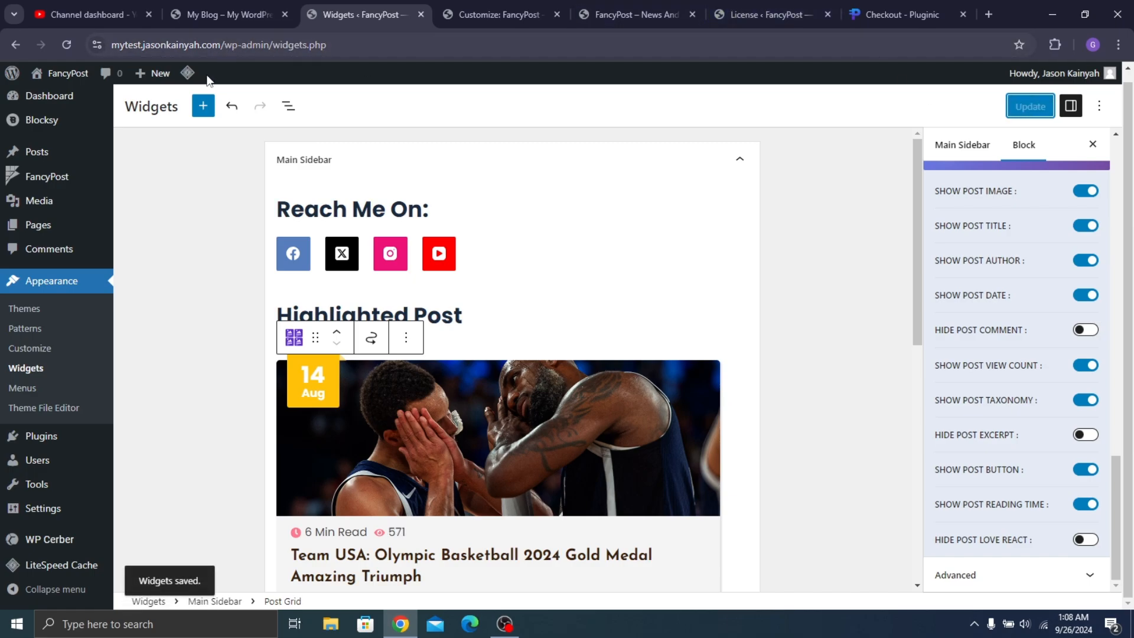
Reload the FancyPost home page to confirm the Team USA card, comparing with the other blog
{"action": "mouse_move", "coordinate": [187, 72]}
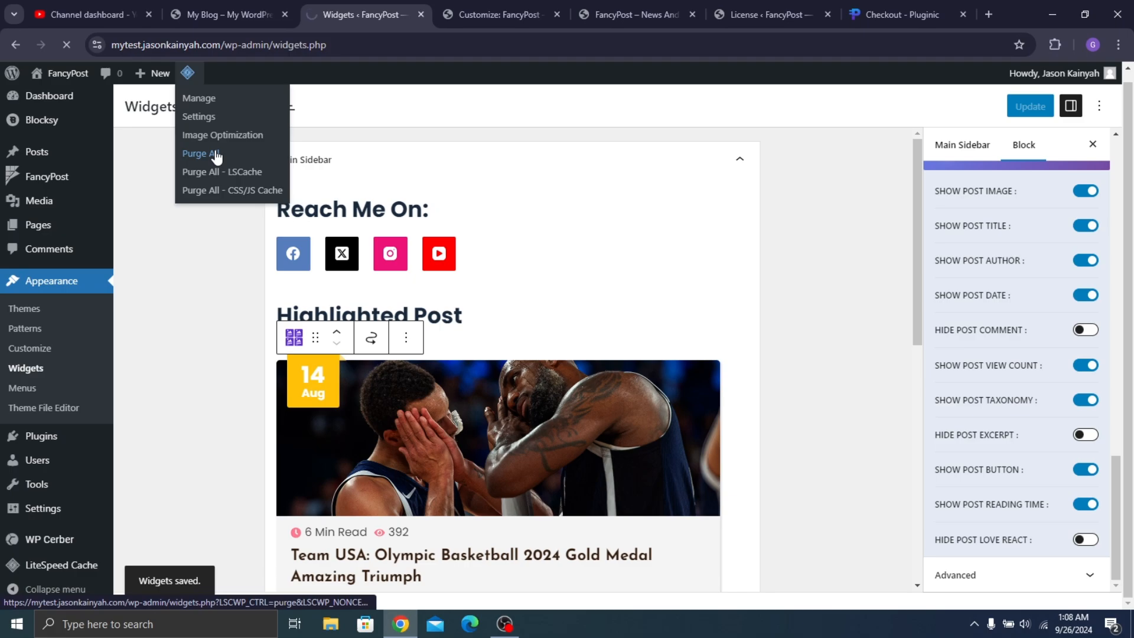
{"action": "left_click", "coordinate": [645, 7]}
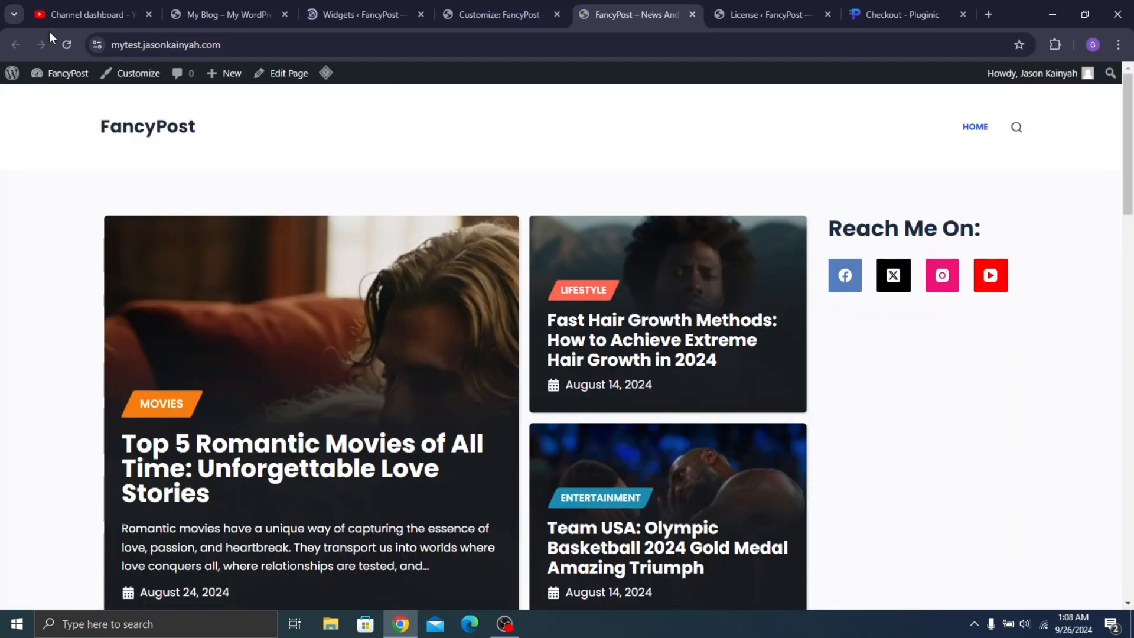
{"action": "left_click", "coordinate": [66, 45]}
{"action": "mouse_move", "coordinate": [326, 72]}
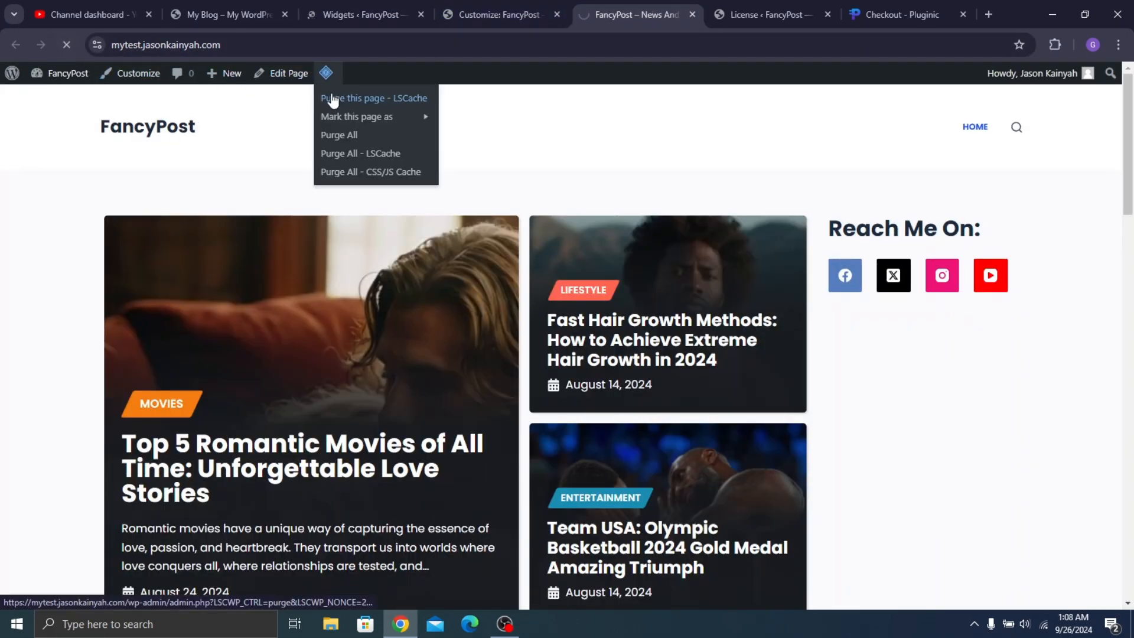
{"action": "scroll", "coordinate": [915, 339], "scroll_direction": "down", "scroll_amount": 5}
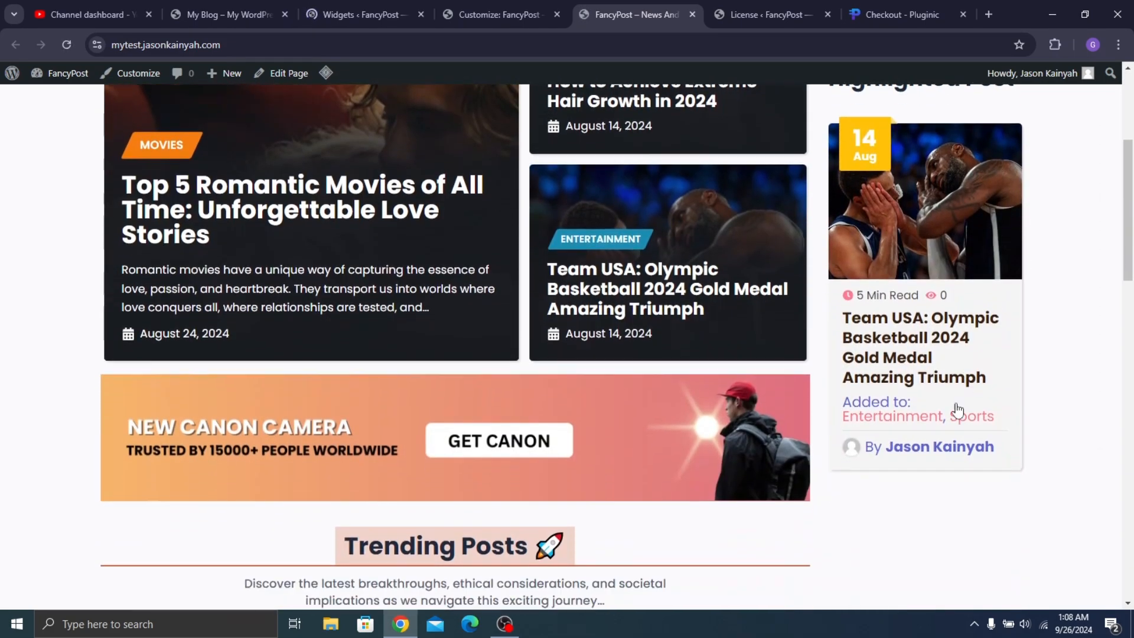
{"action": "scroll", "coordinate": [957, 410], "scroll_direction": "down", "scroll_amount": 2}
{"action": "scroll", "coordinate": [933, 185], "scroll_direction": "up", "scroll_amount": 3}
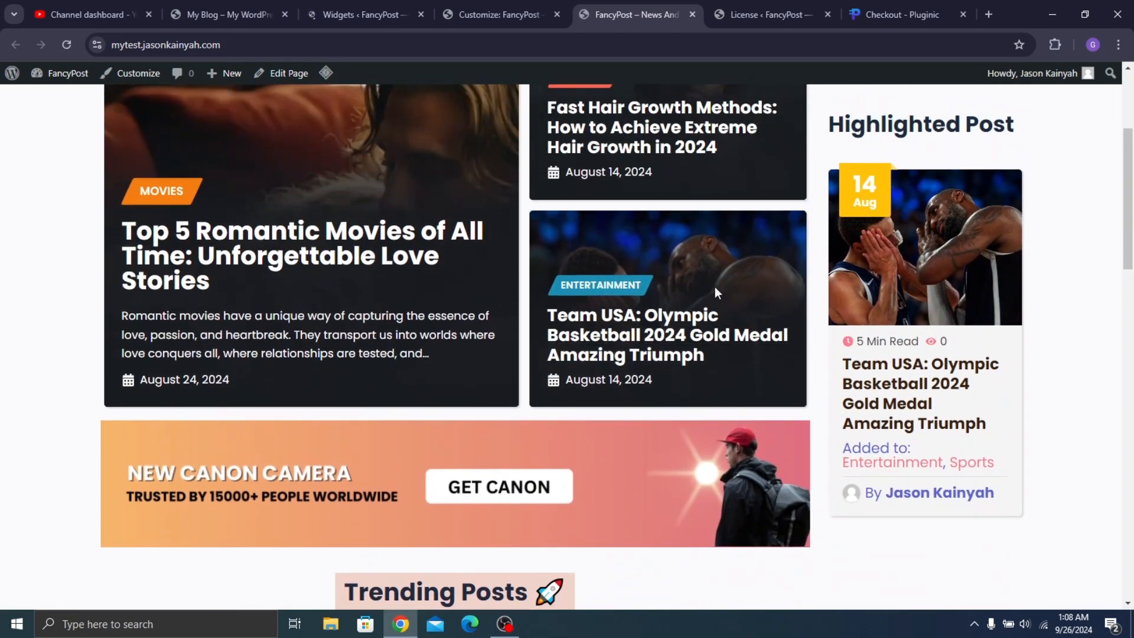
{"action": "left_click", "coordinate": [246, 7]}
{"action": "scroll", "coordinate": [1048, 517], "scroll_direction": "down", "scroll_amount": 5}
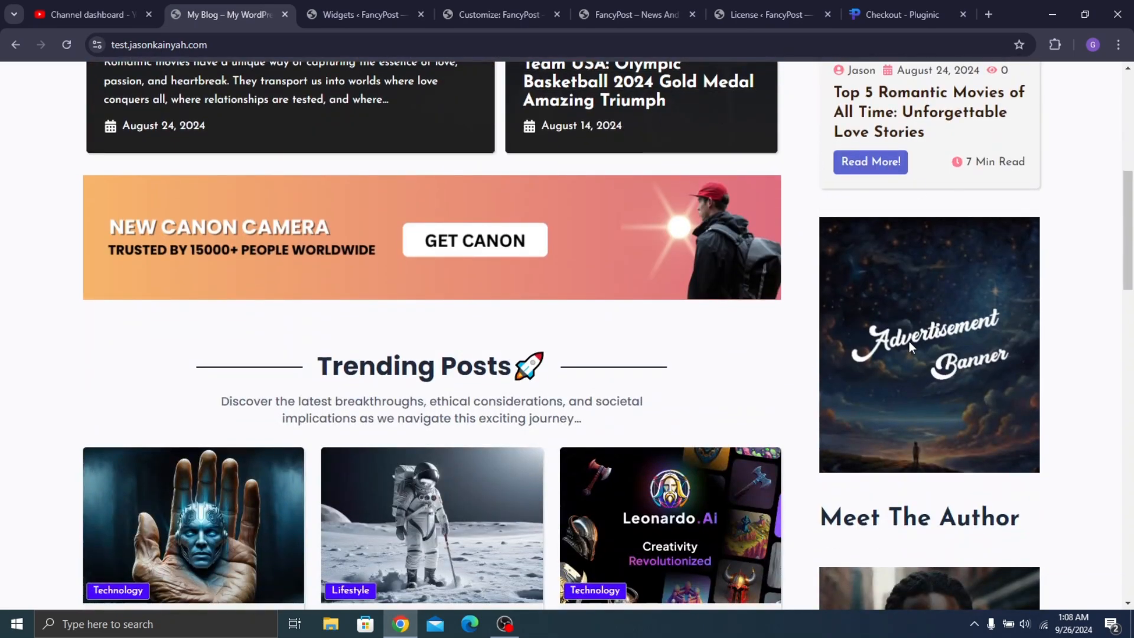
{"action": "left_click", "coordinate": [635, 14]}
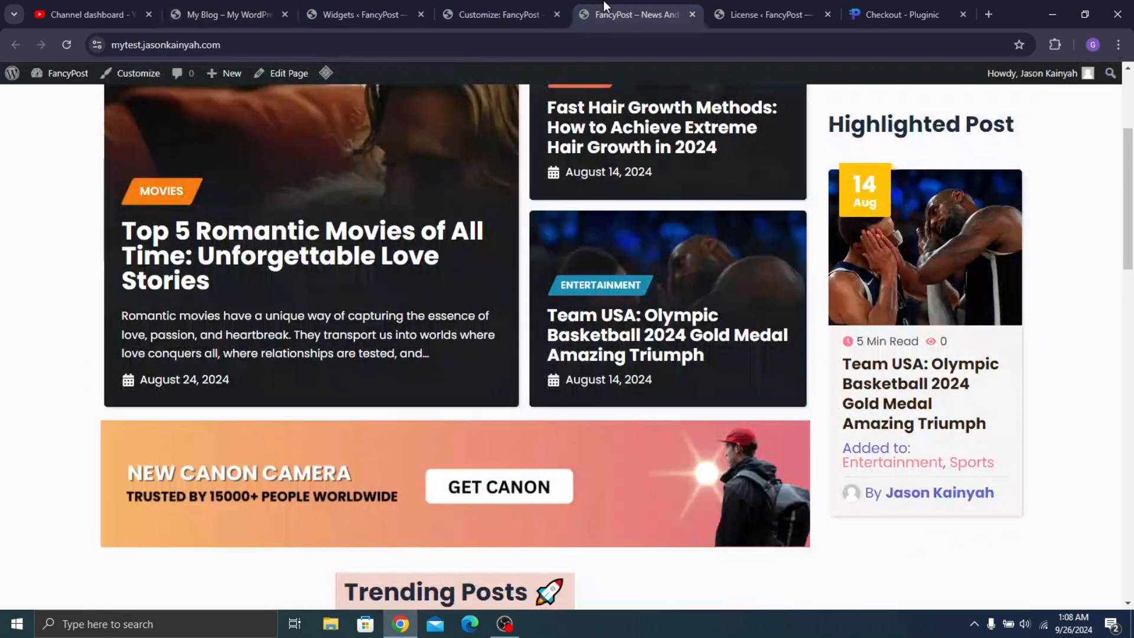
{"action": "left_click", "coordinate": [537, 3]}
Search 'ima' in a new block inserter below the Highlighted Post grid
{"action": "left_click", "coordinate": [350, 2]}
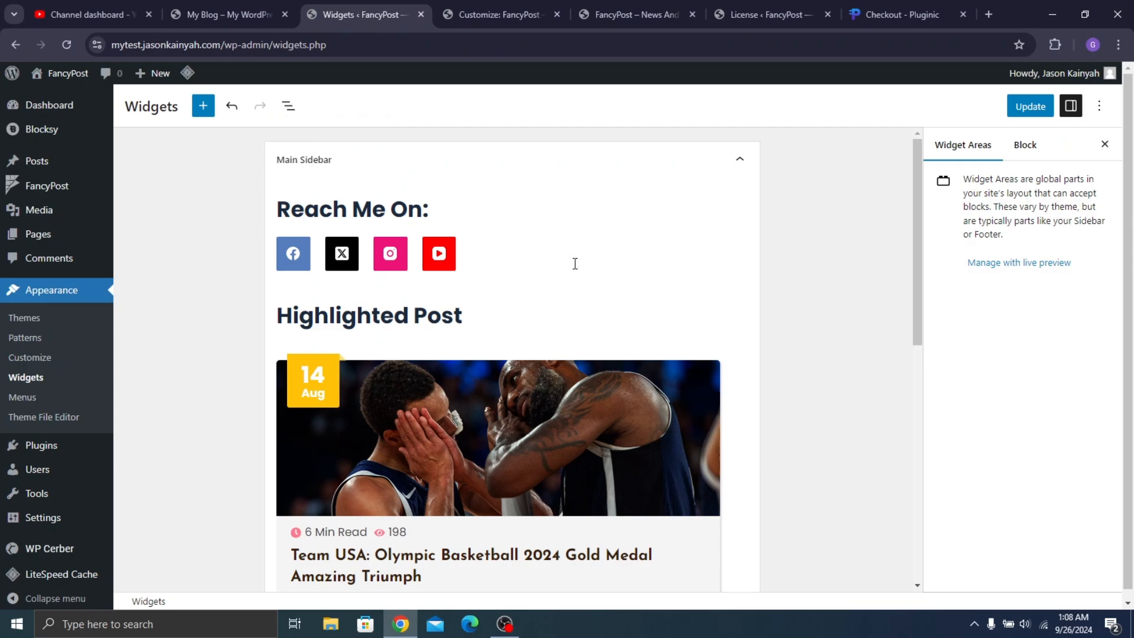
{"action": "scroll", "coordinate": [593, 417], "scroll_direction": "down", "scroll_amount": 10}
{"action": "scroll", "coordinate": [568, 362], "scroll_direction": "up", "scroll_amount": 3}
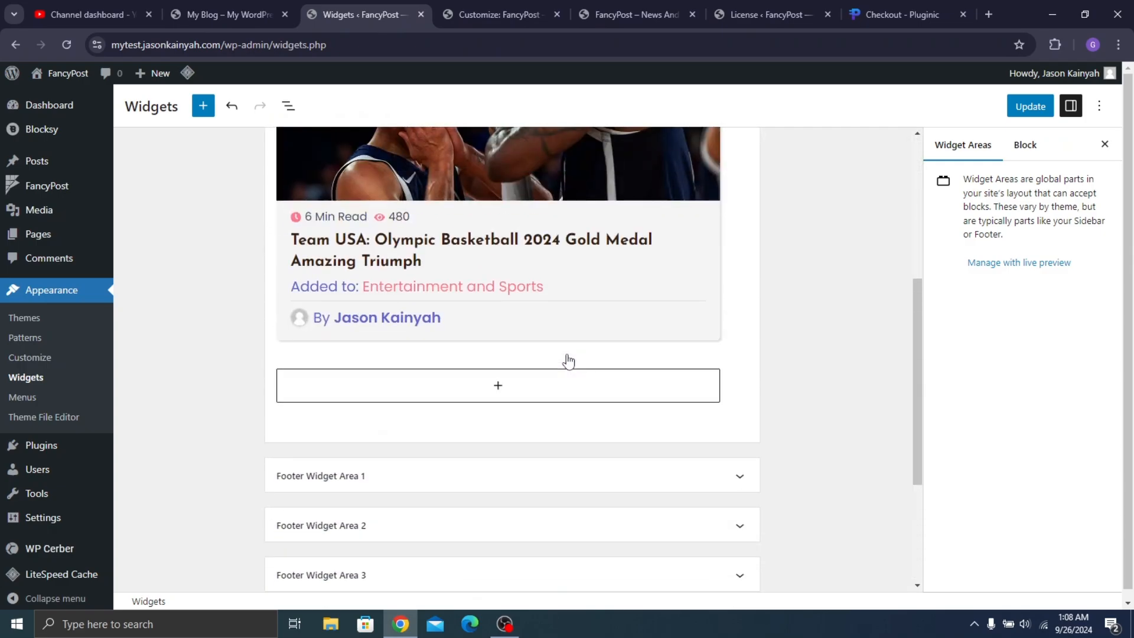
{"action": "left_click", "coordinate": [559, 395]}
{"action": "type", "text": "image"}
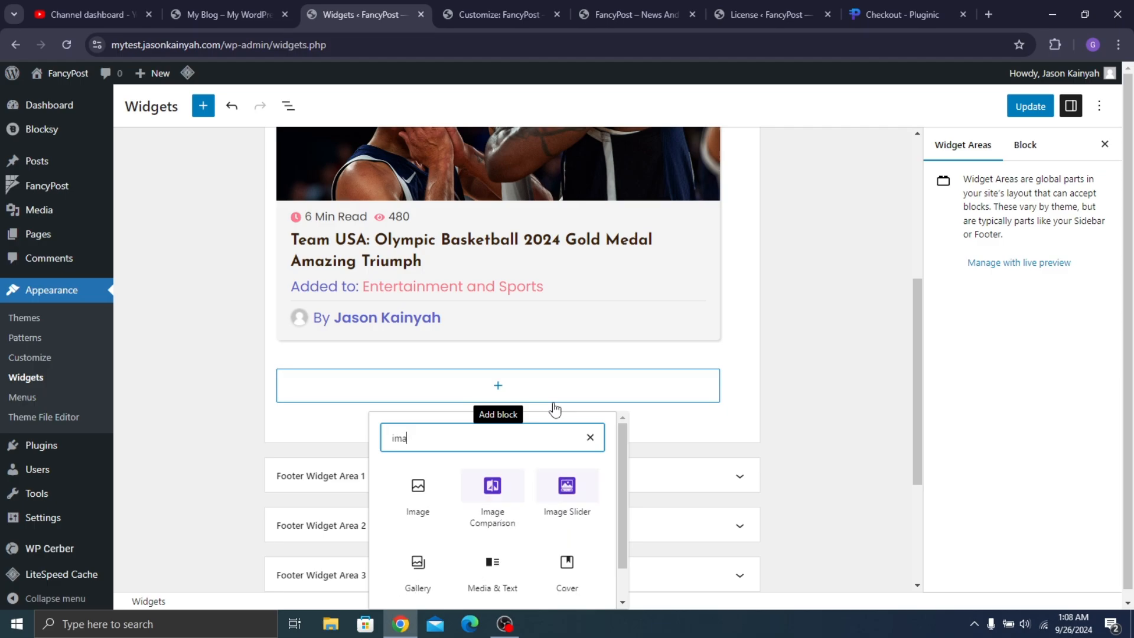
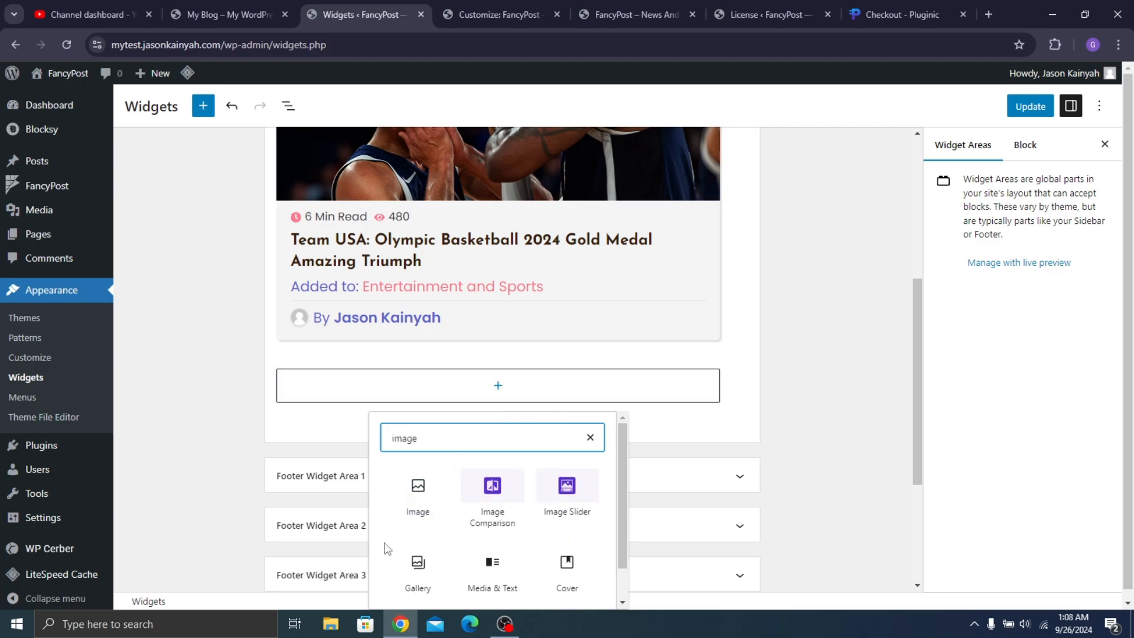
Insert advertisement-banner.jpg from the Media Library as a new Main Sidebar Image block and update
{"action": "left_click", "coordinate": [421, 502]}
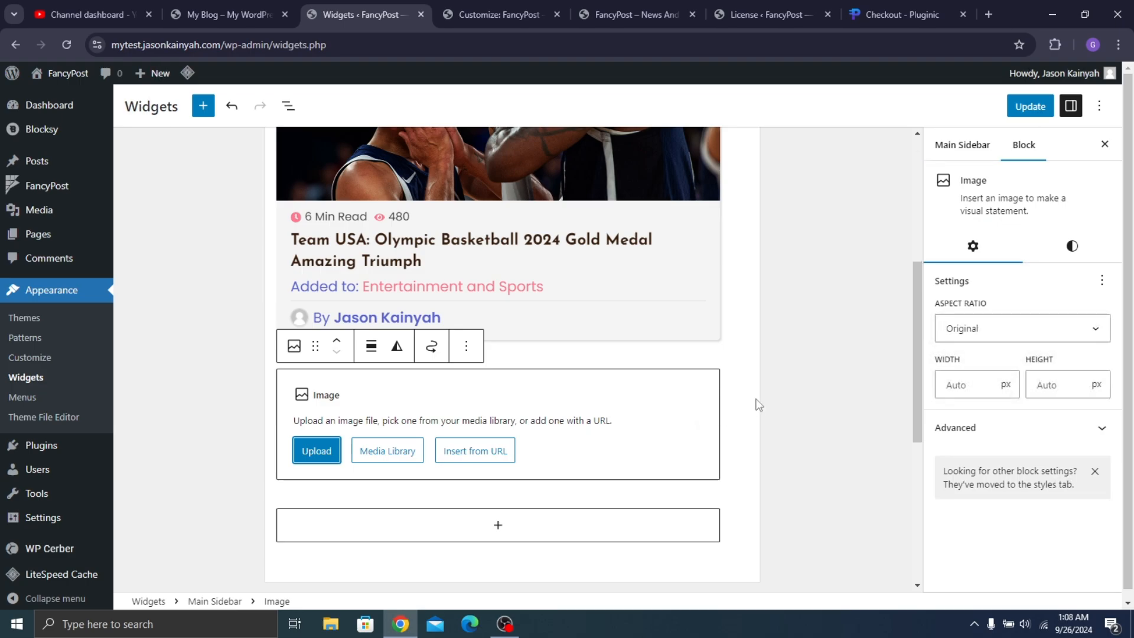
{"action": "left_click", "coordinate": [387, 452]}
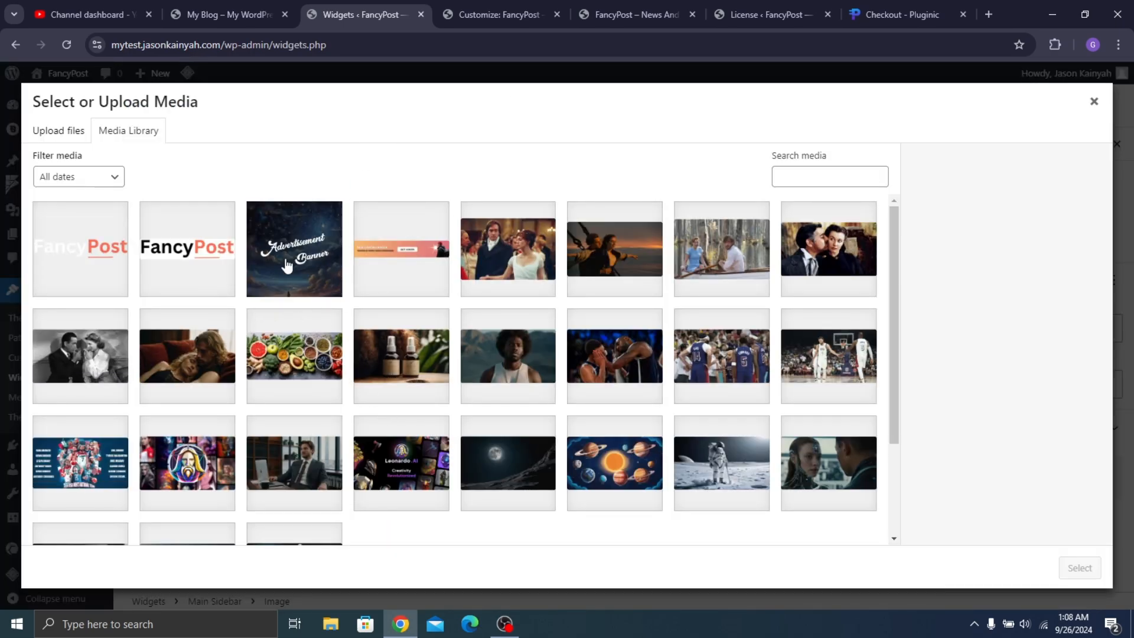
{"action": "left_click", "coordinate": [286, 265]}
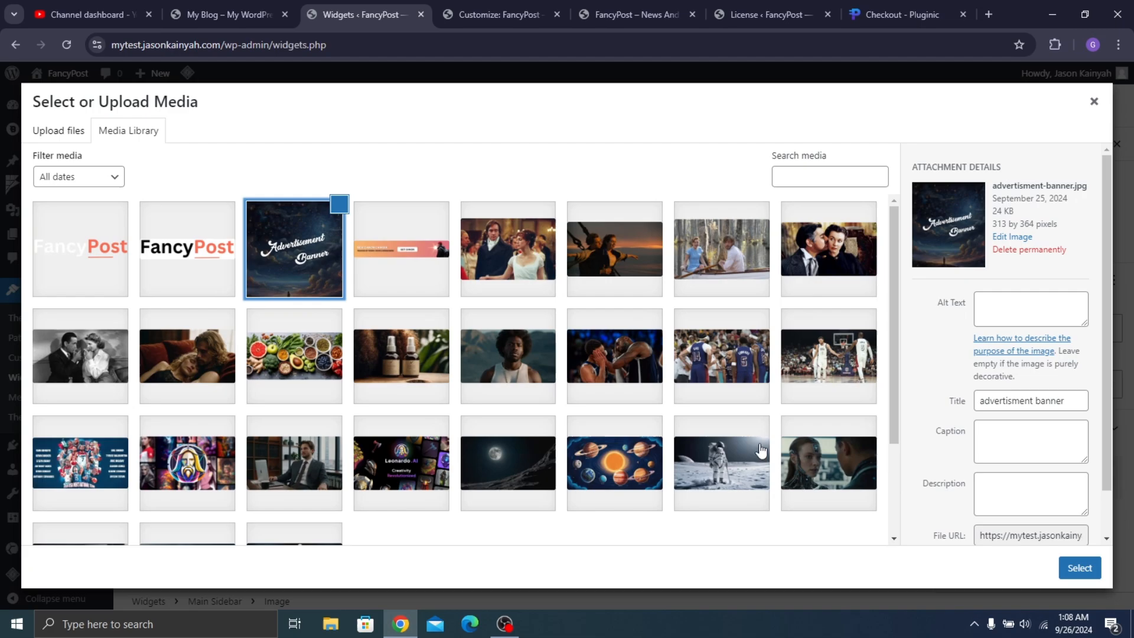
{"action": "left_click", "coordinate": [1089, 577]}
{"action": "left_click", "coordinate": [1049, 116]}
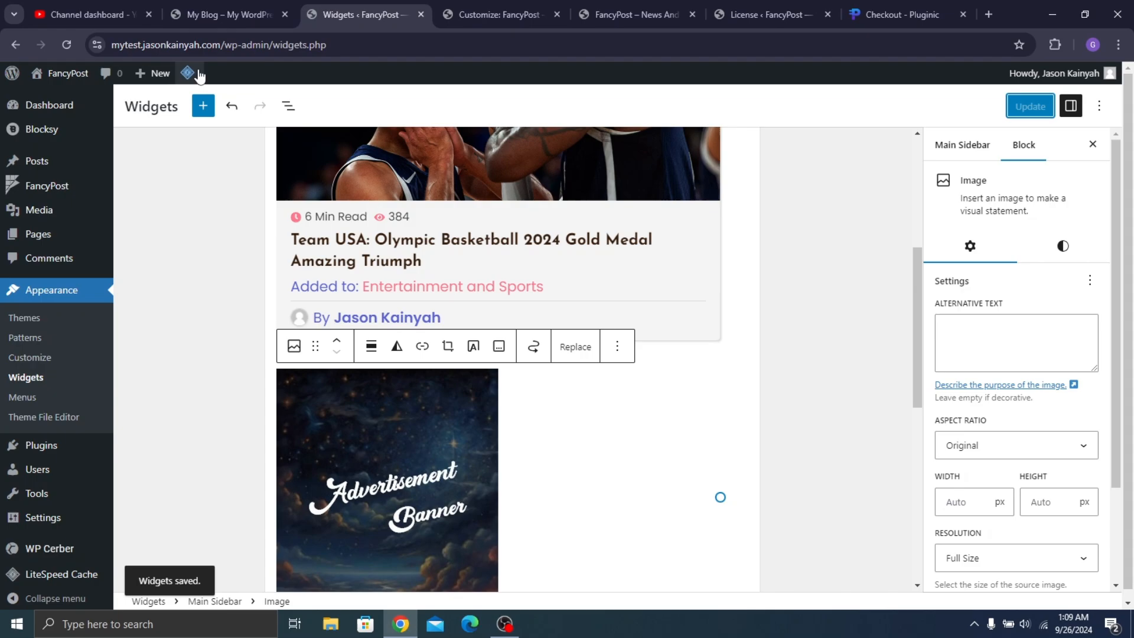
Purge all LiteSpeed cache and reload the live homepage to confirm the sidebar Advertisement Banner
{"action": "mouse_move", "coordinate": [189, 72]}
{"action": "left_click", "coordinate": [201, 153]}
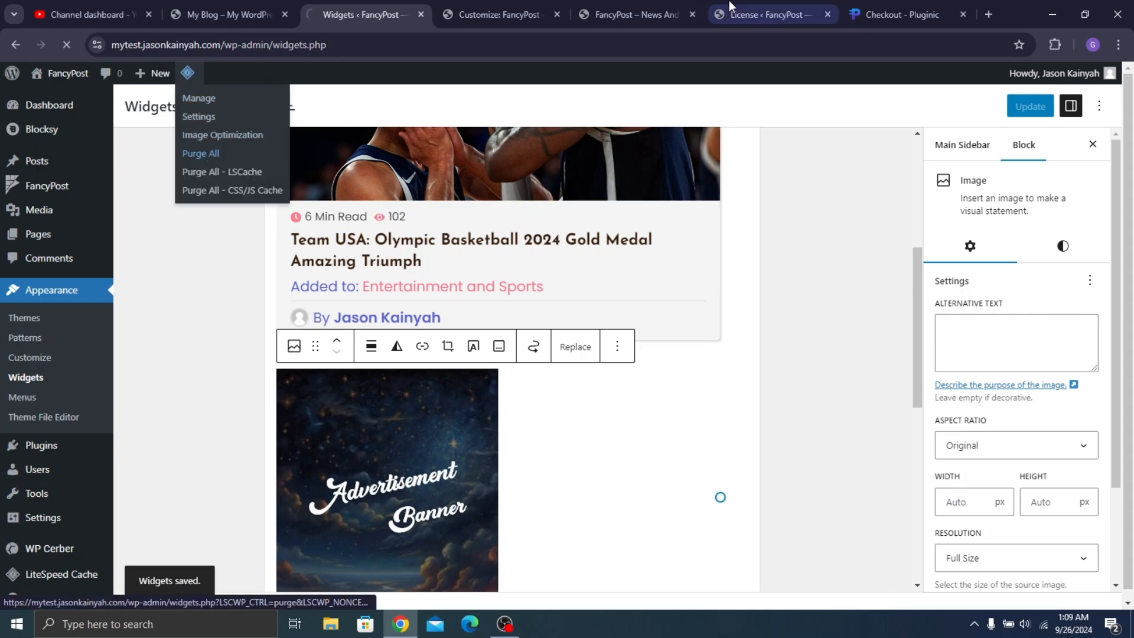
{"action": "left_click", "coordinate": [674, 5]}
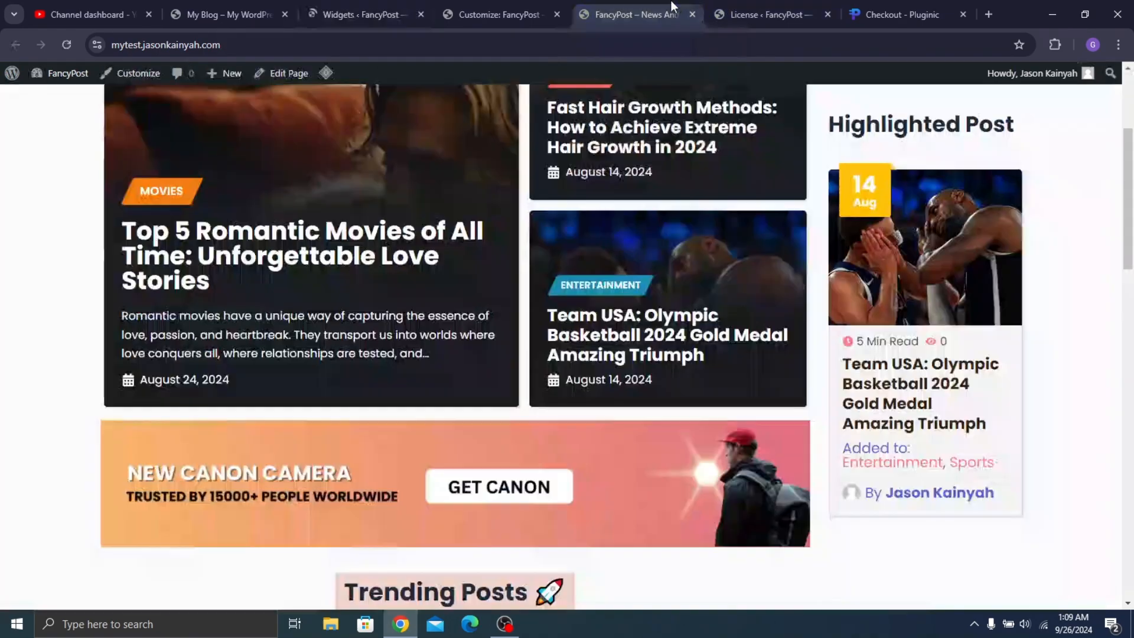
{"action": "left_click", "coordinate": [68, 45]}
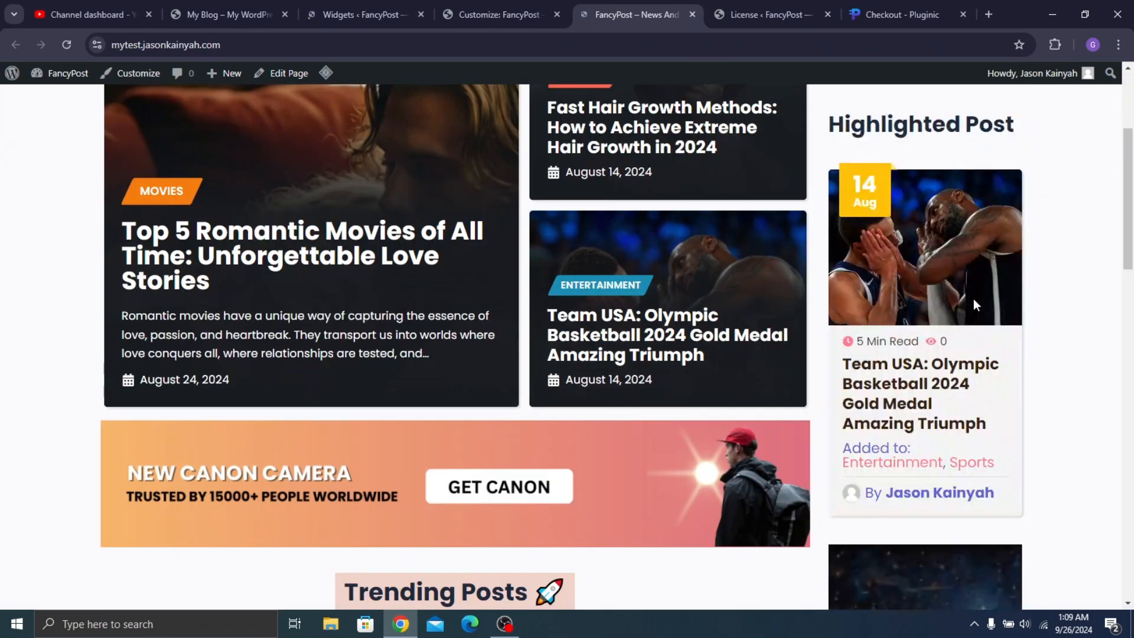
{"action": "scroll", "coordinate": [974, 299], "scroll_direction": "down", "scroll_amount": 6}
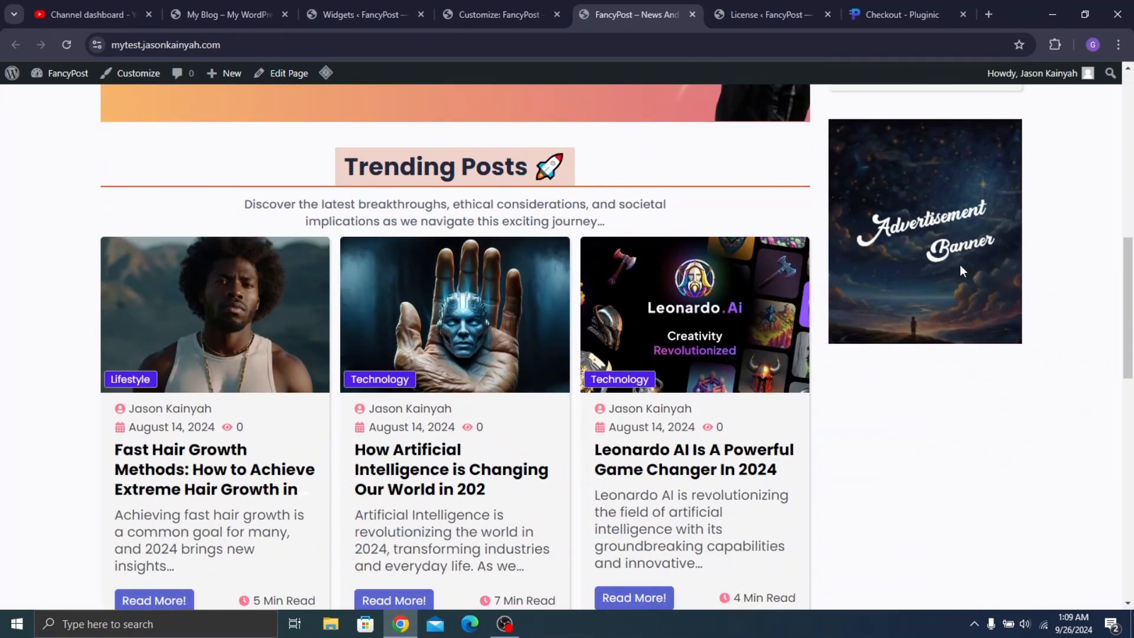
{"action": "scroll", "coordinate": [945, 248], "scroll_direction": "up", "scroll_amount": 3}
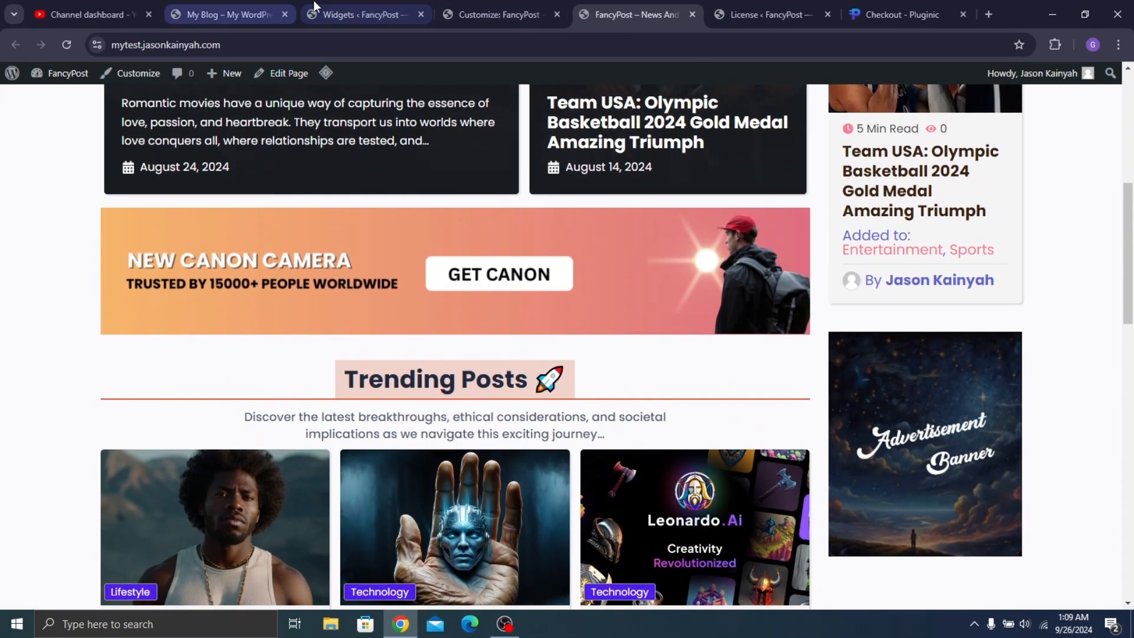
{"action": "left_click", "coordinate": [472, 3]}
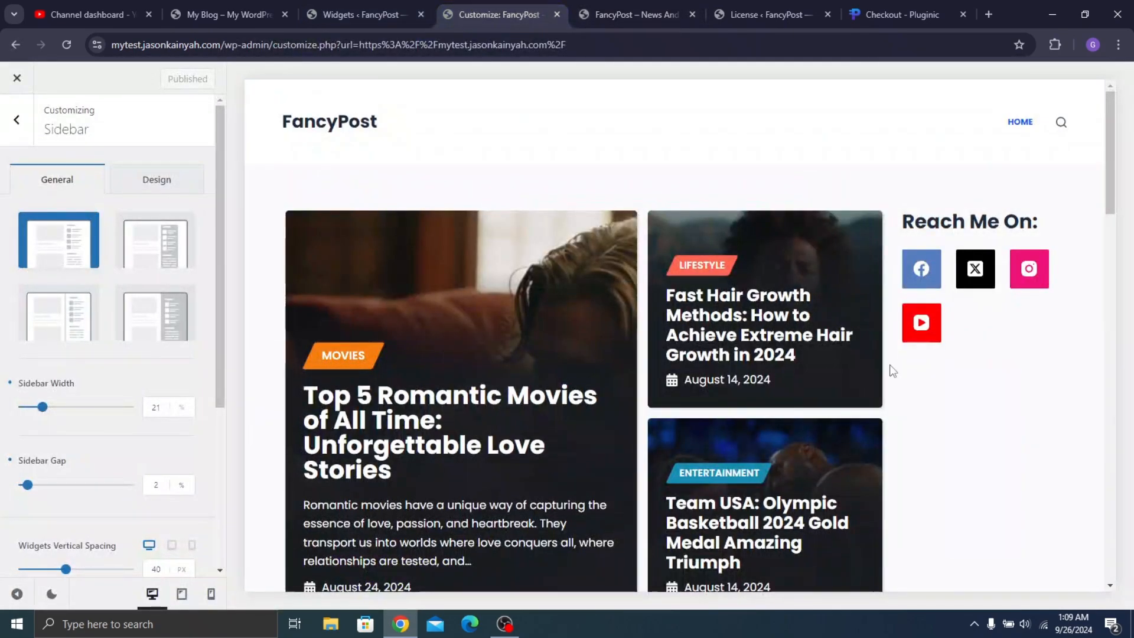
In the Customizer's Sidebar options, set Sidebar Gap to 3% and Sidebar Width to 22%, then publish
{"action": "left_click", "coordinate": [912, 217]}
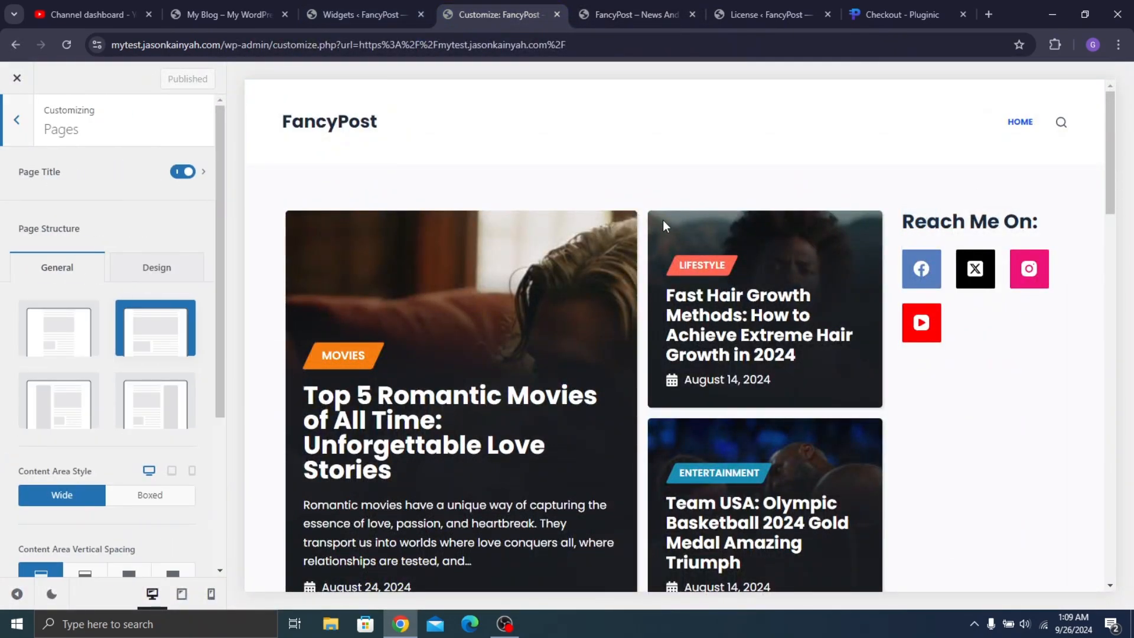
{"action": "scroll", "coordinate": [130, 302], "scroll_direction": "down", "scroll_amount": 3}
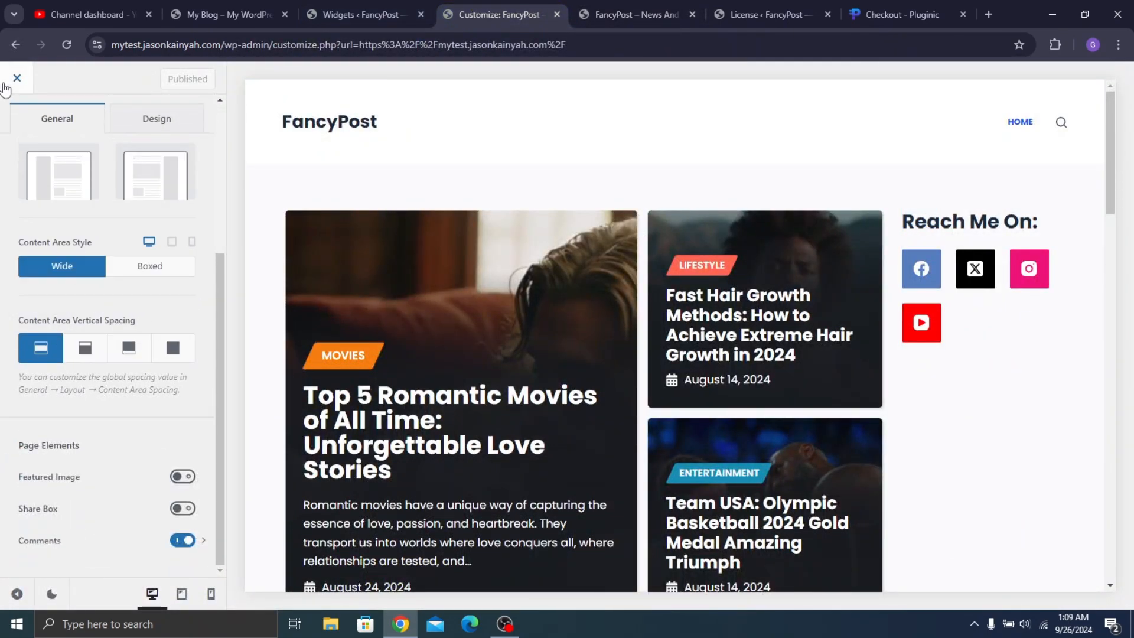
{"action": "scroll", "coordinate": [20, 112], "scroll_direction": "up", "scroll_amount": 3}
{"action": "left_click", "coordinate": [20, 115]}
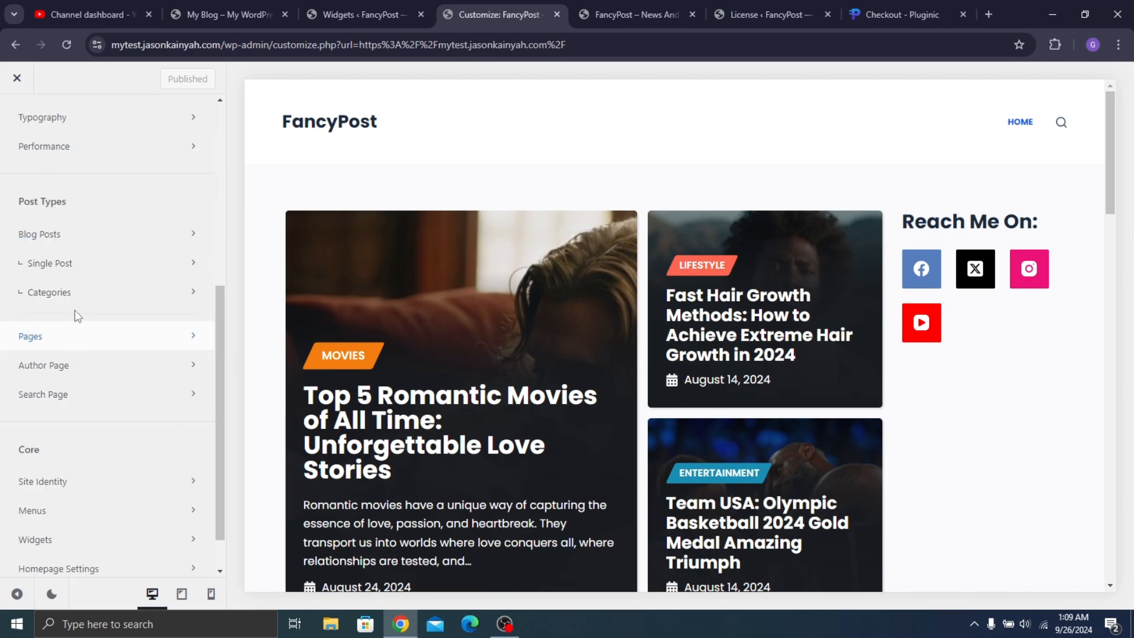
{"action": "scroll", "coordinate": [77, 316], "scroll_direction": "up", "scroll_amount": 5}
{"action": "left_click", "coordinate": [65, 271]}
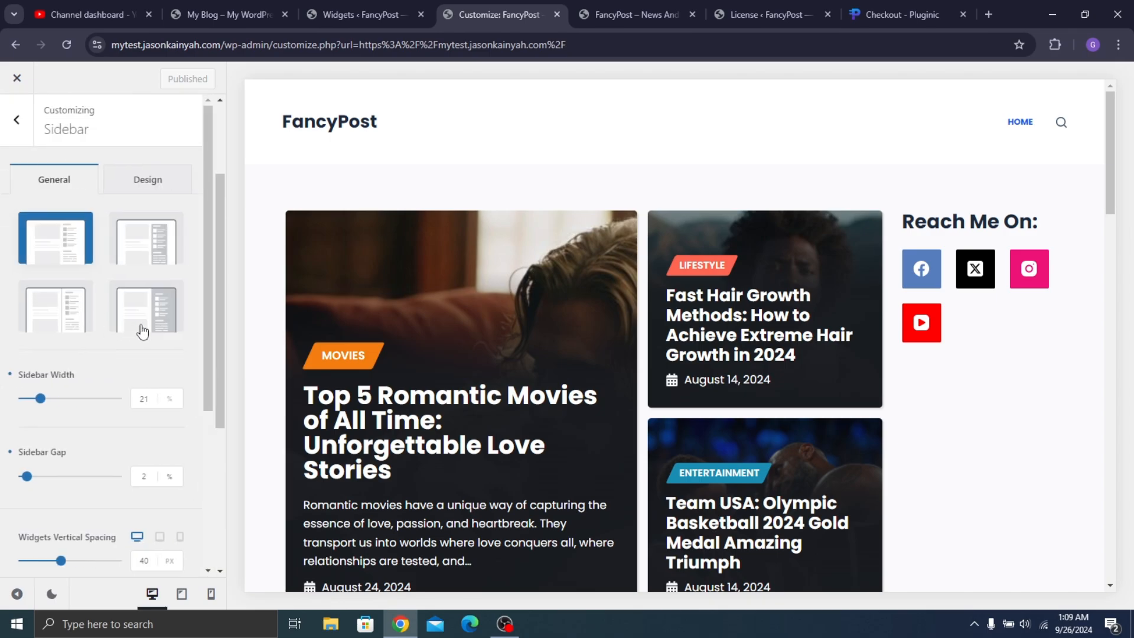
{"action": "left_click", "coordinate": [158, 488]}
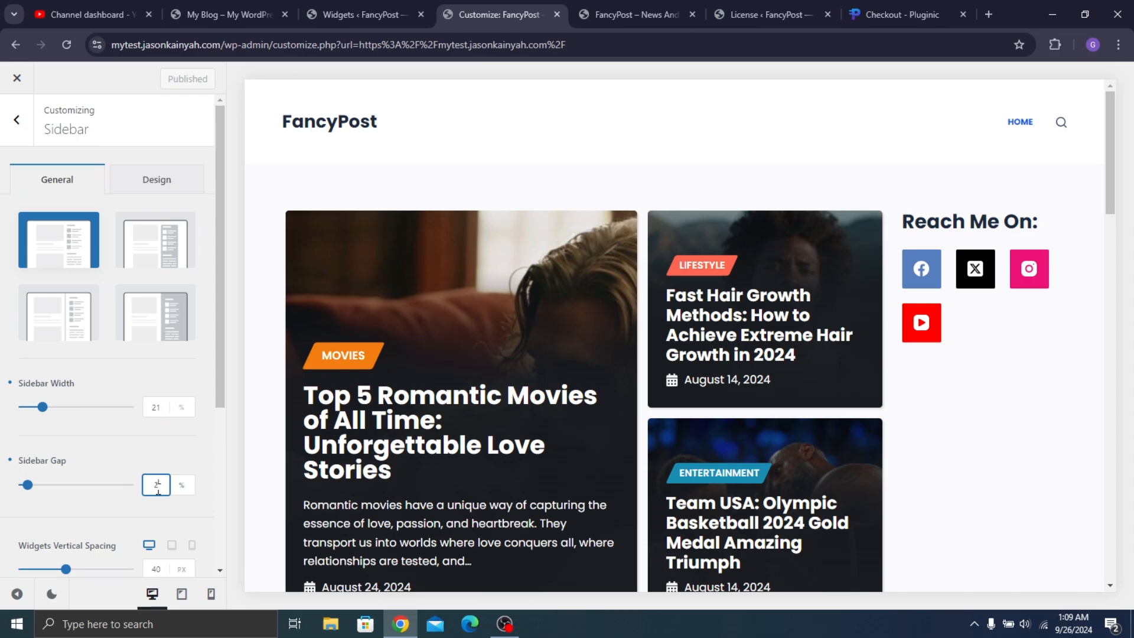
{"action": "type", "text": "5"}
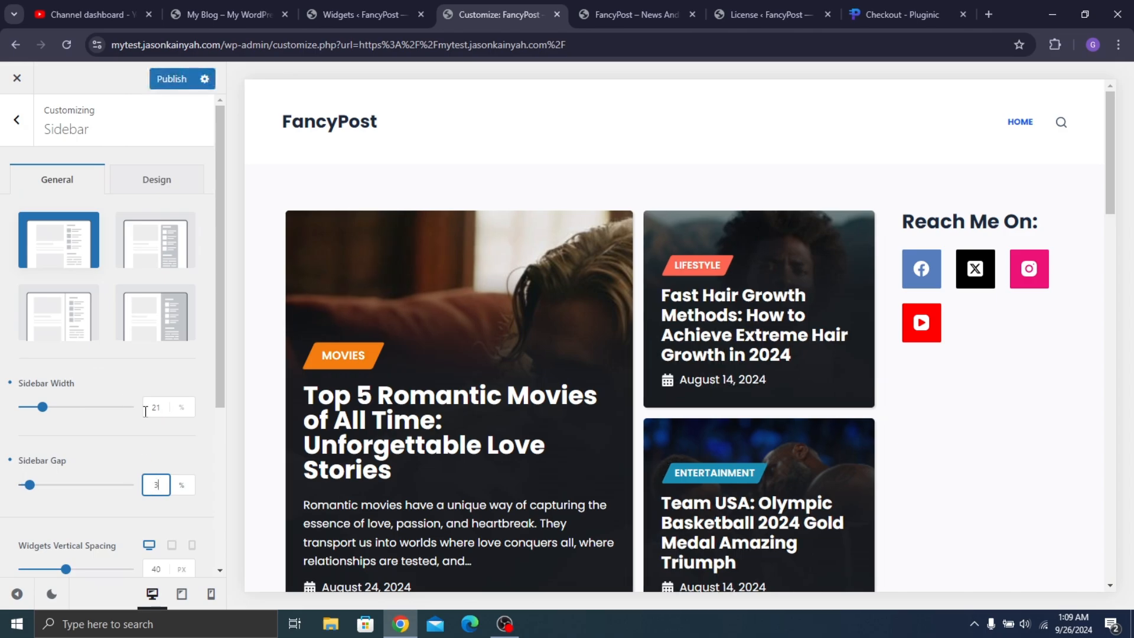
{"action": "type", "text": "2"}
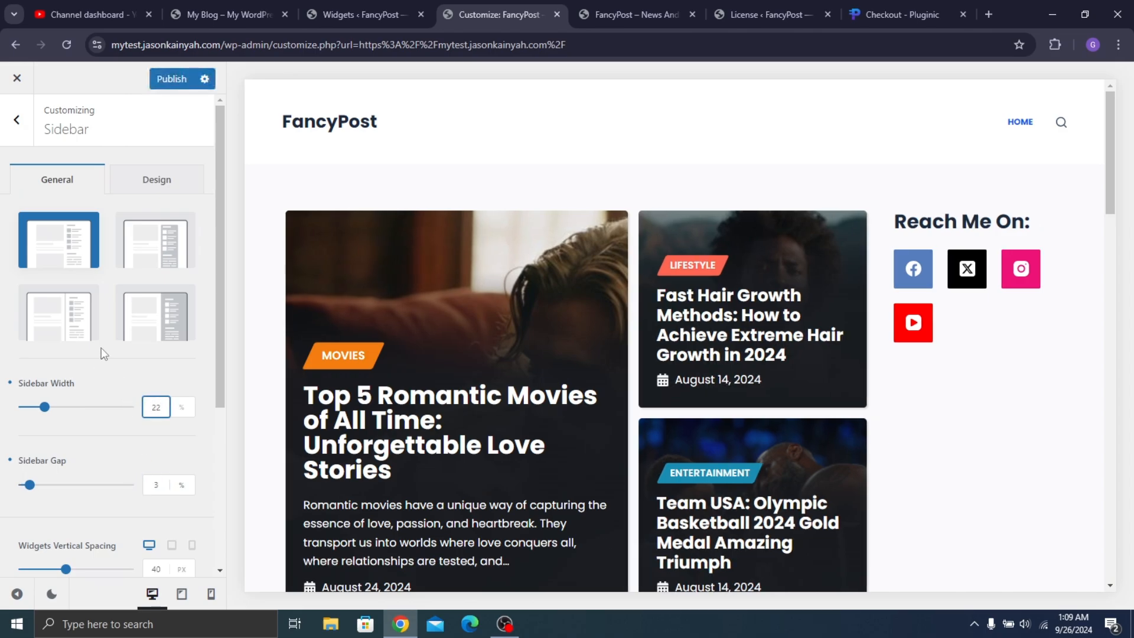
{"action": "left_click", "coordinate": [176, 84]}
{"action": "left_click", "coordinate": [321, 3]}
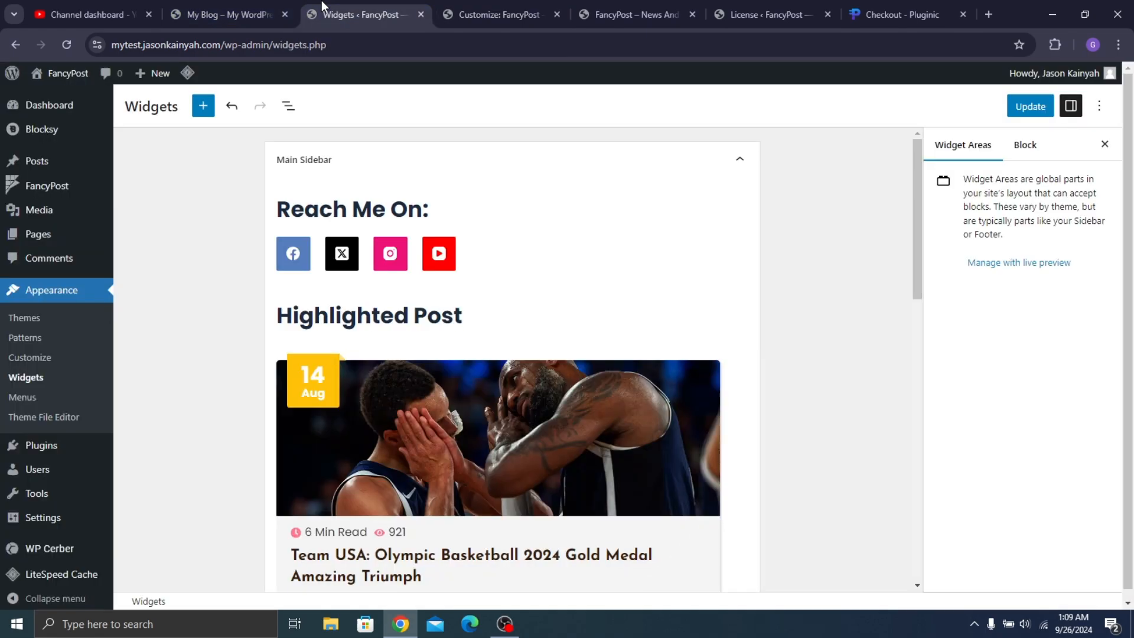
{"action": "left_click", "coordinate": [182, 2]}
{"action": "scroll", "coordinate": [987, 351], "scroll_direction": "down", "scroll_amount": 5}
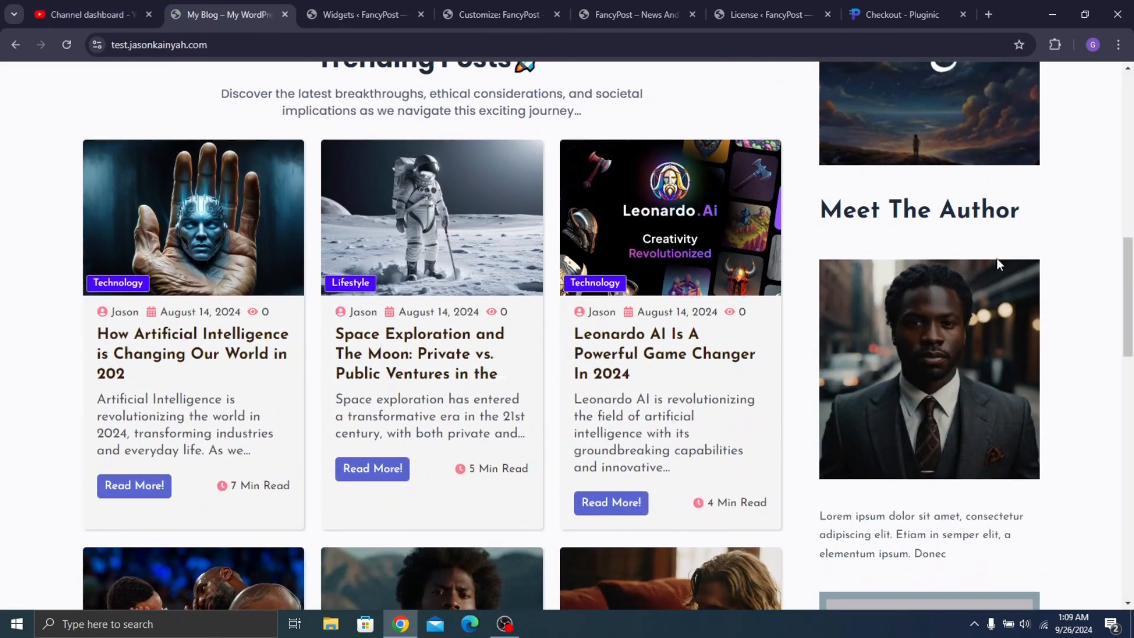
{"action": "scroll", "coordinate": [997, 258], "scroll_direction": "down", "scroll_amount": 5}
{"action": "scroll", "coordinate": [987, 252], "scroll_direction": "up", "scroll_amount": 5}
{"action": "left_click", "coordinate": [325, 1]}
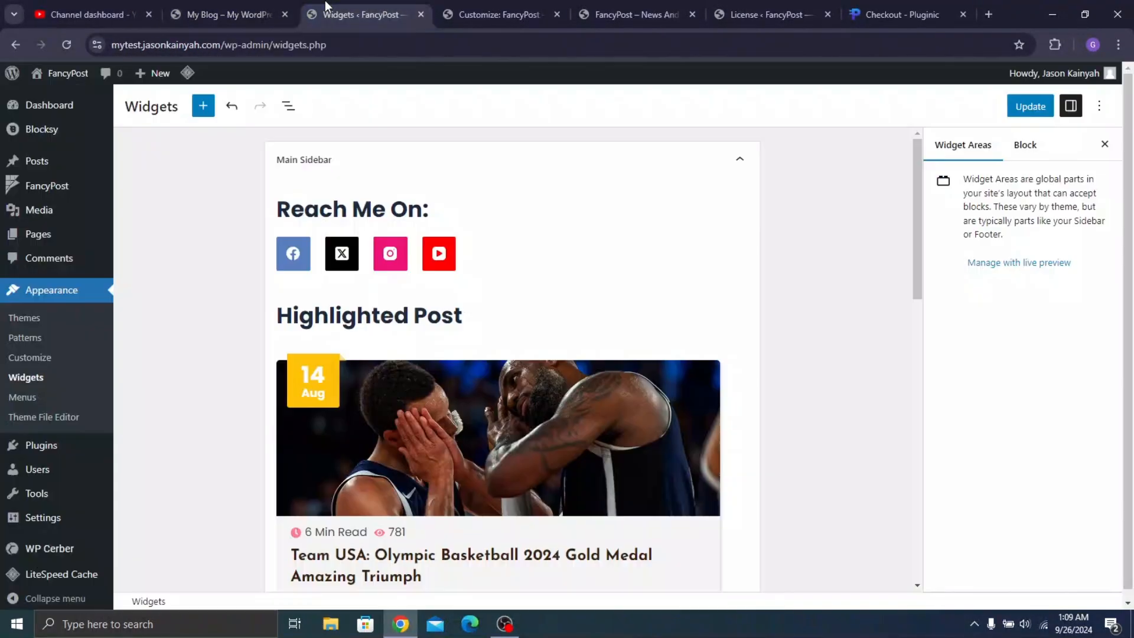
{"action": "left_click", "coordinate": [455, 1]}
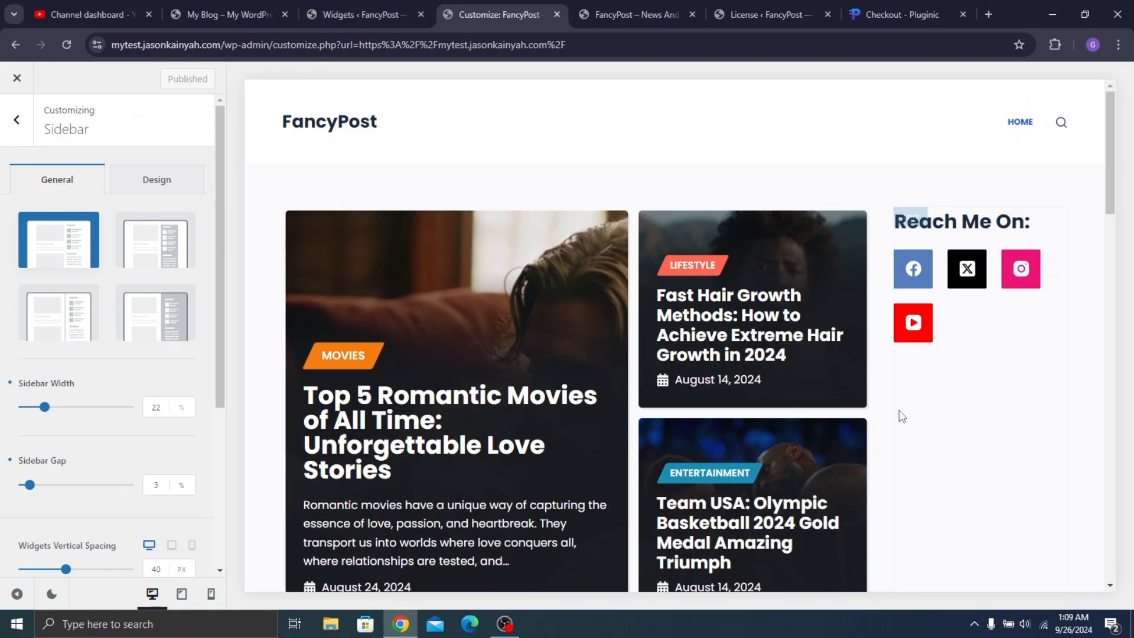
{"action": "scroll", "coordinate": [945, 380], "scroll_direction": "down", "scroll_amount": 4}
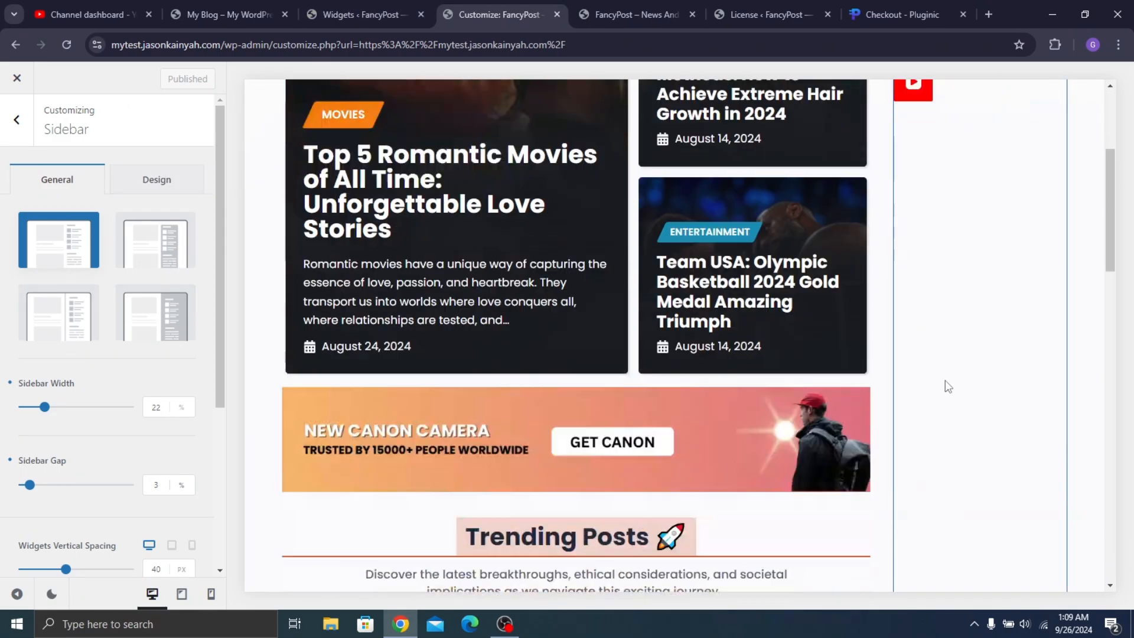
{"action": "scroll", "coordinate": [442, 214], "scroll_direction": "up", "scroll_amount": 4}
{"action": "left_click", "coordinate": [378, 11]}
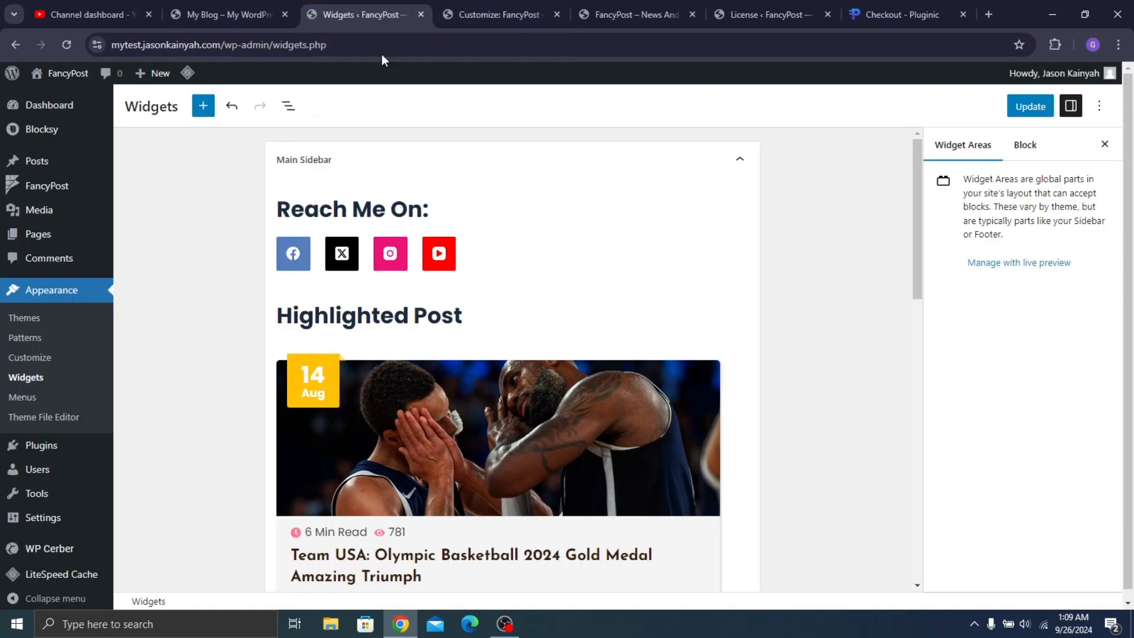
{"action": "scroll", "coordinate": [483, 354], "scroll_direction": "down", "scroll_amount": 10}
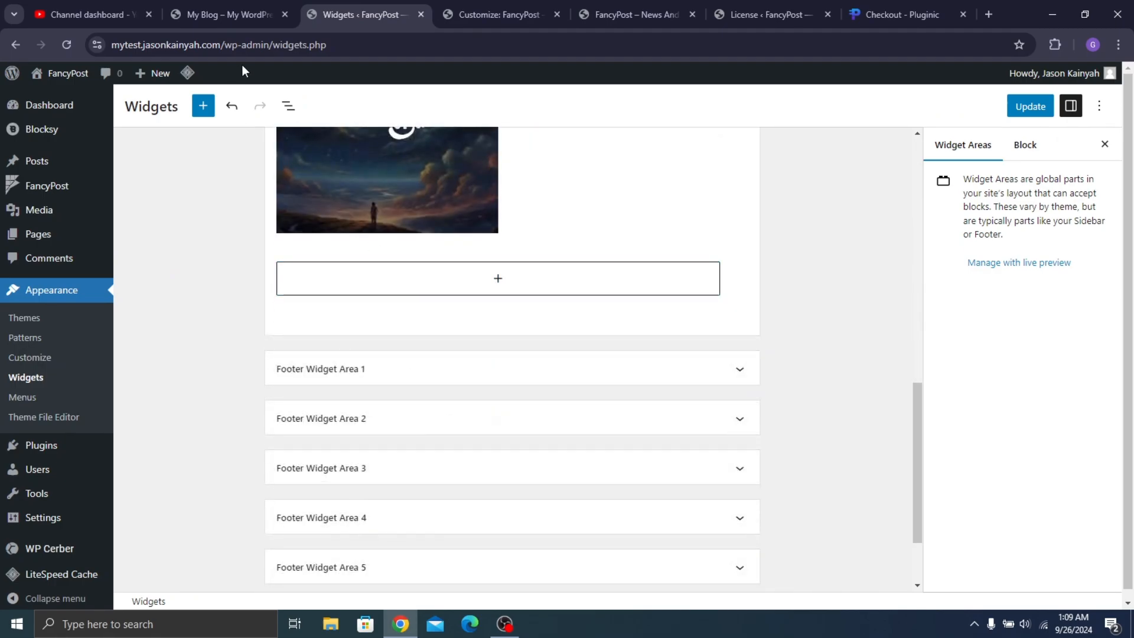
Duplicate the Highlighted Post widget in List View and retitle the copy's heading 'Meet The Author'
{"action": "left_click", "coordinate": [286, 107]}
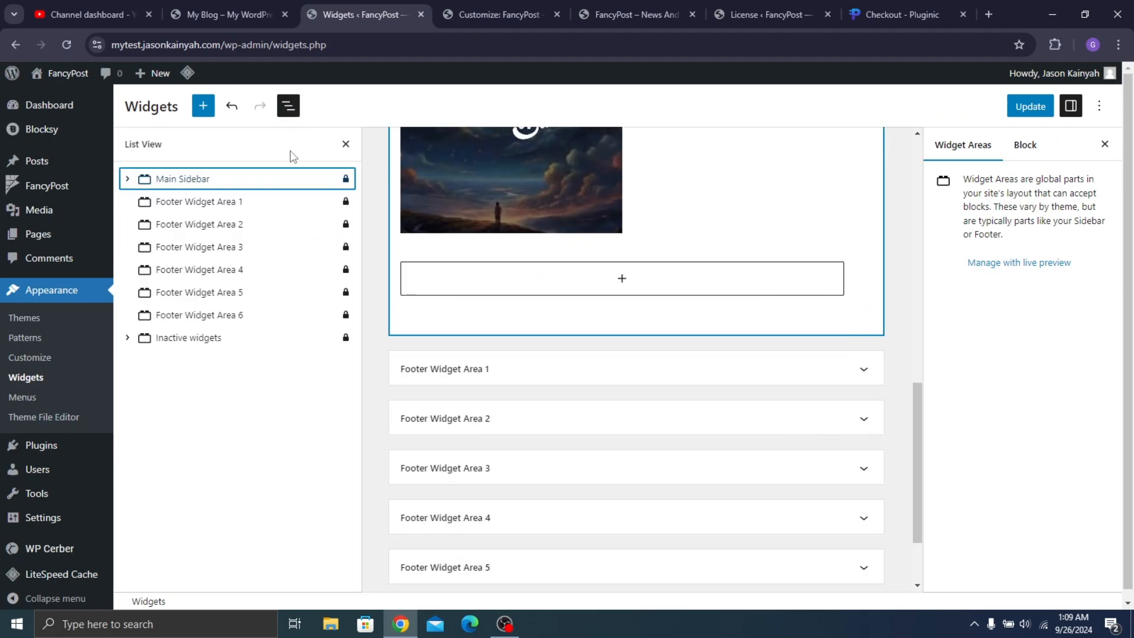
{"action": "left_click", "coordinate": [127, 179]}
{"action": "left_click", "coordinate": [224, 227]}
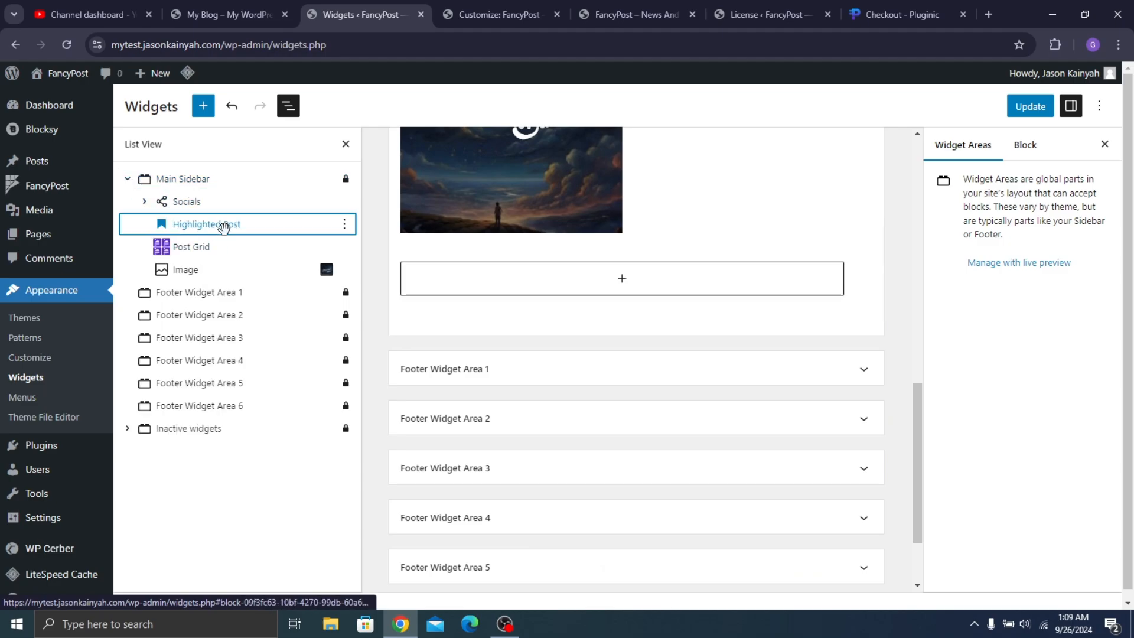
{"action": "right_click", "coordinate": [224, 228]}
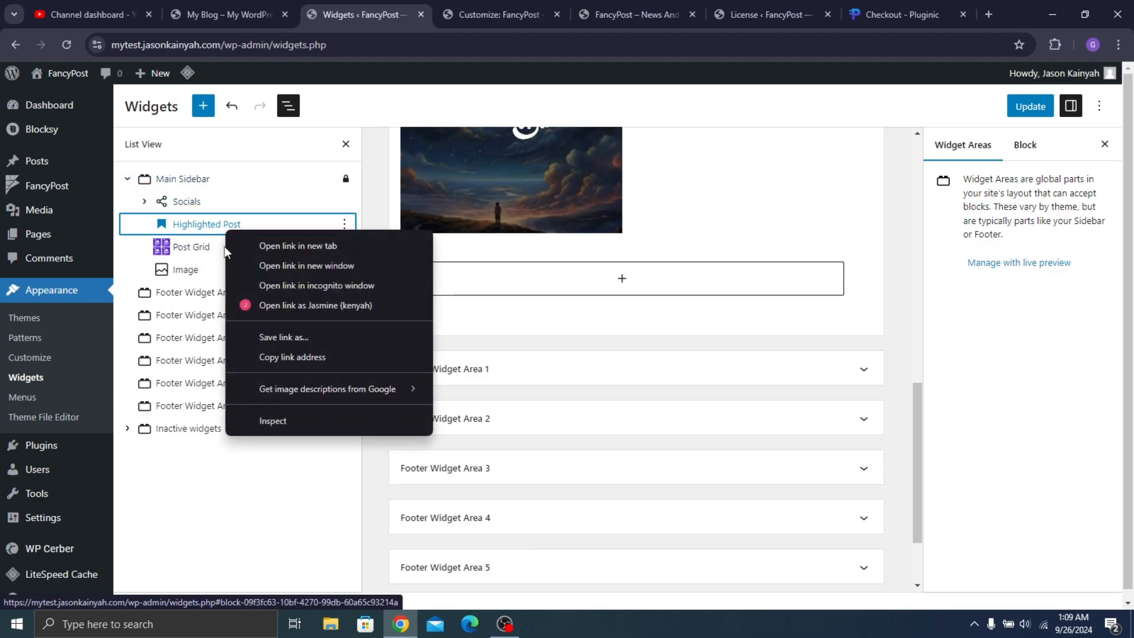
{"action": "left_click", "coordinate": [347, 225]}
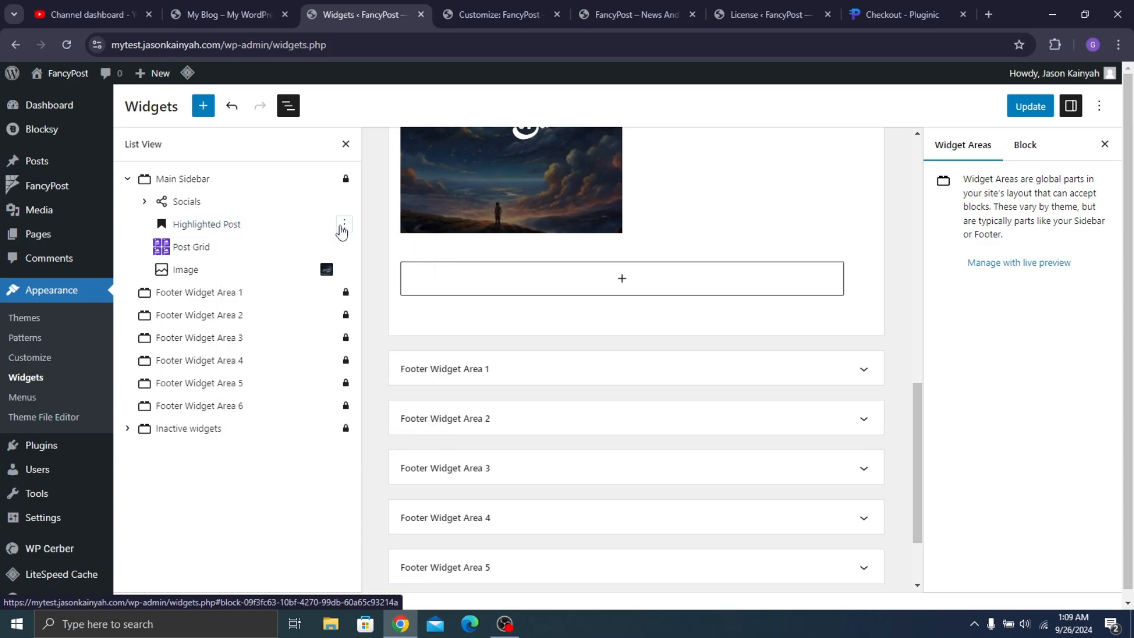
{"action": "left_click", "coordinate": [342, 230]}
{"action": "left_click", "coordinate": [374, 300]}
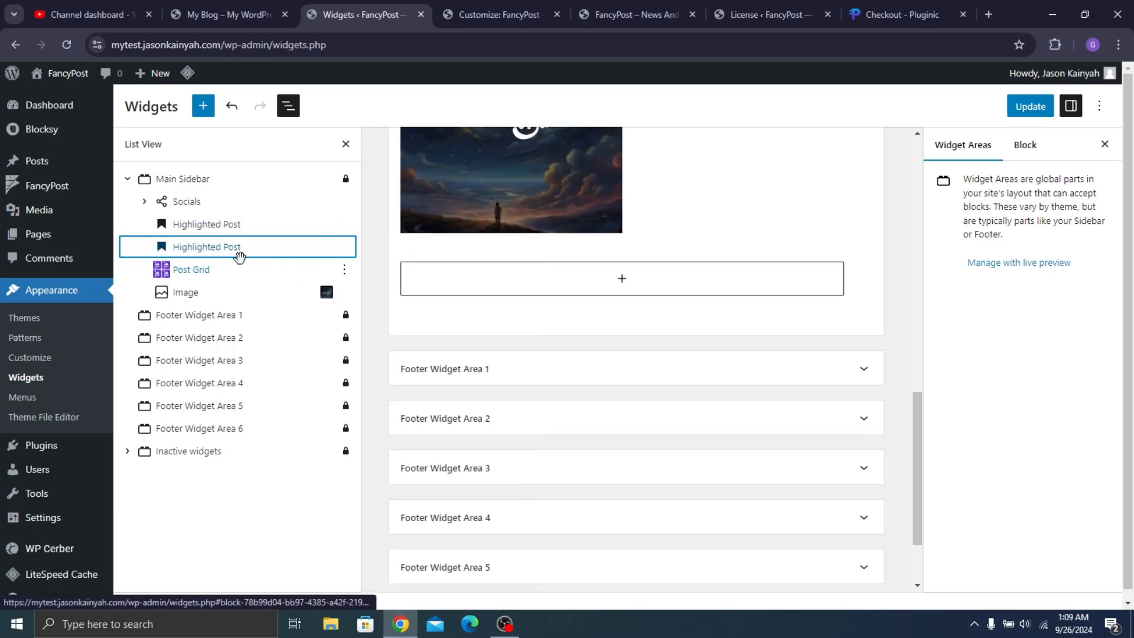
{"action": "left_click_drag", "start_coordinate": [278, 245], "coordinate": [251, 297]}
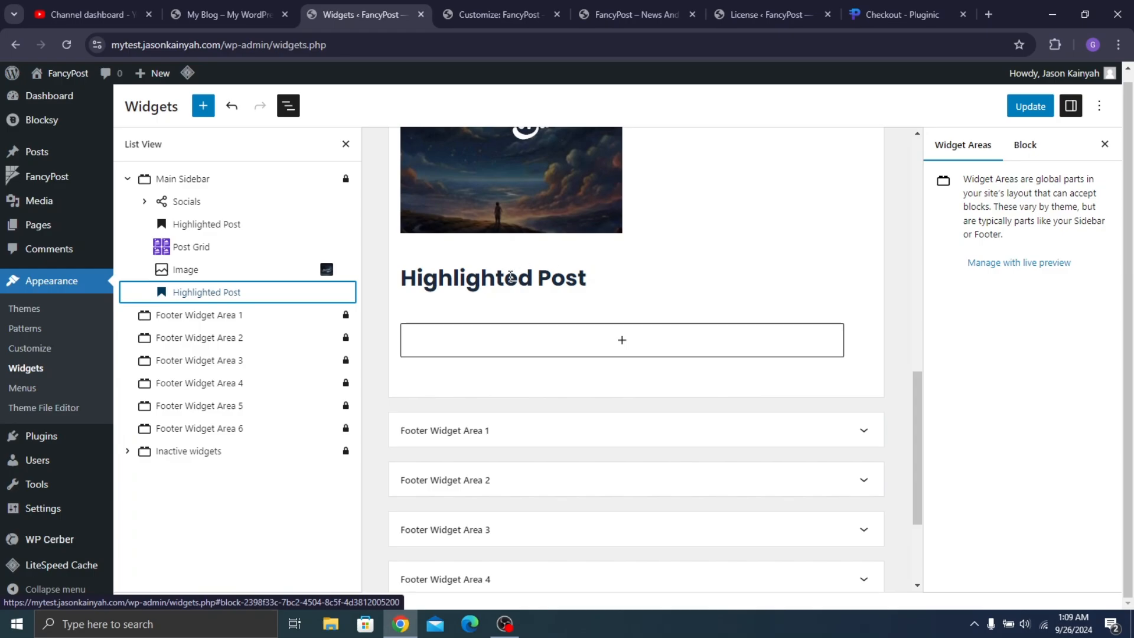
{"action": "triple_click", "coordinate": [511, 277]}
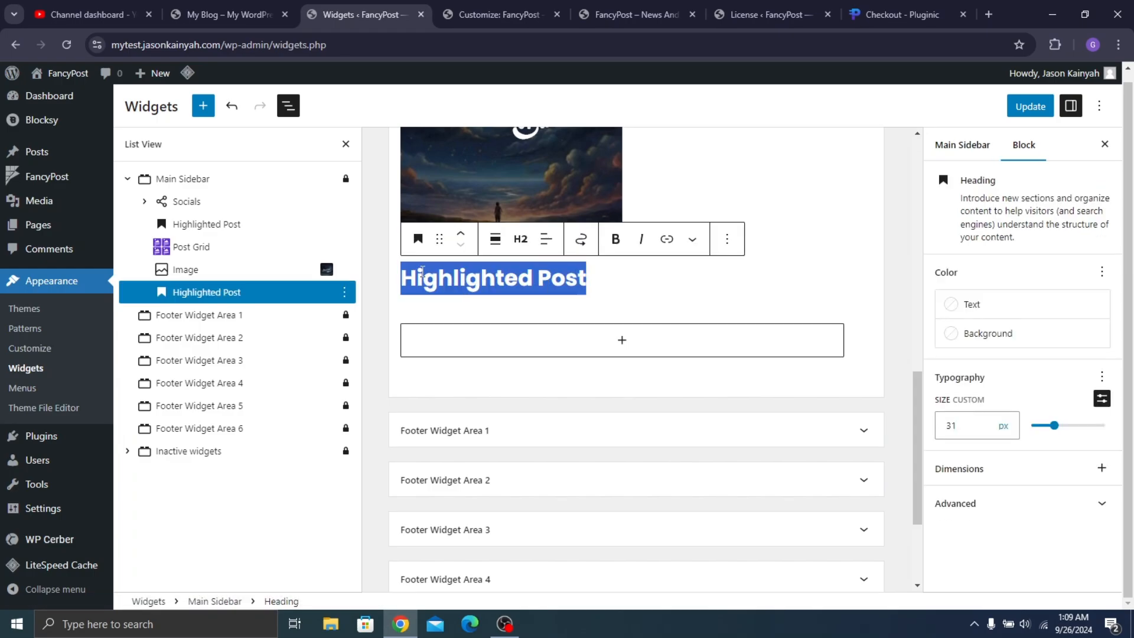
{"action": "type", "text": "Meet "}
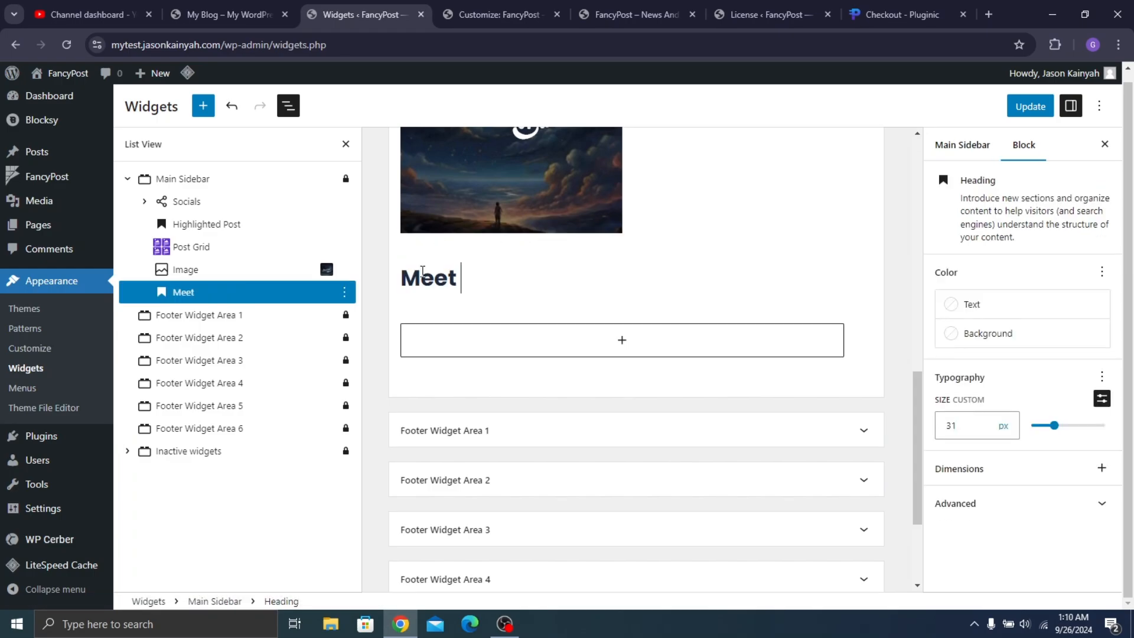
{"action": "type", "text": "The Author"}
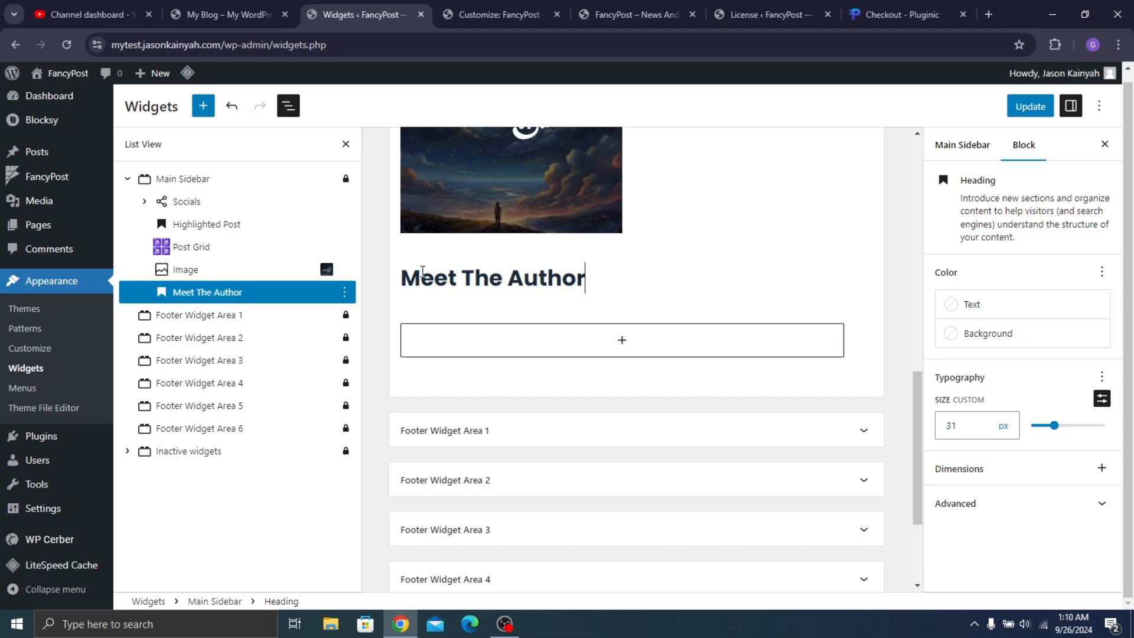
Duplicate the banner Image block and place the Meet The Author heading above the copy
{"action": "right_click", "coordinate": [213, 277]}
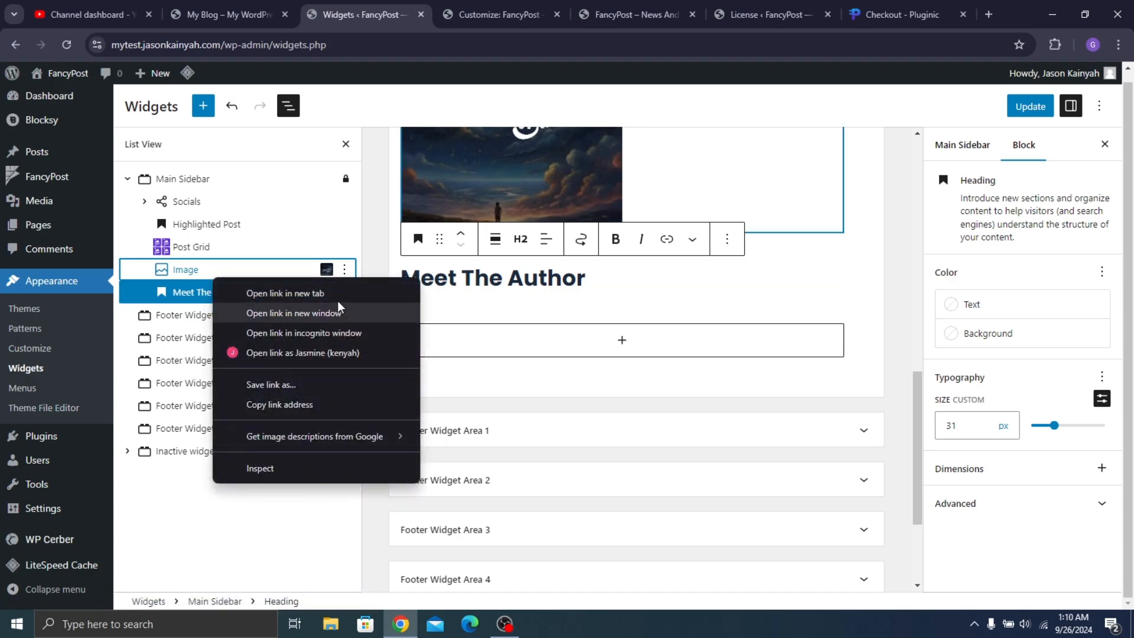
{"action": "left_click", "coordinate": [344, 269]}
{"action": "left_click", "coordinate": [363, 332]}
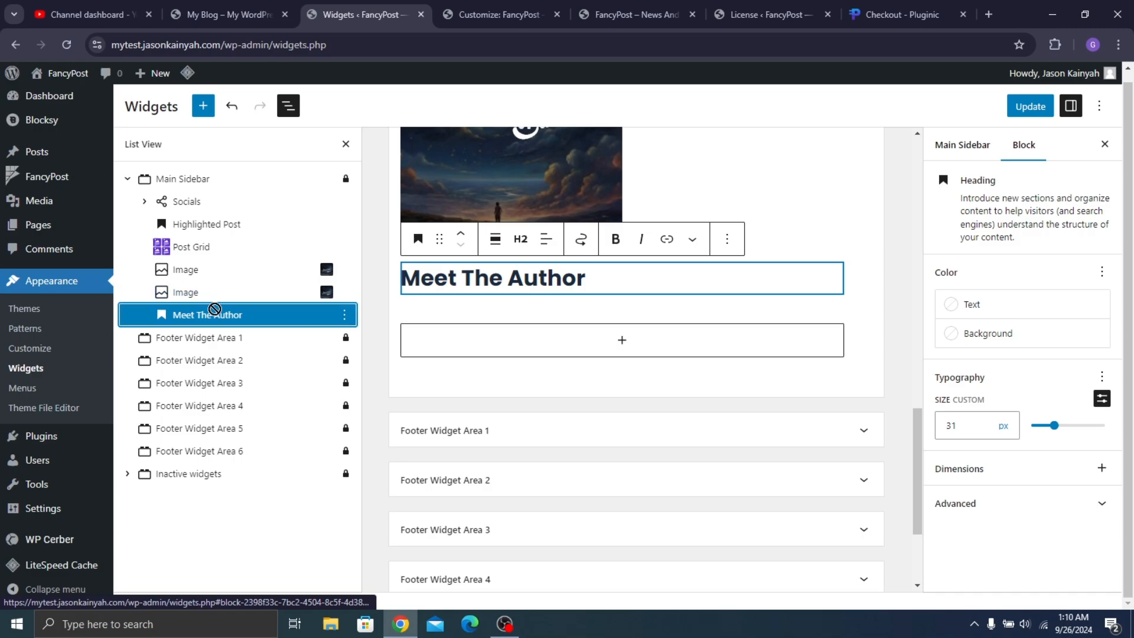
{"action": "left_click_drag", "start_coordinate": [214, 309], "coordinate": [227, 287]}
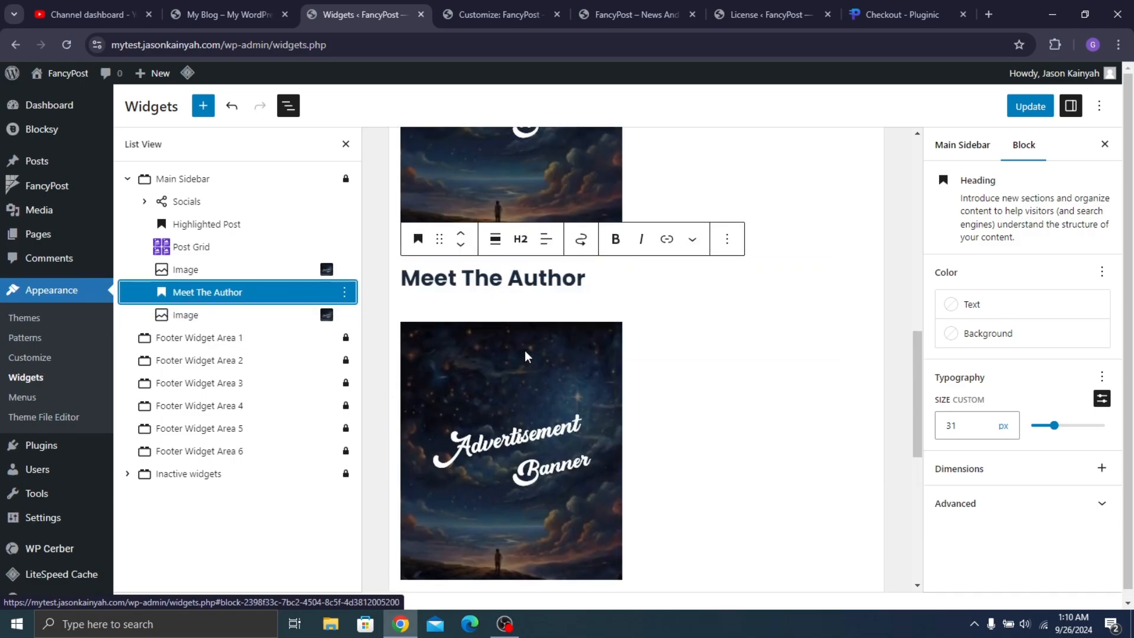
{"action": "left_click", "coordinate": [298, 314]}
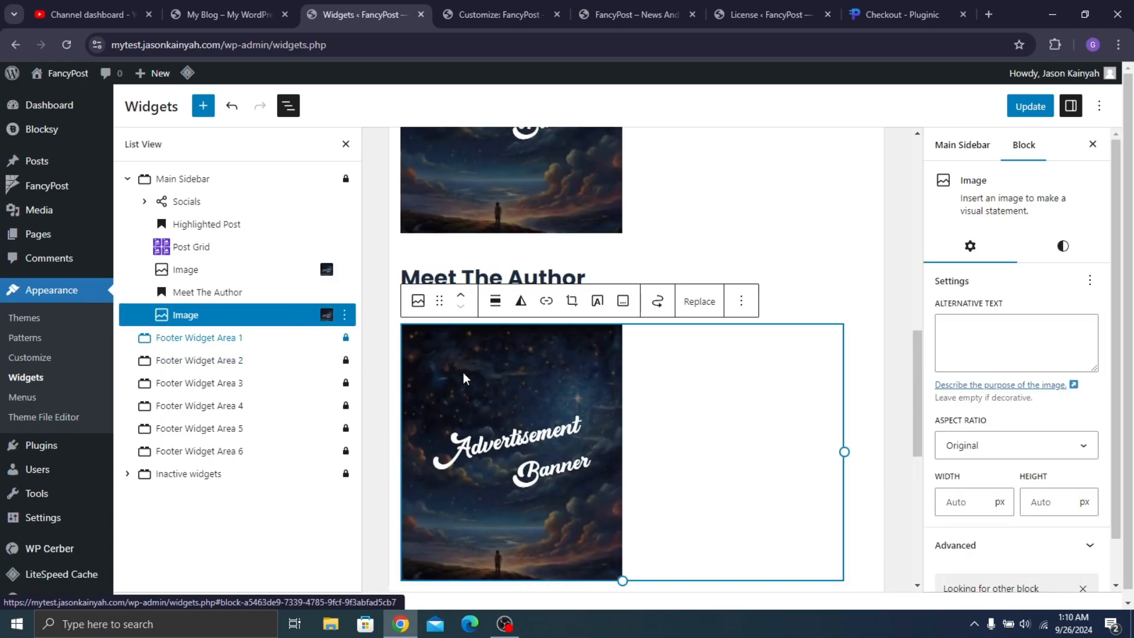
Replace the duplicated banner with the CEO-1.jpg portrait, save the widgets, and preview the blog
{"action": "left_click", "coordinate": [700, 301]}
{"action": "left_click", "coordinate": [737, 347]}
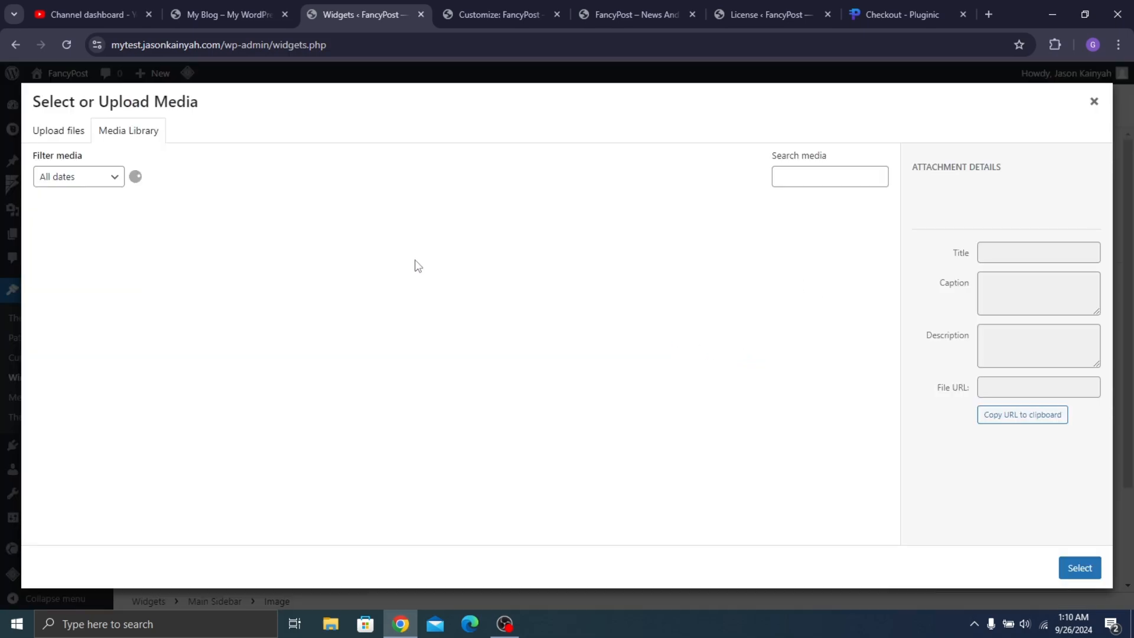
{"action": "scroll", "coordinate": [456, 335], "scroll_direction": "down", "scroll_amount": 3}
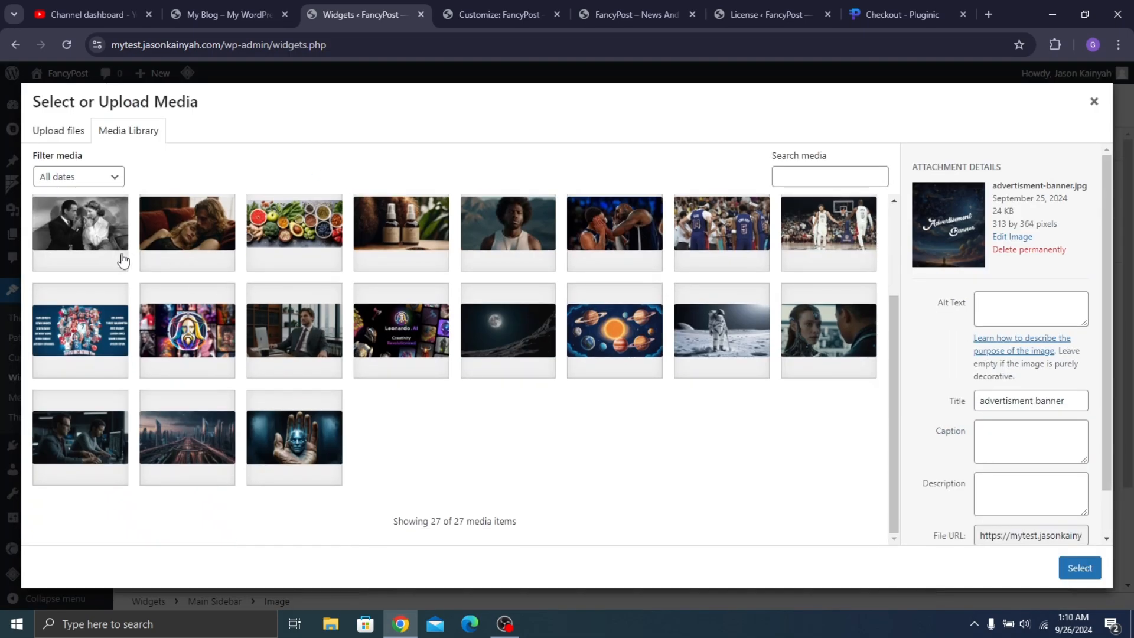
{"action": "scroll", "coordinate": [122, 260], "scroll_direction": "up", "scroll_amount": 3}
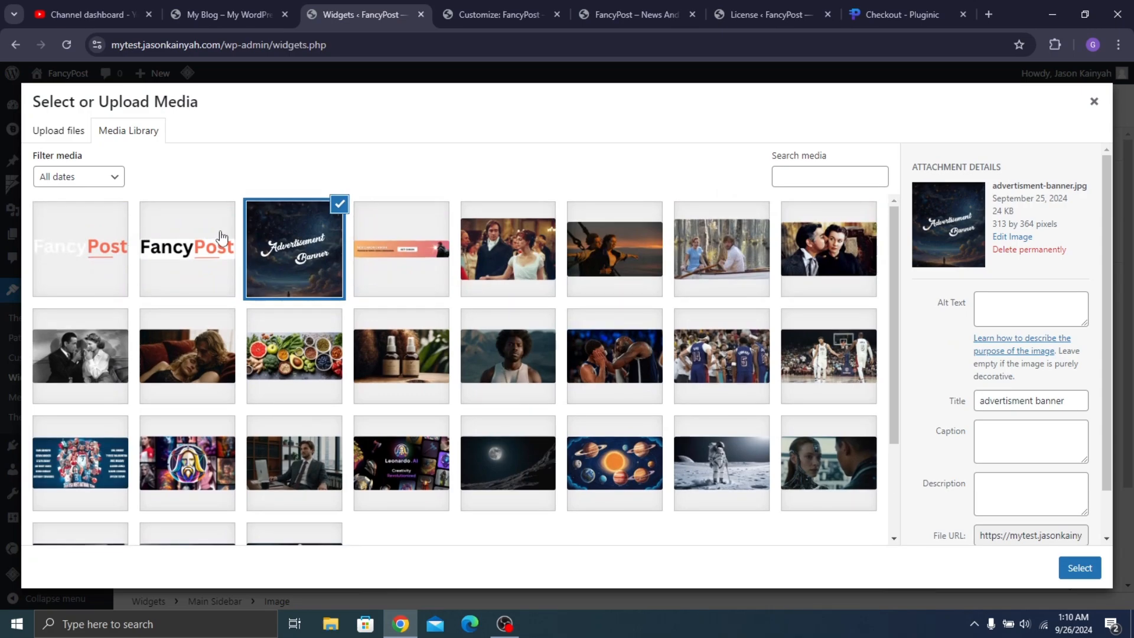
{"action": "left_click", "coordinate": [83, 270]}
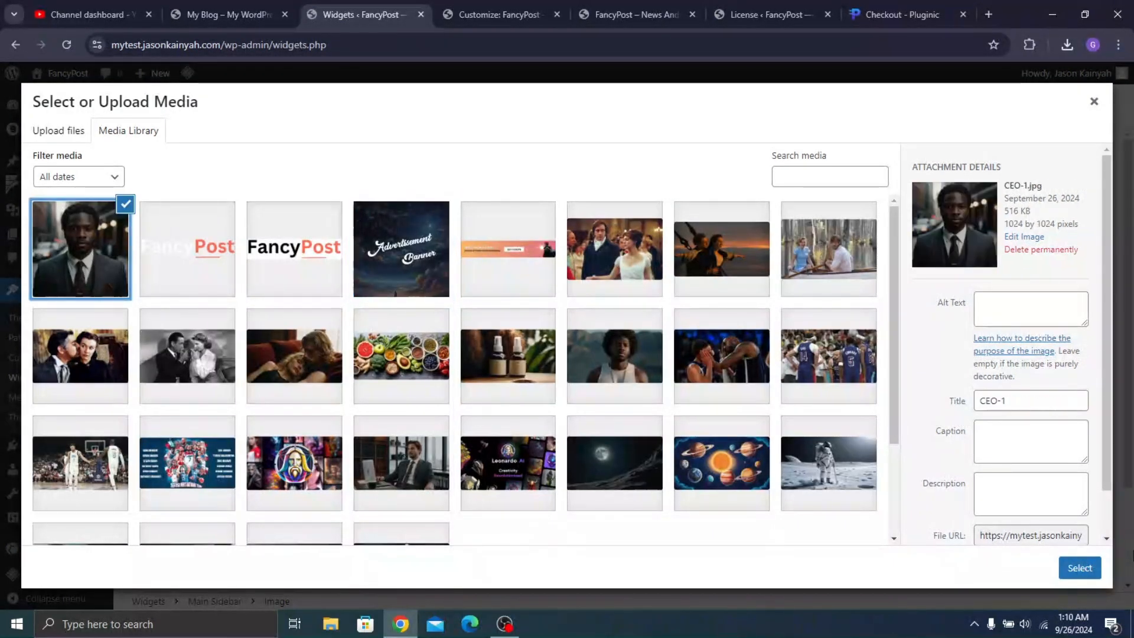
{"action": "left_click", "coordinate": [1078, 570]}
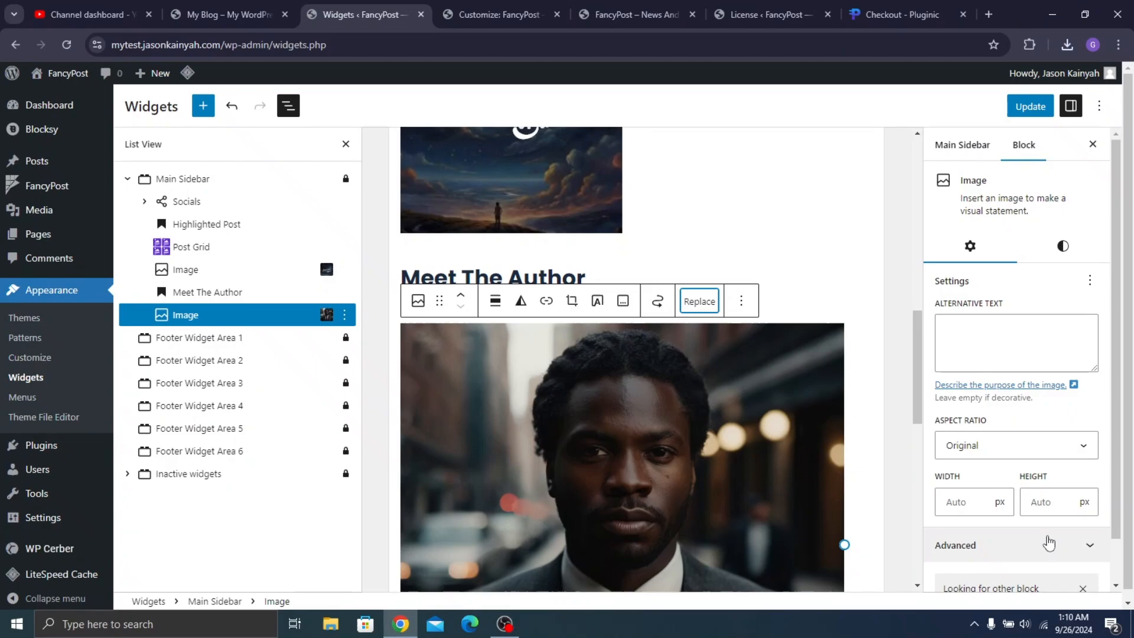
{"action": "scroll", "coordinate": [967, 411], "scroll_direction": "down", "scroll_amount": 2}
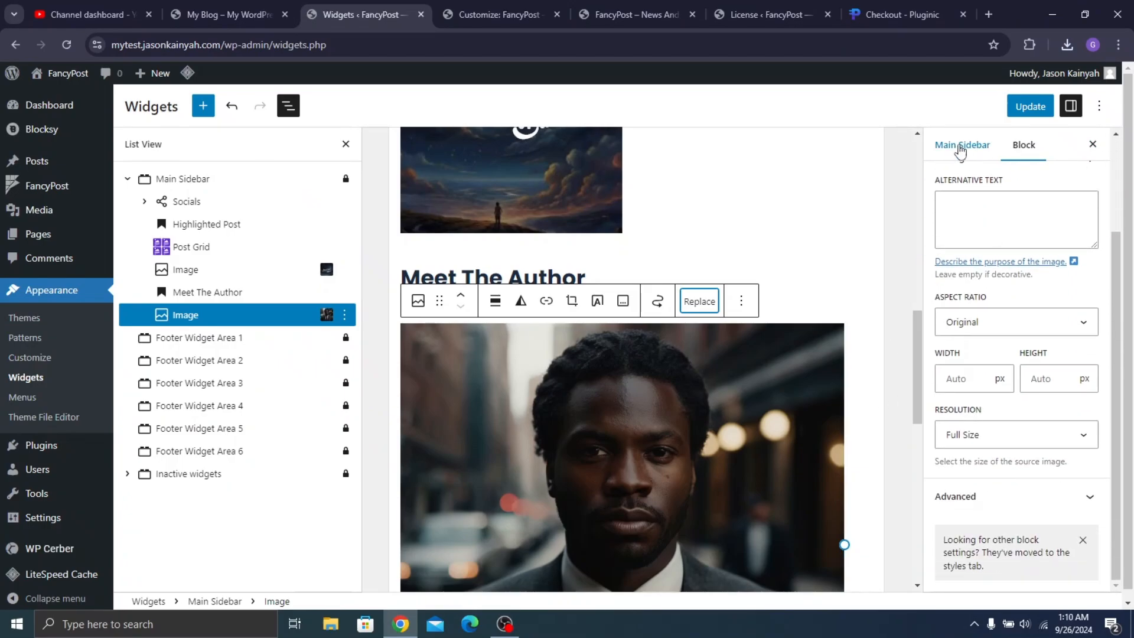
{"action": "left_click", "coordinate": [1017, 106]}
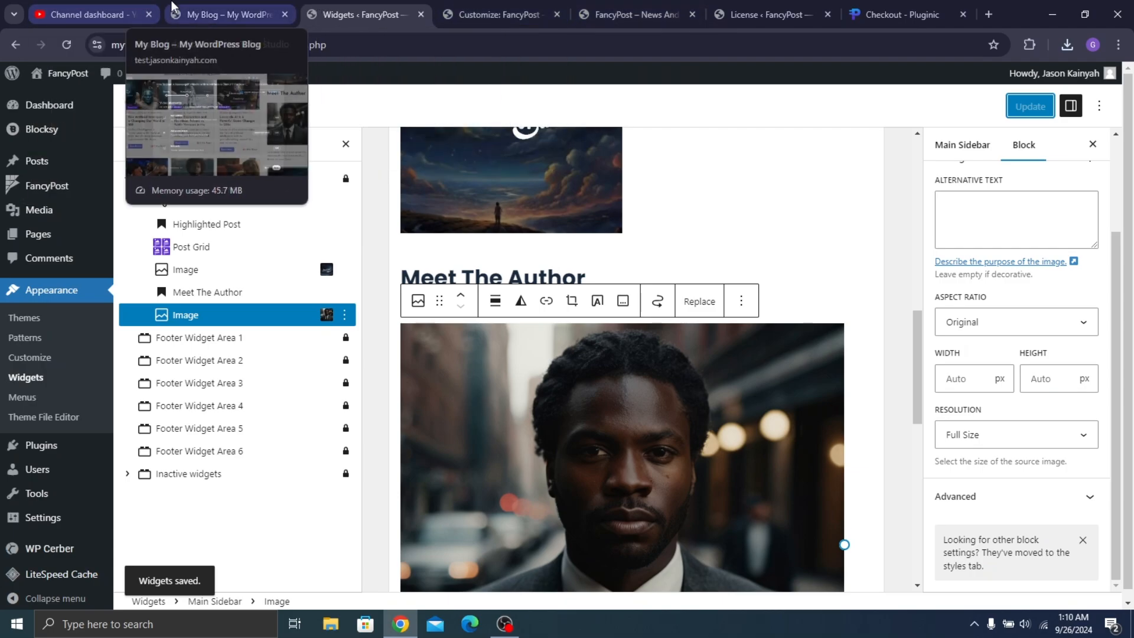
{"action": "left_click", "coordinate": [224, 14]}
{"action": "left_click", "coordinate": [330, 9]}
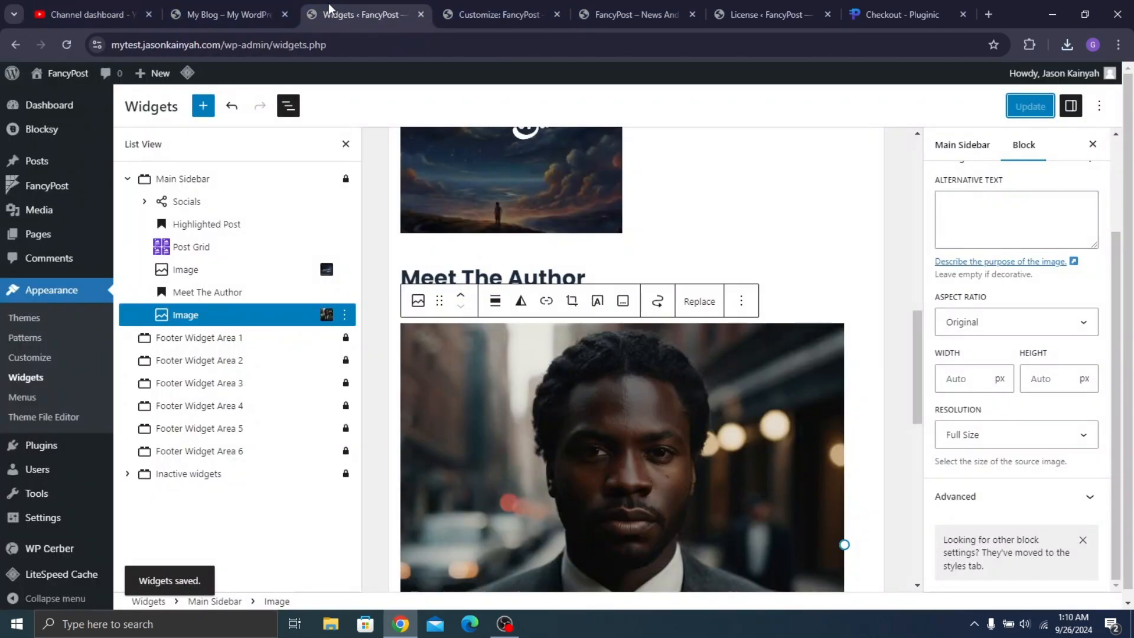
Insert a Paragraph block below the CEO-1 portrait via the block inserter search
{"action": "left_click", "coordinate": [202, 108]}
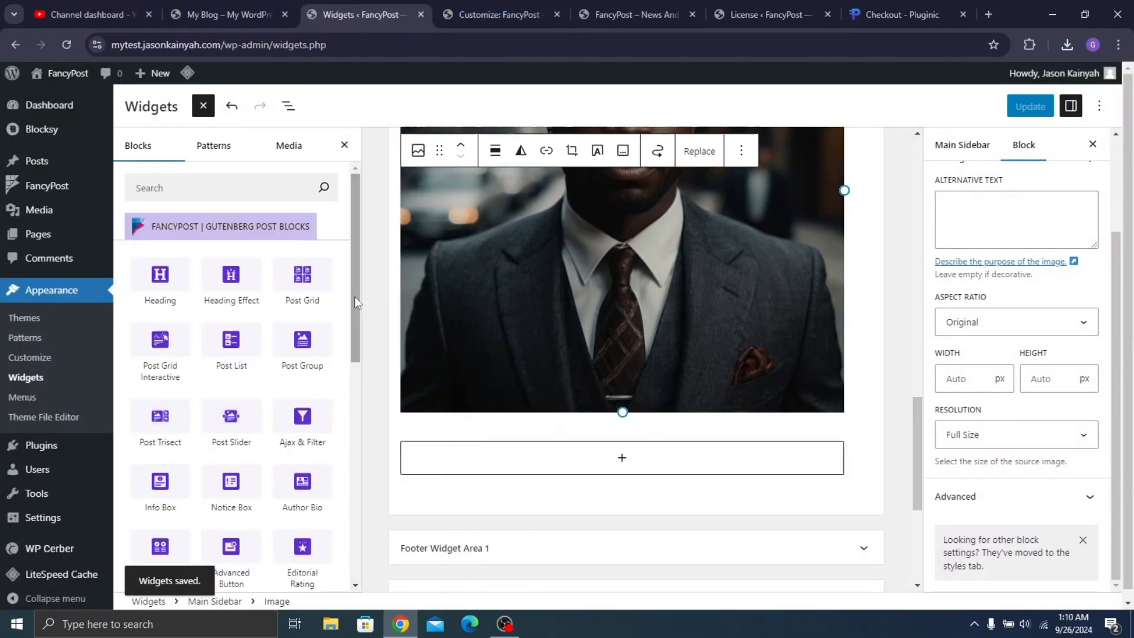
{"action": "left_click", "coordinate": [266, 184]}
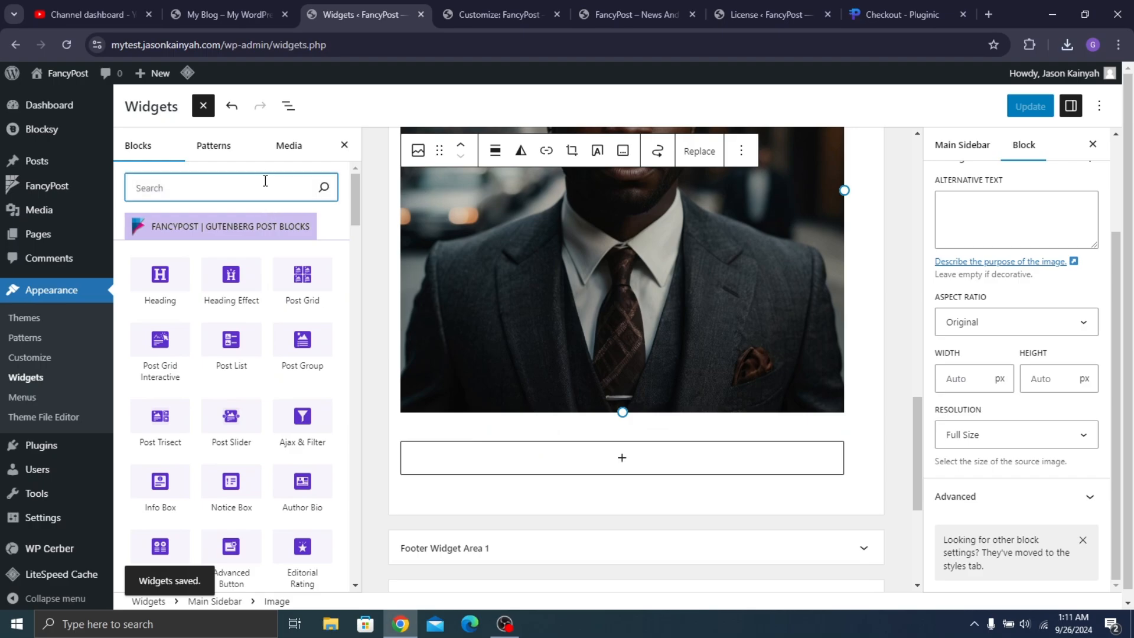
{"action": "type", "text": "paragraph"}
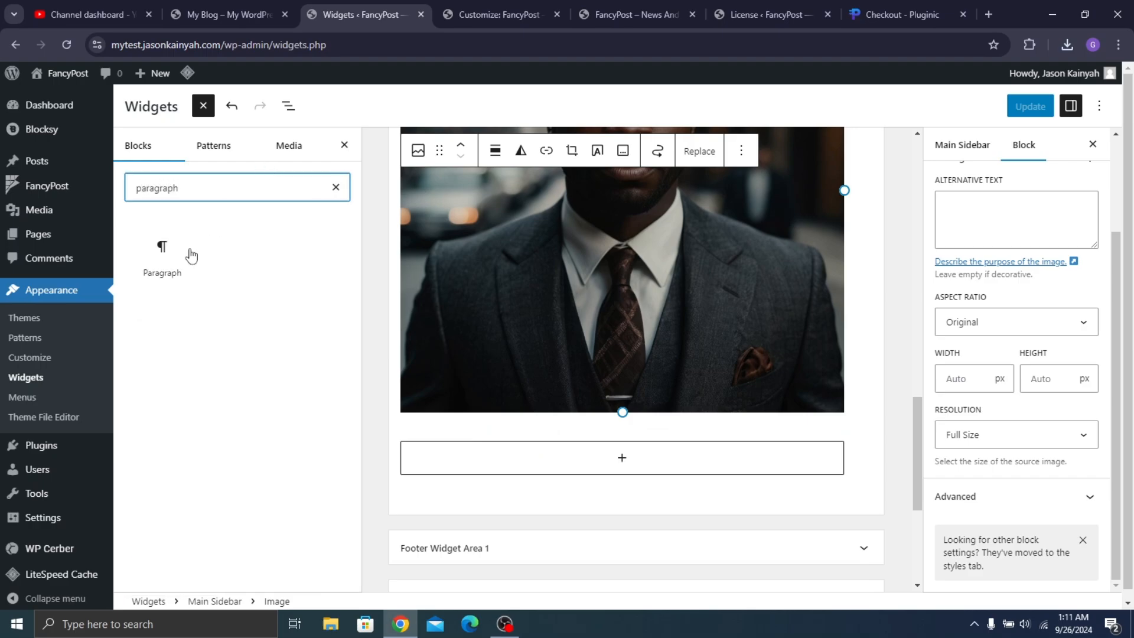
{"action": "left_click", "coordinate": [160, 276]}
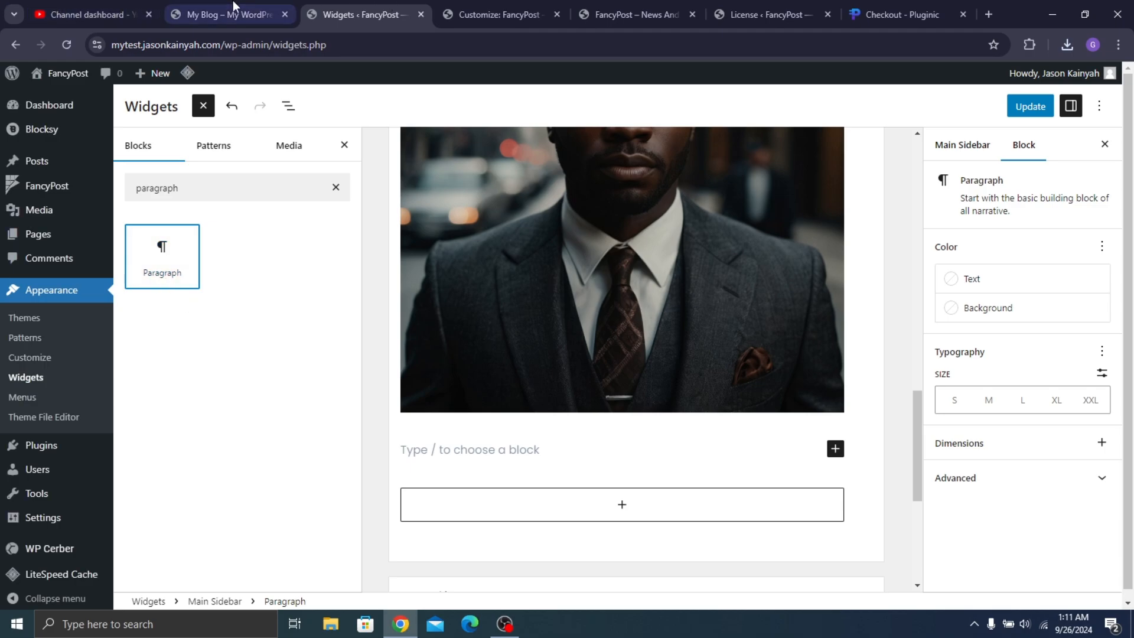
Copy the Lorem ipsum sidebar text from the live blog and paste it into the new paragraph
{"action": "left_click", "coordinate": [225, 15]}
{"action": "scroll", "coordinate": [821, 328], "scroll_direction": "down", "scroll_amount": 4}
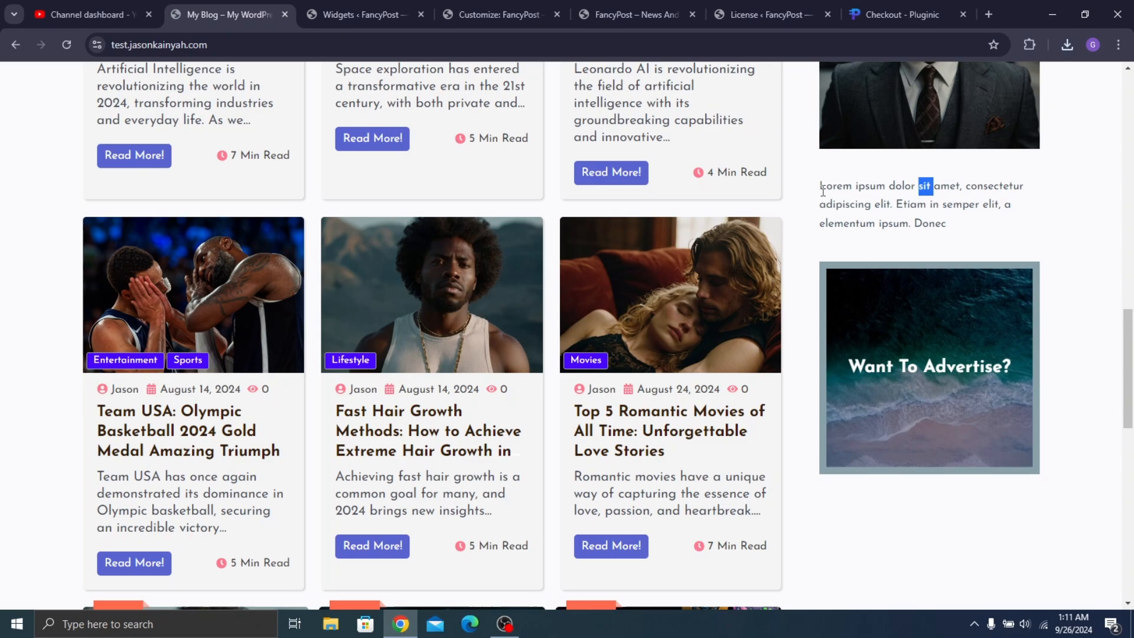
{"action": "left_click_drag", "start_coordinate": [823, 188], "coordinate": [949, 225]}
{"action": "key", "text": "ctrl+c"}
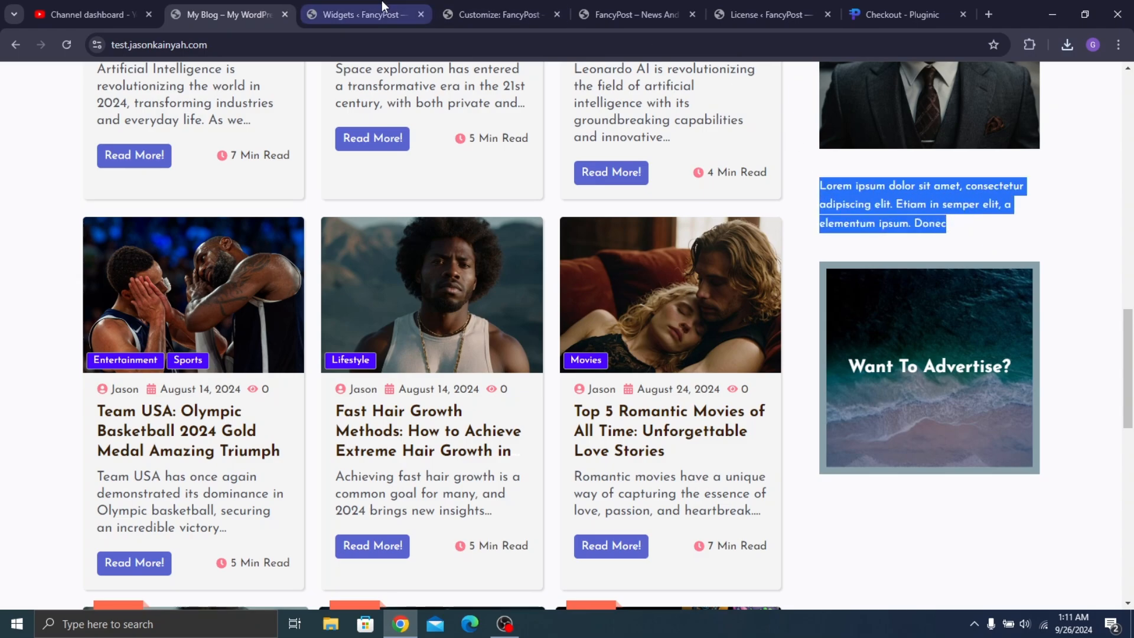
{"action": "left_click", "coordinate": [352, 6]}
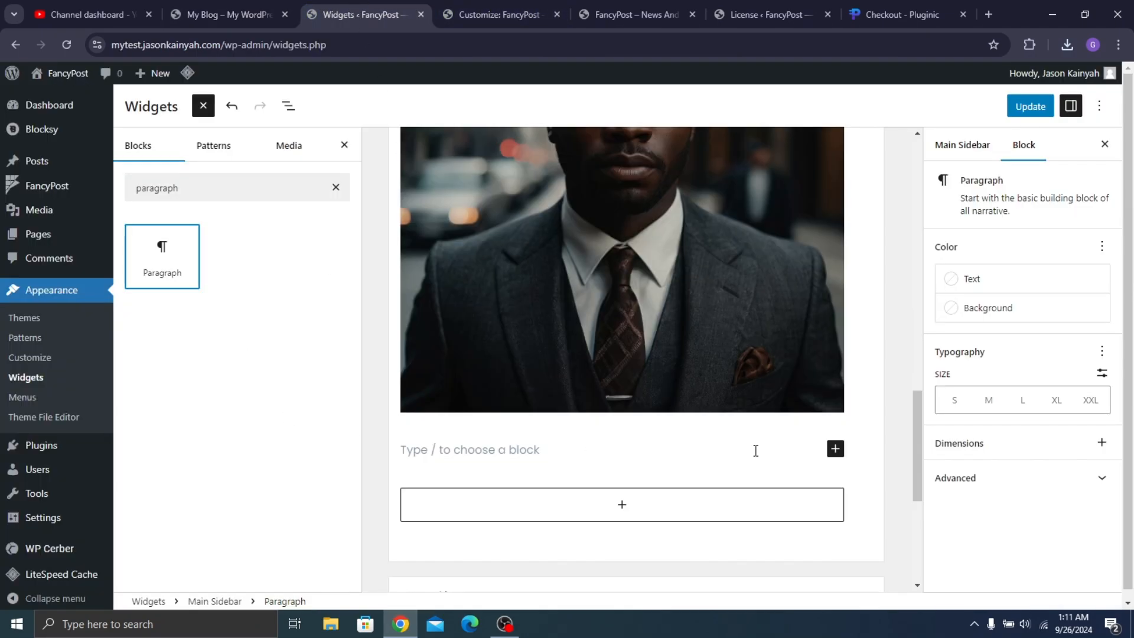
{"action": "left_click", "coordinate": [543, 451]}
{"action": "key", "text": "ctrl+v"}
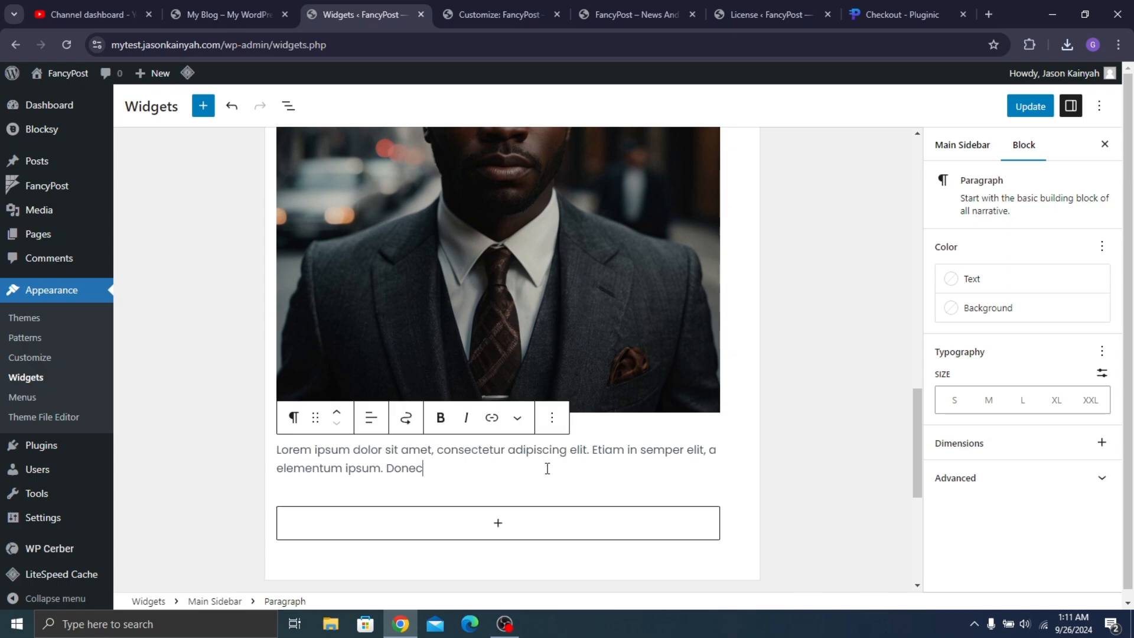
Add a Flip Card block below the Lorem ipsum paragraph, found by searching 'flip'
{"action": "left_click", "coordinate": [554, 526]}
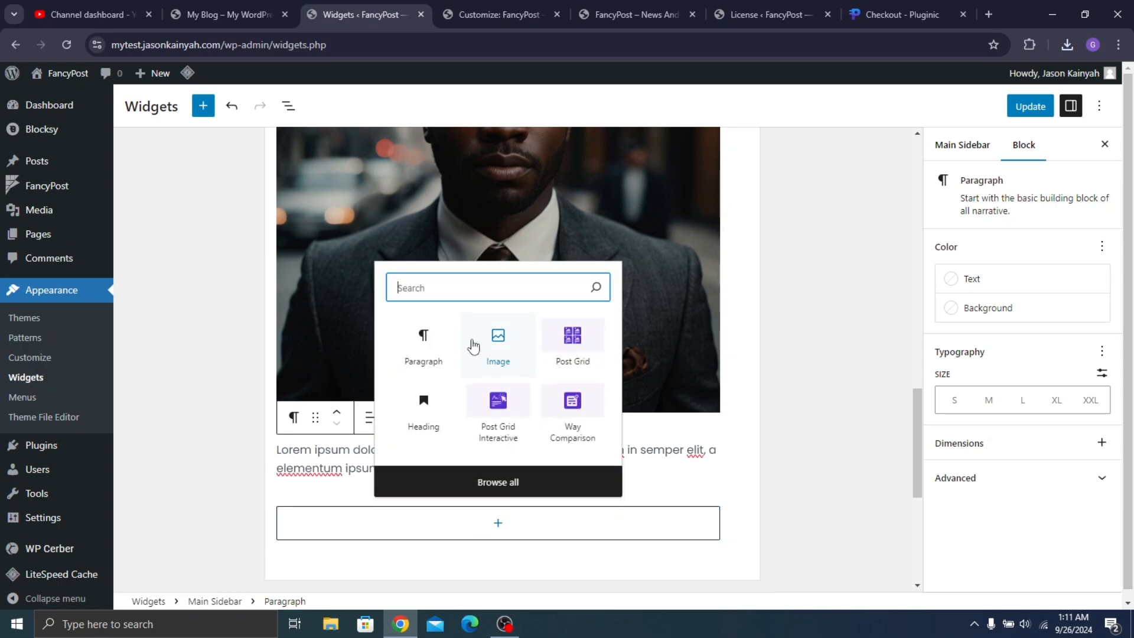
{"action": "type", "text": "flip"}
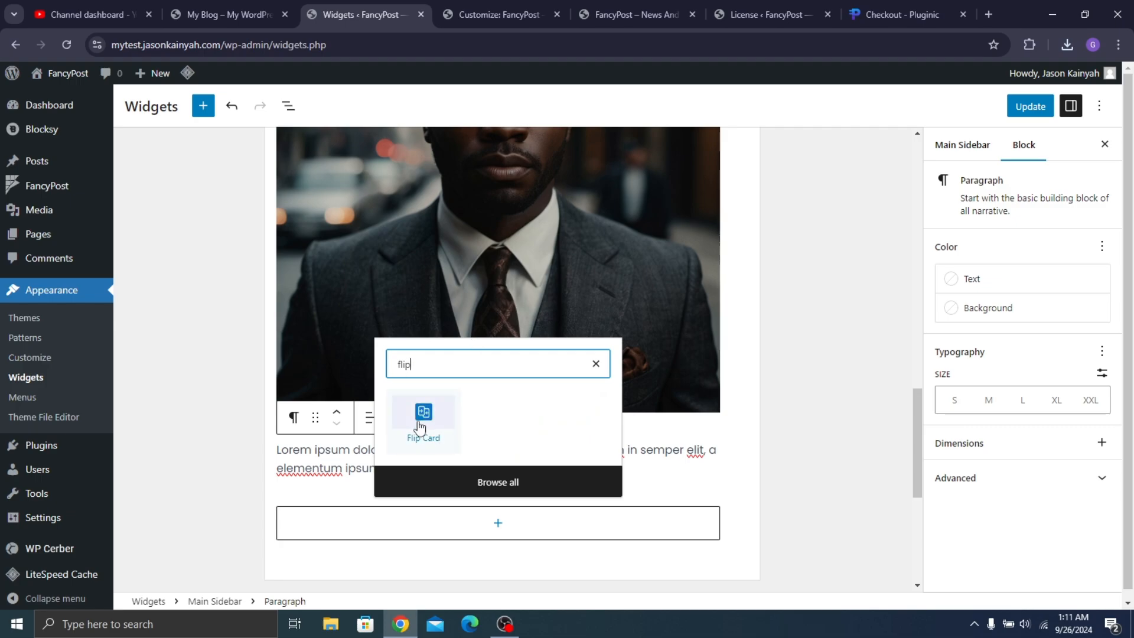
{"action": "left_click", "coordinate": [401, 443]}
{"action": "left_click", "coordinate": [389, 416]}
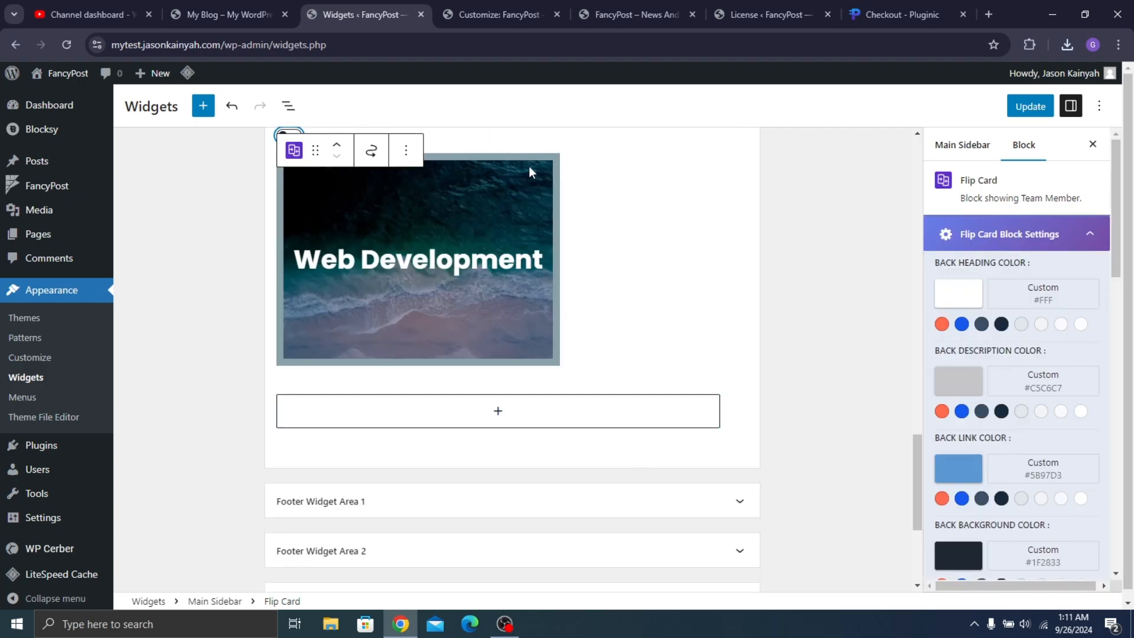
{"action": "scroll", "coordinate": [997, 421], "scroll_direction": "down", "scroll_amount": 4}
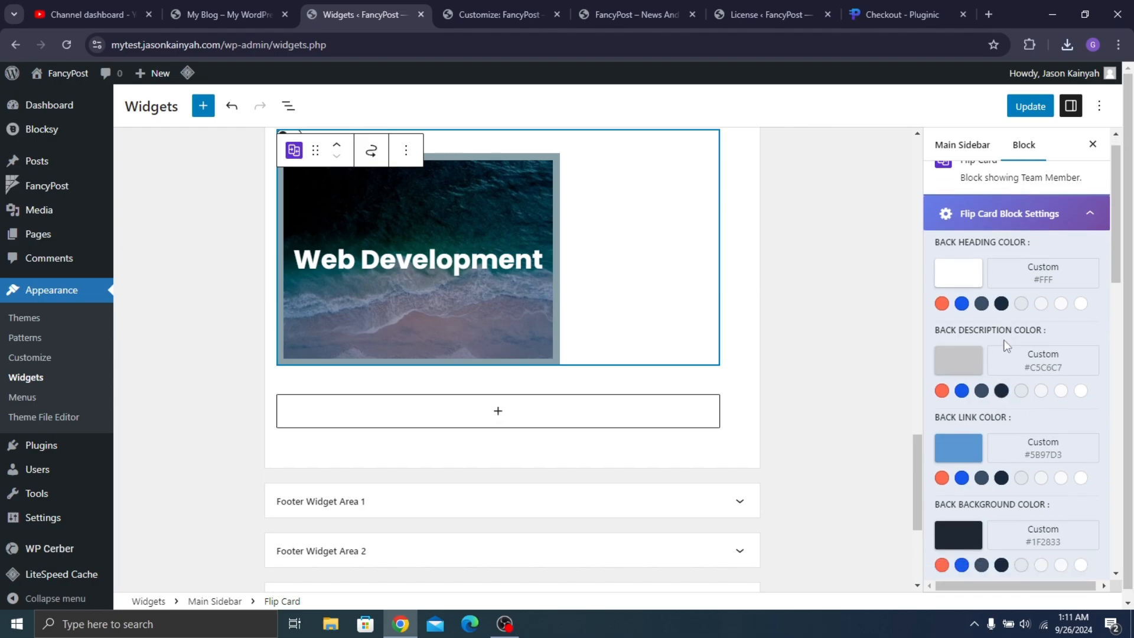
{"action": "scroll", "coordinate": [945, 298], "scroll_direction": "up", "scroll_amount": 4}
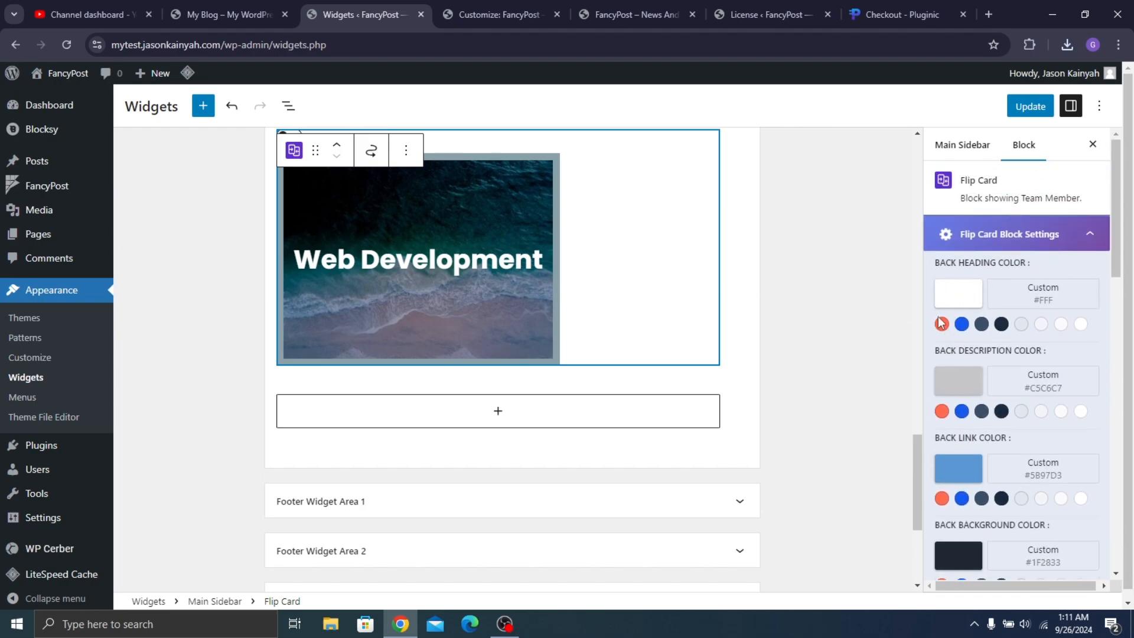
{"action": "scroll", "coordinate": [941, 323], "scroll_direction": "down", "scroll_amount": 6}
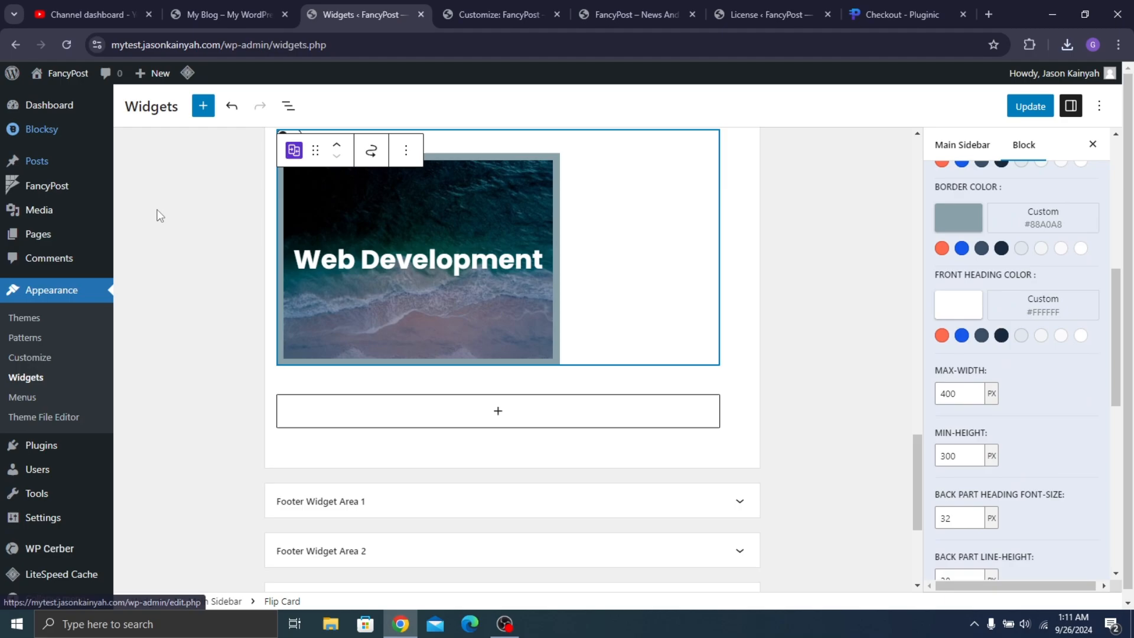
{"action": "scroll", "coordinate": [268, 236], "scroll_direction": "up", "scroll_amount": 4}
{"action": "left_click", "coordinate": [201, 329]}
{"action": "scroll", "coordinate": [302, 413], "scroll_direction": "down", "scroll_amount": 2}
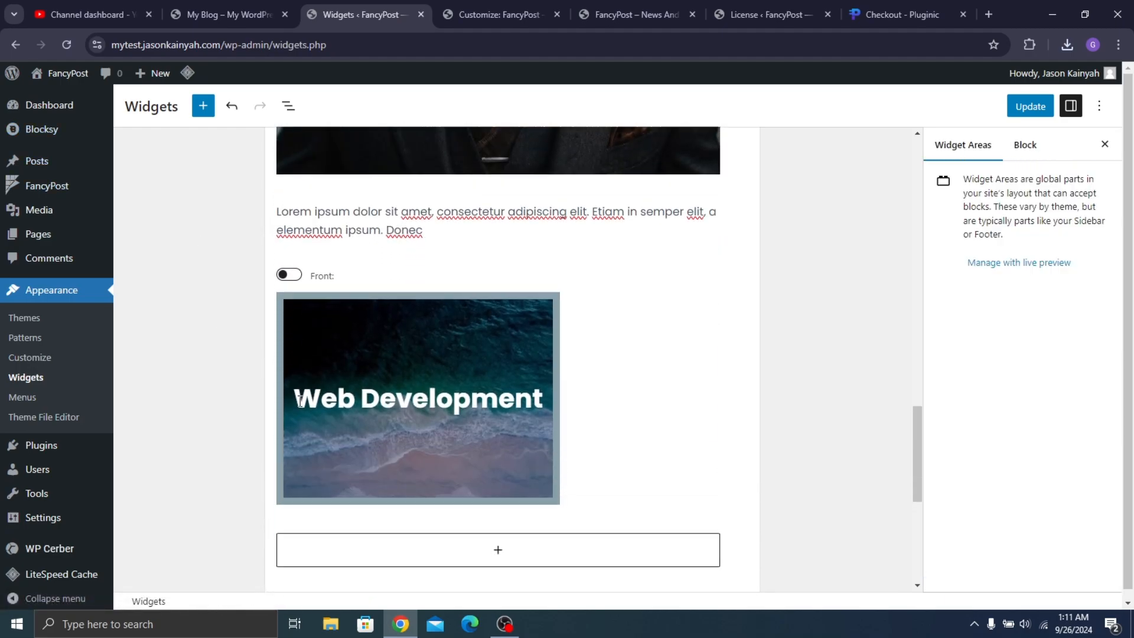
{"action": "scroll", "coordinate": [310, 223], "scroll_direction": "down", "scroll_amount": 2}
Flip the card to its back side and select the 'Build Your Idea' heading
{"action": "left_click", "coordinate": [288, 207]}
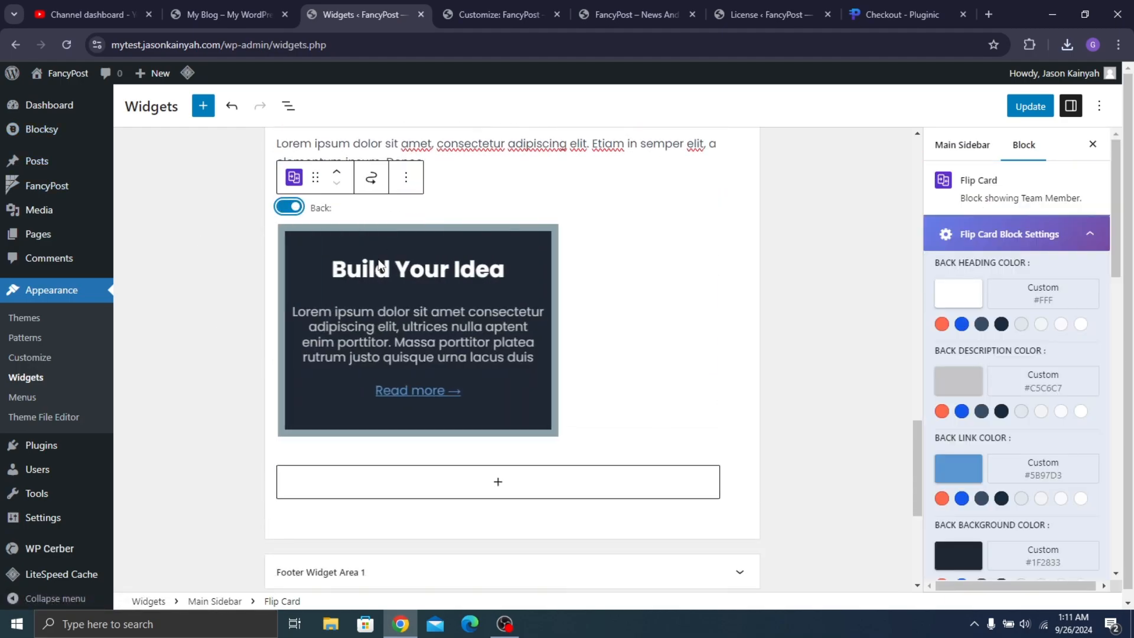
{"action": "left_click", "coordinate": [412, 260]}
{"action": "triple_click", "coordinate": [412, 260]}
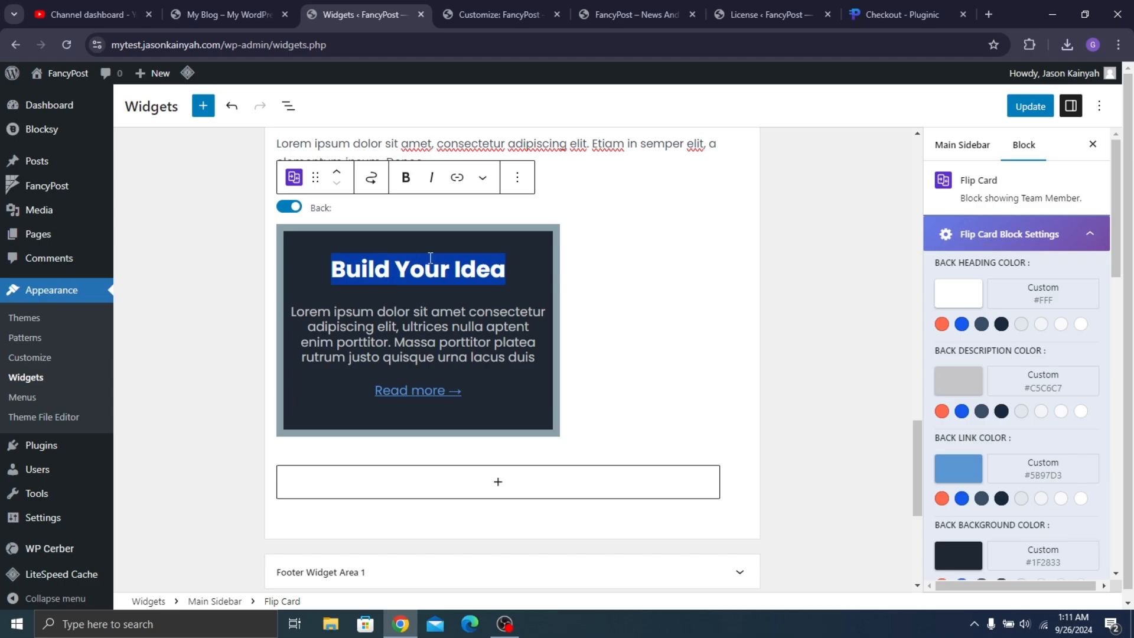
{"action": "left_click", "coordinate": [245, 2]}
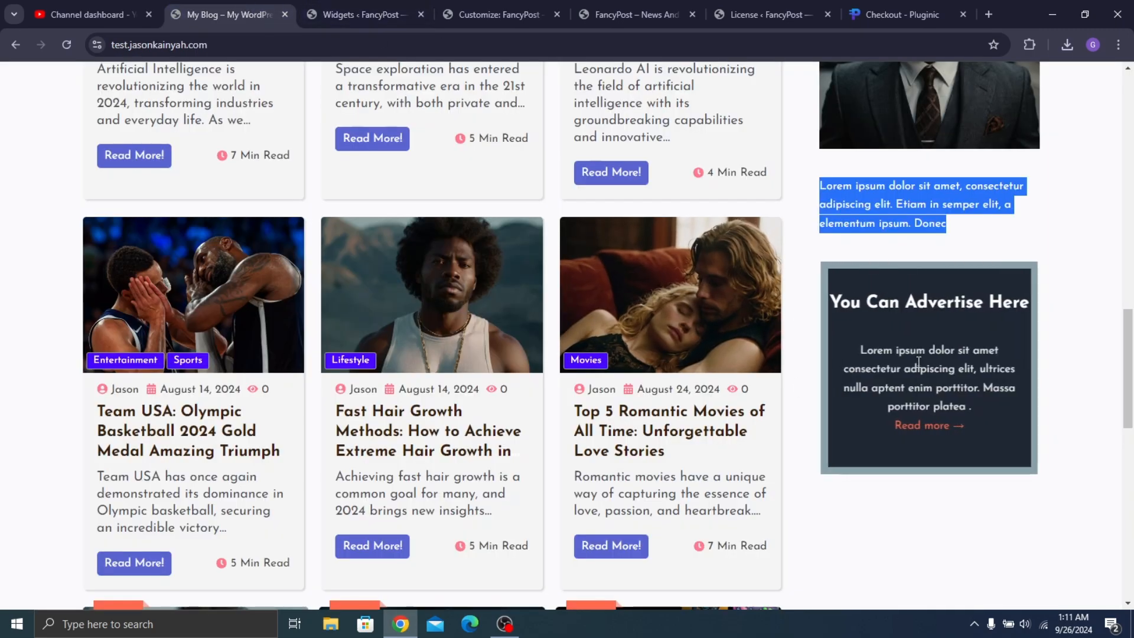
{"action": "left_click", "coordinate": [377, 4]}
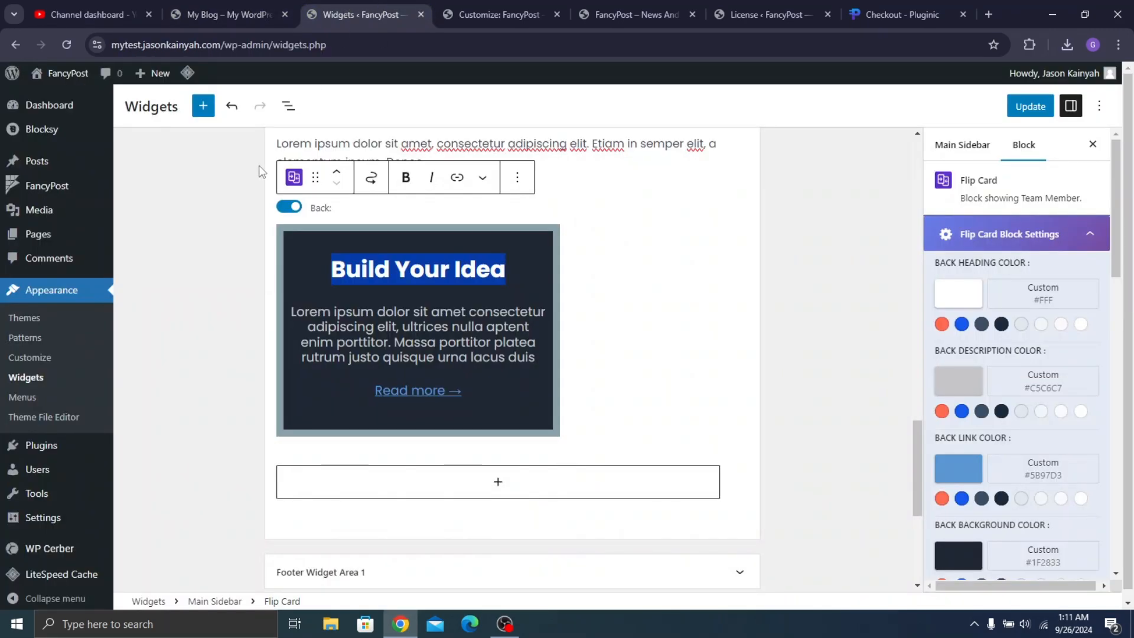
Retitle the back heading 'You can Advertise', keep it white, and make the back link red
{"action": "type", "text": "You can A"}
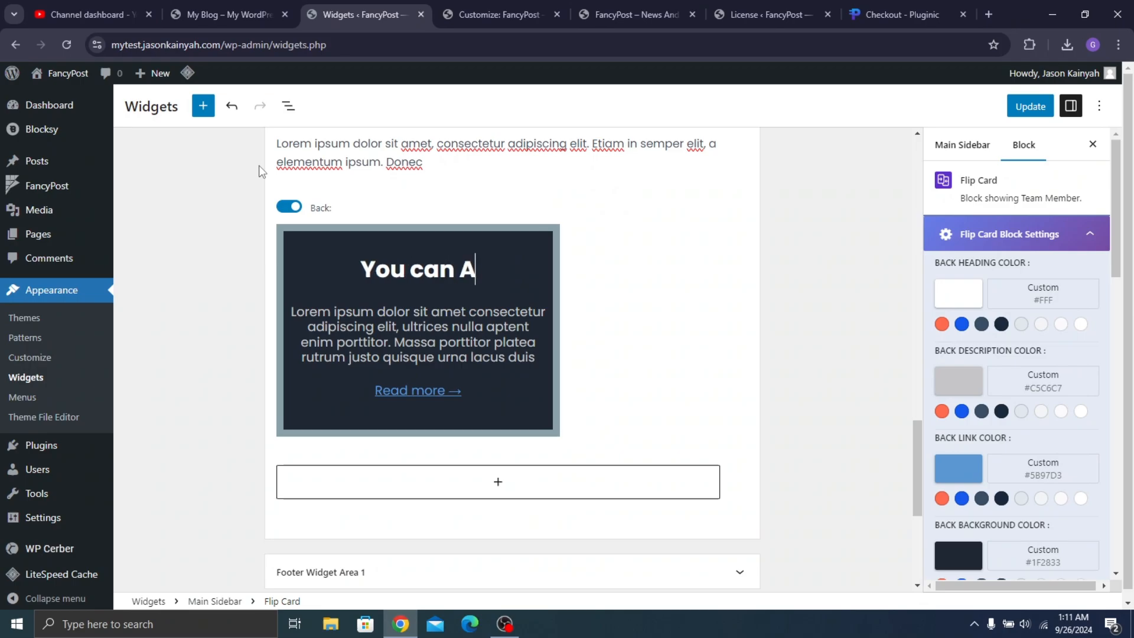
{"action": "type", "text": "dvertise"}
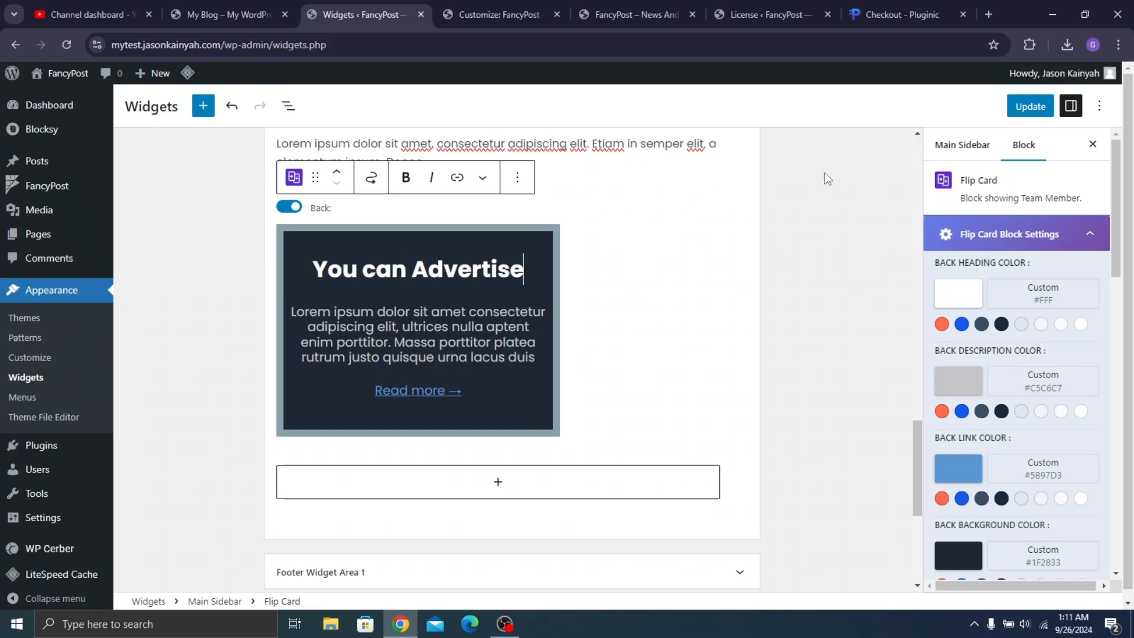
{"action": "left_click", "coordinate": [959, 295]}
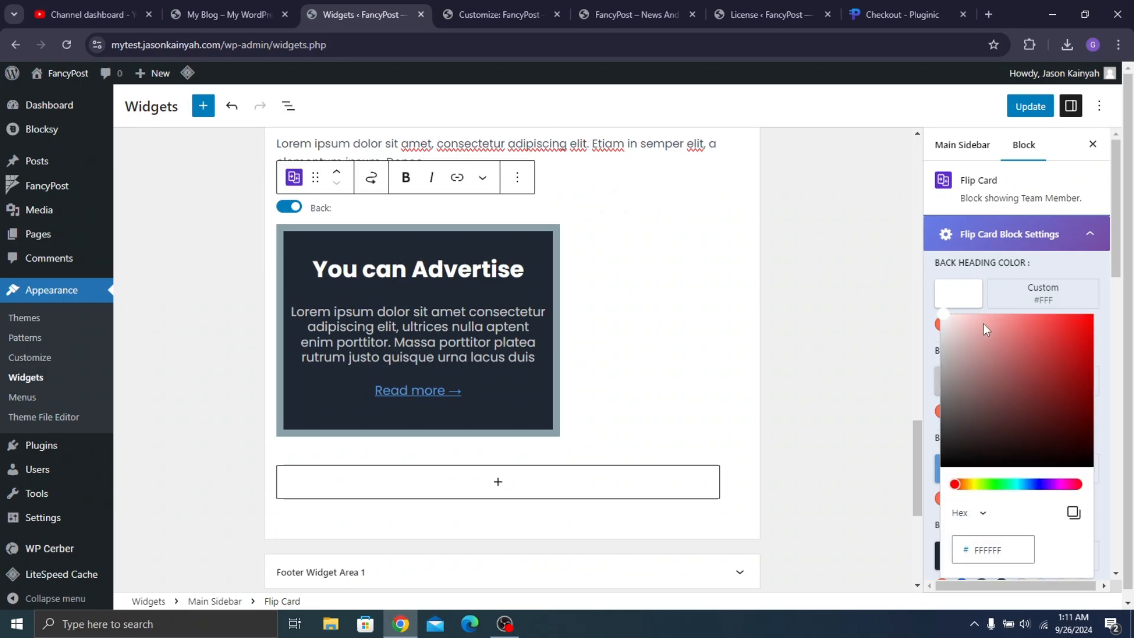
{"action": "left_click_drag", "start_coordinate": [1019, 354], "coordinate": [905, 257]}
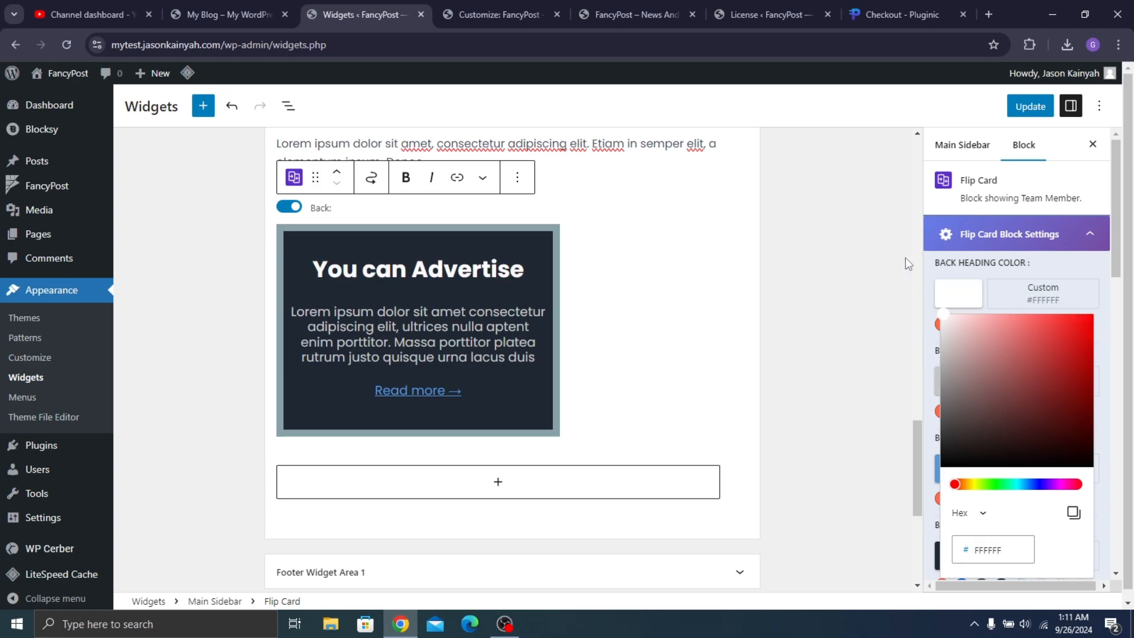
{"action": "left_click", "coordinate": [1040, 267]}
{"action": "scroll", "coordinate": [1033, 318], "scroll_direction": "down", "scroll_amount": 3}
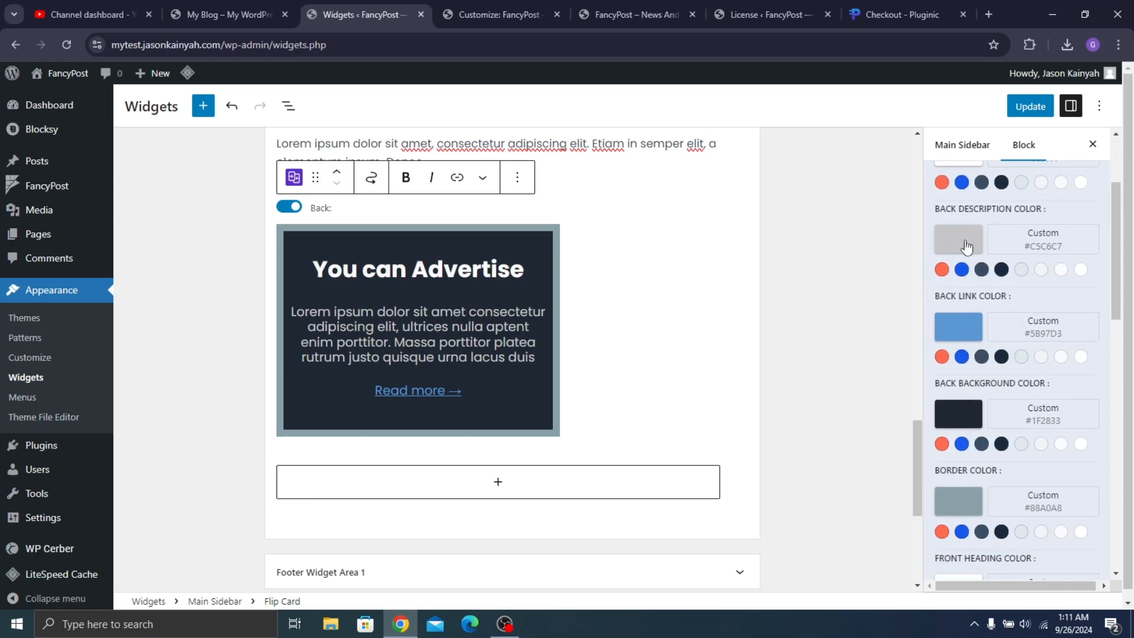
{"action": "left_click", "coordinate": [971, 334]}
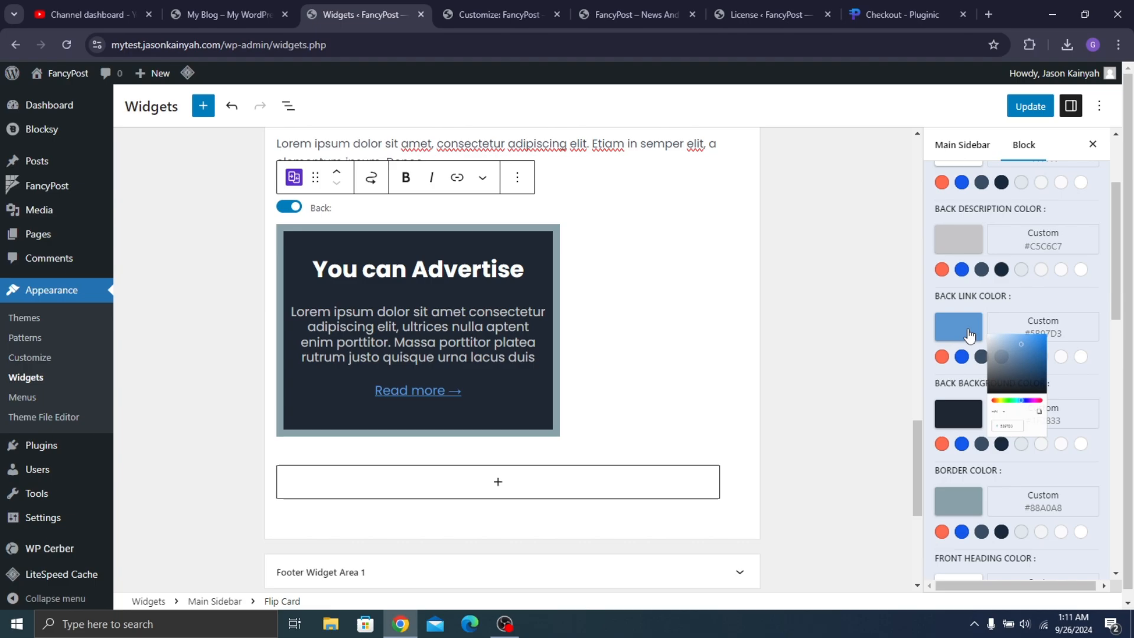
{"action": "left_click", "coordinate": [941, 356]}
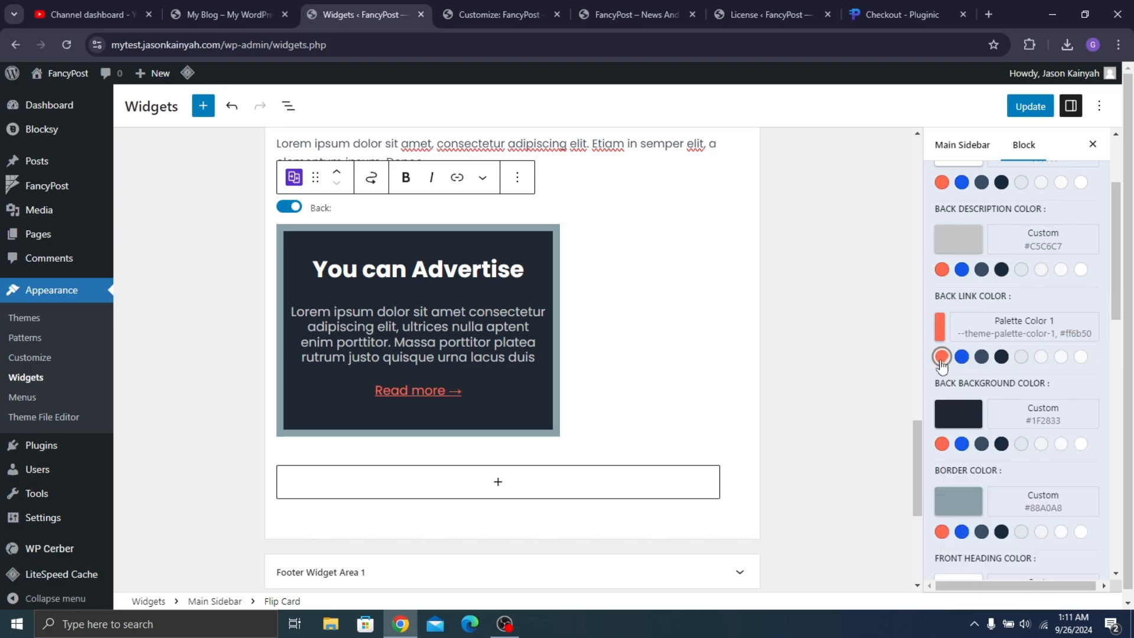
{"action": "scroll", "coordinate": [997, 331], "scroll_direction": "down", "scroll_amount": 9}
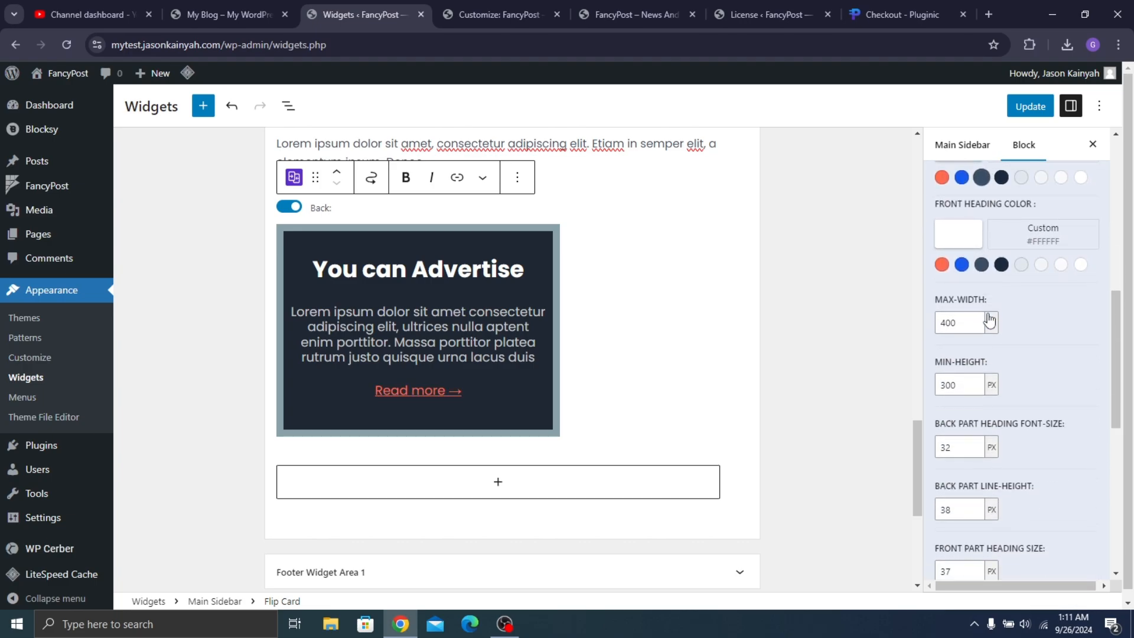
{"action": "scroll", "coordinate": [965, 321], "scroll_direction": "down", "scroll_amount": 2}
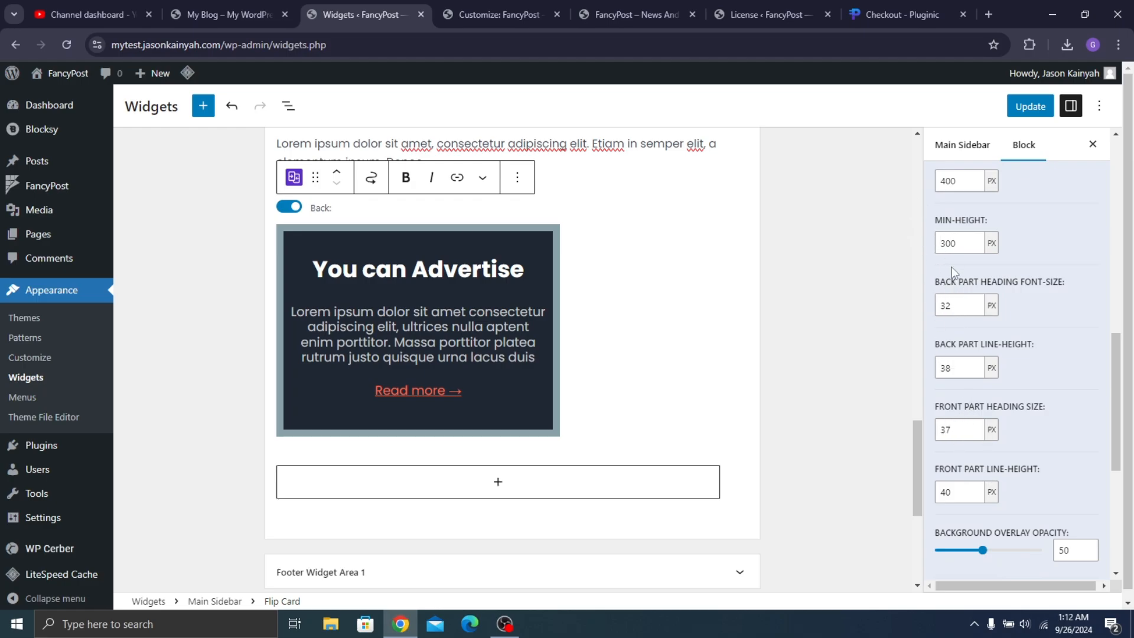
Set back heading size 28, front heading size 31, and background overlay opacity 80
{"action": "key", "text": "Down"}
{"action": "key", "text": "Down"}
{"action": "key", "text": "Down"}
{"action": "key", "text": "Down"}
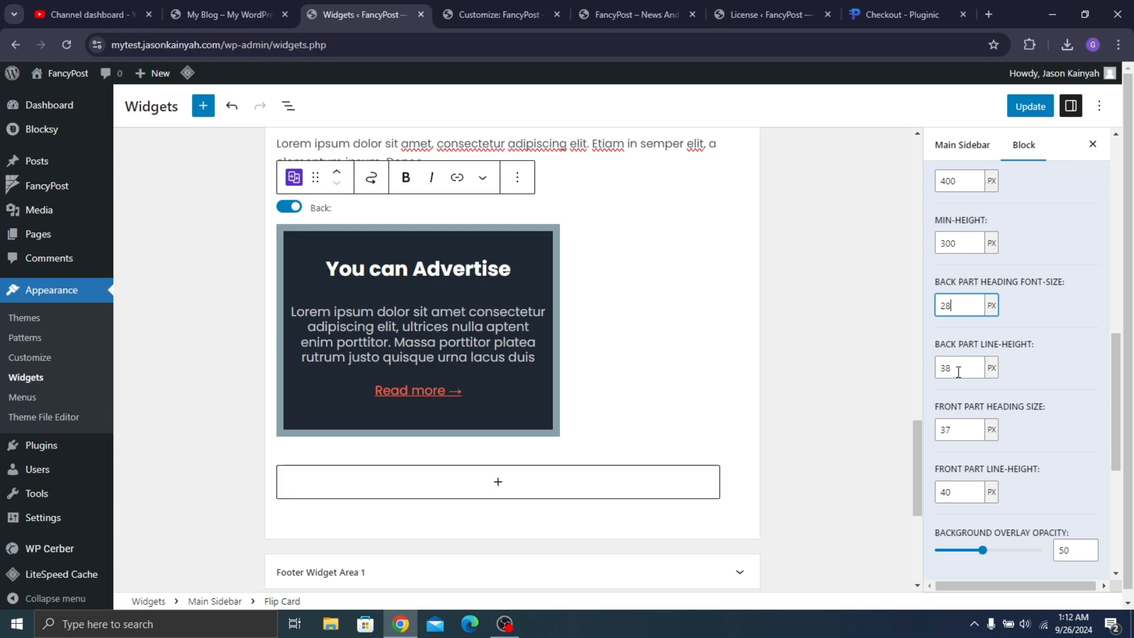
{"action": "left_click", "coordinate": [966, 429]}
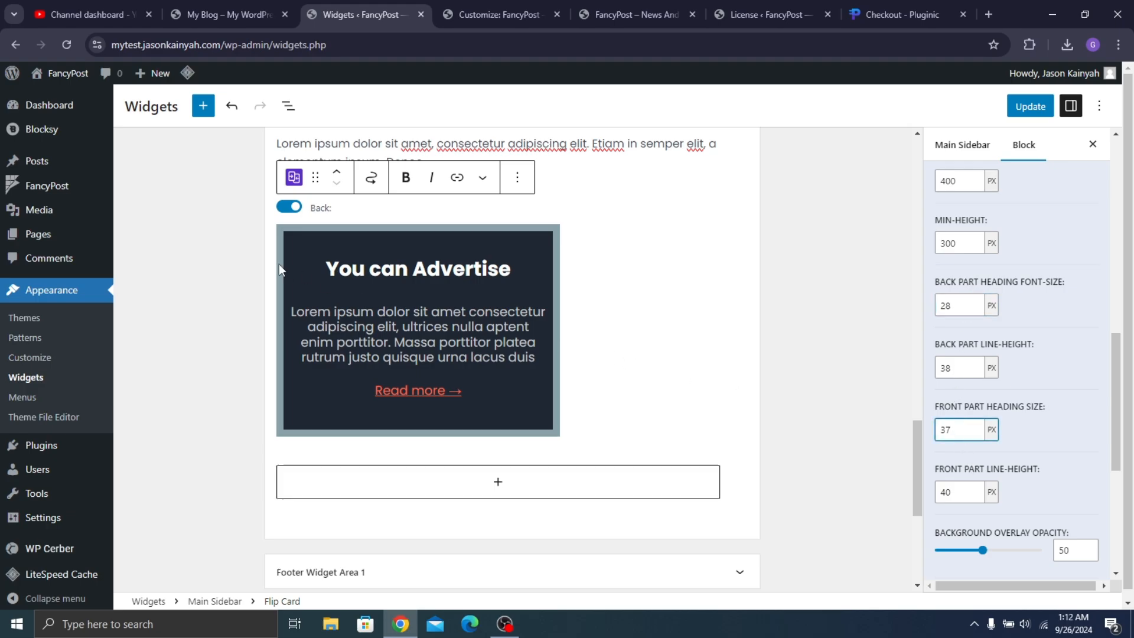
{"action": "left_click", "coordinate": [289, 206]}
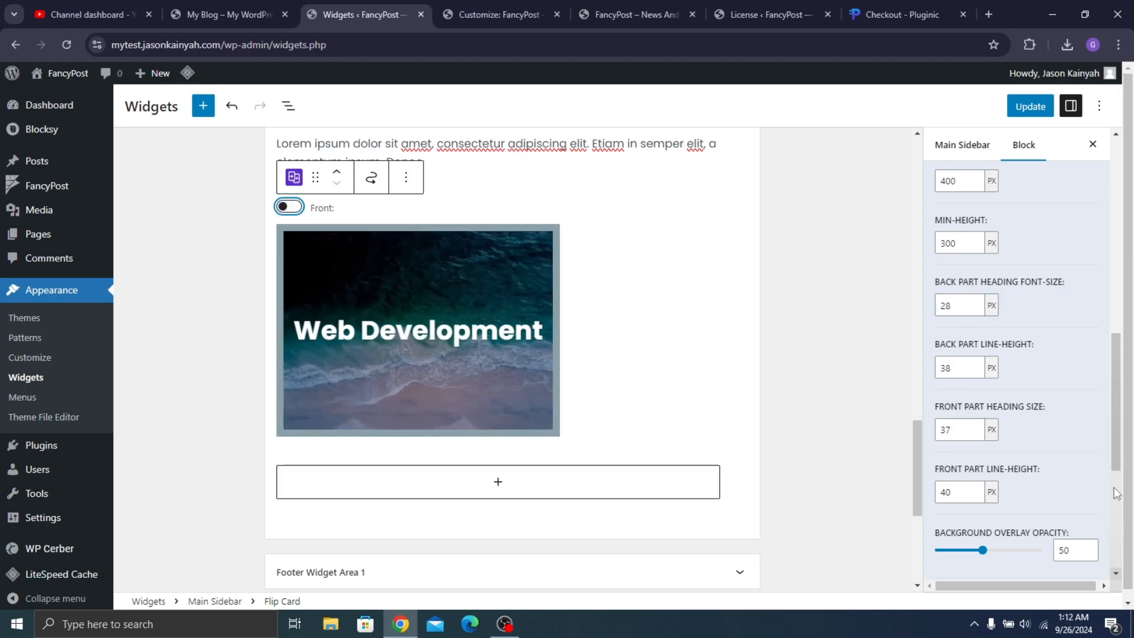
{"action": "left_click", "coordinate": [955, 422]}
{"action": "key", "text": "Down"}
{"action": "key", "text": "Down"}
{"action": "key", "text": "Down"}
{"action": "key", "text": "Down"}
{"action": "key", "text": "Down"}
{"action": "key", "text": "Down"}
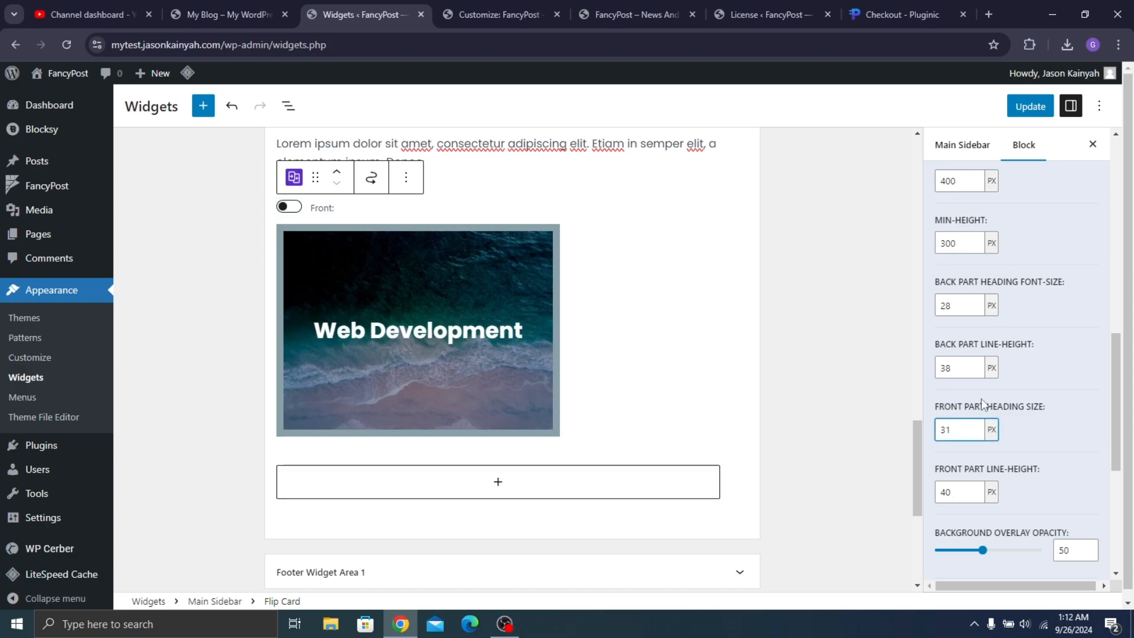
{"action": "scroll", "coordinate": [1074, 423], "scroll_direction": "down", "scroll_amount": 3}
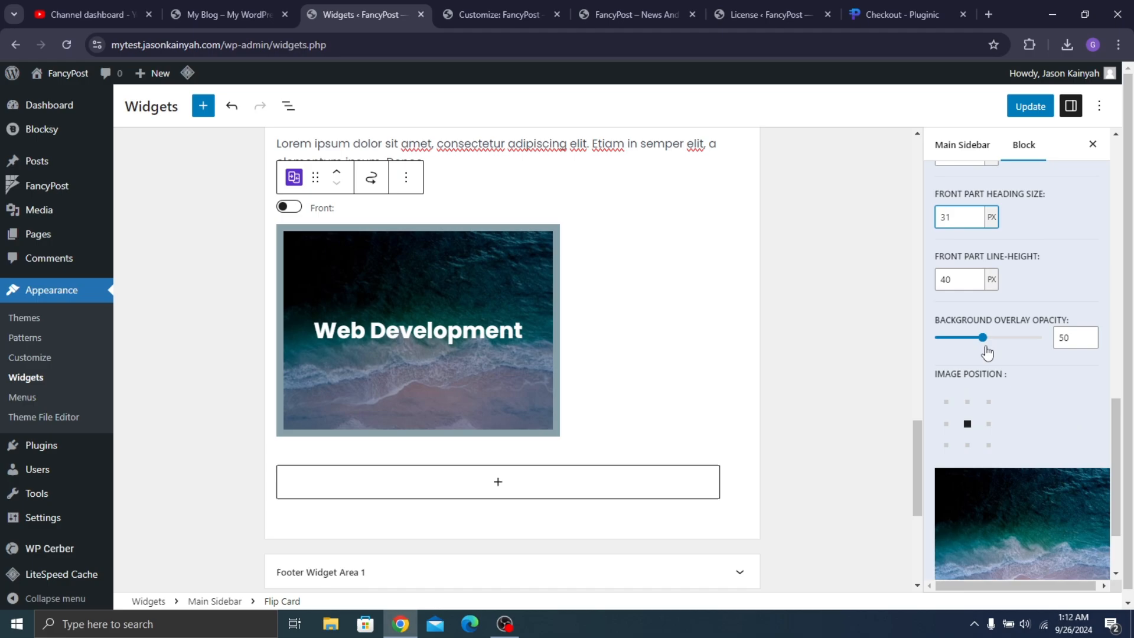
{"action": "left_click_drag", "start_coordinate": [983, 339], "coordinate": [1025, 350]}
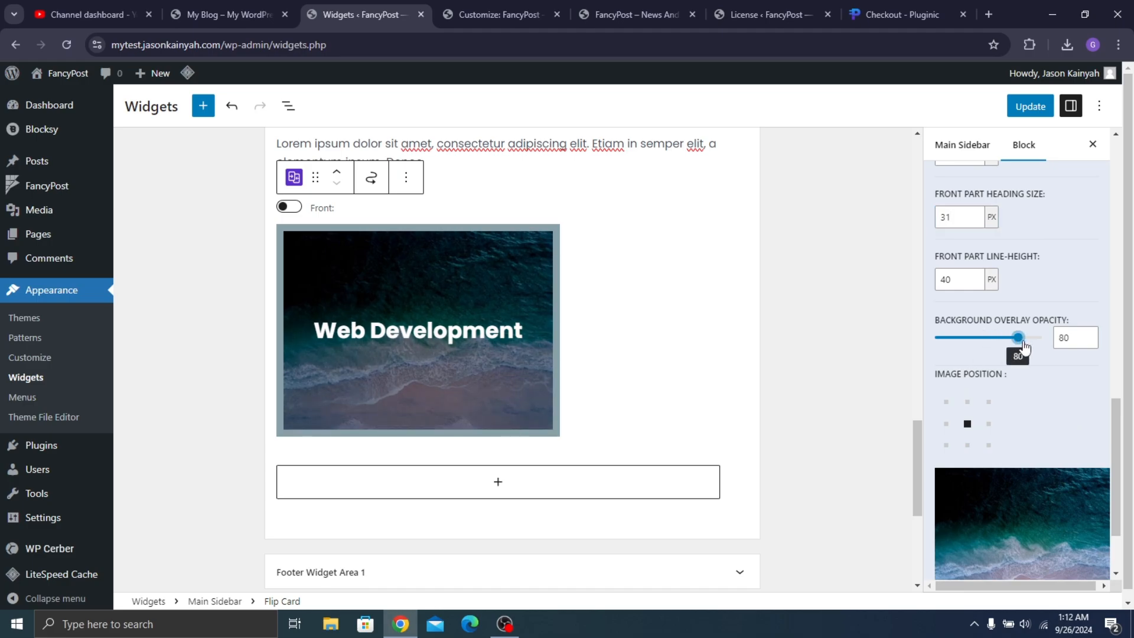
{"action": "scroll", "coordinate": [1056, 444], "scroll_direction": "down", "scroll_amount": 2}
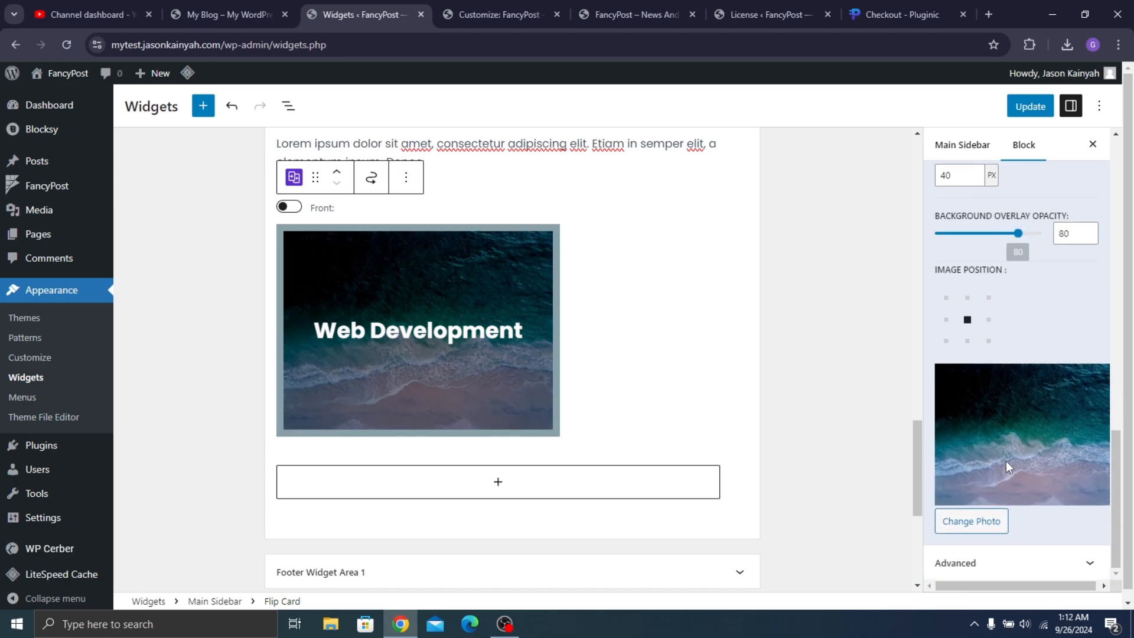
{"action": "scroll", "coordinate": [1033, 248], "scroll_direction": "up", "scroll_amount": 5}
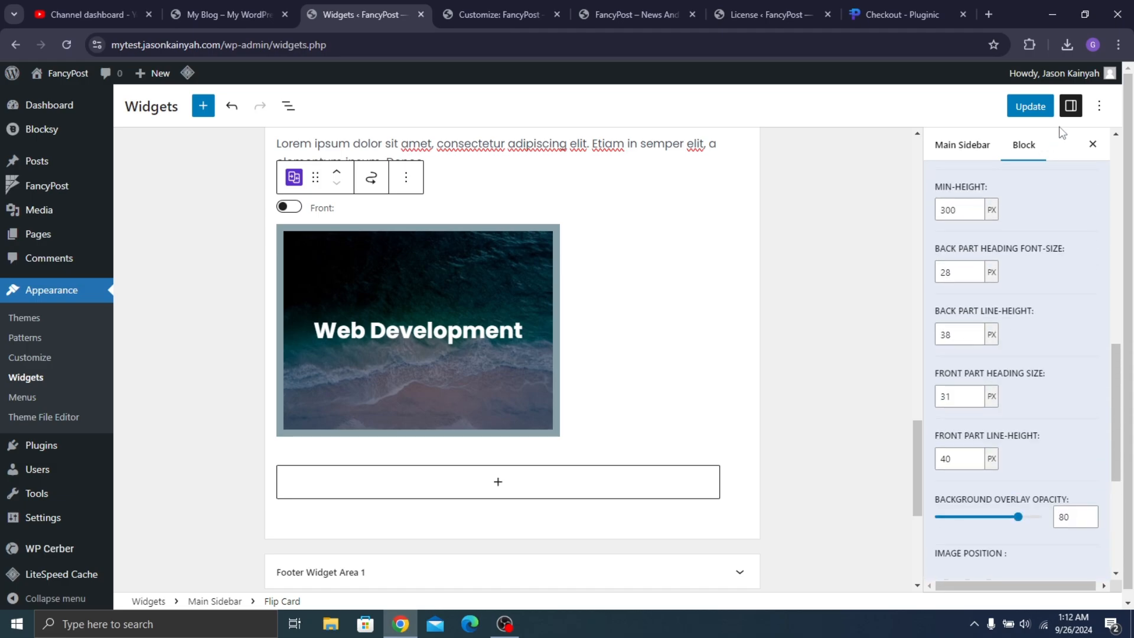
{"action": "left_click", "coordinate": [1025, 112]}
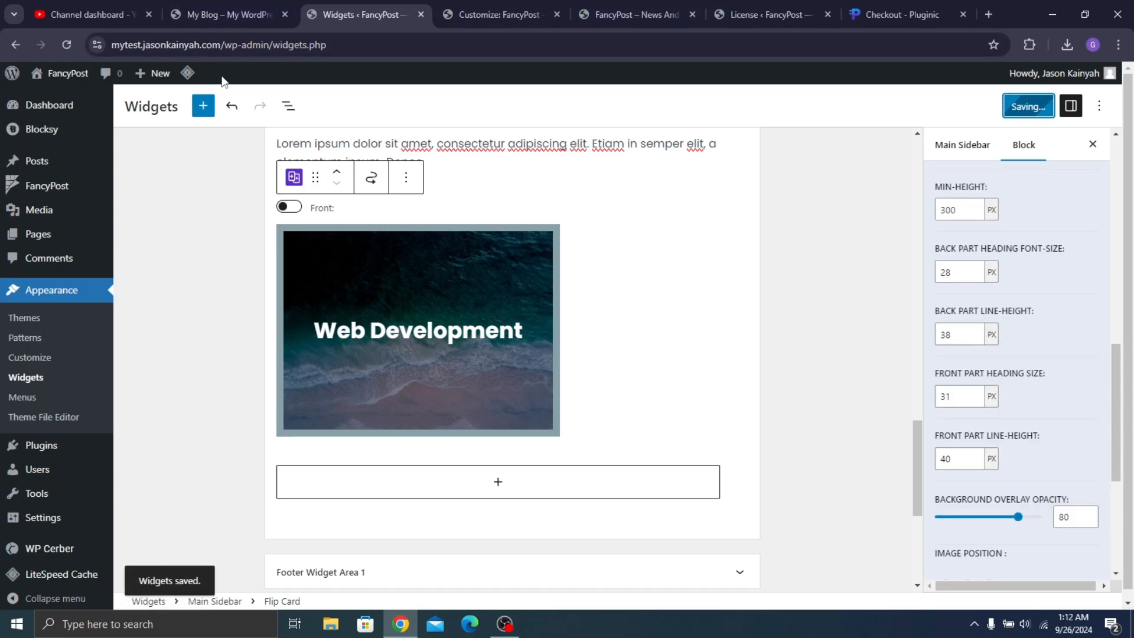
{"action": "mouse_move", "coordinate": [186, 82]}
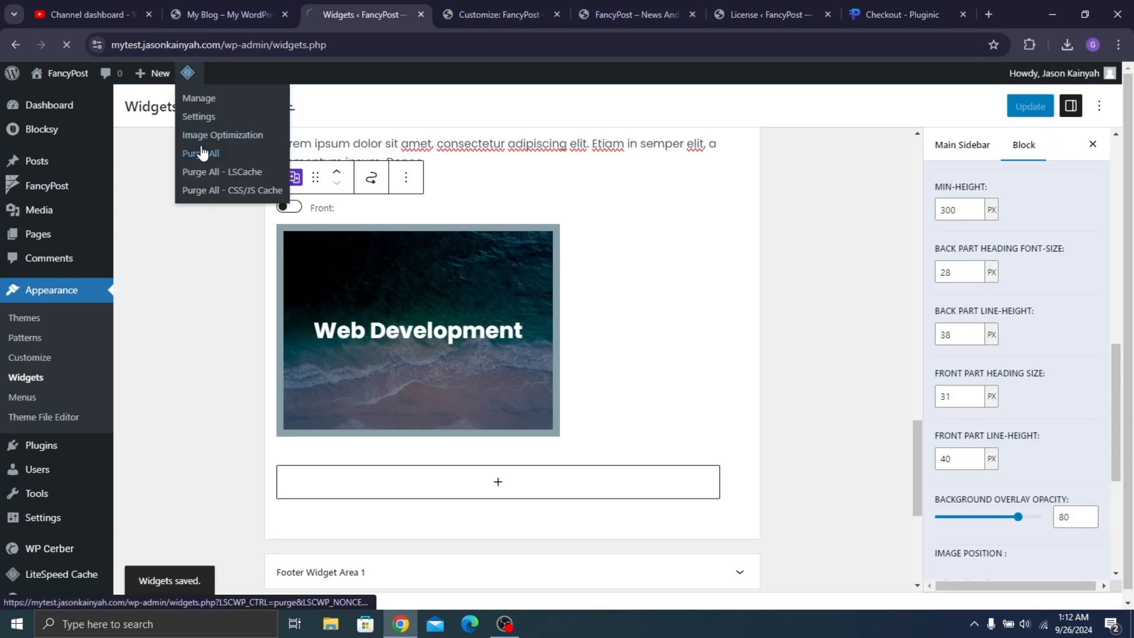
{"action": "left_click", "coordinate": [202, 152]}
{"action": "left_click", "coordinate": [635, 14]}
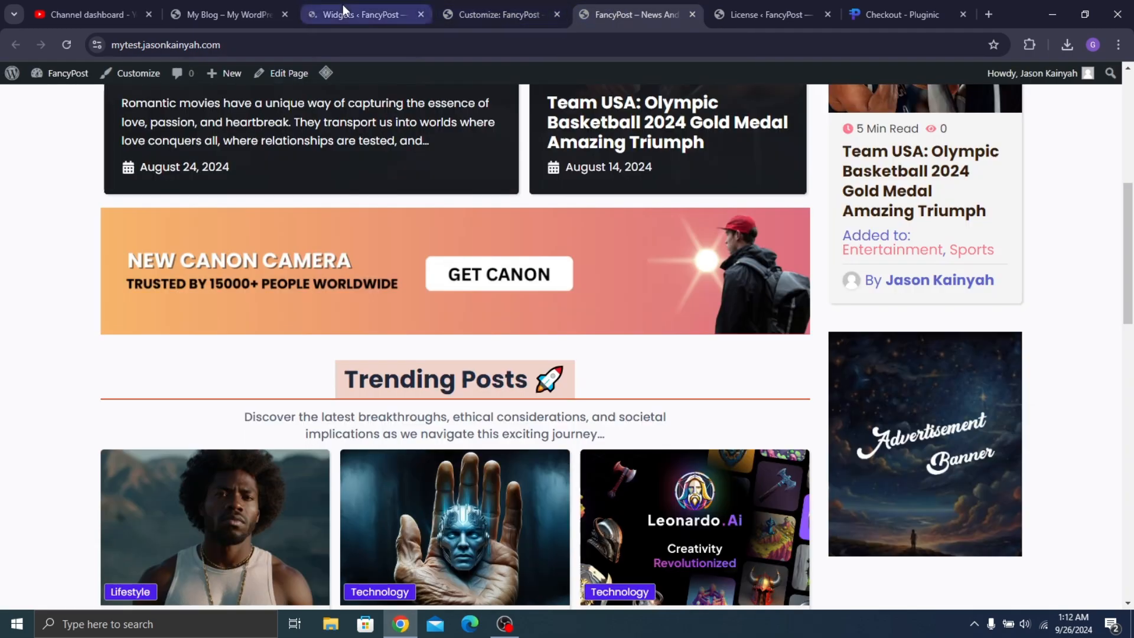
{"action": "left_click", "coordinate": [74, 46]}
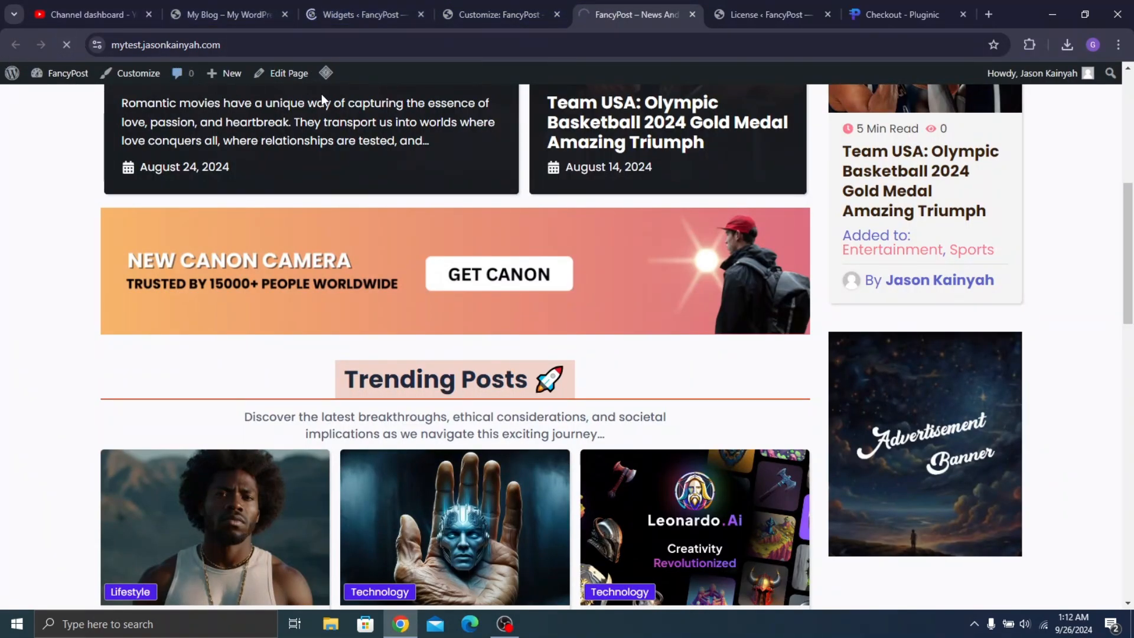
{"action": "scroll", "coordinate": [379, 89], "scroll_direction": "down", "scroll_amount": 15}
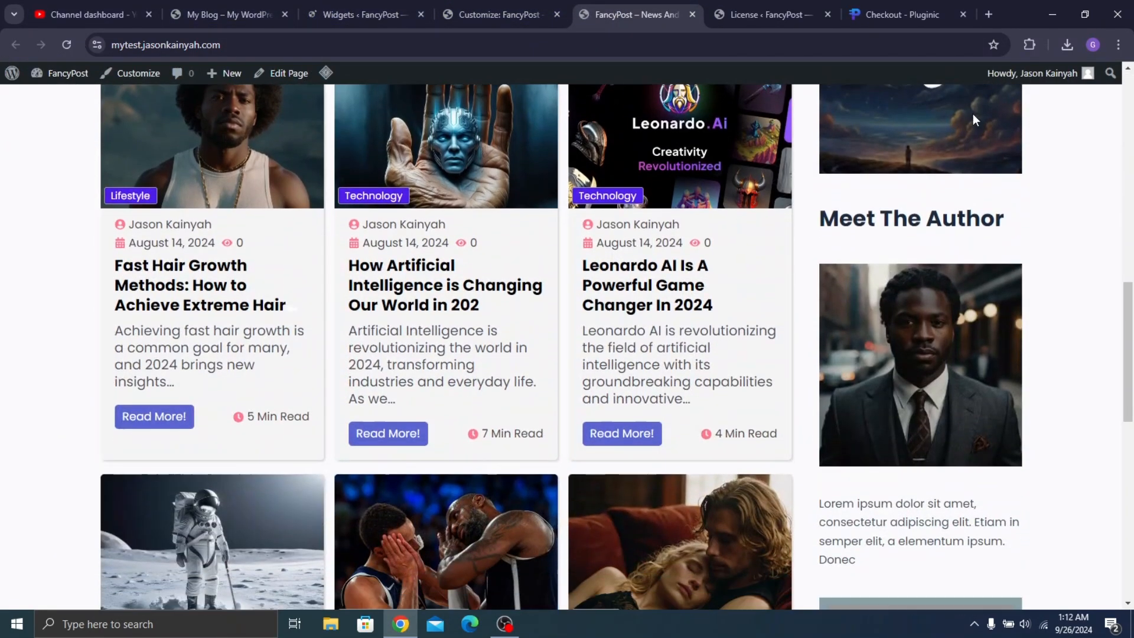
{"action": "scroll", "coordinate": [894, 173], "scroll_direction": "up", "scroll_amount": 12}
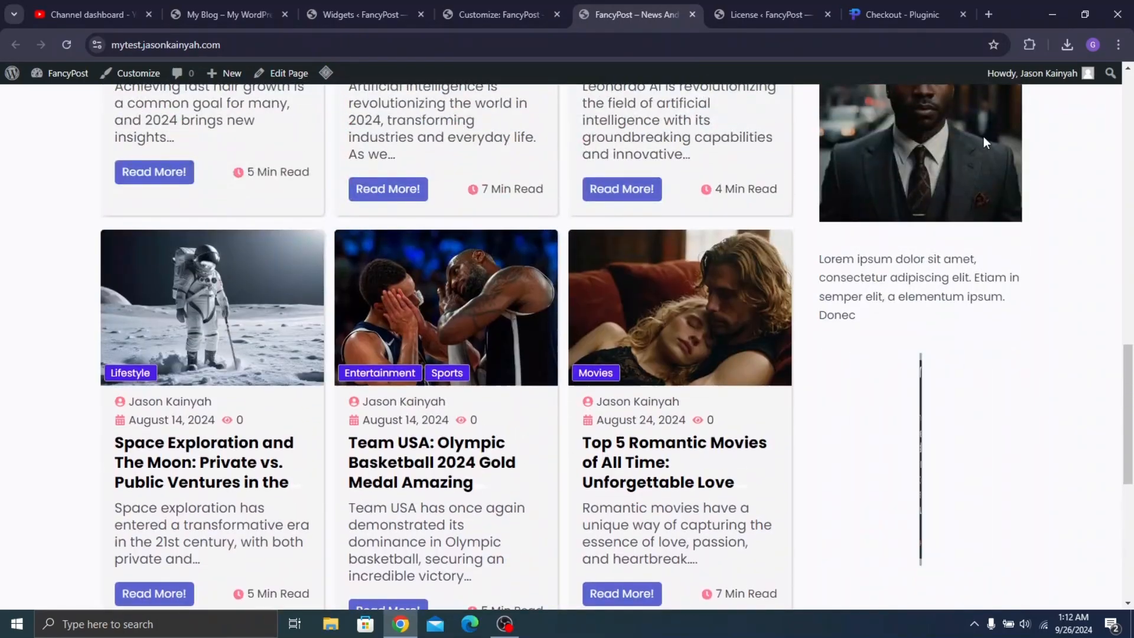
{"action": "scroll", "coordinate": [957, 124], "scroll_direction": "up", "scroll_amount": 15}
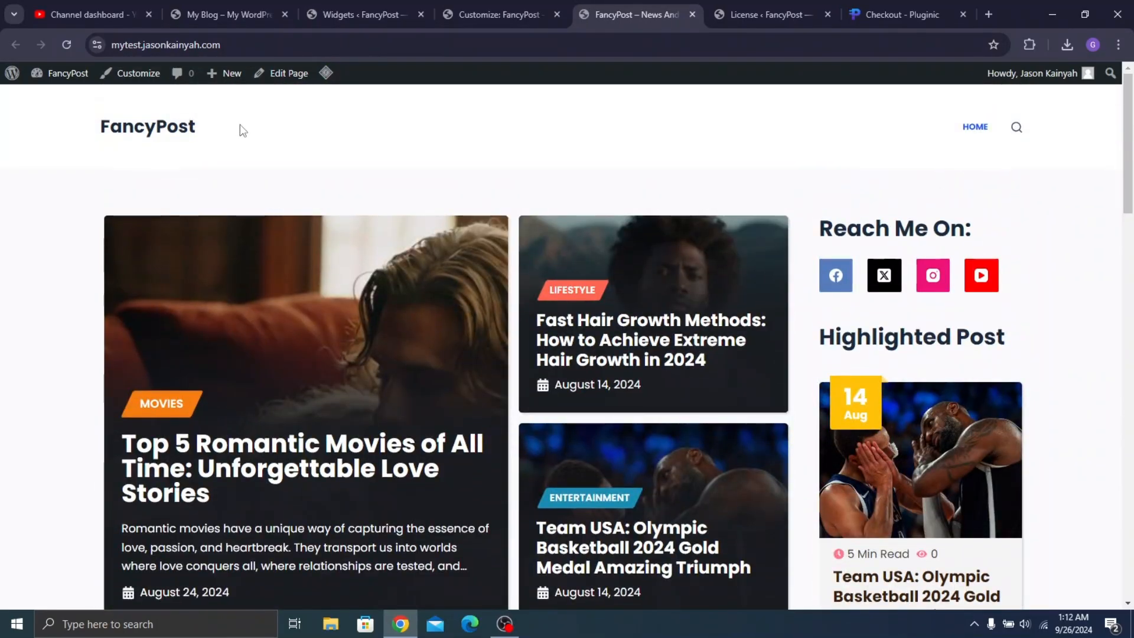
{"action": "scroll", "coordinate": [240, 126], "scroll_direction": "down", "scroll_amount": 20}
{"action": "scroll", "coordinate": [176, 181], "scroll_direction": "down", "scroll_amount": 10}
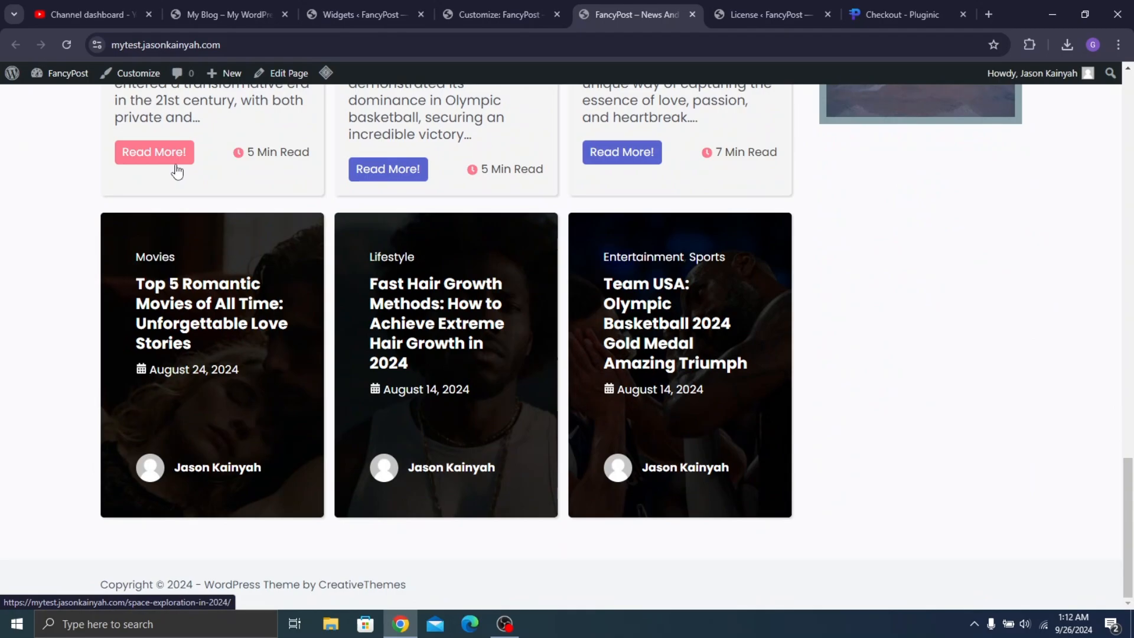
{"action": "scroll", "coordinate": [232, 127], "scroll_direction": "up", "scroll_amount": 15}
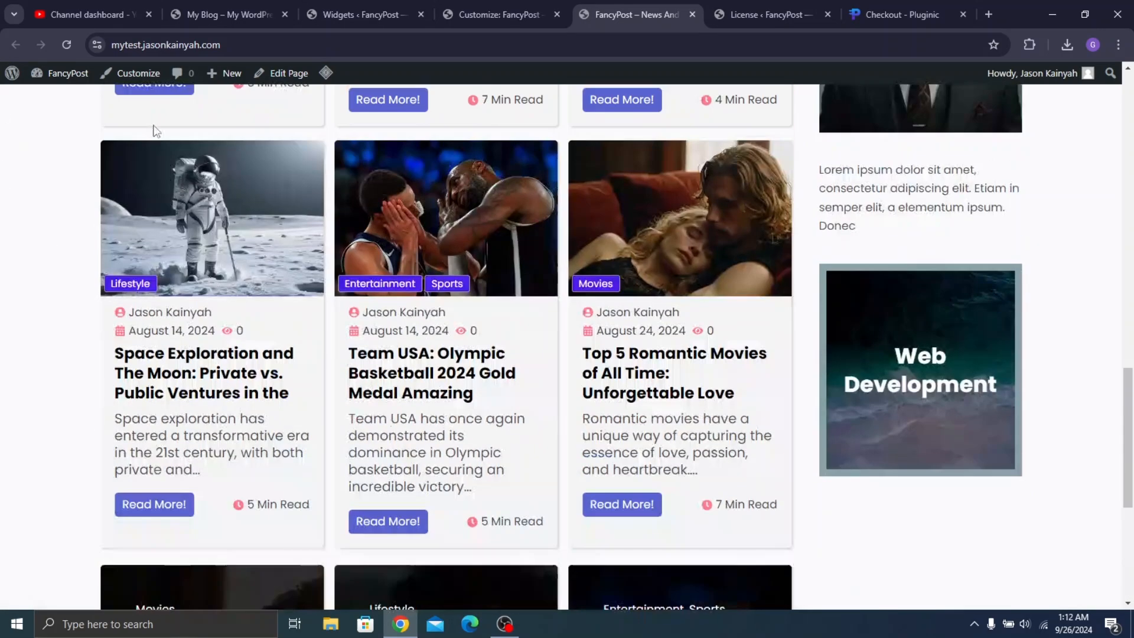
{"action": "scroll", "coordinate": [221, 137], "scroll_direction": "up", "scroll_amount": 10}
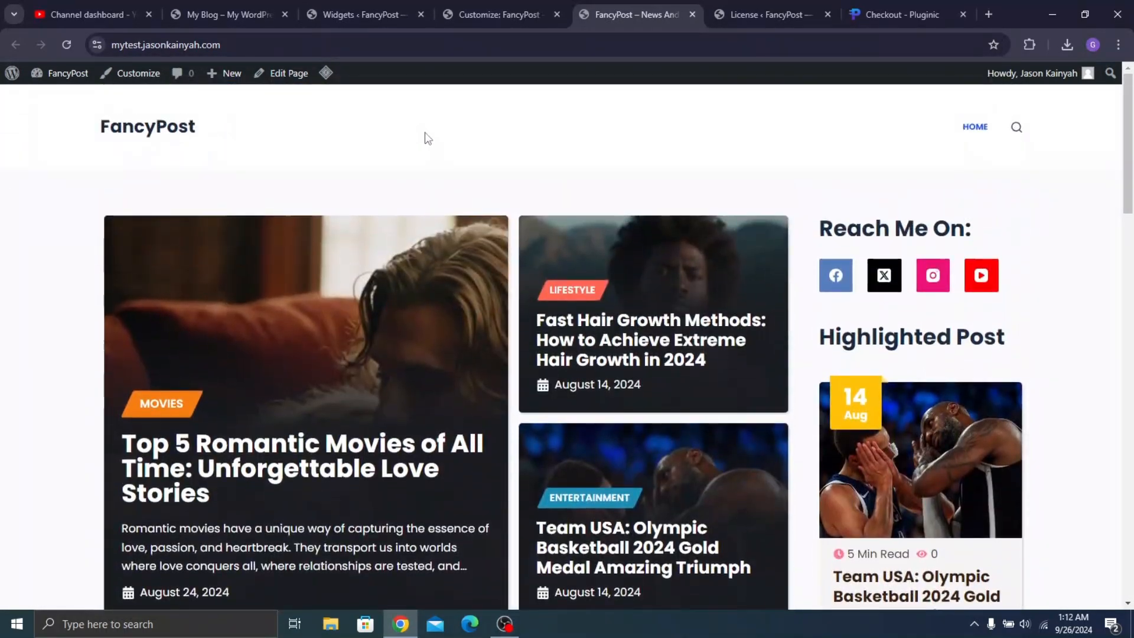
{"action": "scroll", "coordinate": [425, 136], "scroll_direction": "down", "scroll_amount": 15}
{"action": "scroll", "coordinate": [393, 182], "scroll_direction": "down", "scroll_amount": 10}
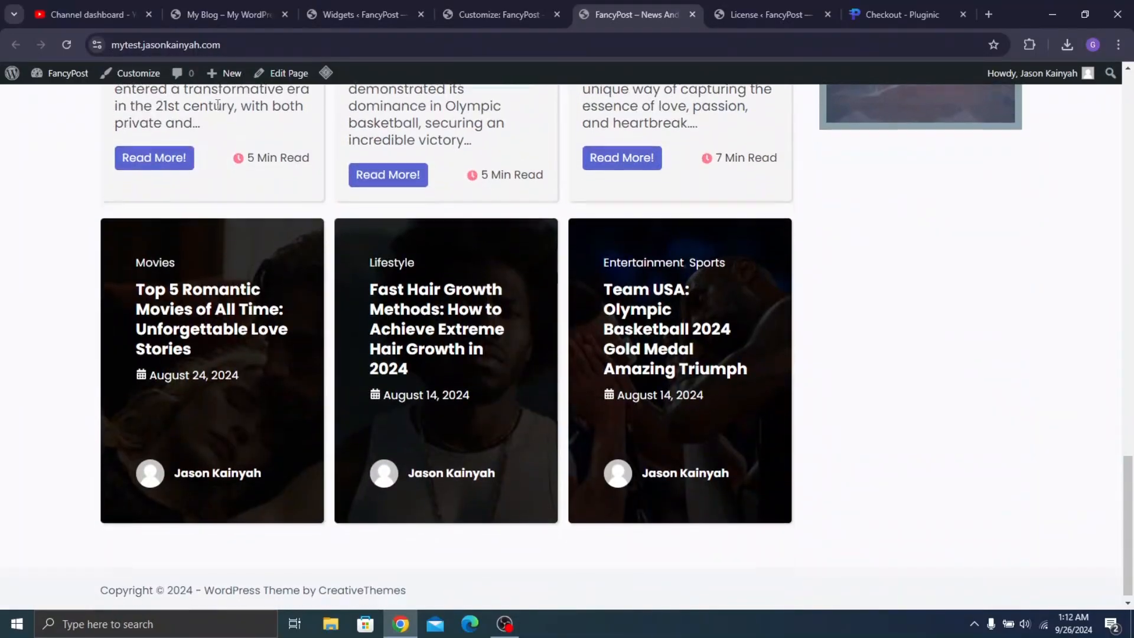
{"action": "scroll", "coordinate": [406, 158], "scroll_direction": "up", "scroll_amount": 10}
{"action": "scroll", "coordinate": [405, 160], "scroll_direction": "up", "scroll_amount": 15}
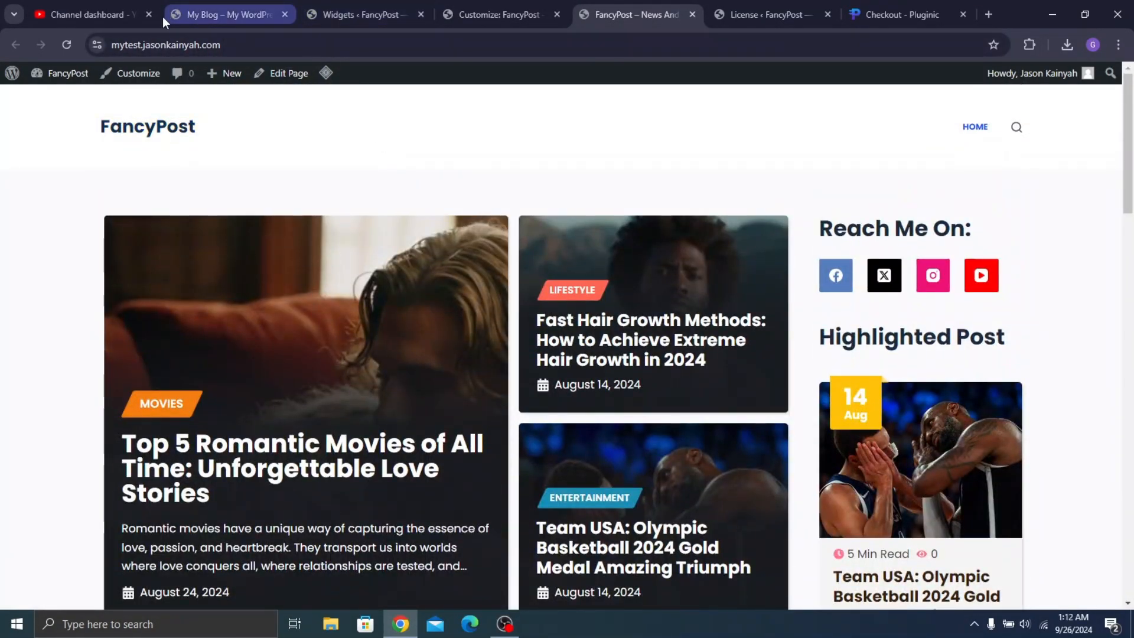
In Header > Main Row, reduce Row Min Height from 120 px to 89 px
{"action": "left_click", "coordinate": [437, 16]}
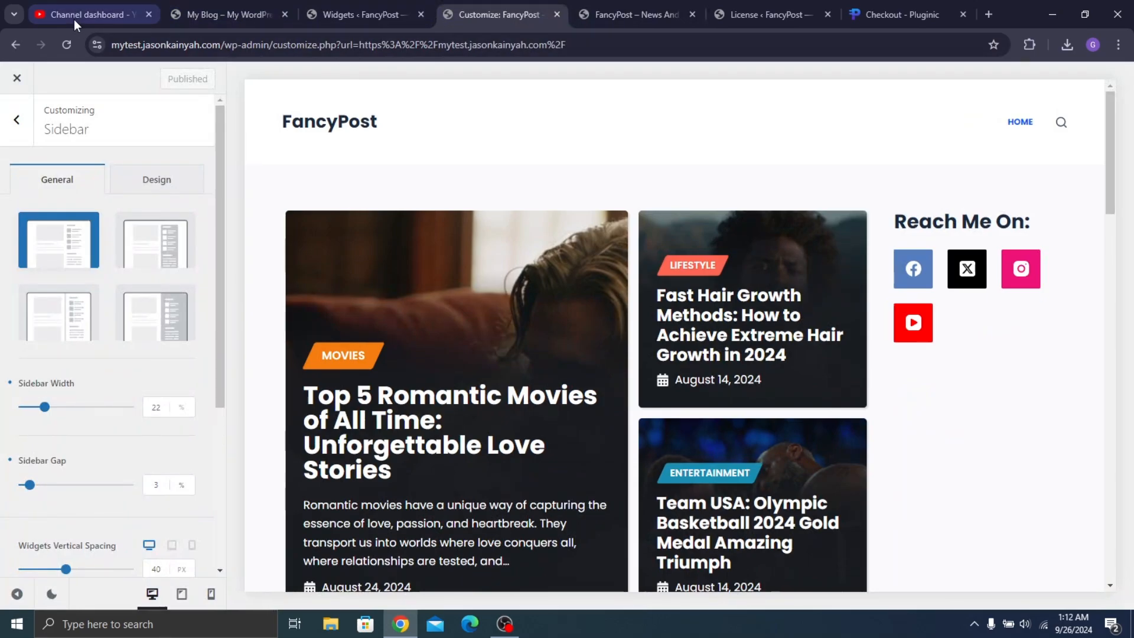
{"action": "left_click", "coordinate": [11, 135]}
{"action": "left_click", "coordinate": [286, 91]}
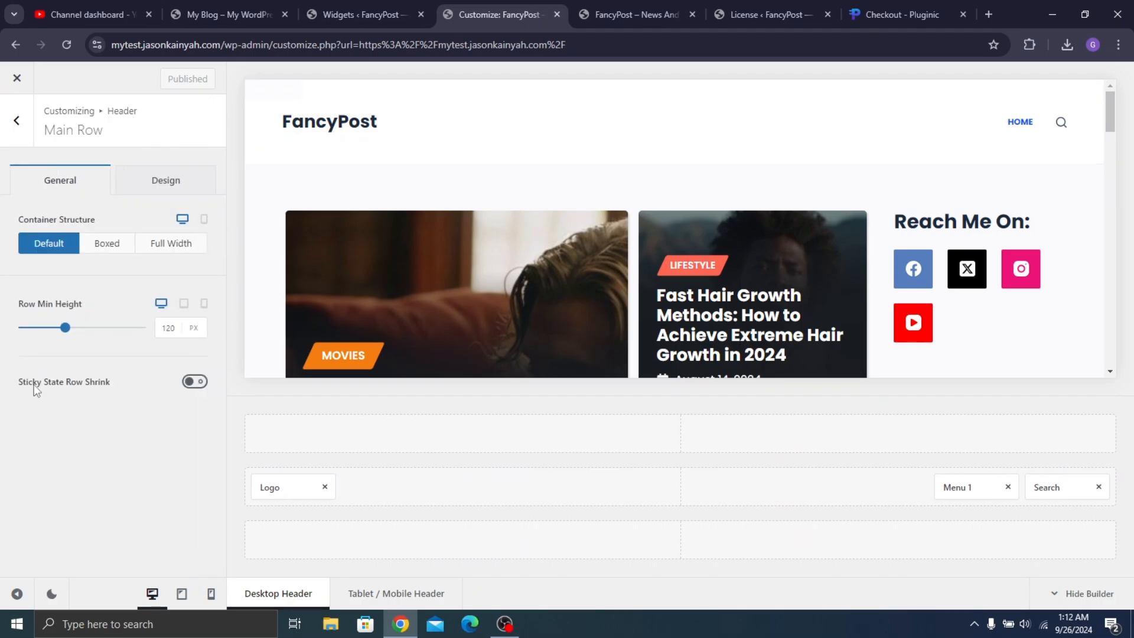
{"action": "left_click_drag", "start_coordinate": [67, 333], "coordinate": [50, 328]}
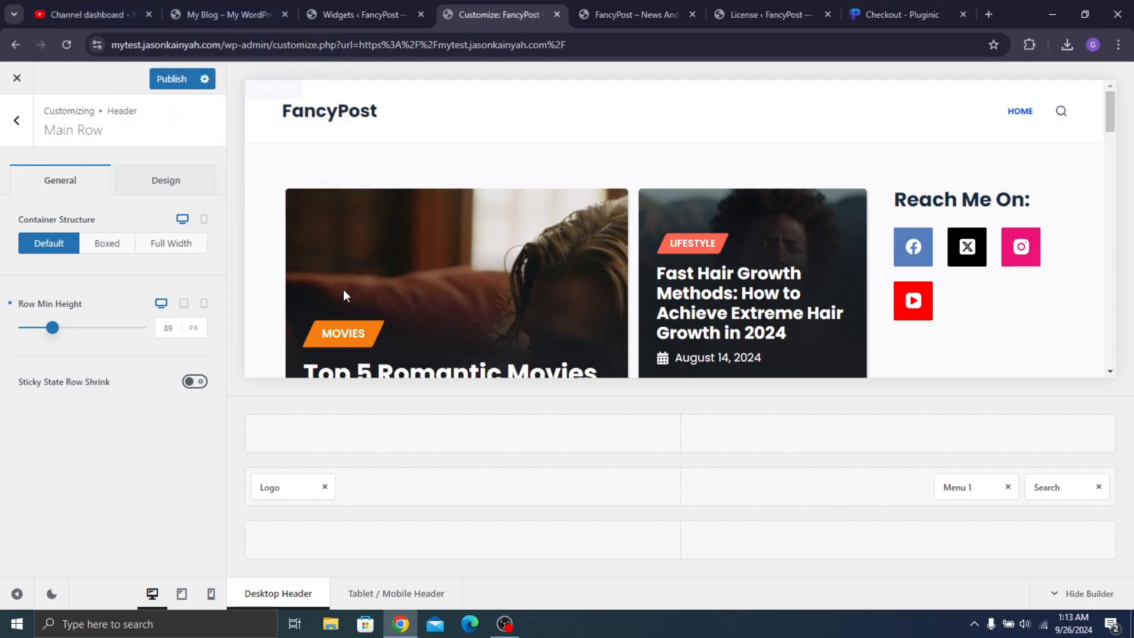
Set the FancyPost image as the header logo, hide the Site Title, and make the logo 38 px tall
{"action": "left_click", "coordinate": [389, 115]}
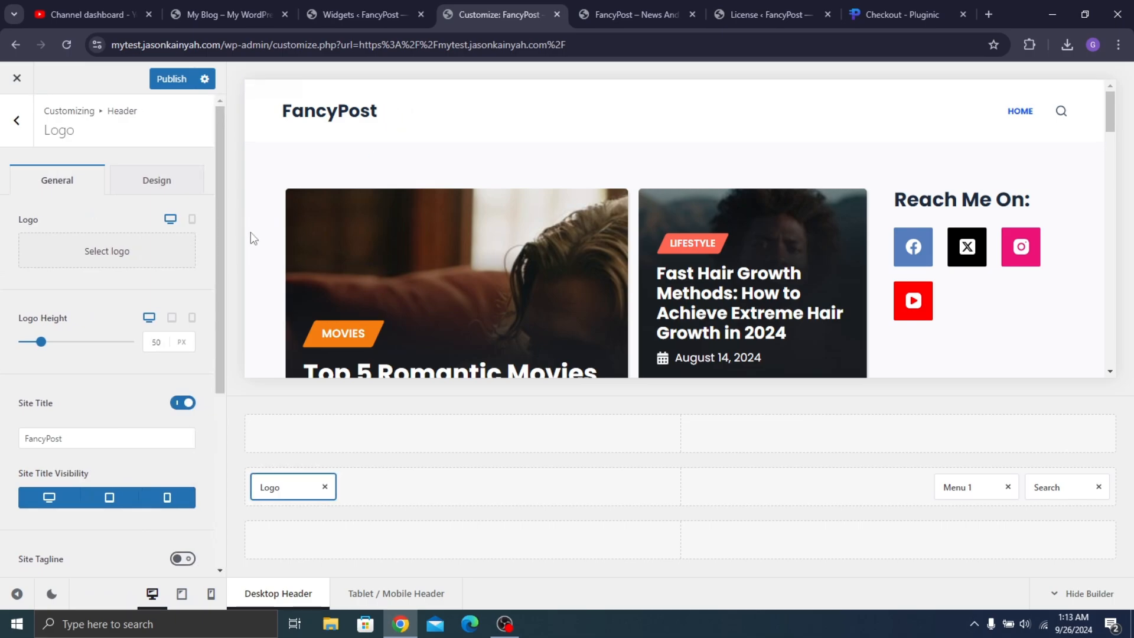
{"action": "left_click", "coordinate": [166, 249]}
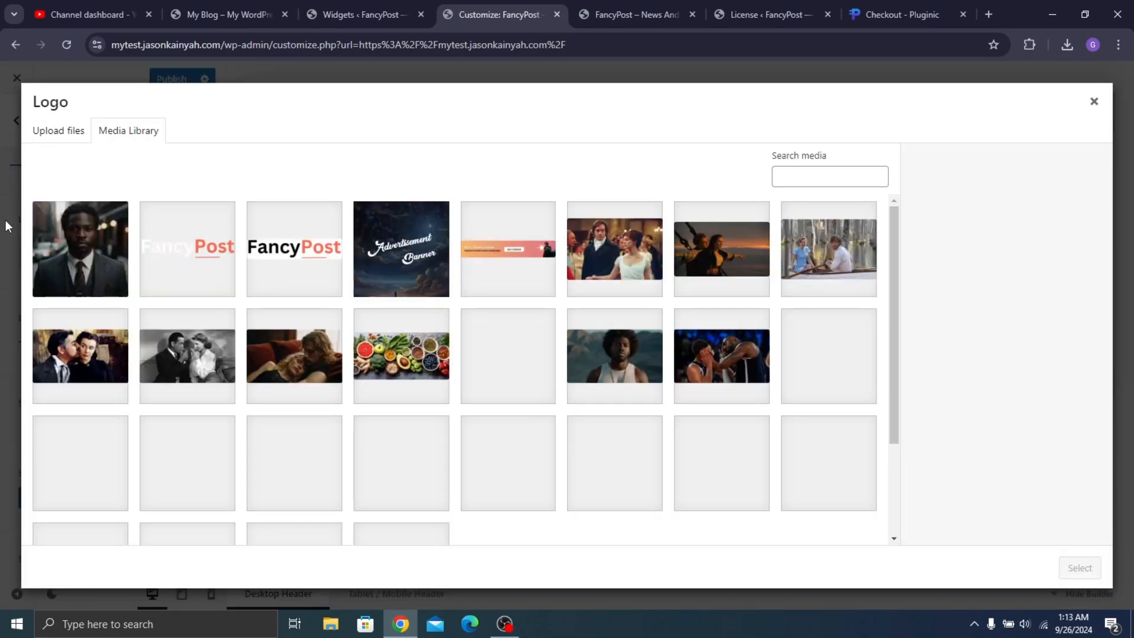
{"action": "left_click", "coordinate": [294, 242]}
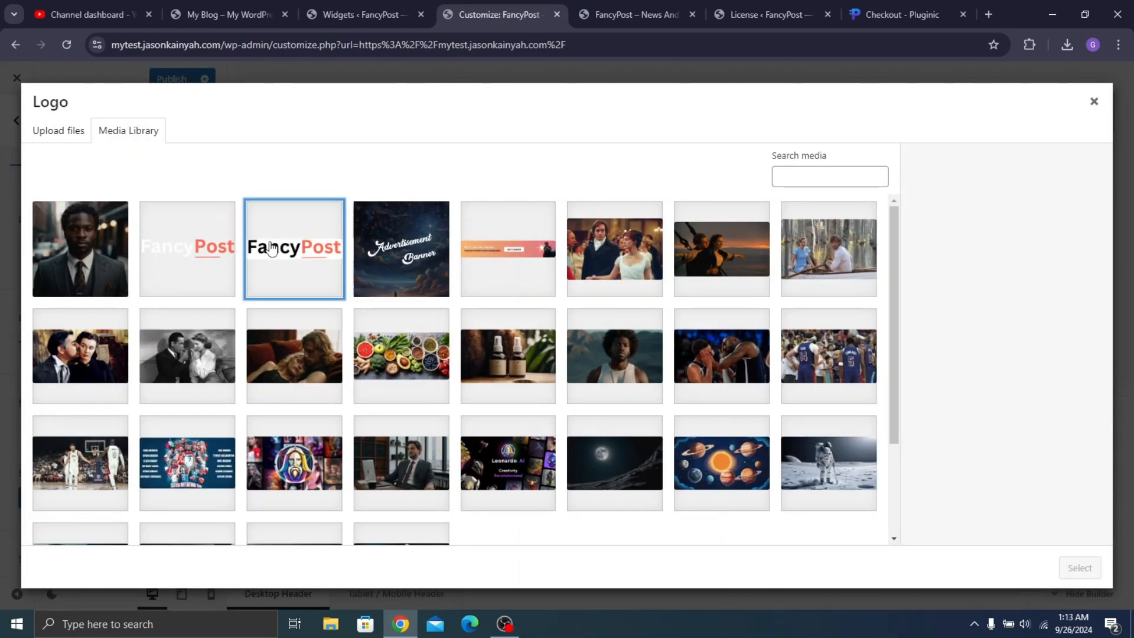
{"action": "left_click", "coordinate": [1092, 568]}
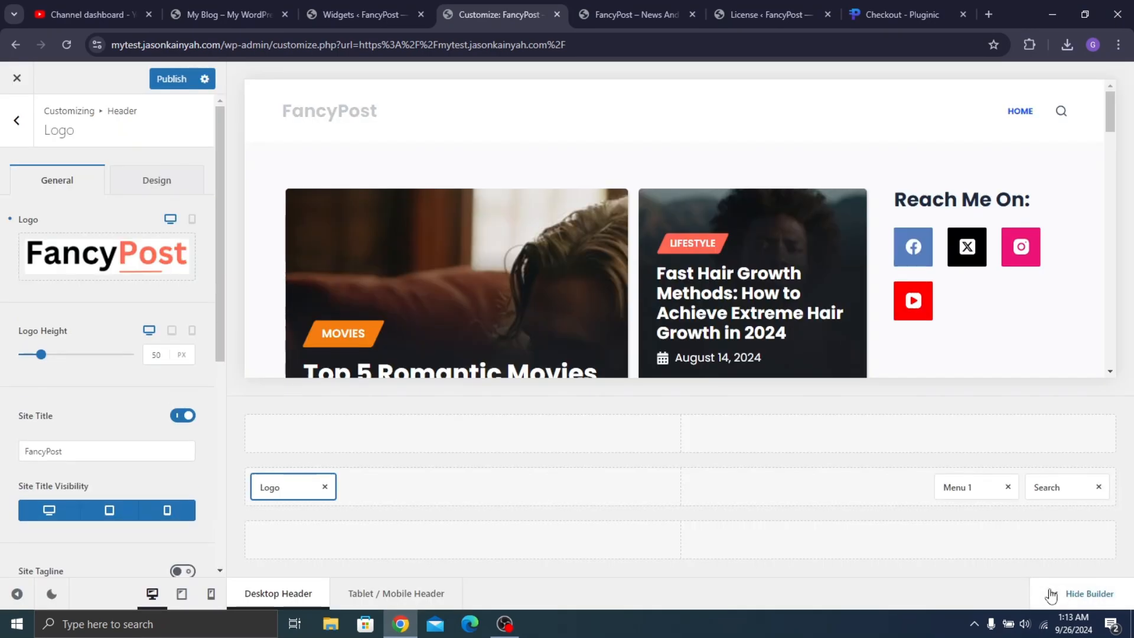
{"action": "left_click", "coordinate": [177, 416]}
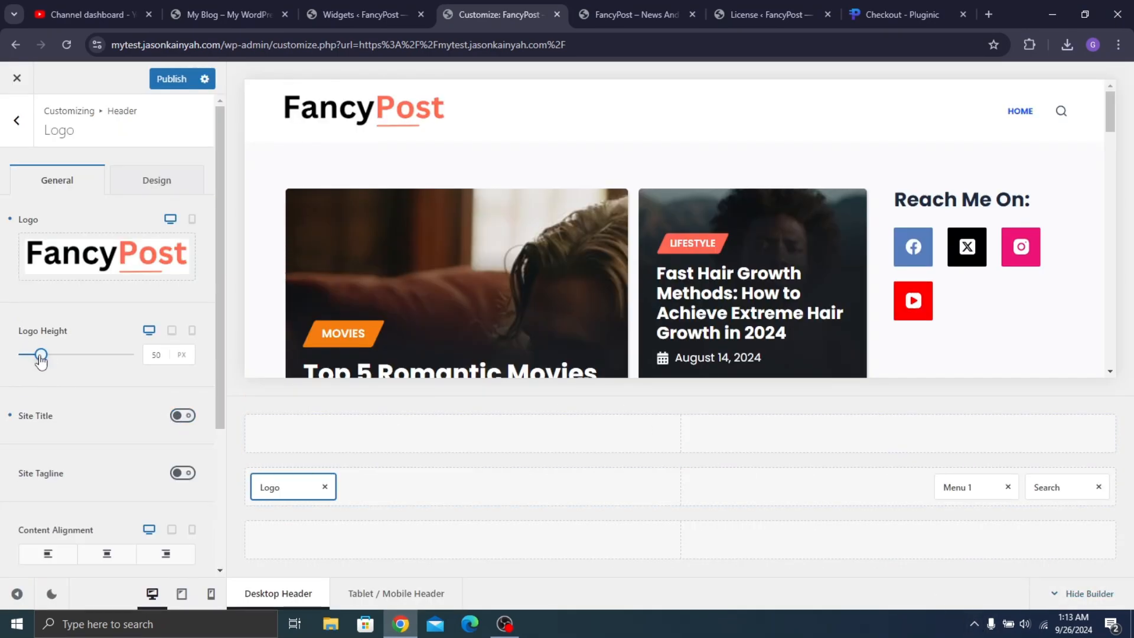
{"action": "left_click_drag", "start_coordinate": [39, 359], "coordinate": [35, 365]}
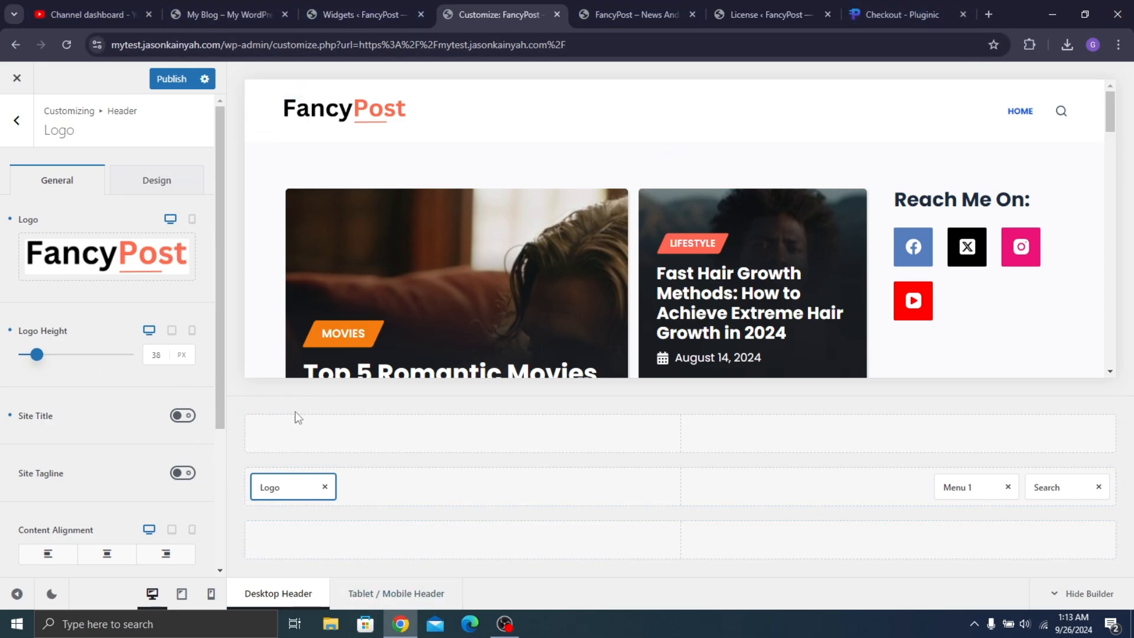
Give the top row a gradient background from the orange-pink preset, first stop set to ff6b50
{"action": "left_click", "coordinate": [272, 415]}
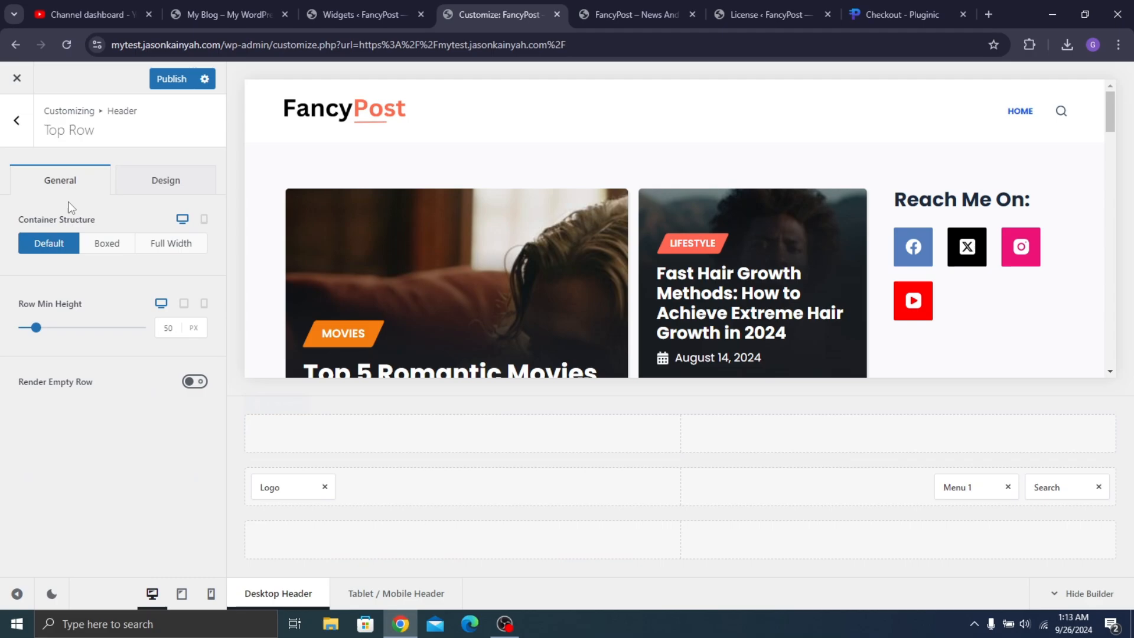
{"action": "left_click", "coordinate": [146, 188]}
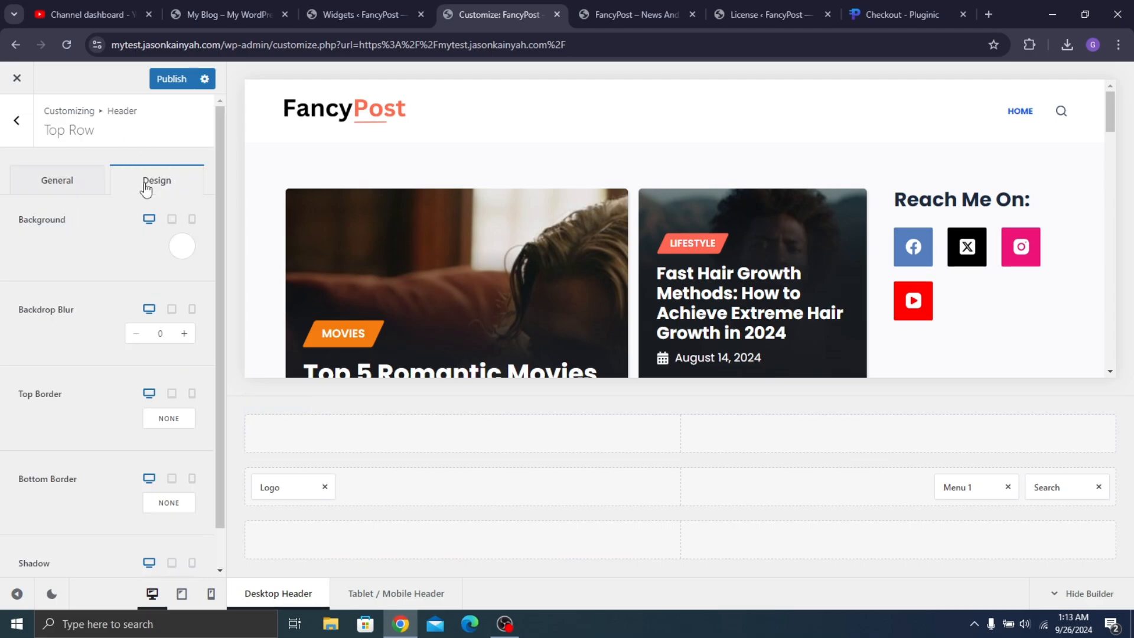
{"action": "left_click", "coordinate": [180, 257]}
{"action": "left_click", "coordinate": [112, 289]}
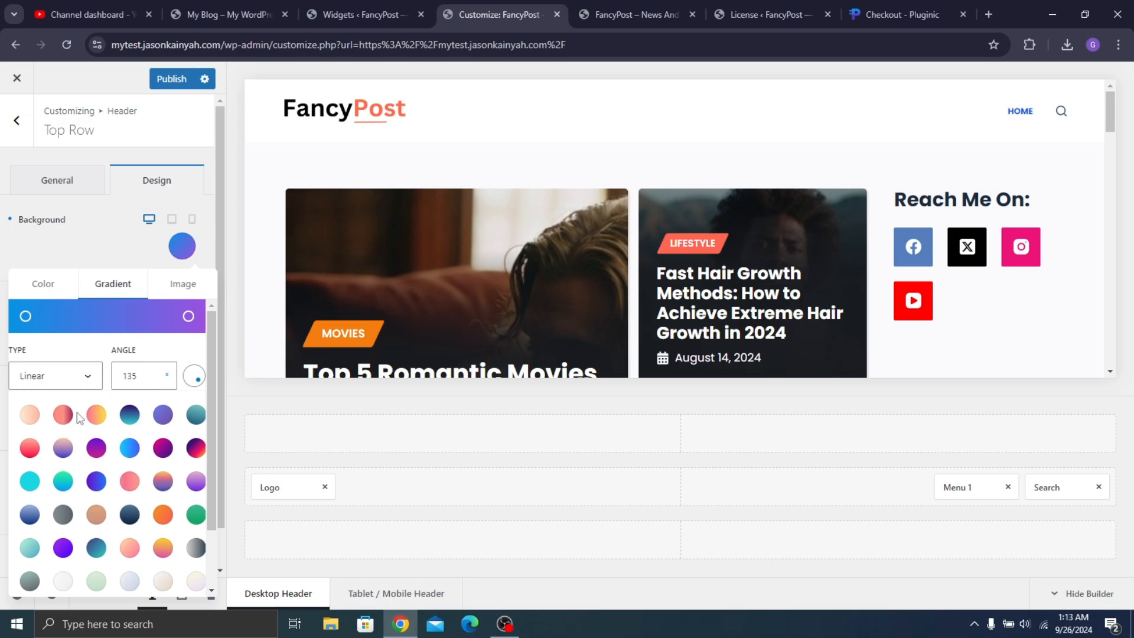
{"action": "left_click", "coordinate": [97, 415]}
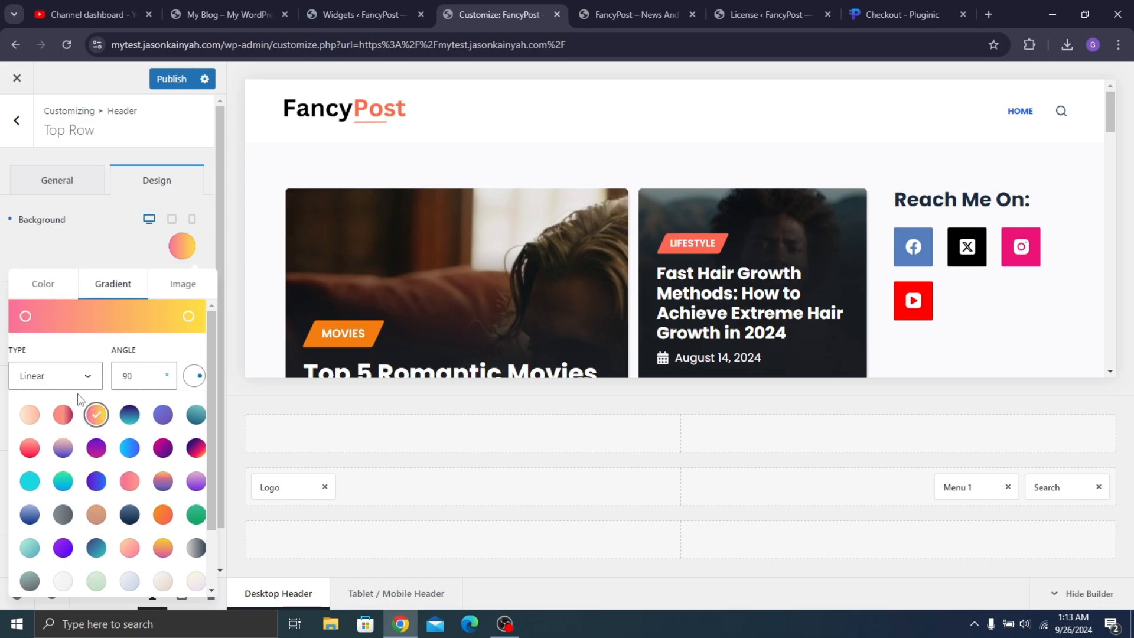
{"action": "left_click", "coordinate": [25, 317]}
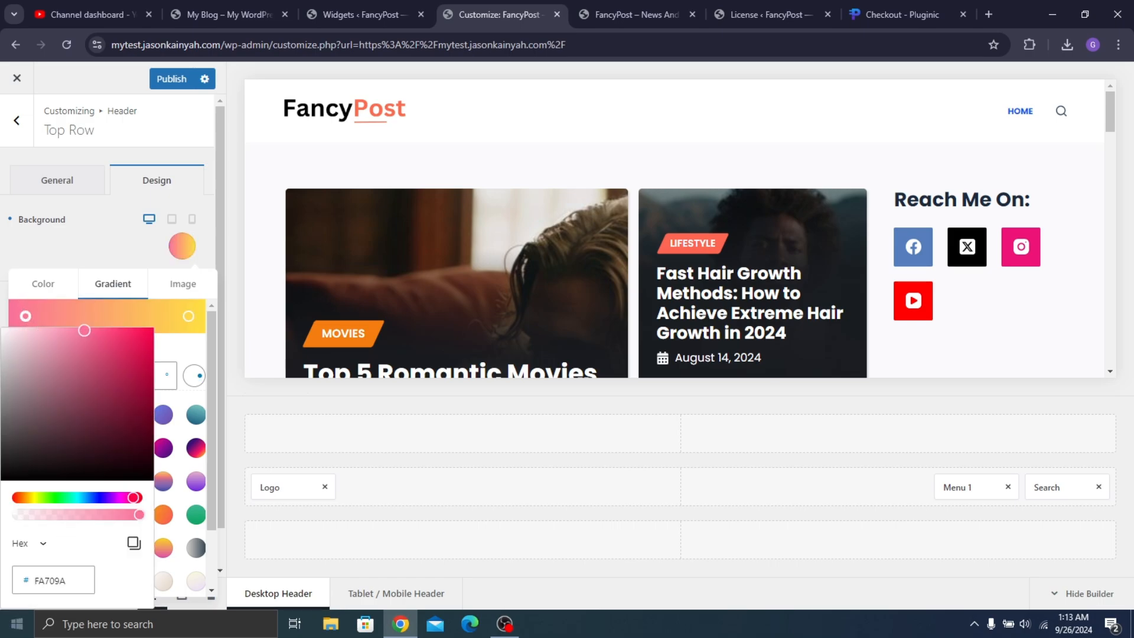
{"action": "double_click", "coordinate": [40, 579]}
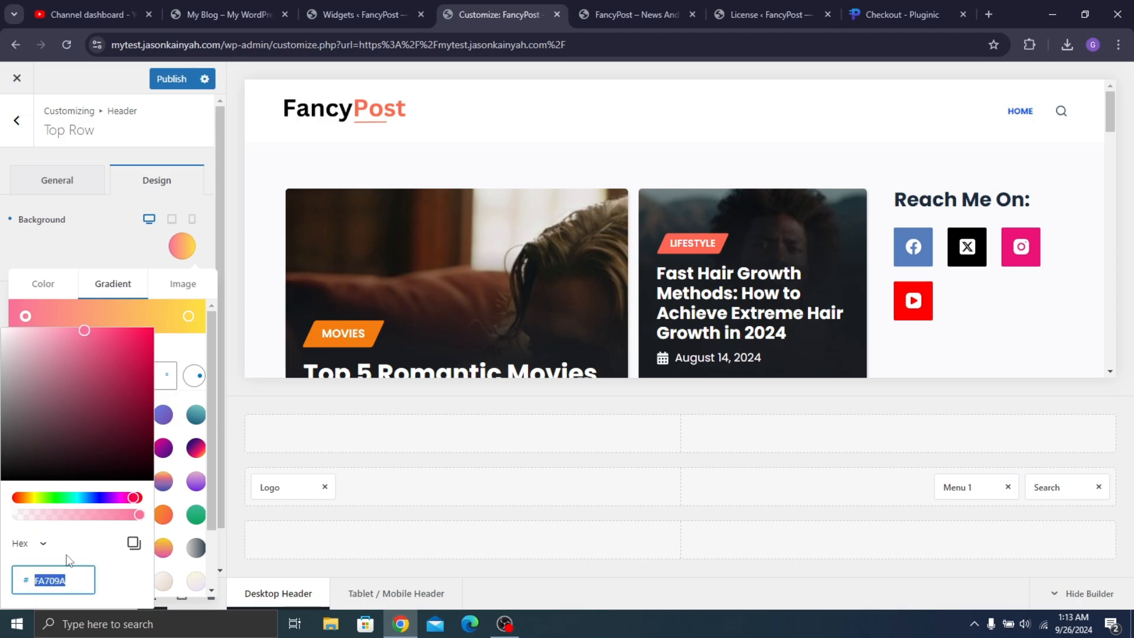
{"action": "type", "text": "ff6b5"}
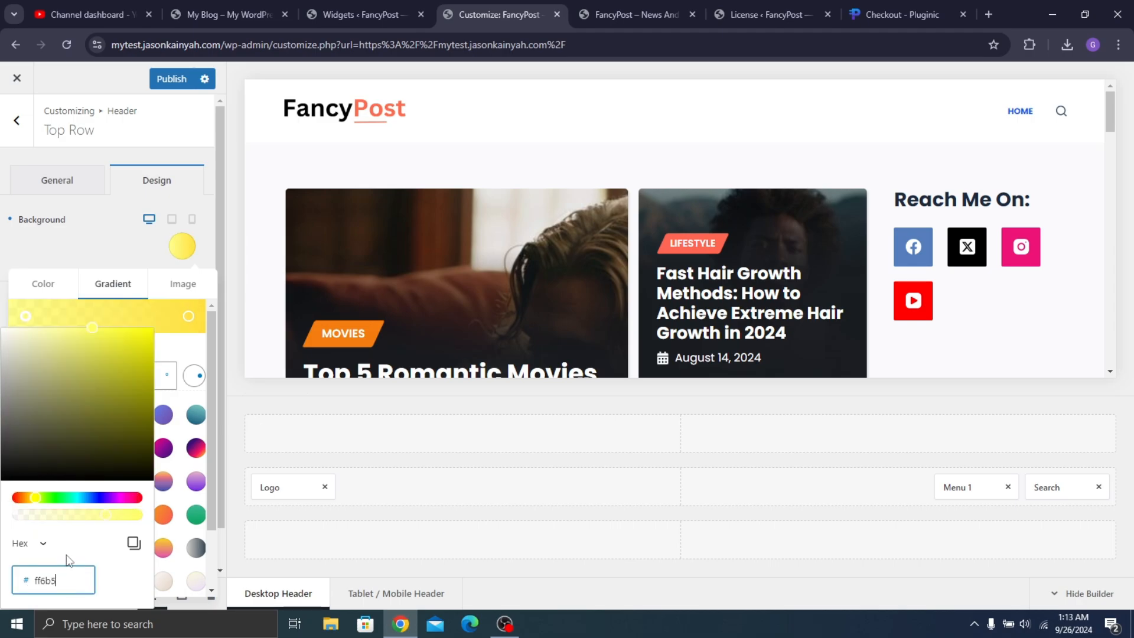
{"action": "type", "text": "0"}
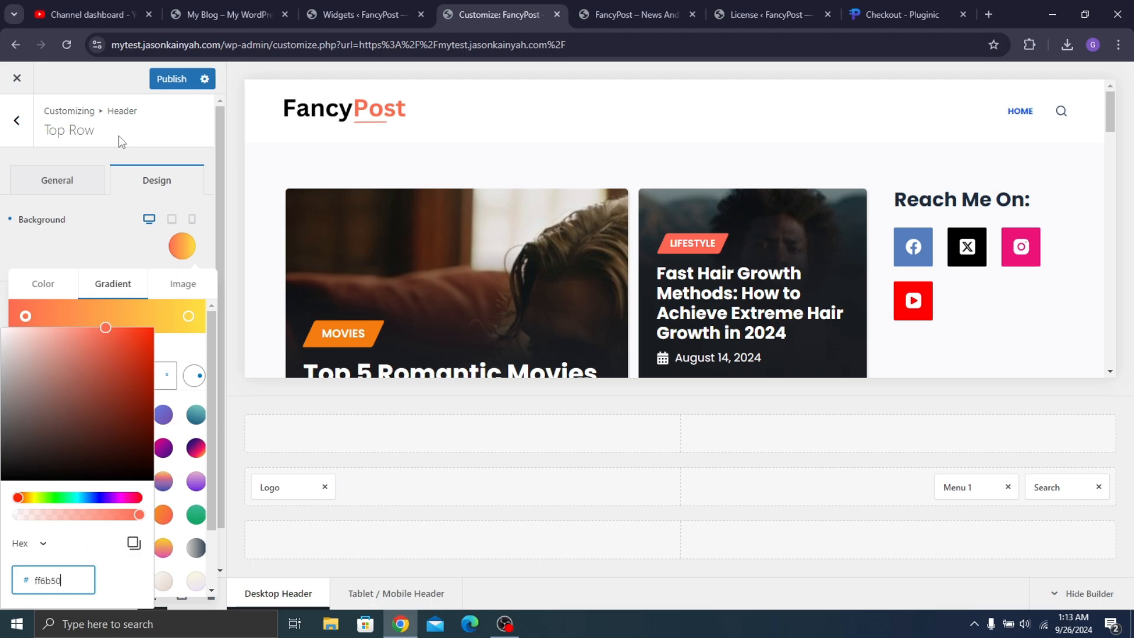
{"action": "left_click", "coordinate": [123, 237]}
{"action": "left_click", "coordinate": [123, 237]}
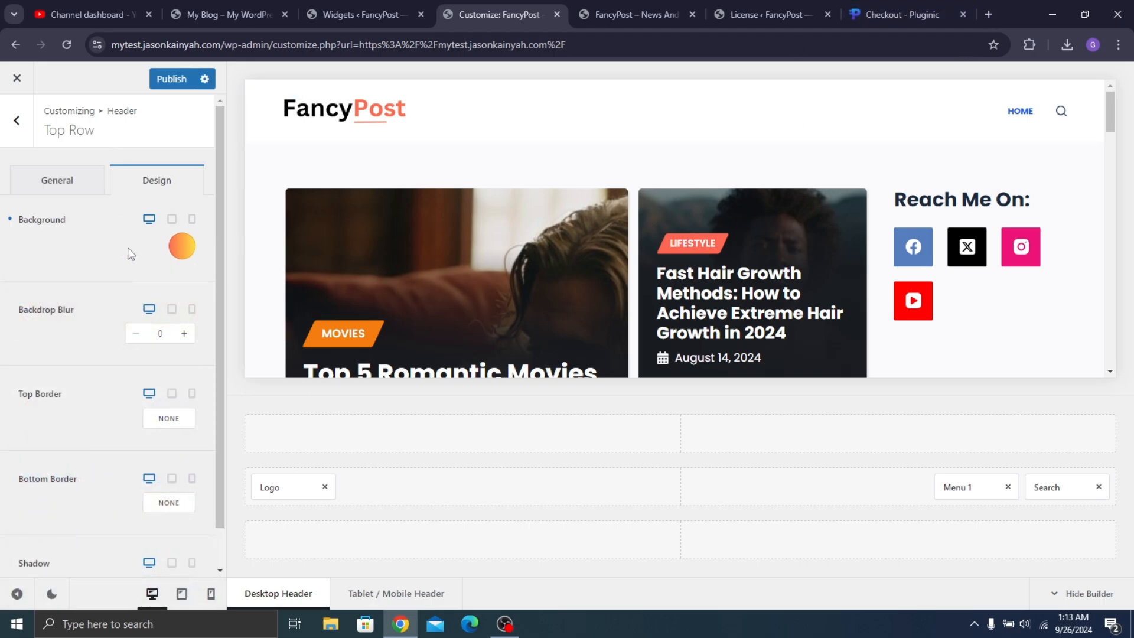
Compare against the reference blog's header, then return to the Header elements panel
{"action": "left_click", "coordinate": [200, 1]}
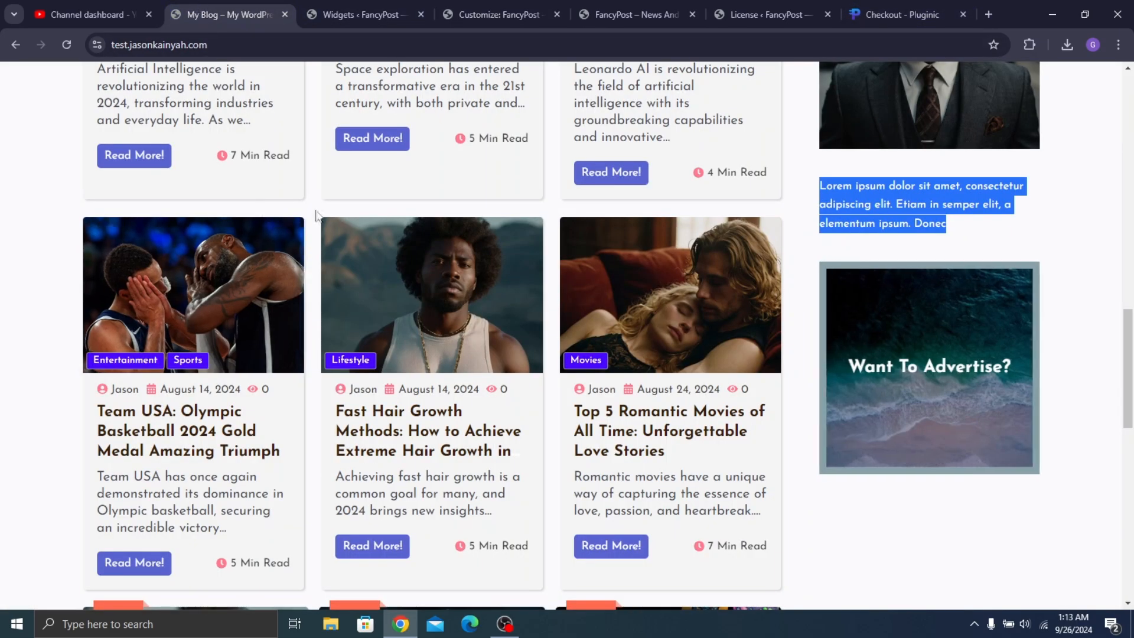
{"action": "scroll", "coordinate": [412, 262], "scroll_direction": "up", "scroll_amount": 8}
{"action": "scroll", "coordinate": [407, 242], "scroll_direction": "up", "scroll_amount": 10}
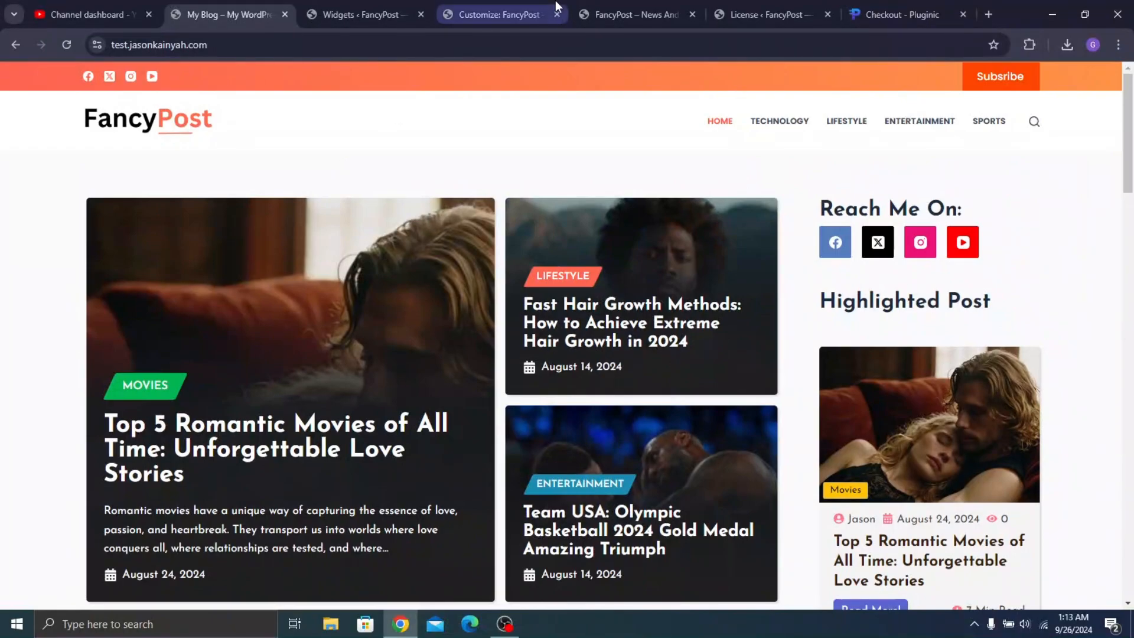
{"action": "left_click", "coordinate": [502, 13]}
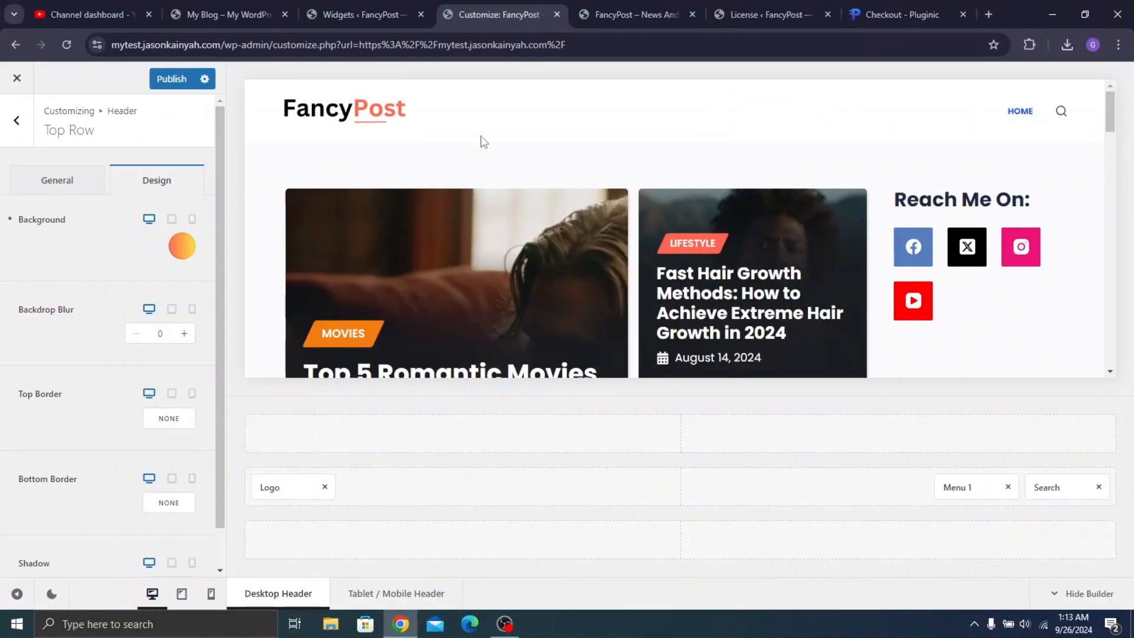
{"action": "left_click", "coordinate": [16, 120]}
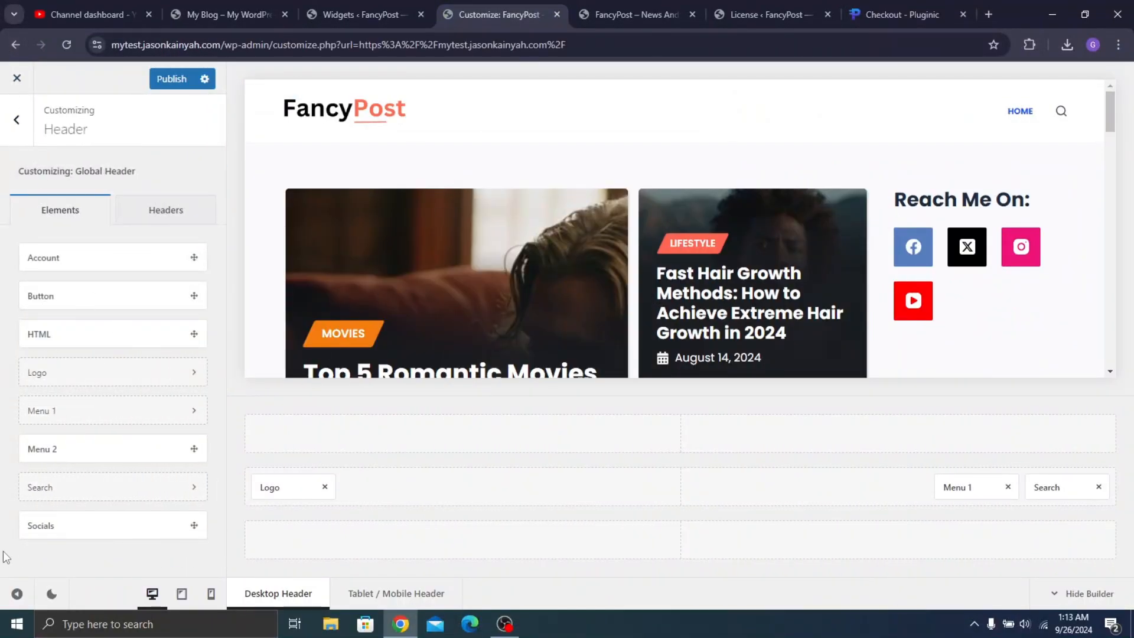
Place the social icons and a button in the header's top row
{"action": "left_click_drag", "start_coordinate": [31, 525], "coordinate": [313, 440]}
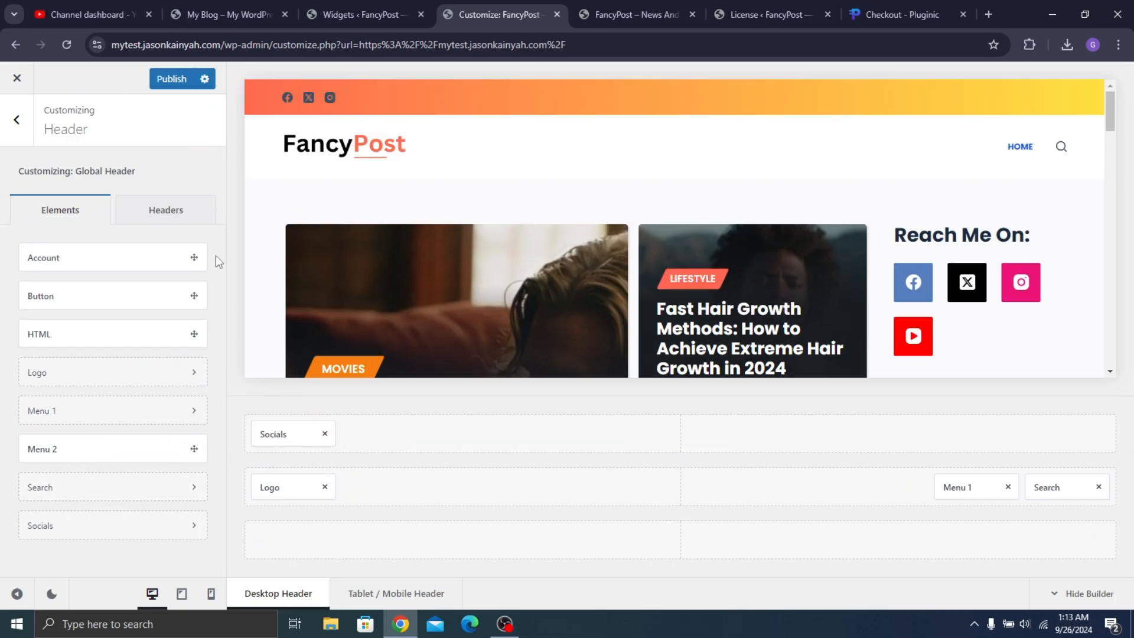
{"action": "left_click", "coordinate": [189, 5]}
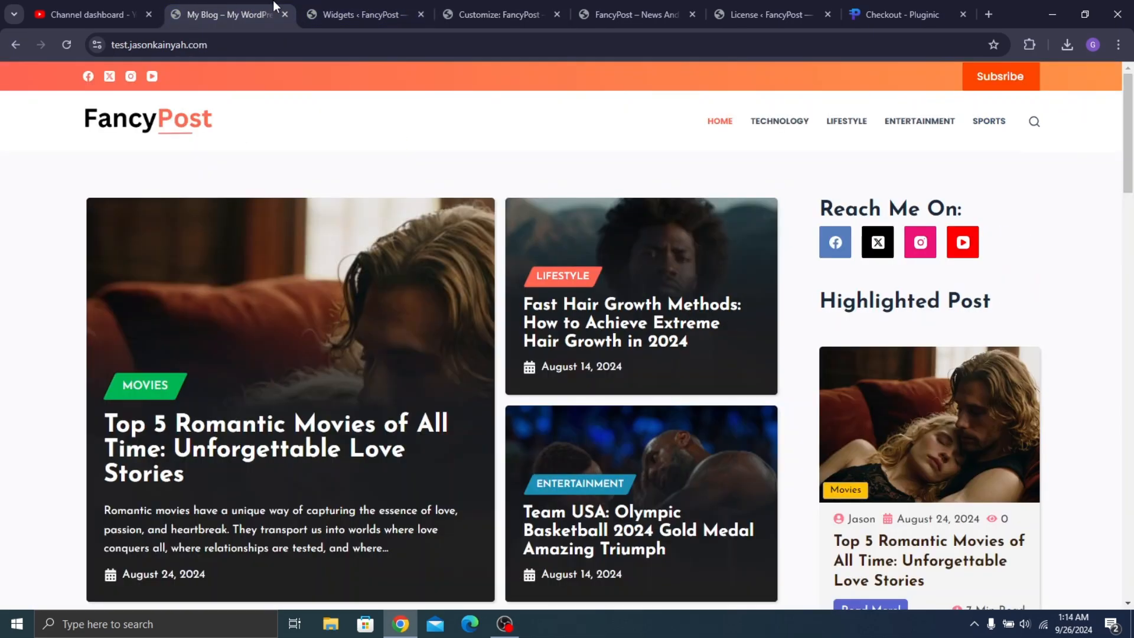
{"action": "left_click", "coordinate": [440, 7]}
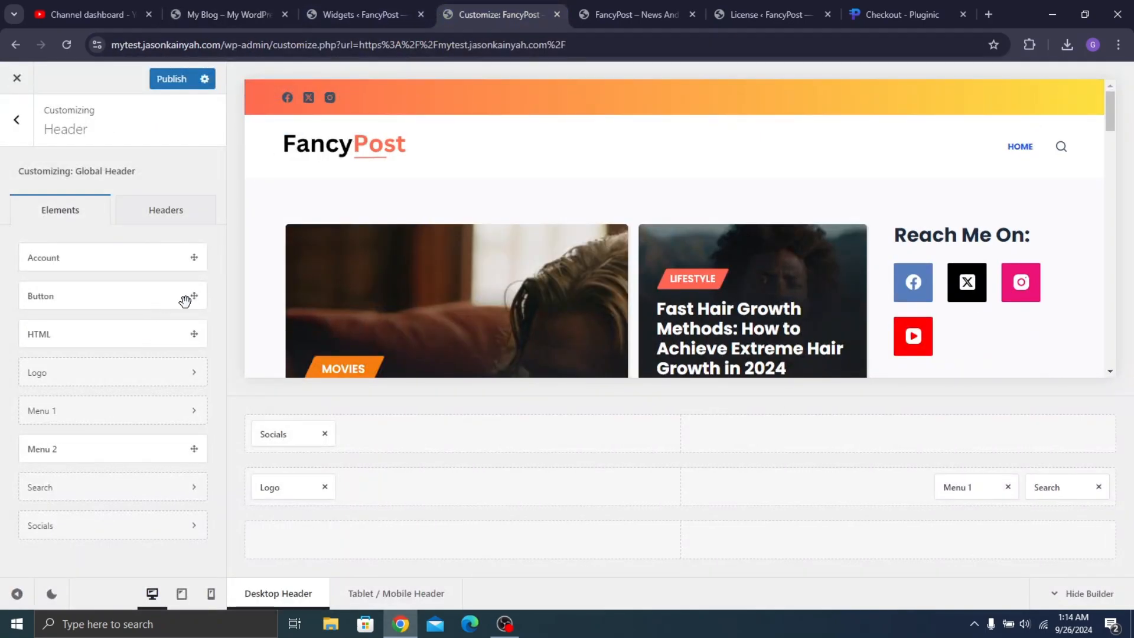
{"action": "left_click_drag", "start_coordinate": [184, 298], "coordinate": [1063, 449]}
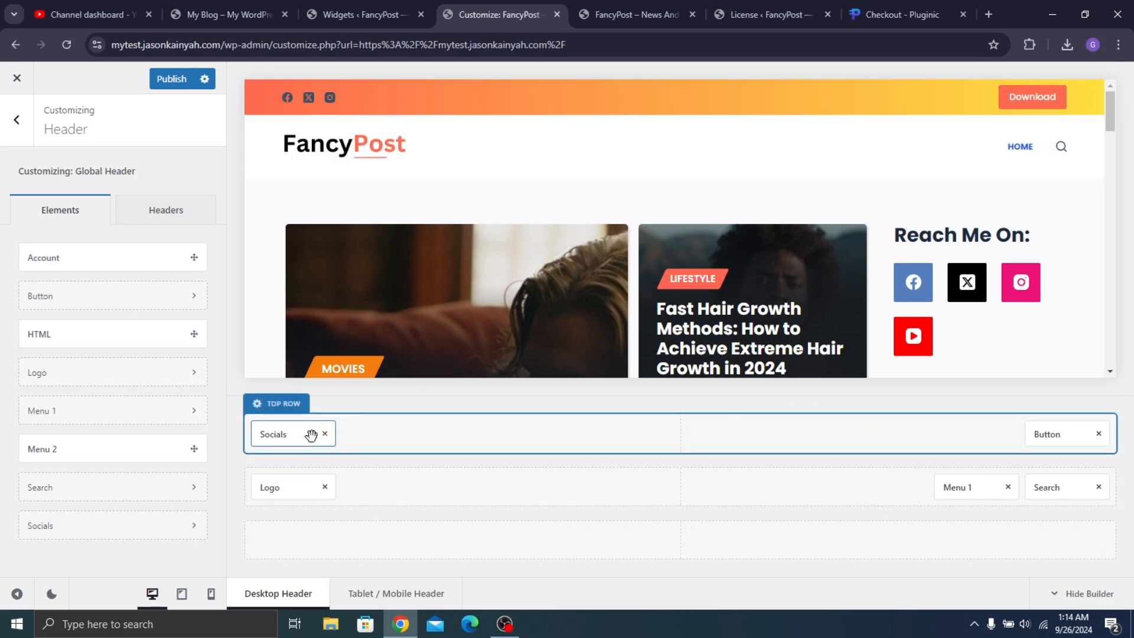
Add YouTube to the header's social networks list
{"action": "left_click", "coordinate": [312, 435]}
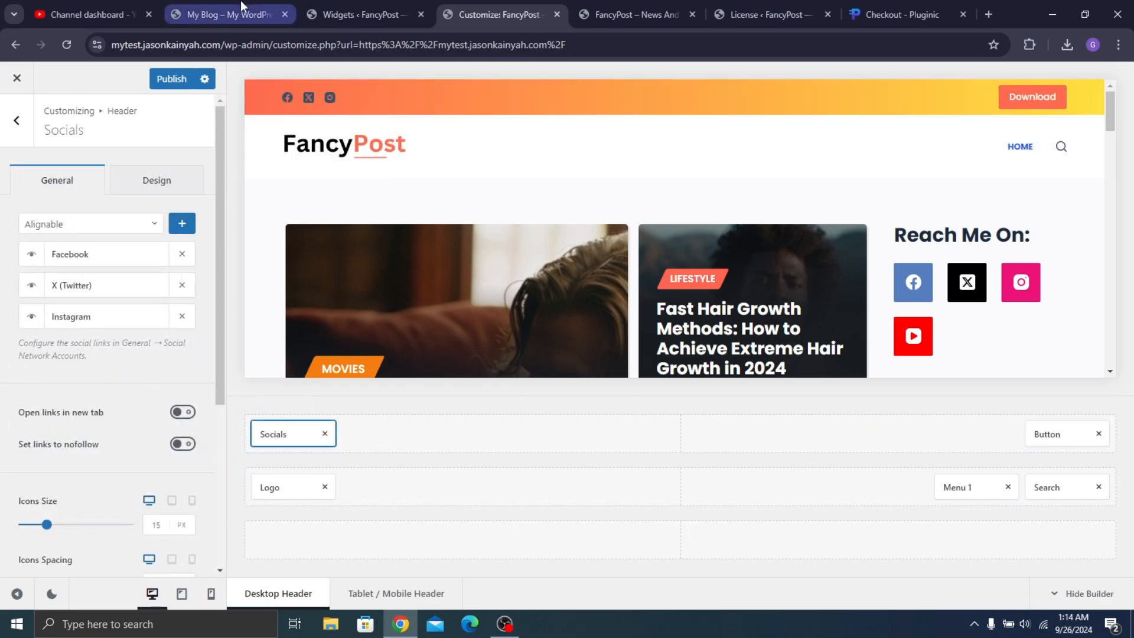
{"action": "left_click", "coordinate": [149, 224]}
{"action": "scroll", "coordinate": [116, 395], "scroll_direction": "down", "scroll_amount": 20}
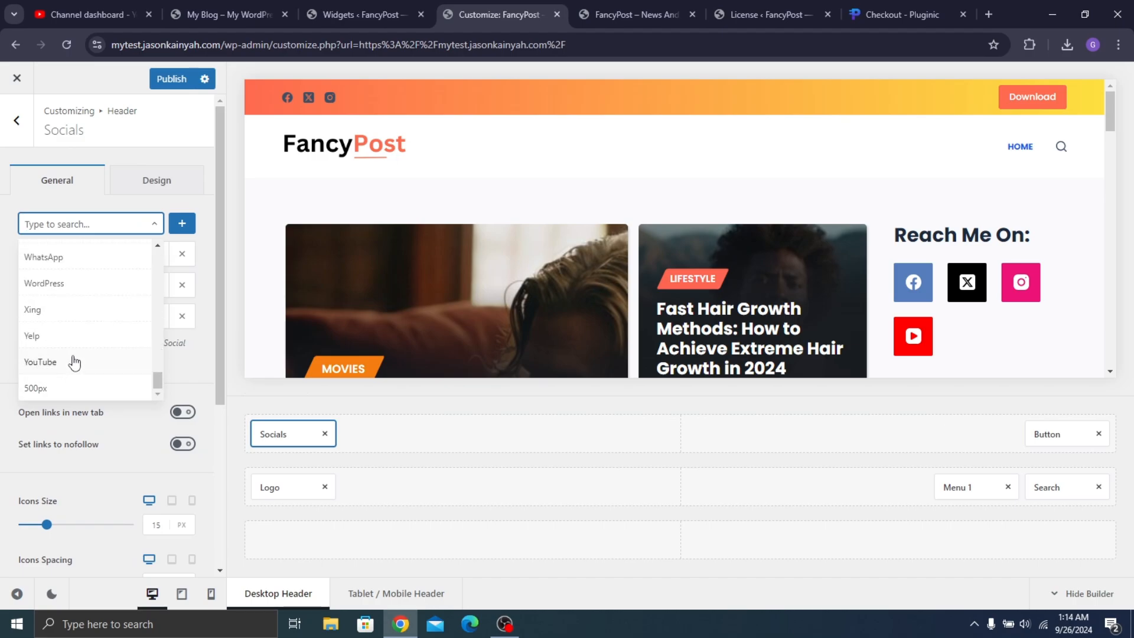
{"action": "left_click", "coordinate": [71, 361]}
{"action": "left_click", "coordinate": [180, 230]}
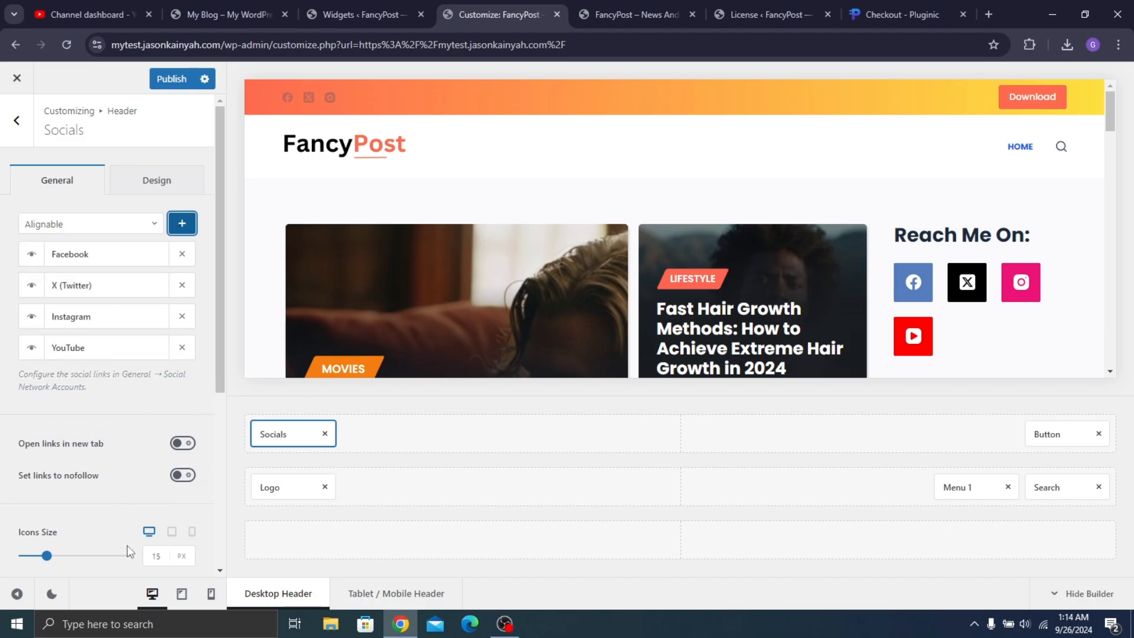
{"action": "scroll", "coordinate": [115, 363], "scroll_direction": "down", "scroll_amount": 3}
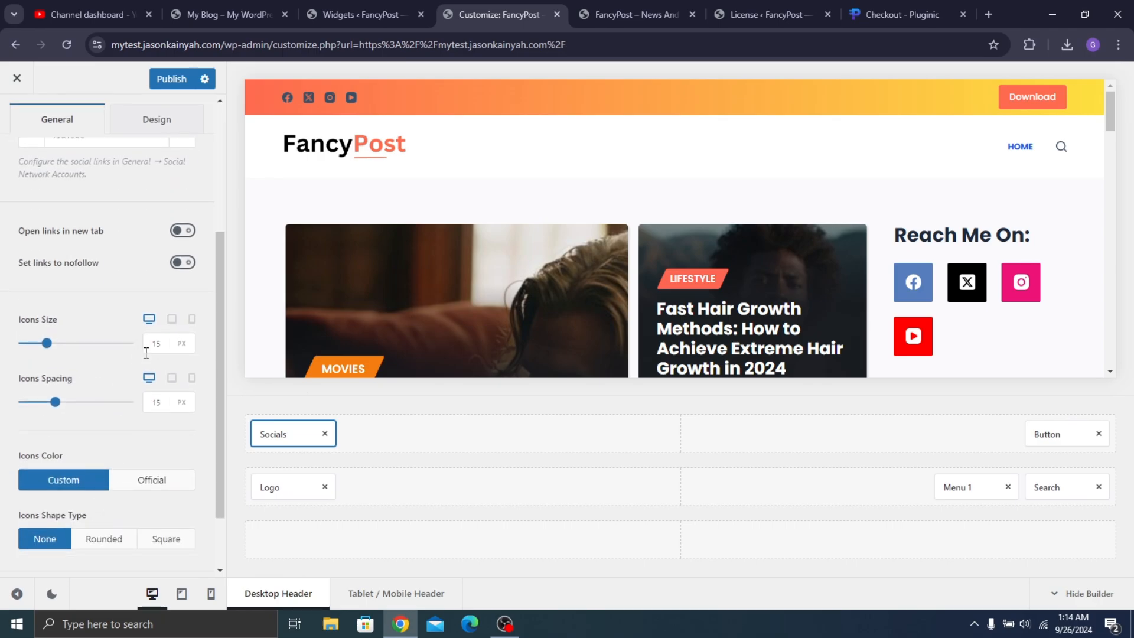
{"action": "scroll", "coordinate": [134, 198], "scroll_direction": "up", "scroll_amount": 5}
Set the social icon colours to white #ffffff and light grey #e5e5e5
{"action": "left_click", "coordinate": [128, 183]}
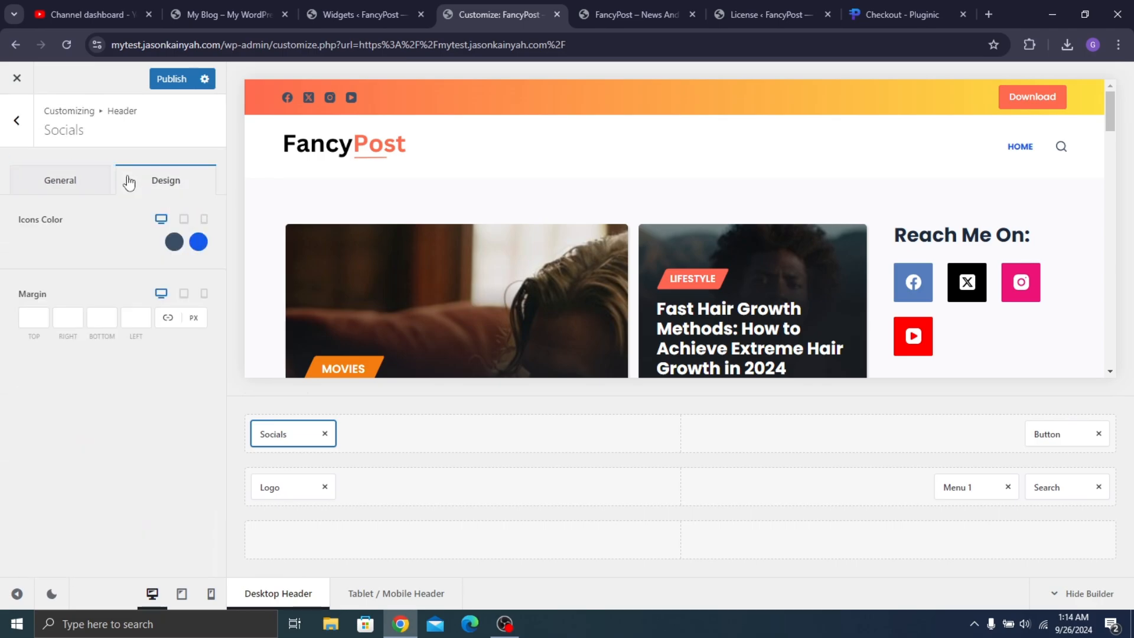
{"action": "left_click", "coordinate": [174, 241]}
{"action": "left_click_drag", "start_coordinate": [117, 350], "coordinate": [3, 271]}
{"action": "left_click", "coordinate": [198, 242]}
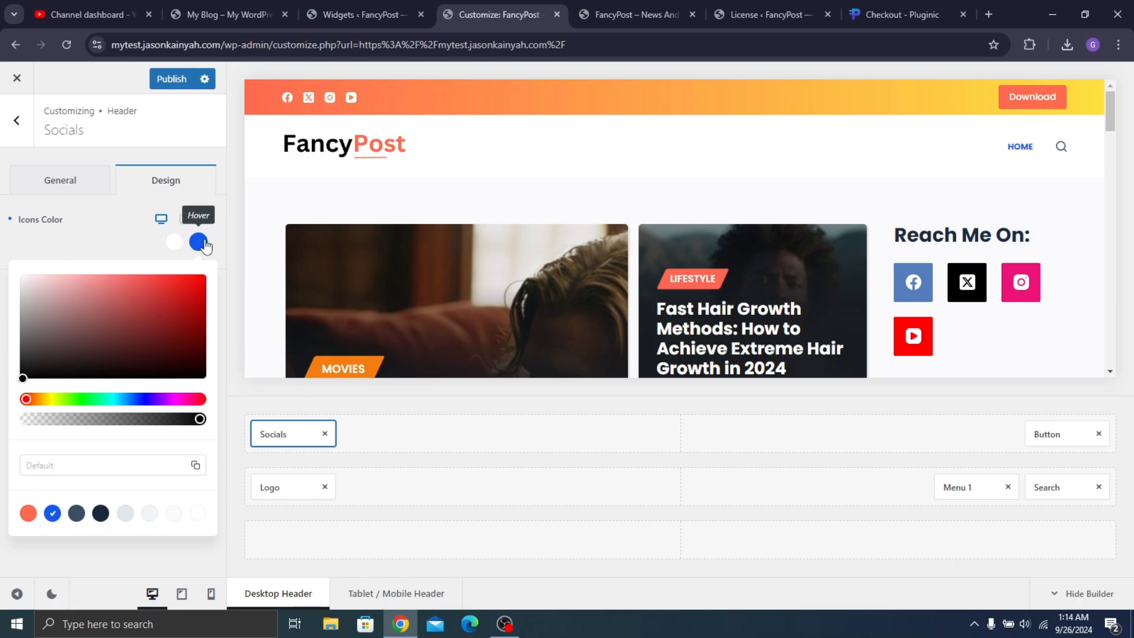
{"action": "left_click", "coordinate": [26, 280]}
{"action": "left_click", "coordinate": [22, 285]}
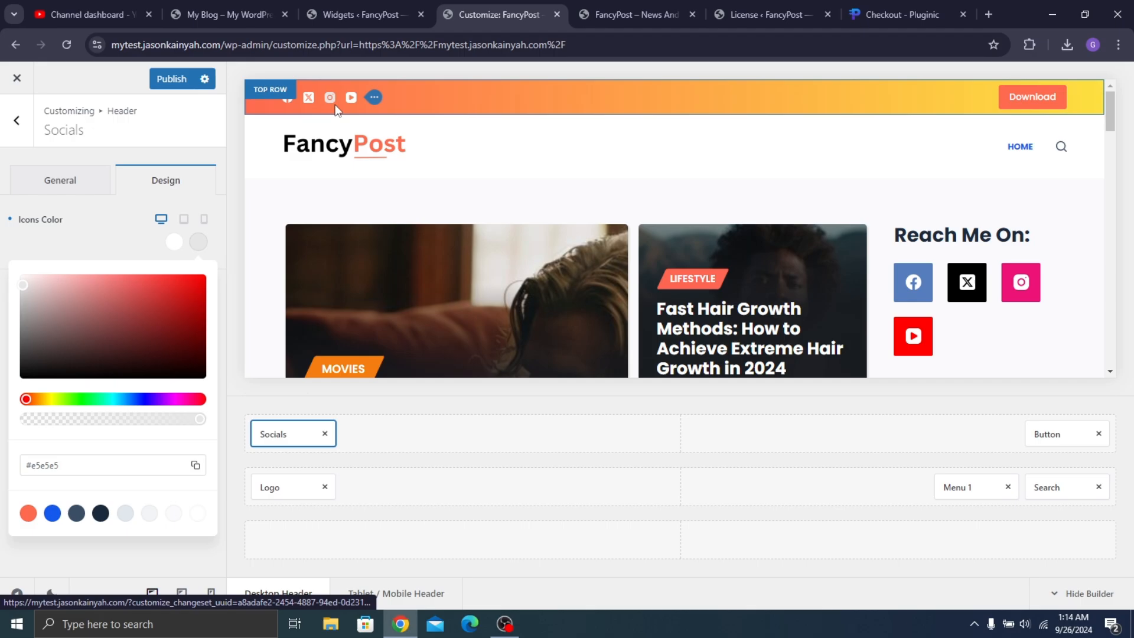
{"action": "left_click", "coordinate": [126, 247]}
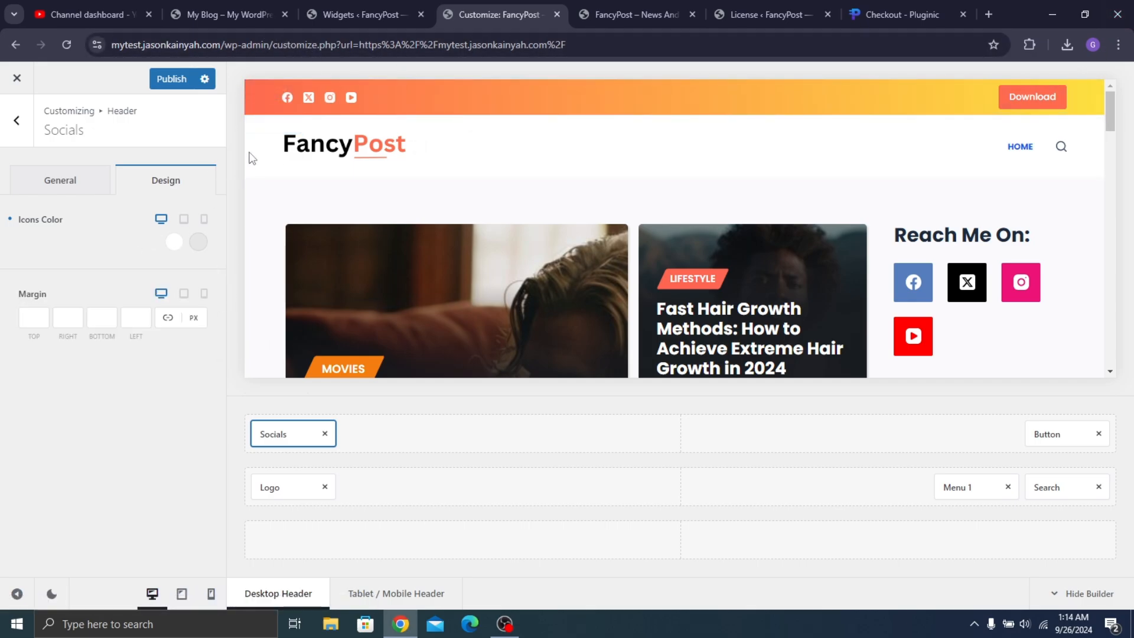
Set the header top row minimum height to 40 px
{"action": "left_click", "coordinate": [261, 98]}
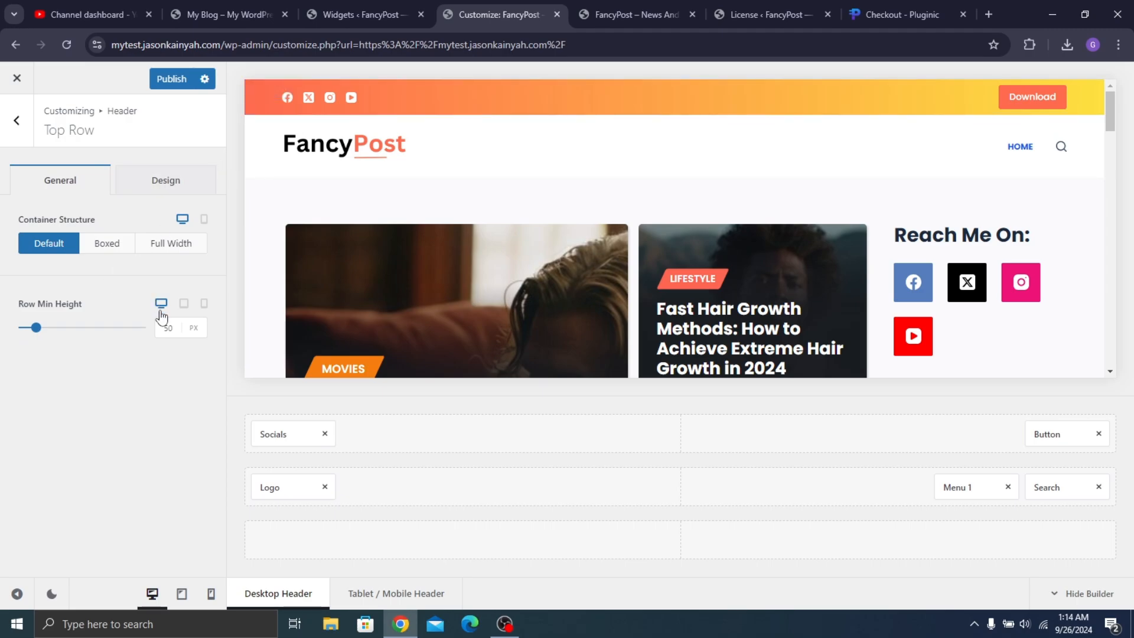
{"action": "type", "text": "45"}
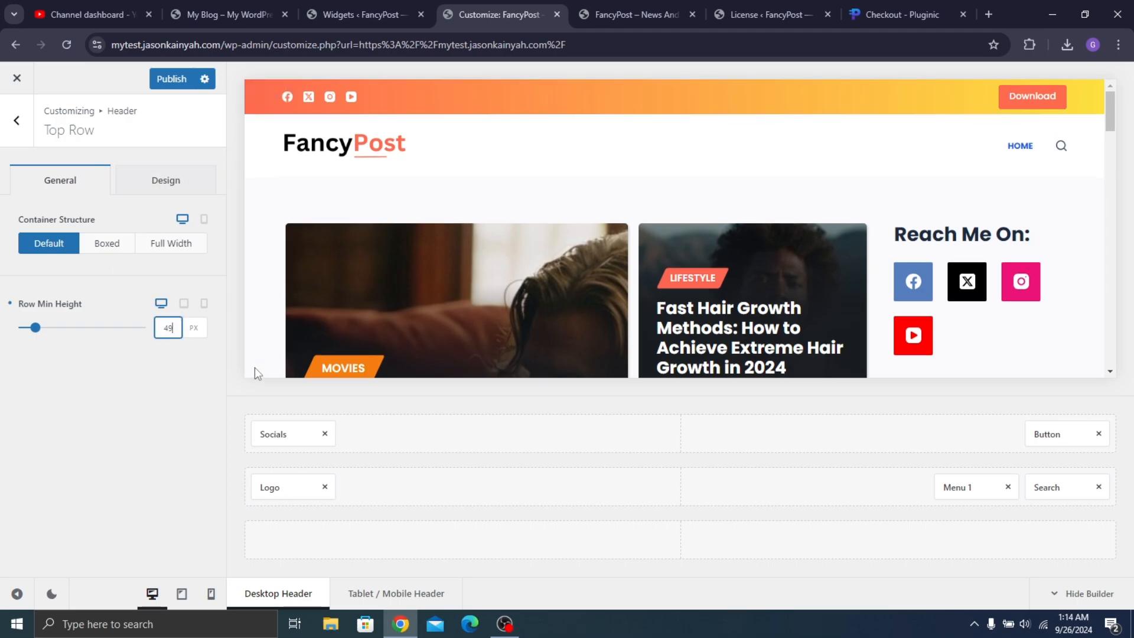
{"action": "key", "text": "BackSpace"}
{"action": "type", "text": "0"}
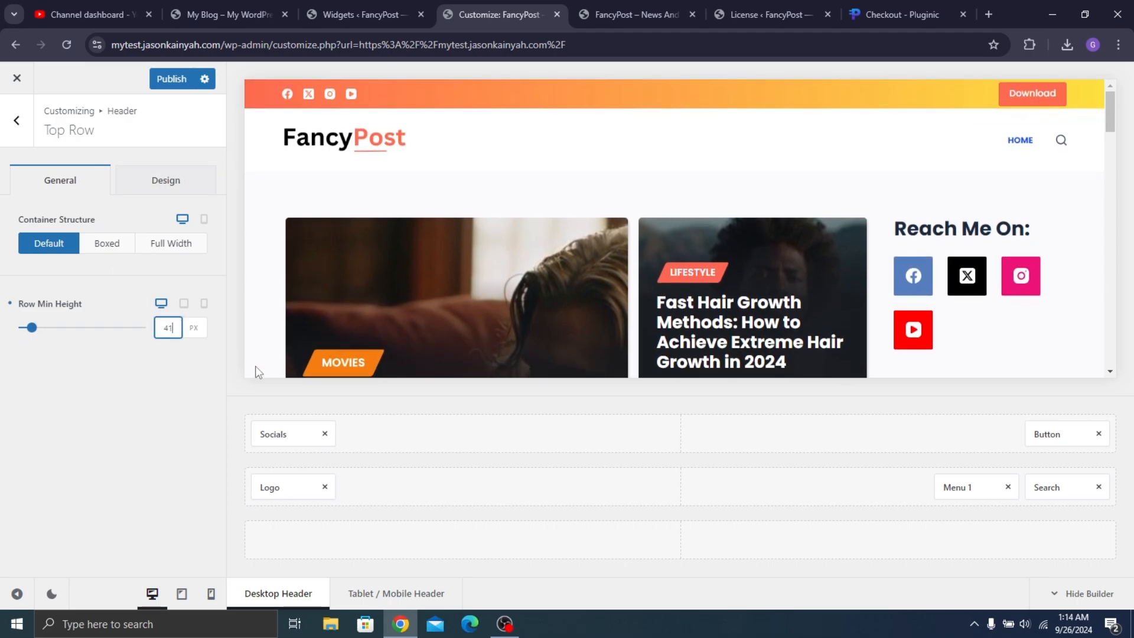
Change the header button label from Download to 'Subscribe'
{"action": "left_click", "coordinate": [1043, 432]}
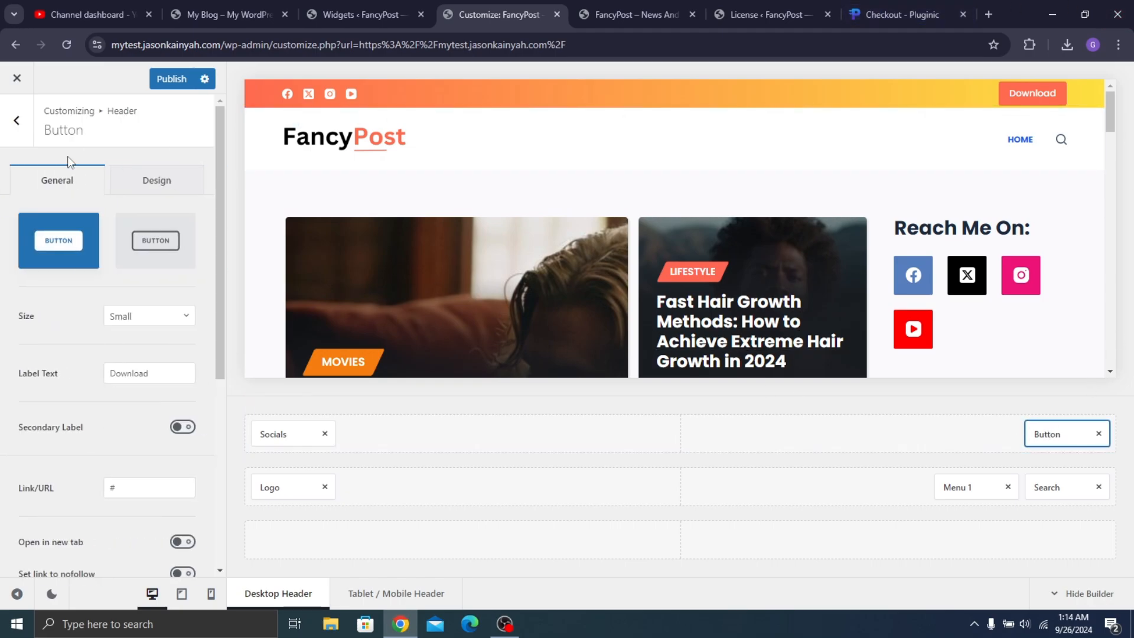
{"action": "left_click", "coordinate": [223, 2]}
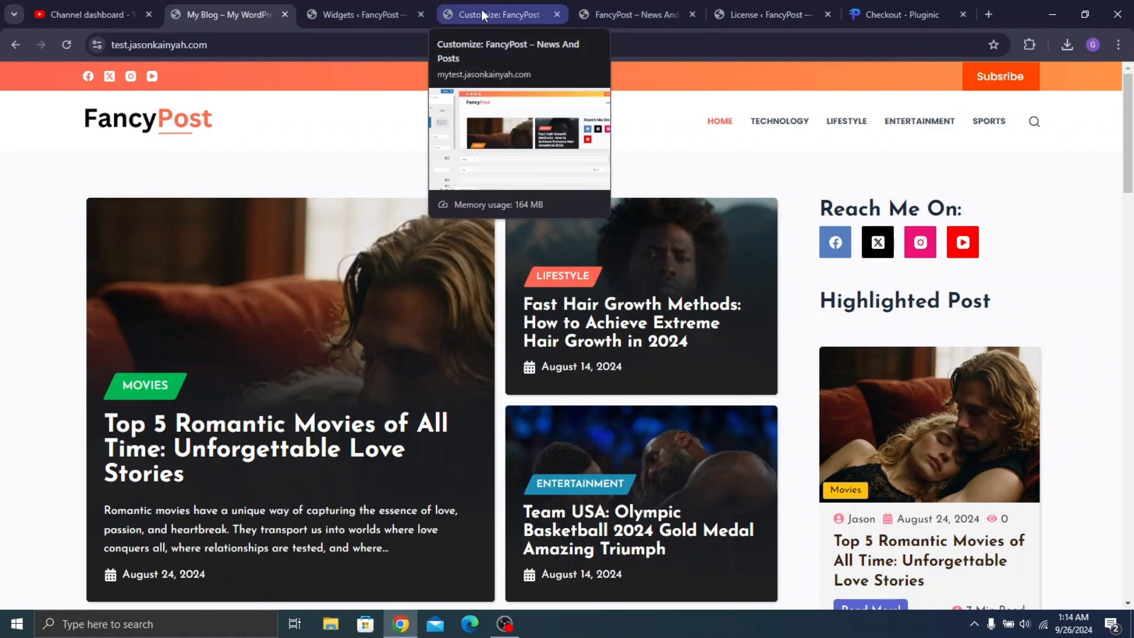
{"action": "left_click", "coordinate": [379, 3]}
{"action": "left_click", "coordinate": [441, 2]}
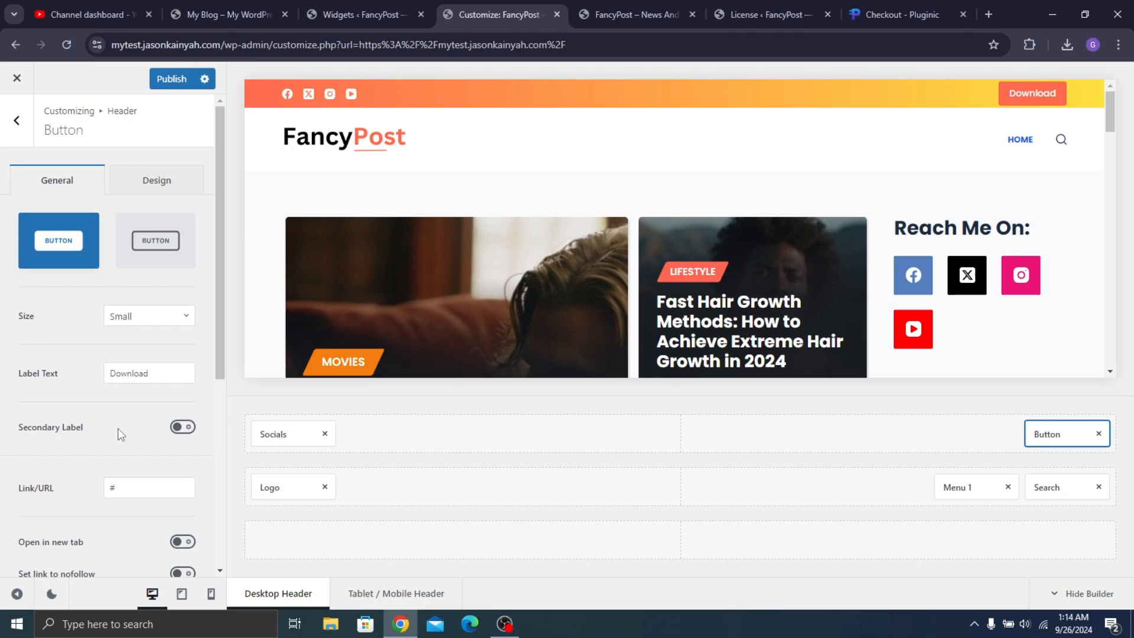
{"action": "key", "text": "ctrl+a"}
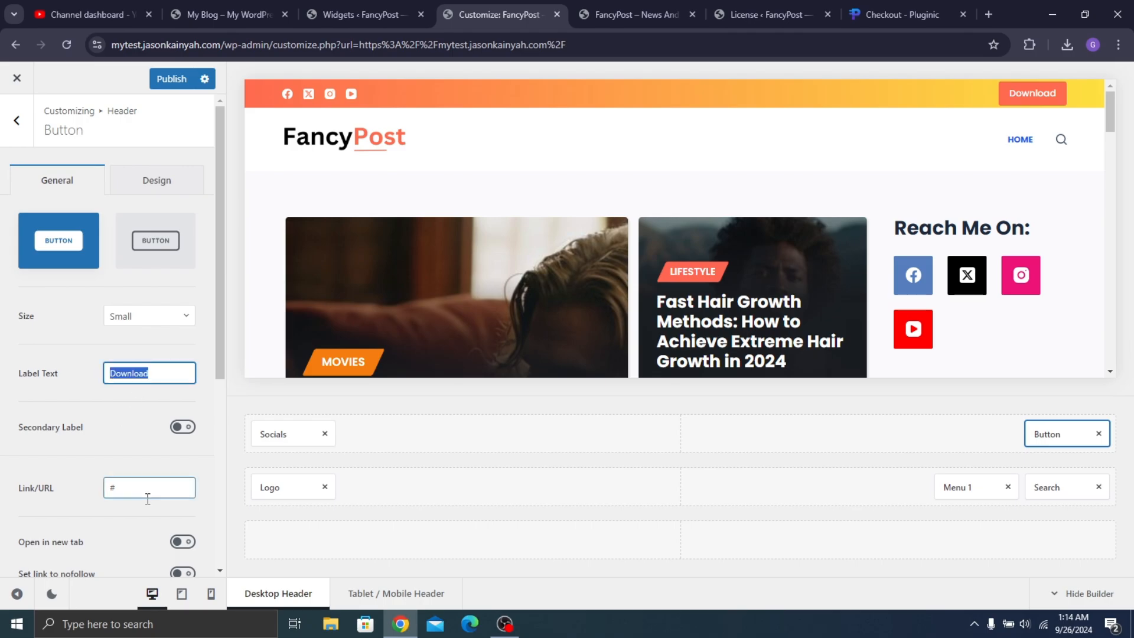
{"action": "type", "text": "Subscribe"}
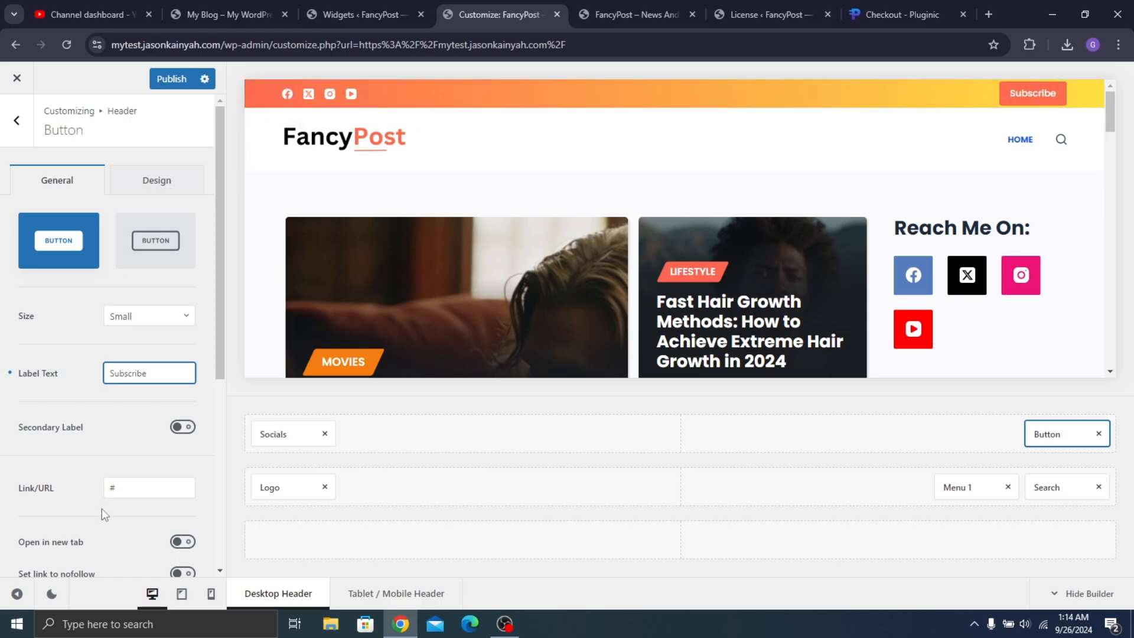
Make the header button colour red-orange #ff3e00
{"action": "scroll", "coordinate": [180, 184], "scroll_direction": "down", "scroll_amount": 4}
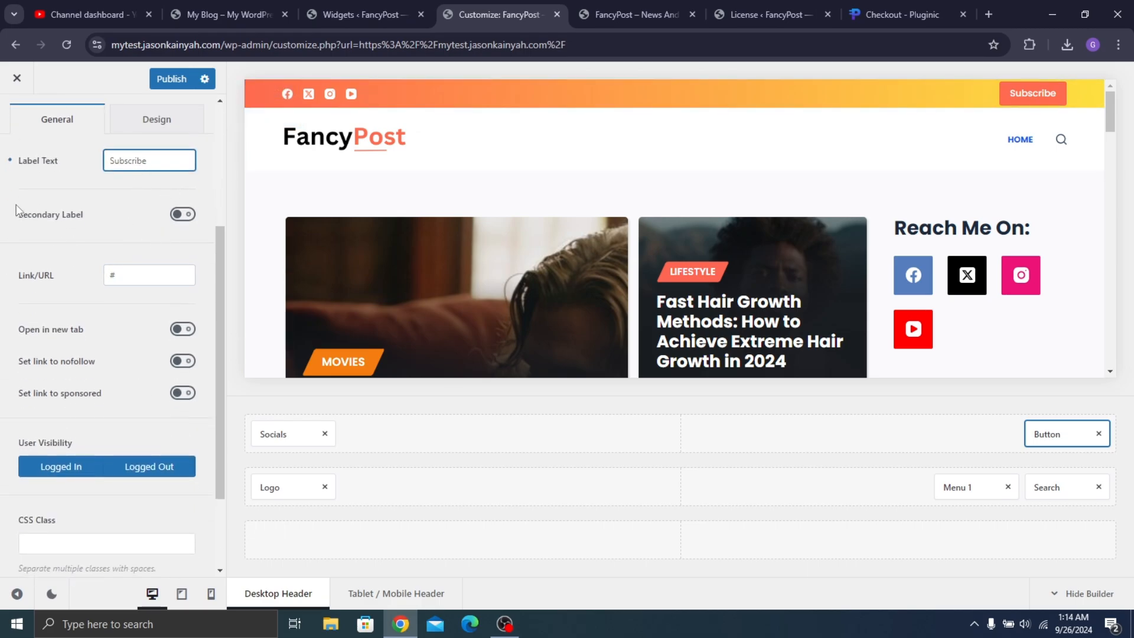
{"action": "scroll", "coordinate": [109, 230], "scroll_direction": "up", "scroll_amount": 5}
{"action": "left_click", "coordinate": [156, 180]}
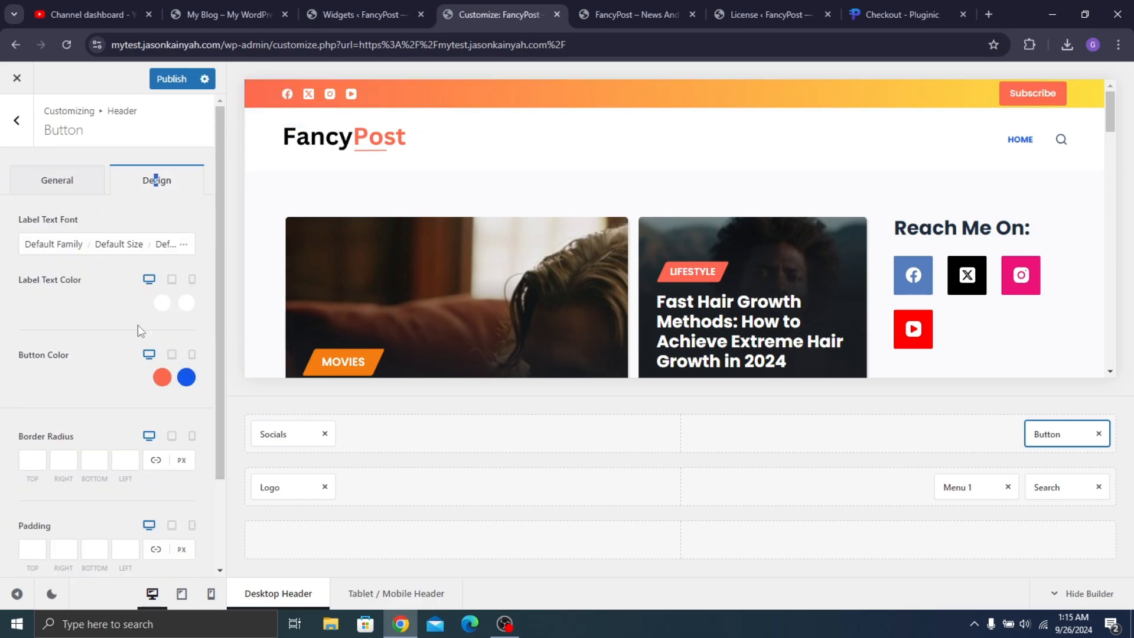
{"action": "left_click", "coordinate": [155, 384]}
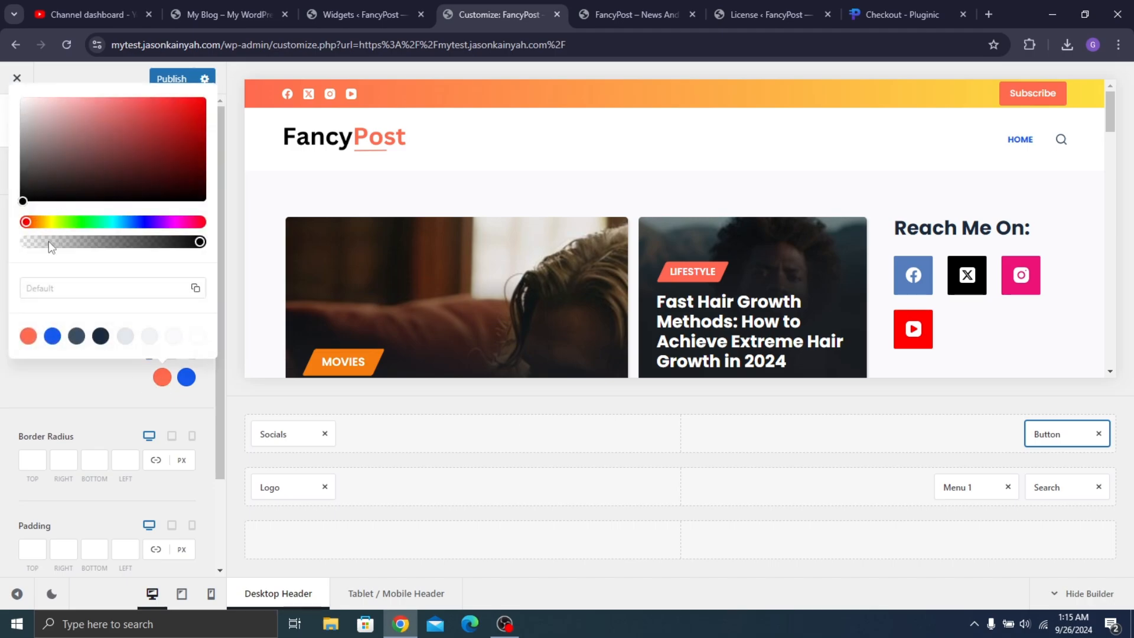
{"action": "left_click_drag", "start_coordinate": [26, 228], "coordinate": [34, 227]}
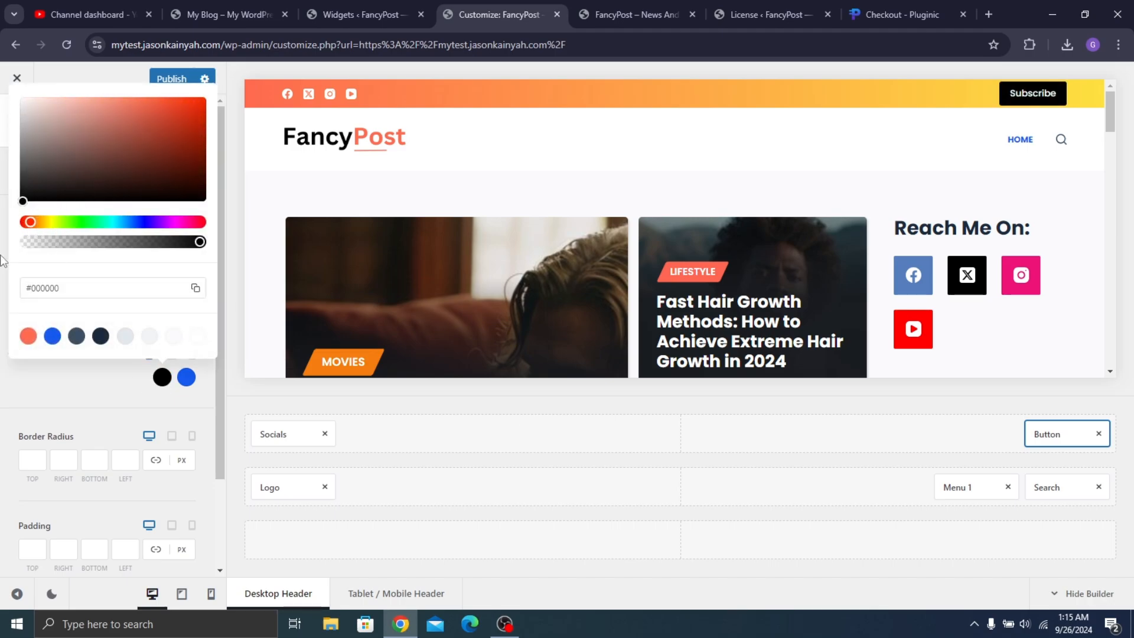
{"action": "left_click_drag", "start_coordinate": [95, 154], "coordinate": [211, 87]}
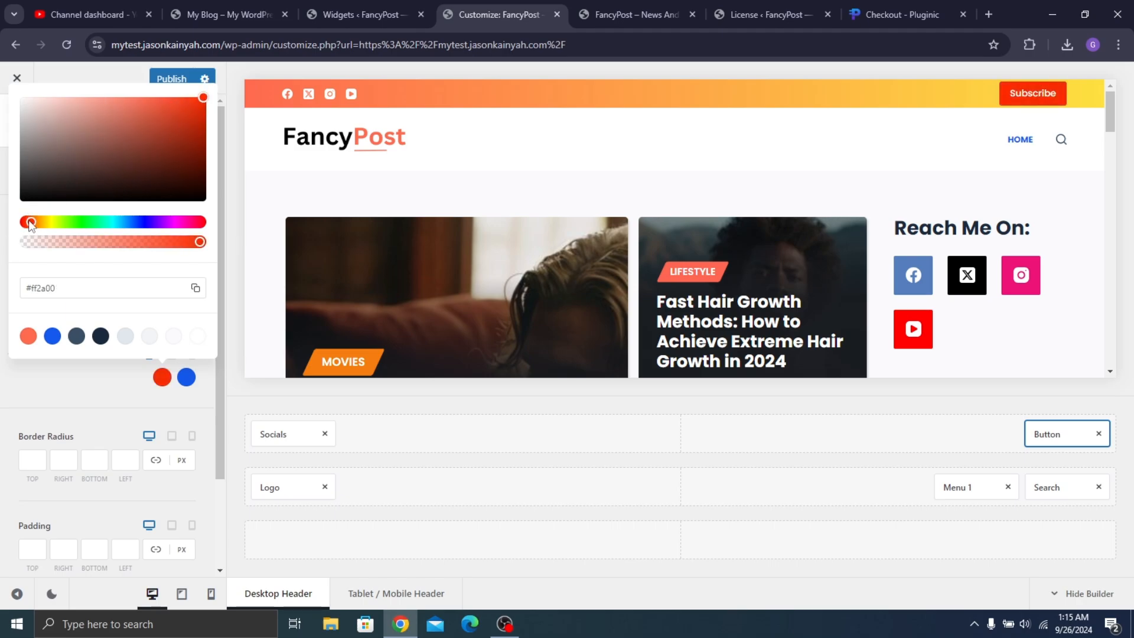
{"action": "left_click_drag", "start_coordinate": [31, 225], "coordinate": [36, 229]}
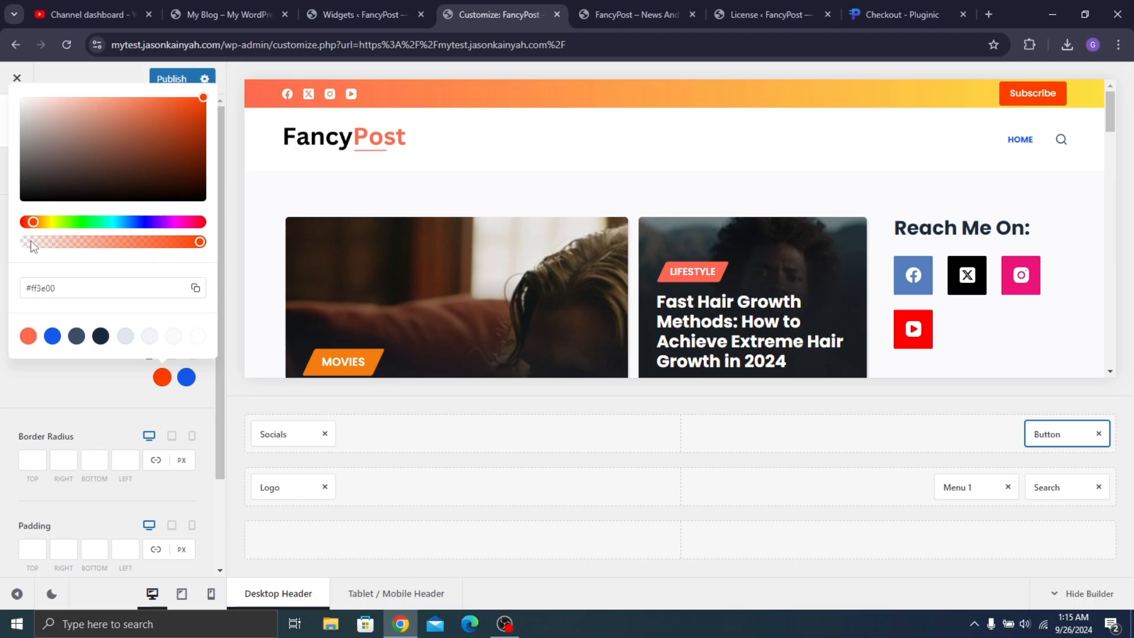
{"action": "left_click", "coordinate": [25, 385]}
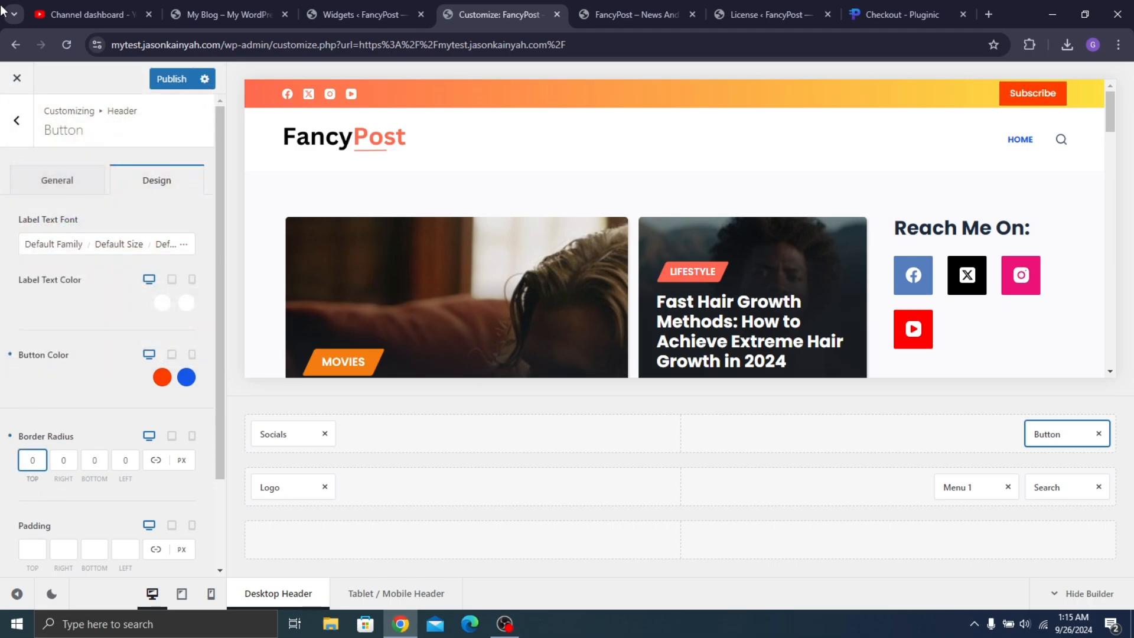
Set the button padding to 12 and compare with the live site
{"action": "scroll", "coordinate": [84, 402], "scroll_direction": "down", "scroll_amount": 2}
{"action": "left_click", "coordinate": [25, 437]}
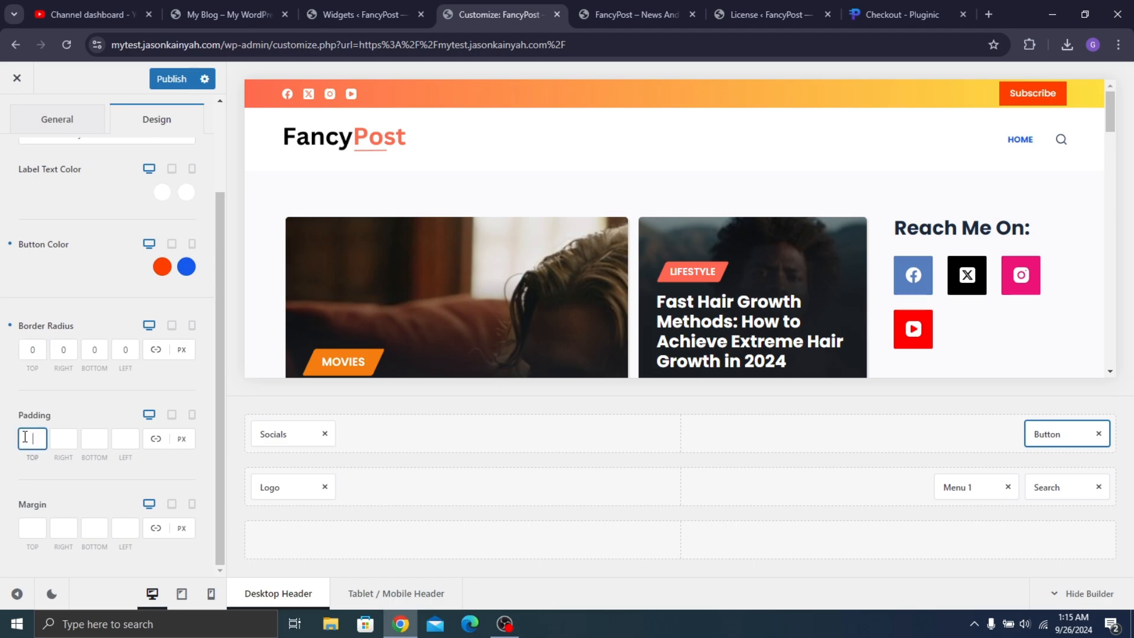
{"action": "type", "text": "10"}
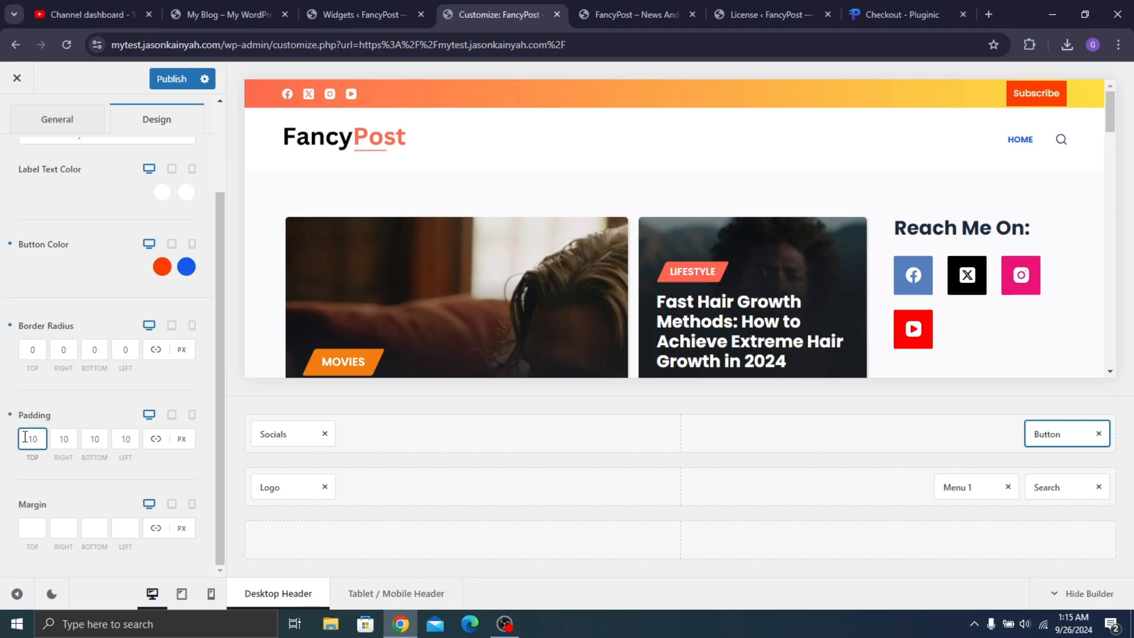
{"action": "key", "text": "Up"}
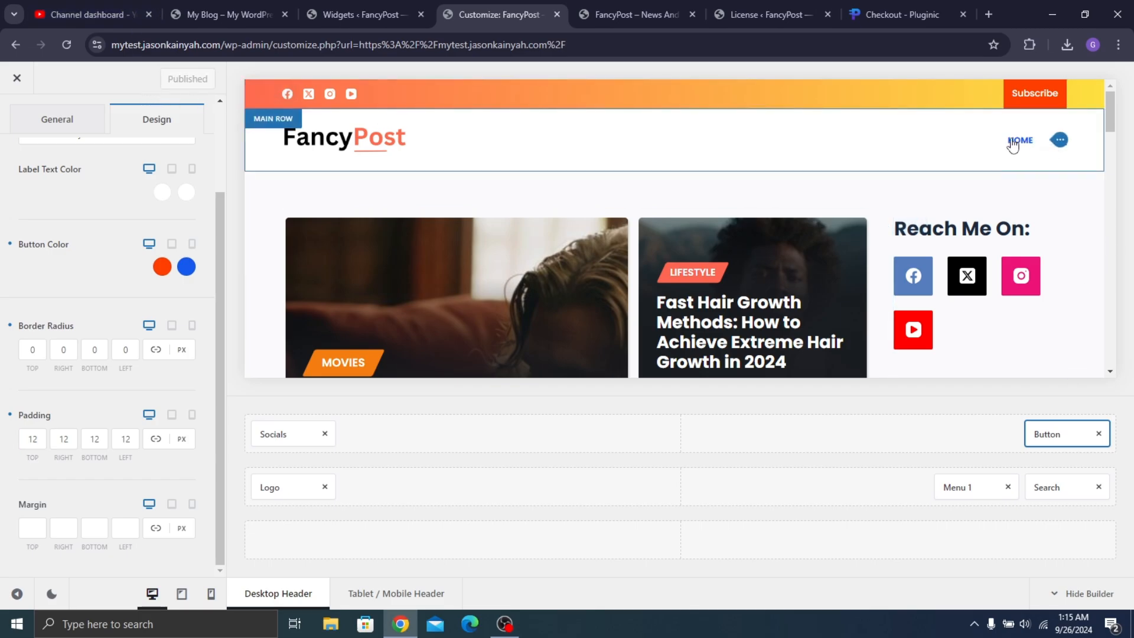
{"action": "left_click", "coordinate": [217, 5]}
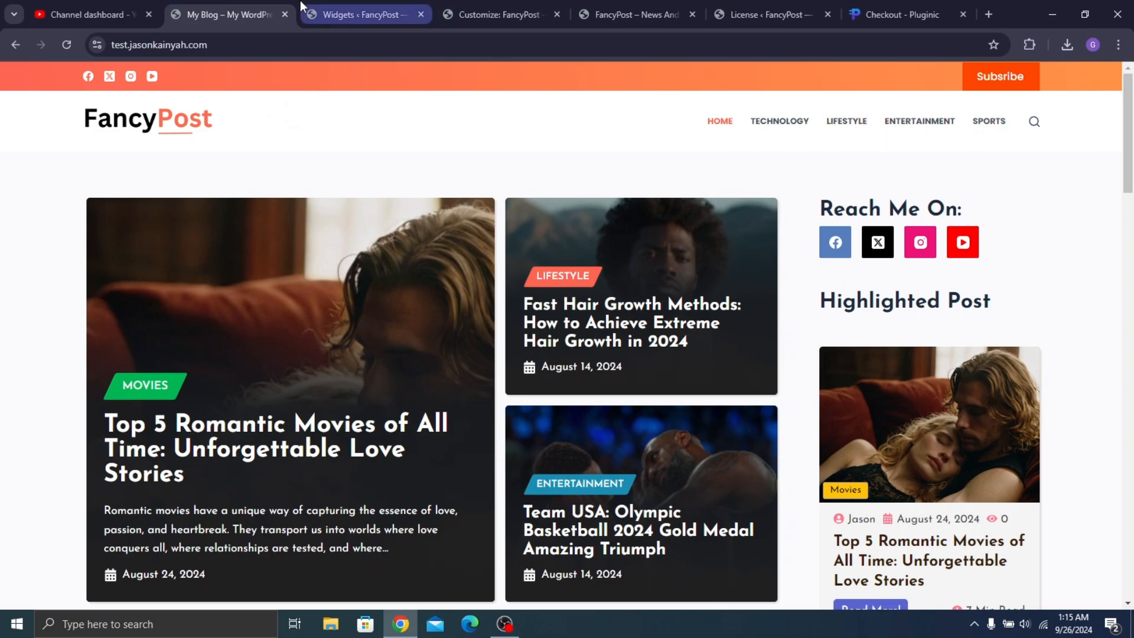
{"action": "left_click", "coordinate": [323, 3]}
{"action": "left_click", "coordinate": [473, 2]}
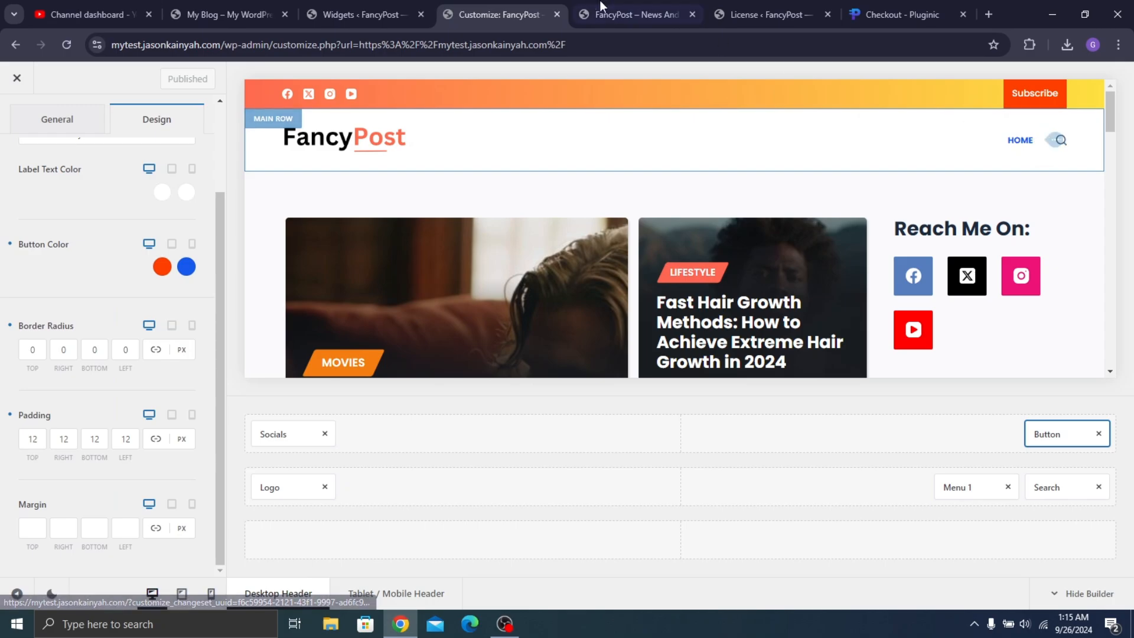
Update the sidebar widgets, then go to Appearance > Menus
{"action": "left_click", "coordinate": [388, 2]}
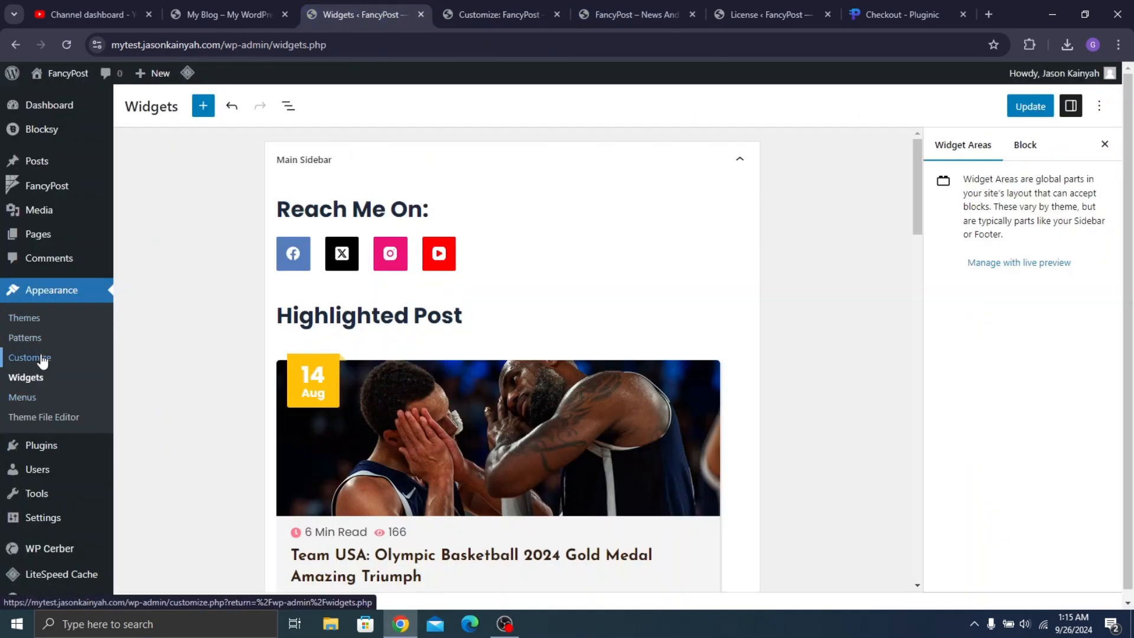
{"action": "left_click", "coordinate": [35, 398]}
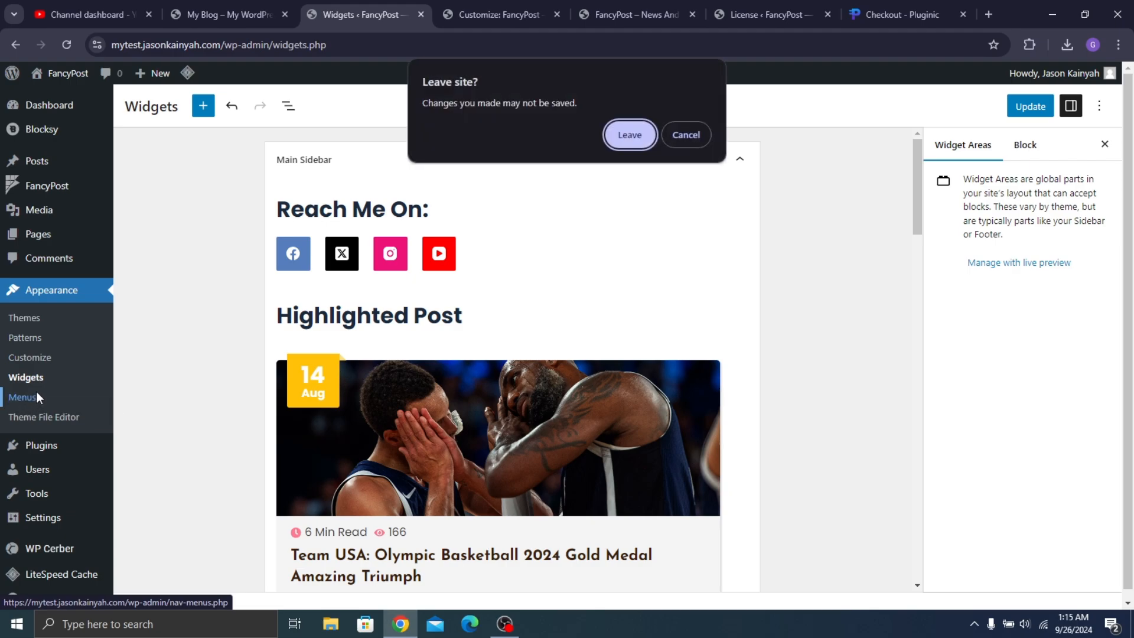
{"action": "left_click", "coordinate": [686, 135]}
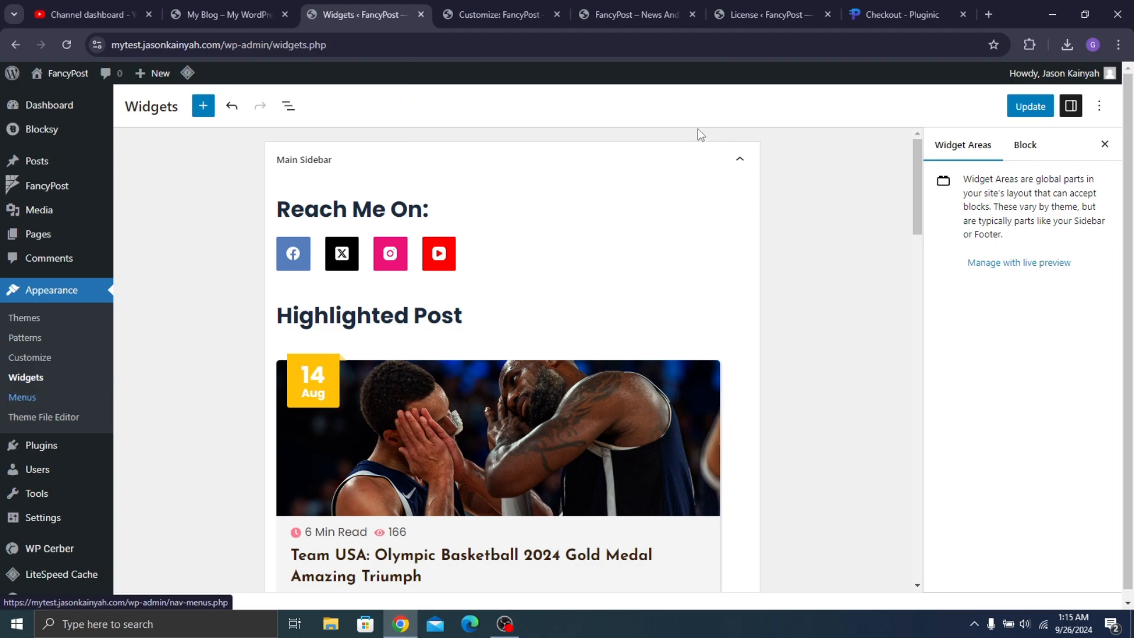
{"action": "left_click", "coordinate": [1030, 106]}
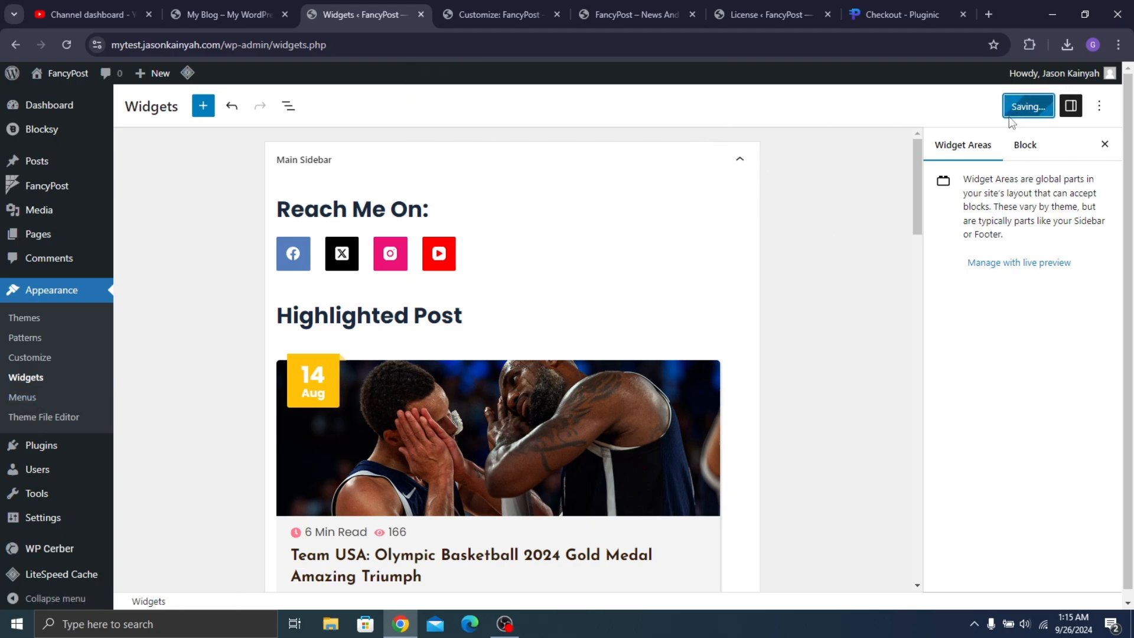
{"action": "left_click", "coordinate": [28, 404]}
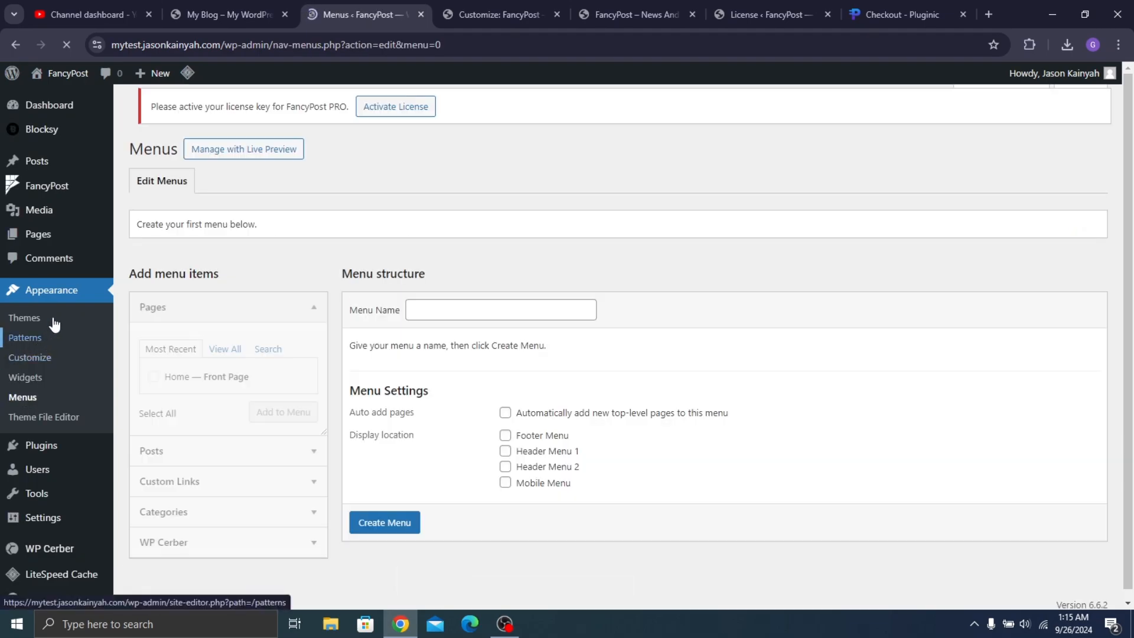
Create a menu named 'main menu' and add the Home page to it
{"action": "left_click", "coordinate": [444, 319]}
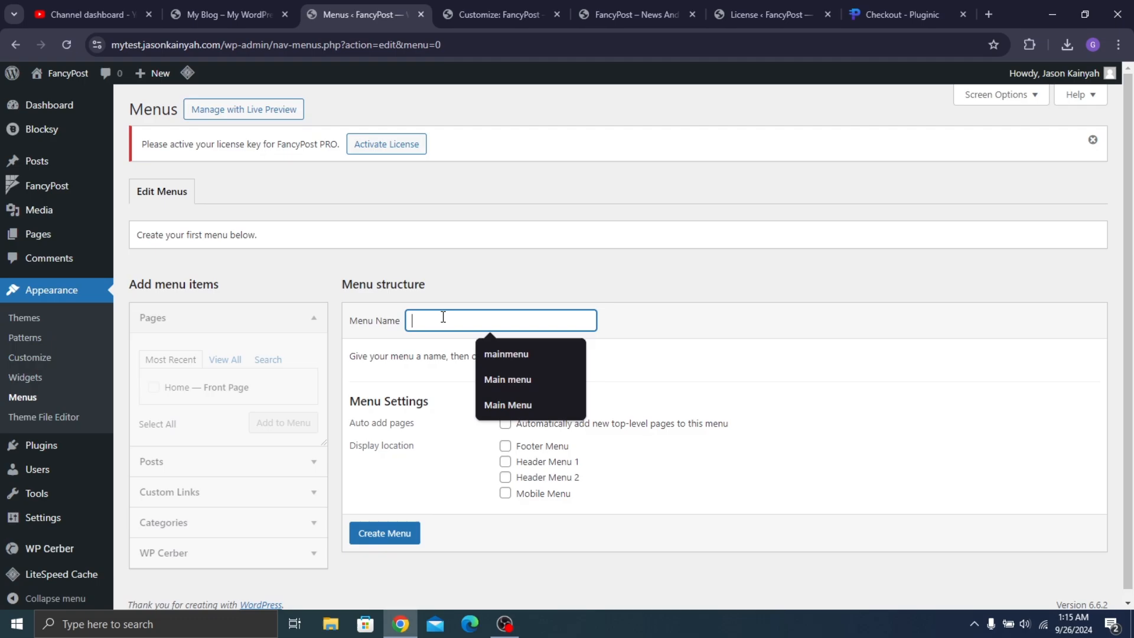
{"action": "type", "text": "main menu"}
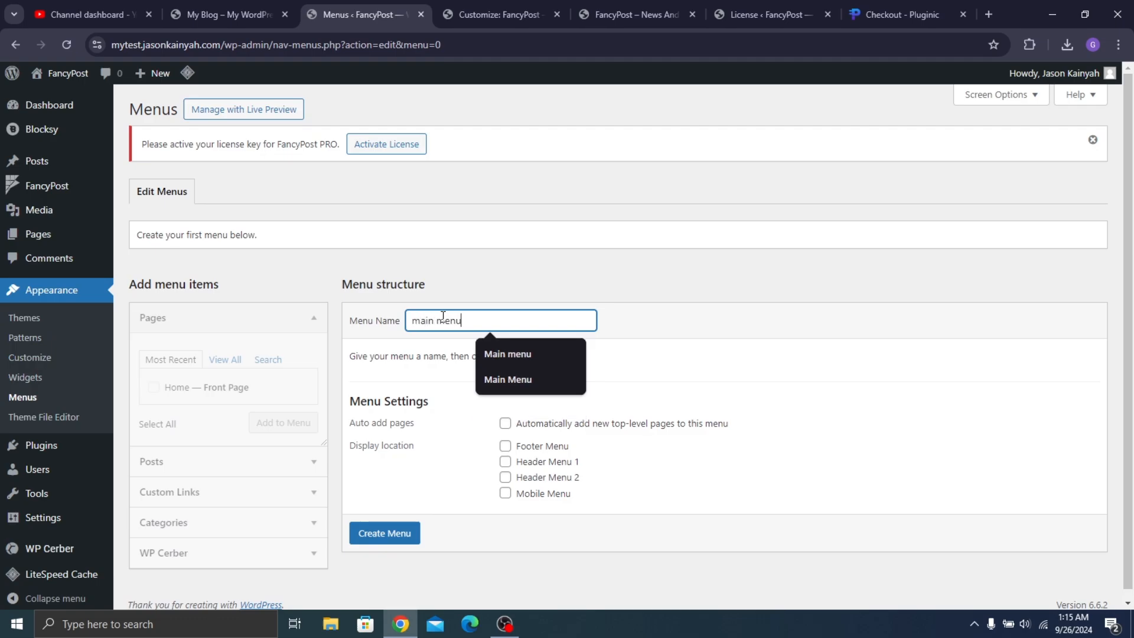
{"action": "left_click", "coordinate": [394, 533]}
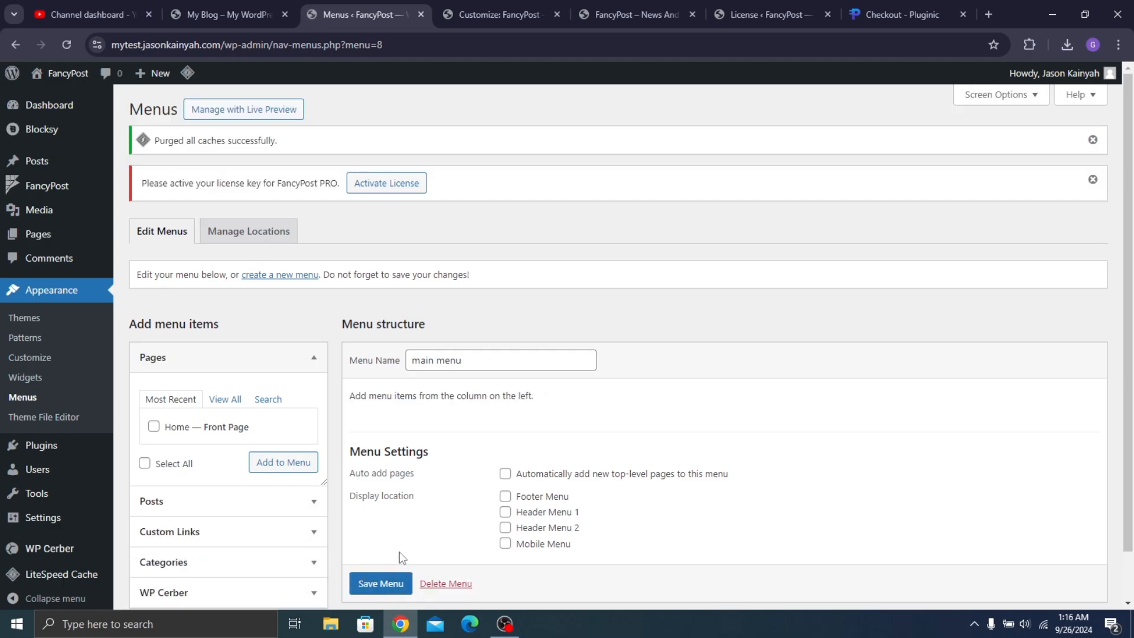
{"action": "left_click", "coordinate": [217, 405]}
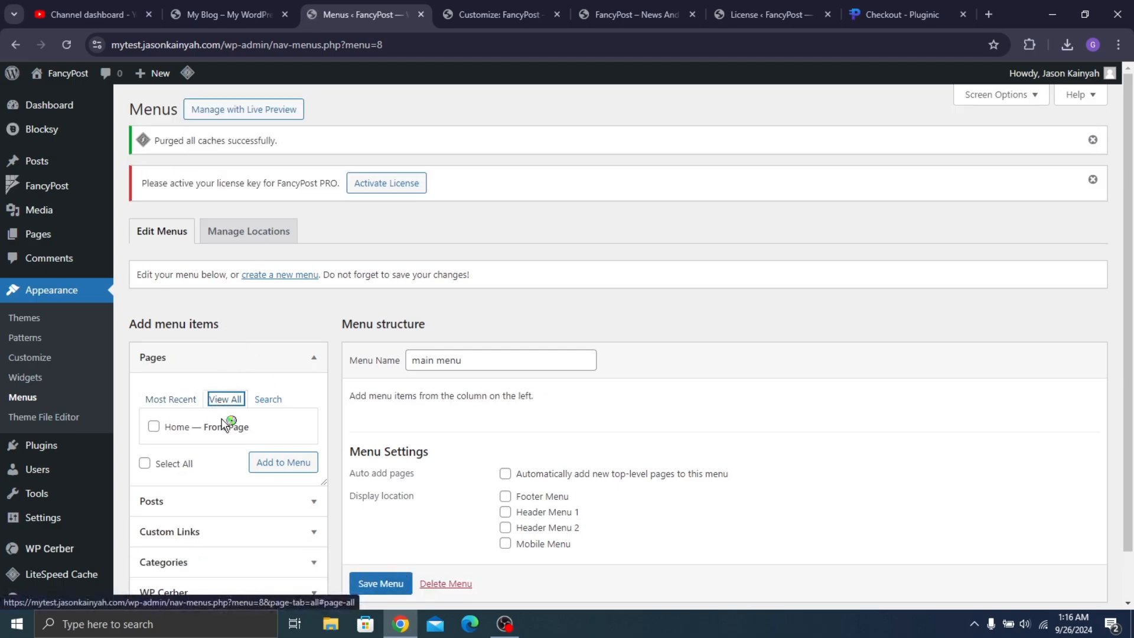
{"action": "left_click", "coordinate": [154, 428]}
{"action": "left_click", "coordinate": [307, 466]}
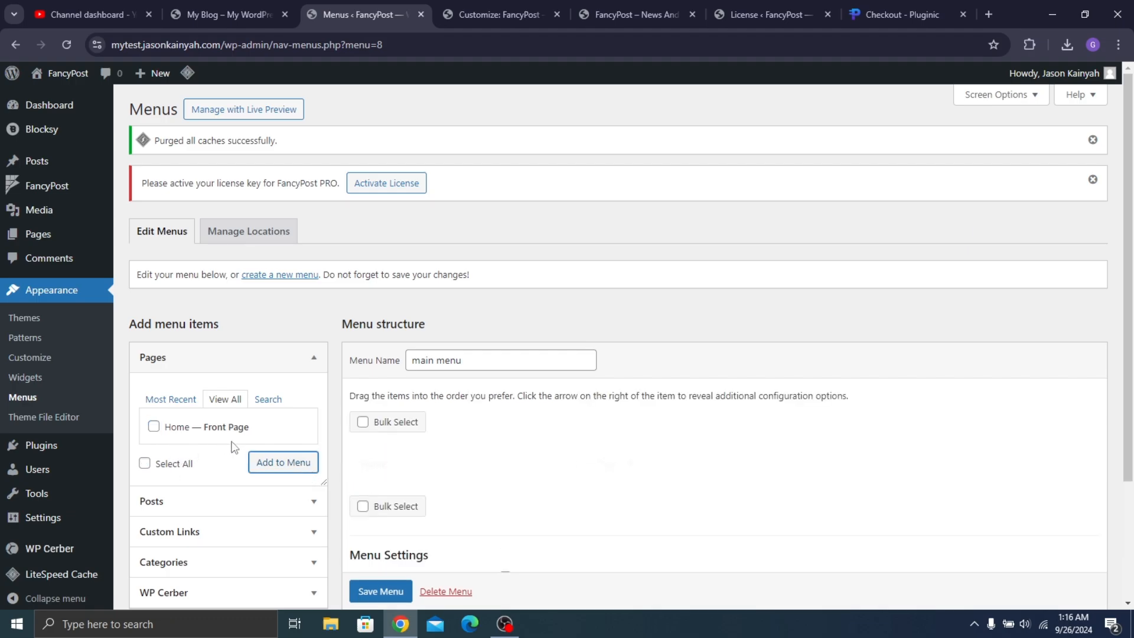
Add the Technology, Lifestyle and Entertainment categories and save the menu
{"action": "scroll", "coordinate": [236, 449], "scroll_direction": "down", "scroll_amount": 2}
{"action": "left_click", "coordinate": [183, 424]}
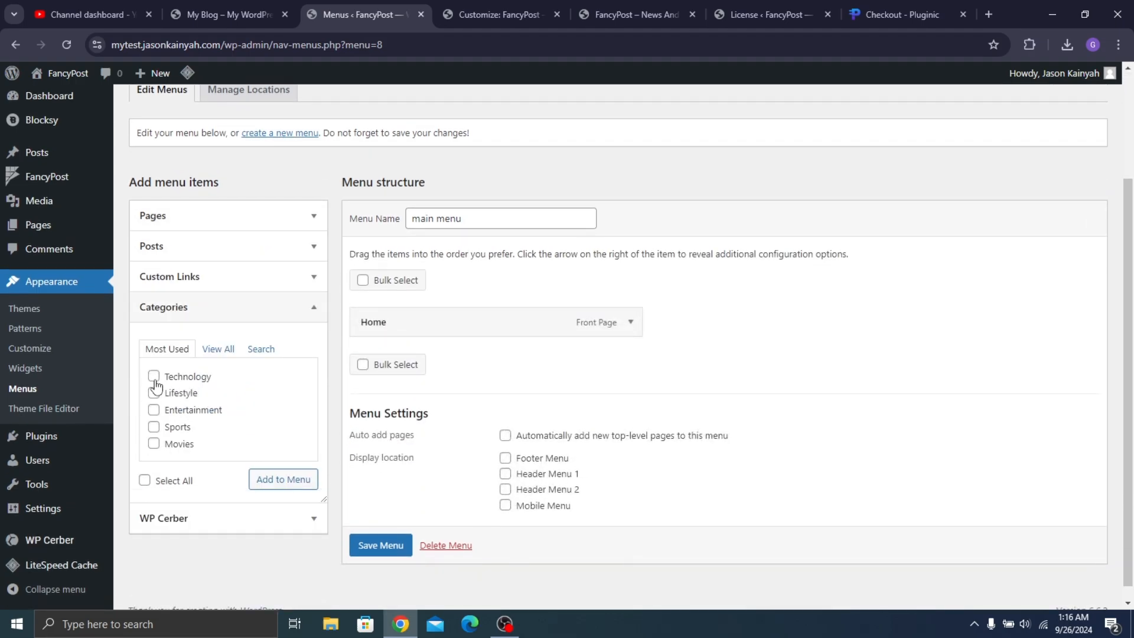
{"action": "left_click", "coordinate": [153, 376]}
{"action": "left_click", "coordinate": [154, 392]}
{"action": "left_click", "coordinate": [153, 410]}
{"action": "left_click", "coordinate": [282, 482]}
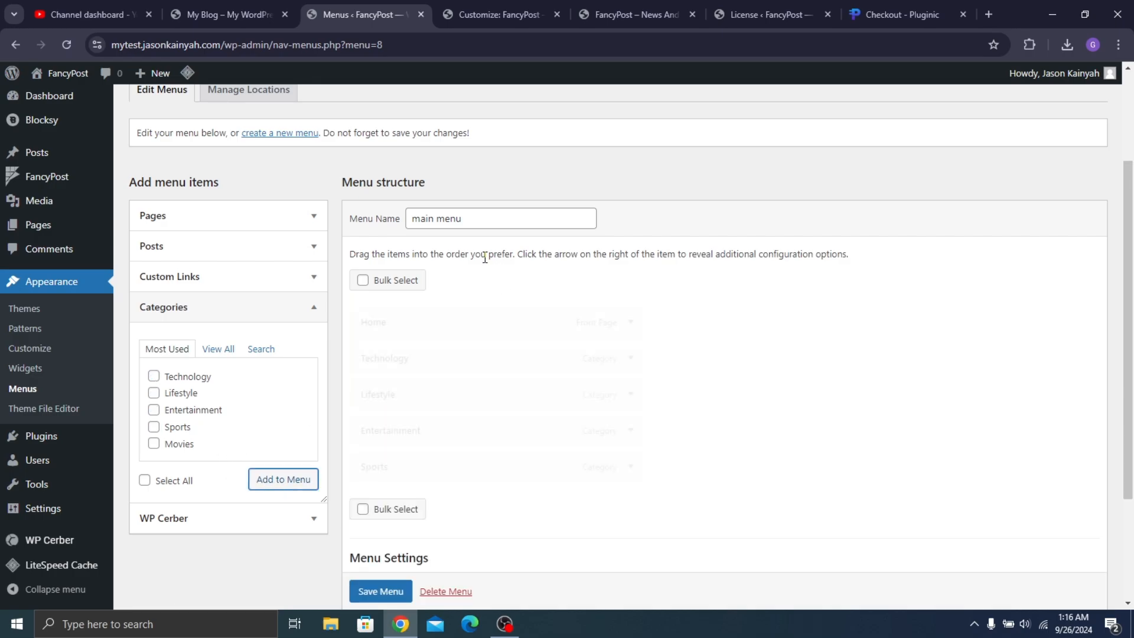
{"action": "left_click", "coordinate": [367, 590]}
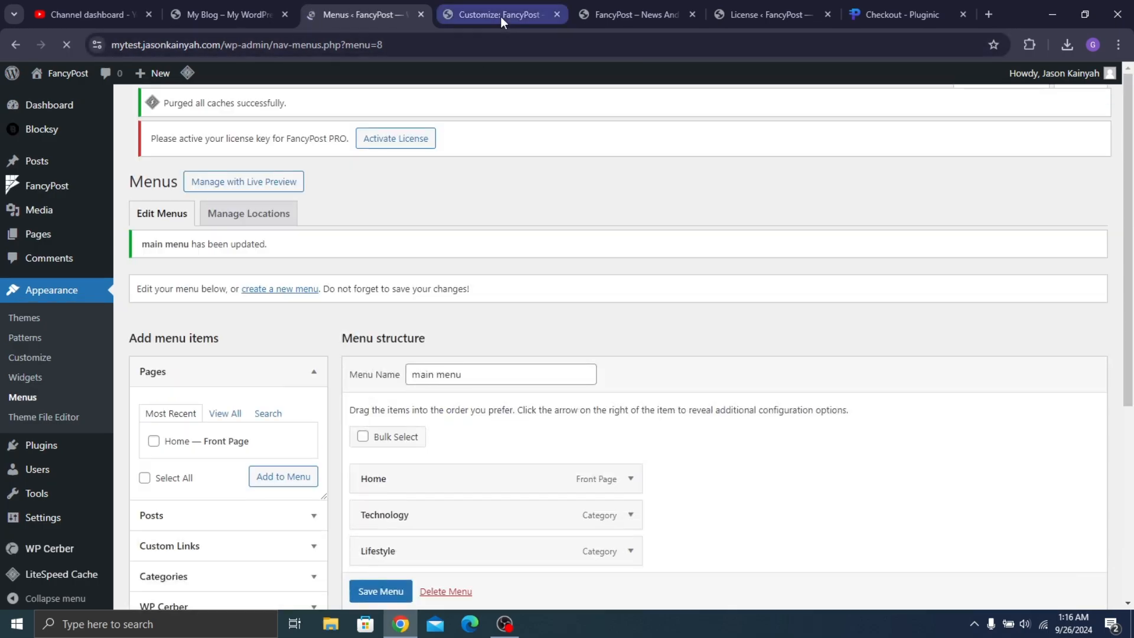
Reload the Customizer and assign 'main menu' to the header's Menu 1 element
{"action": "left_click", "coordinate": [501, 13]}
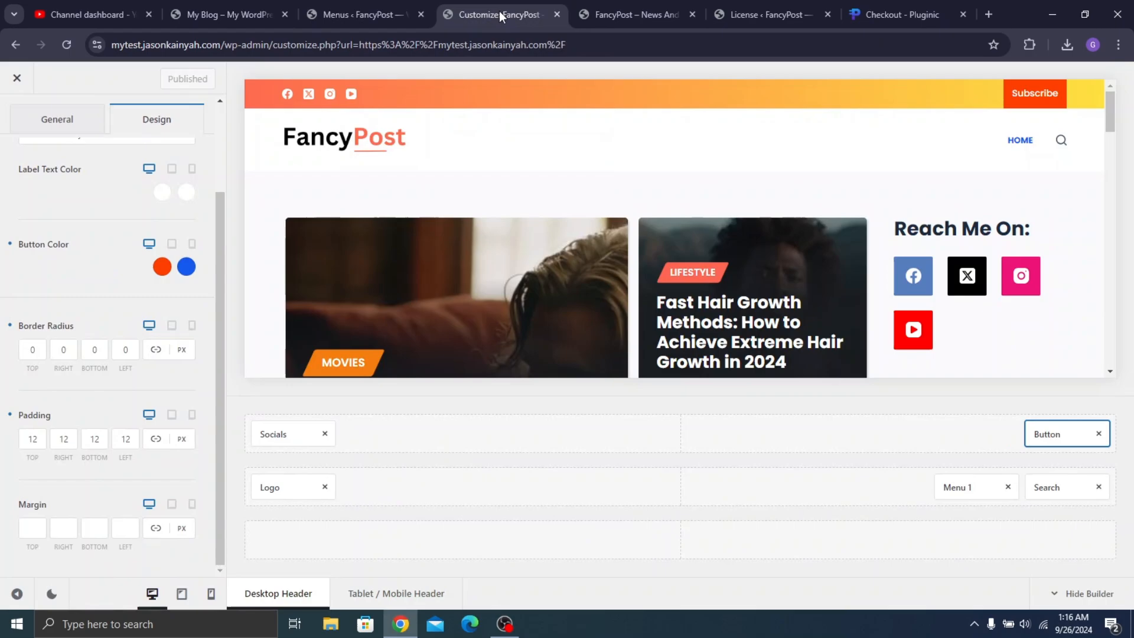
{"action": "left_click", "coordinate": [66, 47]}
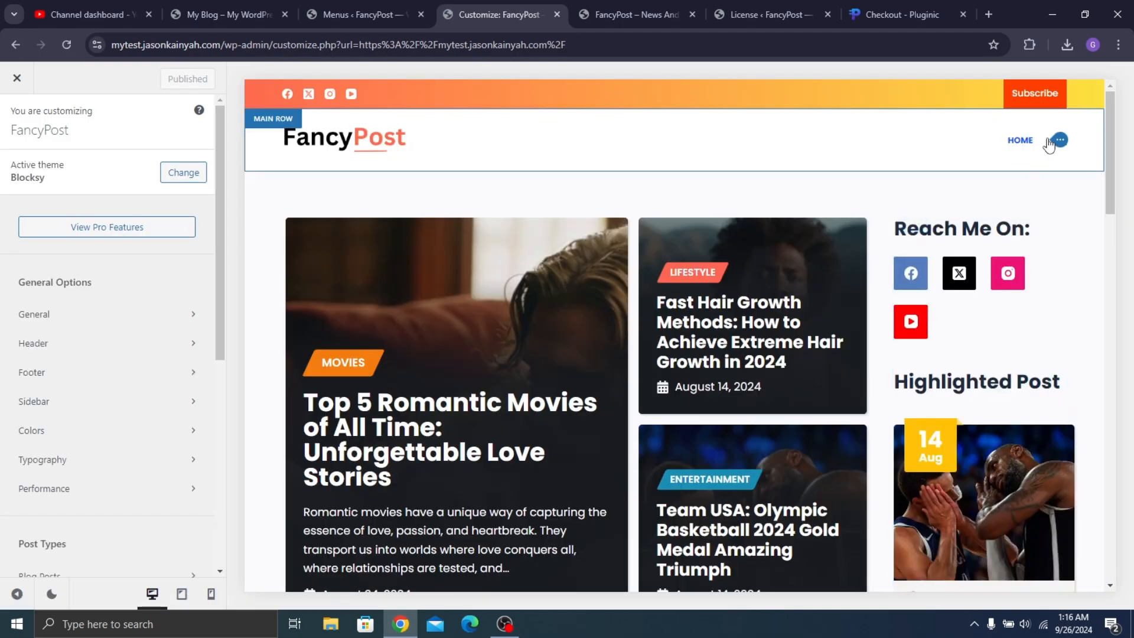
{"action": "left_click", "coordinate": [1057, 142]}
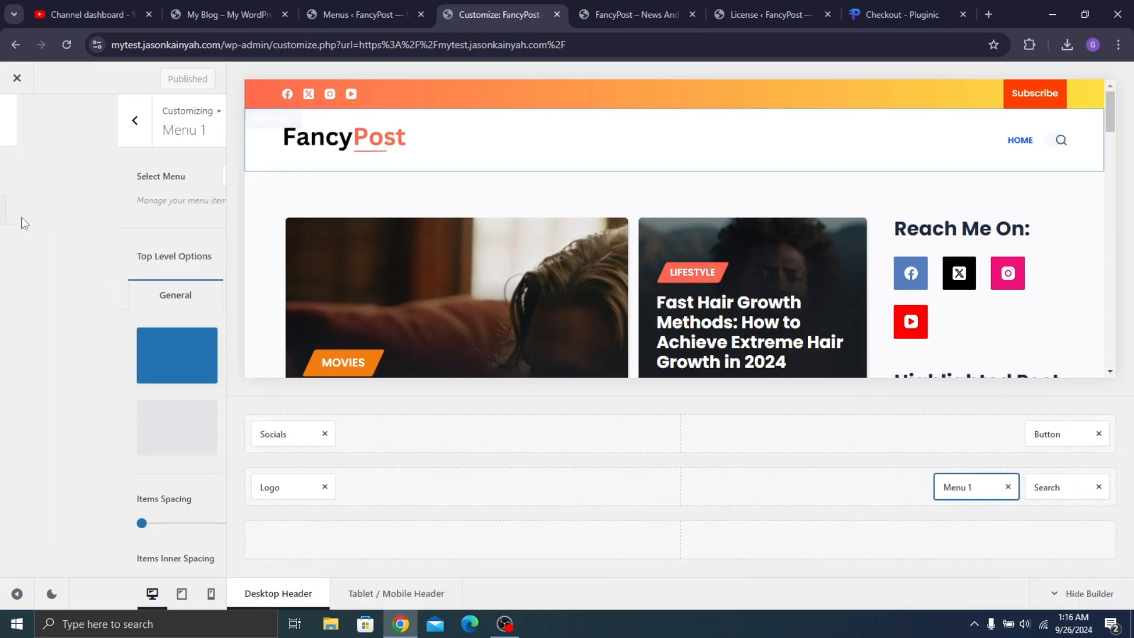
{"action": "left_click", "coordinate": [185, 176]}
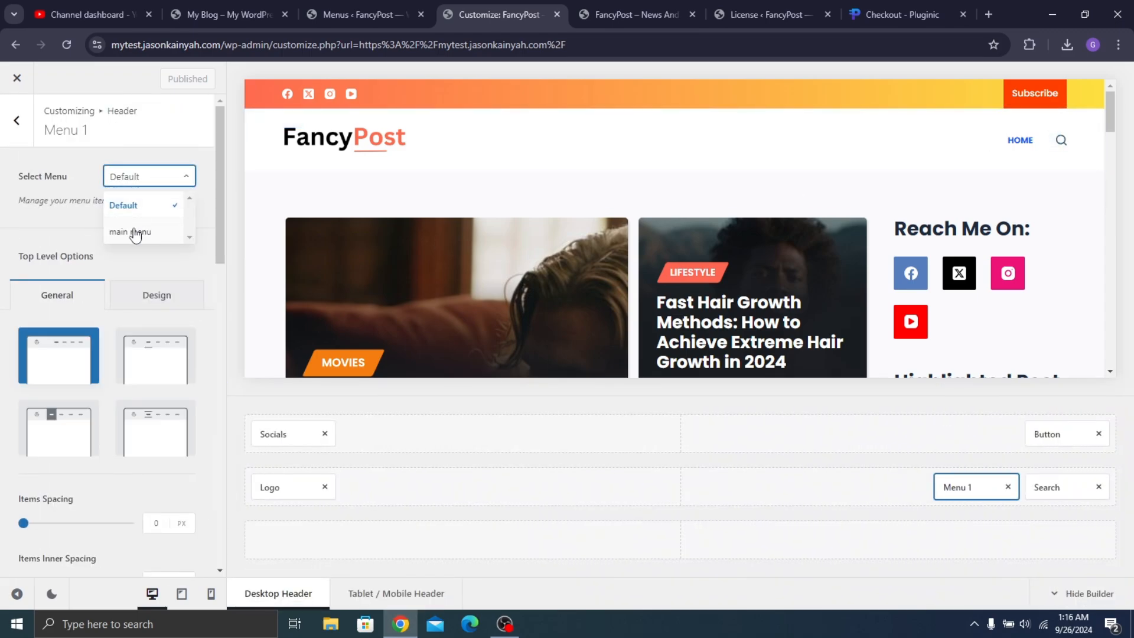
{"action": "left_click", "coordinate": [135, 232]}
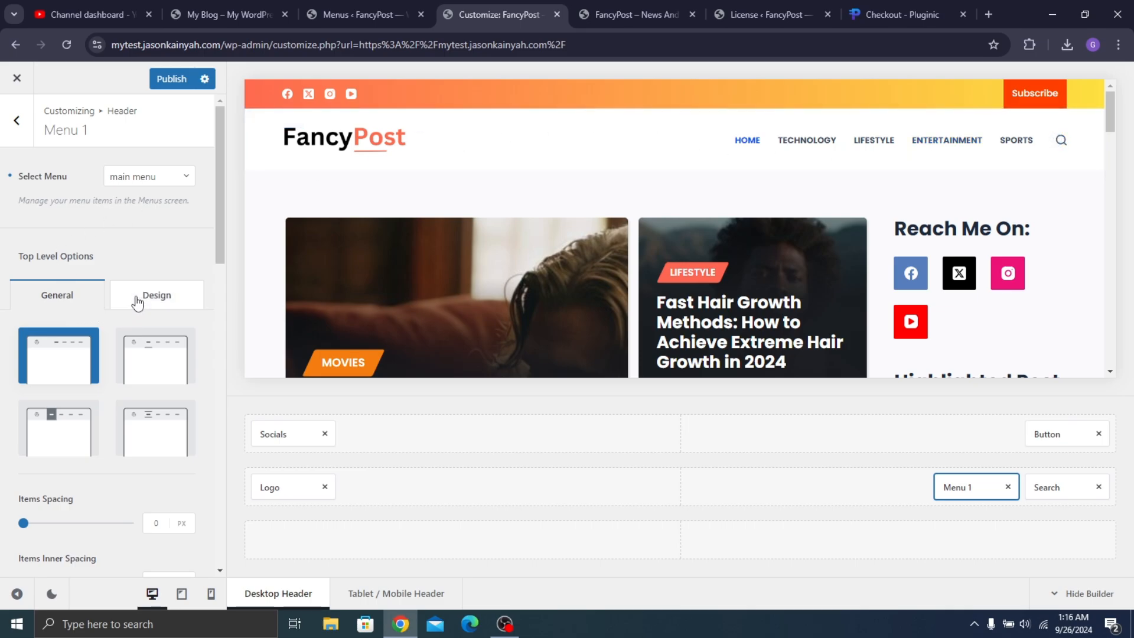
Compare the Type 3 and Type 4 menu styles, settling on underlined Type 2
{"action": "left_click", "coordinate": [146, 362]}
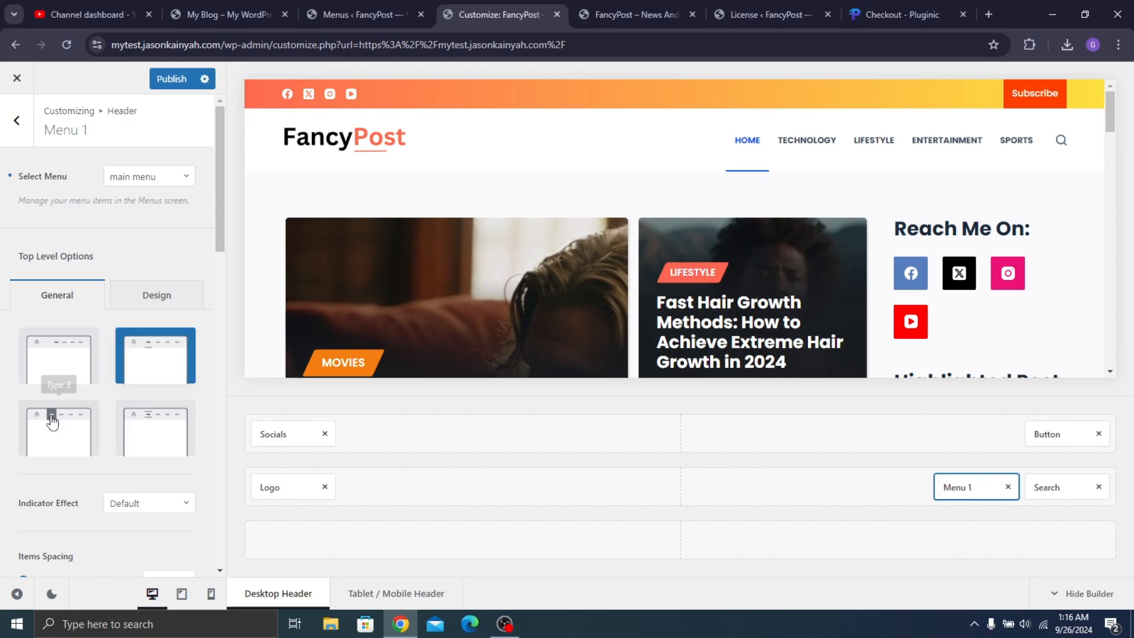
{"action": "left_click", "coordinate": [52, 421]}
{"action": "left_click", "coordinate": [169, 426]}
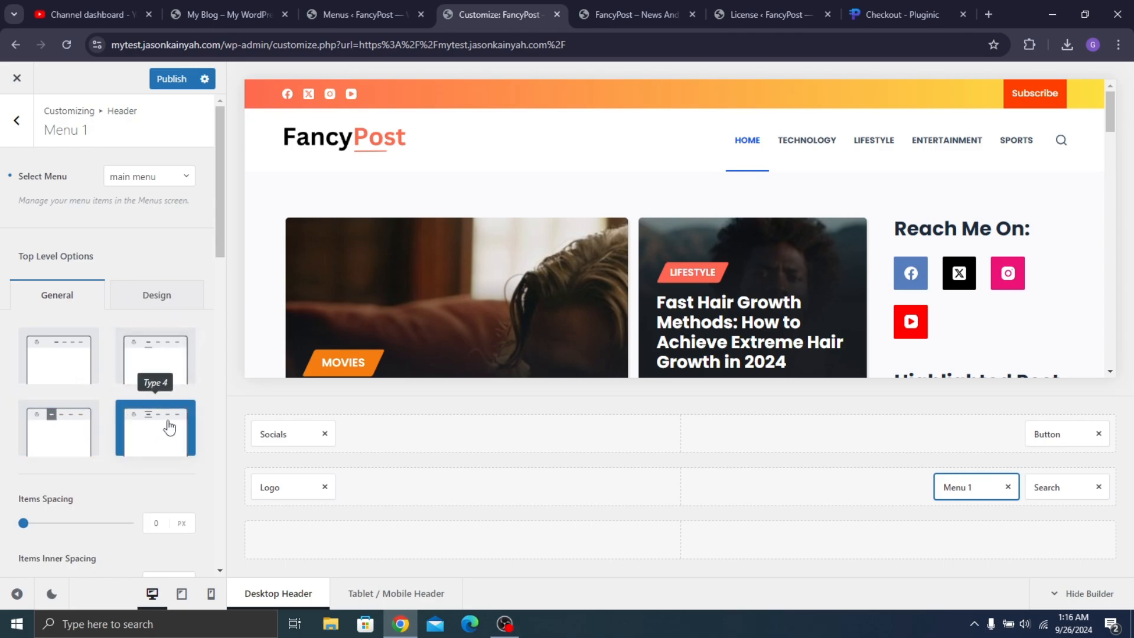
{"action": "left_click", "coordinate": [164, 372]}
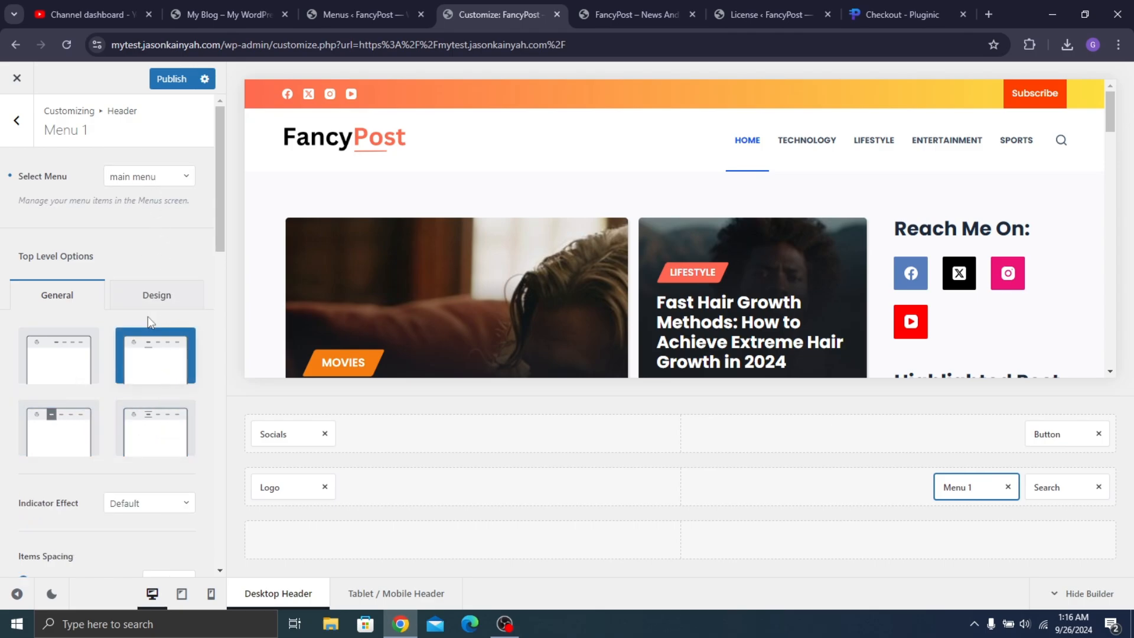
Set the header menu text to dark grey with orange hover and active colour
{"action": "left_click", "coordinate": [155, 294]}
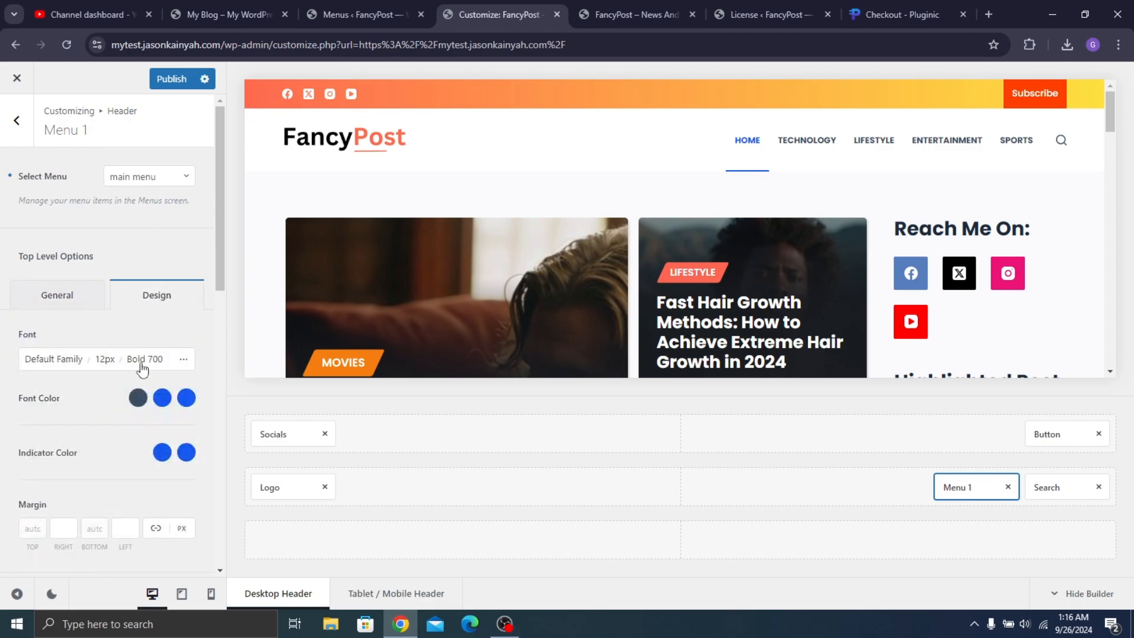
{"action": "left_click", "coordinate": [67, 361]}
{"action": "left_click", "coordinate": [90, 263]}
{"action": "left_click", "coordinate": [137, 397]}
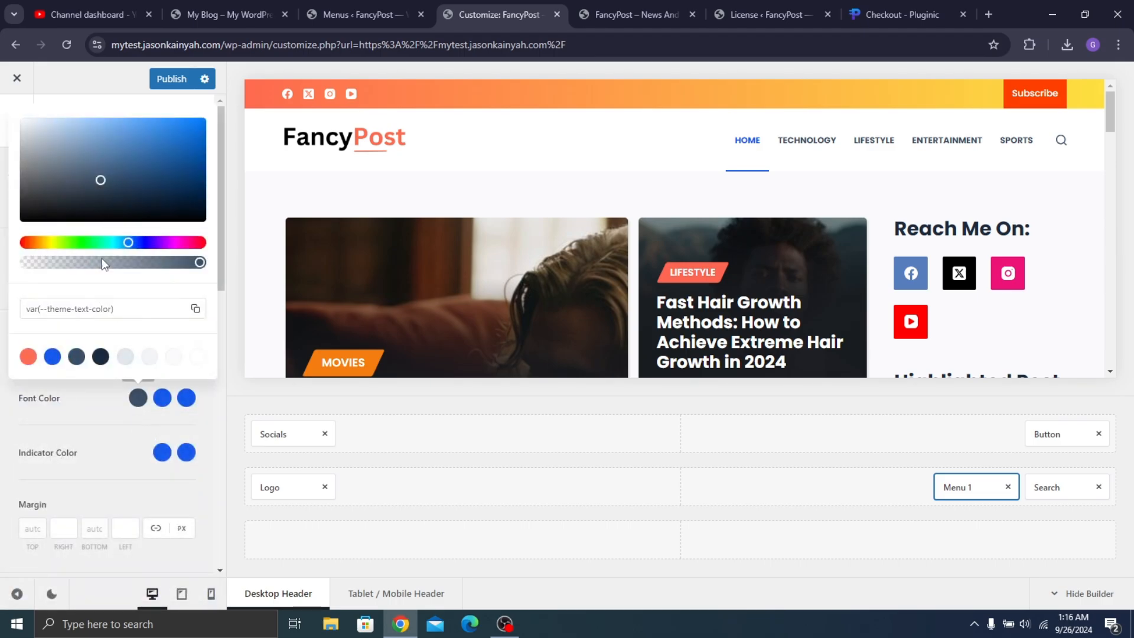
{"action": "left_click", "coordinate": [28, 356]}
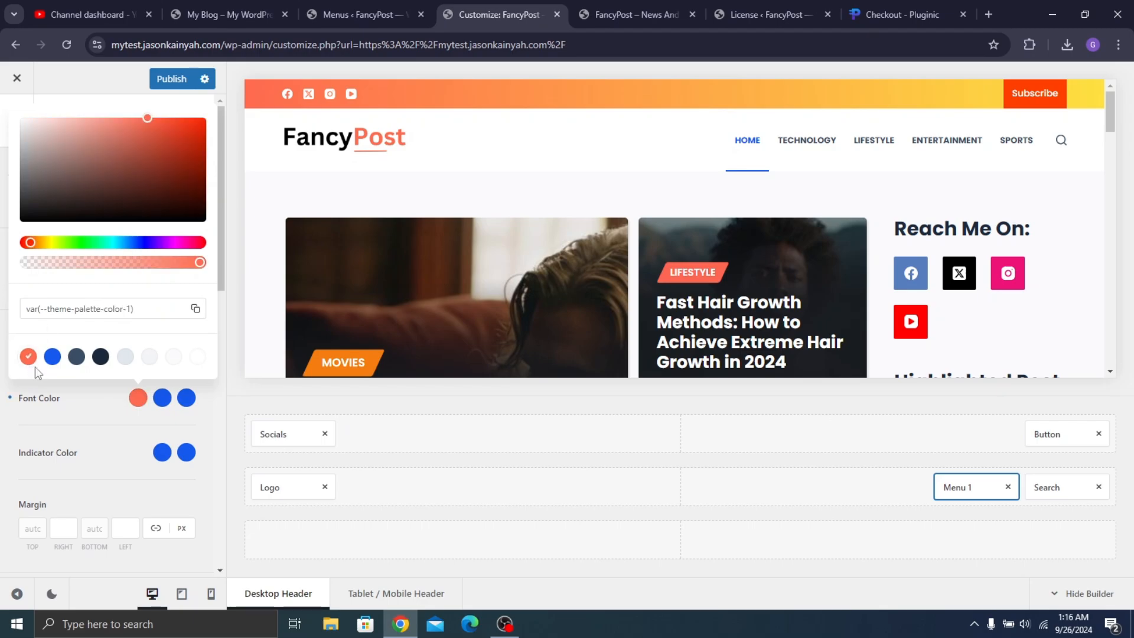
{"action": "left_click", "coordinate": [97, 406]}
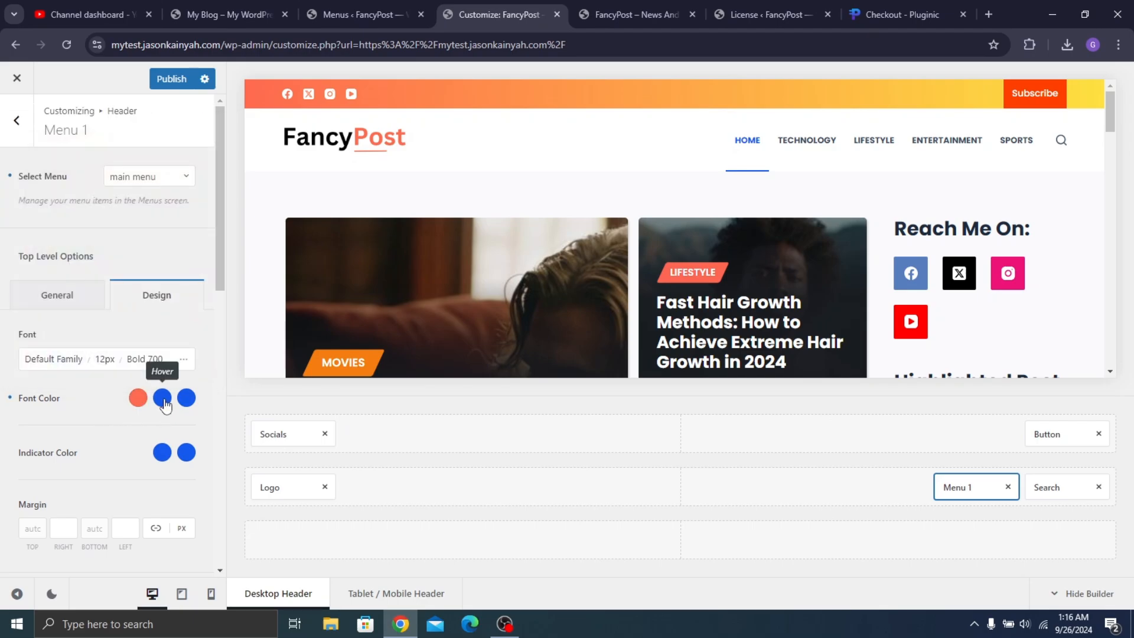
{"action": "left_click", "coordinate": [137, 398]}
{"action": "left_click", "coordinate": [18, 136]}
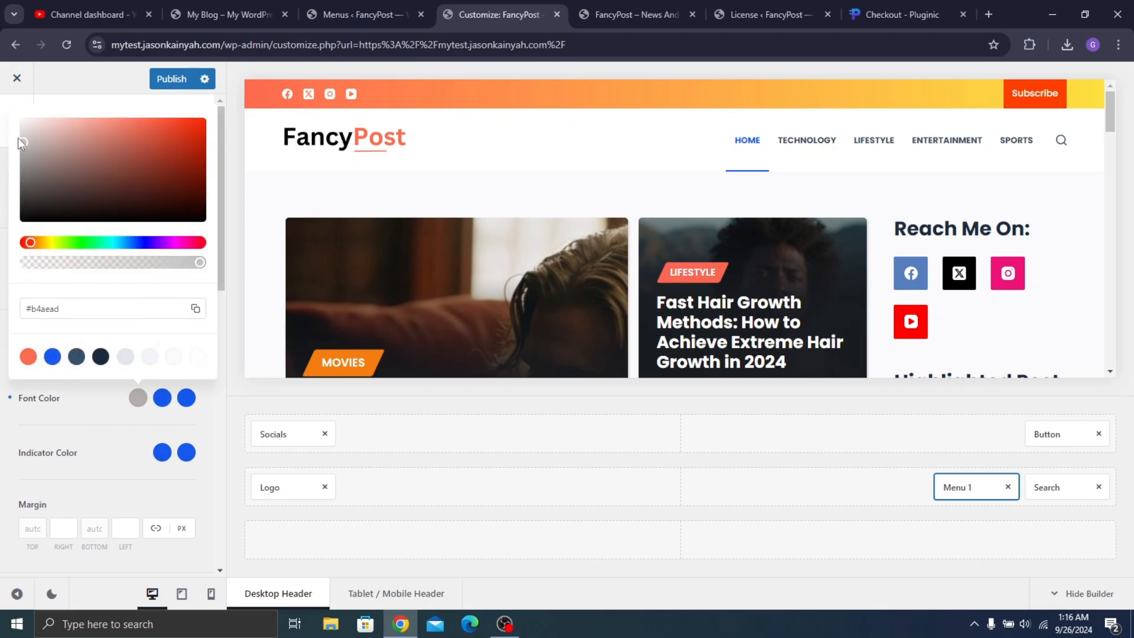
{"action": "left_click", "coordinate": [17, 121]}
{"action": "left_click_drag", "start_coordinate": [18, 121], "coordinate": [15, 207]}
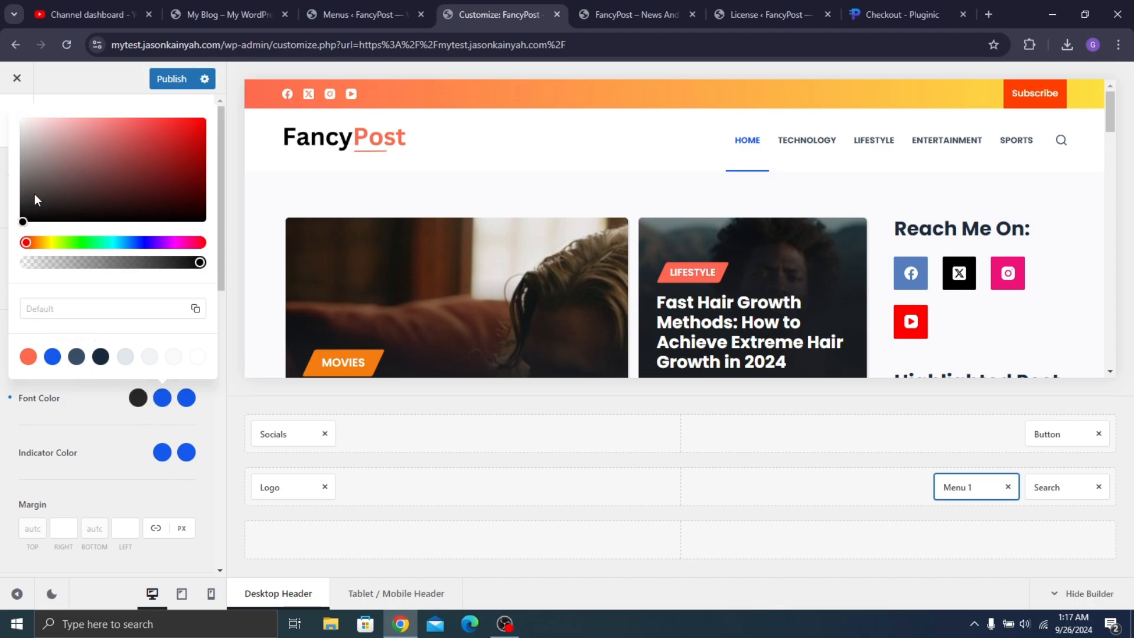
{"action": "left_click", "coordinate": [27, 356]}
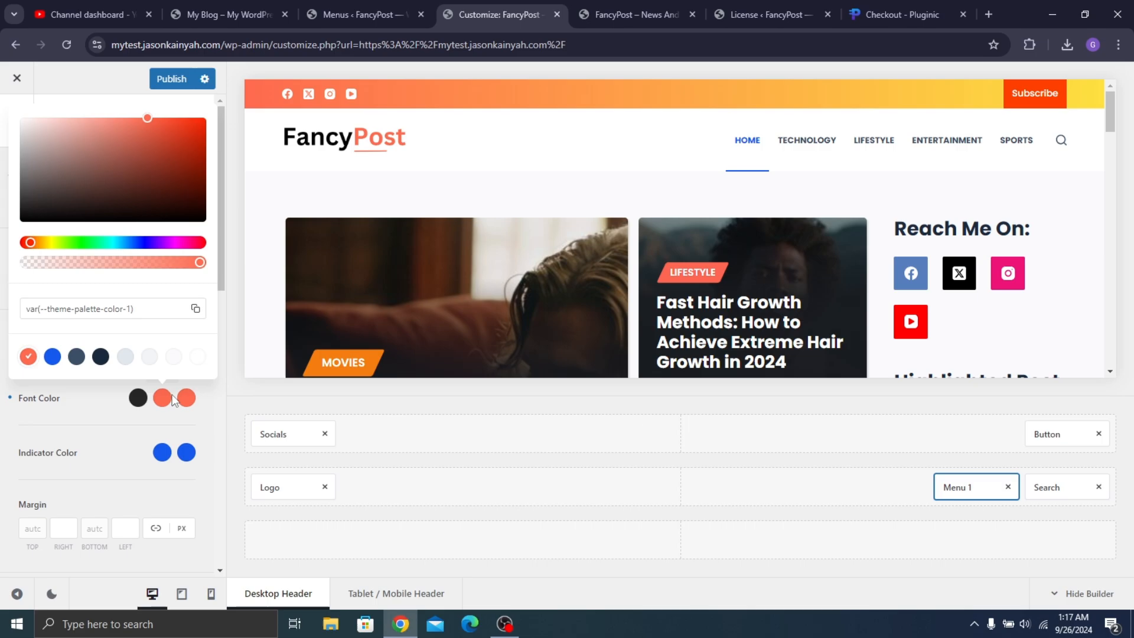
{"action": "left_click", "coordinate": [71, 421]}
{"action": "scroll", "coordinate": [118, 413], "scroll_direction": "down", "scroll_amount": 5}
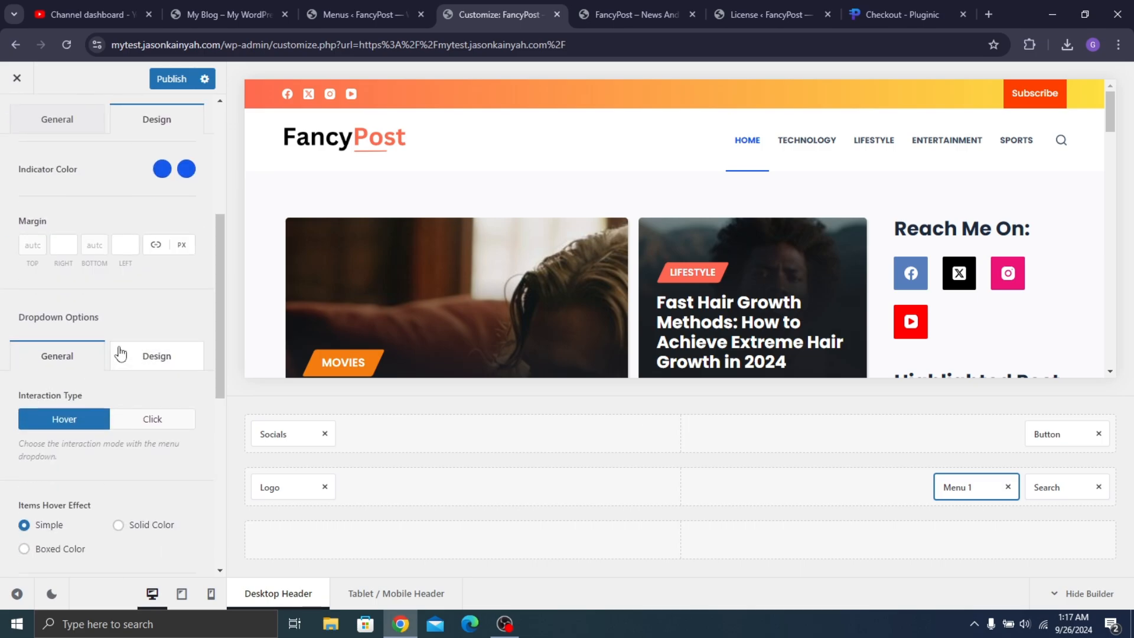
{"action": "scroll", "coordinate": [148, 407], "scroll_direction": "up", "scroll_amount": 3}
Make the menu indicator colour orange from the theme palette
{"action": "left_click", "coordinate": [162, 381]}
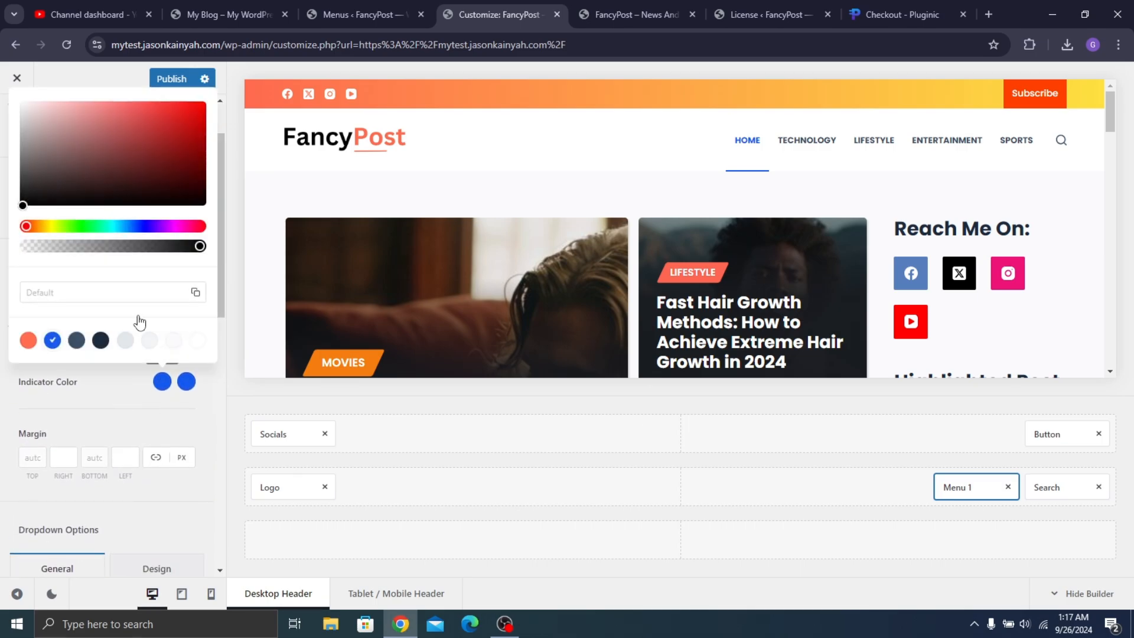
{"action": "left_click", "coordinate": [27, 339]}
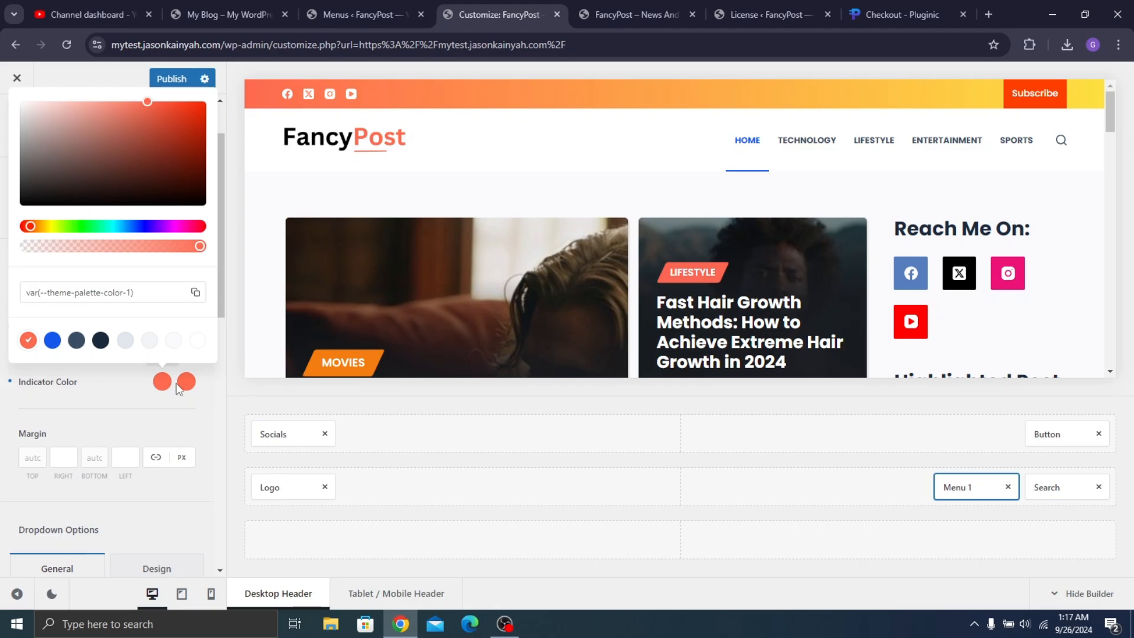
{"action": "left_click", "coordinate": [82, 406]}
{"action": "scroll", "coordinate": [95, 409], "scroll_direction": "down", "scroll_amount": 1}
{"action": "scroll", "coordinate": [99, 410], "scroll_direction": "down", "scroll_amount": 10}
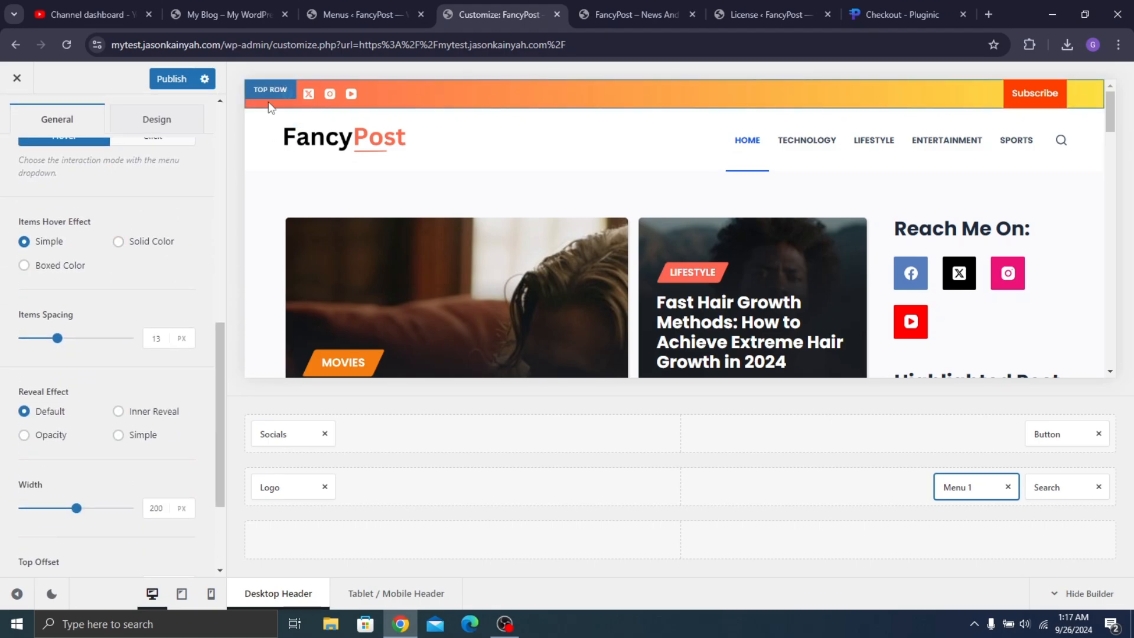
Lower the main row minimum height, publish, and reload the live site to check
{"action": "left_click", "coordinate": [267, 121]}
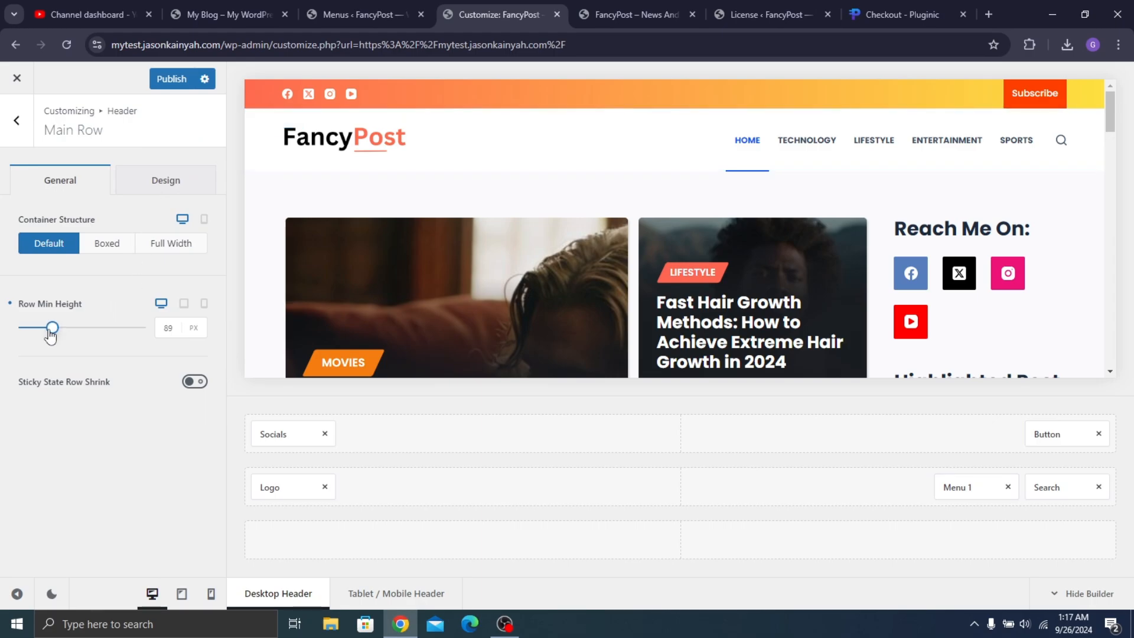
{"action": "left_click_drag", "start_coordinate": [43, 333], "coordinate": [45, 337]}
{"action": "left_click", "coordinate": [171, 78]}
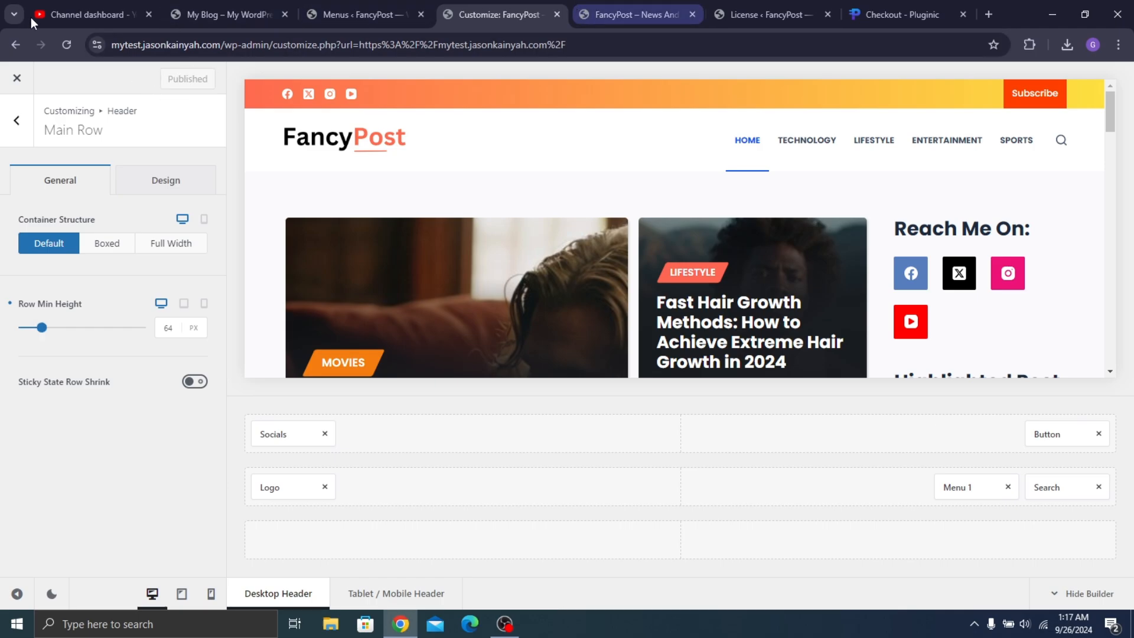
{"action": "left_click", "coordinate": [620, 14]}
{"action": "left_click", "coordinate": [66, 45]}
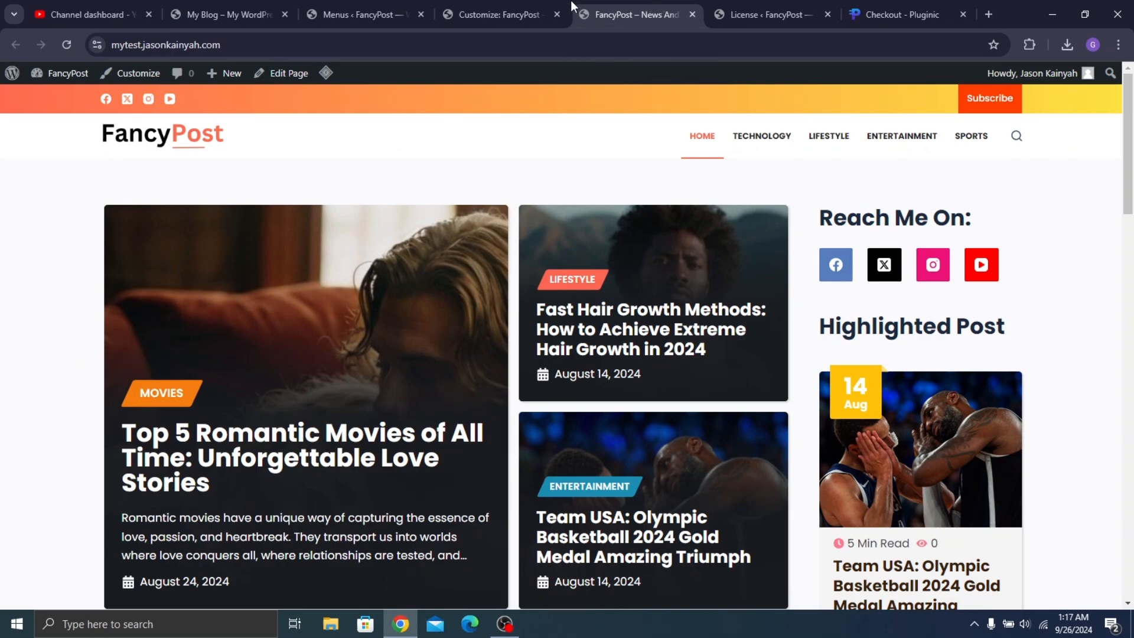
{"action": "left_click", "coordinate": [519, 2]}
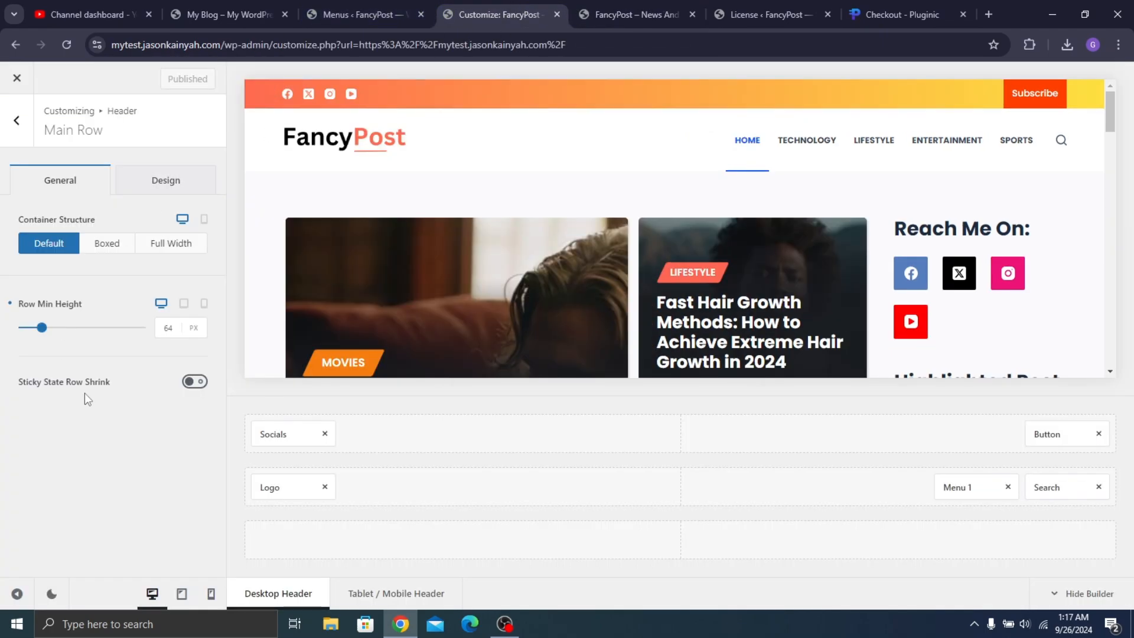
Set the main row minimum height to 70 px and publish it
{"action": "key", "text": "BackSpace"}
{"action": "key", "text": "BackSpace"}
{"action": "type", "text": "70"}
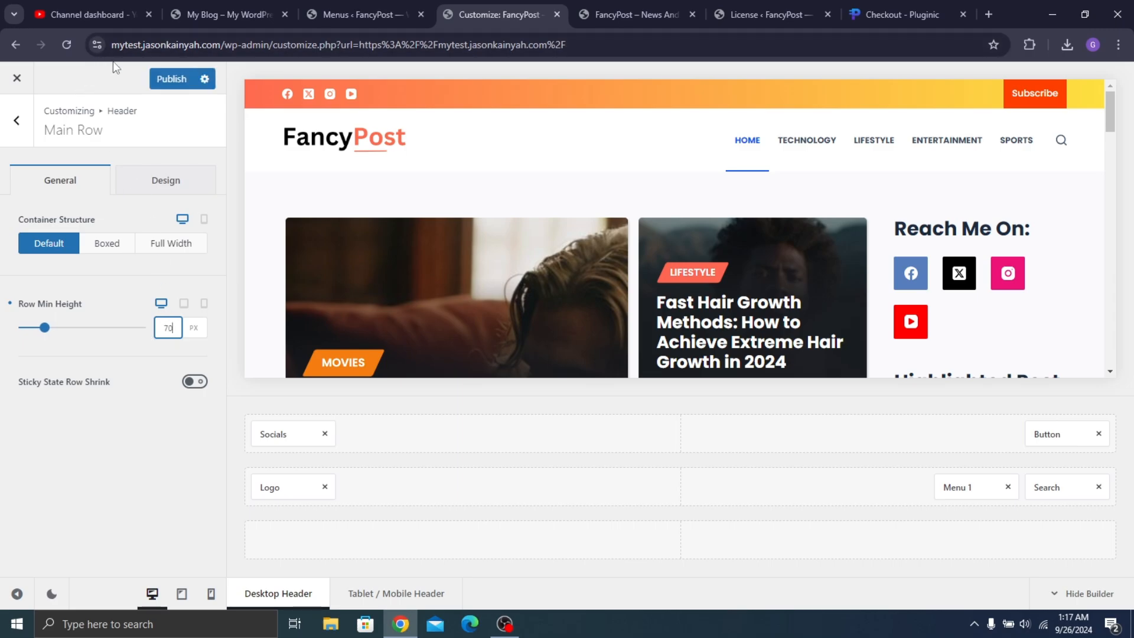
{"action": "left_click", "coordinate": [170, 79]}
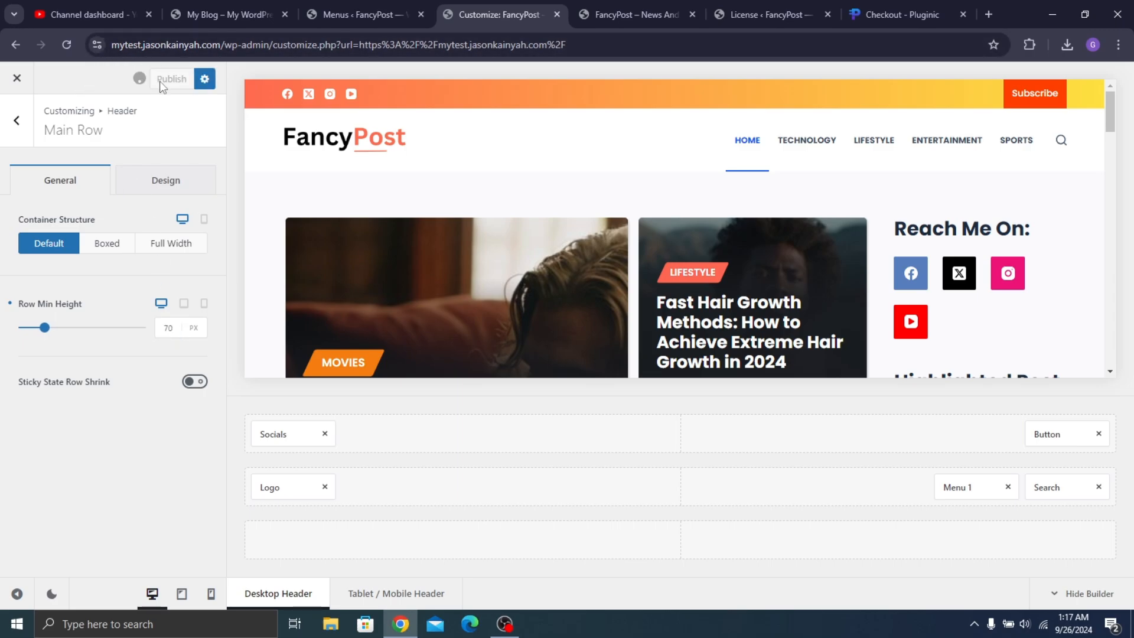
{"action": "scroll", "coordinate": [650, 253], "scroll_direction": "down", "scroll_amount": 5}
{"action": "scroll", "coordinate": [493, 187], "scroll_direction": "up", "scroll_amount": 5}
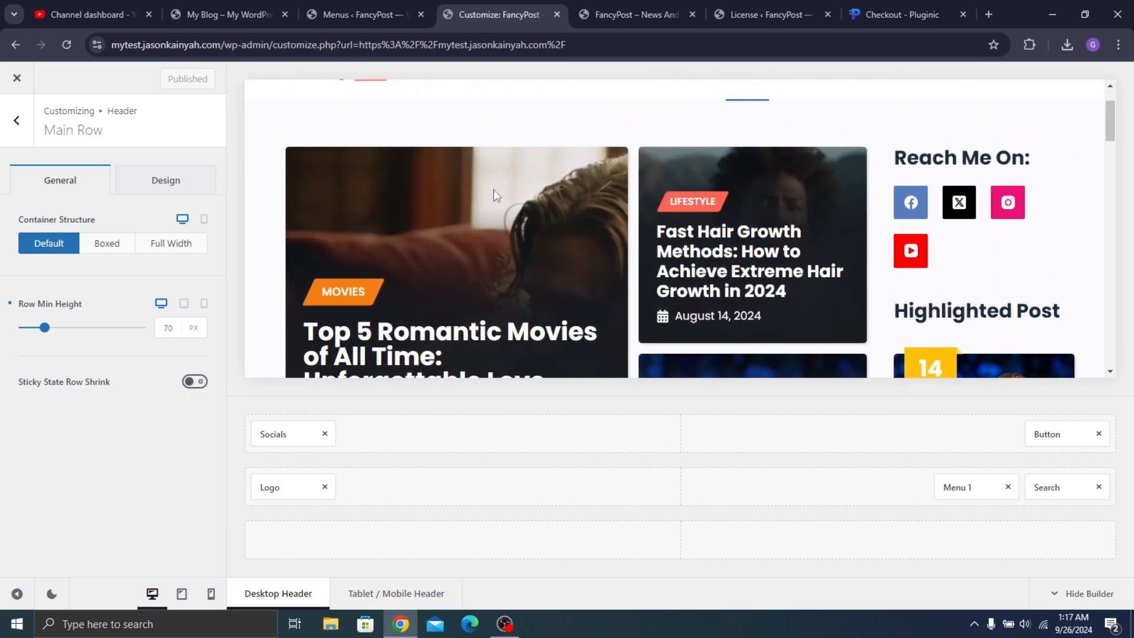
{"action": "scroll", "coordinate": [683, 202], "scroll_direction": "down", "scroll_amount": 3}
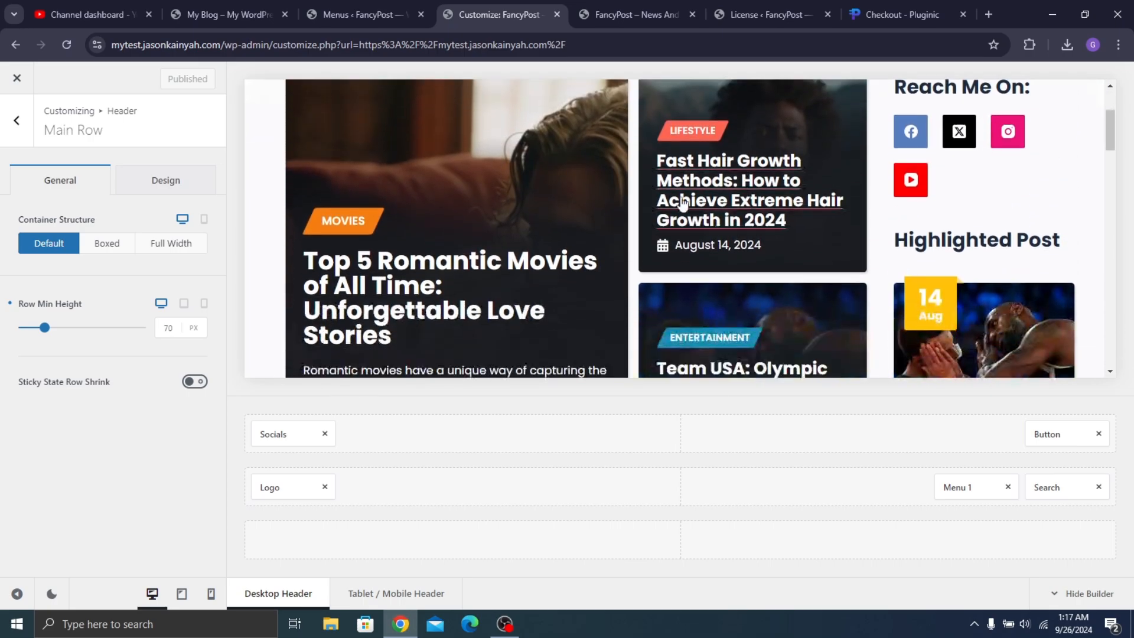
View the Top 5 Romantic Movies post live, then return to the Header elements list
{"action": "left_click", "coordinate": [429, 284]}
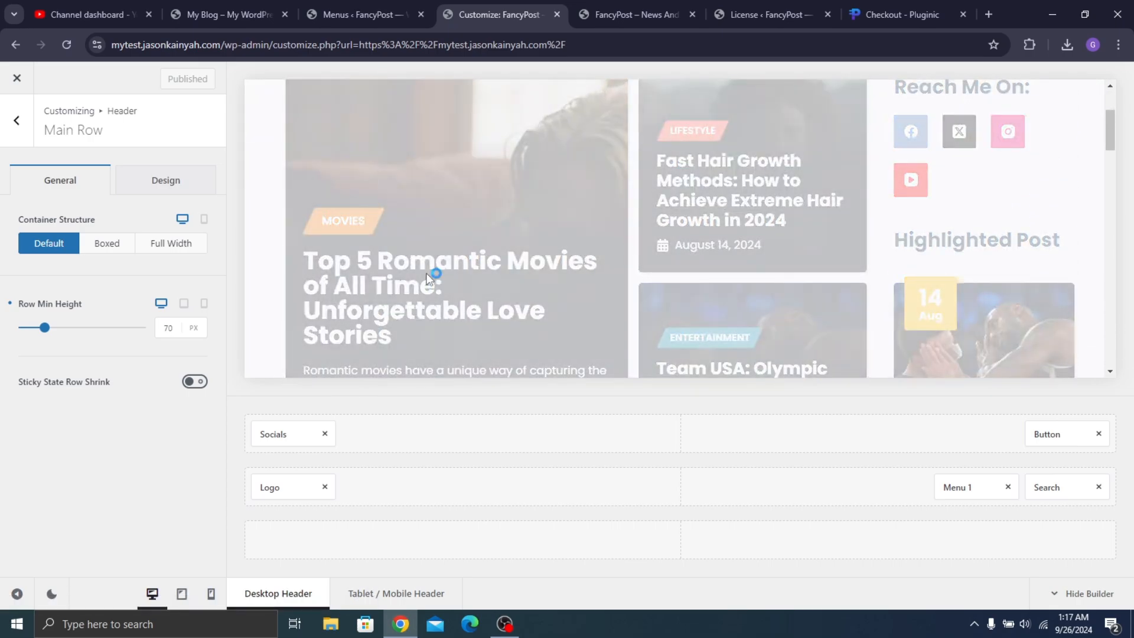
{"action": "left_click", "coordinate": [220, 12]}
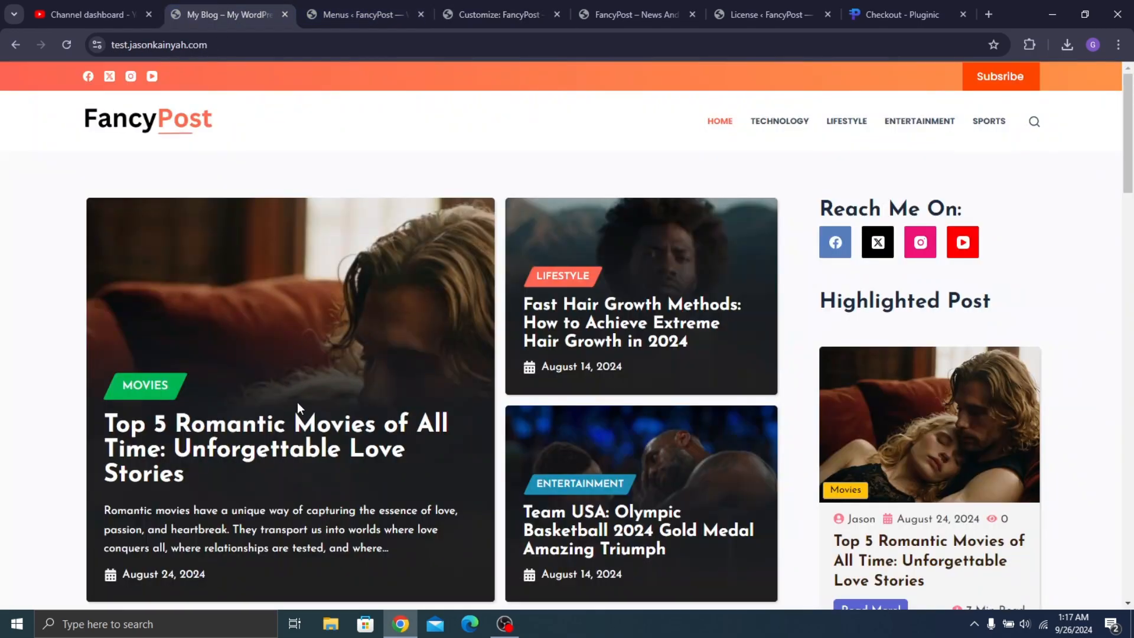
{"action": "left_click", "coordinate": [285, 435]}
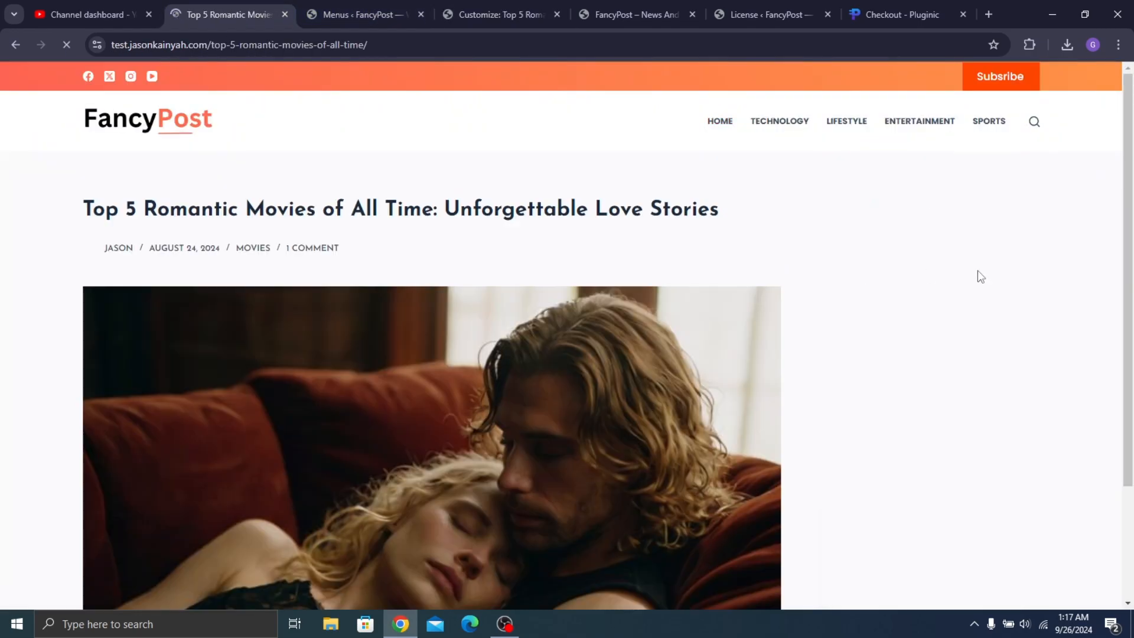
{"action": "scroll", "coordinate": [941, 320], "scroll_direction": "down", "scroll_amount": 3}
{"action": "scroll", "coordinate": [941, 320], "scroll_direction": "down", "scroll_amount": 2}
{"action": "scroll", "coordinate": [948, 343], "scroll_direction": "up", "scroll_amount": 4}
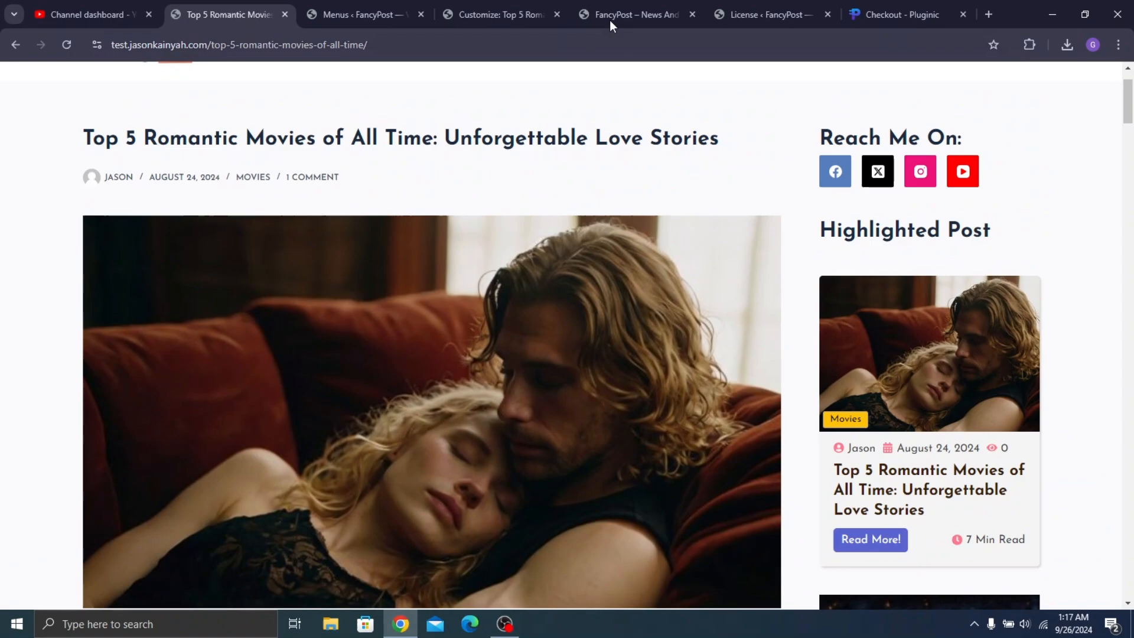
{"action": "left_click", "coordinate": [529, 1]}
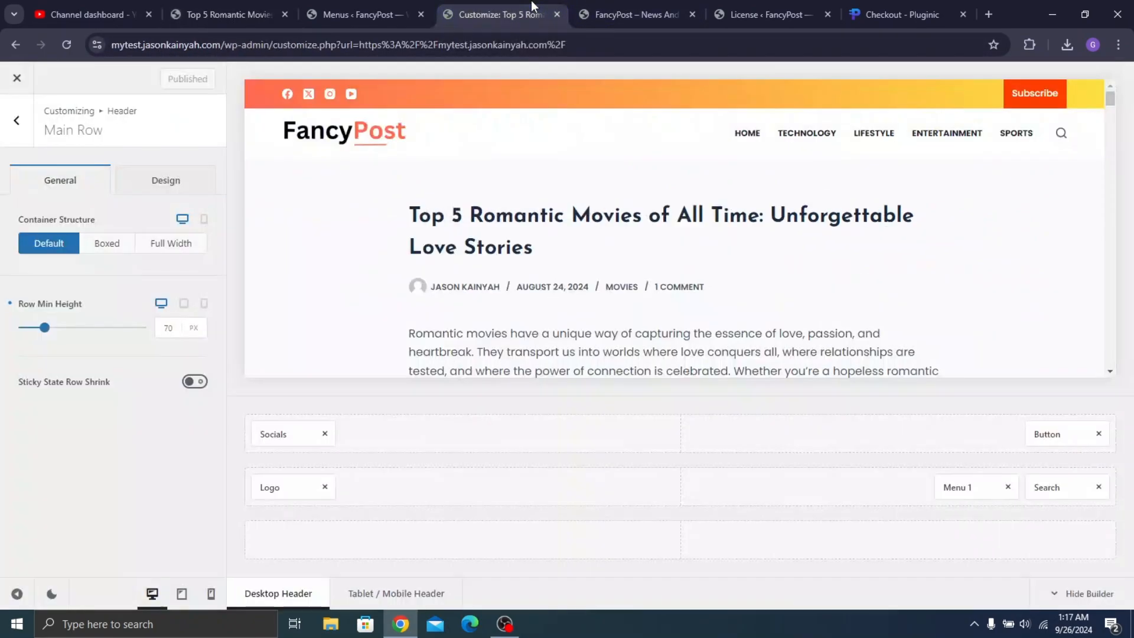
{"action": "scroll", "coordinate": [680, 269], "scroll_direction": "down", "scroll_amount": 2}
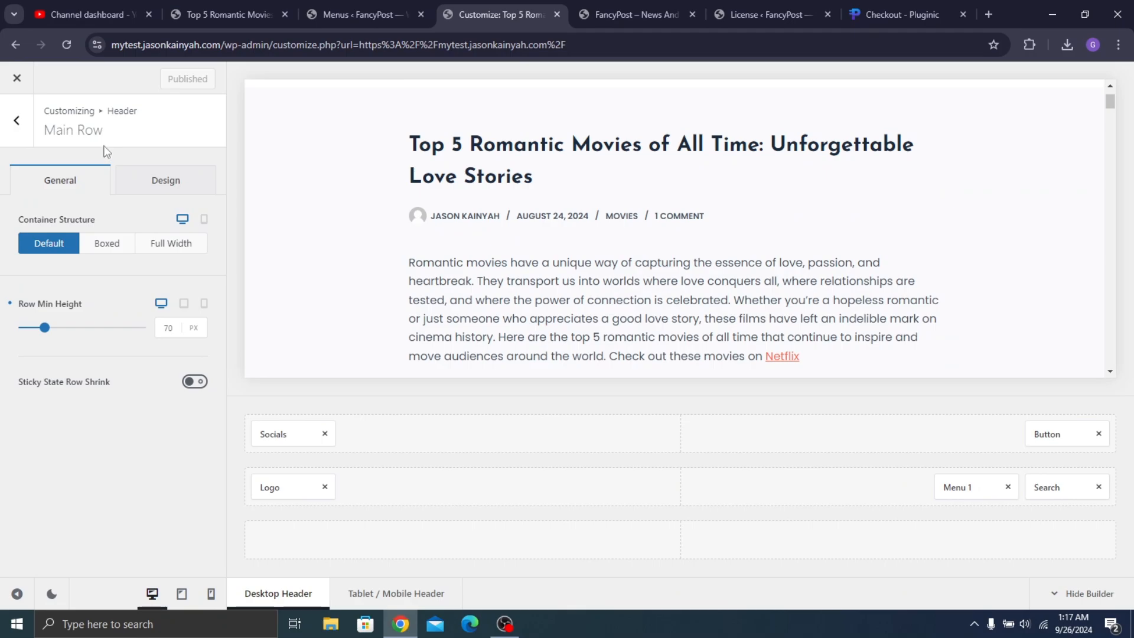
{"action": "left_click", "coordinate": [15, 129]}
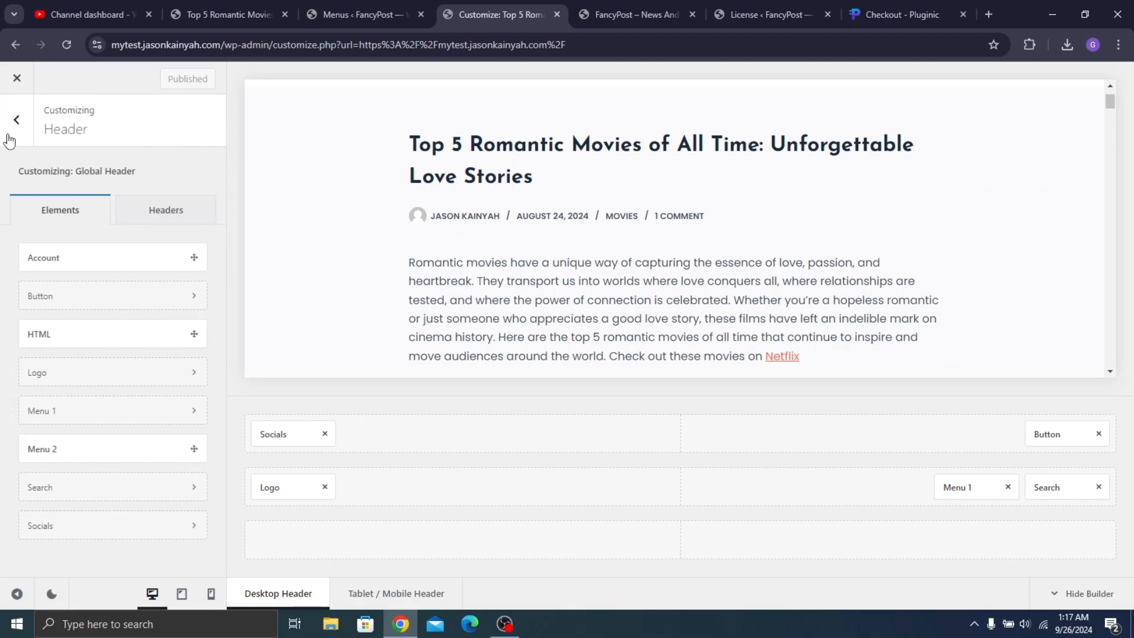
Give single posts the Right Sidebar structure
{"action": "left_click", "coordinate": [9, 141]}
{"action": "scroll", "coordinate": [71, 508], "scroll_direction": "down", "scroll_amount": 4}
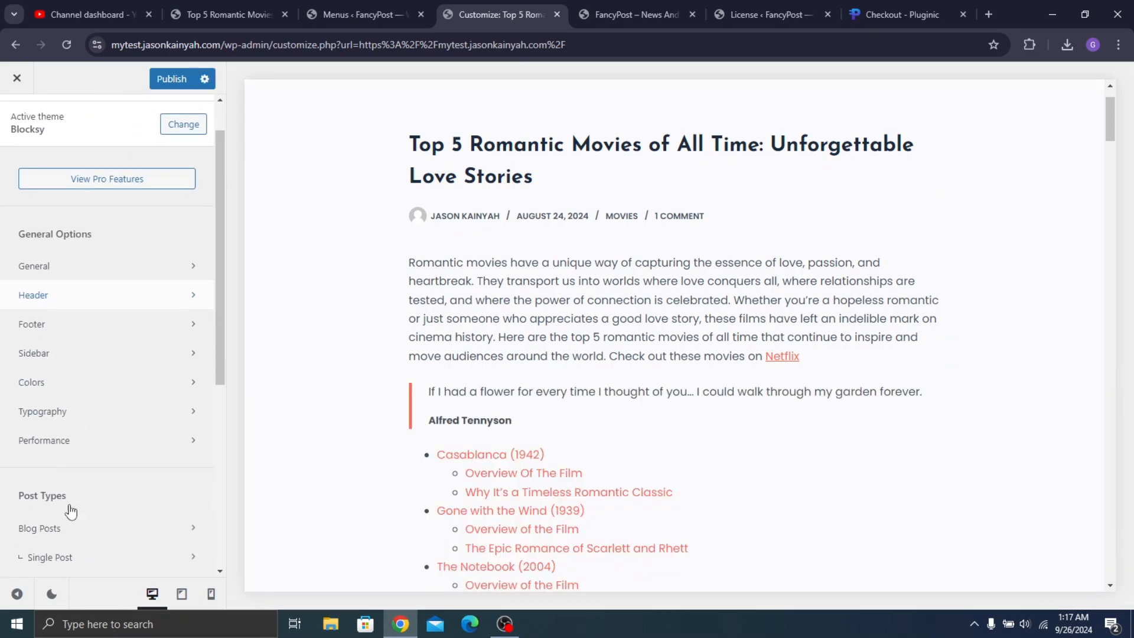
{"action": "left_click", "coordinate": [50, 392]}
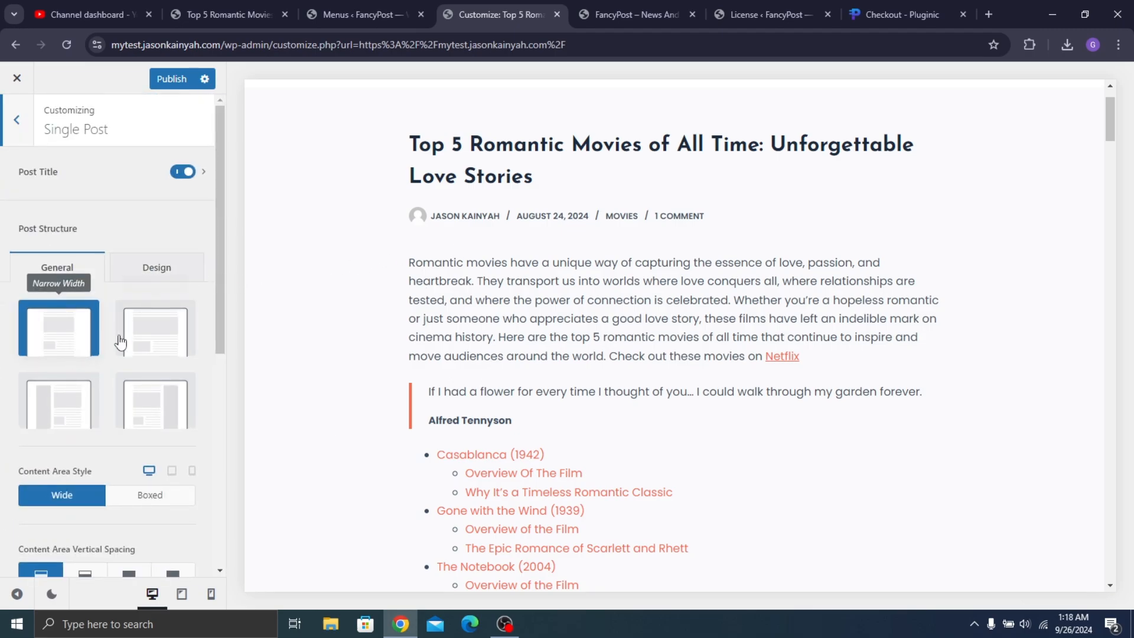
{"action": "left_click", "coordinate": [145, 420]}
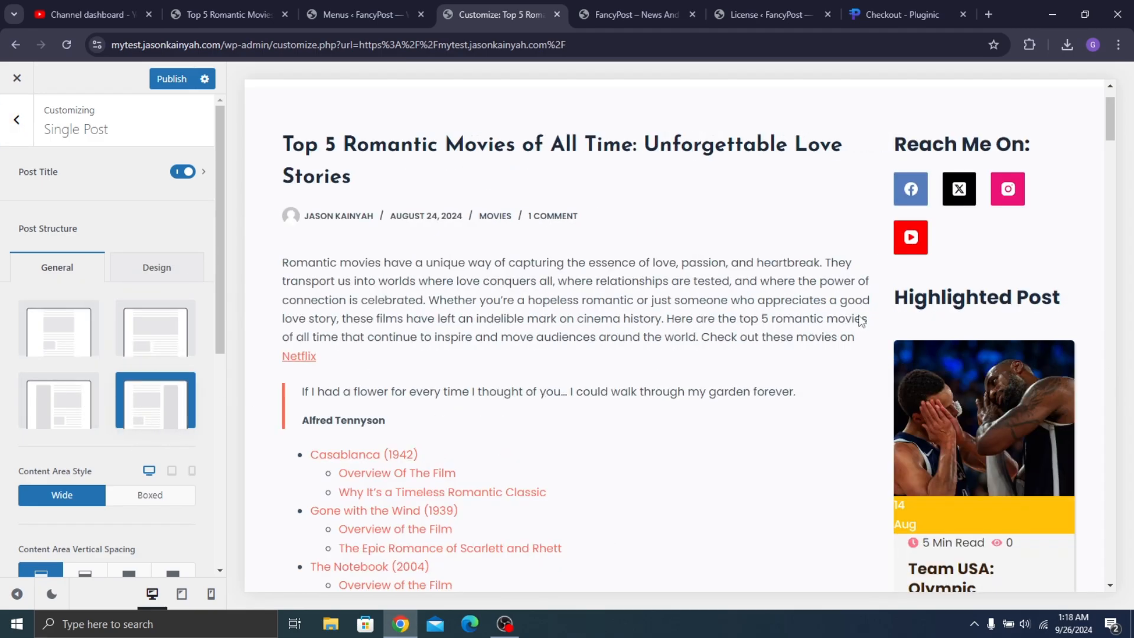
Enable the Featured Image on single posts and place it Below Title
{"action": "scroll", "coordinate": [964, 428], "scroll_direction": "down", "scroll_amount": 5}
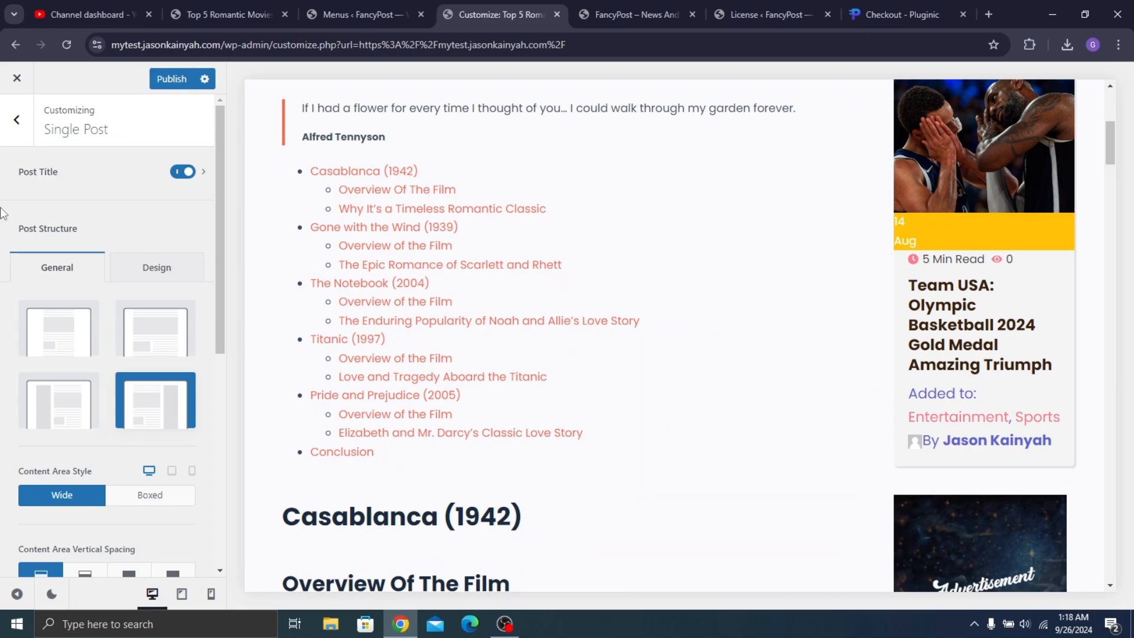
{"action": "scroll", "coordinate": [653, 289], "scroll_direction": "up", "scroll_amount": 5}
{"action": "scroll", "coordinate": [170, 278], "scroll_direction": "down", "scroll_amount": 7}
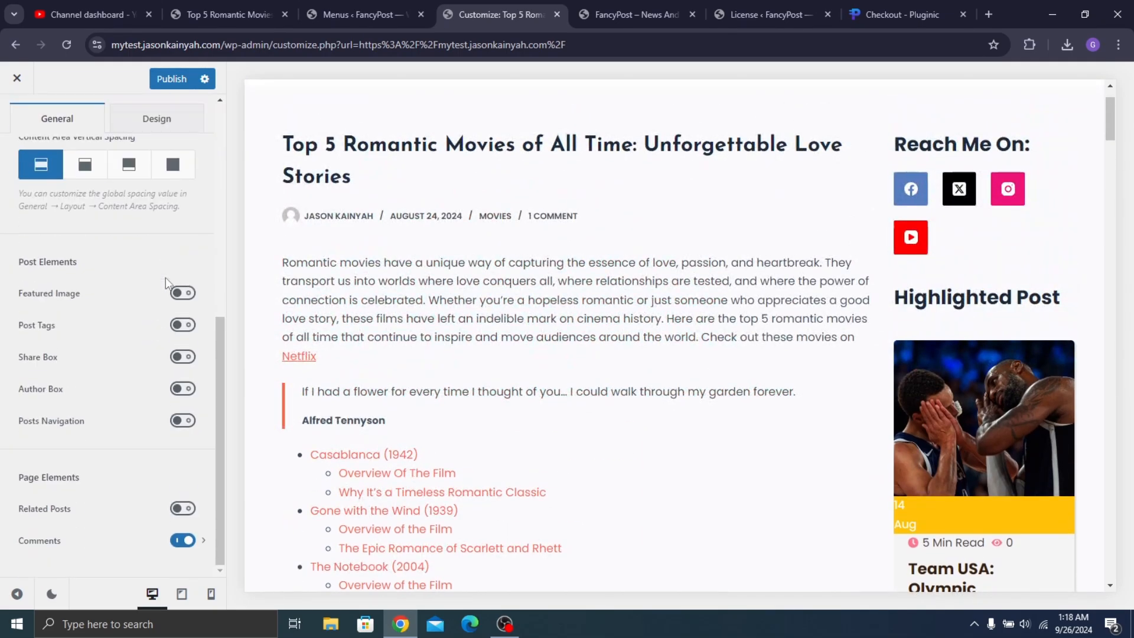
{"action": "left_click", "coordinate": [182, 293]}
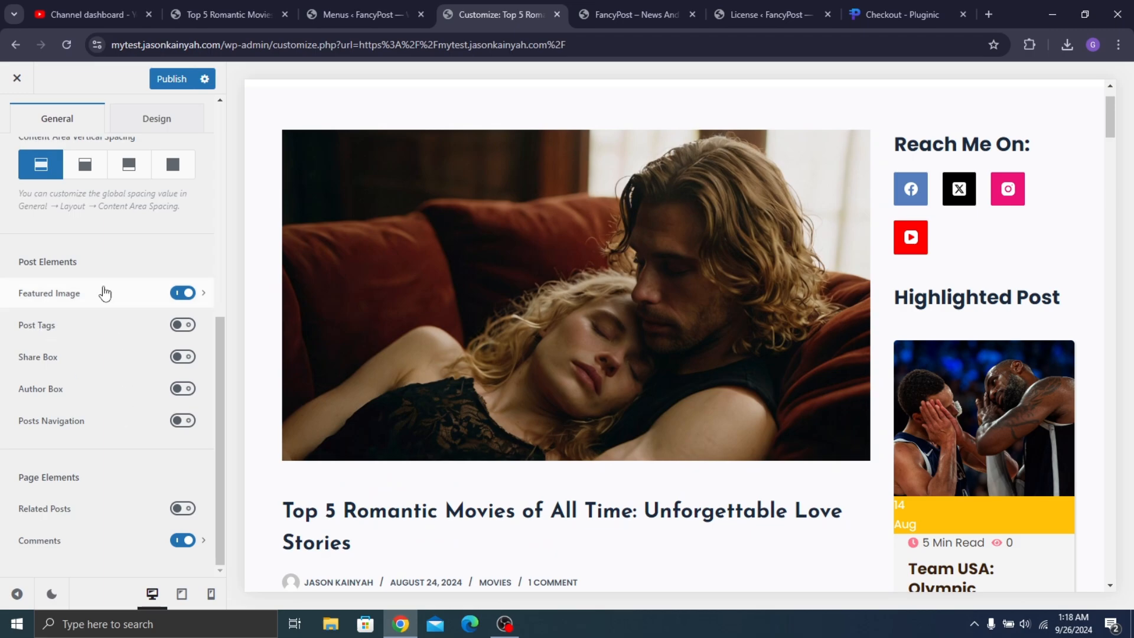
{"action": "left_click", "coordinate": [99, 293]}
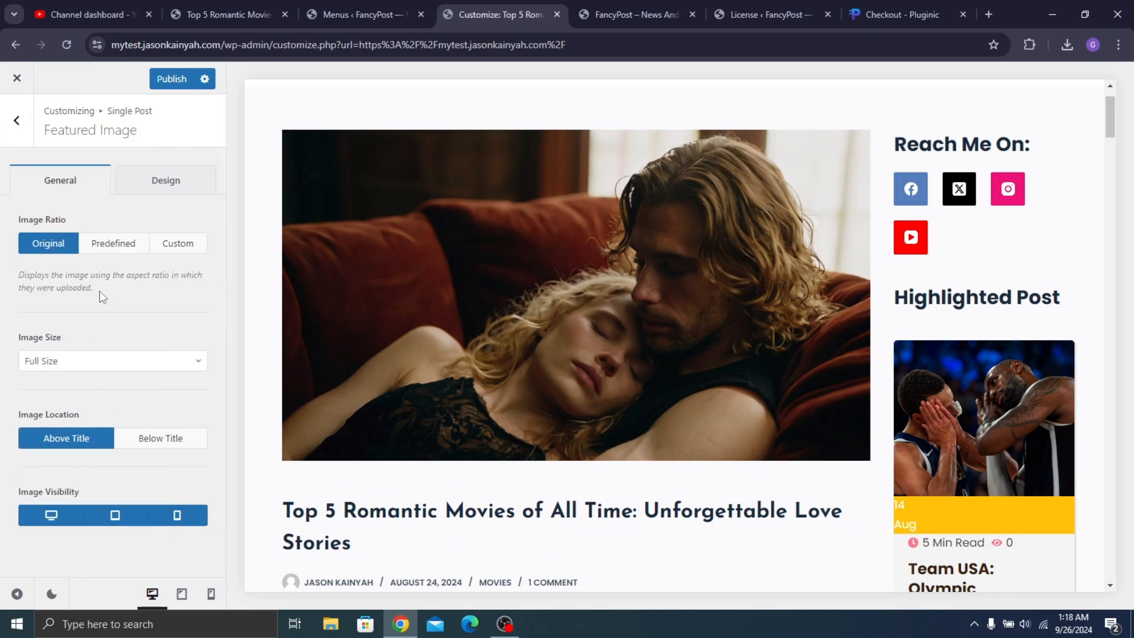
{"action": "left_click", "coordinate": [133, 438]}
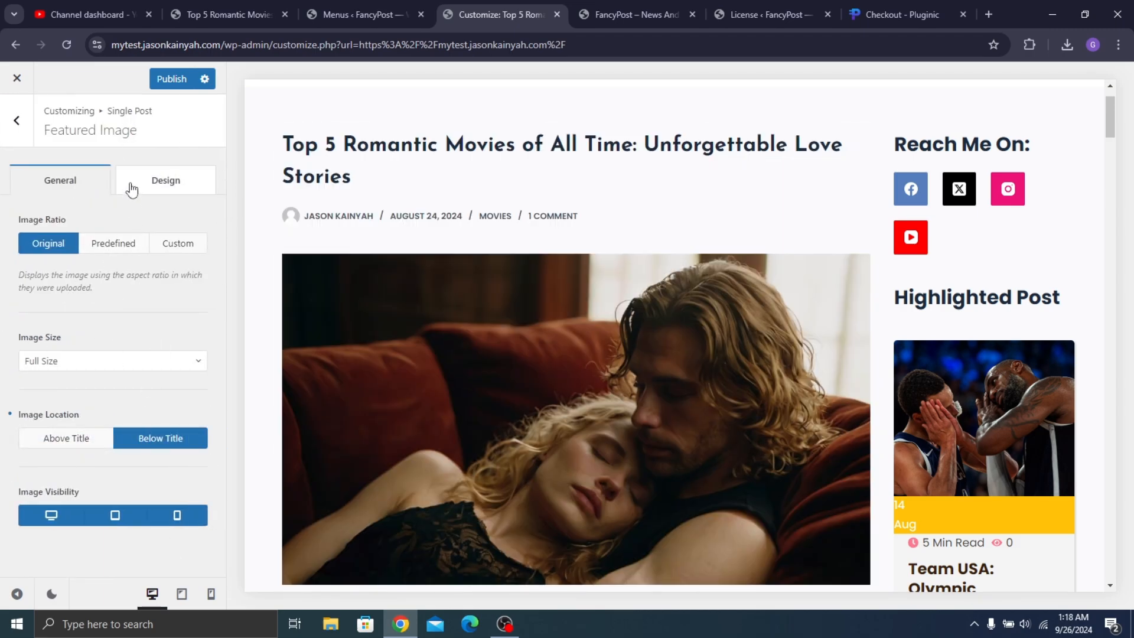
Review the featured image design options and scroll through the Single Post elements and preview
{"action": "left_click", "coordinate": [160, 180]}
{"action": "scroll", "coordinate": [434, 287], "scroll_direction": "down", "scroll_amount": 1}
{"action": "left_click", "coordinate": [16, 120]}
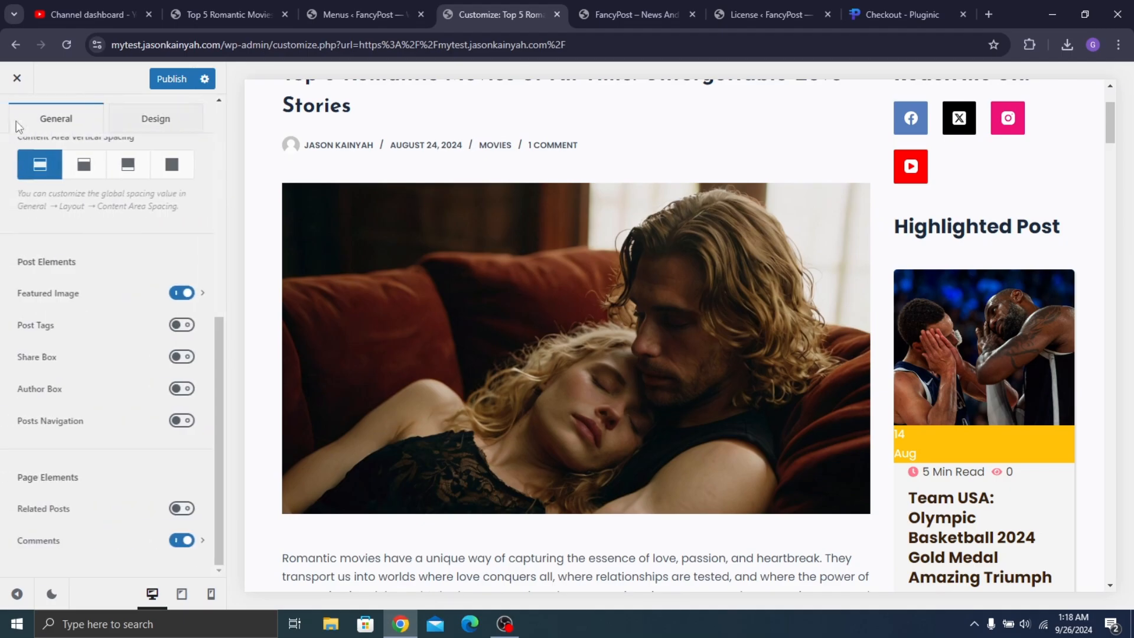
{"action": "scroll", "coordinate": [473, 426], "scroll_direction": "down", "scroll_amount": 20}
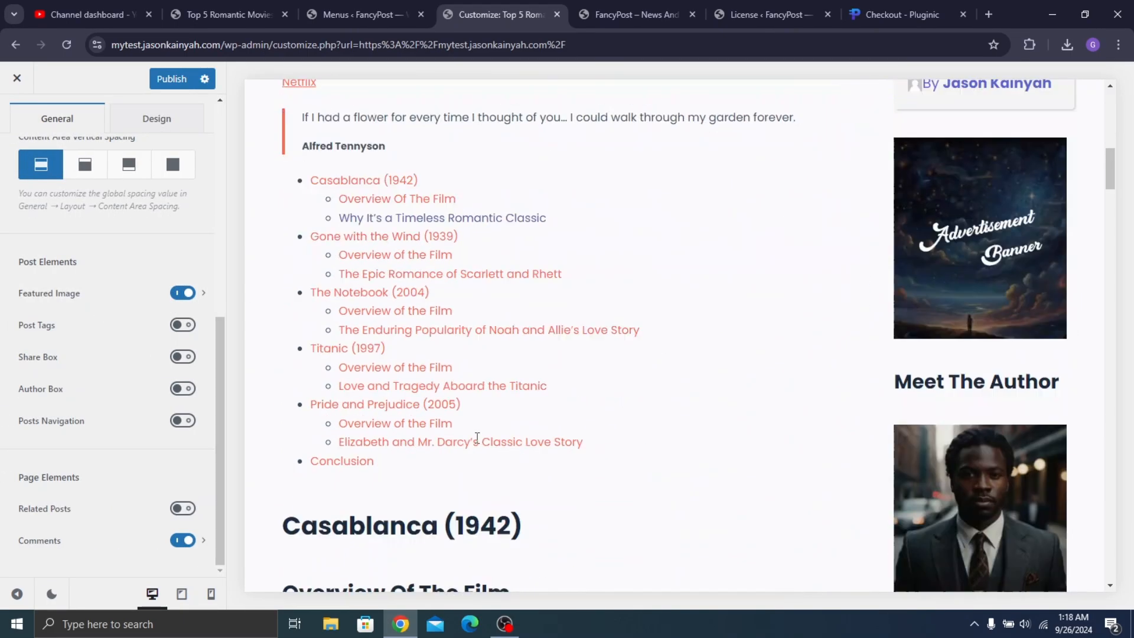
{"action": "scroll", "coordinate": [472, 426], "scroll_direction": "down", "scroll_amount": 20}
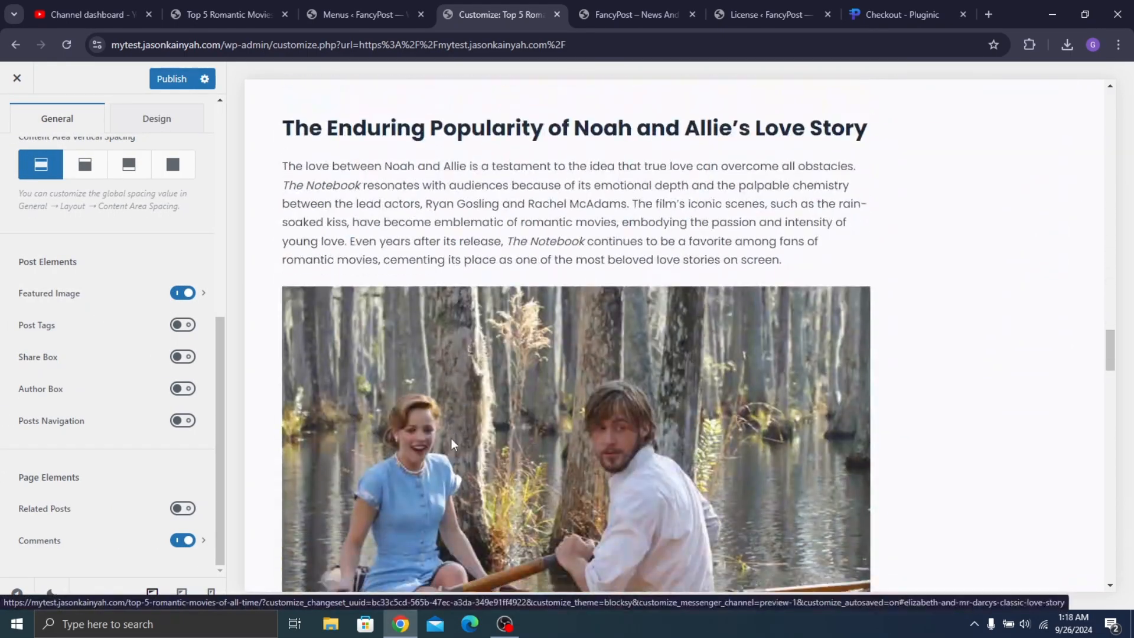
{"action": "scroll", "coordinate": [461, 401], "scroll_direction": "down", "scroll_amount": 20}
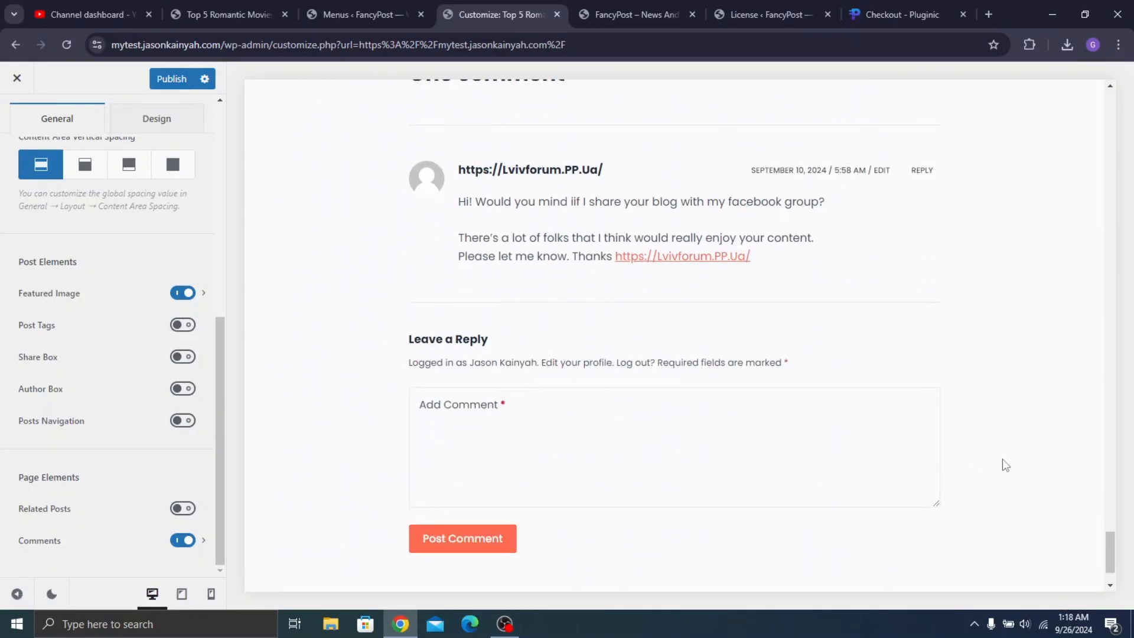
{"action": "left_click_drag", "start_coordinate": [1107, 560], "coordinate": [1108, 112]}
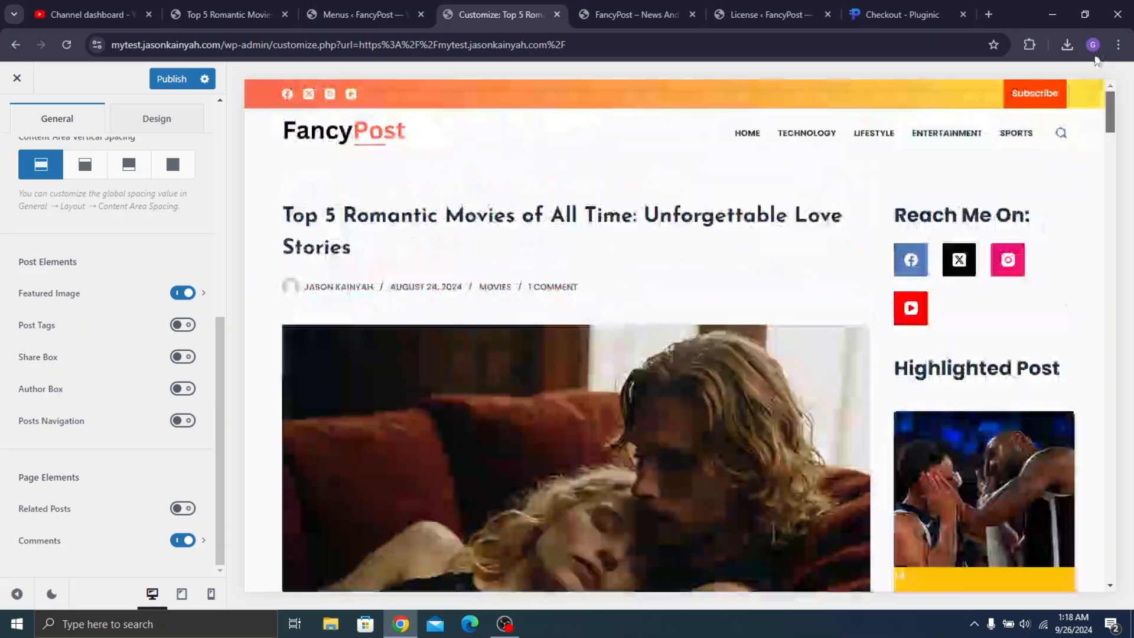
{"action": "scroll", "coordinate": [3, 195], "scroll_direction": "up", "scroll_amount": 7}
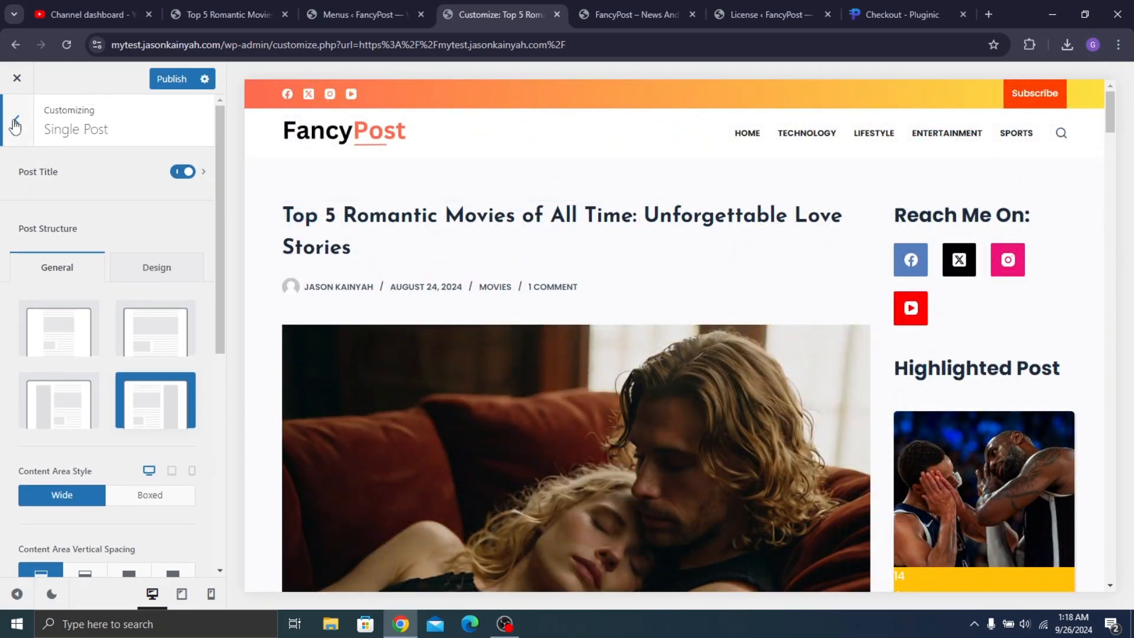
Open the Categories archive settings with the Movies category archive in the preview
{"action": "left_click", "coordinate": [17, 121]}
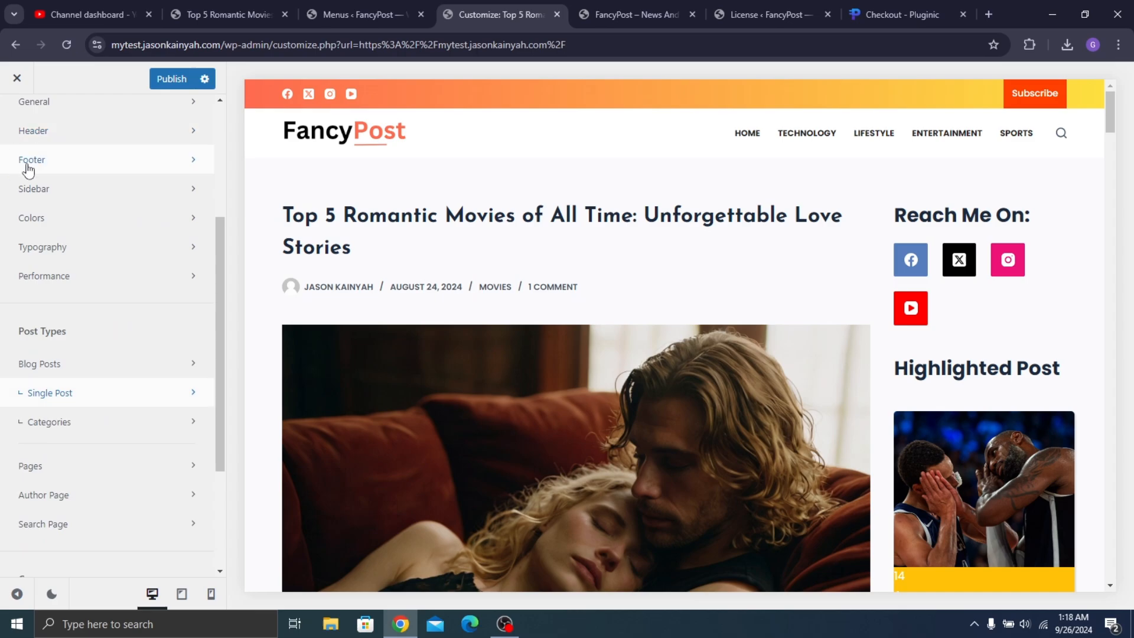
{"action": "left_click", "coordinate": [126, 421]}
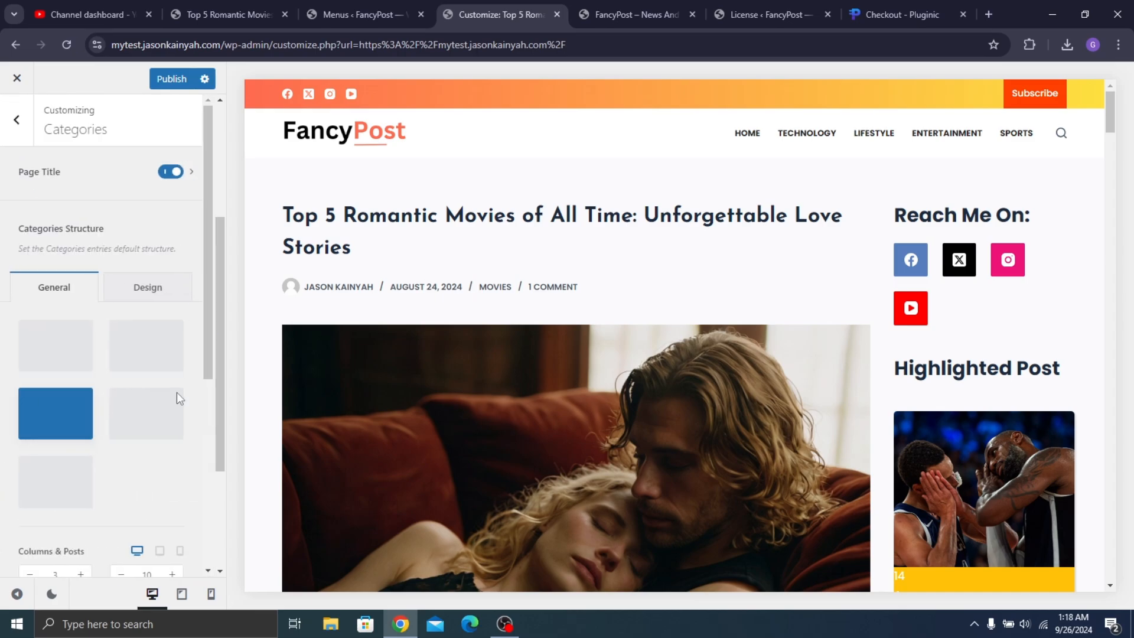
{"action": "left_click", "coordinate": [504, 289]}
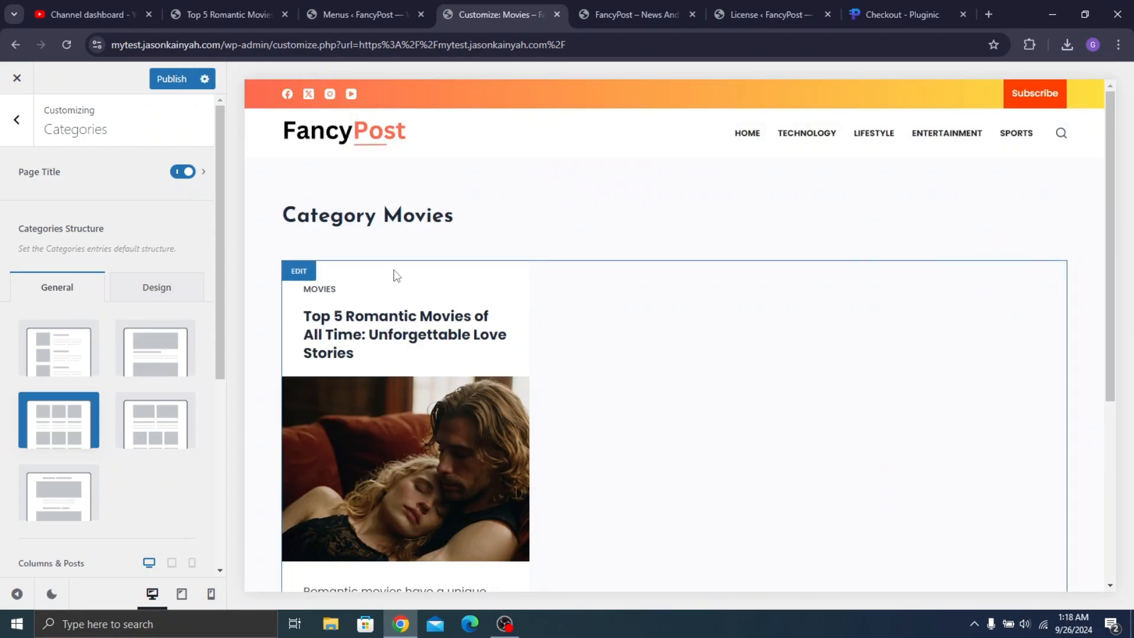
Check the live Movies archive and the homepage before returning to the Customizer
{"action": "left_click", "coordinate": [223, 14]}
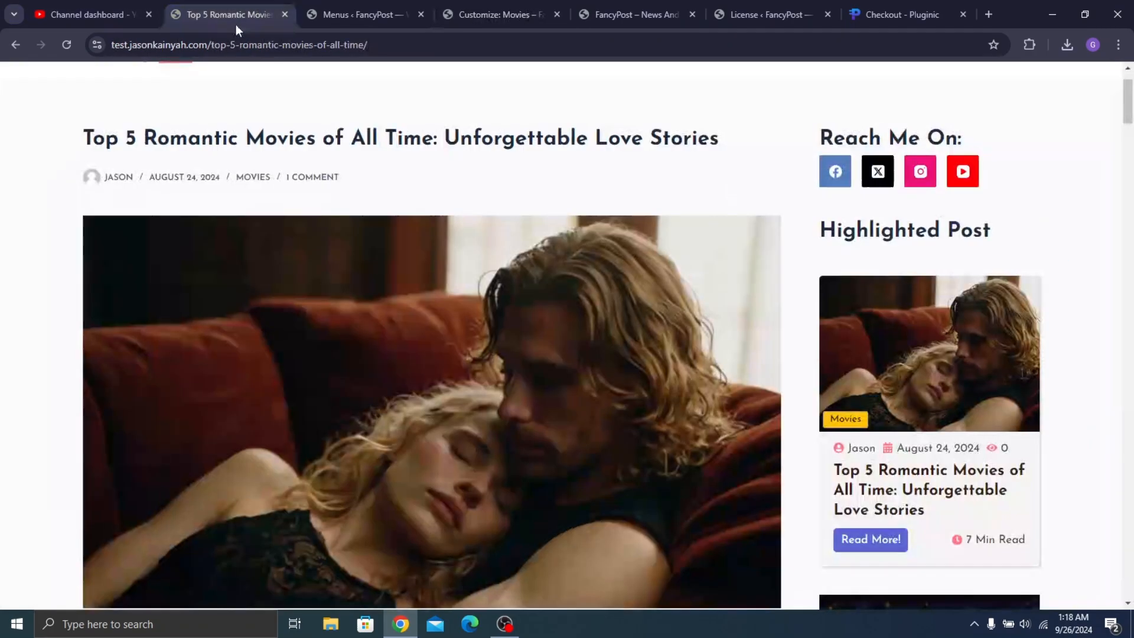
{"action": "left_click", "coordinate": [263, 178]}
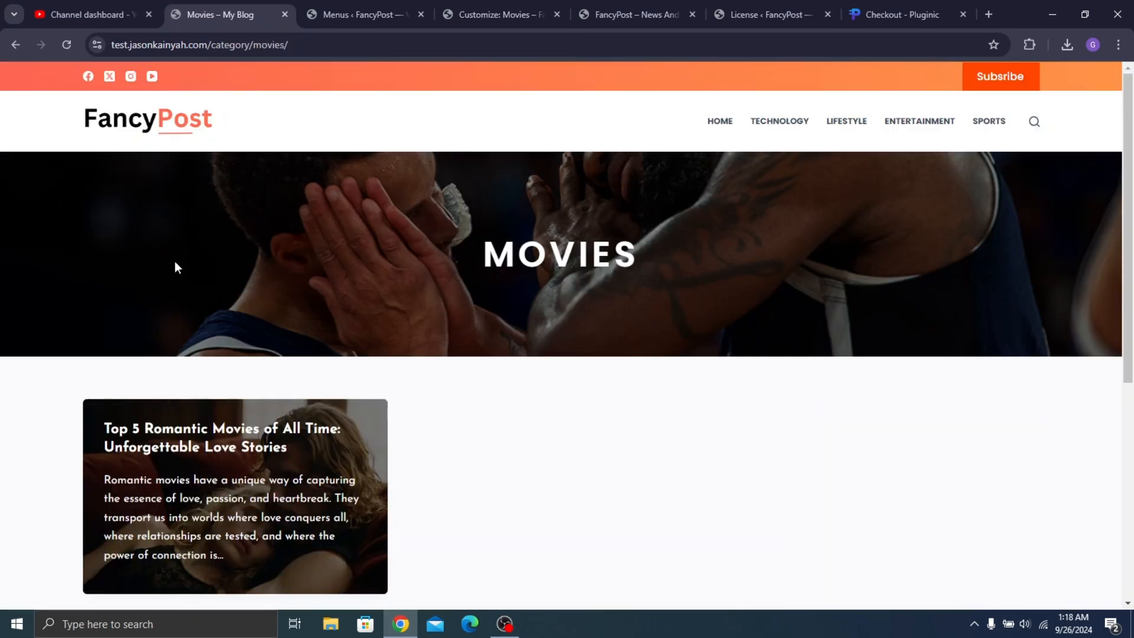
{"action": "scroll", "coordinate": [175, 264], "scroll_direction": "down", "scroll_amount": 5}
{"action": "left_click", "coordinate": [575, 8]}
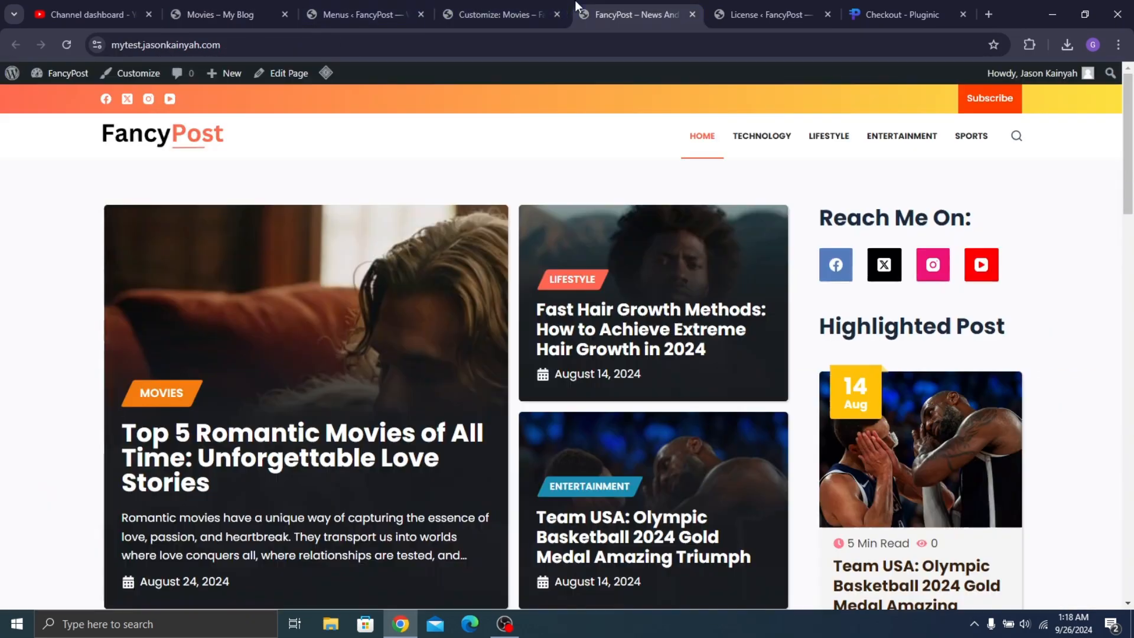
{"action": "left_click", "coordinate": [512, 7]}
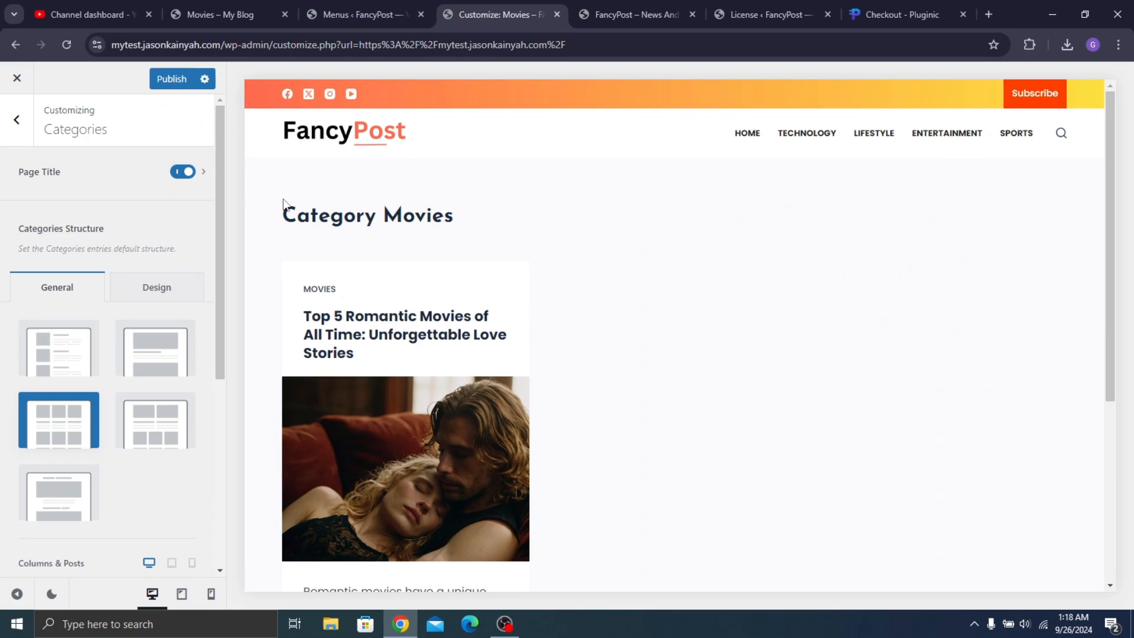
Make the Movies page title a Type 2 hero without description or Category label
{"action": "left_click", "coordinate": [293, 214]}
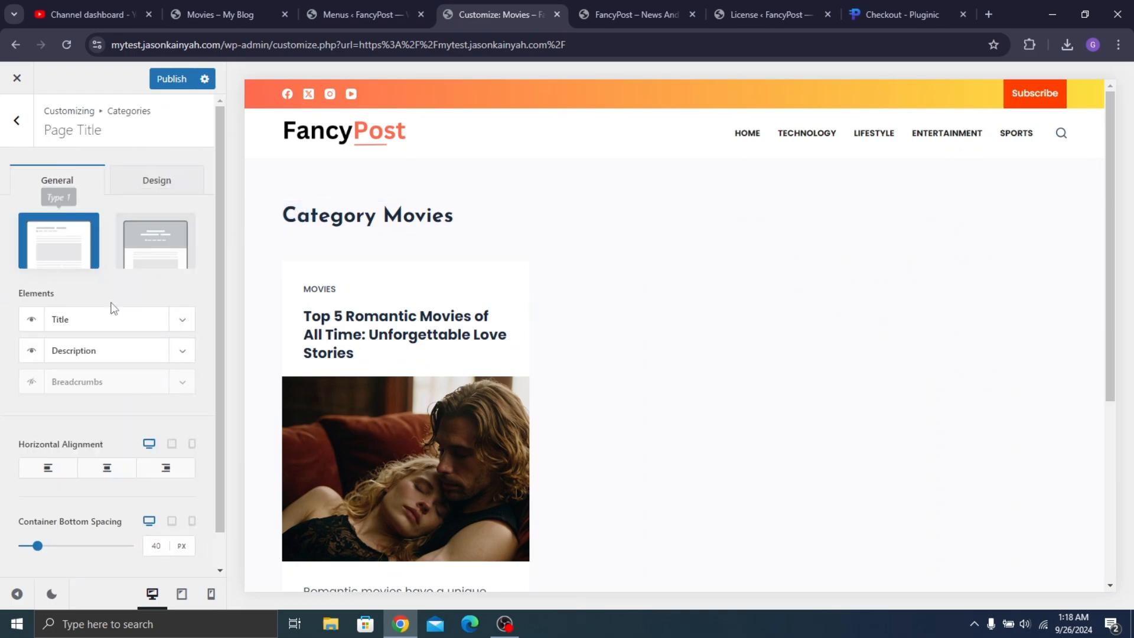
{"action": "left_click", "coordinate": [33, 352]}
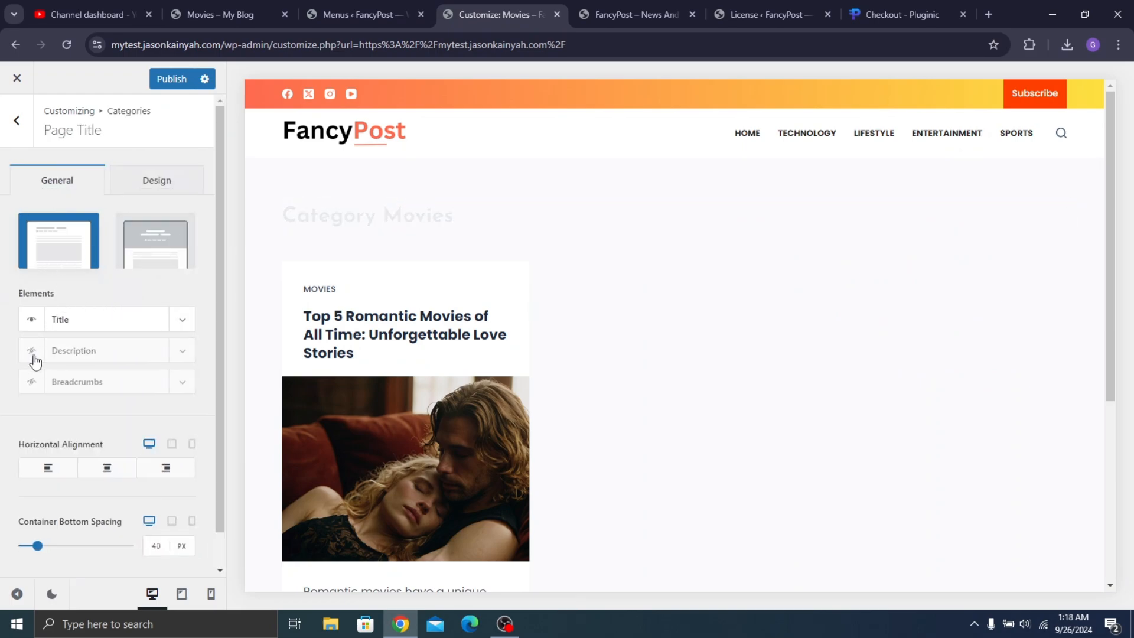
{"action": "left_click", "coordinate": [182, 319]}
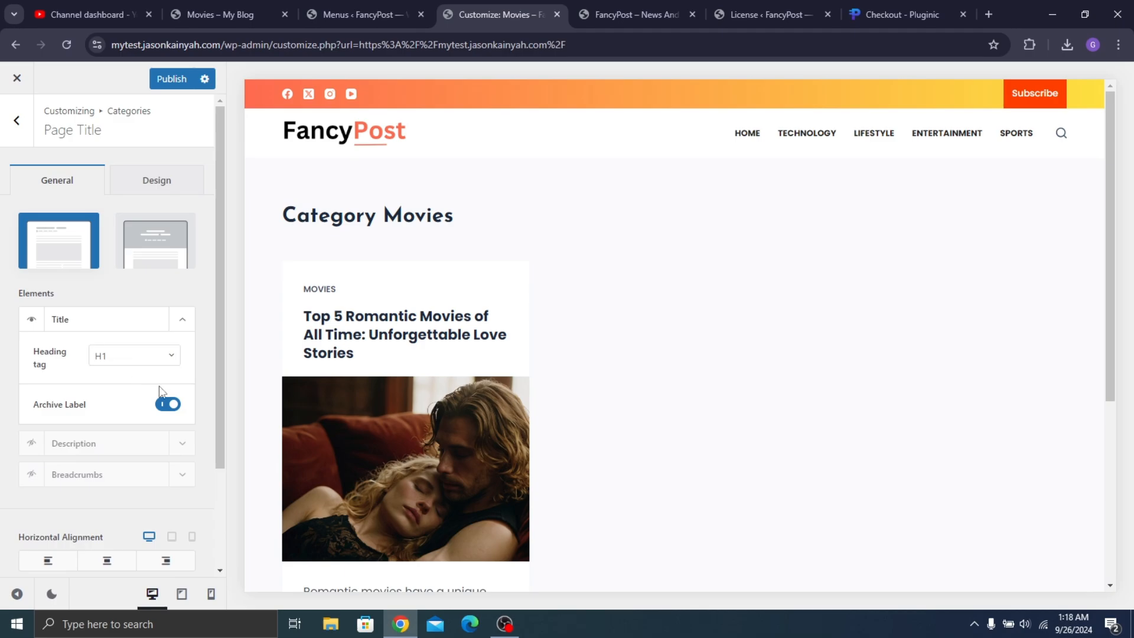
{"action": "left_click", "coordinate": [168, 403]}
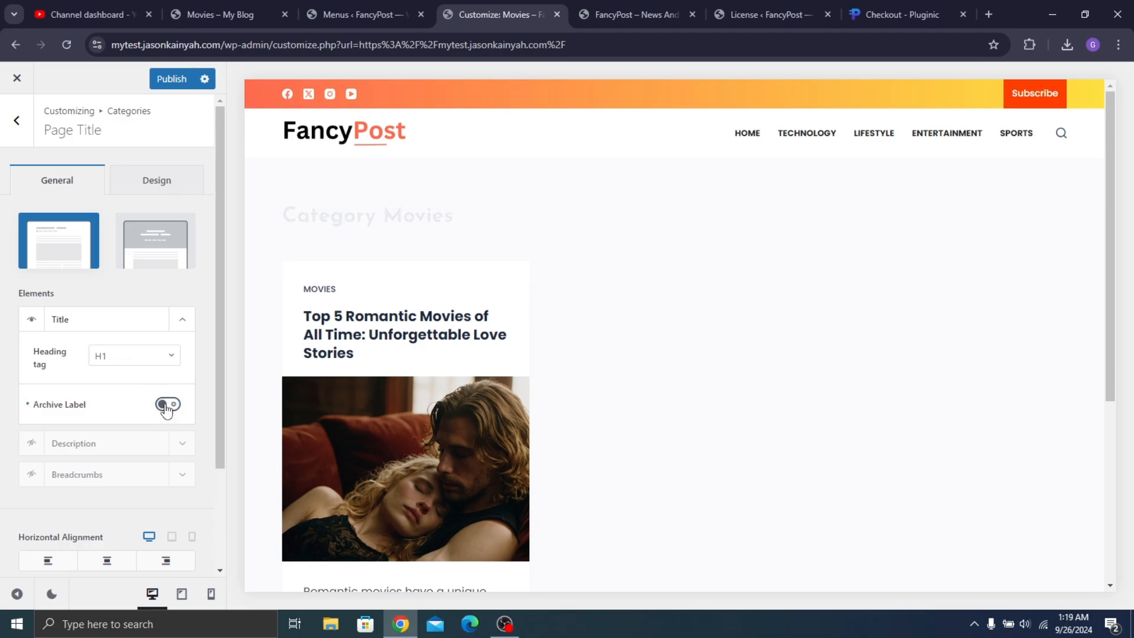
{"action": "left_click", "coordinate": [184, 326]}
{"action": "left_click", "coordinate": [161, 246]}
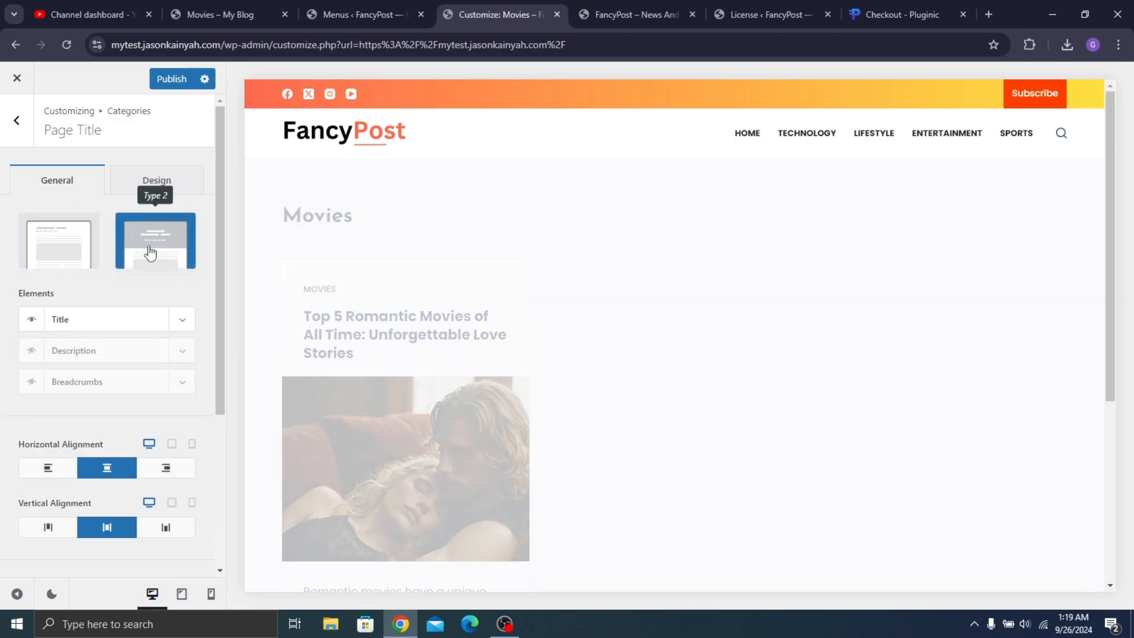
Set a custom Titanic background image on the hero with a 356 px minimum height
{"action": "scroll", "coordinate": [23, 377], "scroll_direction": "down", "scroll_amount": 4}
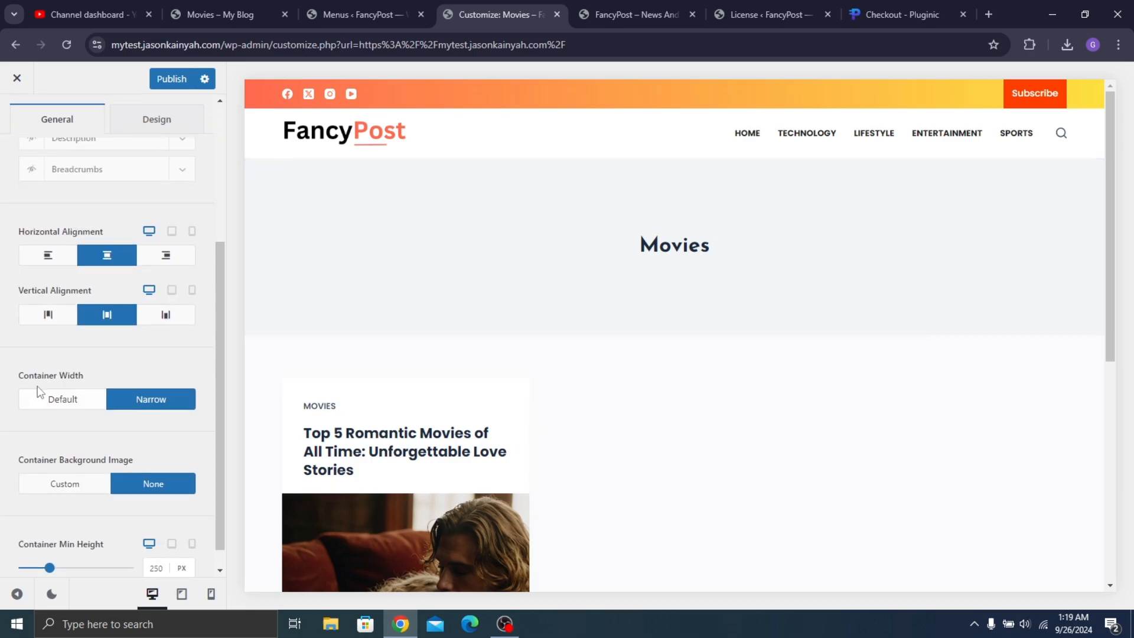
{"action": "left_click", "coordinate": [87, 461]}
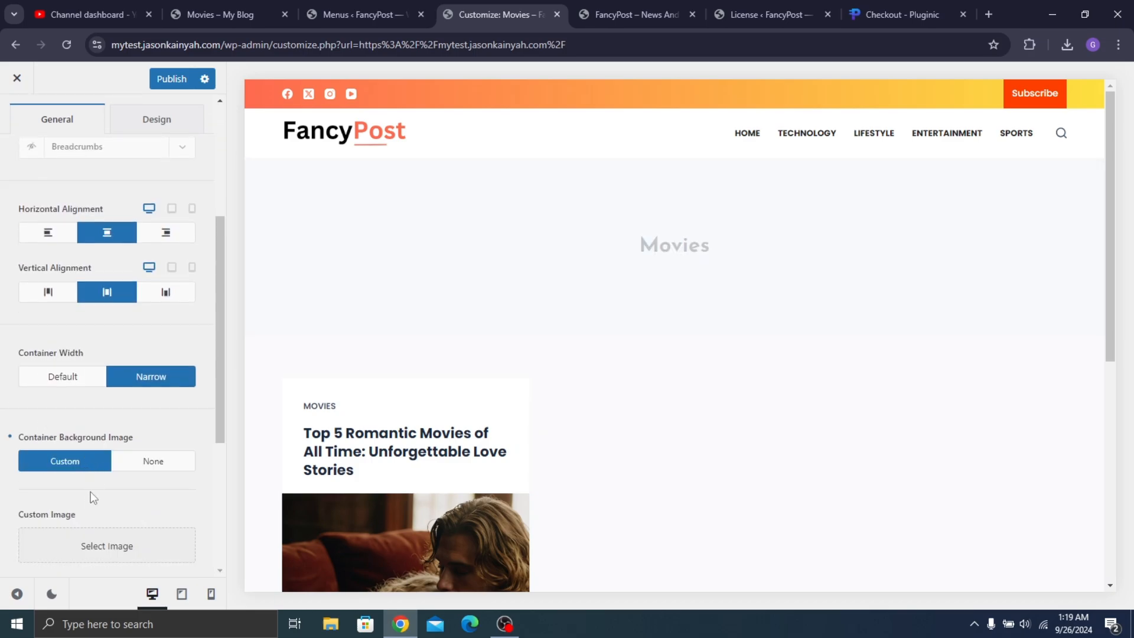
{"action": "left_click", "coordinate": [91, 541]}
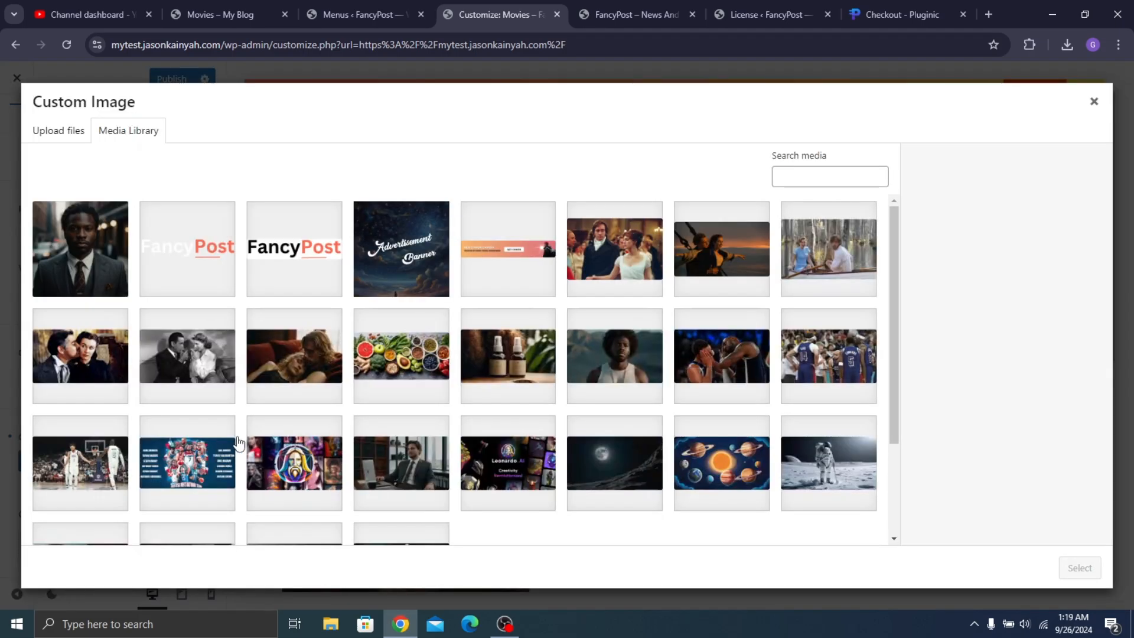
{"action": "left_click", "coordinate": [631, 290]}
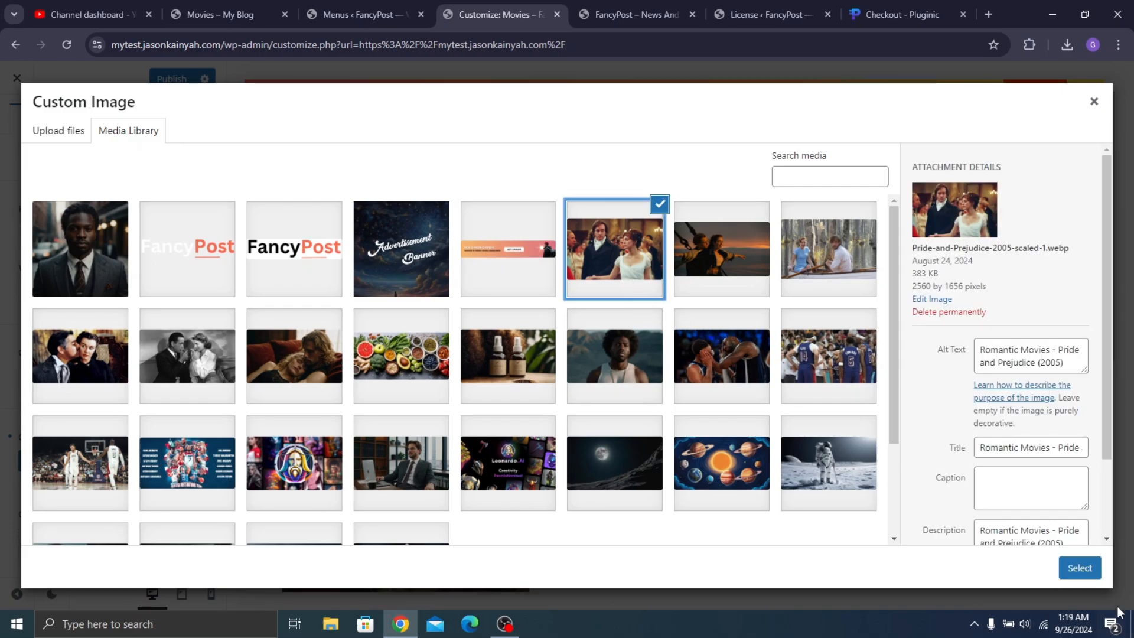
{"action": "left_click", "coordinate": [721, 251]}
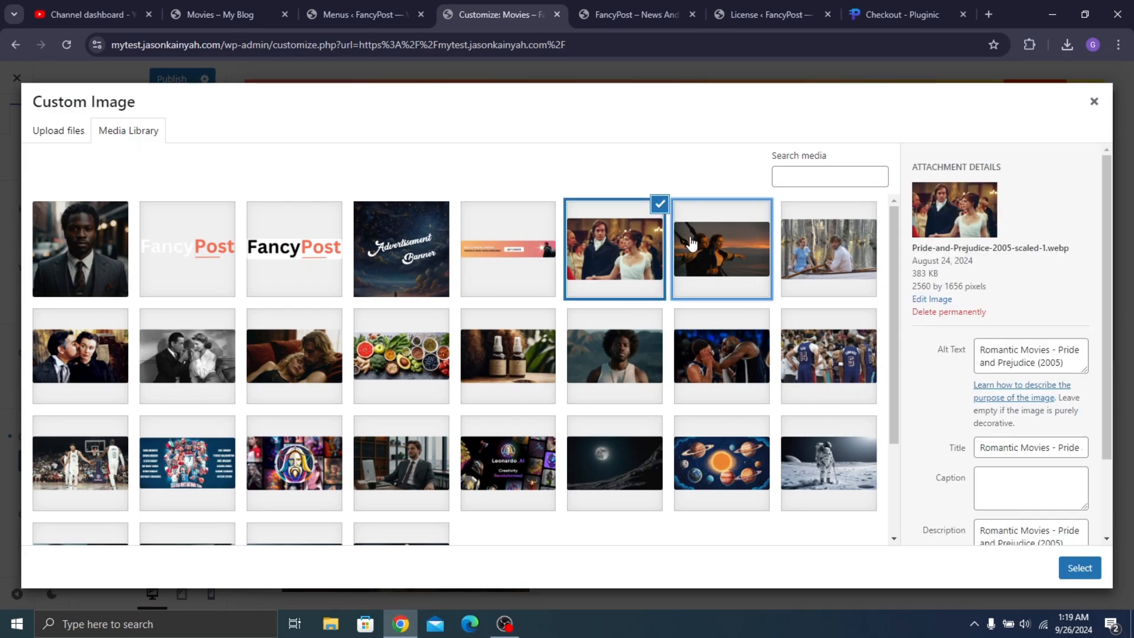
{"action": "left_click", "coordinate": [1079, 567]}
{"action": "scroll", "coordinate": [106, 354], "scroll_direction": "down", "scroll_amount": 5}
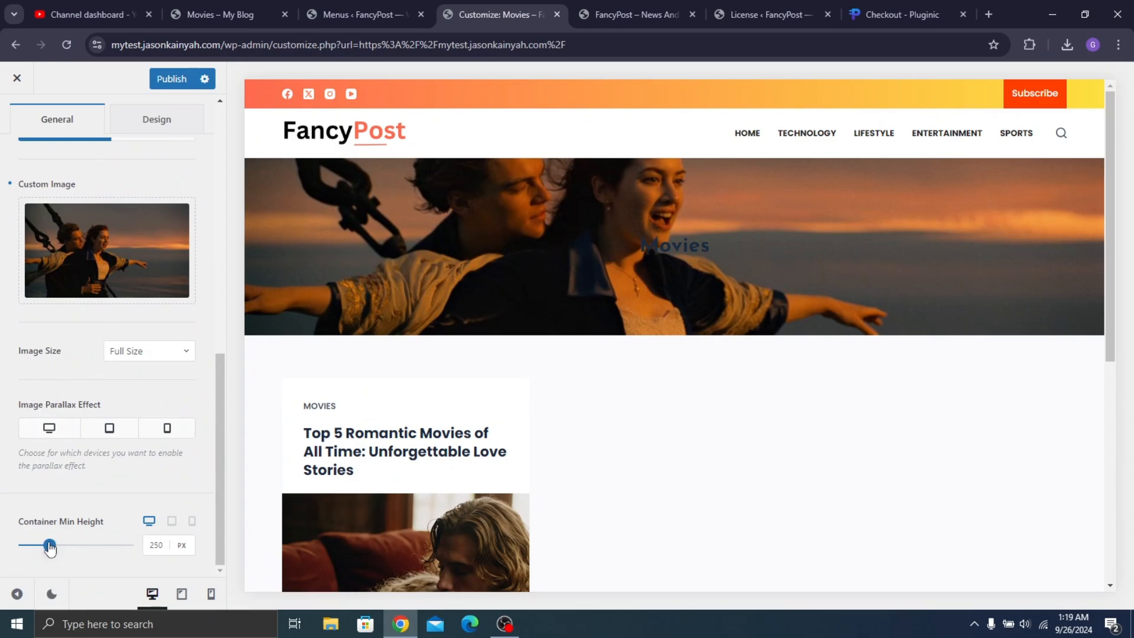
{"action": "left_click_drag", "start_coordinate": [50, 548], "coordinate": [58, 551]}
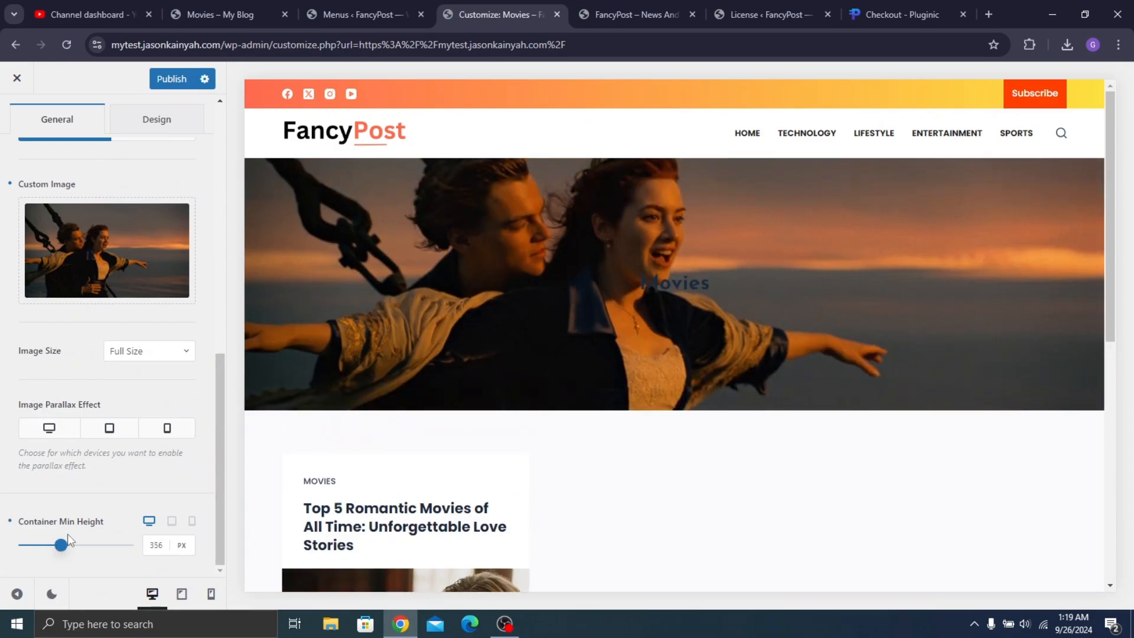
{"action": "left_click", "coordinate": [128, 130]}
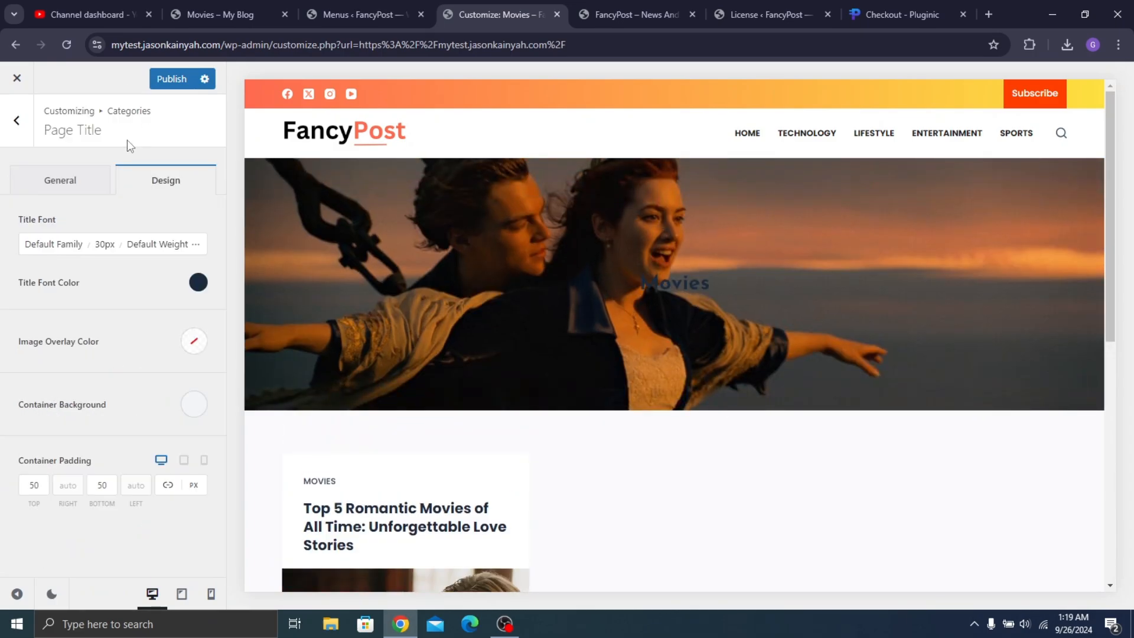
Make the hero title #ffffff and the image overlay black at 0.76 opacity
{"action": "left_click", "coordinate": [198, 283]}
{"action": "left_click_drag", "start_coordinate": [63, 405], "coordinate": [3, 262]}
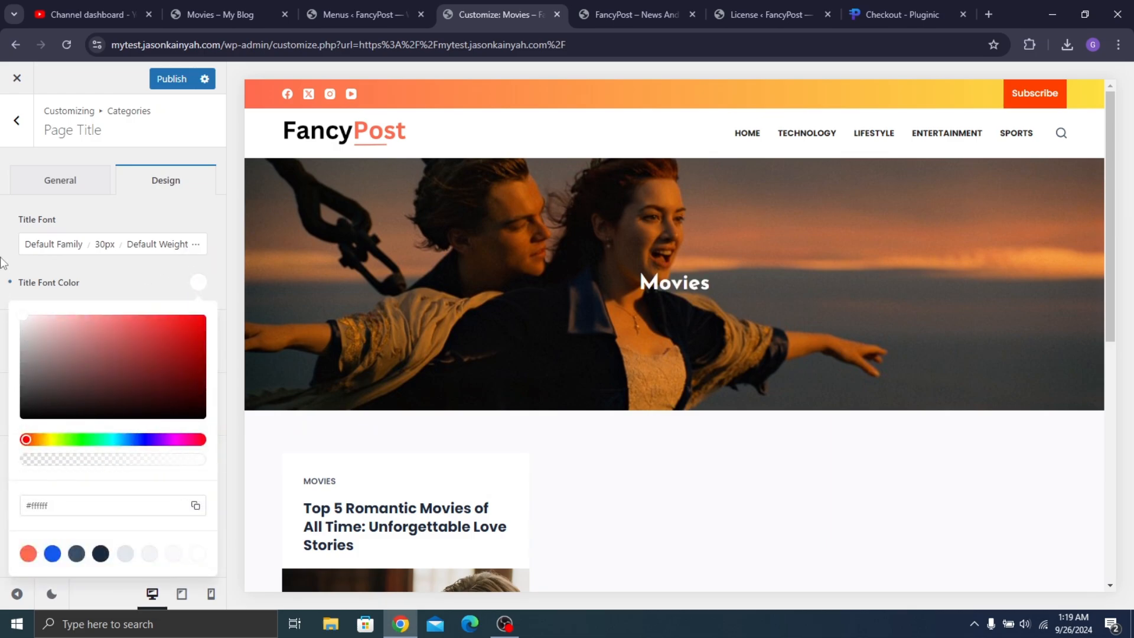
{"action": "left_click", "coordinate": [96, 288]}
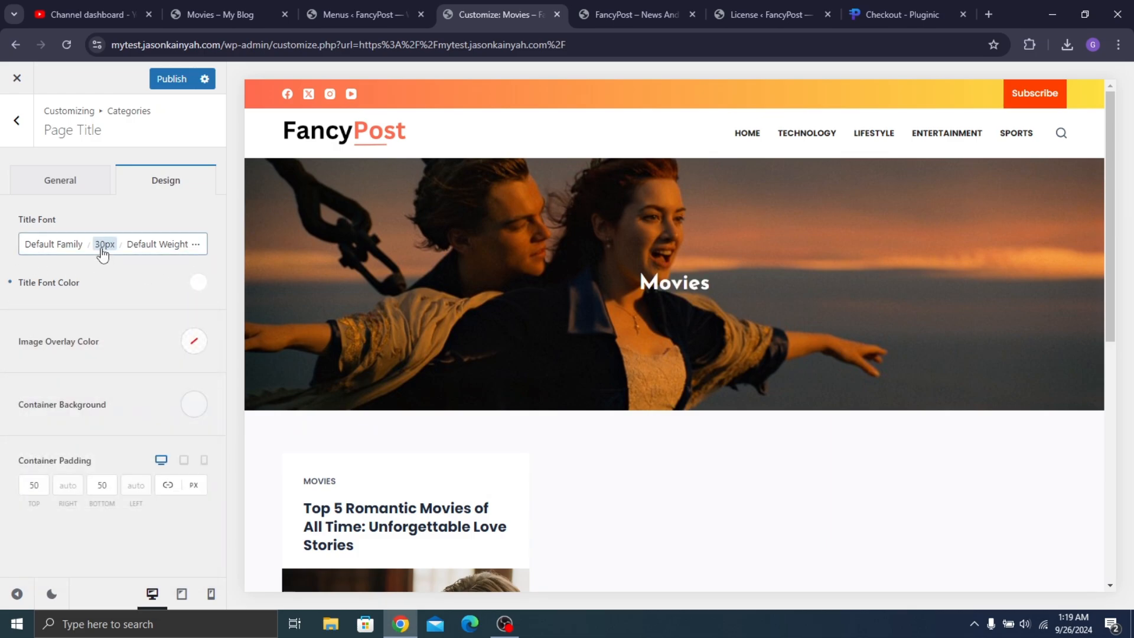
{"action": "left_click", "coordinate": [196, 348]}
{"action": "left_click_drag", "start_coordinate": [159, 412], "coordinate": [203, 443]}
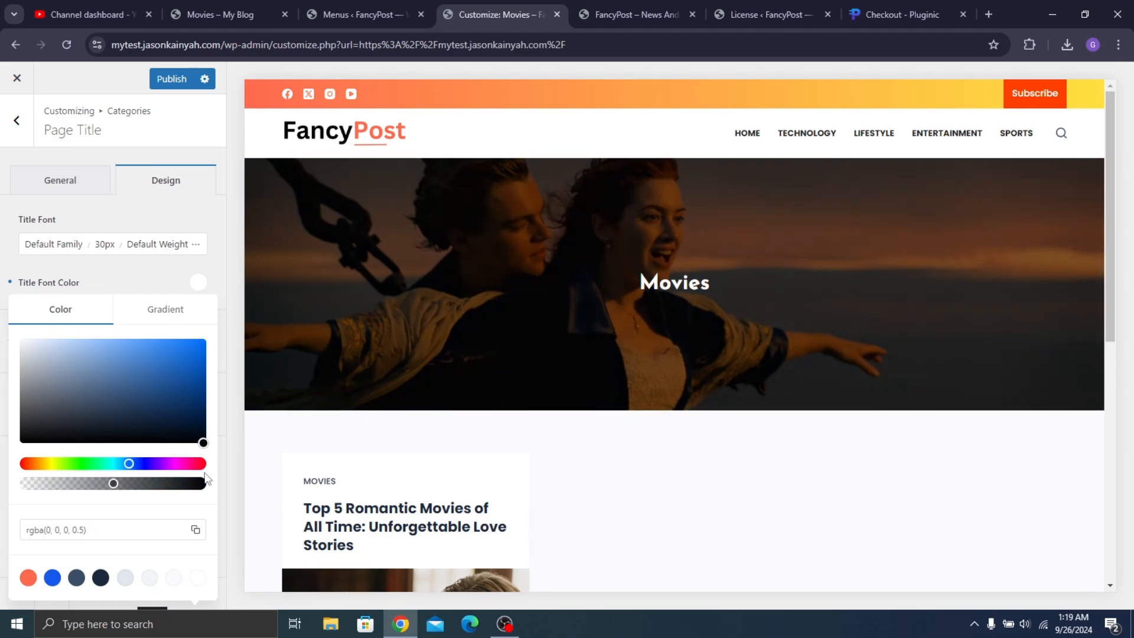
{"action": "left_click", "coordinate": [113, 277]}
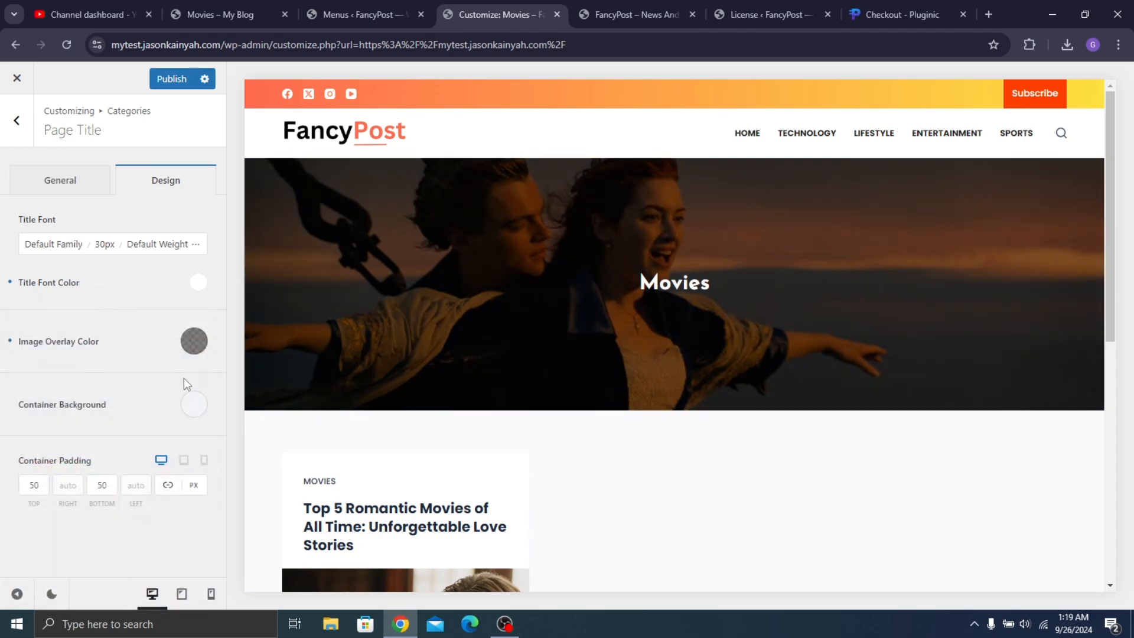
{"action": "left_click", "coordinate": [194, 343]}
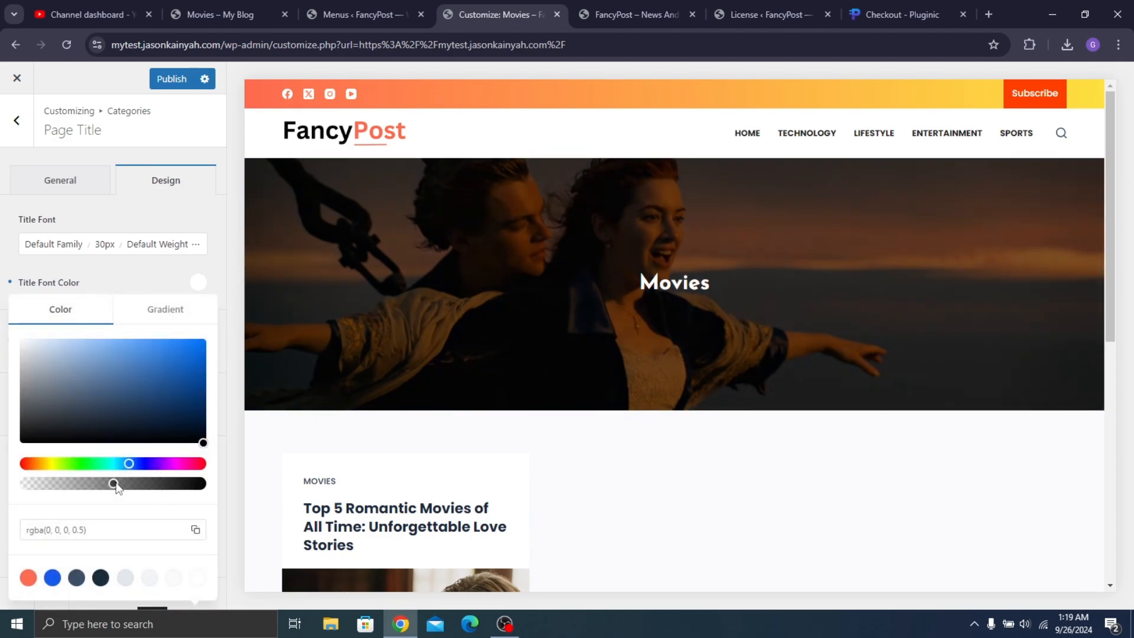
{"action": "left_click_drag", "start_coordinate": [115, 484], "coordinate": [158, 484]}
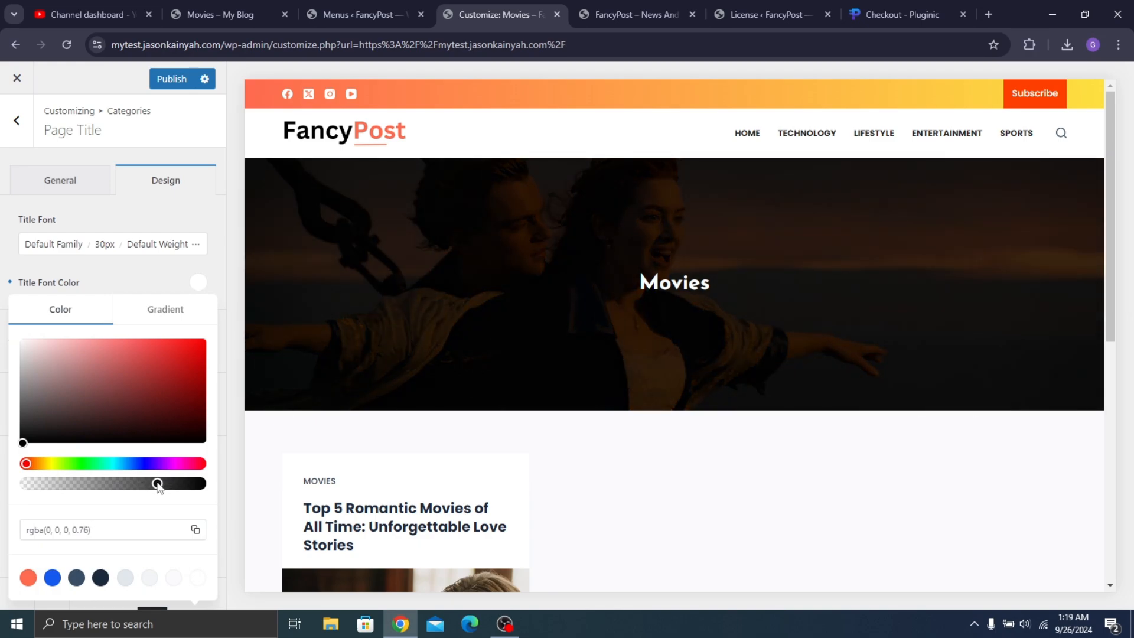
{"action": "left_click", "coordinate": [146, 279]}
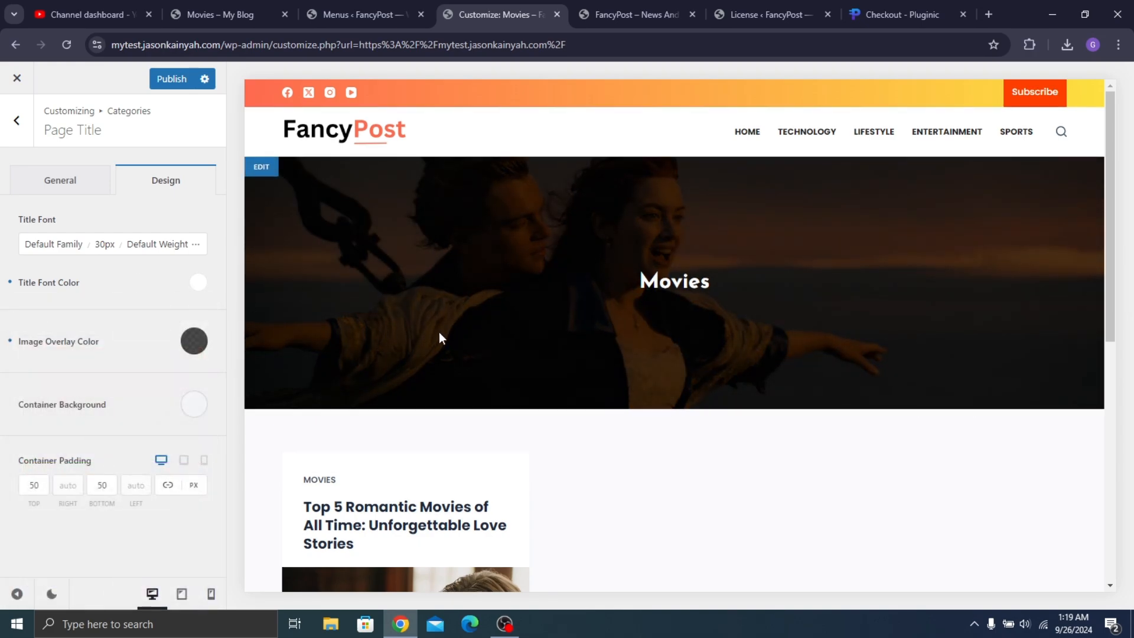
Set the category archive Card Type to Cover
{"action": "scroll", "coordinate": [438, 332], "scroll_direction": "down", "scroll_amount": 3}
{"action": "left_click", "coordinate": [312, 251]}
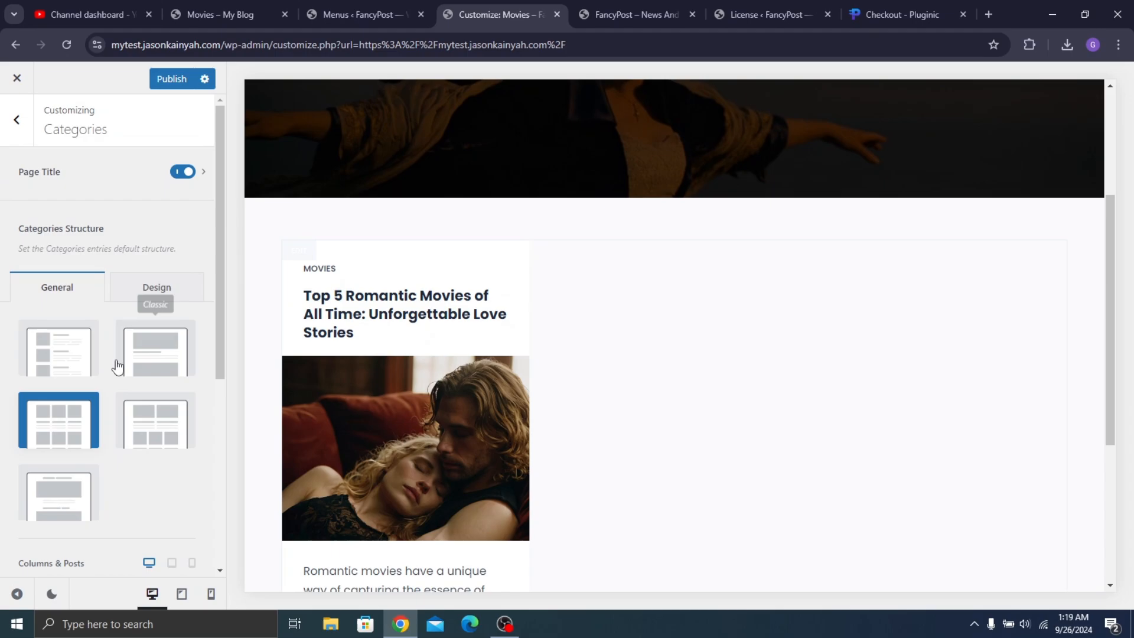
{"action": "scroll", "coordinate": [121, 363], "scroll_direction": "down", "scroll_amount": 5}
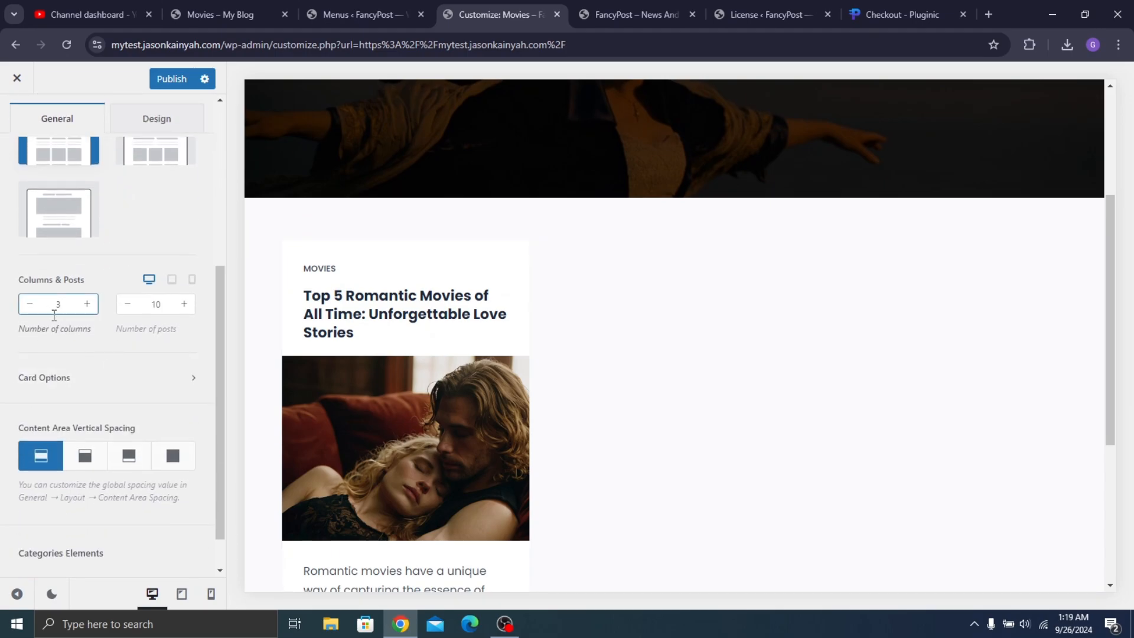
{"action": "left_click", "coordinate": [114, 380]}
{"action": "left_click", "coordinate": [174, 245]}
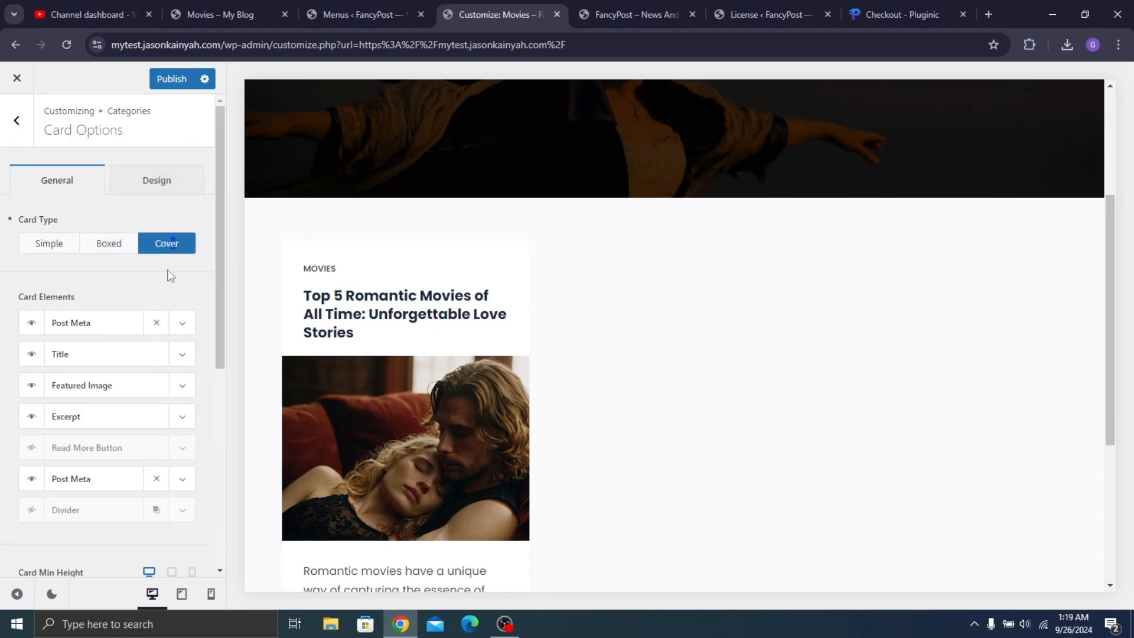
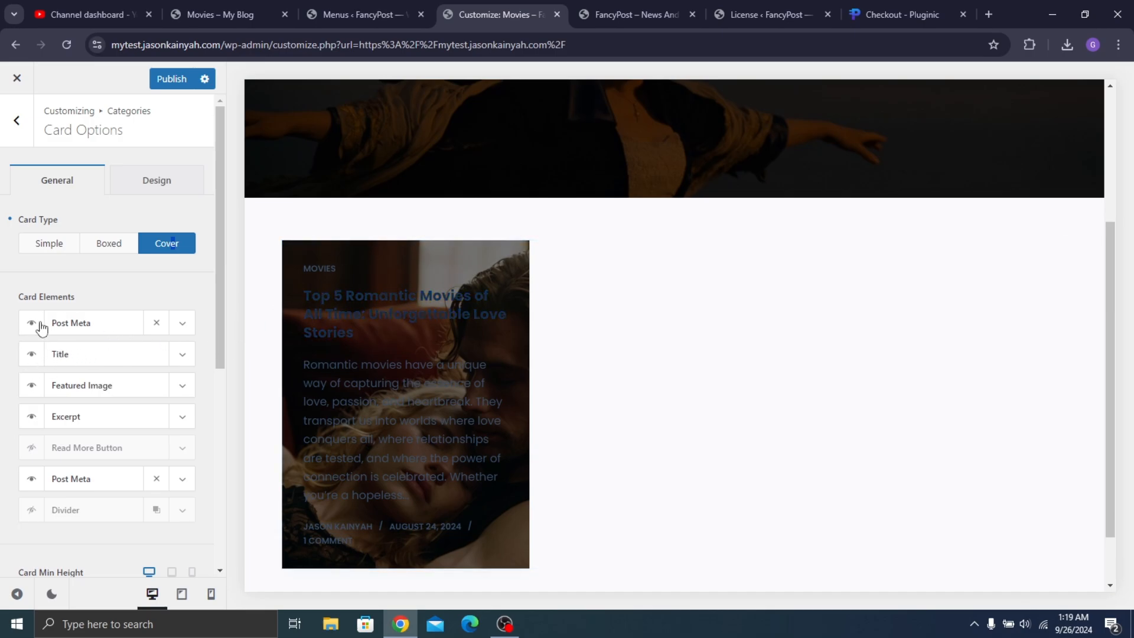
Hide both the top and lower post meta rows on the Movies category cards
{"action": "left_click", "coordinate": [240, 2]}
{"action": "left_click", "coordinate": [460, 6]}
{"action": "left_click", "coordinate": [27, 323]}
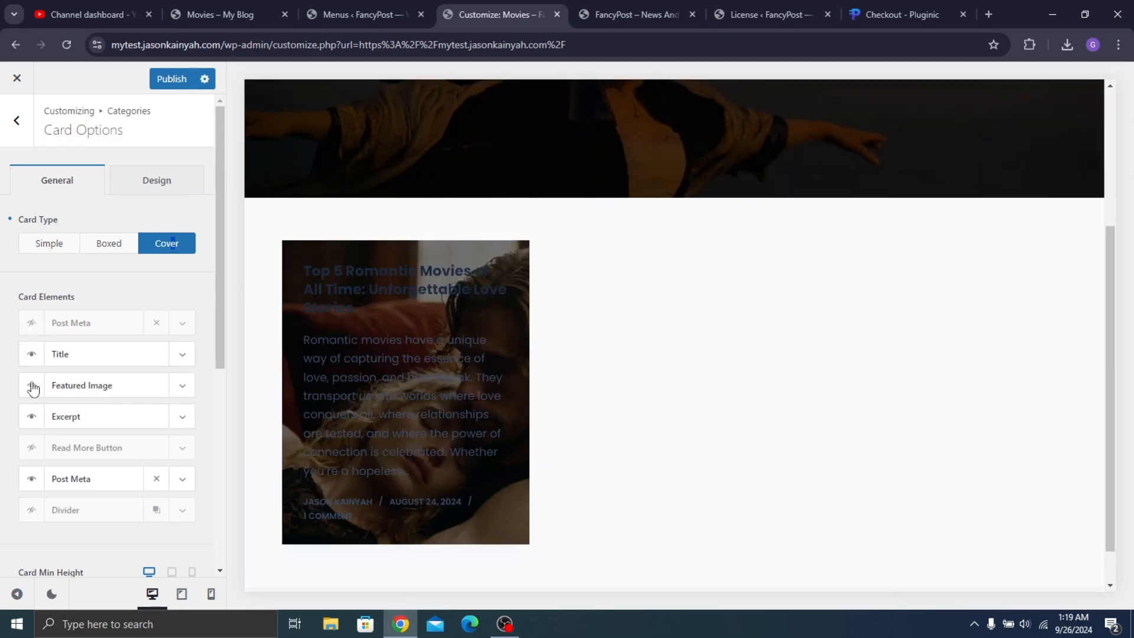
{"action": "left_click", "coordinate": [36, 477]}
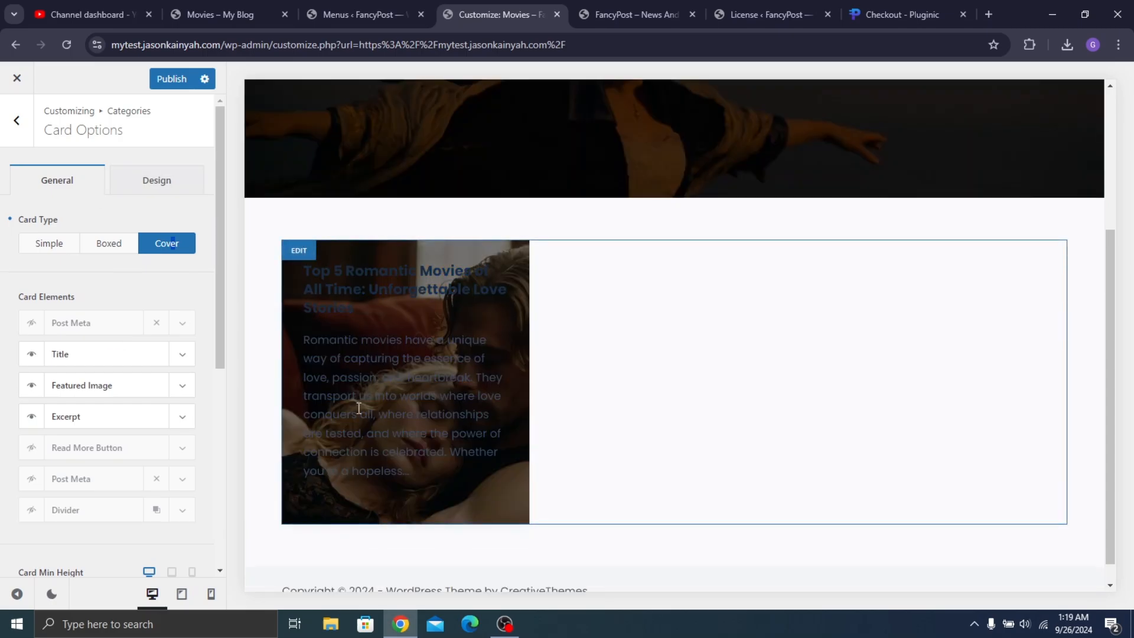
{"action": "scroll", "coordinate": [95, 478], "scroll_direction": "down", "scroll_amount": 3}
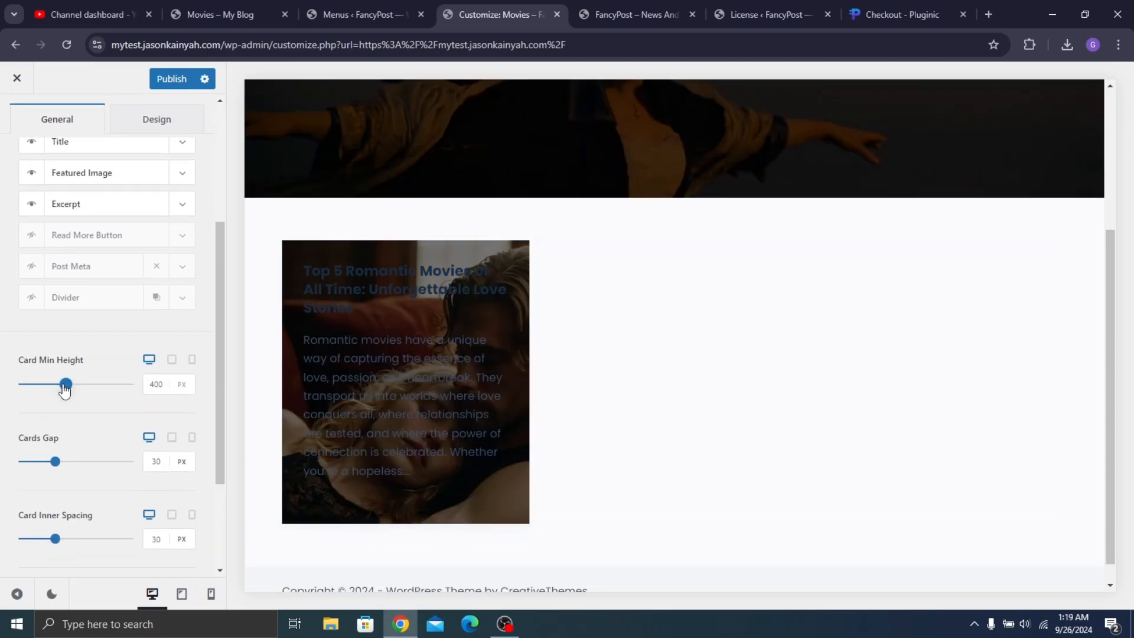
Reduce the card excerpt length to 30 words and set card minimum height to 349 px
{"action": "left_click_drag", "start_coordinate": [65, 390], "coordinate": [59, 389]}
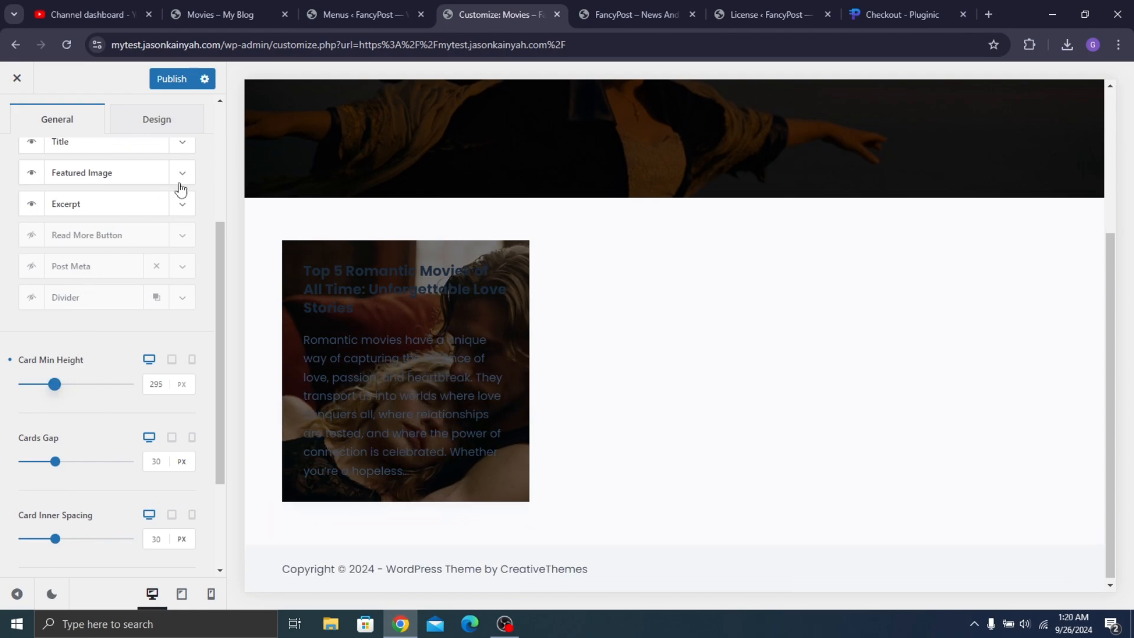
{"action": "left_click", "coordinate": [181, 205]}
{"action": "left_click", "coordinate": [125, 308]}
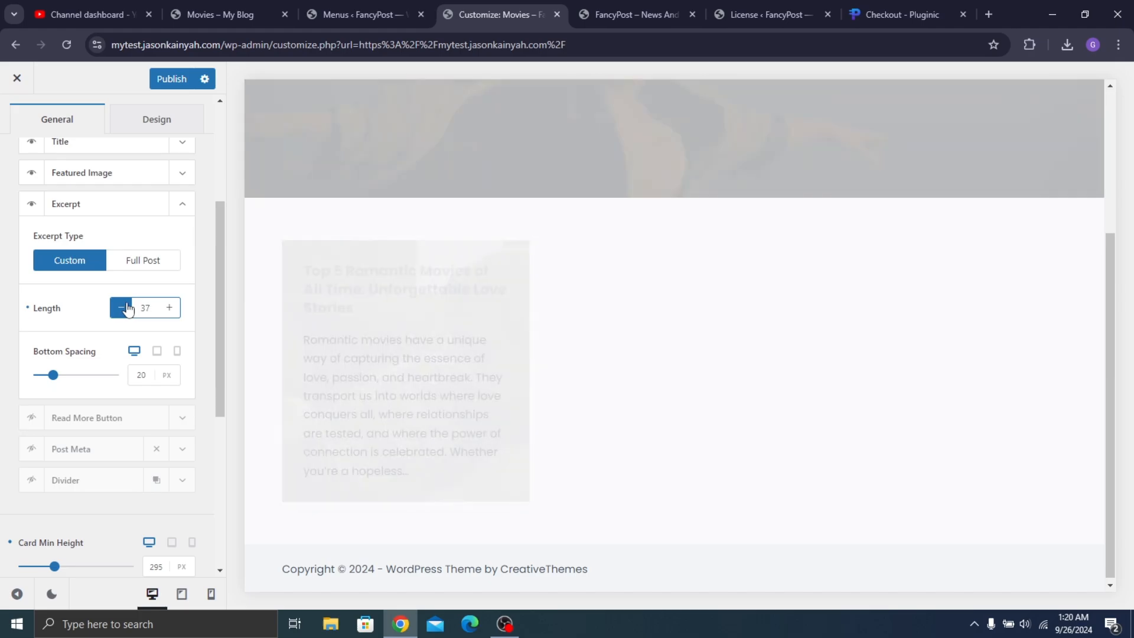
{"action": "left_click", "coordinate": [128, 307]}
{"action": "left_click", "coordinate": [128, 308]}
{"action": "left_click", "coordinate": [124, 308]}
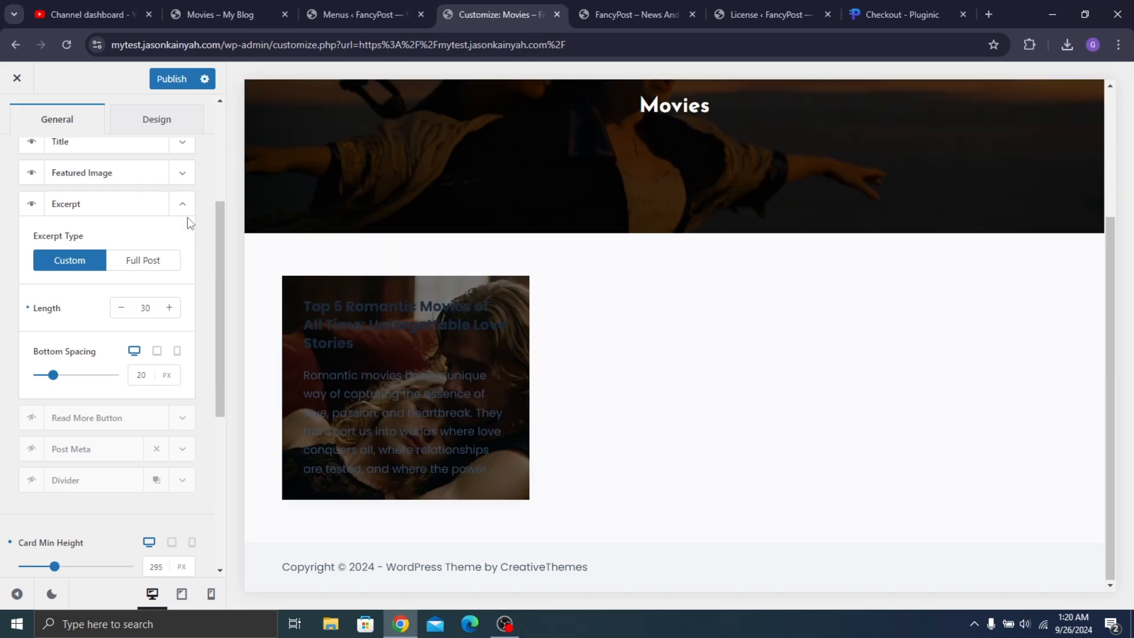
{"action": "left_click_drag", "start_coordinate": [56, 569], "coordinate": [57, 575]}
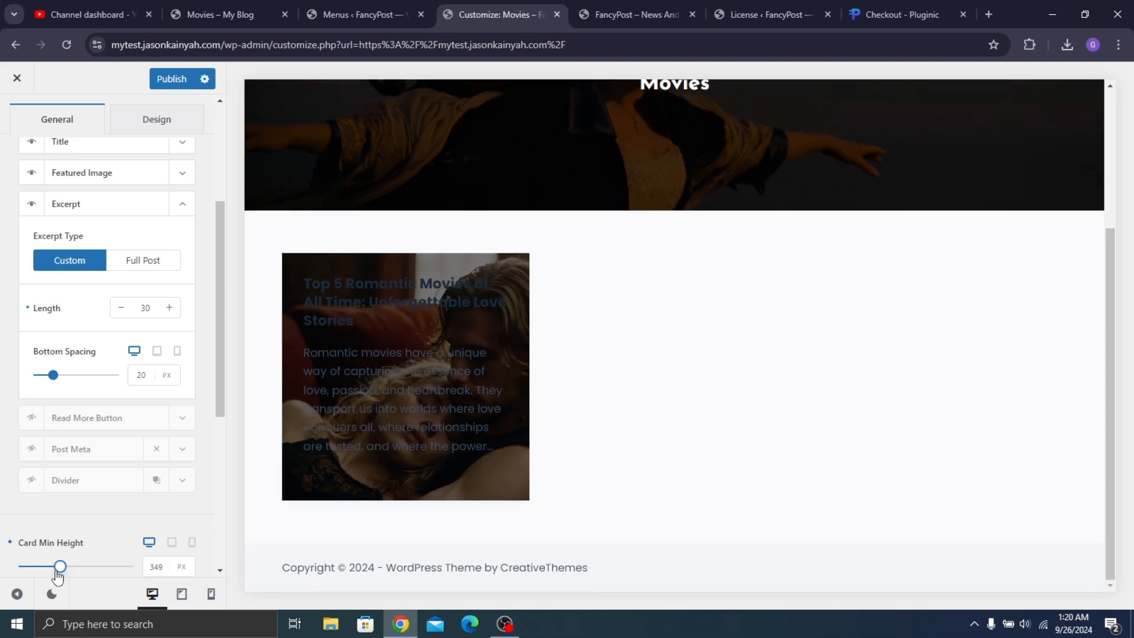
{"action": "scroll", "coordinate": [10, 405], "scroll_direction": "down", "scroll_amount": 5}
{"action": "scroll", "coordinate": [31, 406], "scroll_direction": "up", "scroll_amount": 8}
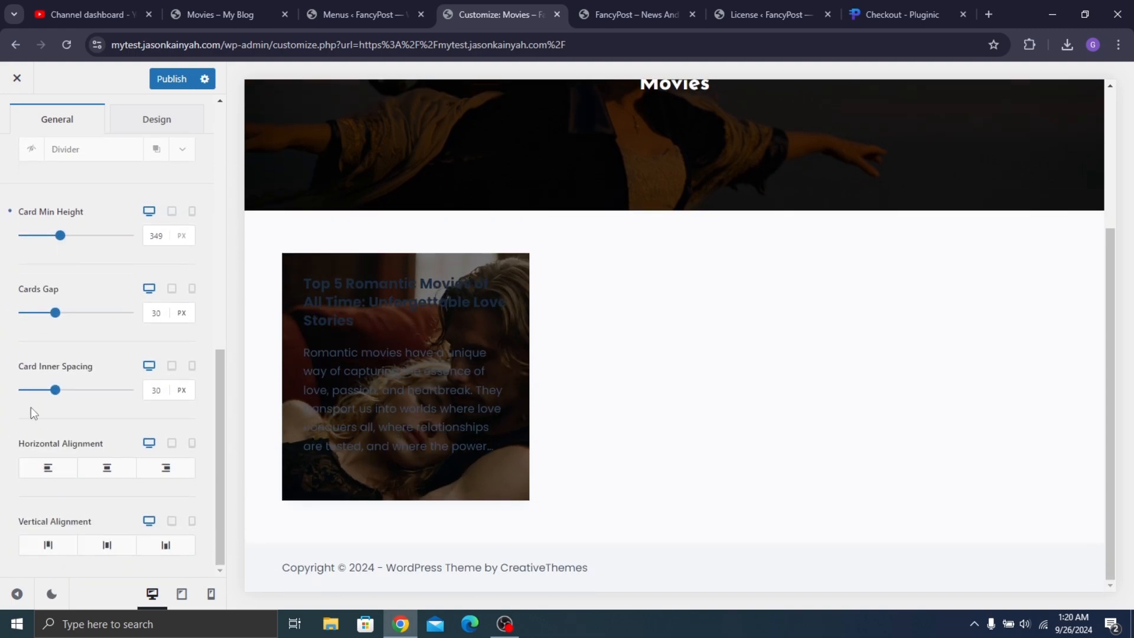
Make the card titles #ffffff, turning to the orange palette colour on hover
{"action": "left_click", "coordinate": [156, 182]}
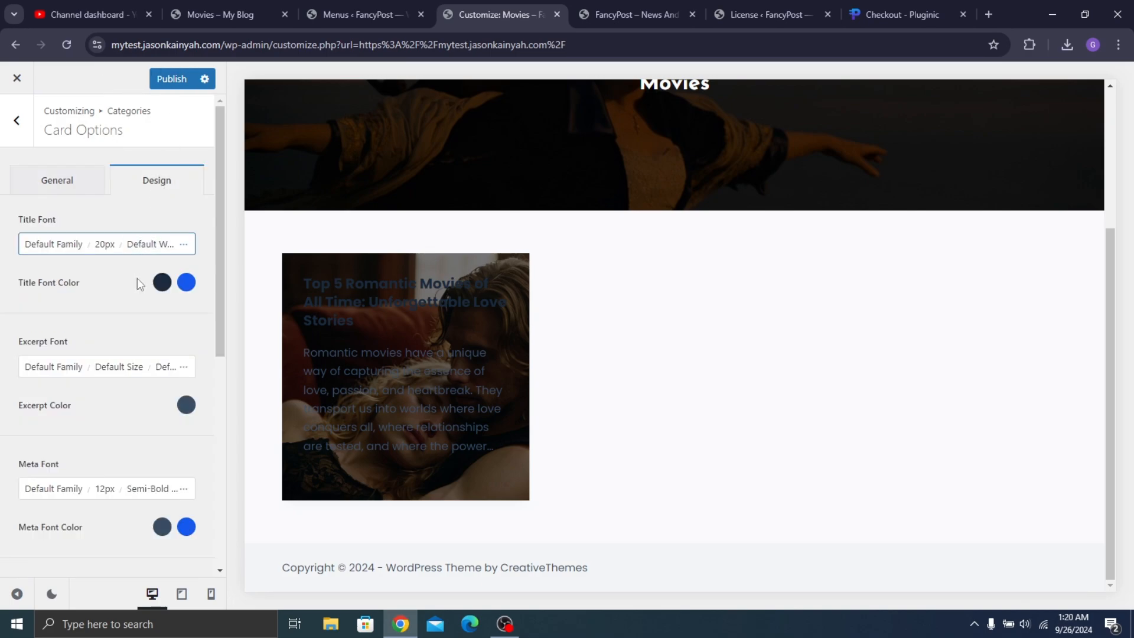
{"action": "scroll", "coordinate": [78, 375], "scroll_direction": "down", "scroll_amount": 3}
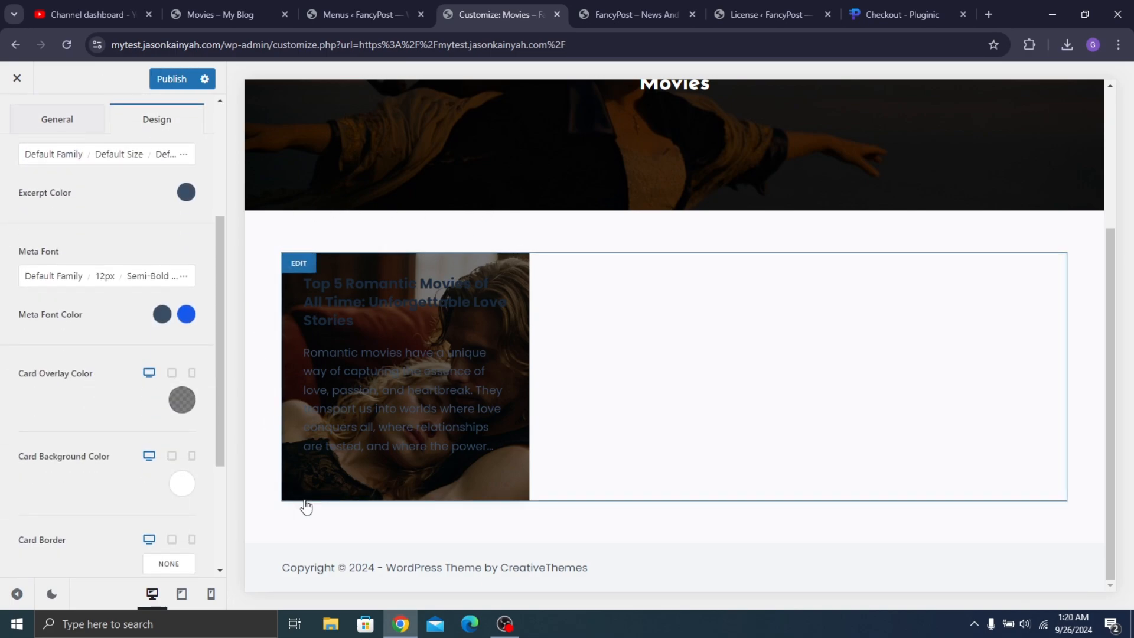
{"action": "scroll", "coordinate": [83, 258], "scroll_direction": "up", "scroll_amount": 3}
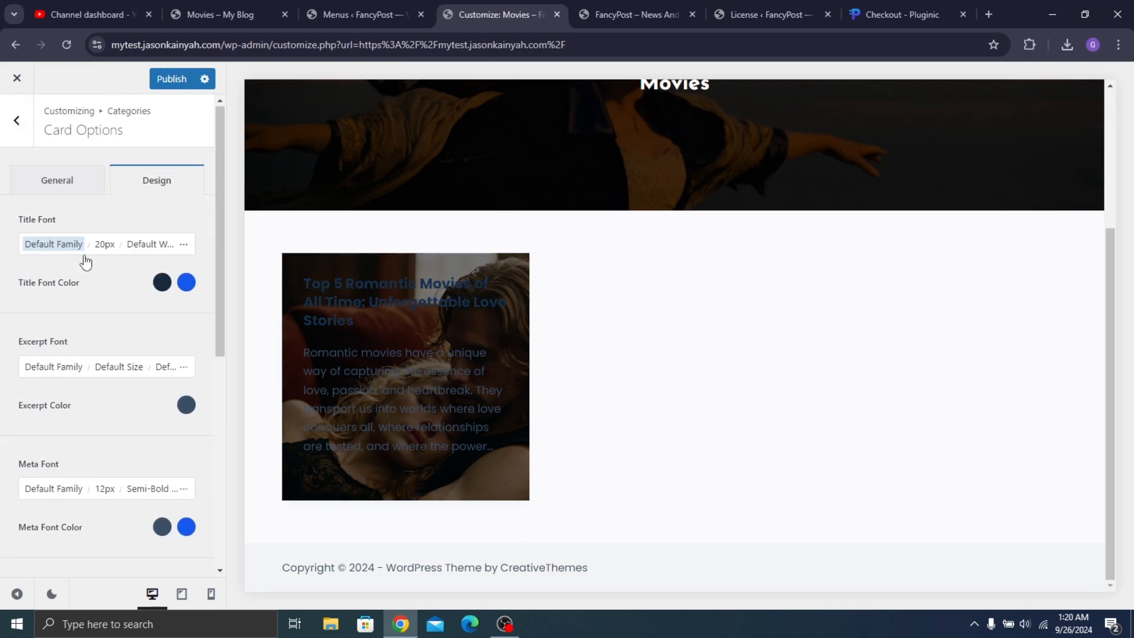
{"action": "left_click", "coordinate": [160, 284]}
{"action": "left_click_drag", "start_coordinate": [64, 374], "coordinate": [2, 274]}
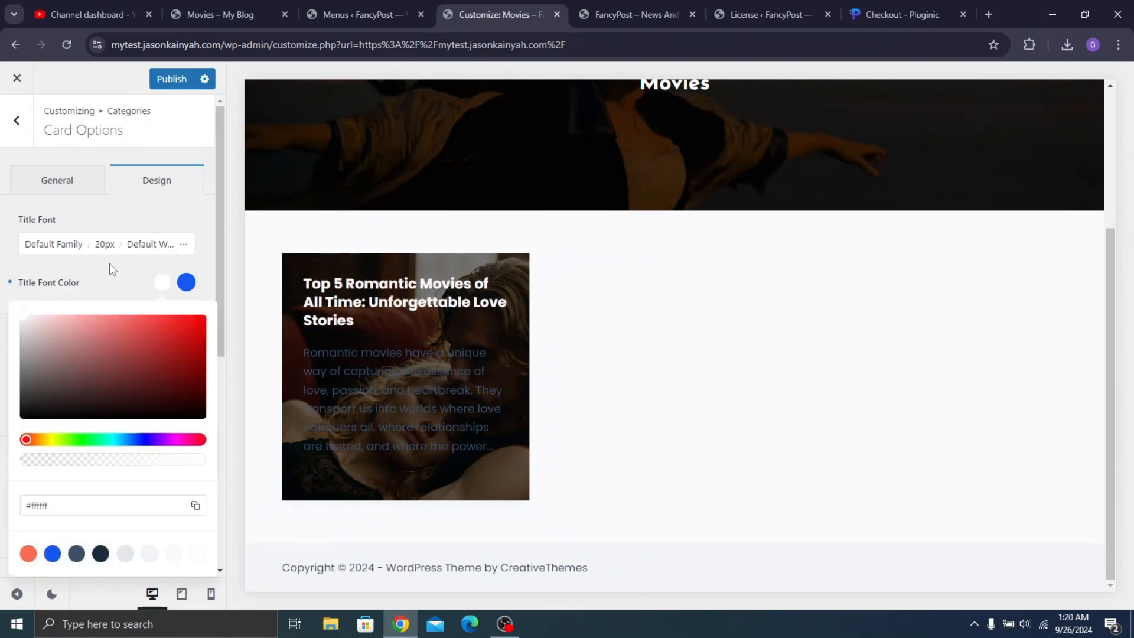
{"action": "left_click", "coordinate": [186, 282]}
{"action": "left_click", "coordinate": [29, 549]}
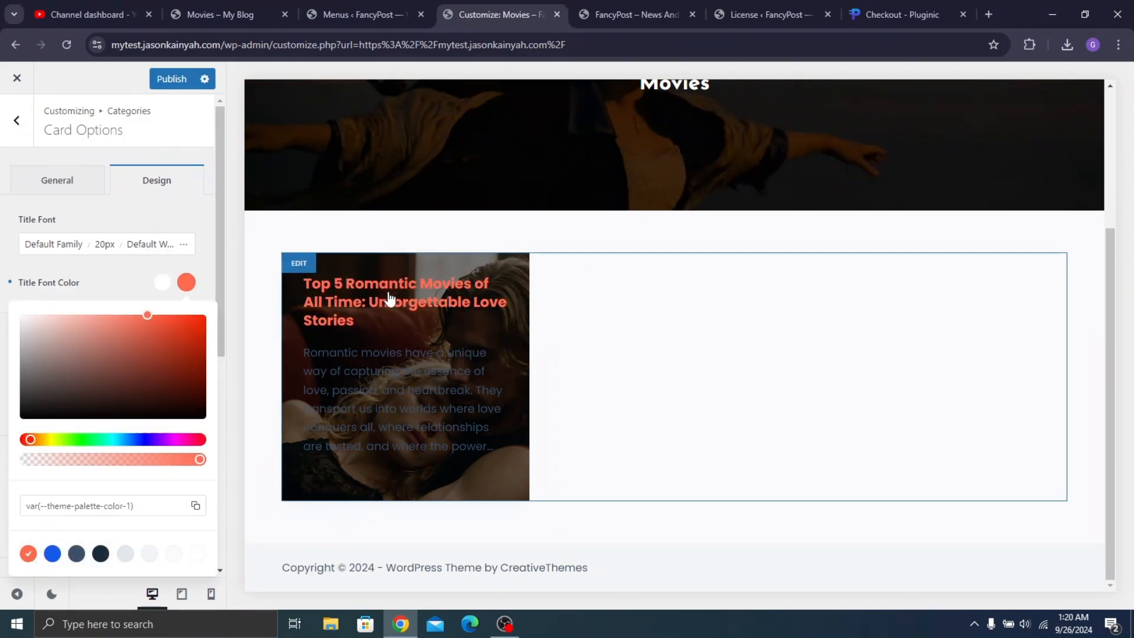
{"action": "left_click", "coordinate": [126, 261]}
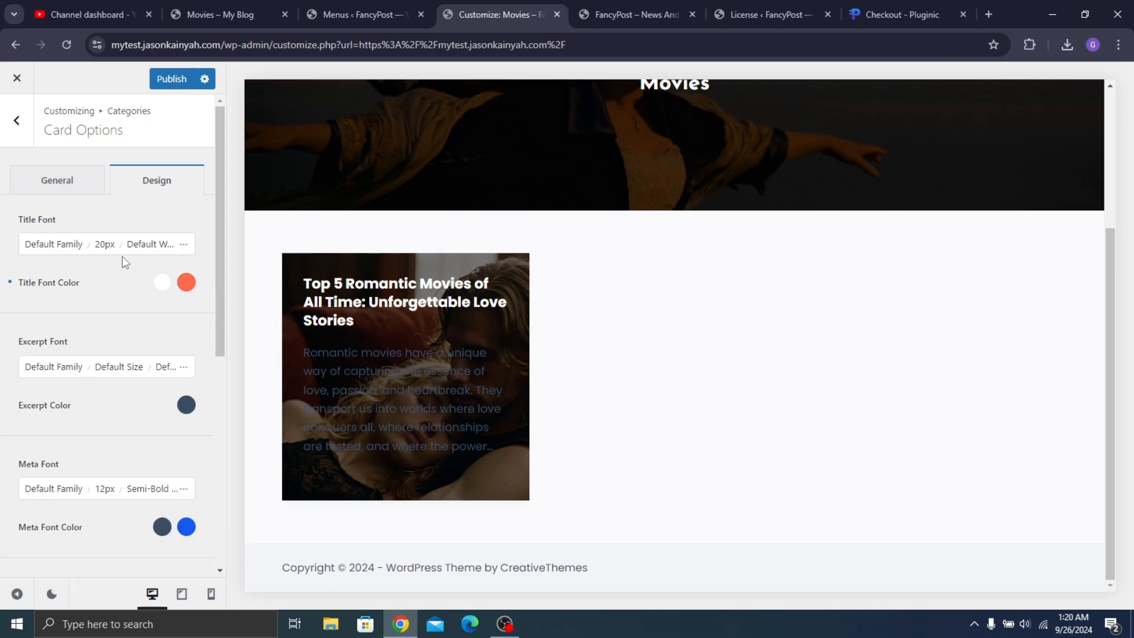
Set the excerpt colour to #ffffff and publish the card style changes
{"action": "left_click", "coordinate": [186, 405]}
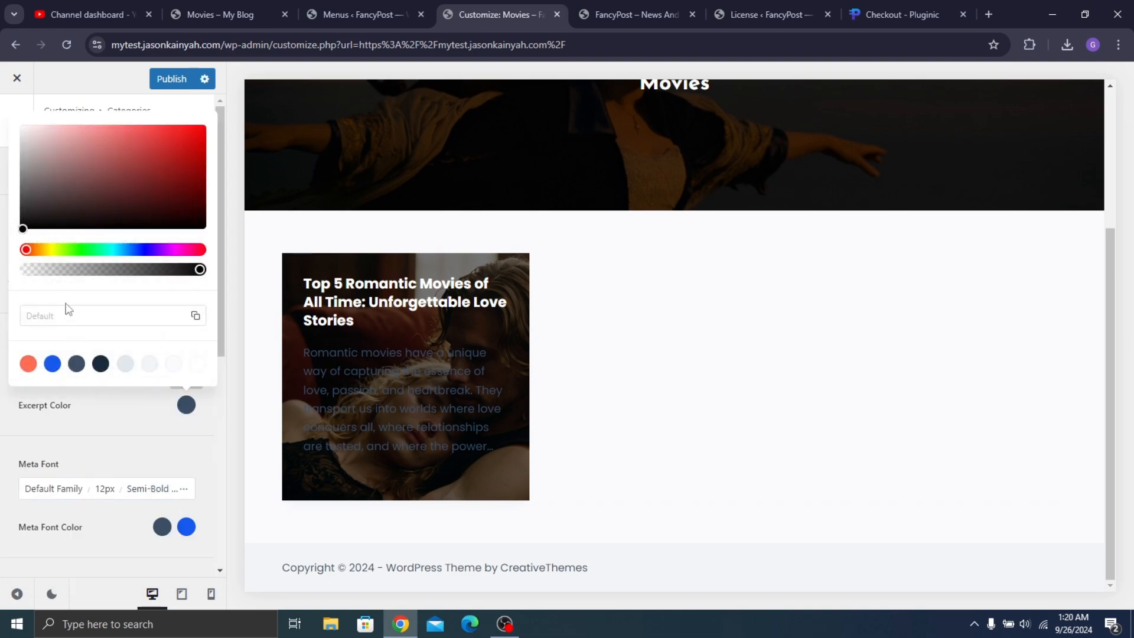
{"action": "left_click_drag", "start_coordinate": [47, 186], "coordinate": [21, 125]}
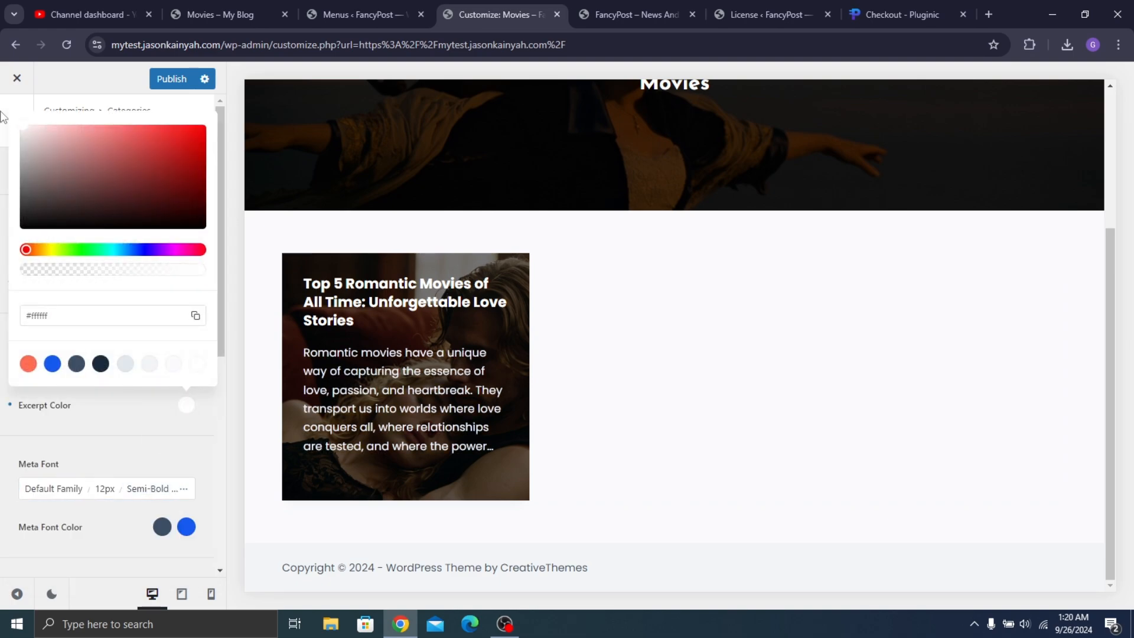
{"action": "left_click", "coordinate": [122, 437]}
{"action": "scroll", "coordinate": [112, 449], "scroll_direction": "down", "scroll_amount": 7}
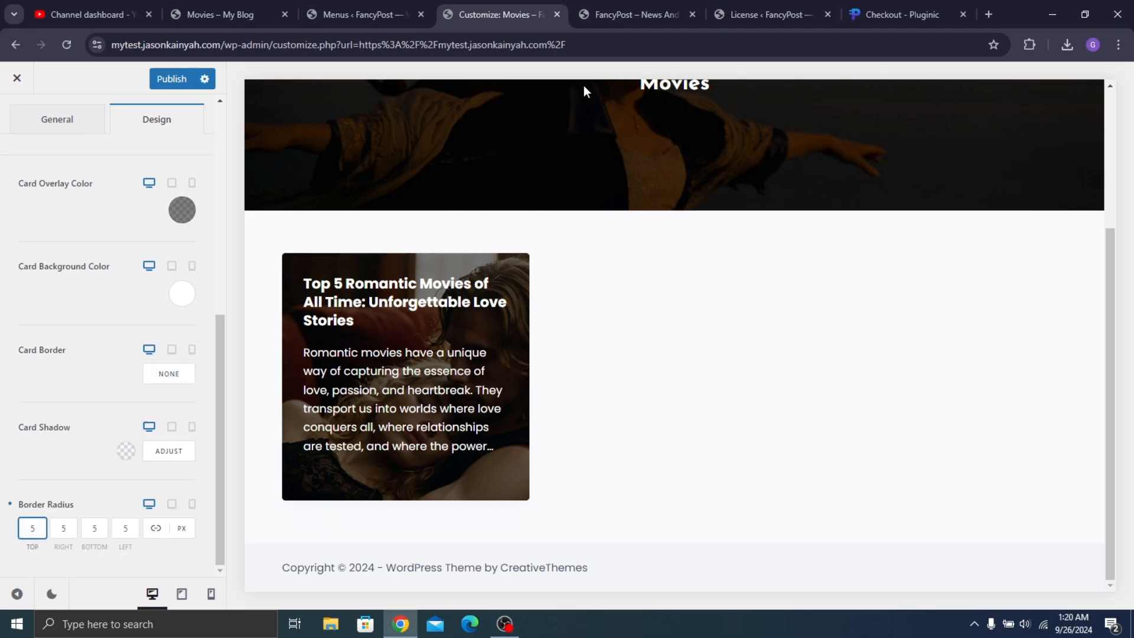
{"action": "scroll", "coordinate": [590, 295], "scroll_direction": "up", "scroll_amount": 4}
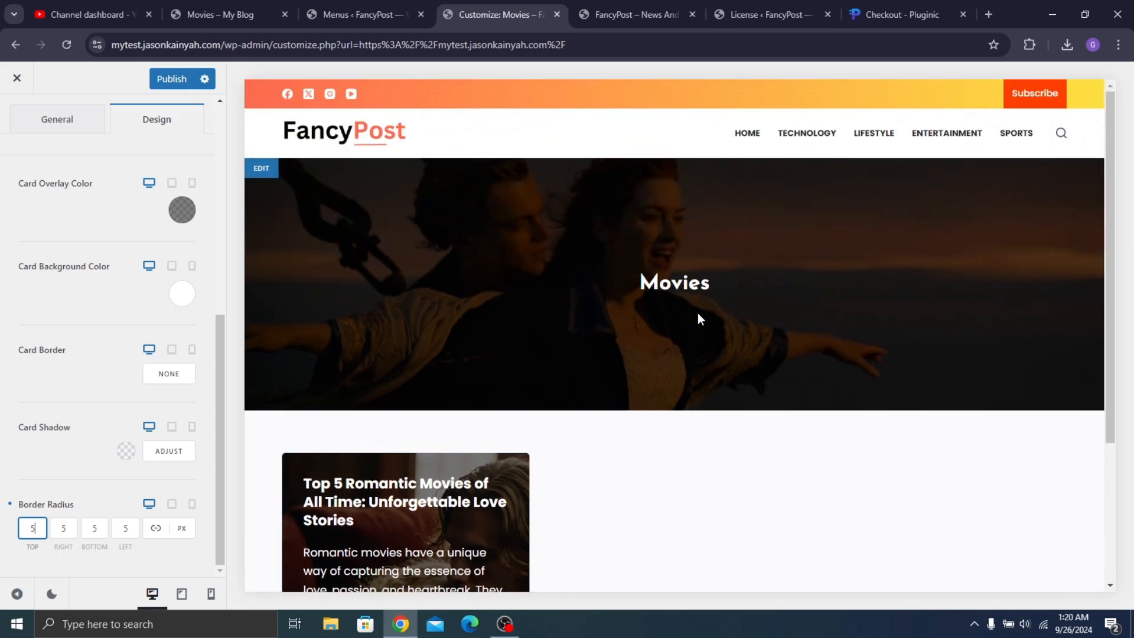
{"action": "left_click", "coordinate": [171, 79]}
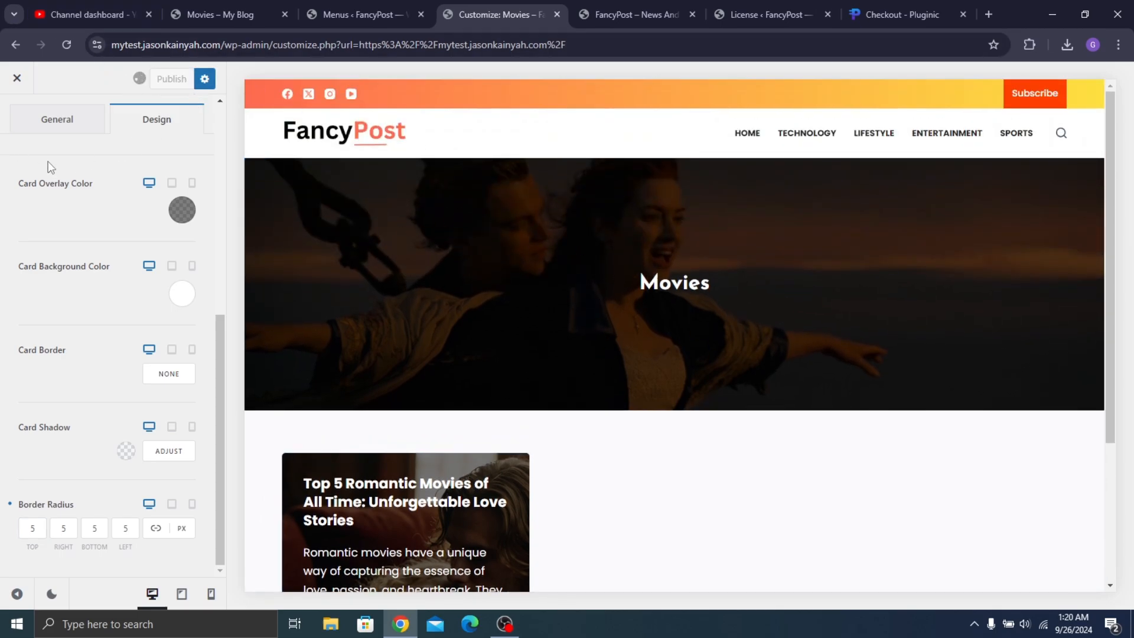
{"action": "scroll", "coordinate": [50, 167], "scroll_direction": "up", "scroll_amount": 6}
Return to the main Customizer sections, glance at Author Page, then open Footer > Bottom Row
{"action": "left_click", "coordinate": [18, 140]}
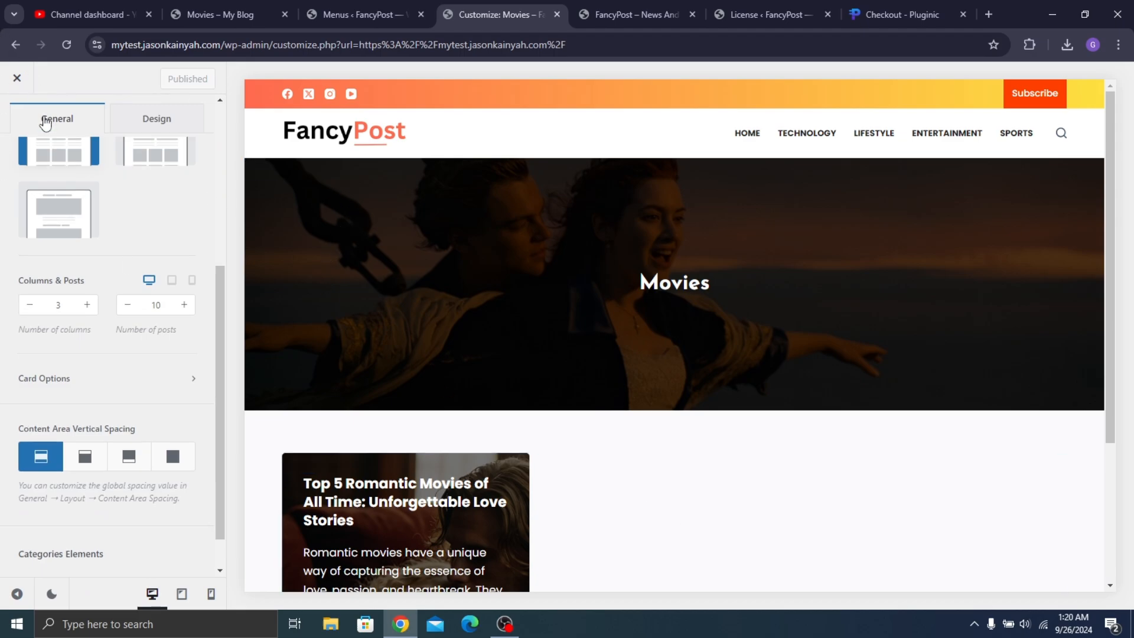
{"action": "scroll", "coordinate": [38, 115], "scroll_direction": "up", "scroll_amount": 3}
{"action": "left_click", "coordinate": [17, 127]}
{"action": "scroll", "coordinate": [420, 311], "scroll_direction": "down", "scroll_amount": 4}
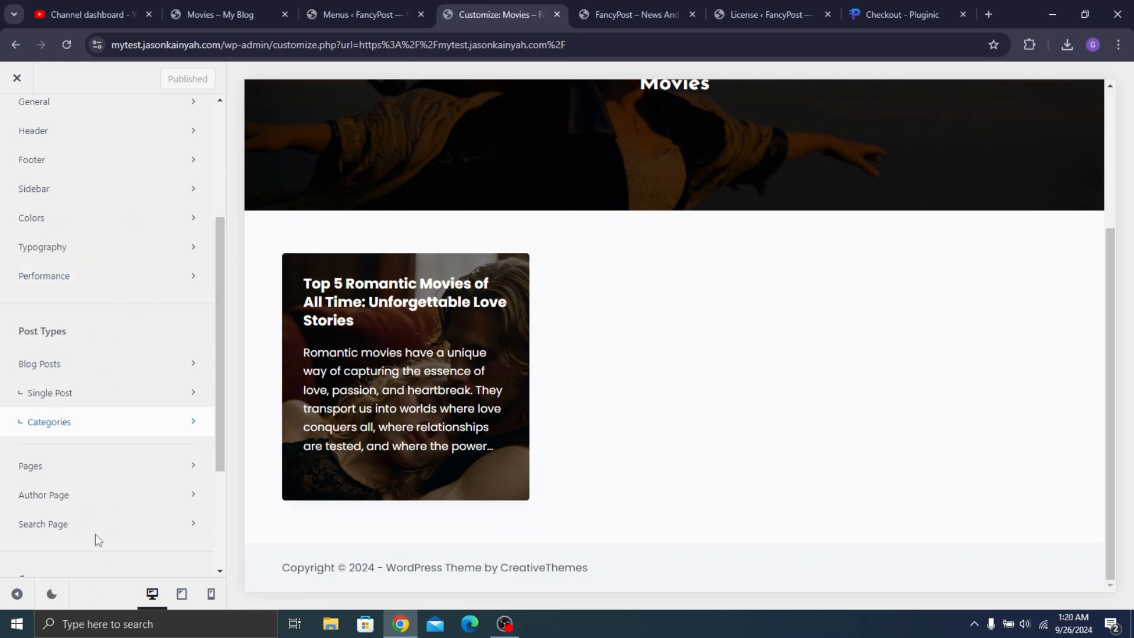
{"action": "left_click", "coordinate": [94, 496]}
{"action": "scroll", "coordinate": [122, 390], "scroll_direction": "down", "scroll_amount": 3}
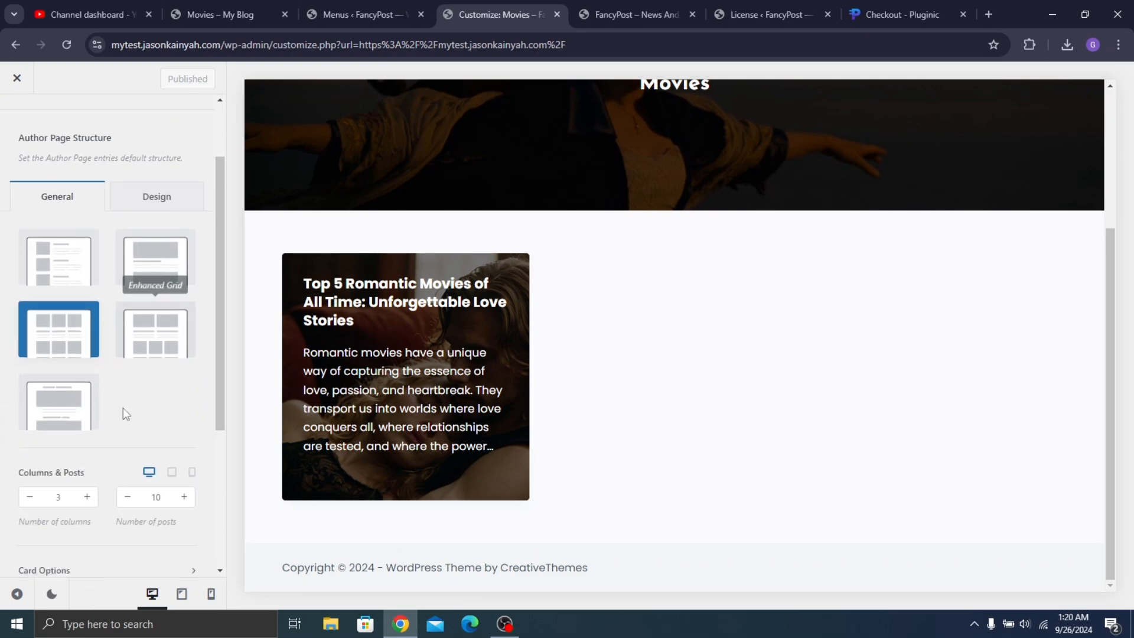
{"action": "scroll", "coordinate": [90, 337], "scroll_direction": "up", "scroll_amount": 4}
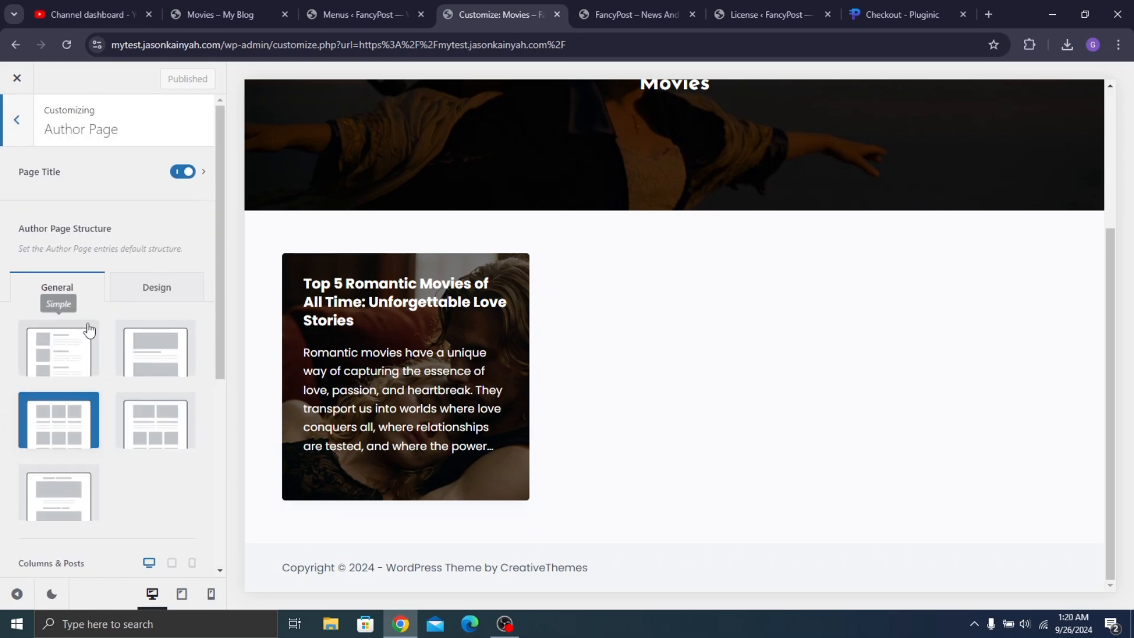
{"action": "left_click", "coordinate": [9, 125]}
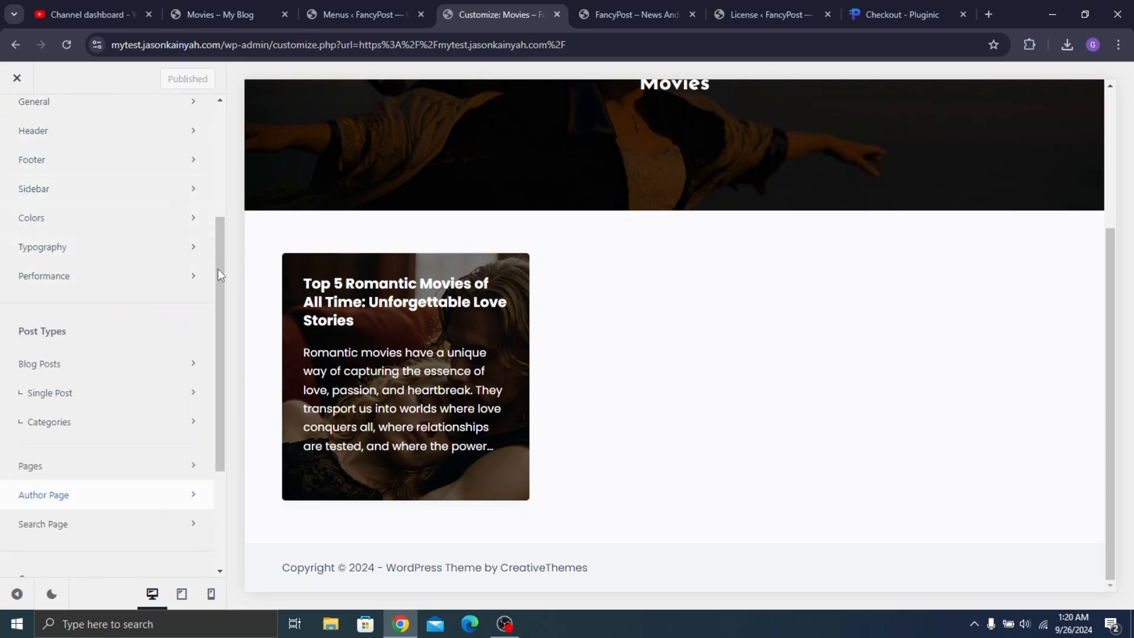
{"action": "left_click_drag", "start_coordinate": [219, 268], "coordinate": [724, 565]}
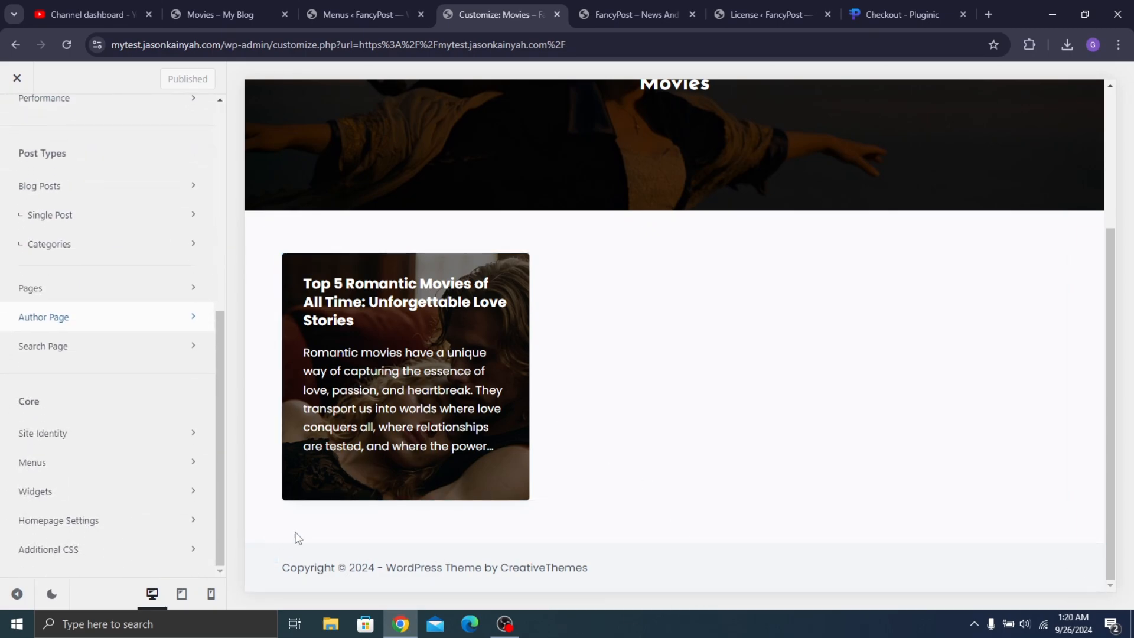
{"action": "scroll", "coordinate": [483, 297], "scroll_direction": "up", "scroll_amount": 1}
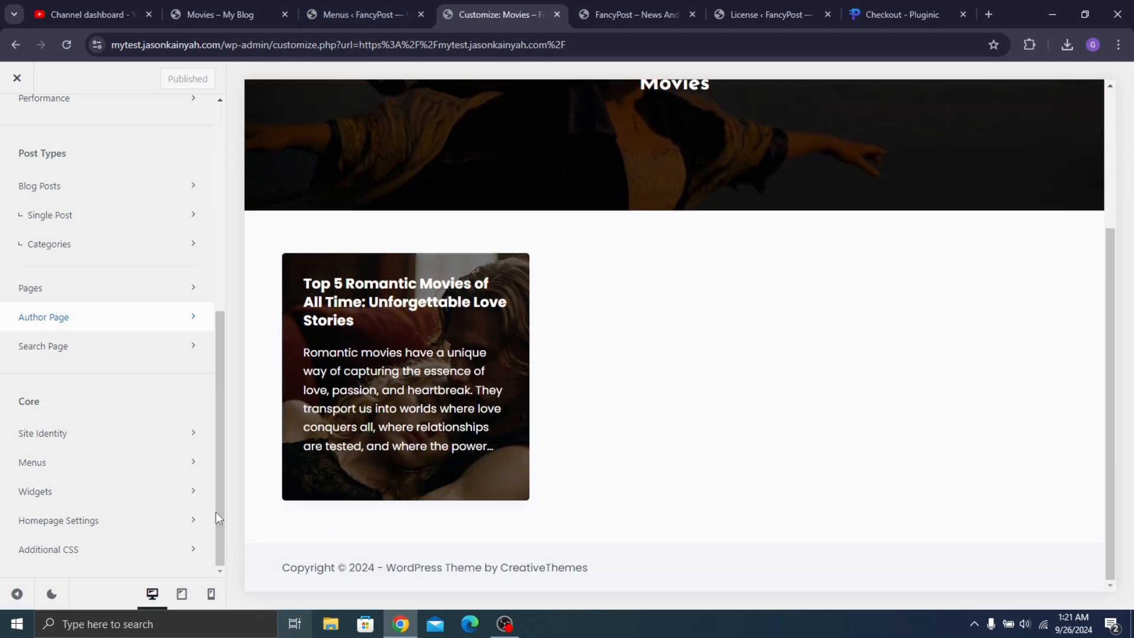
{"action": "left_click", "coordinate": [263, 557]}
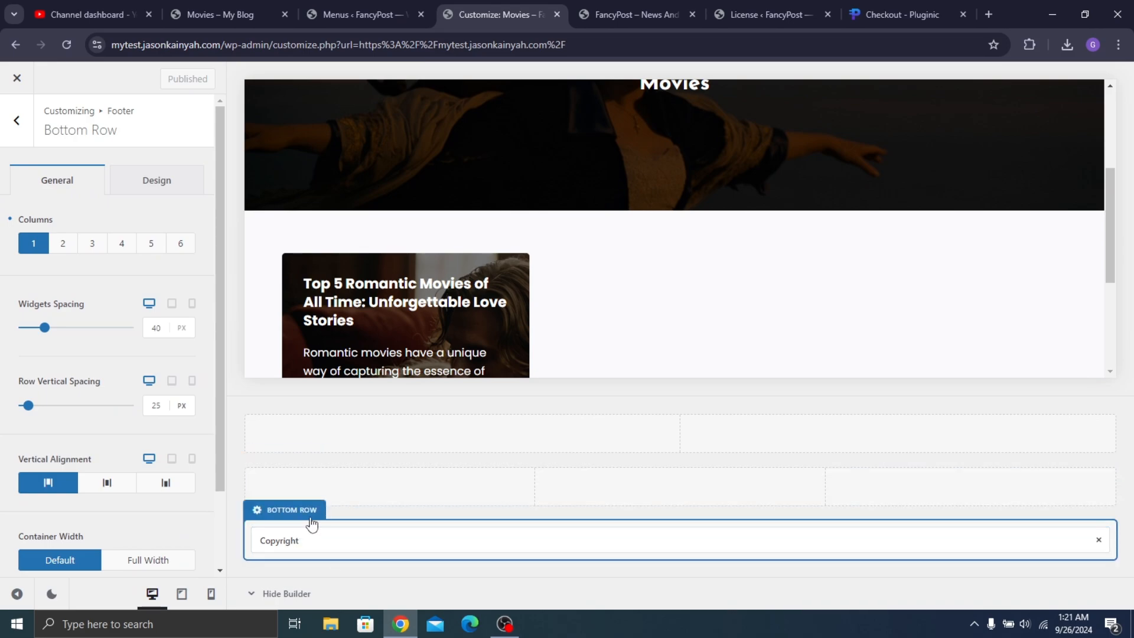
Set the footer Bottom Row's Row Background colour to black #000000
{"action": "scroll", "coordinate": [106, 407], "scroll_direction": "down", "scroll_amount": 3}
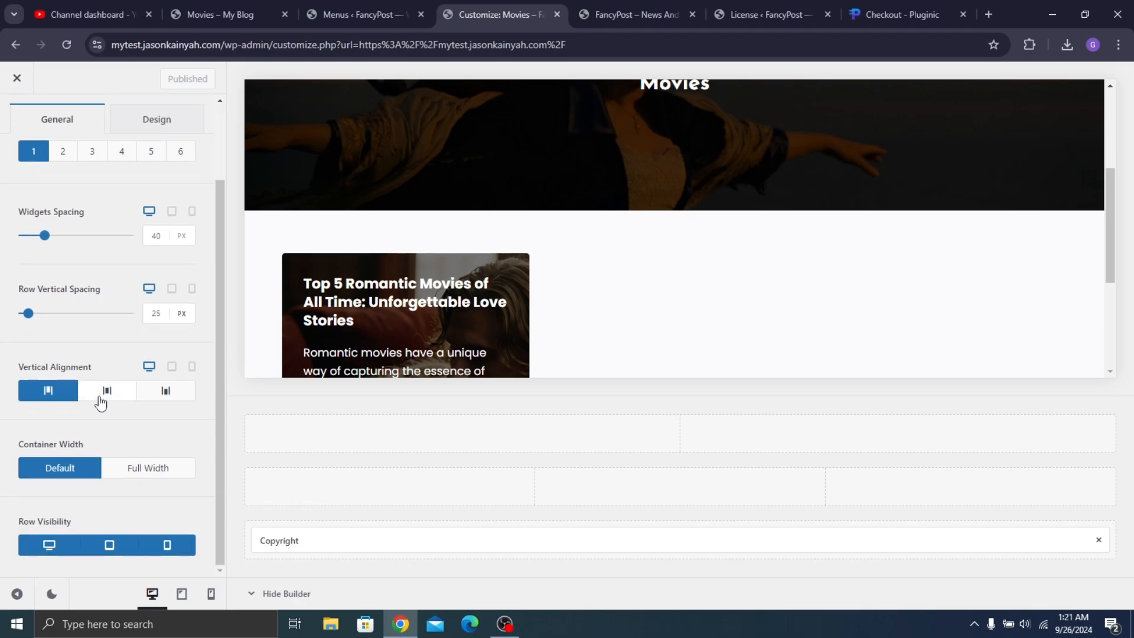
{"action": "scroll", "coordinate": [100, 354], "scroll_direction": "up", "scroll_amount": 3}
{"action": "left_click", "coordinate": [239, 13]}
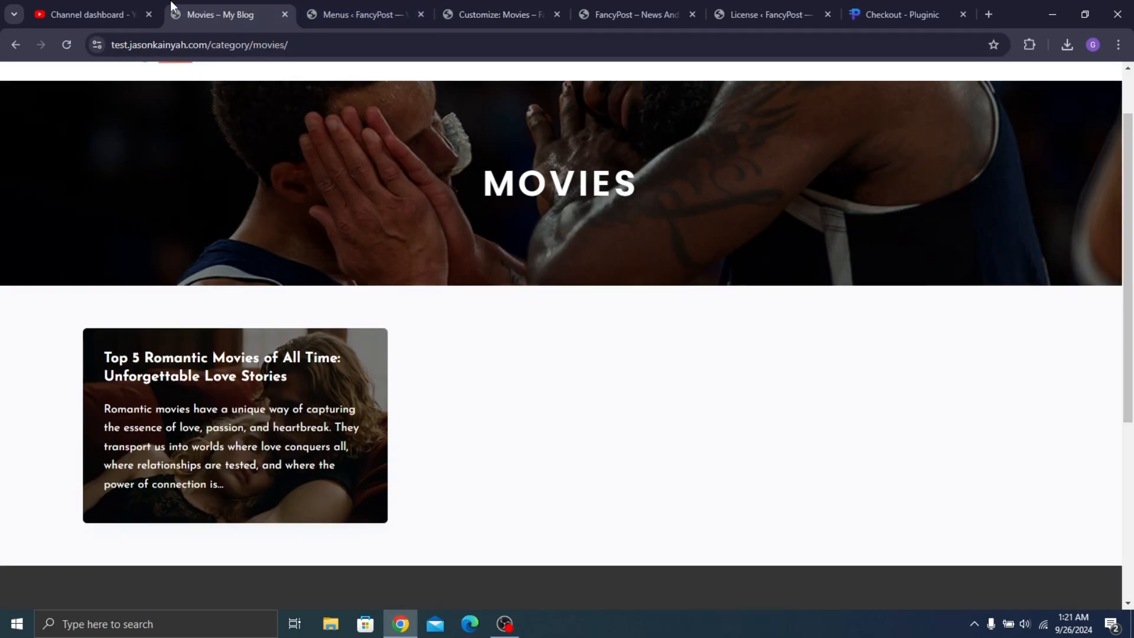
{"action": "scroll", "coordinate": [275, 108], "scroll_direction": "down", "scroll_amount": 5}
{"action": "left_click", "coordinate": [498, 2]}
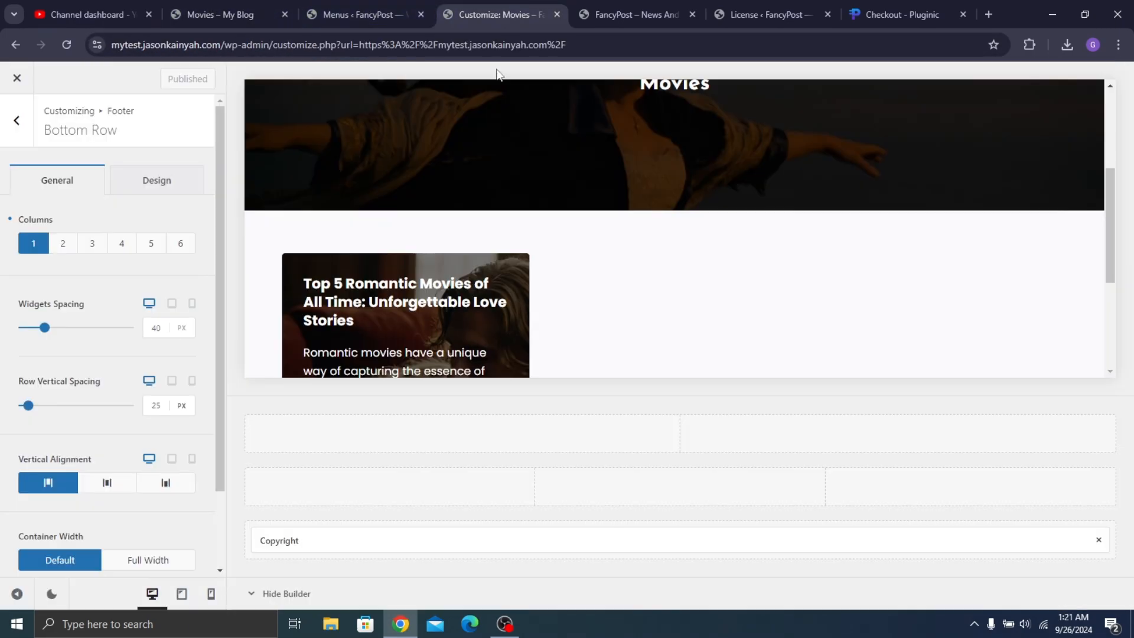
{"action": "left_click", "coordinate": [174, 186]}
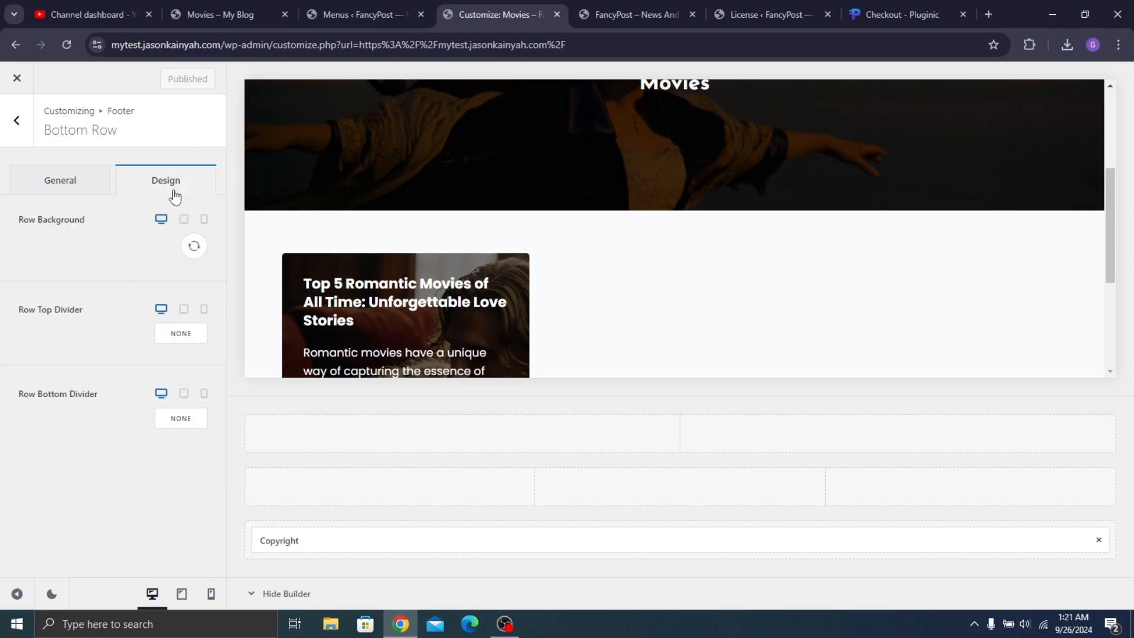
{"action": "left_click", "coordinate": [193, 250]}
{"action": "left_click", "coordinate": [59, 374]}
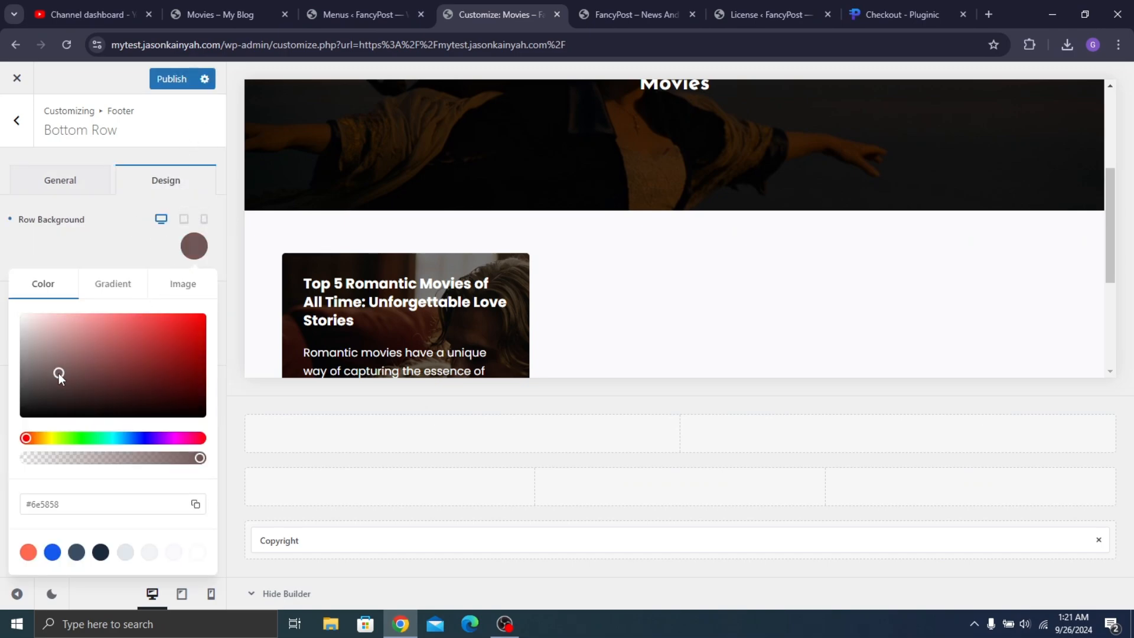
{"action": "left_click_drag", "start_coordinate": [49, 387], "coordinate": [21, 418]}
{"action": "scroll", "coordinate": [1022, 245], "scroll_direction": "down", "scroll_amount": 4}
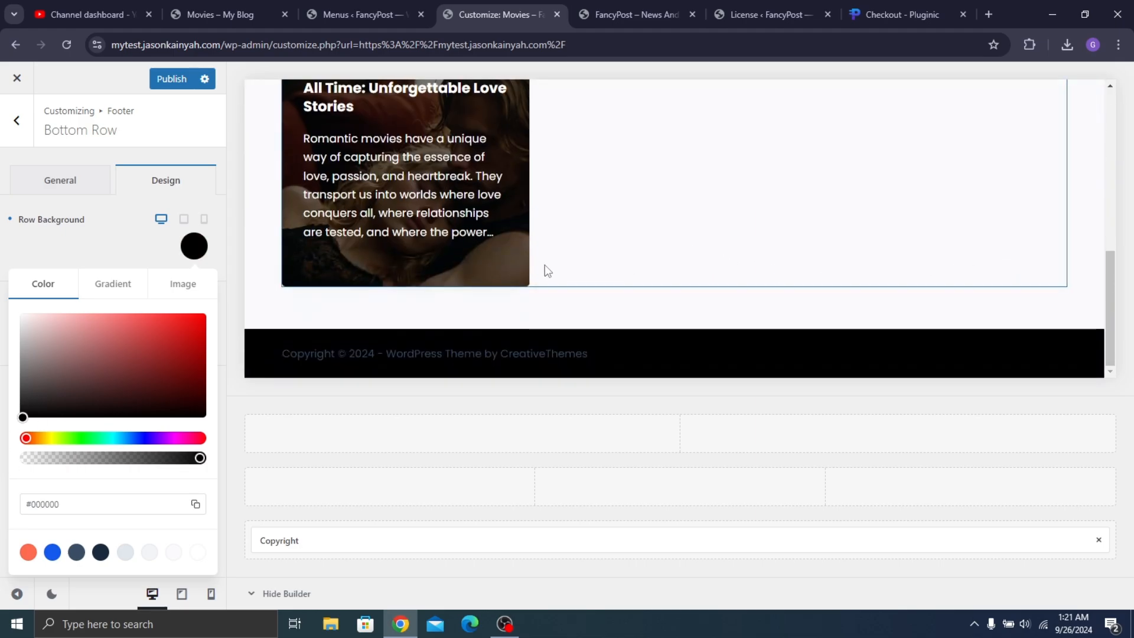
{"action": "left_click", "coordinate": [122, 255]}
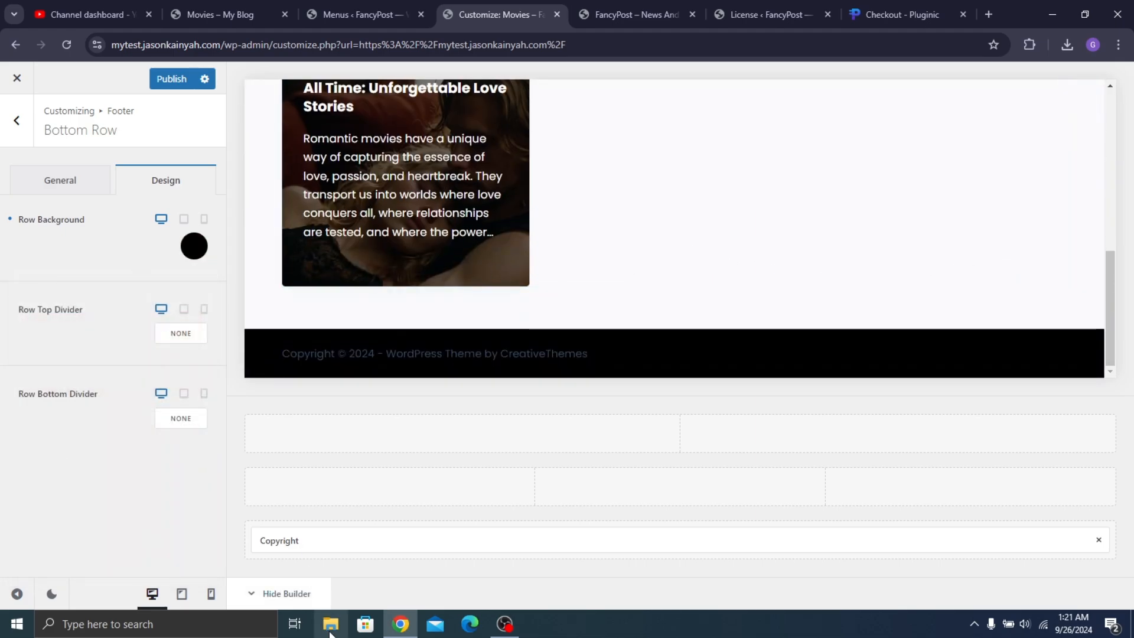
Replace 'WordPress Theme by {theme_author}' in the copyright with 'Deisgned By'
{"action": "left_click", "coordinate": [316, 542]}
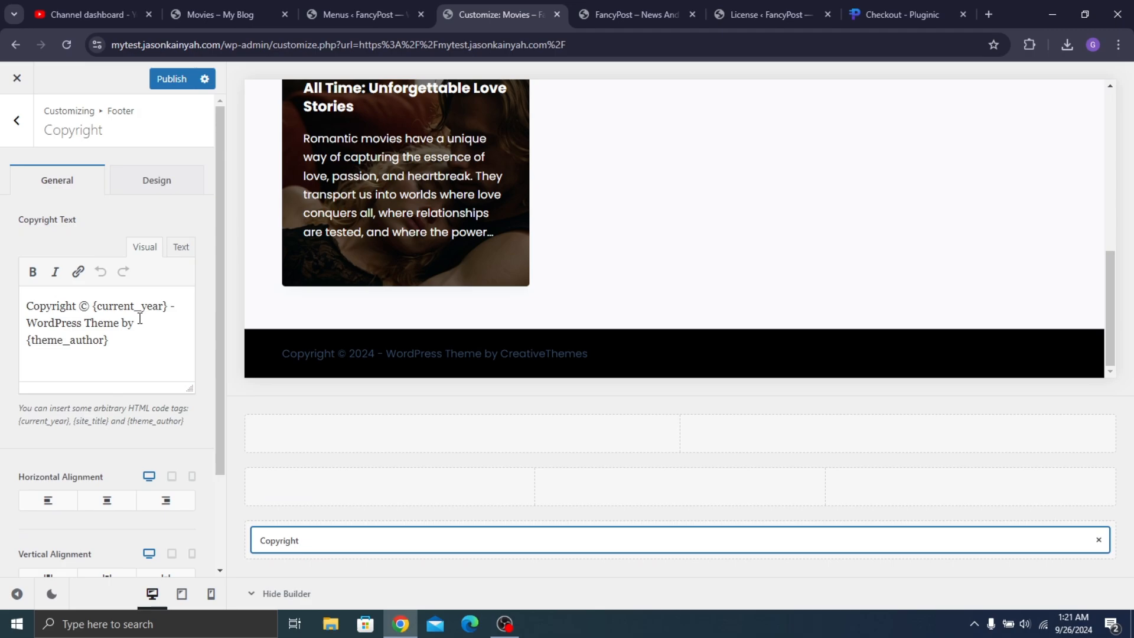
{"action": "left_click_drag", "start_coordinate": [30, 319], "coordinate": [129, 341]}
{"action": "type", "text": "De"}
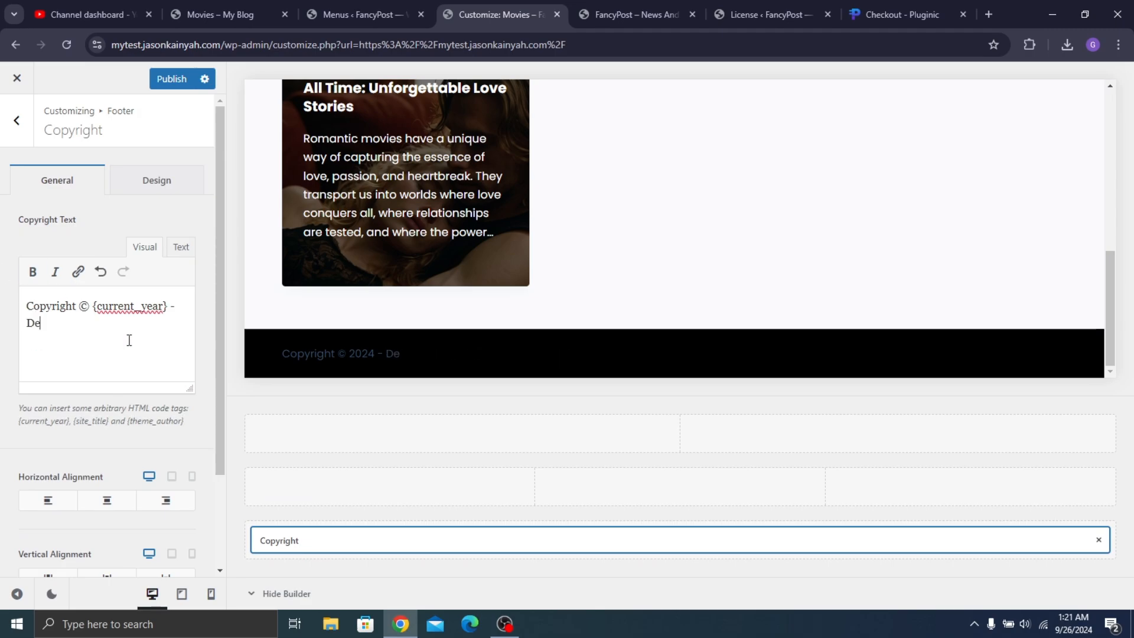
{"action": "type", "text": "isgned By Jason Kainyah"}
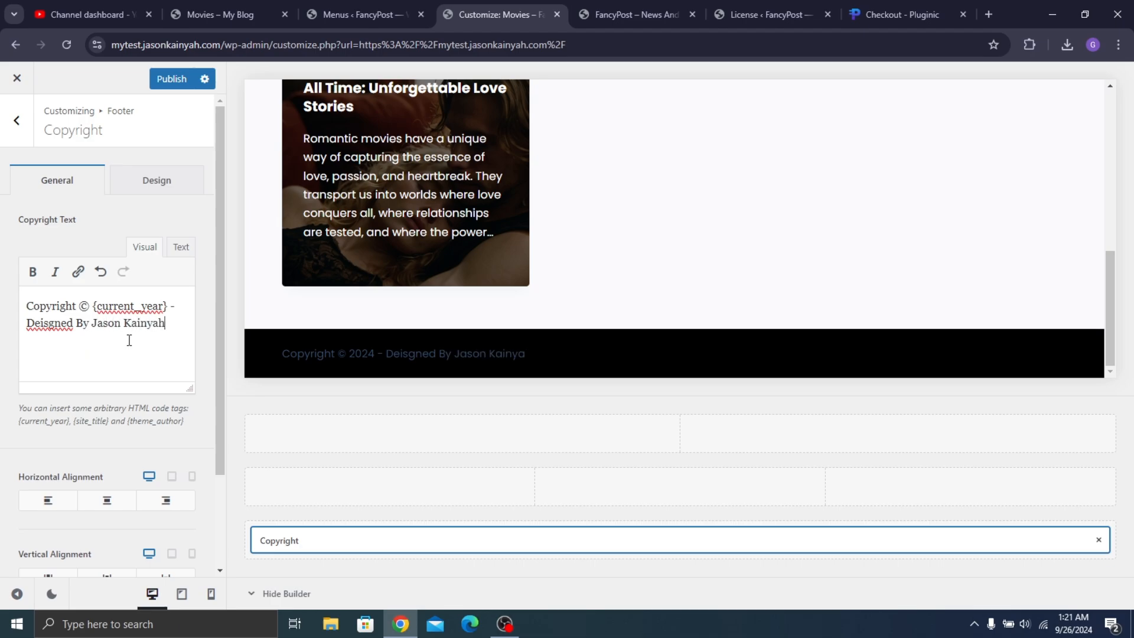
Style the copyright text #ffffff with Medium 500 weight and centre alignment
{"action": "left_click", "coordinate": [165, 183]}
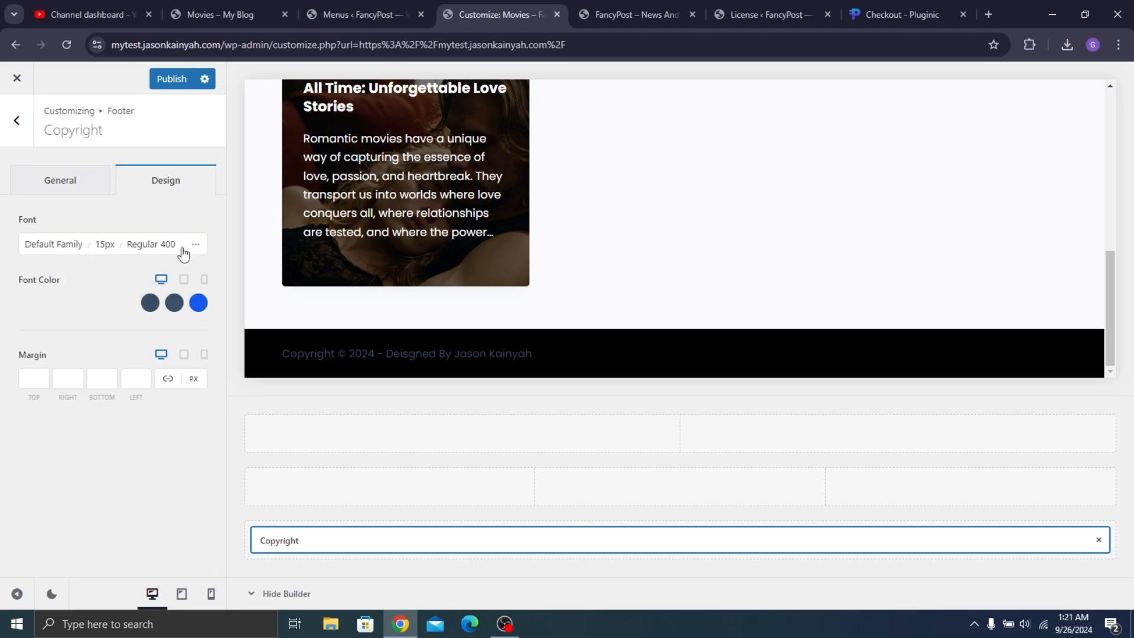
{"action": "left_click", "coordinate": [150, 302]}
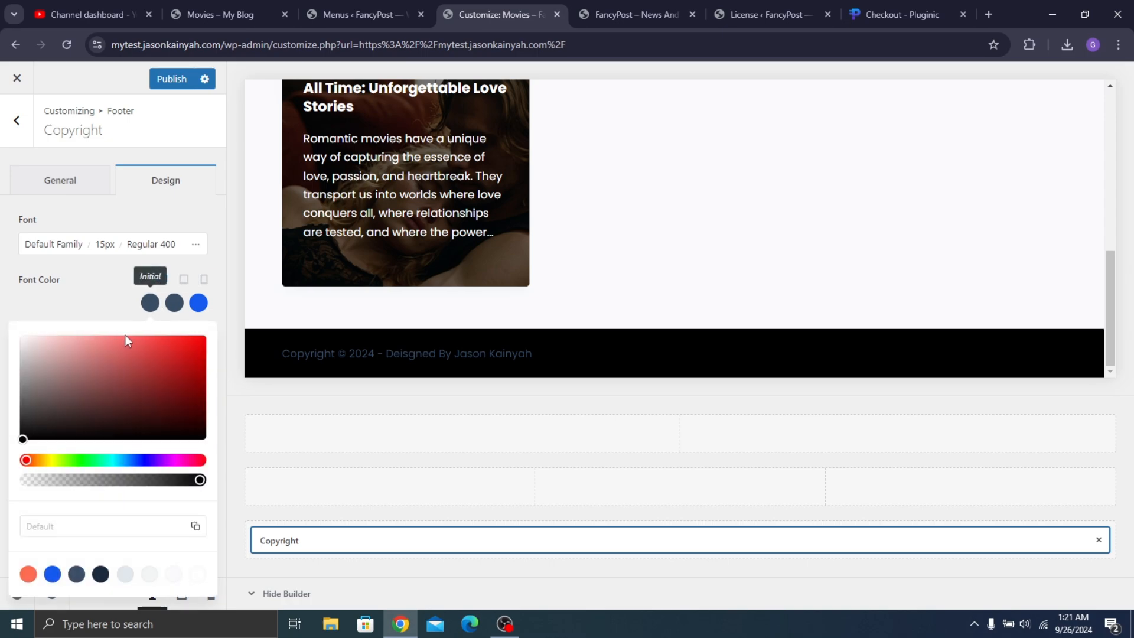
{"action": "left_click_drag", "start_coordinate": [125, 335], "coordinate": [3, 332]}
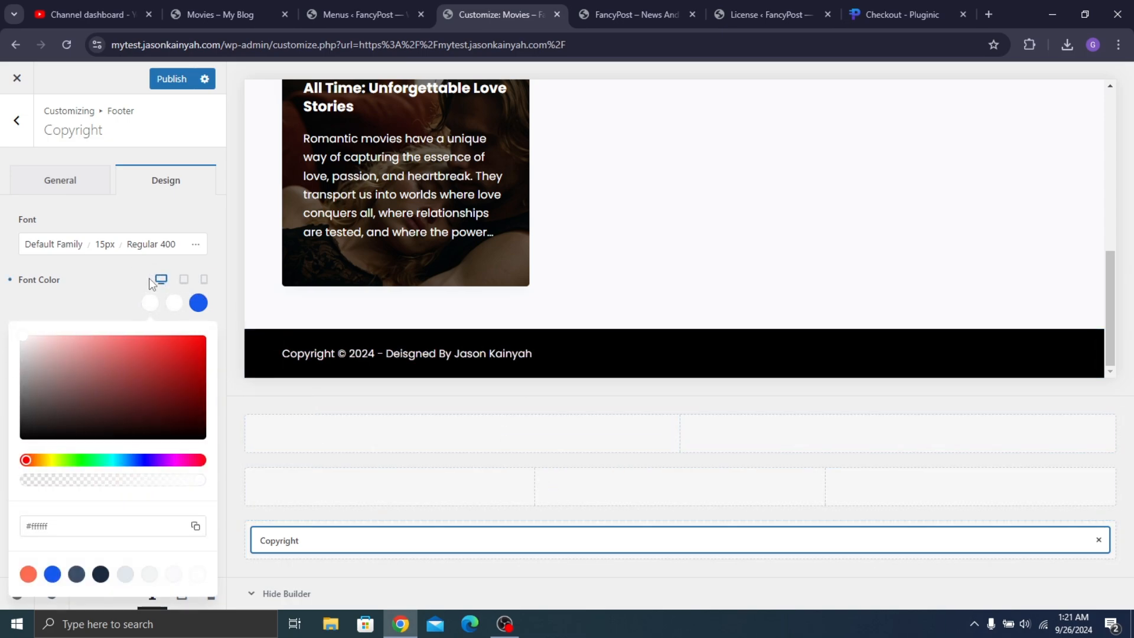
{"action": "left_click", "coordinate": [82, 257]}
{"action": "left_click", "coordinate": [65, 246]}
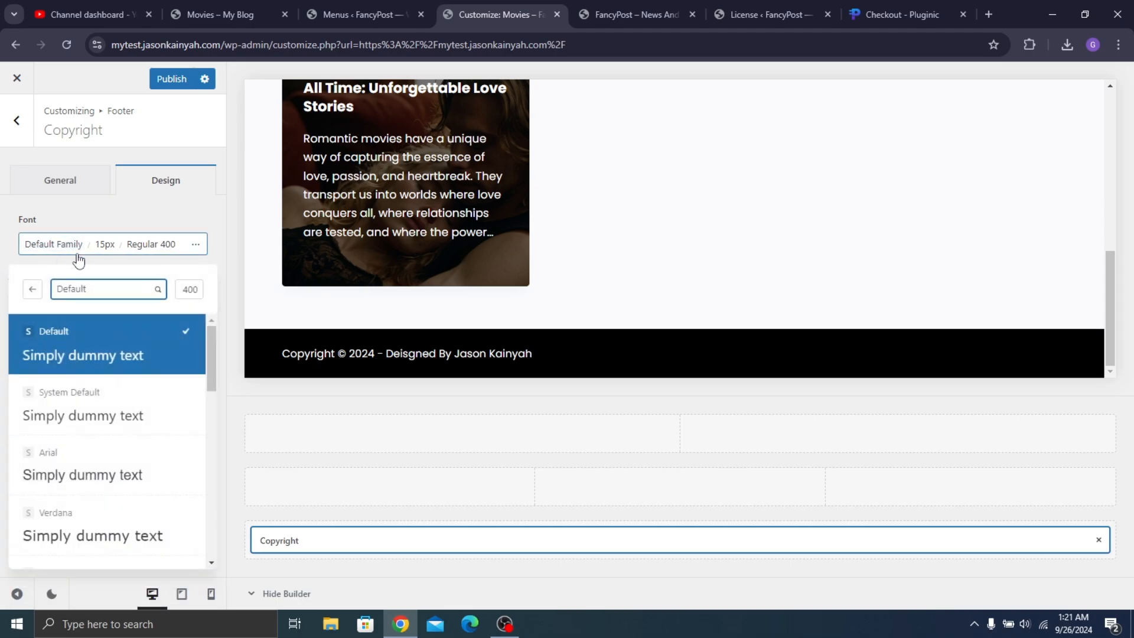
{"action": "left_click", "coordinate": [109, 244]}
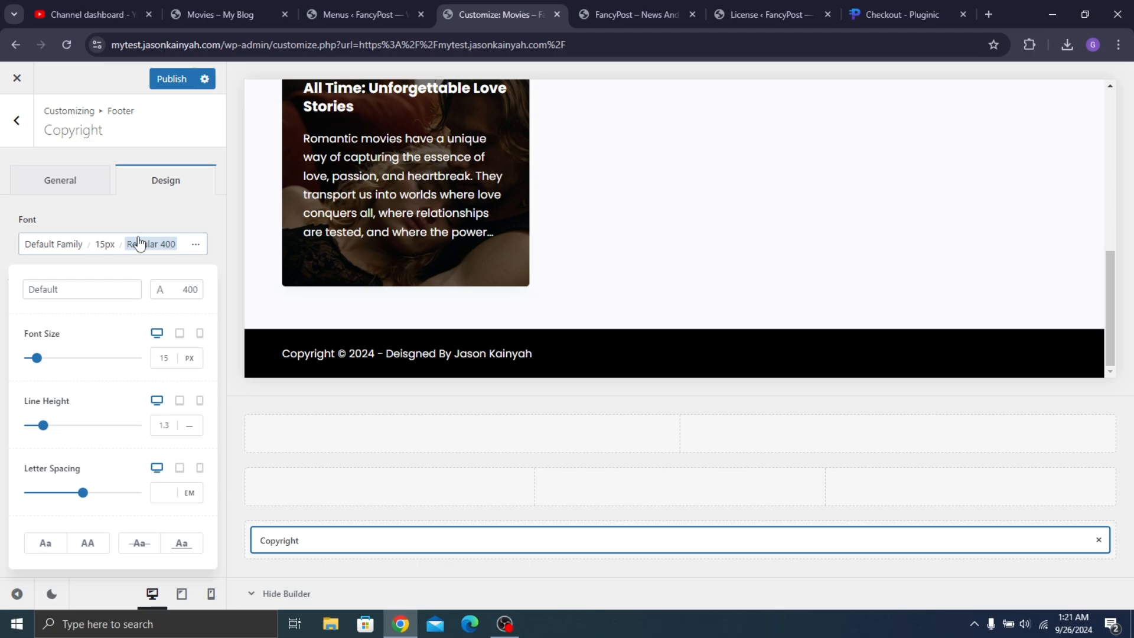
{"action": "left_click", "coordinate": [161, 289]}
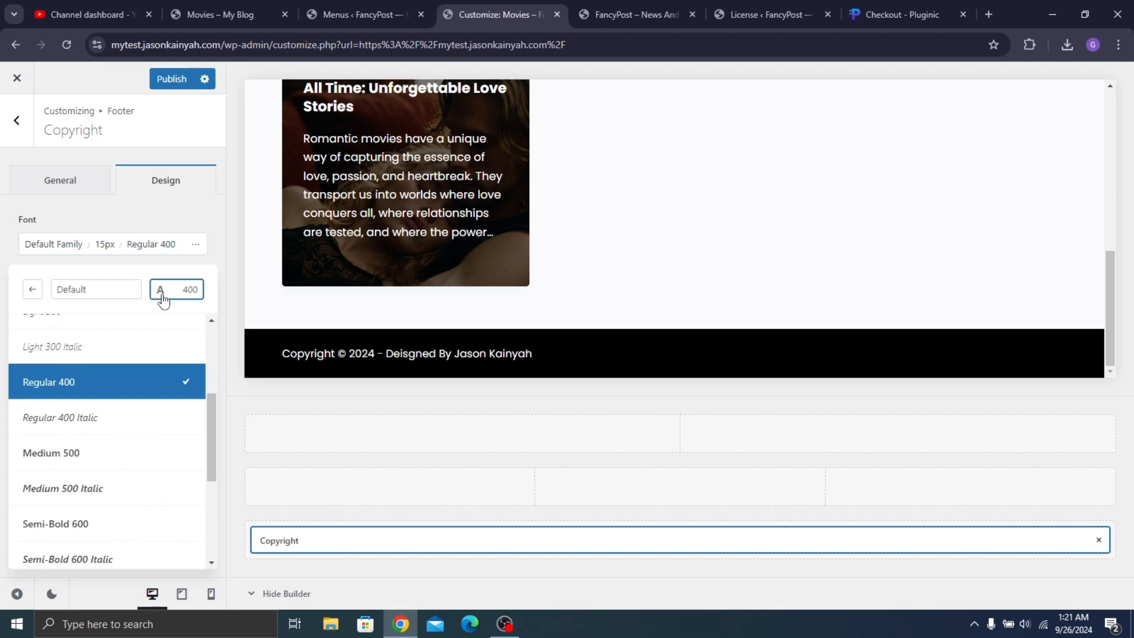
{"action": "left_click", "coordinate": [120, 452]}
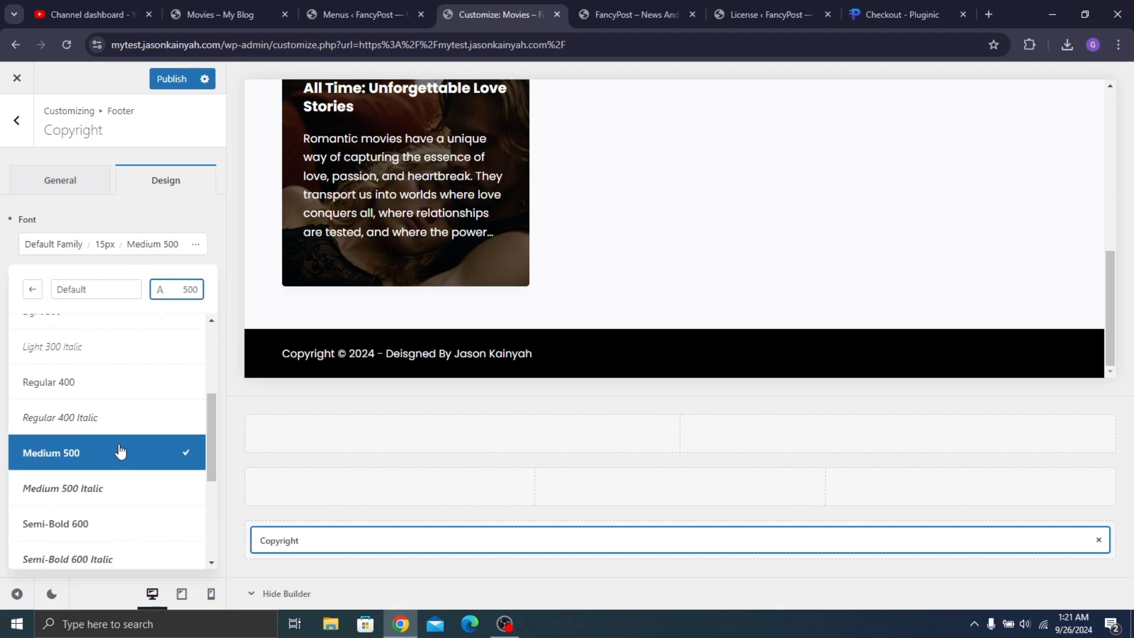
{"action": "left_click", "coordinate": [140, 245]}
{"action": "left_click", "coordinate": [51, 190]}
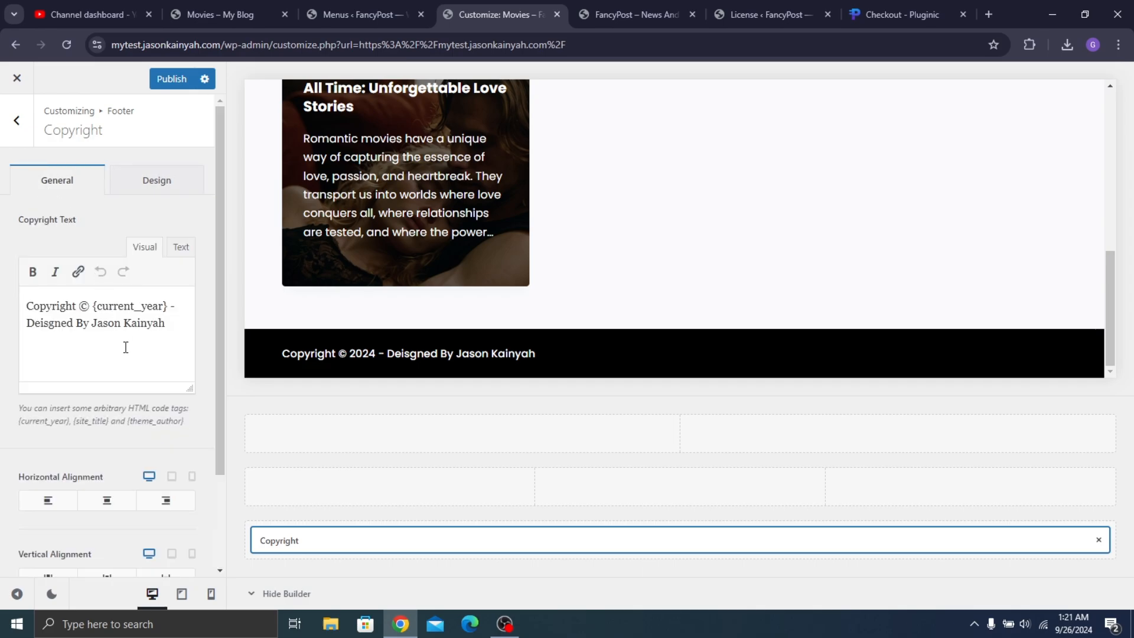
{"action": "left_click", "coordinate": [104, 501]}
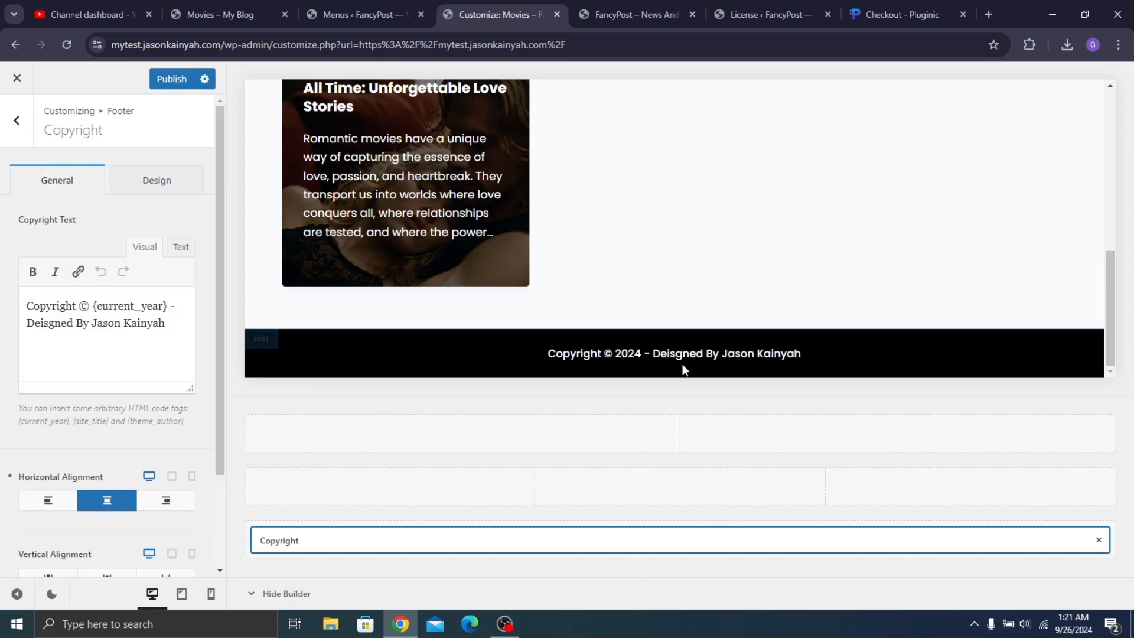
Place Widget Area 1 in the first column of the footer's Middle Row
{"action": "left_click", "coordinate": [293, 461]}
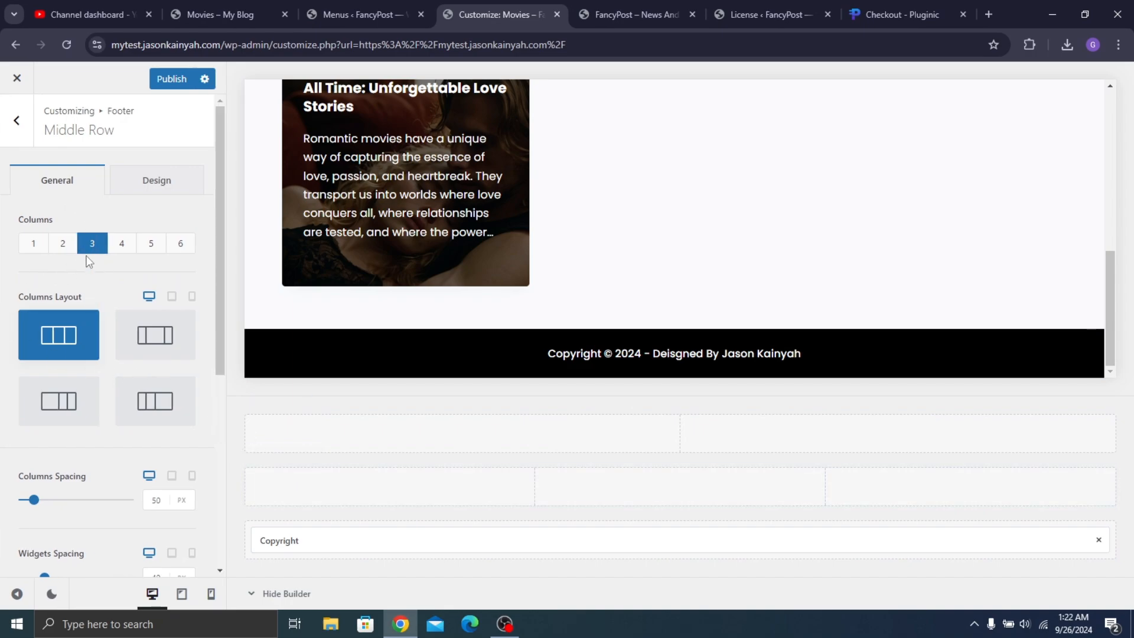
{"action": "left_click", "coordinate": [177, 188]}
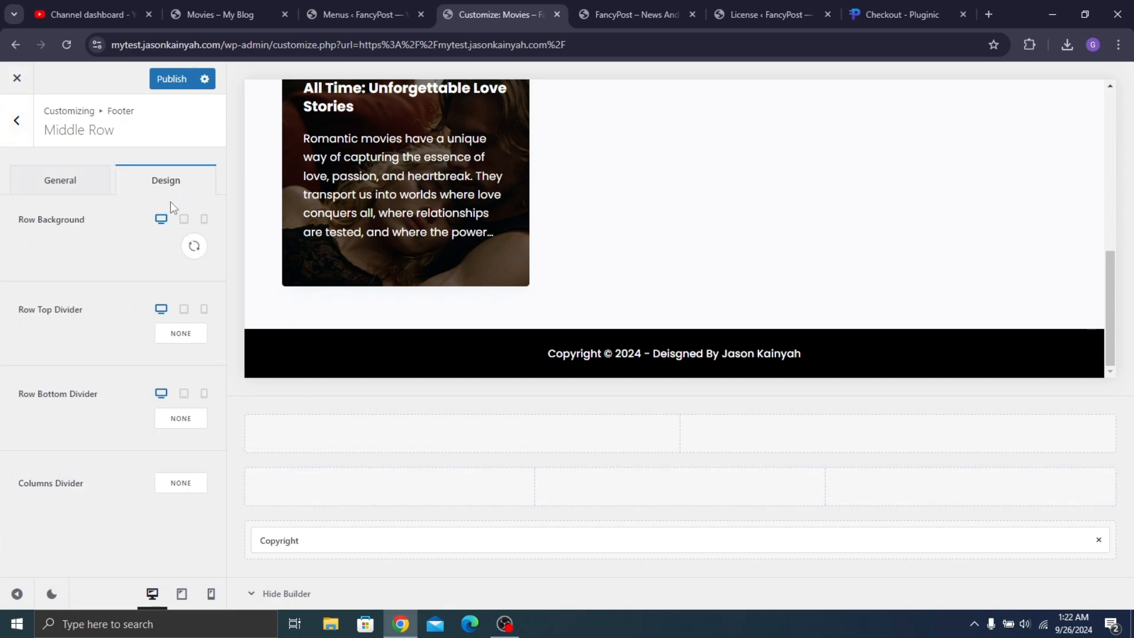
{"action": "left_click", "coordinate": [11, 128]}
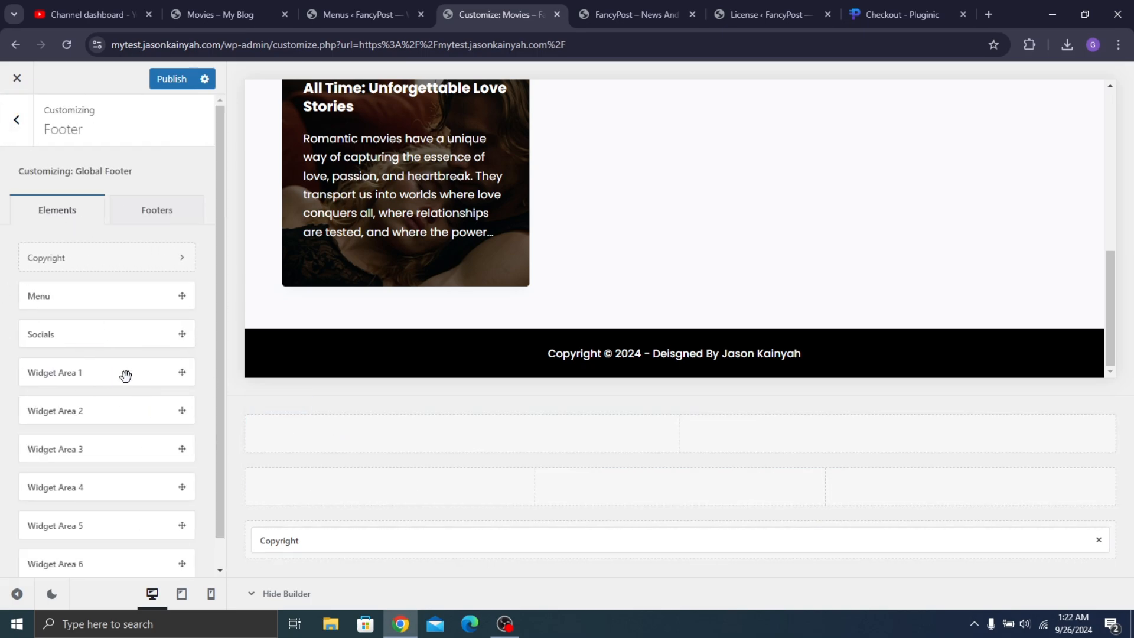
{"action": "left_click_drag", "start_coordinate": [125, 375], "coordinate": [337, 488]}
{"action": "left_click", "coordinate": [337, 489]}
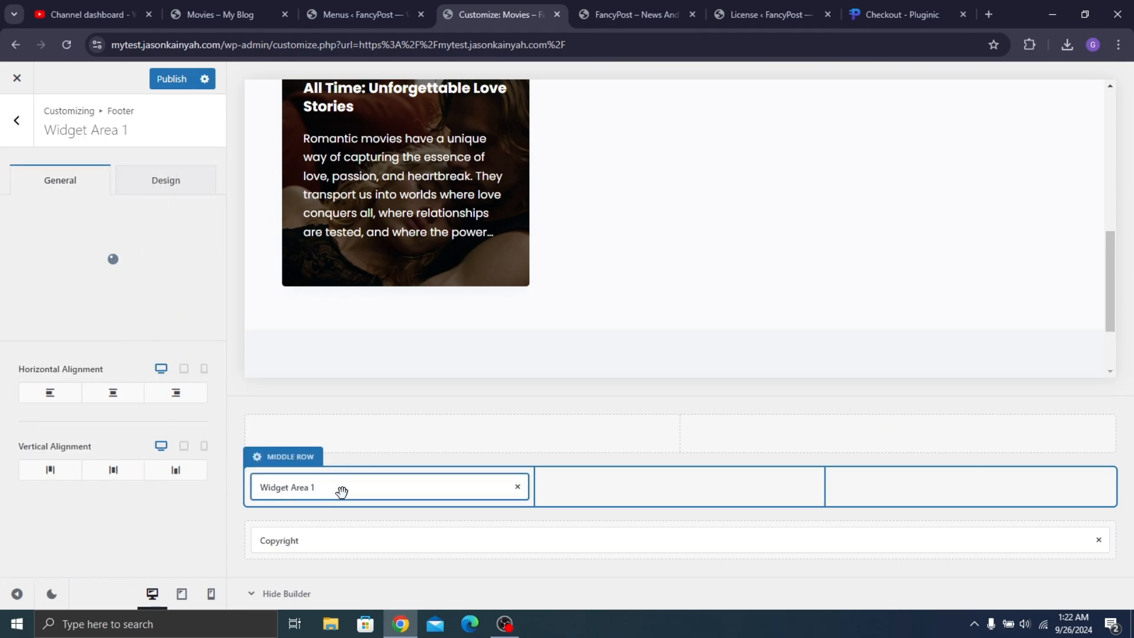
{"action": "left_click", "coordinate": [231, 15]}
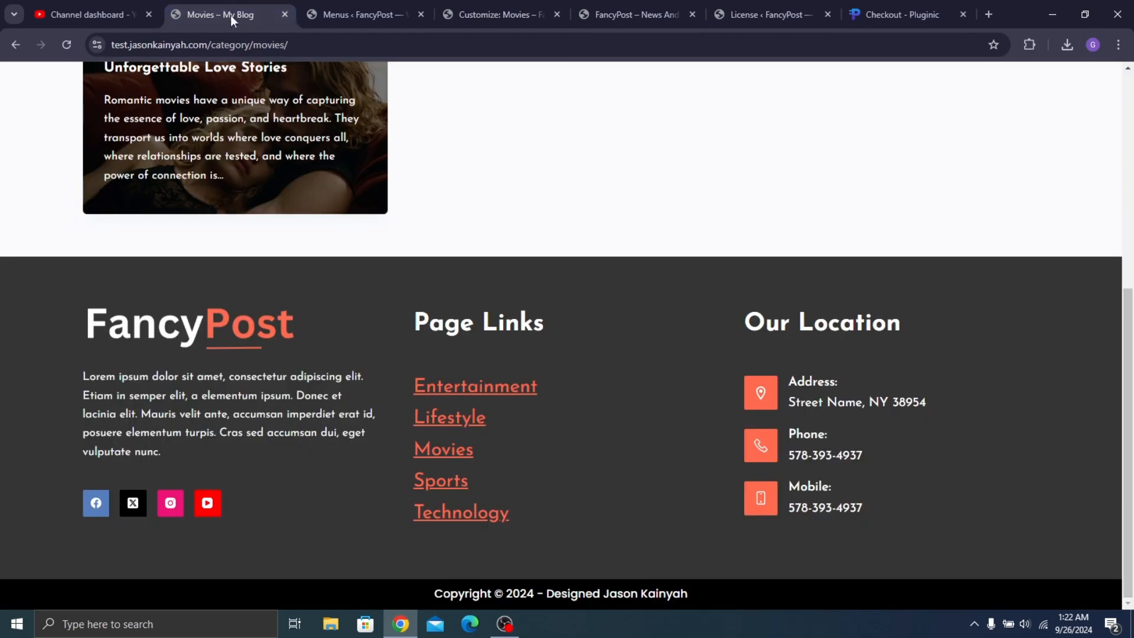
{"action": "left_click", "coordinate": [480, 15]}
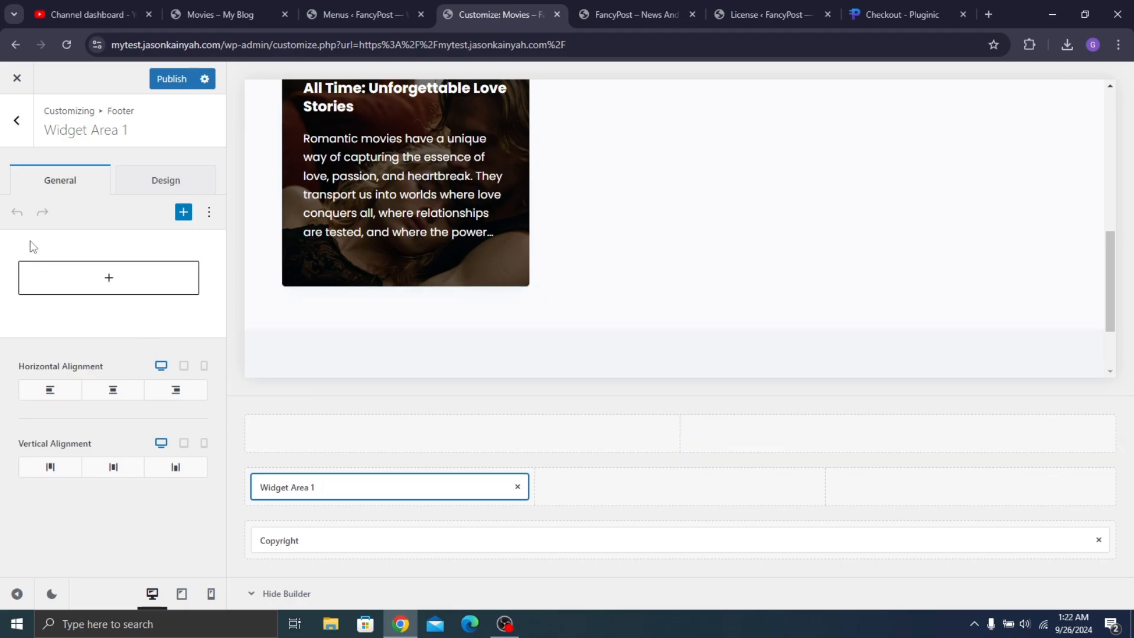
Add an Image block to Widget Area 1 and pick FancyPost-dark from the Media Library
{"action": "left_click", "coordinate": [57, 280]}
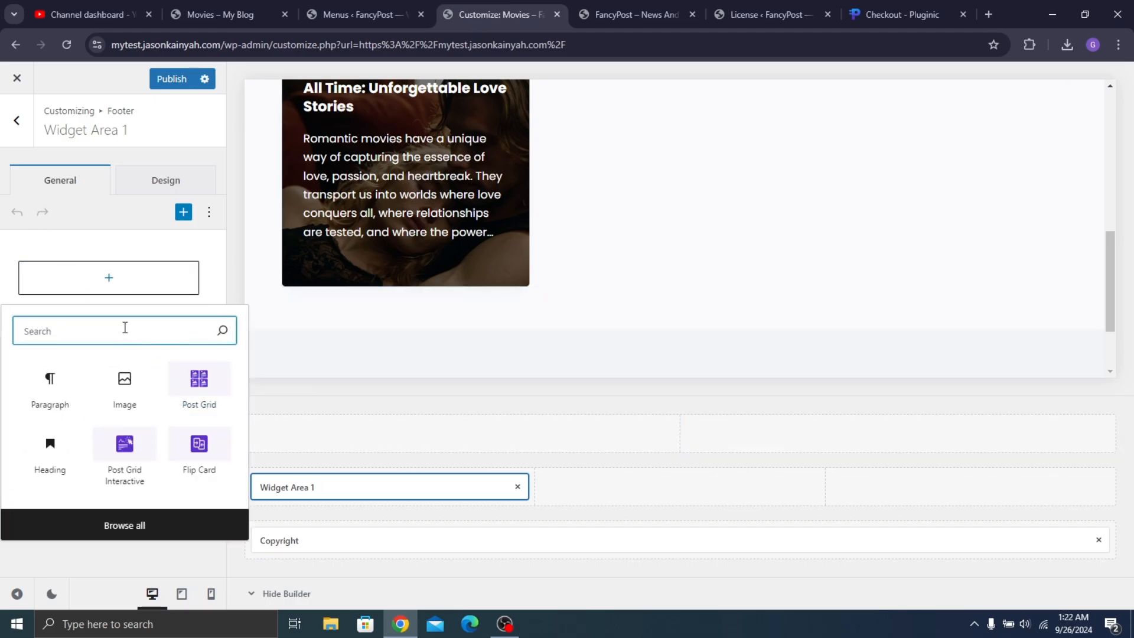
{"action": "left_click", "coordinate": [142, 398]}
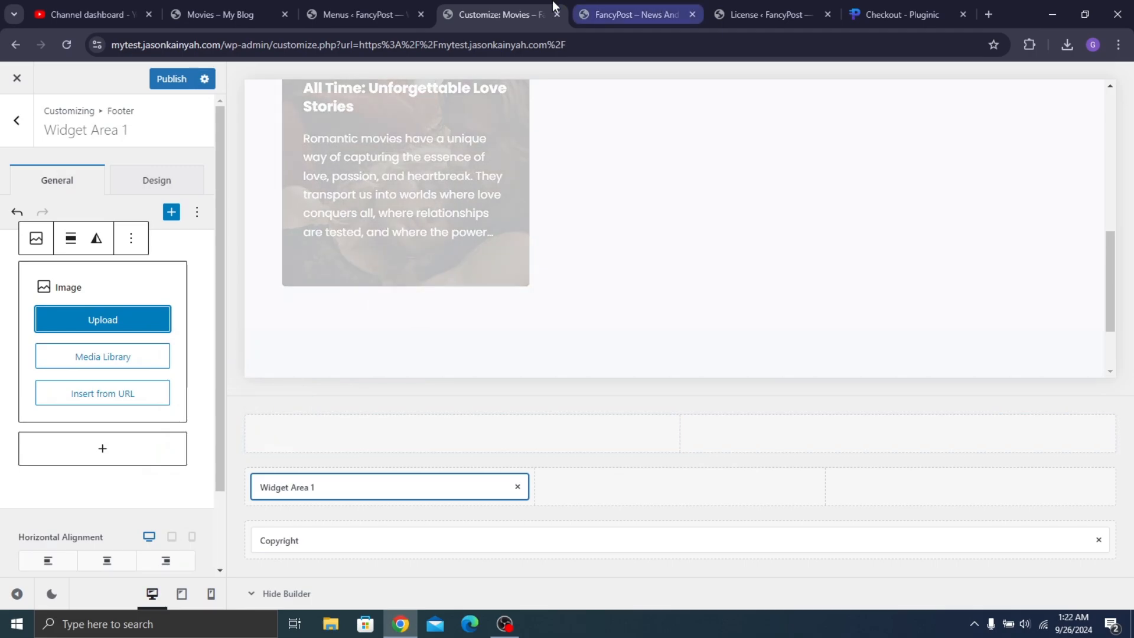
{"action": "left_click", "coordinate": [412, 1]}
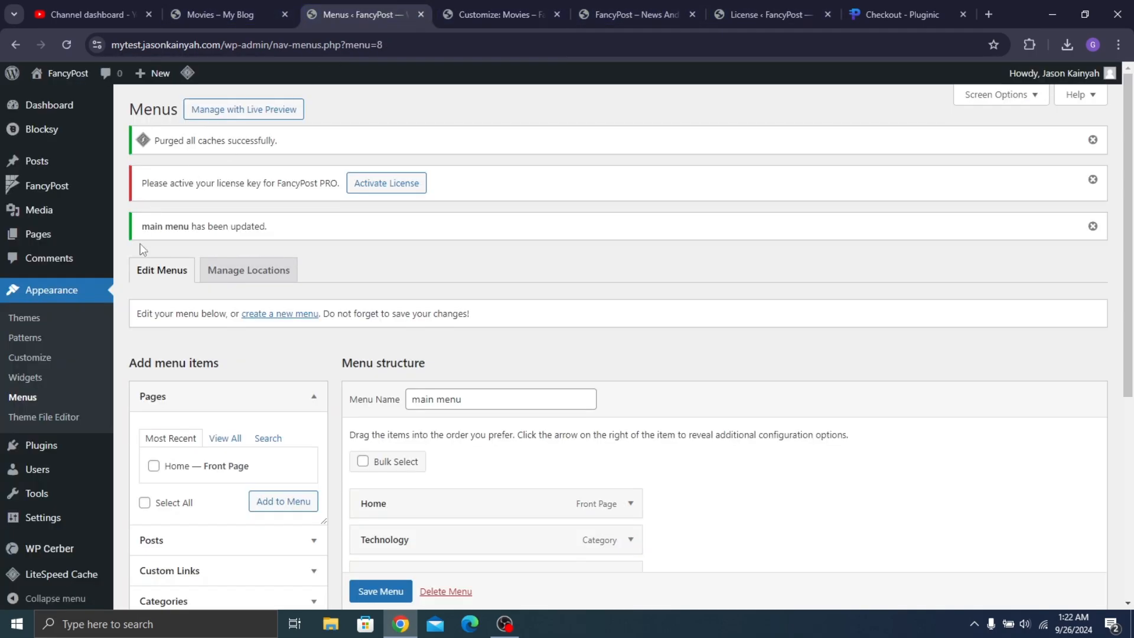
{"action": "left_click", "coordinate": [576, 3]}
{"action": "left_click", "coordinate": [520, 12]}
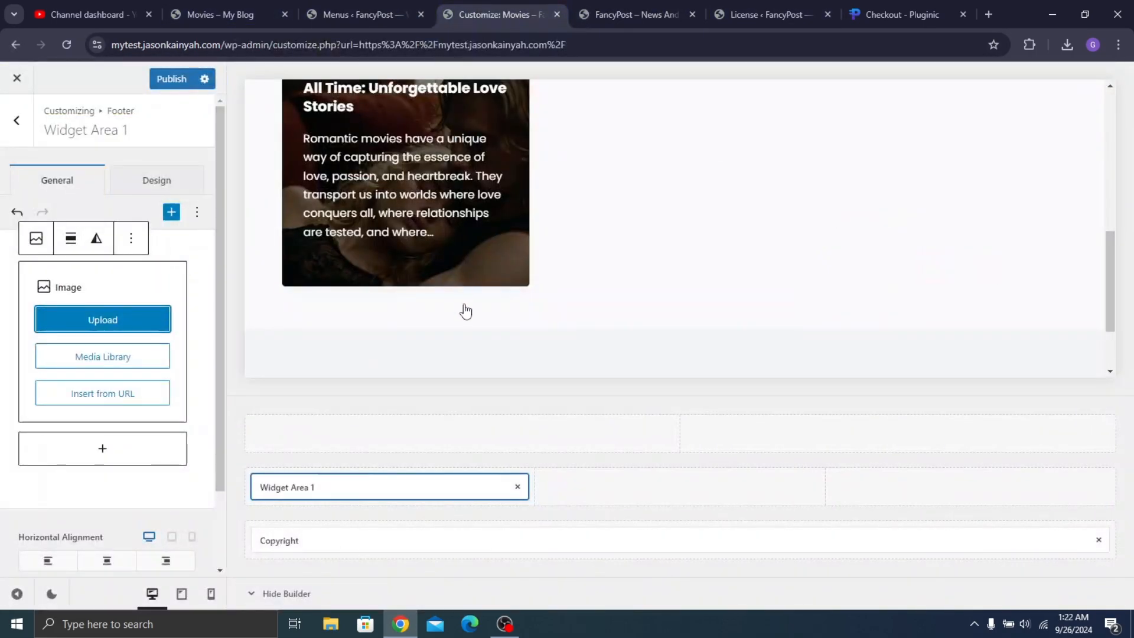
{"action": "left_click", "coordinate": [109, 363]}
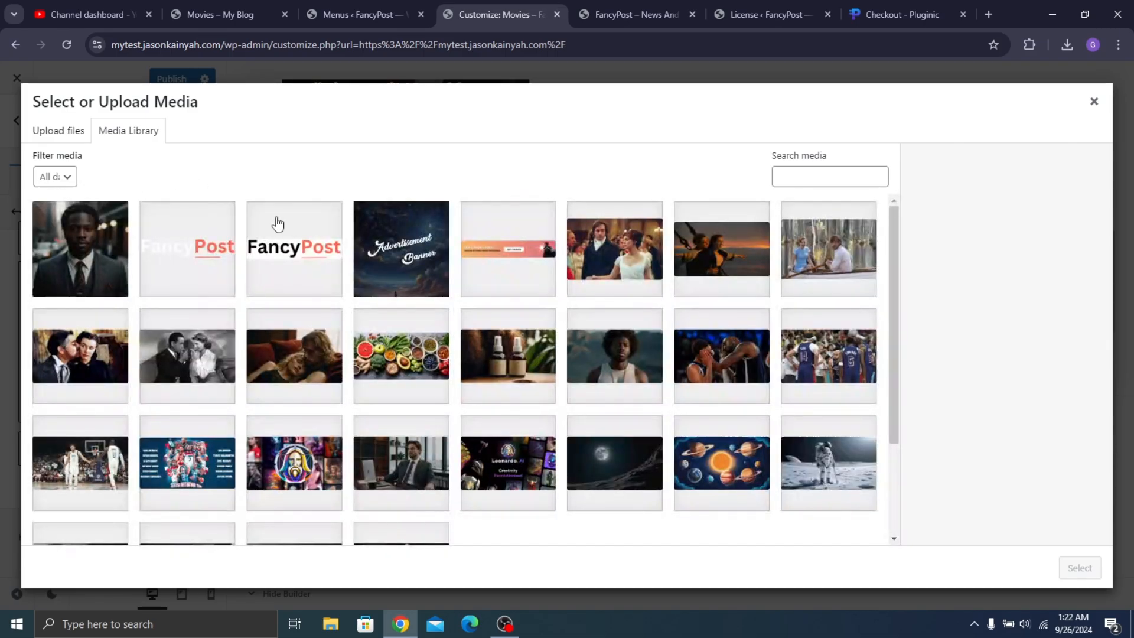
{"action": "left_click", "coordinate": [274, 224]}
{"action": "left_click", "coordinate": [201, 263]}
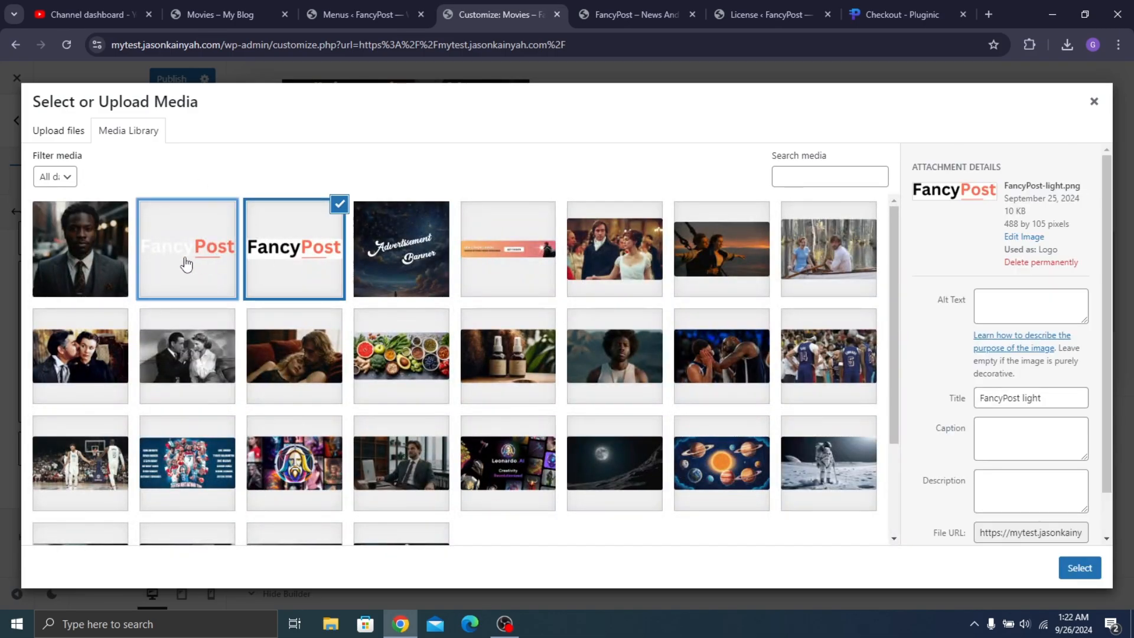
Insert the FancyPost-dark logo and give the footer Middle Row a dark grey background
{"action": "left_click", "coordinate": [1081, 567]}
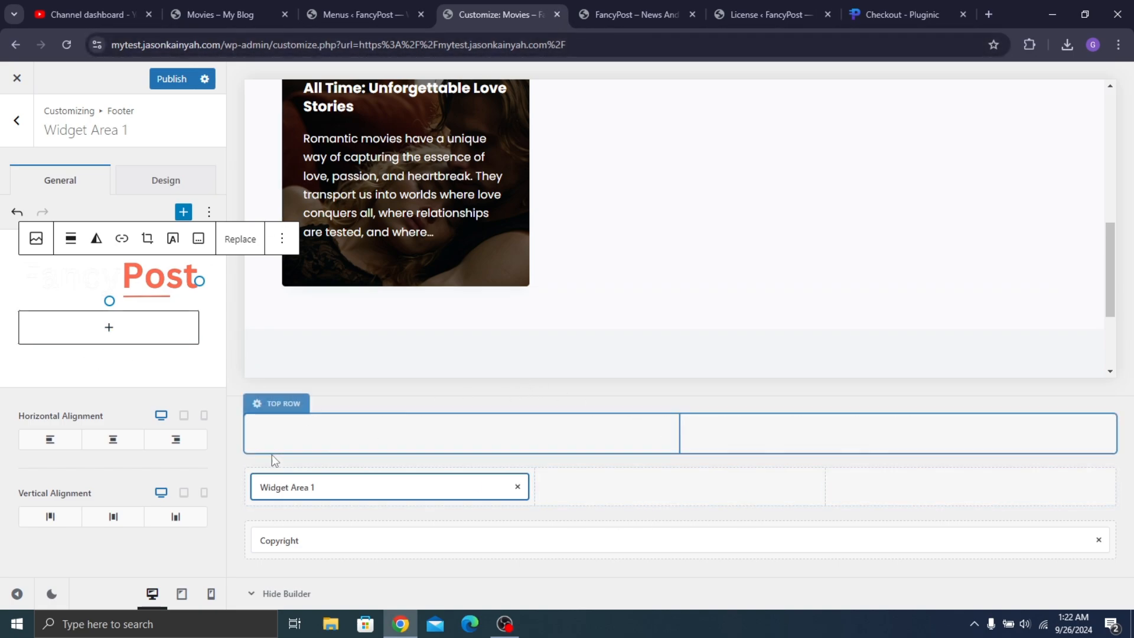
{"action": "scroll", "coordinate": [362, 344], "scroll_direction": "down", "scroll_amount": 3}
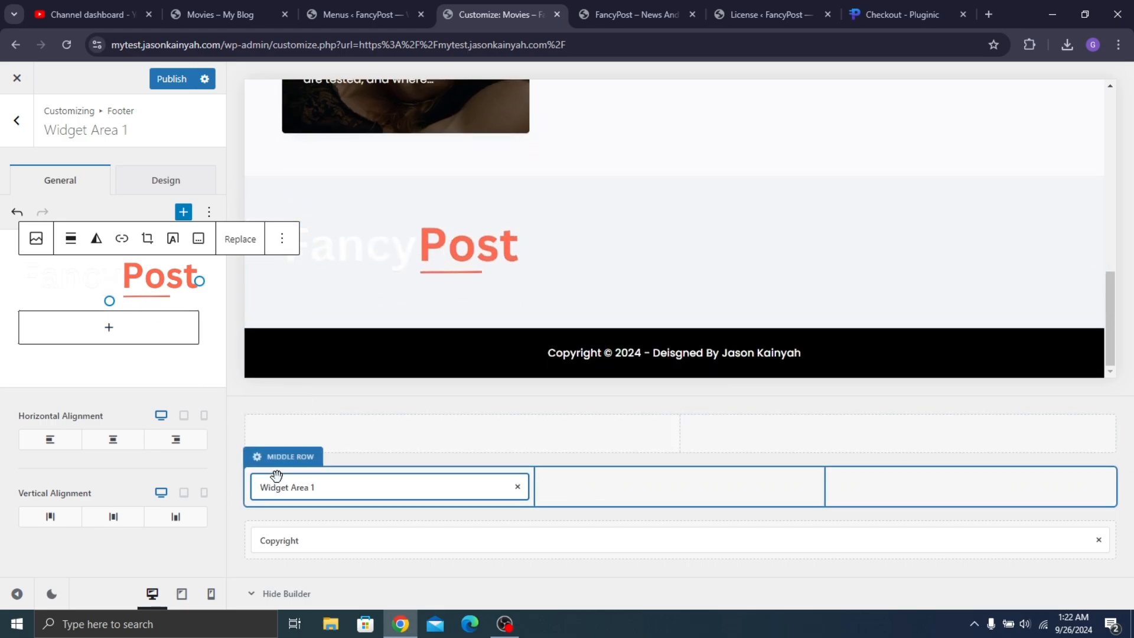
{"action": "left_click", "coordinate": [281, 461]}
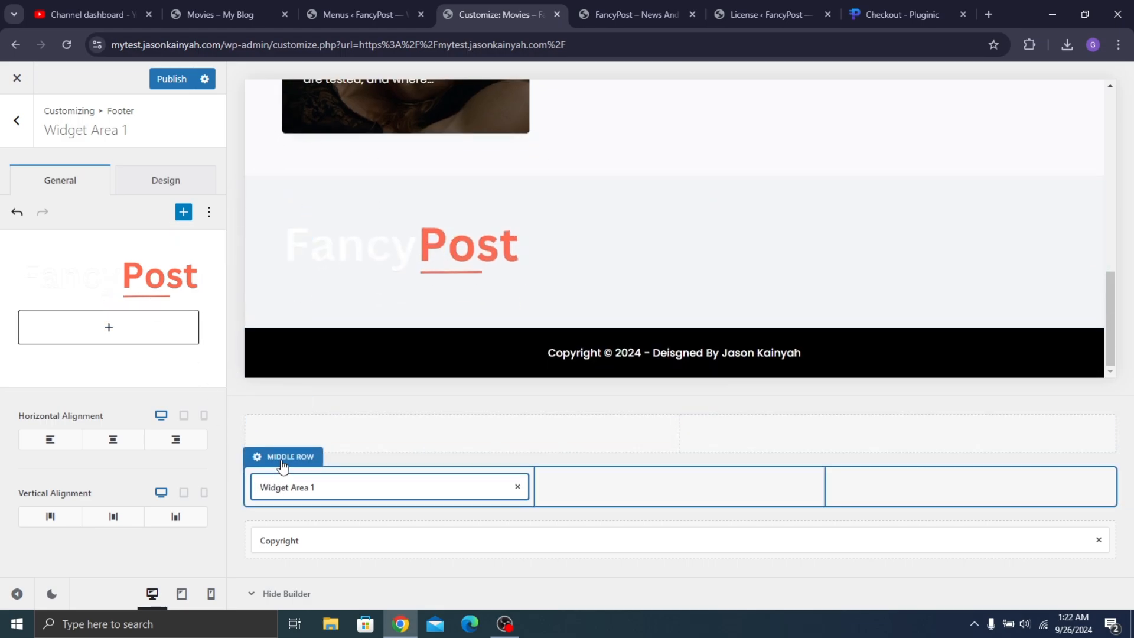
{"action": "scroll", "coordinate": [66, 319], "scroll_direction": "down", "scroll_amount": 5}
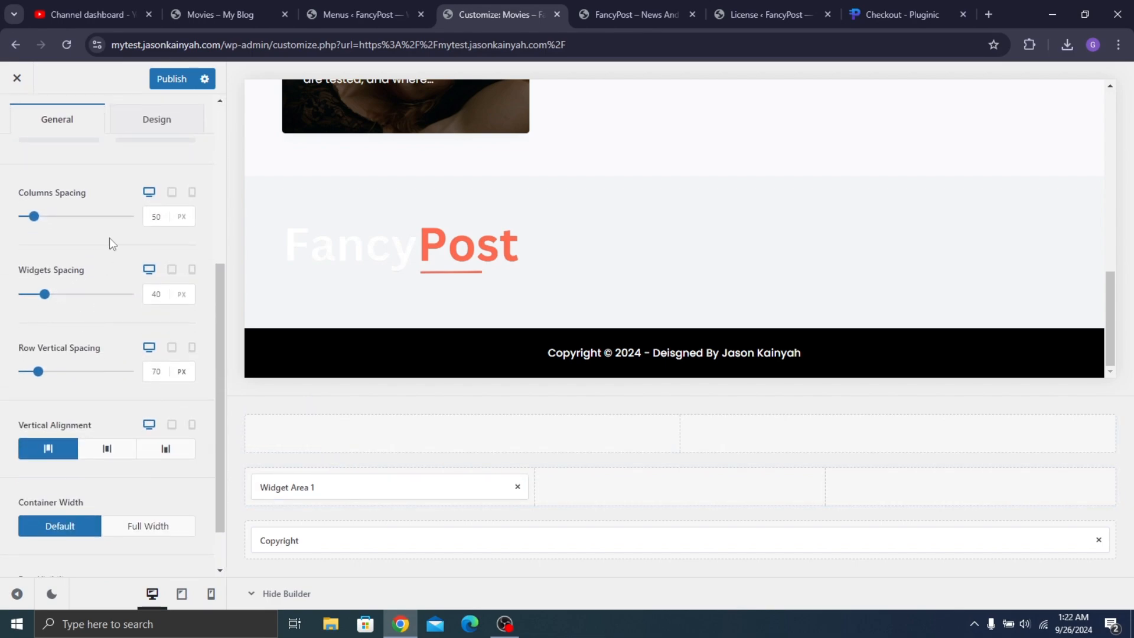
{"action": "scroll", "coordinate": [108, 237], "scroll_direction": "up", "scroll_amount": 5}
{"action": "left_click", "coordinate": [136, 190]}
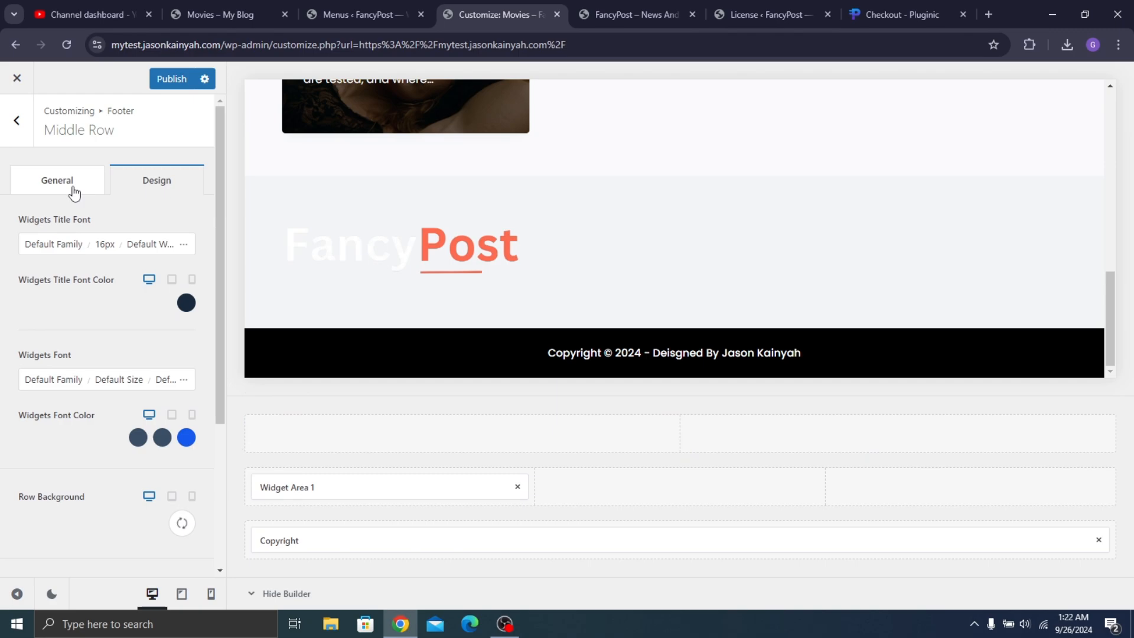
{"action": "left_click", "coordinate": [179, 523]}
{"action": "left_click_drag", "start_coordinate": [76, 314], "coordinate": [21, 326]}
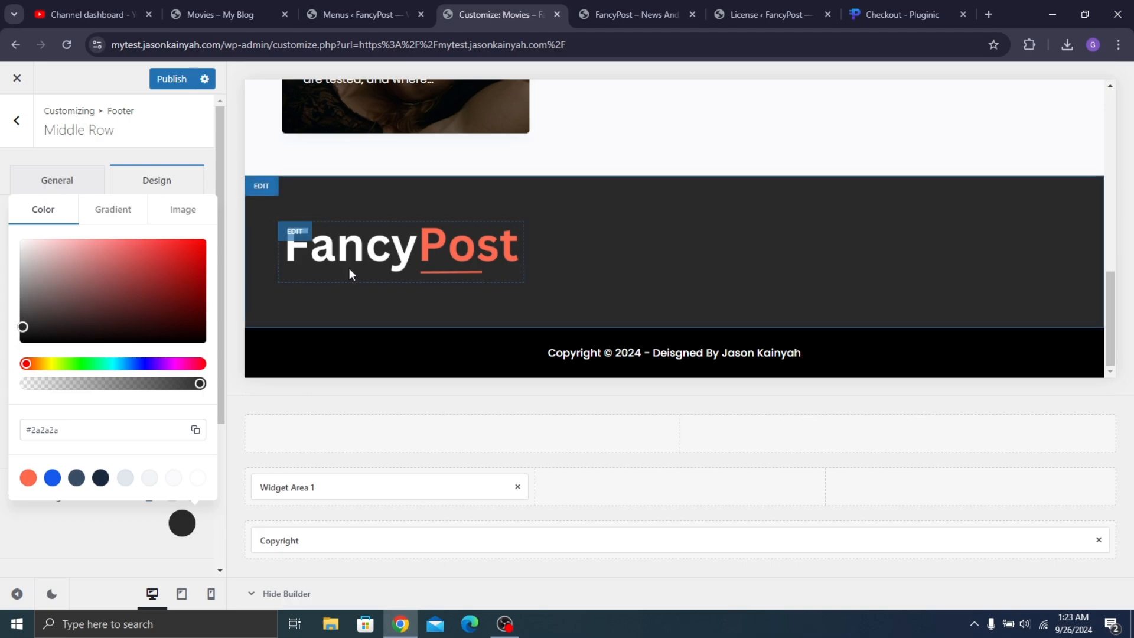
Resize the FancyPost logo image in Widget Area 1 using its resize handles
{"action": "left_click", "coordinate": [302, 245]}
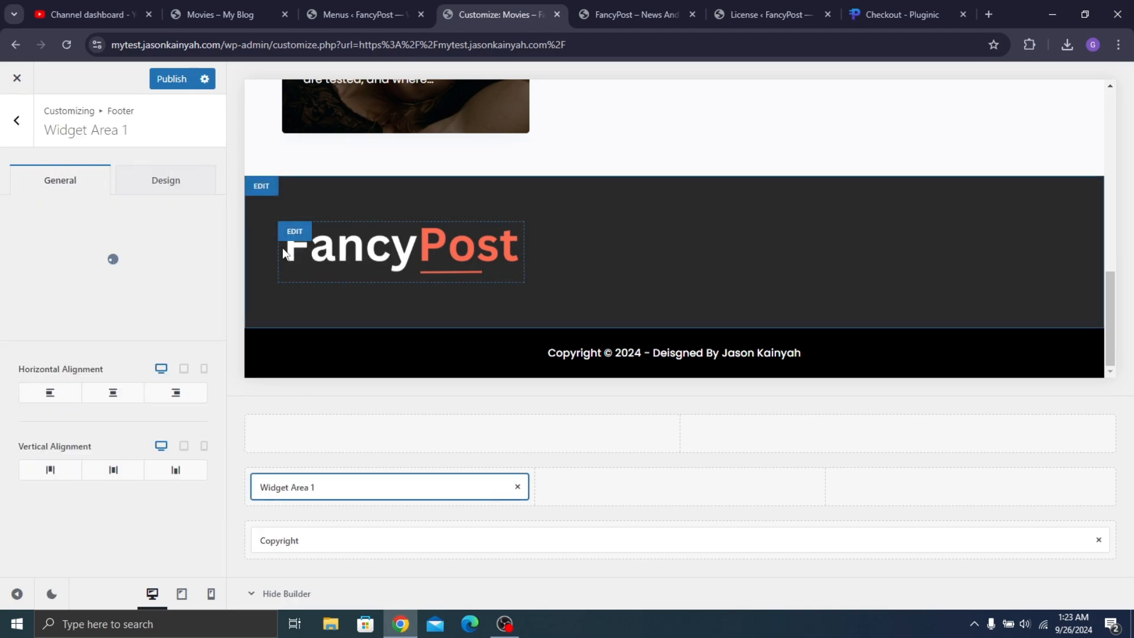
{"action": "left_click", "coordinate": [132, 281]}
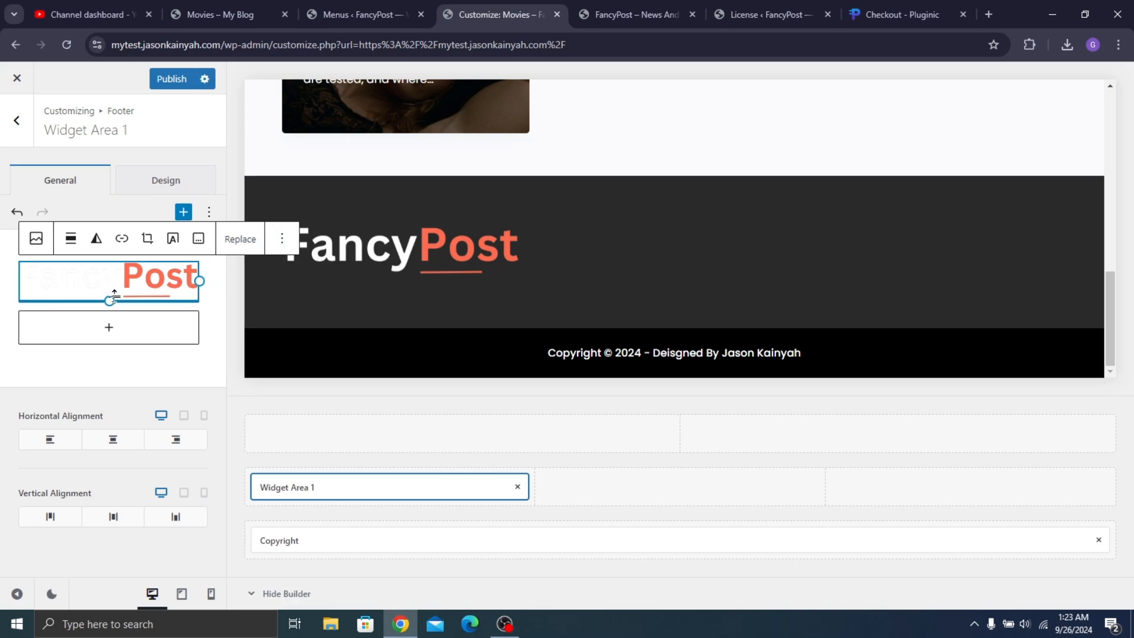
{"action": "left_click_drag", "start_coordinate": [112, 298], "coordinate": [106, 294]}
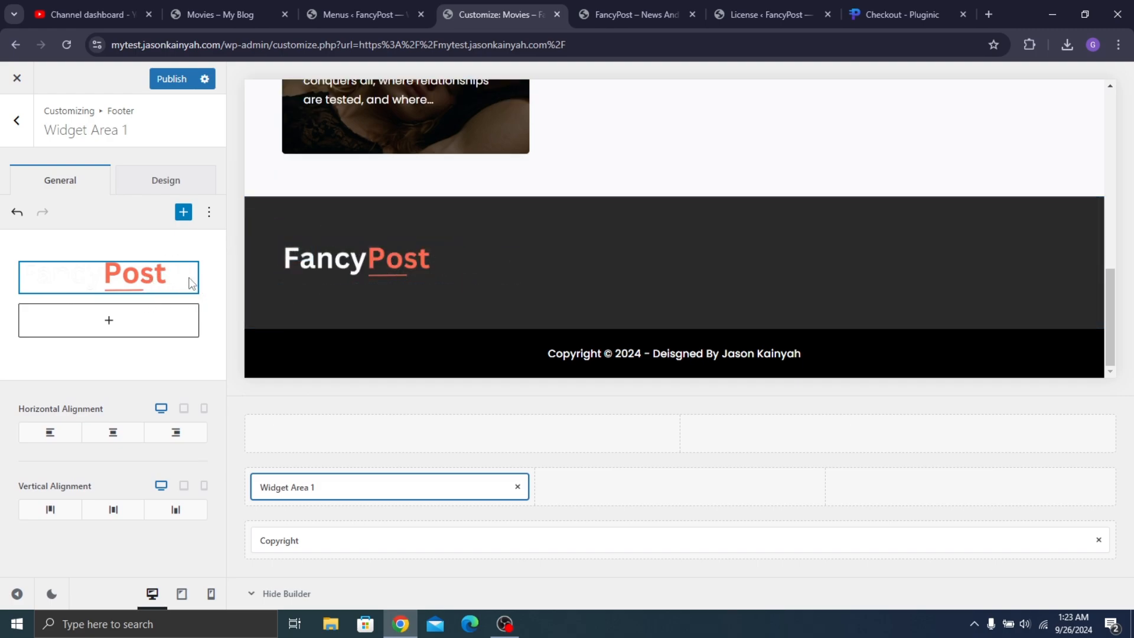
{"action": "left_click", "coordinate": [131, 279]}
{"action": "left_click_drag", "start_coordinate": [168, 278], "coordinate": [187, 280]}
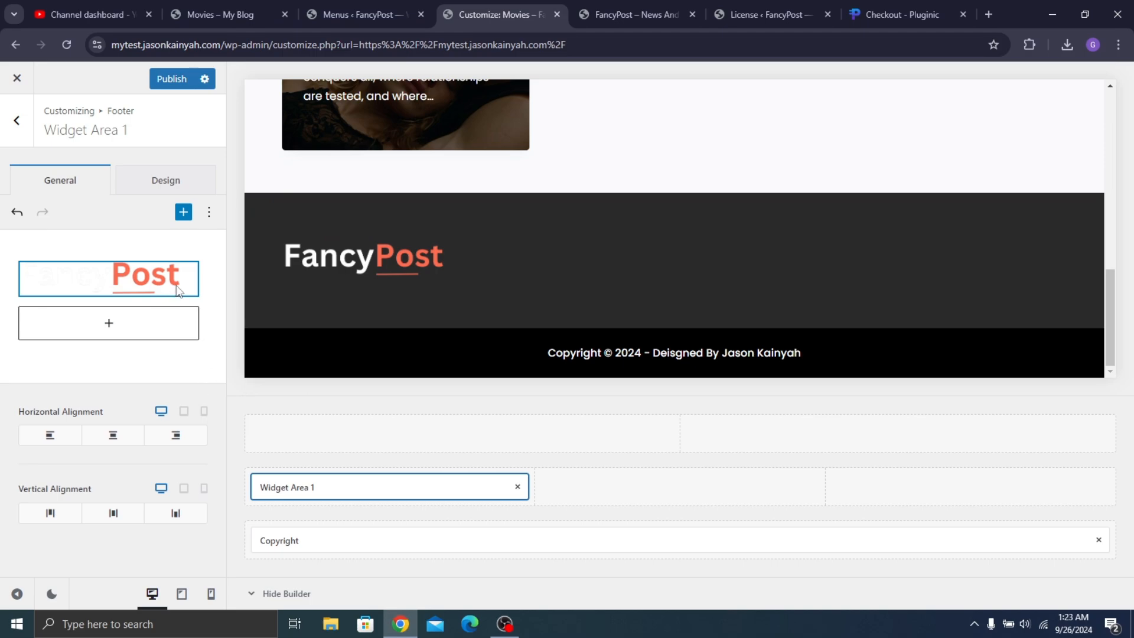
Add a Paragraph block below the logo holding the Lorem ipsum text copied from the live footer
{"action": "left_click", "coordinate": [106, 329]}
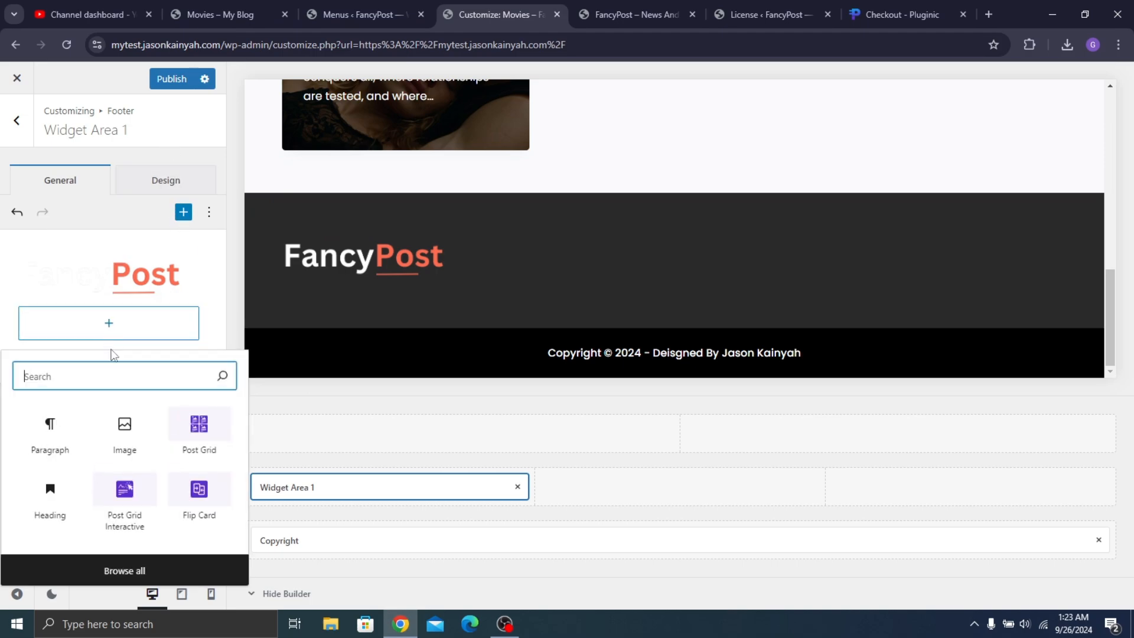
{"action": "left_click", "coordinate": [73, 417]}
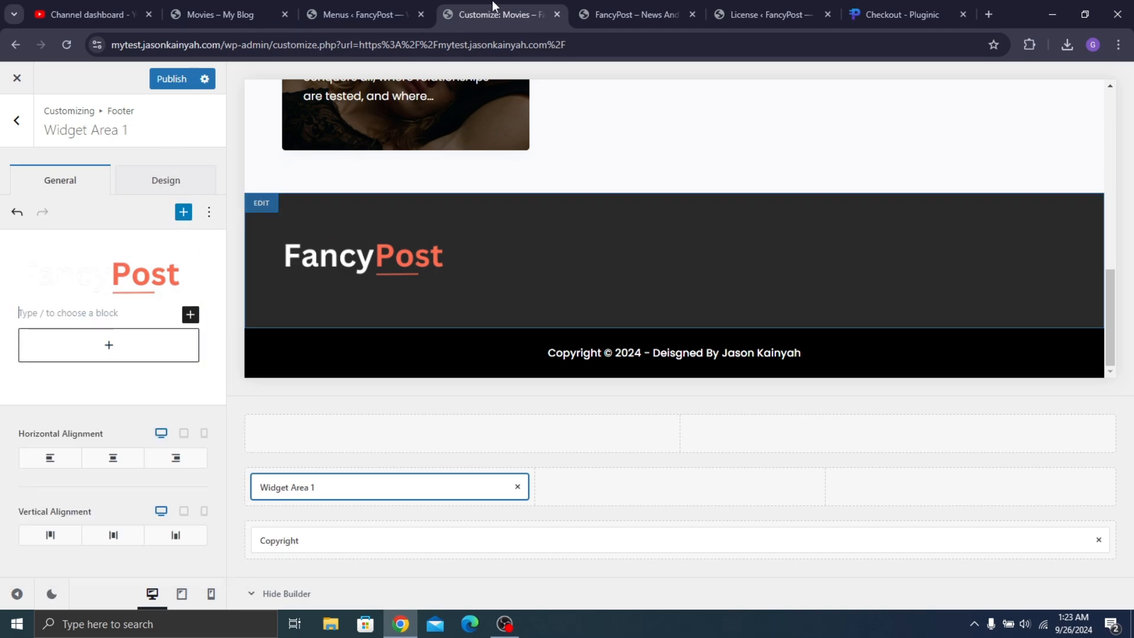
{"action": "left_click", "coordinate": [222, 7]}
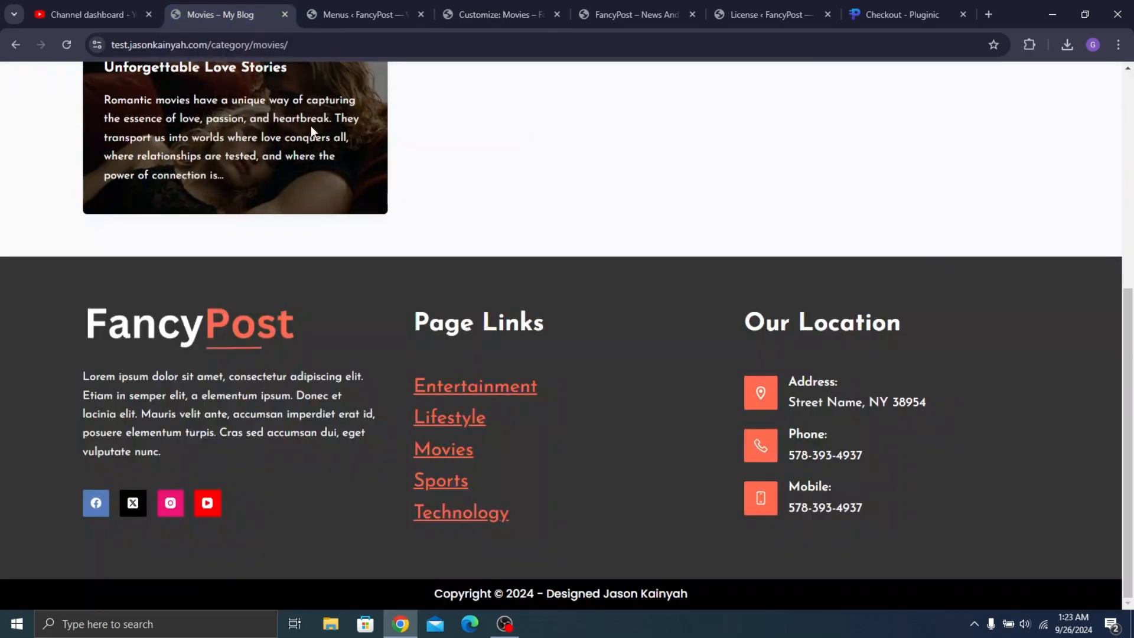
{"action": "triple_click", "coordinate": [229, 384]}
{"action": "key", "text": "ctrl+c"}
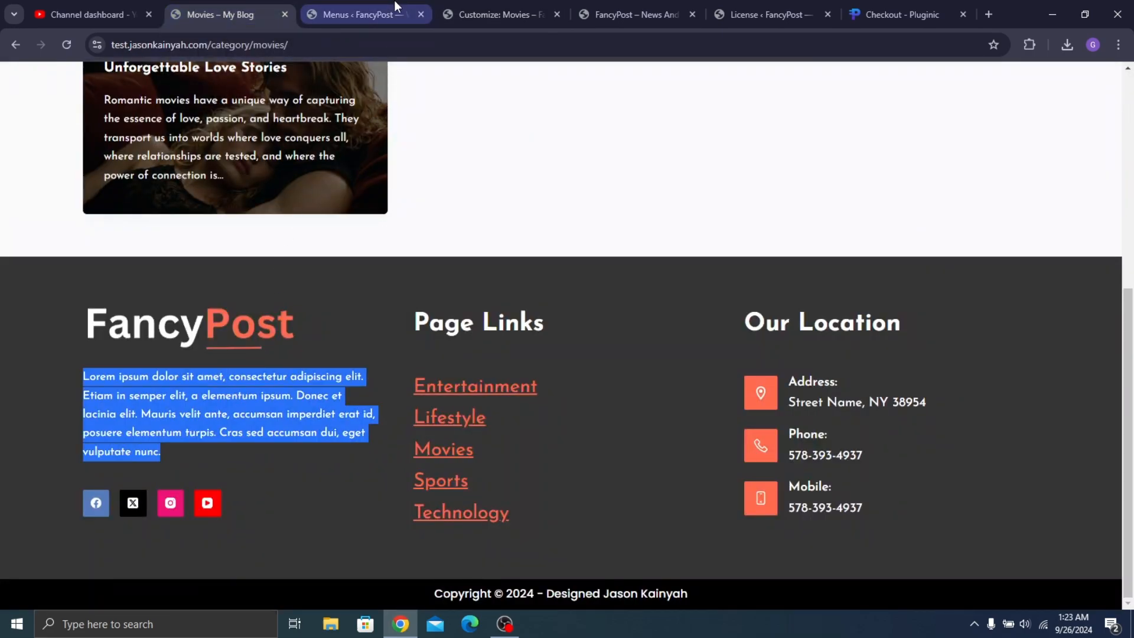
{"action": "left_click", "coordinate": [477, 7]}
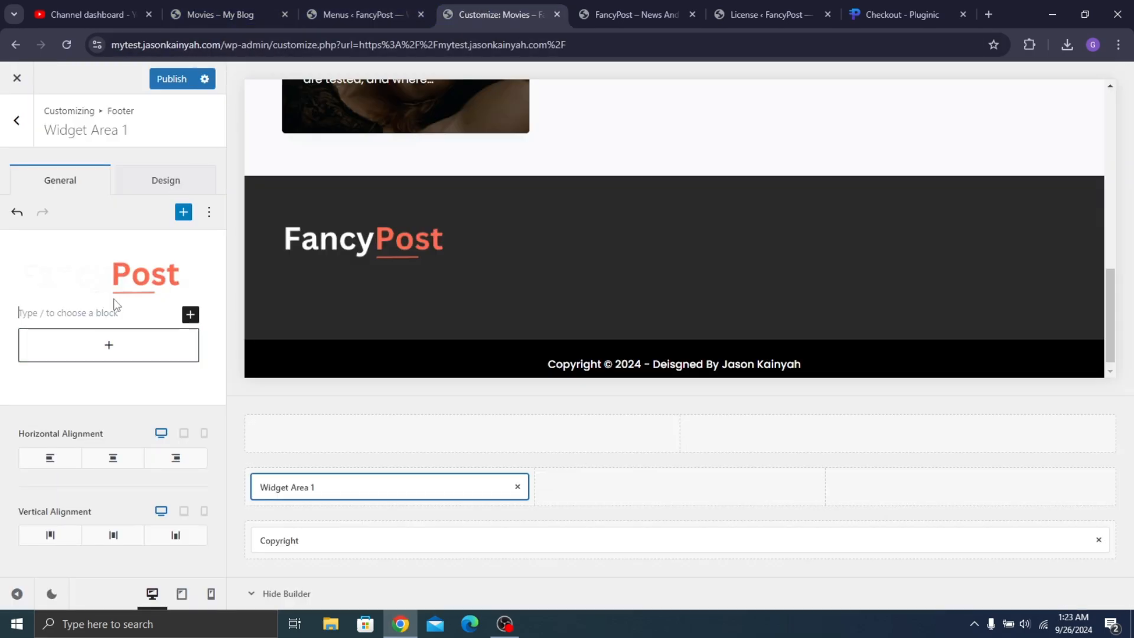
{"action": "key", "text": "ctrl+v"}
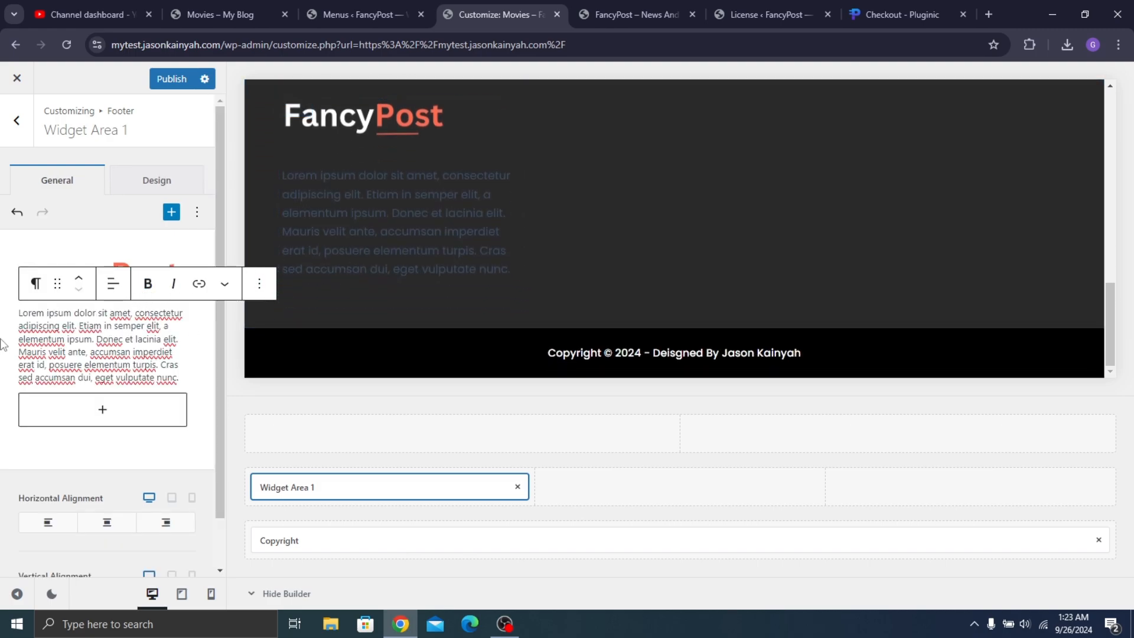
{"action": "left_click_drag", "start_coordinate": [157, 339], "coordinate": [158, 348]}
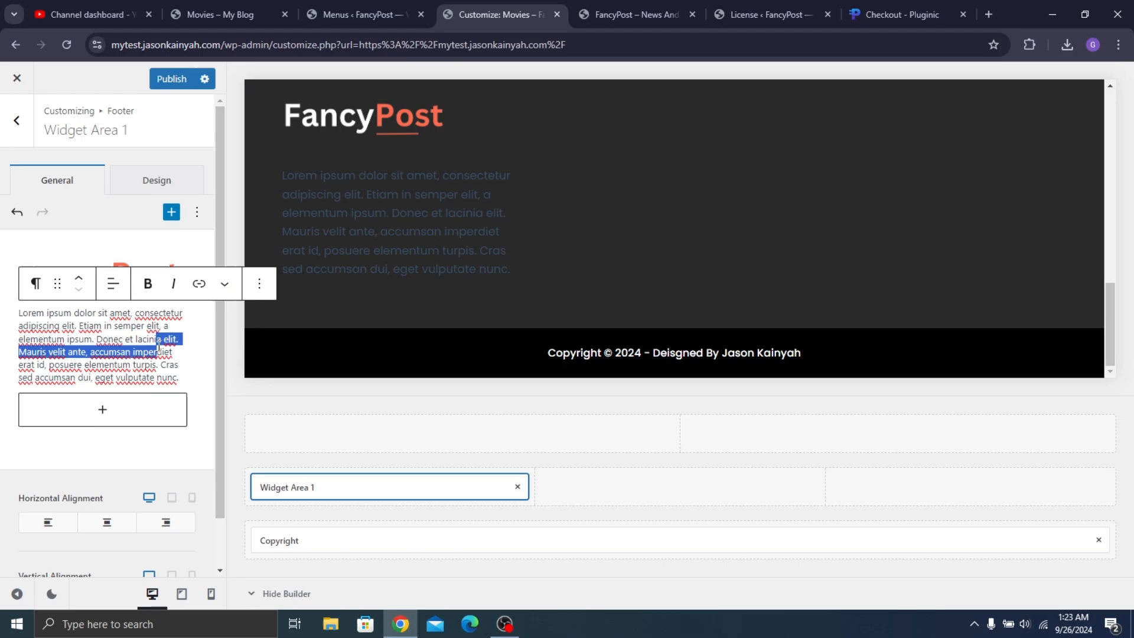
Set the paragraph's text colour to white
{"action": "left_click", "coordinate": [256, 284]}
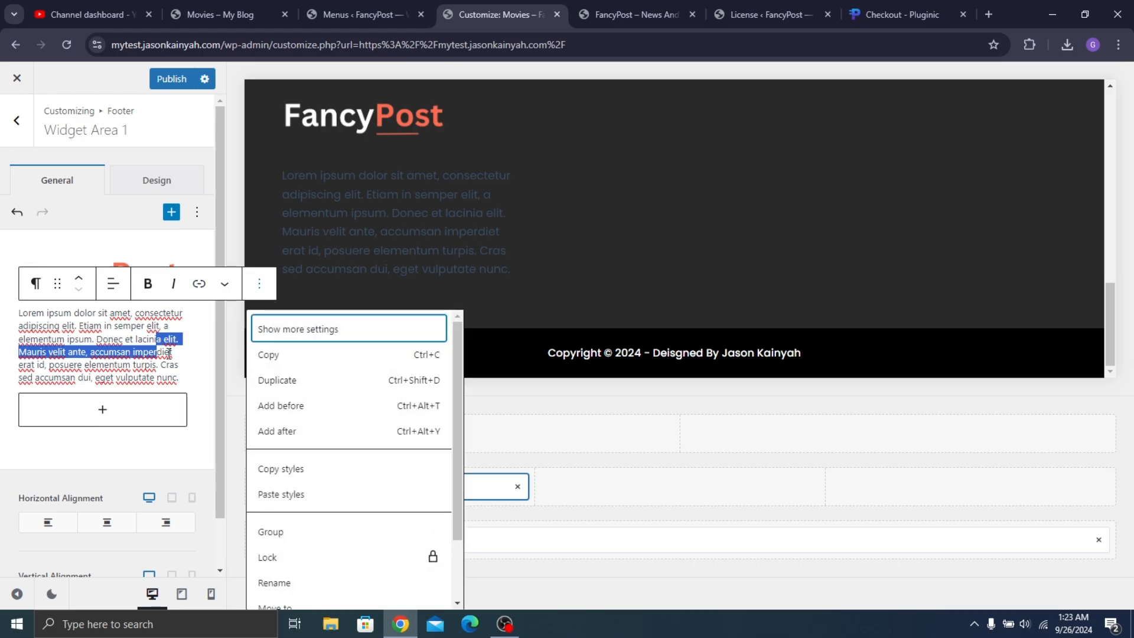
{"action": "left_click", "coordinate": [311, 328]}
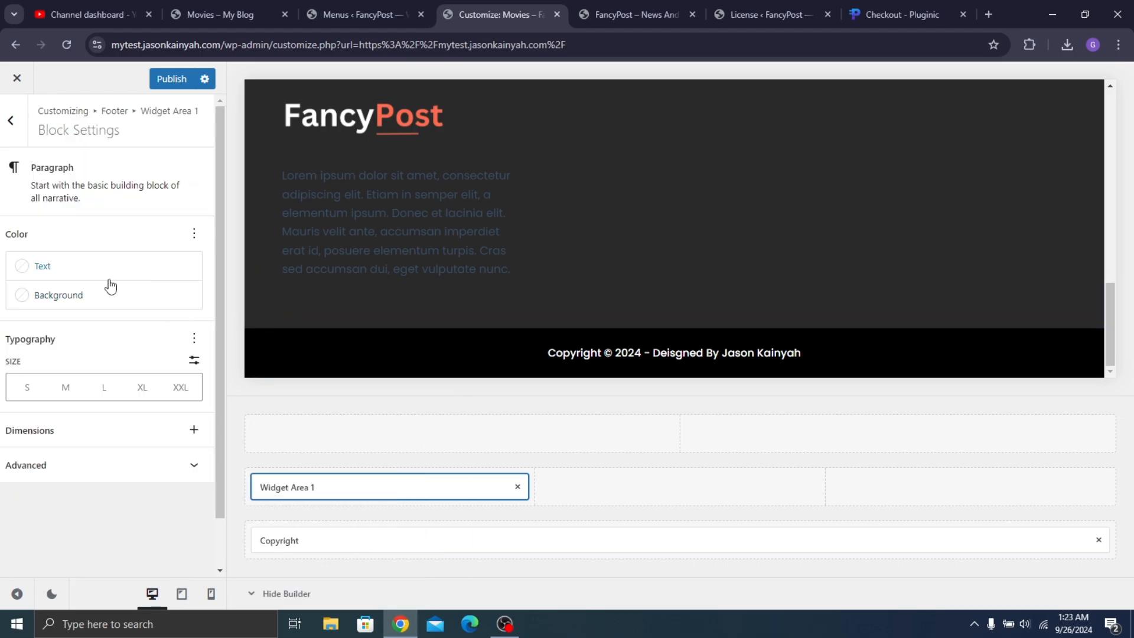
{"action": "left_click", "coordinate": [27, 274]}
{"action": "left_click", "coordinate": [276, 423]}
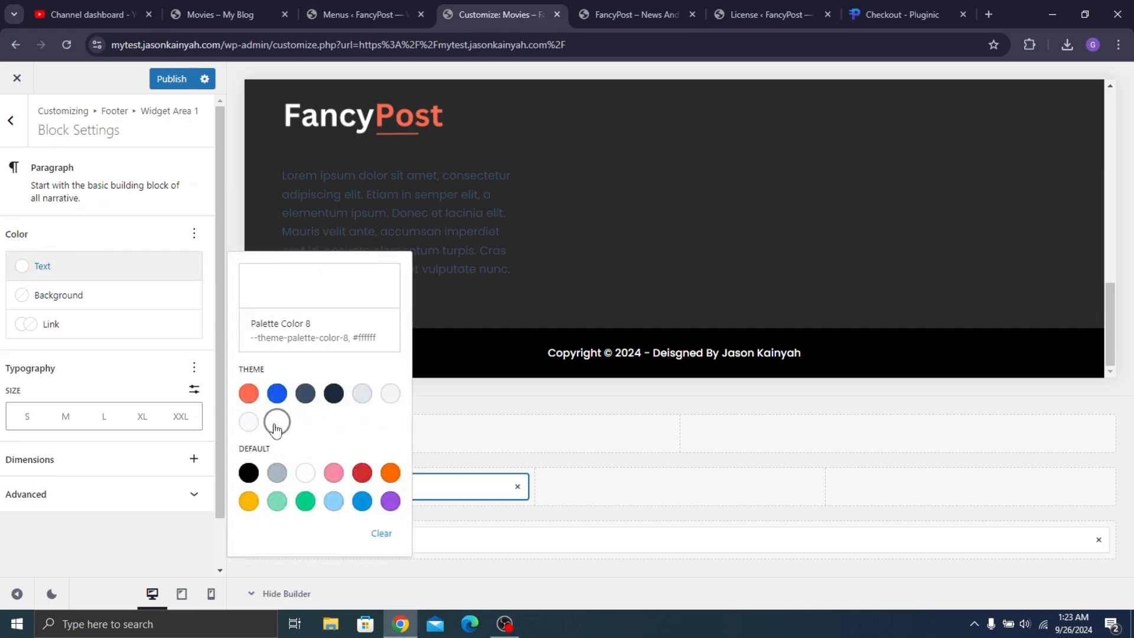
{"action": "left_click", "coordinate": [104, 237]}
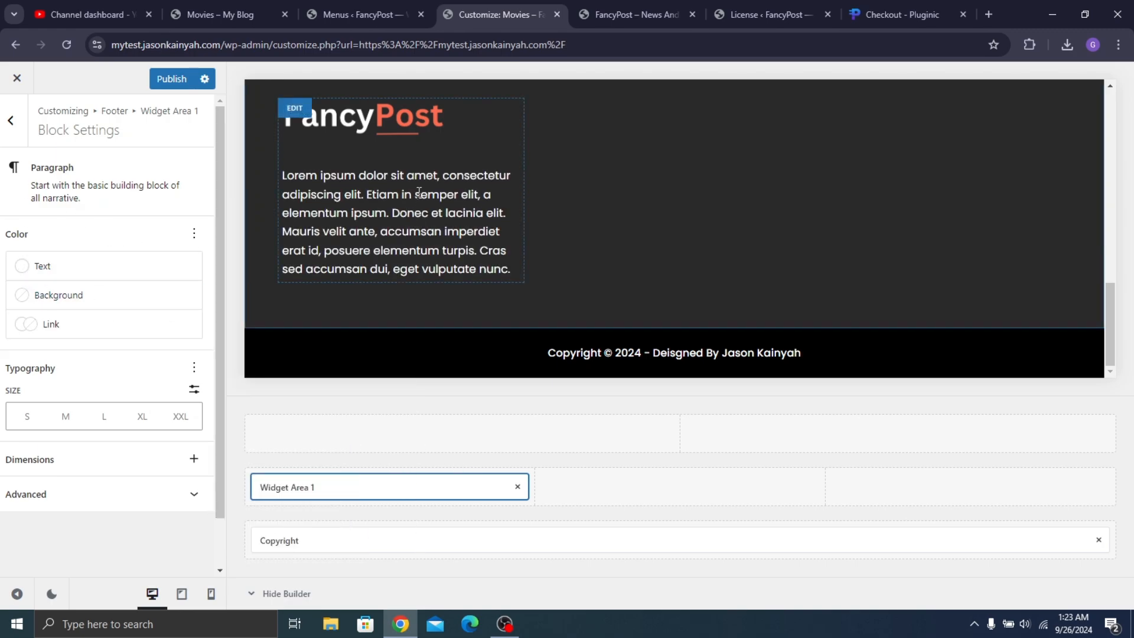
Enable Dimensions margin on the paragraph and adjust its top margin
{"action": "scroll", "coordinate": [140, 371], "scroll_direction": "down", "scroll_amount": 2}
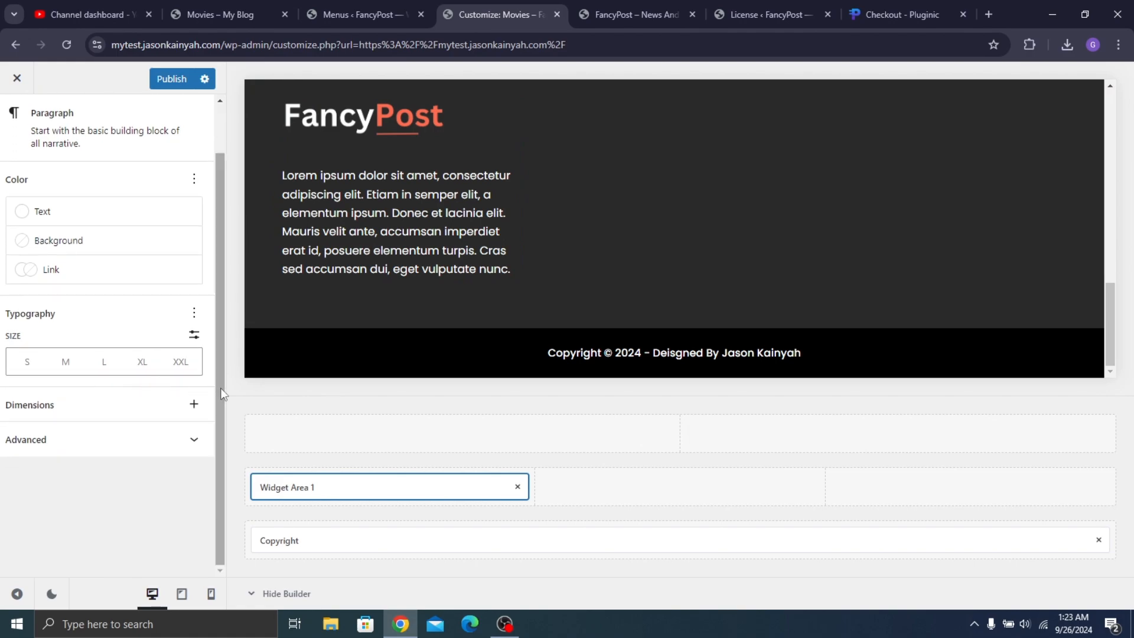
{"action": "left_click", "coordinate": [194, 404]}
{"action": "left_click", "coordinate": [408, 463]}
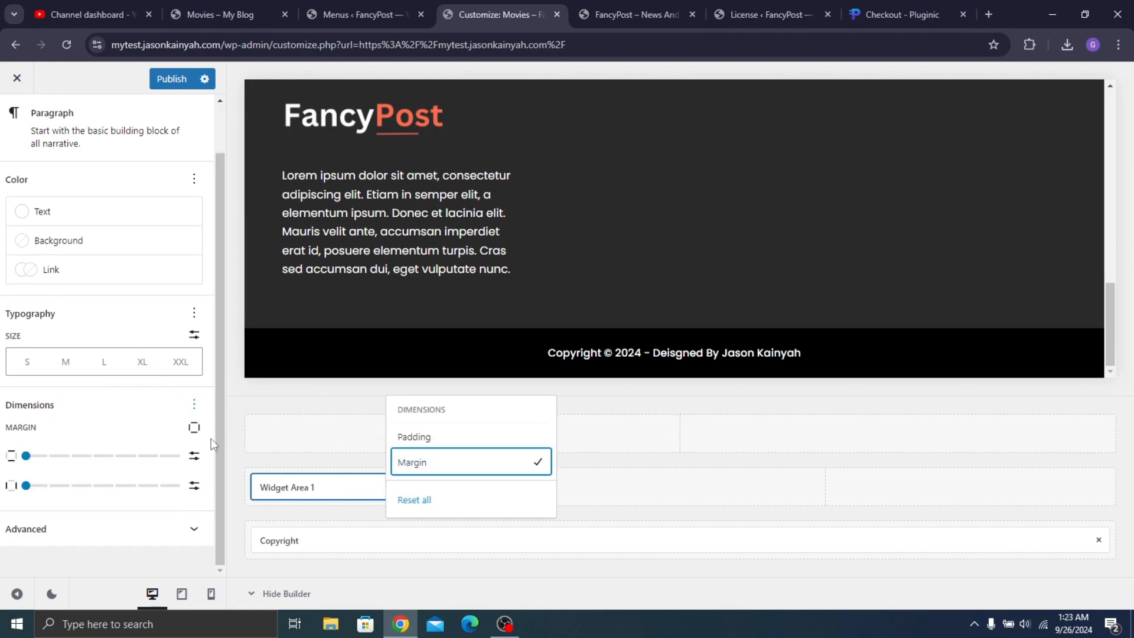
{"action": "left_click", "coordinate": [189, 428]}
{"action": "left_click", "coordinate": [223, 278]}
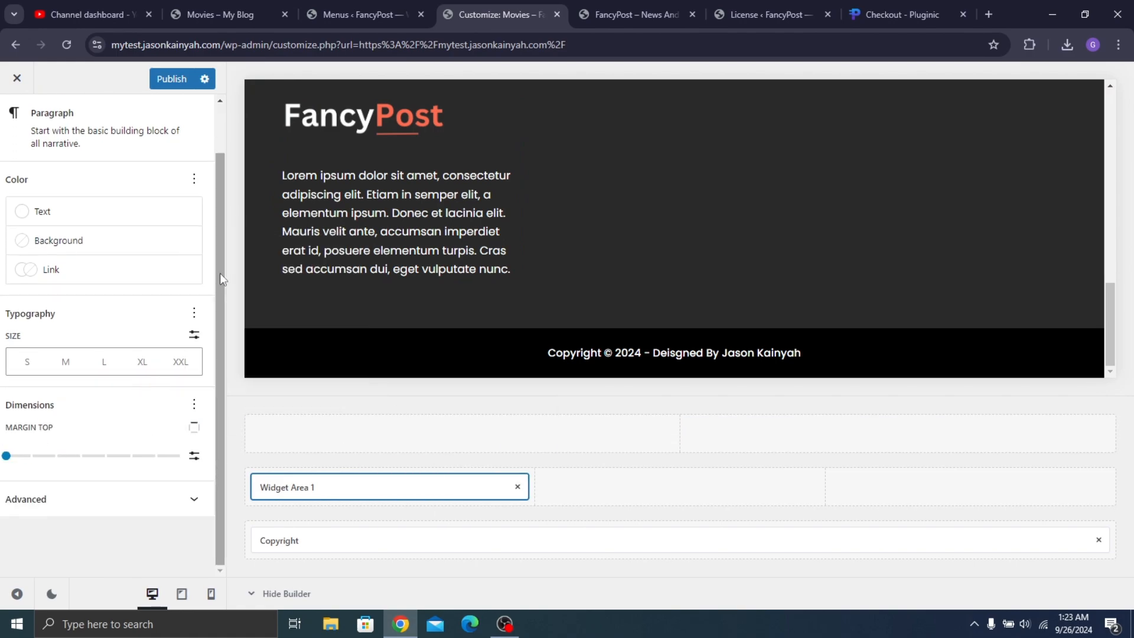
{"action": "left_click", "coordinate": [9, 457]}
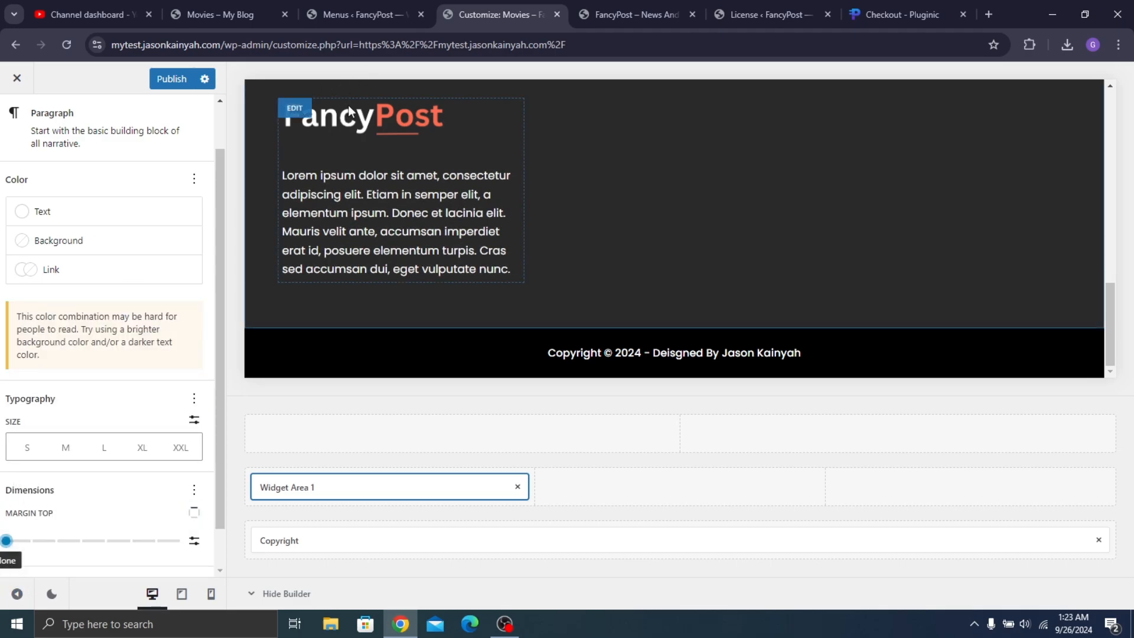
Insert a Socials block with Facebook, X and Instagram icons by searching 'socials'
{"action": "scroll", "coordinate": [6, 134], "scroll_direction": "up", "scroll_amount": 2}
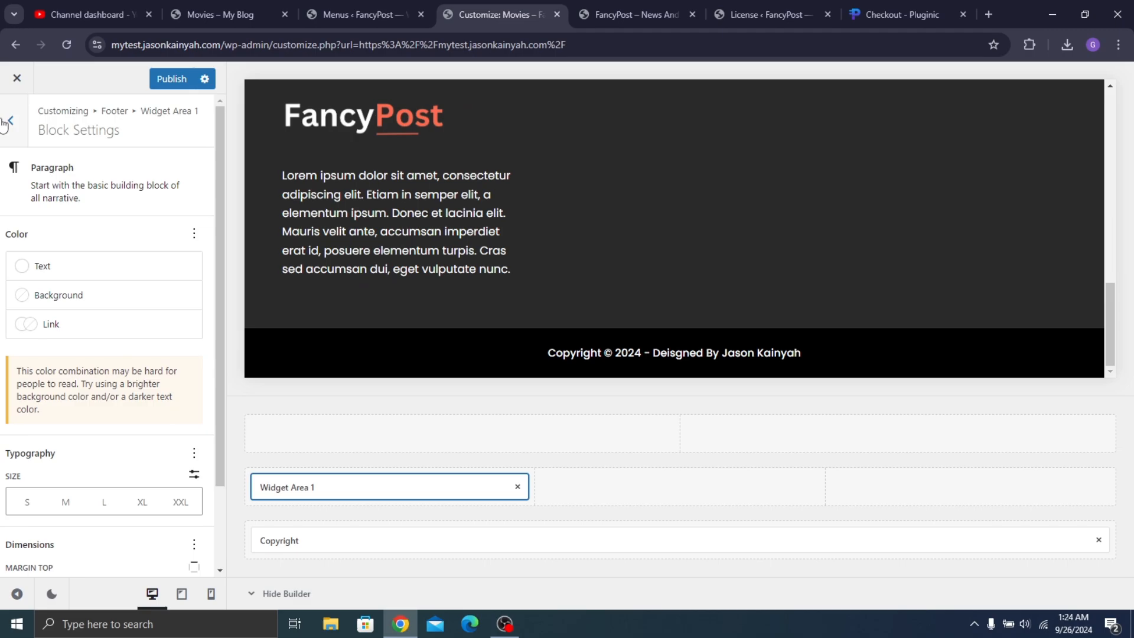
{"action": "left_click", "coordinate": [11, 118]}
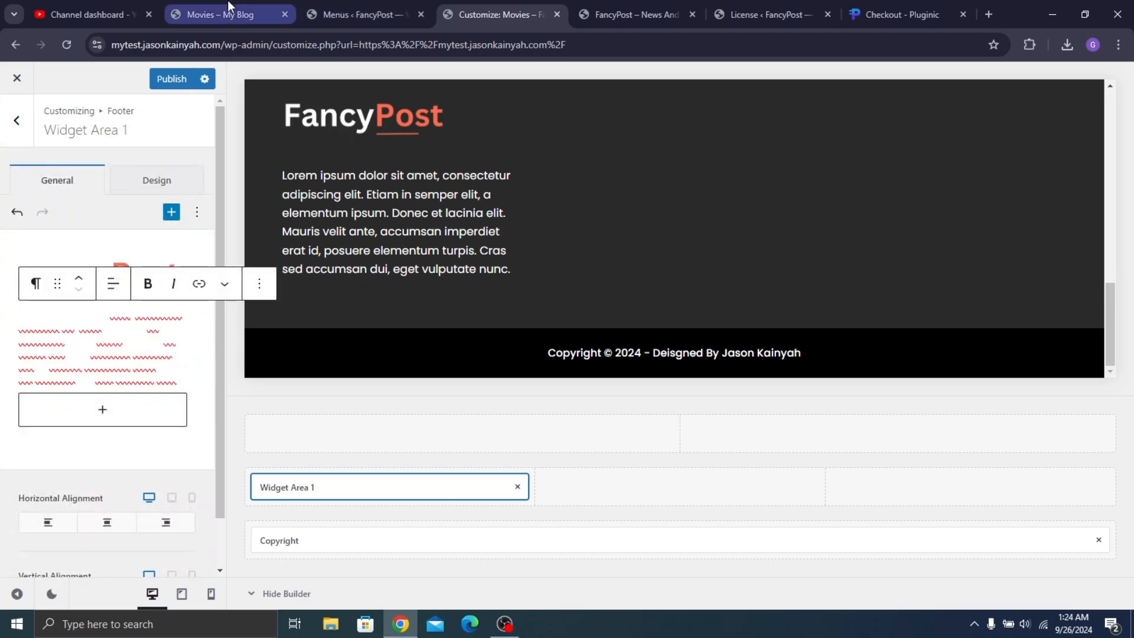
{"action": "left_click", "coordinate": [221, 15]}
{"action": "left_click", "coordinate": [506, 14]}
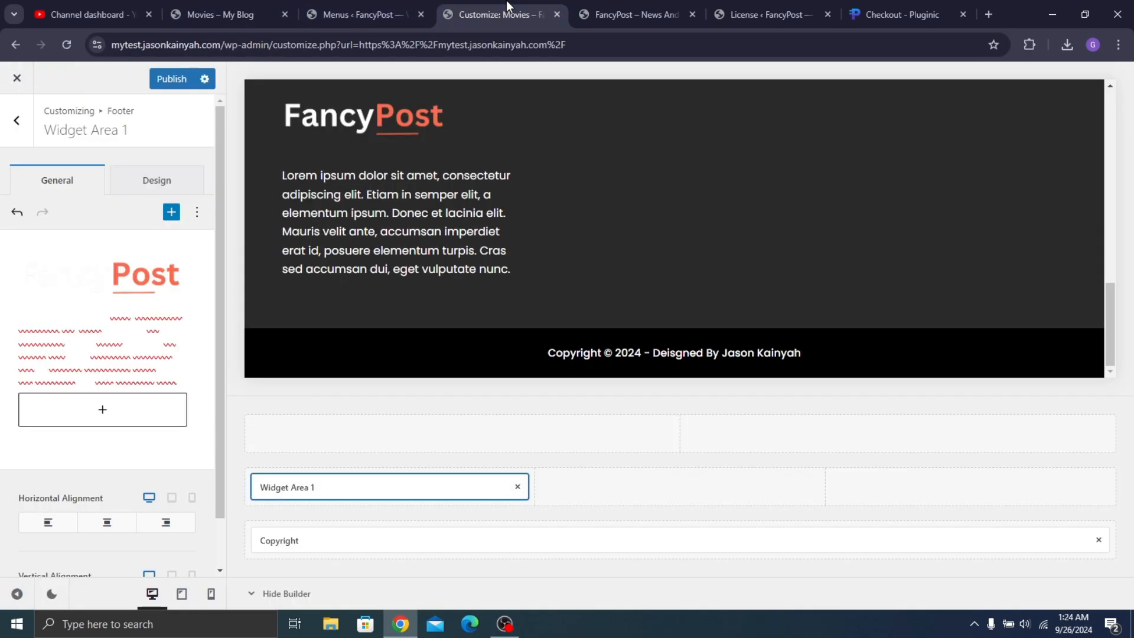
{"action": "left_click", "coordinate": [102, 412]}
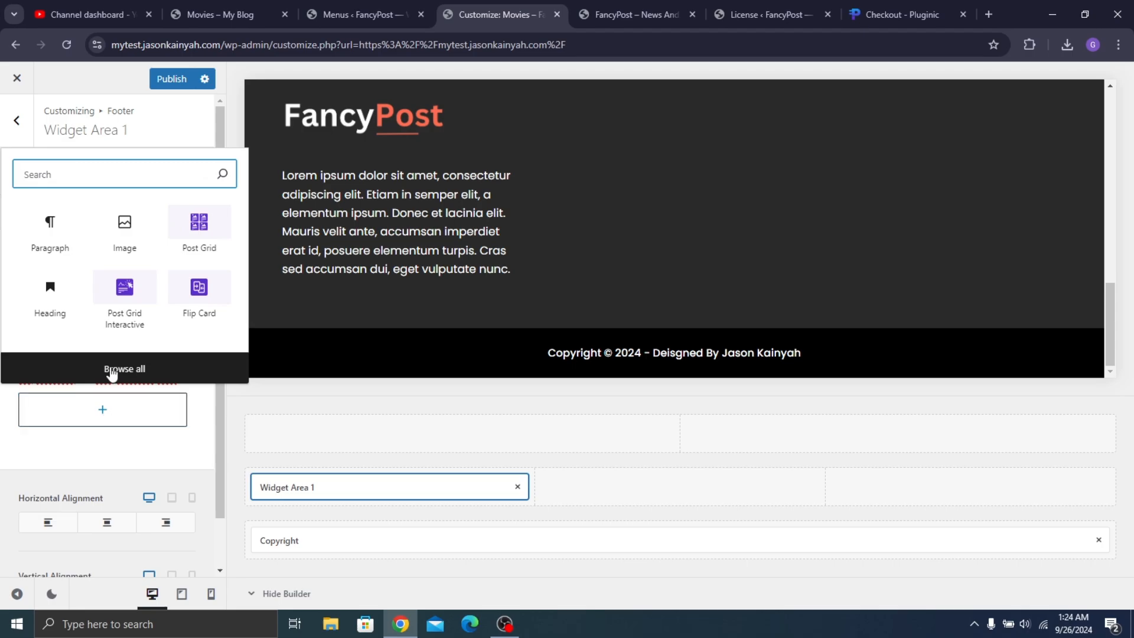
{"action": "type", "text": "socials"}
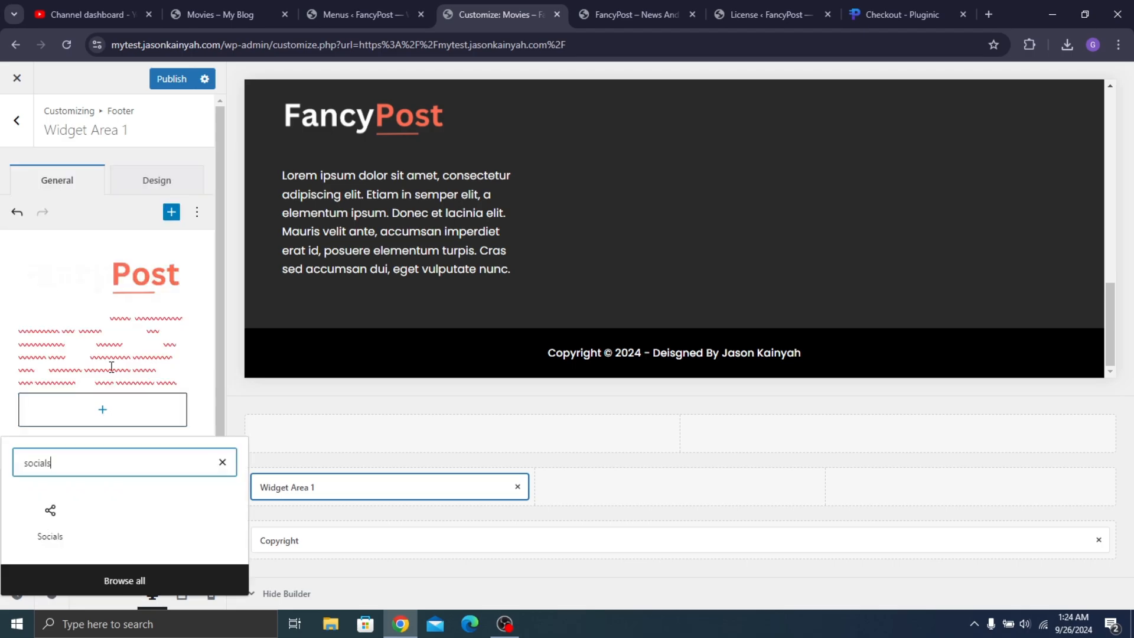
{"action": "key", "text": "Return"}
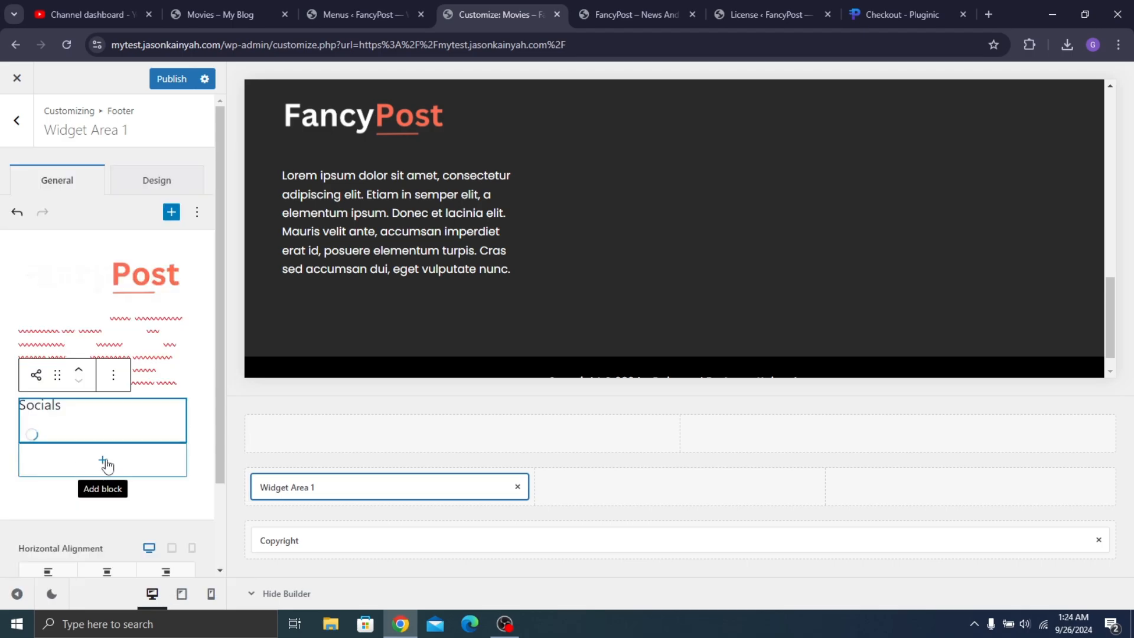
{"action": "left_click", "coordinate": [139, 400]}
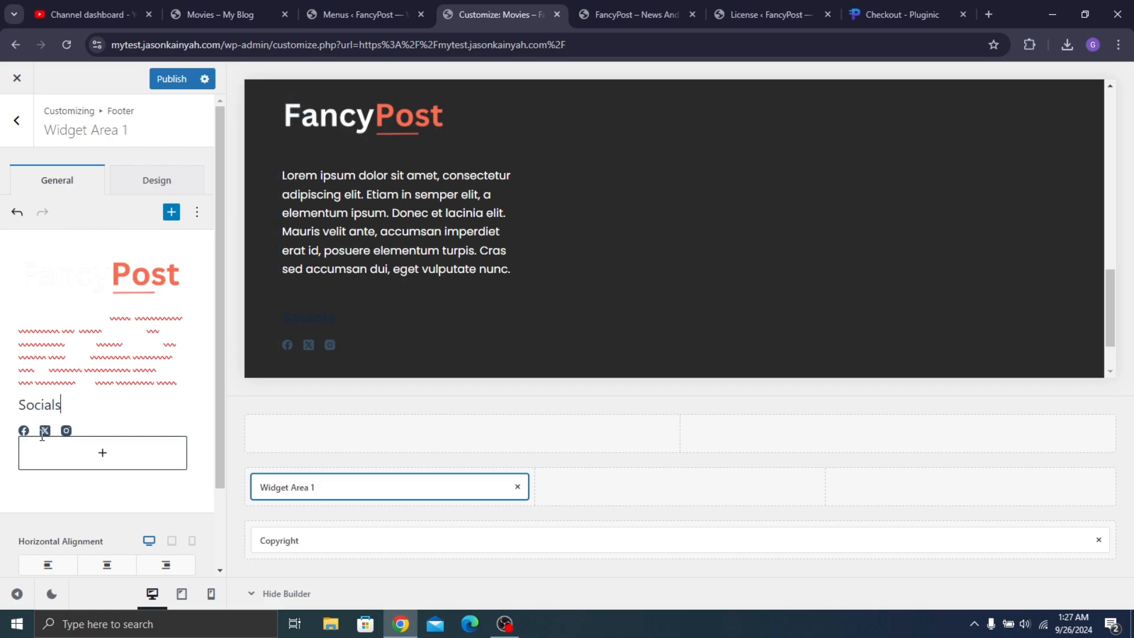
Delete the Socials heading block, then select the social icons block and open its options
{"action": "left_click", "coordinate": [41, 408]}
{"action": "left_click", "coordinate": [346, 376]}
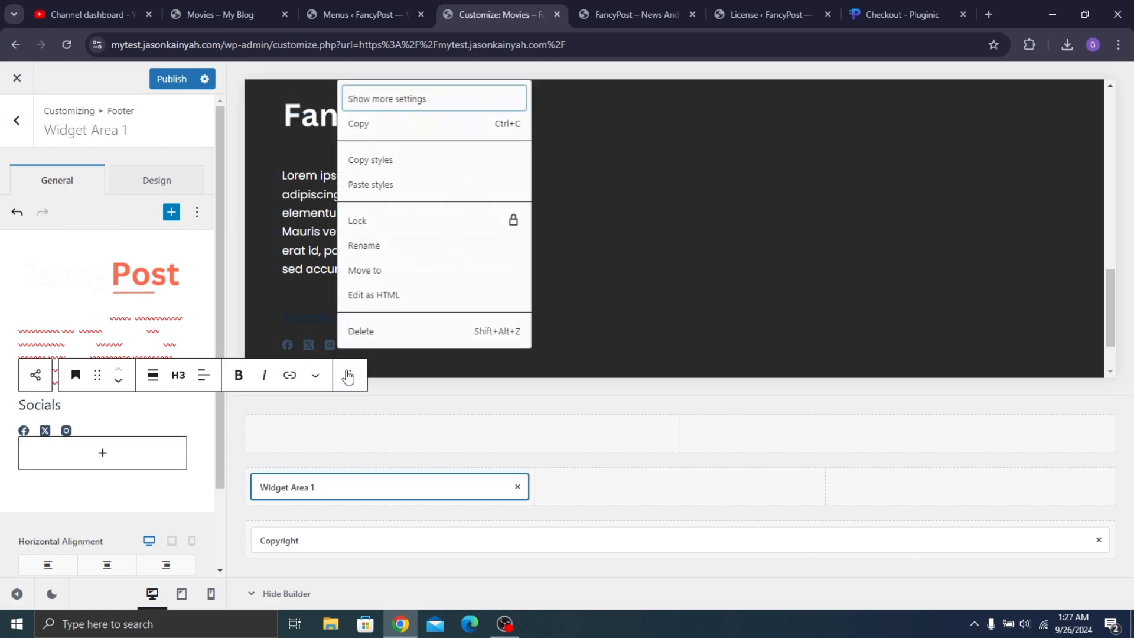
{"action": "left_click", "coordinate": [360, 331]}
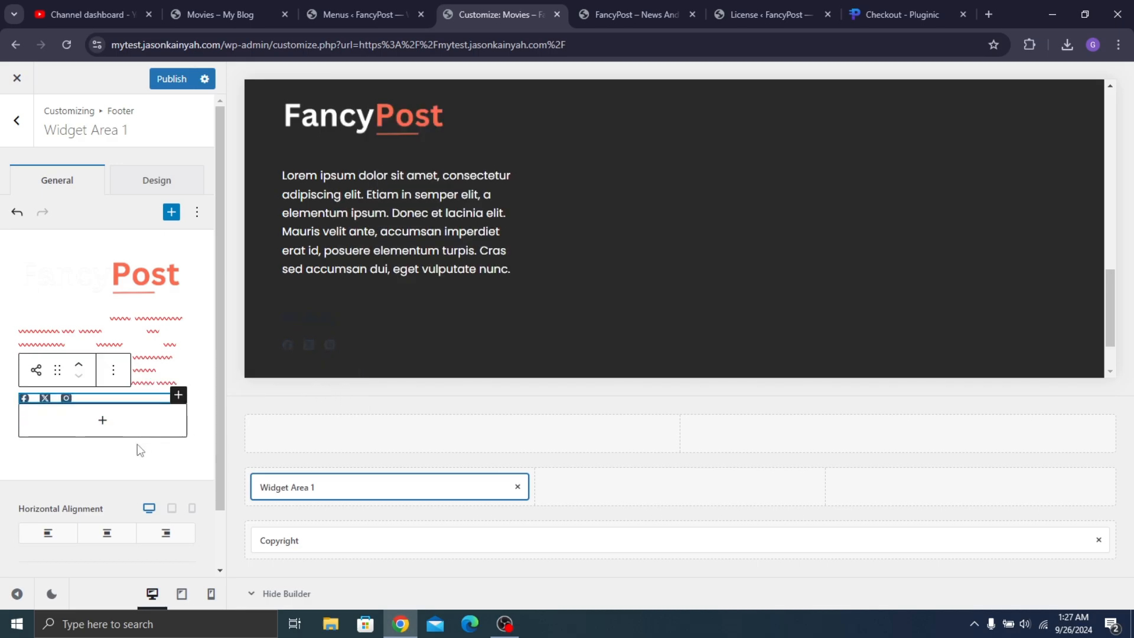
{"action": "left_click", "coordinate": [114, 403]}
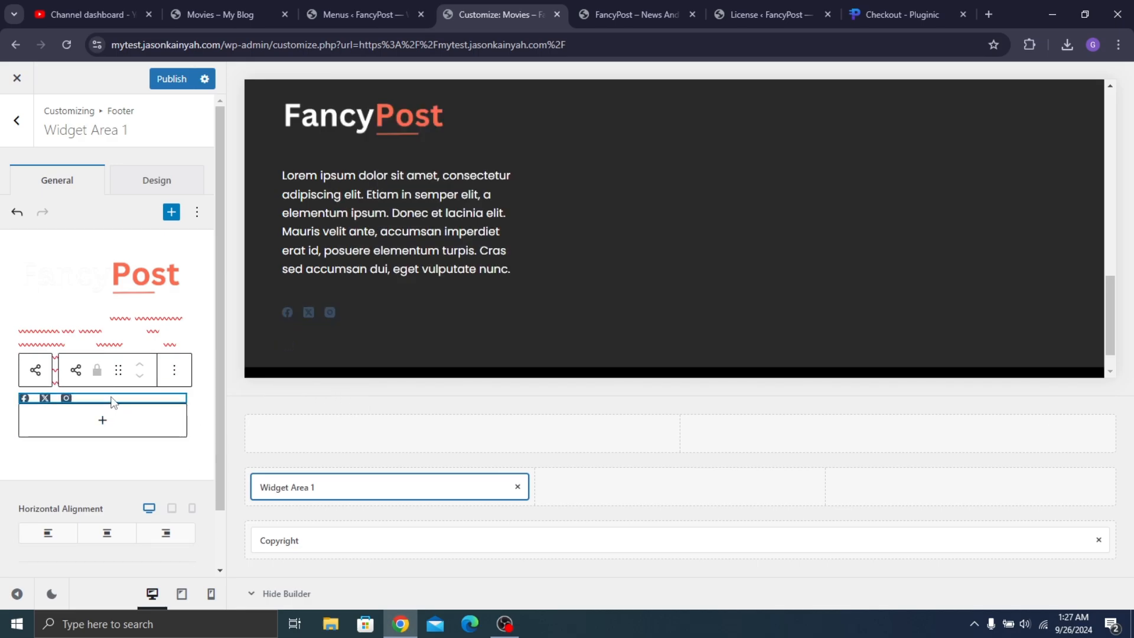
{"action": "left_click", "coordinate": [174, 371]}
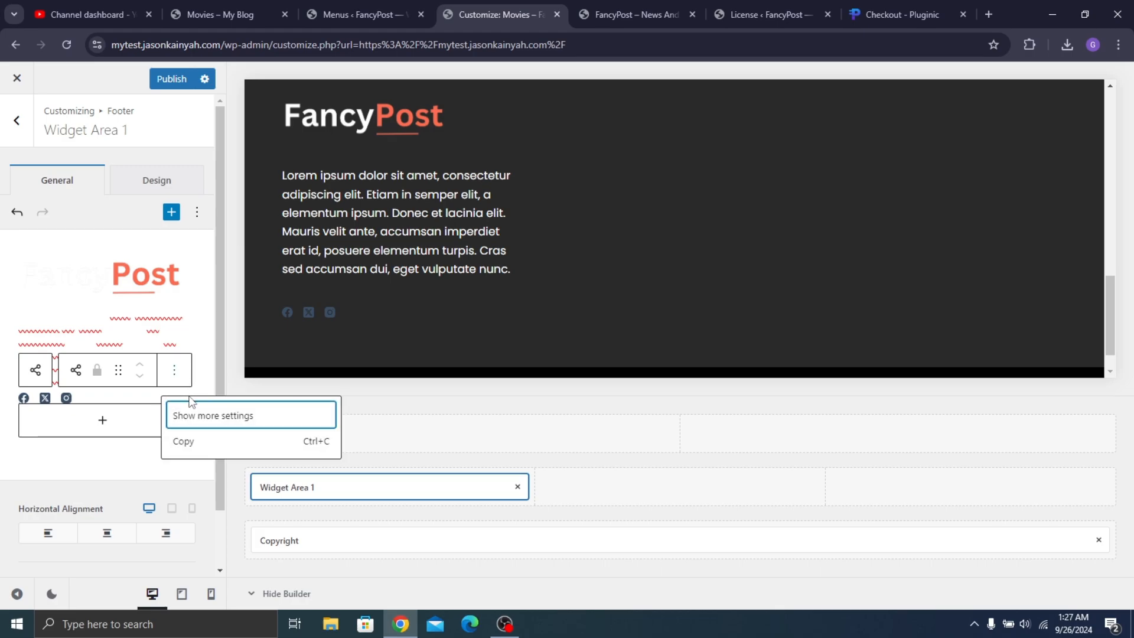
Add YouTube to the footer's social icon channels
{"action": "left_click", "coordinate": [207, 417]}
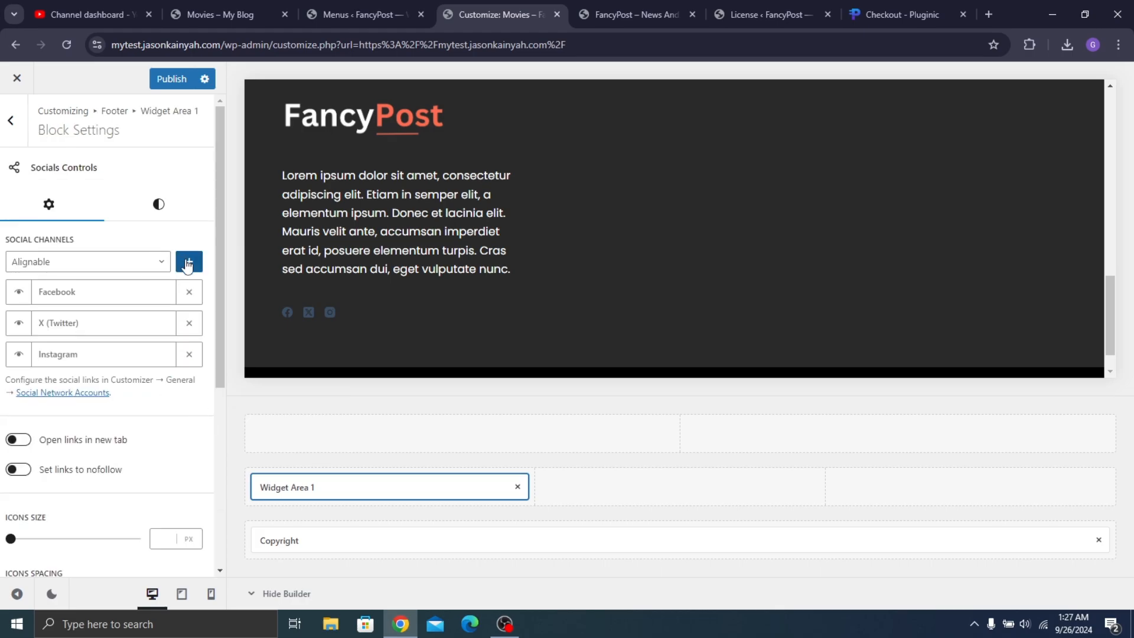
{"action": "left_click", "coordinate": [163, 261]}
{"action": "scroll", "coordinate": [67, 366], "scroll_direction": "down", "scroll_amount": 15}
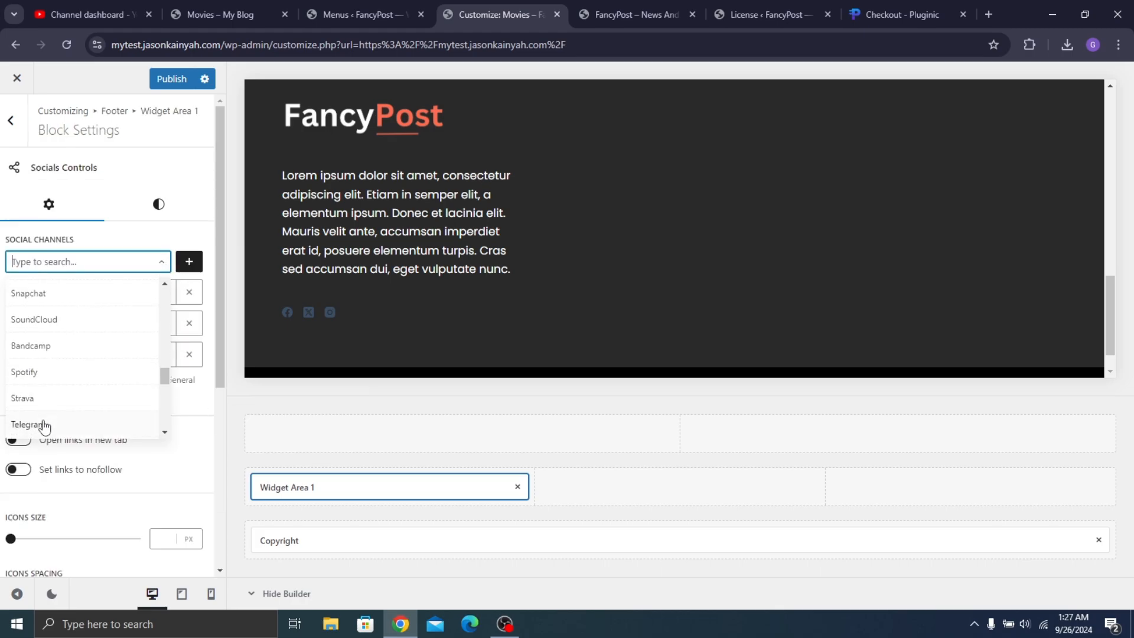
{"action": "left_click", "coordinate": [50, 402]}
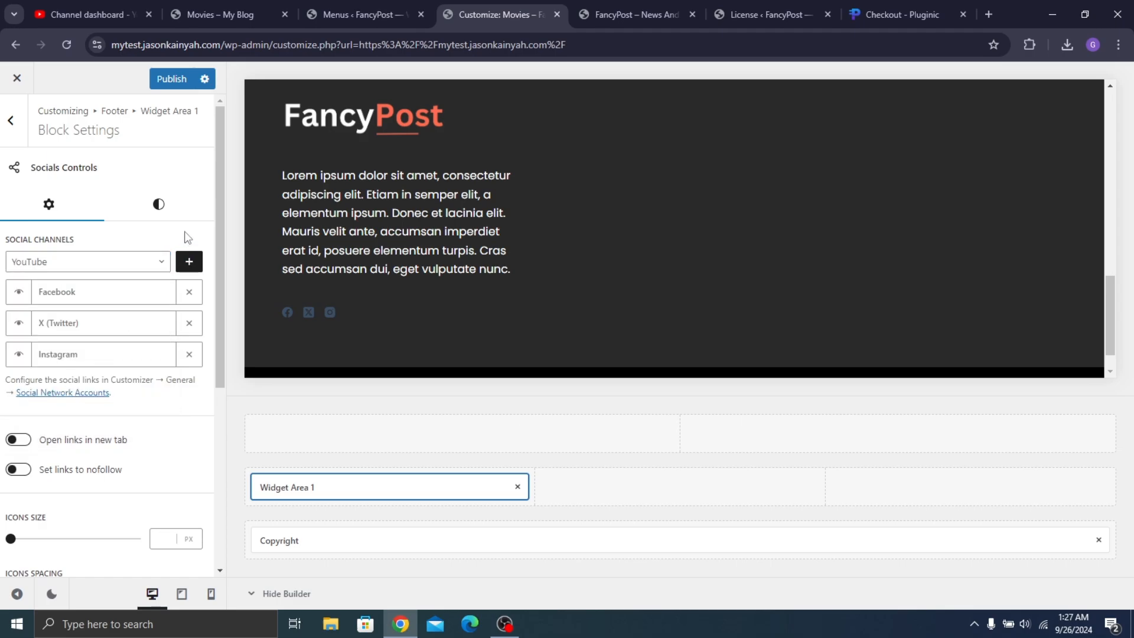
{"action": "left_click", "coordinate": [189, 260]}
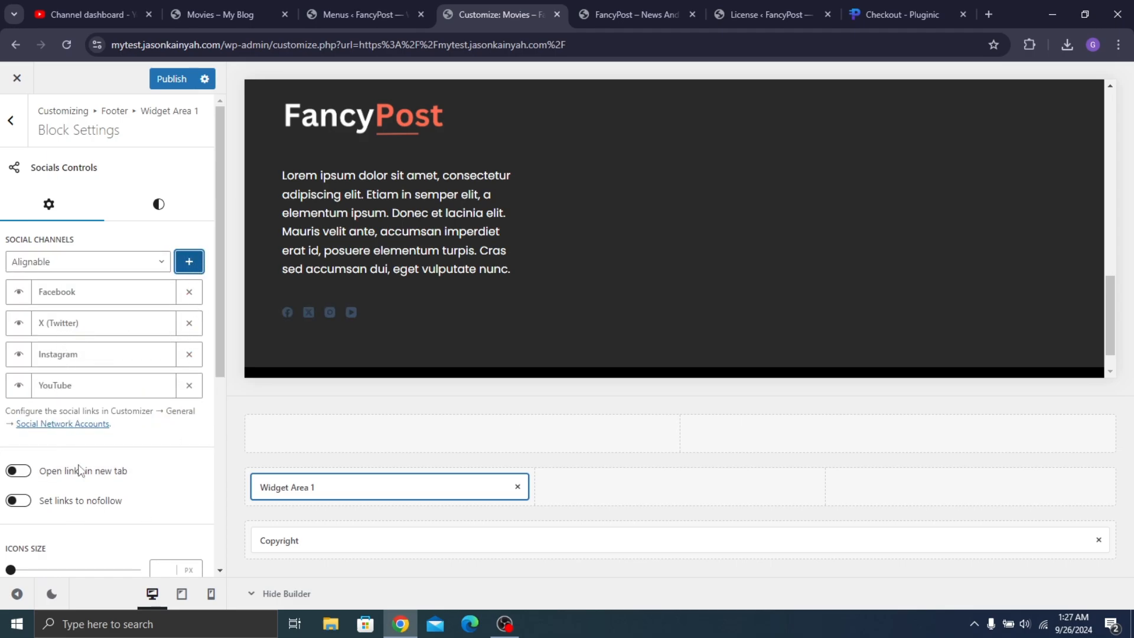
Show the social icons as solid squares in official brand colours
{"action": "scroll", "coordinate": [81, 468], "scroll_direction": "down", "scroll_amount": 5}
{"action": "left_click", "coordinate": [146, 416]}
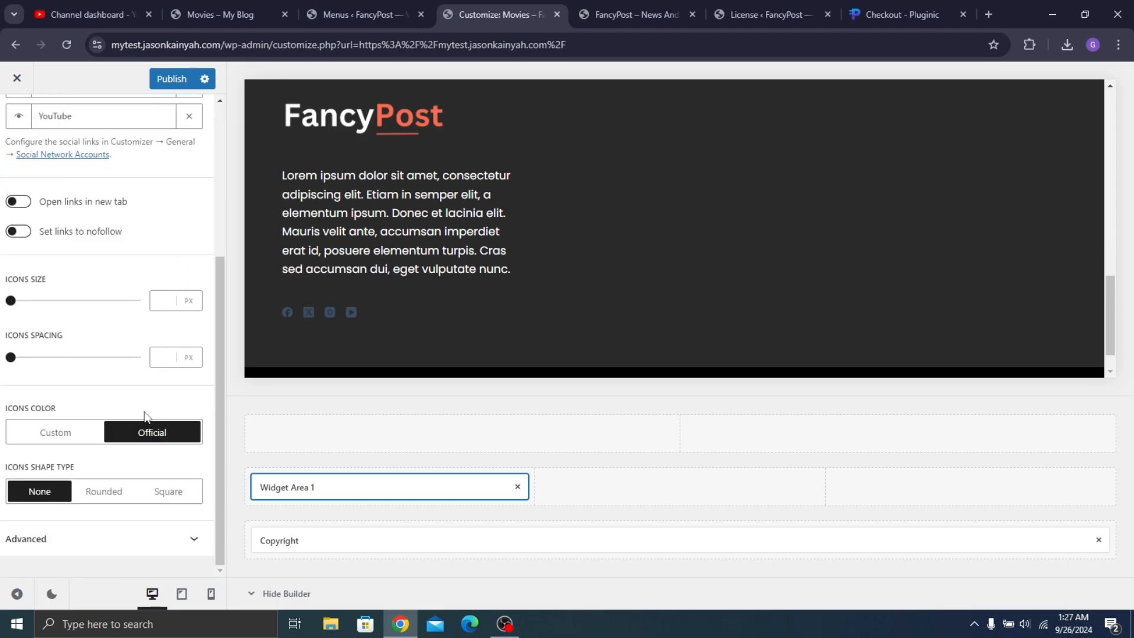
{"action": "left_click", "coordinate": [163, 496]}
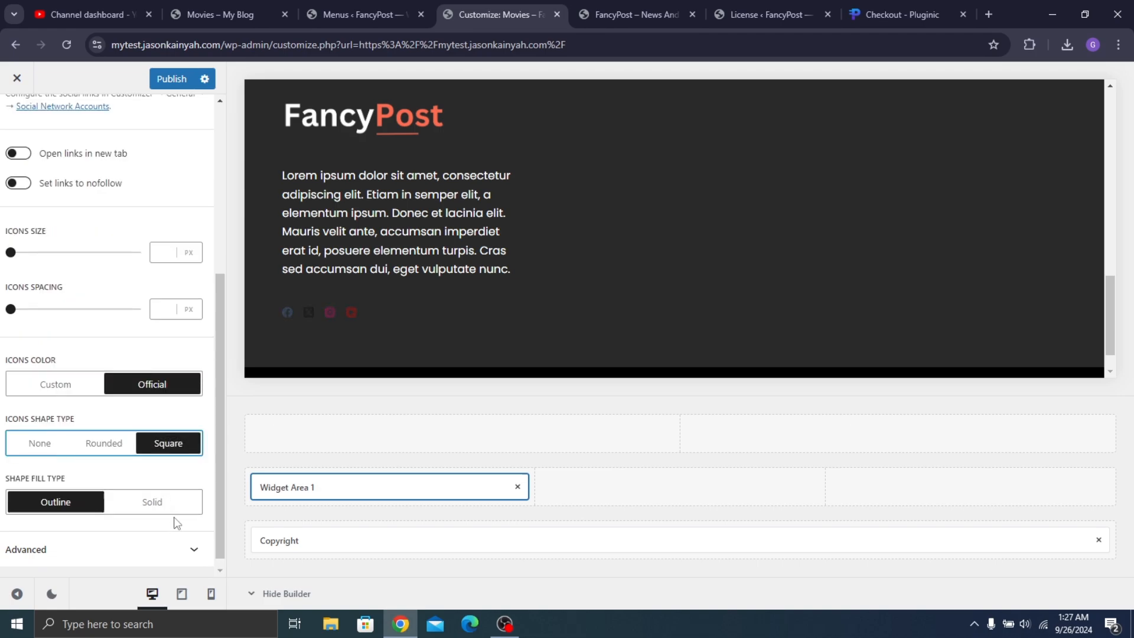
{"action": "left_click", "coordinate": [175, 511]}
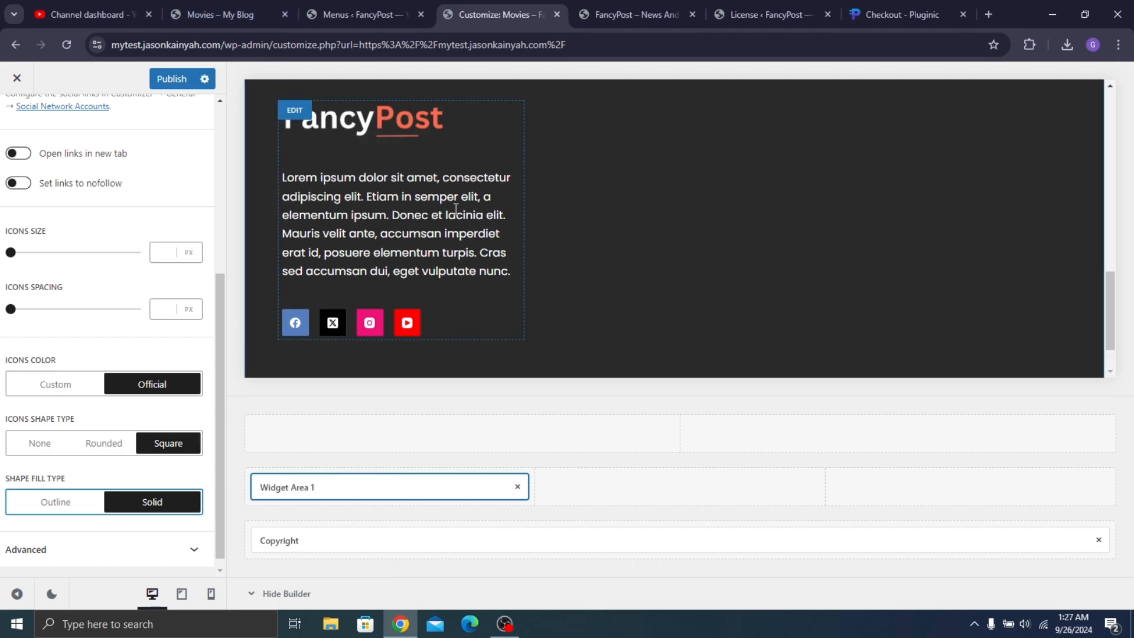
{"action": "scroll", "coordinate": [521, 168], "scroll_direction": "up", "scroll_amount": 5}
{"action": "scroll", "coordinate": [520, 168], "scroll_direction": "down", "scroll_amount": 5}
{"action": "scroll", "coordinate": [14, 195], "scroll_direction": "up", "scroll_amount": 5}
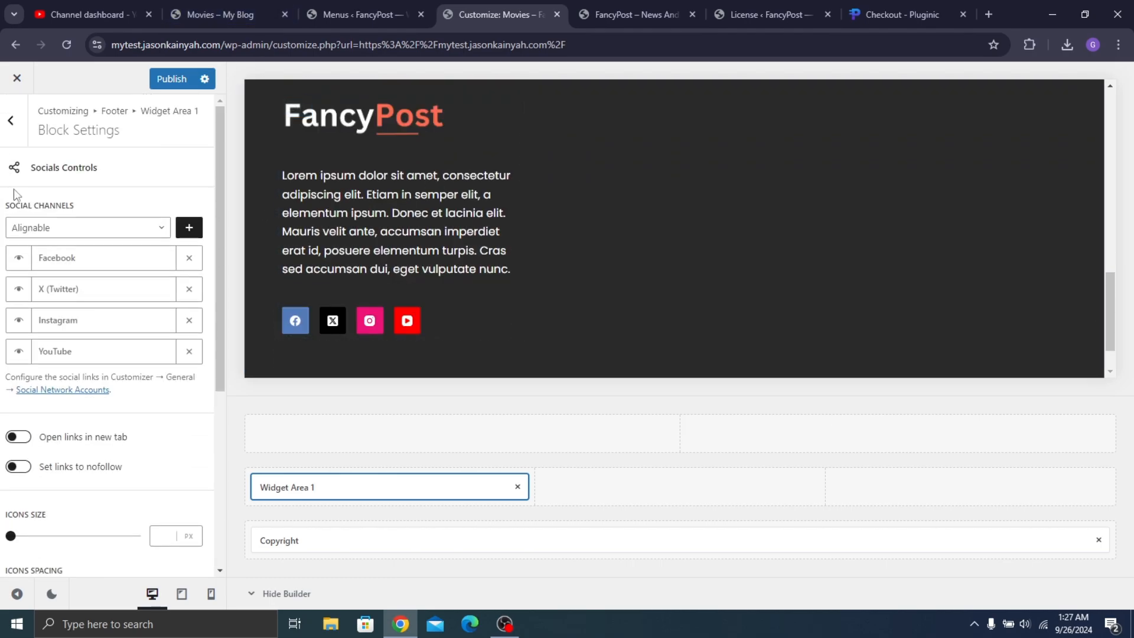
Return to the footer elements and drag Widget Area 2 into the middle row
{"action": "left_click", "coordinate": [10, 121]}
{"action": "left_click", "coordinate": [13, 123]}
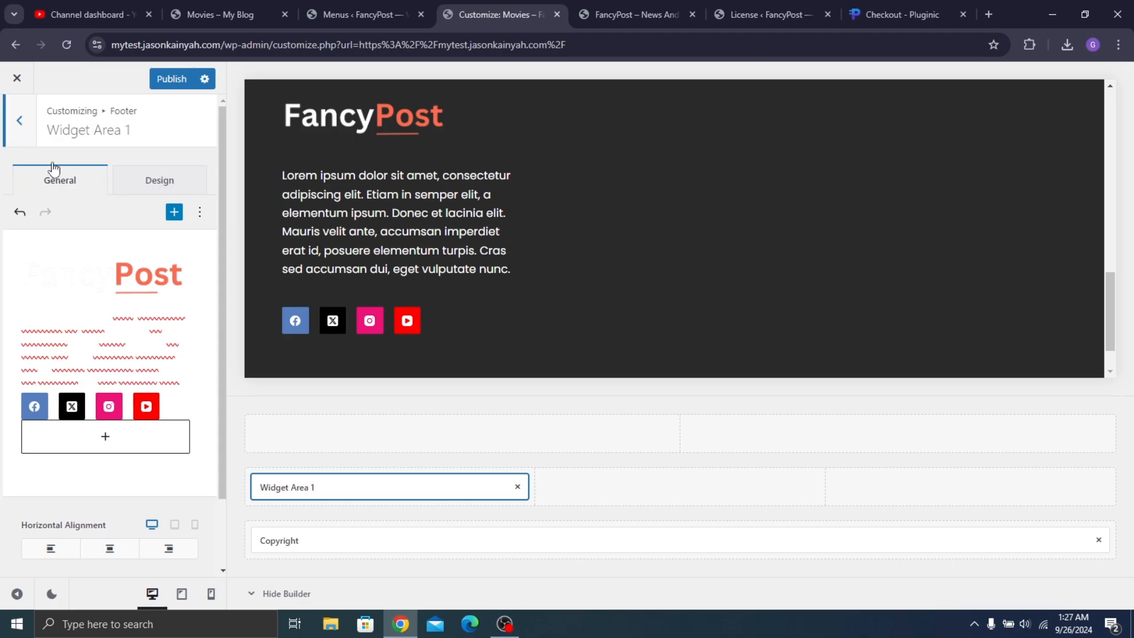
{"action": "left_click_drag", "start_coordinate": [82, 411], "coordinate": [656, 481]}
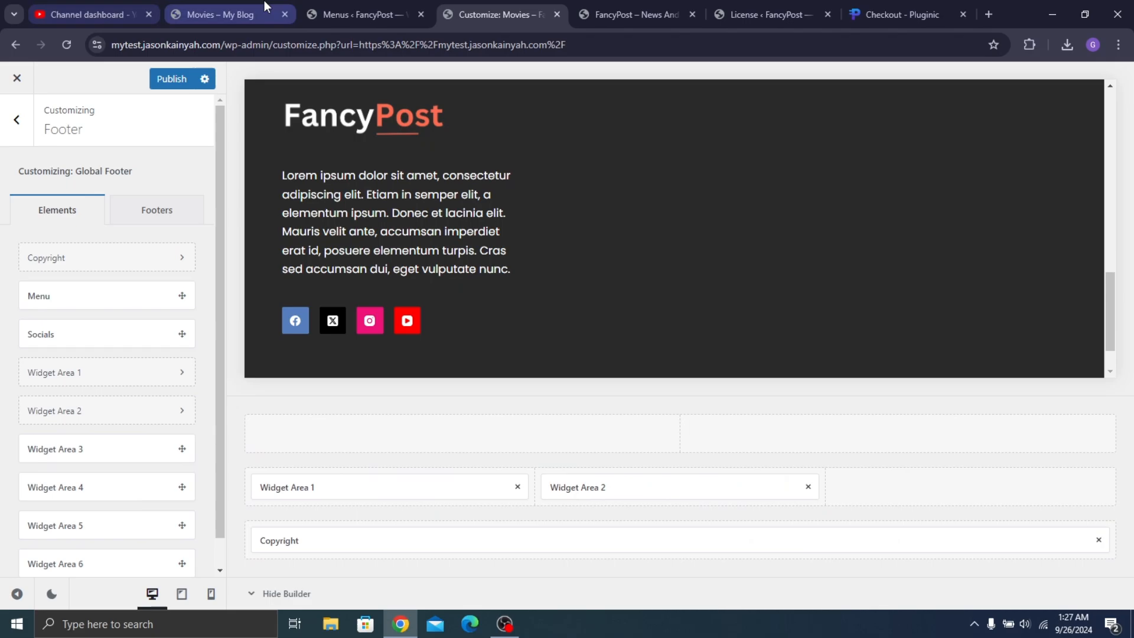
Compare with the live site's footer, then open Widget Area 2's settings
{"action": "left_click", "coordinate": [262, 1]}
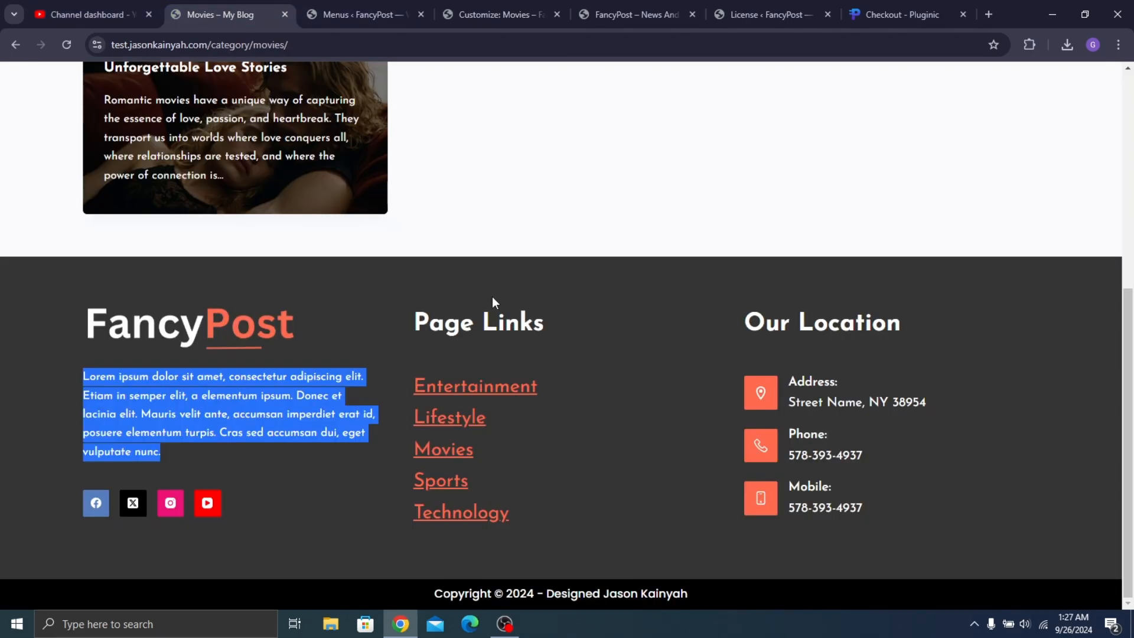
{"action": "left_click", "coordinate": [502, 14]}
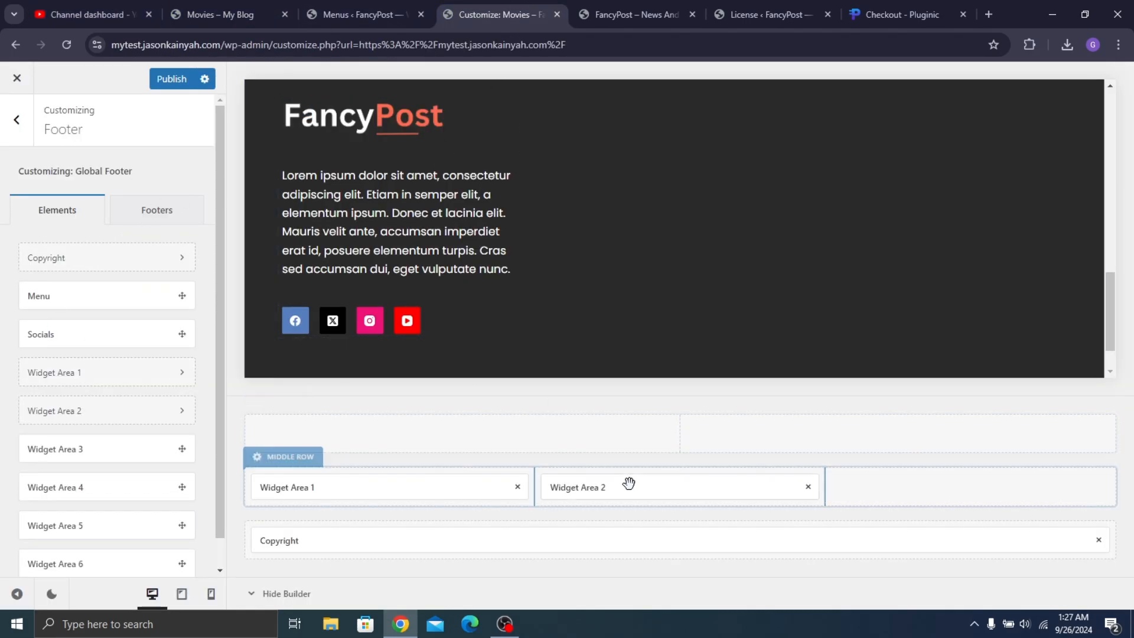
{"action": "left_click", "coordinate": [612, 479]}
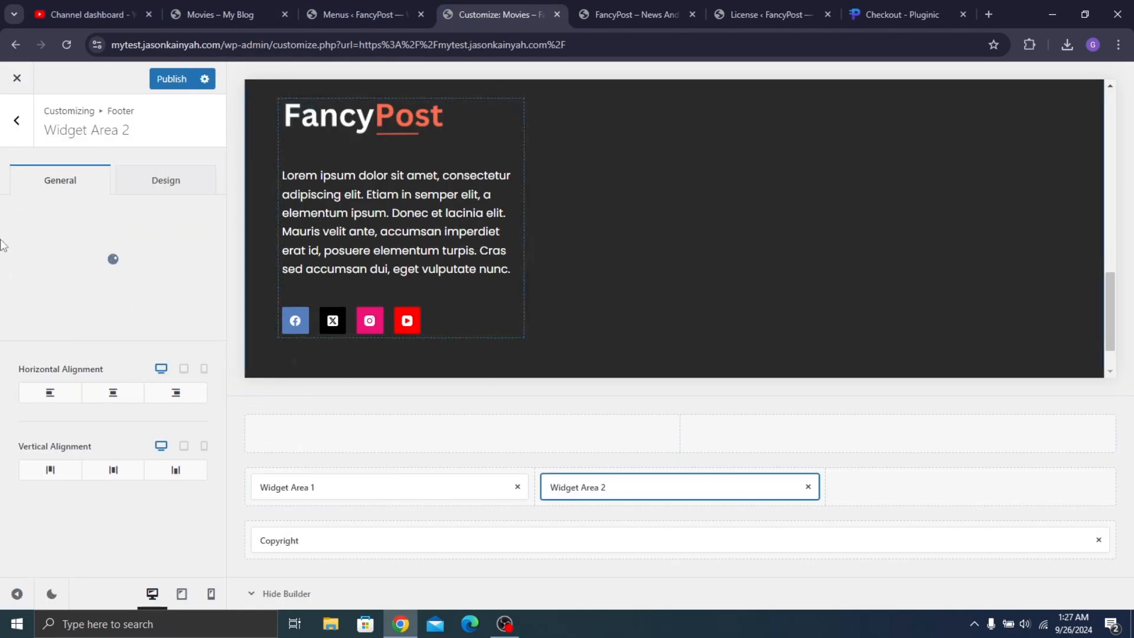
Insert a Heading block reading 'Page Links' into Widget Area 2
{"action": "left_click", "coordinate": [183, 213]}
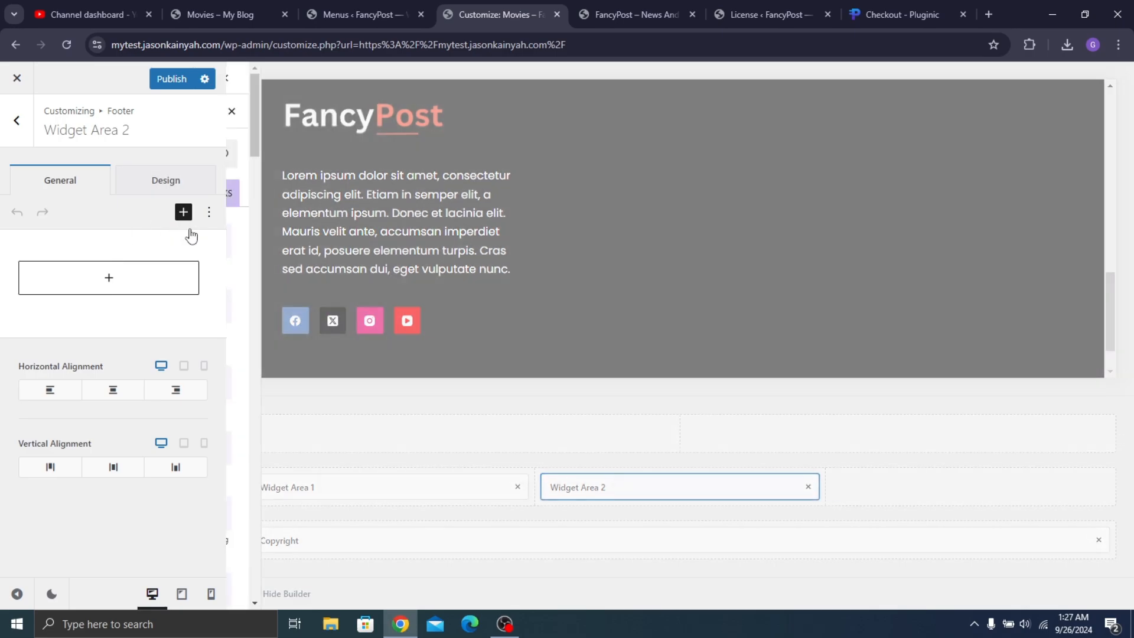
{"action": "left_click", "coordinate": [275, 155]}
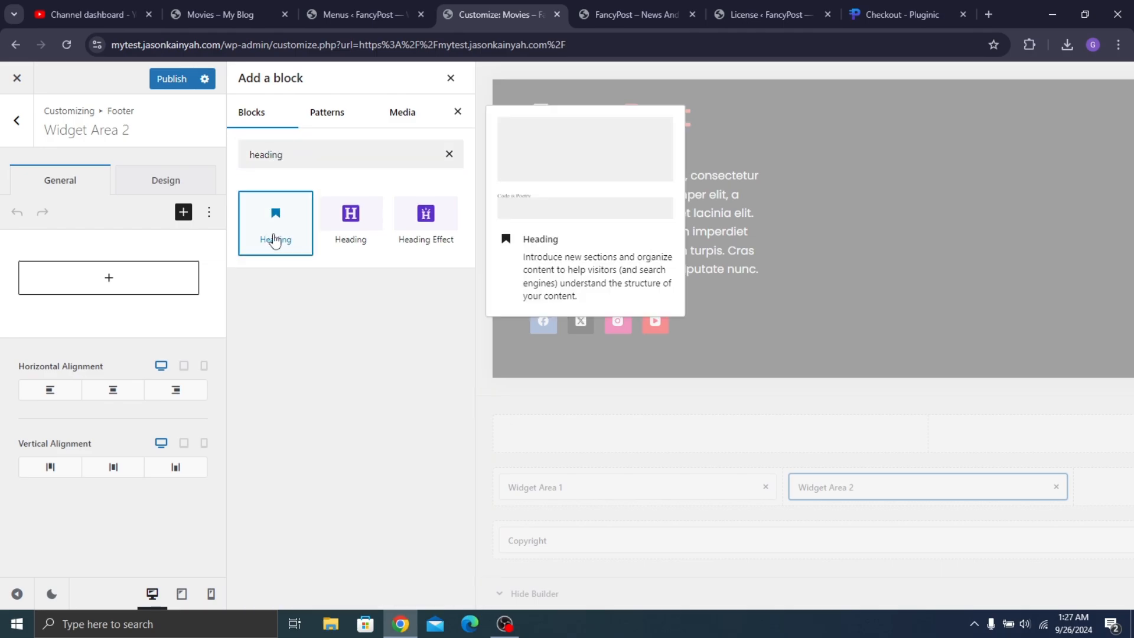
{"action": "left_click", "coordinate": [274, 211]}
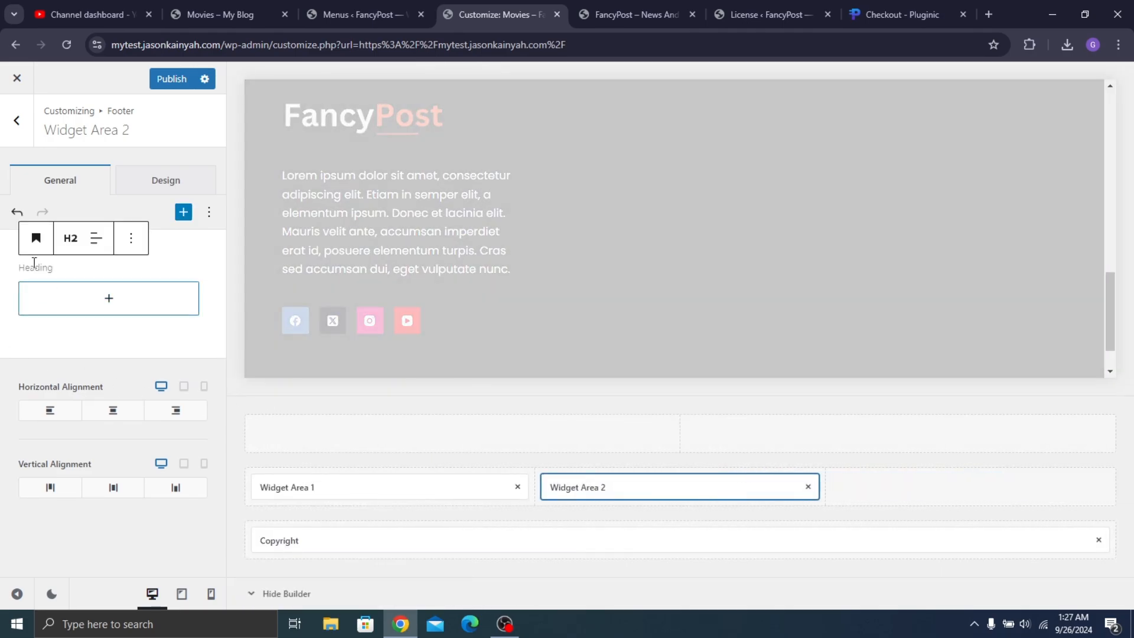
{"action": "left_click", "coordinate": [44, 270]}
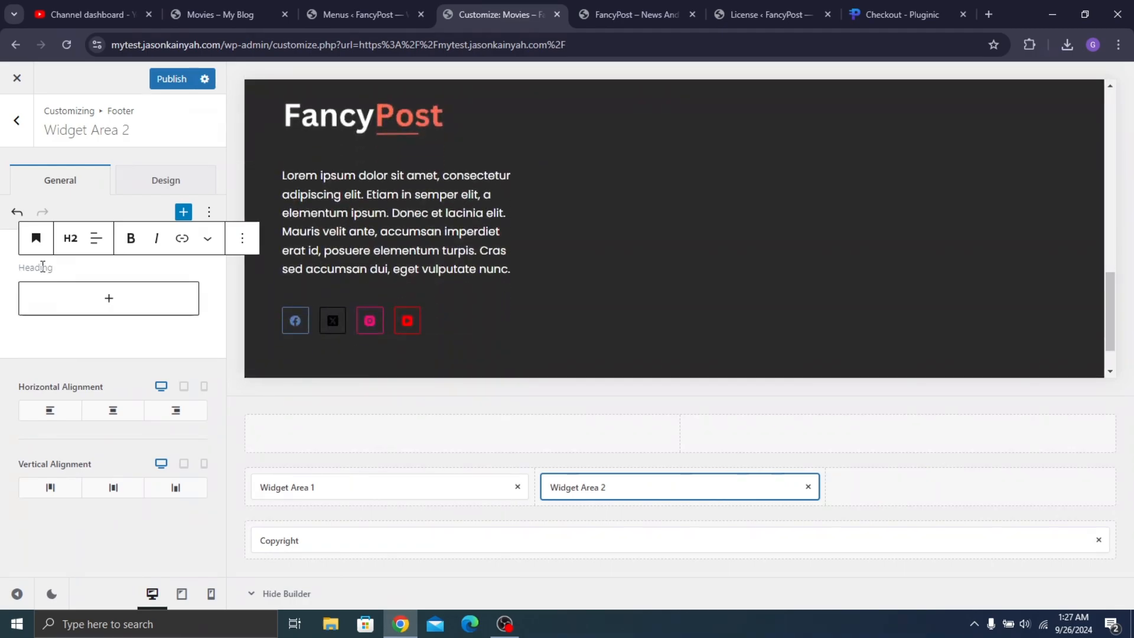
{"action": "type", "text": "Page L"}
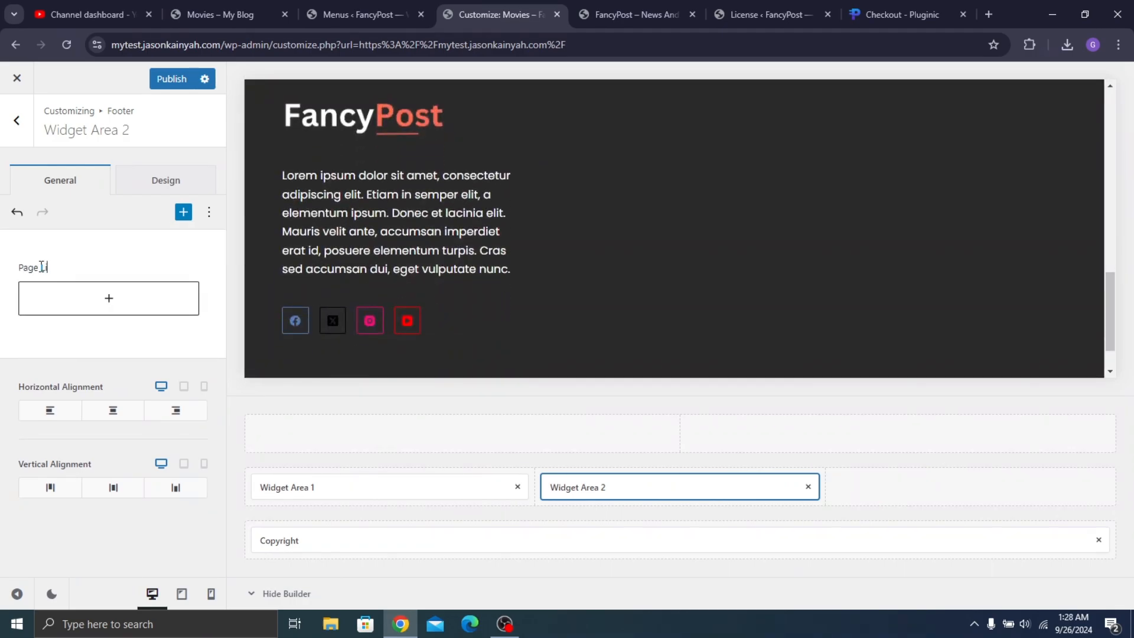
{"action": "type", "text": "inks"}
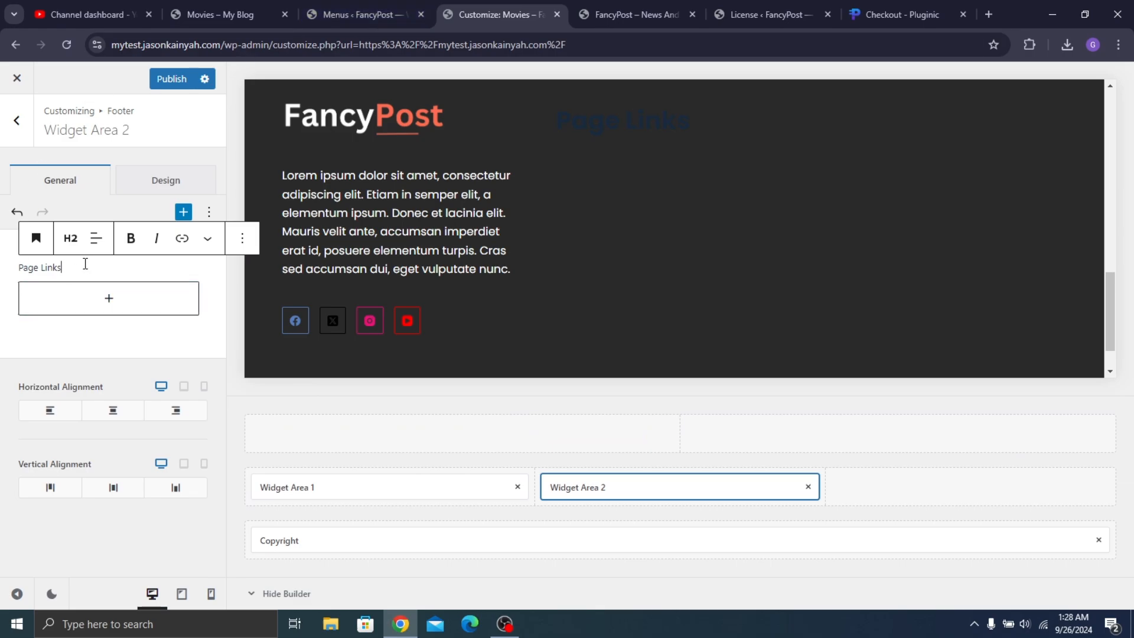
Set the Page Links heading's text colour to white
{"action": "left_click", "coordinate": [247, 250]}
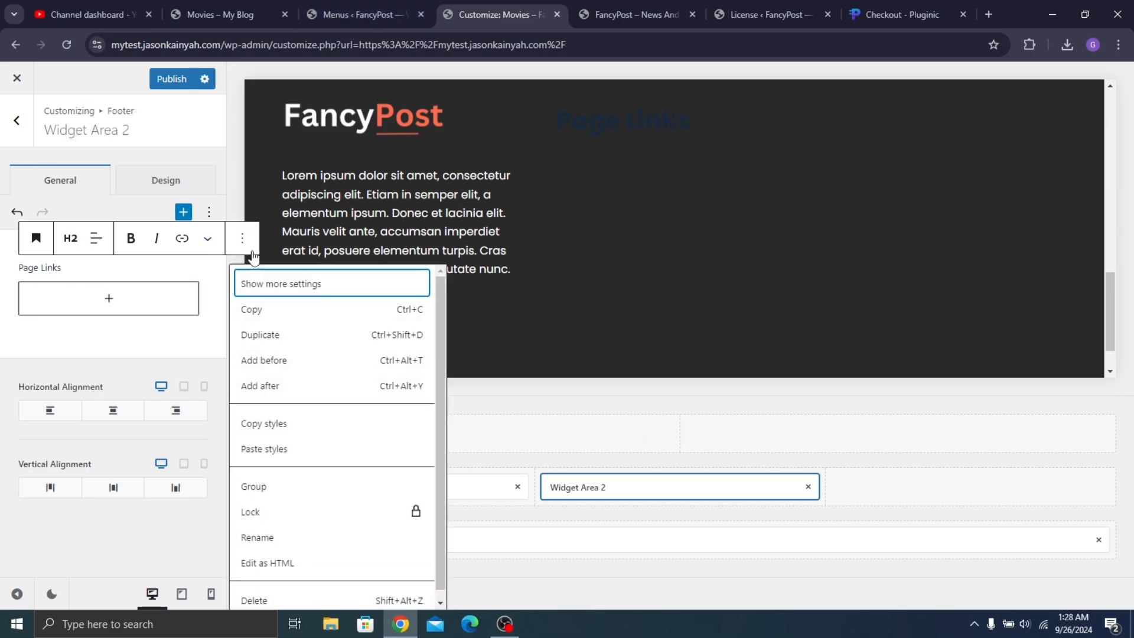
{"action": "left_click", "coordinate": [255, 289]}
{"action": "left_click", "coordinate": [30, 299]}
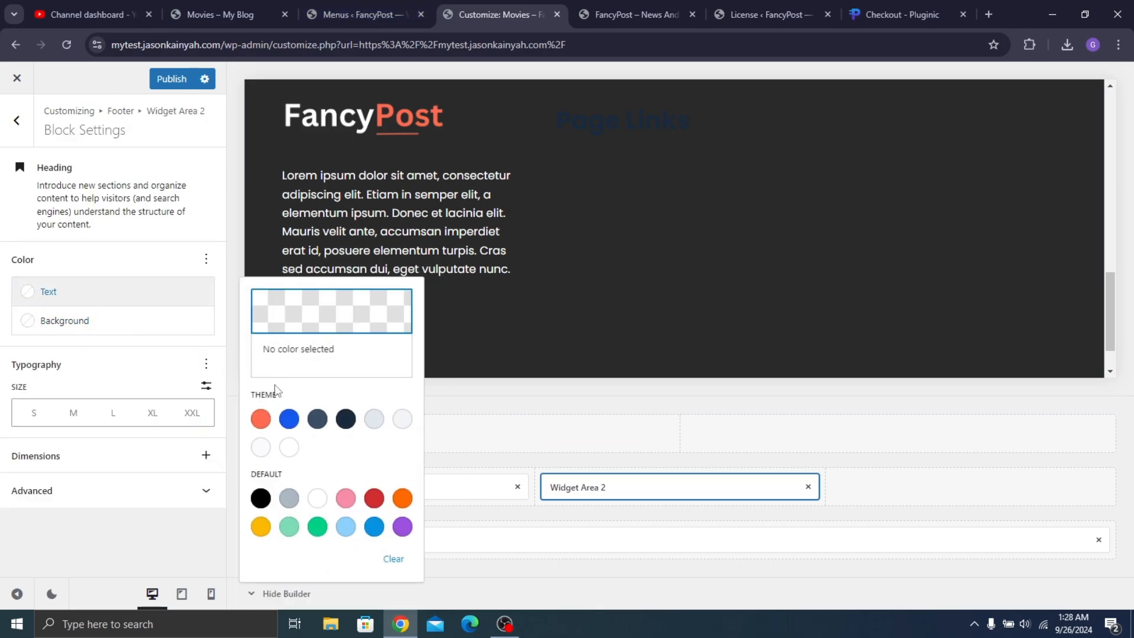
{"action": "left_click", "coordinate": [284, 452]}
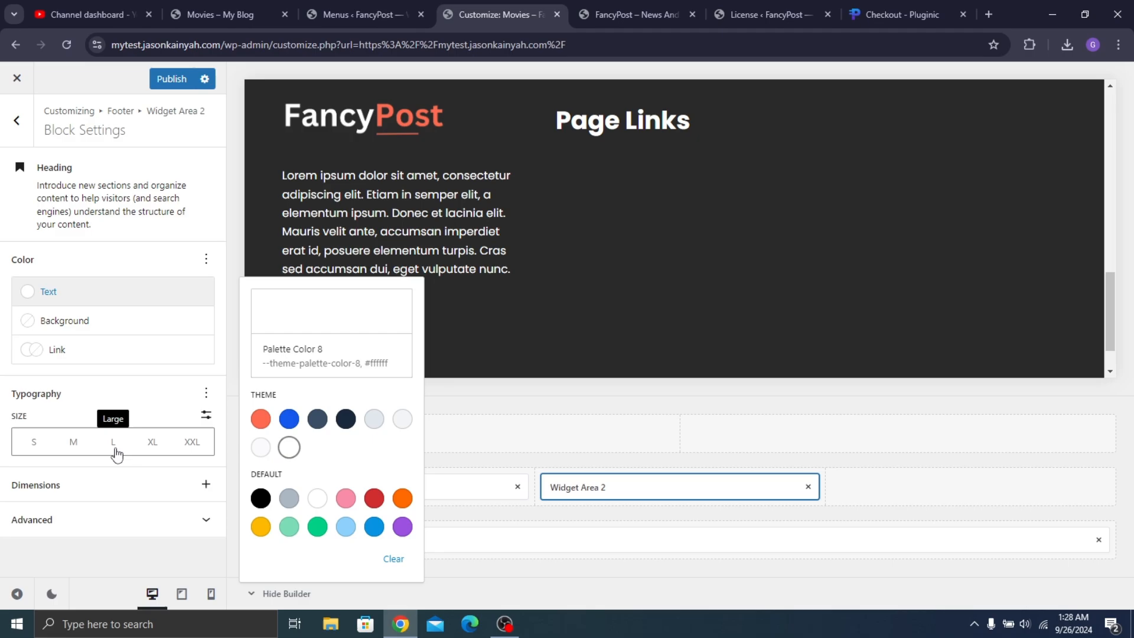
Return to the Widget Area 2 panel and compare against the live site's footer
{"action": "left_click", "coordinate": [17, 120]}
{"action": "left_click", "coordinate": [342, 4]}
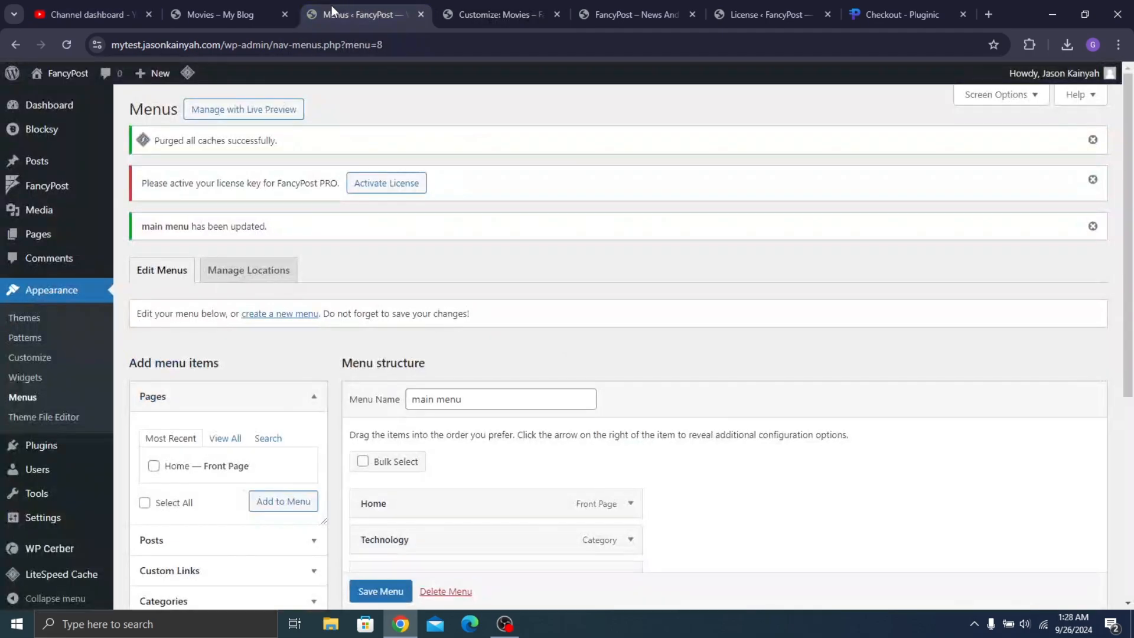
{"action": "left_click", "coordinate": [257, 5]}
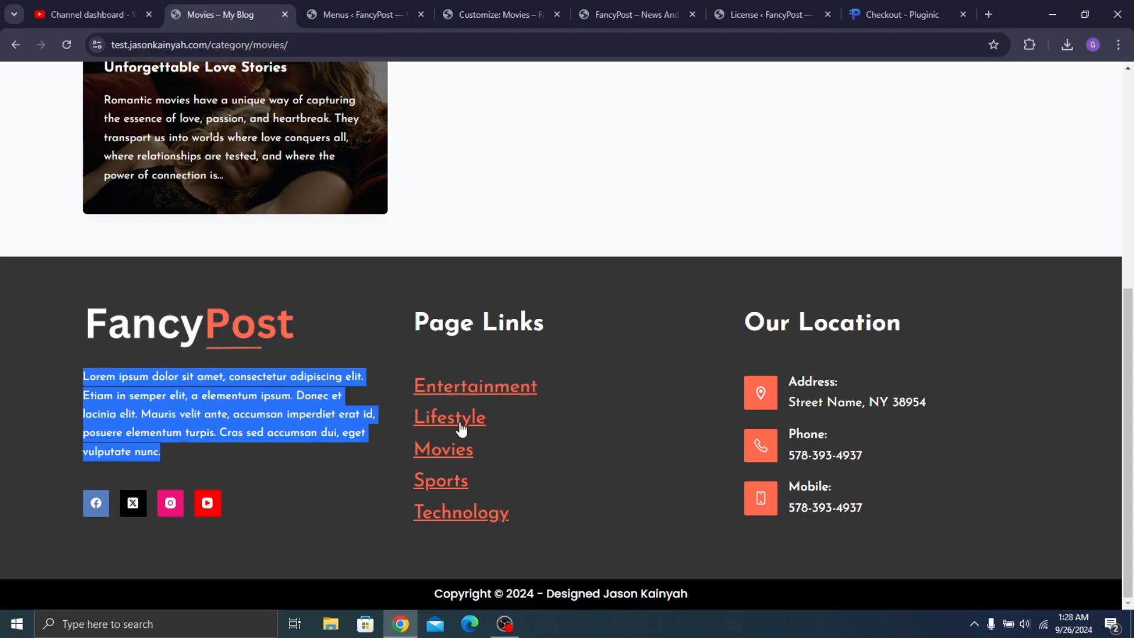
{"action": "left_click", "coordinate": [596, 12]}
{"action": "left_click", "coordinate": [516, 5]}
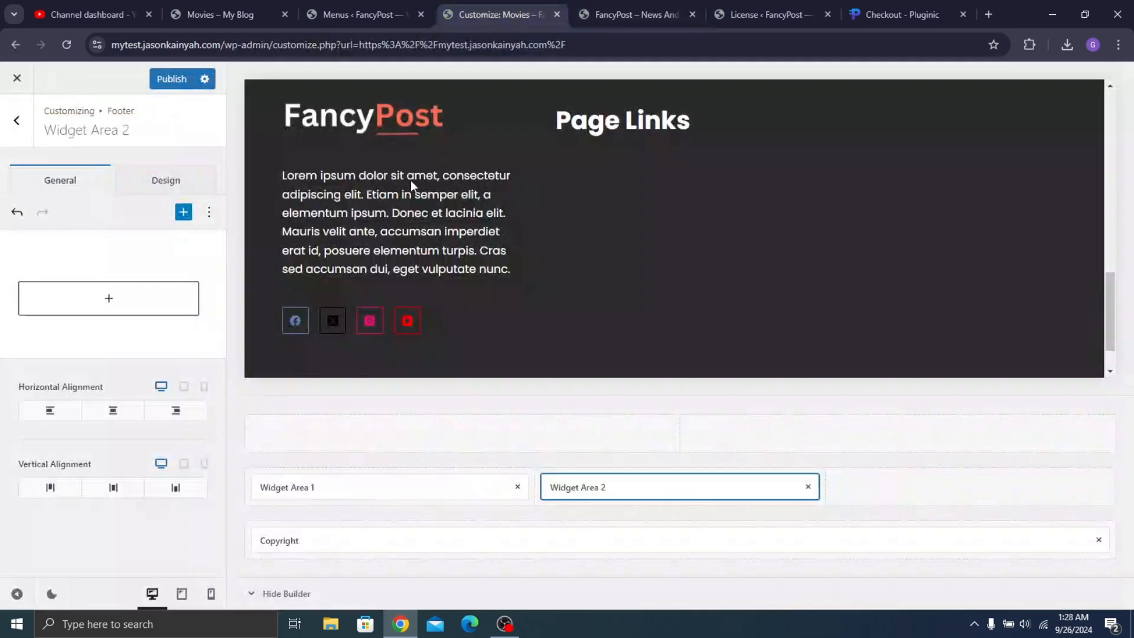
Insert a Categories List block below the Page Links heading and open its settings
{"action": "left_click", "coordinate": [106, 302]}
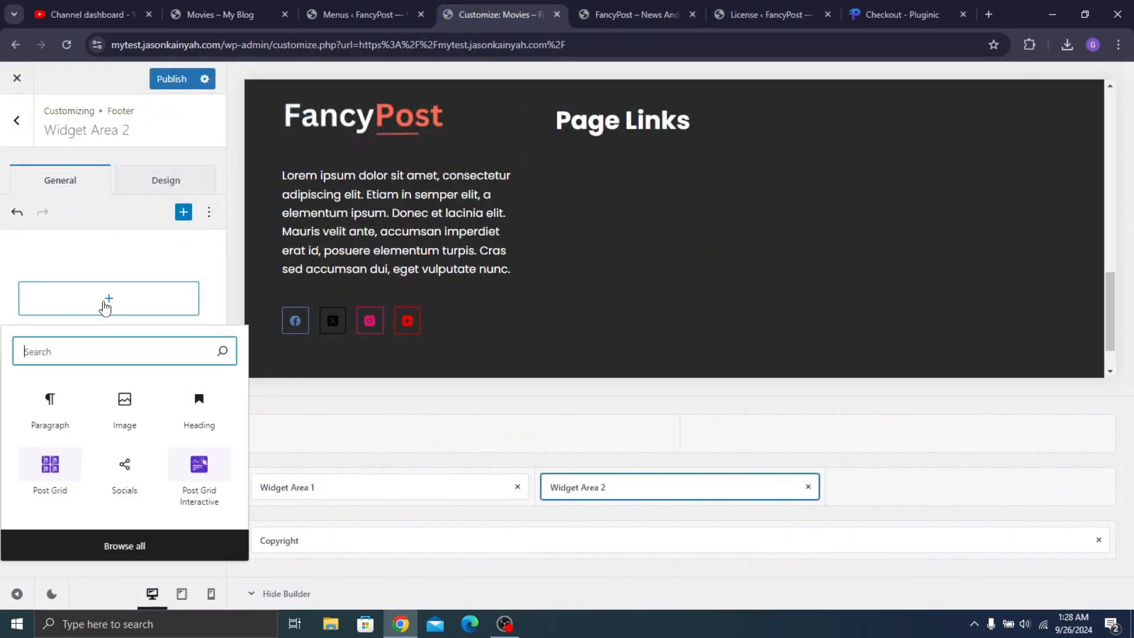
{"action": "type", "text": "categor"}
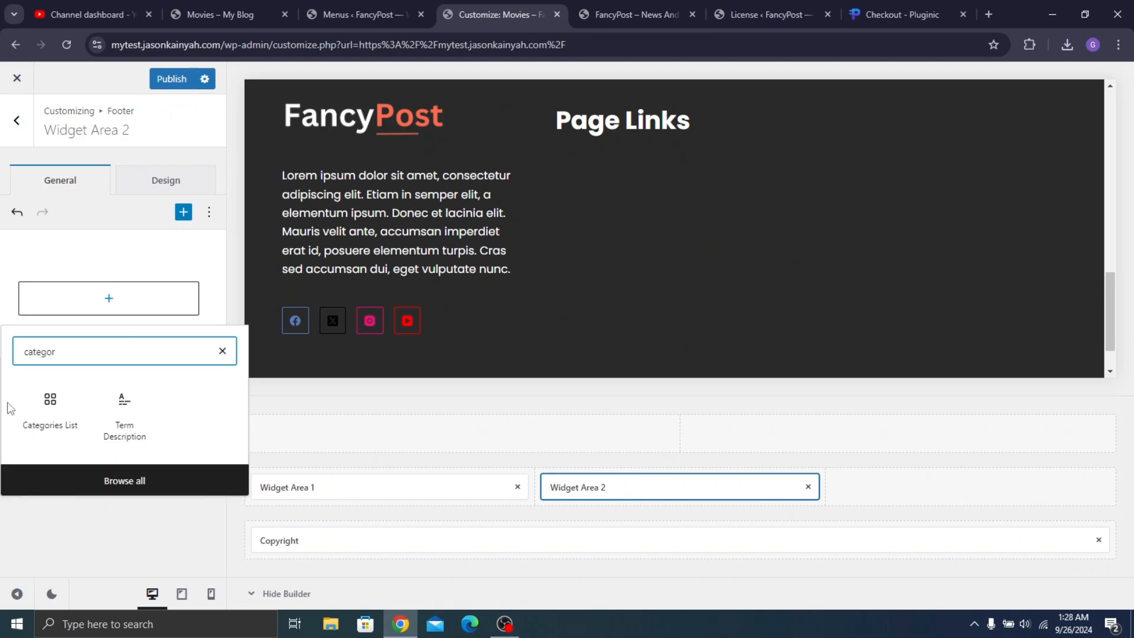
{"action": "left_click", "coordinate": [69, 424]}
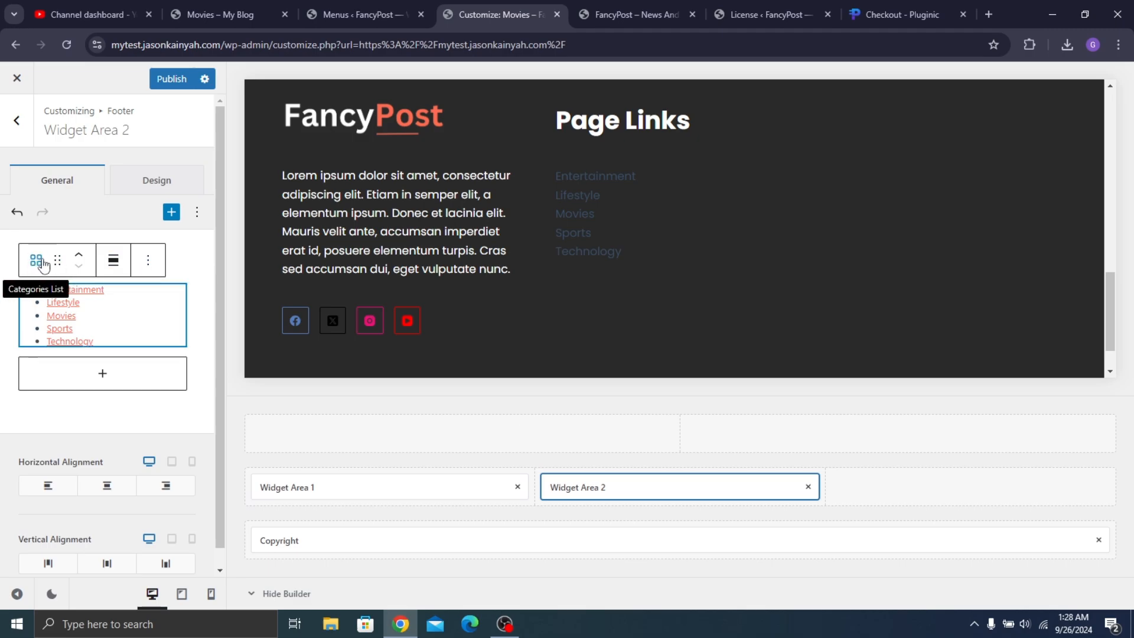
{"action": "left_click", "coordinate": [148, 263]}
{"action": "left_click", "coordinate": [165, 306]}
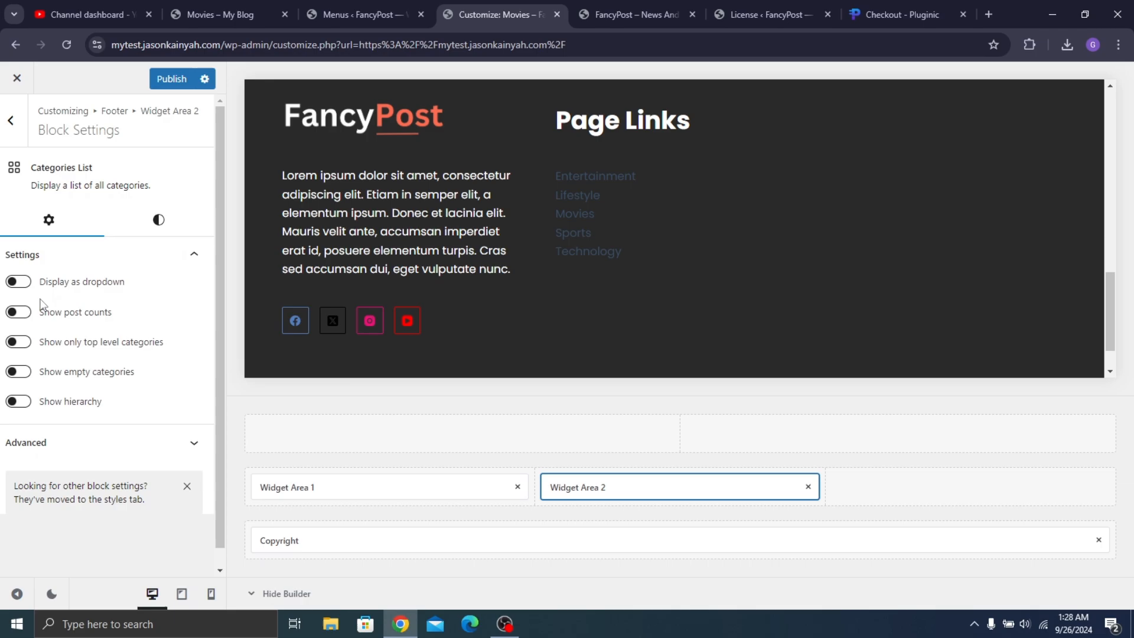
Give the Categories List a custom font size of 25 in its Styles settings
{"action": "left_click", "coordinate": [158, 220]}
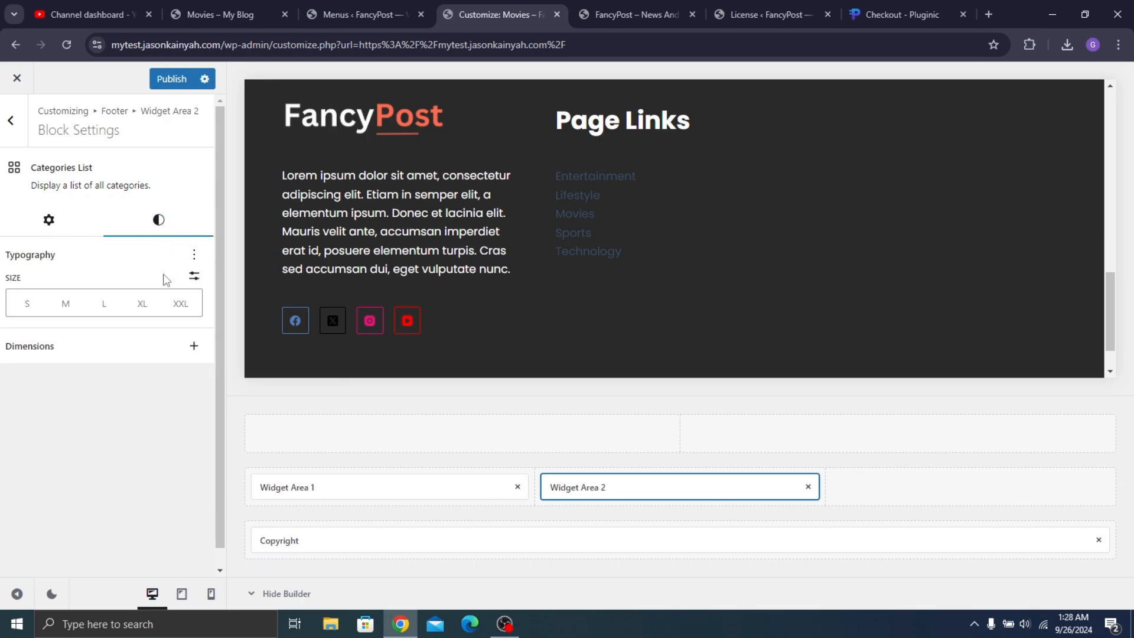
{"action": "left_click", "coordinate": [194, 279]}
{"action": "left_click", "coordinate": [48, 299]}
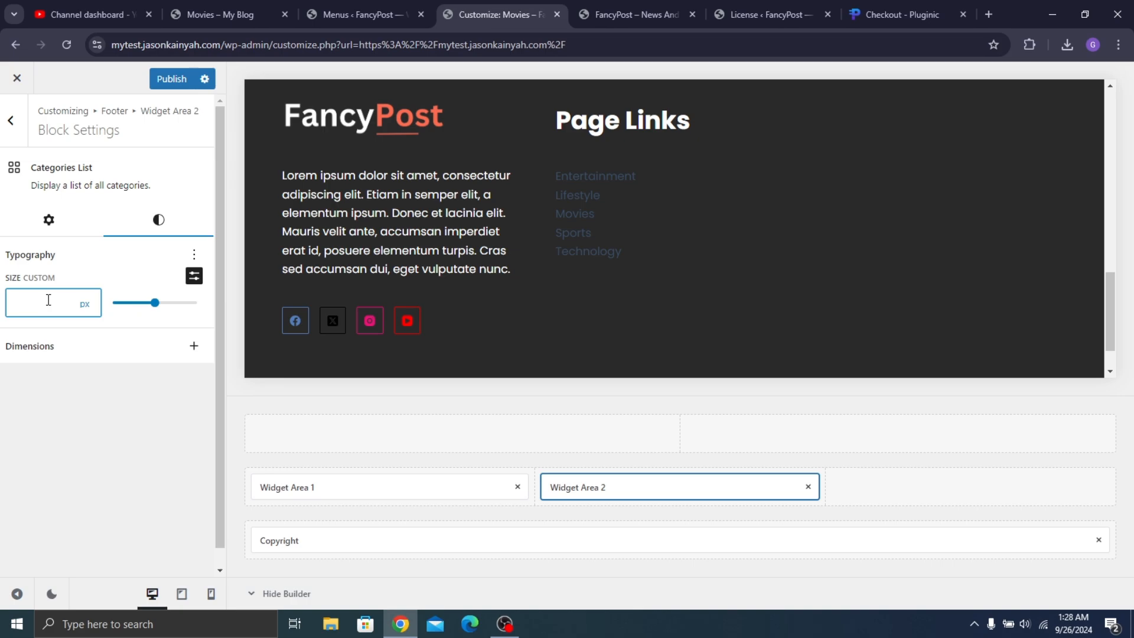
{"action": "type", "text": "25"}
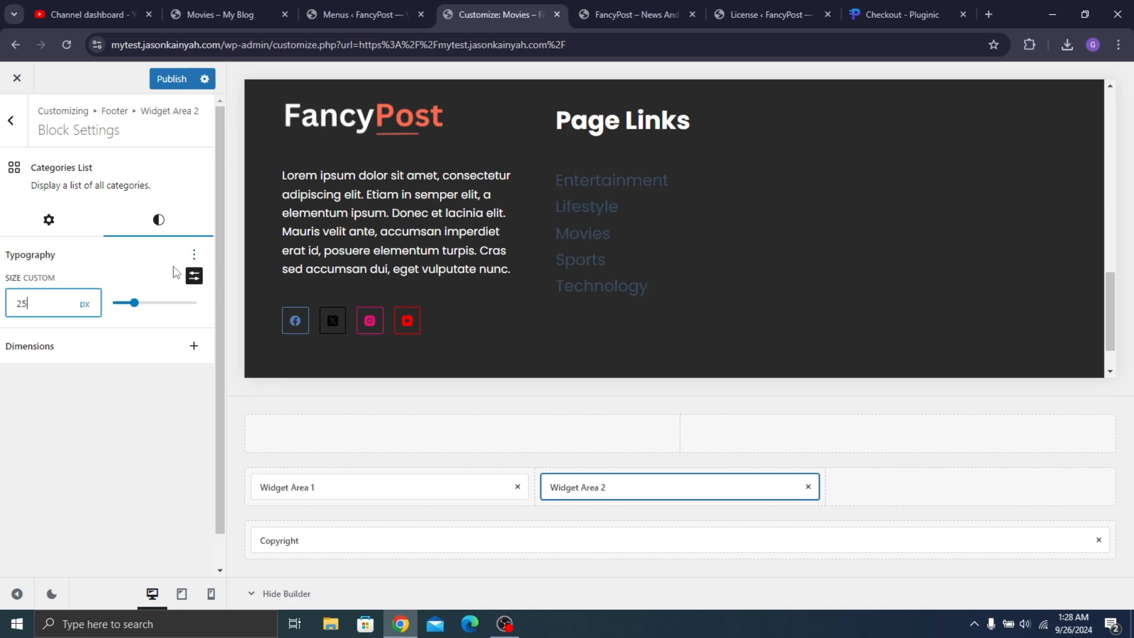
Try font weight and font size typography options for the category links, checking the live footer
{"action": "left_click", "coordinate": [194, 254]}
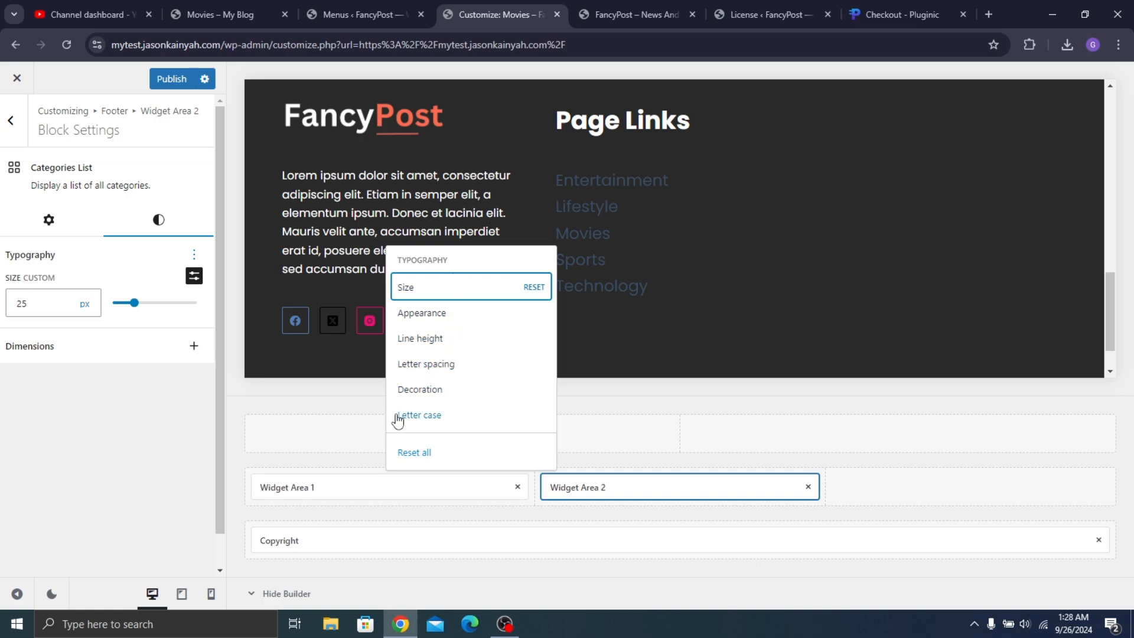
{"action": "left_click", "coordinate": [452, 312]}
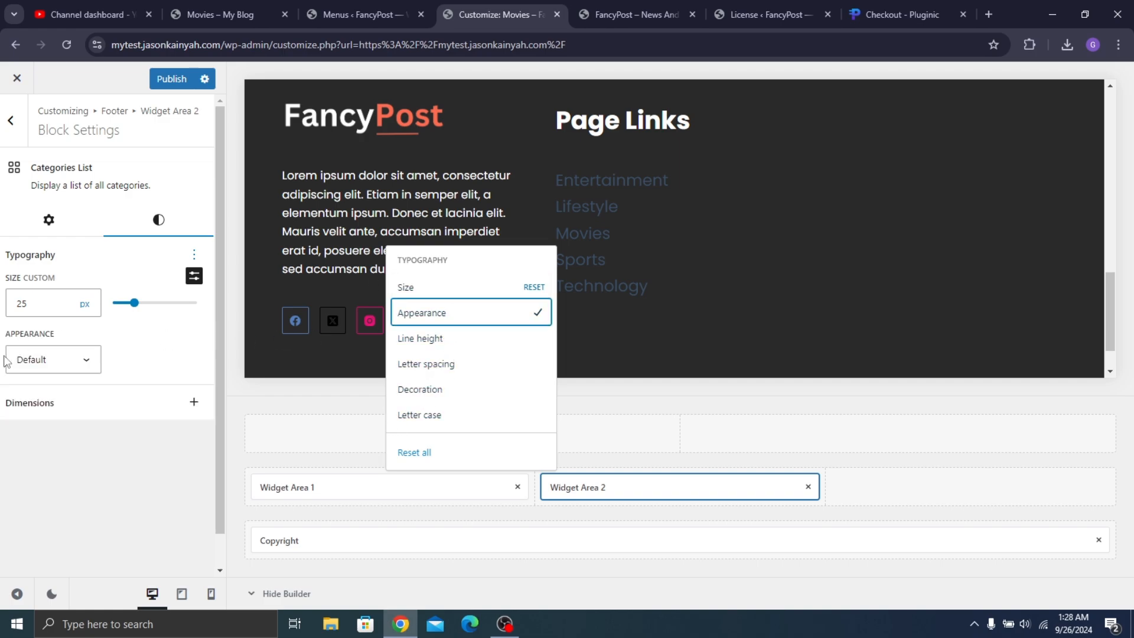
{"action": "left_click", "coordinate": [8, 361]}
{"action": "left_click", "coordinate": [24, 360]}
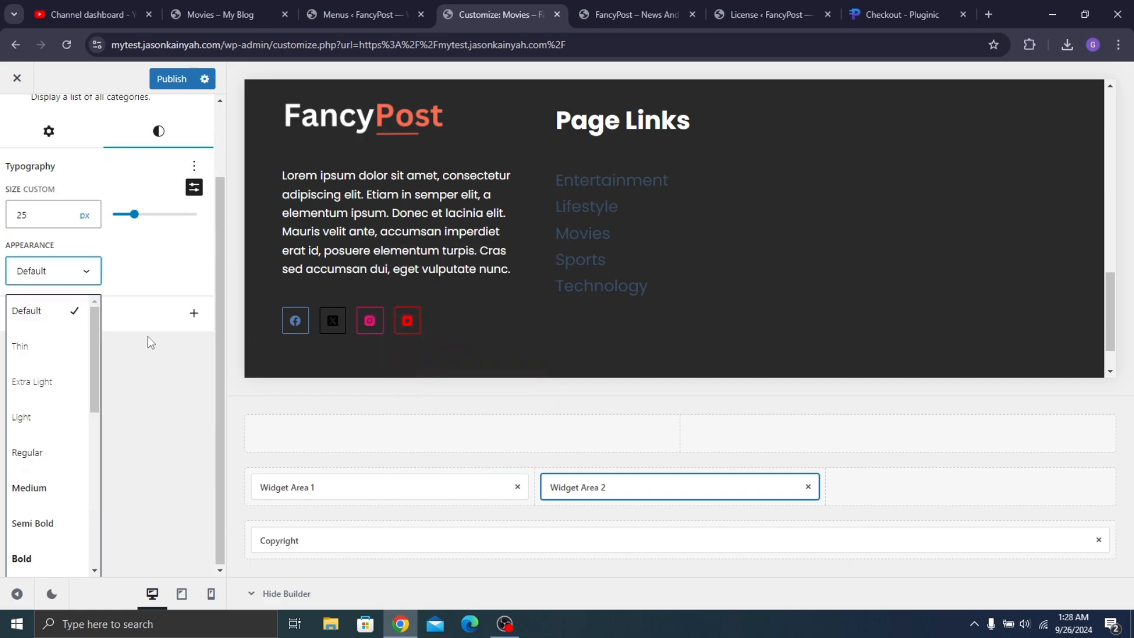
{"action": "left_click", "coordinate": [190, 195]}
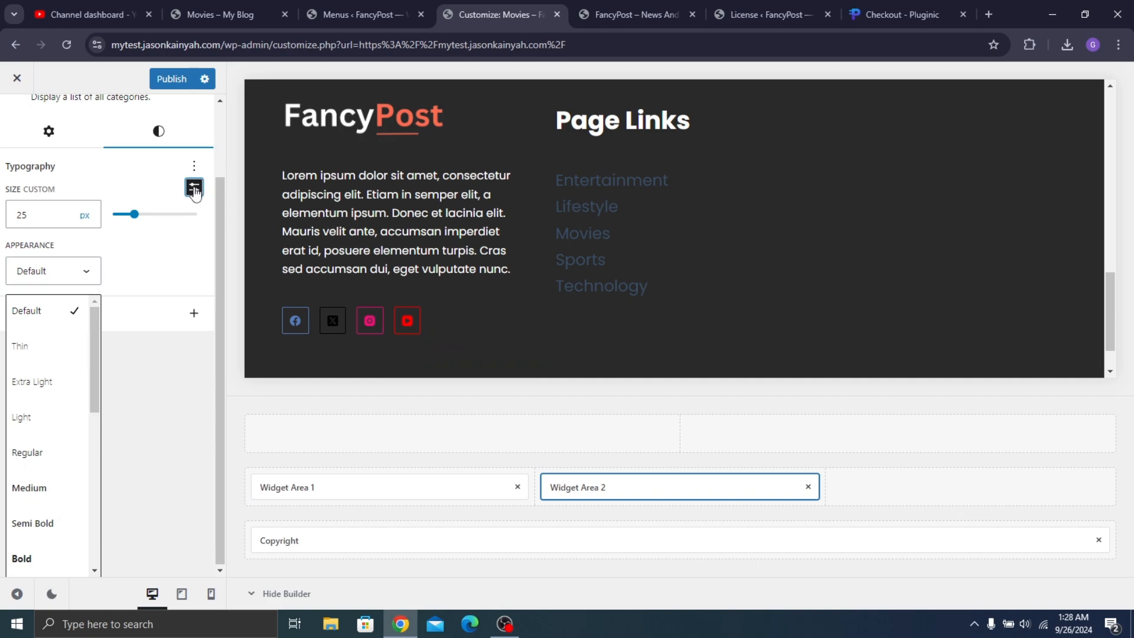
{"action": "left_click", "coordinate": [191, 242]}
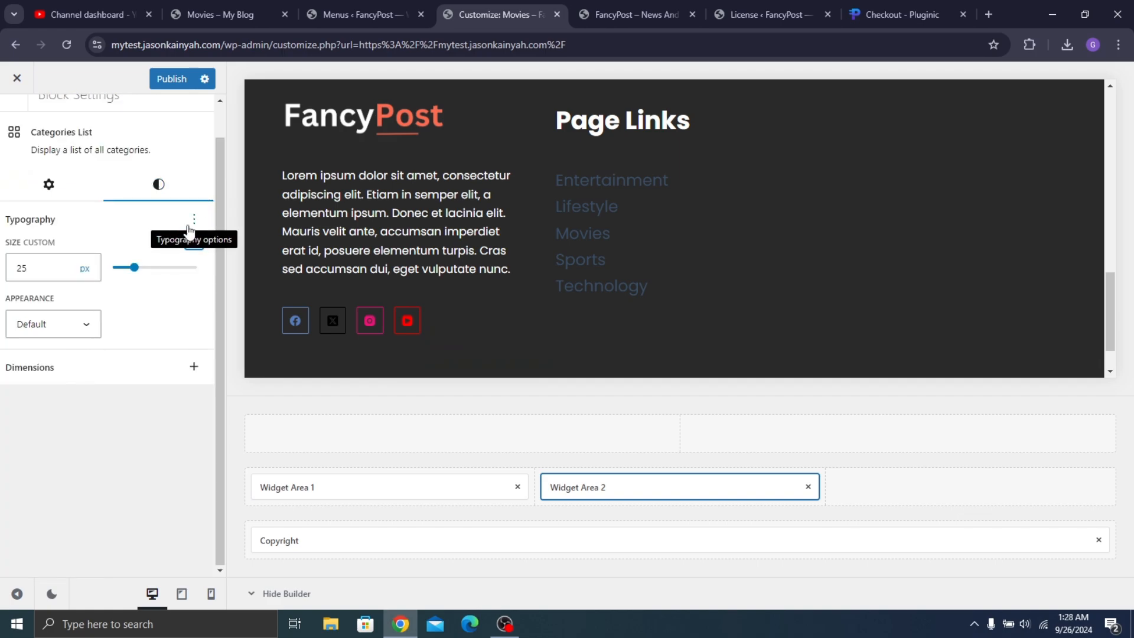
{"action": "left_click", "coordinate": [193, 222]}
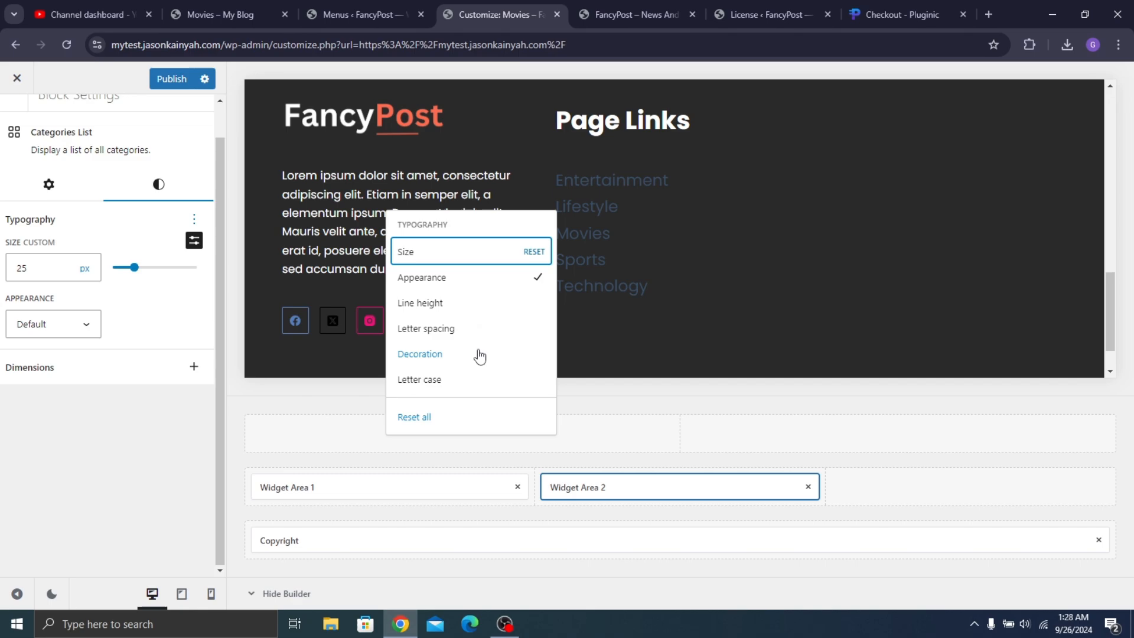
{"action": "left_click", "coordinate": [68, 372]}
{"action": "left_click", "coordinate": [49, 185]}
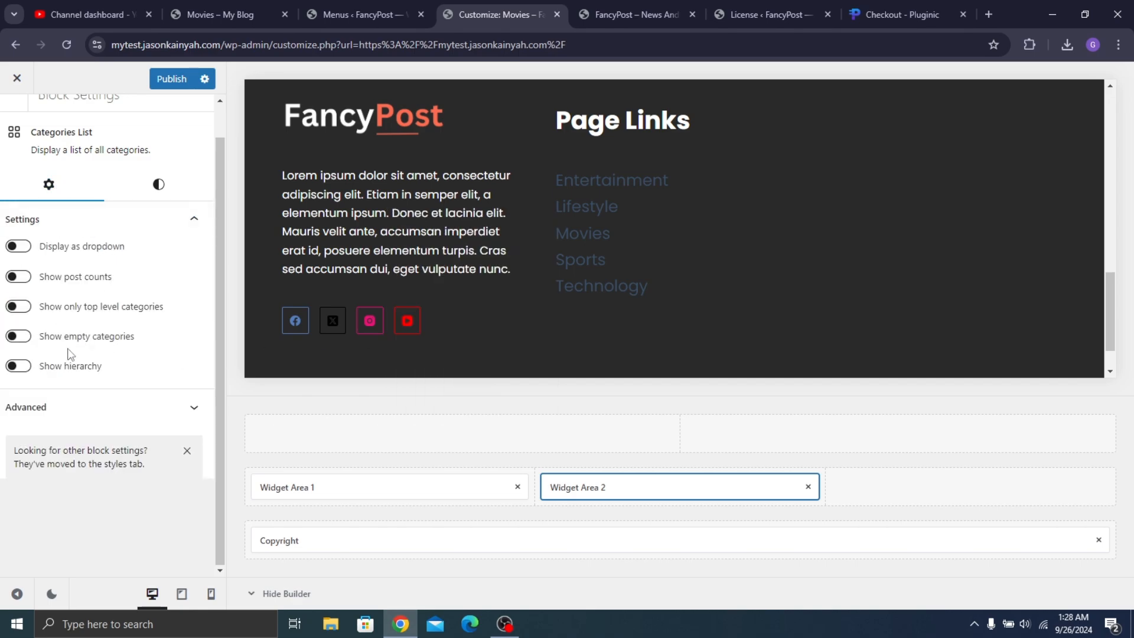
{"action": "left_click", "coordinate": [157, 188]}
{"action": "left_click", "coordinate": [232, 5]}
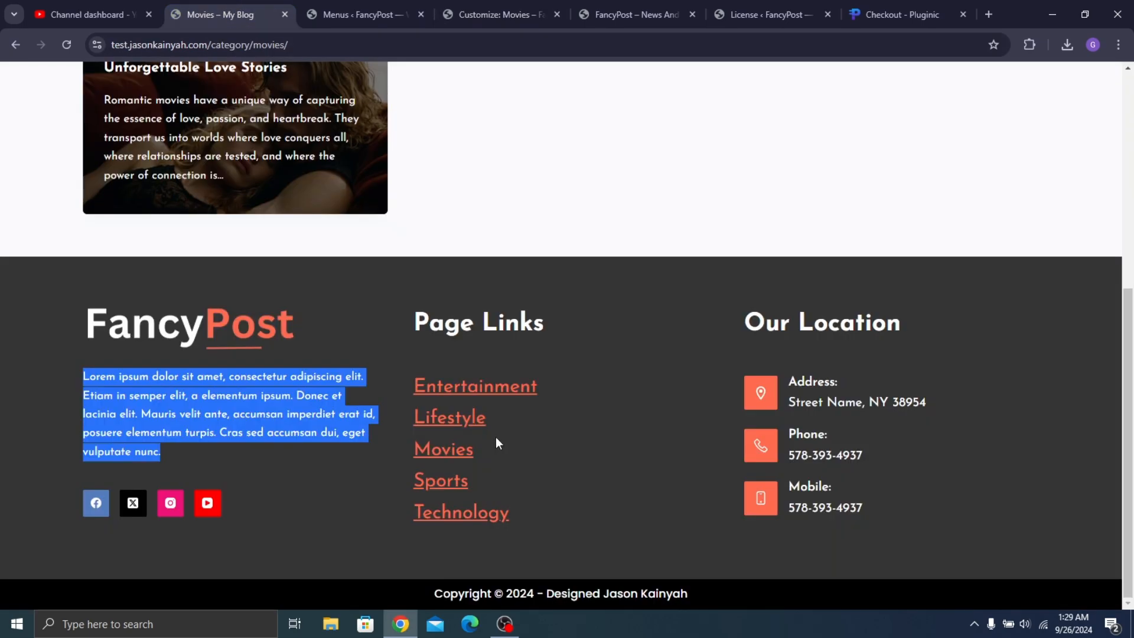
{"action": "left_click", "coordinate": [466, 13]}
Revert to preset font sizes and underline the category links via the Decoration option
{"action": "left_click", "coordinate": [193, 242]}
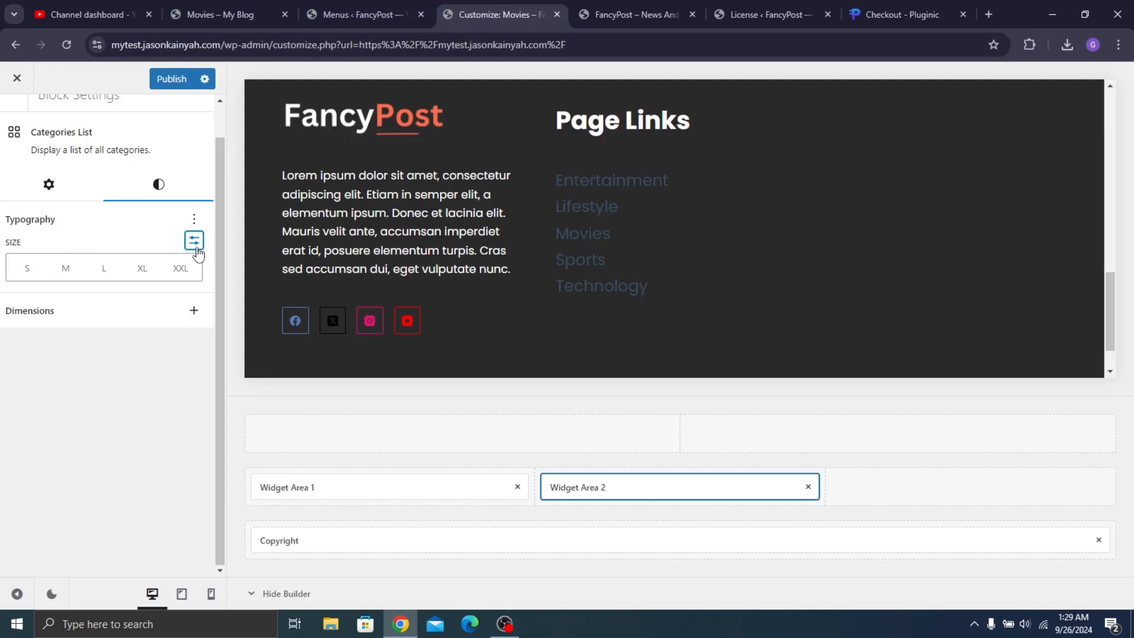
{"action": "left_click", "coordinate": [194, 220]}
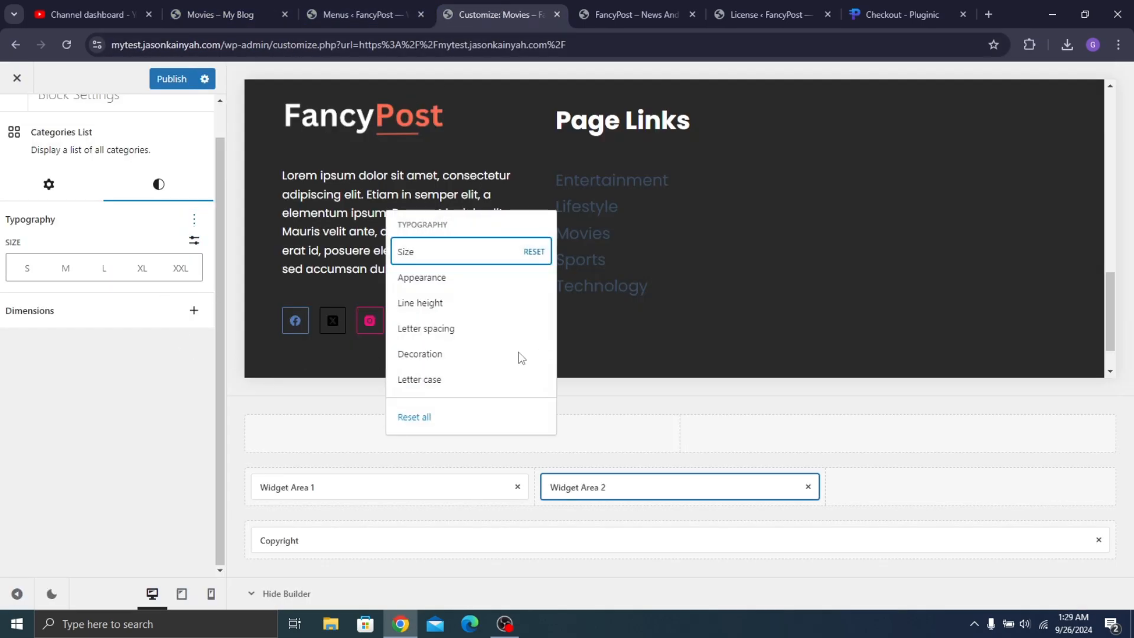
{"action": "left_click", "coordinate": [498, 354]}
{"action": "left_click", "coordinate": [16, 324]}
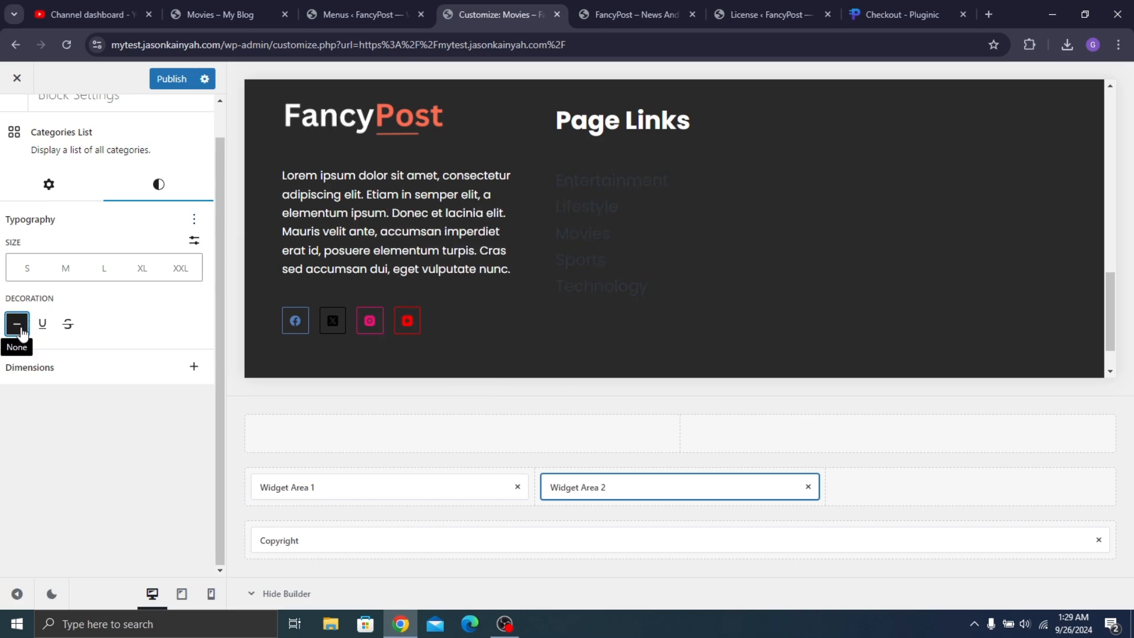
{"action": "left_click", "coordinate": [42, 323]}
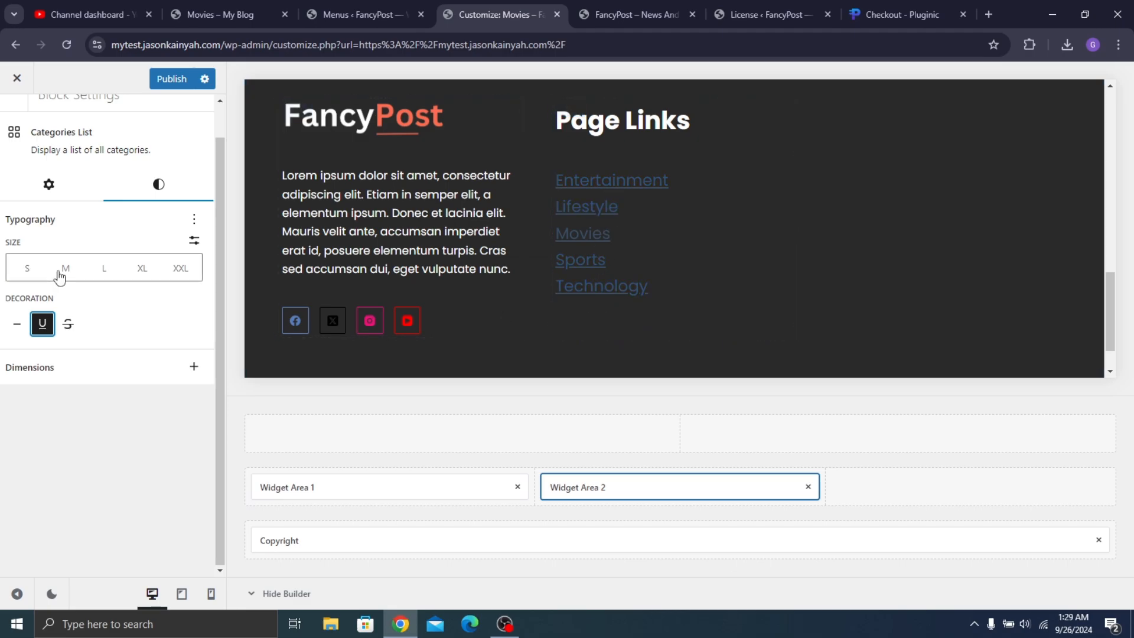
{"action": "scroll", "coordinate": [8, 118], "scroll_direction": "up", "scroll_amount": 1}
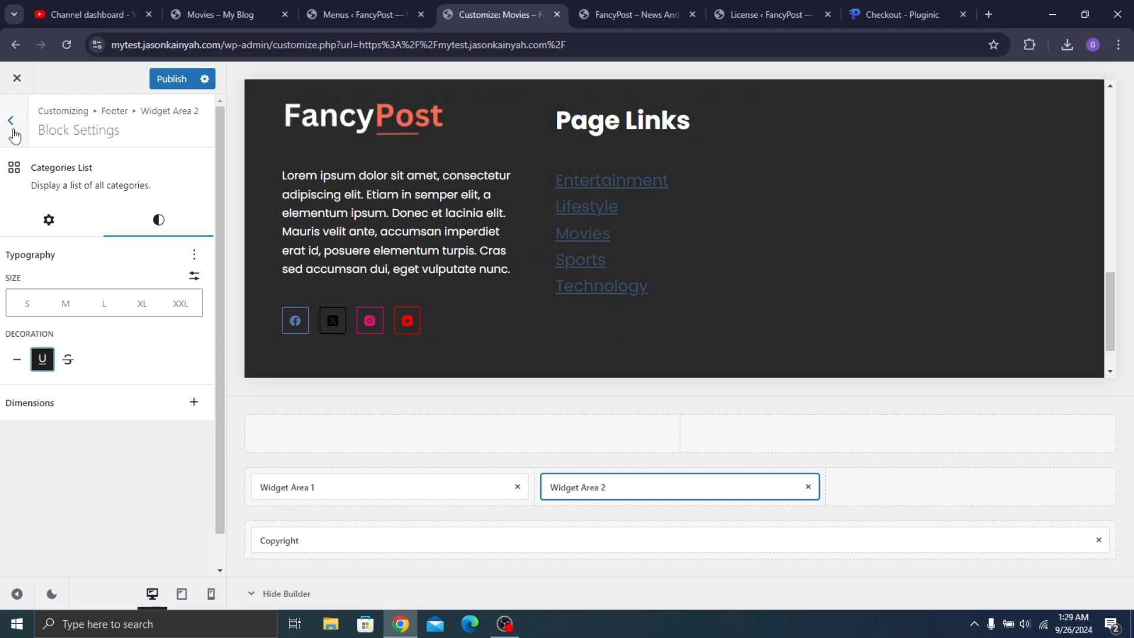
{"action": "left_click", "coordinate": [15, 125]}
Review the global colour settings, then open the footer widget area holding Page Links
{"action": "left_click", "coordinate": [17, 120]}
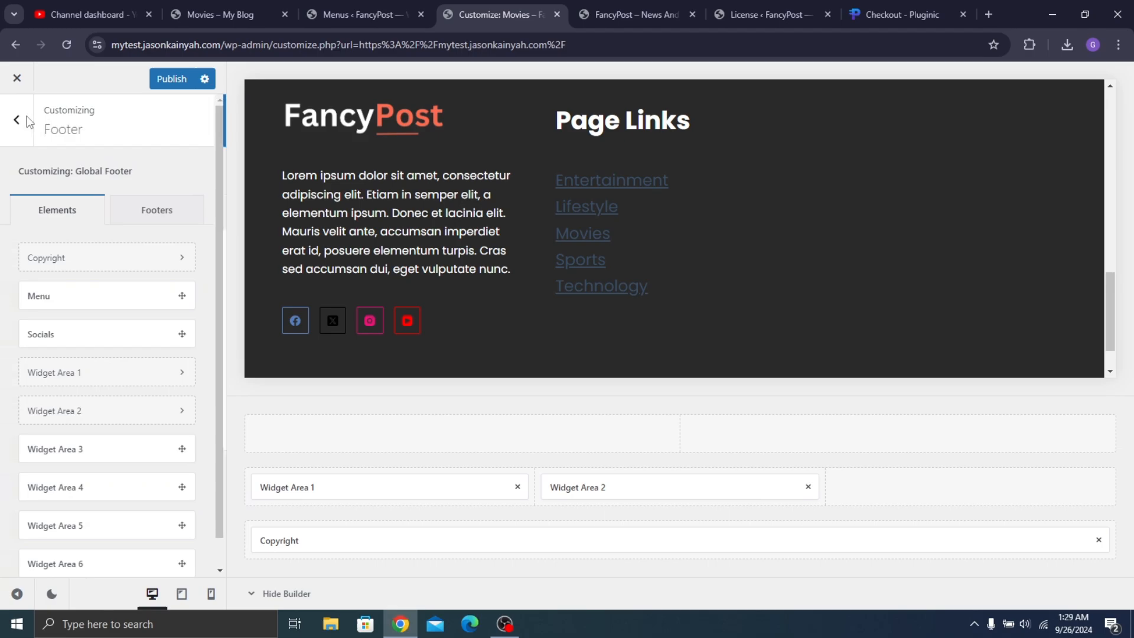
{"action": "left_click", "coordinate": [8, 129]}
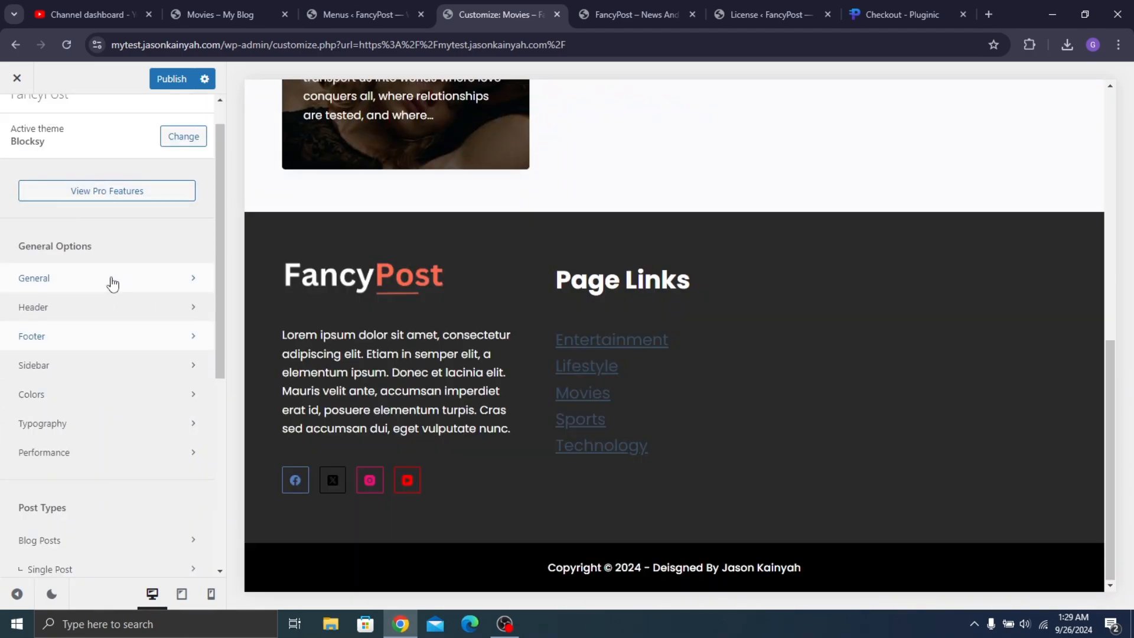
{"action": "left_click", "coordinate": [48, 397]}
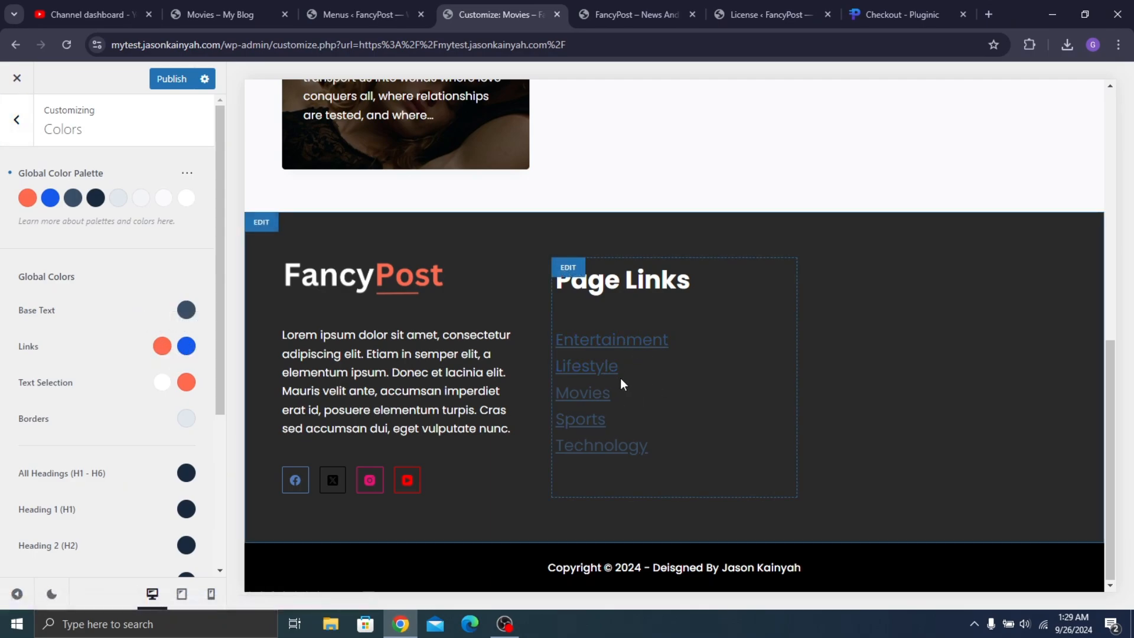
{"action": "left_click", "coordinate": [567, 267]}
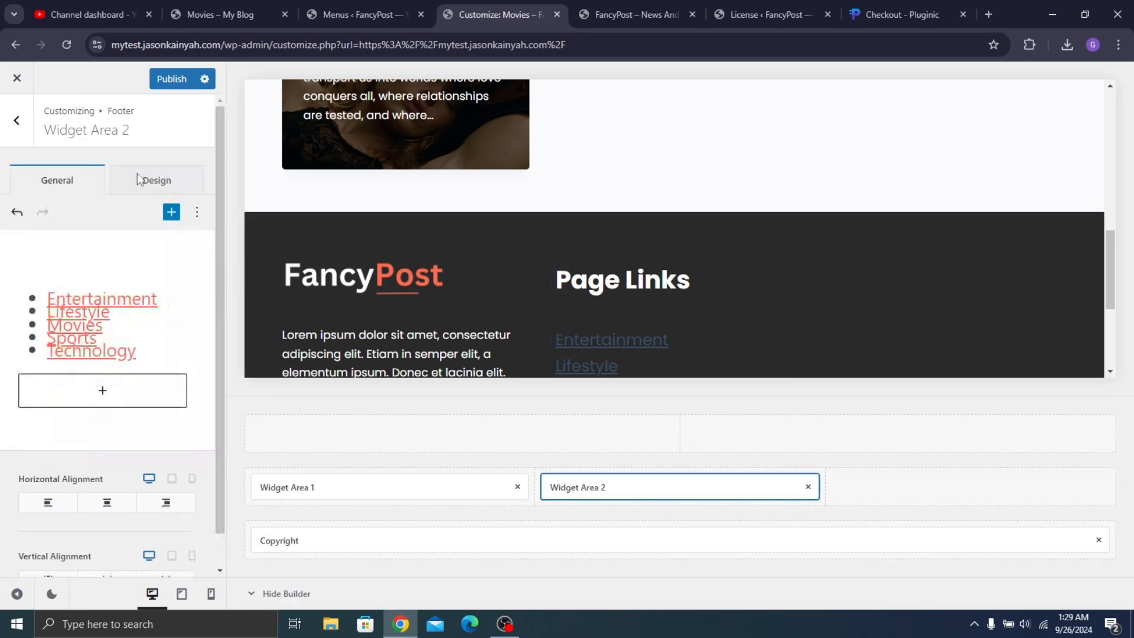
Set Widget Area 2's design font colour to palette orange
{"action": "left_click", "coordinate": [171, 186]}
{"action": "scroll", "coordinate": [567, 313], "scroll_direction": "down", "scroll_amount": 1}
{"action": "scroll", "coordinate": [564, 316], "scroll_direction": "down", "scroll_amount": 2}
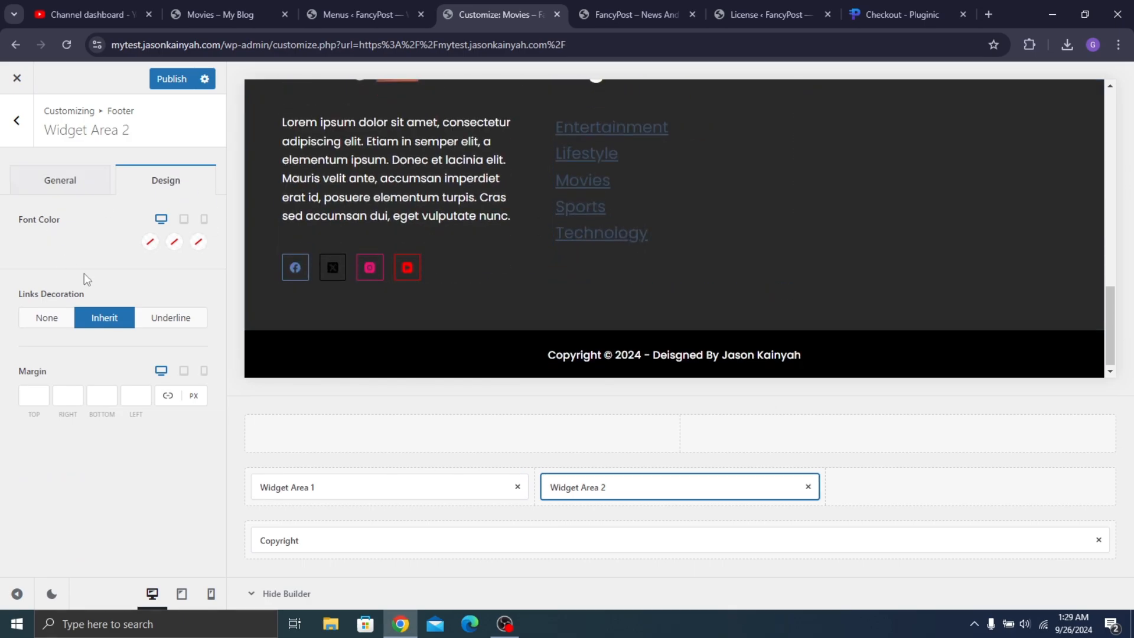
{"action": "left_click", "coordinate": [150, 242]}
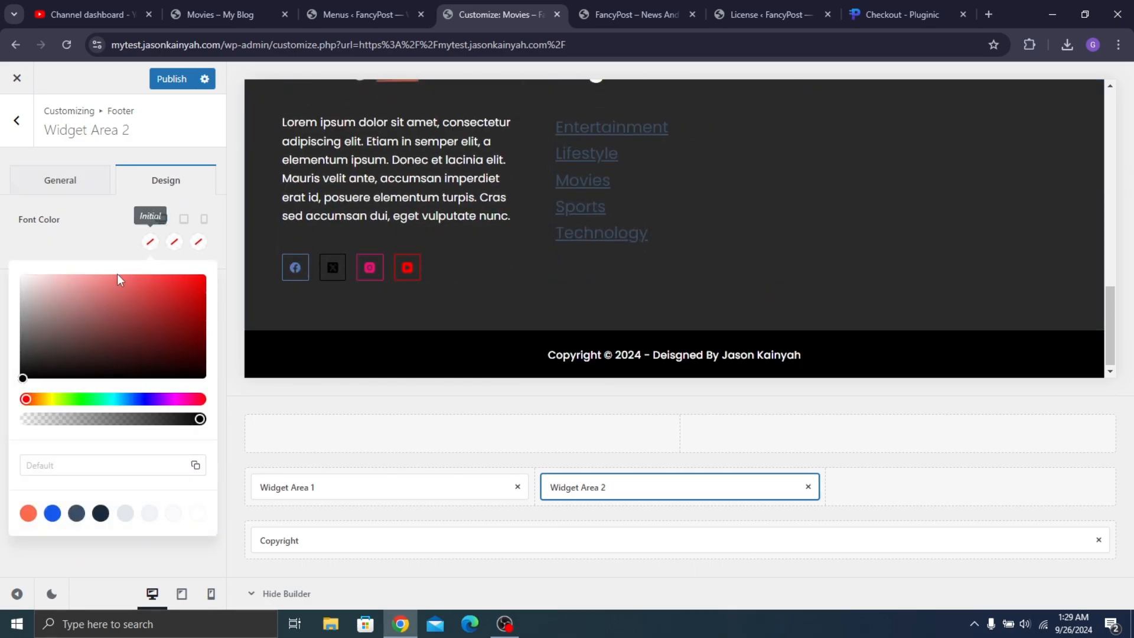
{"action": "left_click_drag", "start_coordinate": [116, 276], "coordinate": [72, 276]}
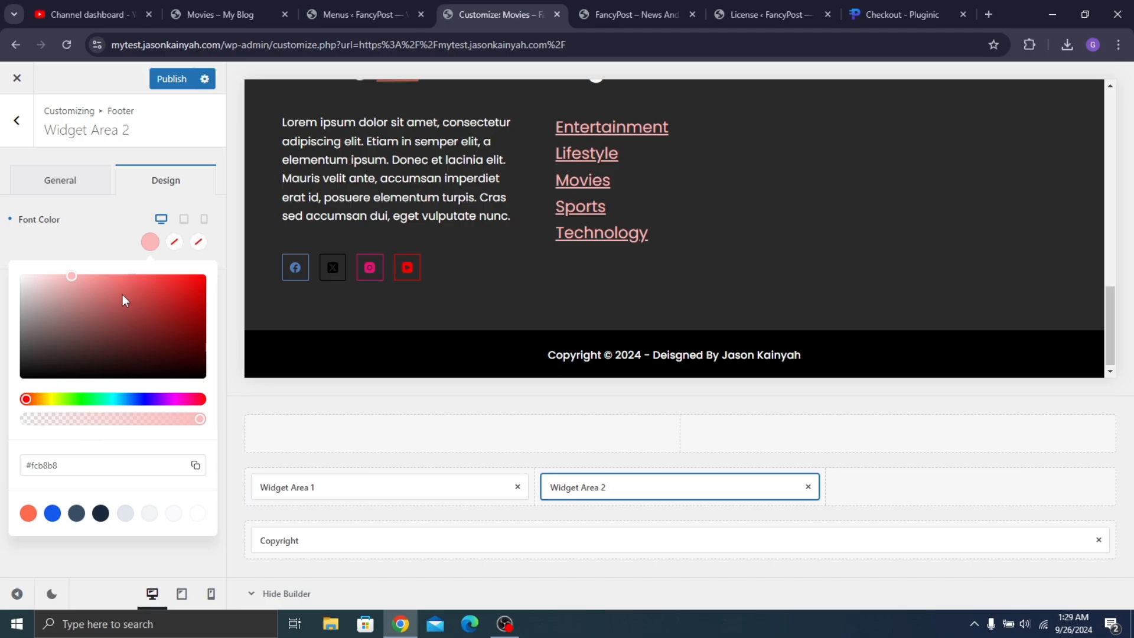
{"action": "left_click", "coordinate": [30, 511]}
Set the link colour to white palette colour 8
{"action": "left_click", "coordinate": [174, 243]}
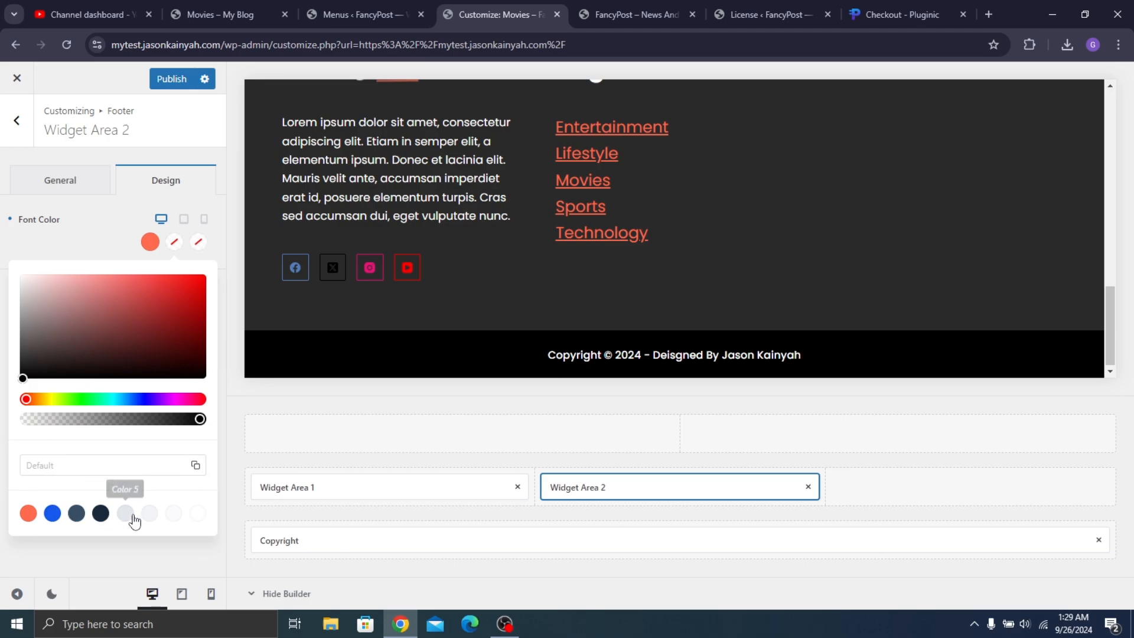
{"action": "left_click", "coordinate": [153, 520]}
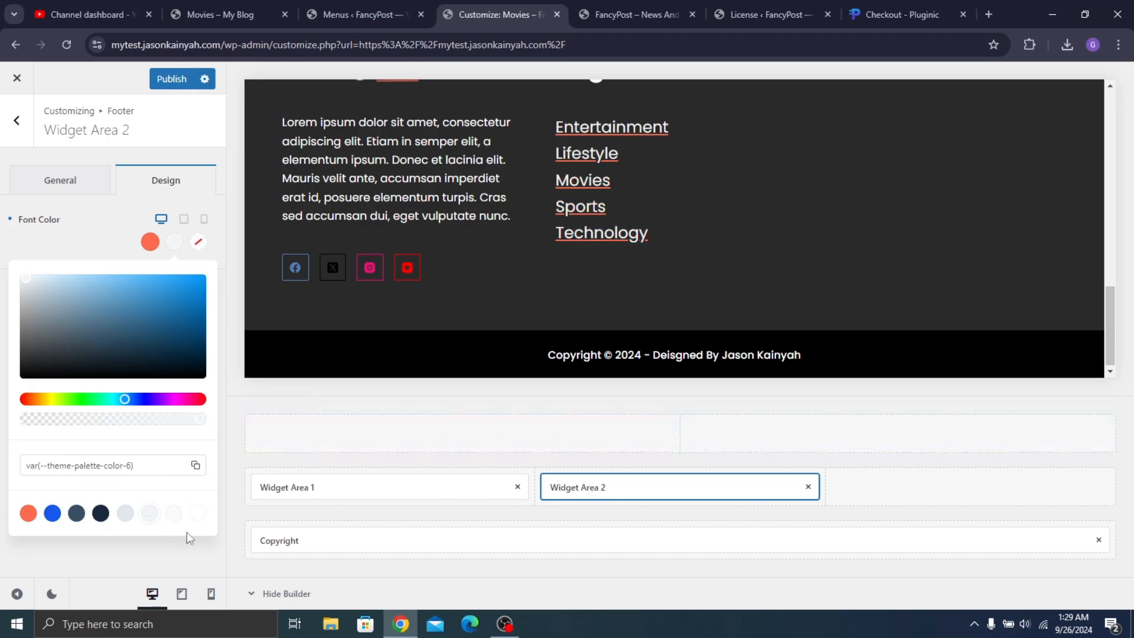
{"action": "left_click", "coordinate": [173, 513]}
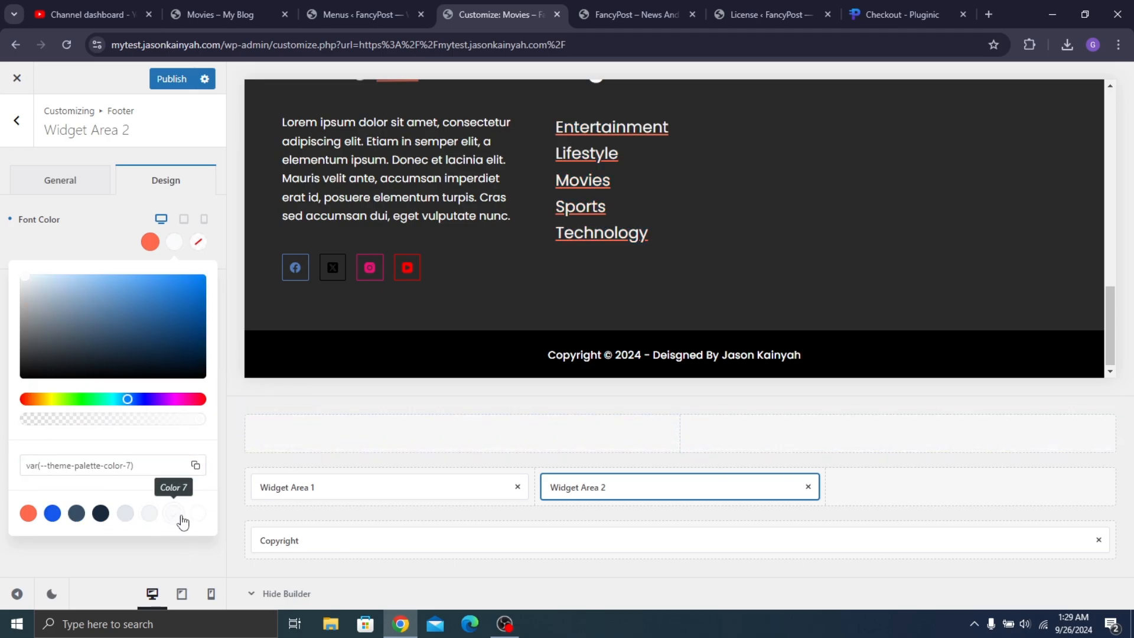
{"action": "left_click", "coordinate": [194, 518]}
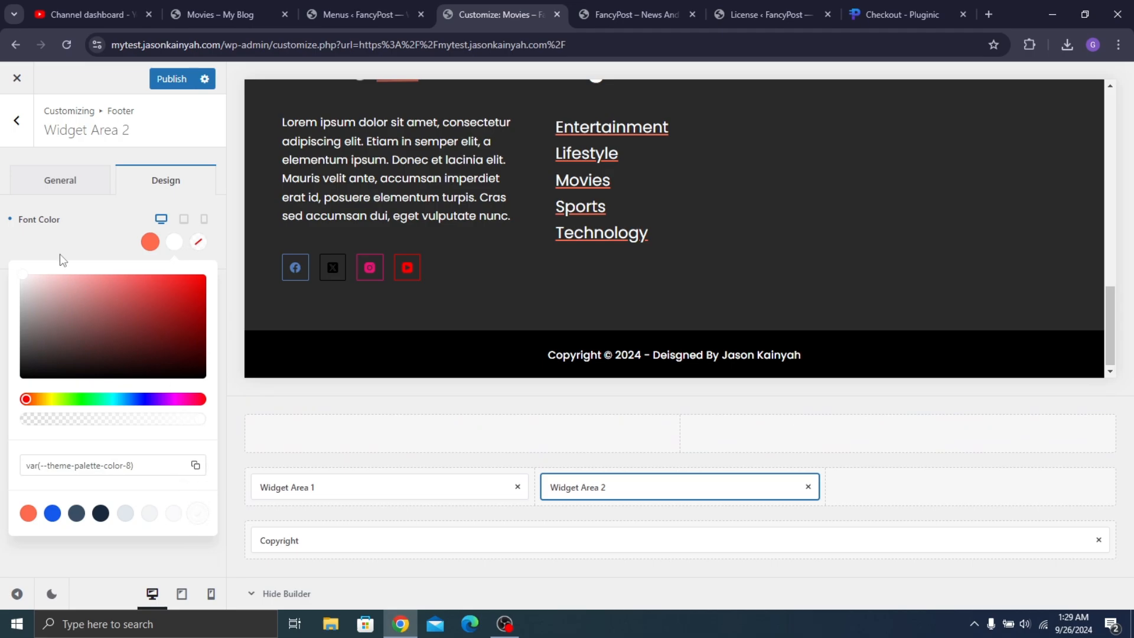
{"action": "left_click", "coordinate": [85, 227]}
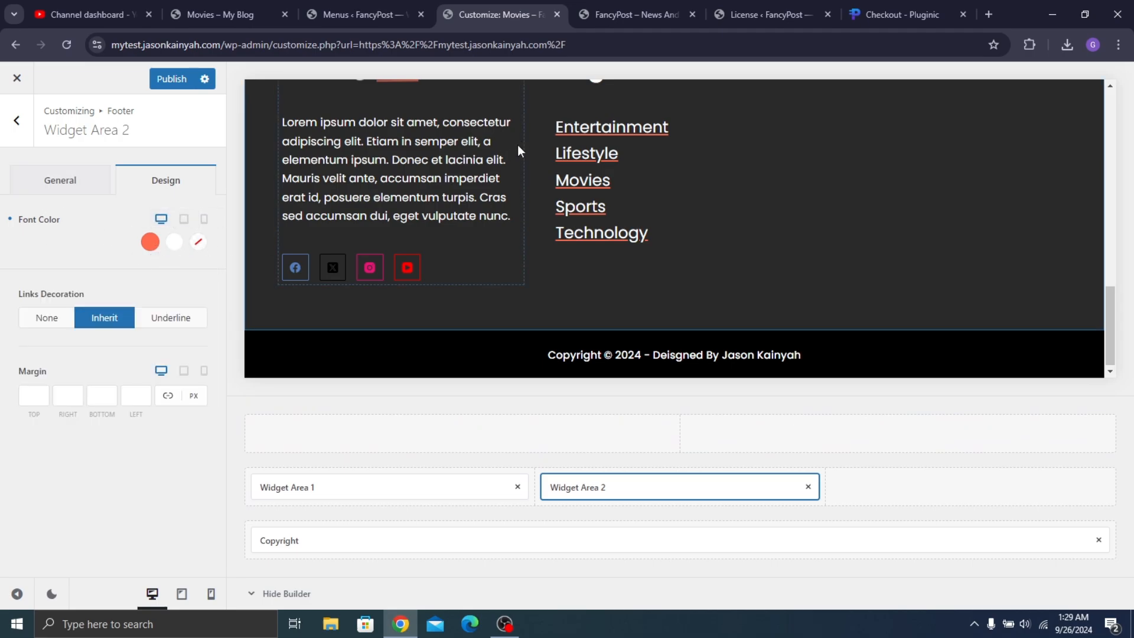
Set the link hover colour to palette orange (colour 1)
{"action": "left_click", "coordinate": [199, 243]}
{"action": "left_click", "coordinate": [25, 516]}
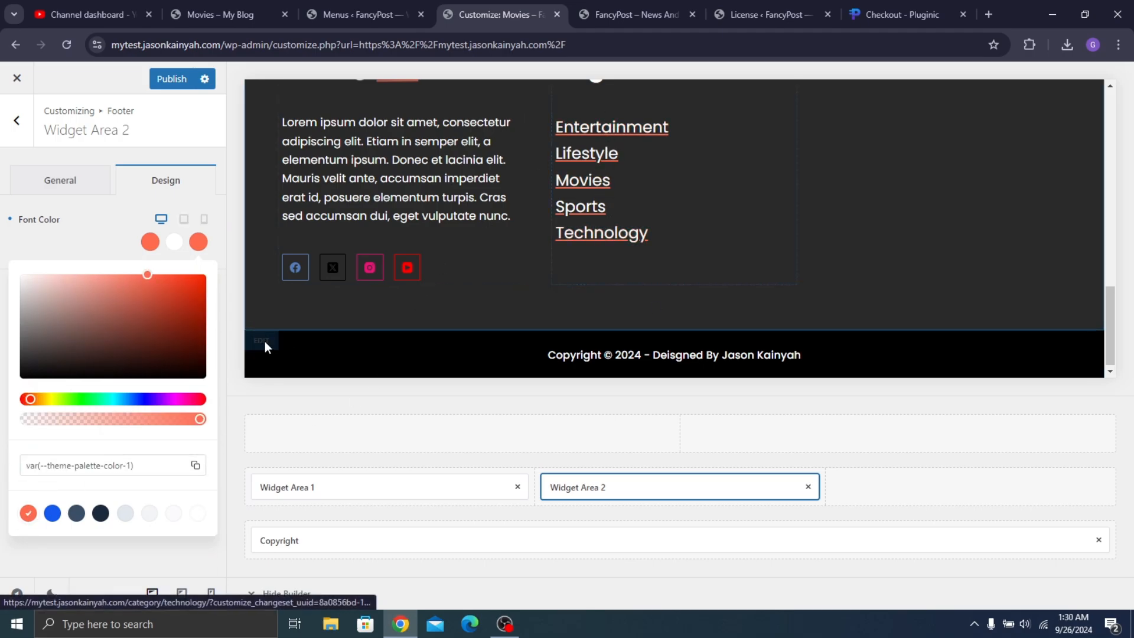
{"action": "left_click", "coordinate": [83, 253]}
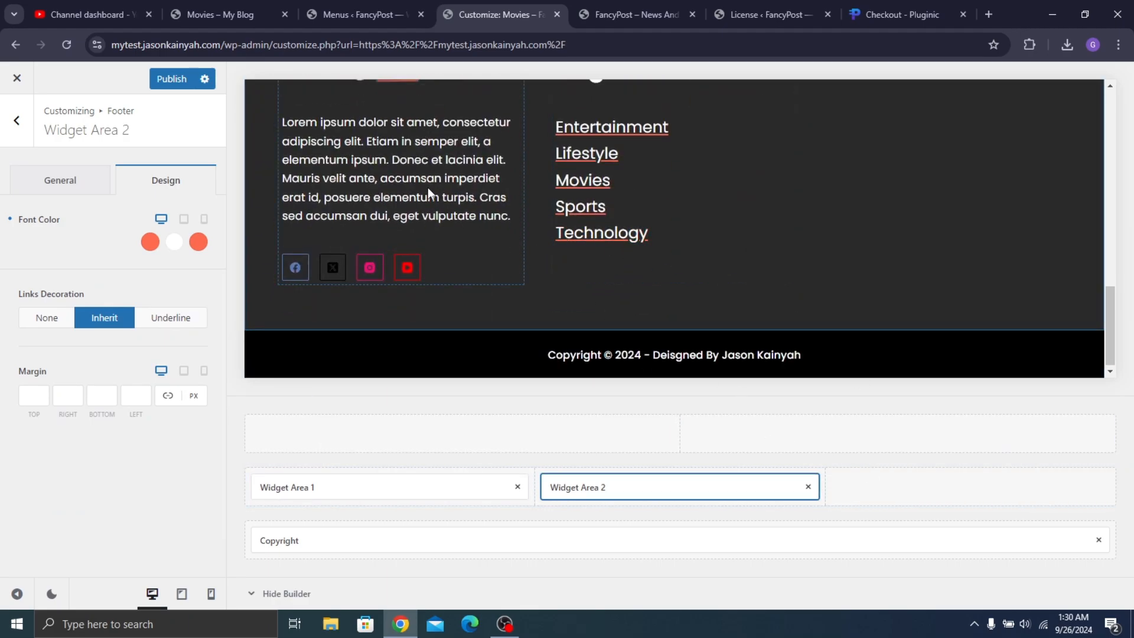
{"action": "left_click", "coordinate": [17, 120]}
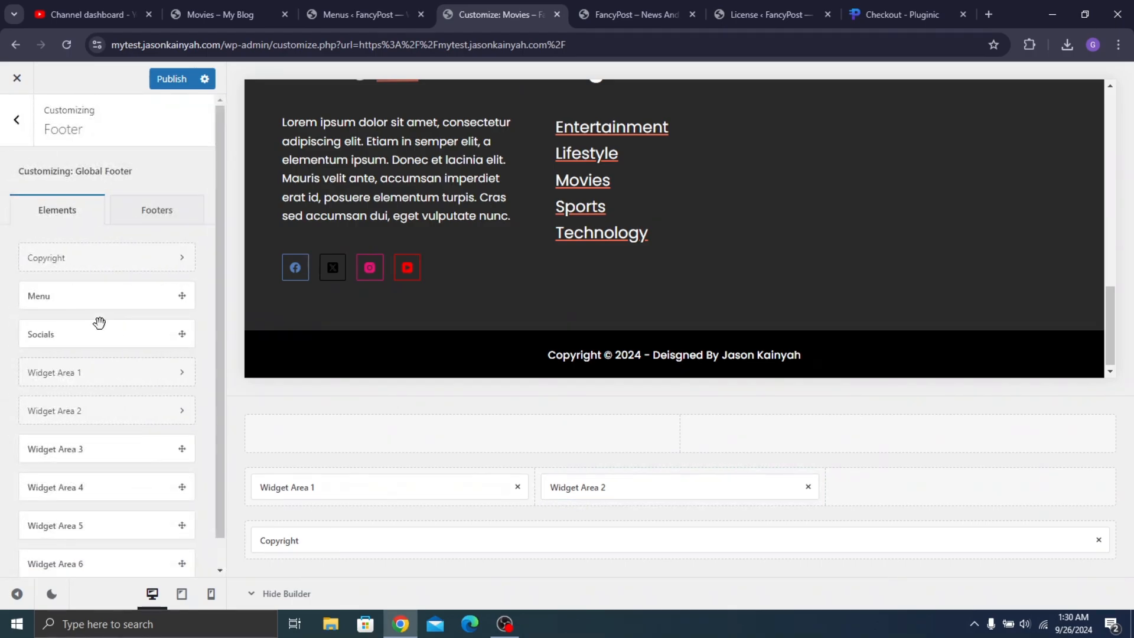
Place Widget Area 3 in the footer's middle row and open its settings
{"action": "left_click_drag", "start_coordinate": [101, 451], "coordinate": [958, 488]}
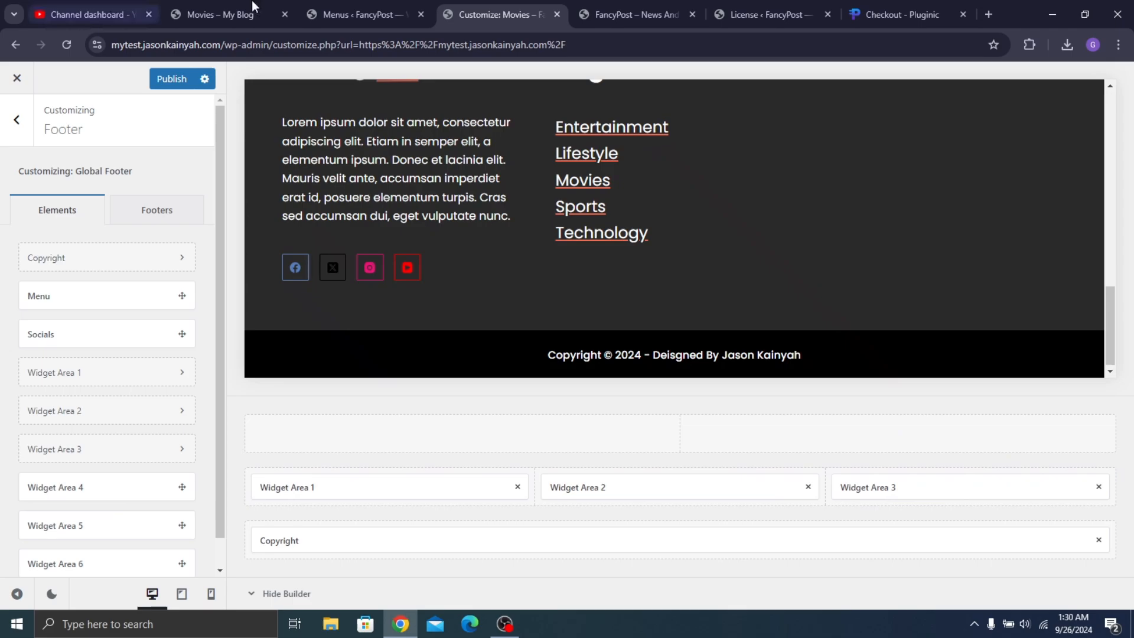
{"action": "left_click", "coordinate": [310, 2]}
{"action": "left_click", "coordinate": [236, 3]}
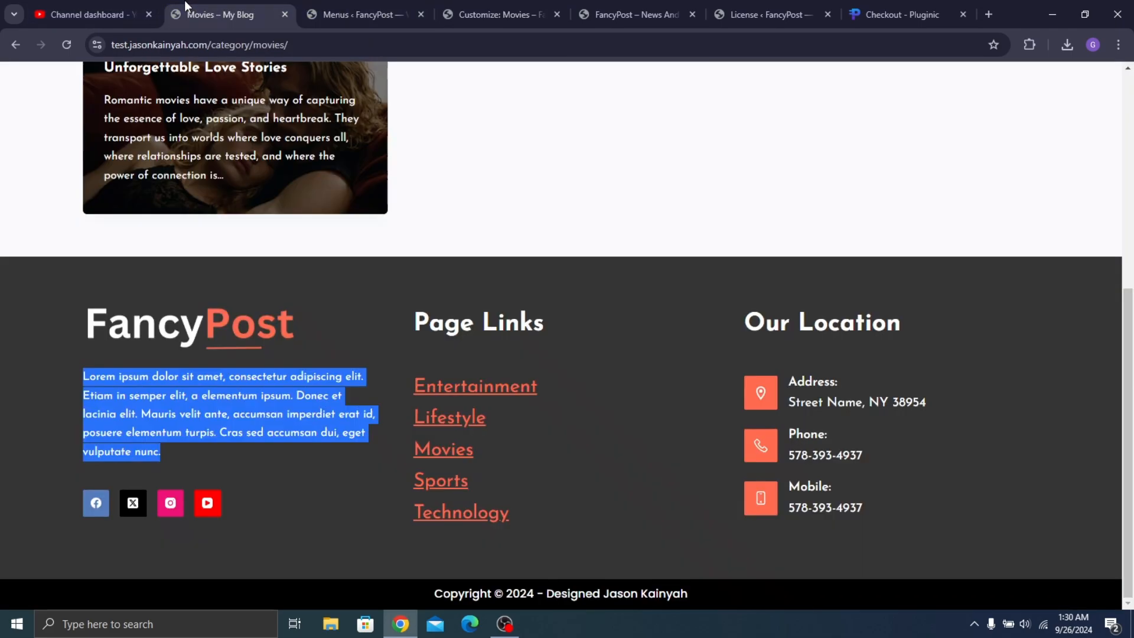
{"action": "left_click", "coordinate": [502, 8]}
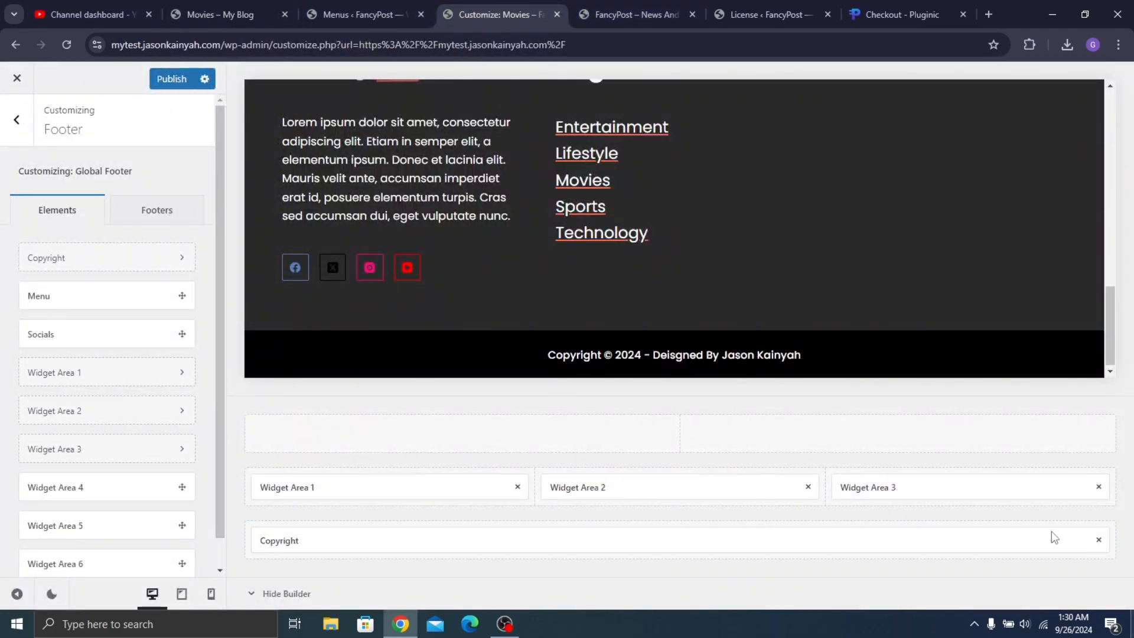
{"action": "left_click", "coordinate": [951, 484]}
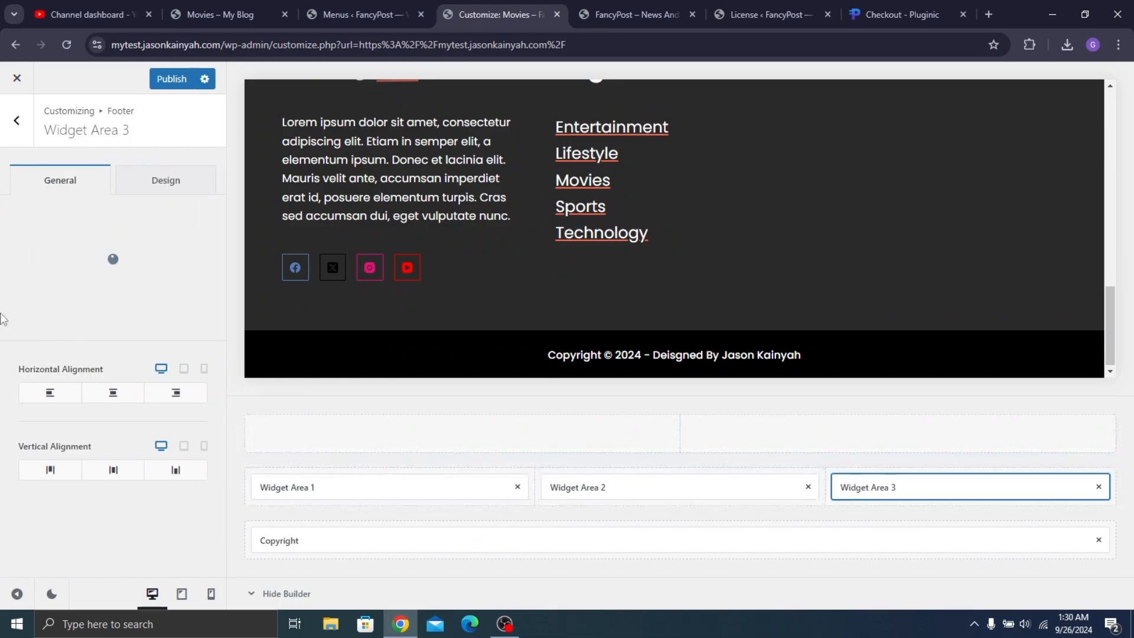
Add an 'Our Location' heading to Widget Area 3
{"action": "left_click", "coordinate": [118, 292]}
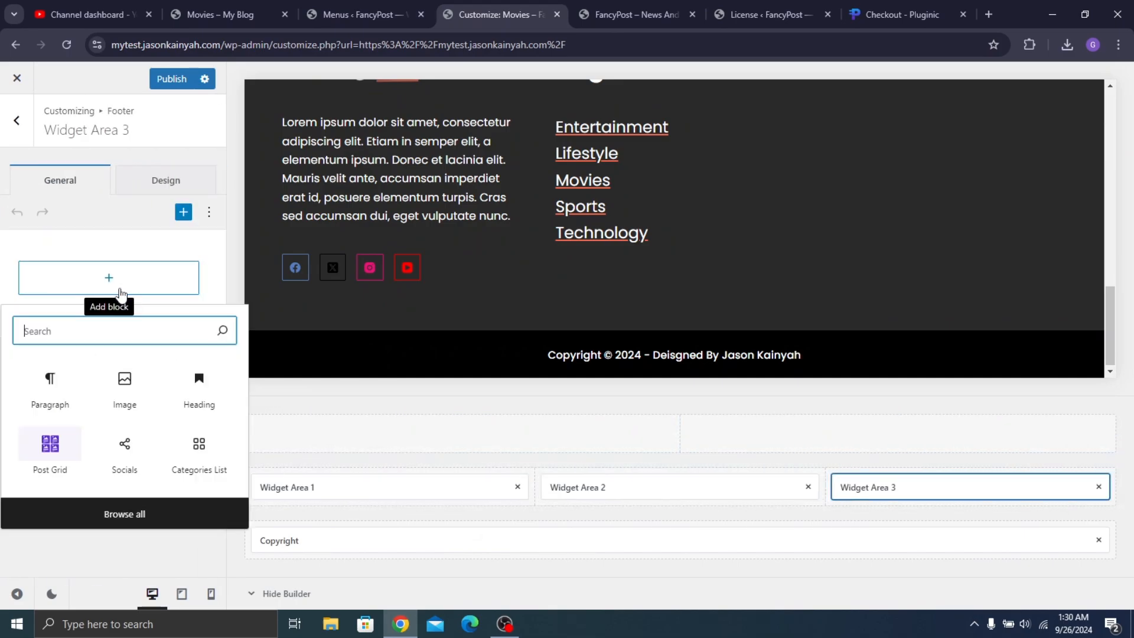
{"action": "left_click", "coordinate": [207, 417]}
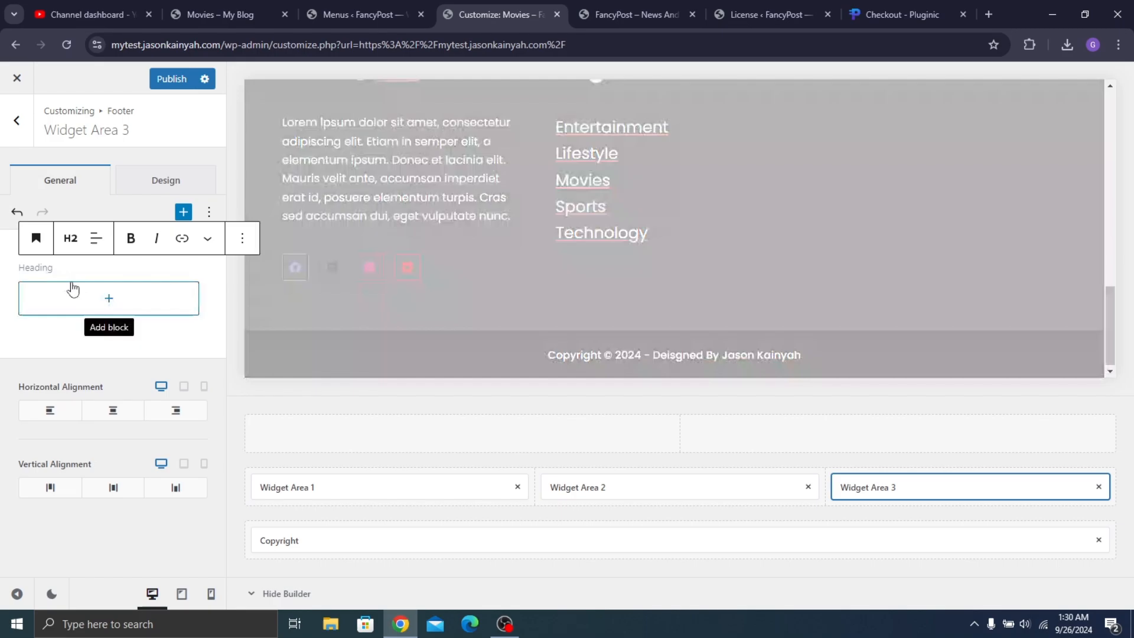
{"action": "type", "text": "Our Location"}
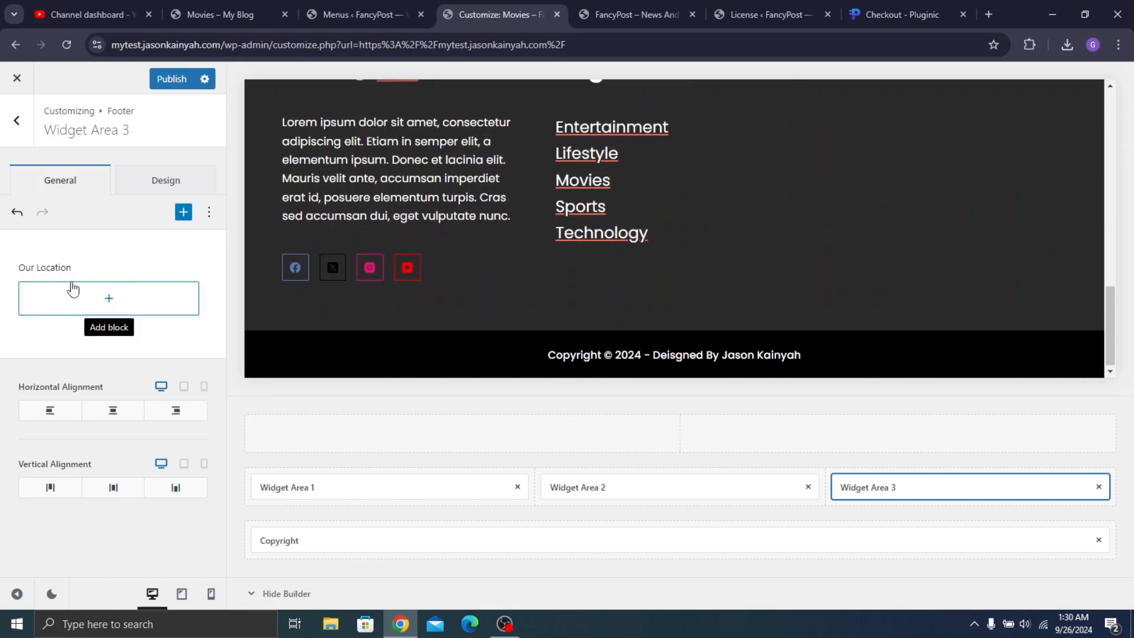
Insert a Contact Info block under the heading and delete its built-in 'Contact Info' title
{"action": "left_click", "coordinate": [67, 288]}
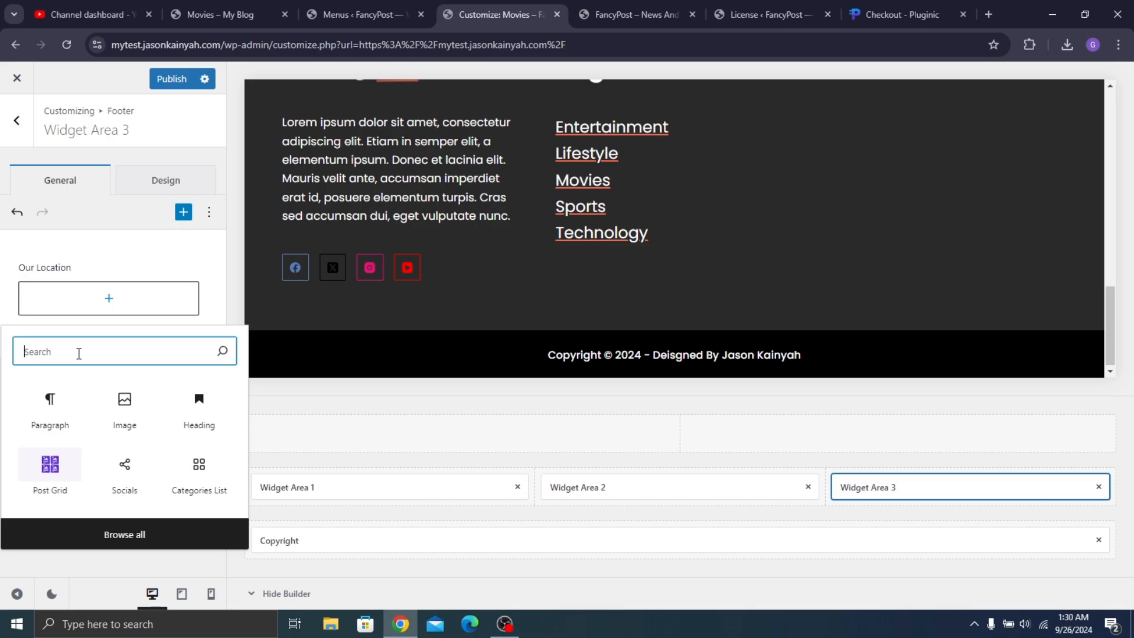
{"action": "type", "text": "contact"}
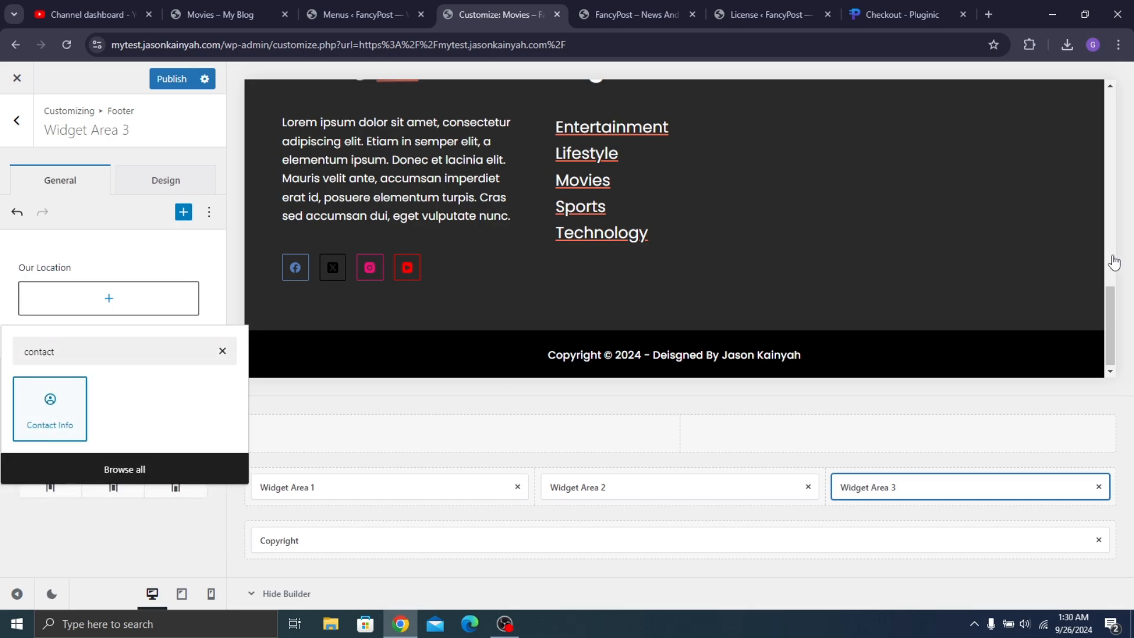
{"action": "left_click", "coordinate": [29, 433]}
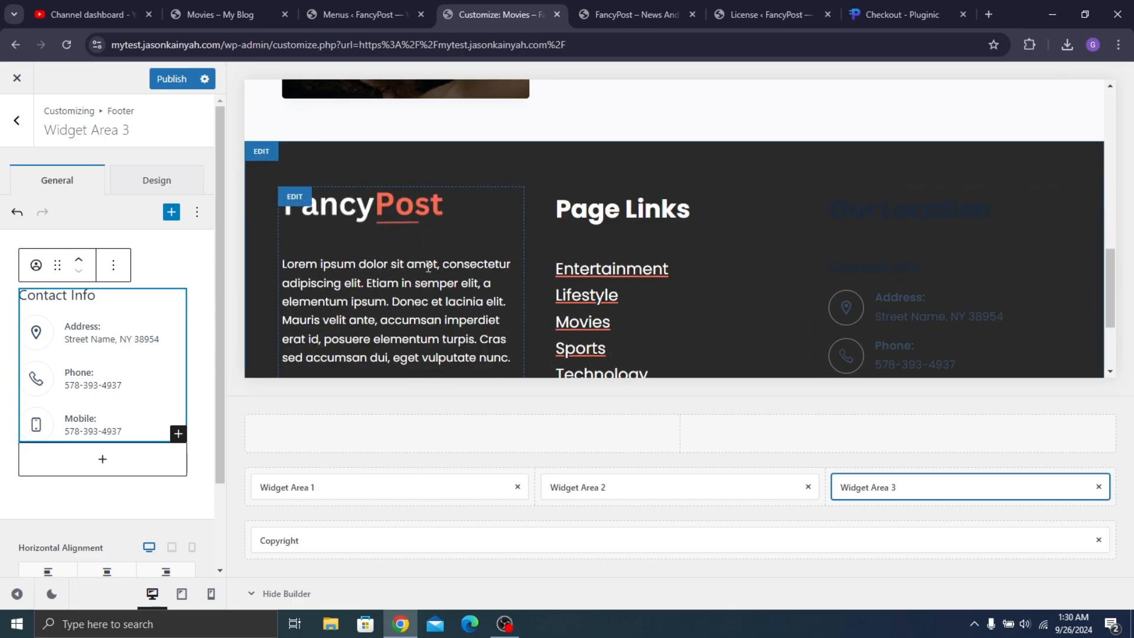
{"action": "left_click", "coordinate": [133, 298]}
{"action": "left_click", "coordinate": [350, 266]}
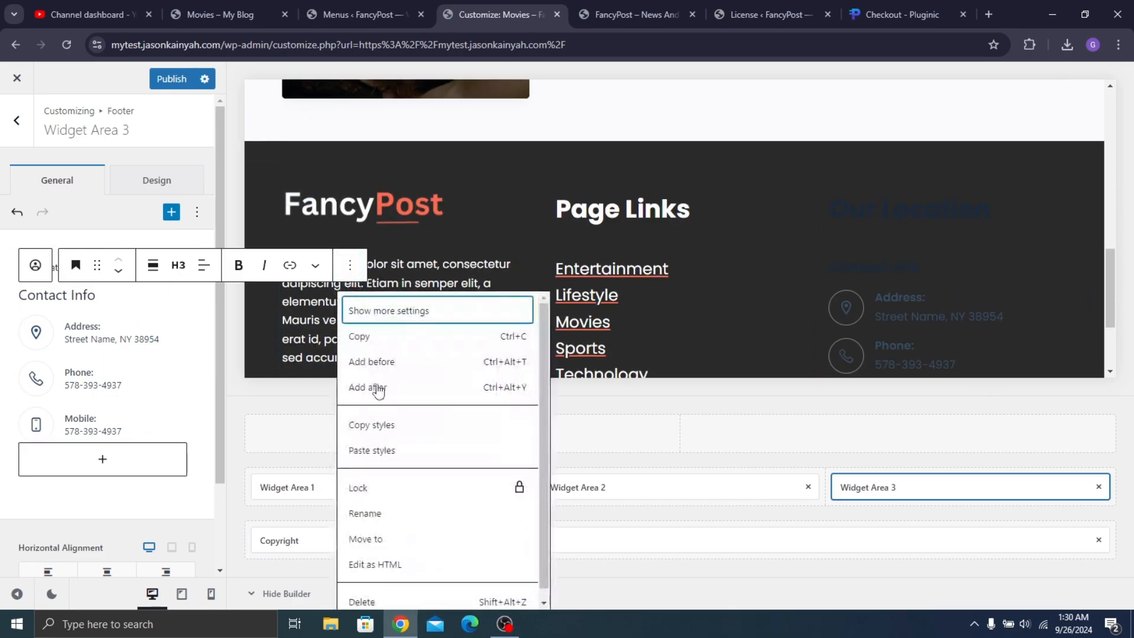
{"action": "left_click", "coordinate": [381, 590]}
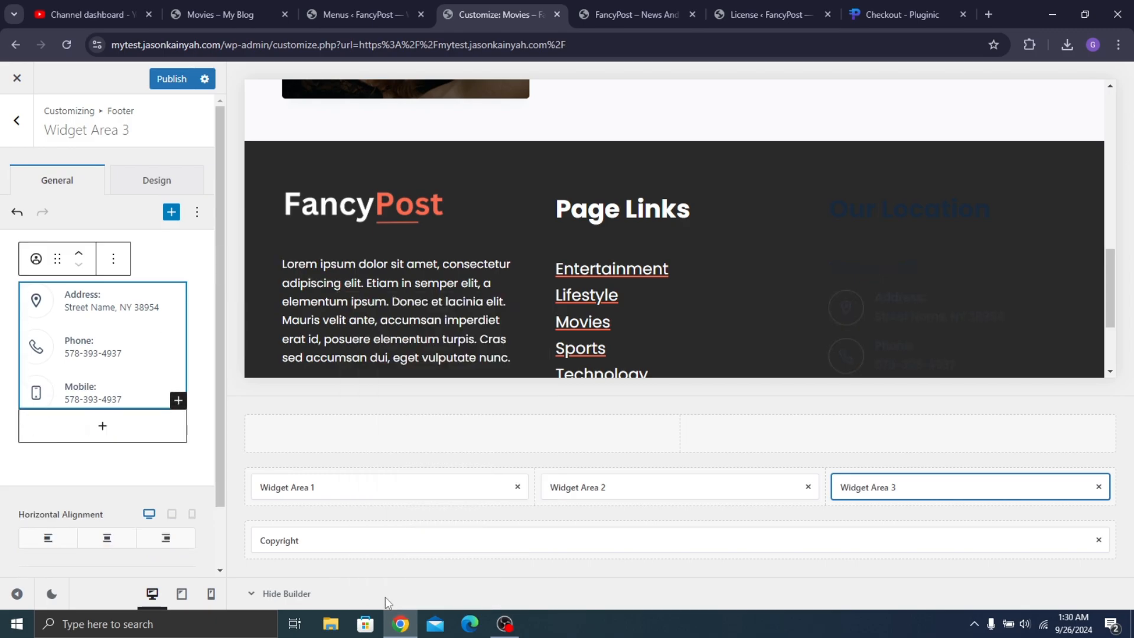
{"action": "left_click", "coordinate": [118, 280]}
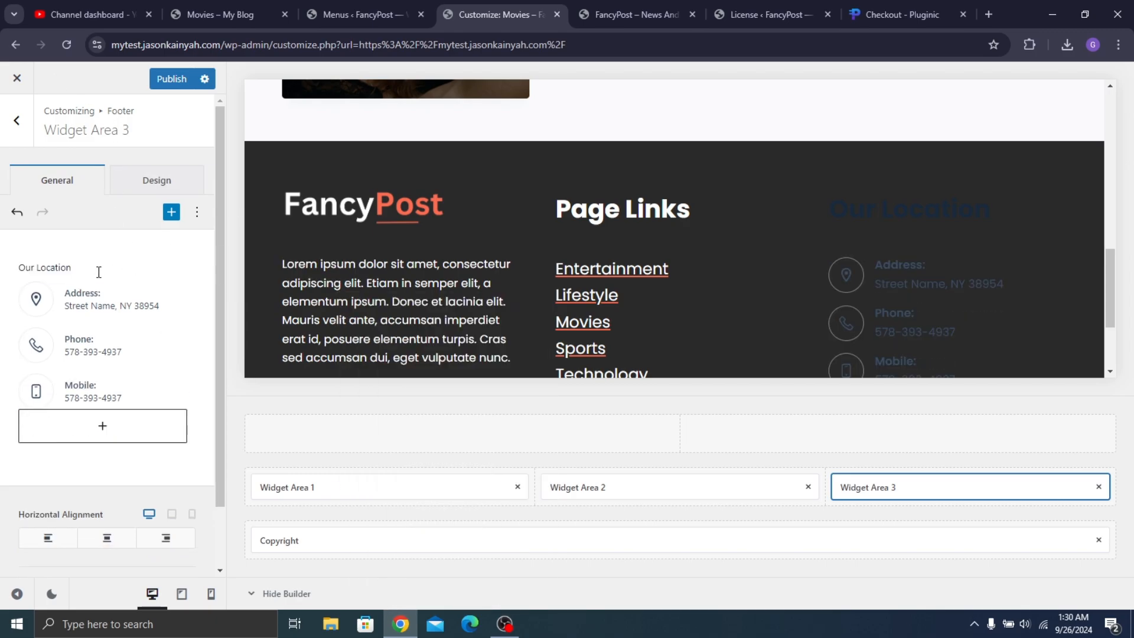
{"action": "left_click", "coordinate": [98, 271]}
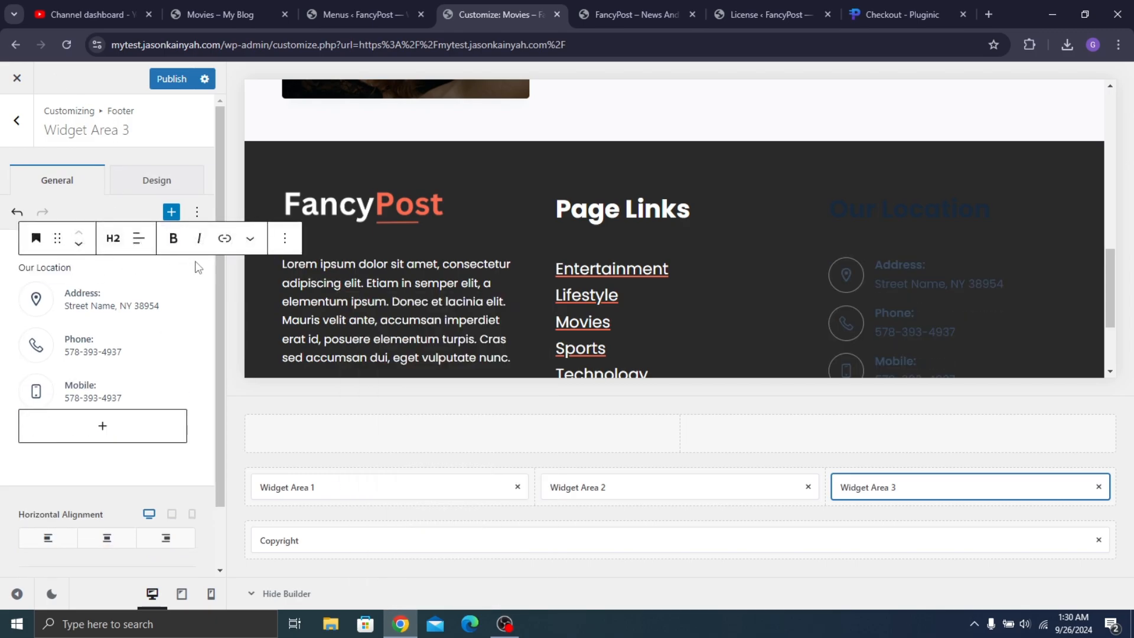
Set the Our Location heading's text colour to white Palette Color 7
{"action": "left_click", "coordinate": [285, 243]}
{"action": "left_click", "coordinate": [293, 282]}
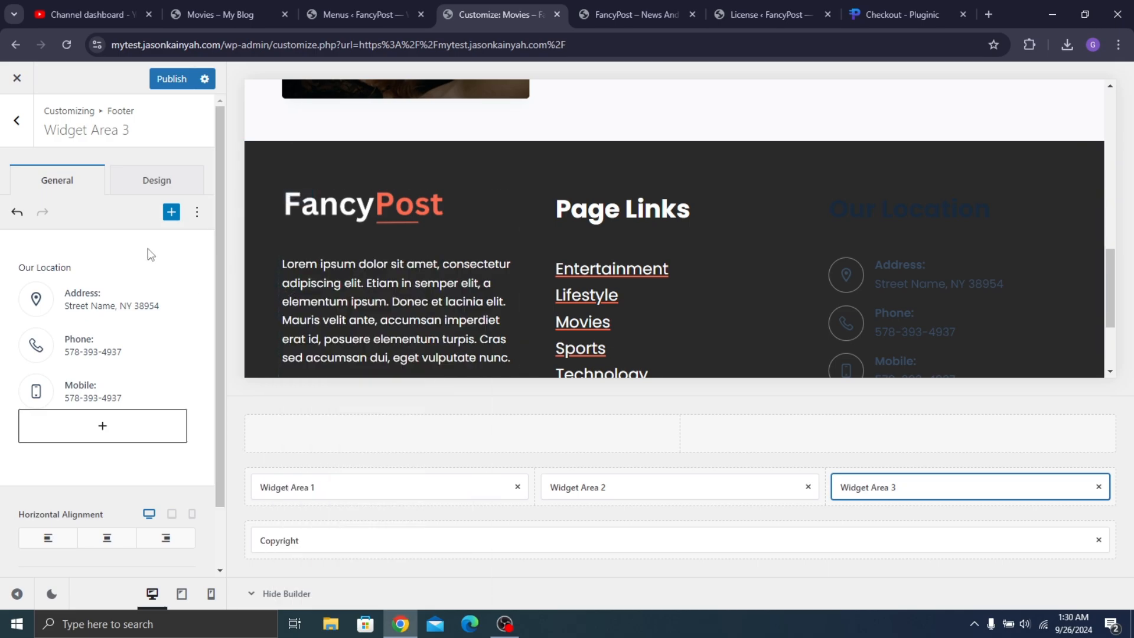
{"action": "left_click", "coordinate": [156, 271]}
{"action": "left_click", "coordinate": [284, 238]}
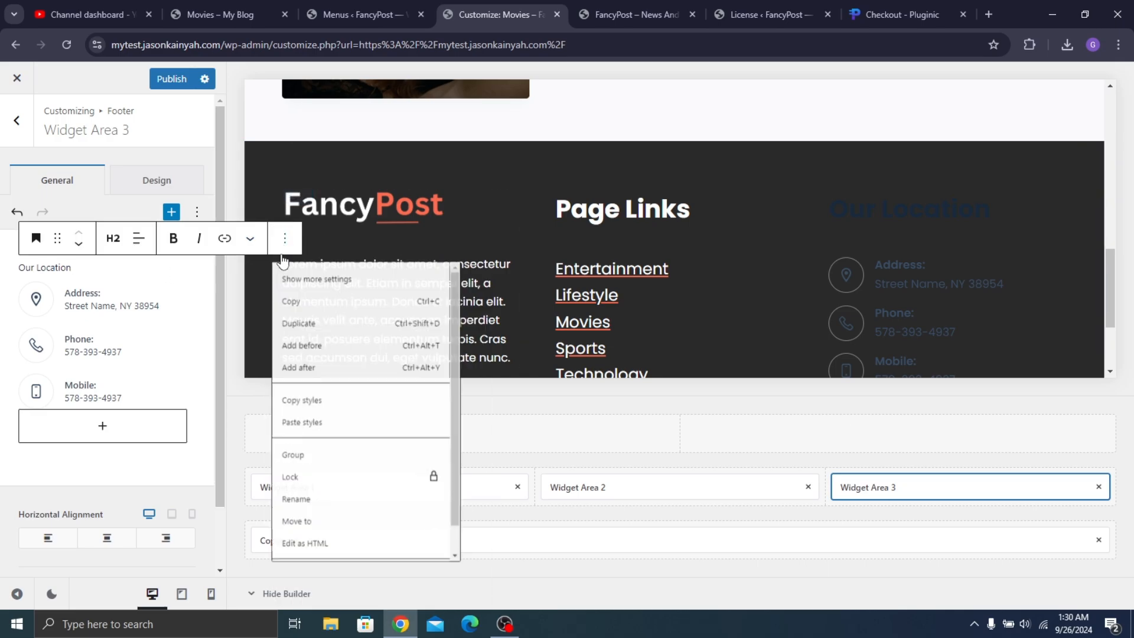
{"action": "left_click", "coordinate": [292, 284]}
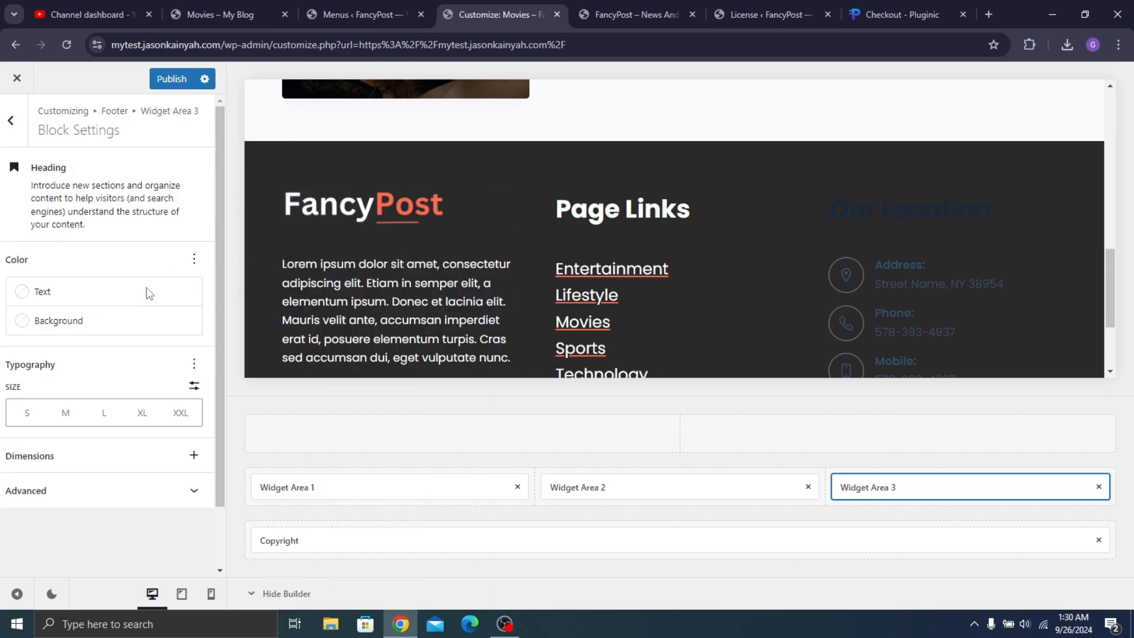
{"action": "left_click", "coordinate": [80, 291]}
{"action": "left_click", "coordinate": [253, 451]}
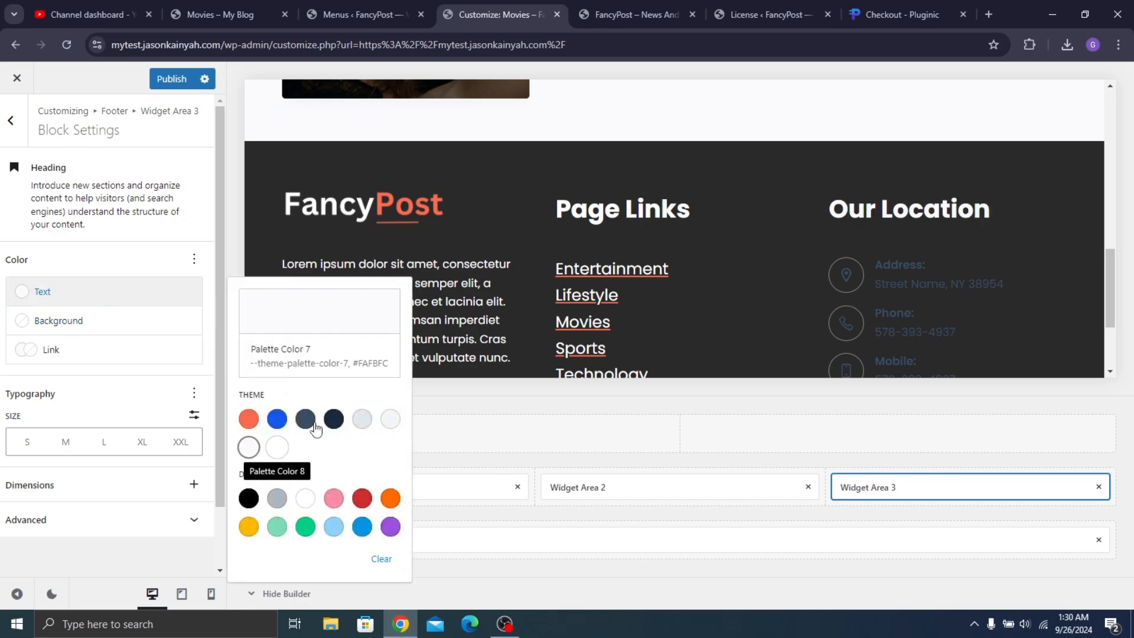
{"action": "left_click", "coordinate": [10, 121]}
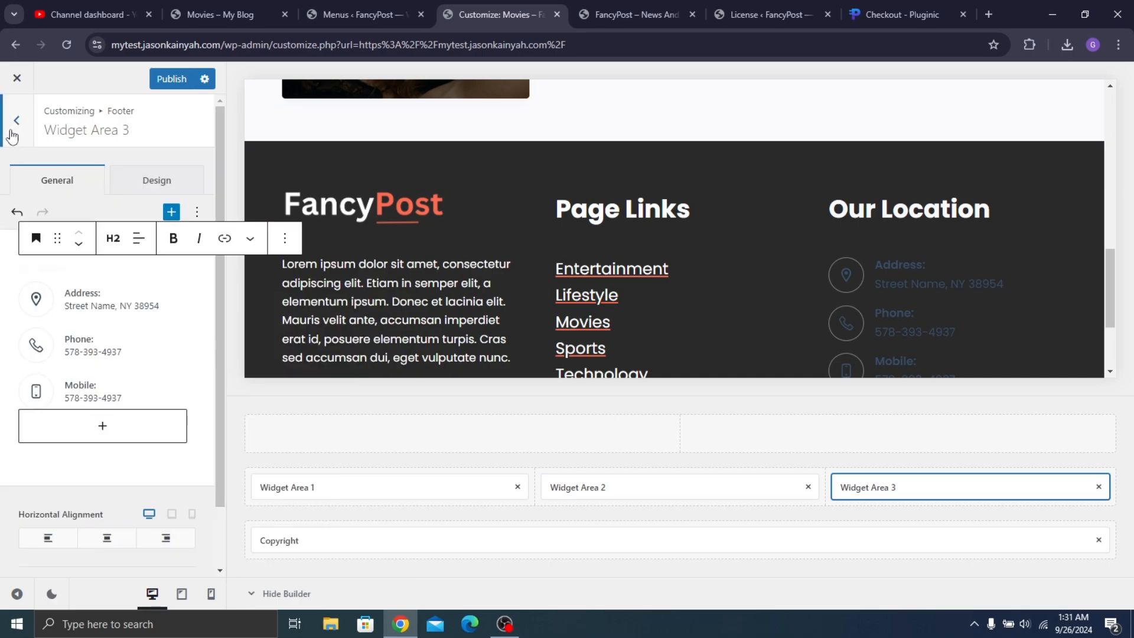
Give the Contact Info icons Square shape type with Solid fill
{"action": "left_click", "coordinate": [78, 312]}
{"action": "left_click", "coordinate": [176, 266]}
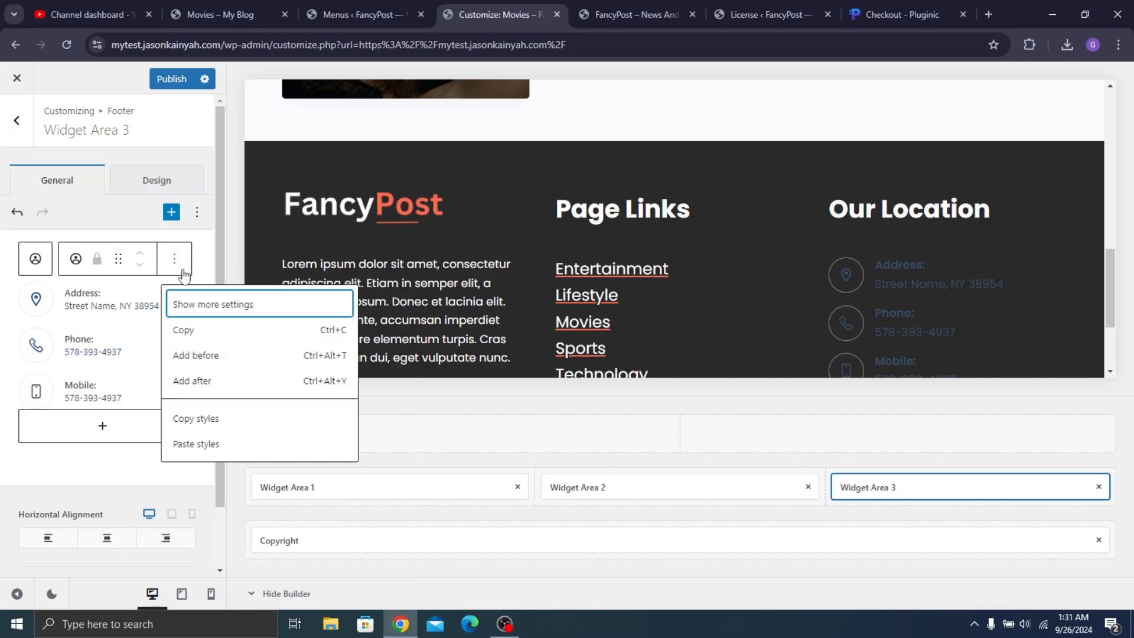
{"action": "left_click", "coordinate": [177, 308]}
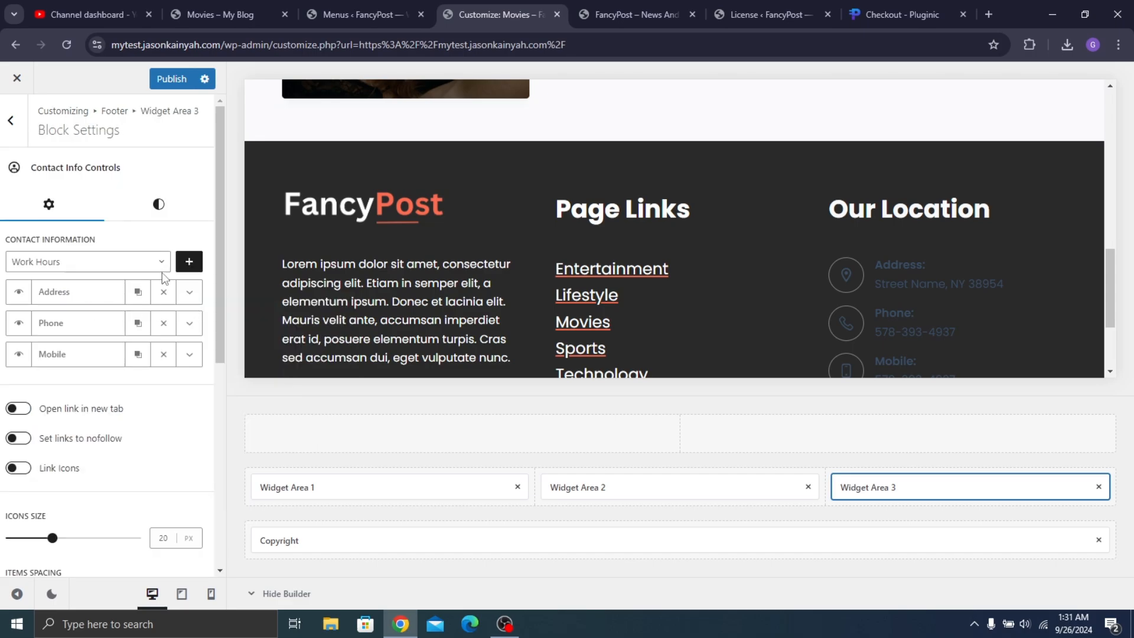
{"action": "left_click", "coordinate": [106, 268]}
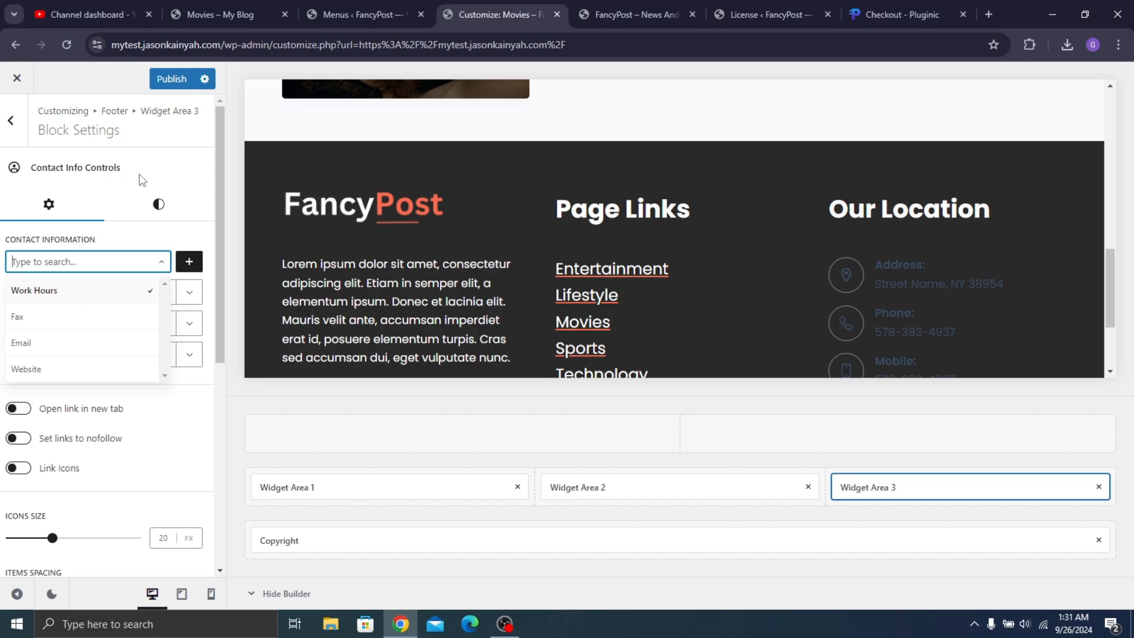
{"action": "left_click", "coordinate": [108, 293]}
{"action": "scroll", "coordinate": [3, 295], "scroll_direction": "down", "scroll_amount": 5}
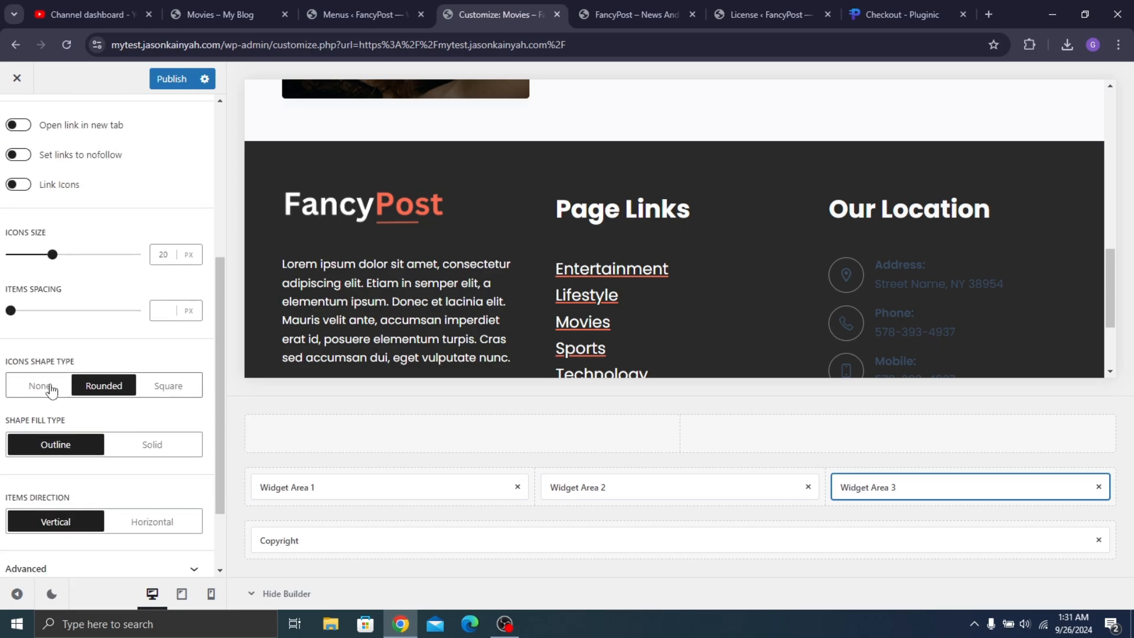
{"action": "left_click", "coordinate": [160, 388]}
{"action": "left_click", "coordinate": [152, 444]}
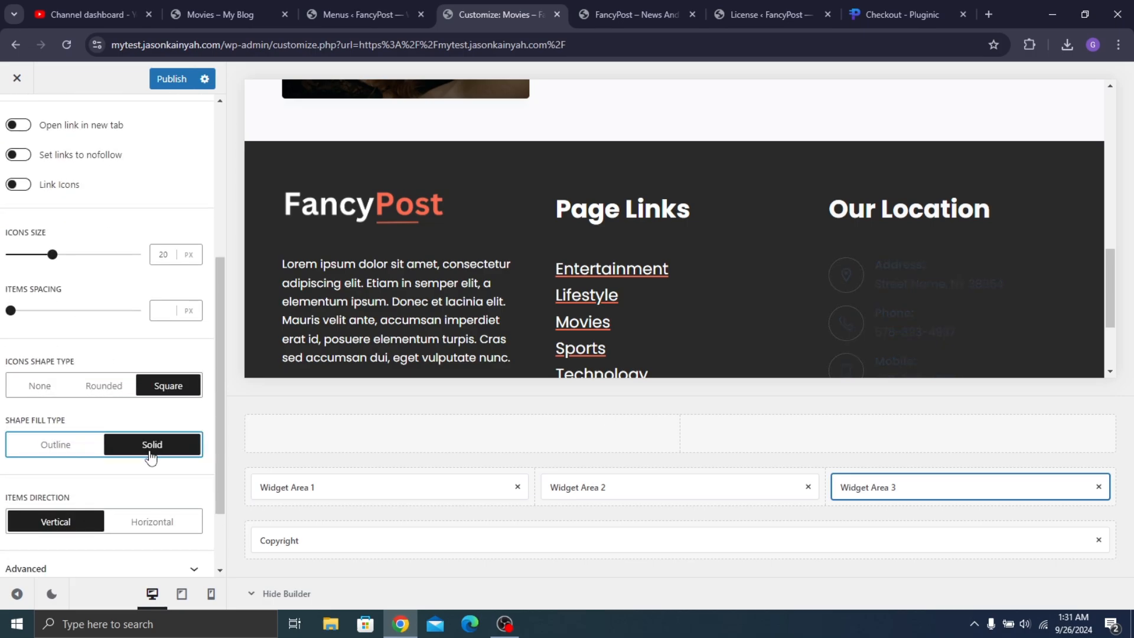
{"action": "scroll", "coordinate": [1027, 148], "scroll_direction": "down", "scroll_amount": 3}
{"action": "scroll", "coordinate": [832, 174], "scroll_direction": "up", "scroll_amount": 2}
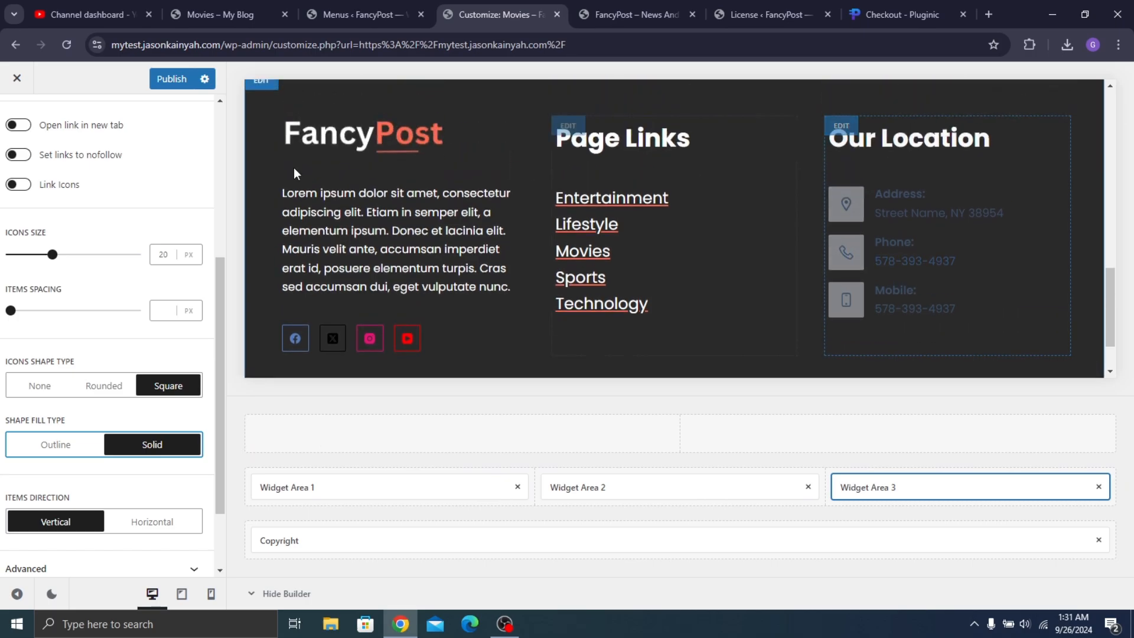
{"action": "scroll", "coordinate": [53, 171], "scroll_direction": "up", "scroll_amount": 5}
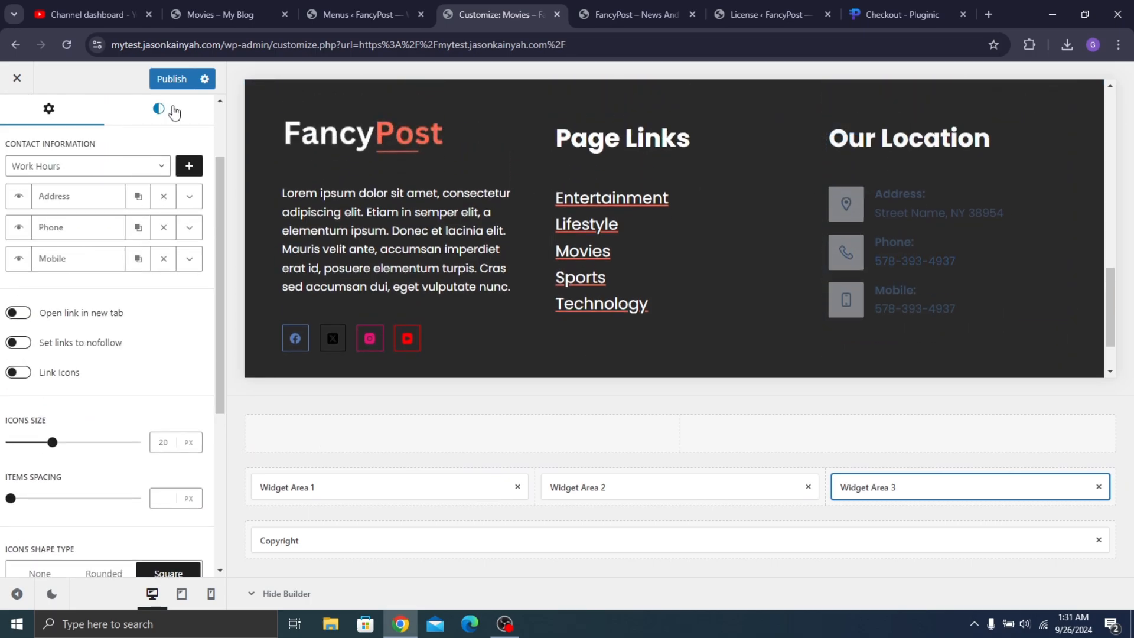
Make the contact details text white and links turn orange on hover
{"action": "left_click", "coordinate": [173, 112]}
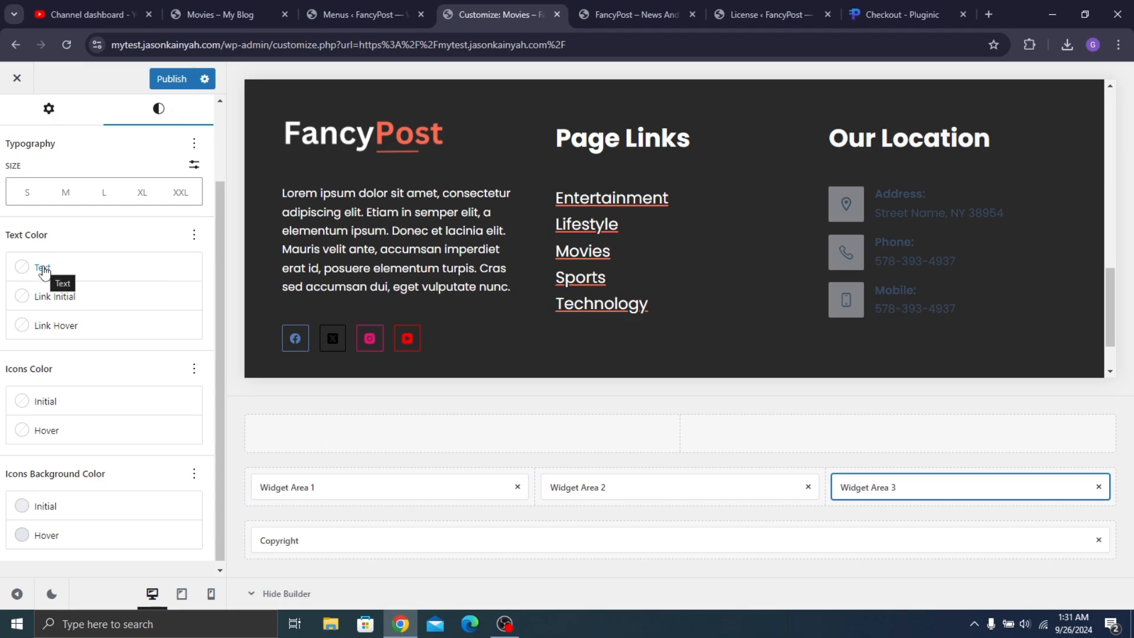
{"action": "left_click", "coordinate": [220, 14]}
{"action": "left_click", "coordinate": [492, 15]}
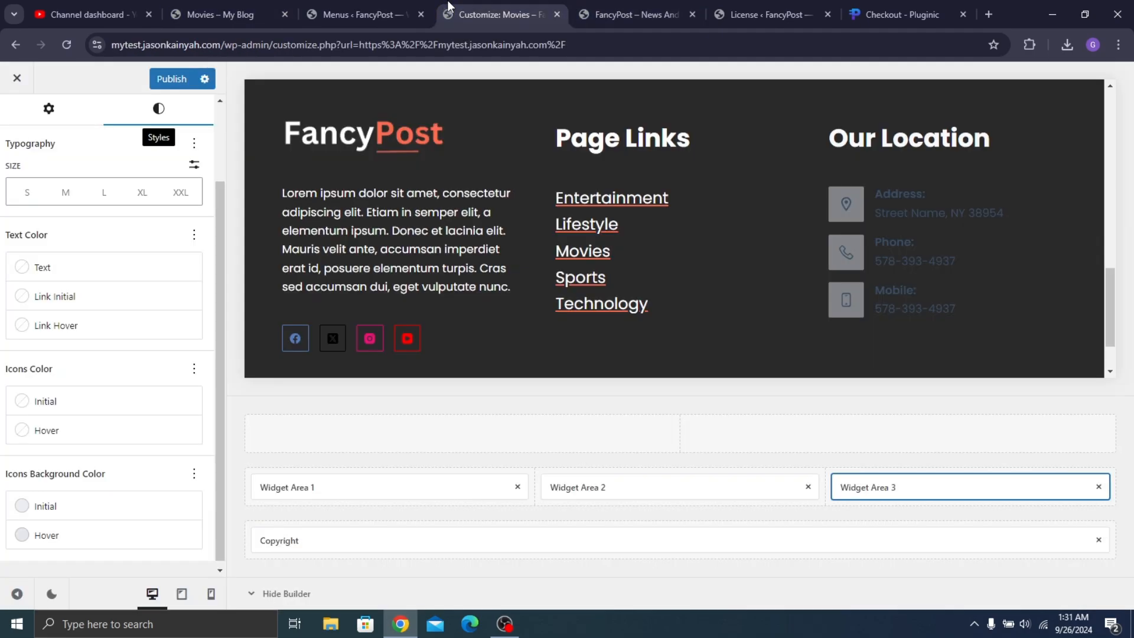
{"action": "left_click", "coordinate": [44, 267]}
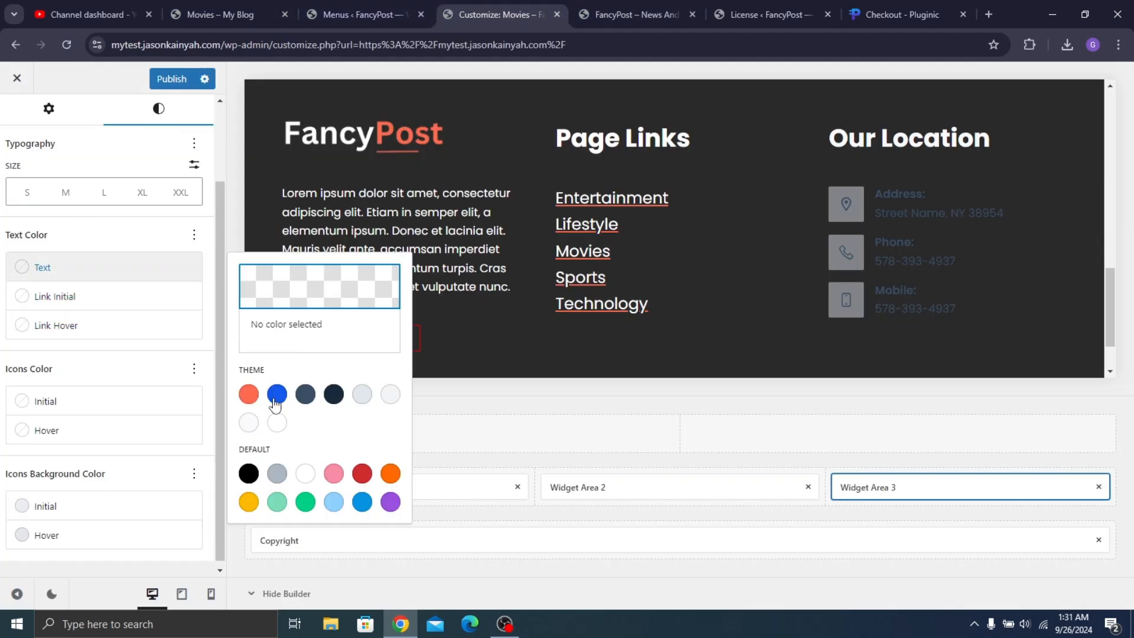
{"action": "left_click", "coordinate": [277, 424]}
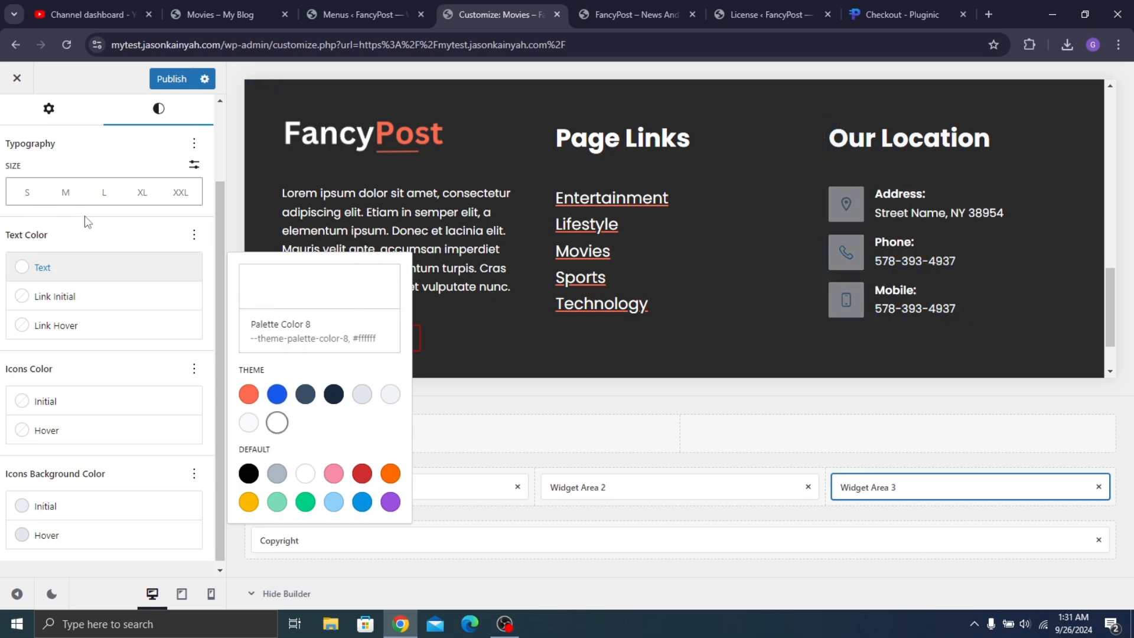
{"action": "left_click", "coordinate": [95, 255]}
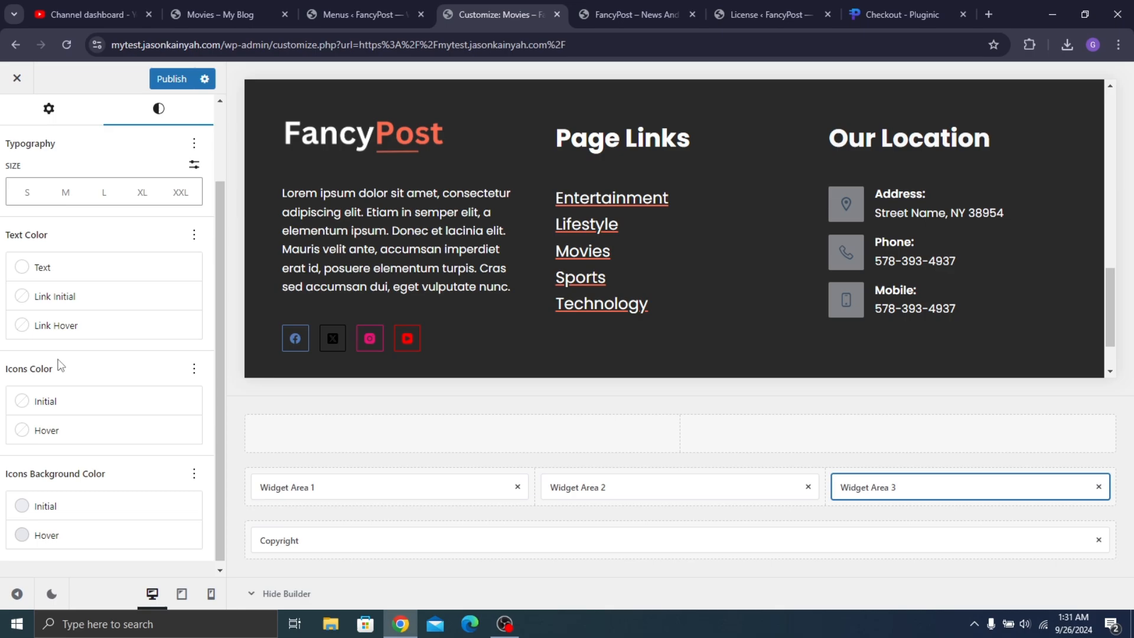
{"action": "left_click", "coordinate": [80, 335]}
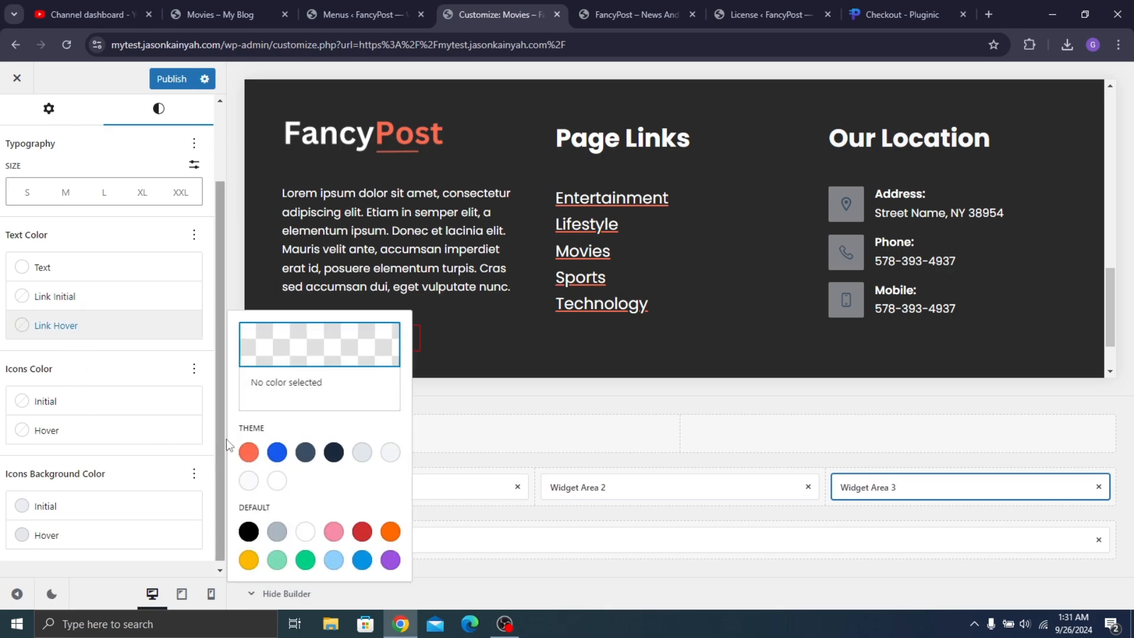
{"action": "left_click", "coordinate": [249, 452]}
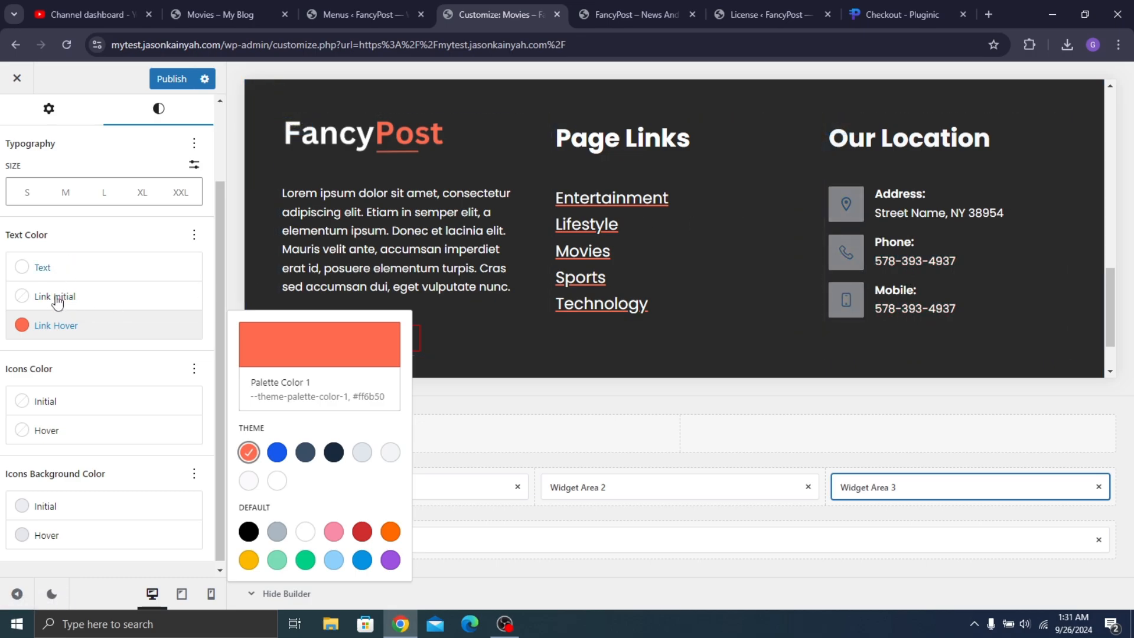
Make the contact icons white, turning orange on hover
{"action": "left_click", "coordinate": [53, 403]}
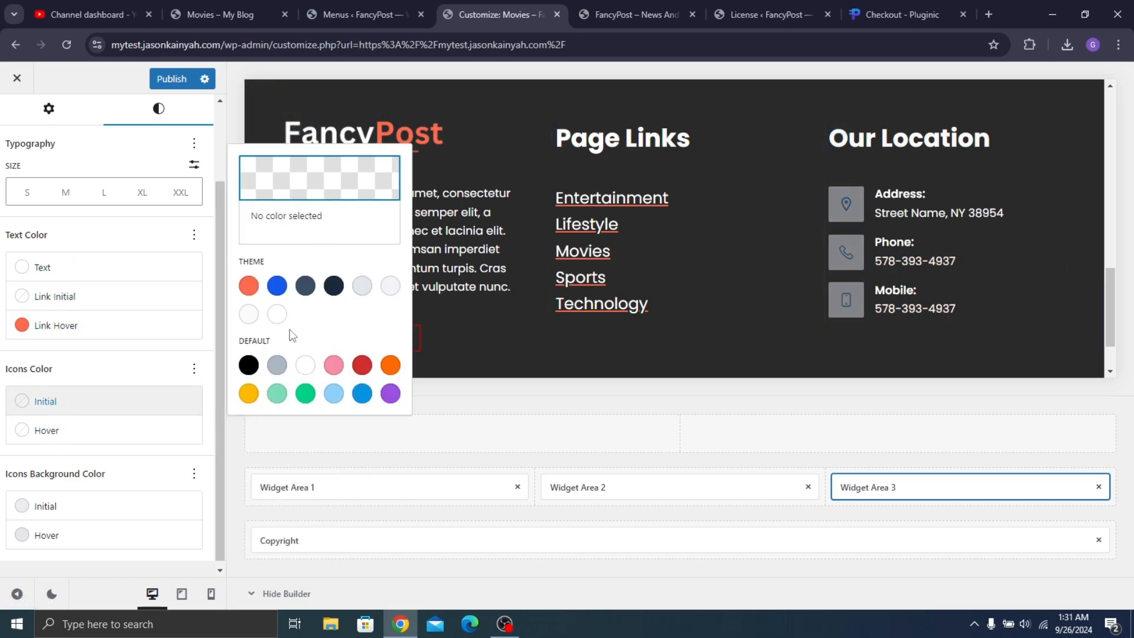
{"action": "left_click", "coordinate": [276, 313]}
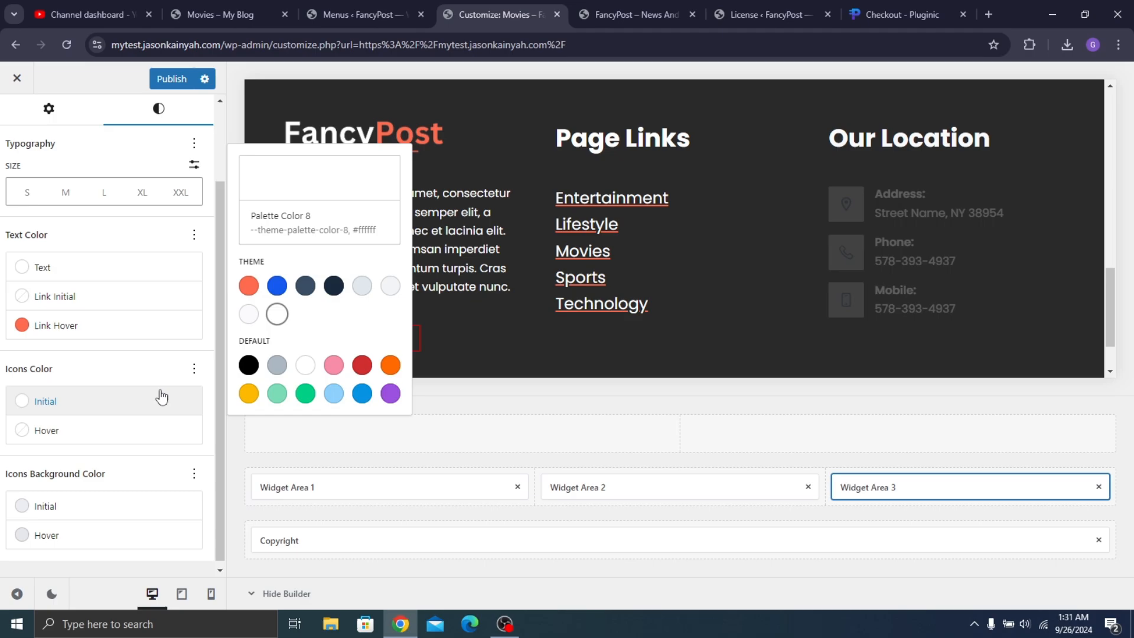
{"action": "left_click", "coordinate": [79, 436]}
{"action": "left_click", "coordinate": [251, 315]}
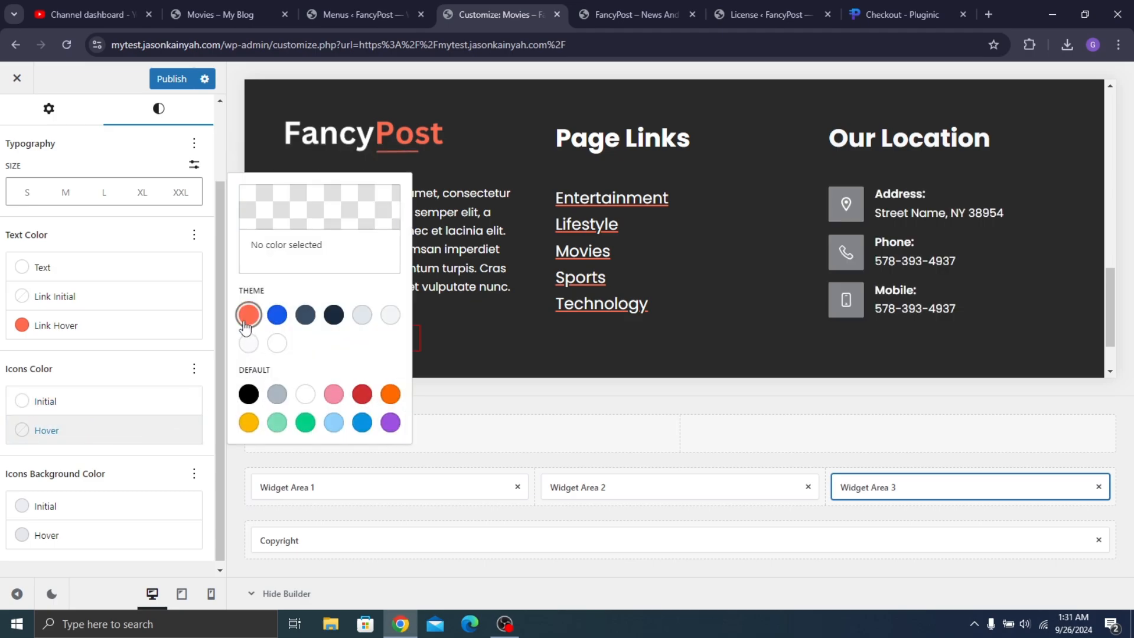
Set the icon background to orange Palette Color 1 with Palette Color 7 on hover
{"action": "left_click", "coordinate": [100, 502]}
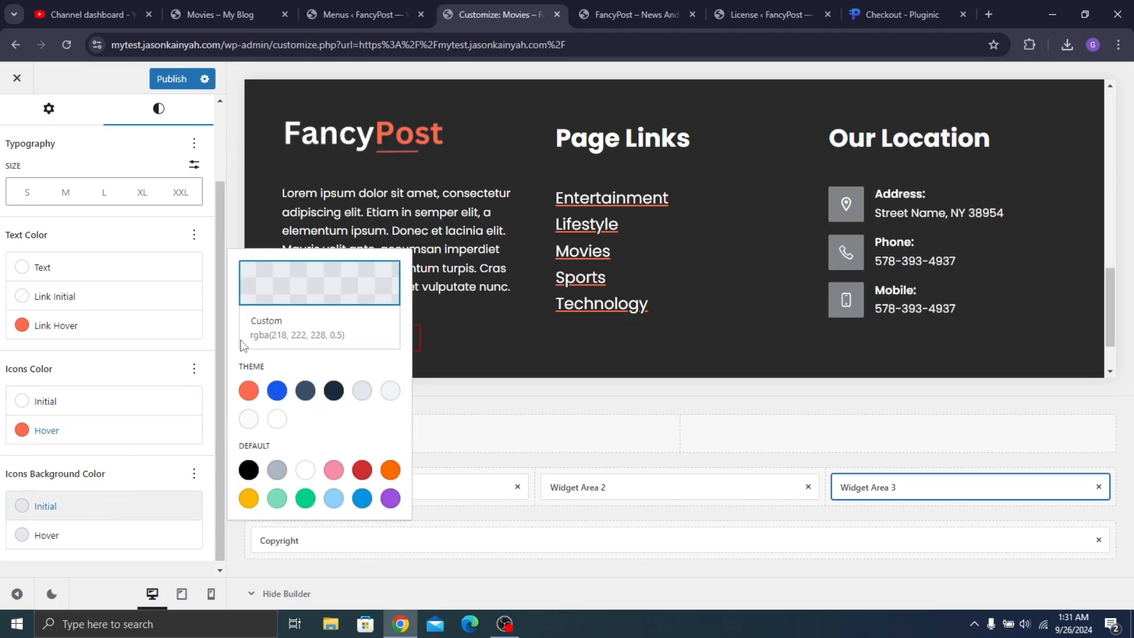
{"action": "left_click", "coordinate": [249, 391]}
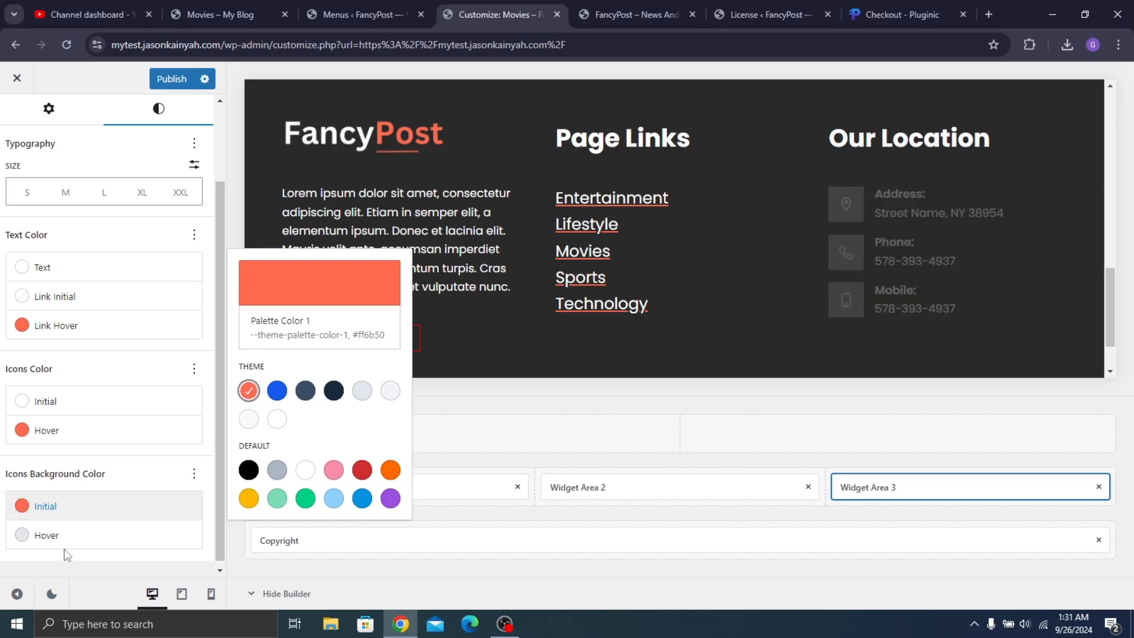
{"action": "left_click", "coordinate": [87, 537]}
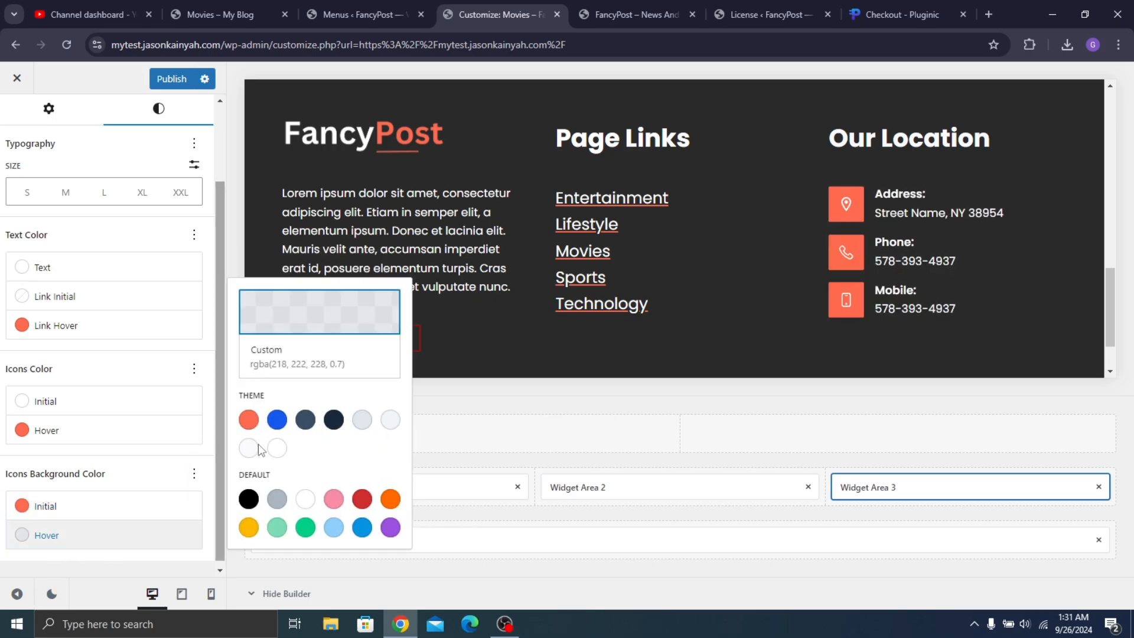
{"action": "left_click", "coordinate": [274, 453]}
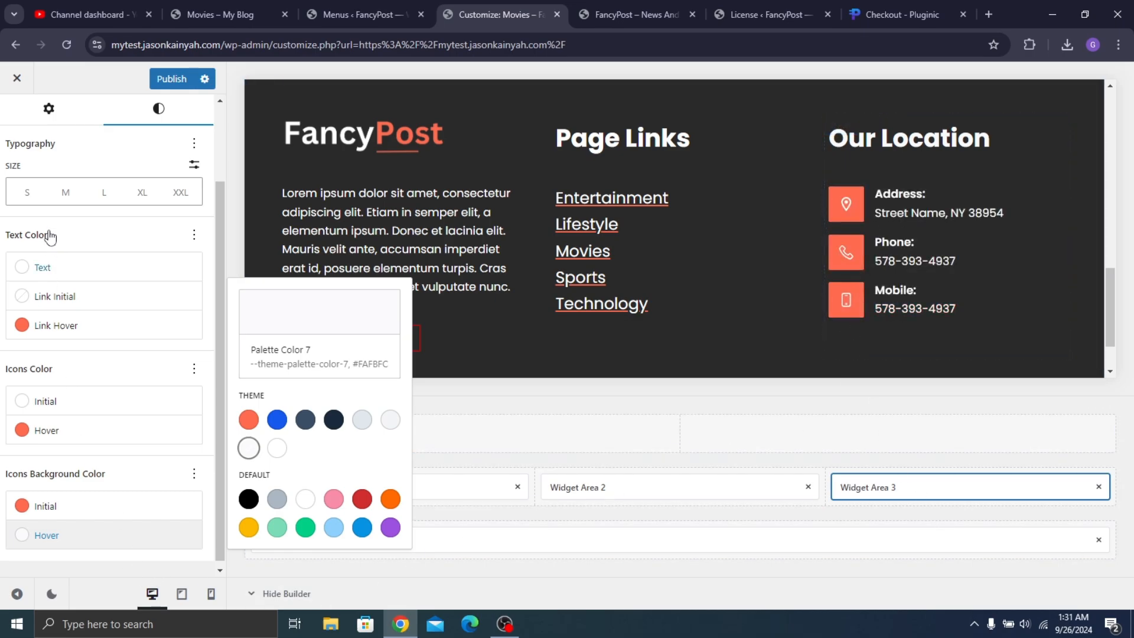
{"action": "left_click", "coordinate": [147, 248]}
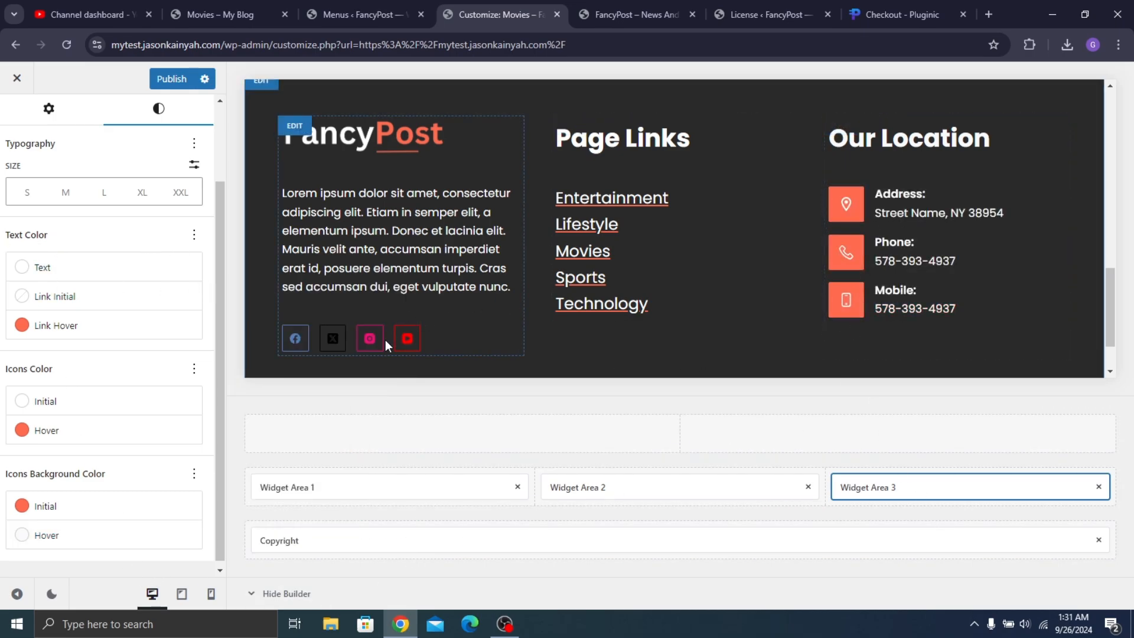
{"action": "left_click", "coordinate": [420, 345]}
{"action": "scroll", "coordinate": [428, 346], "scroll_direction": "down", "scroll_amount": 11}
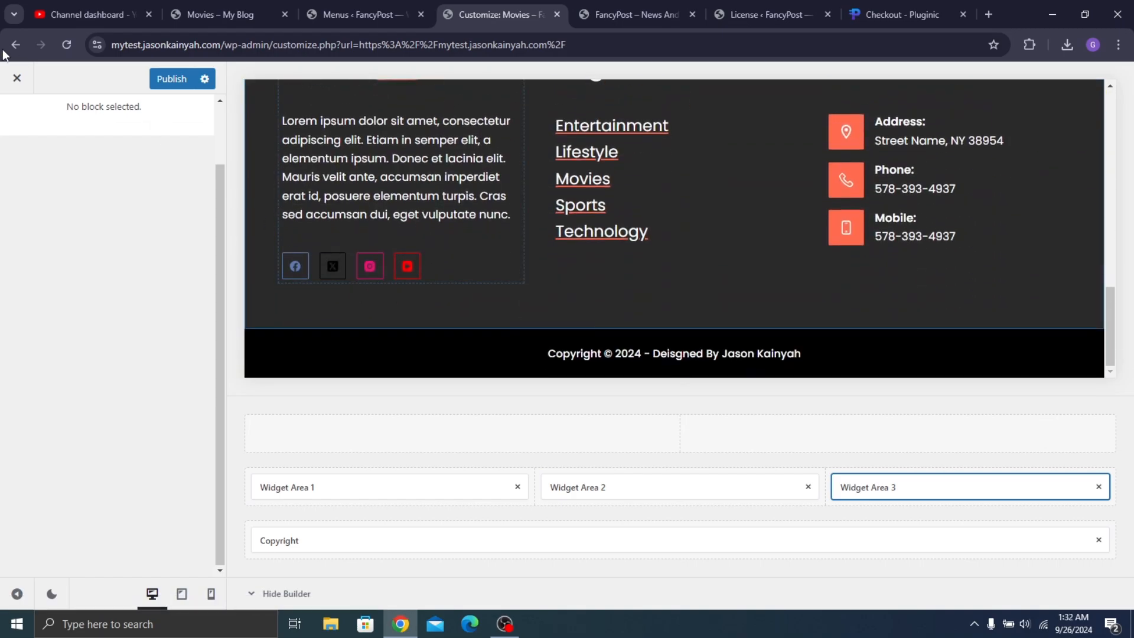
Select Widget Area 1's Socials block and show its additional settings
{"action": "scroll", "coordinate": [23, 192], "scroll_direction": "up", "scroll_amount": 2}
{"action": "left_click", "coordinate": [13, 139]}
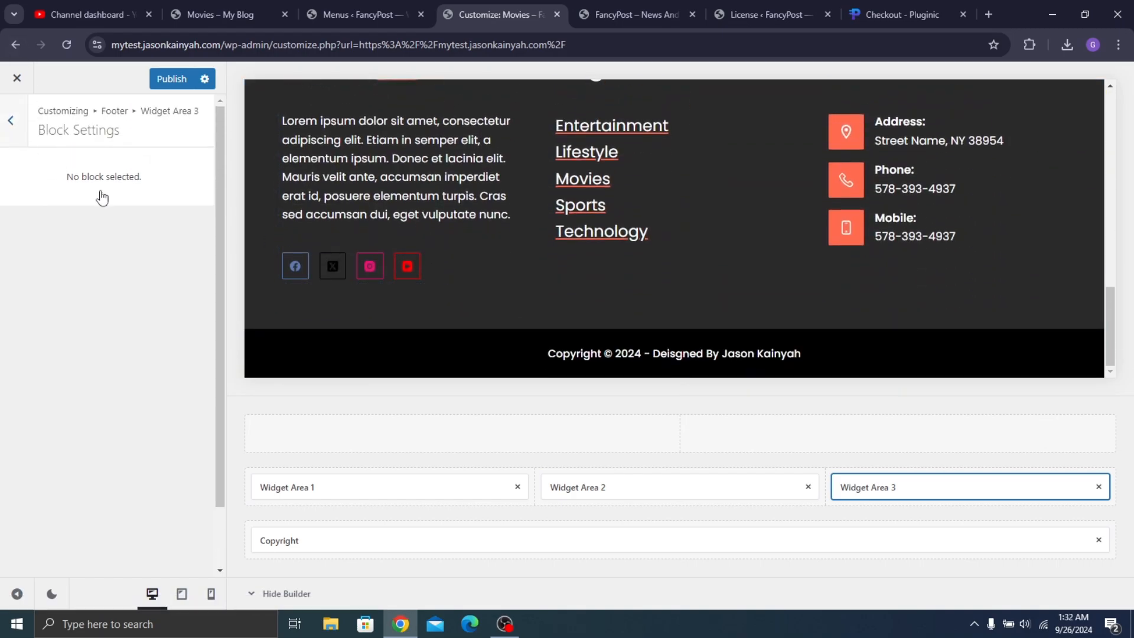
{"action": "left_click", "coordinate": [347, 492]}
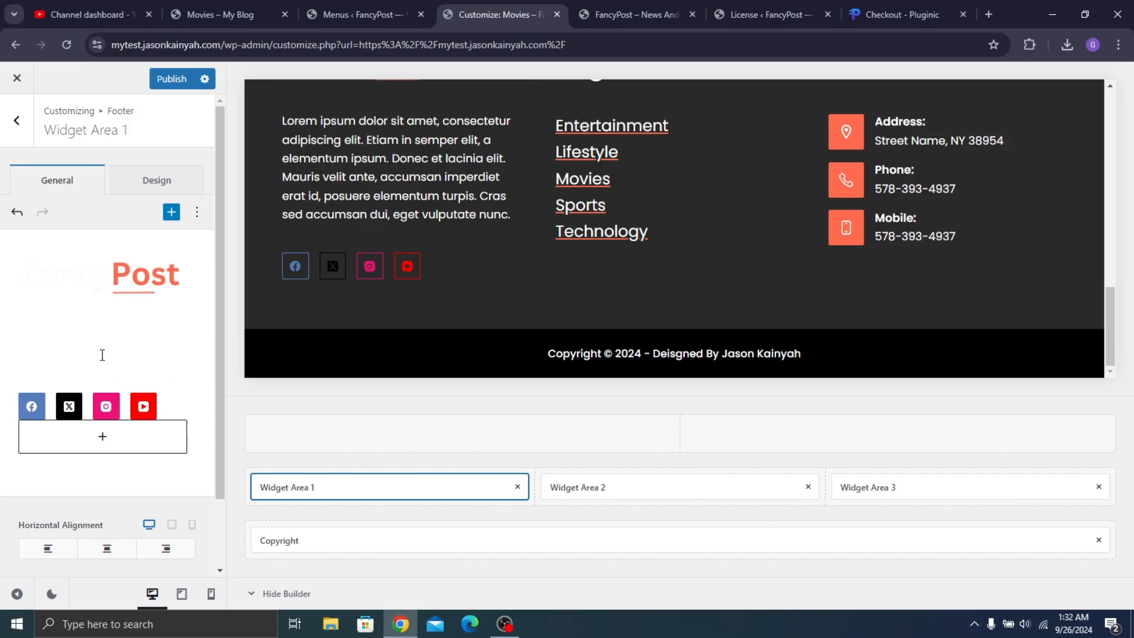
{"action": "left_click", "coordinate": [169, 413]}
{"action": "left_click", "coordinate": [174, 378]}
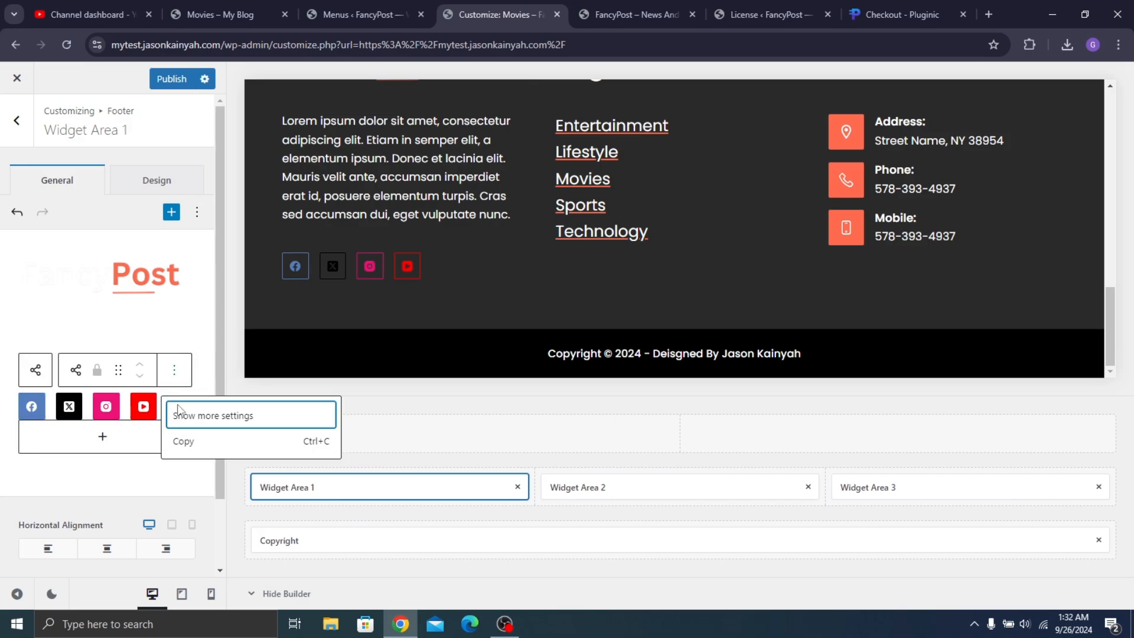
{"action": "left_click", "coordinate": [182, 417]}
Publish the footer changes and bring up the live FancyPost homepage
{"action": "scroll", "coordinate": [141, 307], "scroll_direction": "down", "scroll_amount": 5}
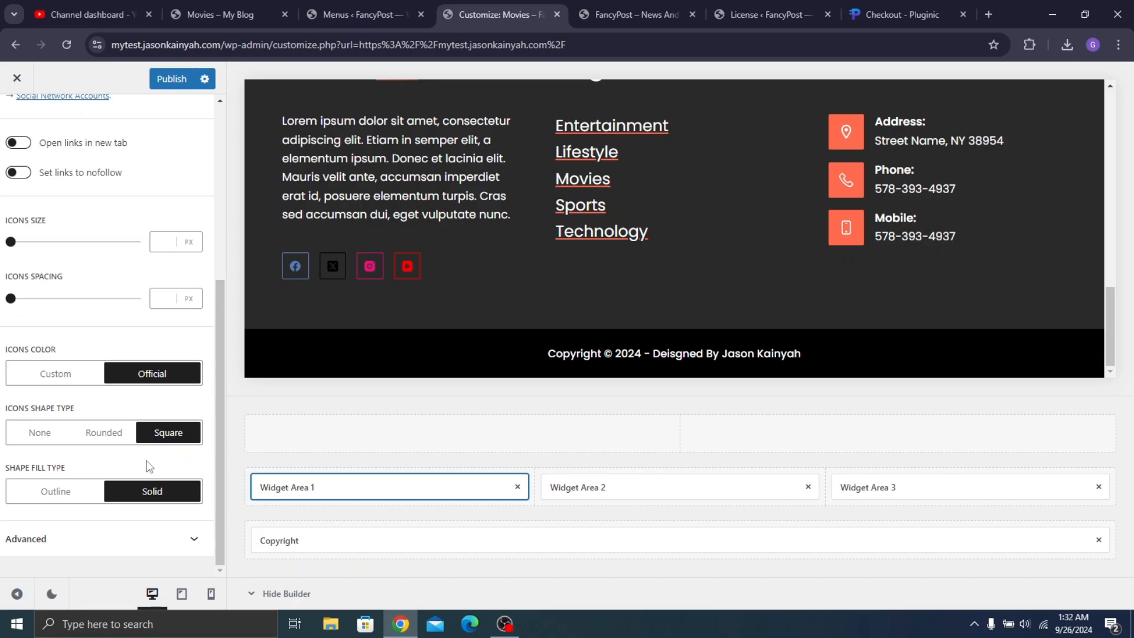
{"action": "left_click", "coordinate": [172, 79]}
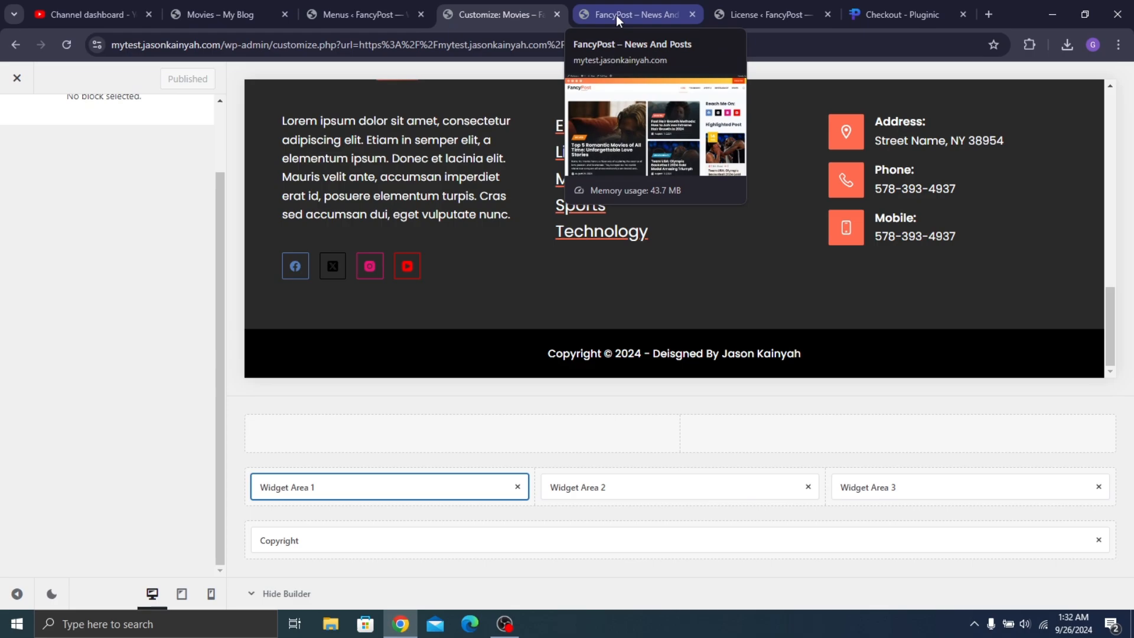
{"action": "left_click", "coordinate": [615, 15]}
Reload the live homepage and scroll to the footer to check the orange location icons
{"action": "left_click", "coordinate": [61, 47]}
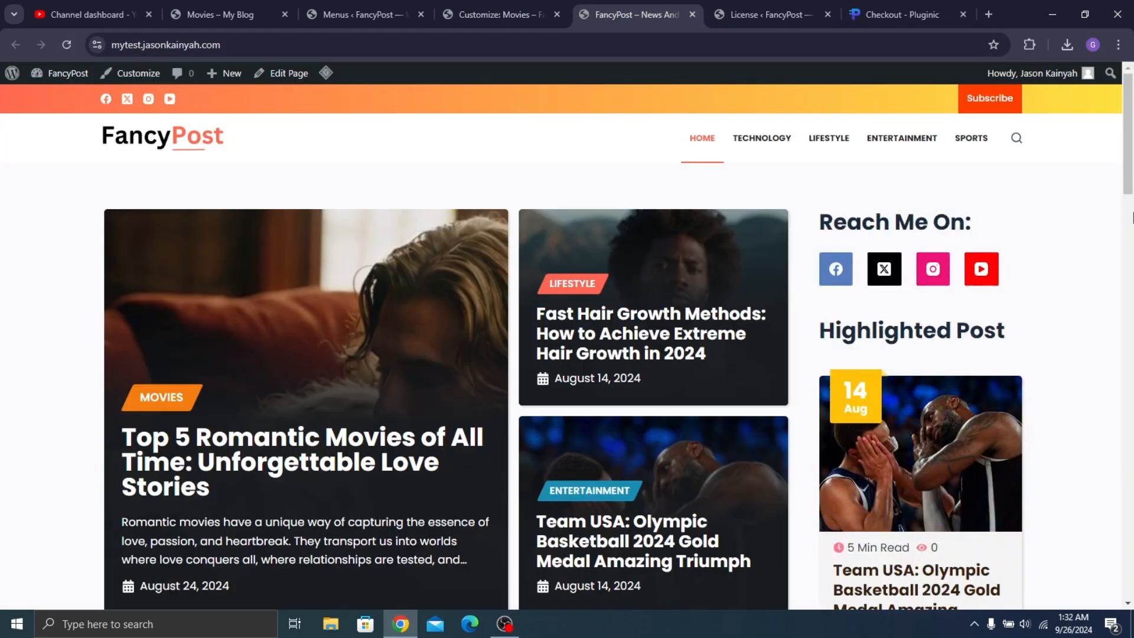
{"action": "scroll", "coordinate": [1132, 217], "scroll_direction": "down", "scroll_amount": 15}
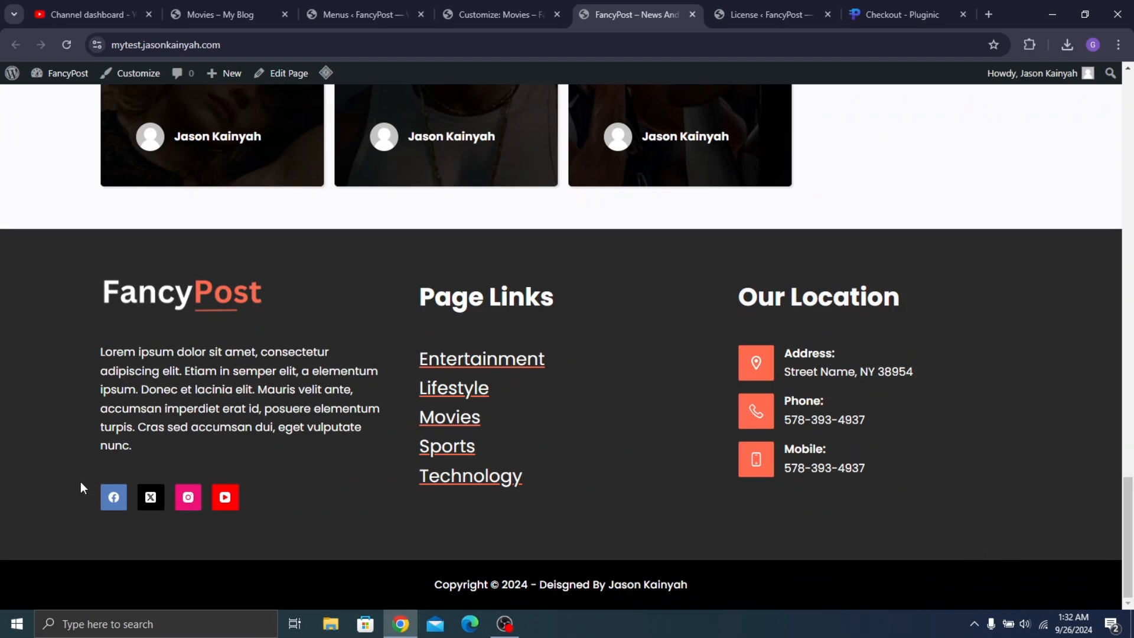
{"action": "scroll", "coordinate": [926, 311], "scroll_direction": "up", "scroll_amount": 10}
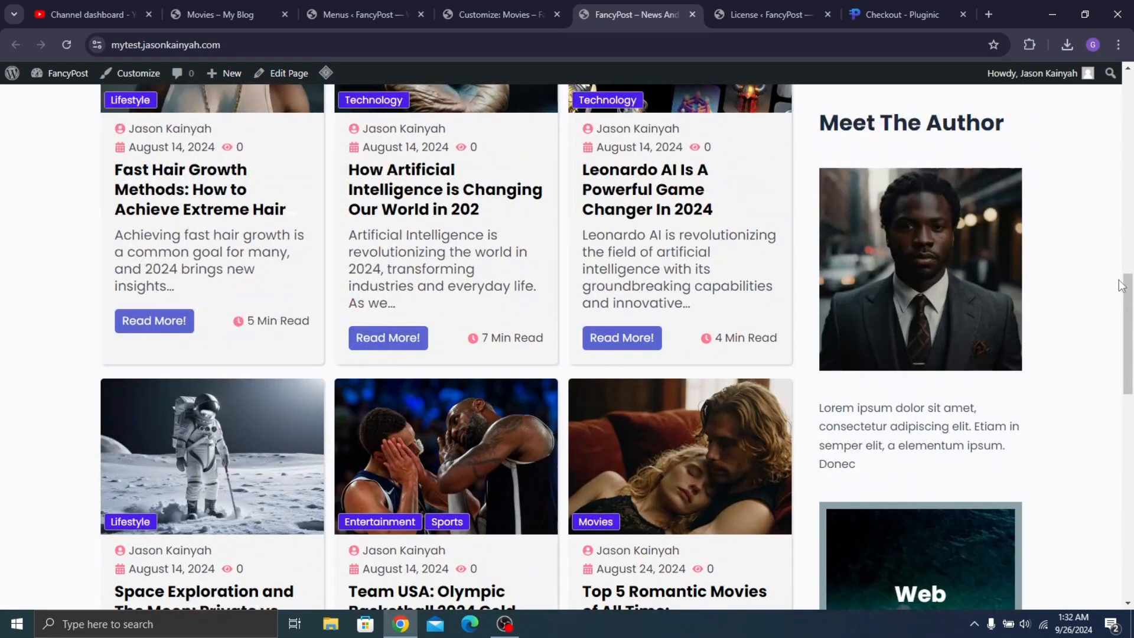
{"action": "scroll", "coordinate": [1066, 271], "scroll_direction": "up", "scroll_amount": 8}
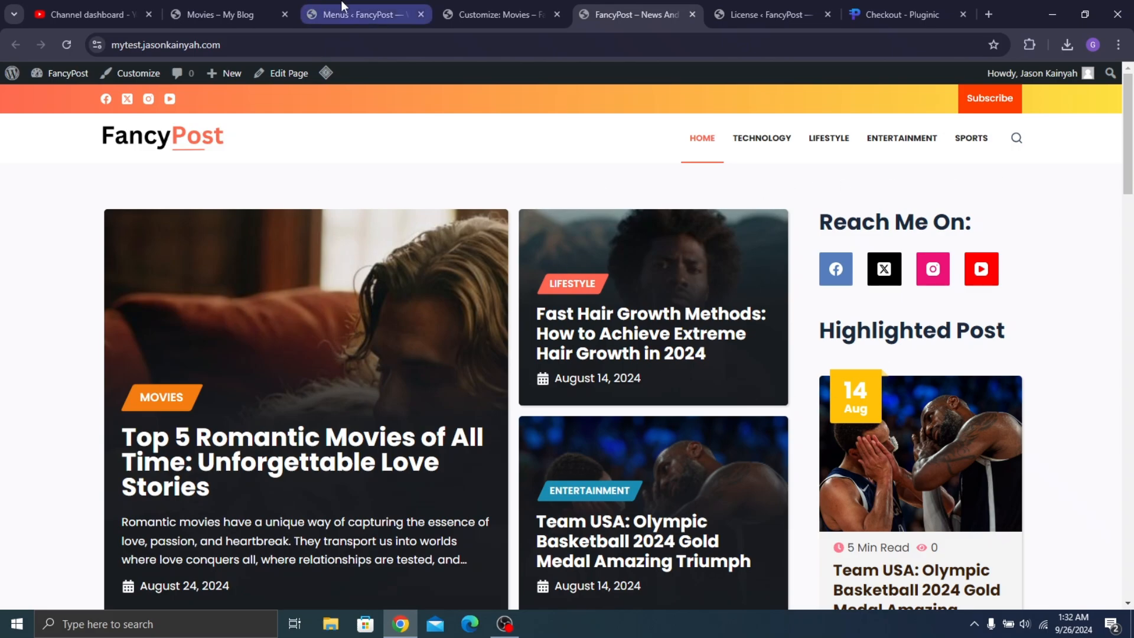
Create a new FancyPost block group via Add Block and browse the full block library
{"action": "left_click", "coordinate": [320, 17]}
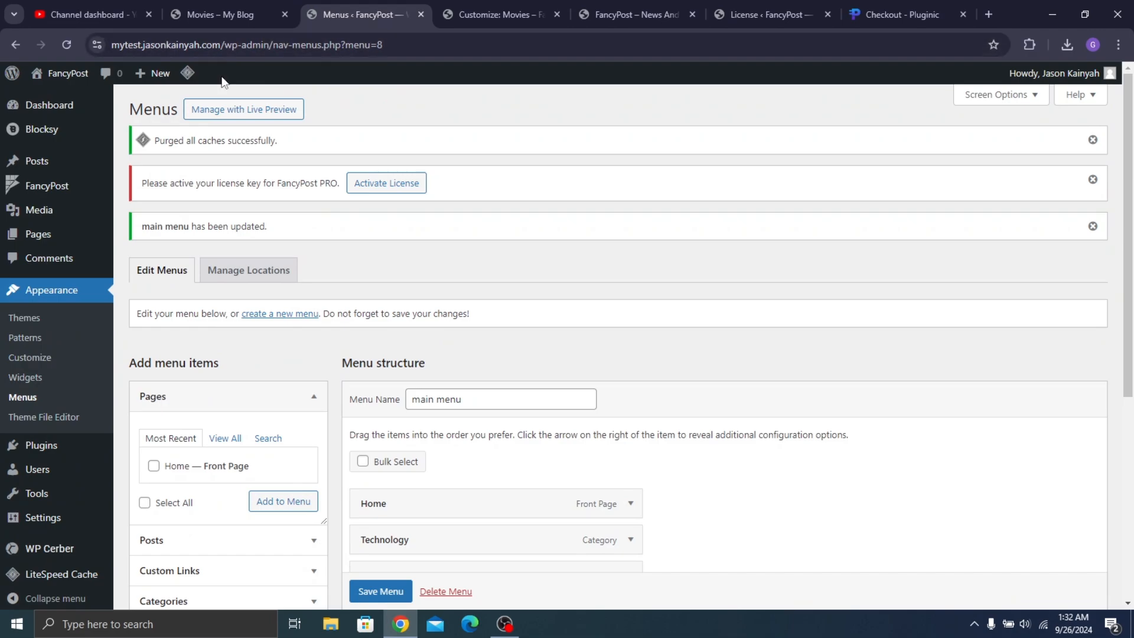
{"action": "mouse_move", "coordinate": [60, 186]}
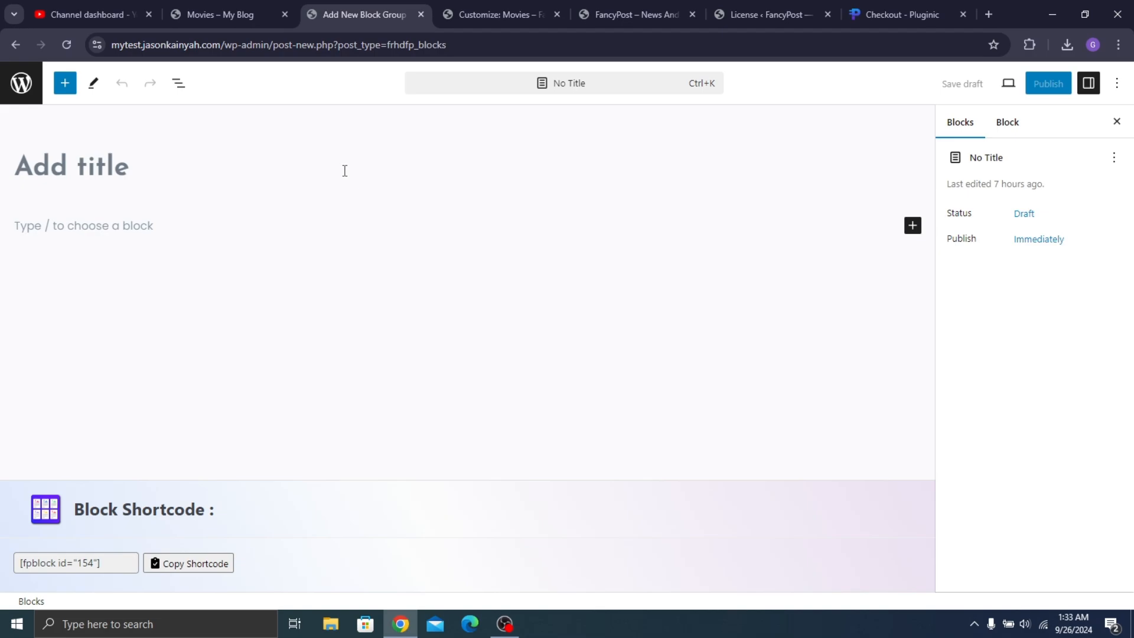
{"action": "left_click", "coordinate": [911, 226]}
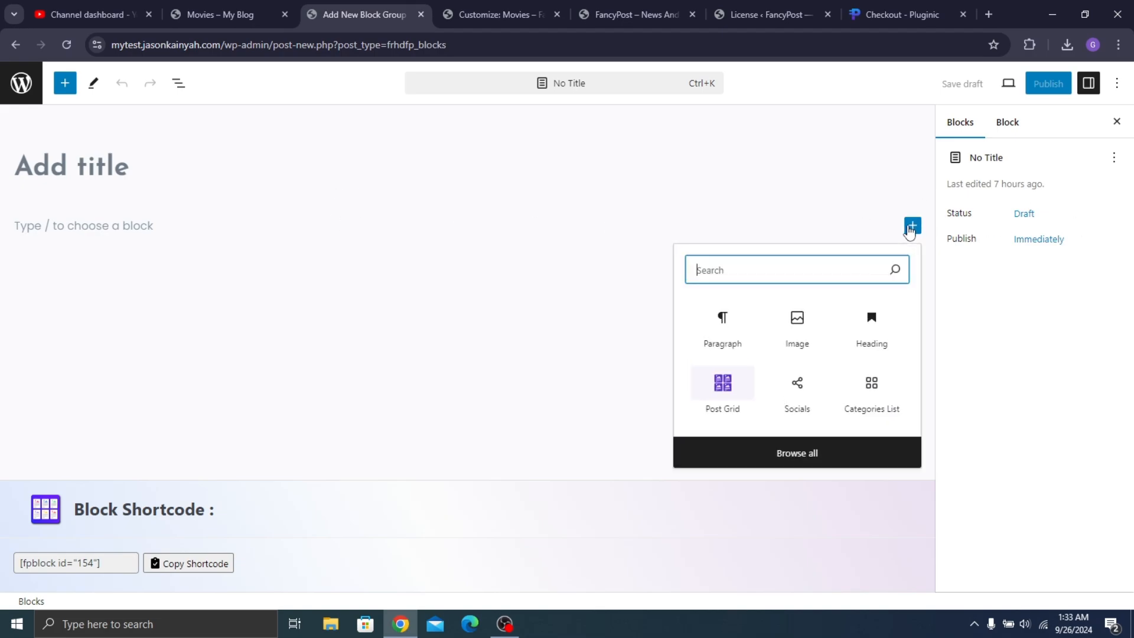
{"action": "left_click", "coordinate": [802, 453]}
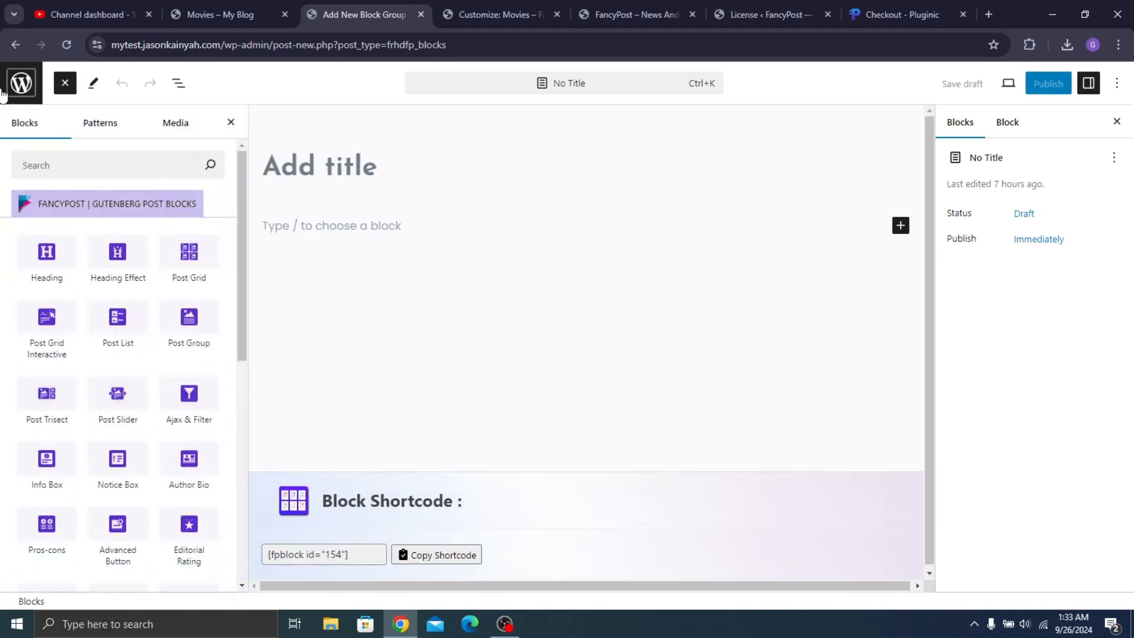
Insert a Post Grid block into the new block group
{"action": "left_click", "coordinate": [189, 260]}
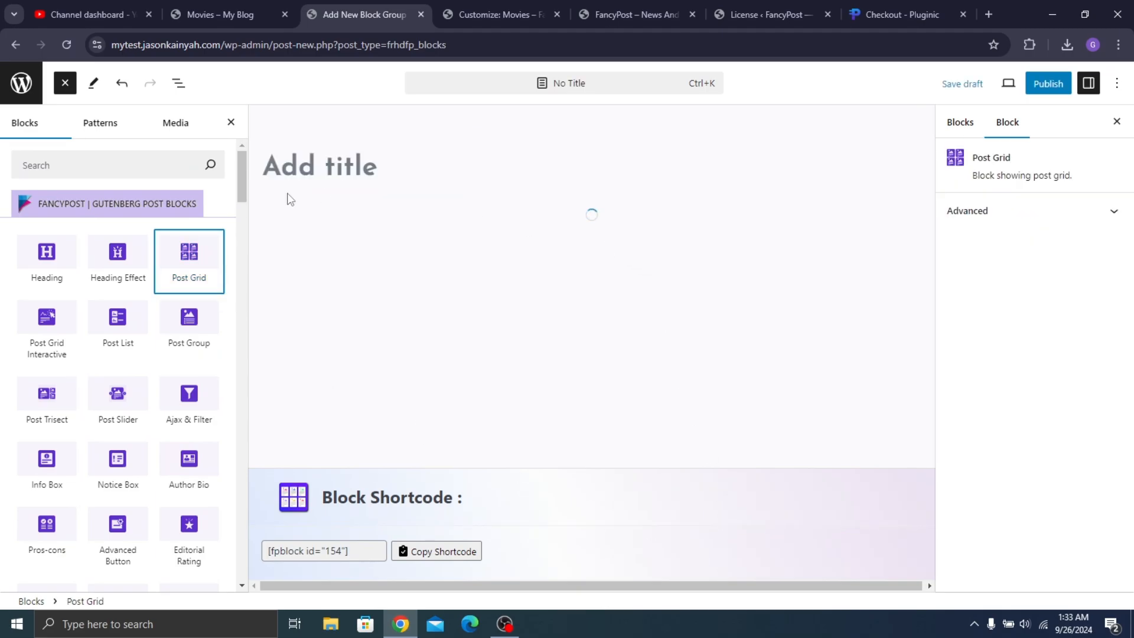
{"action": "scroll", "coordinate": [673, 371], "scroll_direction": "down", "scroll_amount": 5}
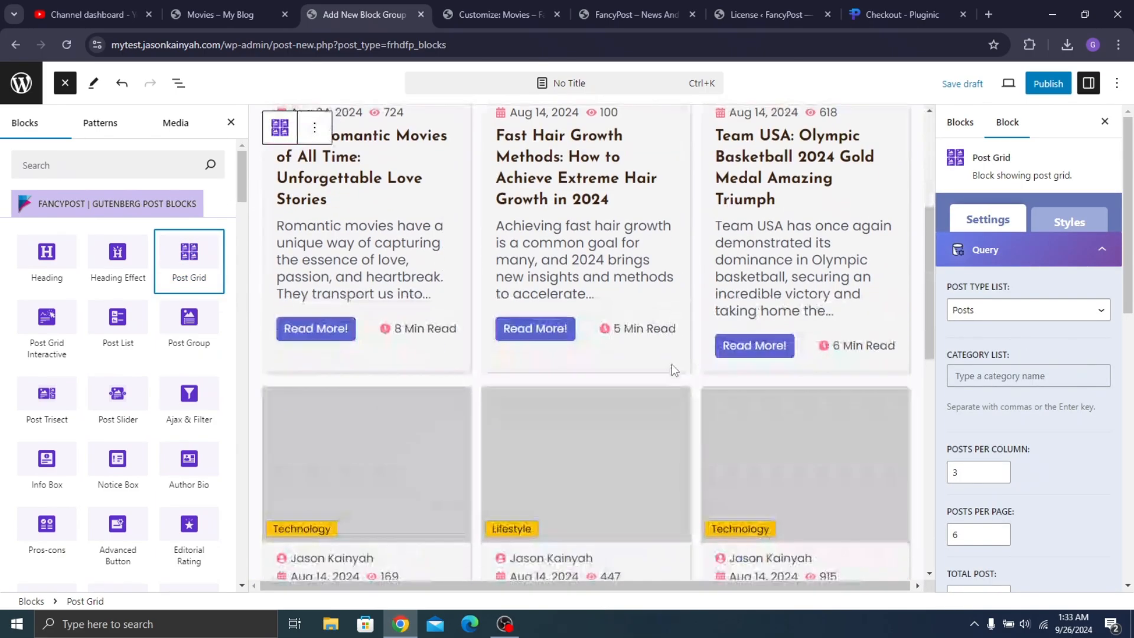
{"action": "scroll", "coordinate": [679, 331], "scroll_direction": "down", "scroll_amount": 6}
{"action": "scroll", "coordinate": [688, 260], "scroll_direction": "up", "scroll_amount": 10}
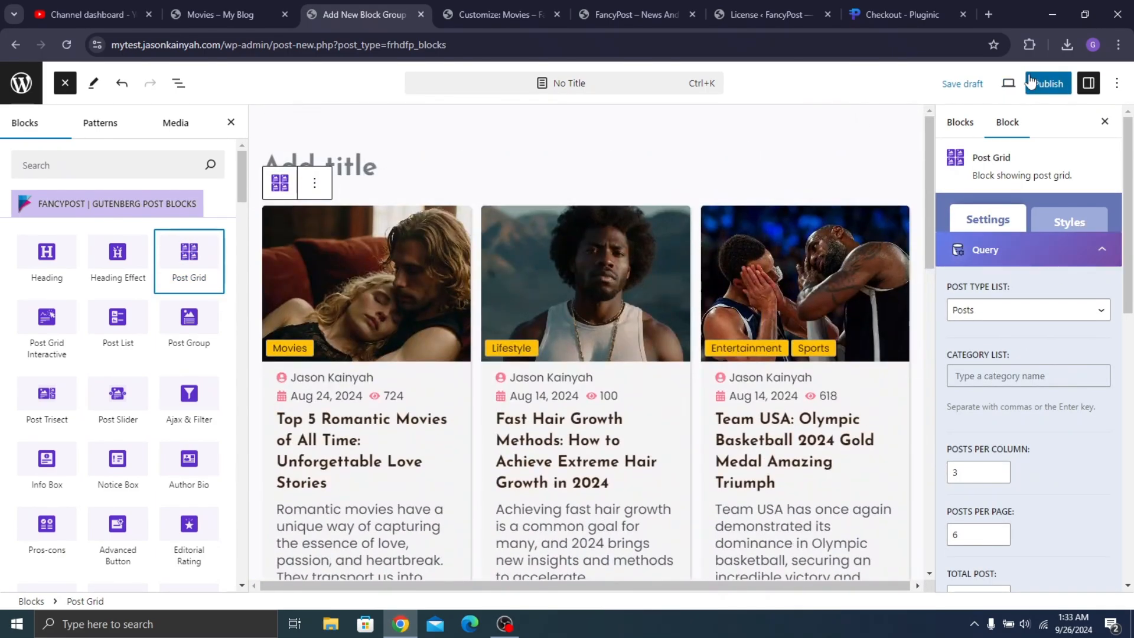
Title the block group 'Post Grid Block' and publish it
{"action": "left_click", "coordinate": [1037, 86]}
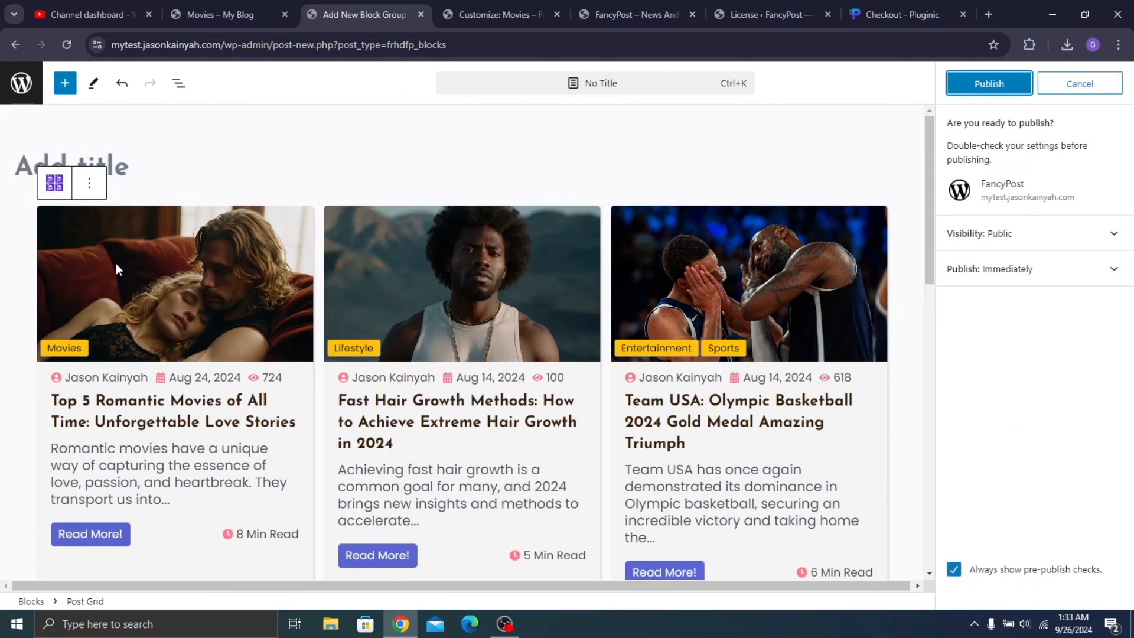
{"action": "left_click", "coordinate": [199, 171]}
{"action": "type", "text": "Po"}
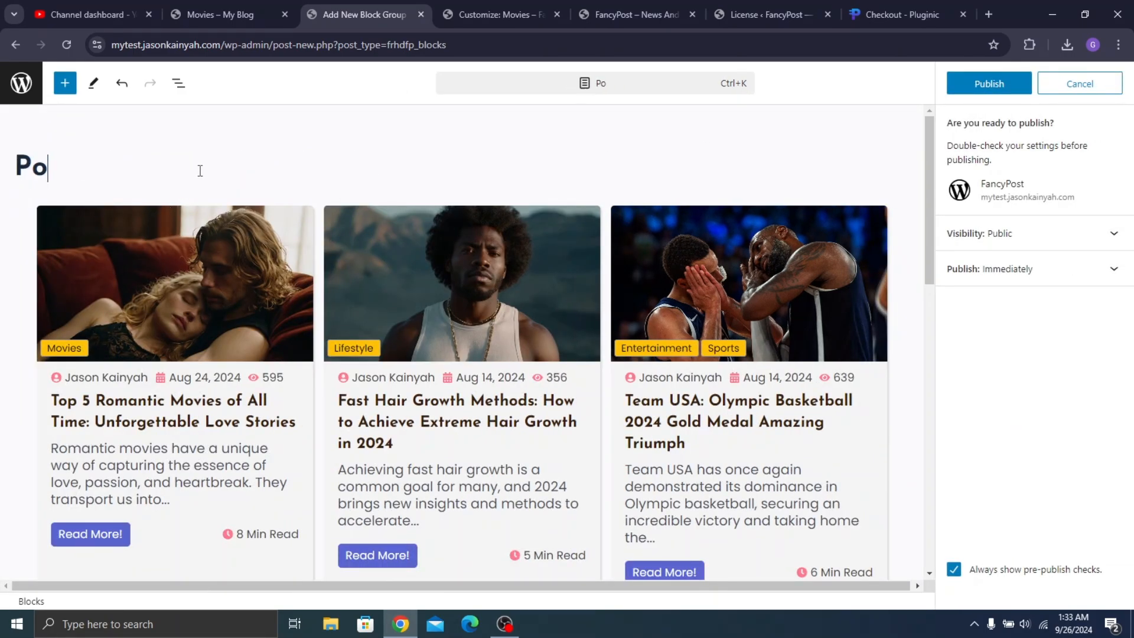
{"action": "type", "text": "st Grid "}
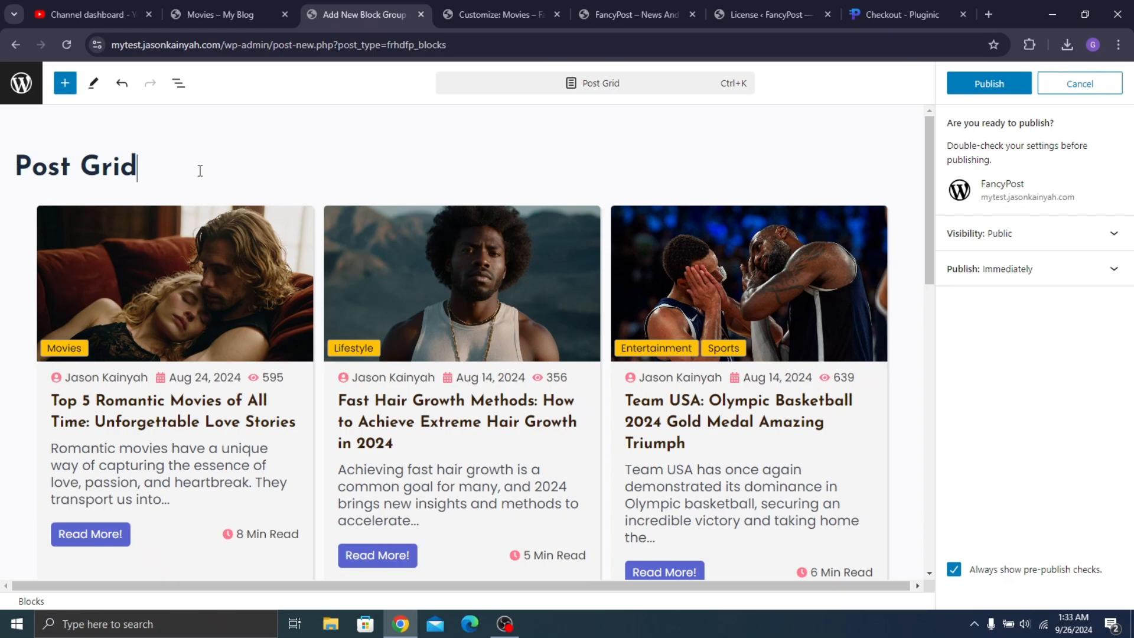
{"action": "type", "text": "Blcok"}
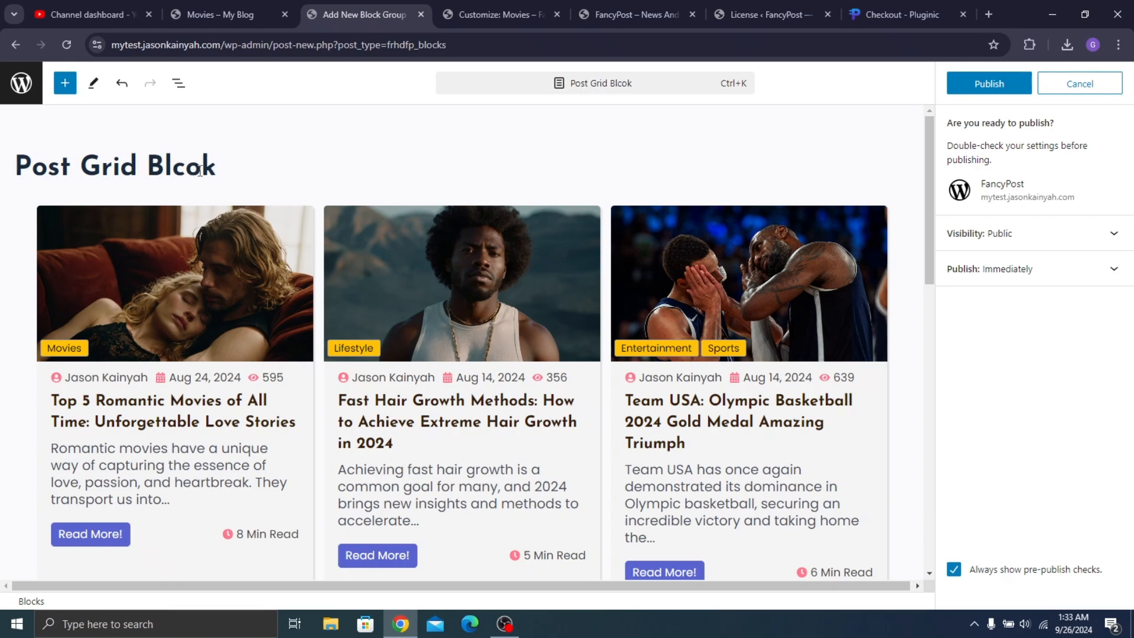
{"action": "key", "text": "BackSpace"}
{"action": "key", "text": "BackSpace"}
{"action": "key", "text": "BackSpace"}
{"action": "type", "text": "ock"}
{"action": "left_click", "coordinate": [1019, 84]}
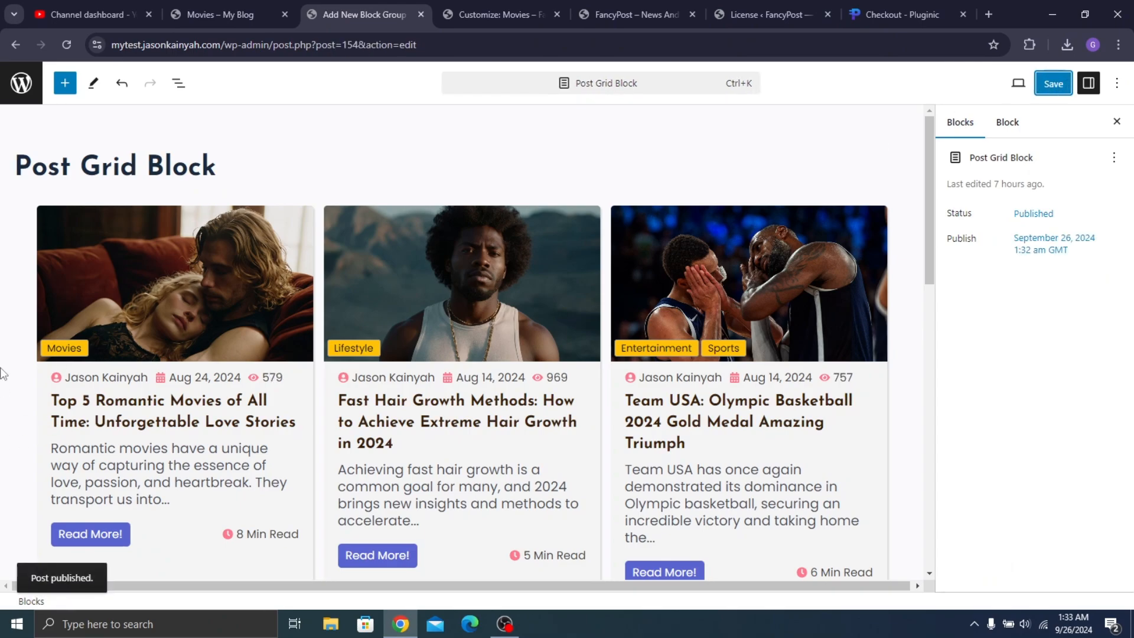
{"action": "scroll", "coordinate": [2, 373], "scroll_direction": "down", "scroll_amount": 8}
{"action": "scroll", "coordinate": [7, 157], "scroll_direction": "up", "scroll_amount": 5}
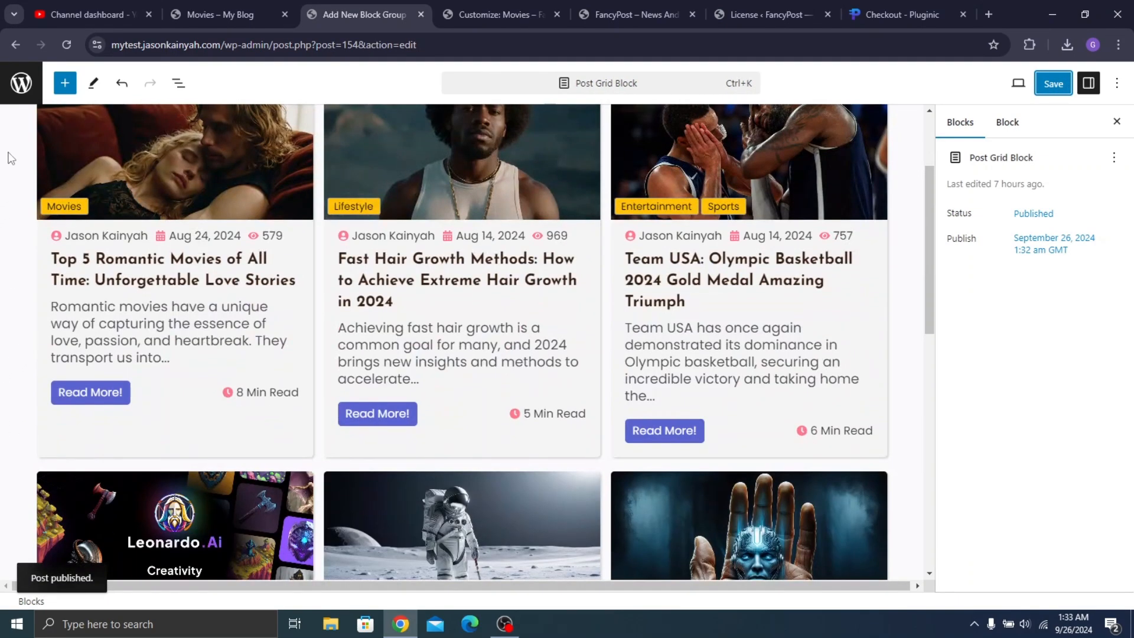
Copy the block group's shortcode [fpblock id="154"] from the block groups list
{"action": "left_click", "coordinate": [13, 85]}
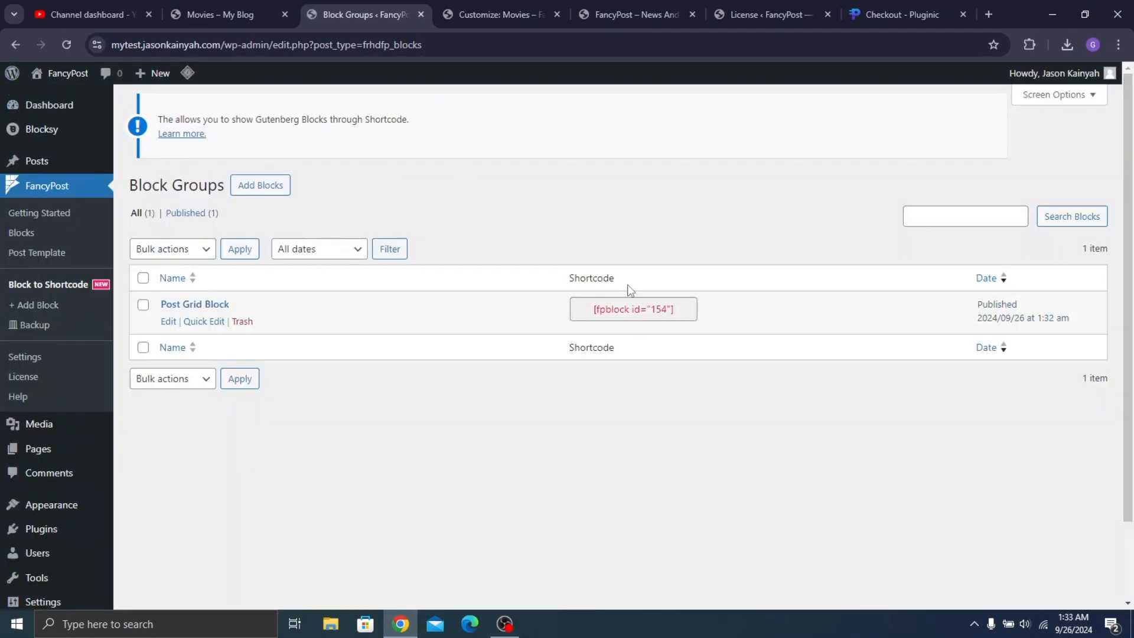
{"action": "left_click", "coordinate": [618, 310]}
{"action": "right_click", "coordinate": [634, 307]}
{"action": "left_click", "coordinate": [663, 324]}
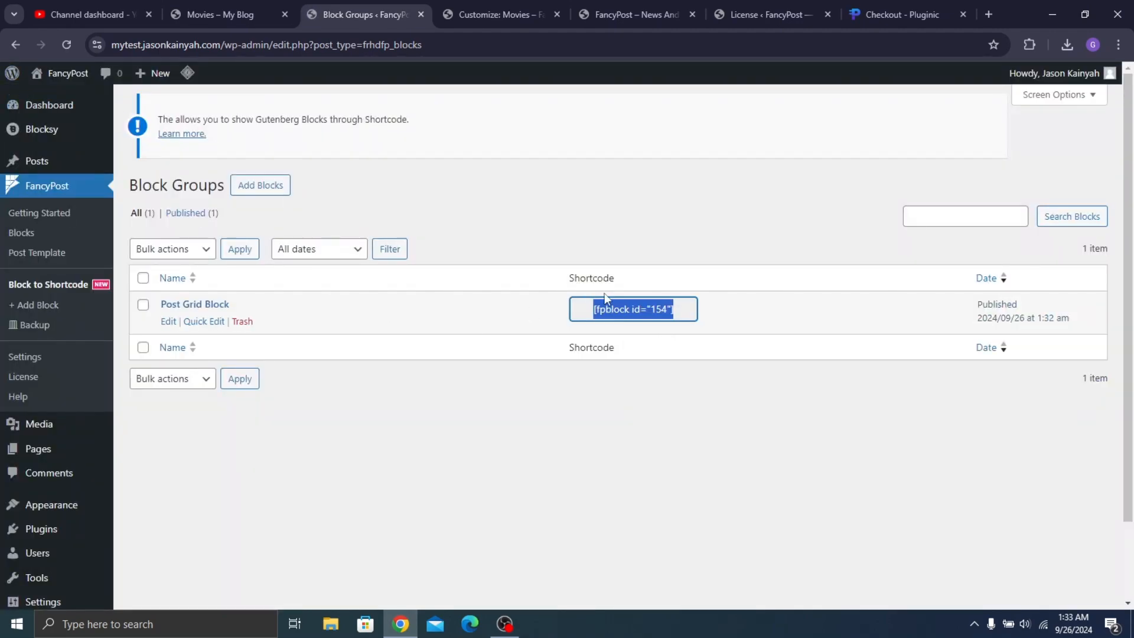
Open the Home page in the editor and scroll below the post cards
{"action": "mouse_move", "coordinate": [47, 167]}
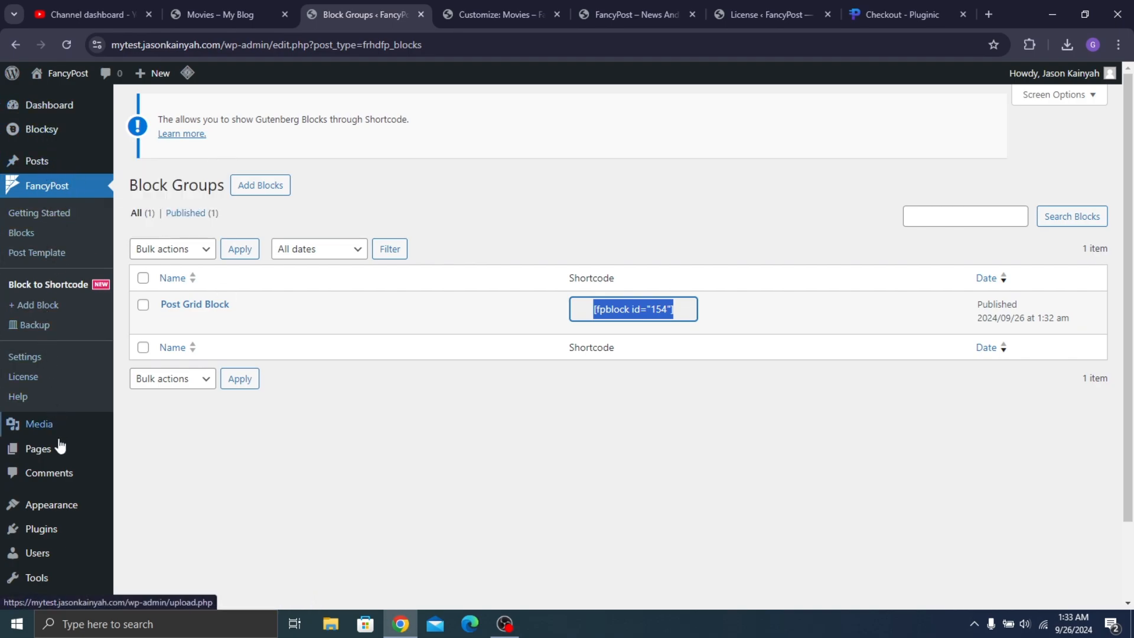
{"action": "mouse_move", "coordinate": [27, 450]}
{"action": "left_click", "coordinate": [158, 454]}
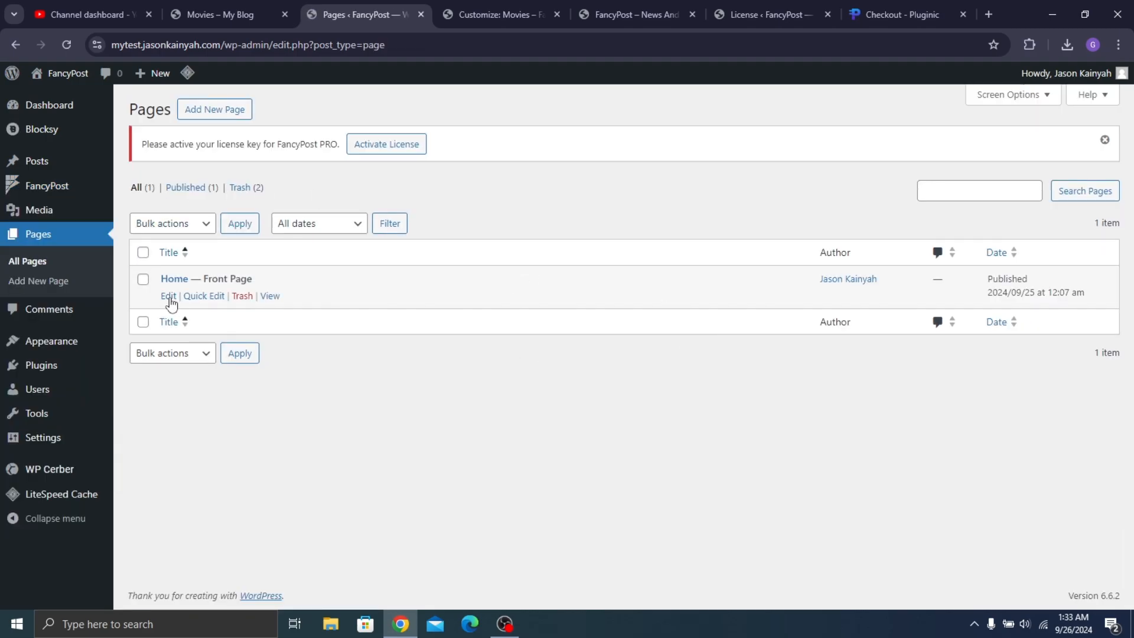
{"action": "left_click", "coordinate": [169, 296]}
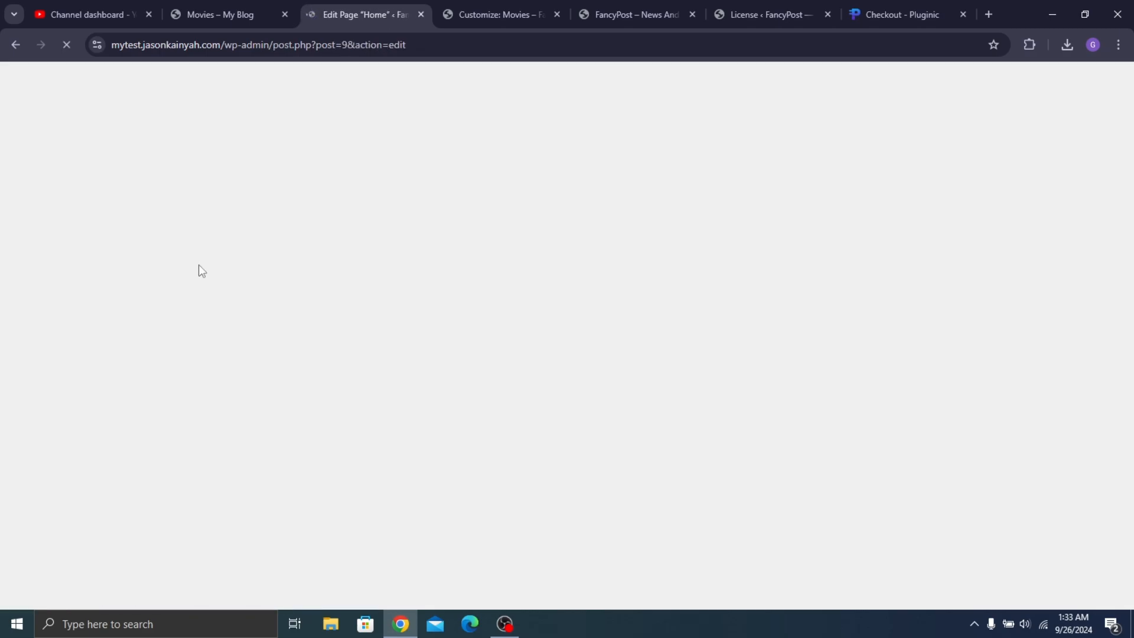
{"action": "scroll", "coordinate": [372, 233], "scroll_direction": "down", "scroll_amount": 2}
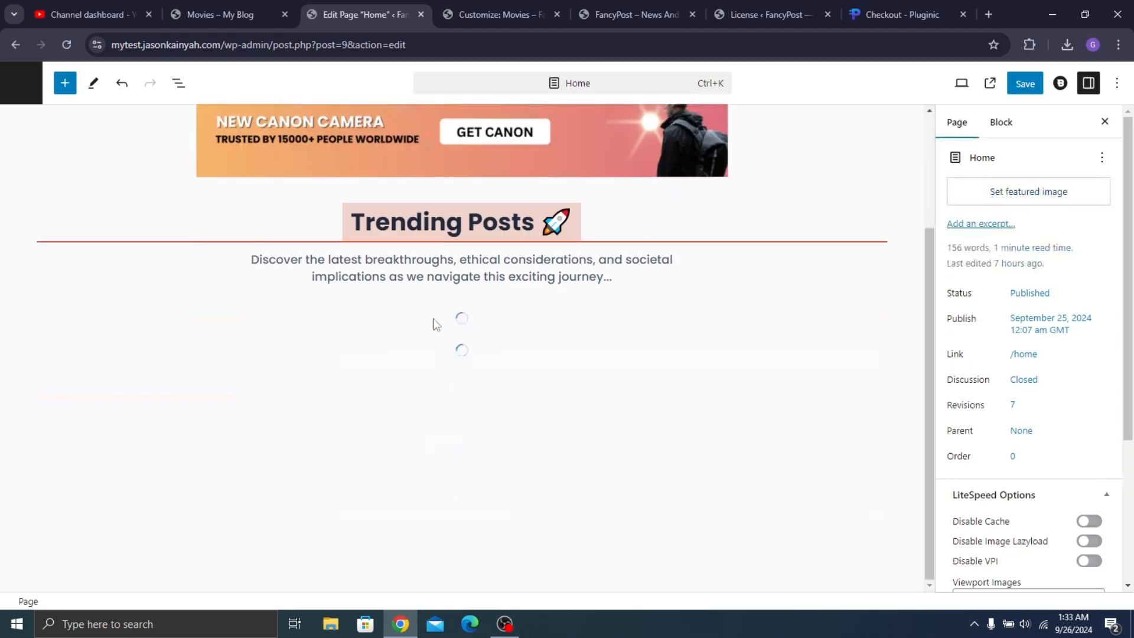
{"action": "scroll", "coordinate": [378, 317], "scroll_direction": "down", "scroll_amount": 3}
{"action": "scroll", "coordinate": [424, 353], "scroll_direction": "down", "scroll_amount": 8}
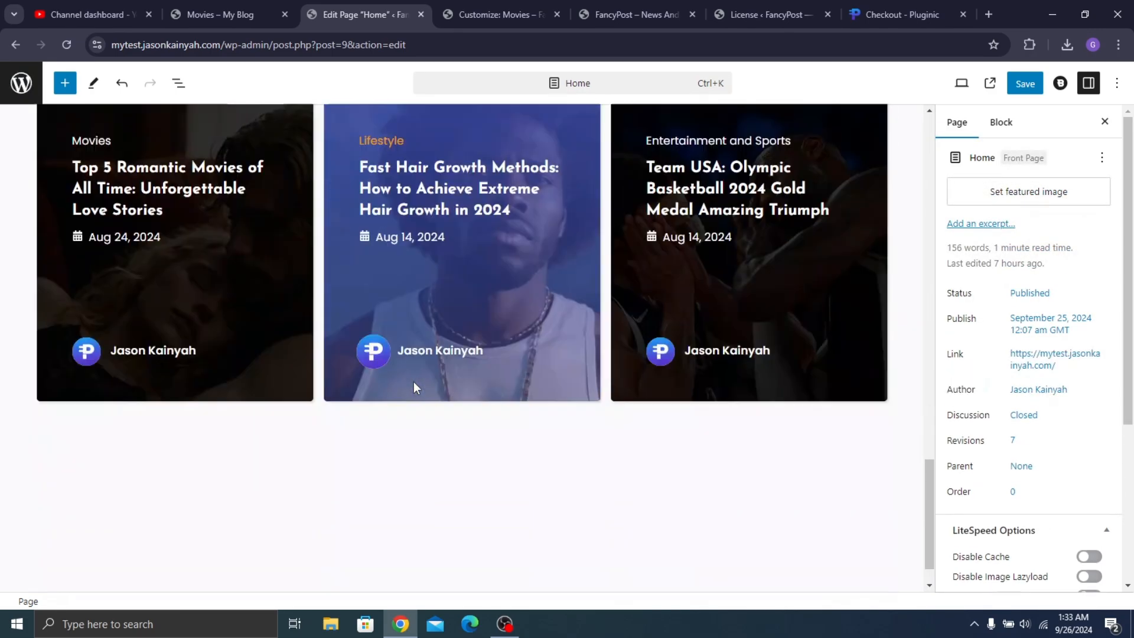
Add a Shortcode block with [fpblock id="154"] below the post cards and save the page
{"action": "left_click", "coordinate": [451, 385]}
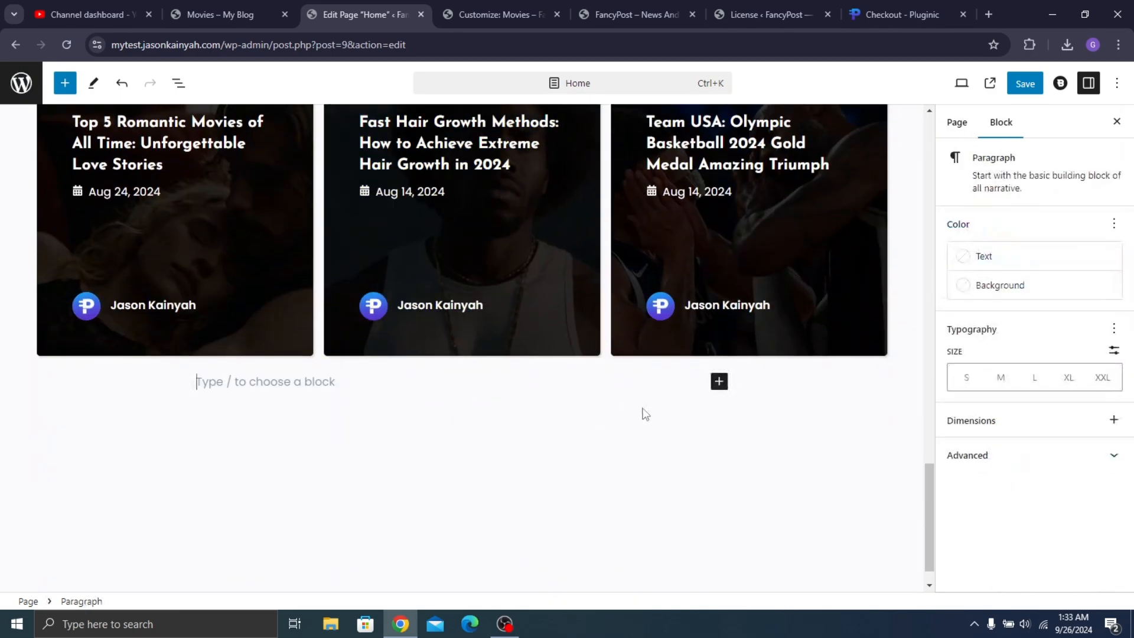
{"action": "left_click", "coordinate": [719, 381]}
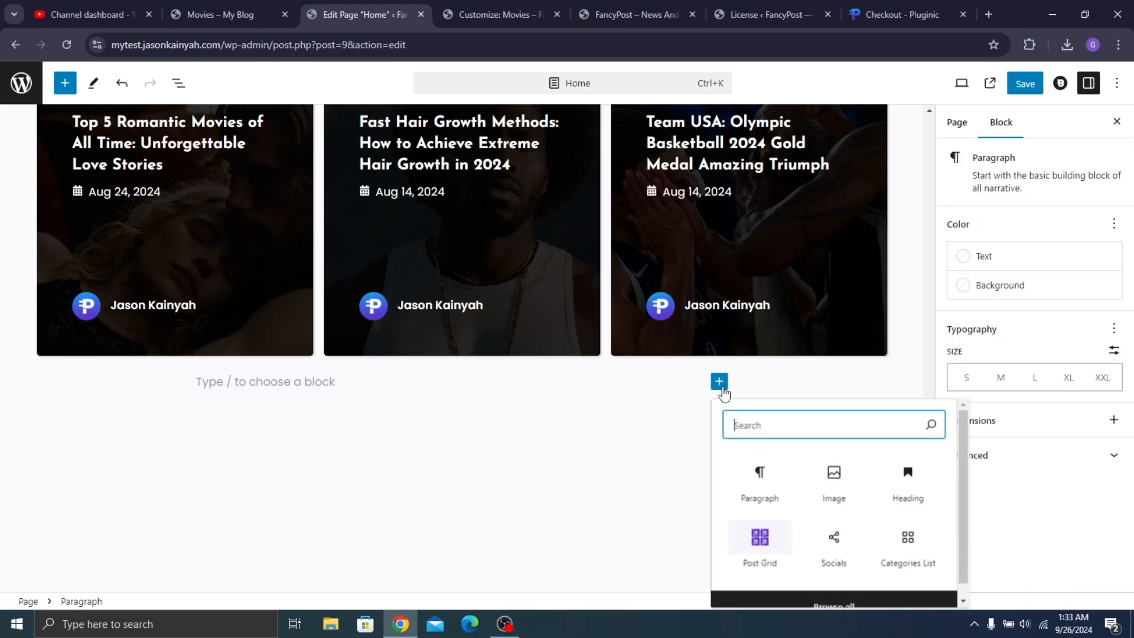
{"action": "type", "text": "shor"}
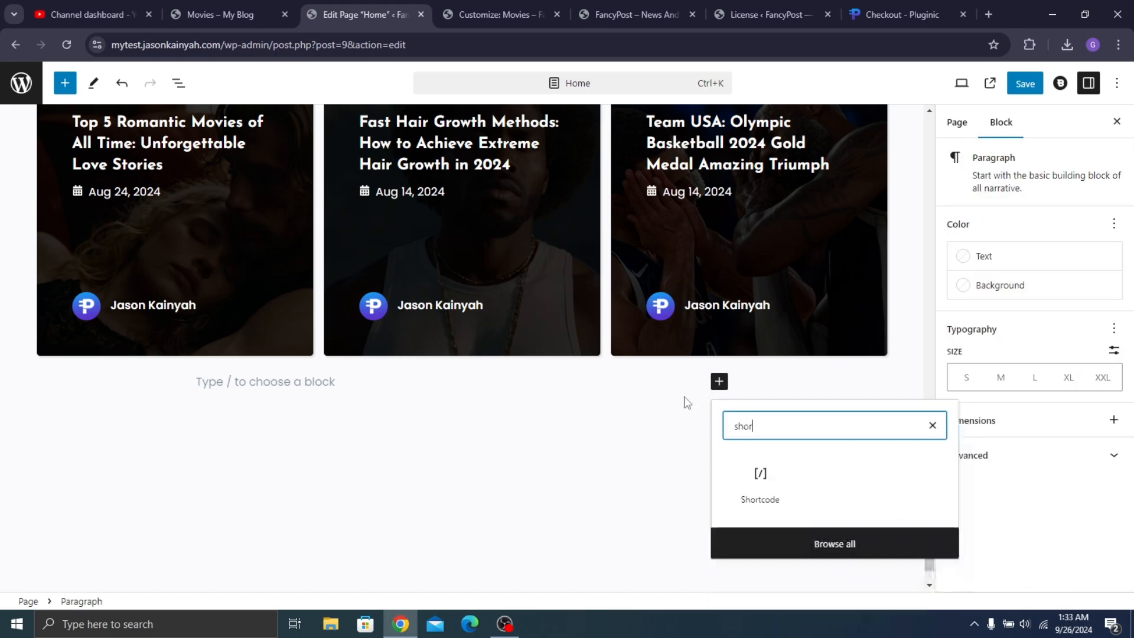
{"action": "type", "text": "tcode"}
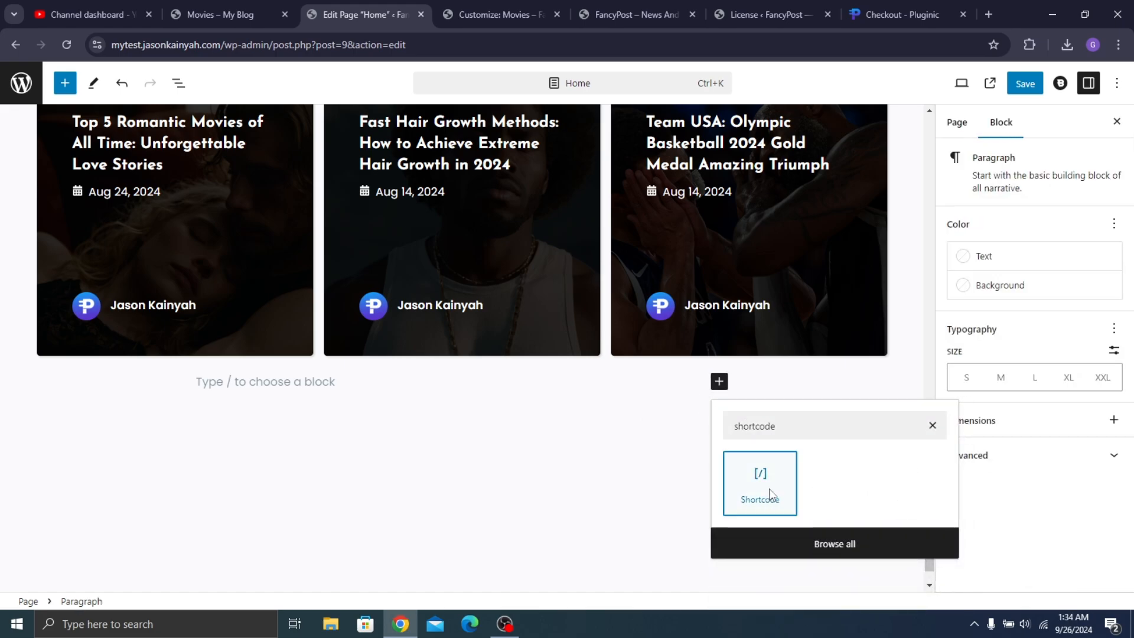
{"action": "left_click", "coordinate": [766, 487]}
{"action": "key", "text": "ctrl+v"}
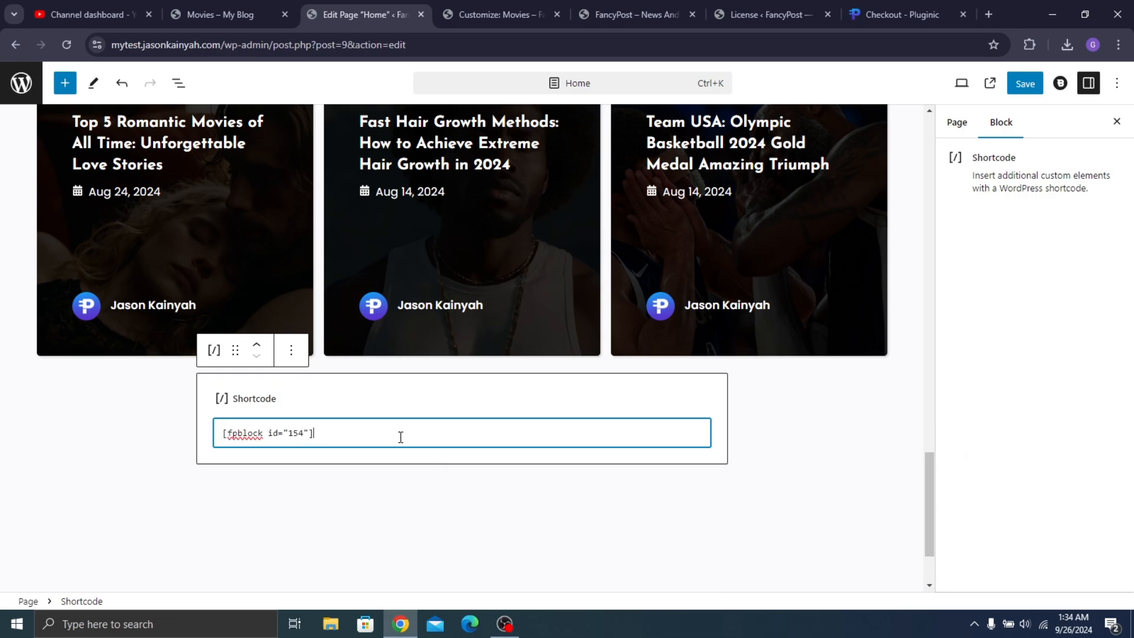
{"action": "left_click", "coordinate": [826, 469]}
{"action": "left_click", "coordinate": [1025, 83]}
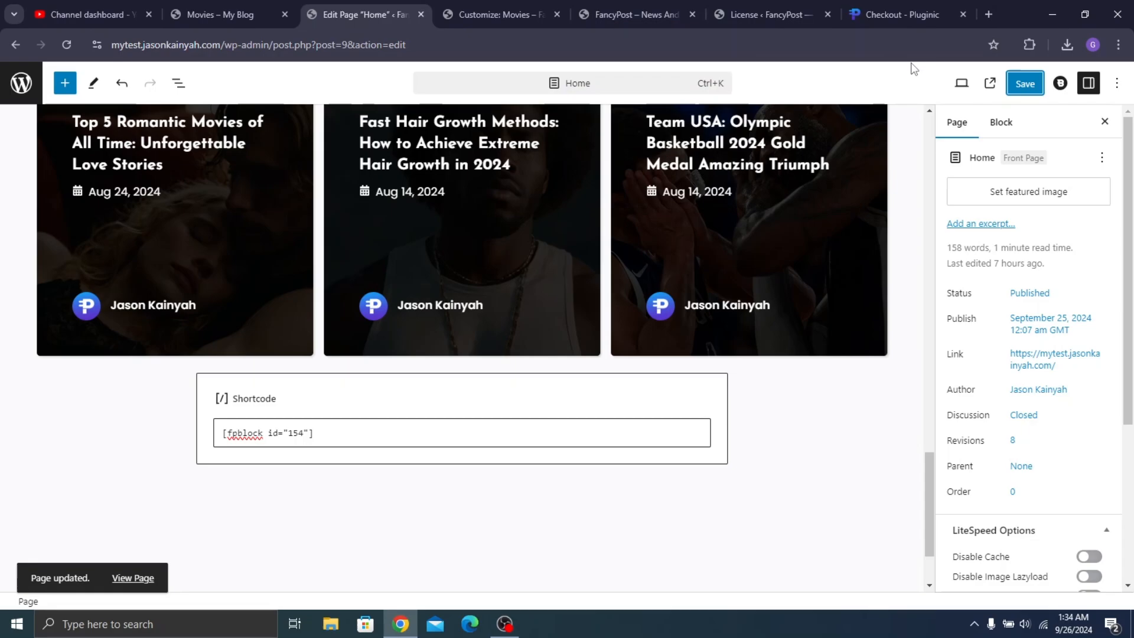
{"action": "left_click", "coordinate": [636, 3]}
Reload the live homepage and scroll to check the embedded post grid and footer
{"action": "left_click", "coordinate": [65, 46]}
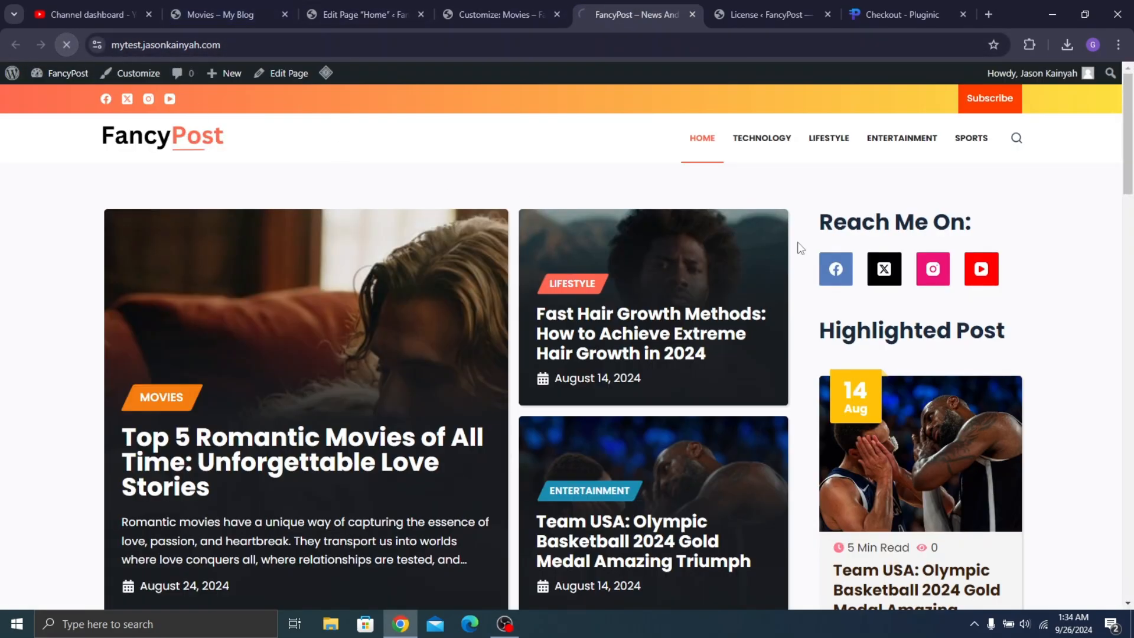
{"action": "scroll", "coordinate": [1033, 251], "scroll_direction": "down", "scroll_amount": 15}
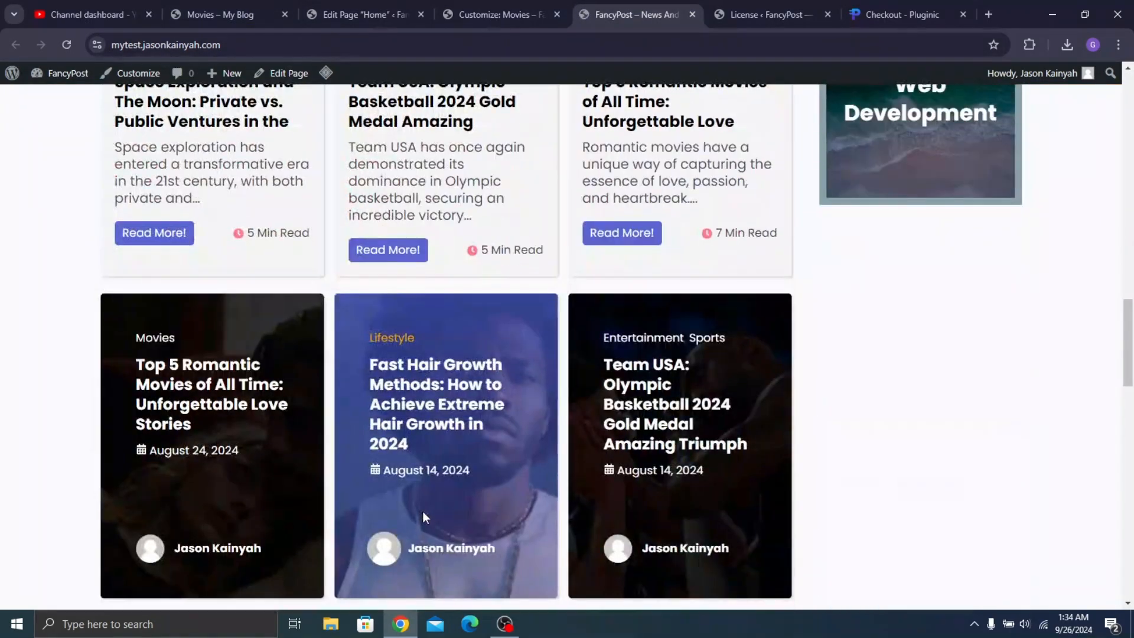
{"action": "scroll", "coordinate": [422, 514], "scroll_direction": "down", "scroll_amount": 15}
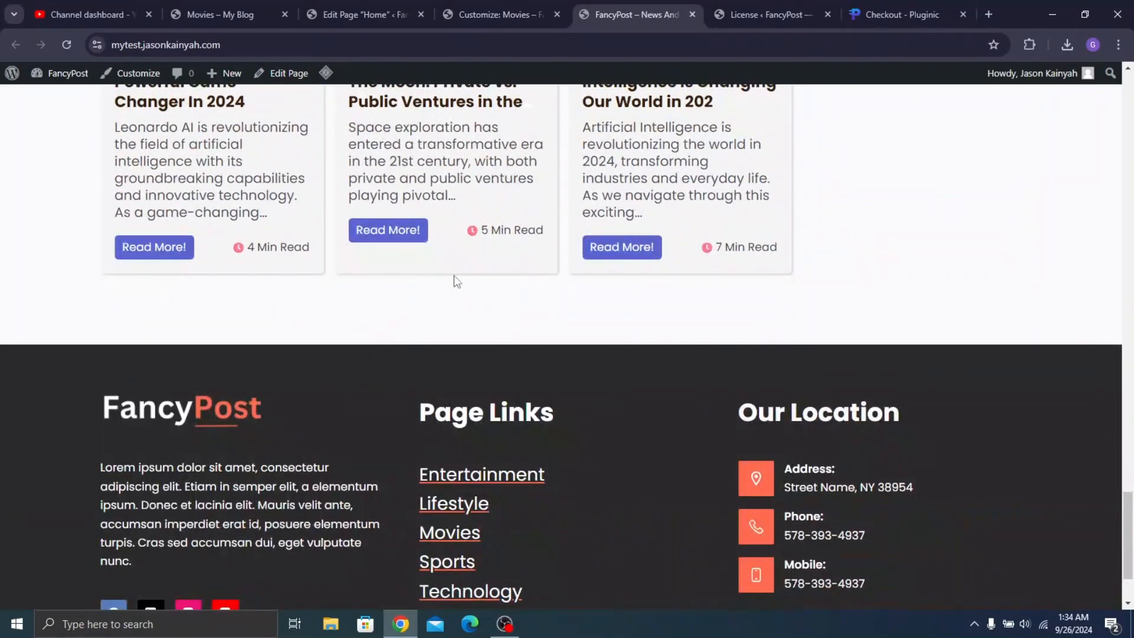
{"action": "scroll", "coordinate": [467, 269], "scroll_direction": "up", "scroll_amount": 15}
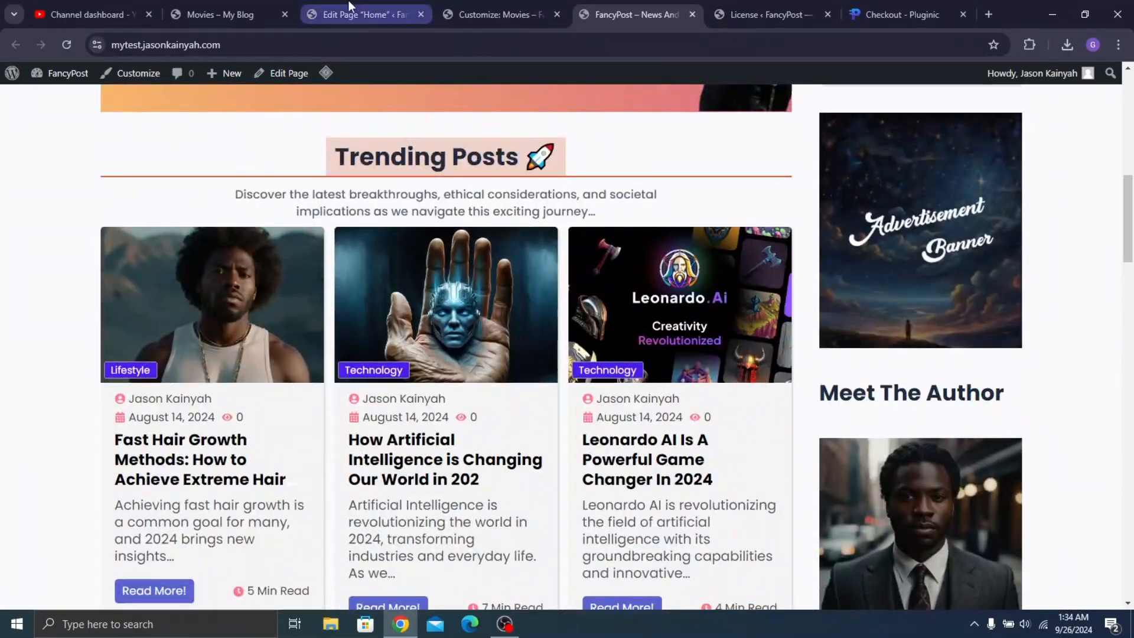
Go from the Home page editor back to the Pages list
{"action": "left_click", "coordinate": [478, 7]}
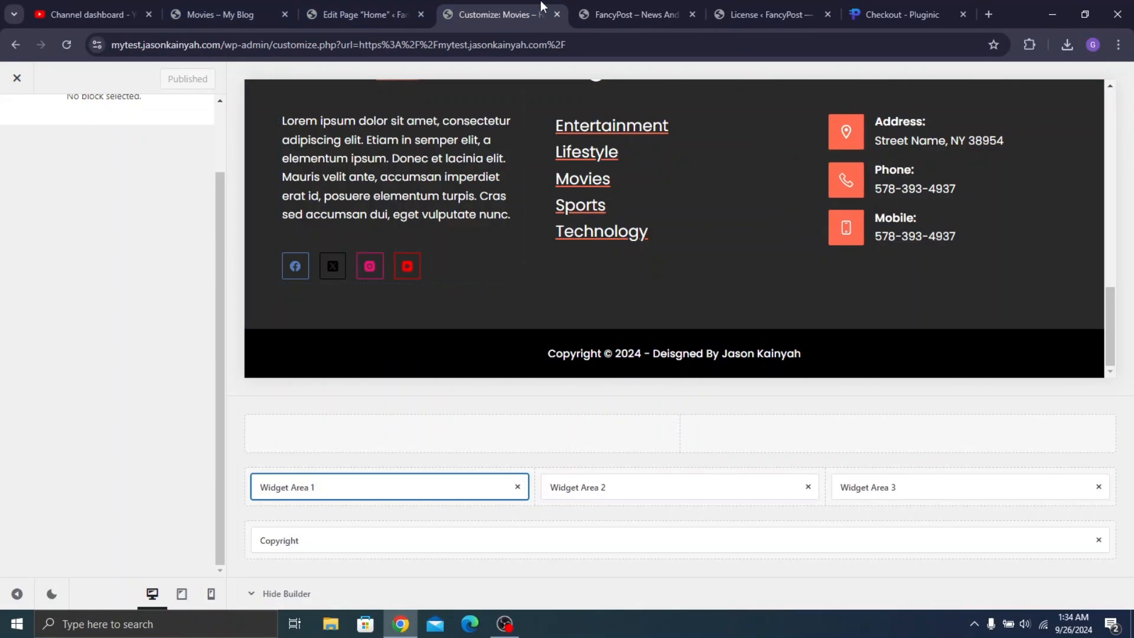
{"action": "left_click", "coordinate": [415, 3]}
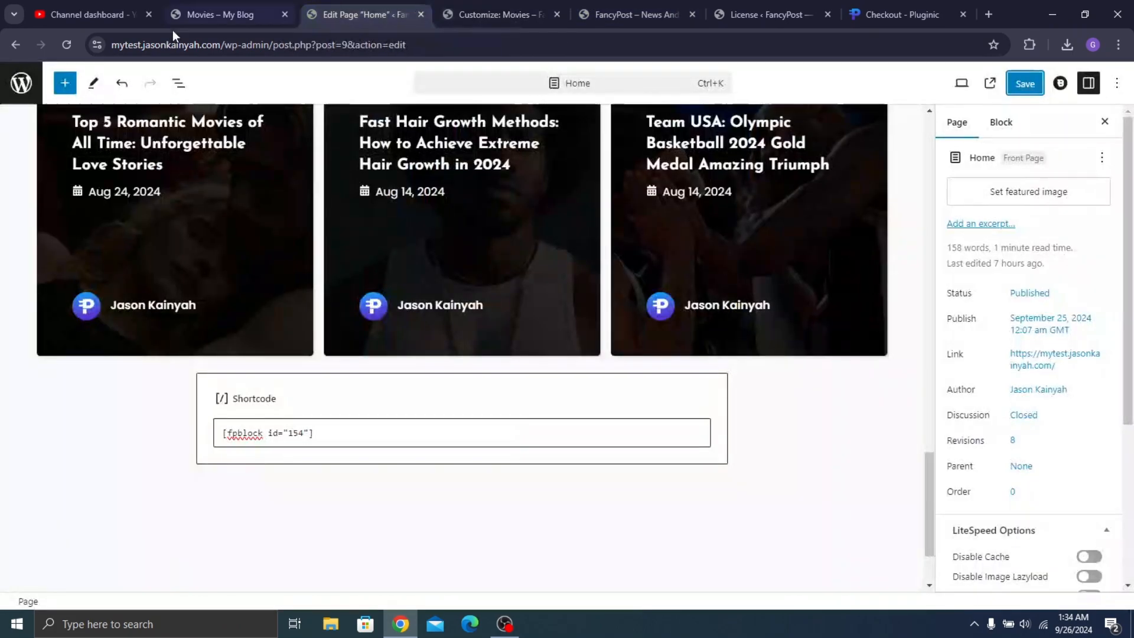
{"action": "left_click", "coordinate": [21, 82]}
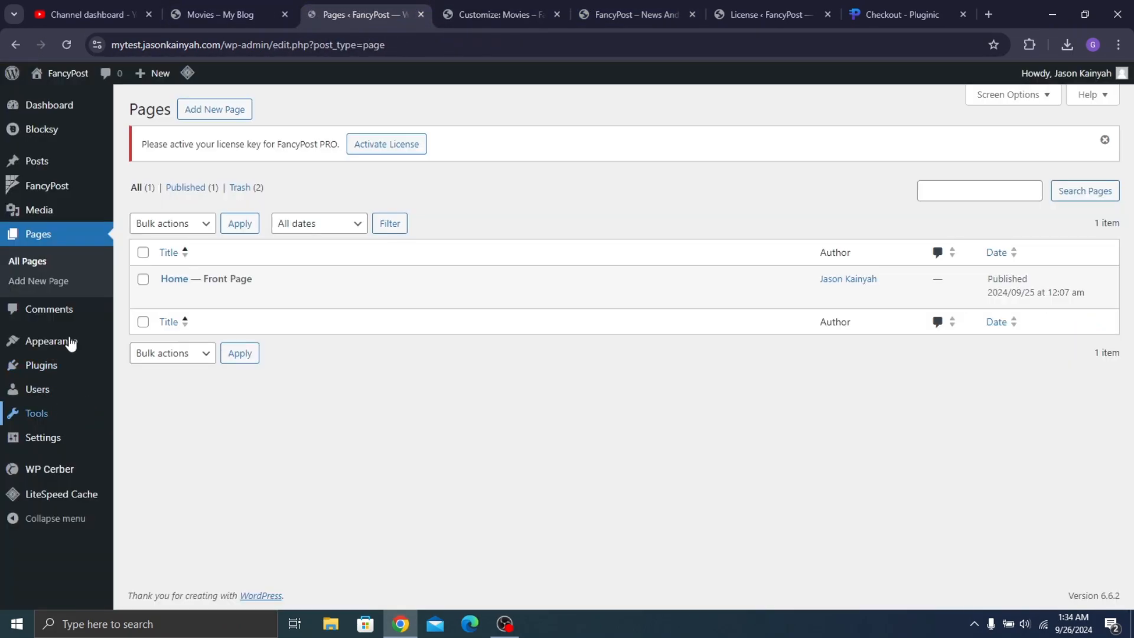
Review FancyPost's Blocks settings: Post Grid and Post List on, Post Grid Interactive off
{"action": "mouse_move", "coordinate": [56, 184]}
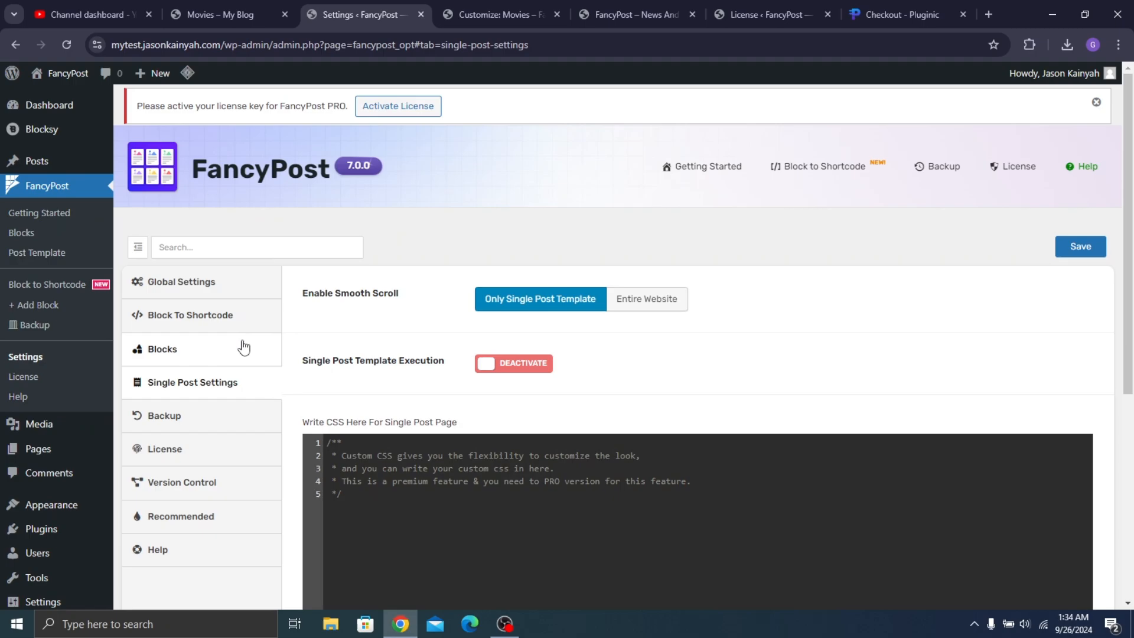
{"action": "scroll", "coordinate": [193, 349], "scroll_direction": "down", "scroll_amount": 1}
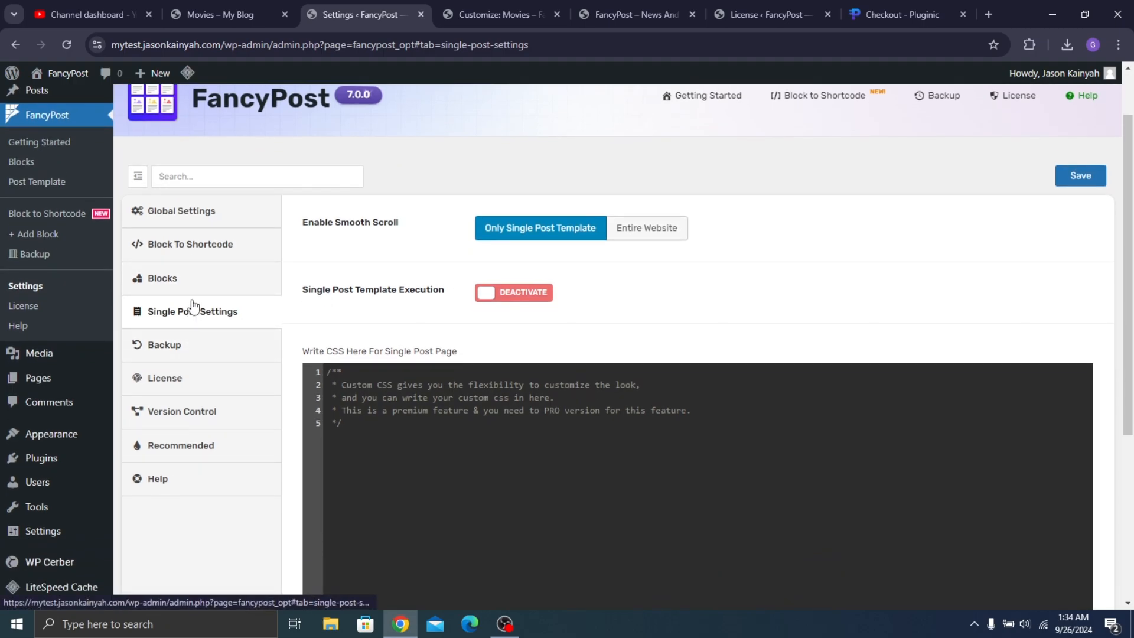
{"action": "left_click", "coordinate": [187, 217]}
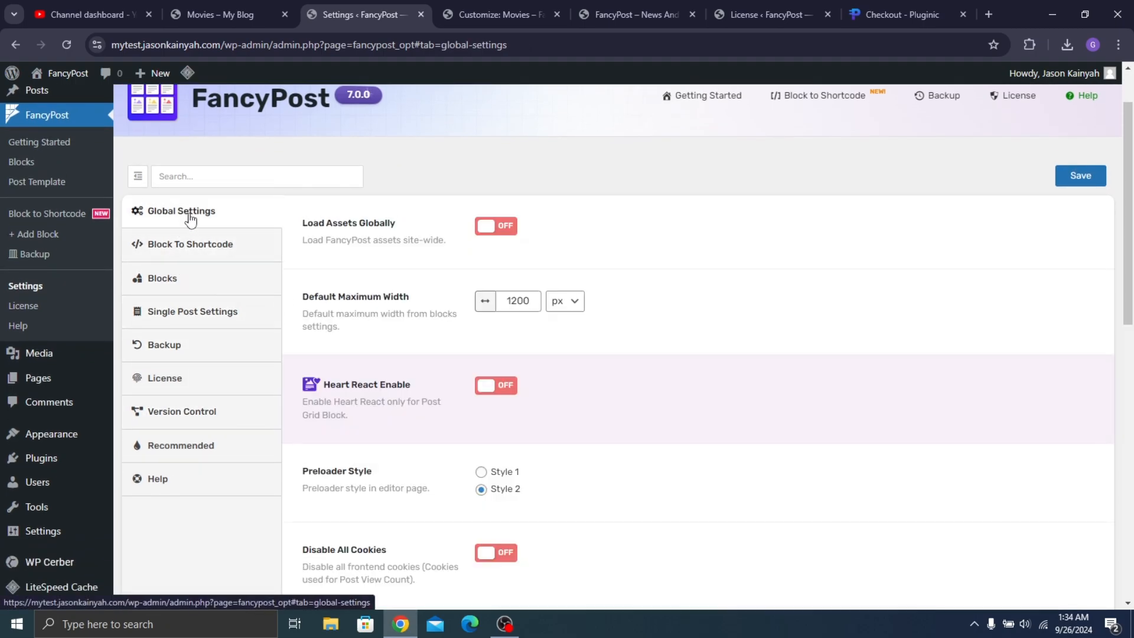
{"action": "scroll", "coordinate": [549, 388], "scroll_direction": "up", "scroll_amount": 5}
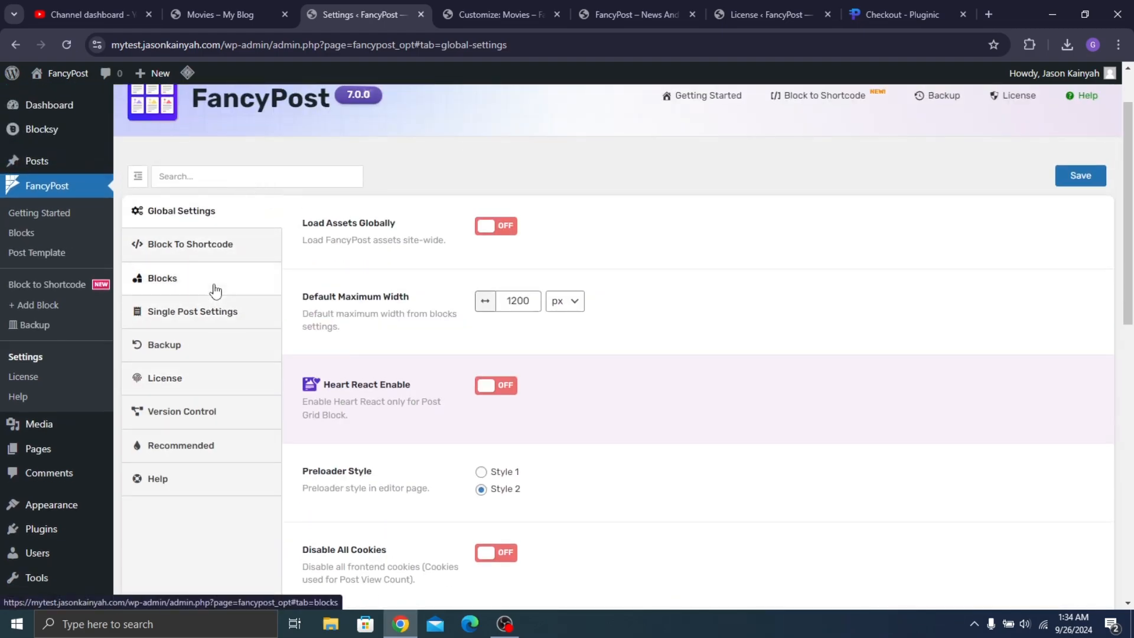
{"action": "left_click", "coordinate": [214, 284]}
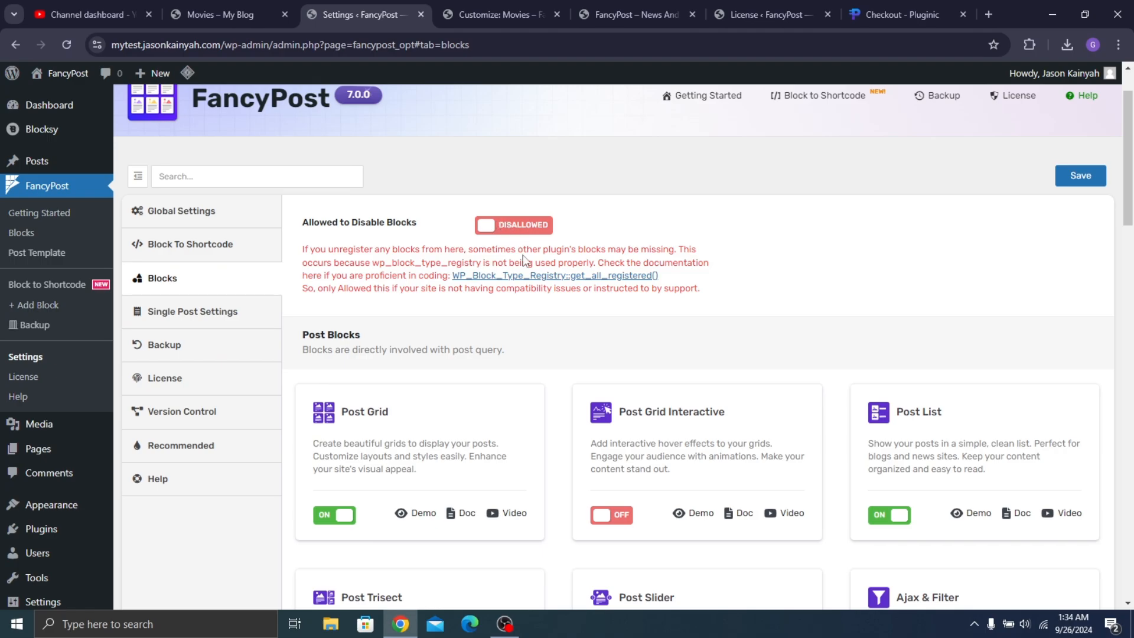
{"action": "scroll", "coordinate": [515, 232], "scroll_direction": "down", "scroll_amount": 20}
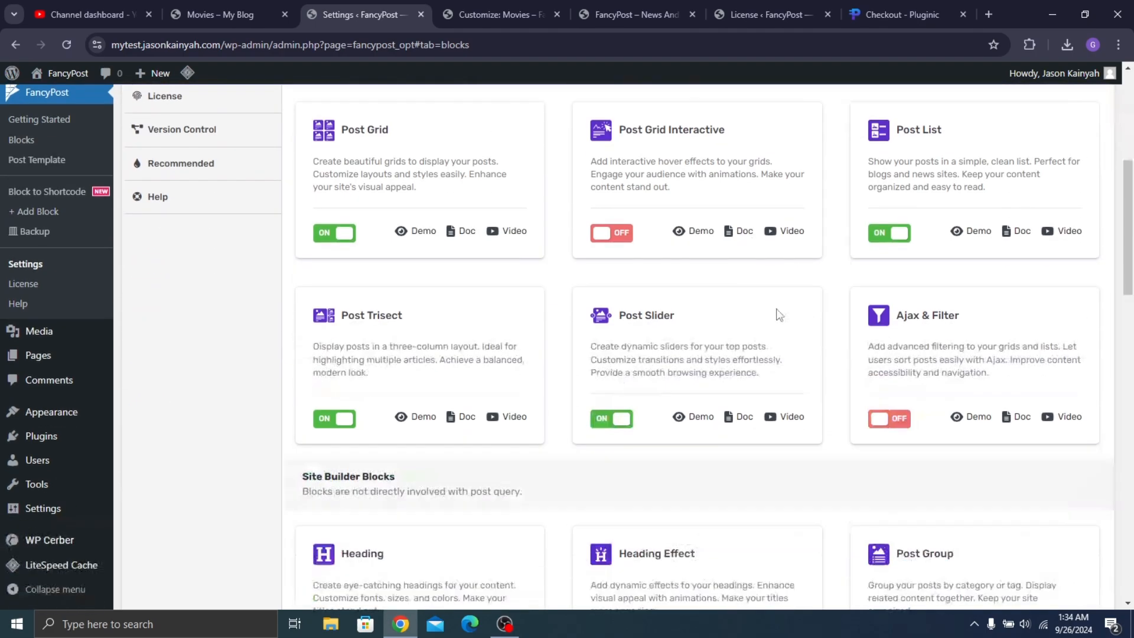
{"action": "scroll", "coordinate": [511, 224], "scroll_direction": "down", "scroll_amount": 2}
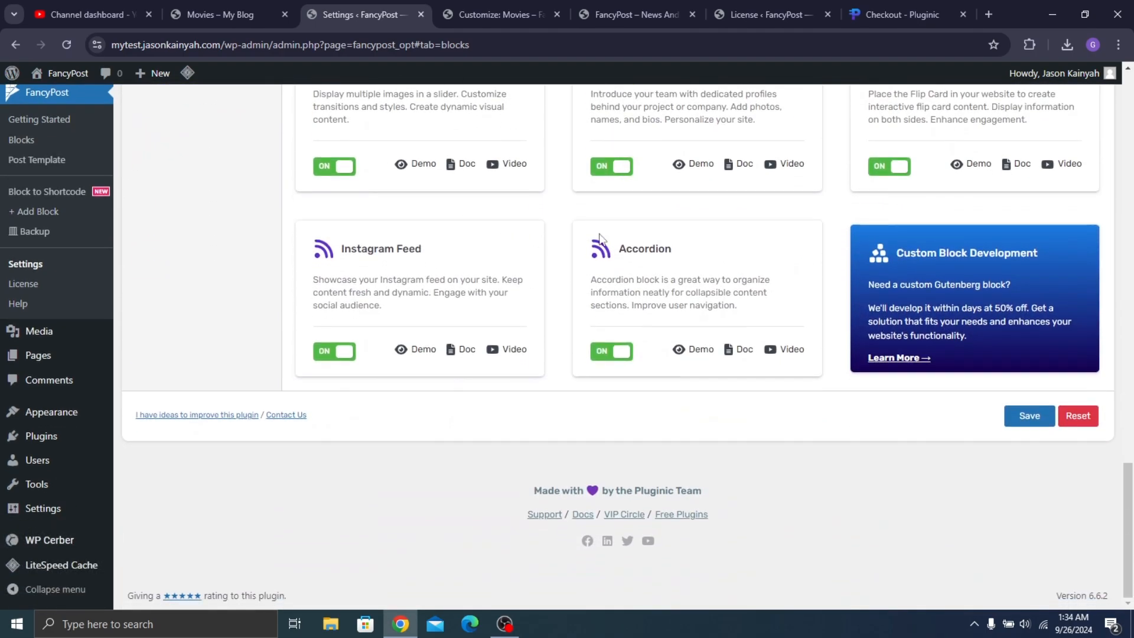
{"action": "scroll", "coordinate": [532, 219], "scroll_direction": "up", "scroll_amount": 15}
{"action": "scroll", "coordinate": [533, 210], "scroll_direction": "up", "scroll_amount": 8}
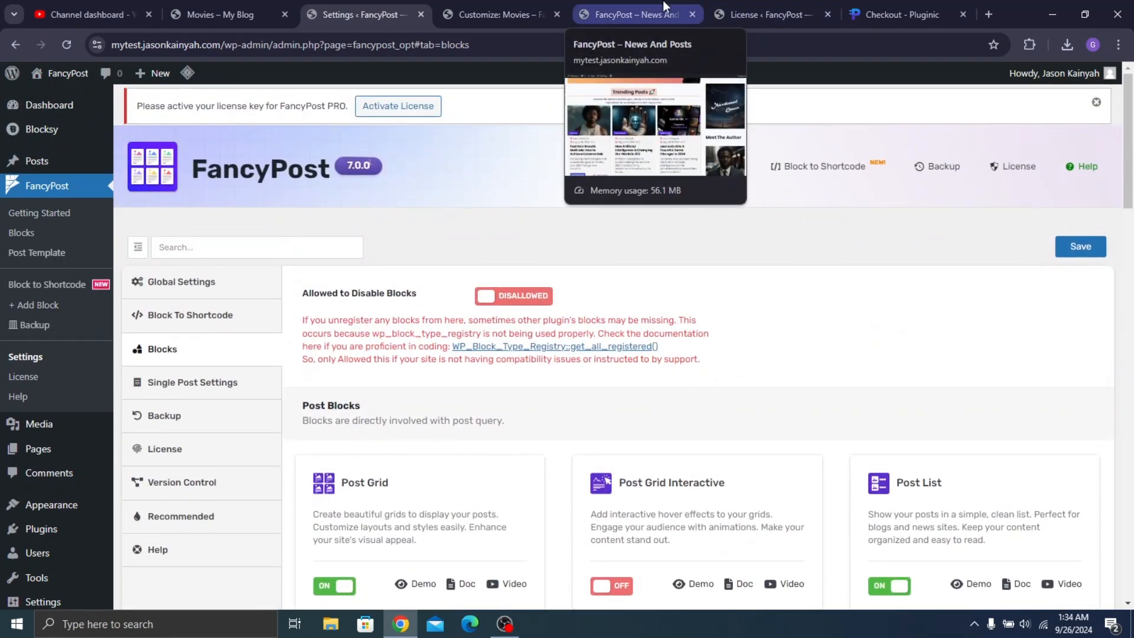
Scroll to the top of the live homepage, glance at the FancyPost PRO checkout, and return
{"action": "left_click", "coordinate": [664, 8]}
{"action": "scroll", "coordinate": [718, 189], "scroll_direction": "up", "scroll_amount": 5}
{"action": "scroll", "coordinate": [719, 191], "scroll_direction": "up", "scroll_amount": 5}
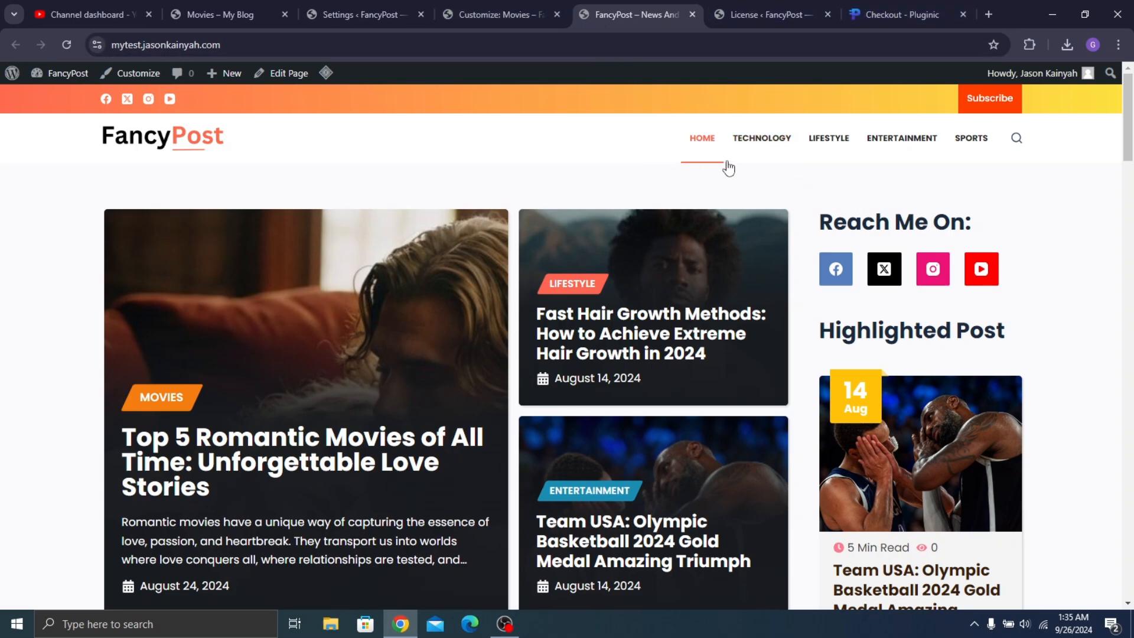
{"action": "left_click", "coordinate": [903, 14]}
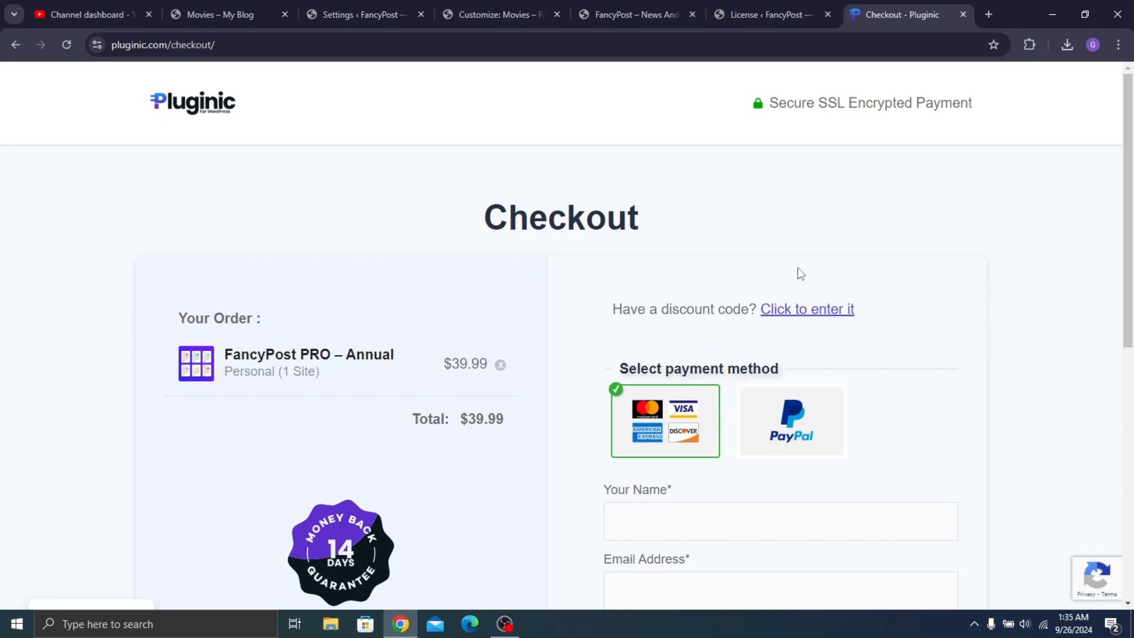
{"action": "left_click", "coordinate": [633, 9]}
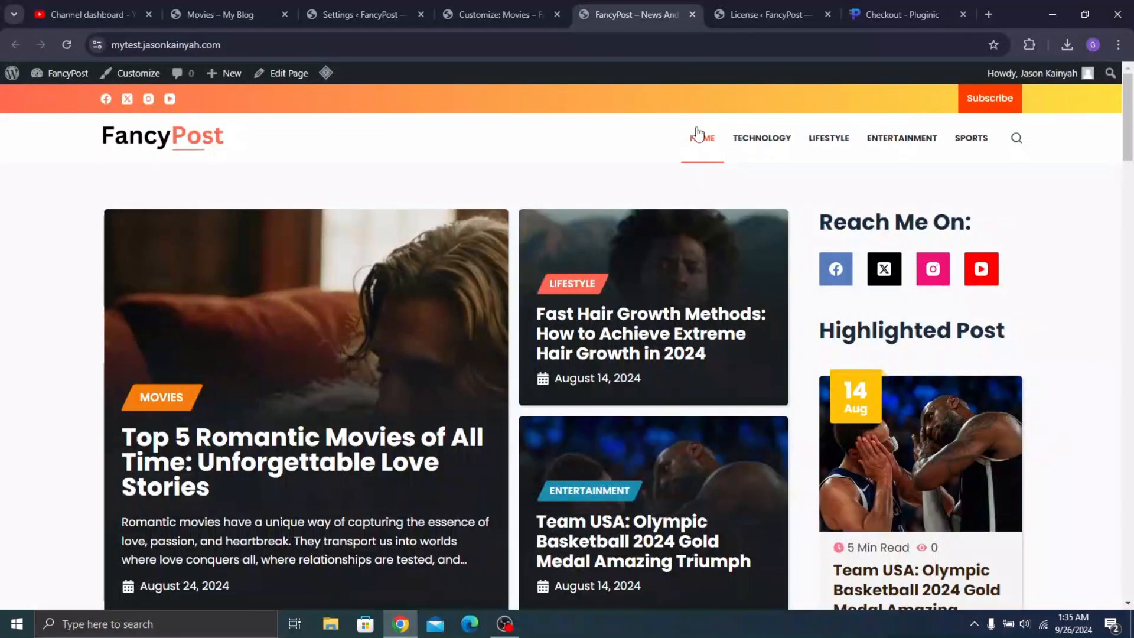